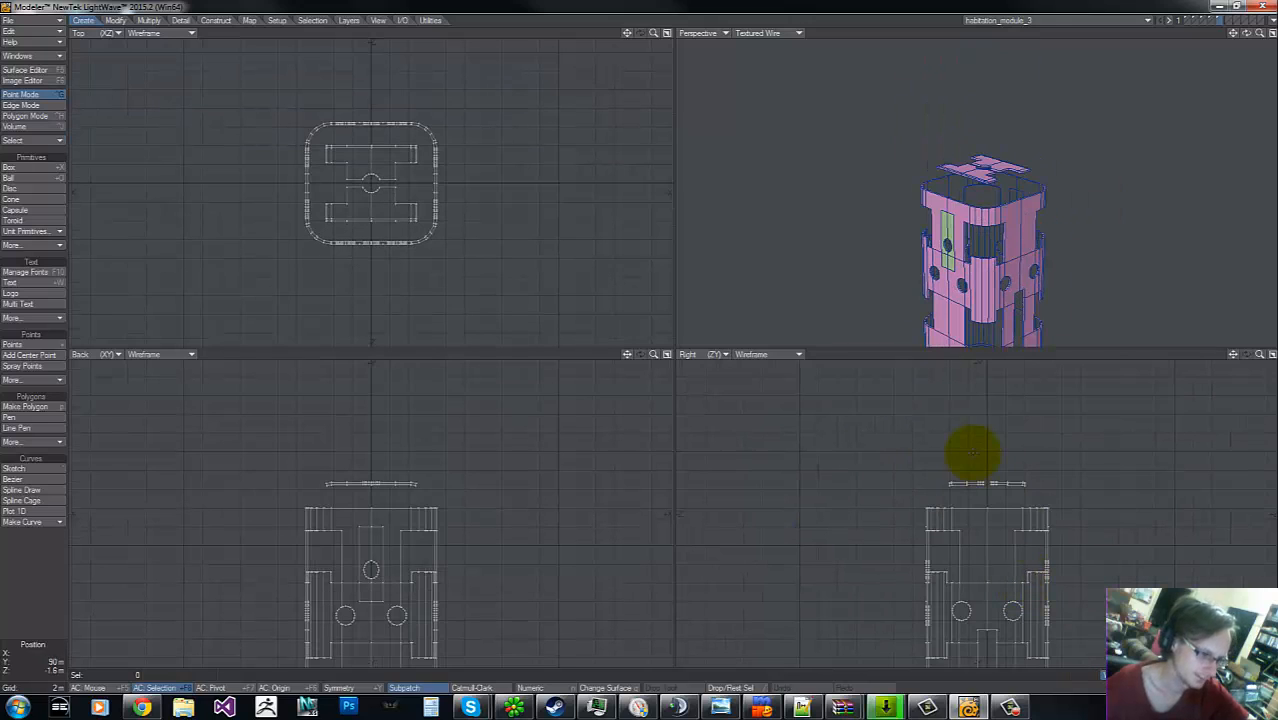
# - Select all polygons of surfaces Default1, Default2 and Default3 using the polygon statistics, and cut them from the habitation module
pyautogui.click(1210, 19)
pyautogui.press('g')
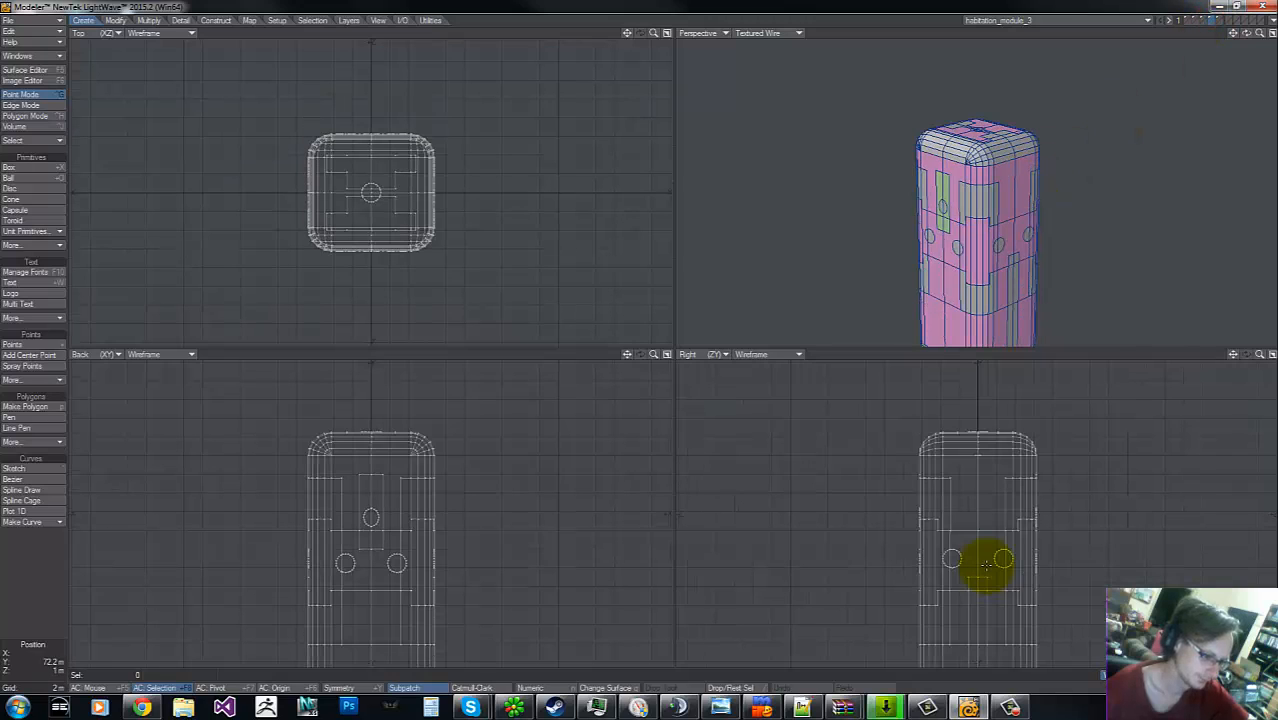
pyautogui.press('w')
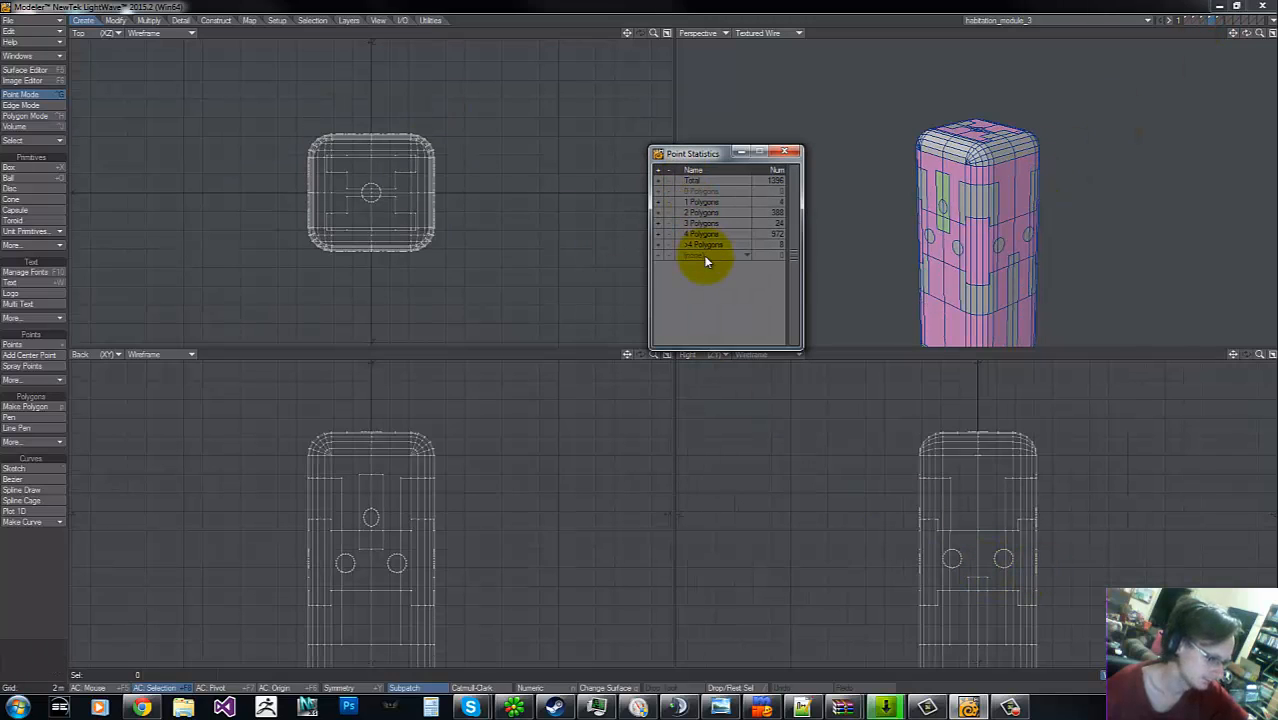
pyautogui.hotkey('ctrl', 'h')
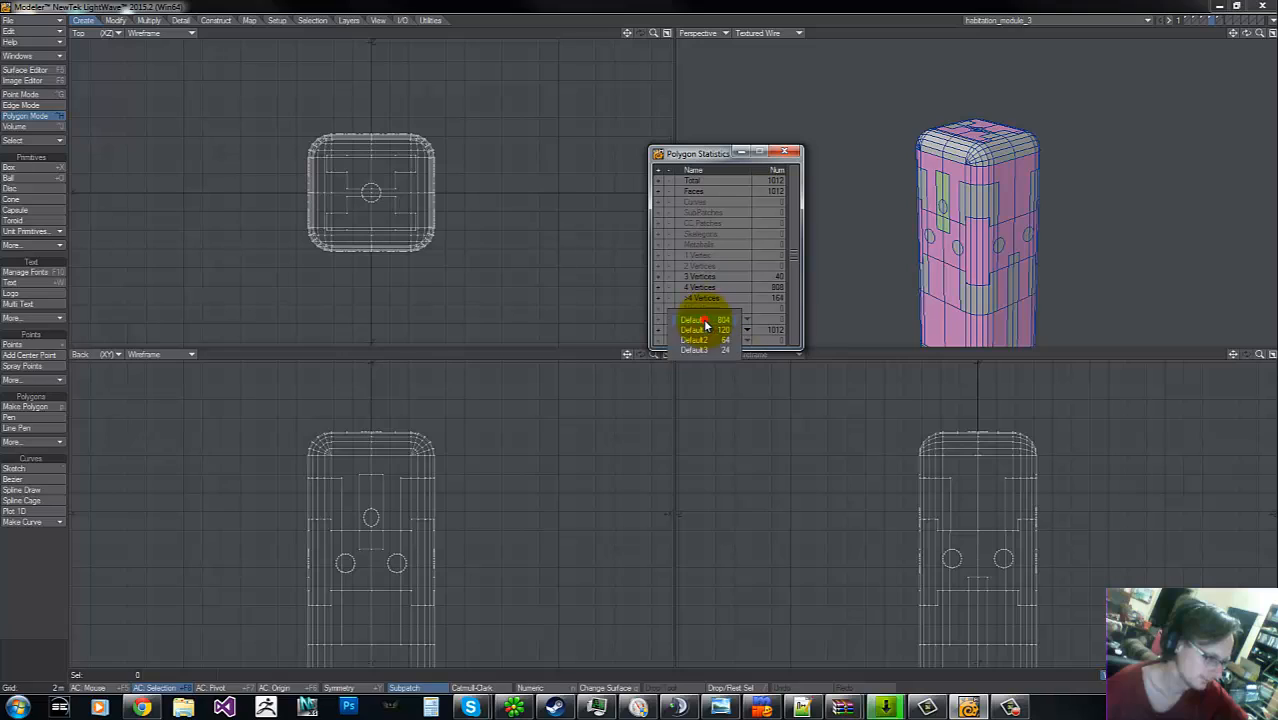
pyautogui.click(697, 332)
pyautogui.click(658, 318)
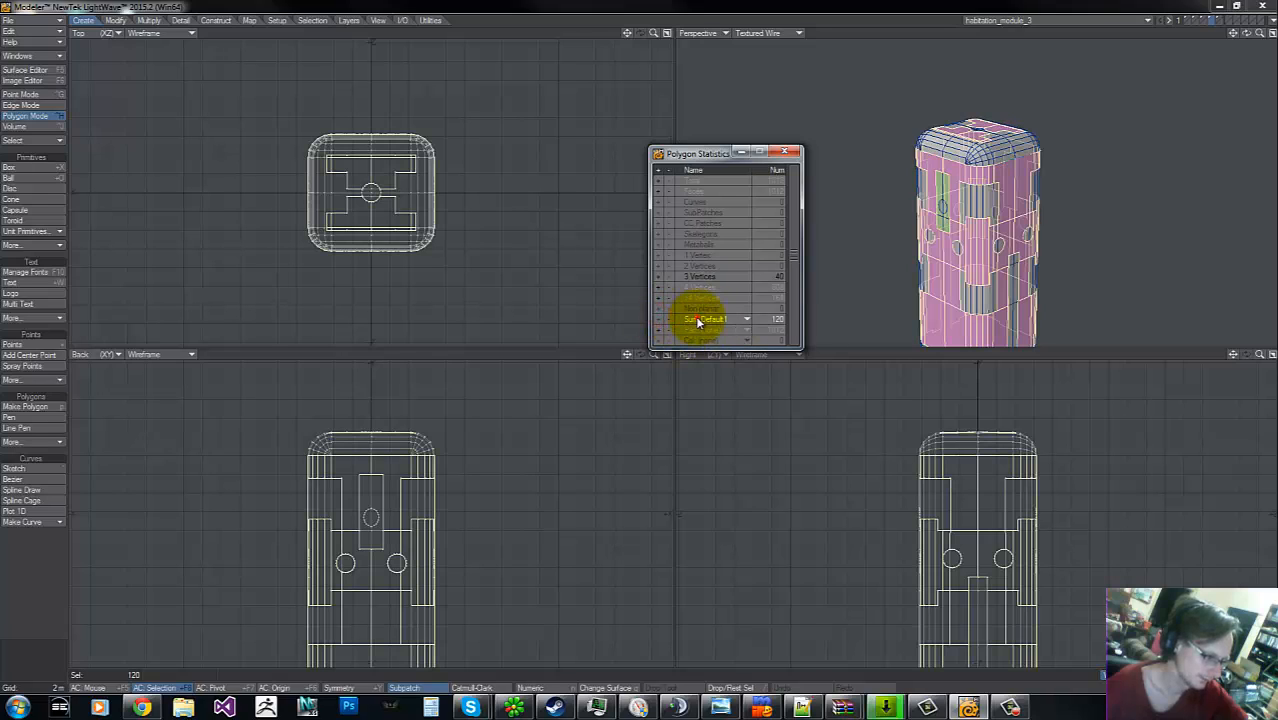
pyautogui.click(697, 320)
pyautogui.click(682, 328)
pyautogui.click(658, 318)
pyautogui.click(697, 318)
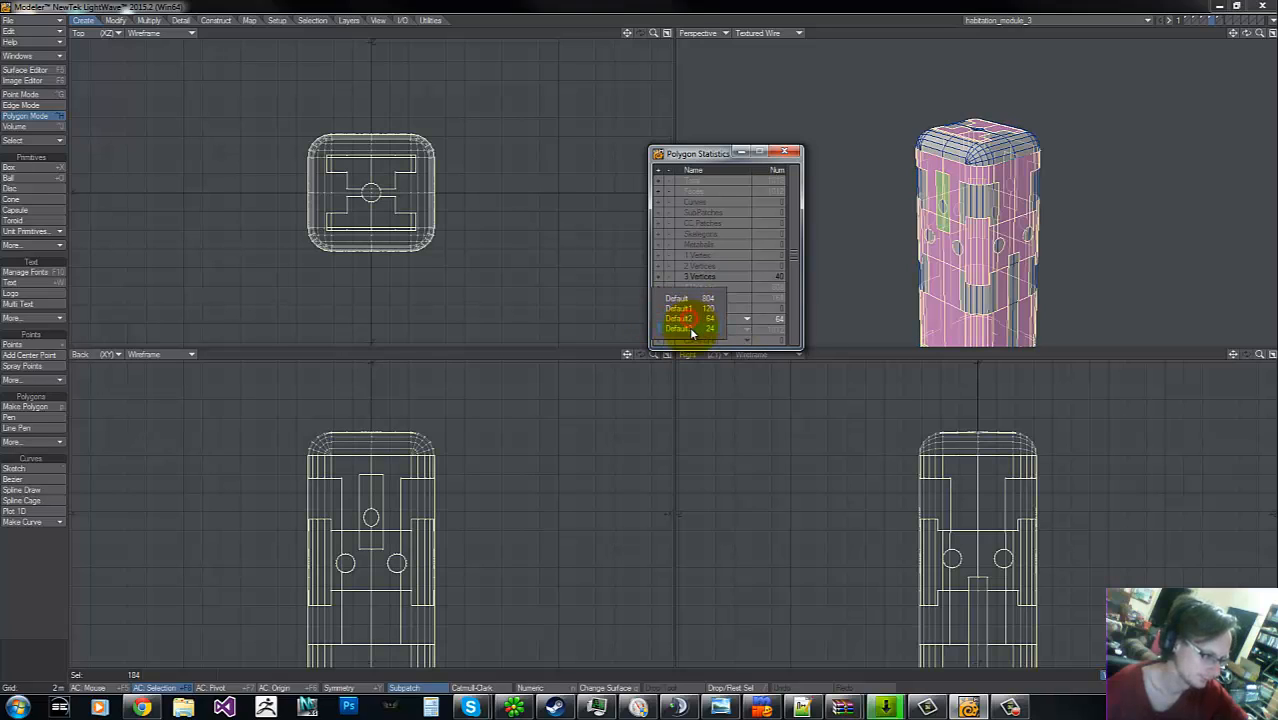
pyautogui.click(690, 329)
pyautogui.hotkey('ctrl', 'x')
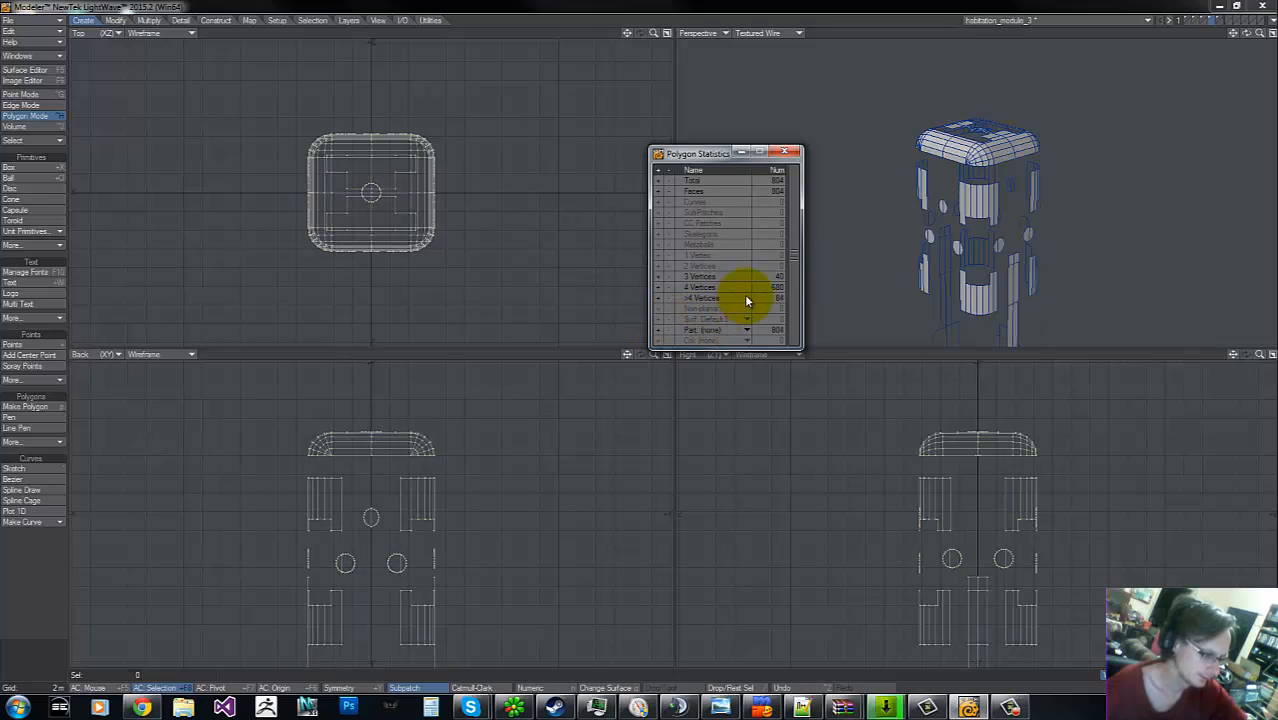
# - Undo the cut on the original layer and paste the copied panel polygons into an empty layer
pyautogui.hotkey('ctrl', 'z')
pyautogui.click(1228, 22)
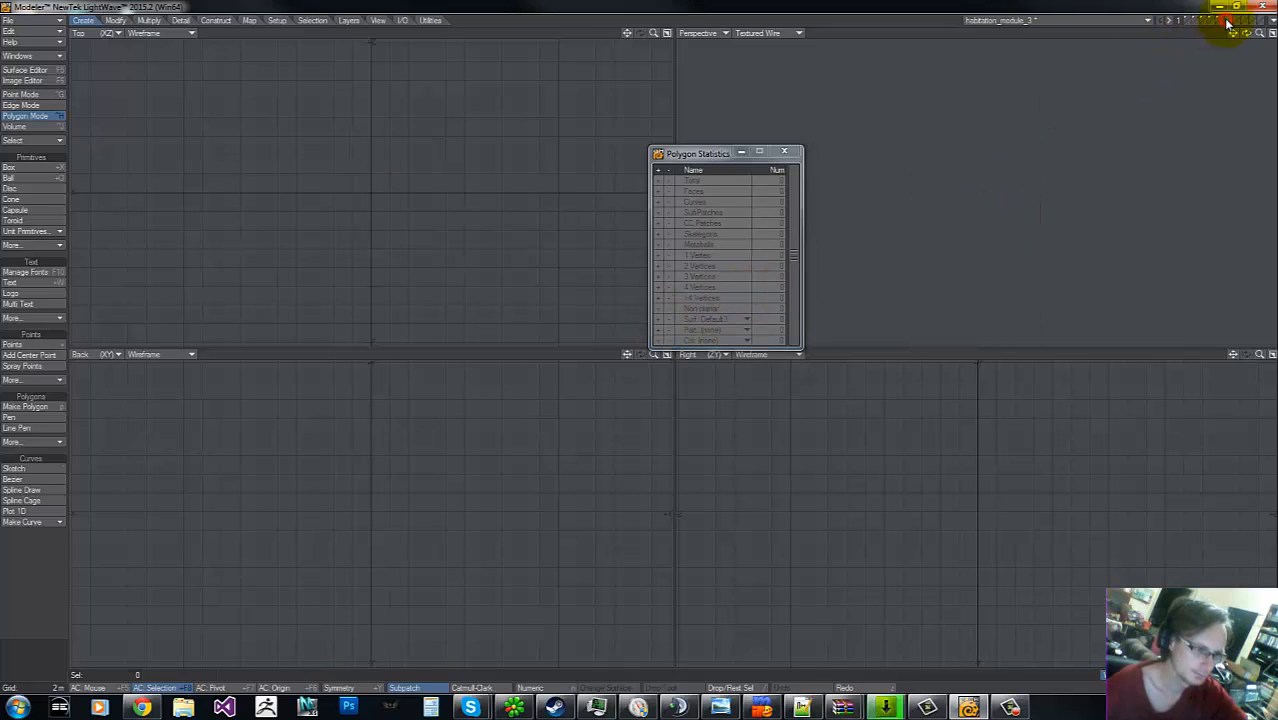
pyautogui.hotkey('ctrl', 'v')
# - Thicken the pasted panels with Smooth Shift using an offset of 250 mm
pyautogui.hotkey('shift', 'f')
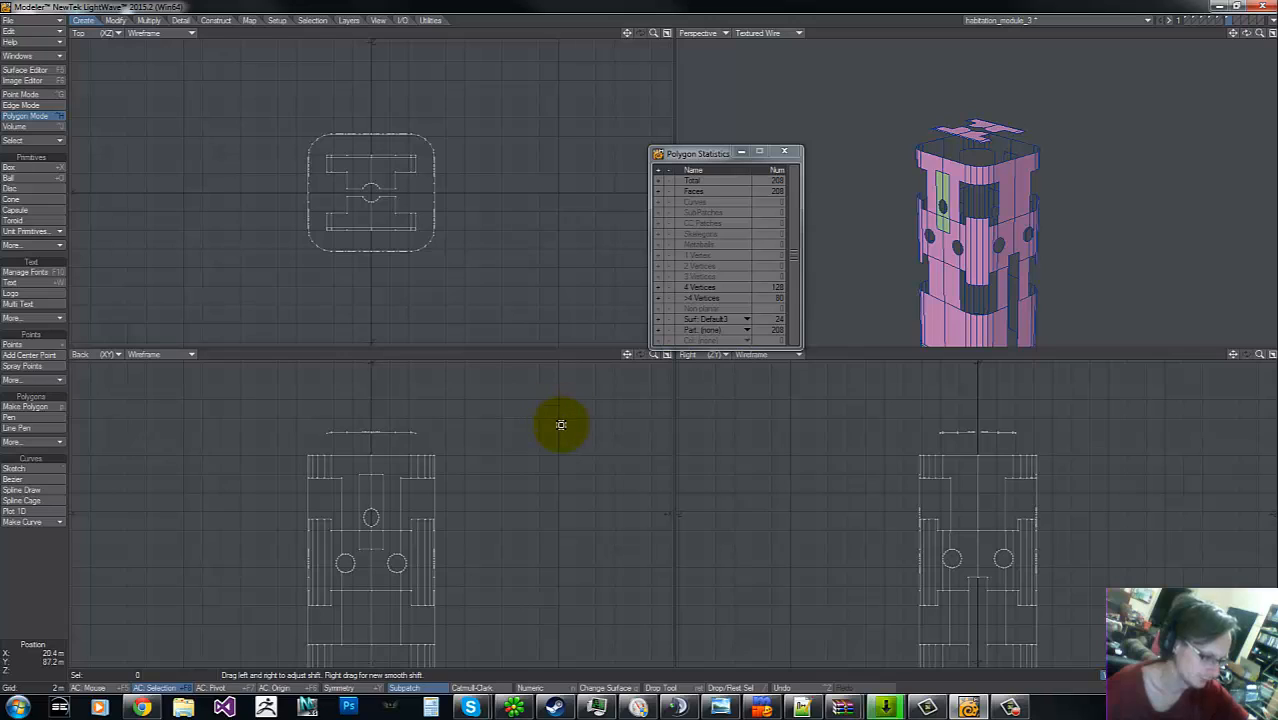
pyautogui.press('n')
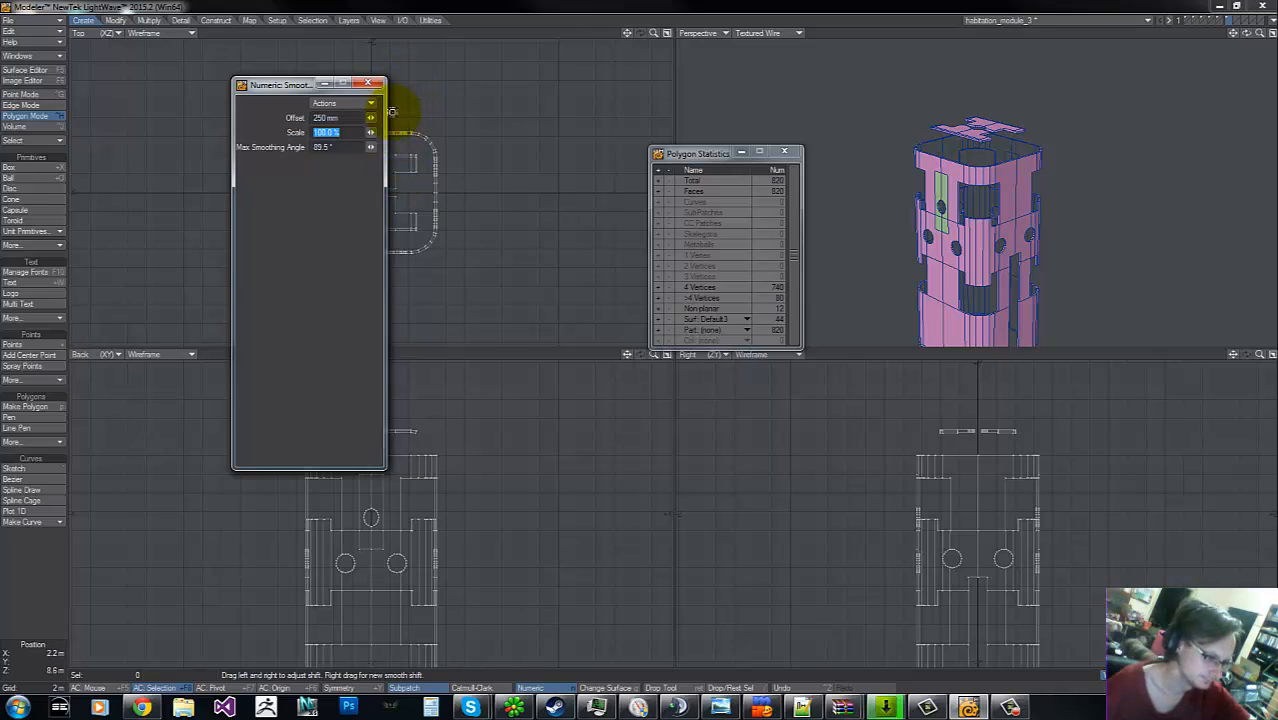
pyautogui.click(375, 86)
# - Cut the thickened panels and paste them into the neighbouring layer
pyautogui.click(966, 392)
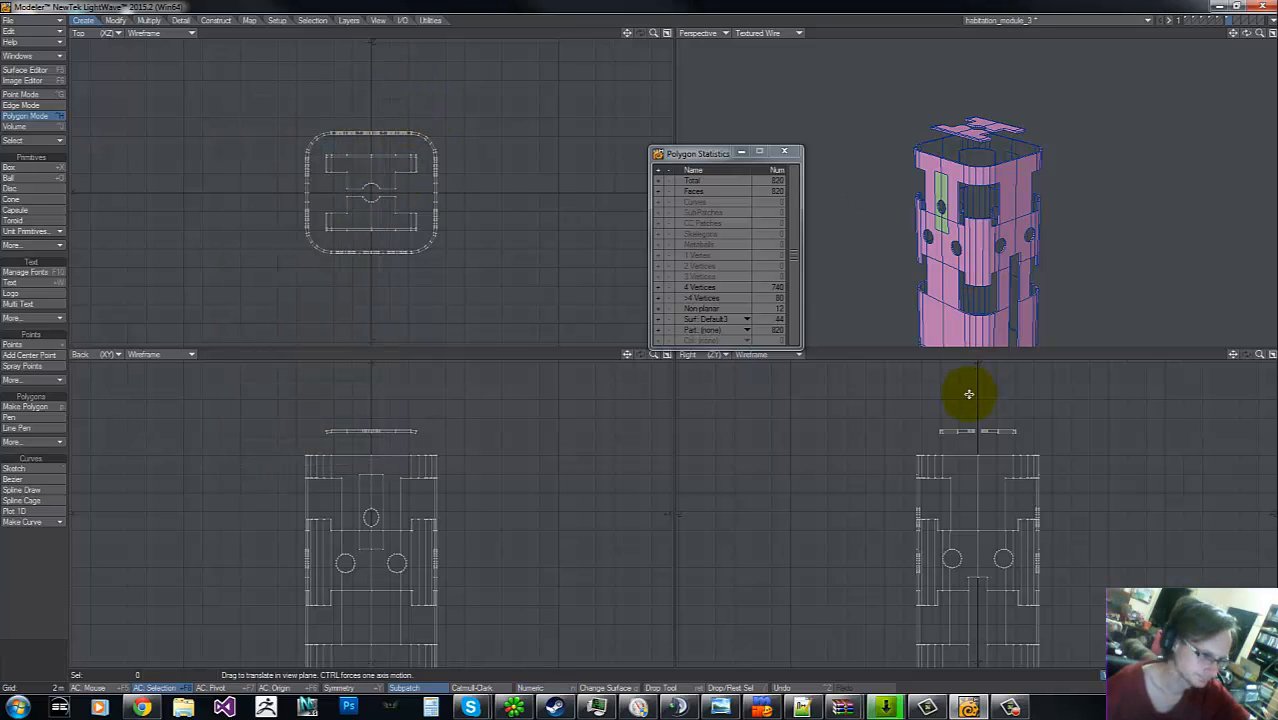
pyautogui.press('x')
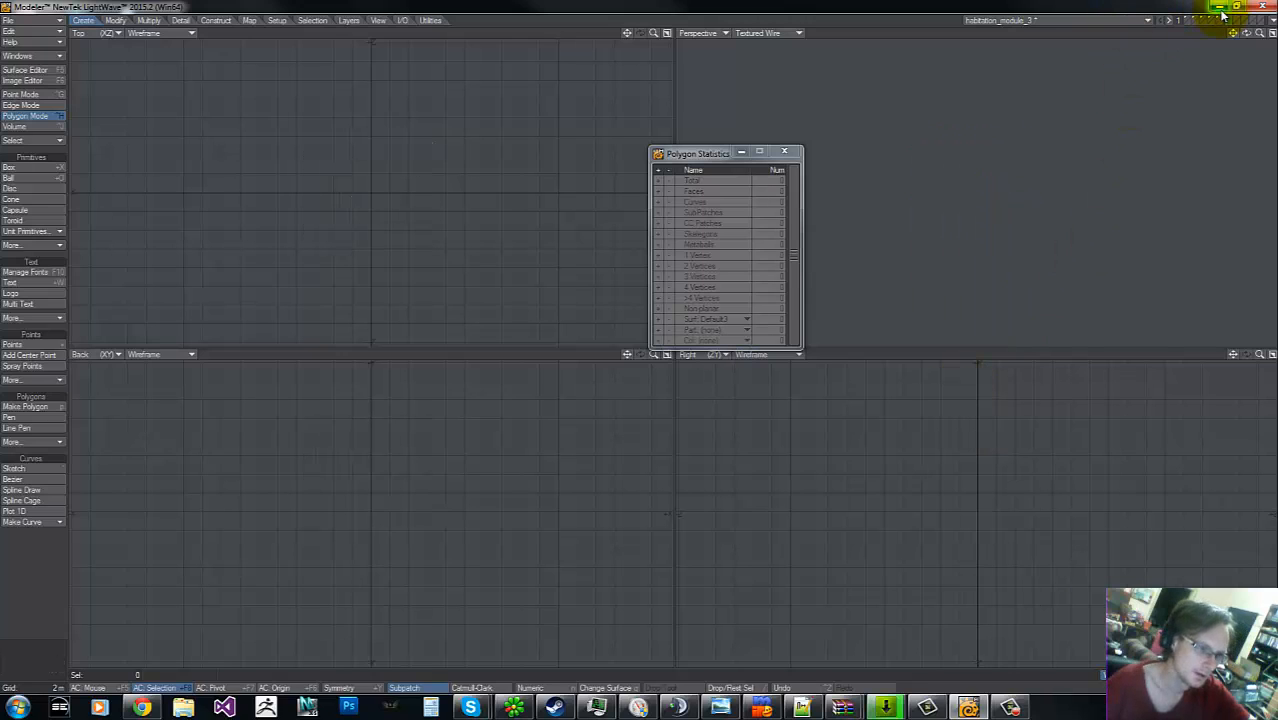
pyautogui.press('v')
pyautogui.press('a')
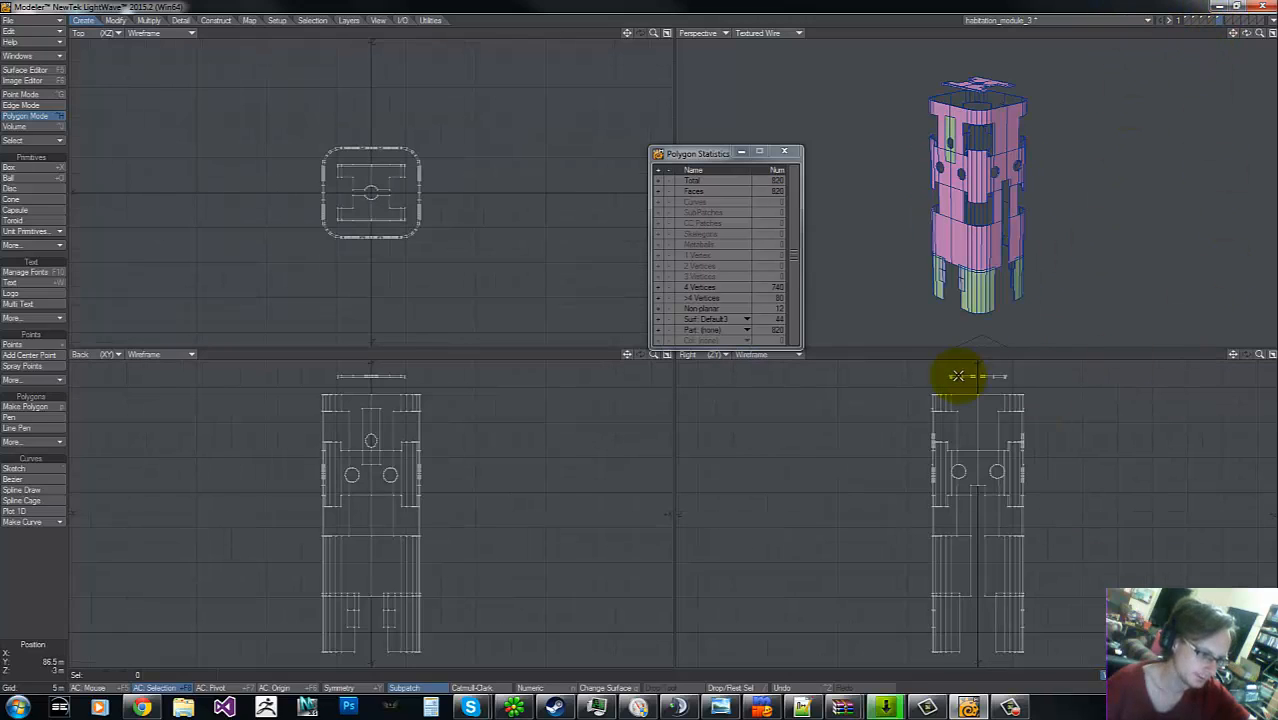
# - Select the outer-face polygons of one lower corner panel, including its green curved section and the adjoining grey rectangular pieces
pyautogui.press('g')
pyautogui.press('g')
pyautogui.press('g')
pyautogui.press('g')
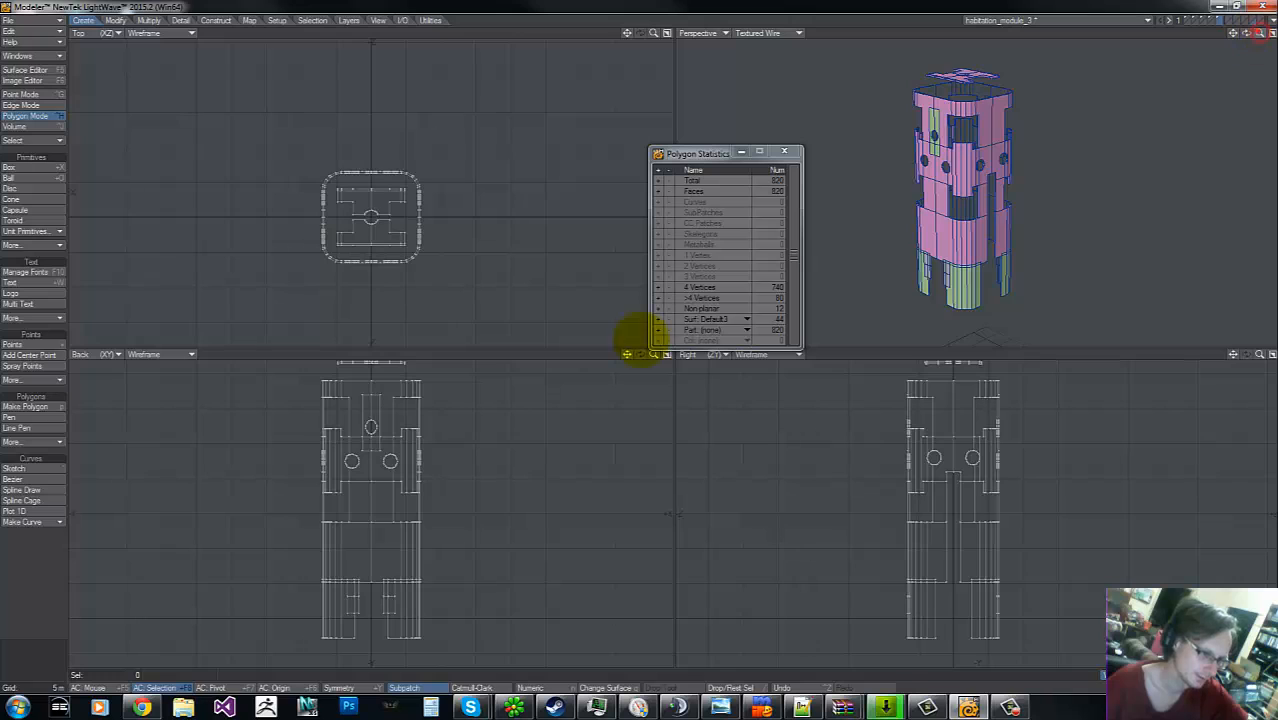
pyautogui.press('.')
pyautogui.press('g')
pyautogui.press('g')
pyautogui.press('g')
pyautogui.press('g')
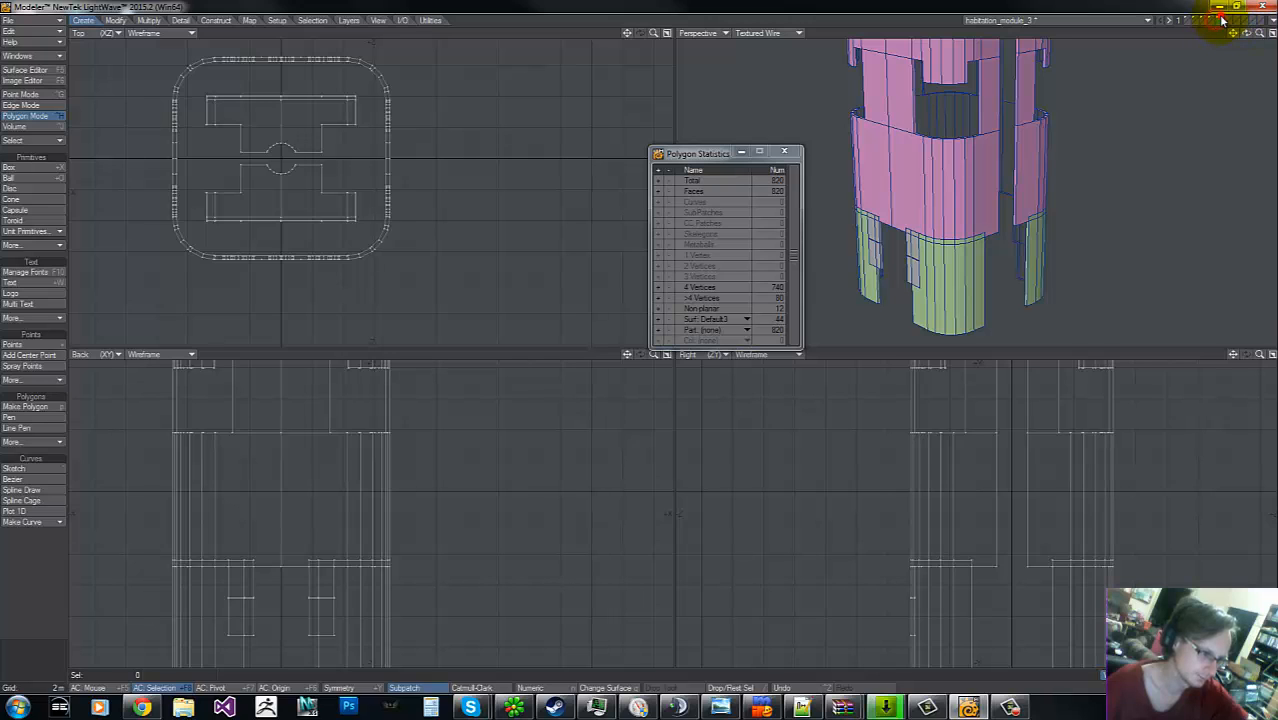
pyautogui.press('g')
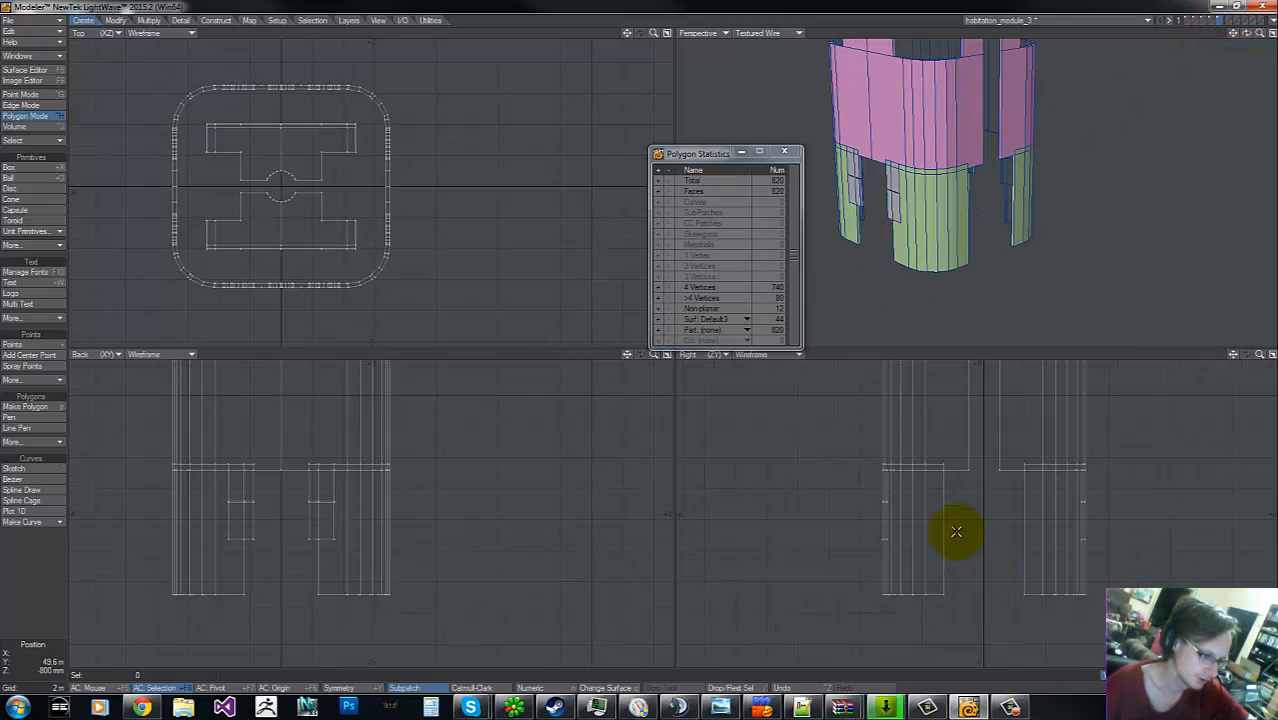
pyautogui.click(892, 173)
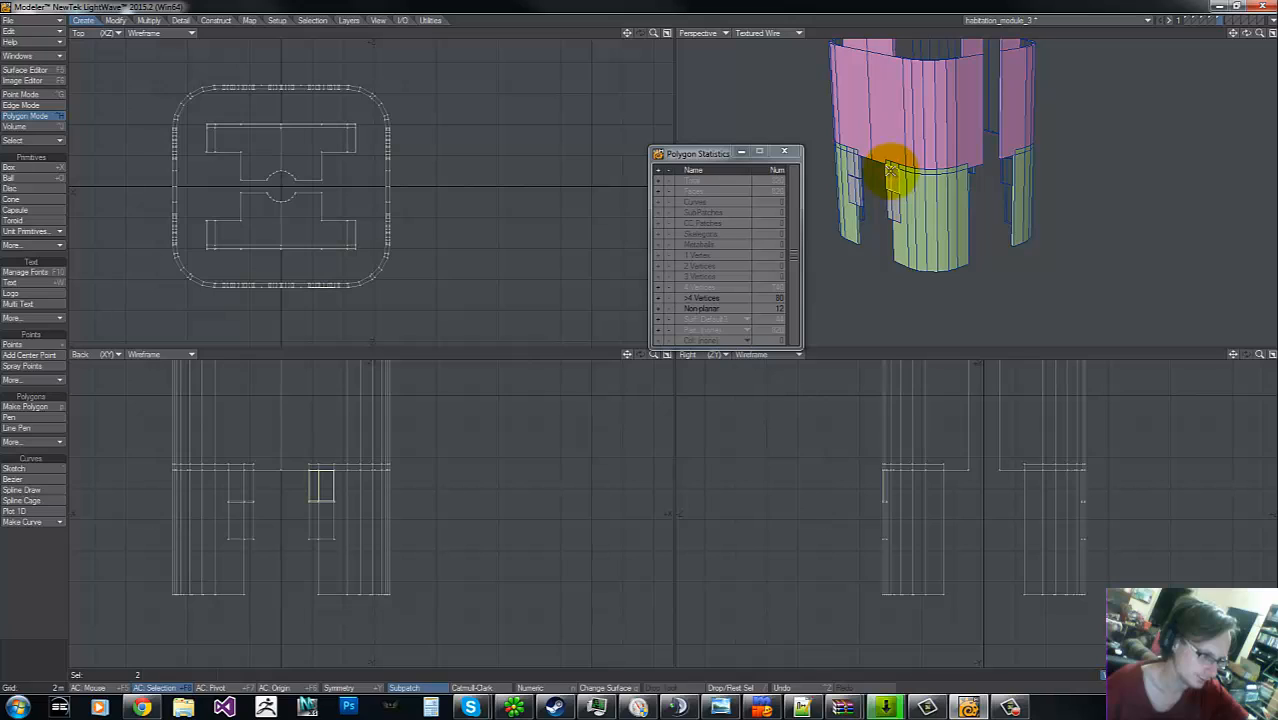
pyautogui.click(891, 130)
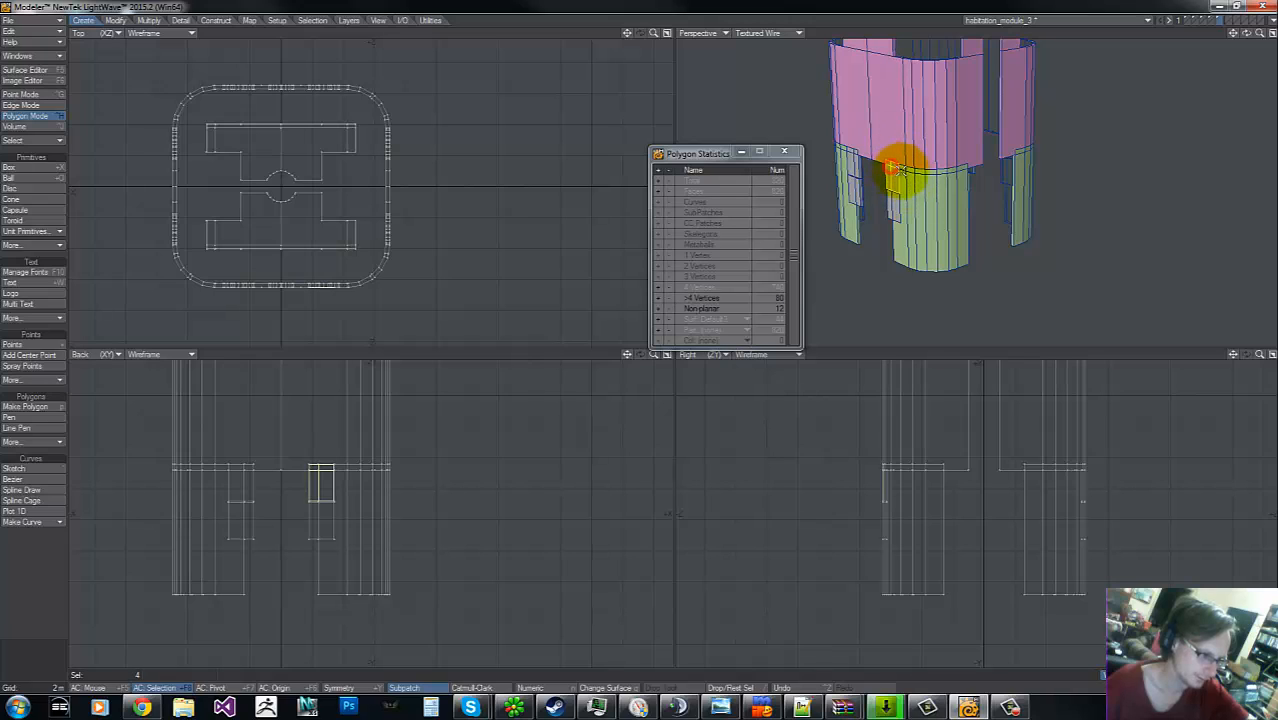
pyautogui.moveTo(895, 168)
pyautogui.mouseDown()
pyautogui.moveTo(930, 188)
pyautogui.moveTo(961, 177)
pyautogui.moveTo(950, 163)
pyautogui.moveTo(906, 170)
pyautogui.moveTo(904, 225)
pyautogui.mouseUp()
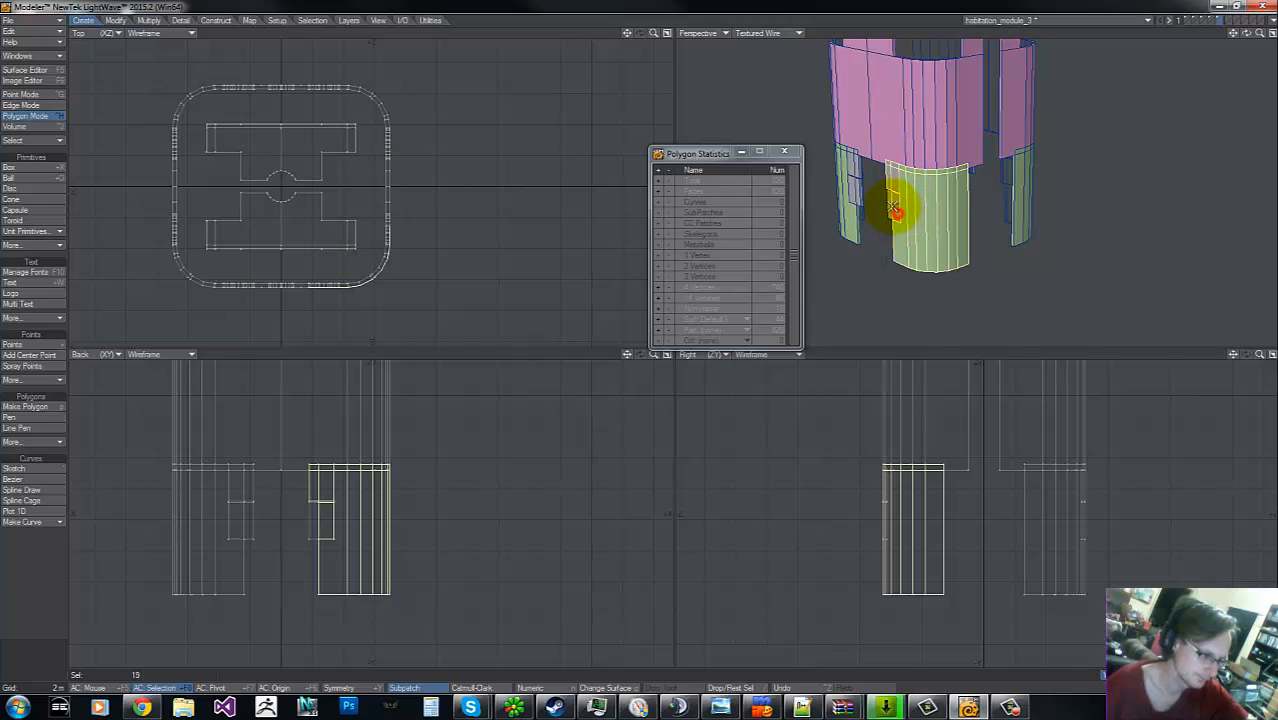
pyautogui.moveTo(1247, 34); pyautogui.dragTo(646, 343)
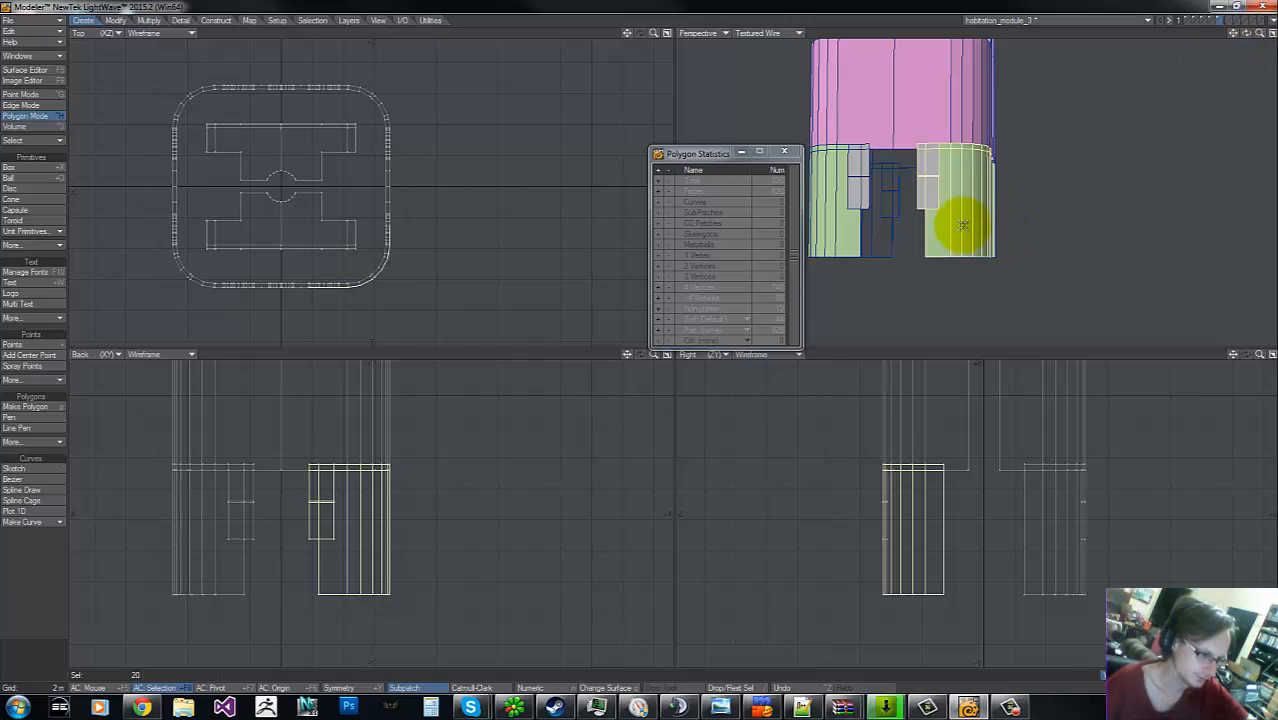
# - Weld the two end points of the thin strip between the grey pieces to the green panel's edge, and clear the point selection
pyautogui.moveTo(1262, 40); pyautogui.dragTo(645, 343)
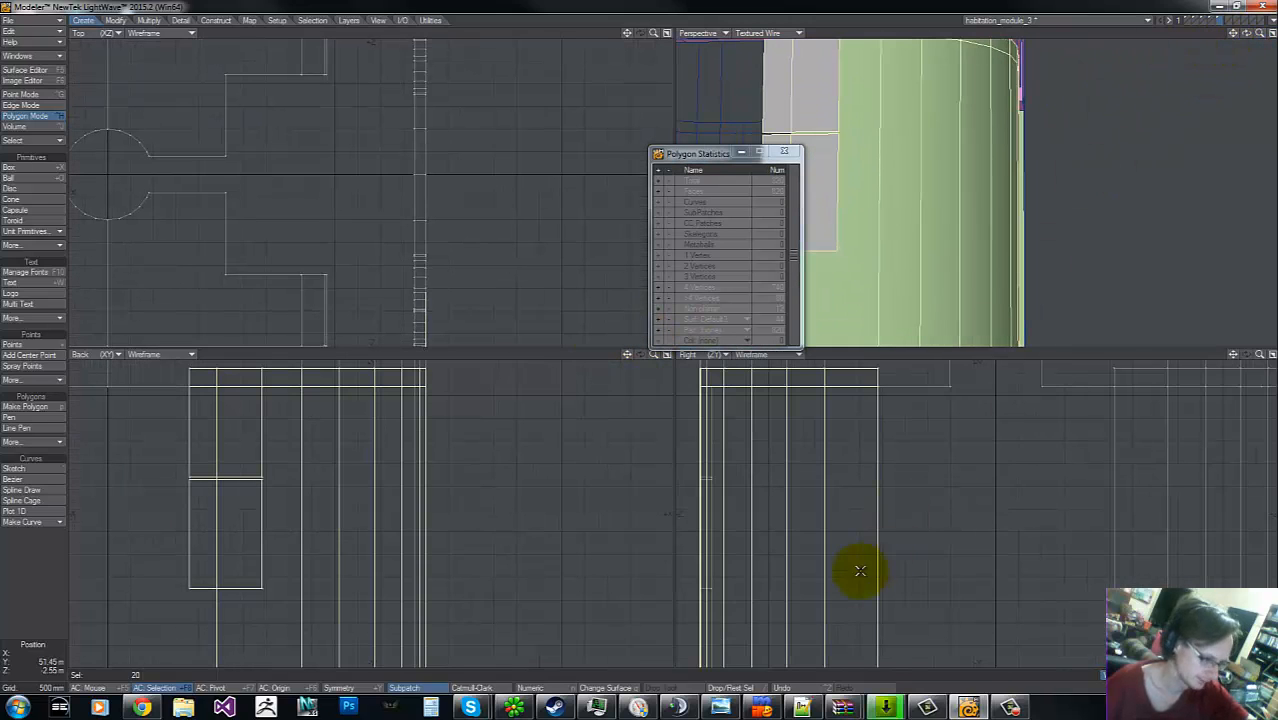
pyautogui.hotkey('ctrl', 'g')
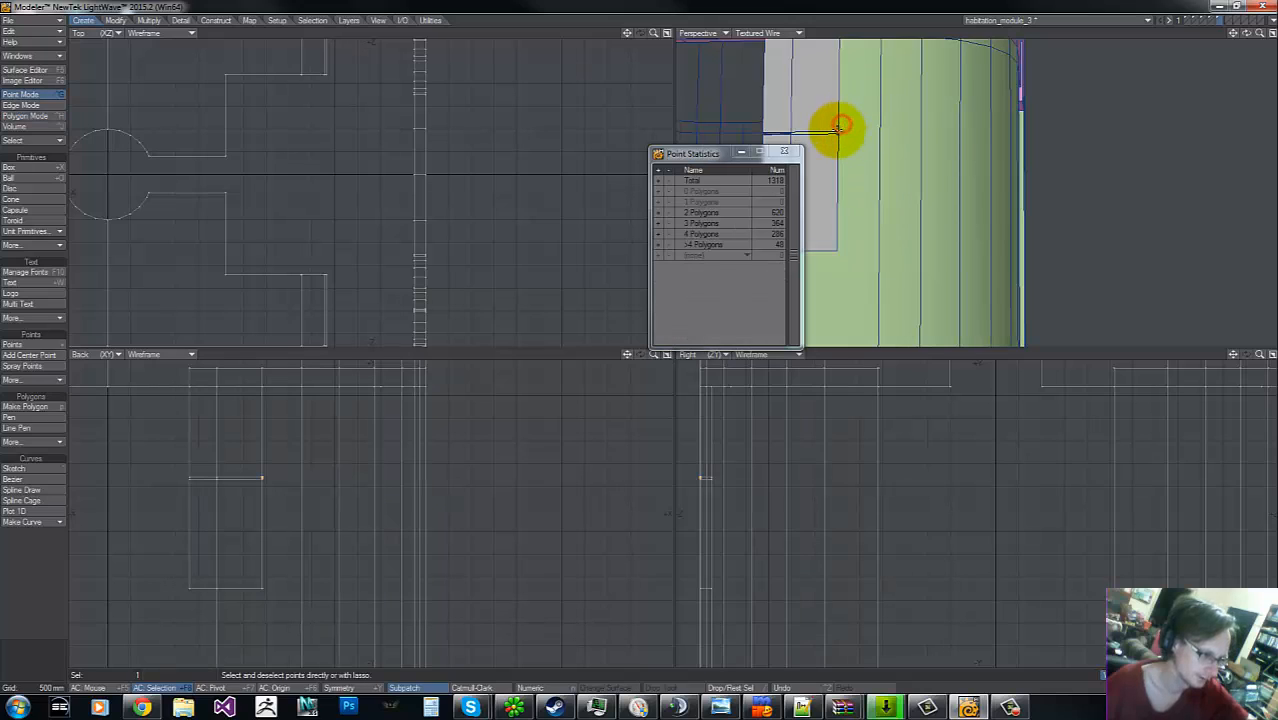
pyautogui.click(836, 134)
pyautogui.hotkey('ctrl', 'w')
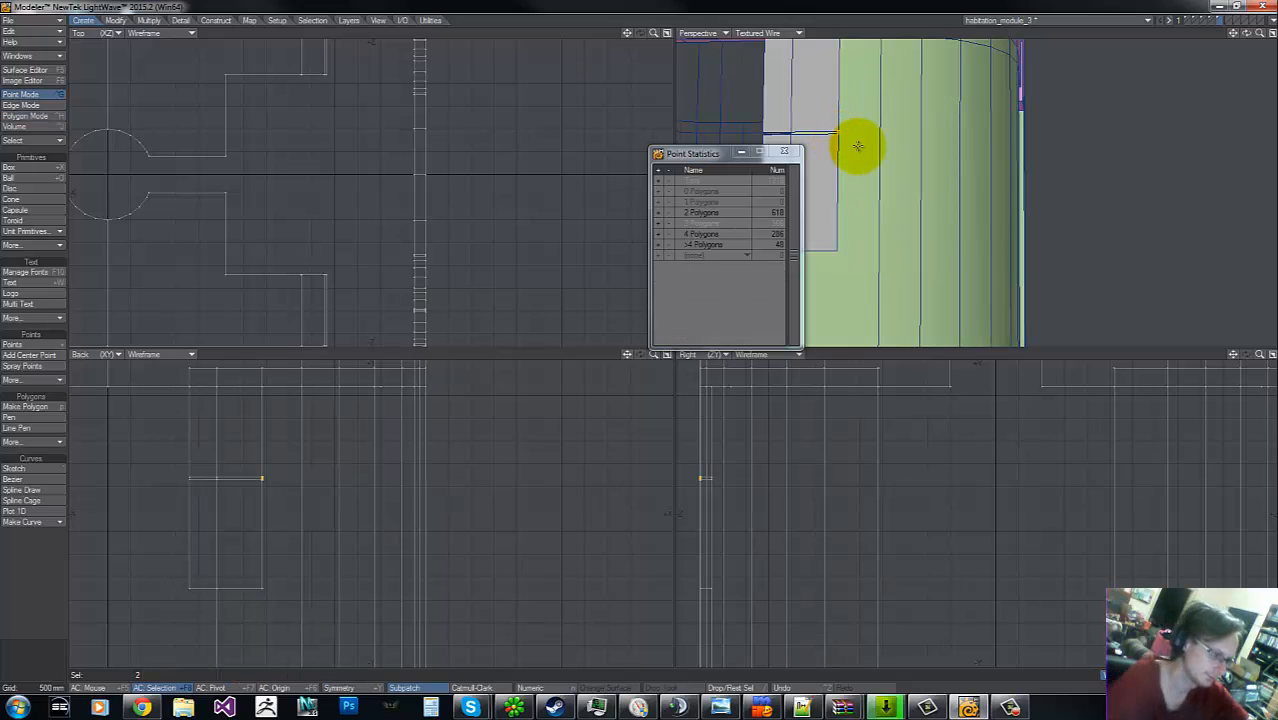
pyautogui.moveTo(689, 387); pyautogui.dragTo(727, 443, button='right')
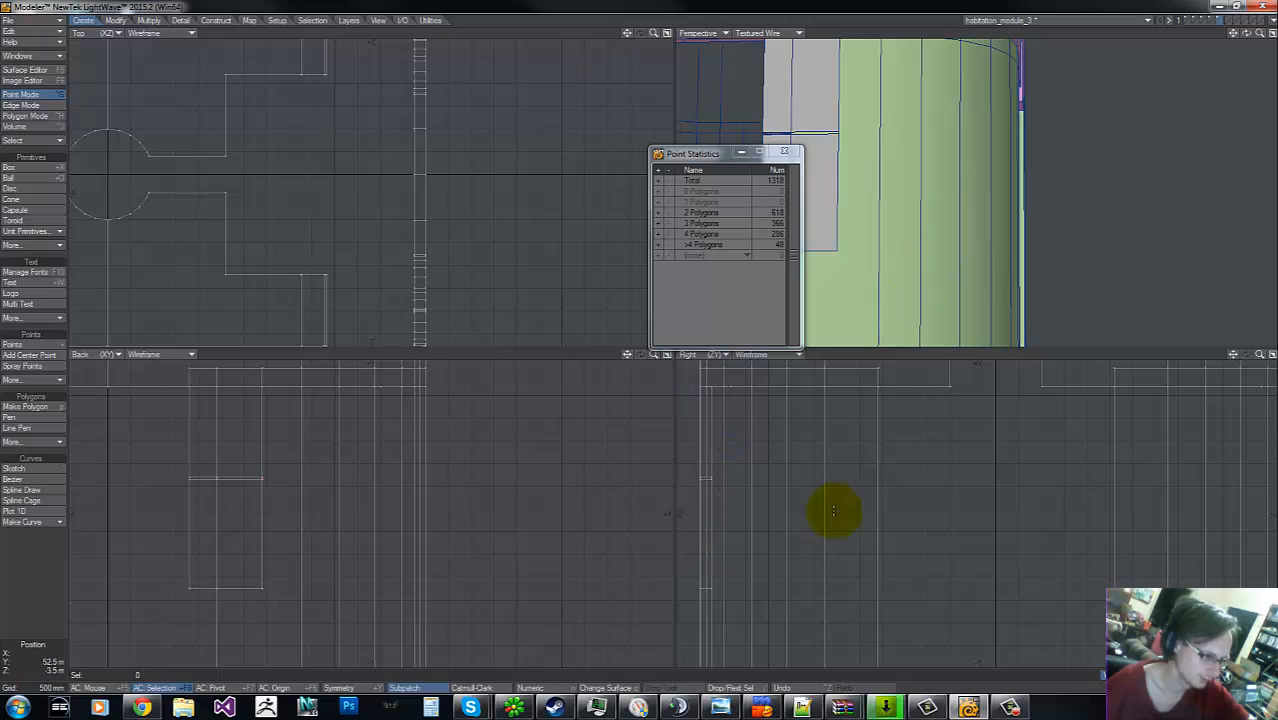
# - Start a Multishift on the selected corner panel polygons with a 0 m inset and a 5 mm shift
pyautogui.press('a')
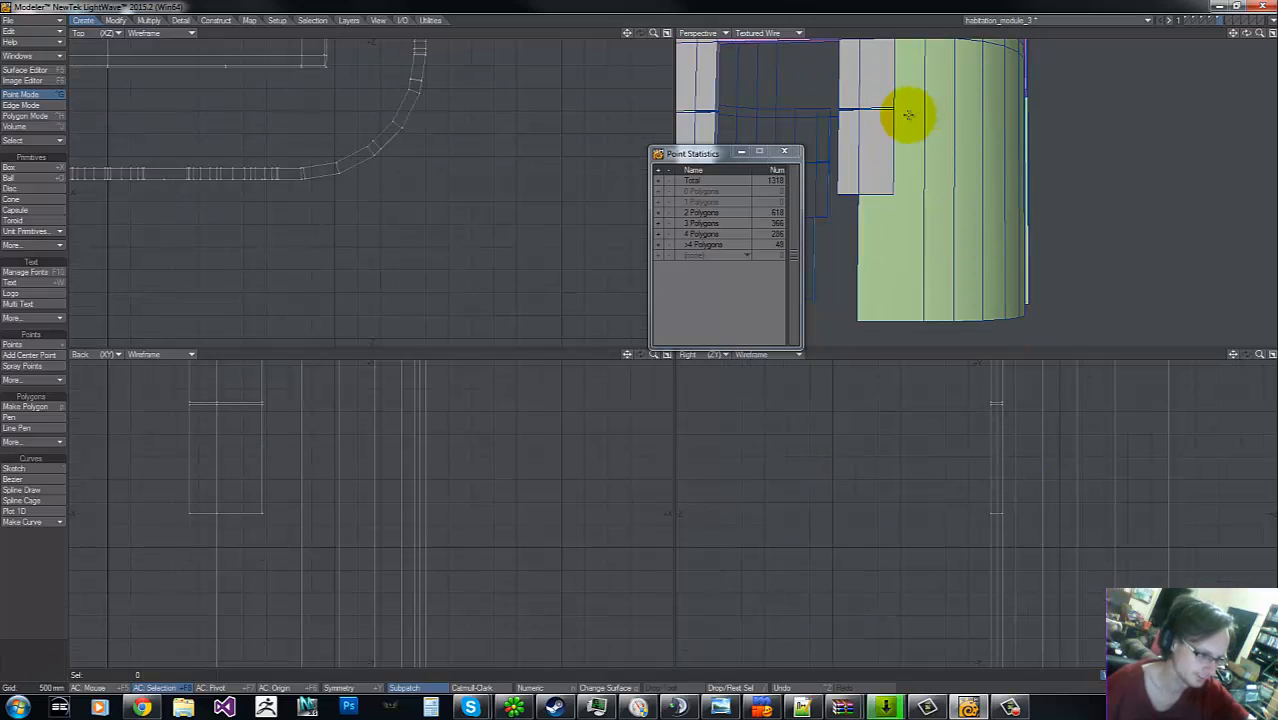
pyautogui.press('space')
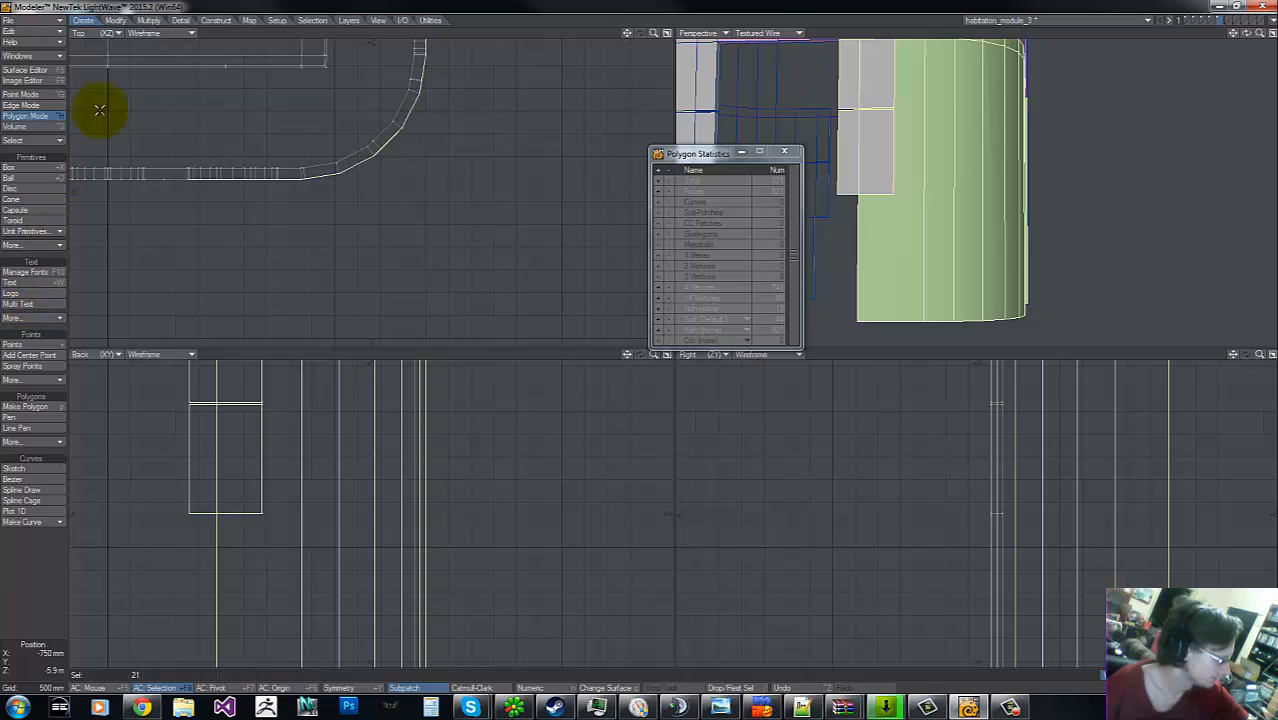
pyautogui.click(148, 20)
pyautogui.click(20, 241)
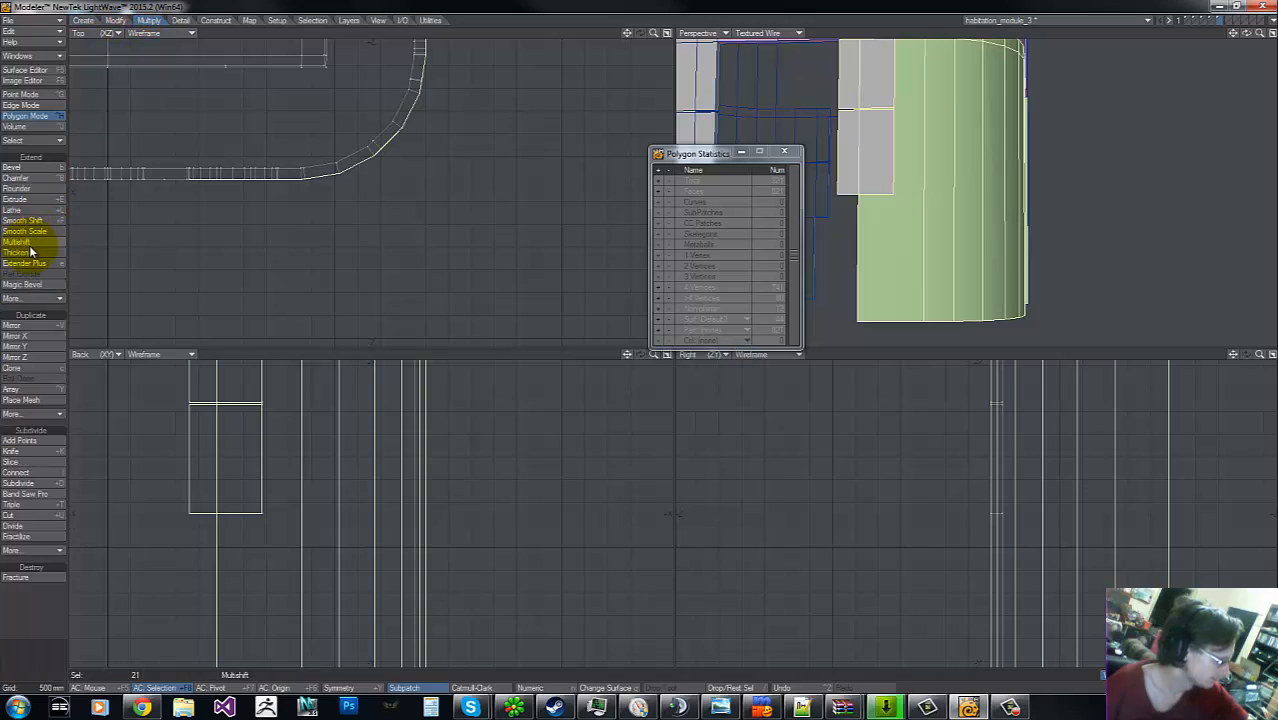
pyautogui.press('n')
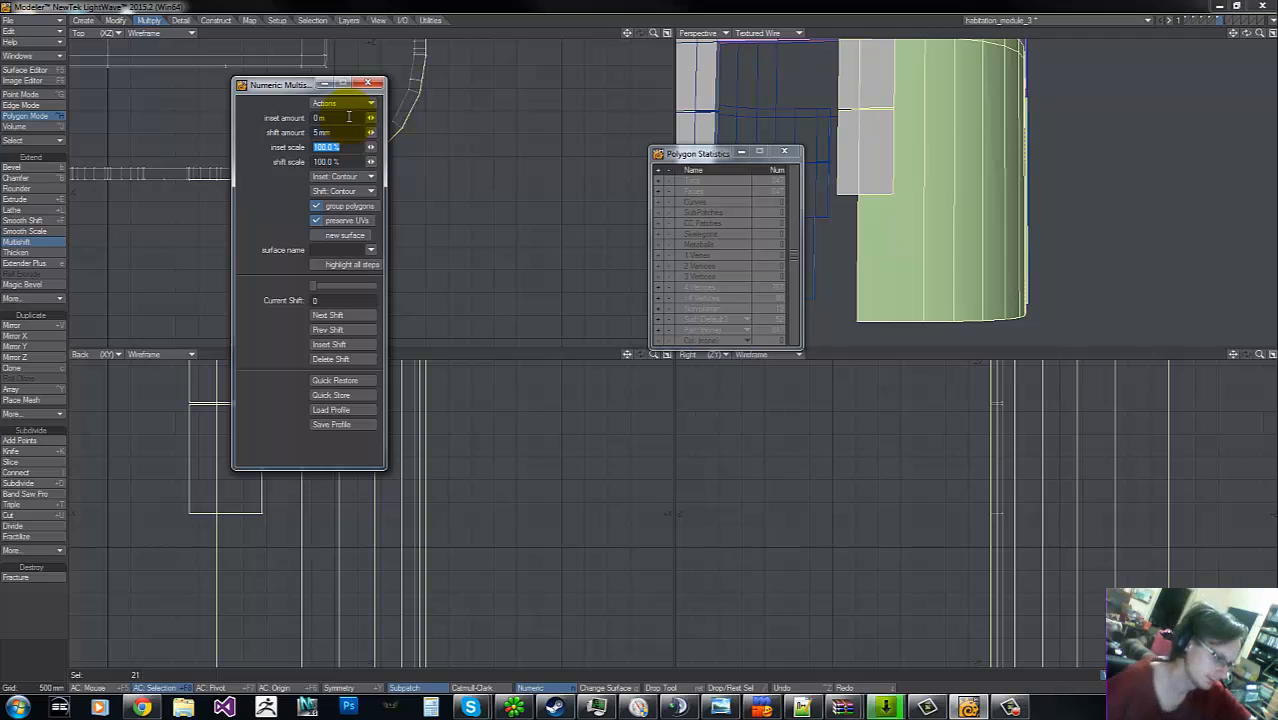
# - Insert a second Multishift stage with 2.5 mm inset and 7.5 mm shift, and a third with 5 mm inset and 10 mm shift
pyautogui.click(328, 345)
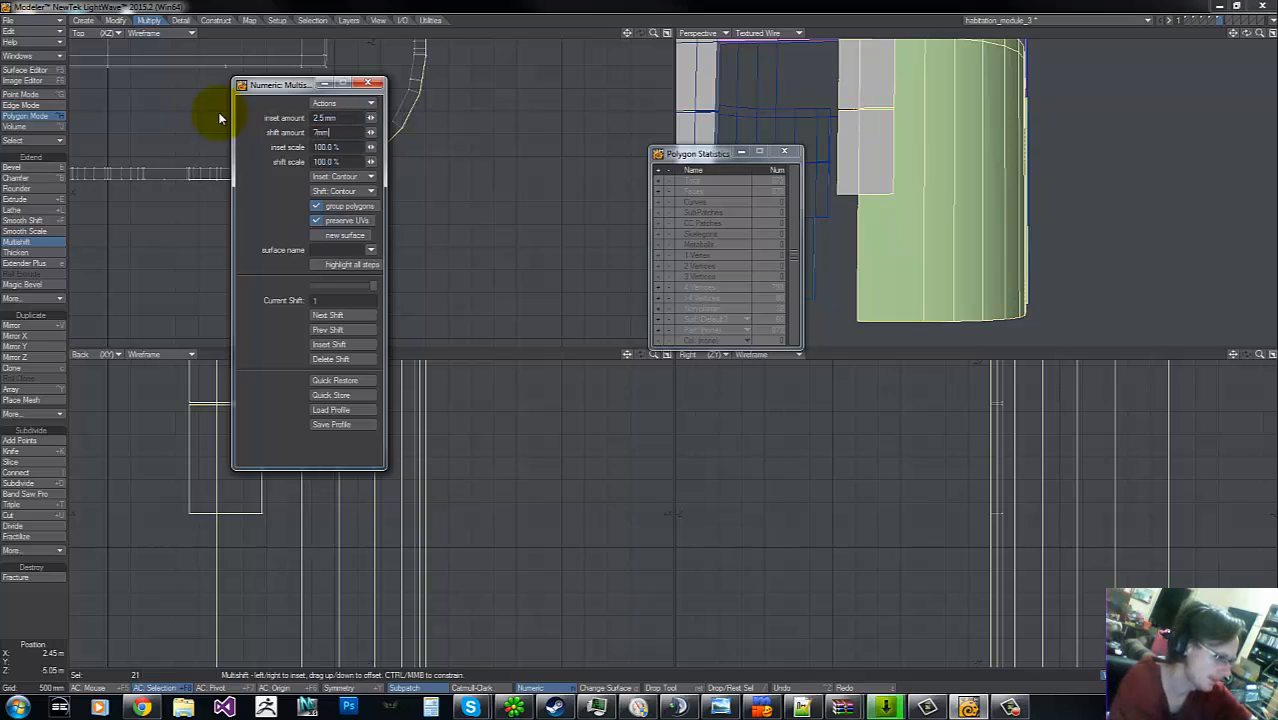
pyautogui.press('Tab')
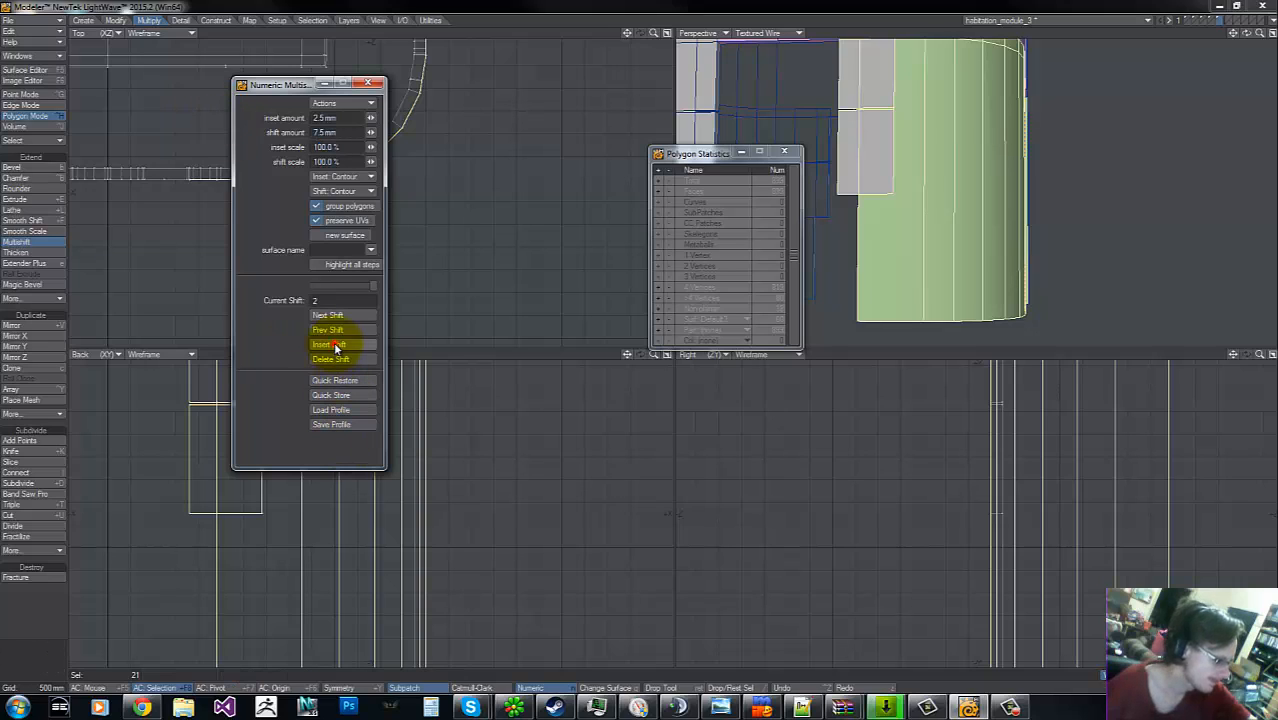
pyautogui.write('5mm')
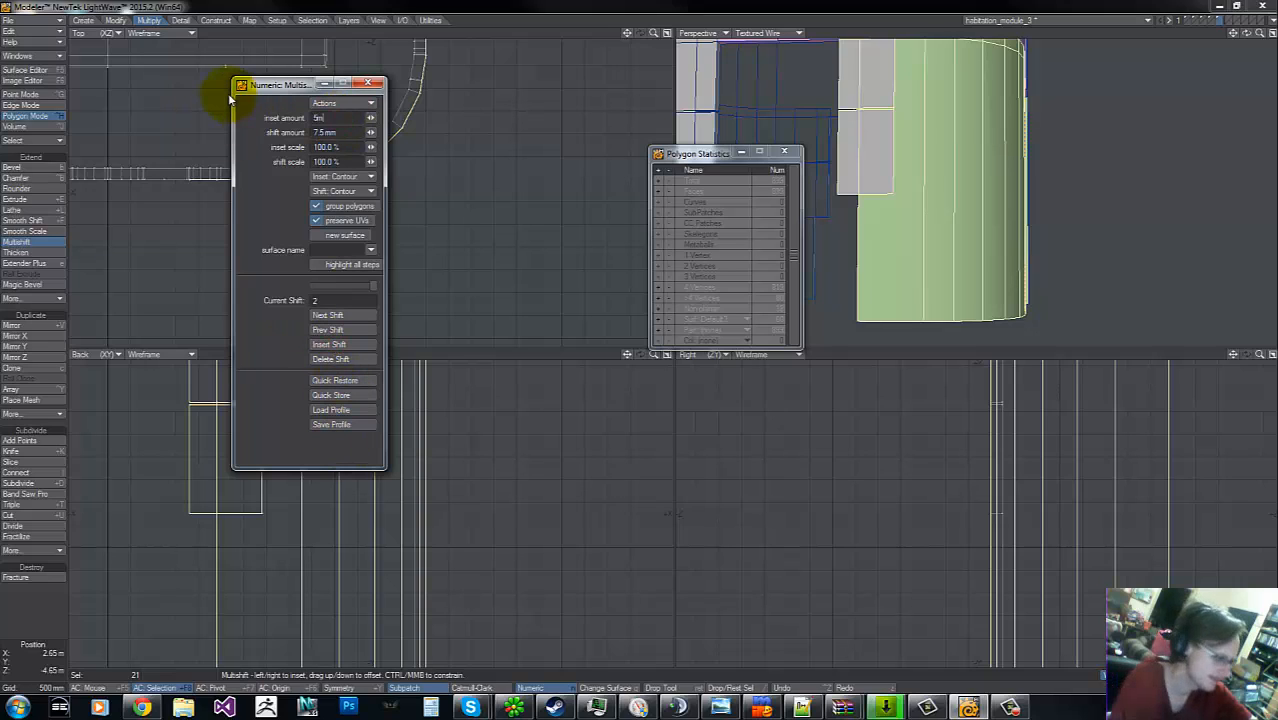
pyautogui.press('Tab')
pyautogui.write('10 mm')
pyautogui.press('Tab')
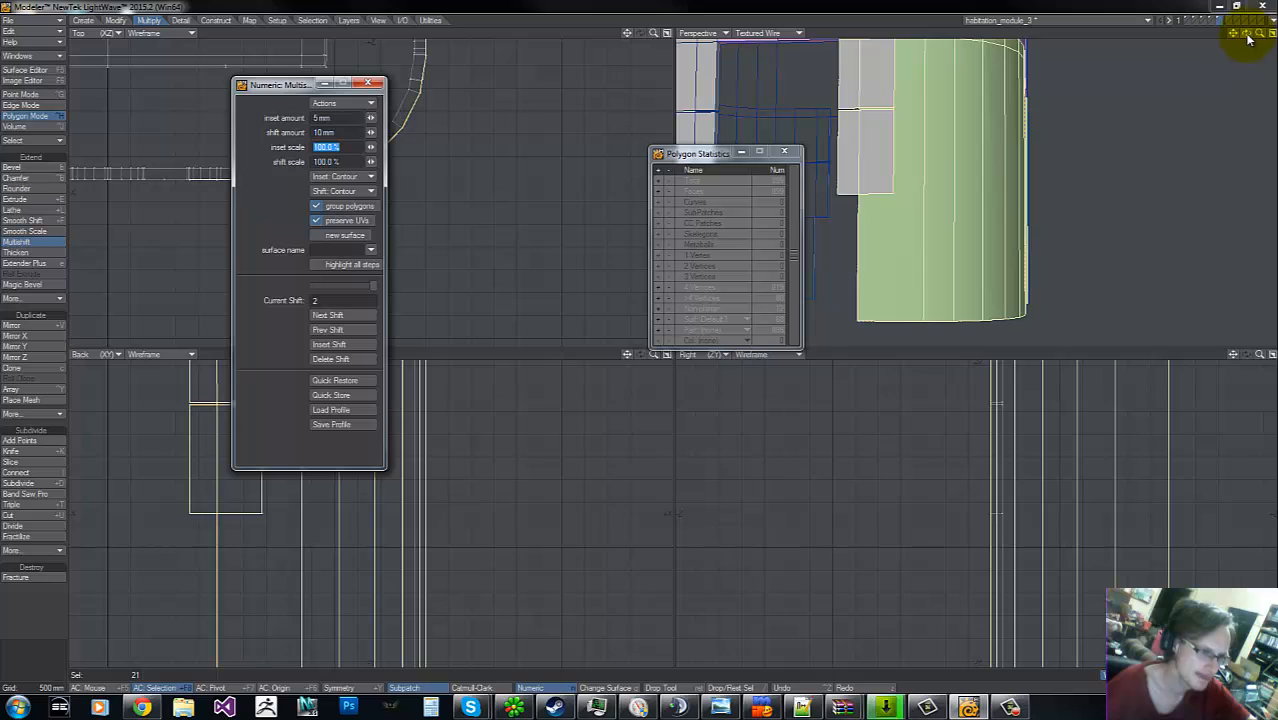
# - Try inserting an intermediate Multishift stage between the existing ones and set its shift amount to 5 mm
pyautogui.moveTo(1247, 37); pyautogui.dragTo(850, 134)
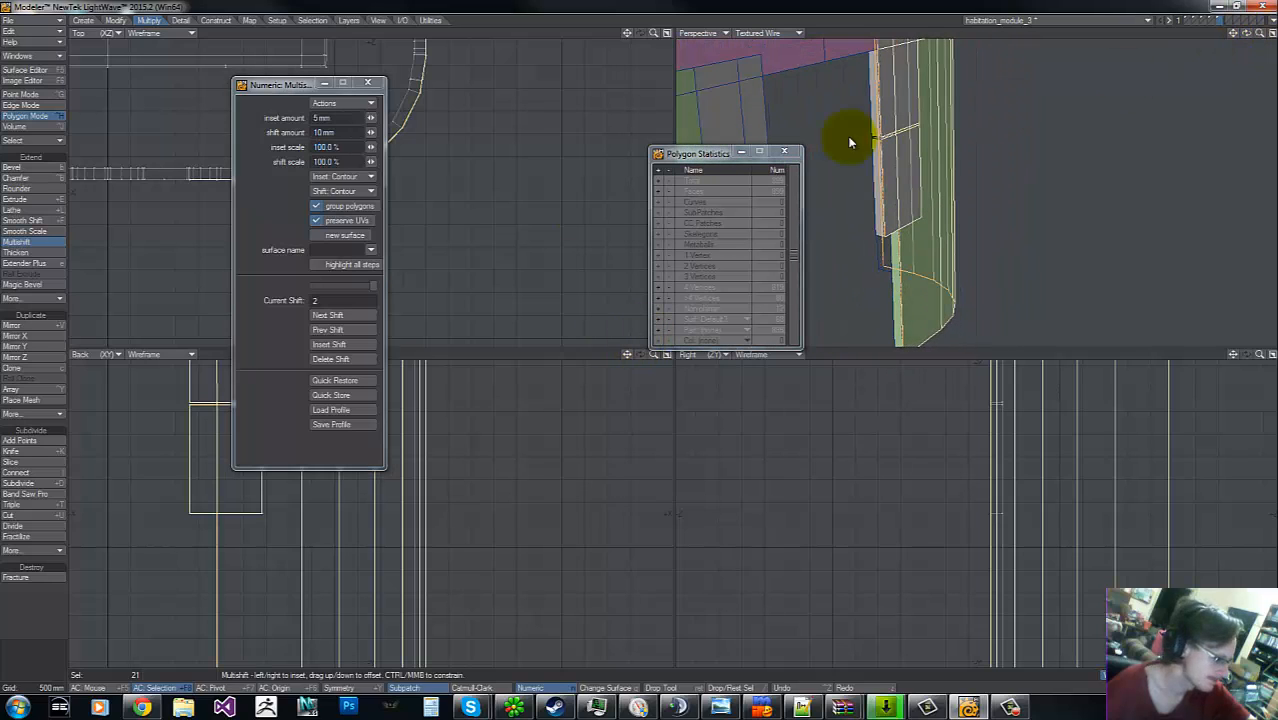
pyautogui.click(316, 285)
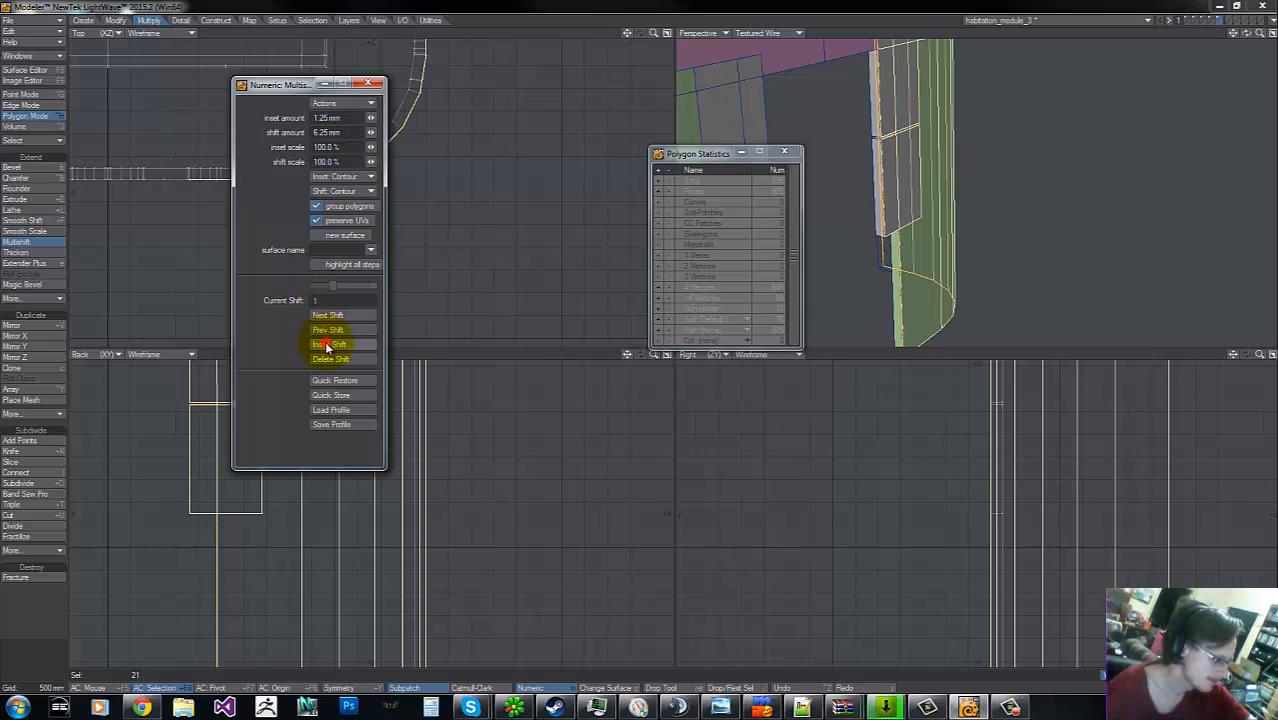
pyautogui.moveTo(280, 275); pyautogui.dragTo(279, 273)
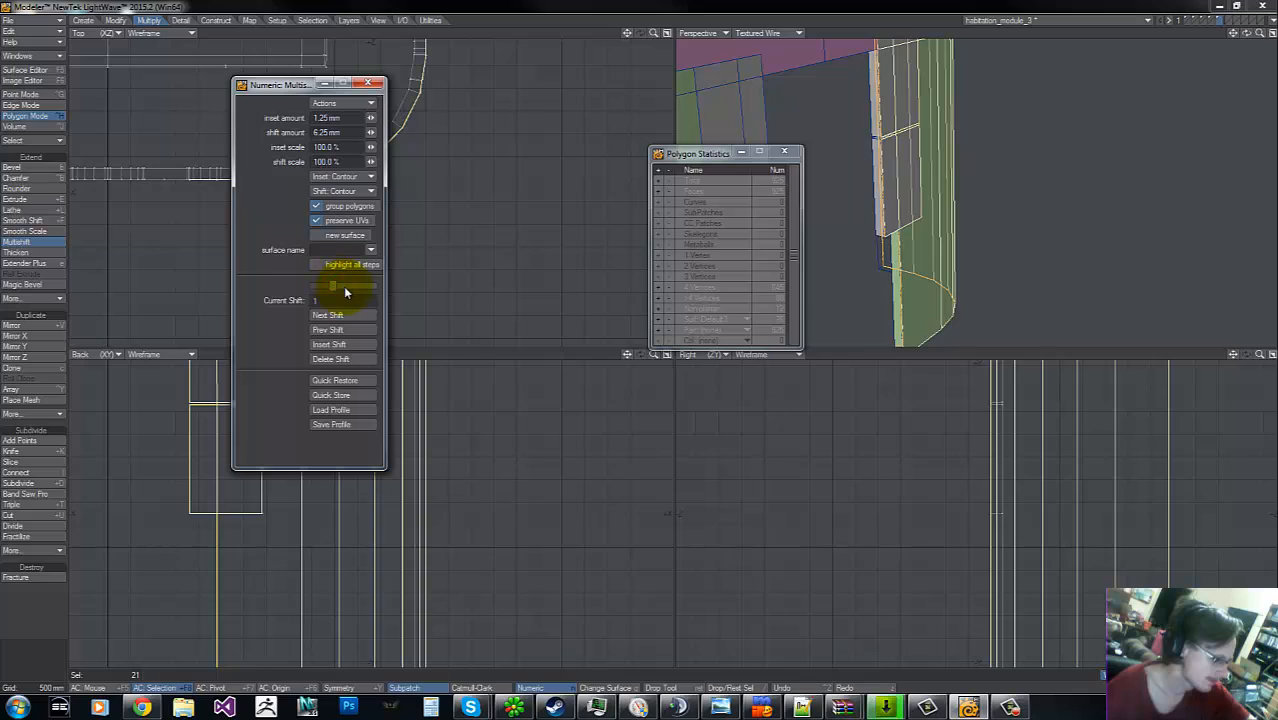
pyautogui.click(343, 133)
pyautogui.write('5')
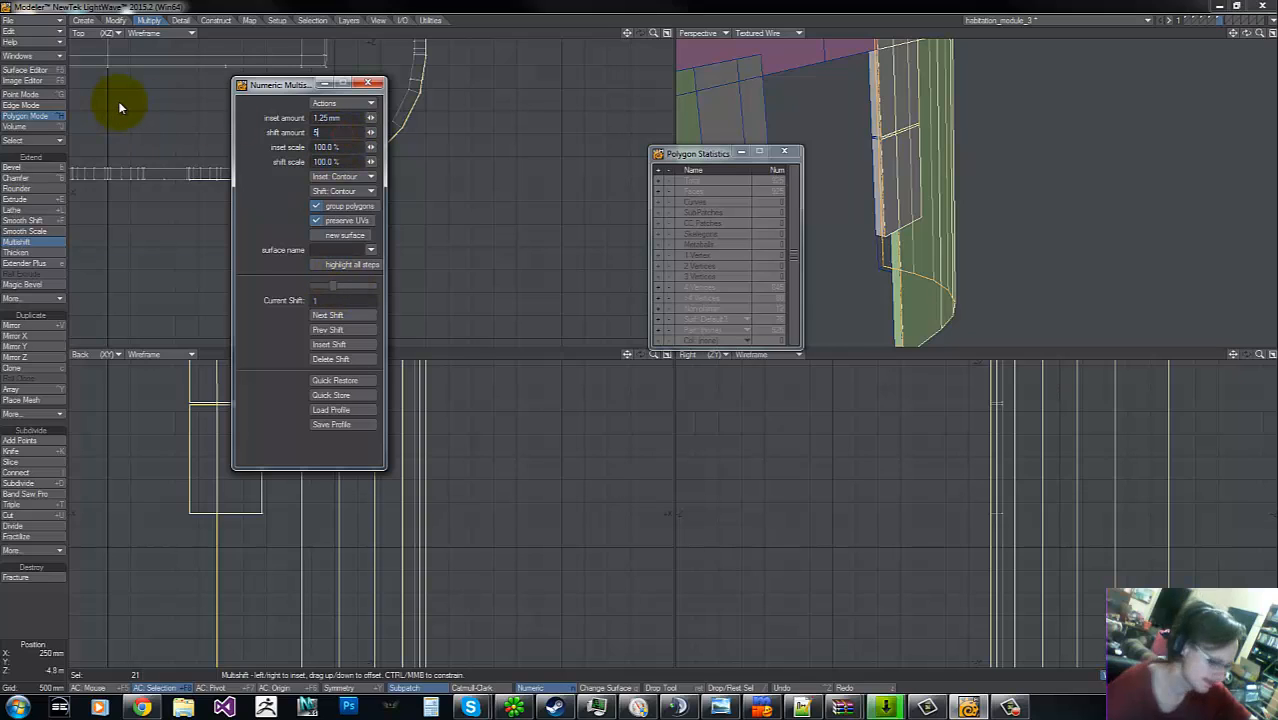
pyautogui.hotkey('shift', 'Tab')
pyautogui.write('2')
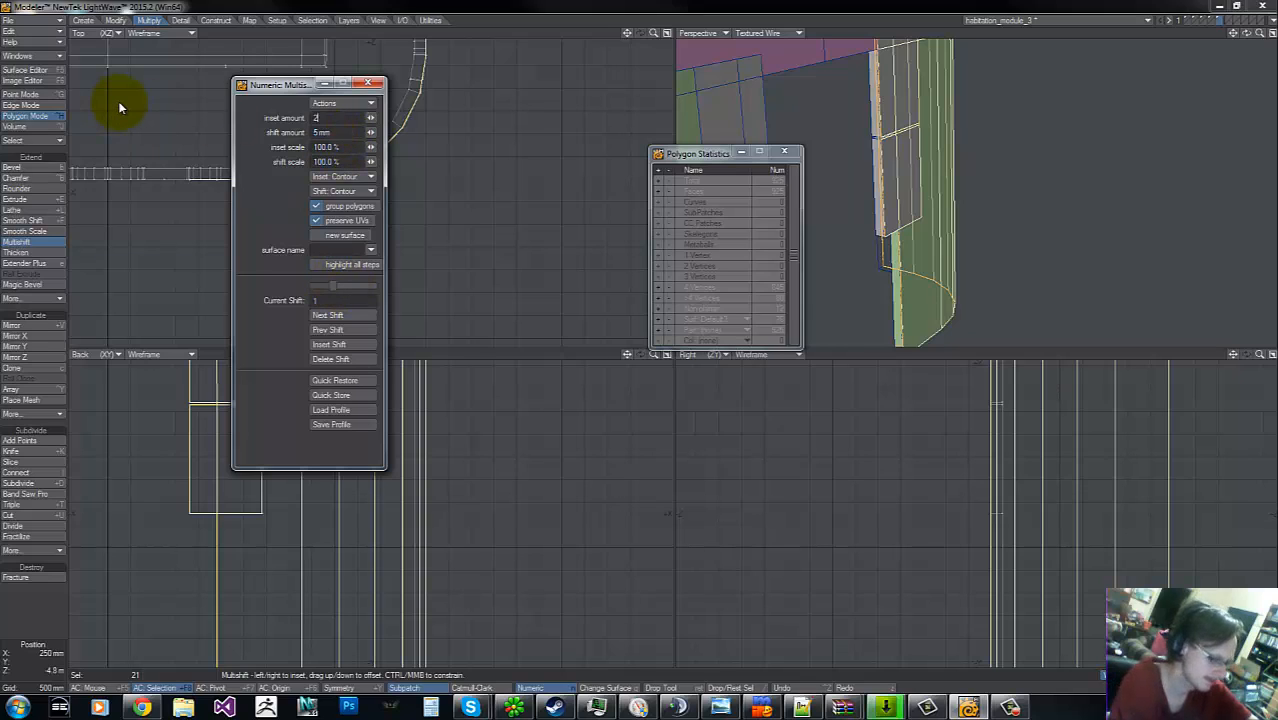
pyautogui.press('BackSpace')
pyautogui.press('BackSpace')
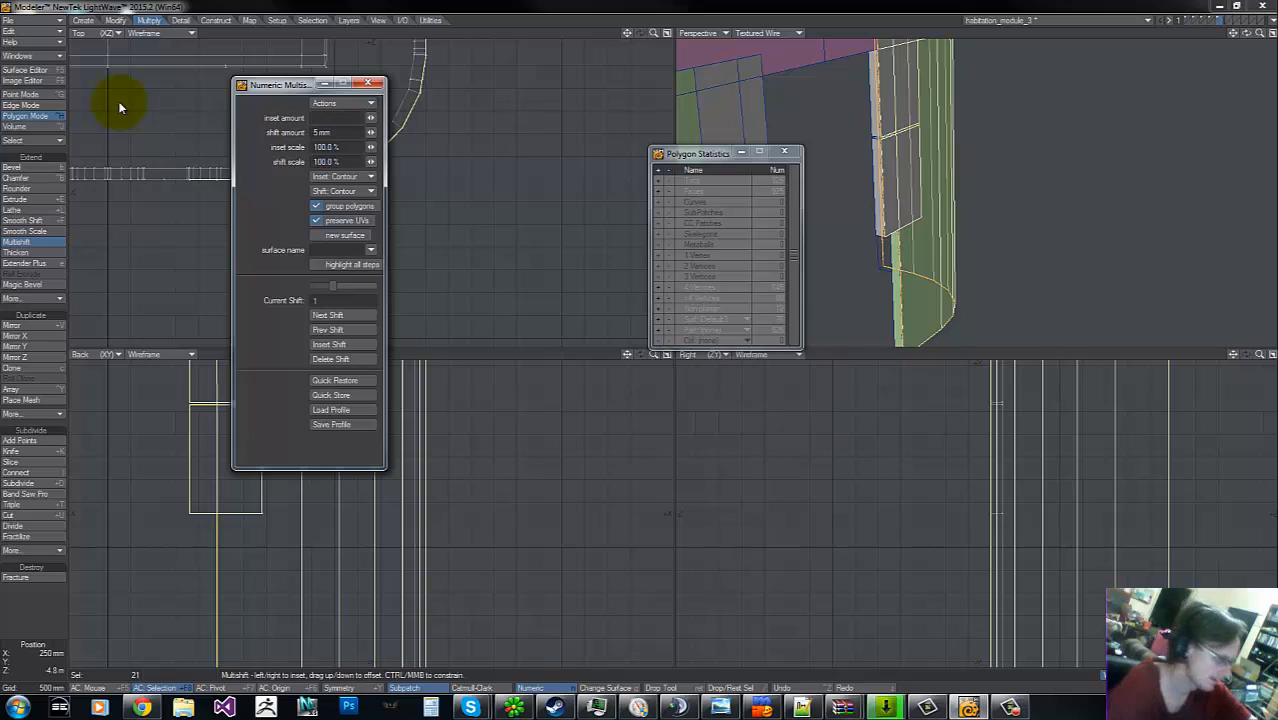
# - Delete the extra Multishift stages and set the remaining base stage's shift amount to 25 mm with 0 m inset
pyautogui.click(342, 360)
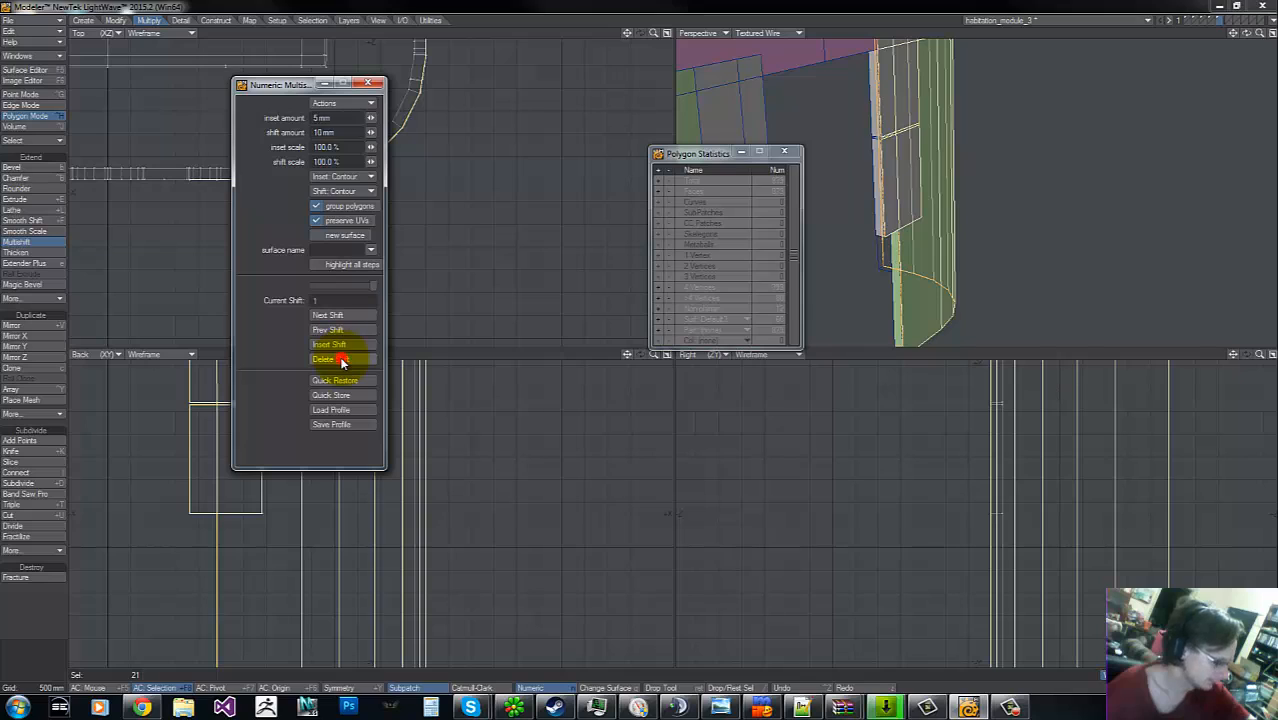
pyautogui.click(343, 360)
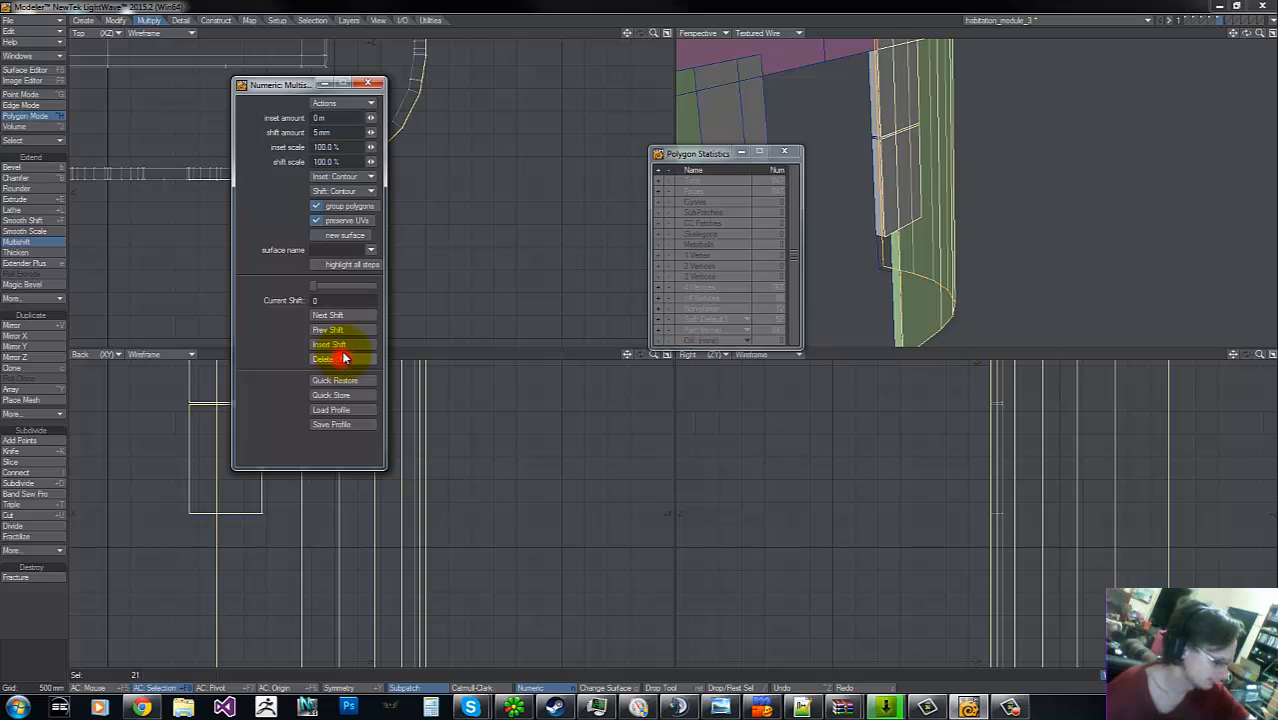
pyautogui.click(340, 132)
pyautogui.write('25')
pyautogui.press('Tab')
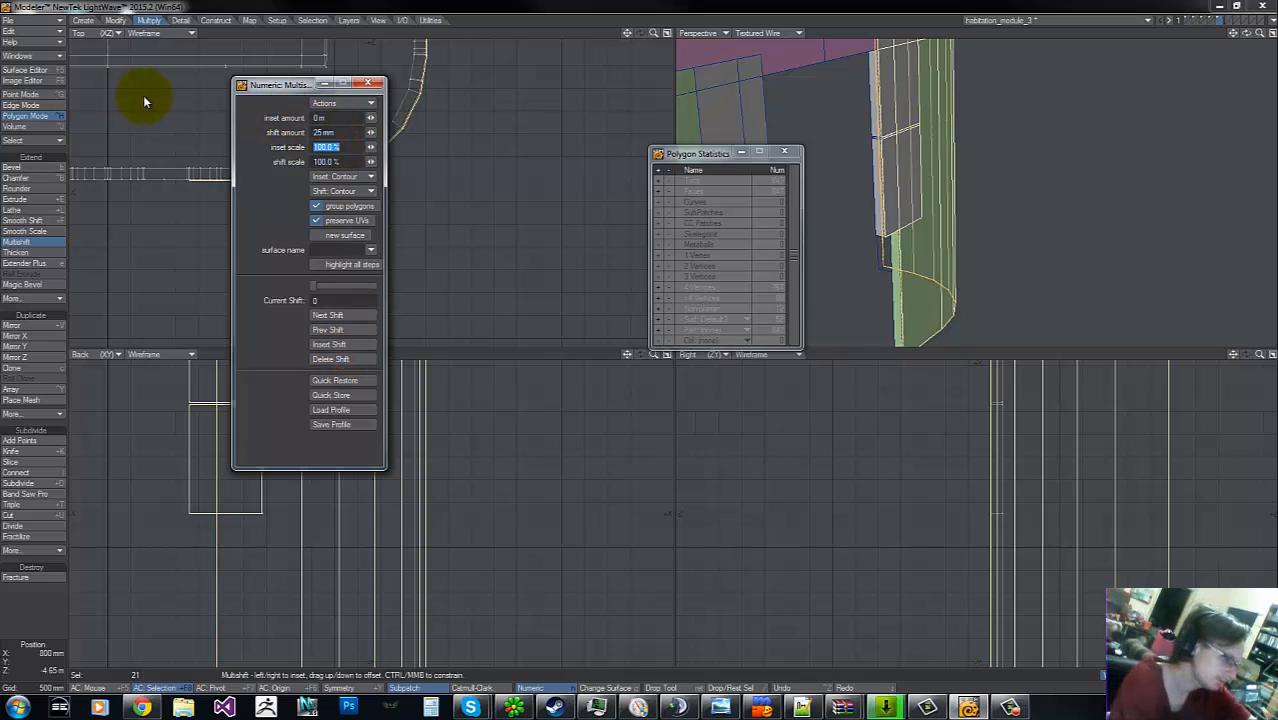
# - Insert a second Multishift stage with 2.5 mm inset and 27.5 mm shift, and a third with 5 mm inset and 30 mm shift
pyautogui.click(330, 346)
pyautogui.click(336, 118)
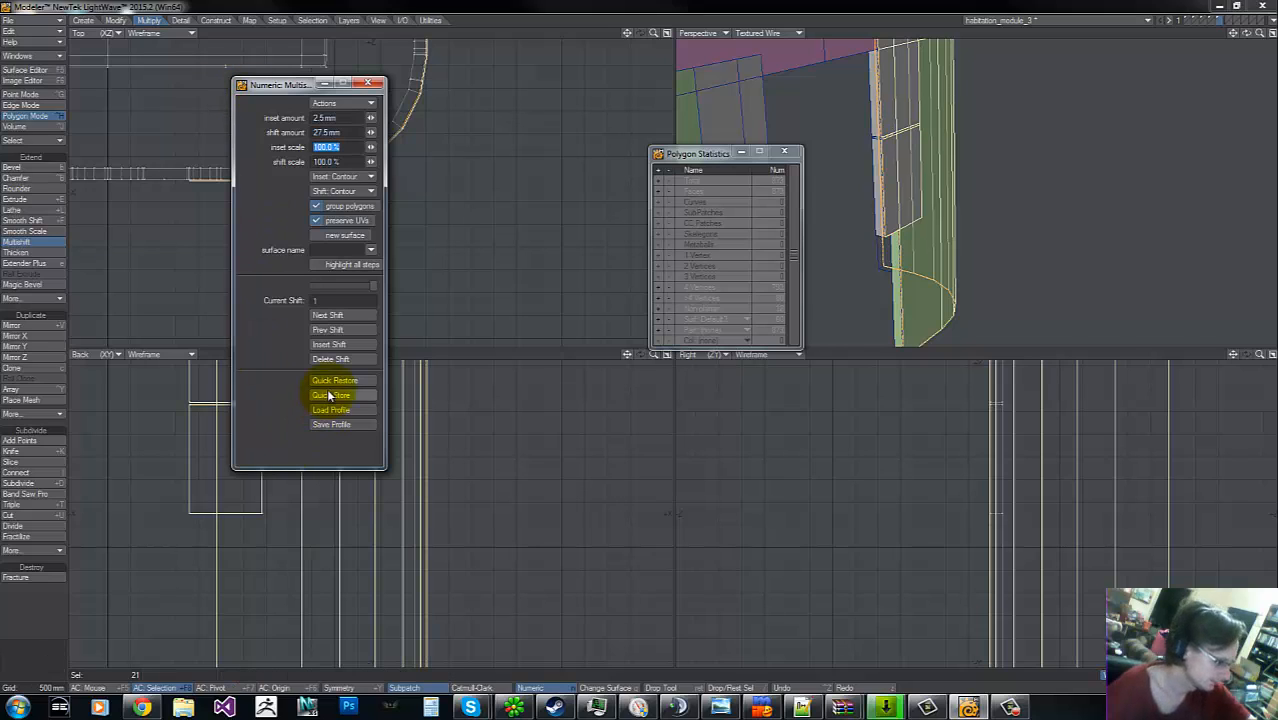
pyautogui.click(340, 346)
pyautogui.click(345, 118)
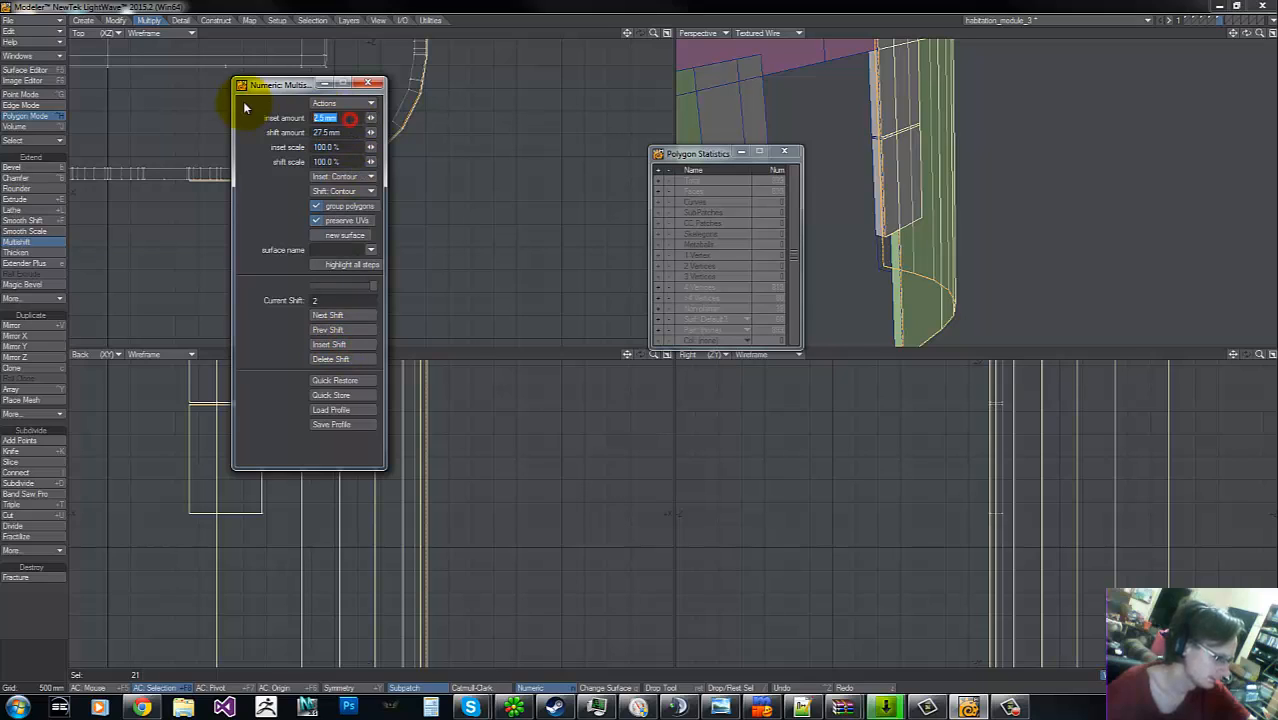
pyautogui.write('5')
pyautogui.press('Tab')
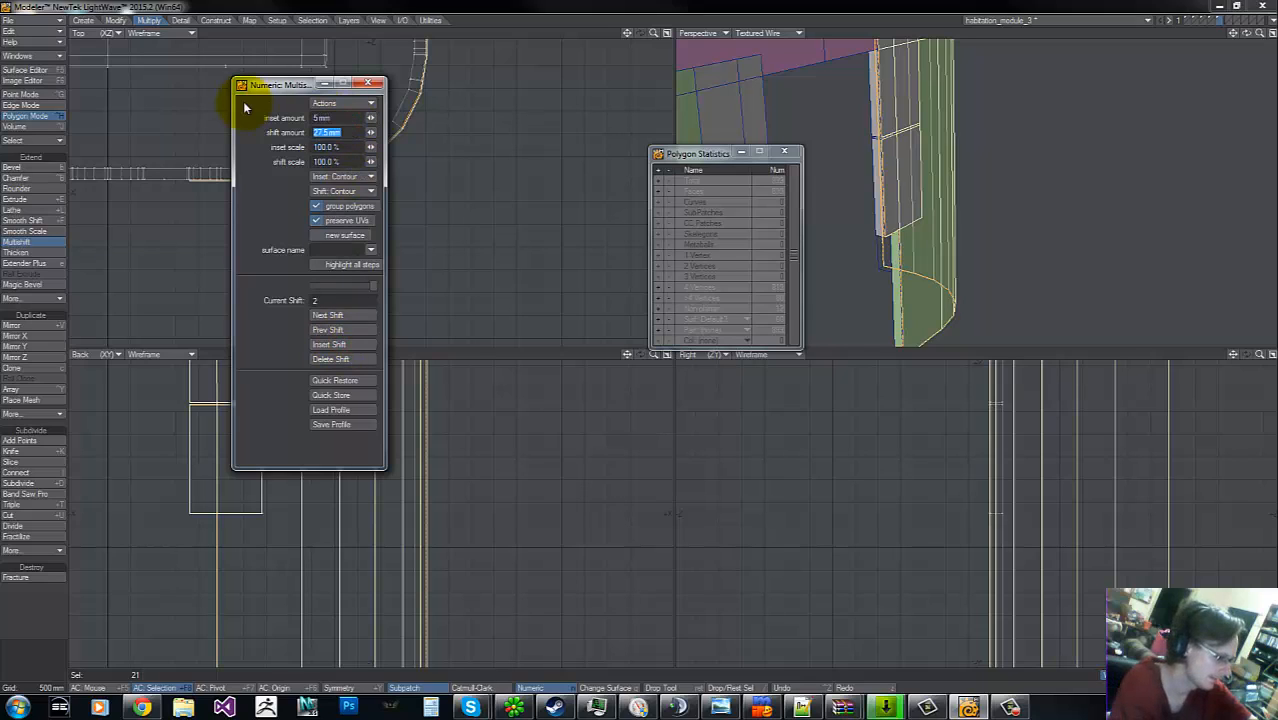
pyautogui.press('Tab')
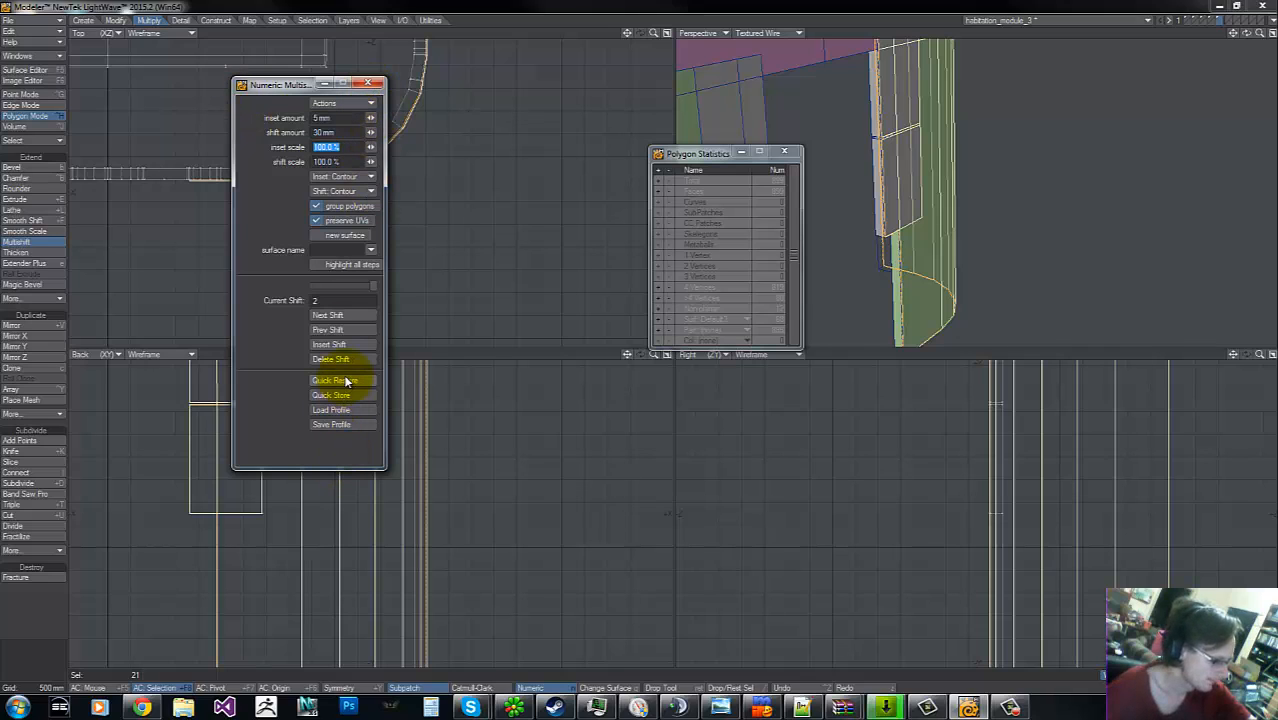
# - Close the Multishift settings, commit the shift on the corner panel, and clear the polygon selection
pyautogui.click(370, 83)
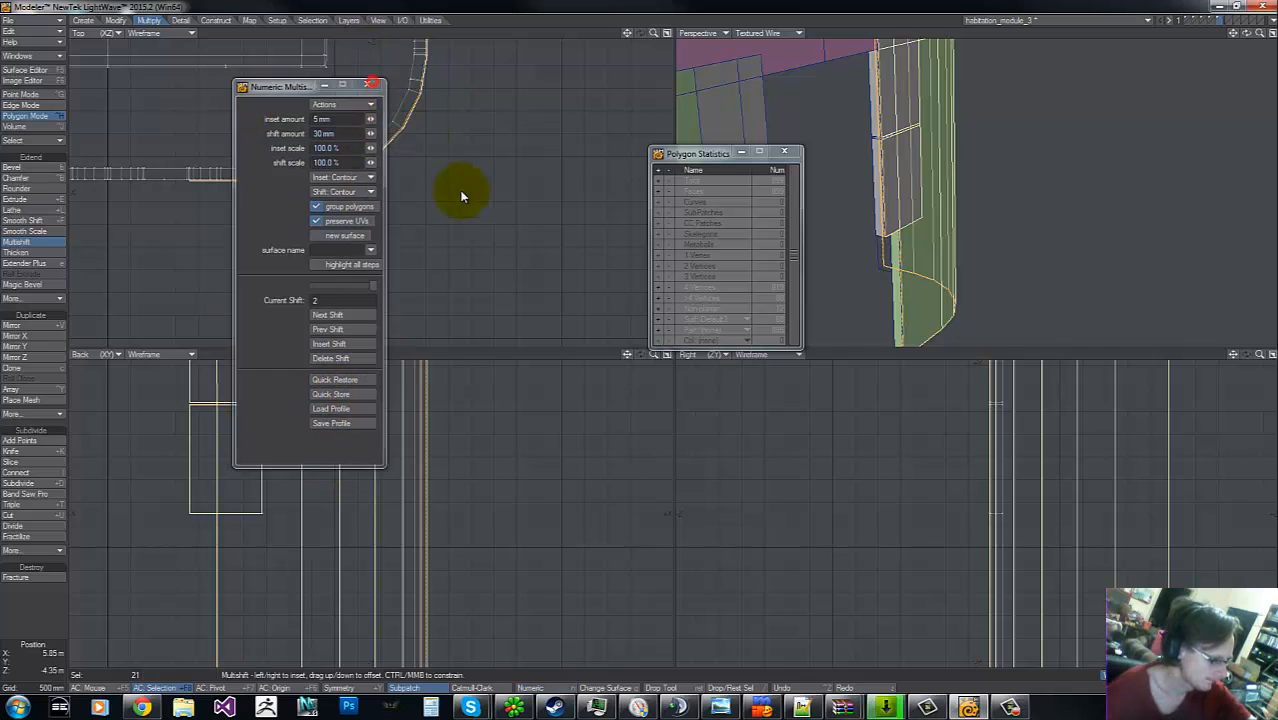
pyautogui.press('a')
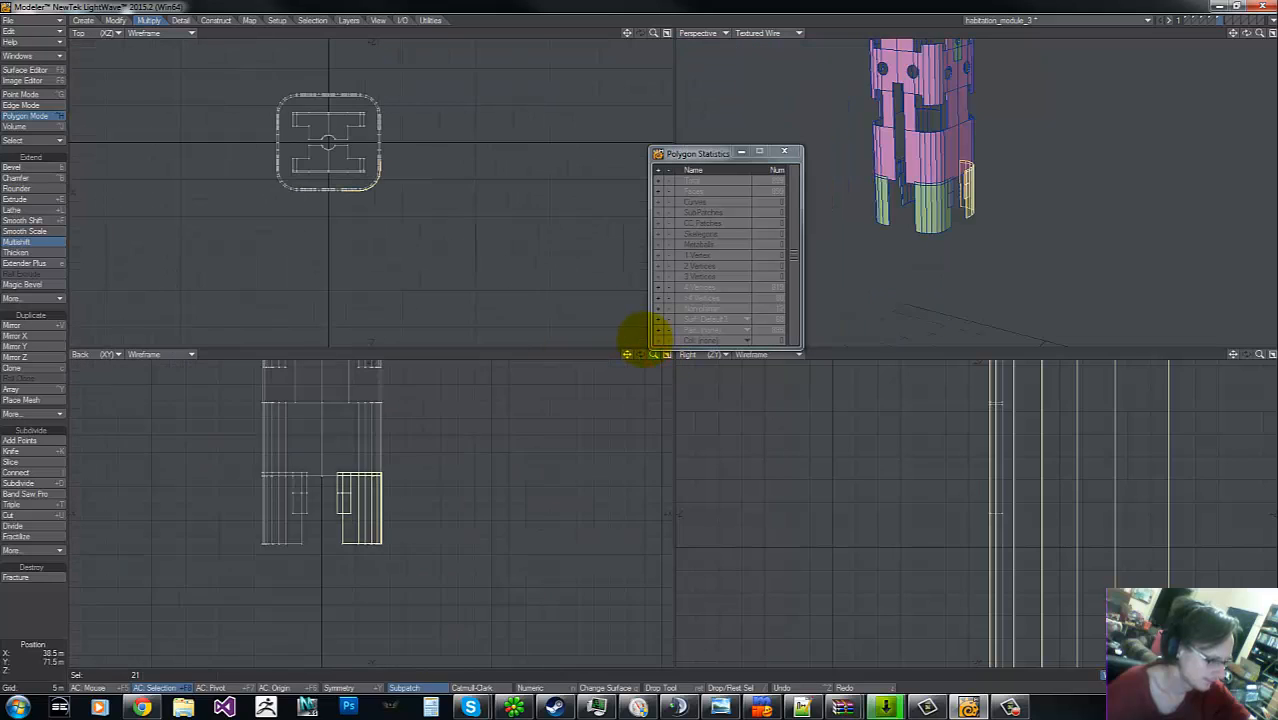
pyautogui.press('t')
pyautogui.press('space')
pyautogui.moveTo(317, 434)
pyautogui.mouseDown(button='right')
pyautogui.moveTo(365, 670)
pyautogui.moveTo(328, 425)
pyautogui.mouseUp(button='right')
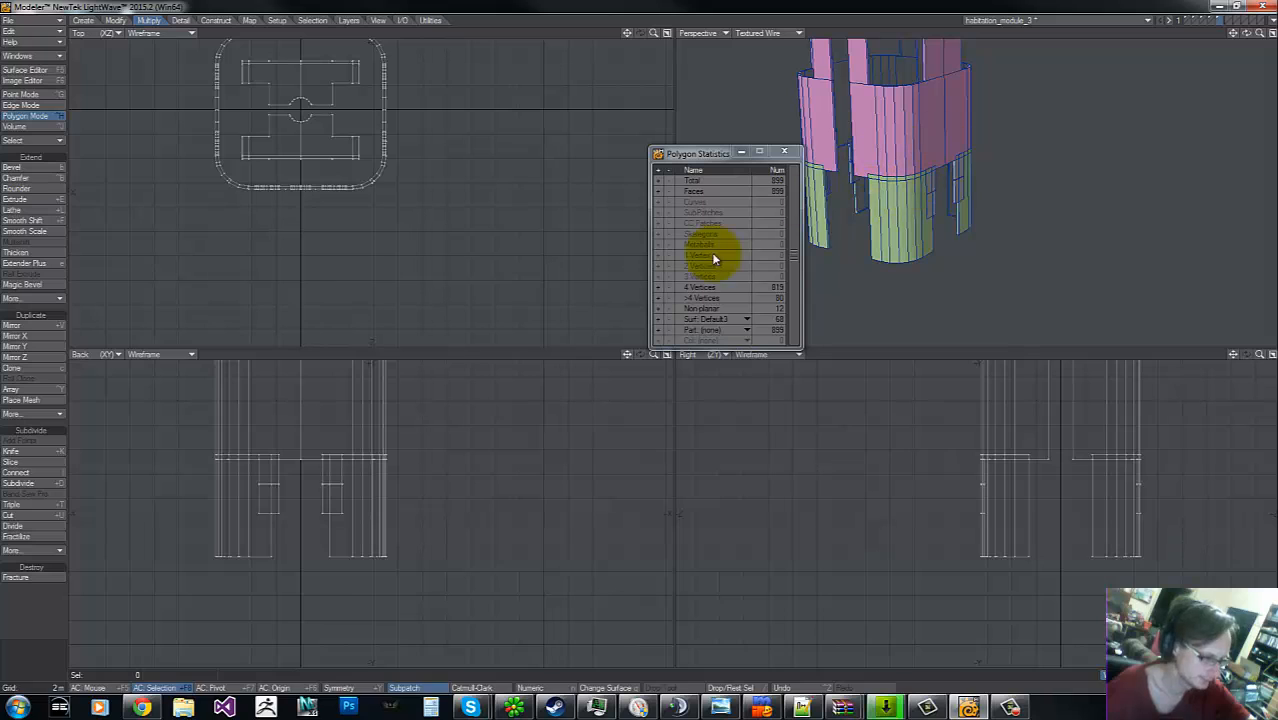
# - On the adjacent lower corner panel, split the green polygon beside the grey pieces between the two end points of its thin strip
pyautogui.moveTo(1260, 34)
pyautogui.mouseDown()
pyautogui.moveTo(642, 339)
pyautogui.moveTo(1258, 34)
pyautogui.moveTo(645, 339)
pyautogui.moveTo(1247, 34)
pyautogui.mouseUp()
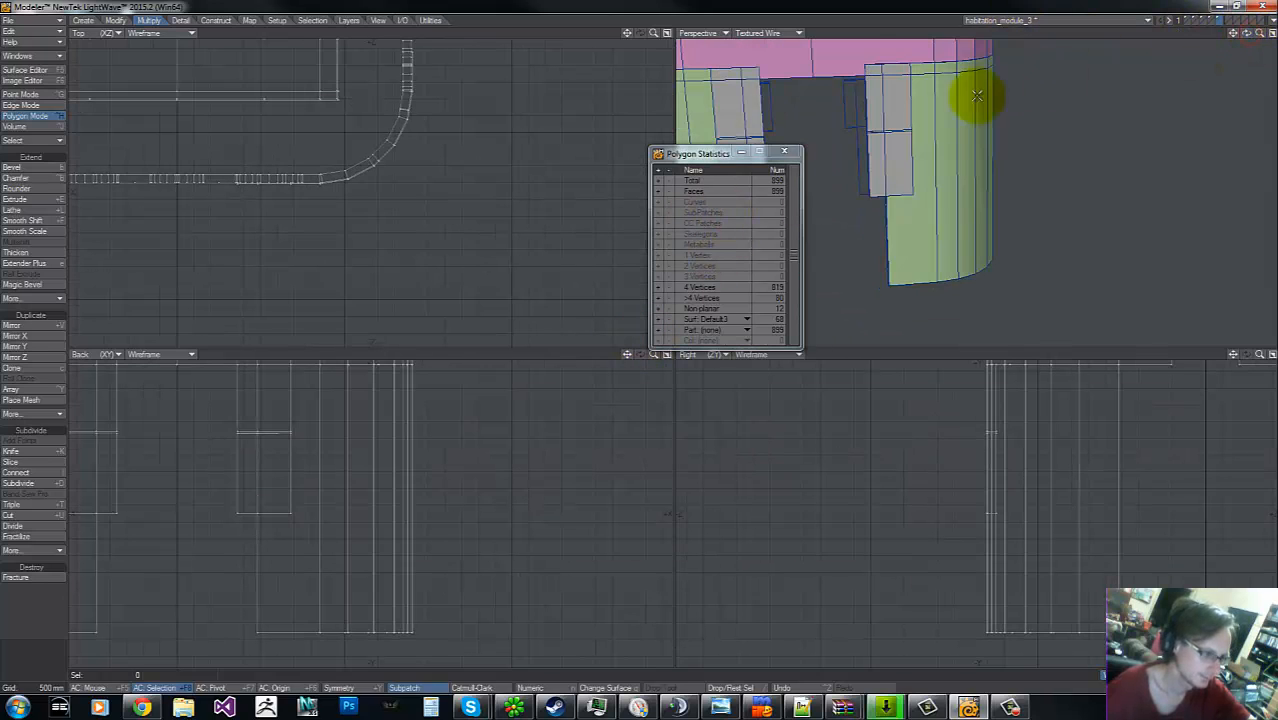
pyautogui.press('g')
pyautogui.click(946, 217)
pyautogui.keyDown('shift'); pyautogui.click(947, 236); pyautogui.keyUp('shift')
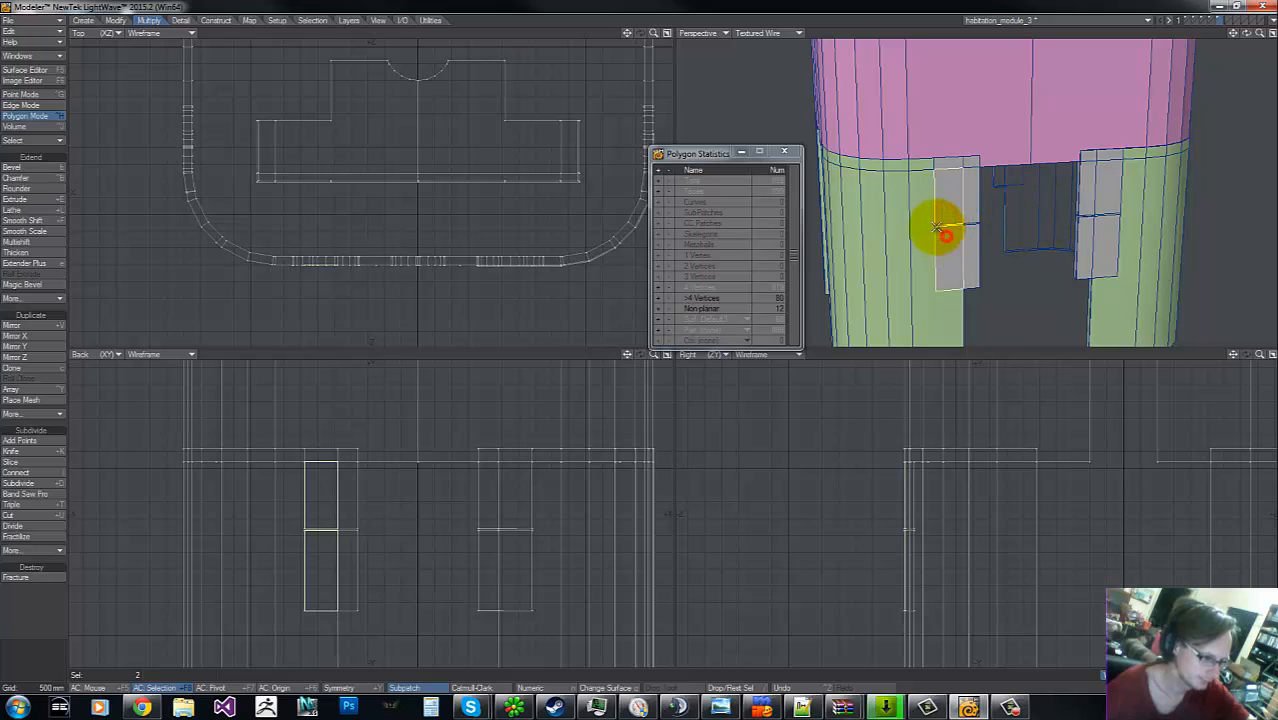
pyautogui.click(938, 206)
pyautogui.click(941, 234)
pyautogui.click(939, 206)
pyautogui.click(922, 204)
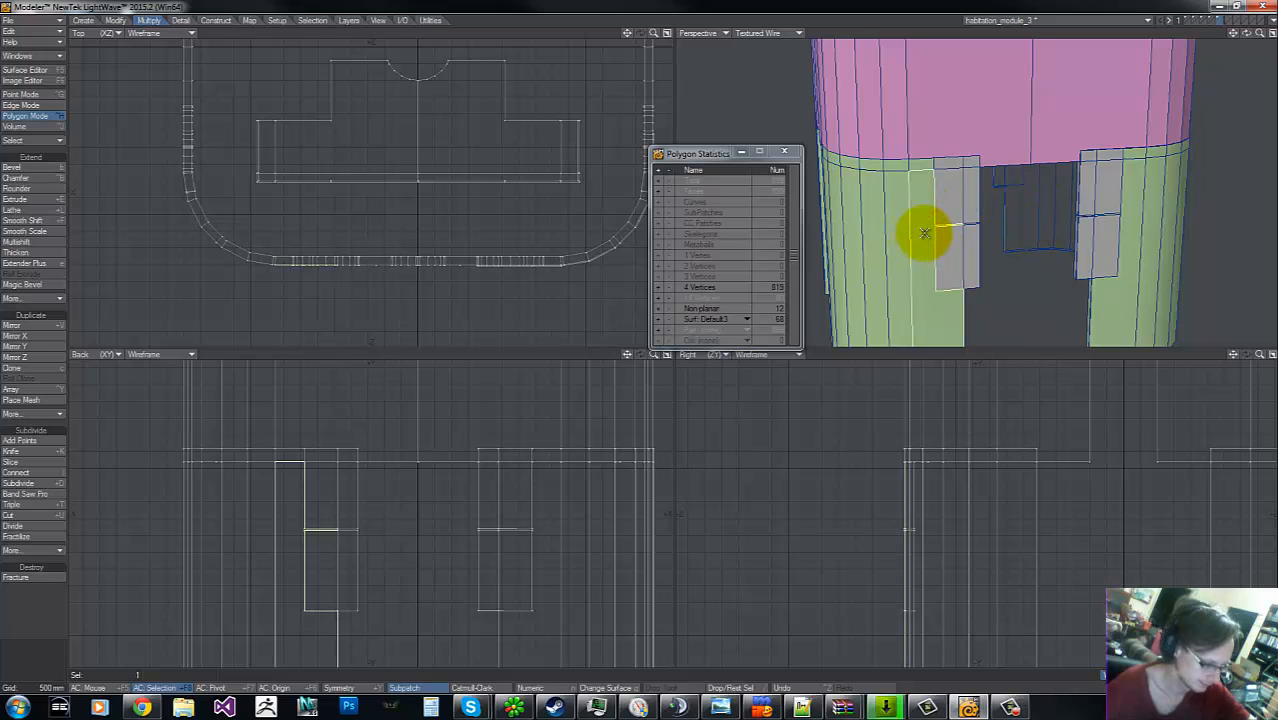
pyautogui.hotkey('ctrl', 'g')
pyautogui.click(933, 221)
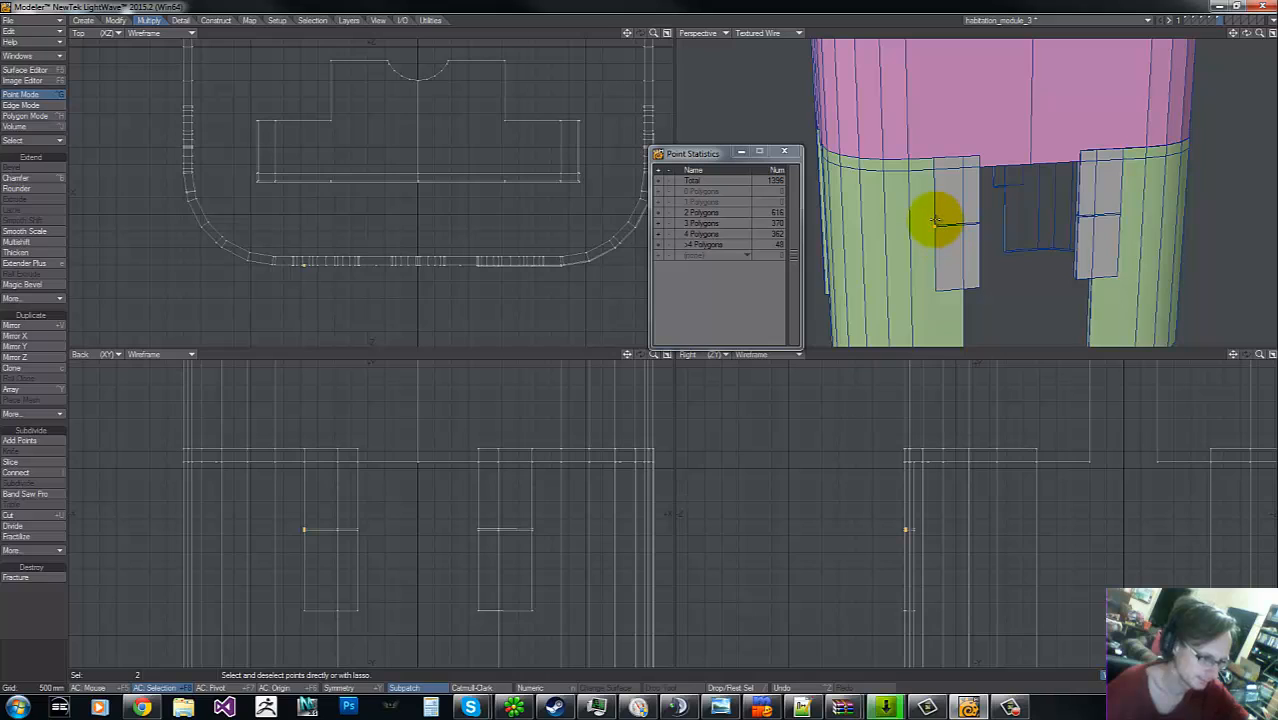
pyautogui.press('l')
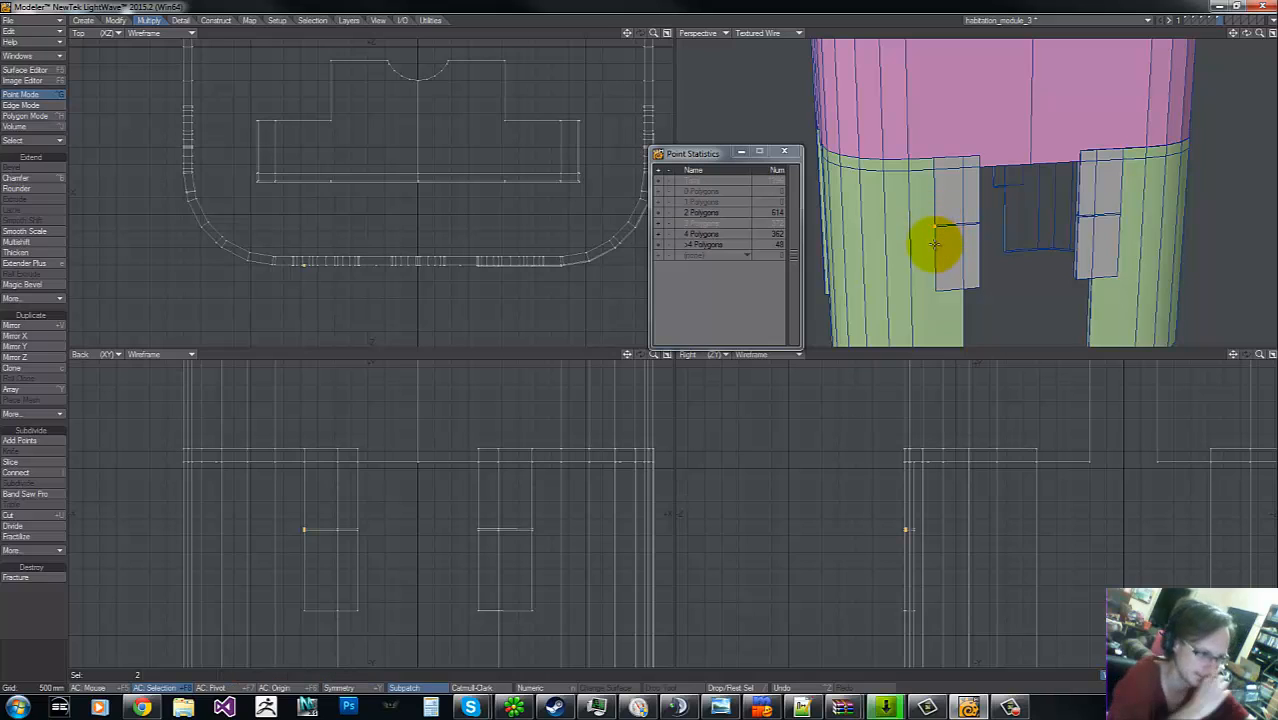
pyautogui.hotkey('ctrl', 'h')
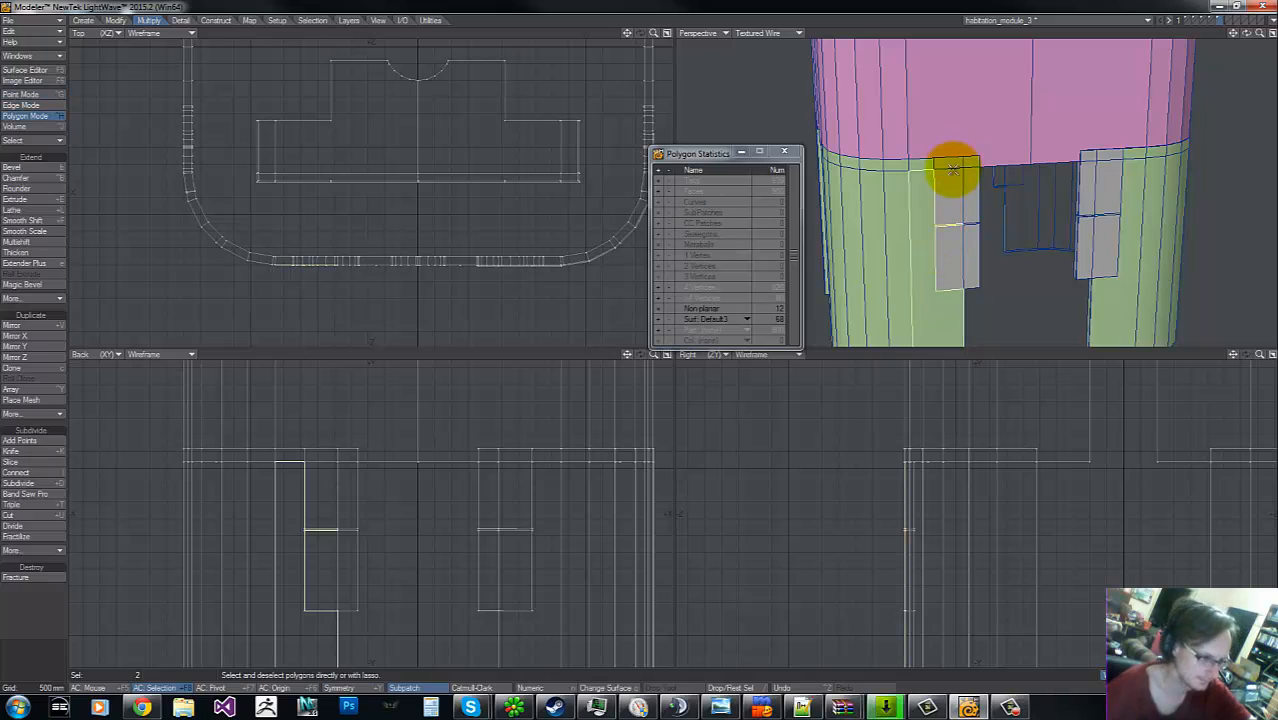
# - Select all outer-face polygons of this corner panel, including the grey pieces, the thin strips, the curved green section and its upper band
pyautogui.click(931, 225)
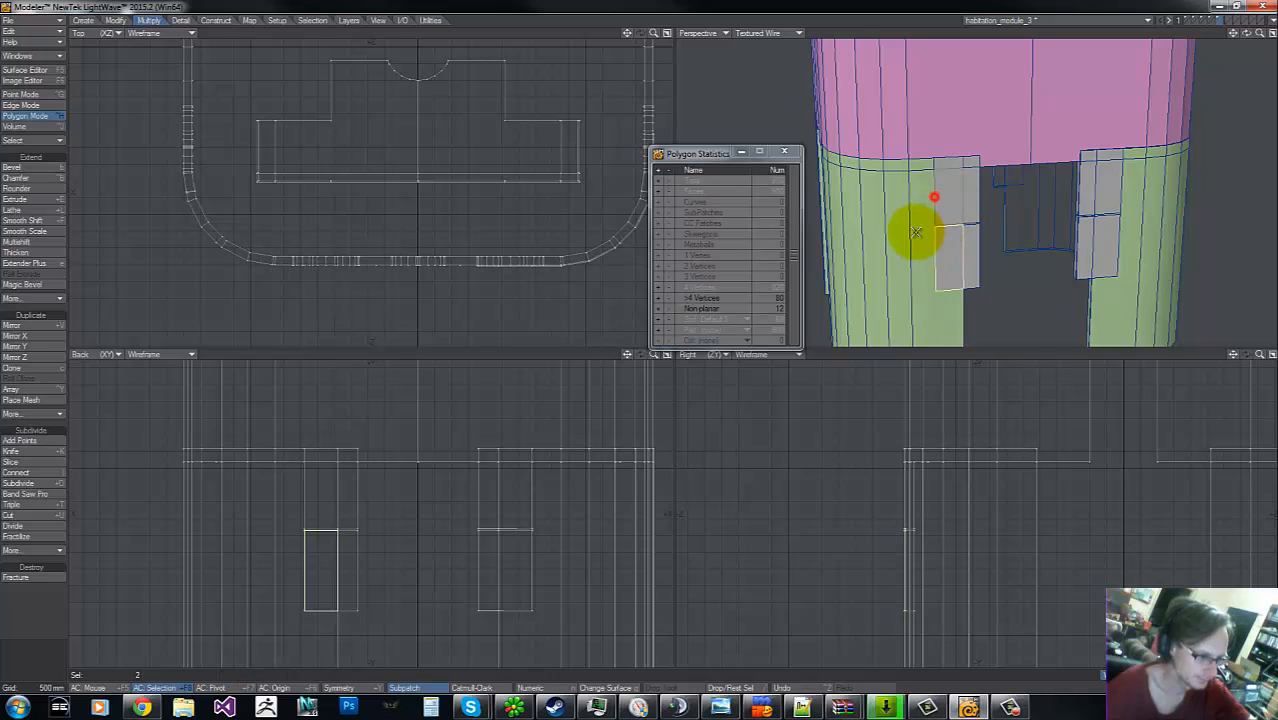
pyautogui.click(943, 230)
pyautogui.click(960, 185)
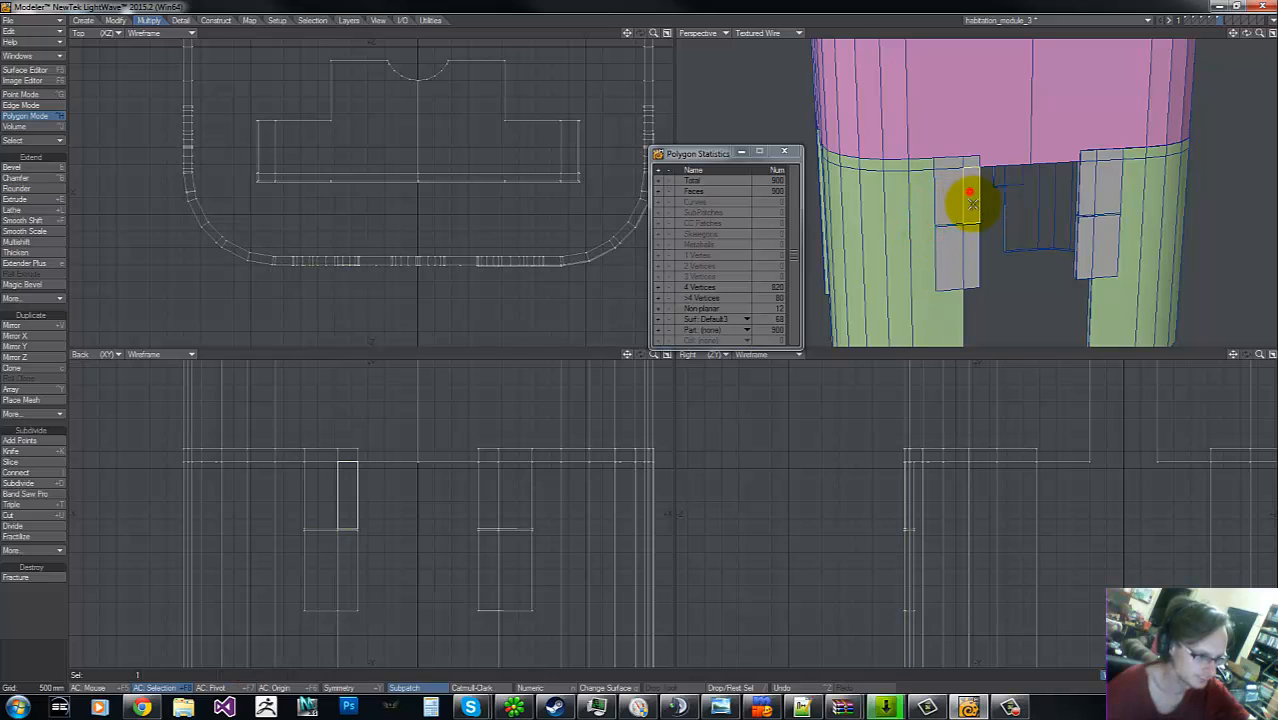
pyautogui.moveTo(967, 165)
pyautogui.mouseDown()
pyautogui.moveTo(913, 177)
pyautogui.moveTo(933, 257)
pyautogui.moveTo(964, 257)
pyautogui.moveTo(944, 226)
pyautogui.moveTo(850, 277)
pyautogui.moveTo(828, 235)
pyautogui.mouseUp()
pyautogui.moveTo(1247, 33); pyautogui.dragTo(1270, 35)
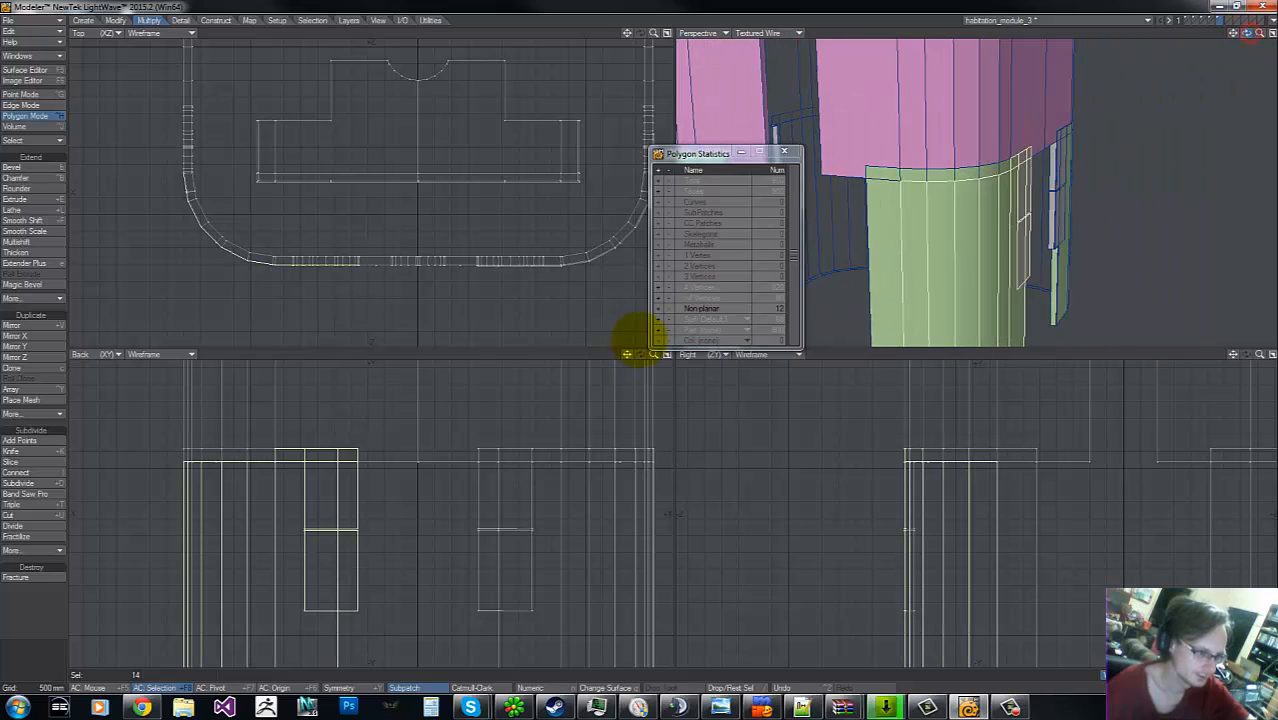
pyautogui.moveTo(896, 229)
pyautogui.keyDown('shift'); pyautogui.mouseDown()
pyautogui.moveTo(890, 177)
pyautogui.moveTo(1003, 171)
pyautogui.mouseUp(); pyautogui.keyUp('shift')
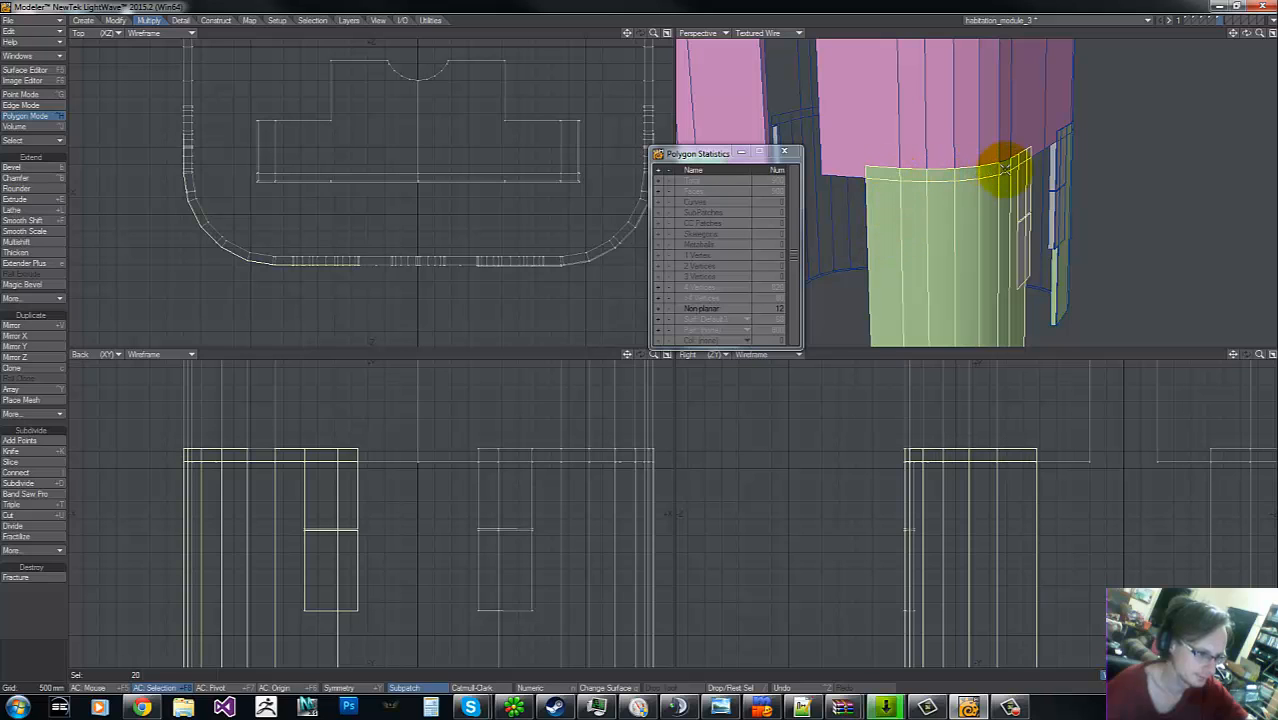
pyautogui.press('g')
pyautogui.press('g')
pyautogui.press('g')
pyautogui.press('g')
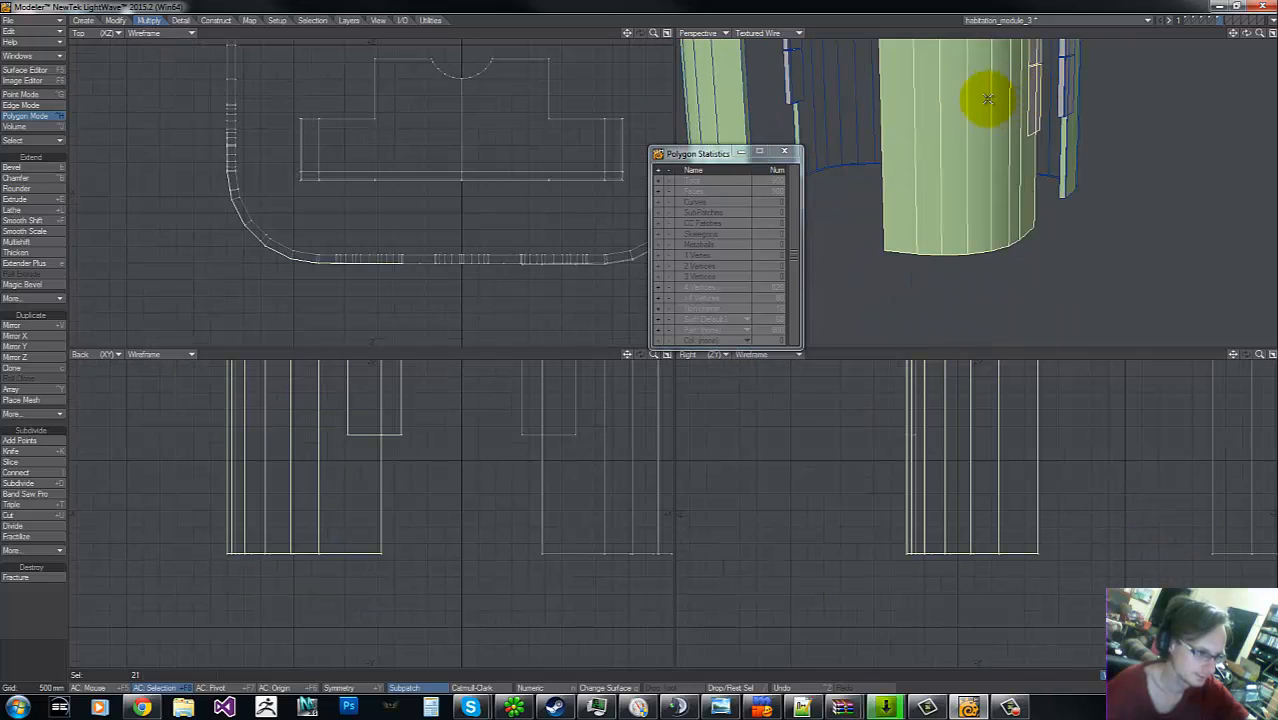
pyautogui.moveTo(1260, 33); pyautogui.dragTo(641, 345)
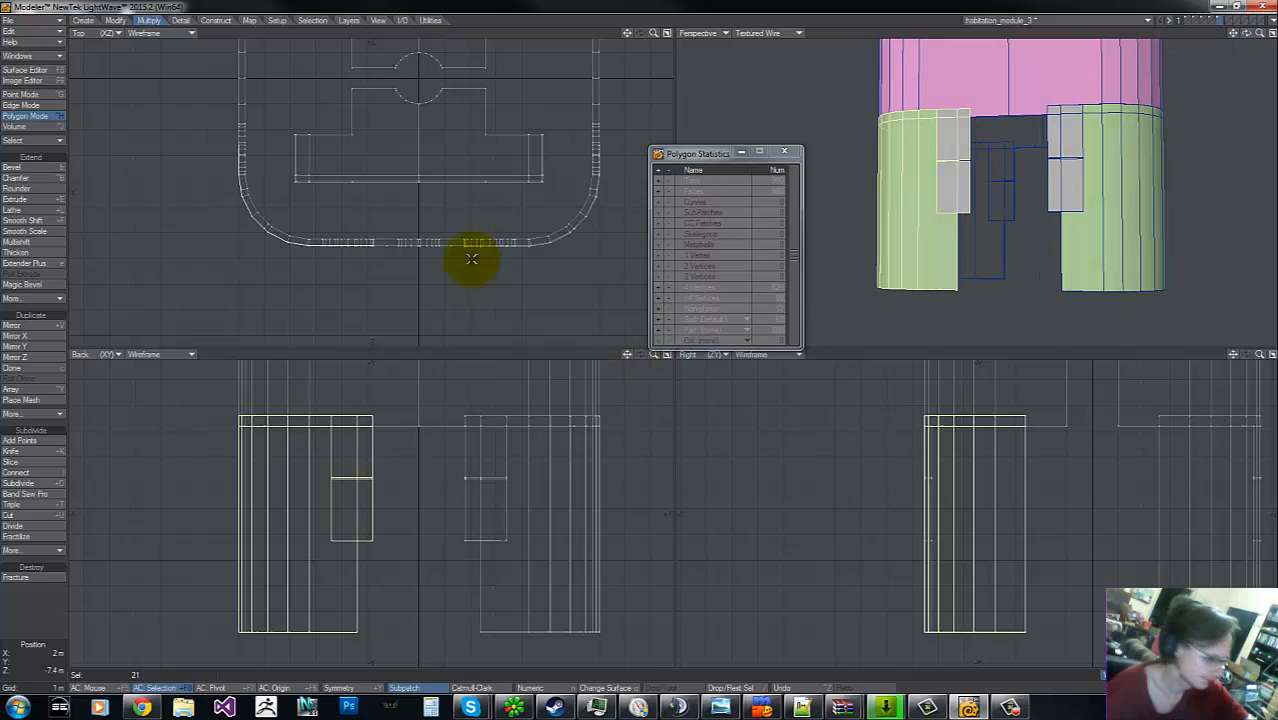
# - Apply Multishift to the selected corner panel with the quick-restored three-stage profile, and clear the selection
pyautogui.click(30, 242)
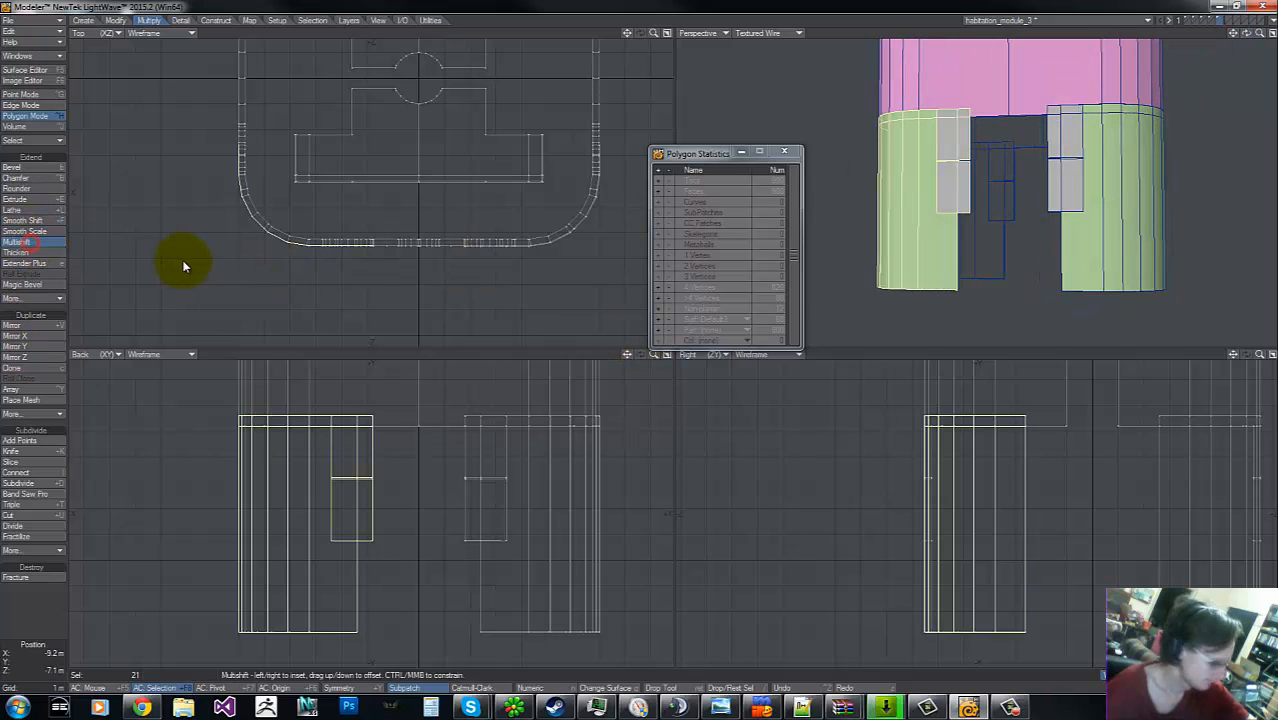
pyautogui.press('n')
pyautogui.click(335, 383)
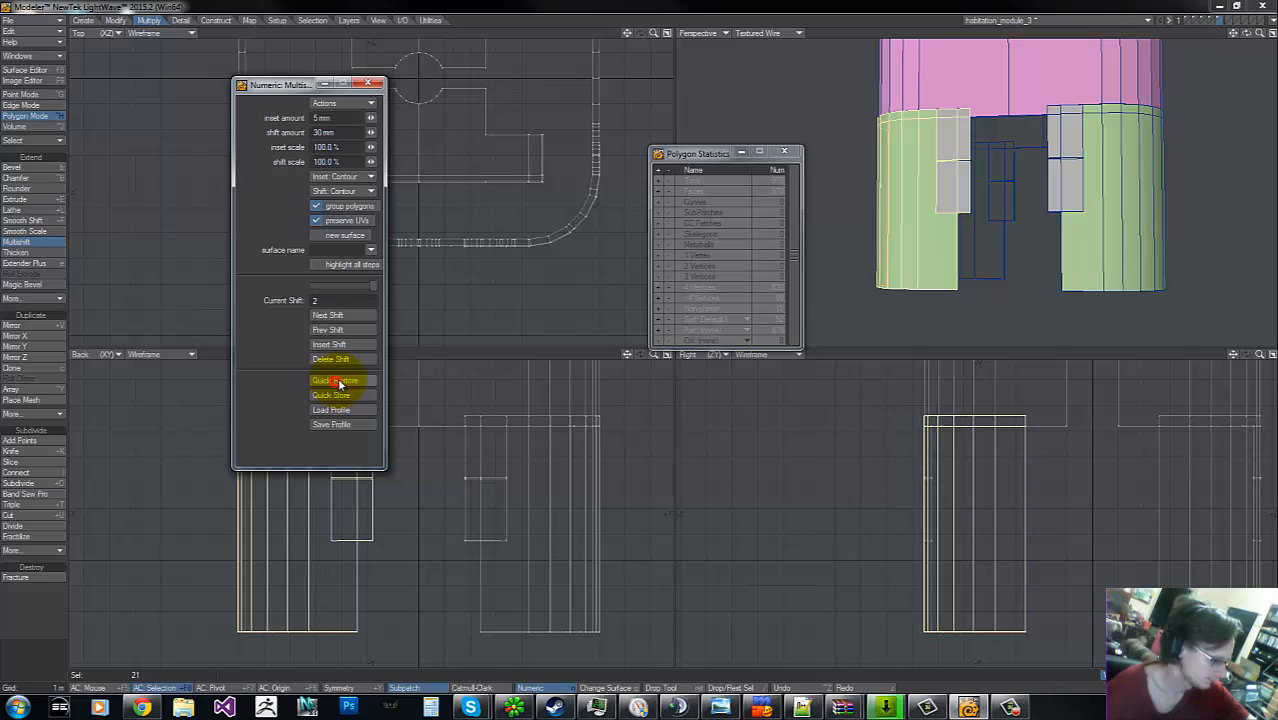
pyautogui.click(374, 85)
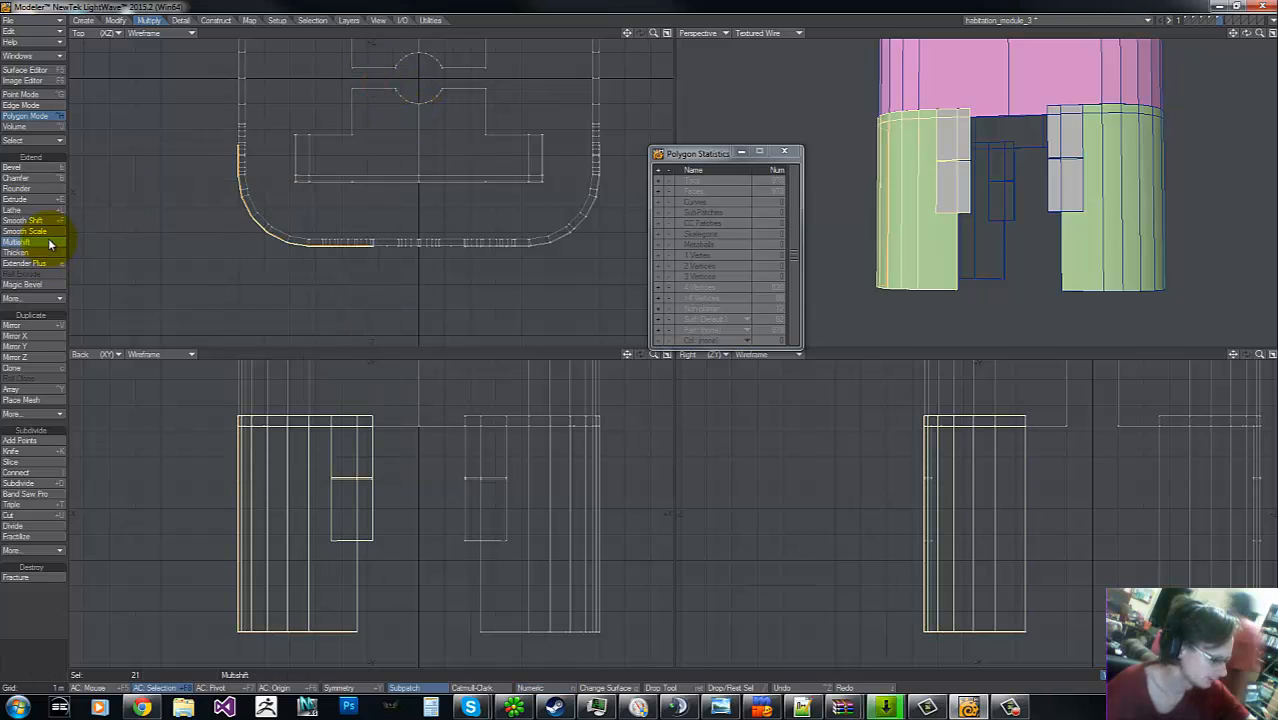
pyautogui.click(365, 143)
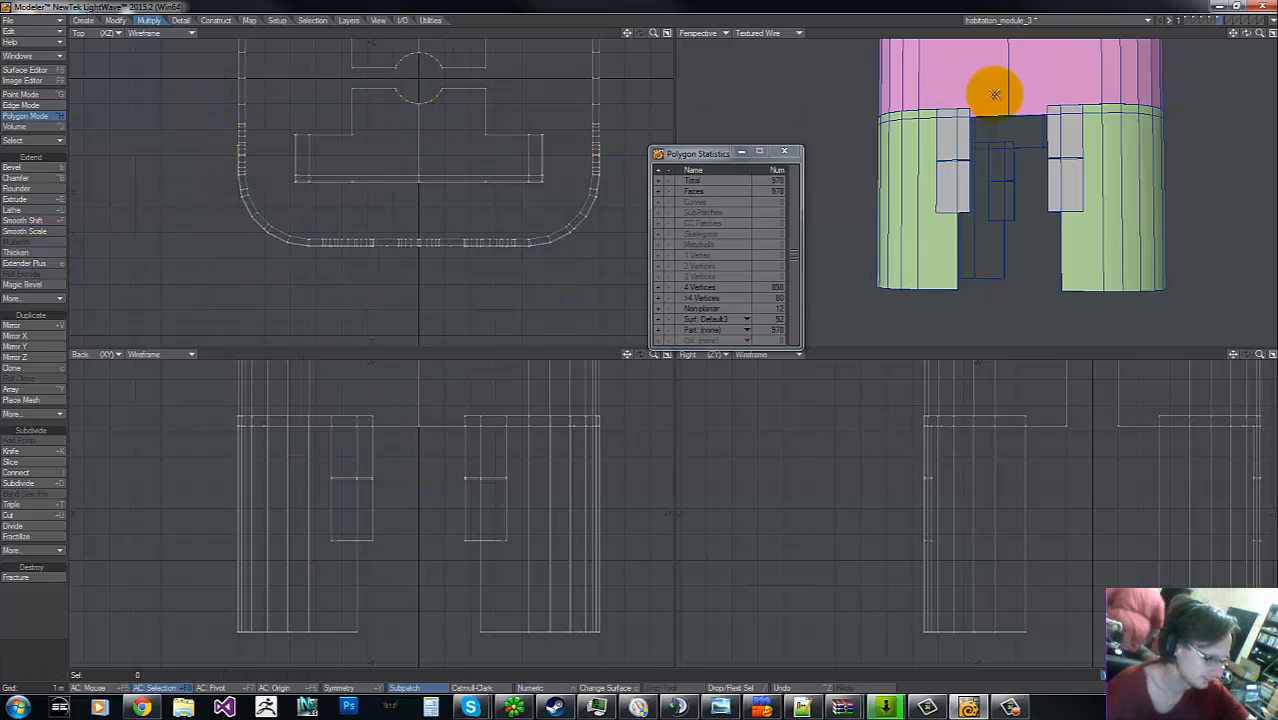
# - On the next lower corner panel, split the green polygon beside the grey pieces between the two end points of its thin strip
pyautogui.moveTo(1249, 36); pyautogui.dragTo(633, 337)
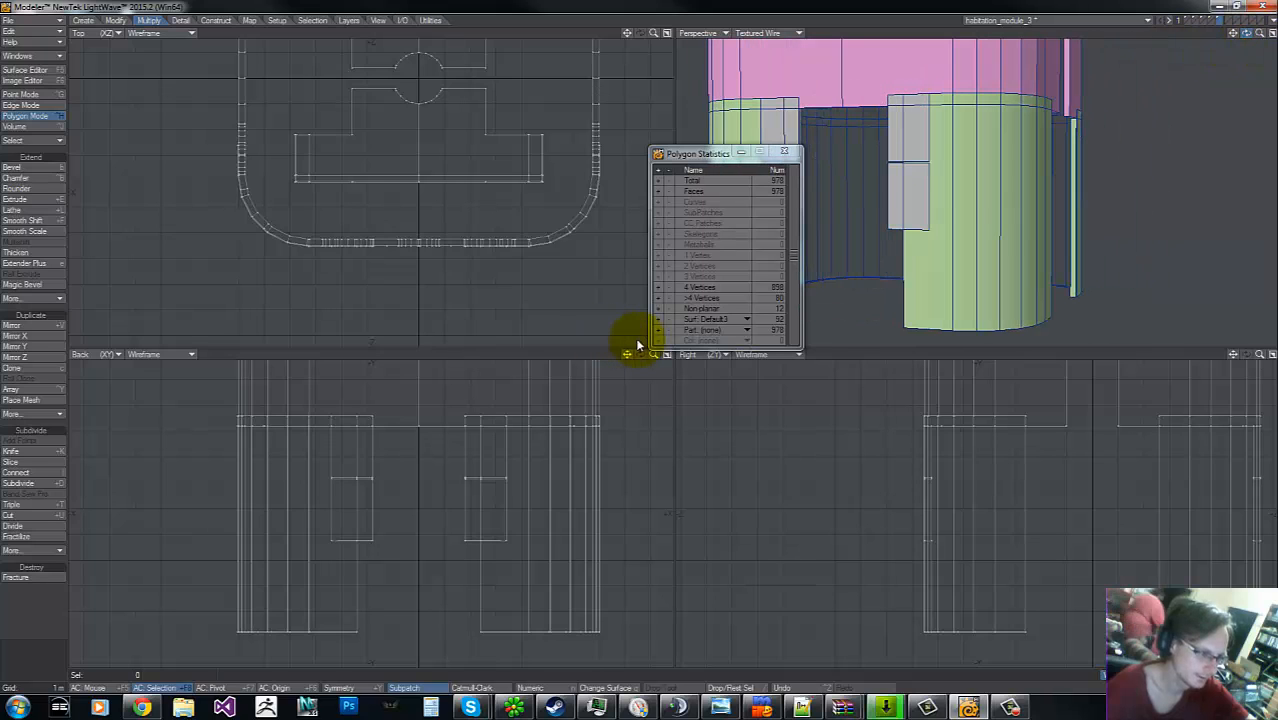
pyautogui.click(943, 194)
pyautogui.hotkey('ctrl', 'g')
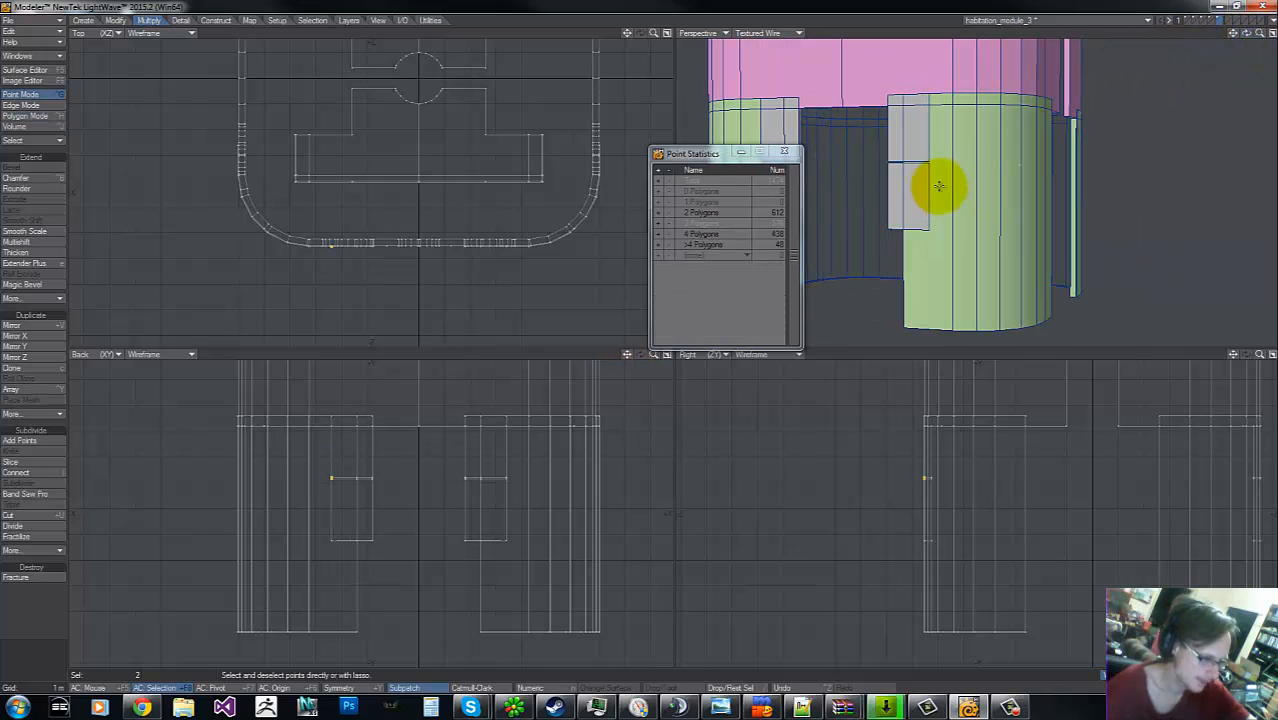
pyautogui.moveTo(900, 472); pyautogui.dragTo(886, 355, button='right')
pyautogui.click(930, 159)
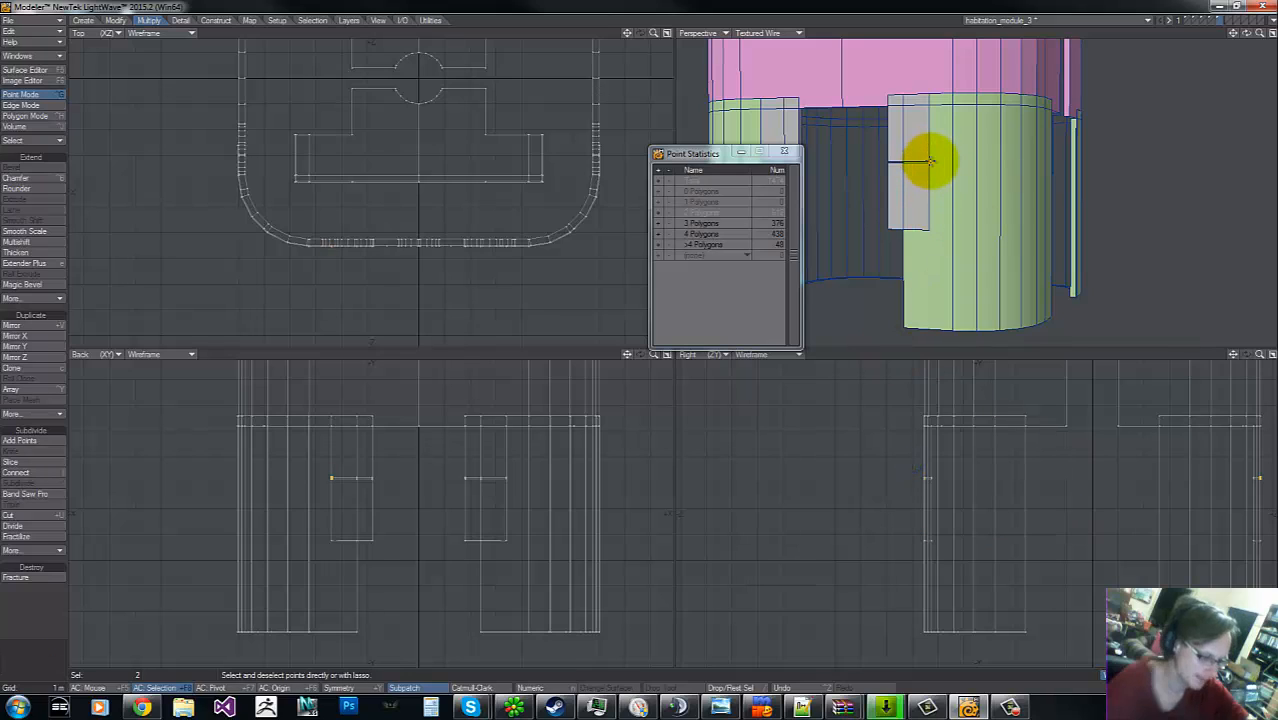
pyautogui.hotkey('ctrl', 'h')
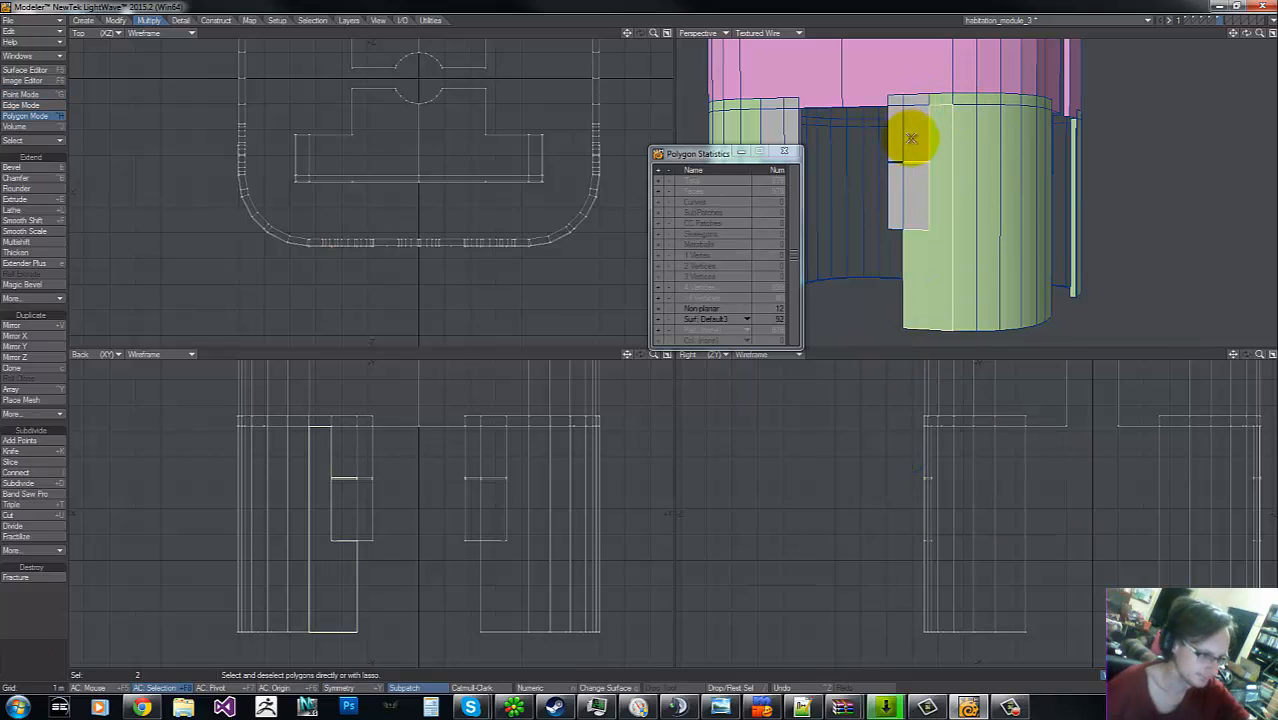
# - Select every outer-face polygon of that corner panel, including its grey pieces, thin strips, curved green section and upper band
pyautogui.click(922, 132)
pyautogui.moveTo(897, 101)
pyautogui.mouseDown()
pyautogui.moveTo(1027, 94)
pyautogui.moveTo(1044, 108)
pyautogui.moveTo(1033, 189)
pyautogui.moveTo(941, 206)
pyautogui.moveTo(901, 191)
pyautogui.moveTo(679, 210)
pyautogui.mouseUp()
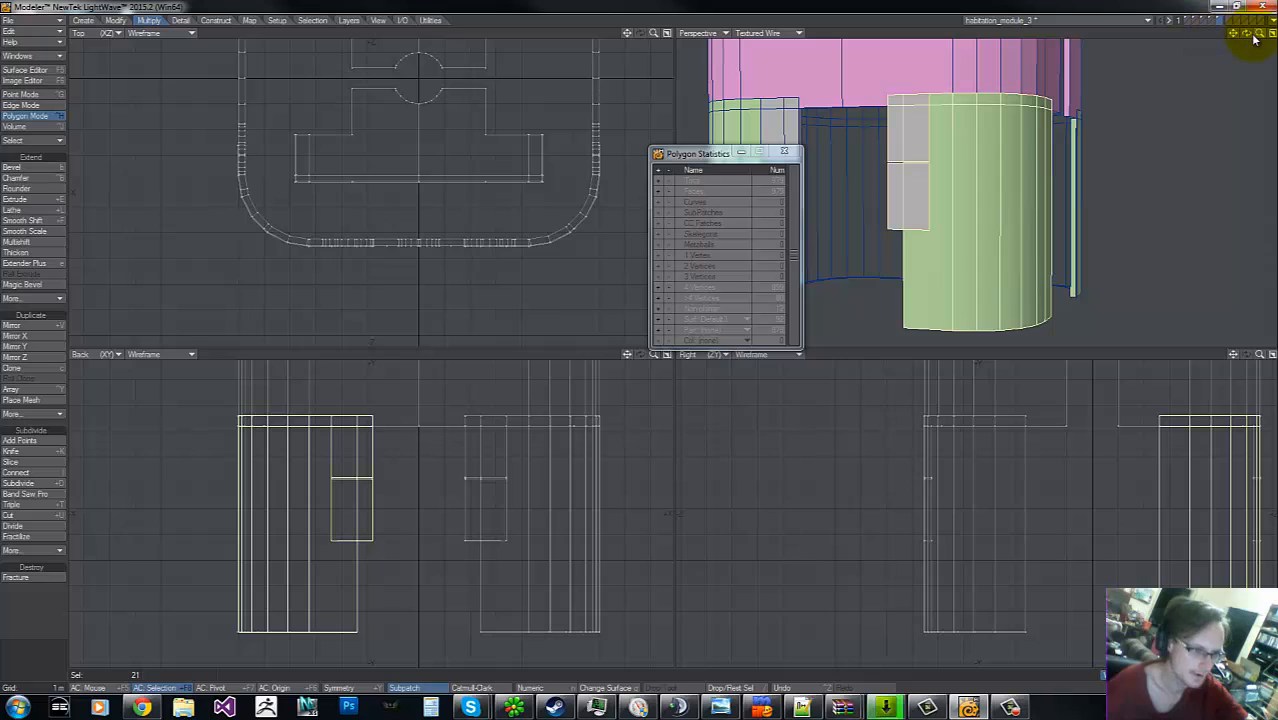
pyautogui.moveTo(1255, 38)
pyautogui.mouseDown()
pyautogui.moveTo(642, 334)
pyautogui.moveTo(1244, 29)
pyautogui.mouseUp()
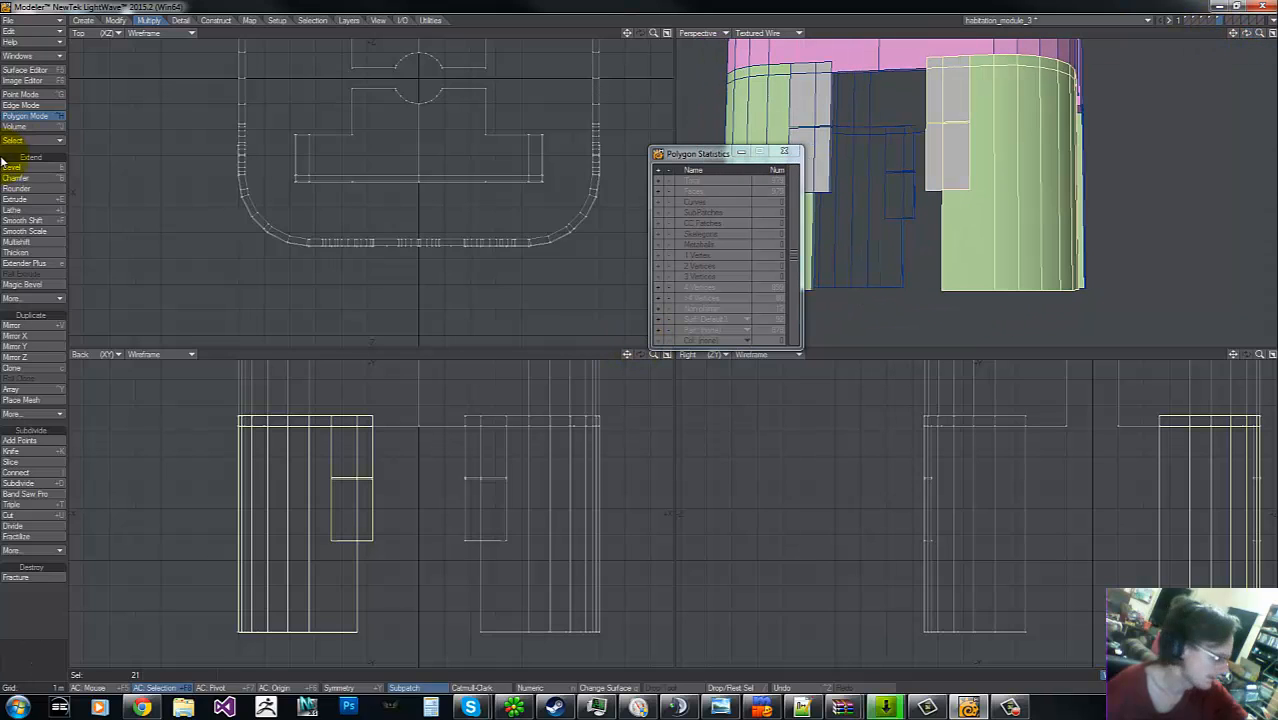
# - Apply Multishift to the selected panel with the quick-restored profile, commit it, and clear the polygon selection
pyautogui.click(29, 242)
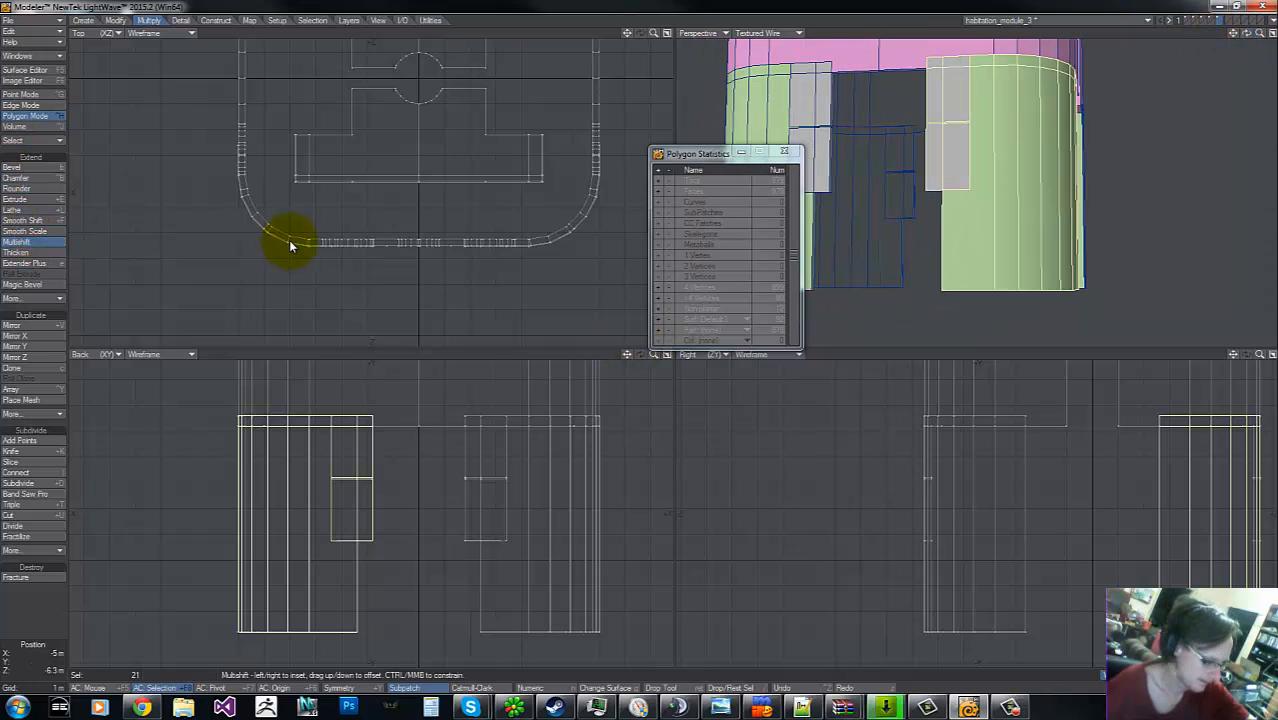
pyautogui.press('n')
pyautogui.click(336, 381)
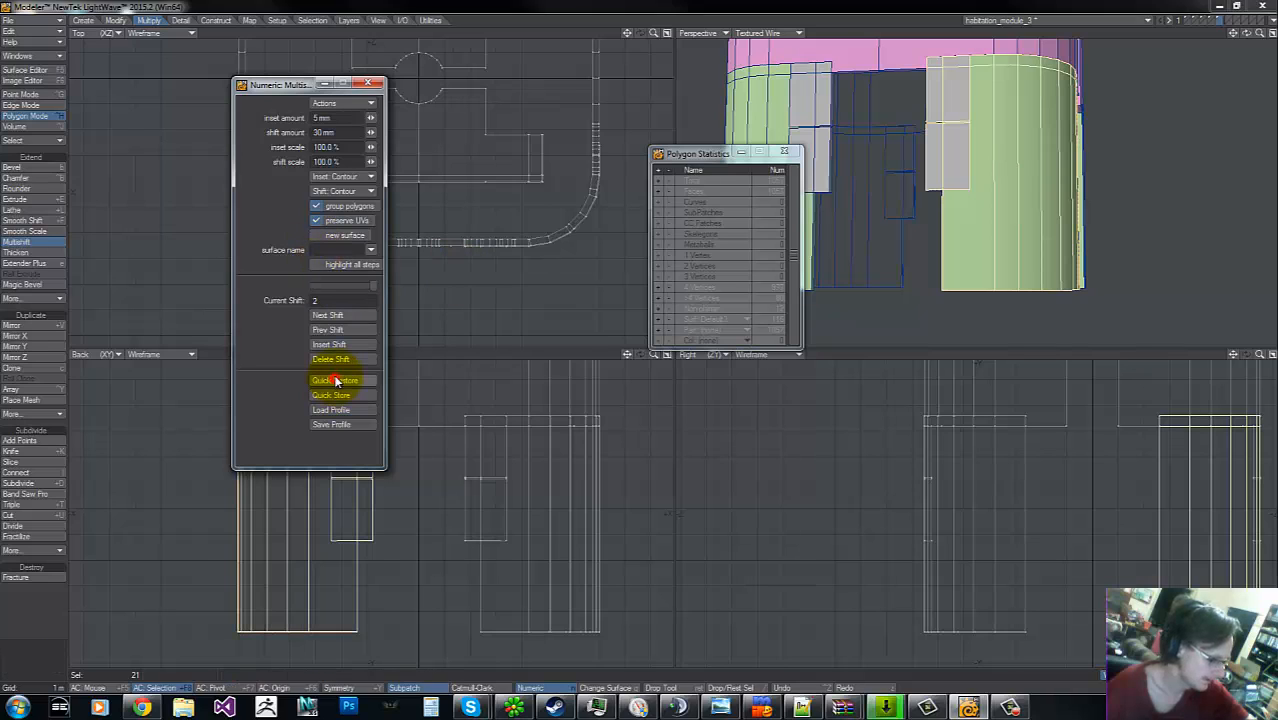
pyautogui.click(23, 242)
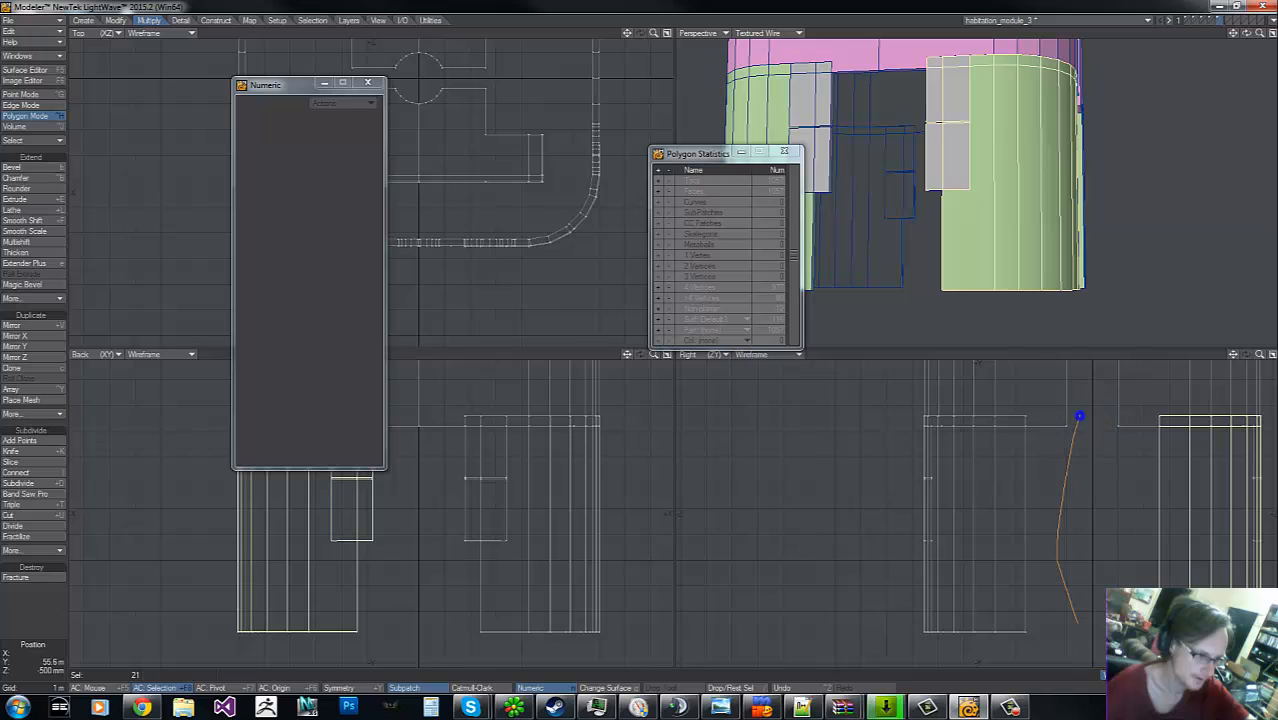
pyautogui.moveTo(1079, 415); pyautogui.dragTo(1077, 622, button='right')
# - On the remaining lower corner panel, split the green polygon beside the grey pieces between the thin strip's two end points
pyautogui.moveTo(1250, 33)
pyautogui.mouseDown()
pyautogui.moveTo(633, 334)
pyautogui.moveTo(642, 342)
pyautogui.mouseUp()
pyautogui.click(1015, 138)
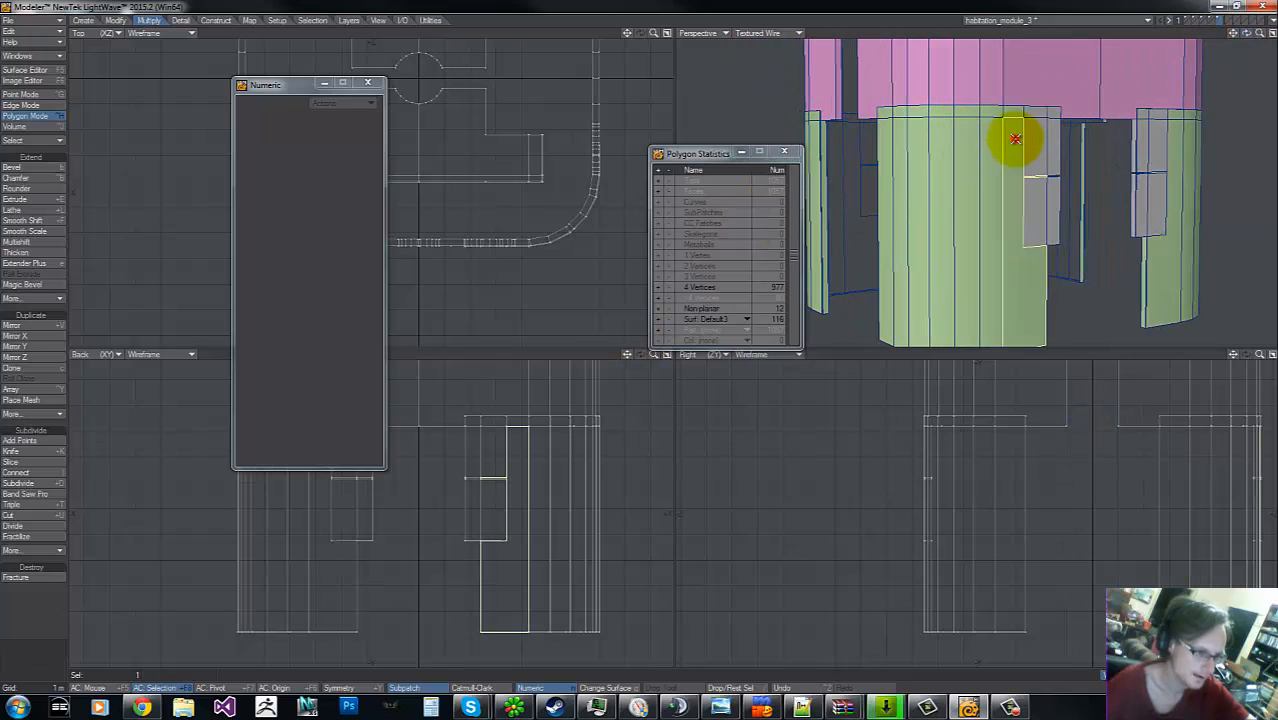
pyautogui.hotkey('ctrl', 'g')
pyautogui.click(1156, 153)
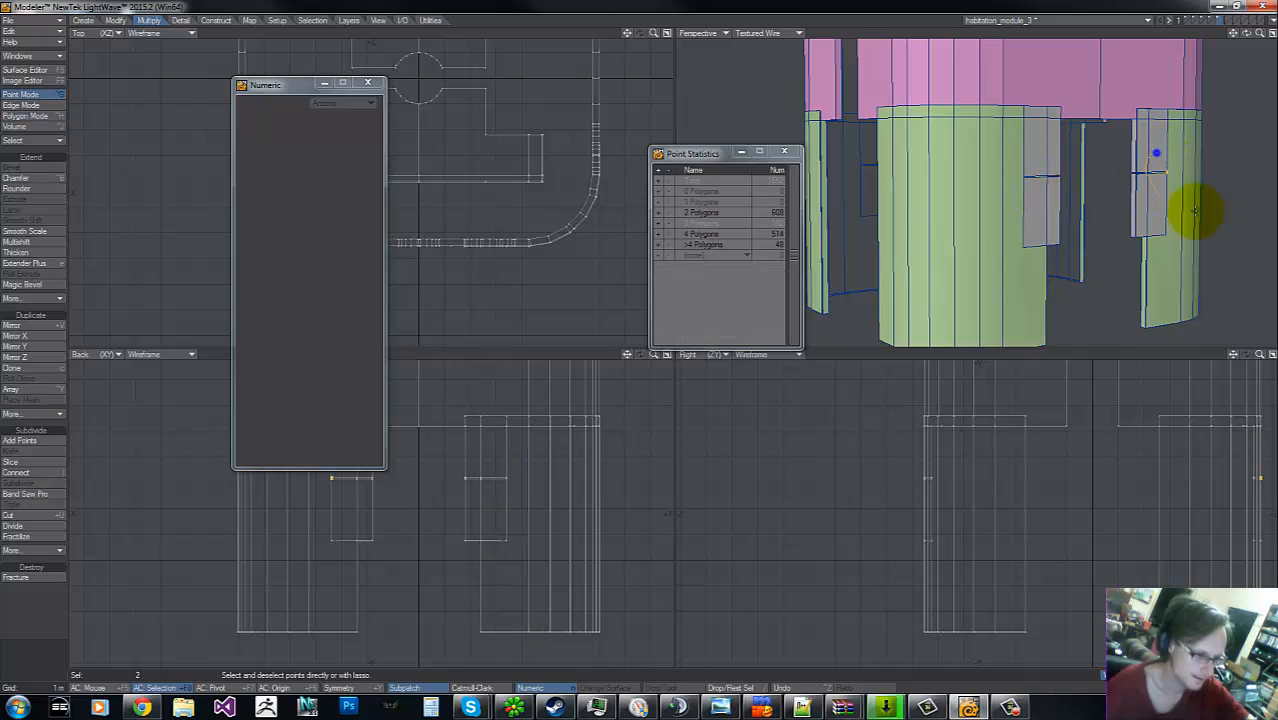
pyautogui.press('/')
pyautogui.click(1025, 176)
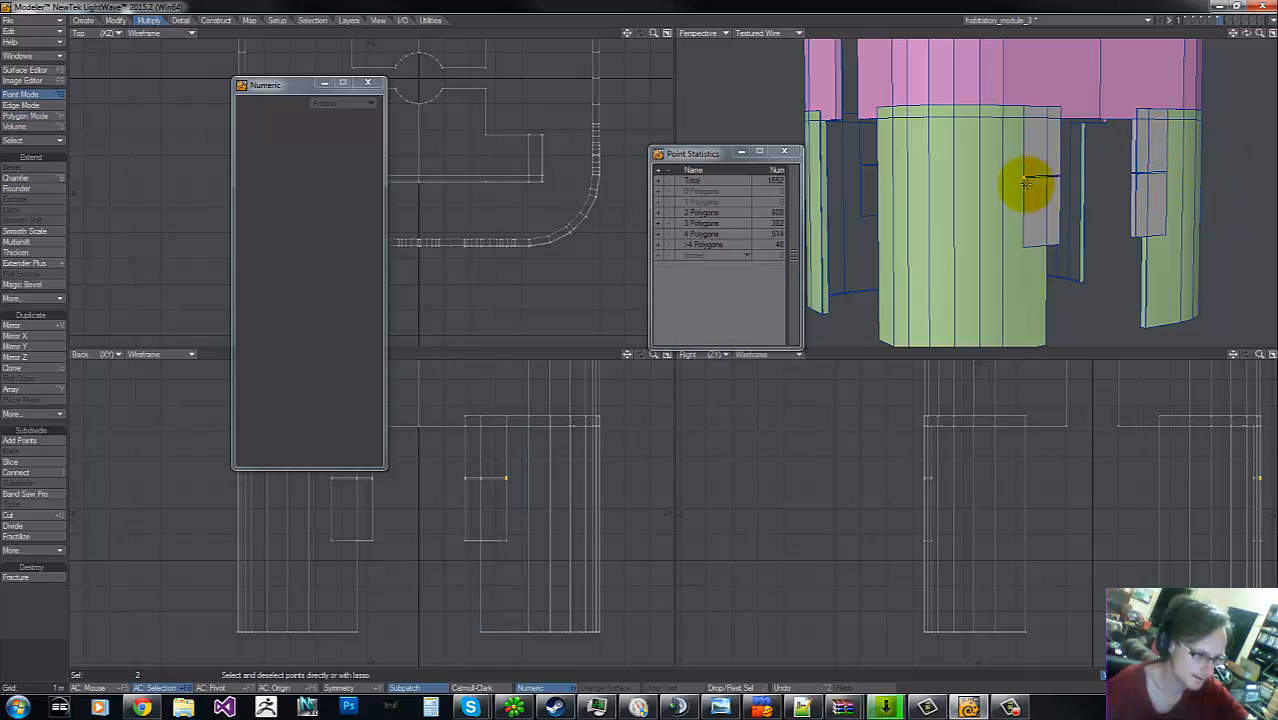
pyautogui.click(1047, 121)
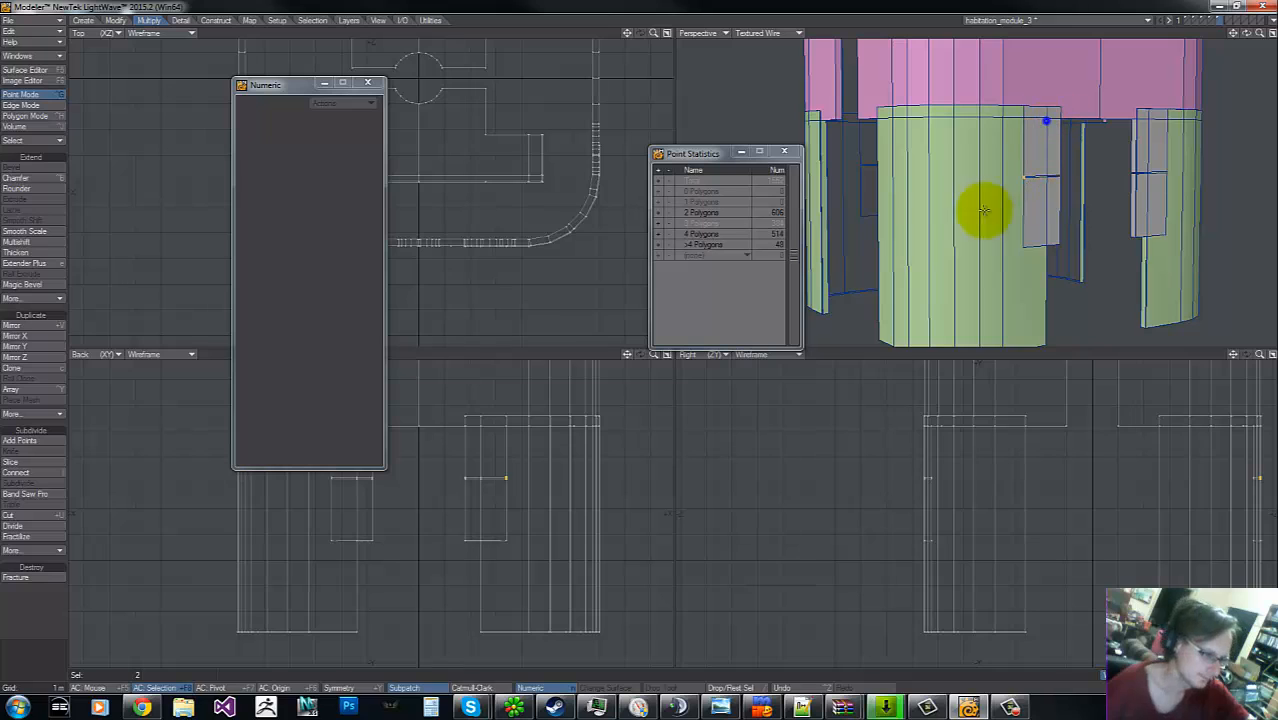
pyautogui.hotkey('ctrl', 'h')
# - Select all outer-face polygons of the remaining corner panel, apply Multishift with the quick-restored profile, and clear the selection
pyautogui.moveTo(1010, 196)
pyautogui.mouseDown()
pyautogui.moveTo(1053, 128)
pyautogui.moveTo(887, 108)
pyautogui.moveTo(876, 90)
pyautogui.mouseUp()
pyautogui.moveTo(880, 137)
pyautogui.mouseDown()
pyautogui.moveTo(924, 205)
pyautogui.moveTo(1018, 251)
pyautogui.moveTo(1047, 215)
pyautogui.mouseUp()
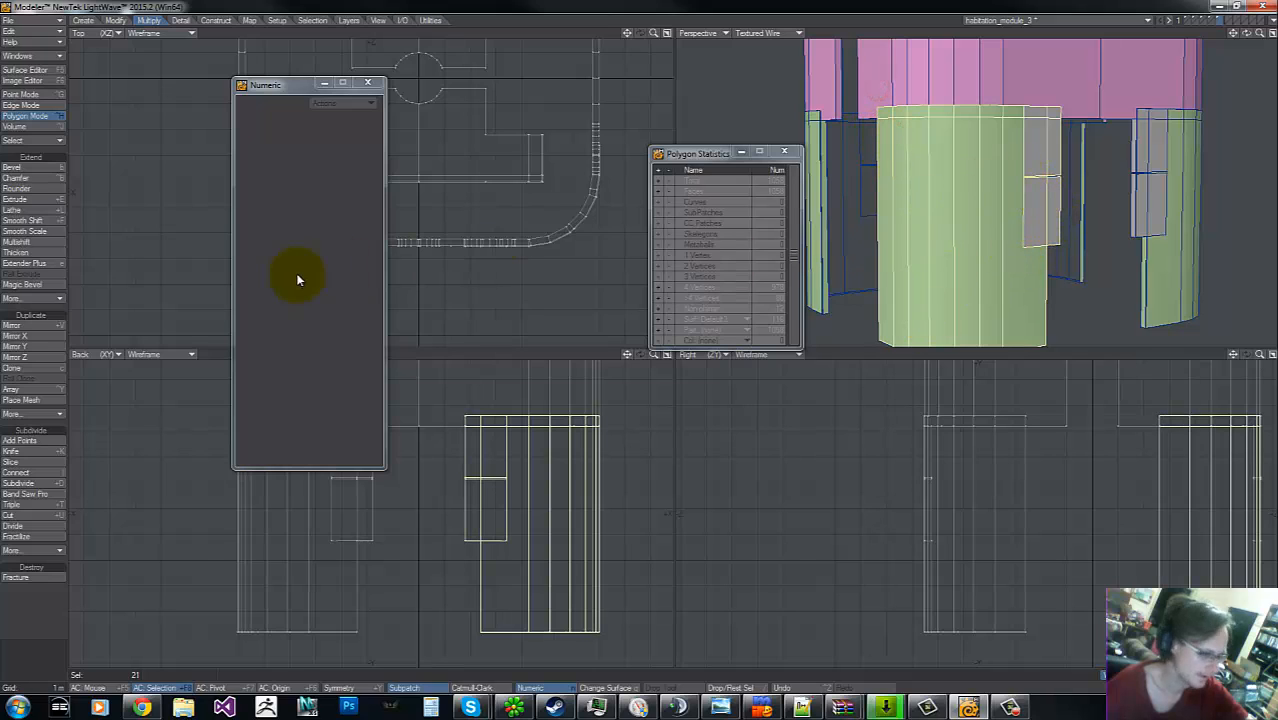
pyautogui.click(26, 243)
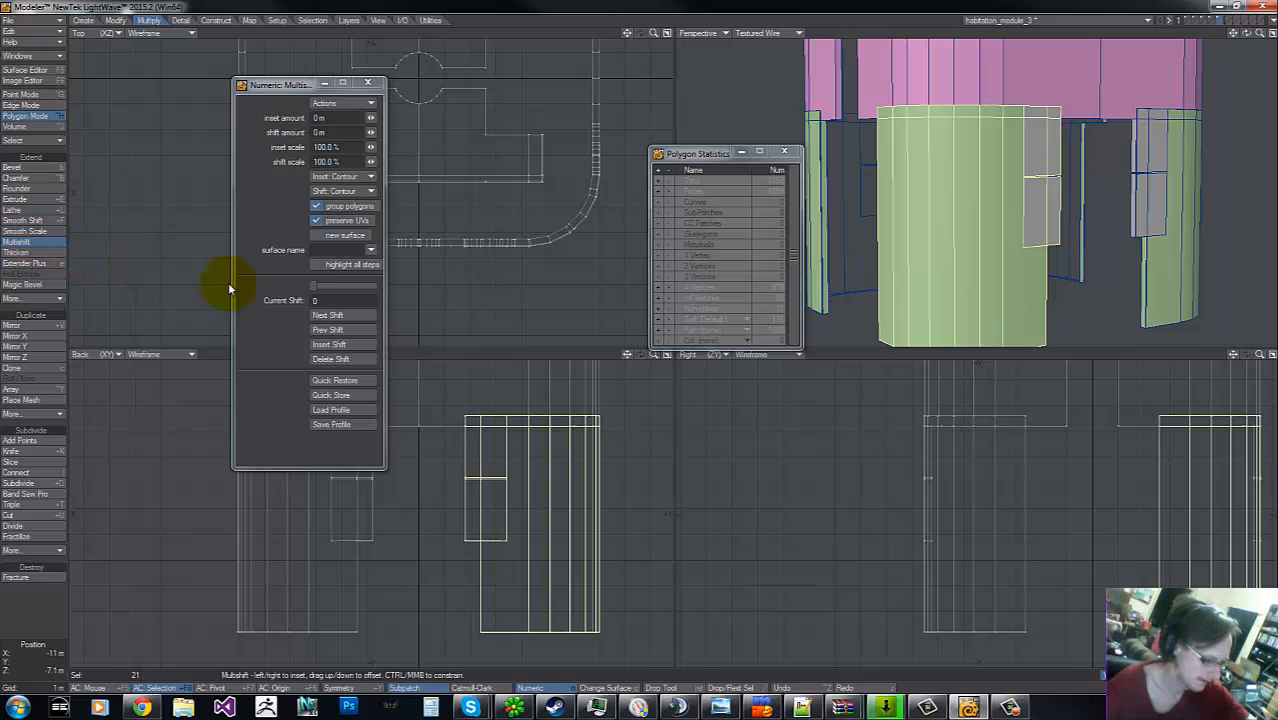
pyautogui.click(324, 381)
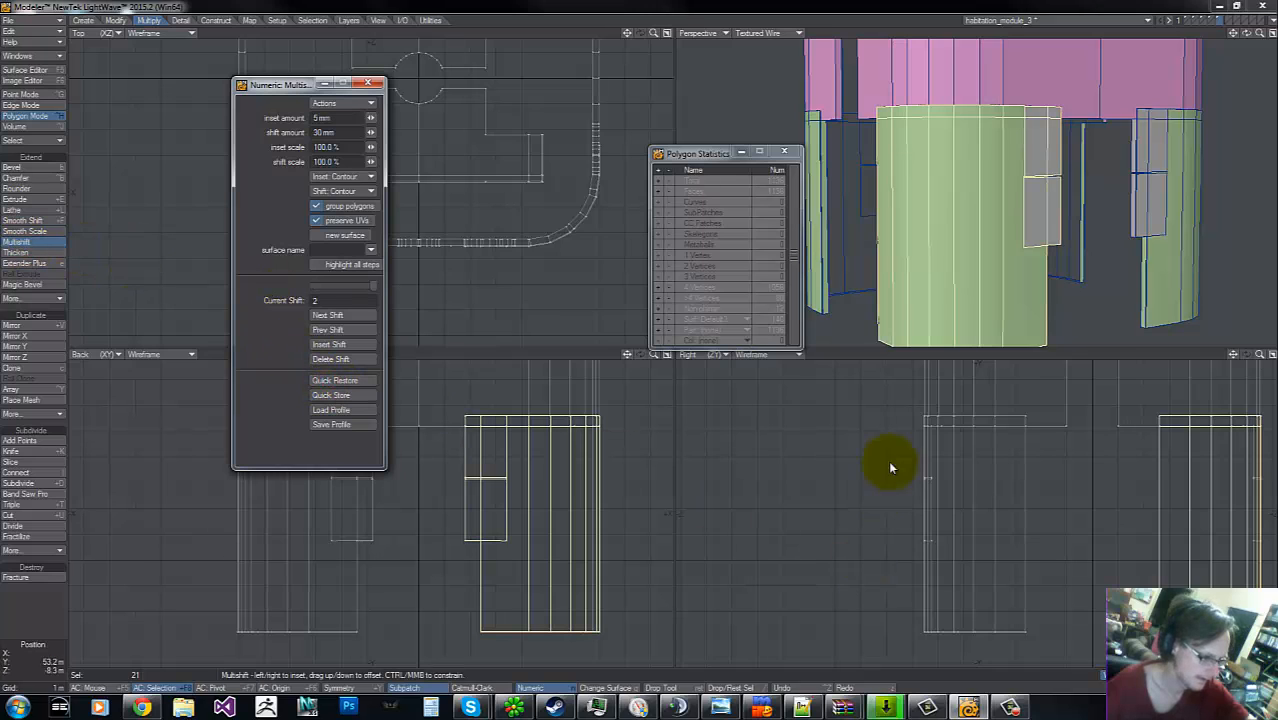
pyautogui.press('t')
pyautogui.press('space')
pyautogui.moveTo(449, 407)
pyautogui.mouseDown(button='right')
pyautogui.moveTo(713, 611)
pyautogui.moveTo(839, 527)
pyautogui.mouseUp(button='right')
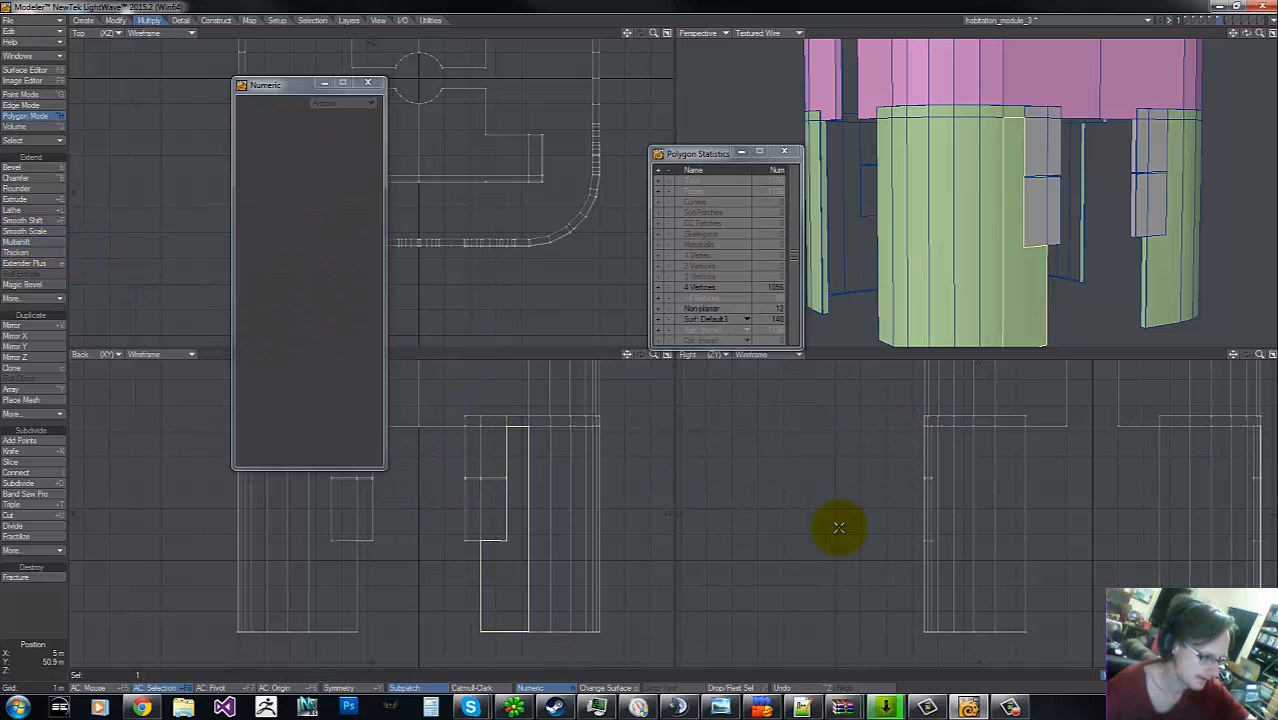
pyautogui.press('g')
pyautogui.moveTo(428, 519)
pyautogui.mouseDown(button='right')
pyautogui.moveTo(311, 388)
pyautogui.moveTo(314, 398)
pyautogui.mouseUp(button='right')
# - Select all polygons of the tall green strips around the oval windows on the module's two opposite sides
pyautogui.press('g')
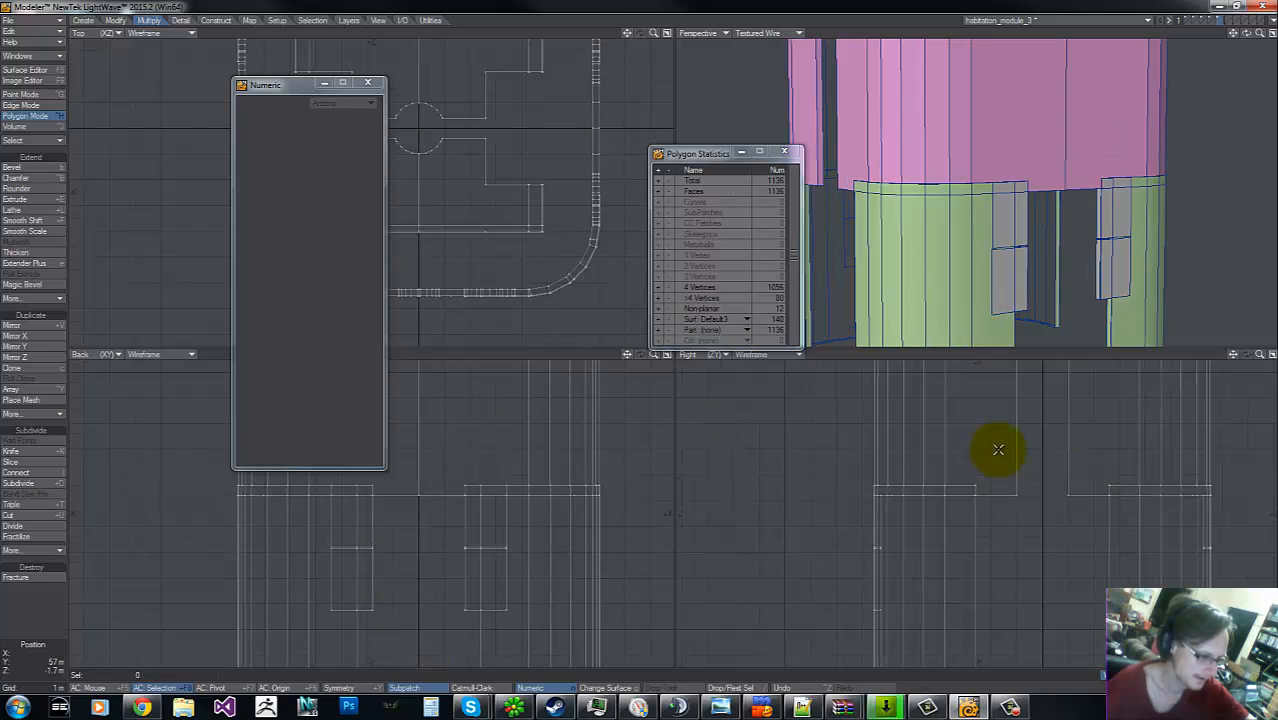
pyautogui.press('g')
pyautogui.press('g')
pyautogui.press('g')
pyautogui.press('g')
pyautogui.press('g')
pyautogui.click(999, 118)
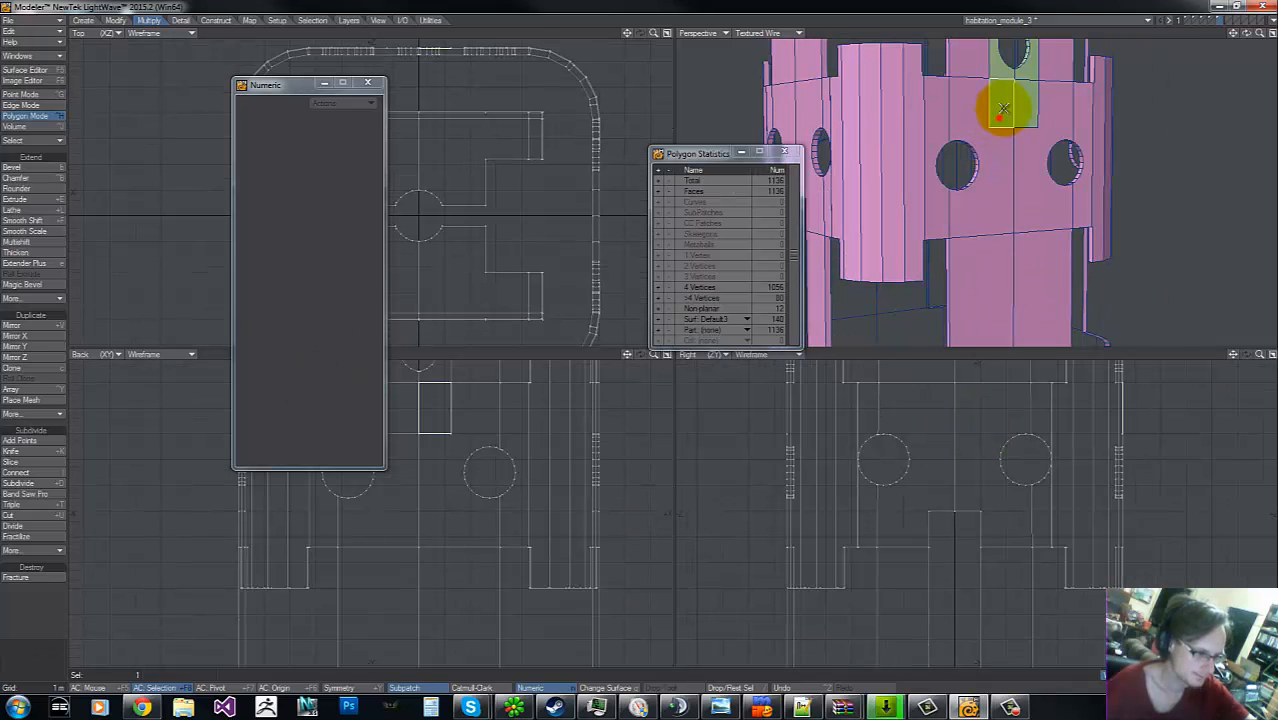
pyautogui.moveTo(1004, 109)
pyautogui.mouseDown()
pyautogui.moveTo(1003, 75)
pyautogui.moveTo(1014, 101)
pyautogui.mouseUp()
pyautogui.press('g')
pyautogui.press('g')
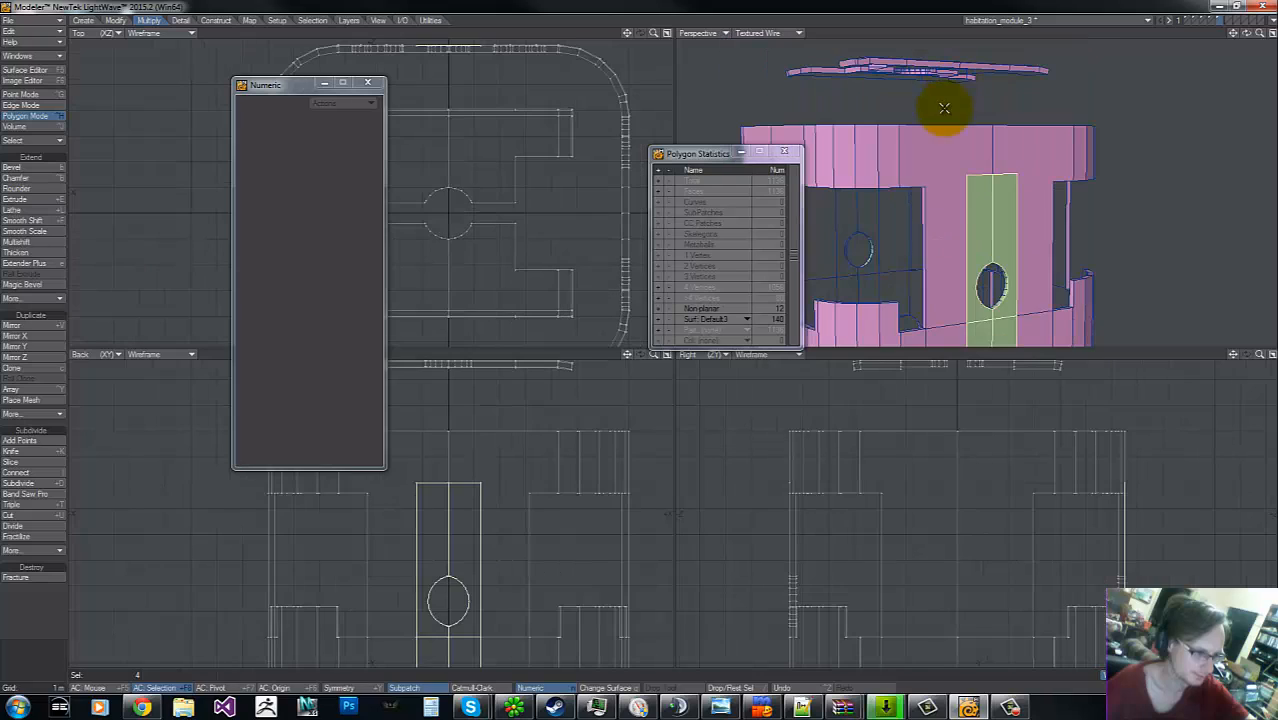
pyautogui.moveTo(1246, 33)
pyautogui.mouseDown()
pyautogui.moveTo(633, 334)
pyautogui.moveTo(1245, 36)
pyautogui.mouseUp()
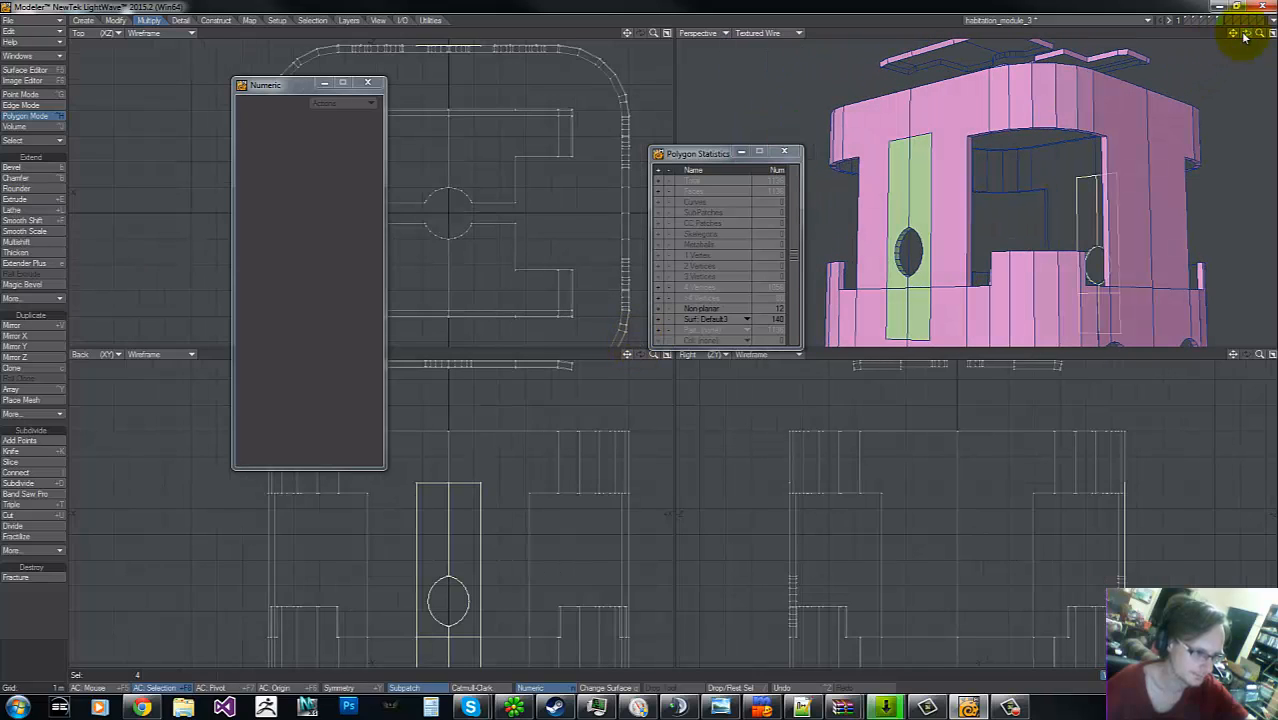
pyautogui.moveTo(913, 177)
pyautogui.mouseDown()
pyautogui.moveTo(884, 320)
pyautogui.moveTo(910, 321)
pyautogui.mouseUp()
# - Apply Multishift to the green window strips with the quick-restored profile, close its settings, and clear the selection
pyautogui.click(18, 242)
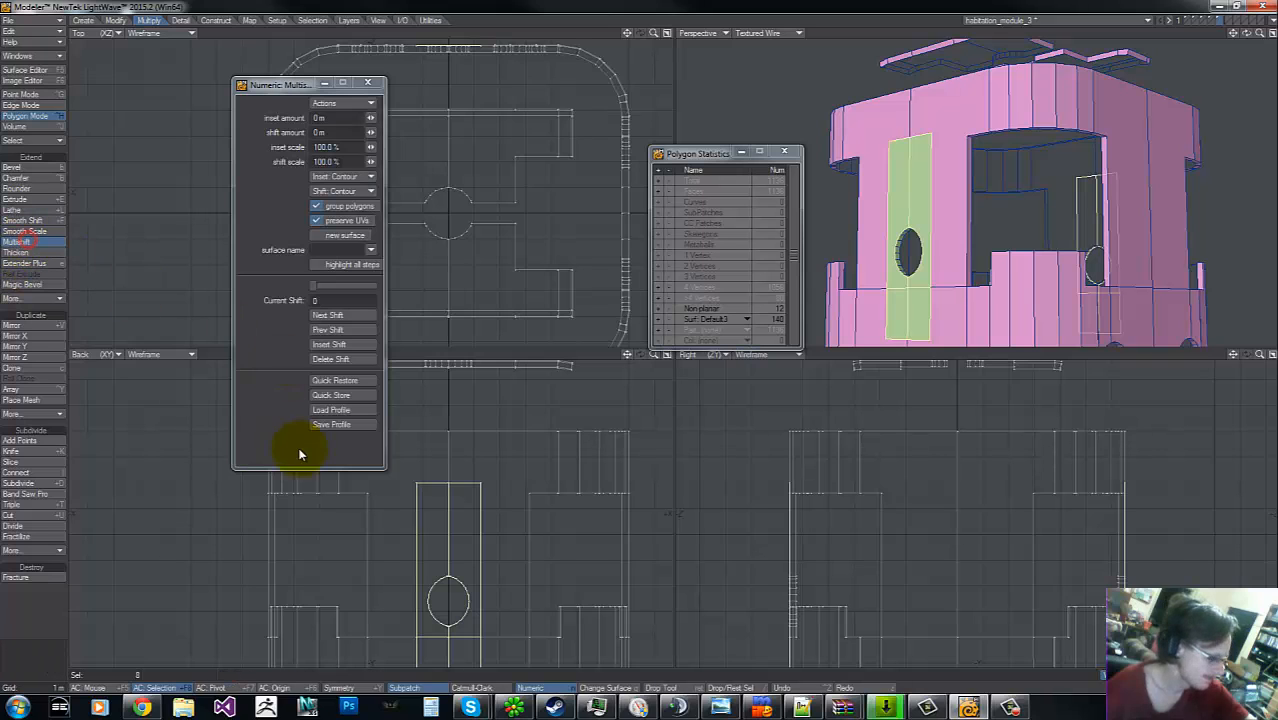
pyautogui.click(318, 381)
pyautogui.click(370, 84)
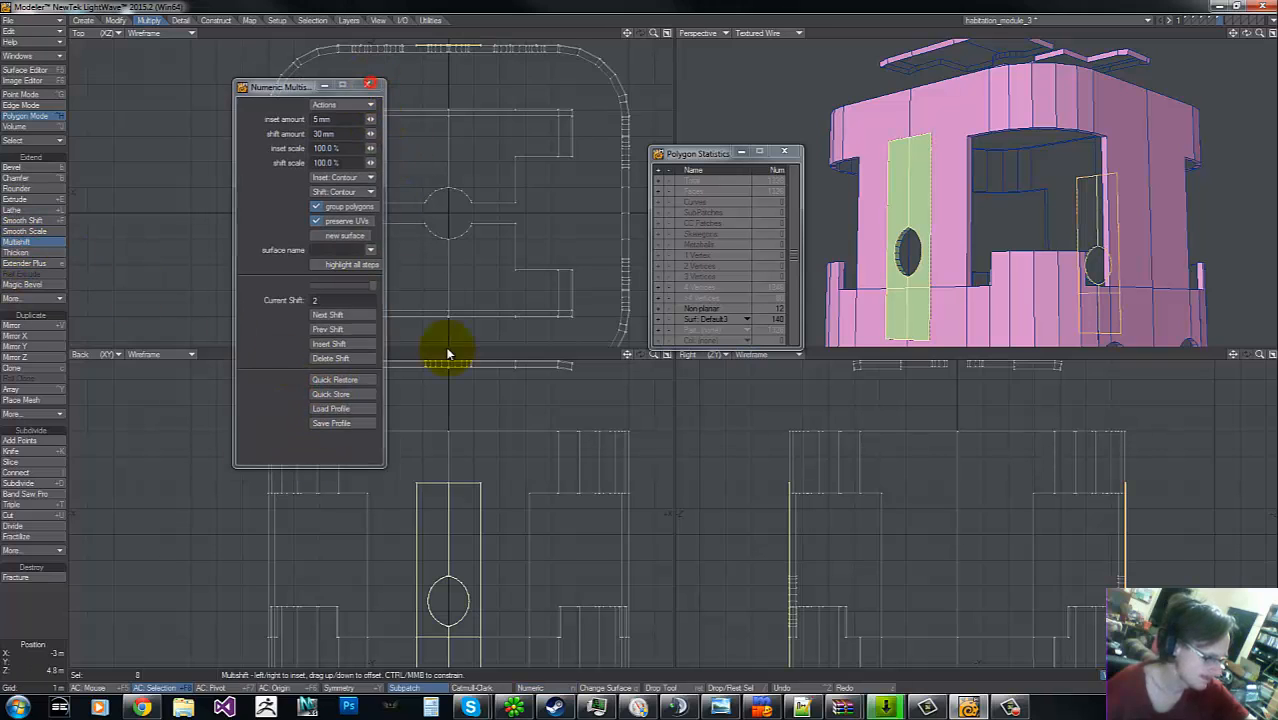
pyautogui.press('t')
pyautogui.press('space')
pyautogui.moveTo(387, 470)
pyautogui.mouseDown(button='right')
pyautogui.moveTo(357, 528)
pyautogui.moveTo(404, 511)
pyautogui.mouseUp(button='right')
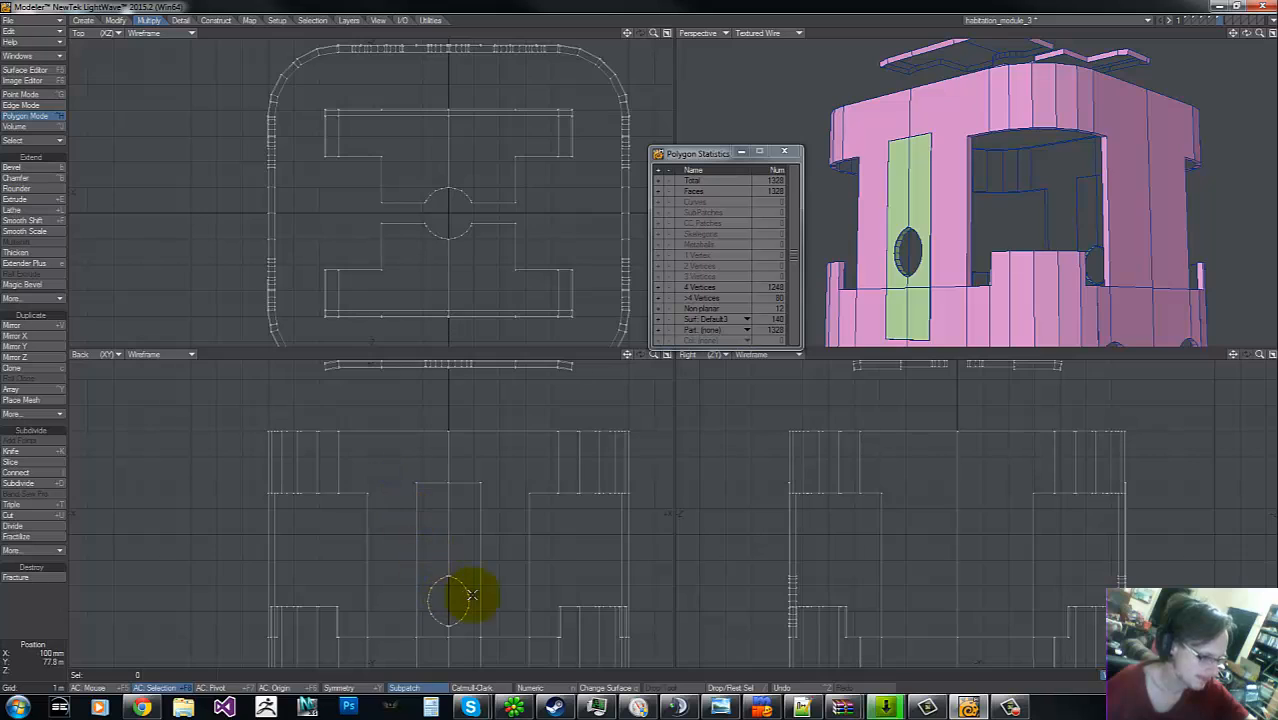
# - Select the outer-face polygons of all grey pieces, including their thin strips, beside the lower openings on both sides of the module
pyautogui.press('g')
pyautogui.press('g')
pyautogui.press('g')
pyautogui.press('g')
pyautogui.press('g')
pyautogui.press('g')
pyautogui.press('g')
pyautogui.press('g')
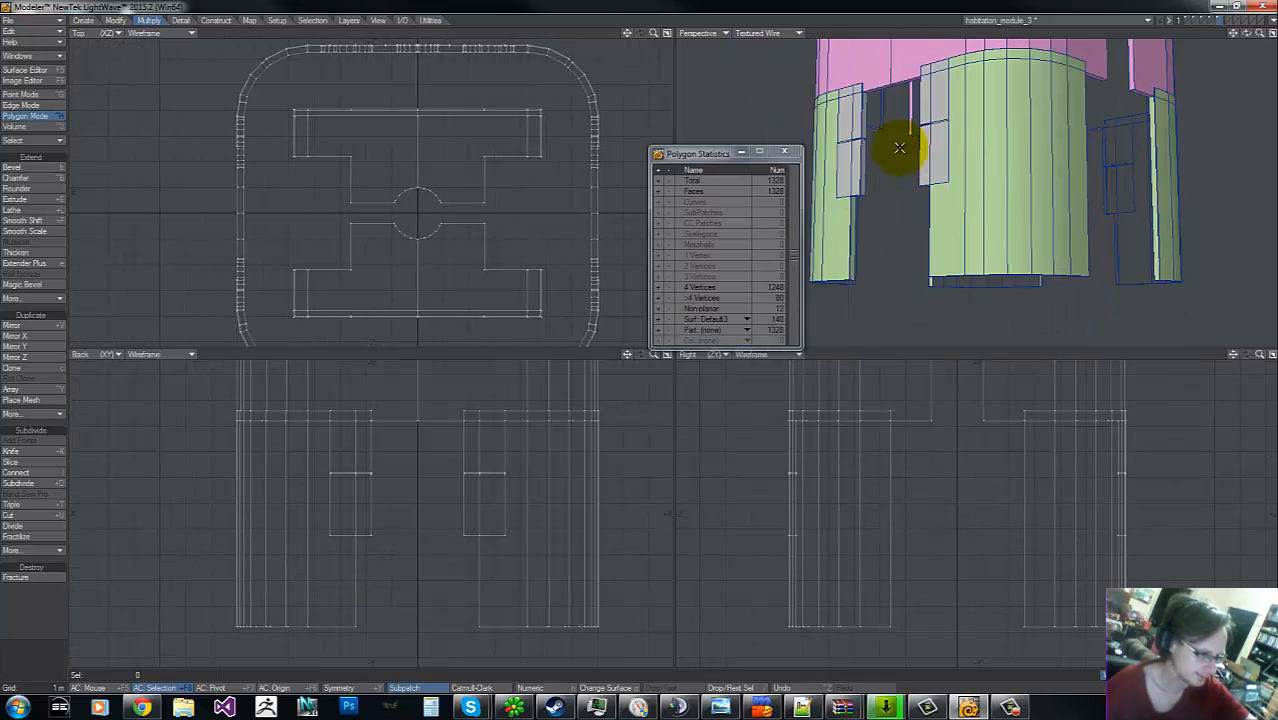
pyautogui.moveTo(940, 86)
pyautogui.mouseDown()
pyautogui.moveTo(931, 76)
pyautogui.moveTo(932, 156)
pyautogui.mouseUp()
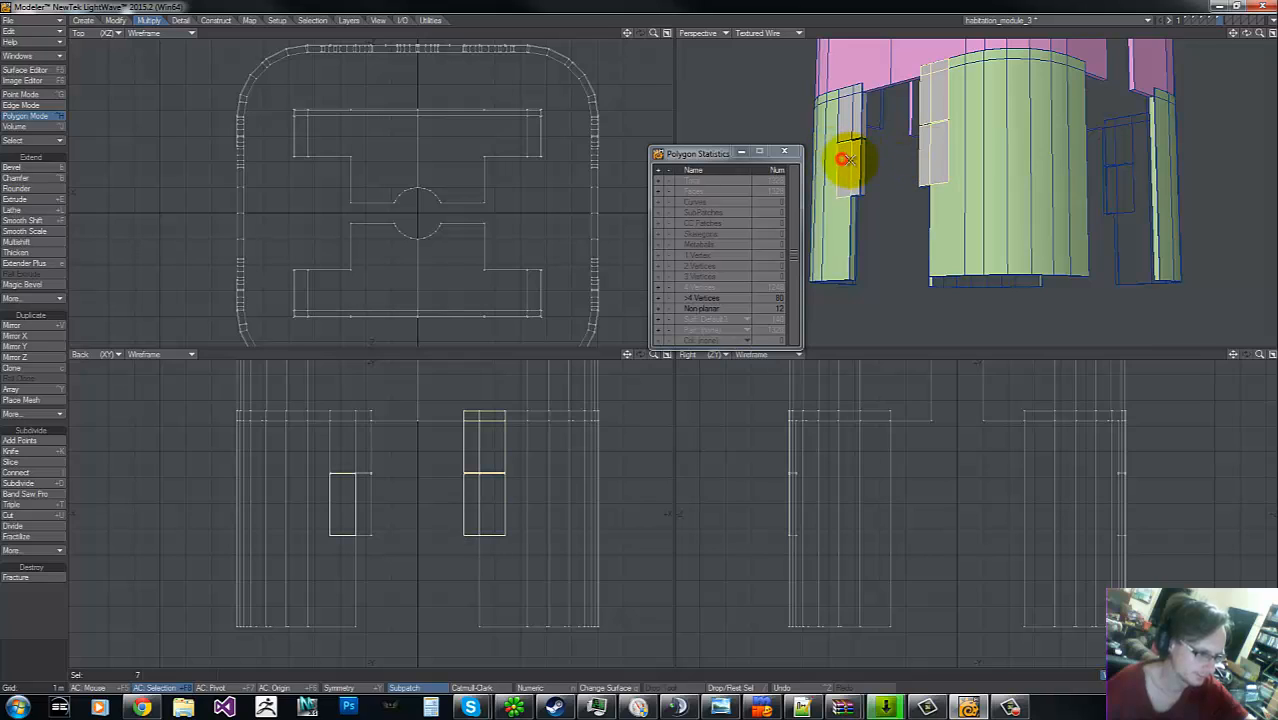
pyautogui.moveTo(851, 160); pyautogui.dragTo(845, 125)
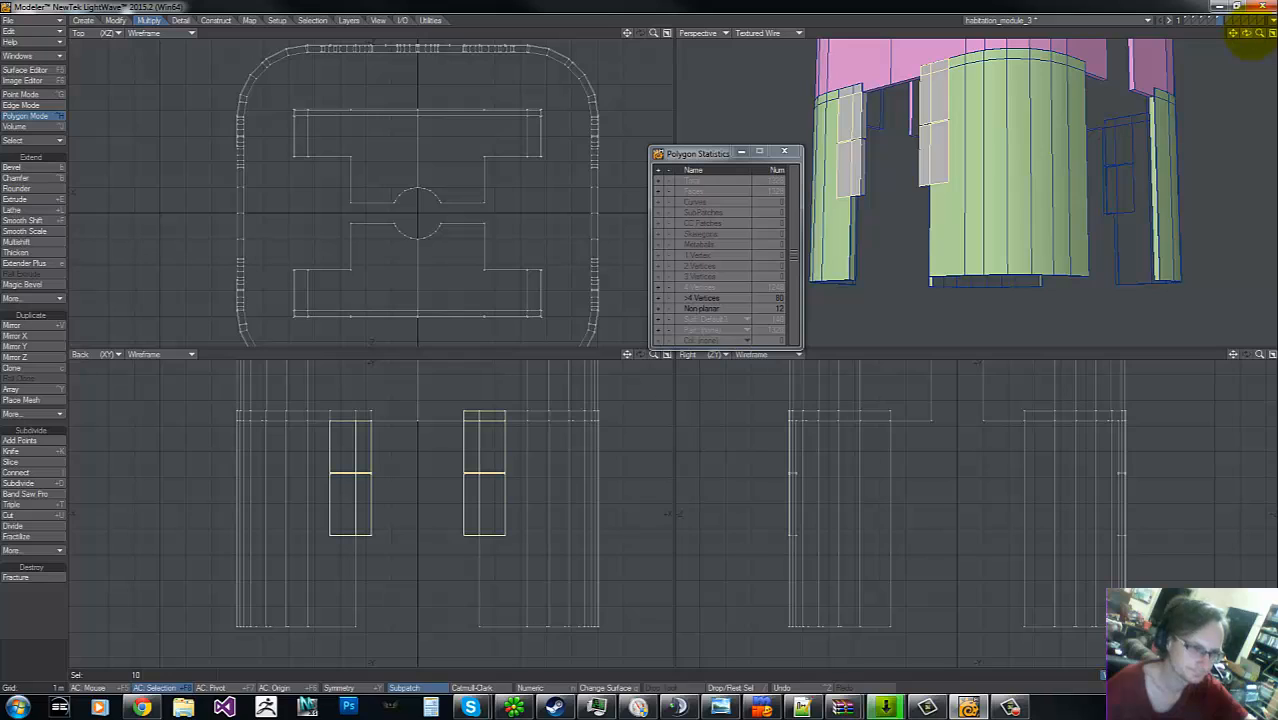
pyautogui.moveTo(1250, 36)
pyautogui.mouseDown()
pyautogui.moveTo(642, 337)
pyautogui.moveTo(827, 94)
pyautogui.moveTo(880, 112)
pyautogui.moveTo(876, 123)
pyautogui.moveTo(868, 108)
pyautogui.mouseUp()
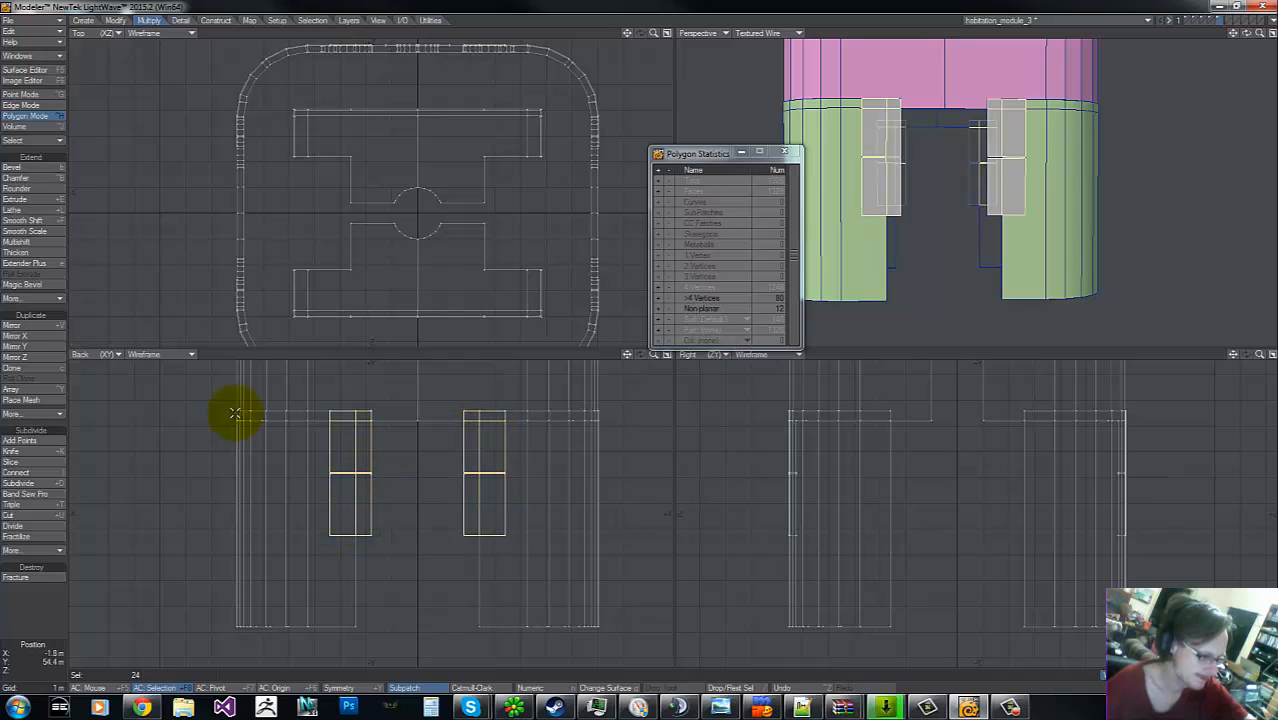
# - Apply Multishift to the selected grey pieces with the quick-restored profile, commit it, and clear the selection
pyautogui.click(22, 243)
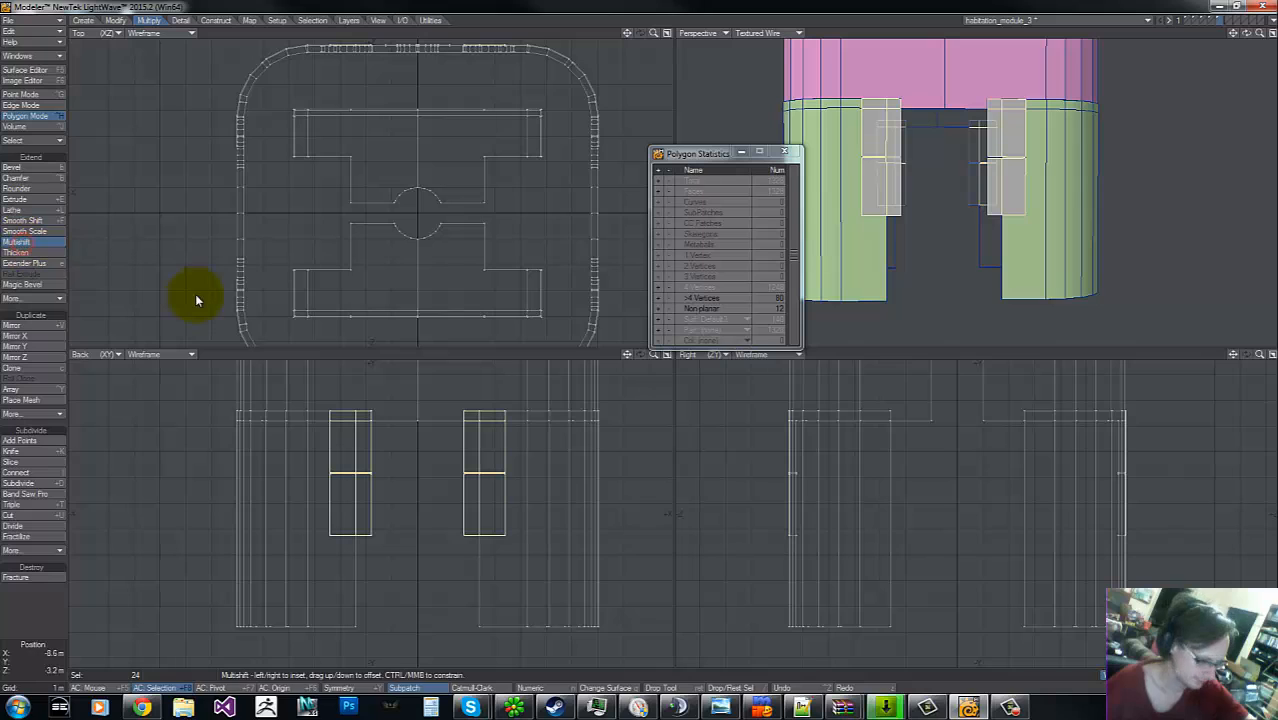
pyautogui.press('n')
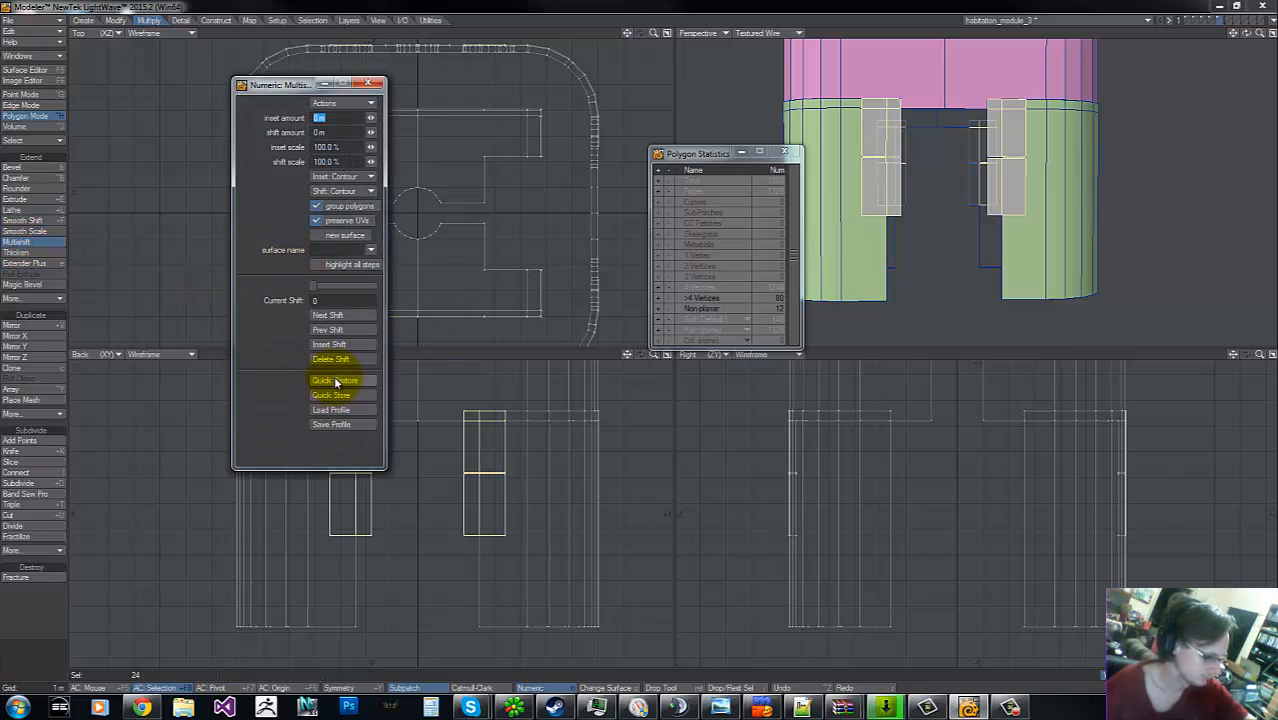
pyautogui.click(369, 83)
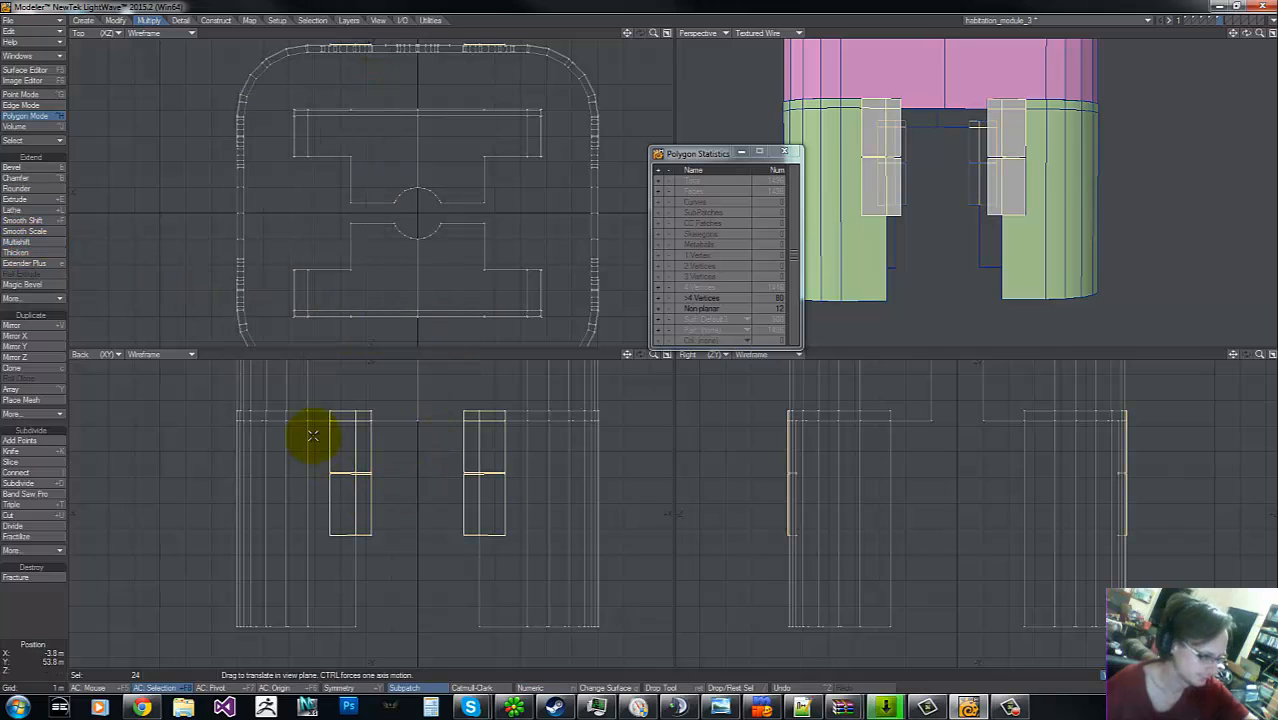
pyautogui.press('space')
pyautogui.press('/')
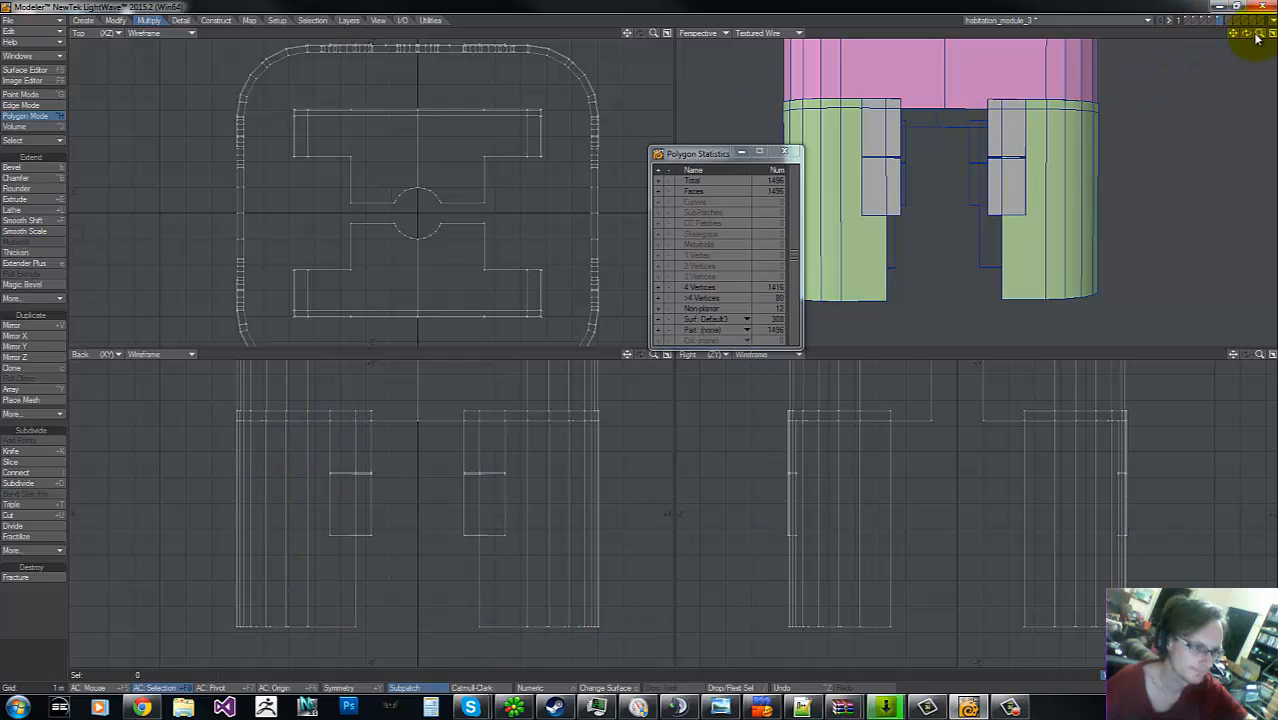
# - Switch to the layer holding the closed module with the grey lower walls, and fit the whole model in view
pyautogui.moveTo(1247, 34); pyautogui.dragTo(640, 338)
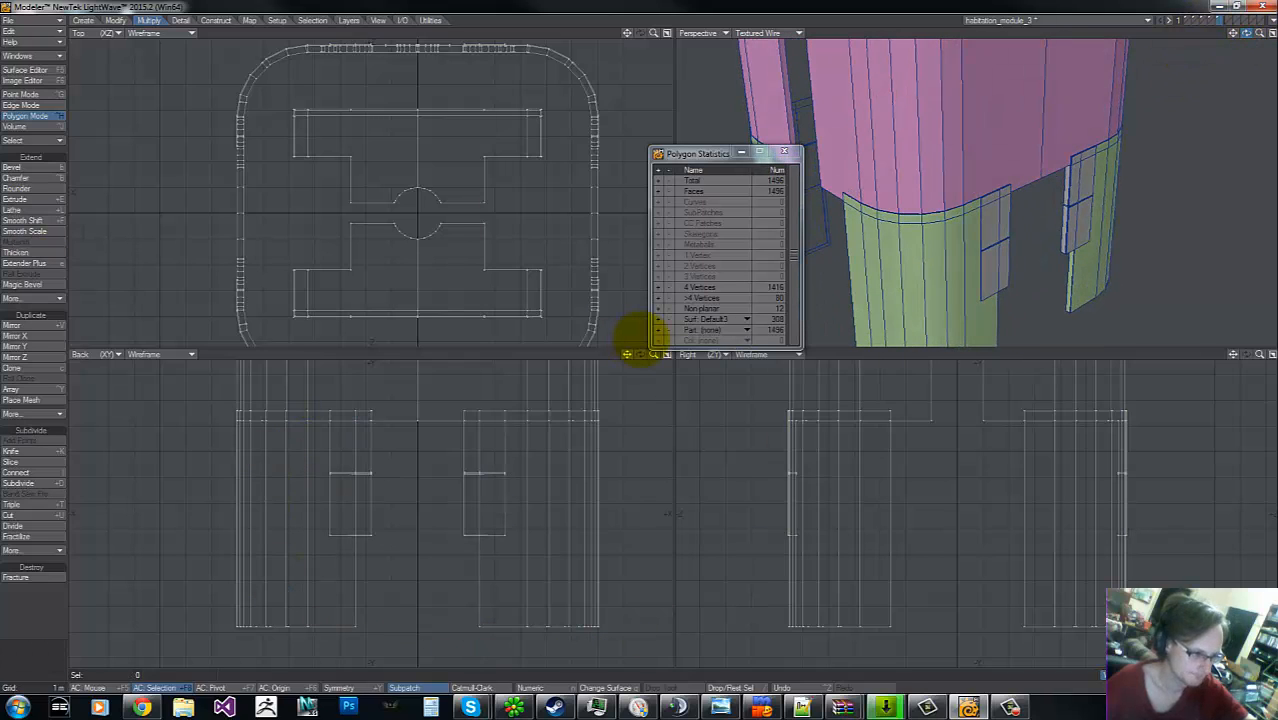
pyautogui.click(1212, 21)
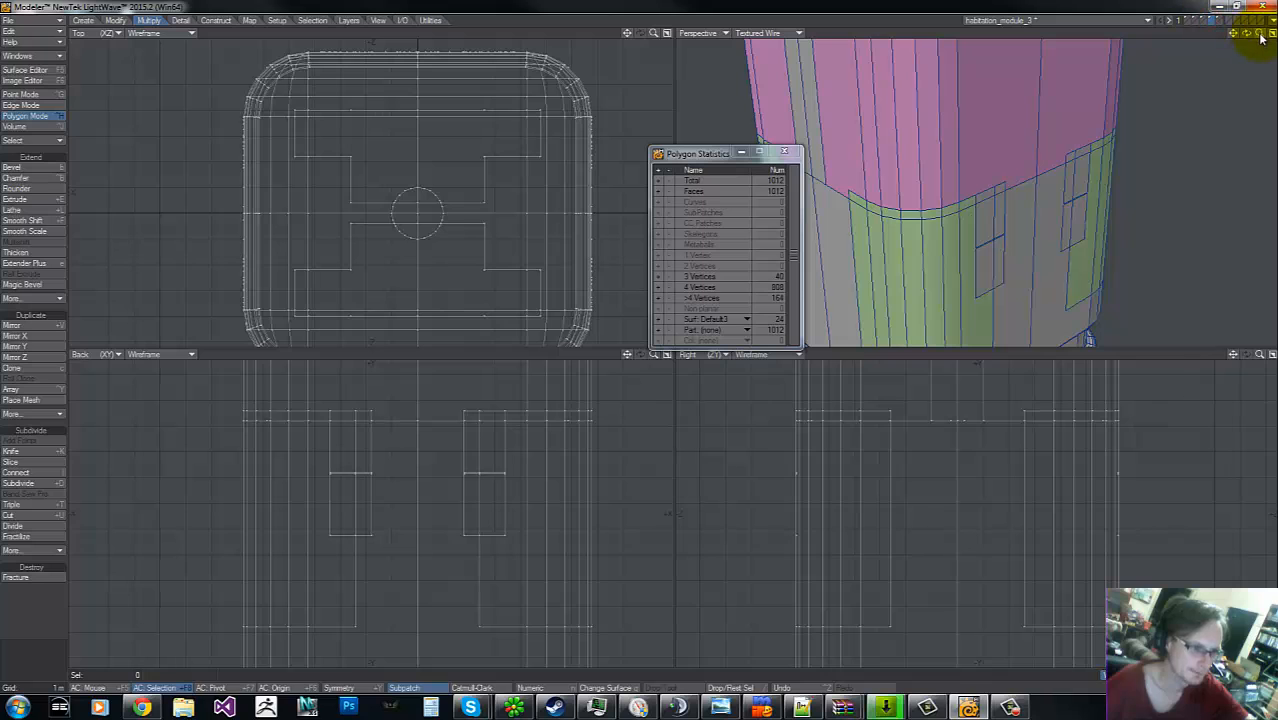
pyautogui.press('a')
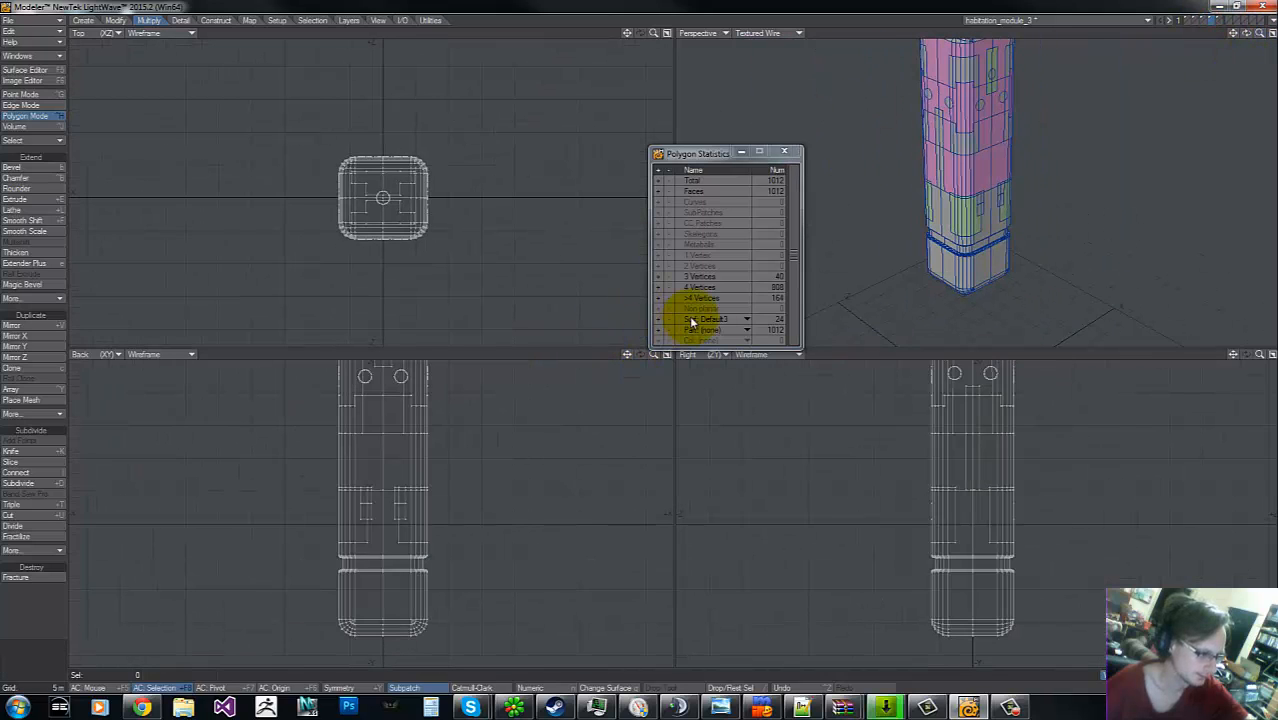
# - Select all polygons carrying the Default surface and cut them out of the module's layer
pyautogui.click(678, 319)
pyautogui.click(680, 288)
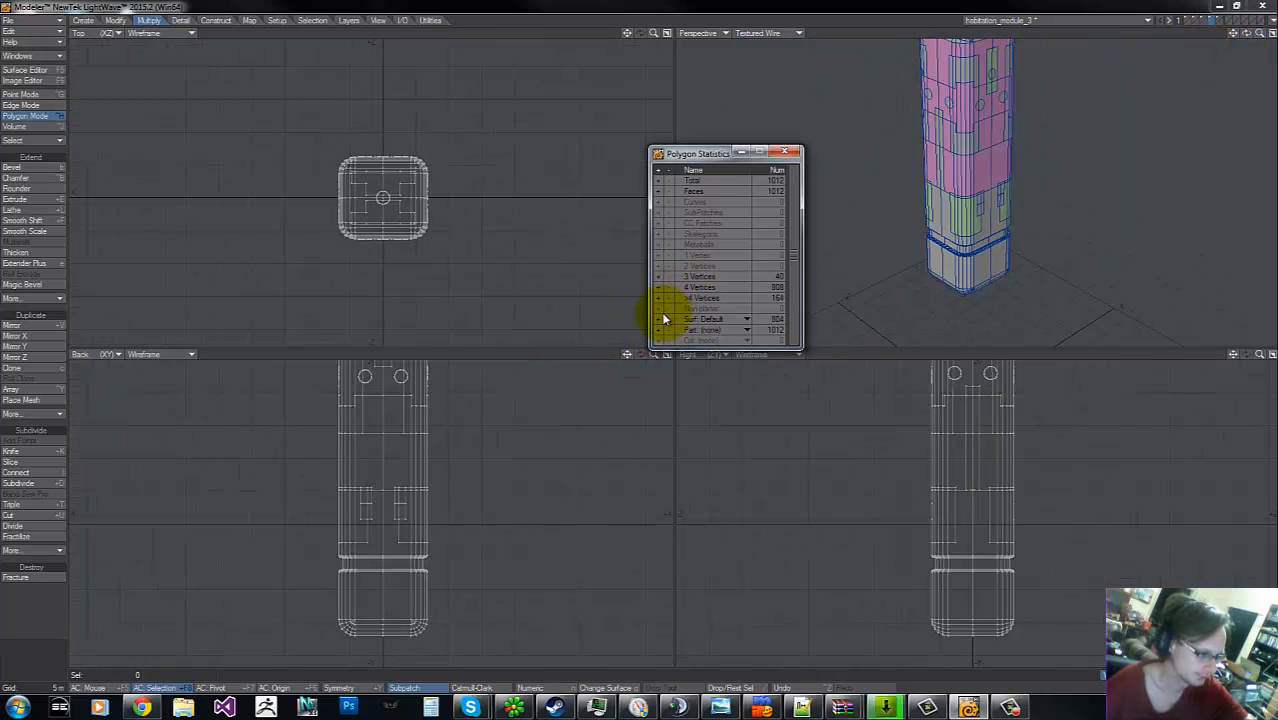
pyautogui.click(660, 320)
pyautogui.hotkey('ctrl', 'x')
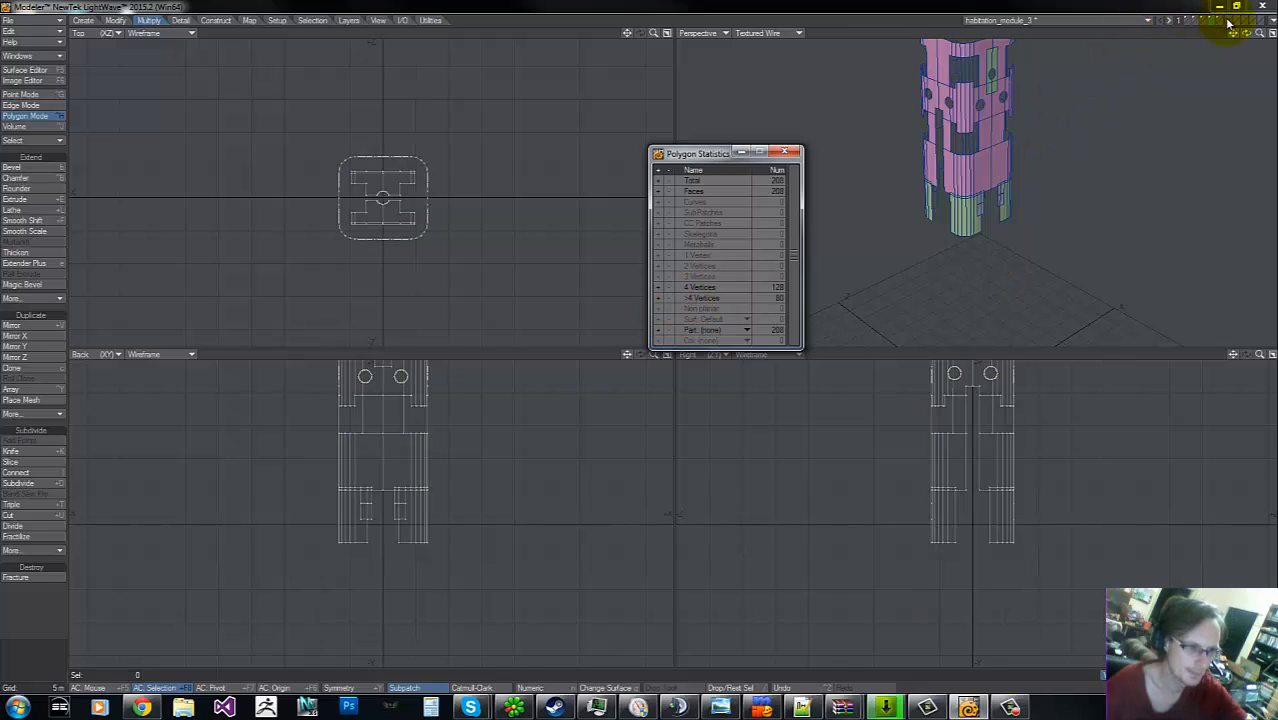
# - Combine the cut Default-surface hull and the thickened panels in a single layer by pasting them together
pyautogui.hotkey('ctrl', 'v')
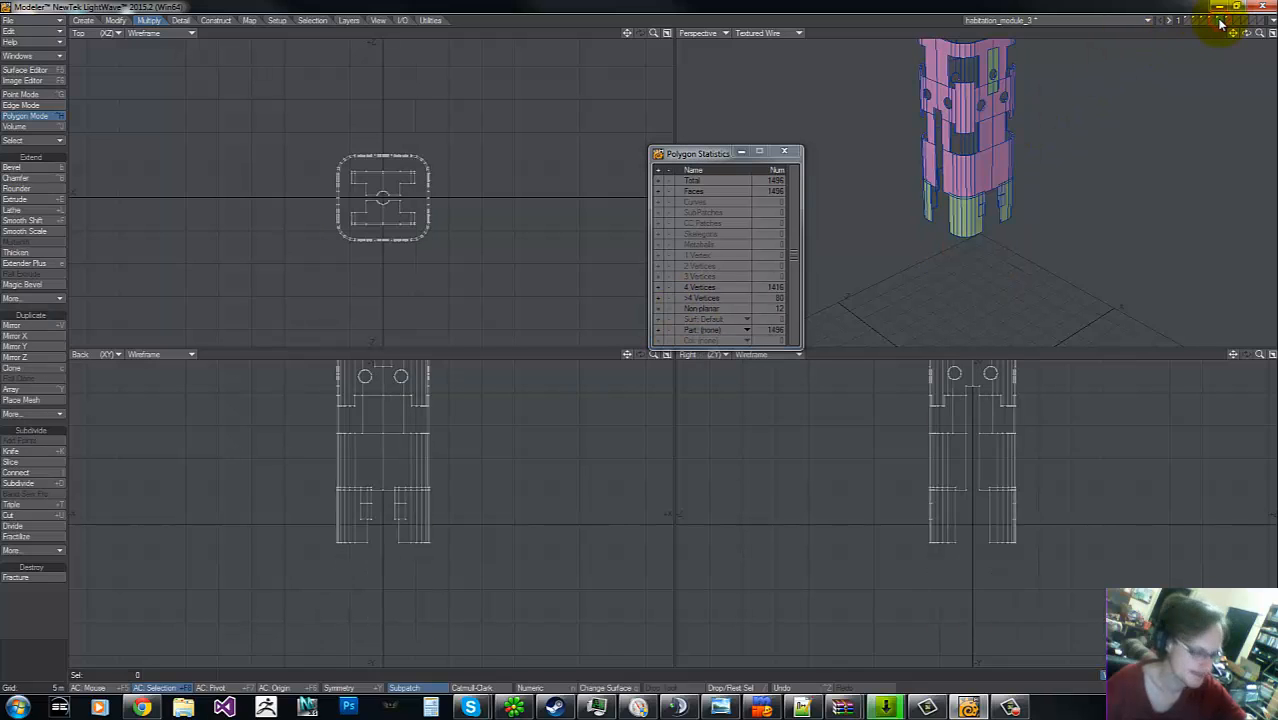
pyautogui.click(1228, 22)
pyautogui.hotkey('ctrl', 'v')
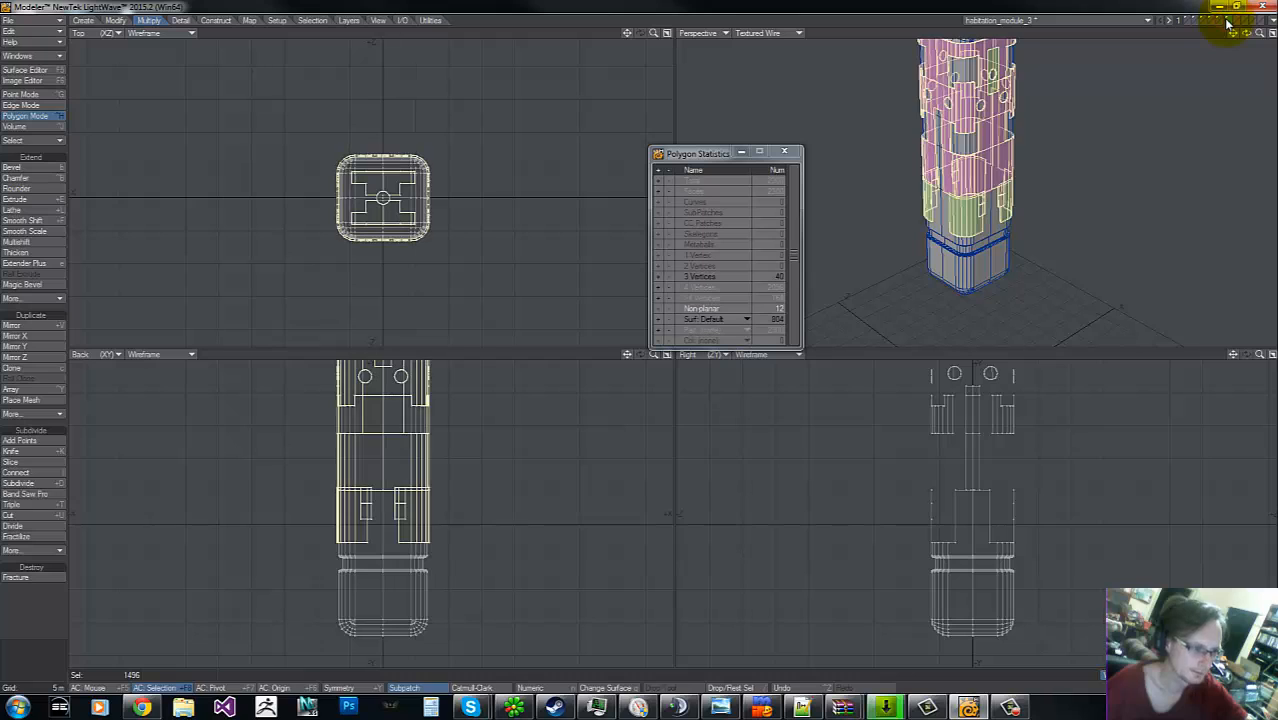
# - Merge the combined module's points with the Automatic range and clear the polygon selection
pyautogui.press('m')
pyautogui.press('Return')
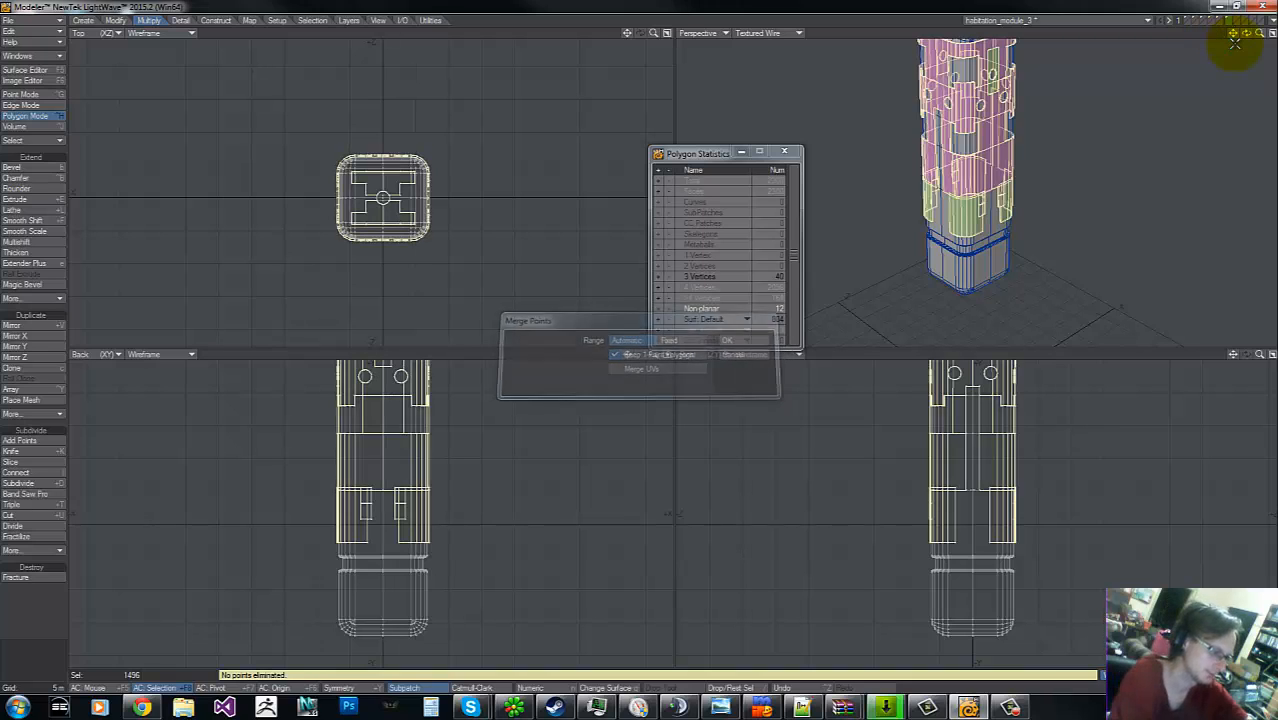
pyautogui.click(10, 157)
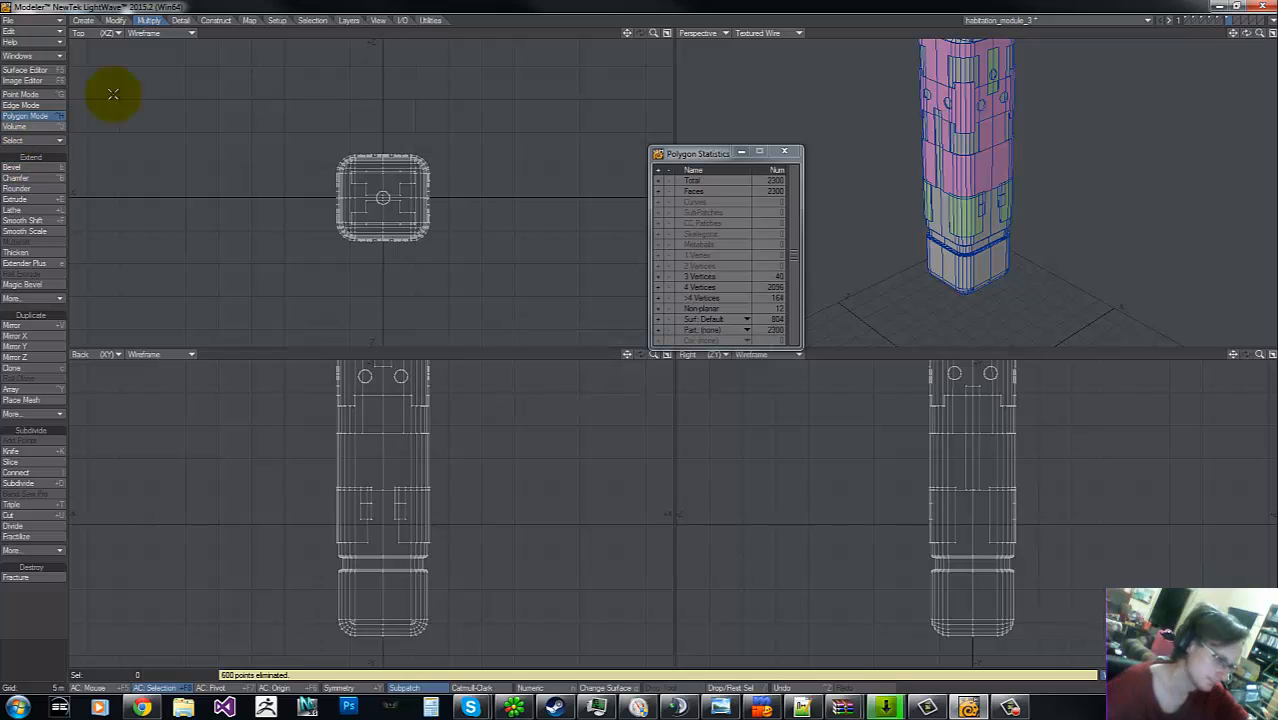
# - Inspect the merged module's raised panels around the upper openings and on the roof
pyautogui.press('g')
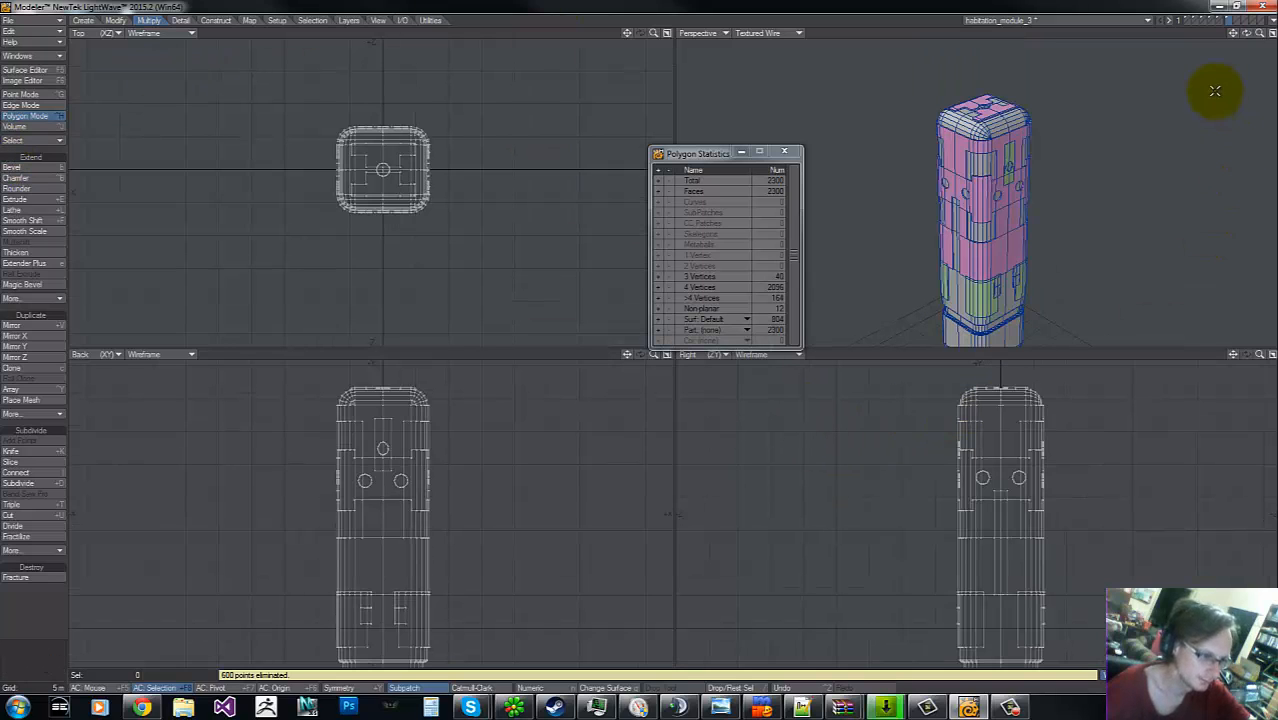
pyautogui.moveTo(1262, 35); pyautogui.dragTo(654, 342)
pyautogui.press('g')
pyautogui.press('g')
pyautogui.press('g')
pyautogui.press('g')
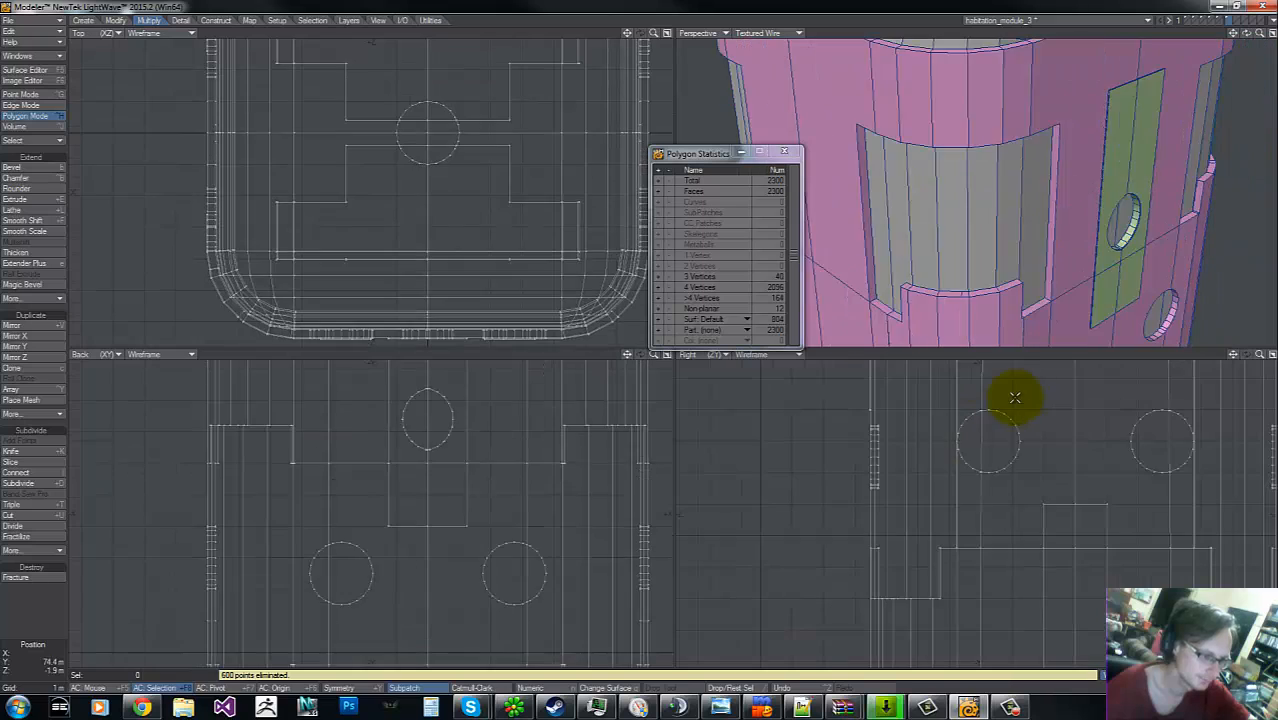
pyautogui.press('g')
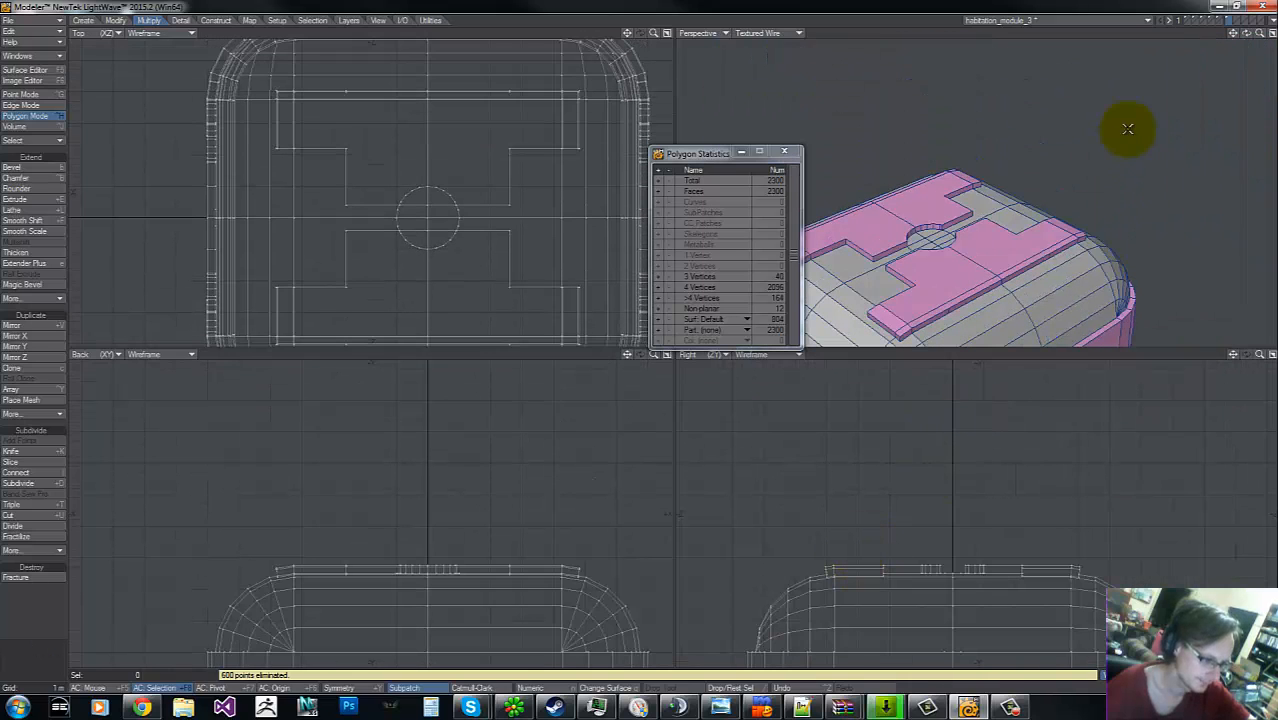
pyautogui.moveTo(1246, 37); pyautogui.dragTo(636, 337)
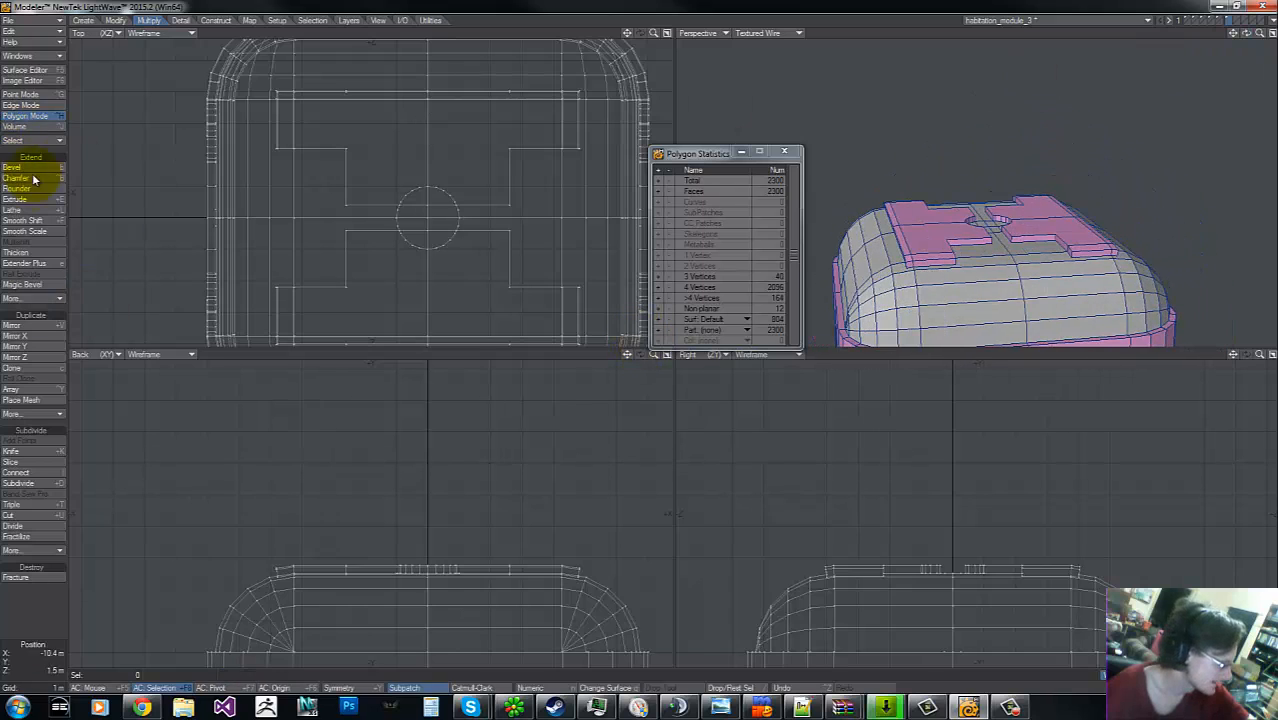
# - Select the upper and lower edges along the first pink roof panel's long outer side and one adjoining end
pyautogui.click(30, 106)
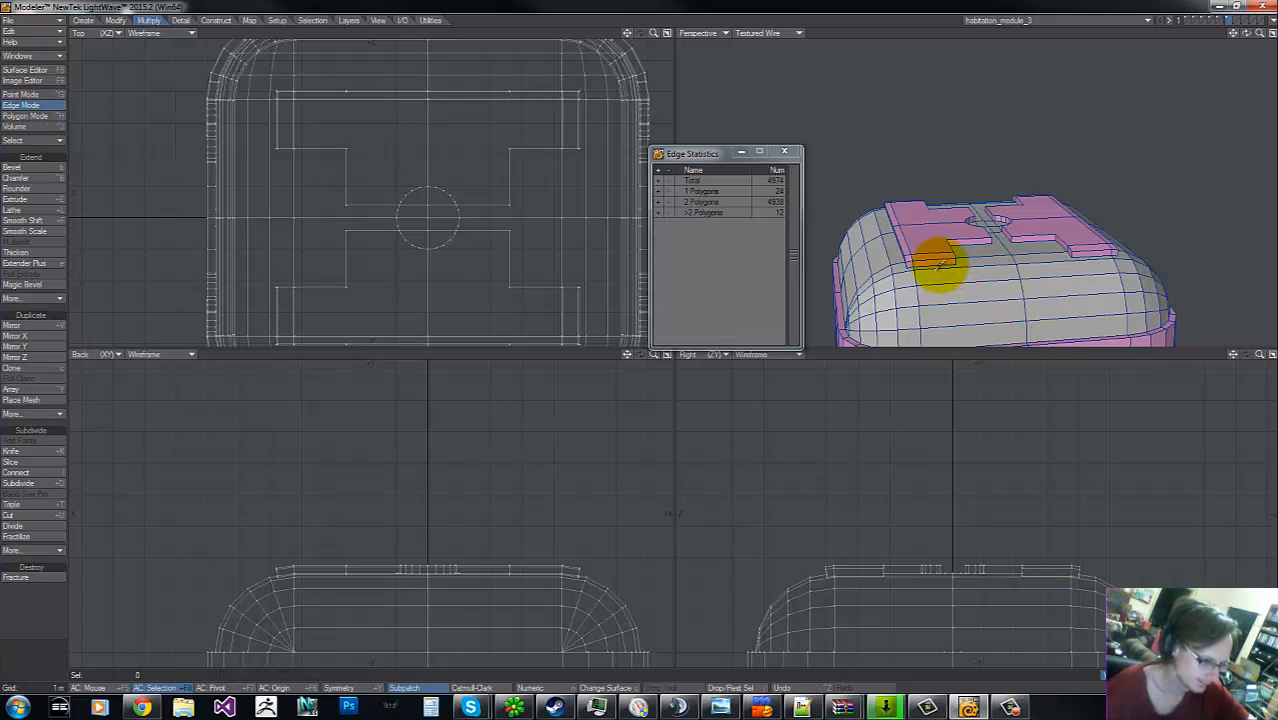
pyautogui.click(937, 263)
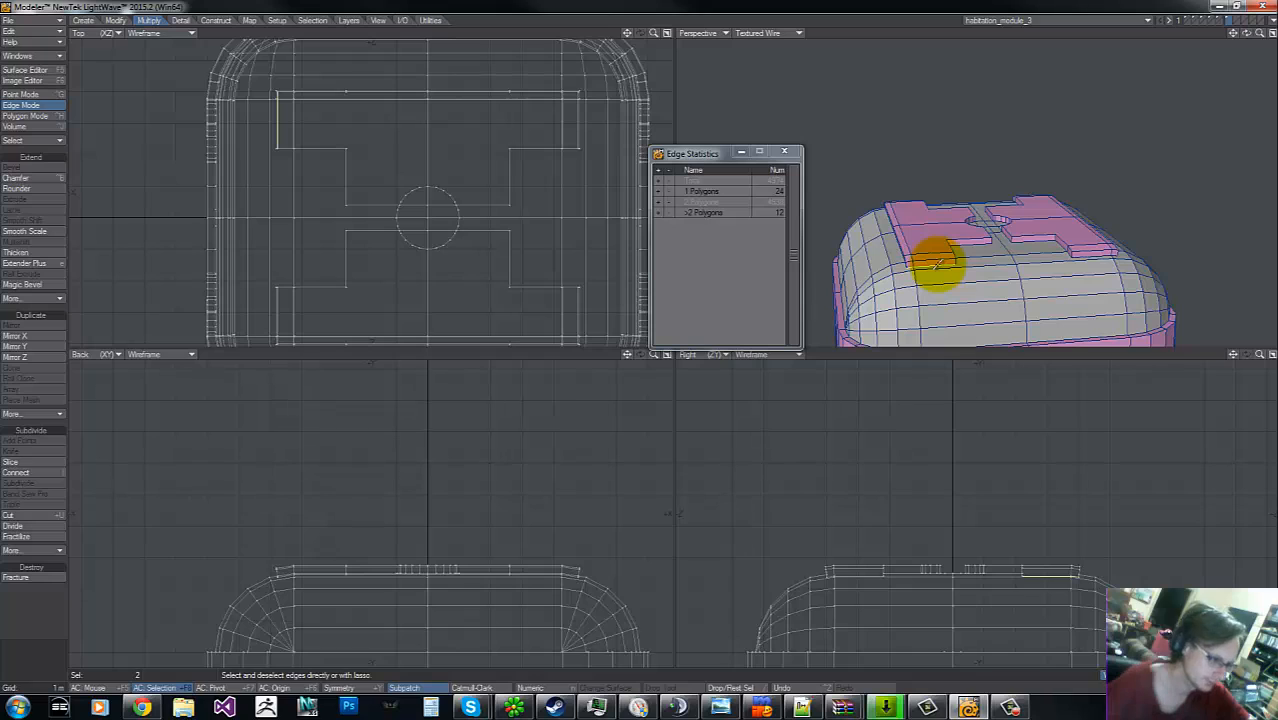
pyautogui.moveTo(1244, 36); pyautogui.dragTo(913, 217)
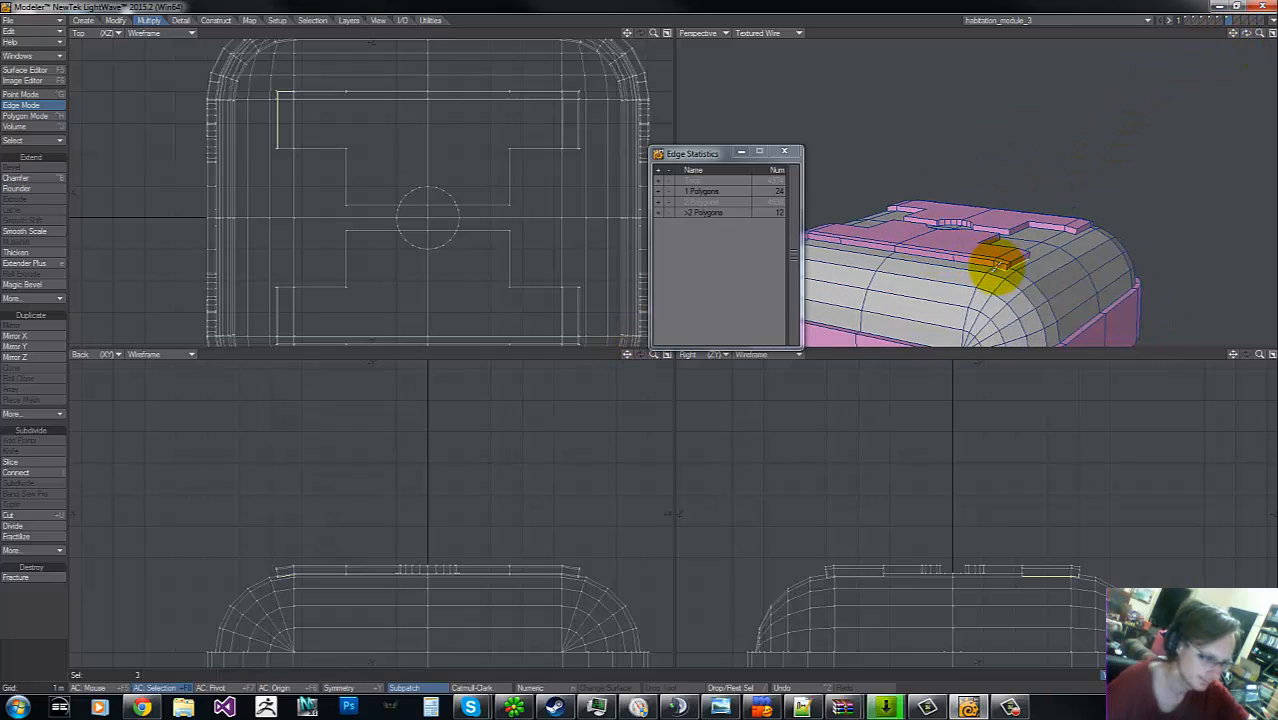
pyautogui.click(997, 263)
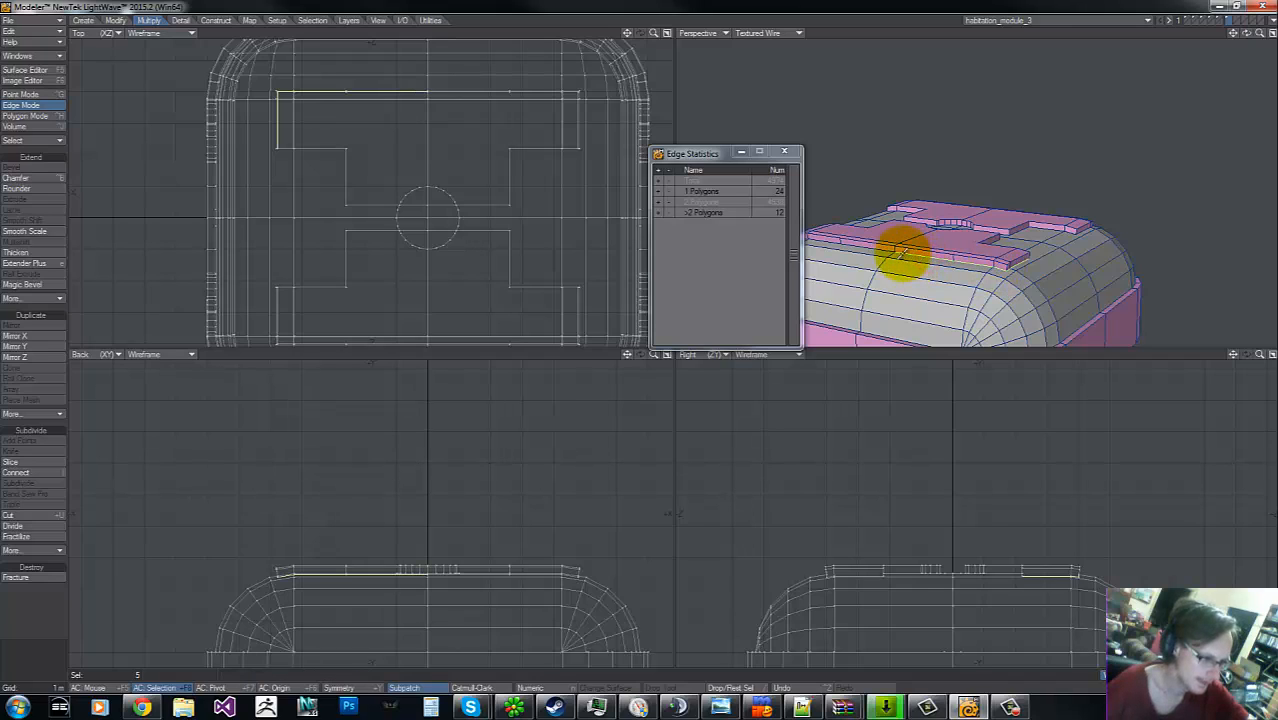
pyautogui.click(887, 249)
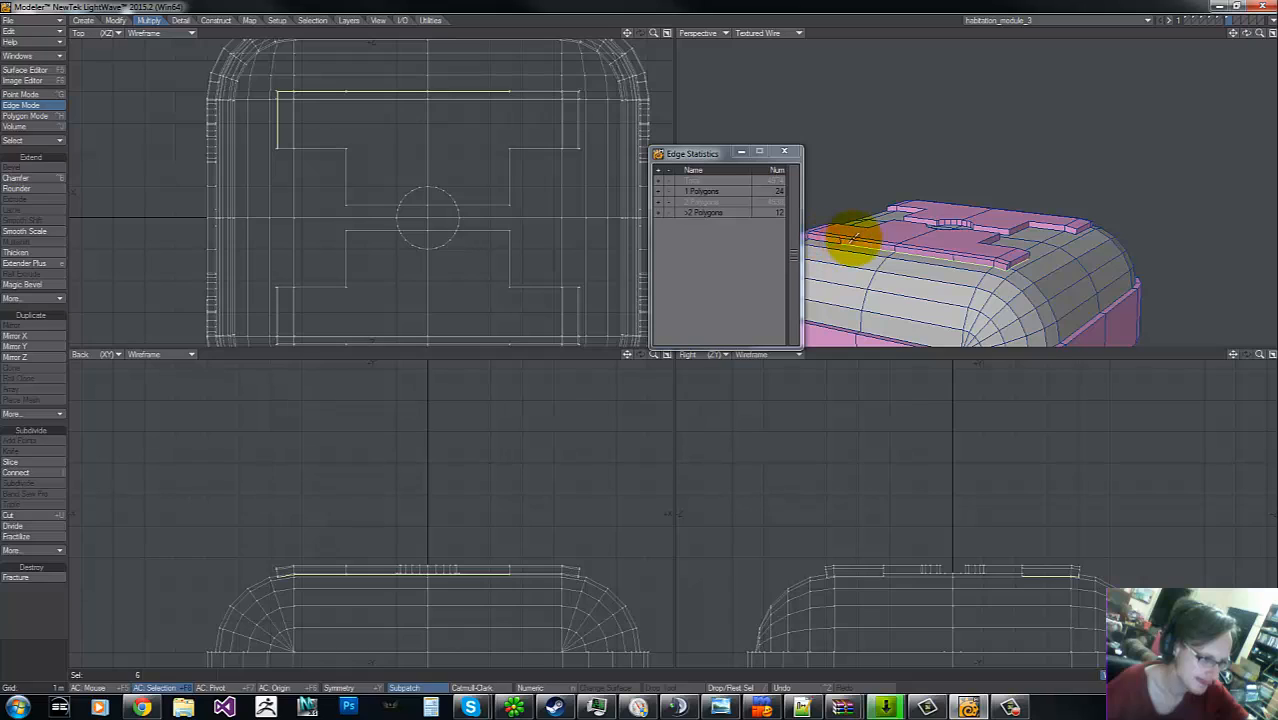
pyautogui.click(929, 247)
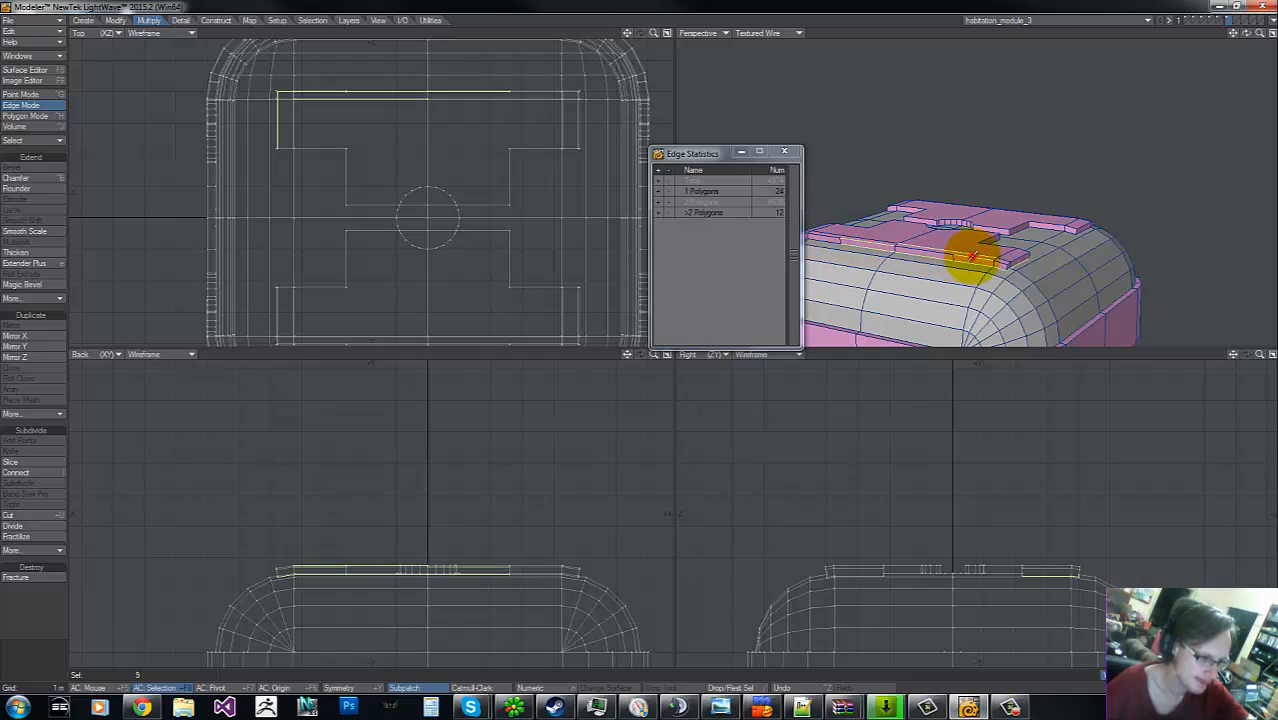
pyautogui.click(913, 230)
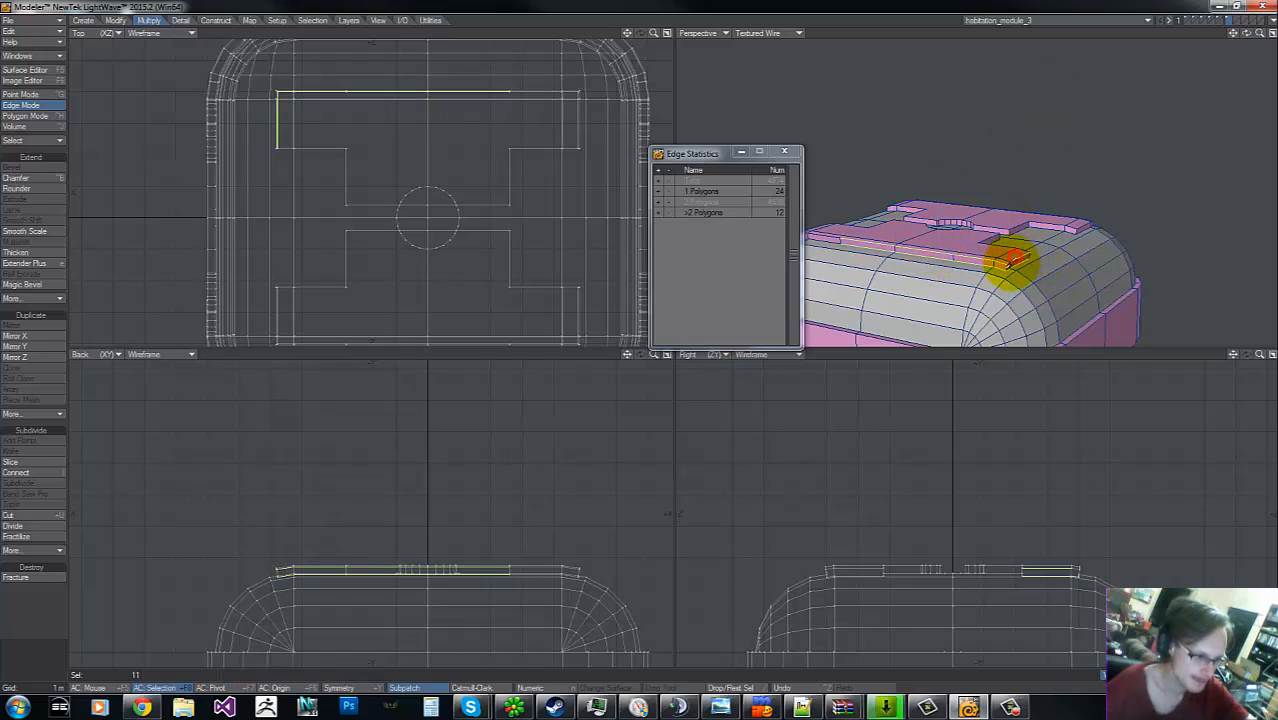
# - Add the second roof panel's matching end edges and both panels' notch edges on that side to the edge selection
pyautogui.click(1091, 205)
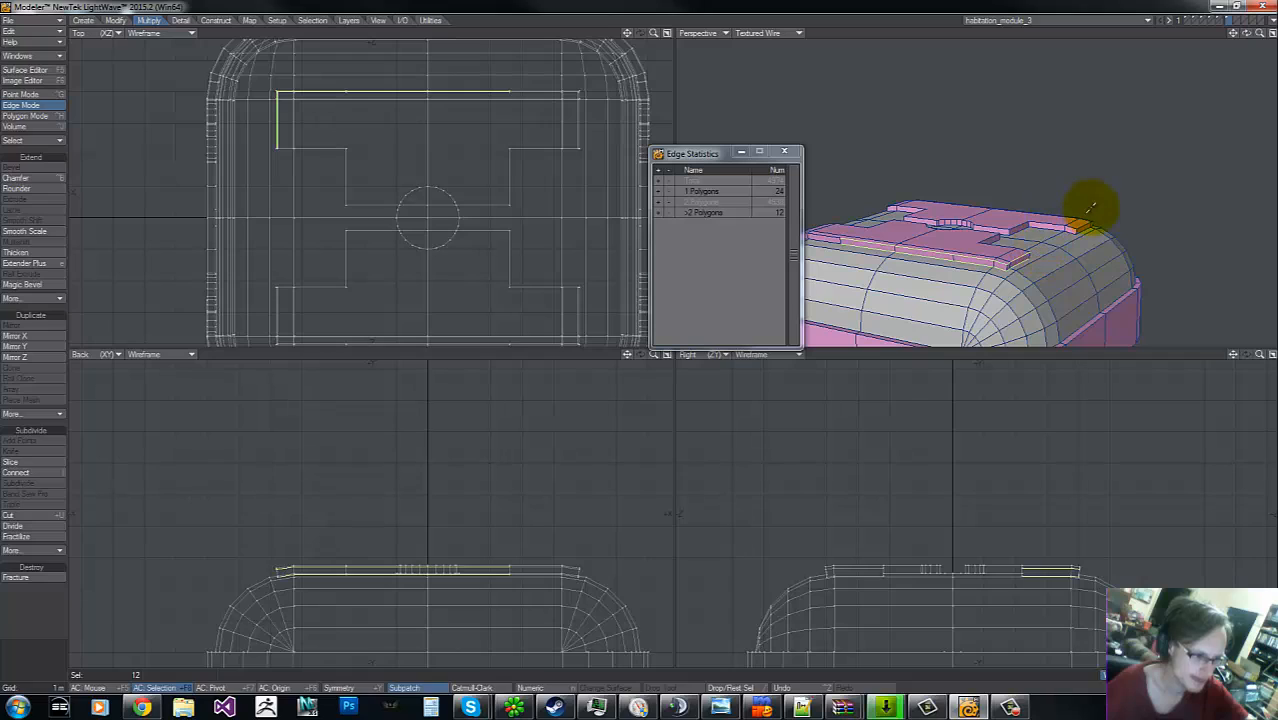
pyautogui.click(1075, 223)
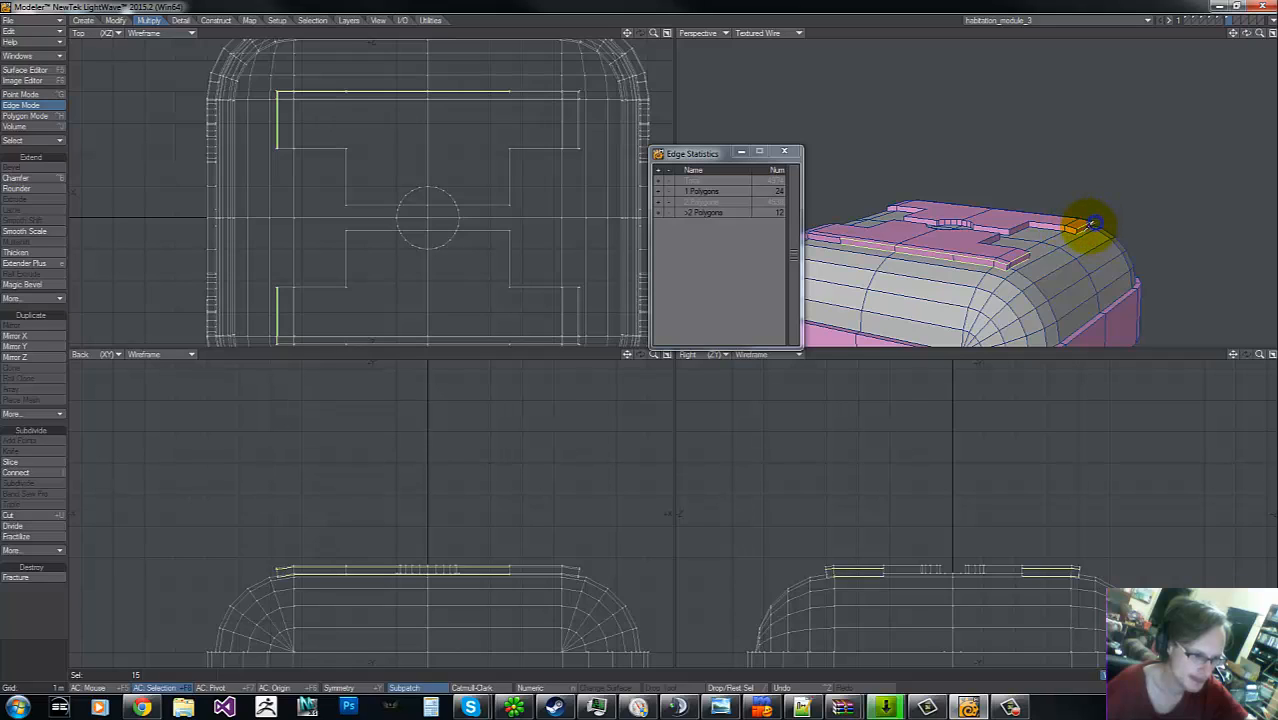
pyautogui.moveTo(1095, 222)
pyautogui.mouseDown()
pyautogui.moveTo(1092, 200)
pyautogui.moveTo(1100, 220)
pyautogui.mouseUp()
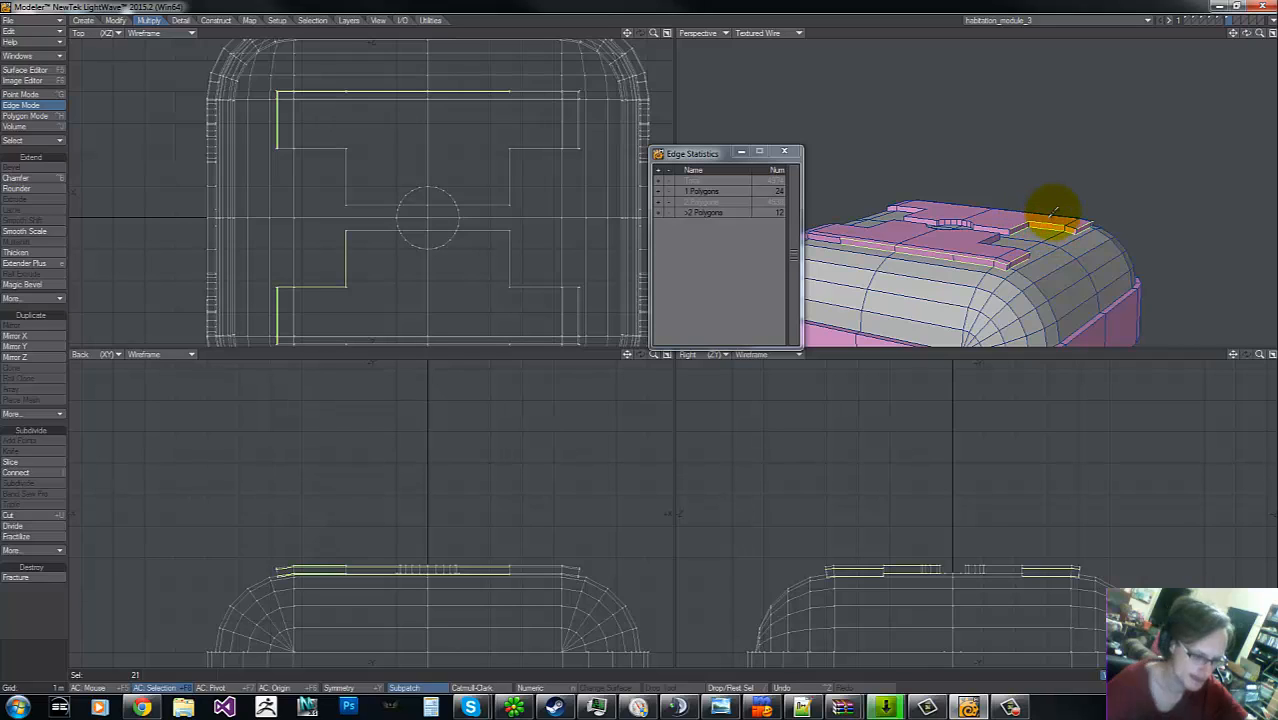
pyautogui.click(988, 237)
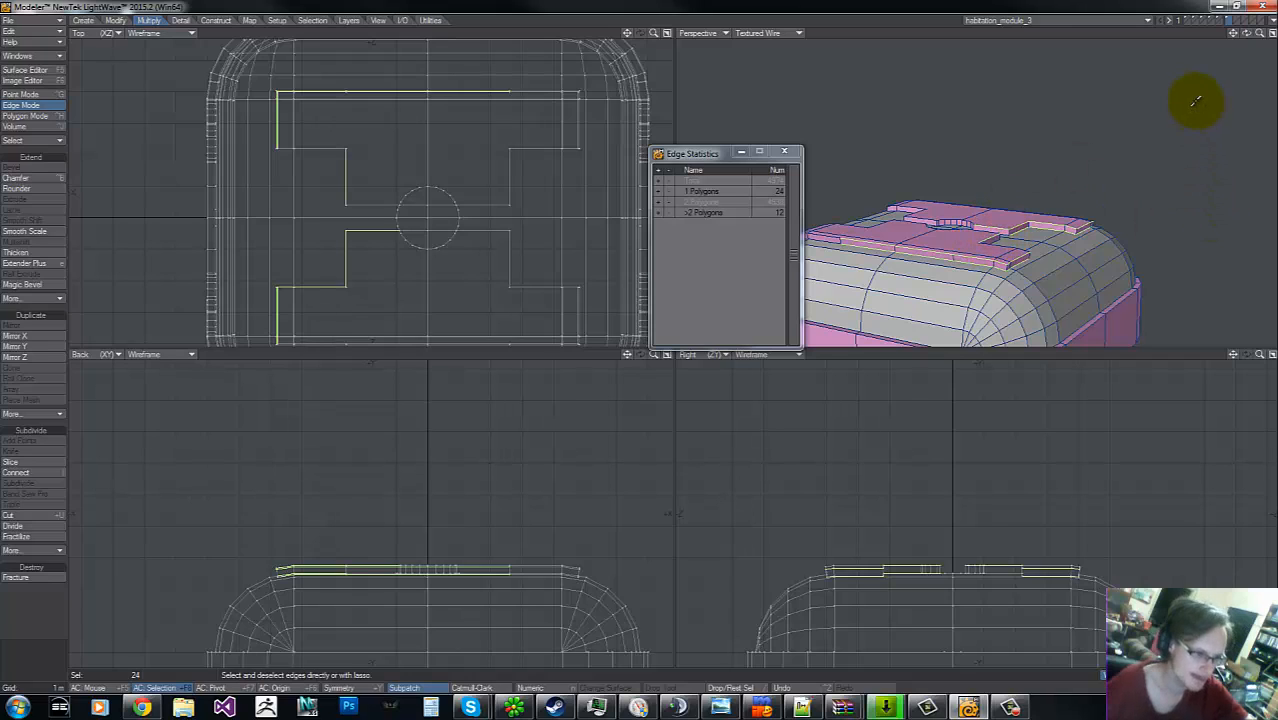
pyautogui.moveTo(1247, 33); pyautogui.dragTo(1141, 86)
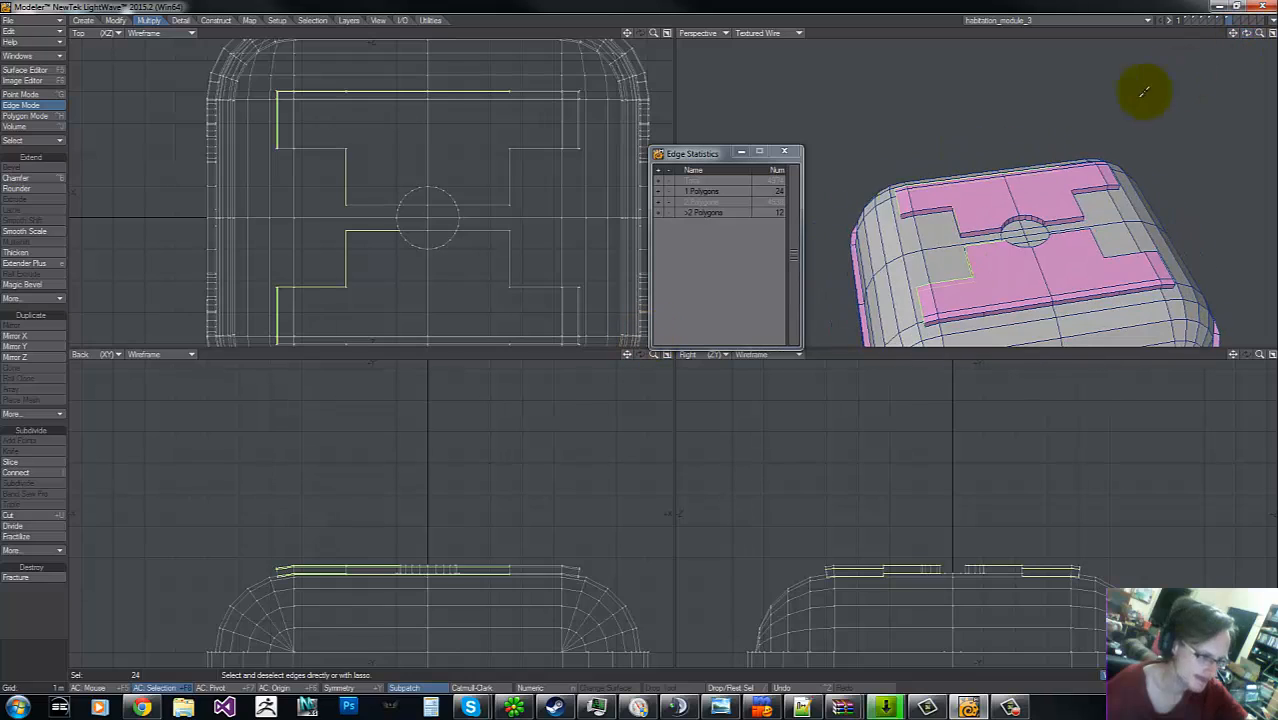
pyautogui.click(921, 217)
pyautogui.click(937, 208)
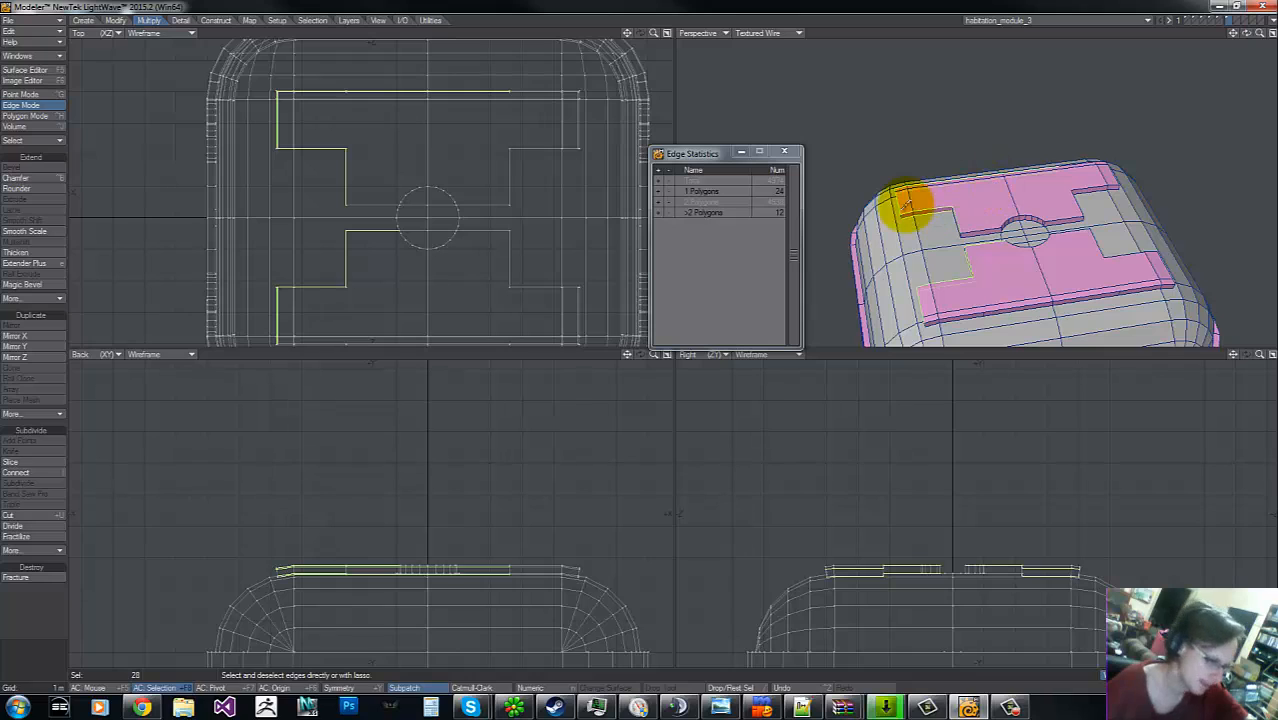
# - Add the edges along the second roof panel's long outer side to the selection
pyautogui.moveTo(1240, 40); pyautogui.dragTo(1141, 91)
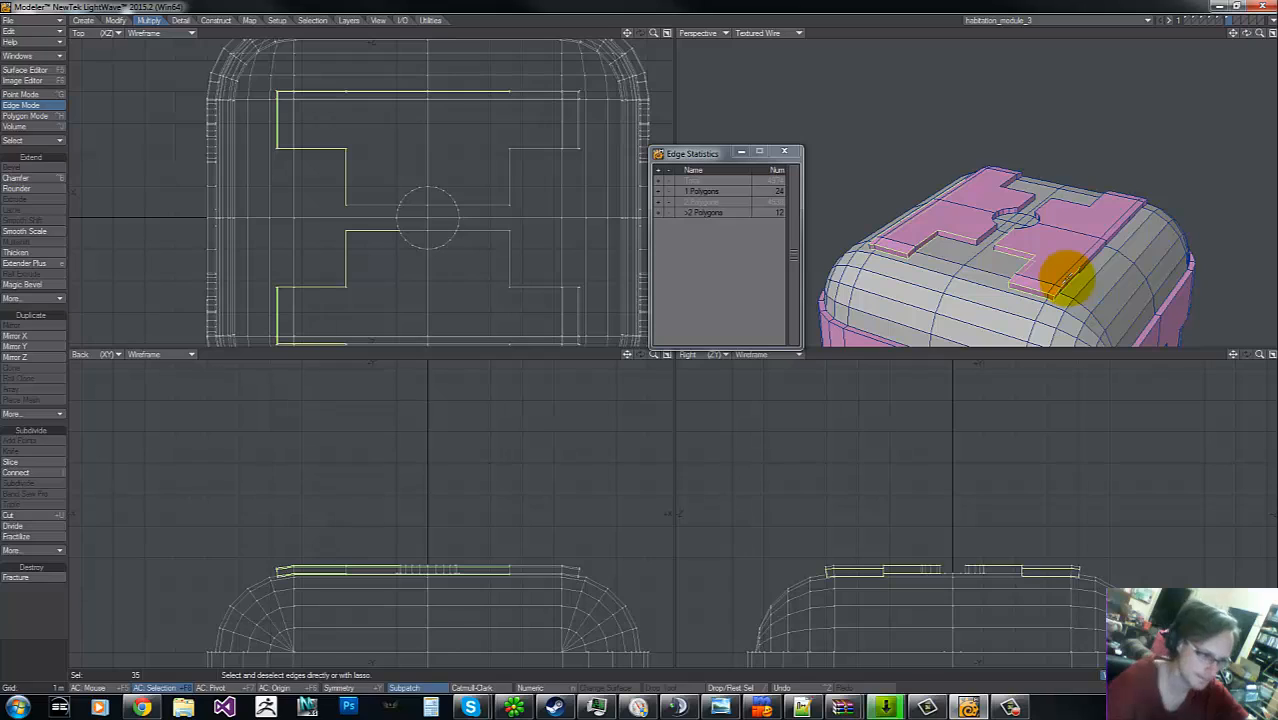
pyautogui.click(1086, 250)
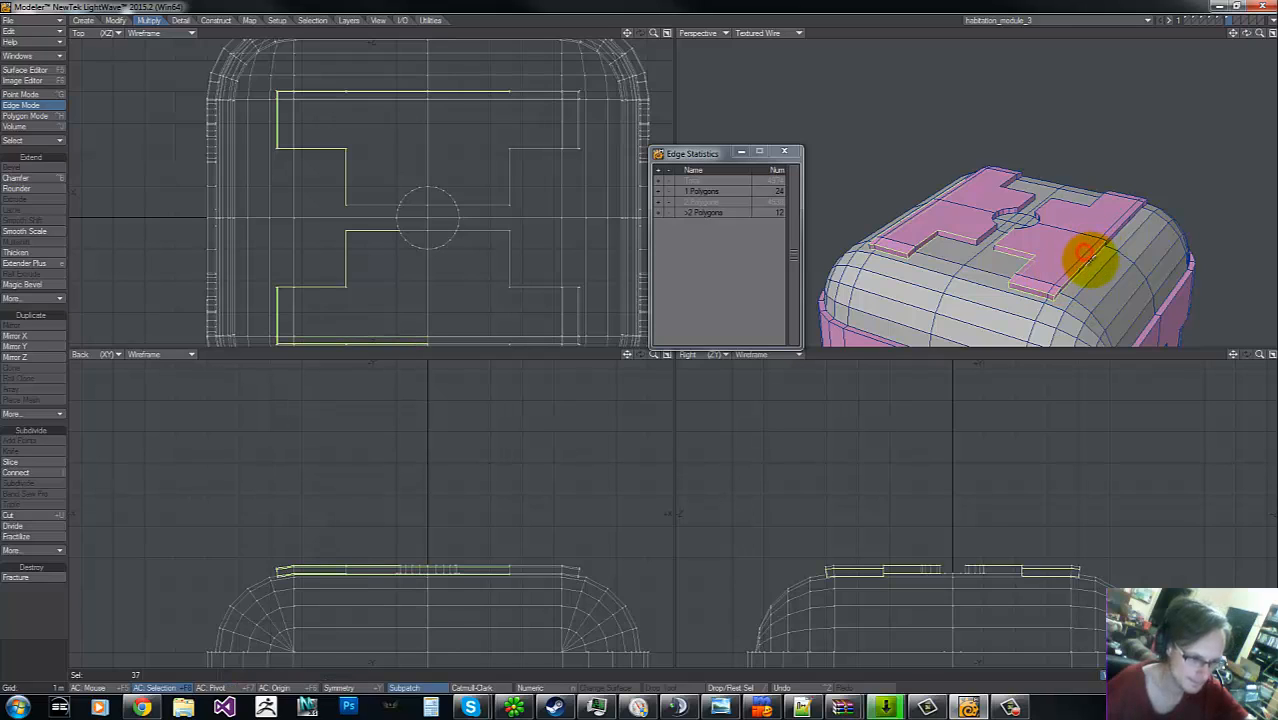
pyautogui.click(1128, 218)
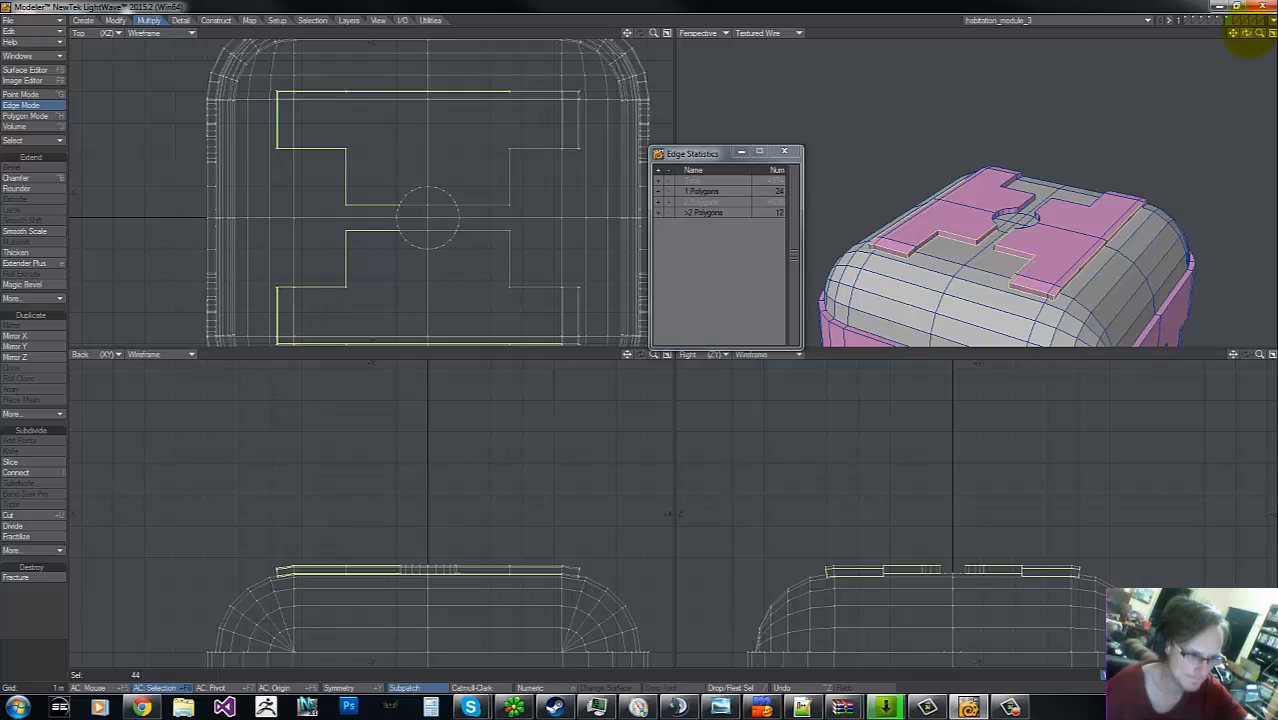
# - Add the edges at the opposite ends of both roof panels and the first panel's adjoining notch to the selection
pyautogui.moveTo(1246, 33); pyautogui.dragTo(1172, 88)
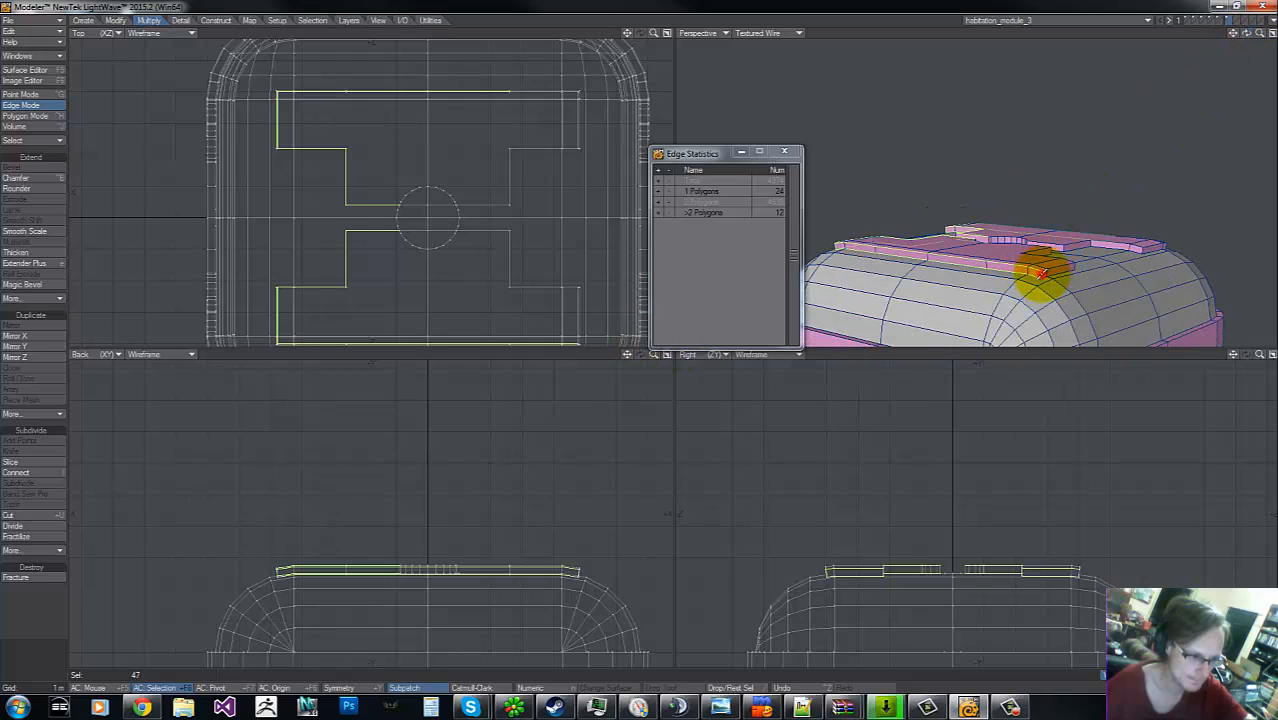
pyautogui.keyDown('shift'); pyautogui.click(1062, 268); pyautogui.keyUp('shift')
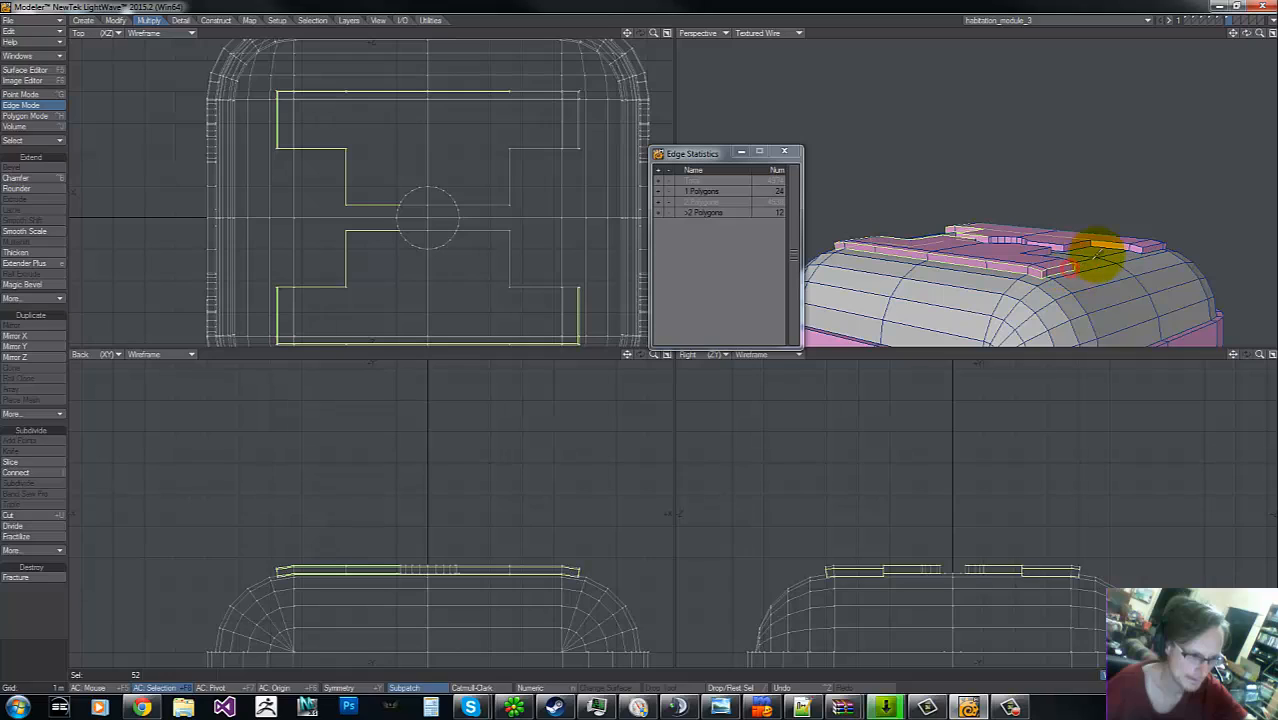
pyautogui.keyDown('shift'); pyautogui.click(1145, 245); pyautogui.keyUp('shift')
pyautogui.keyDown('shift'); pyautogui.click(1150, 243); pyautogui.keyUp('shift')
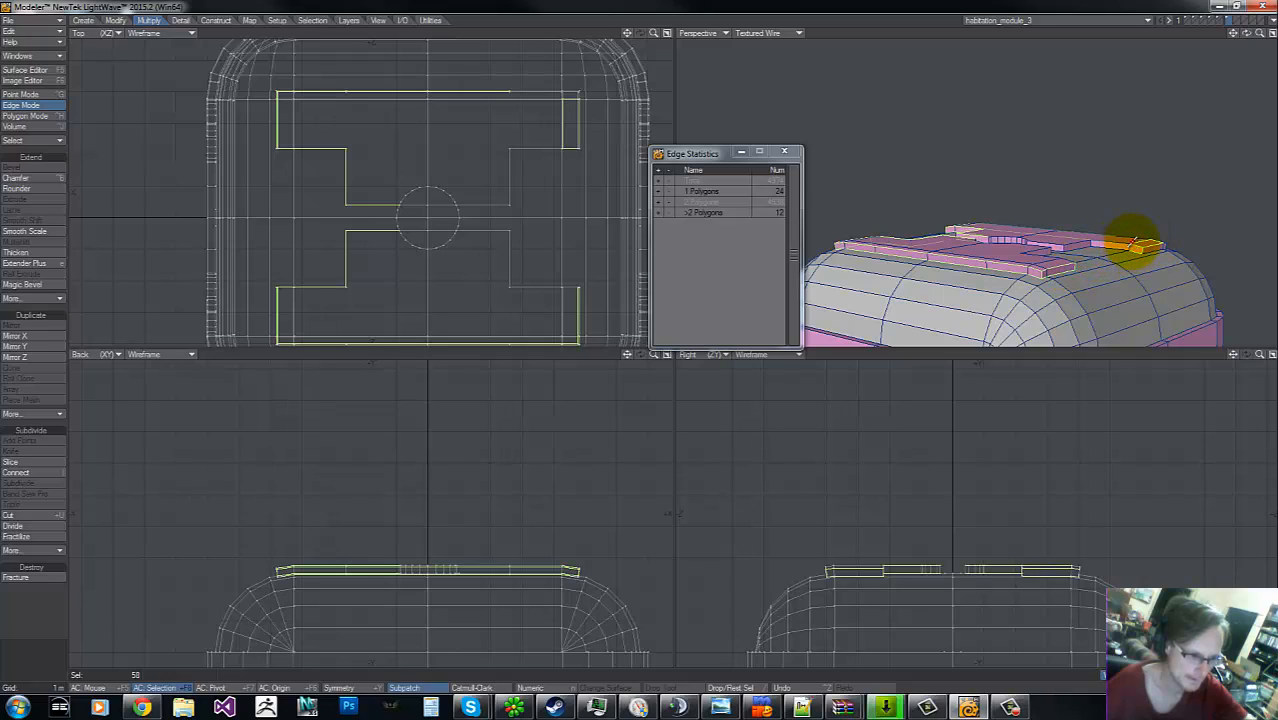
pyautogui.keyDown('shift'); pyautogui.click(1080, 244); pyautogui.keyUp('shift')
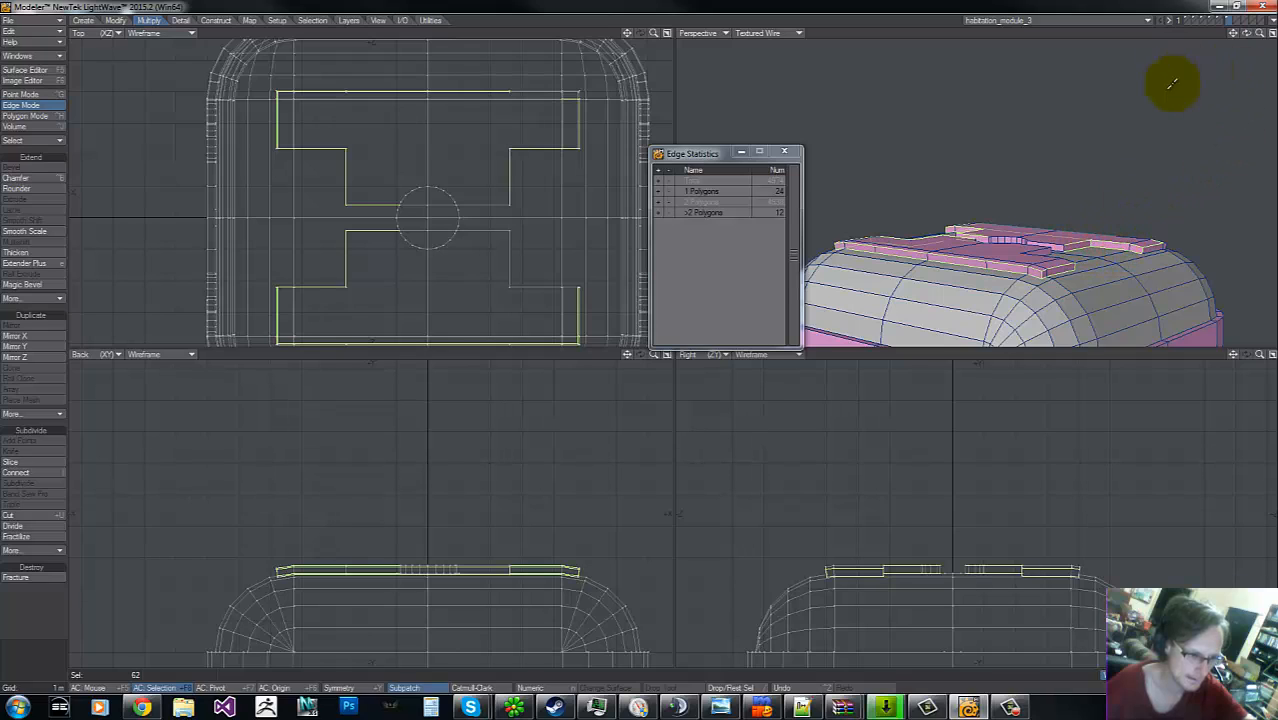
# - Add the first roof panel's remaining notch edges and the edges along the gap beside the central hole to the selection
pyautogui.moveTo(1246, 33); pyautogui.dragTo(888, 258)
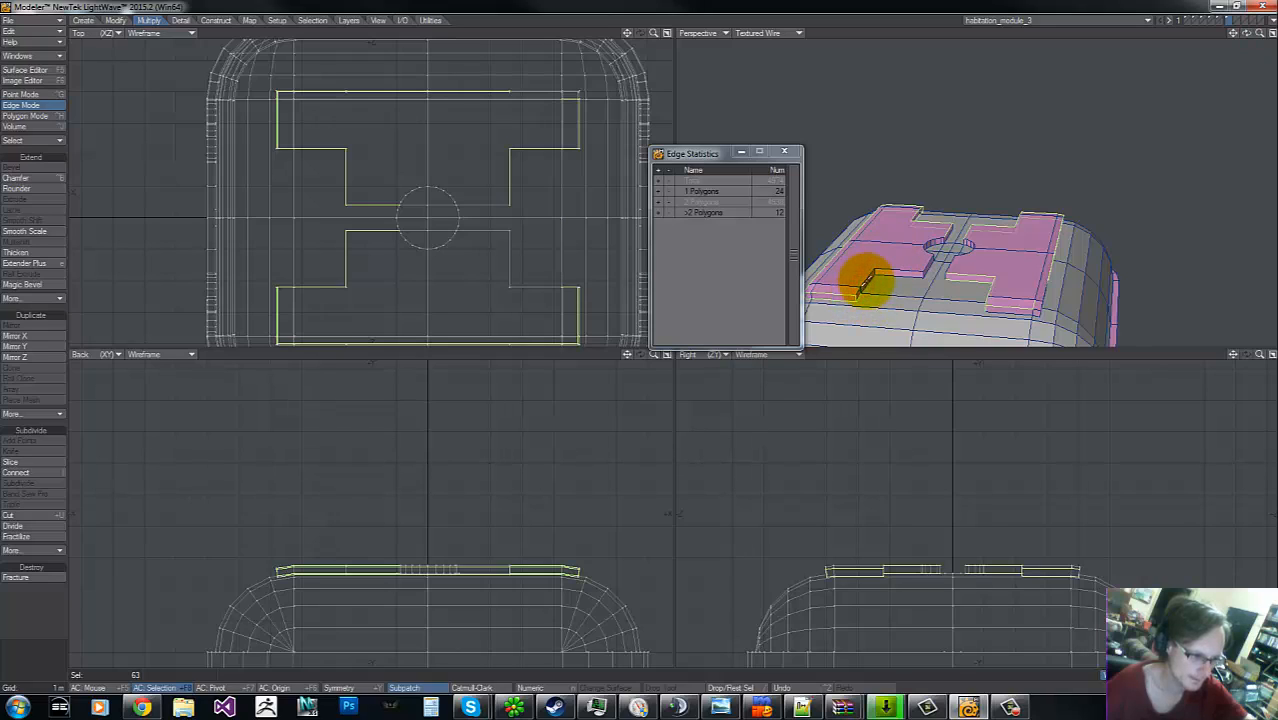
pyautogui.click(854, 291)
pyautogui.click(878, 271)
pyautogui.click(868, 274)
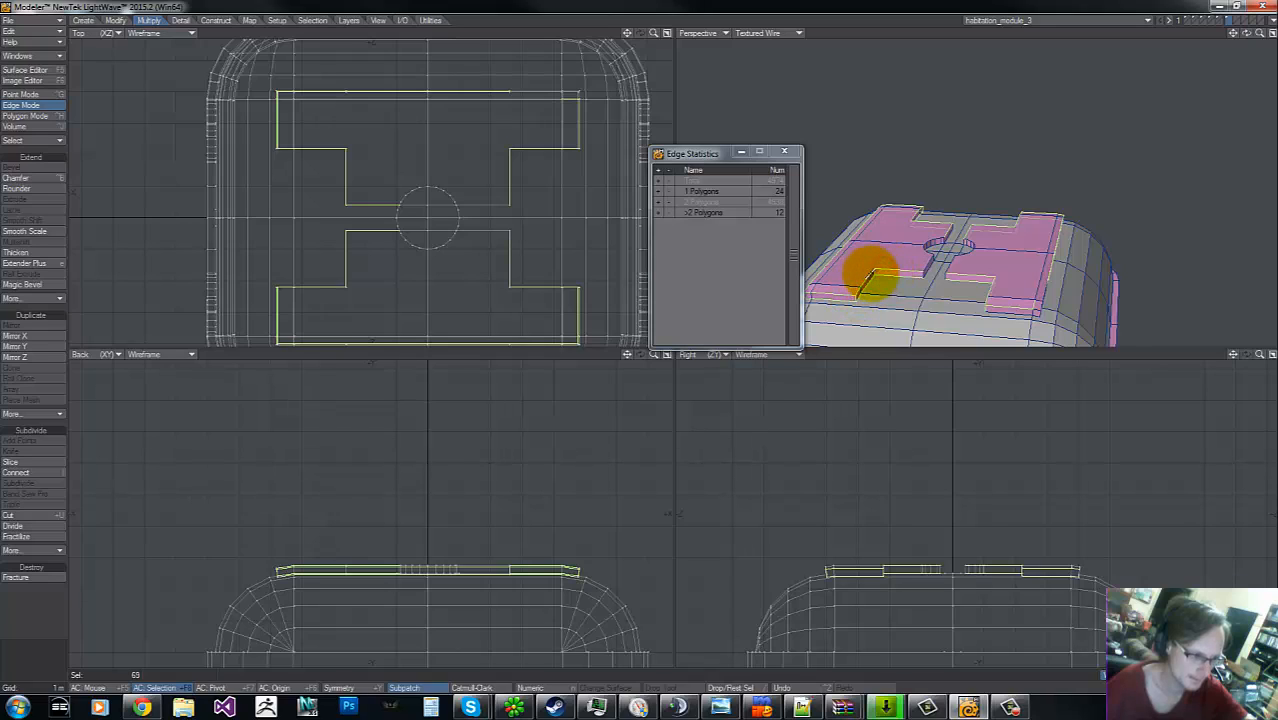
pyautogui.click(945, 276)
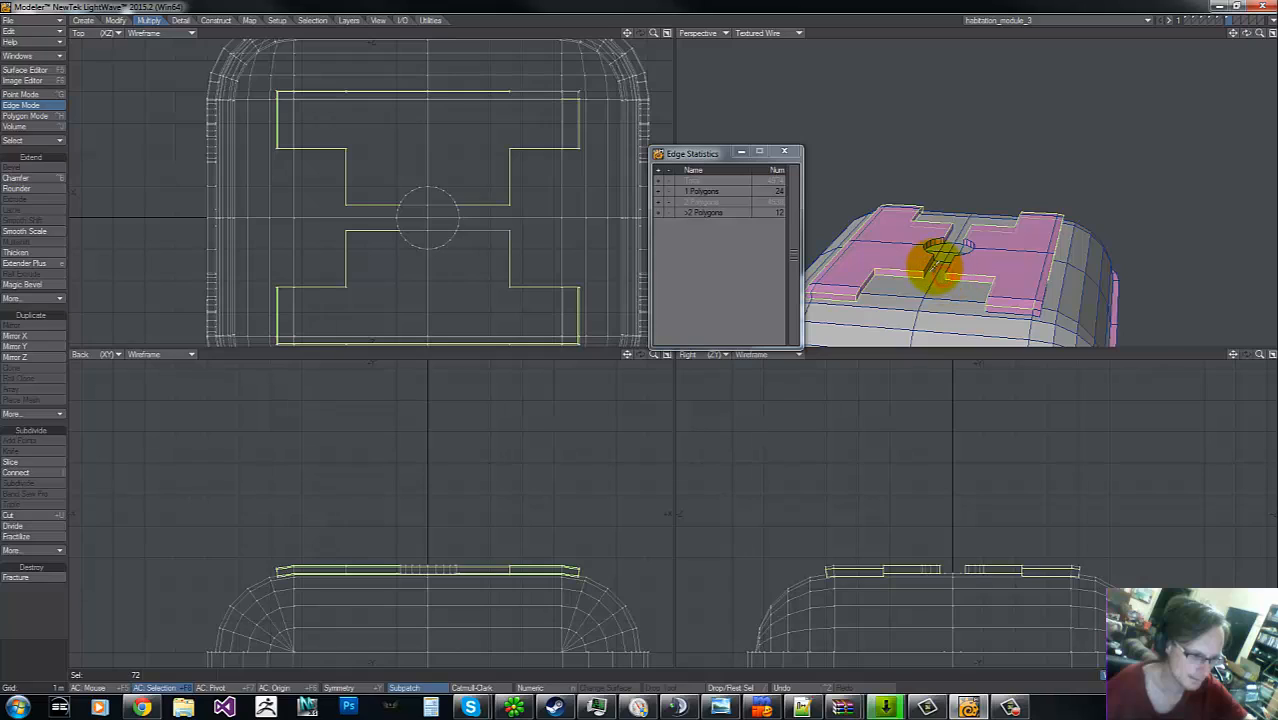
pyautogui.click(977, 250)
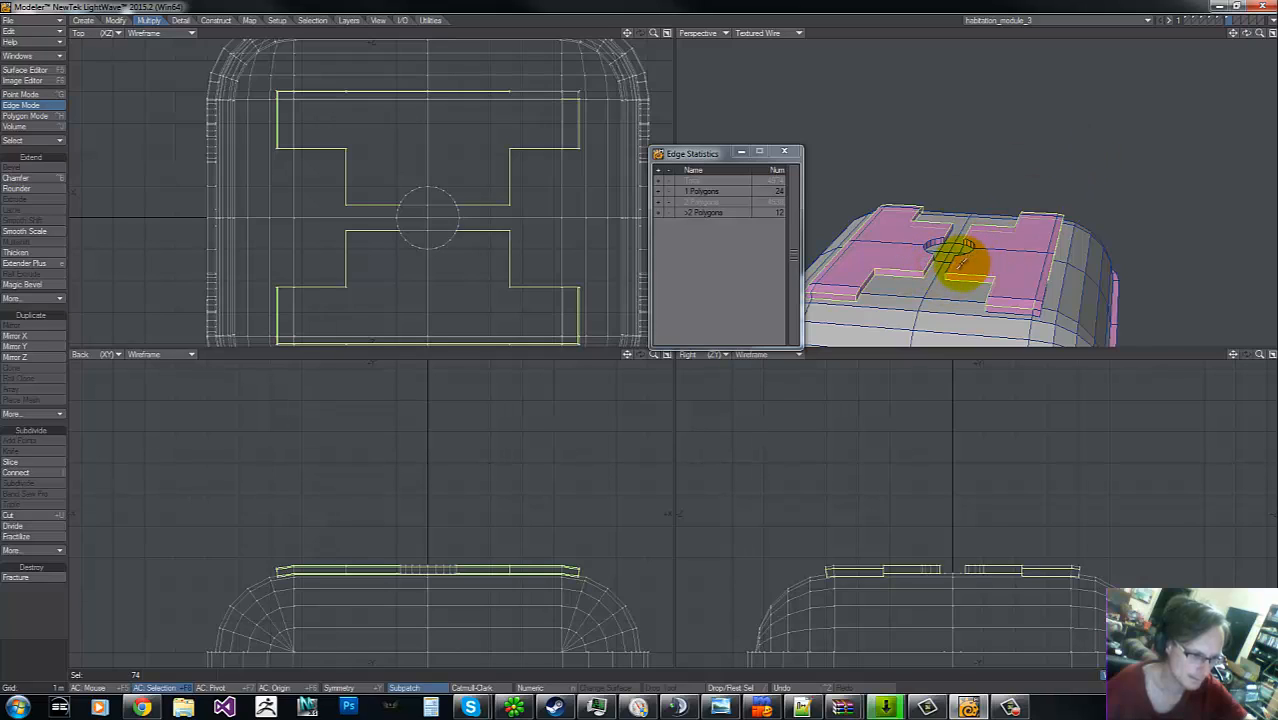
# - Add the second roof panel's inner gap edges, notch edges and end edges near its outer corner to the selection
pyautogui.click(955, 264)
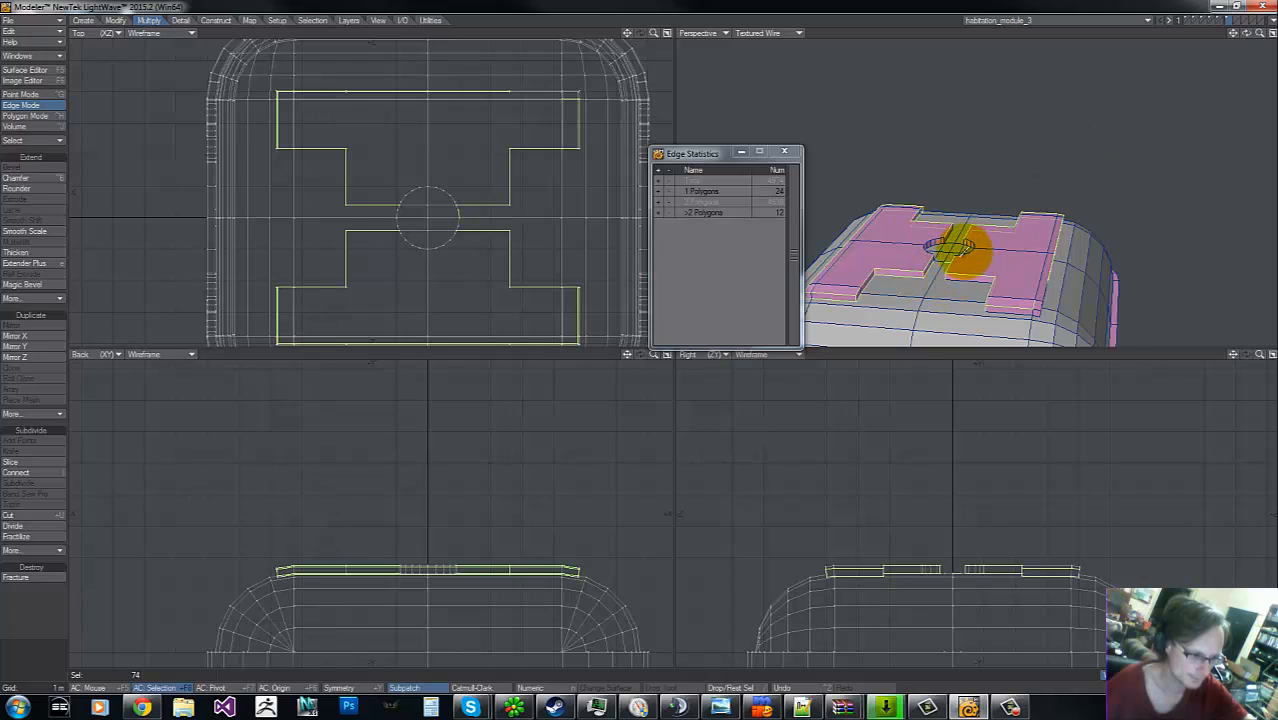
pyautogui.click(948, 257)
pyautogui.click(973, 279)
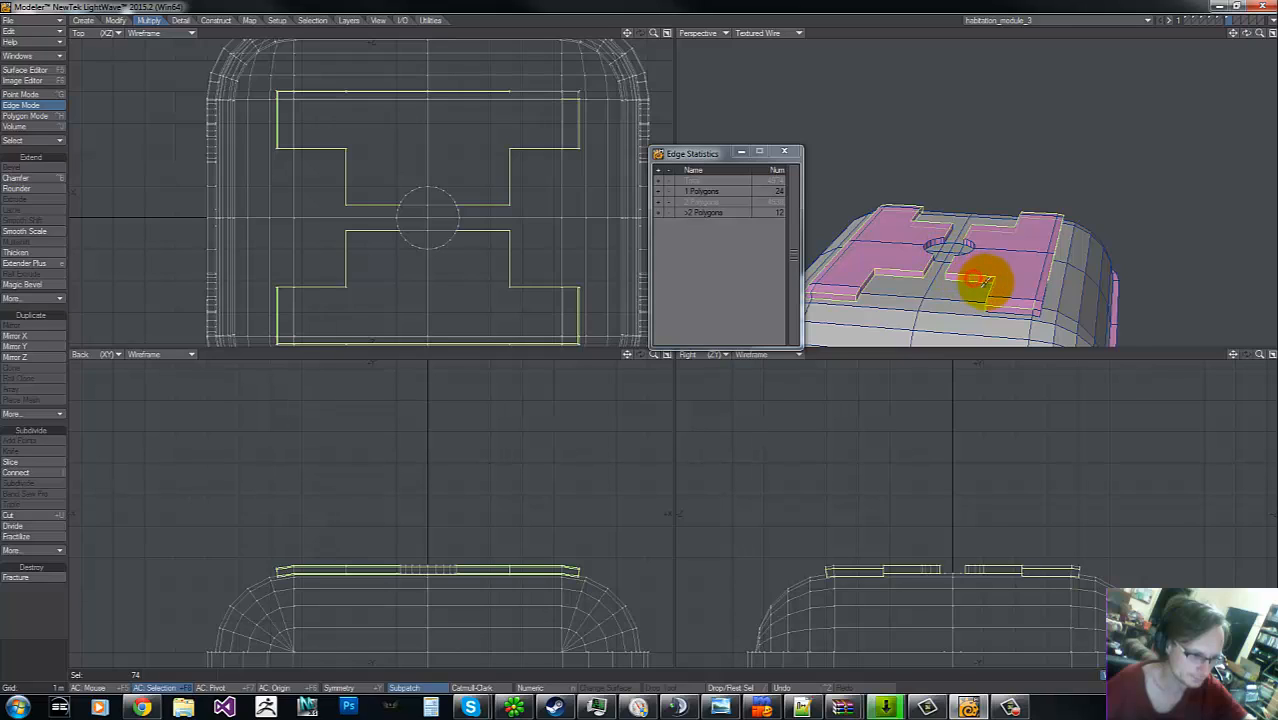
pyautogui.click(1043, 288)
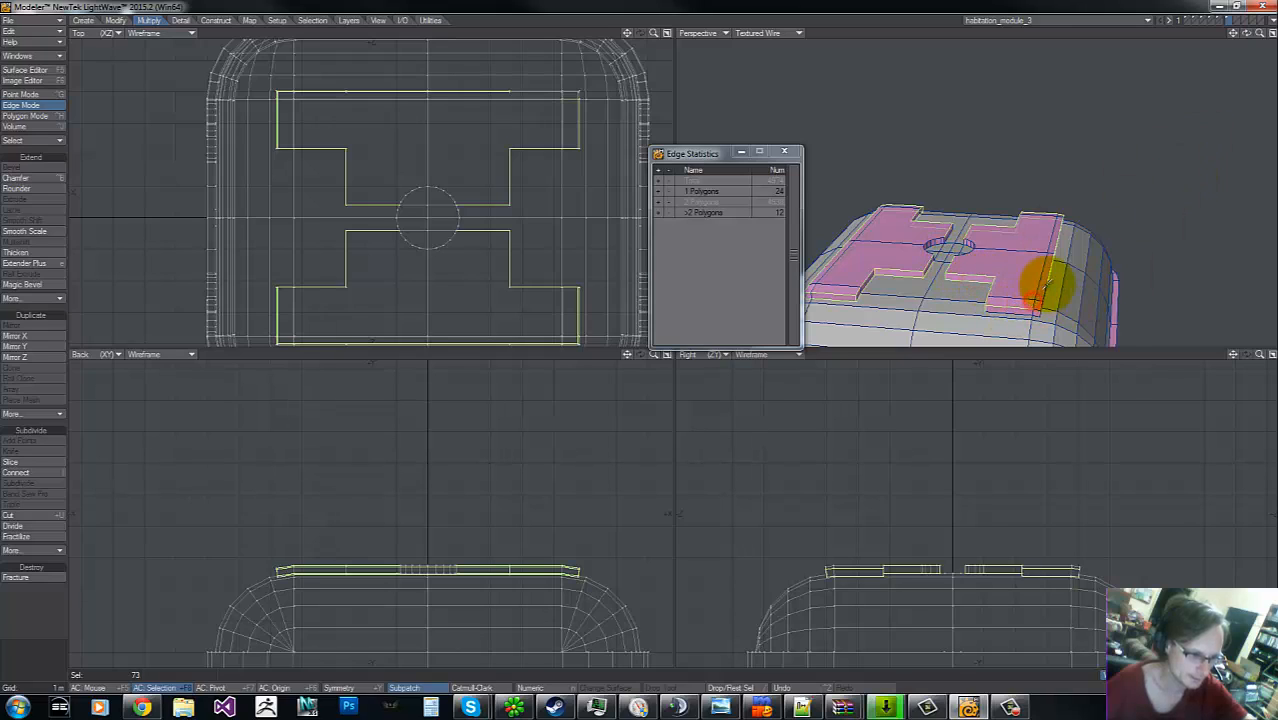
pyautogui.keyDown('shift'); pyautogui.click(1038, 313); pyautogui.keyUp('shift')
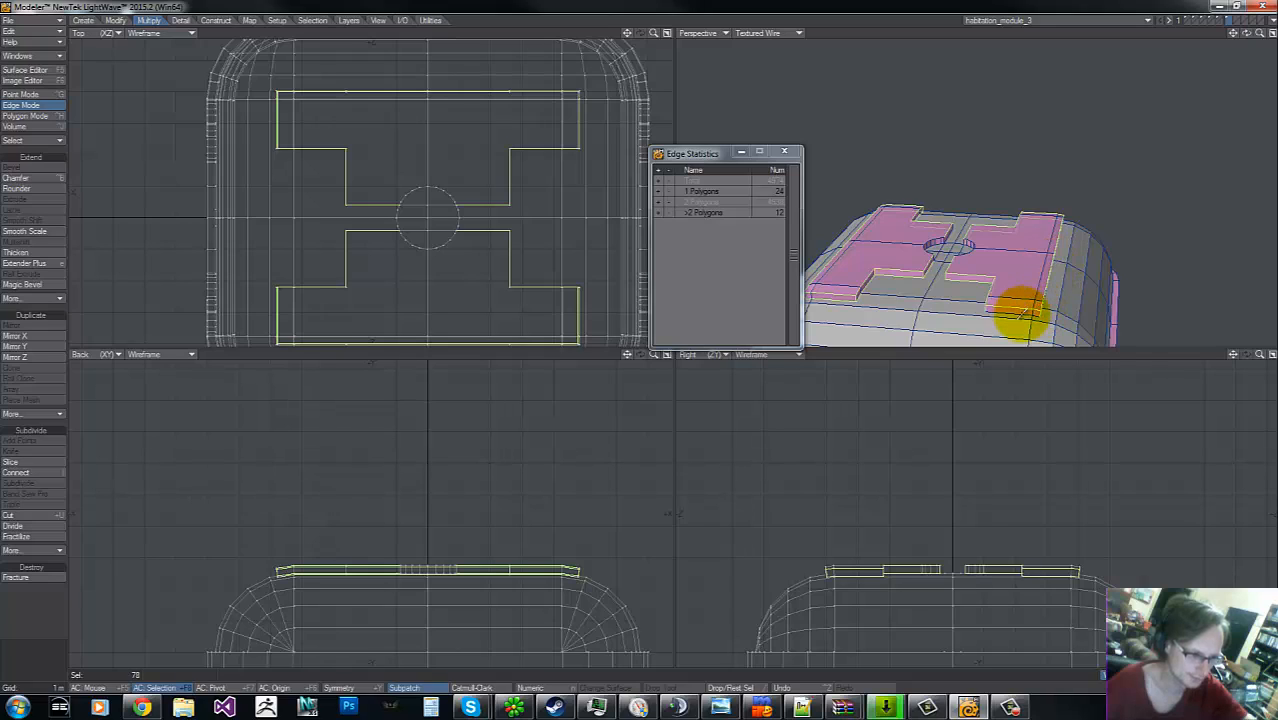
pyautogui.keyDown('shift'); pyautogui.click(1023, 313); pyautogui.keyUp('shift')
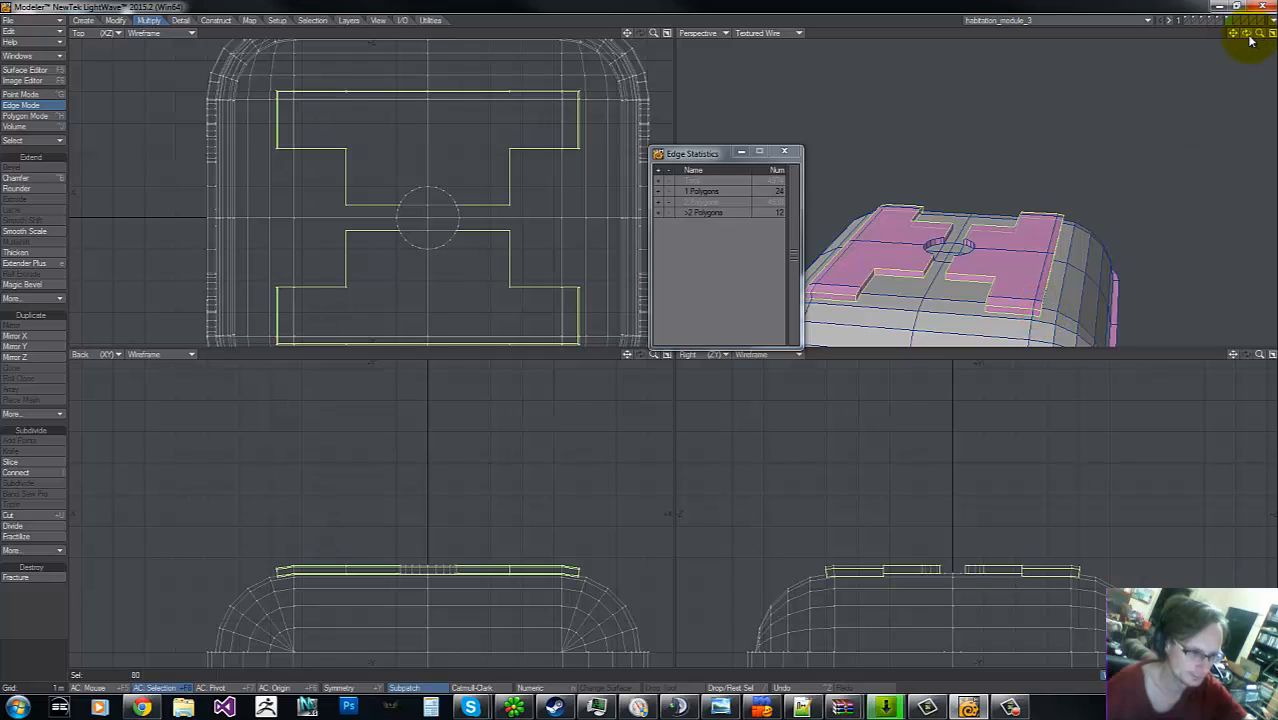
# - Add the missing corner edges on the second panel's outer side and its inner edges next to the hole to the selection
pyautogui.moveTo(1248, 37)
pyautogui.mouseDown()
pyautogui.moveTo(645, 343)
pyautogui.moveTo(1244, 40)
pyautogui.mouseUp()
pyautogui.click(951, 287)
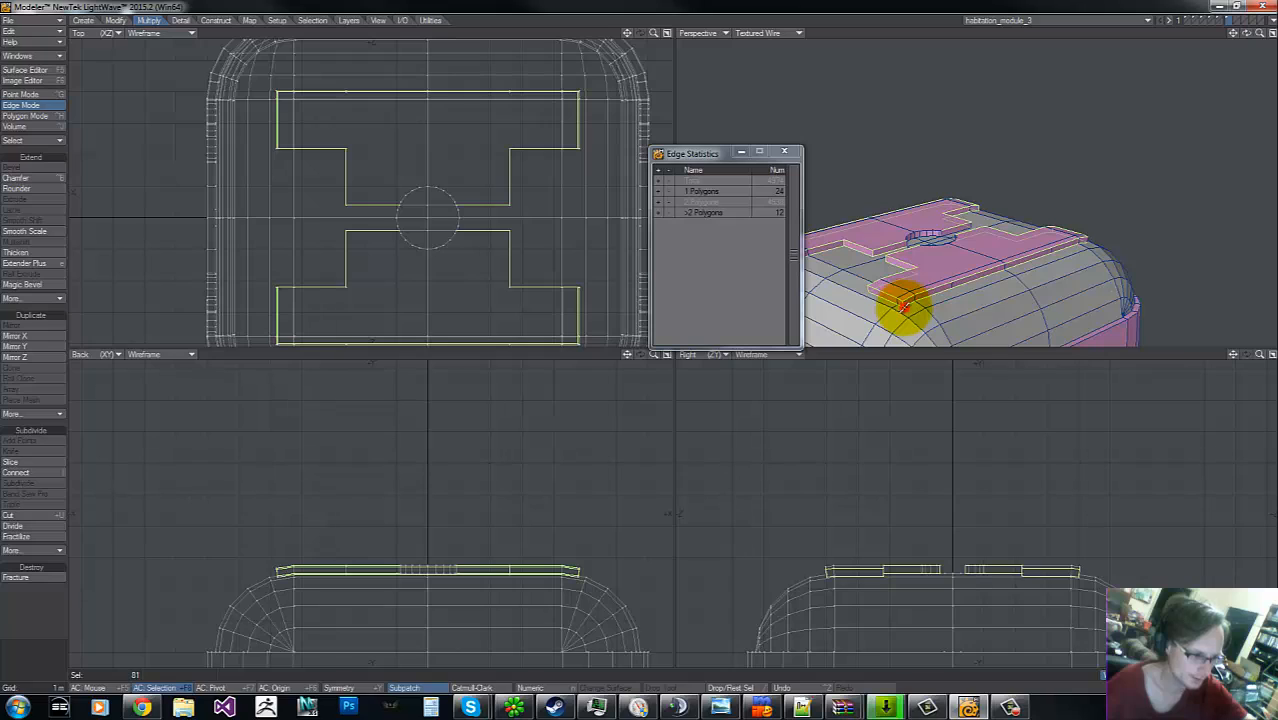
pyautogui.click(1085, 232)
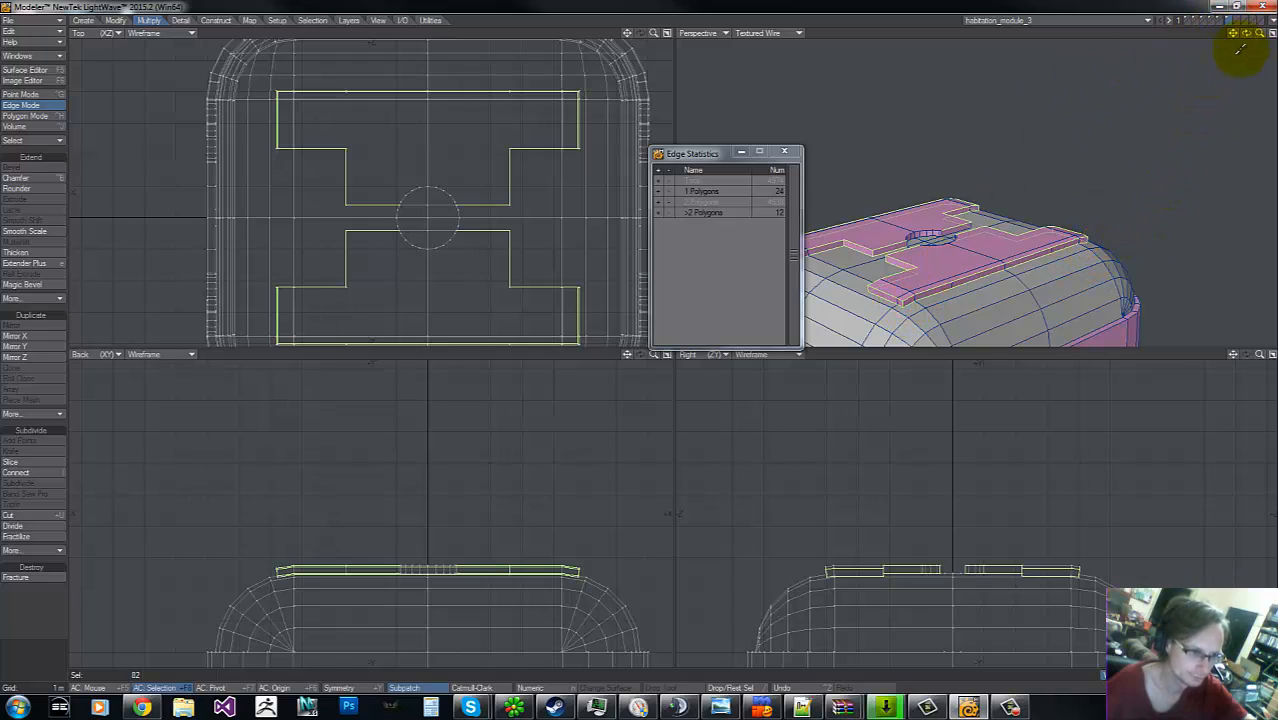
pyautogui.moveTo(1247, 33); pyautogui.dragTo(646, 338)
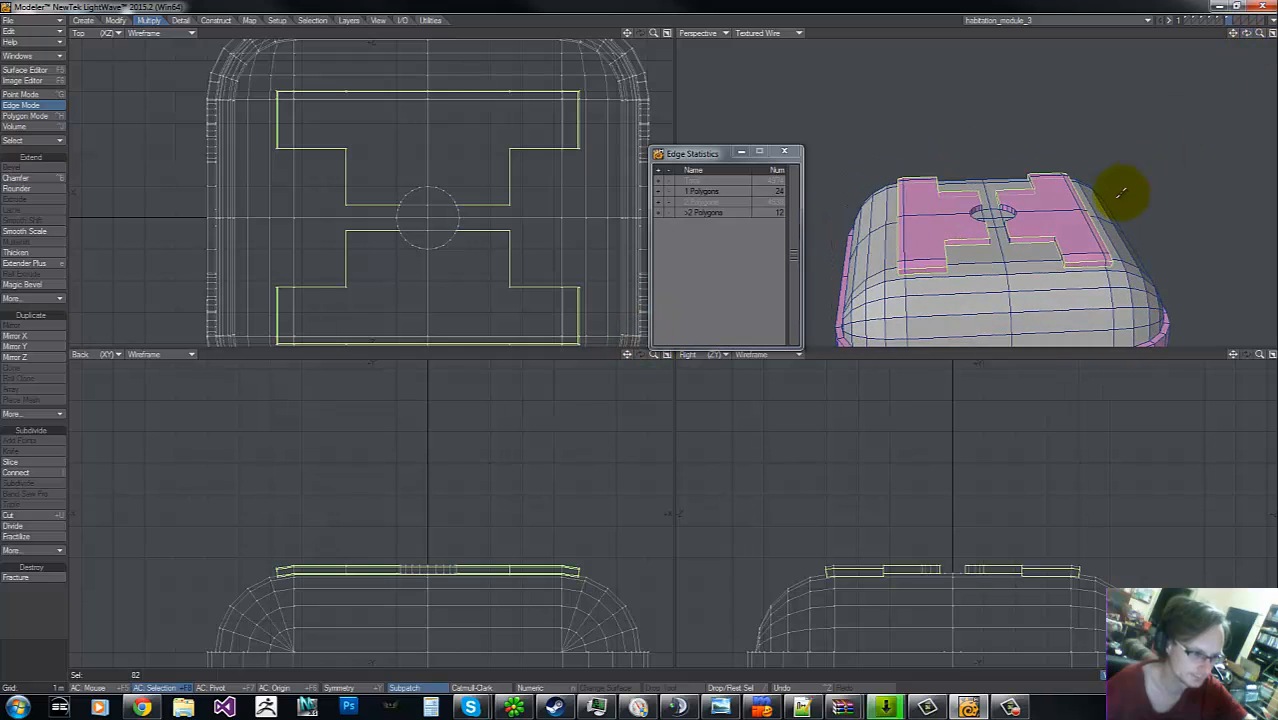
pyautogui.click(1055, 230)
pyautogui.click(1012, 234)
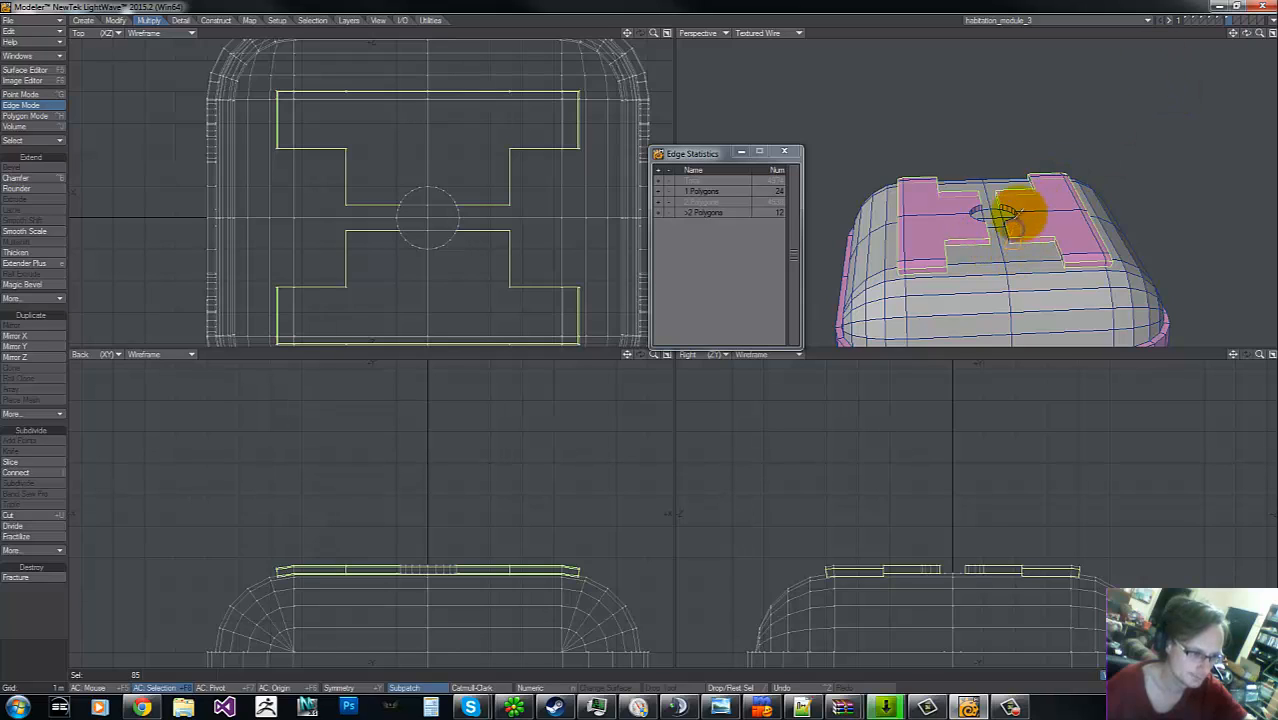
# - Add the upper and lower arc edges of one panel's hole cutout and the adjoining gap edges to the selection
pyautogui.moveTo(1259, 33); pyautogui.dragTo(684, 337)
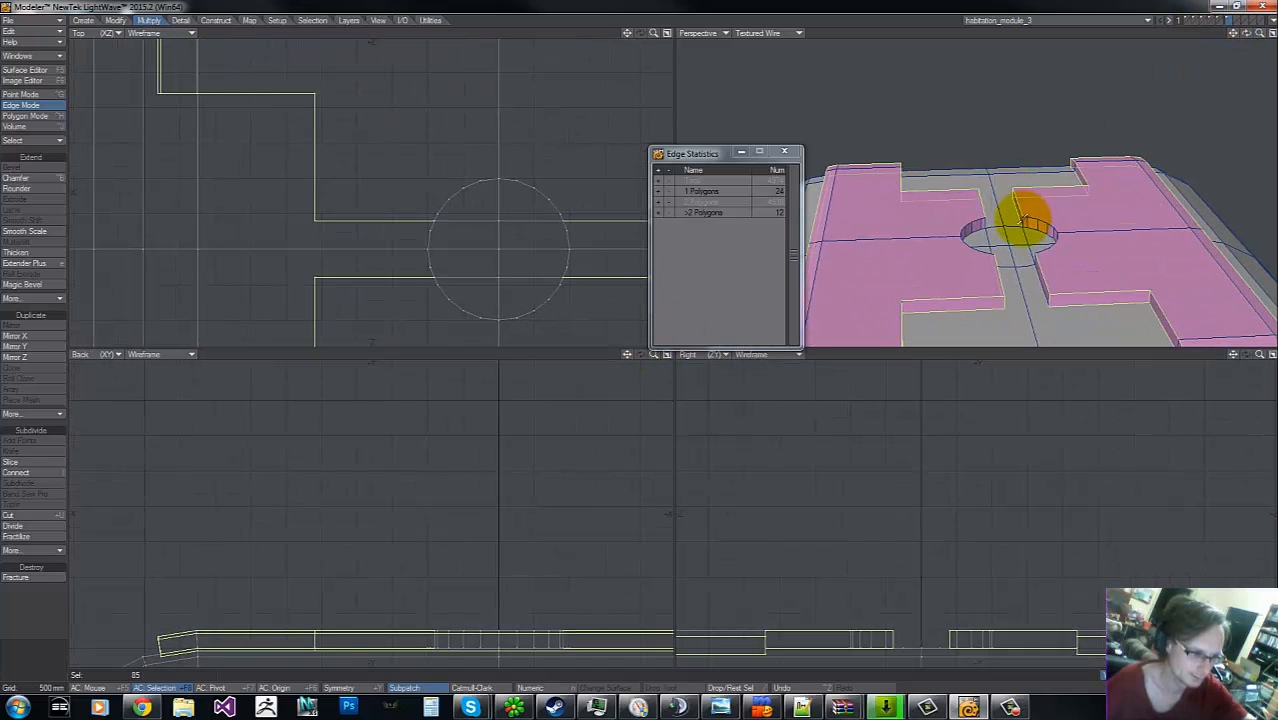
pyautogui.moveTo(1066, 230); pyautogui.dragTo(1022, 212)
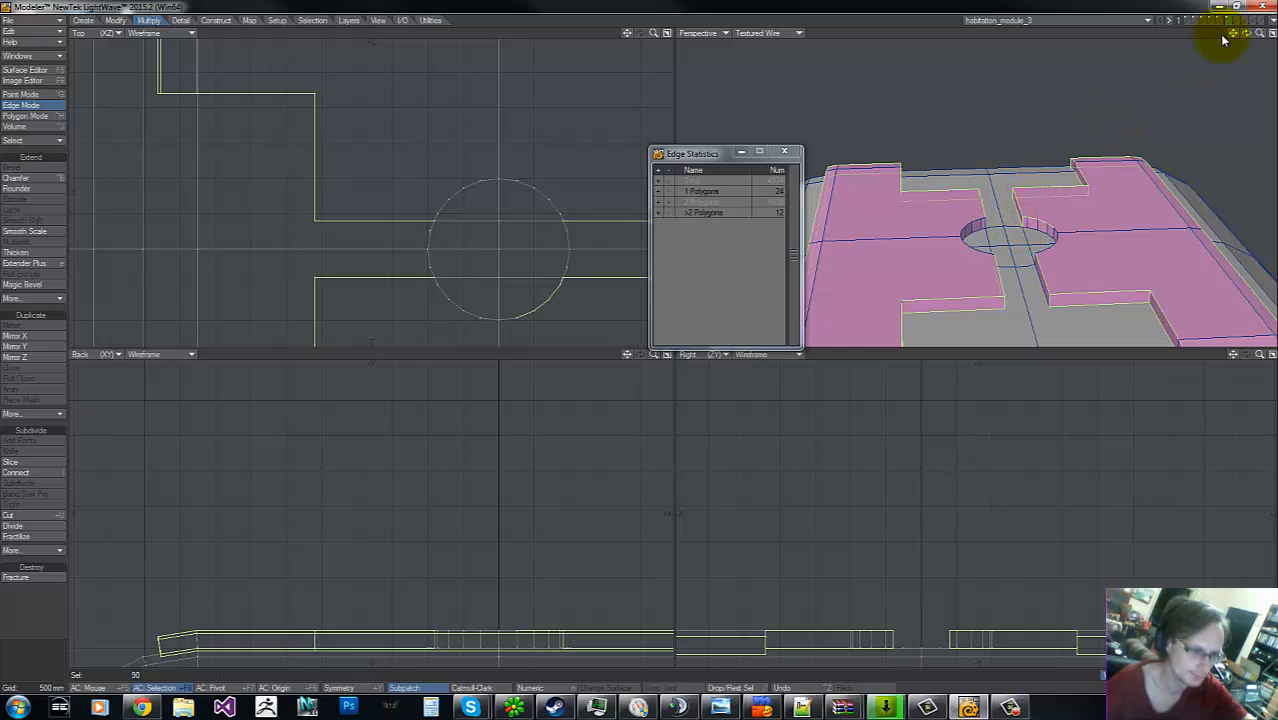
pyautogui.moveTo(1247, 34)
pyautogui.mouseDown()
pyautogui.moveTo(640, 341)
pyautogui.moveTo(1251, 38)
pyautogui.mouseUp()
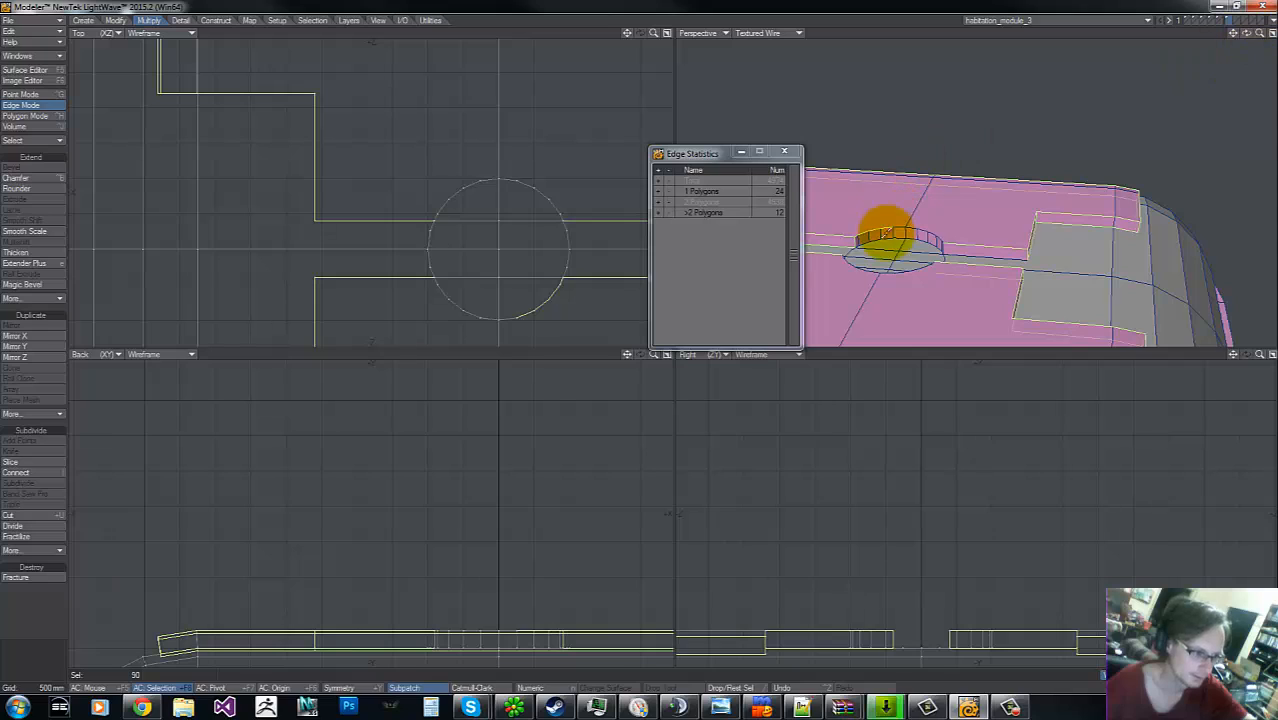
pyautogui.keyDown('shift'); pyautogui.moveTo(908, 232); pyautogui.dragTo(941, 247); pyautogui.keyUp('shift')
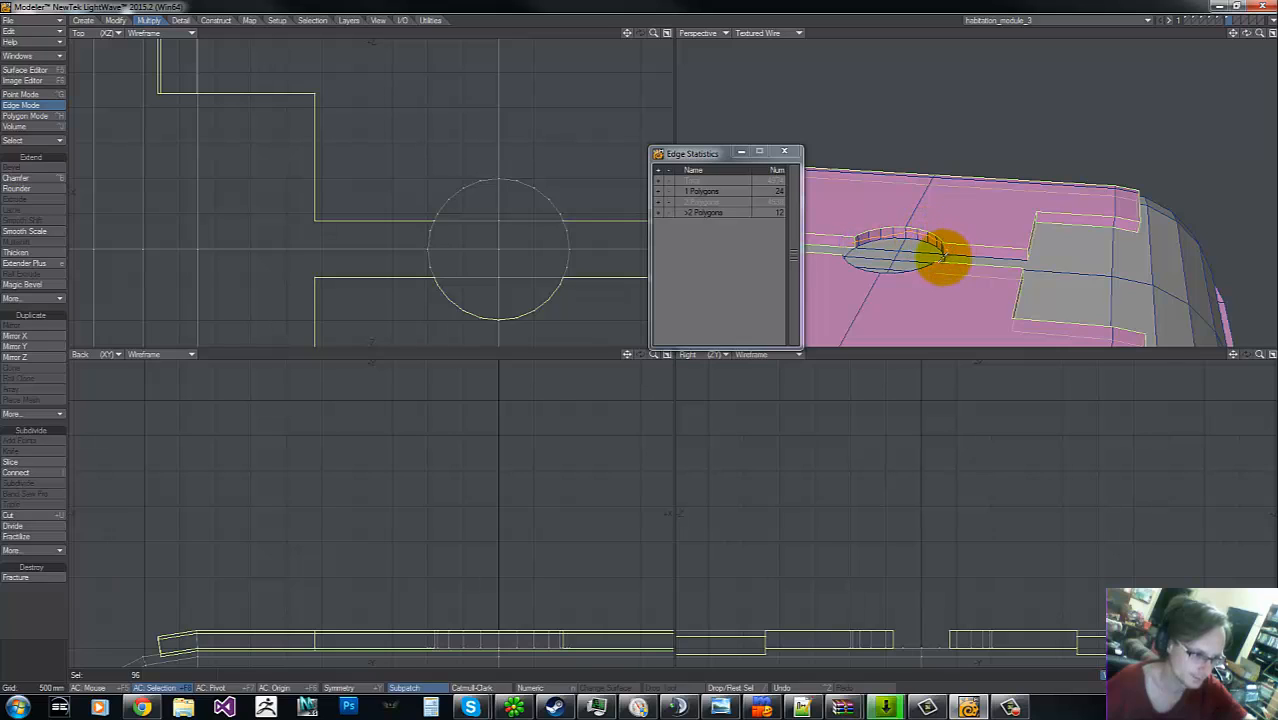
pyautogui.moveTo(943, 257)
pyautogui.keyDown('shift'); pyautogui.mouseDown()
pyautogui.moveTo(920, 243)
pyautogui.moveTo(847, 243)
pyautogui.mouseUp(); pyautogui.keyUp('shift')
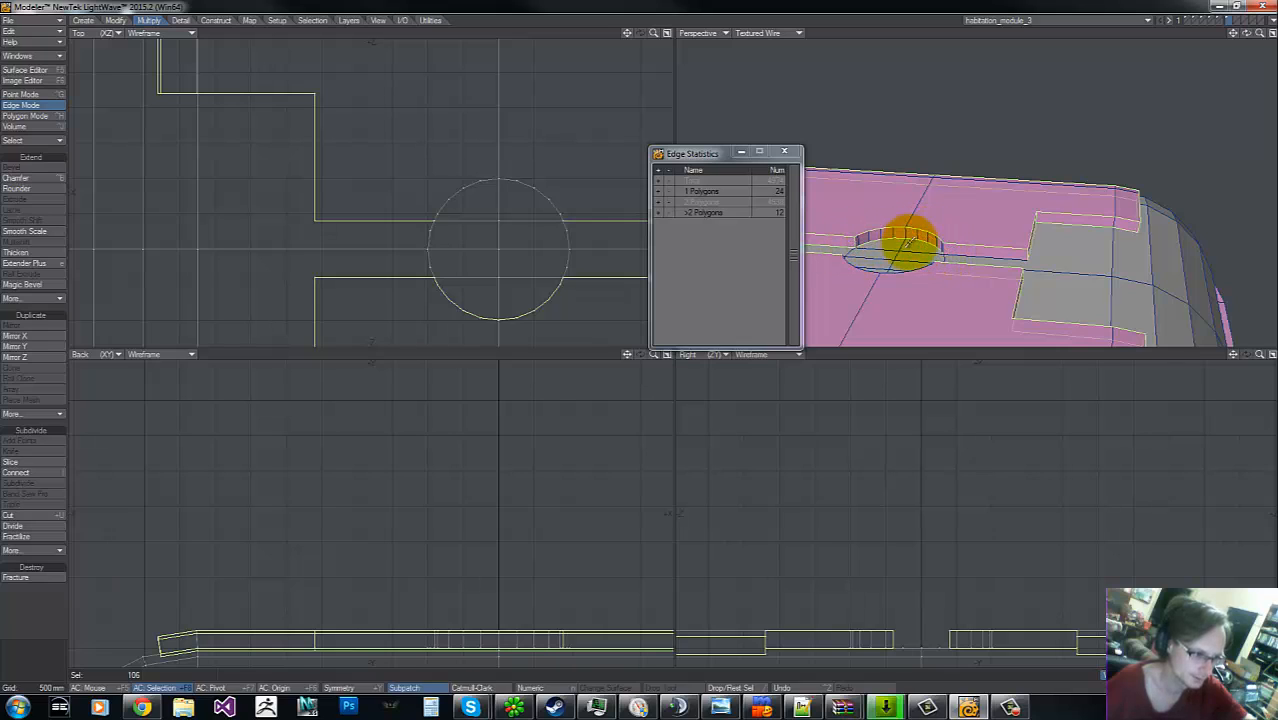
pyautogui.keyDown('shift'); pyautogui.click(943, 248); pyautogui.keyUp('shift')
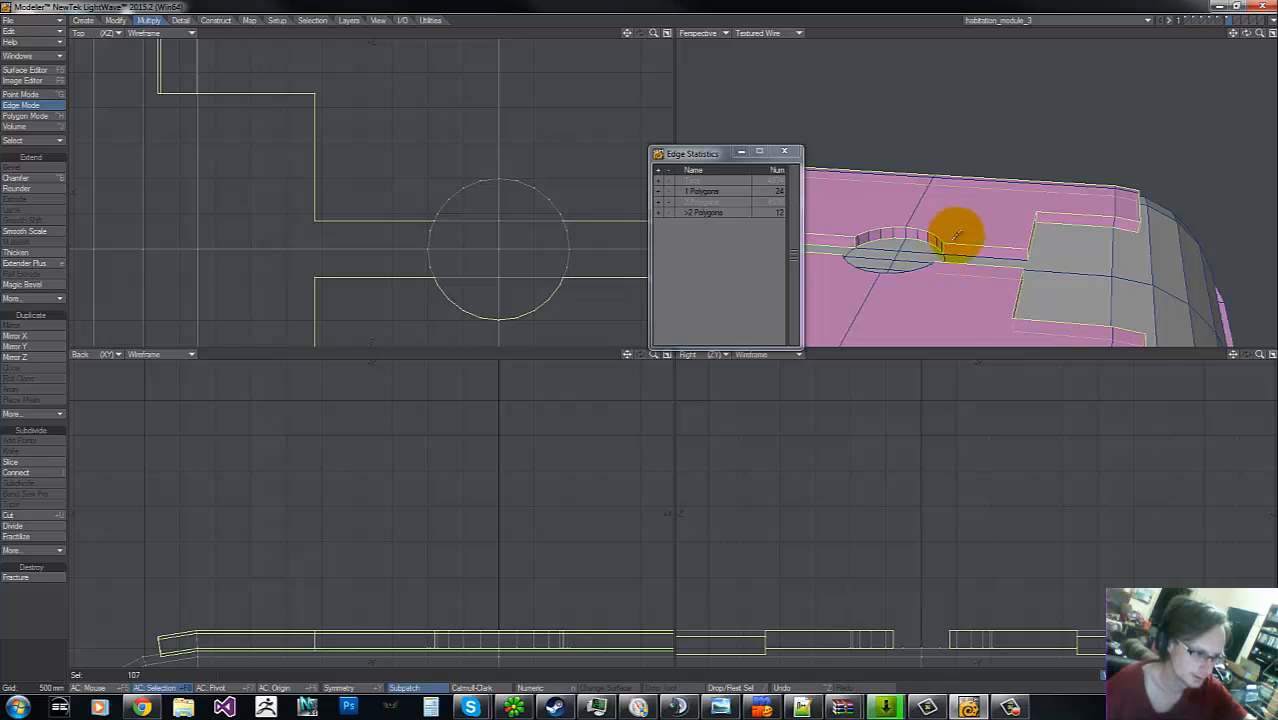
pyautogui.keyDown('shift'); pyautogui.click(1003, 258); pyautogui.keyUp('shift')
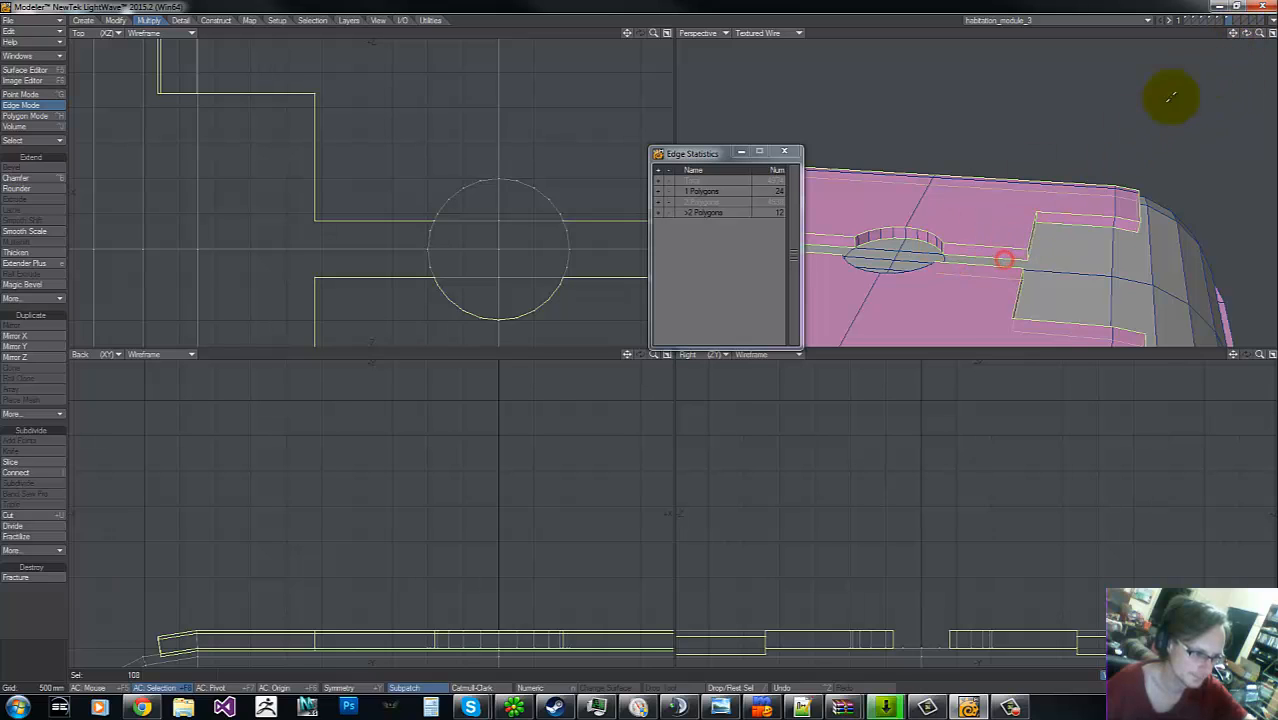
# - Add the other panel's hole cutout arc edges and the adjoining straight gap edge to the selection
pyautogui.moveTo(1245, 37); pyautogui.dragTo(1186, 50)
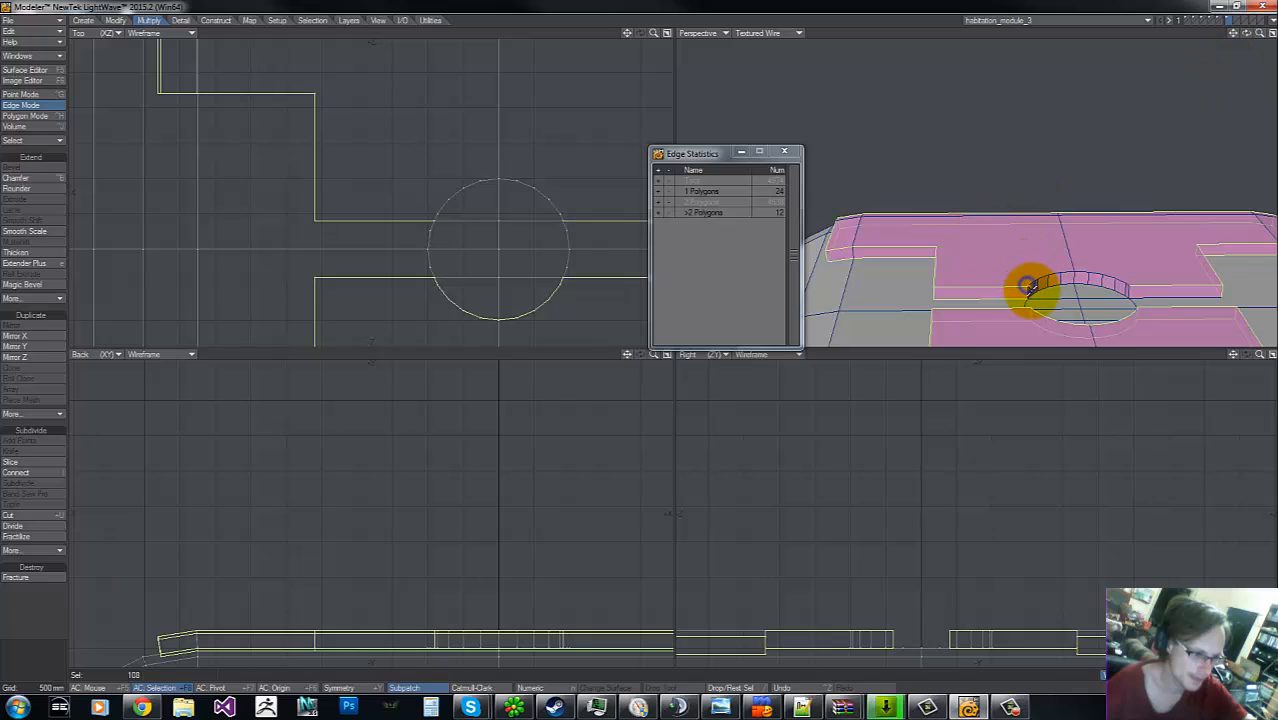
pyautogui.keyDown('shift'); pyautogui.moveTo(1014, 265); pyautogui.dragTo(1029, 301); pyautogui.keyUp('shift')
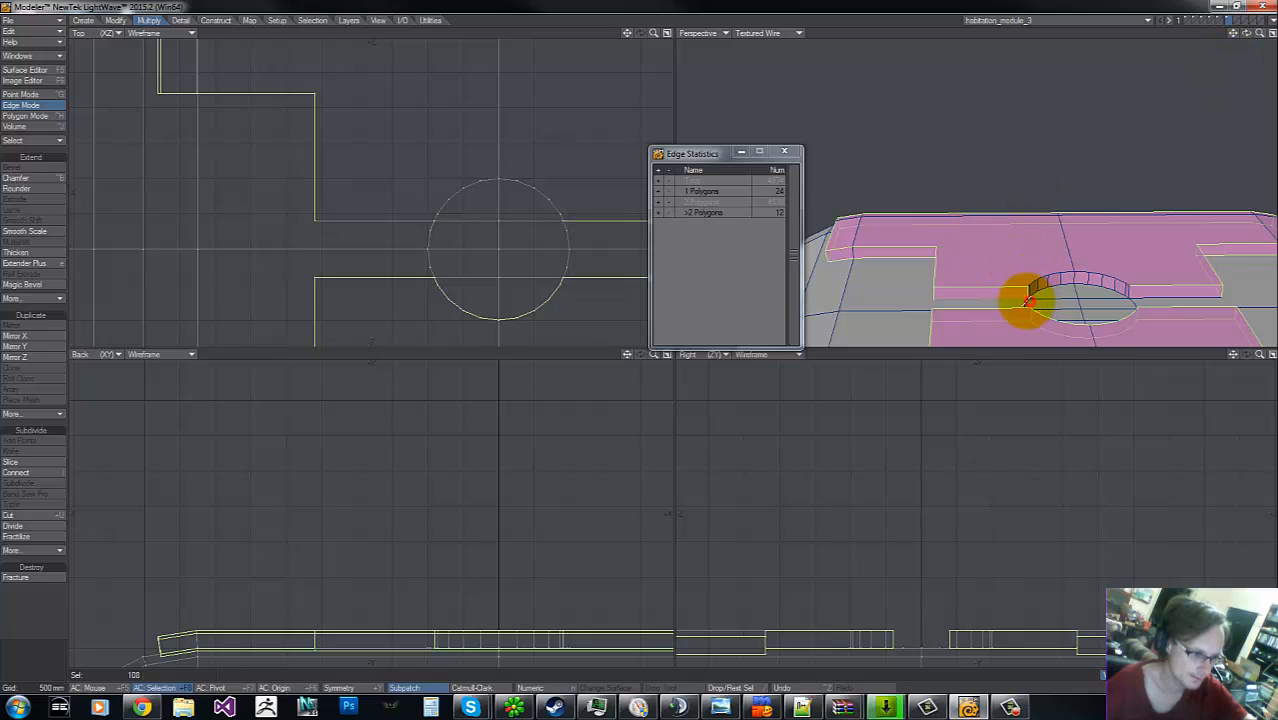
pyautogui.keyDown('shift'); pyautogui.click(987, 298); pyautogui.keyUp('shift')
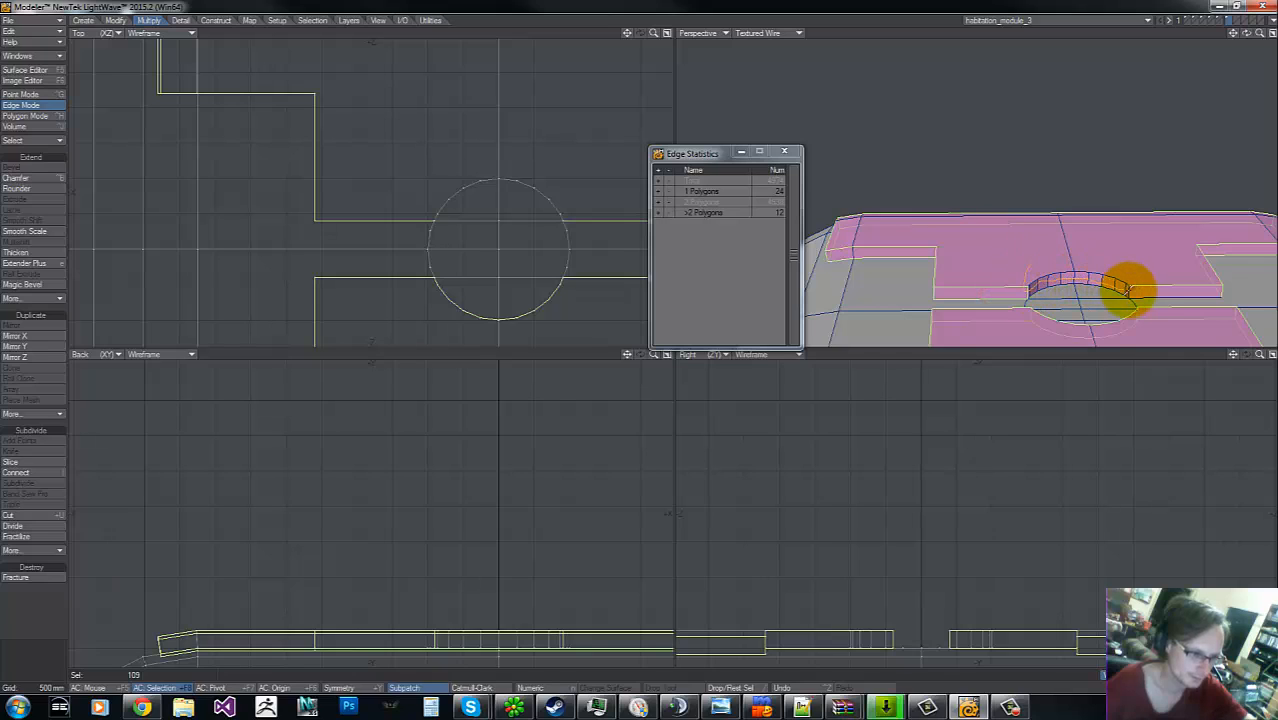
pyautogui.moveTo(1127, 289)
pyautogui.mouseDown()
pyautogui.moveTo(1101, 262)
pyautogui.moveTo(1027, 291)
pyautogui.mouseUp()
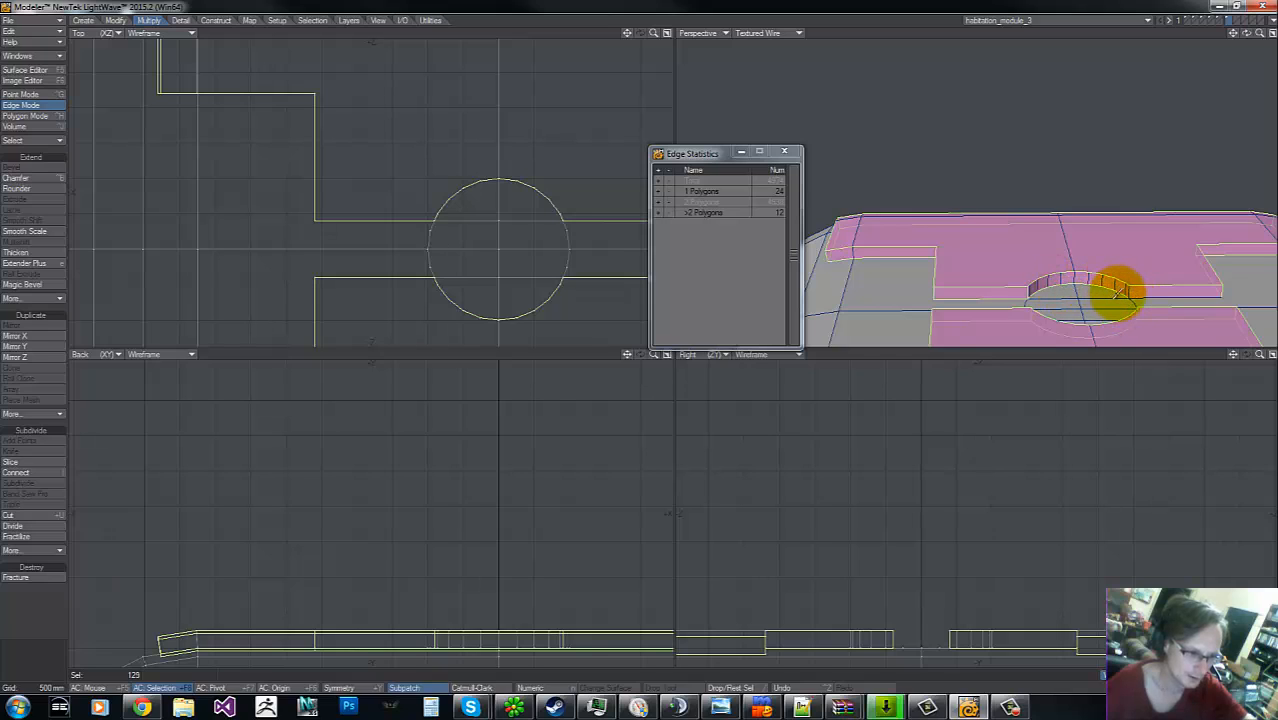
pyautogui.moveTo(1142, 293)
pyautogui.mouseDown(button='right')
pyautogui.moveTo(1221, 293)
pyautogui.moveTo(1115, 303)
pyautogui.moveTo(1158, 257)
pyautogui.moveTo(1142, 300)
pyautogui.moveTo(1140, 289)
pyautogui.mouseUp(button='right')
# - Check both roof panels for missed edges and add the remaining notch edge of the first panel to the selection
pyautogui.moveTo(1259, 34); pyautogui.dragTo(642, 341)
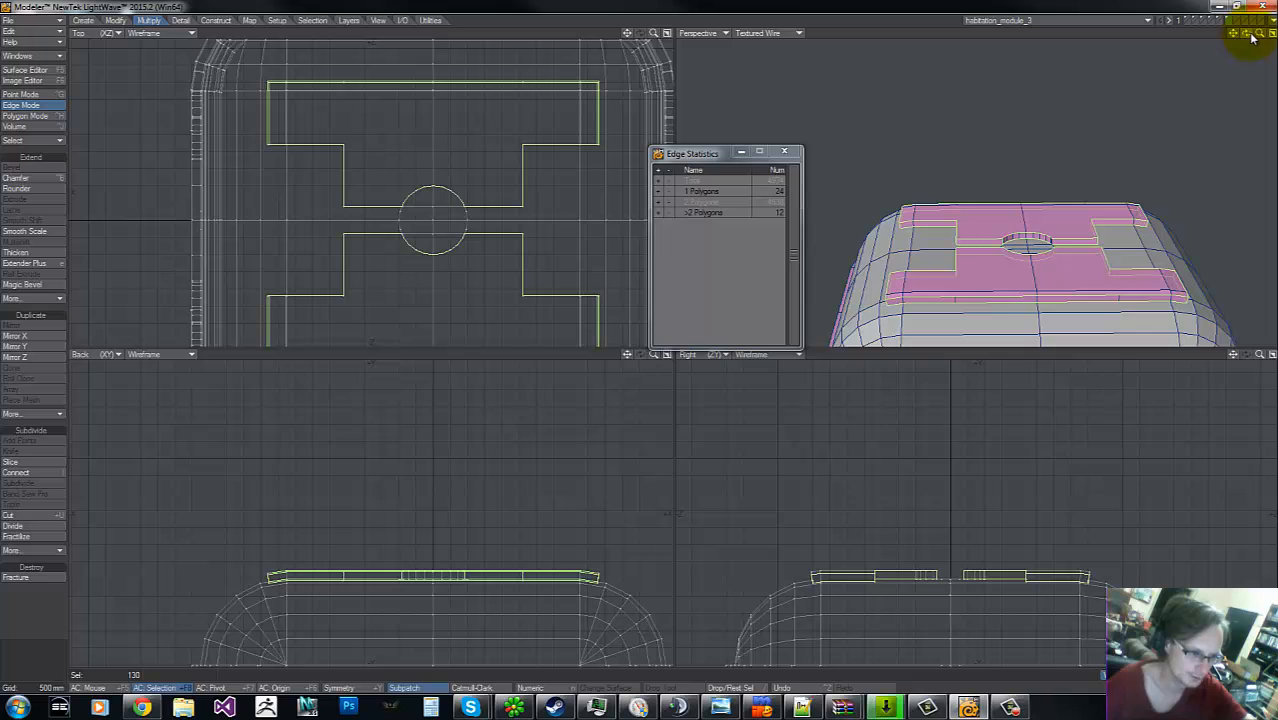
pyautogui.moveTo(1247, 35); pyautogui.dragTo(639, 337)
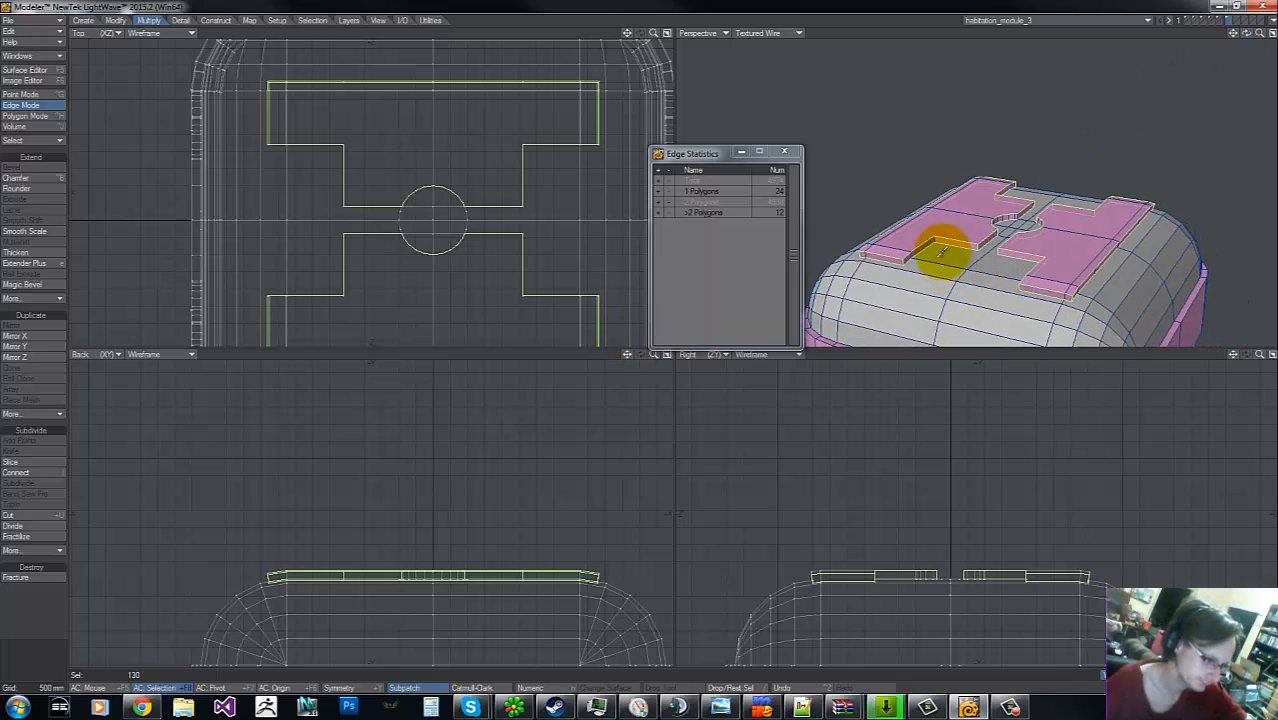
pyautogui.click(931, 233)
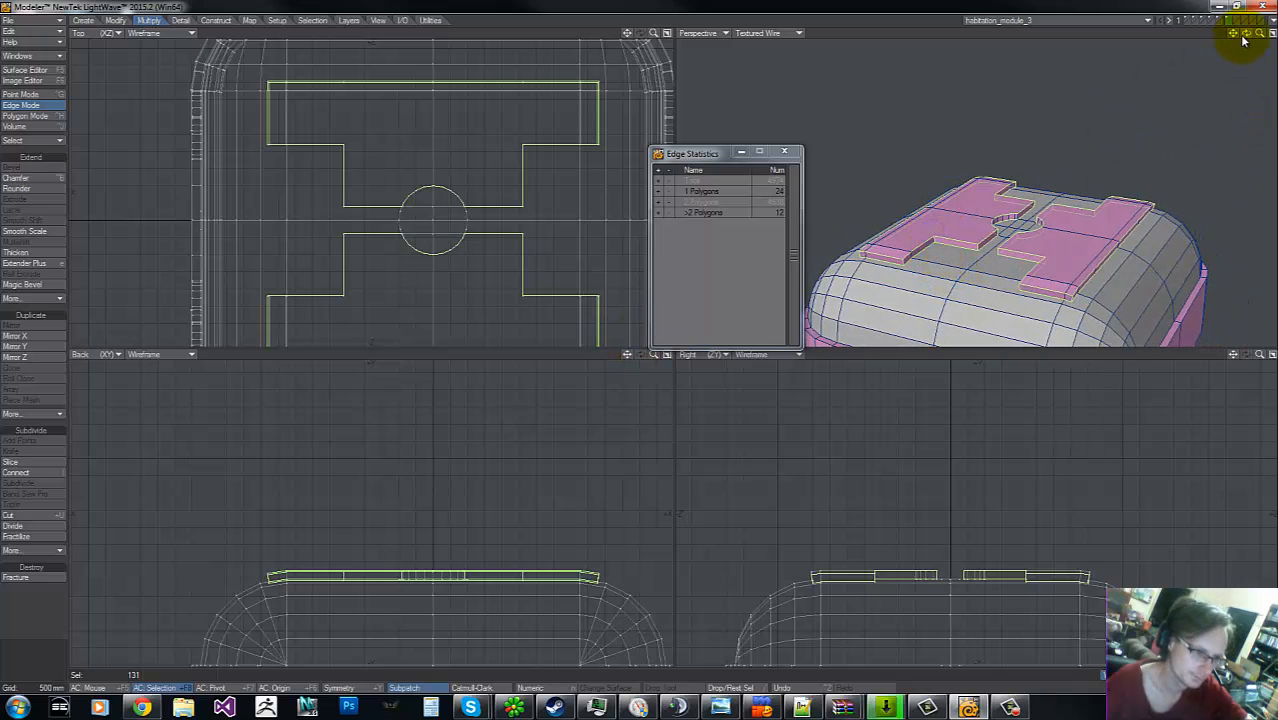
# - Chamfer all the selected roof panel edges by a small amount
pyautogui.moveTo(1249, 33); pyautogui.dragTo(642, 337)
pyautogui.hotkey('shift', 'b')
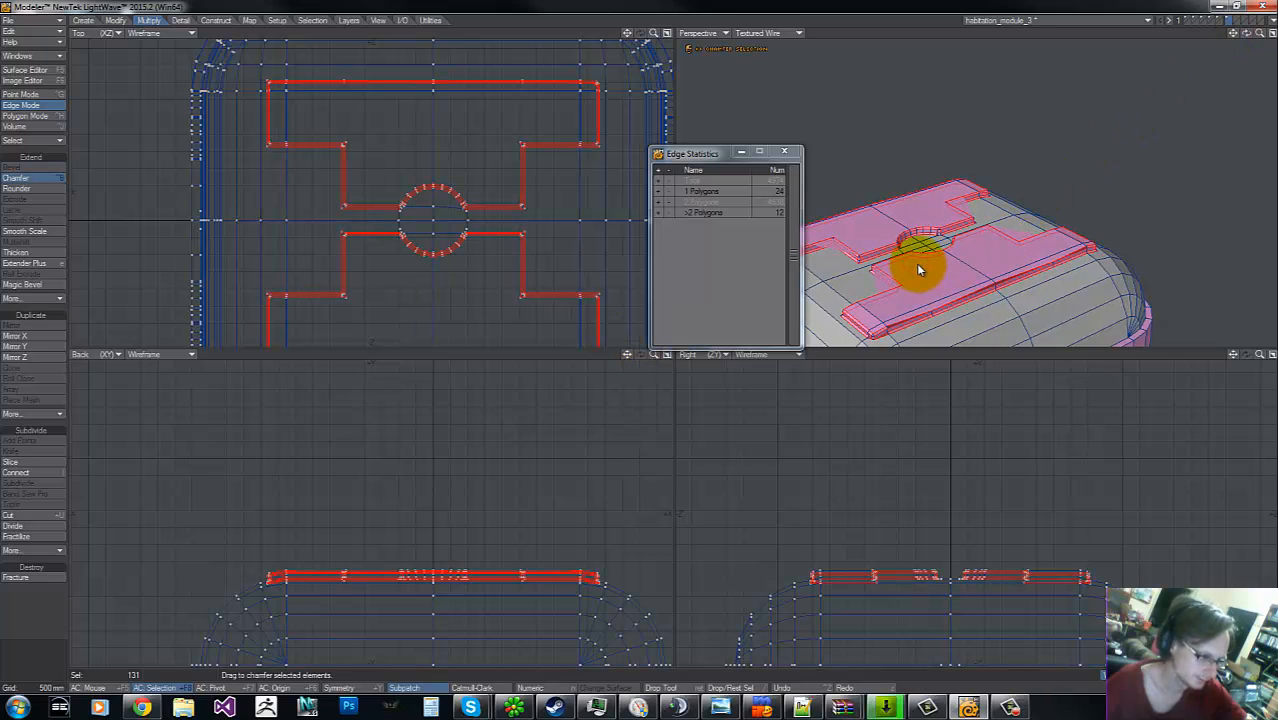
pyautogui.moveTo(916, 263); pyautogui.dragTo(921, 265)
pyautogui.press('space')
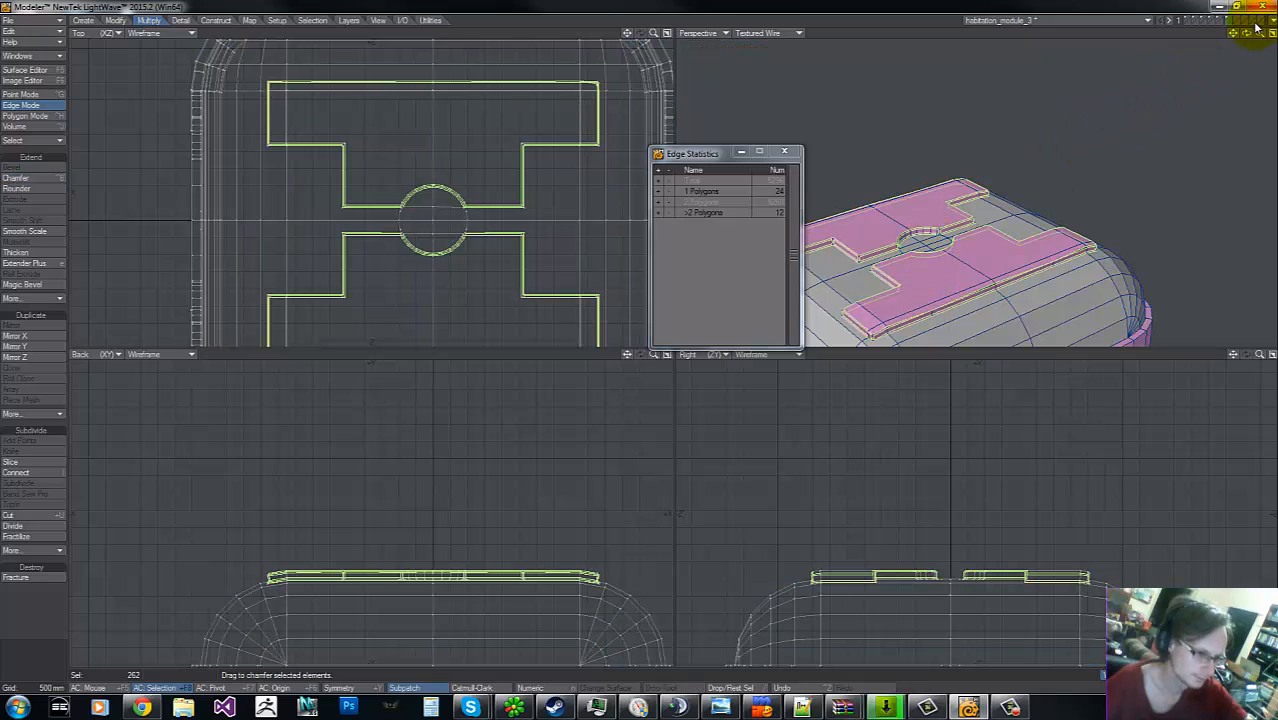
# - Inspect the chamfered outer side of the roof panel up close and undo the chamfer
pyautogui.moveTo(1246, 33); pyautogui.dragTo(642, 339)
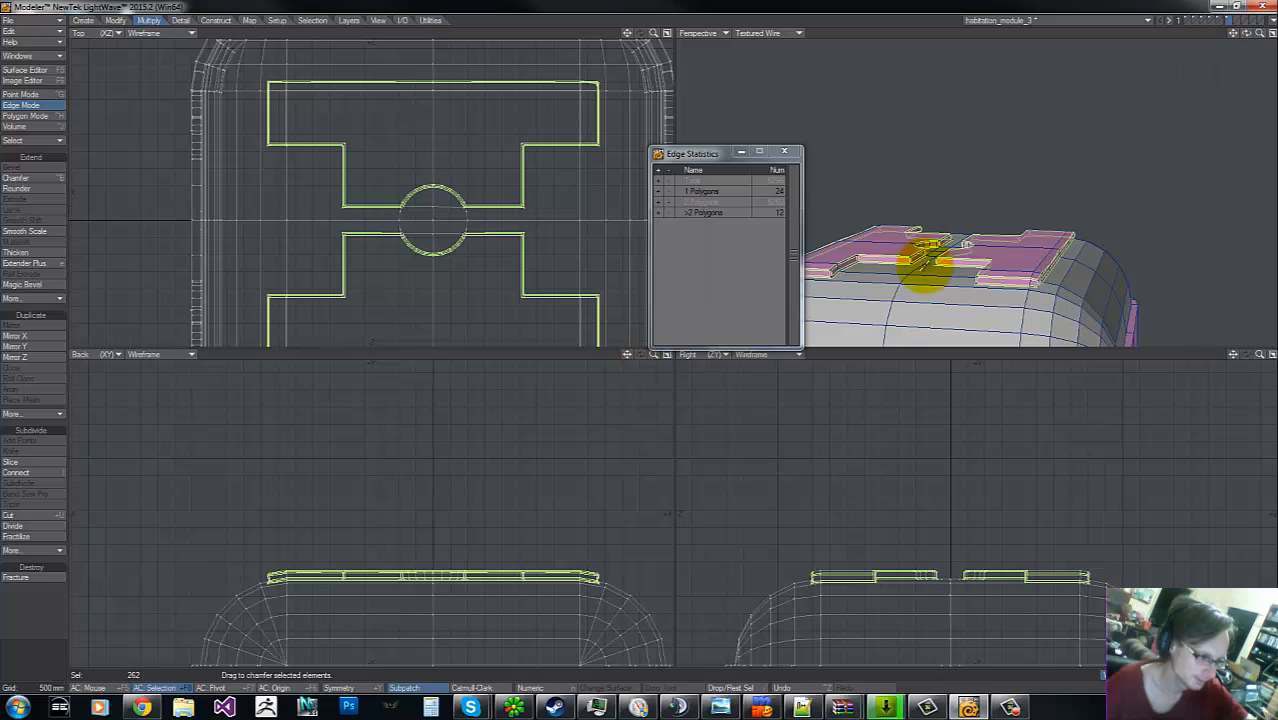
pyautogui.press('g')
pyautogui.press('g')
pyautogui.moveTo(1260, 34); pyautogui.dragTo(641, 345)
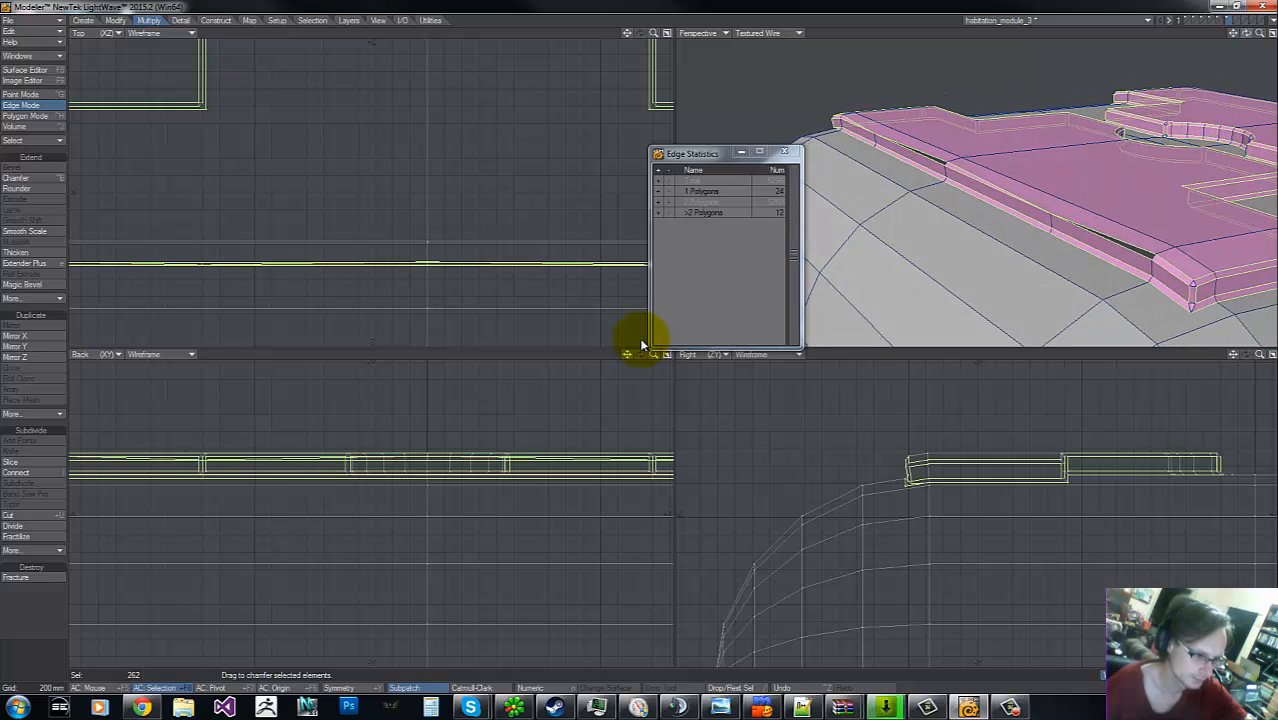
pyautogui.press('u')
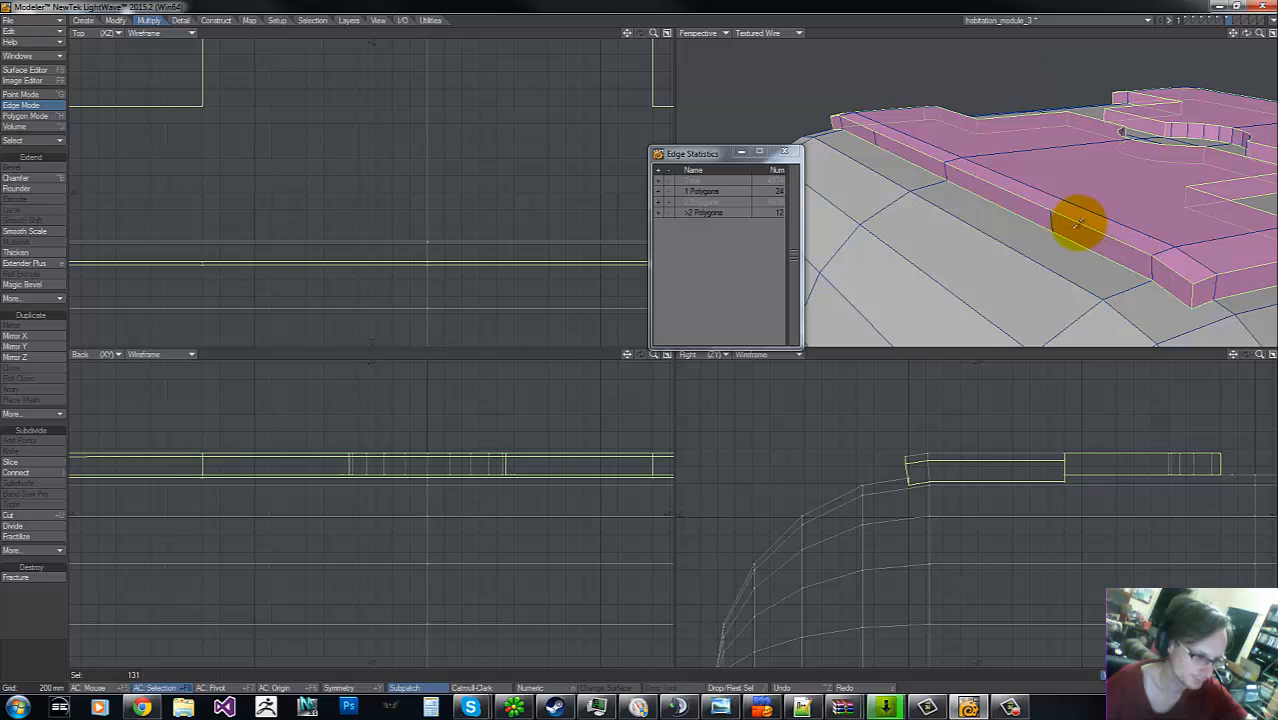
# - Examine the mid-edge points and selected edges along the roof panel's outer side up close
pyautogui.hotkey('ctrl', 'b')
pyautogui.moveTo(1051, 215)
pyautogui.mouseDown()
pyautogui.moveTo(1069, 216)
pyautogui.moveTo(1011, 226)
pyautogui.moveTo(1058, 228)
pyautogui.moveTo(1063, 214)
pyautogui.moveTo(1067, 227)
pyautogui.moveTo(1050, 211)
pyautogui.mouseUp()
pyautogui.hotkey('ctrl', 'g')
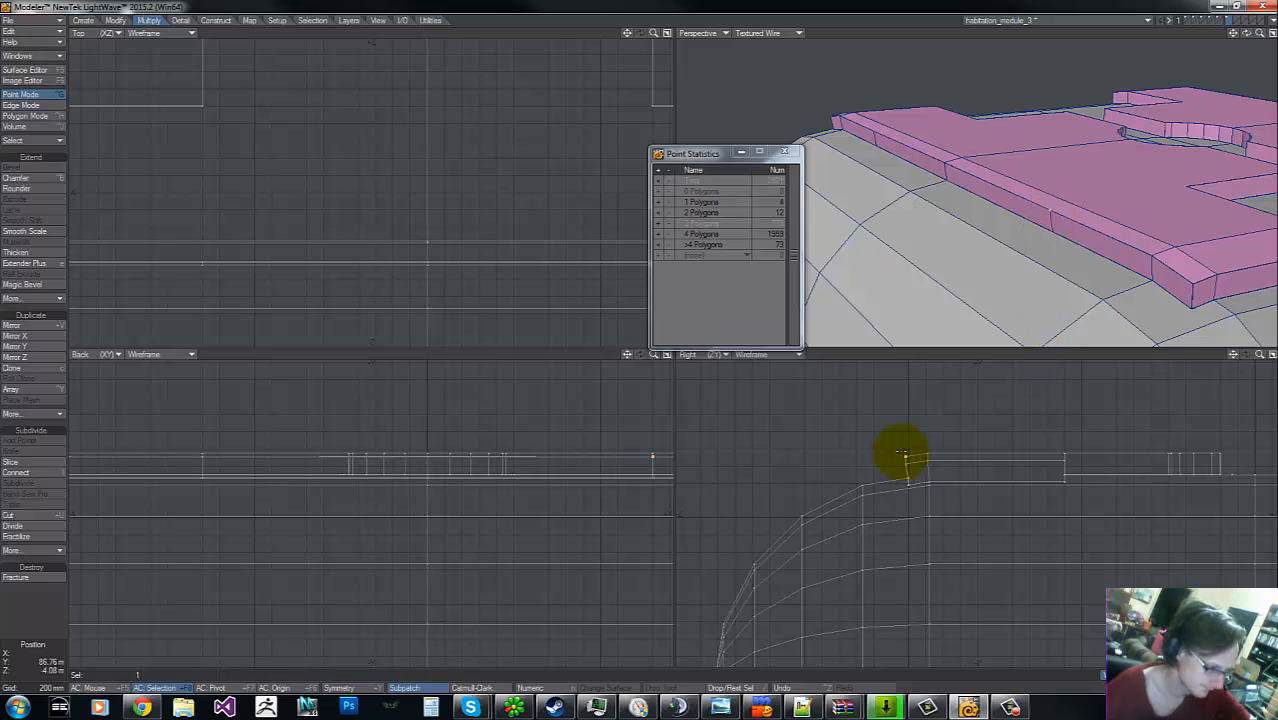
pyautogui.press('g')
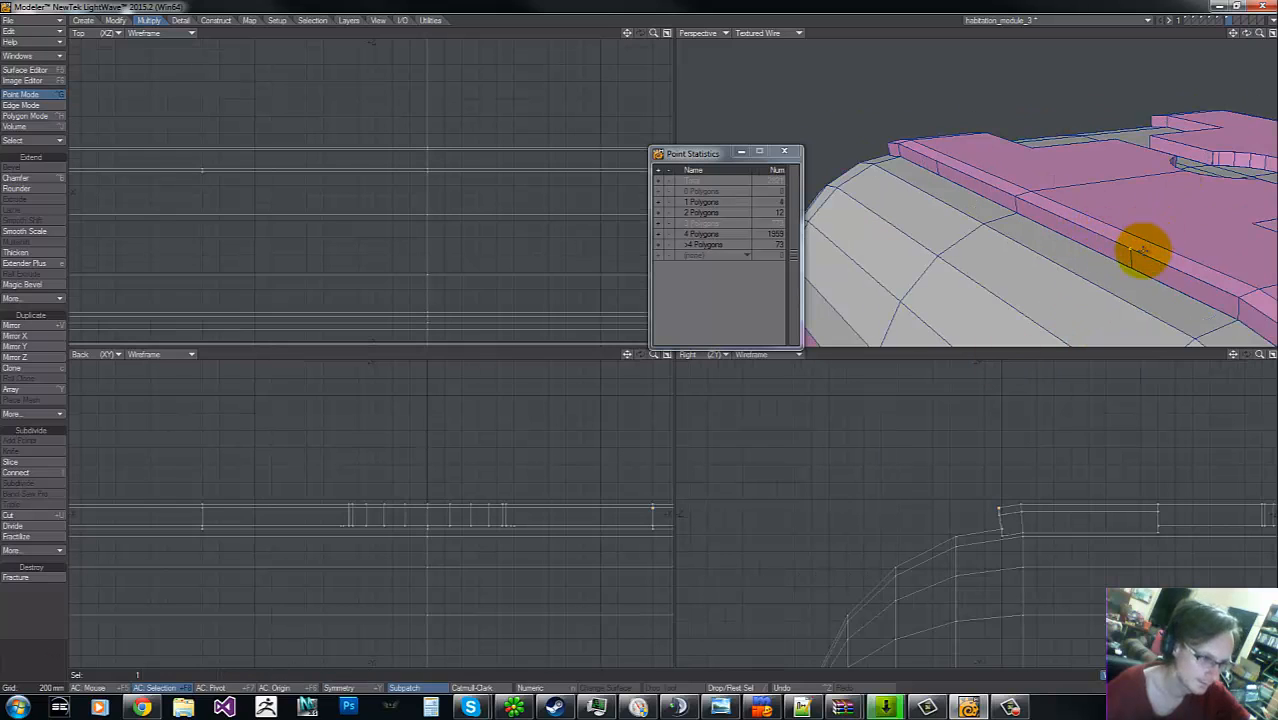
pyautogui.moveTo(1260, 34); pyautogui.dragTo(633, 337)
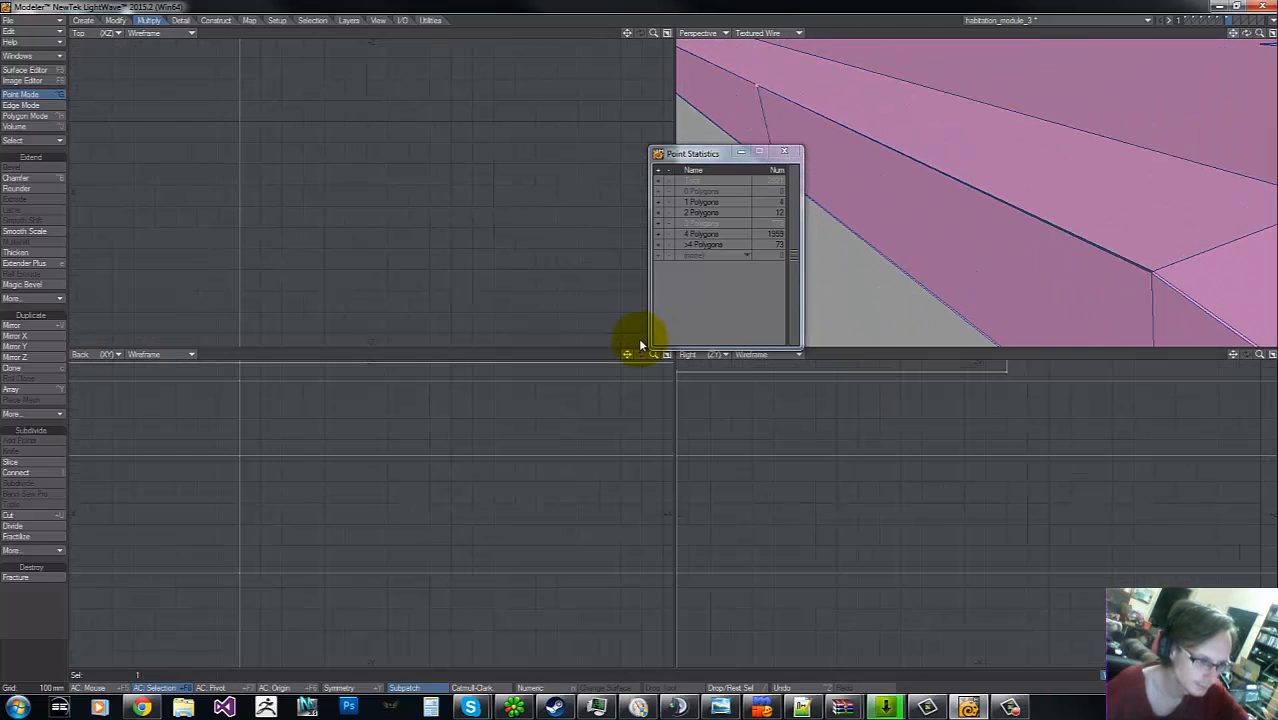
pyautogui.moveTo(1247, 34); pyautogui.dragTo(657, 340)
pyautogui.press('space')
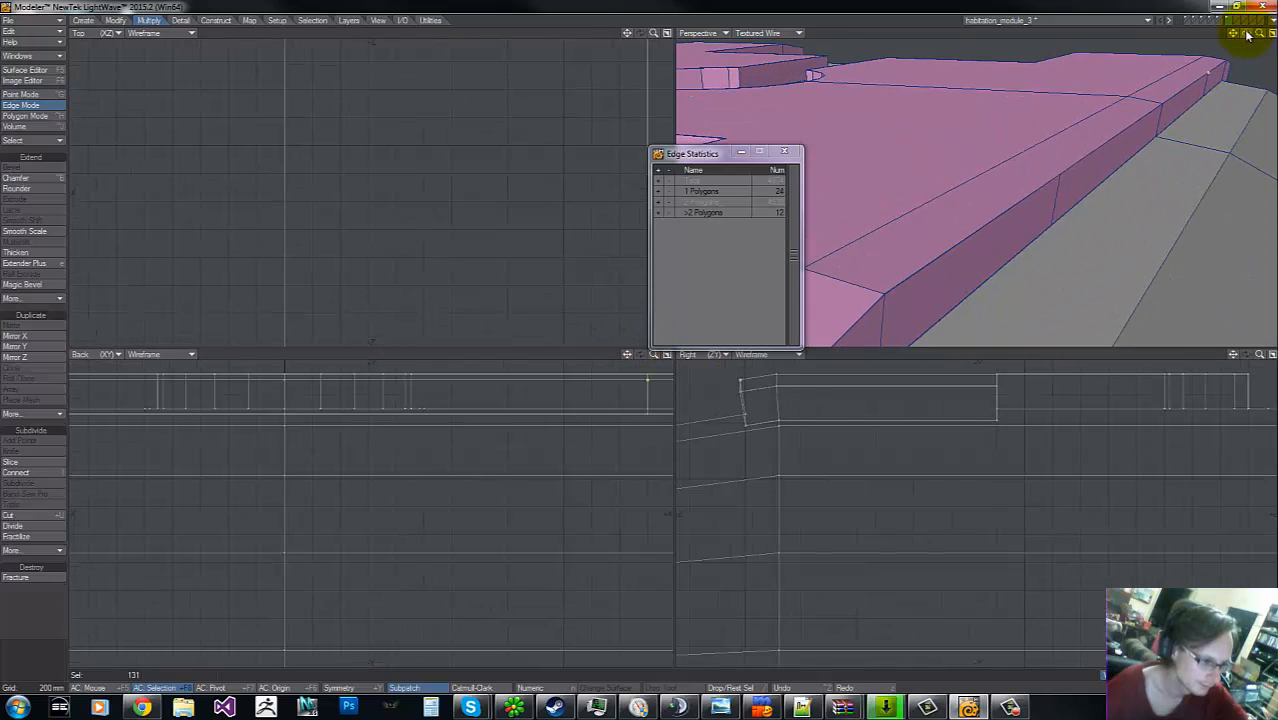
pyautogui.moveTo(1246, 34); pyautogui.dragTo(633, 342)
# - Try to chamfer the selected roof panel edges again
pyautogui.hotkey('shift', 'b')
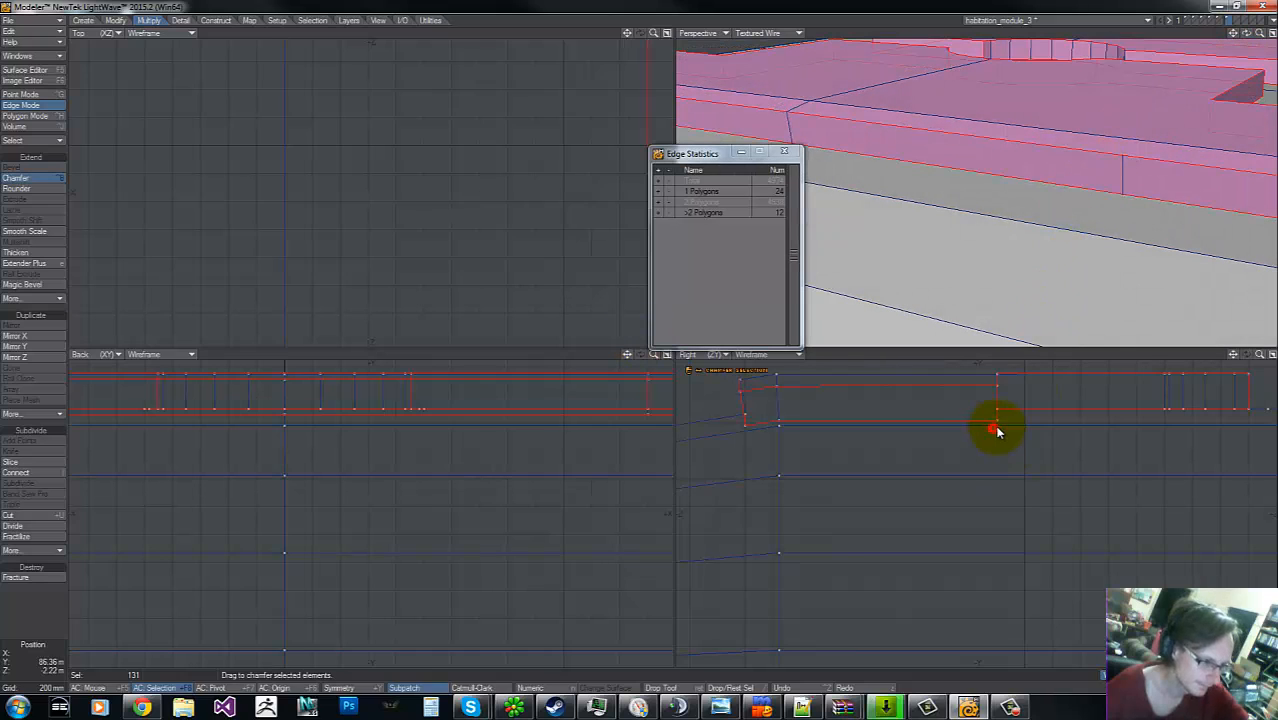
pyautogui.moveTo(995, 433); pyautogui.dragTo(1016, 431)
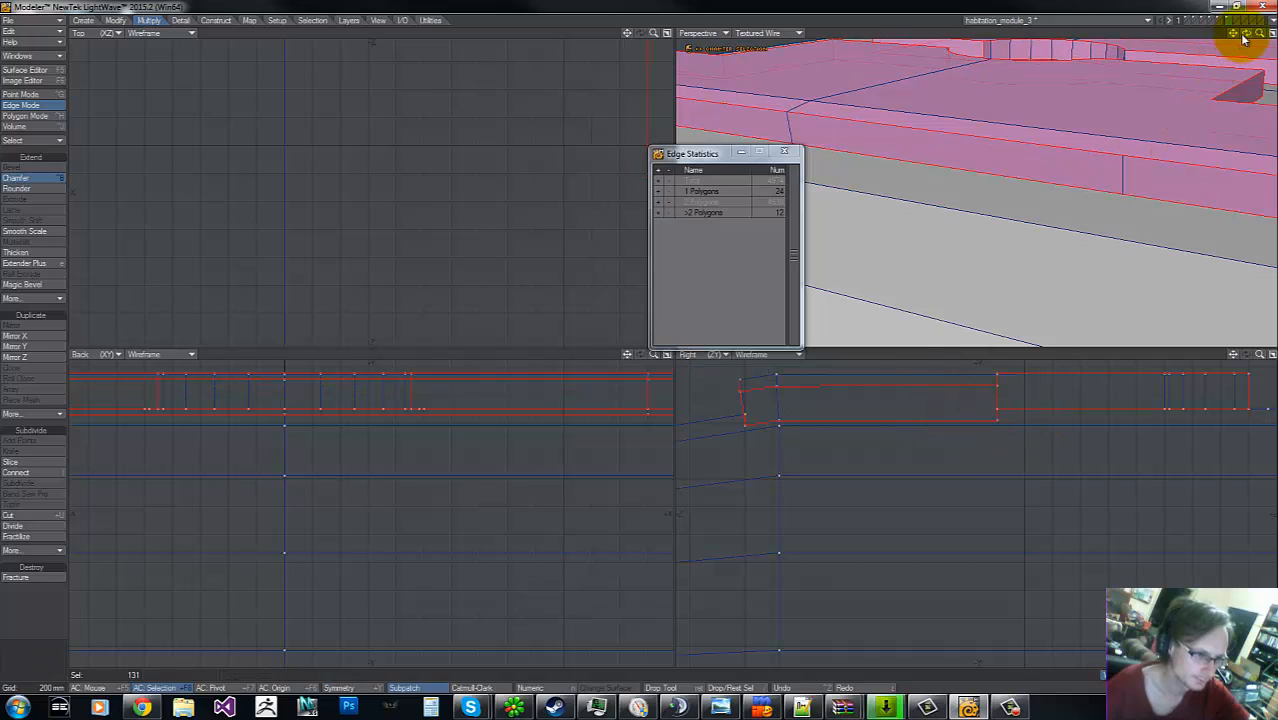
pyautogui.moveTo(1245, 34); pyautogui.dragTo(646, 341)
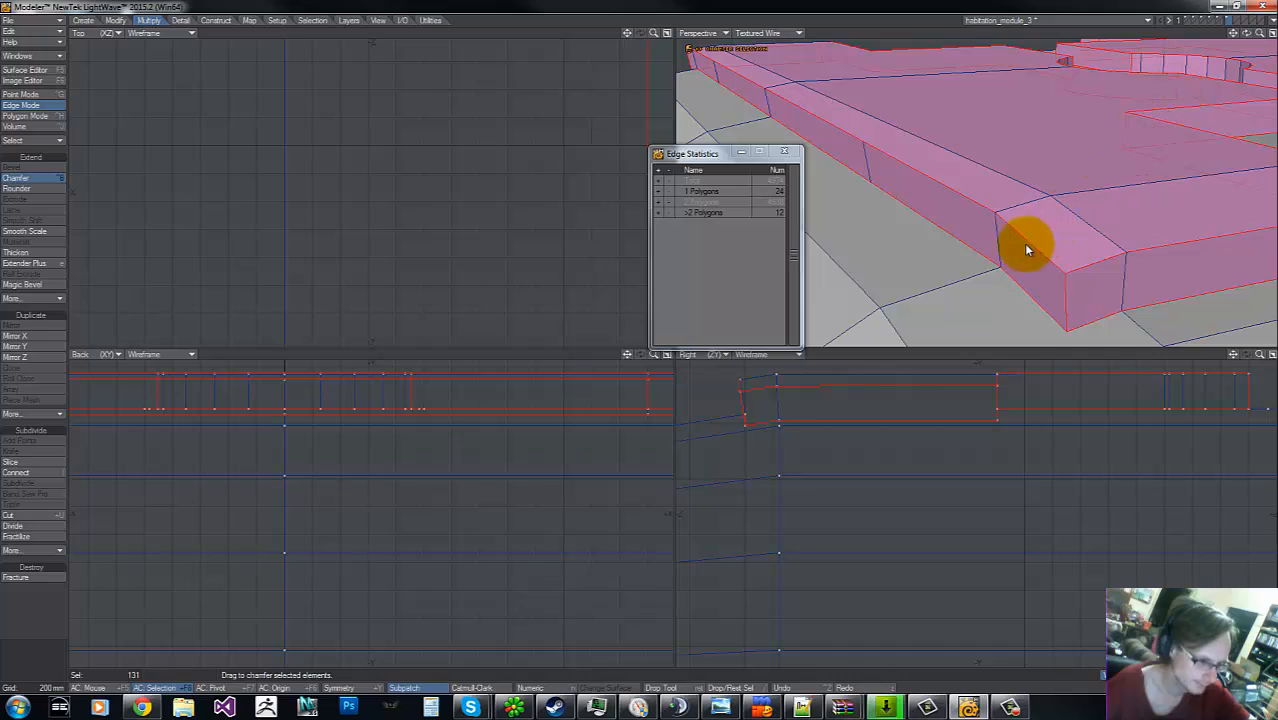
pyautogui.press('space')
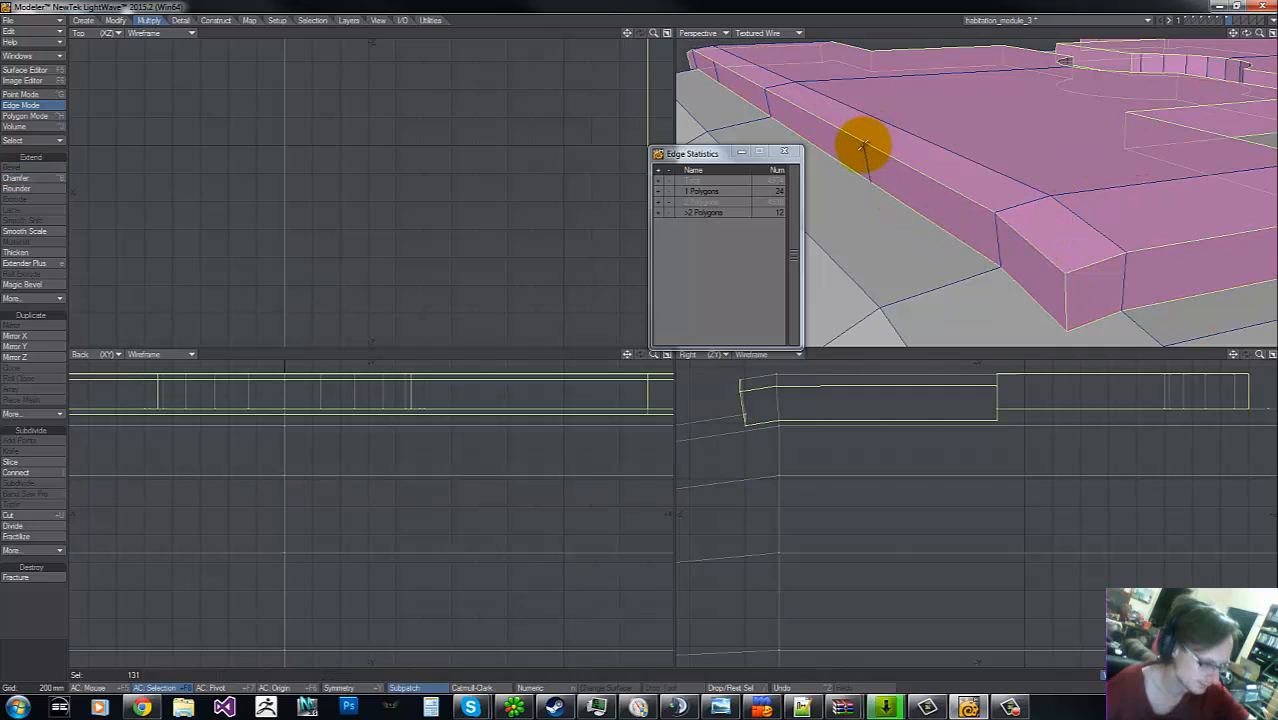
pyautogui.press('t')
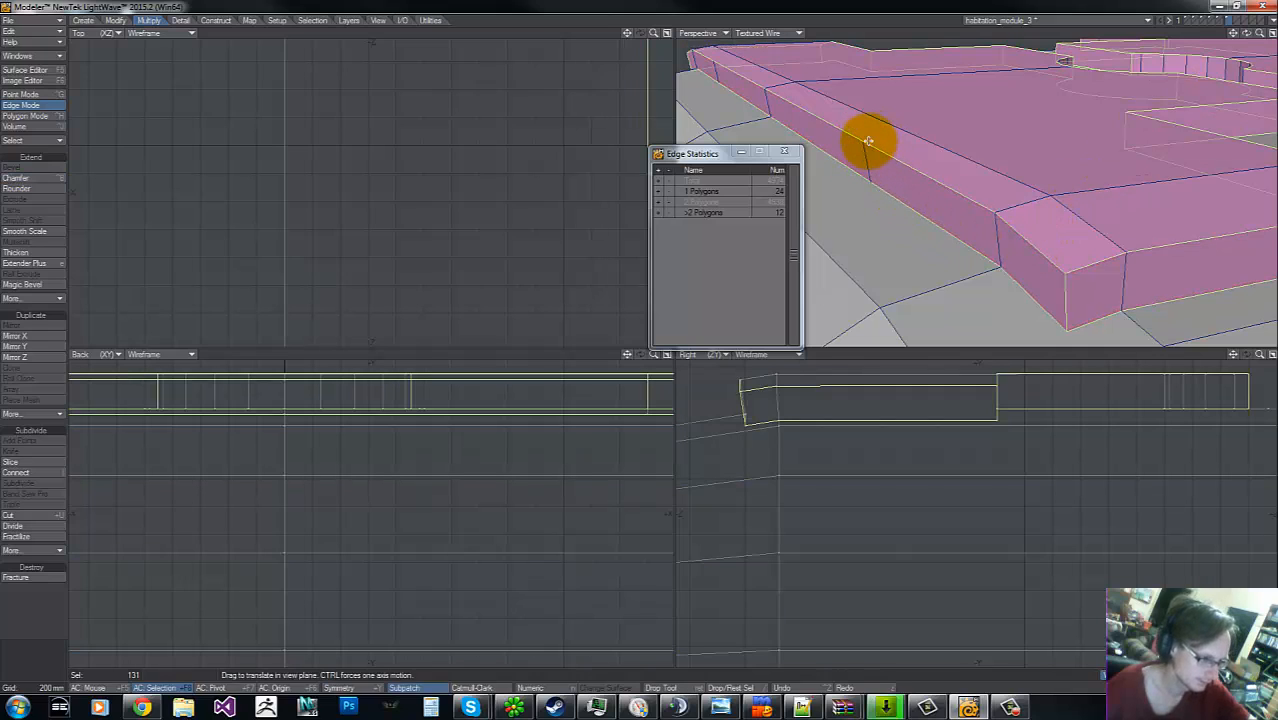
# - Try to weld three points along the roof panel's upper outer edge, undo the weld and clear the point selection
pyautogui.hotkey('ctrl', 'g')
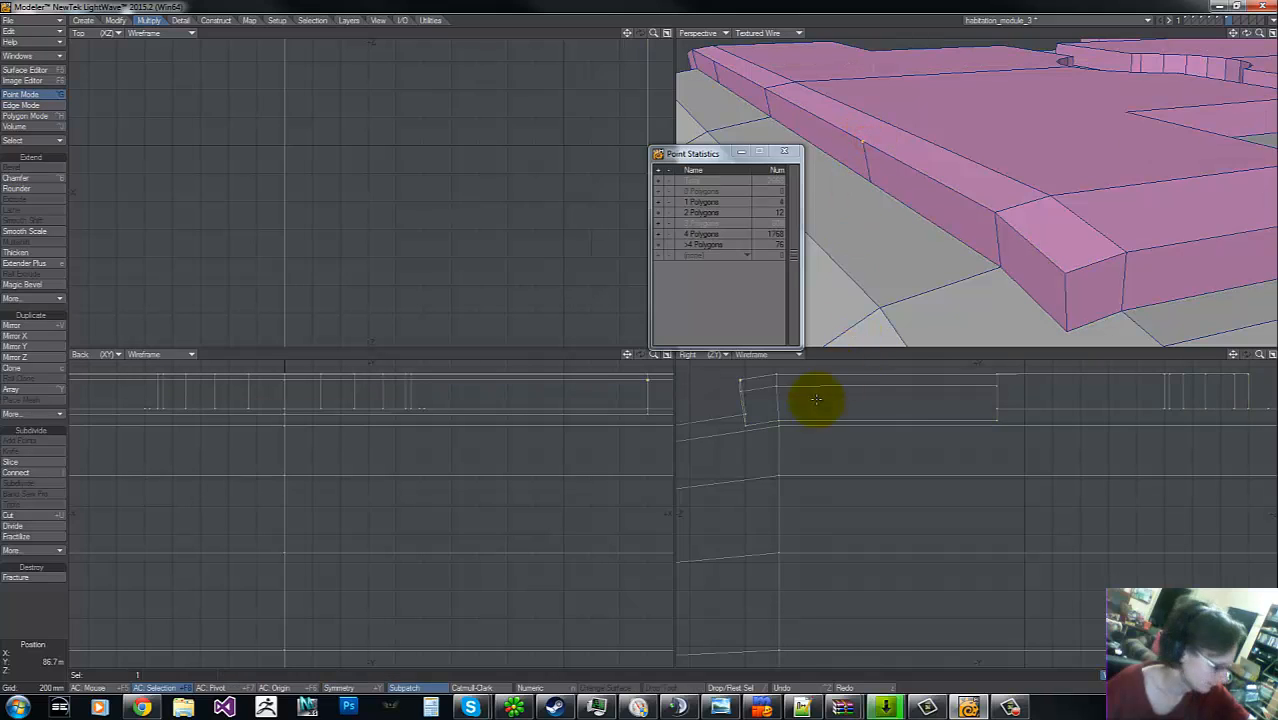
pyautogui.press('g')
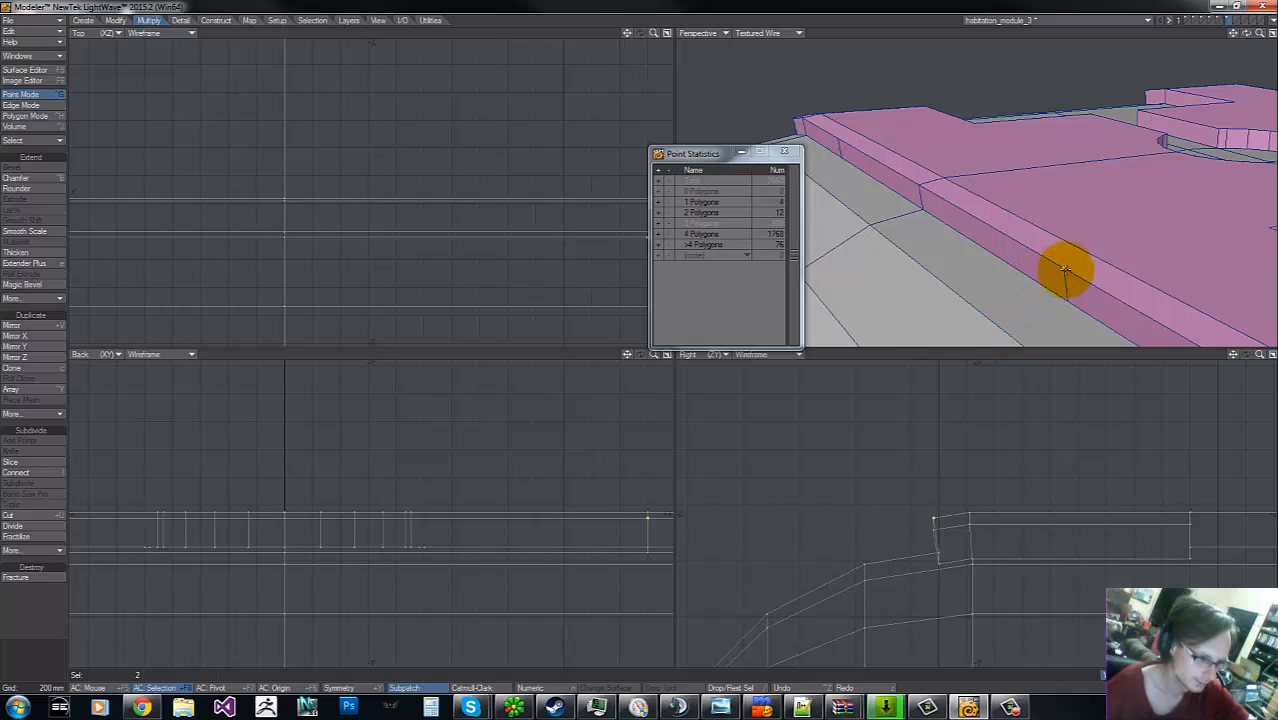
pyautogui.press('g')
pyautogui.moveTo(1245, 36)
pyautogui.mouseDown()
pyautogui.moveTo(642, 337)
pyautogui.moveTo(1245, 38)
pyautogui.mouseUp()
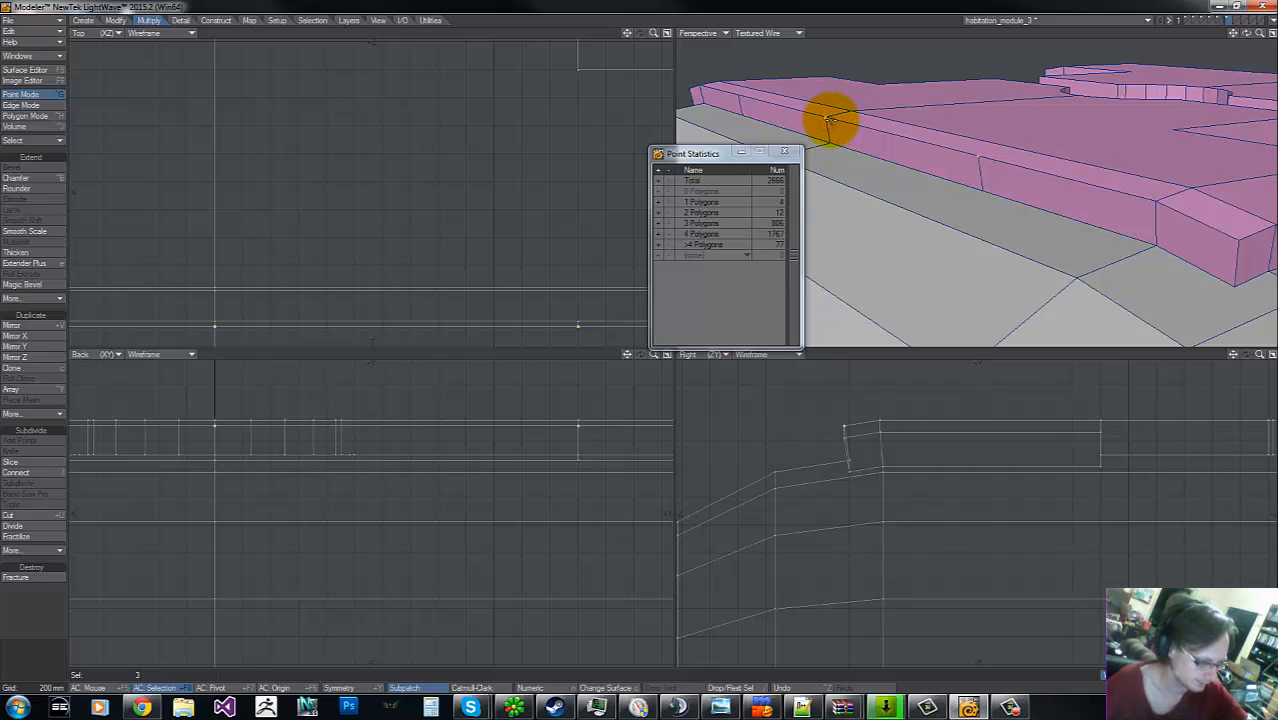
pyautogui.press('u')
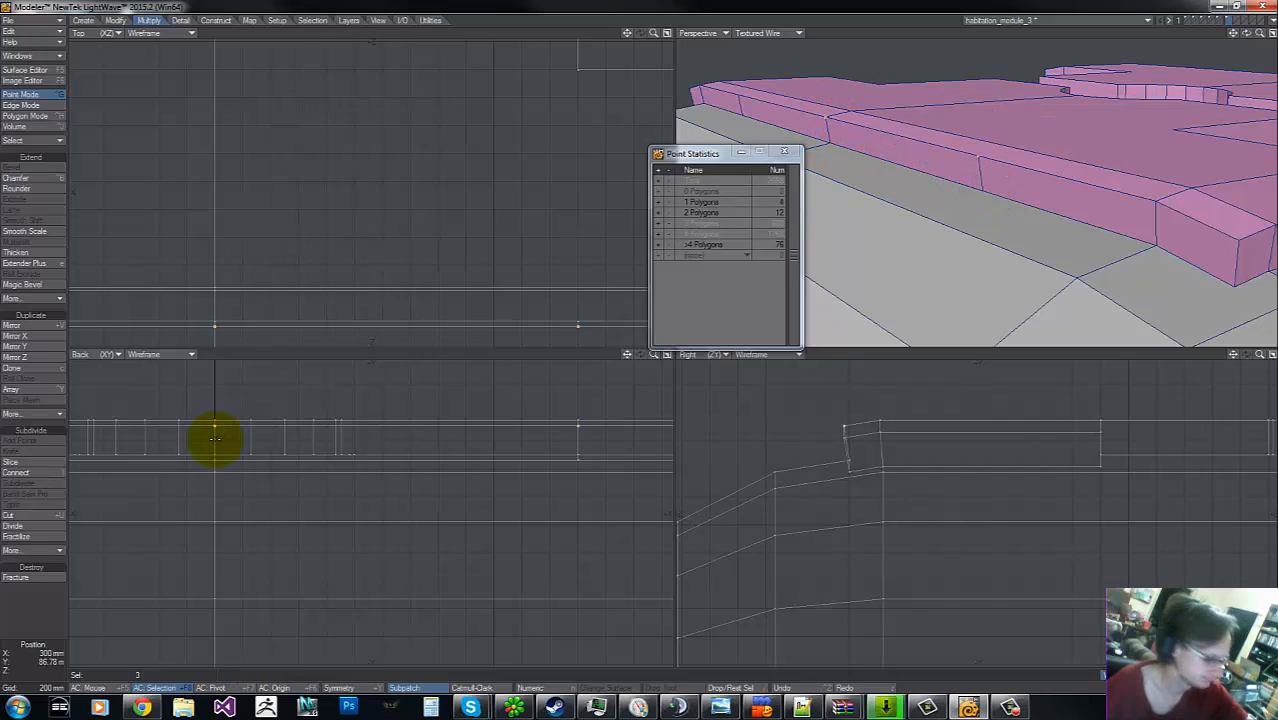
pyautogui.moveTo(184, 421)
pyautogui.mouseDown(button='right')
pyautogui.moveTo(434, 559)
pyautogui.moveTo(638, 252)
pyautogui.mouseUp(button='right')
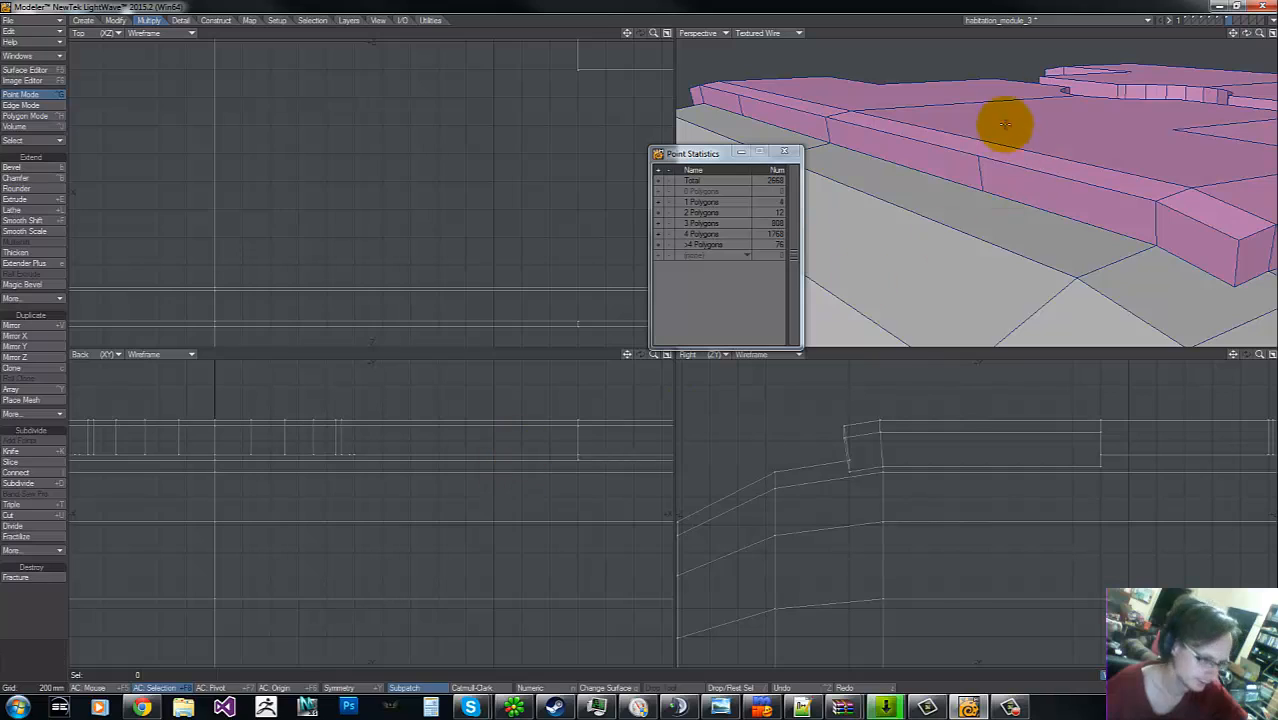
# - Weld the extra upper and lower points on the first roof panel's outer side into its centre seam points
pyautogui.click(829, 120)
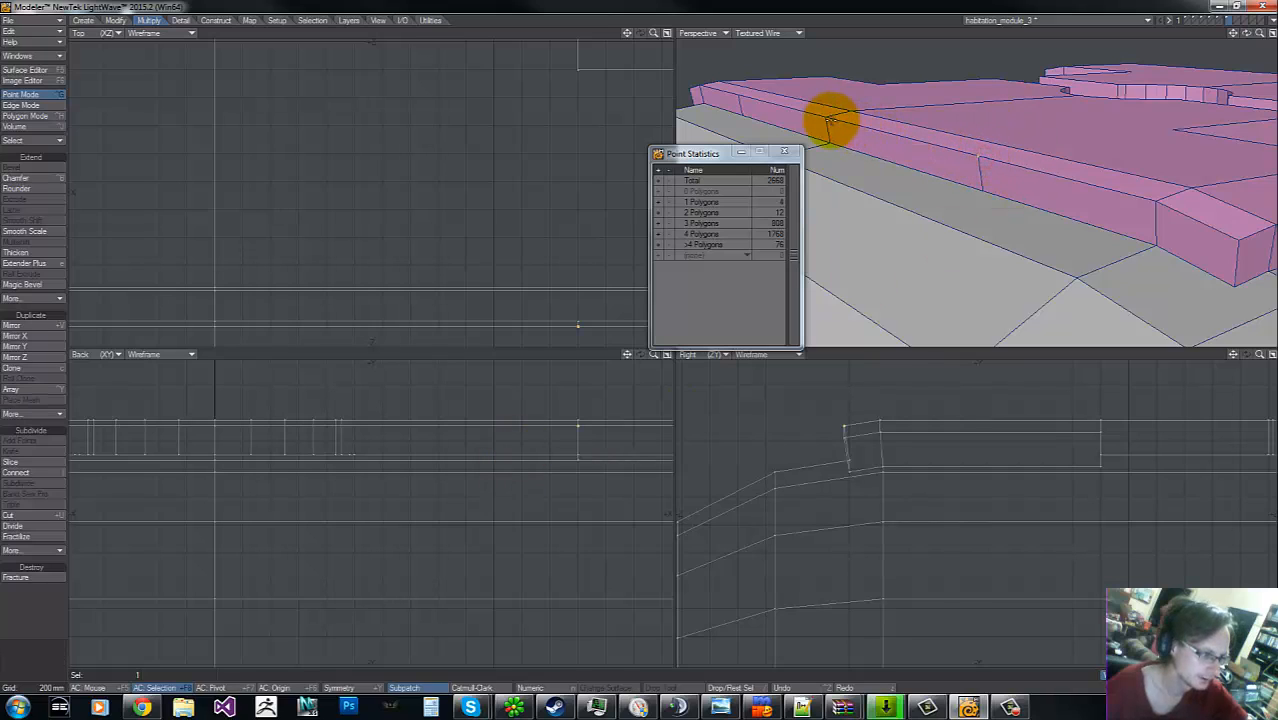
pyautogui.hotkey('ctrl', 'w')
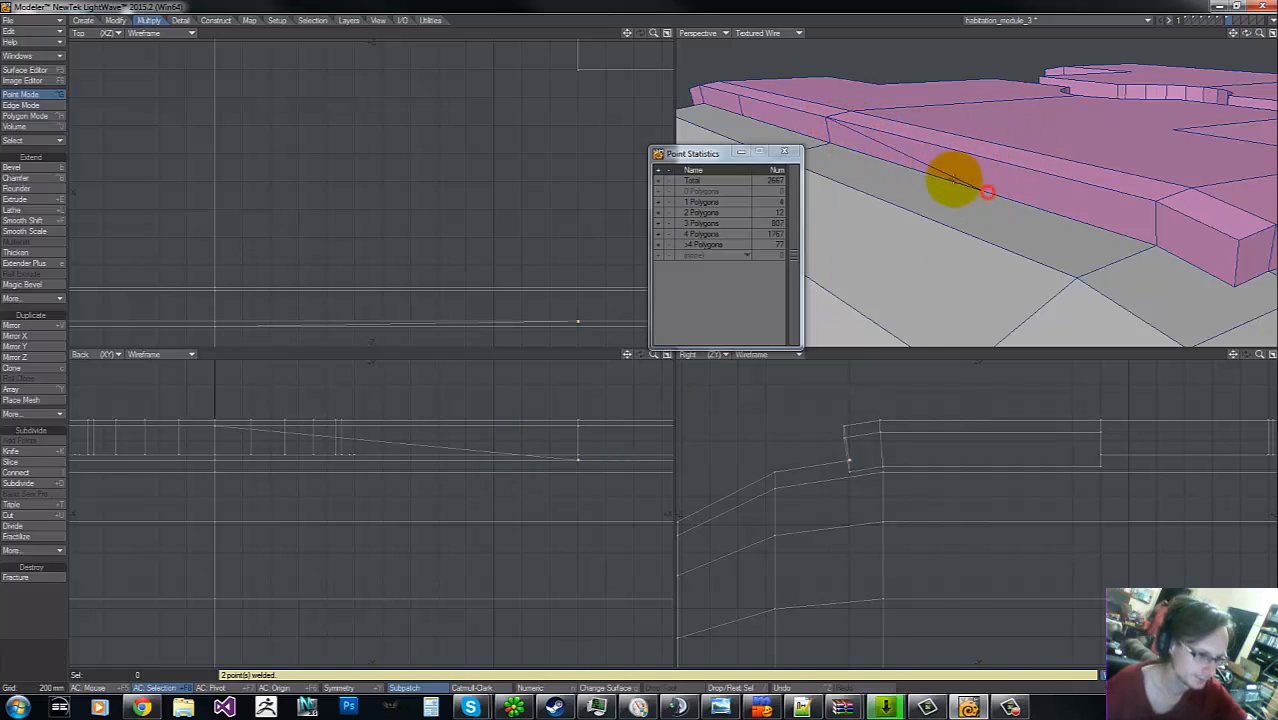
pyautogui.hotkey('ctrl', 'w')
pyautogui.click(738, 95)
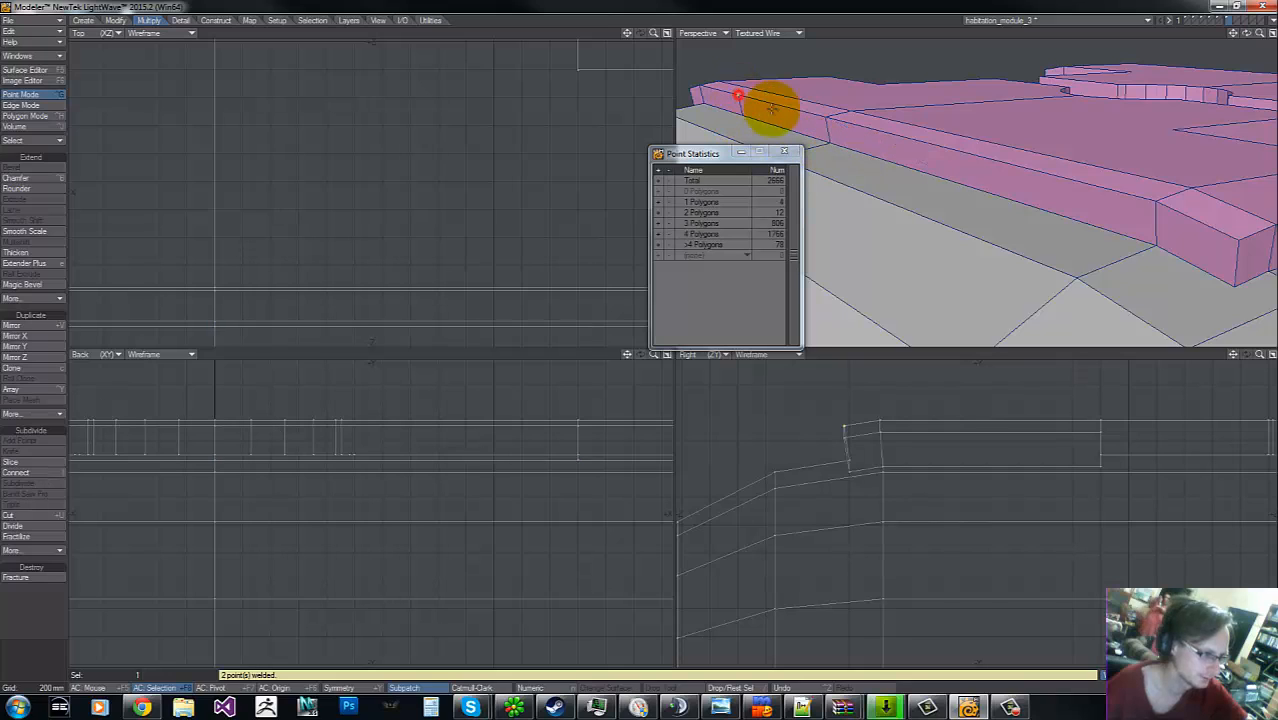
pyautogui.keyDown('shift'); pyautogui.click(829, 118); pyautogui.keyUp('shift')
pyautogui.hotkey('ctrl', 'w')
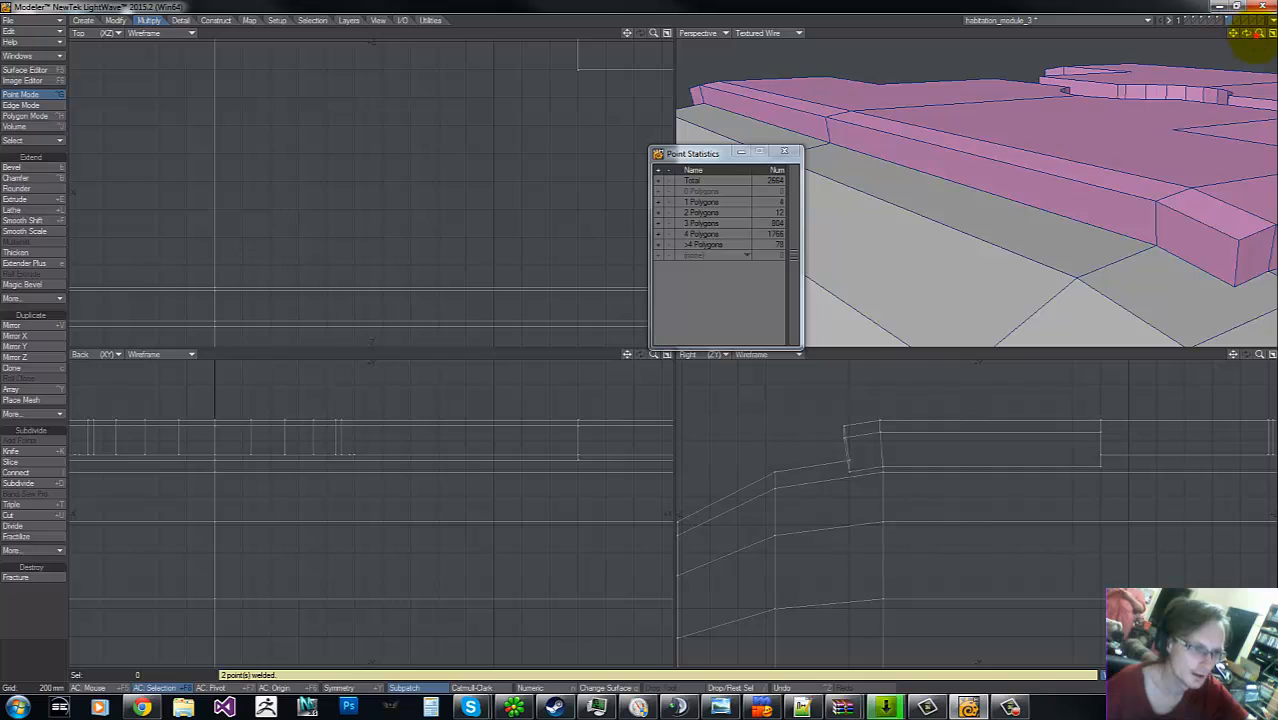
# - Weld the extra lower and upper points near one end of the opposite roof panel's outer side into the neighbouring bend points
pyautogui.moveTo(1236, 33); pyautogui.dragTo(645, 336)
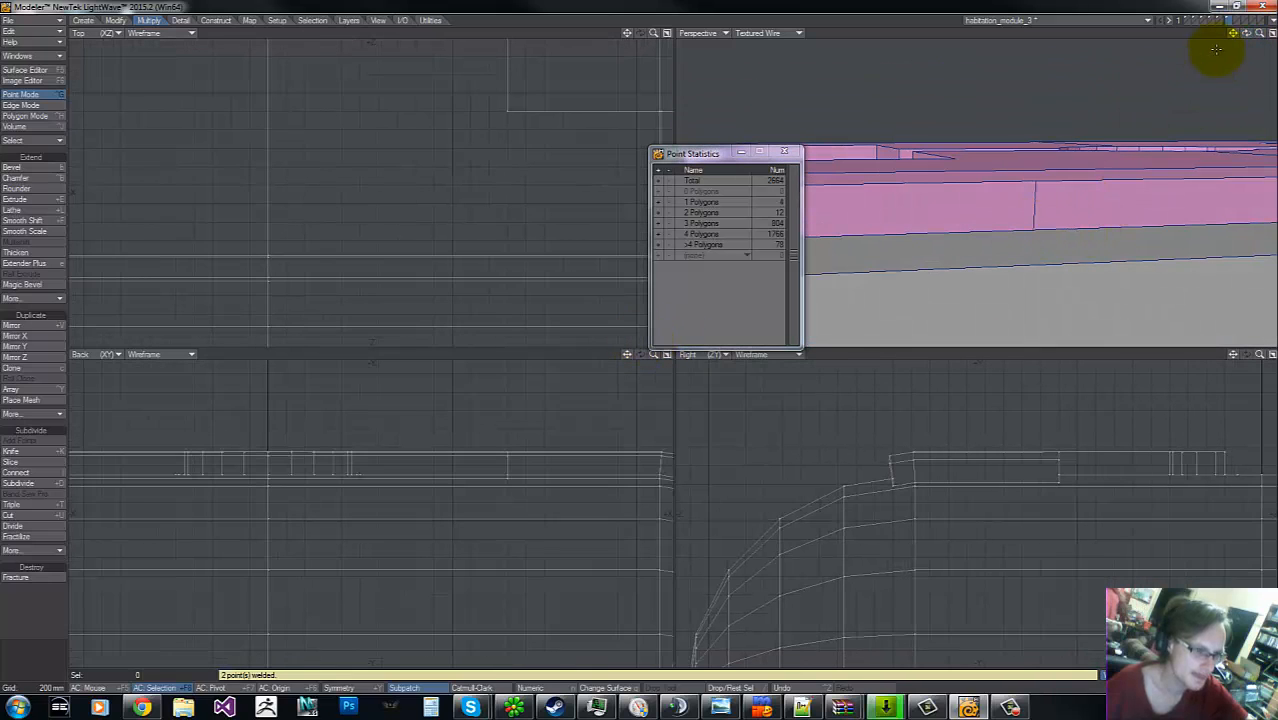
pyautogui.moveTo(1260, 37); pyautogui.dragTo(633, 342)
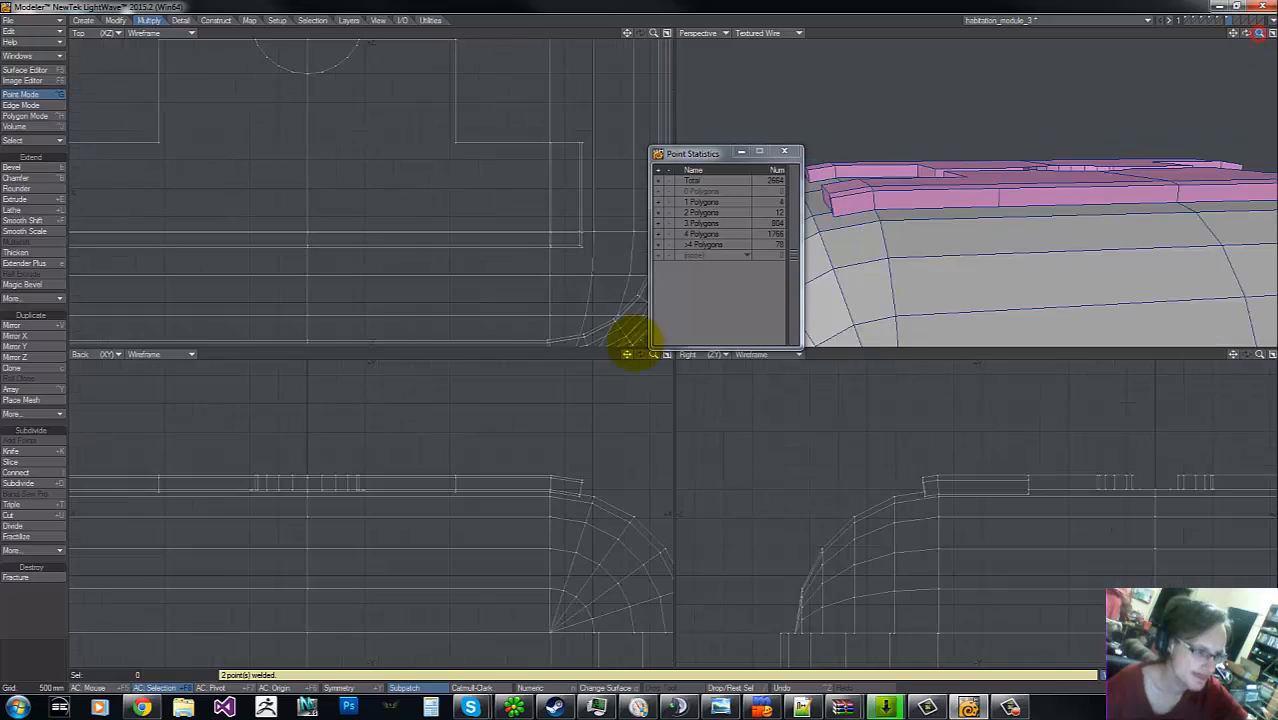
pyautogui.click(1001, 201)
pyautogui.click(872, 209)
pyautogui.hotkey('ctrl', 'w')
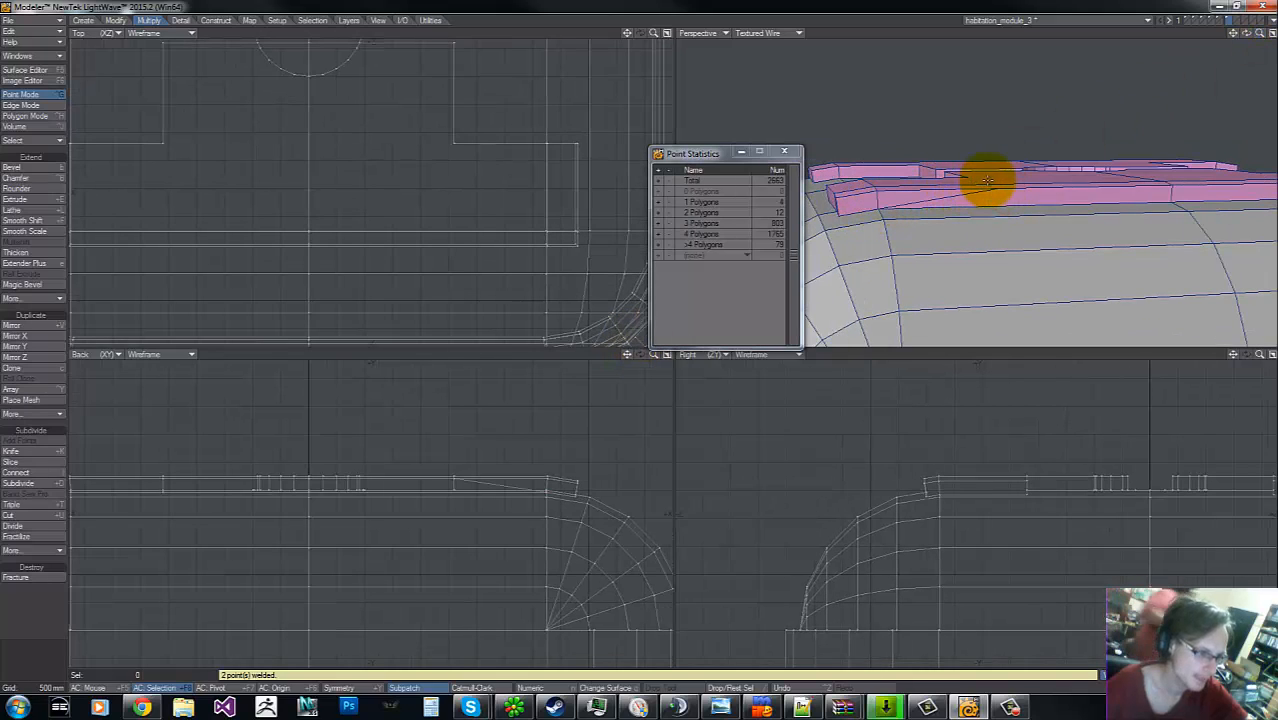
pyautogui.click(995, 187)
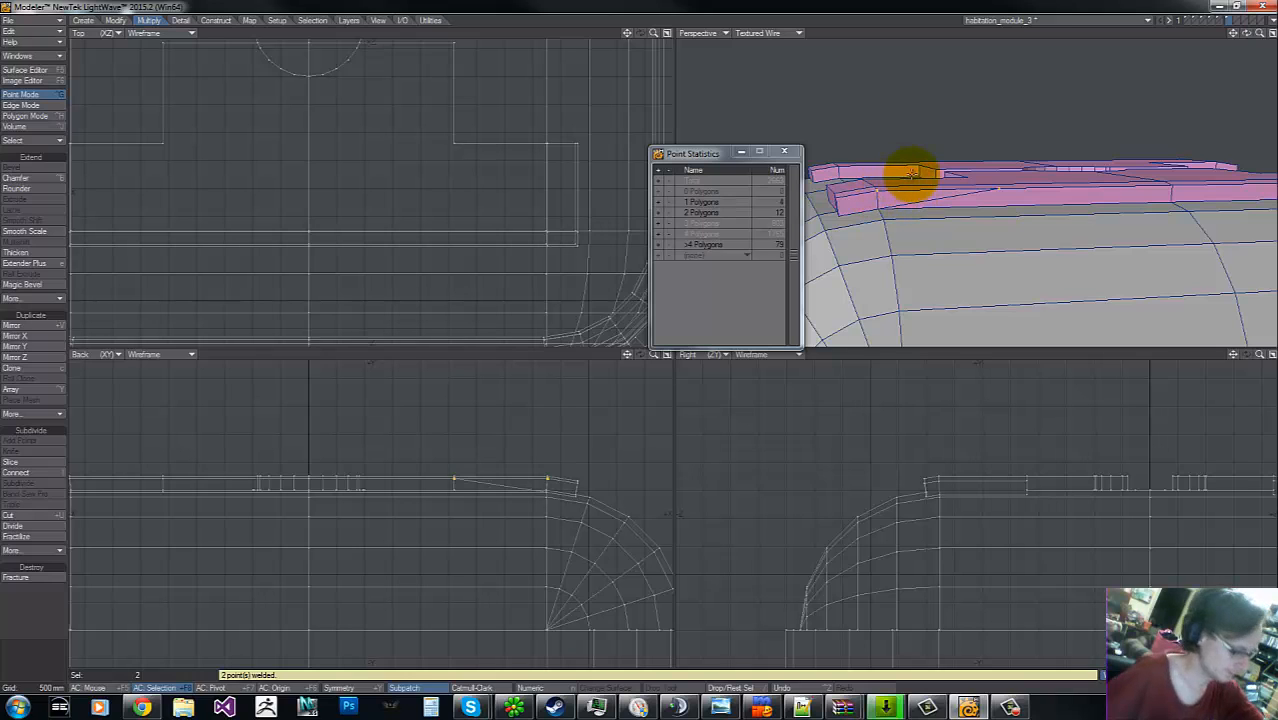
pyautogui.hotkey('ctrl', 'w')
# - Weld the extra upper and lower points near the other end of that panel's outer side into the bend points there
pyautogui.moveTo(1247, 33); pyautogui.dragTo(630, 336)
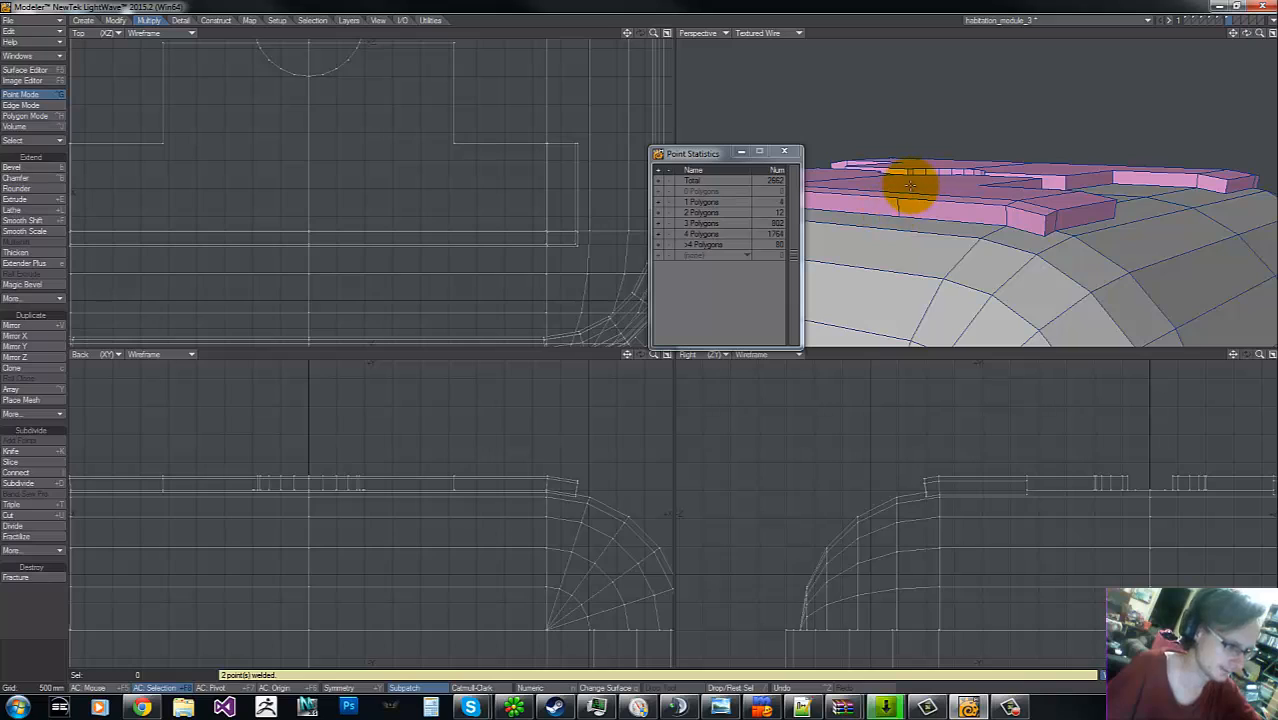
pyautogui.click(894, 200)
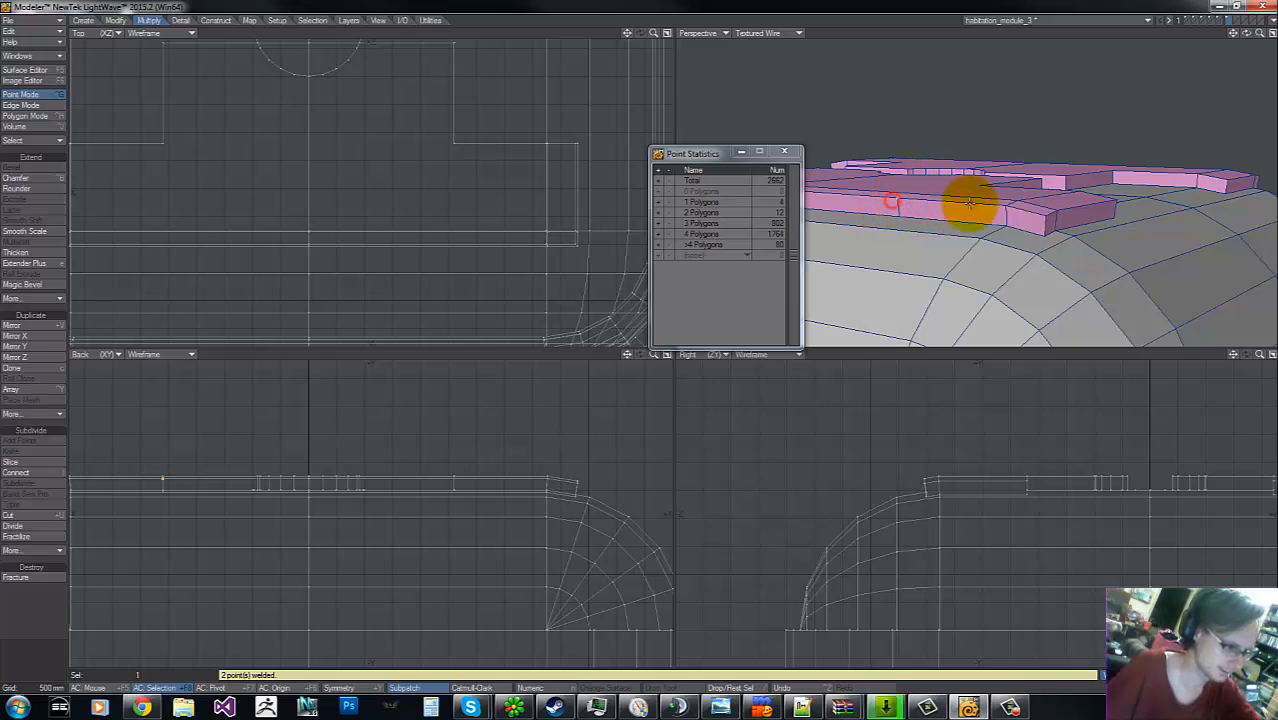
pyautogui.keyDown('shift'); pyautogui.click(900, 216); pyautogui.keyUp('shift')
pyautogui.hotkey('ctrl', 'w')
pyautogui.click(900, 216)
pyautogui.keyDown('shift'); pyautogui.click(1004, 219); pyautogui.keyUp('shift')
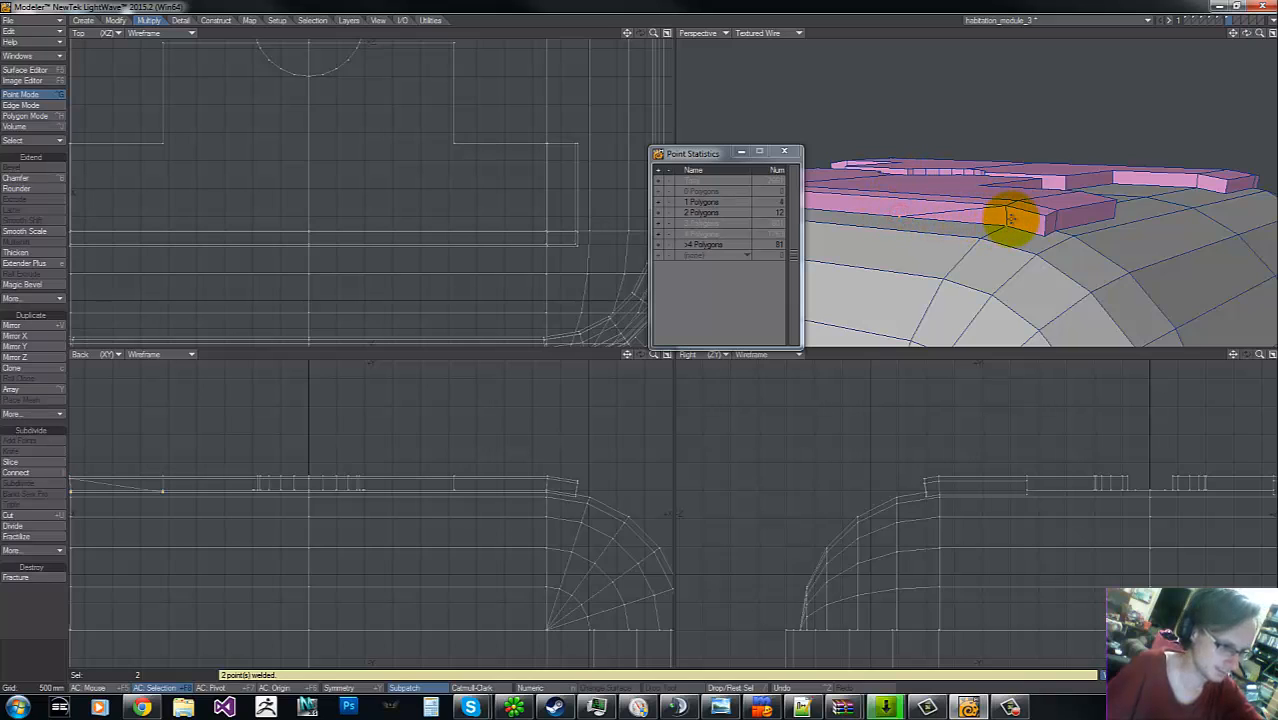
pyautogui.hotkey('ctrl', 'w')
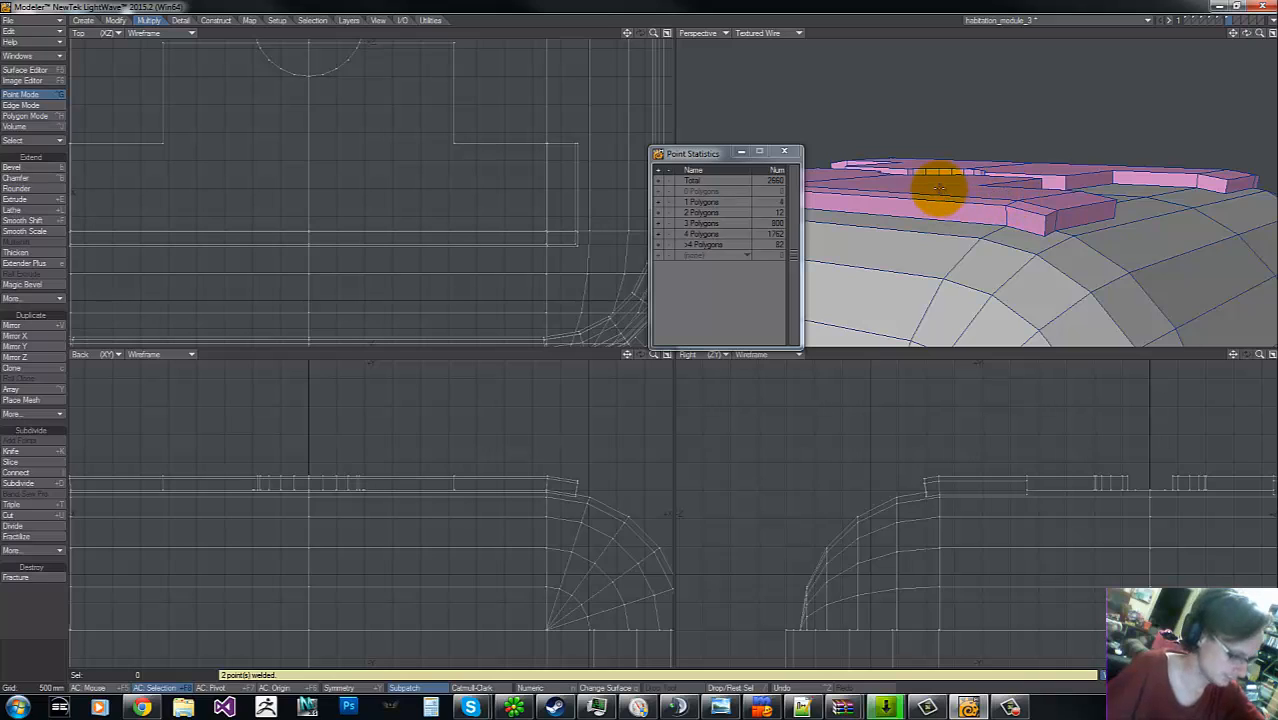
# - Select all two-vertex polygons left over from welding and delete them
pyautogui.hotkey('ctrl', 'h')
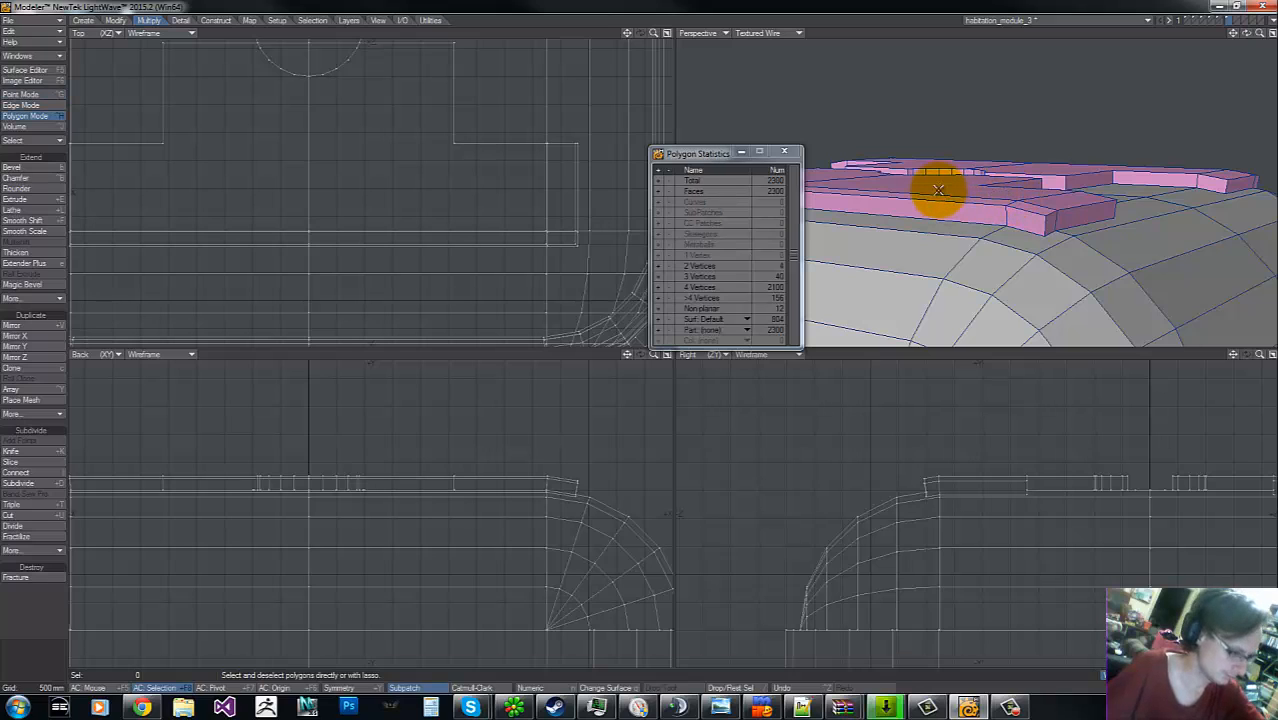
pyautogui.click(657, 267)
pyautogui.click(669, 268)
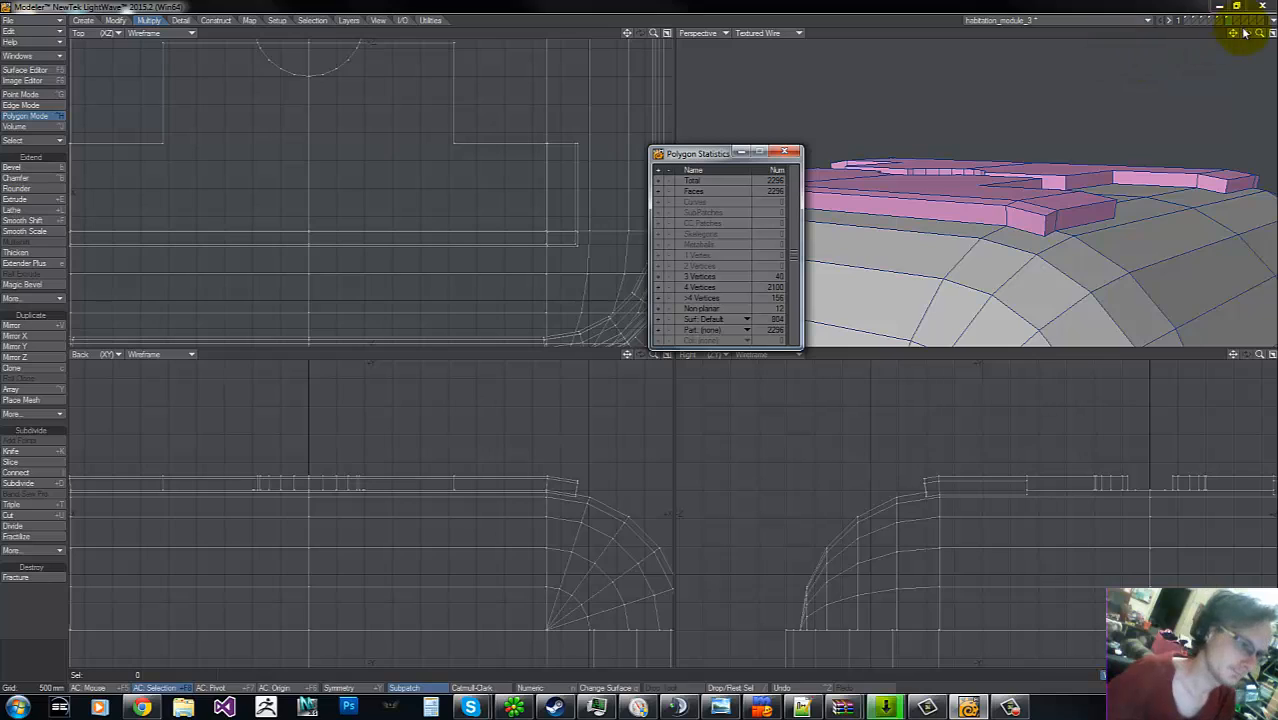
# - Return to edge selection and add the long upper and lower edges of one roof panel's outer side
pyautogui.moveTo(1245, 33); pyautogui.dragTo(633, 337)
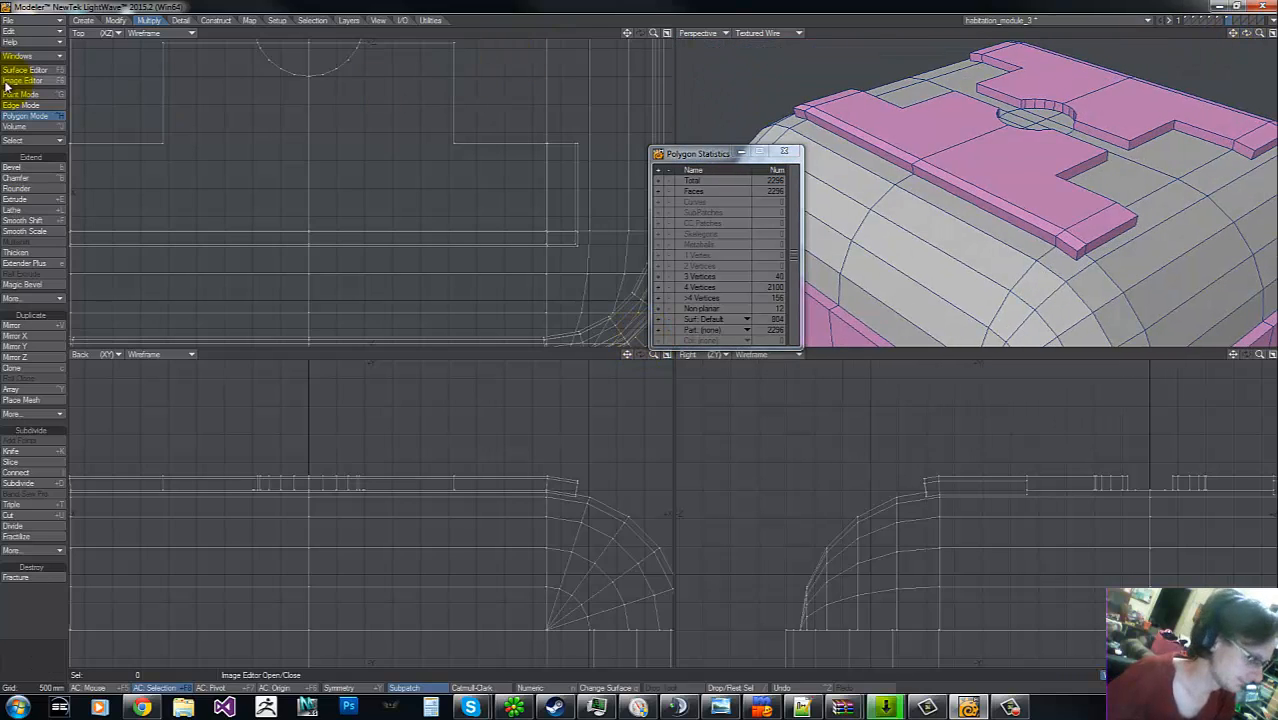
pyautogui.click(20, 105)
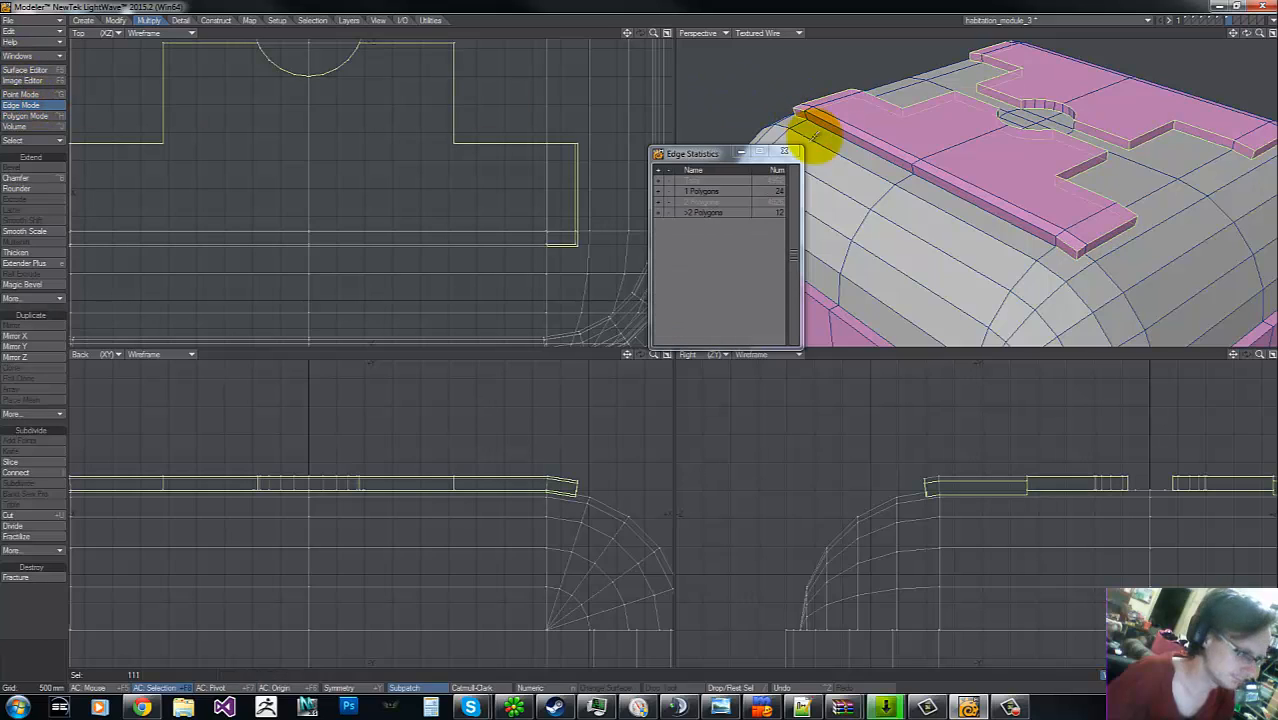
pyautogui.click(842, 130)
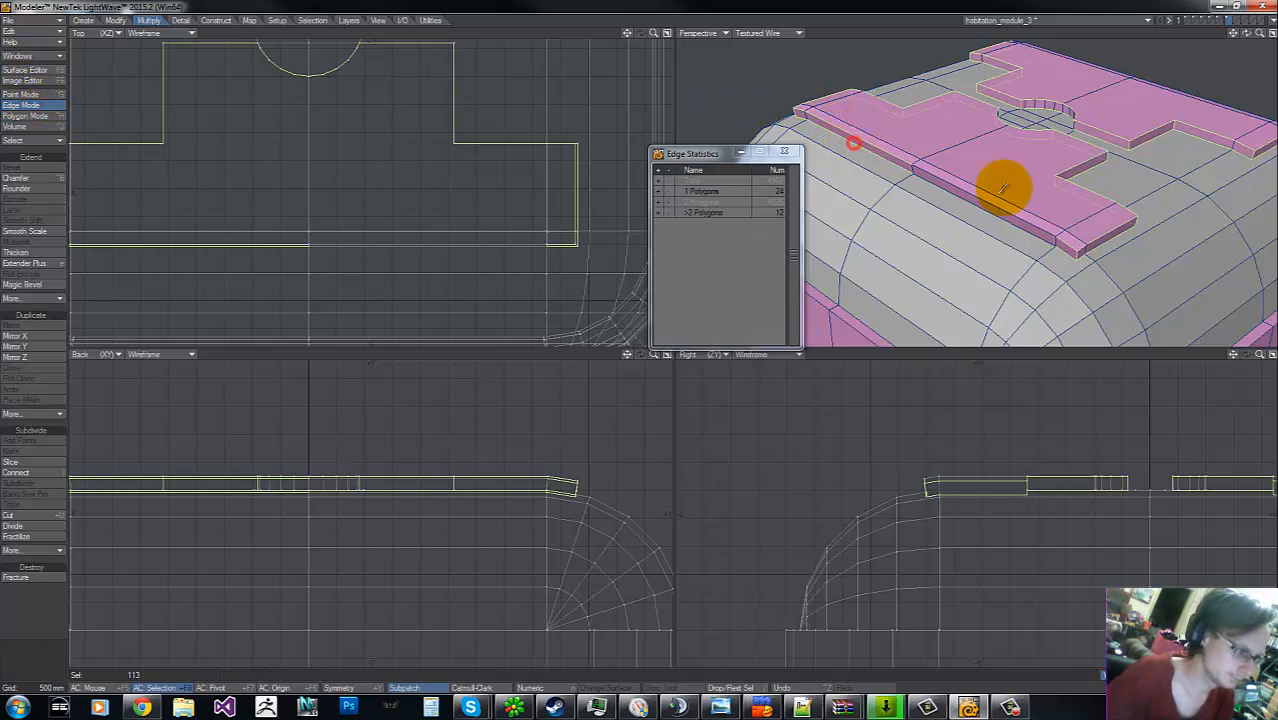
pyautogui.click(980, 198)
pyautogui.click(1046, 205)
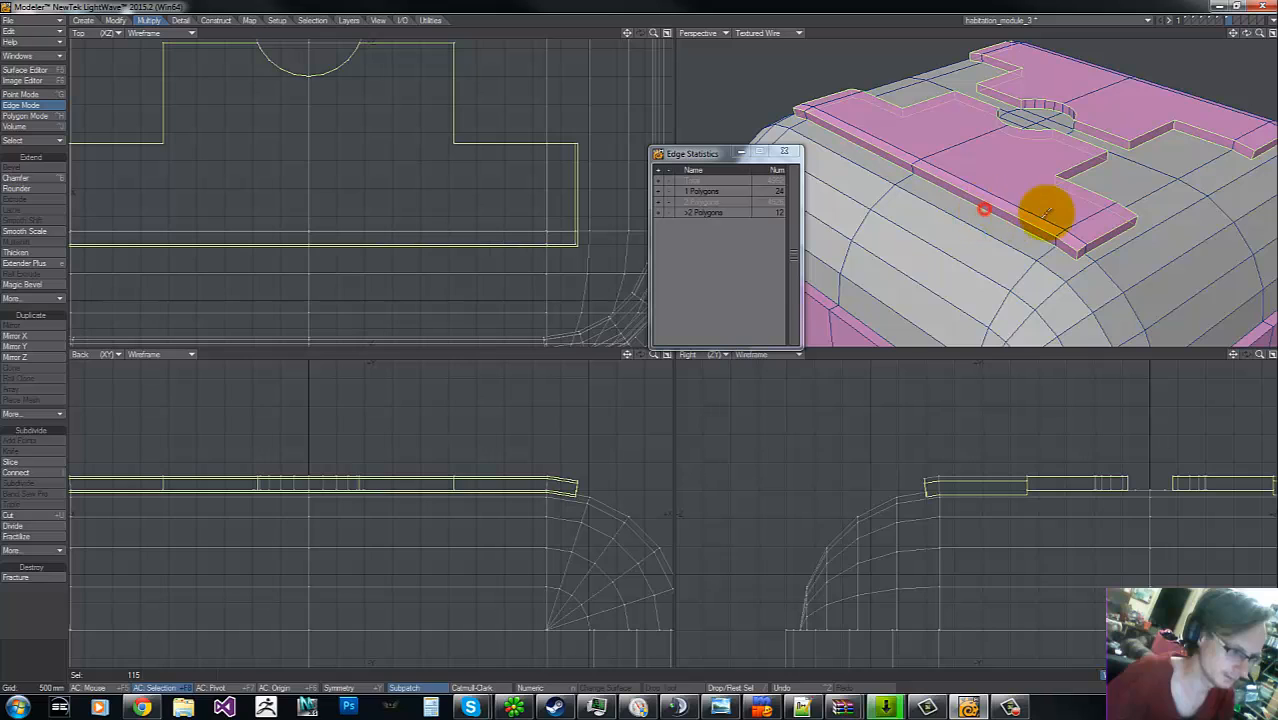
# - Add the opposite roof panel's long upper and lower outer edges and its short end edges to the selection
pyautogui.moveTo(1246, 33); pyautogui.dragTo(645, 338)
pyautogui.click(904, 258)
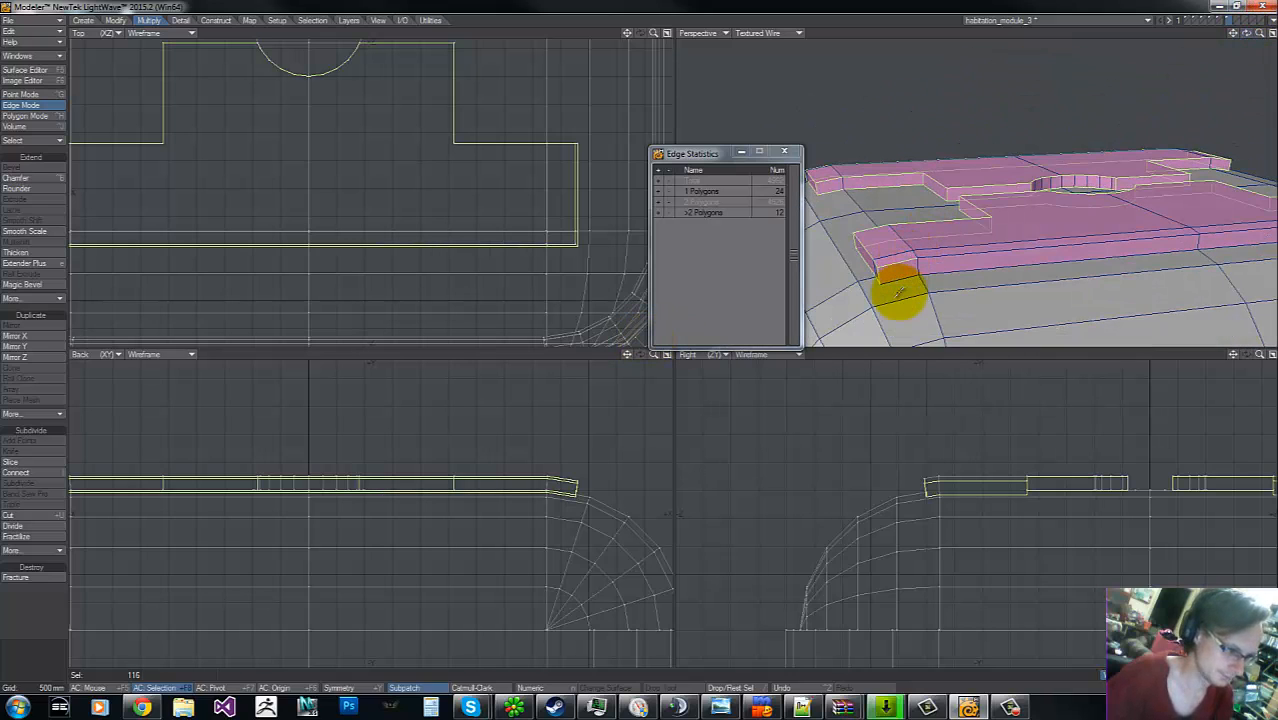
pyautogui.click(898, 277)
pyautogui.click(968, 262)
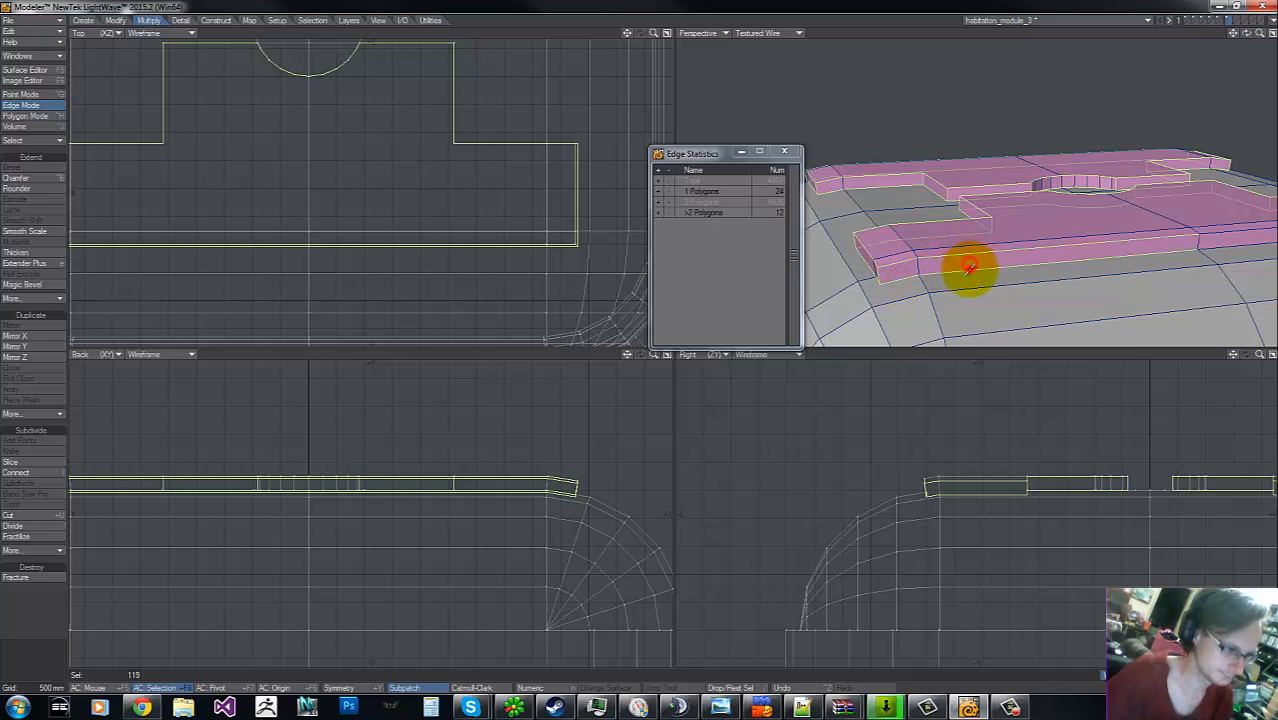
pyautogui.click(1226, 238)
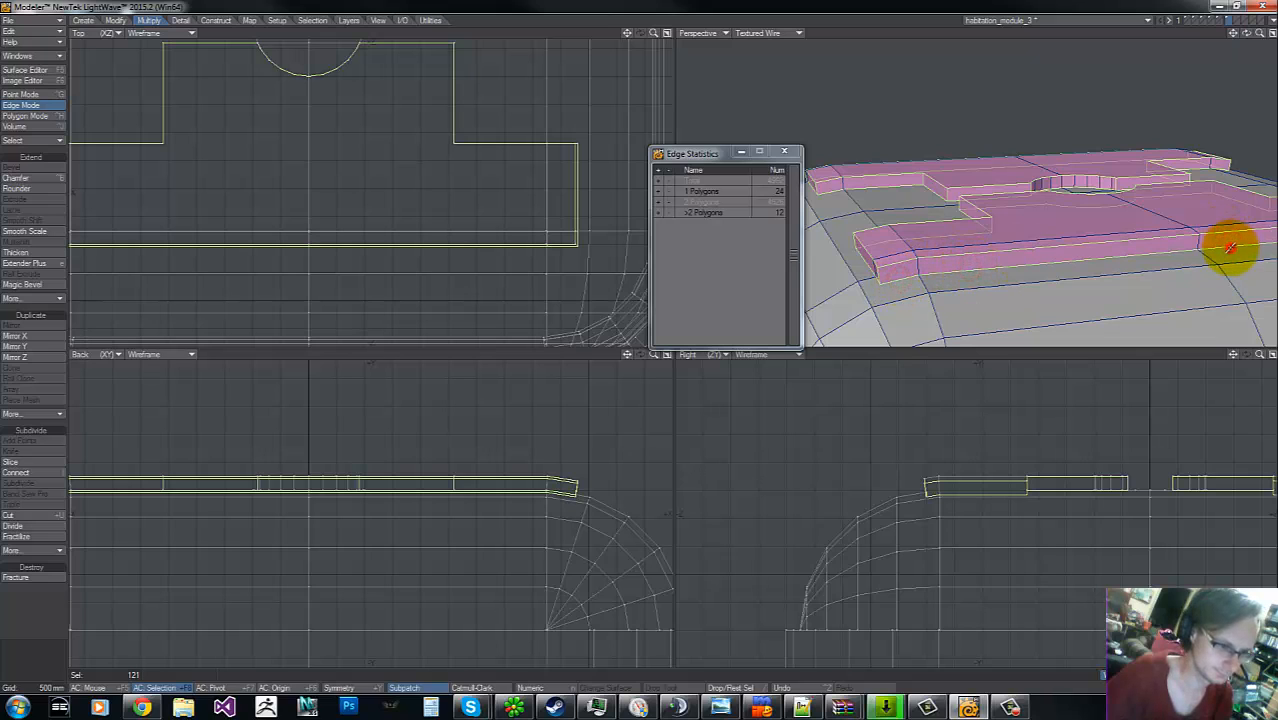
# - Chamfer the selected outline edges of both roof panels by a small amount
pyautogui.press('g')
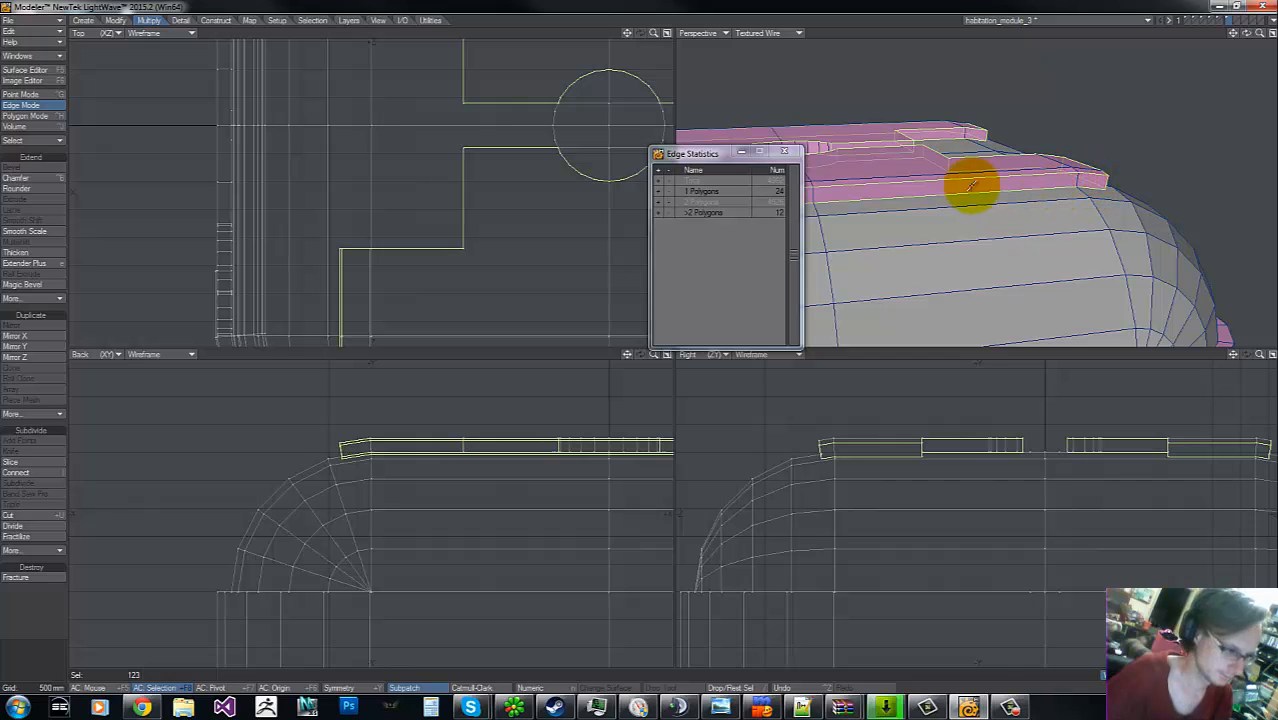
pyautogui.hotkey('shift', 'c')
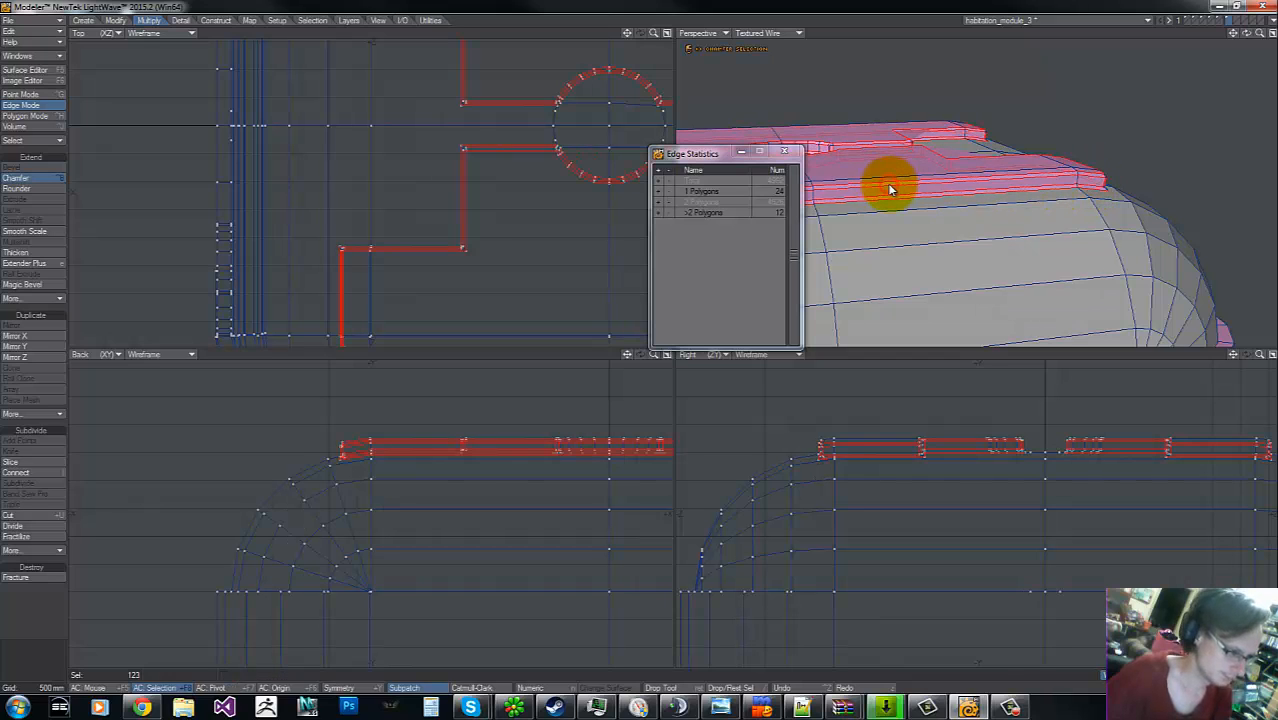
pyautogui.moveTo(889, 185); pyautogui.dragTo(880, 186)
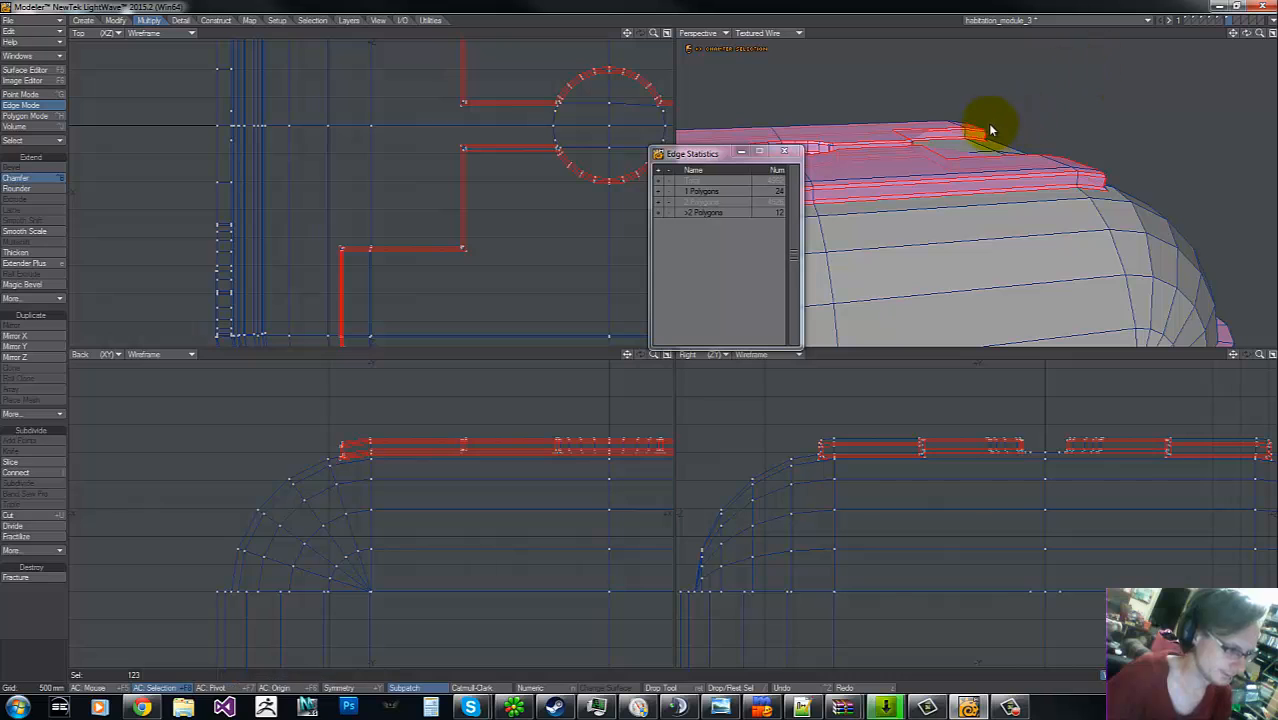
pyautogui.press('space')
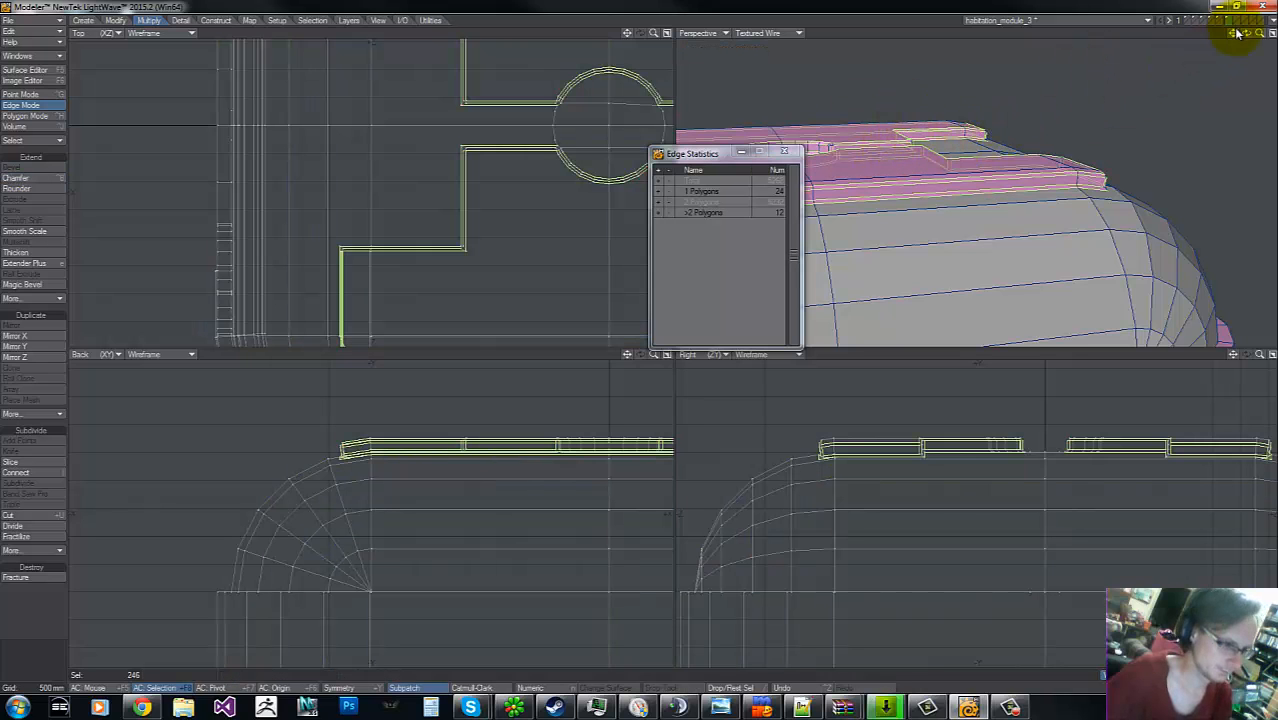
pyautogui.moveTo(1246, 33); pyautogui.dragTo(645, 340)
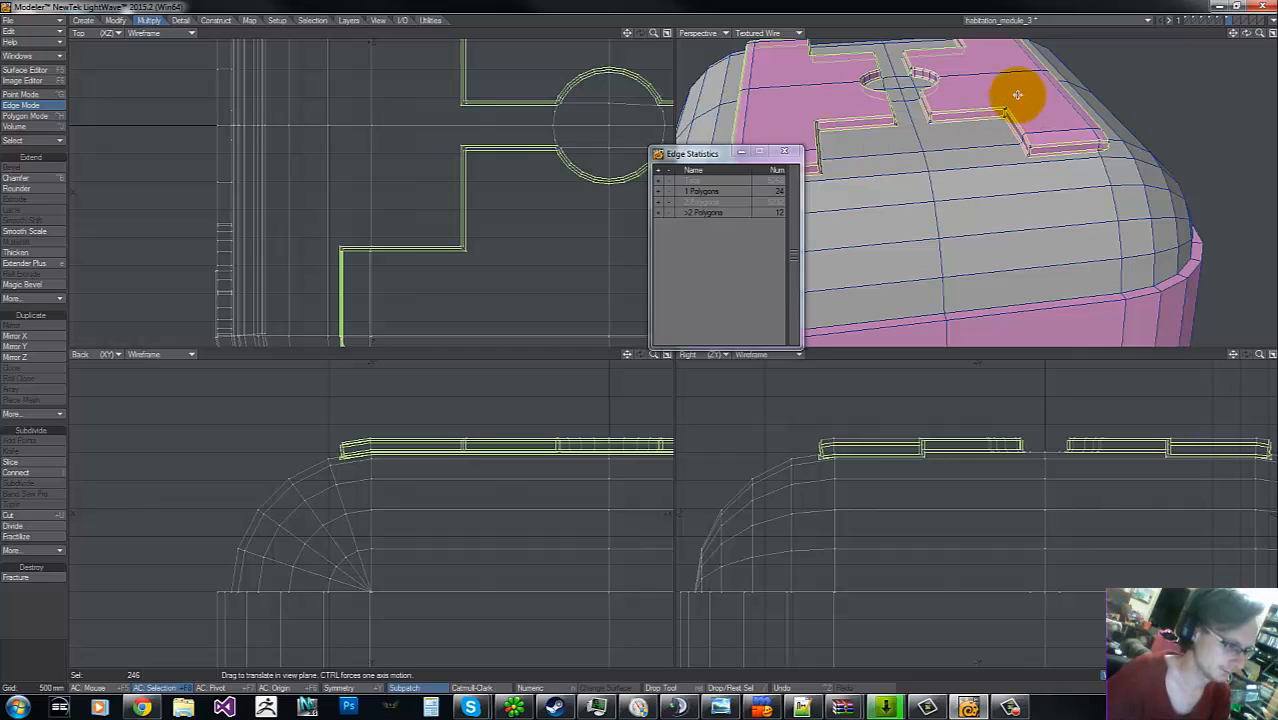
# - Switch to polygon selection and select the four flat top faces of the two roof panels
pyautogui.hotkey('ctrl', 'j')
pyautogui.click(783, 115)
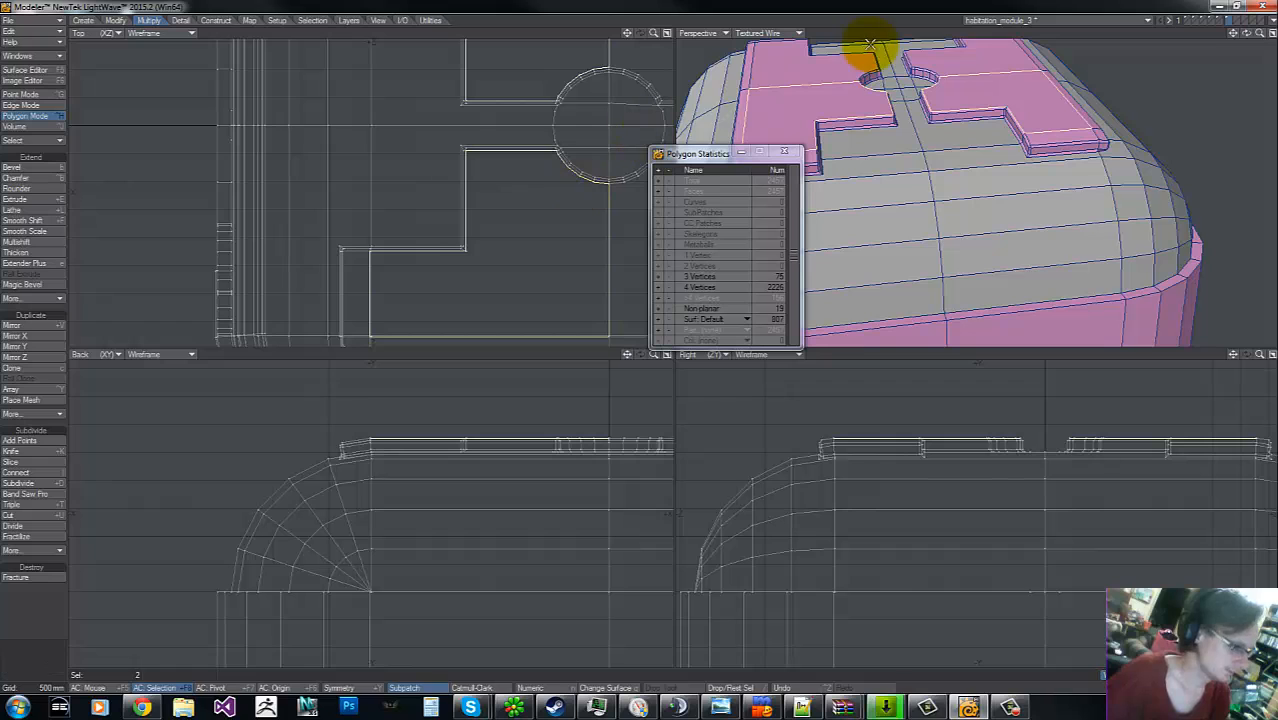
pyautogui.keyDown('shift'); pyautogui.click(980, 62); pyautogui.keyUp('shift')
pyautogui.keyDown('shift'); pyautogui.click(769, 82); pyautogui.keyUp('shift')
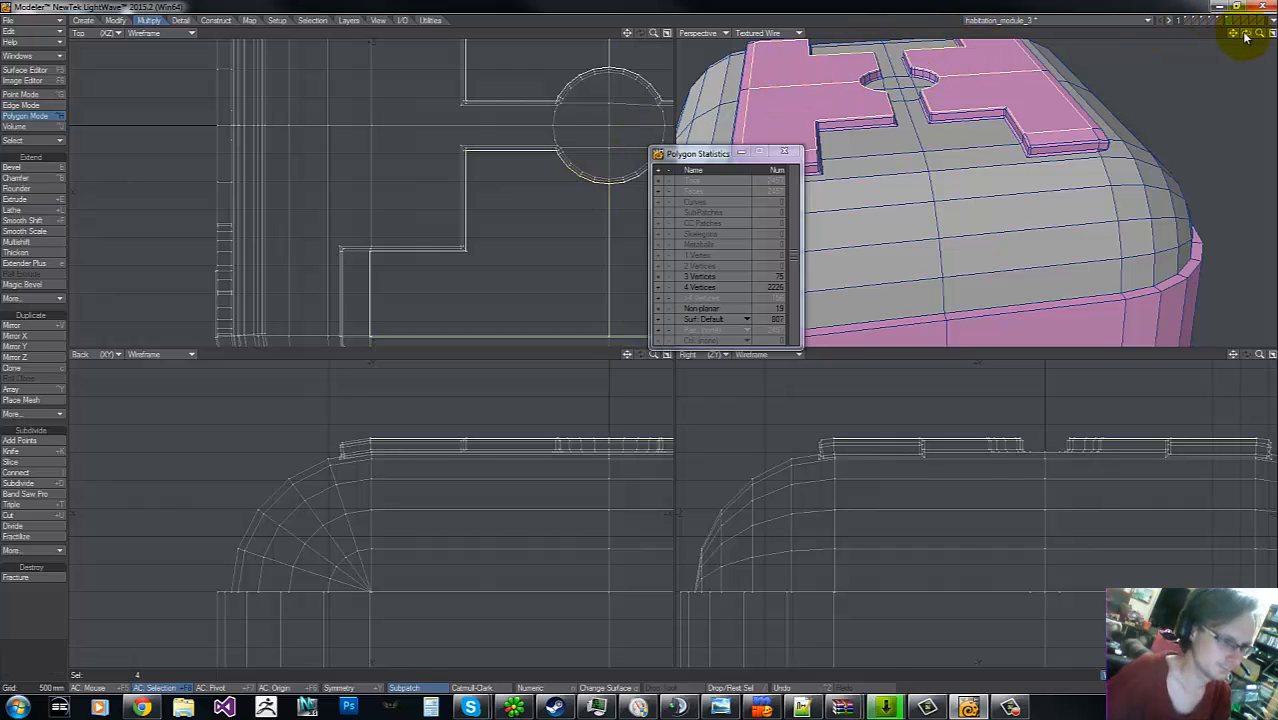
pyautogui.moveTo(1244, 36)
pyautogui.mouseDown()
pyautogui.moveTo(645, 340)
pyautogui.moveTo(1041, 128)
pyautogui.moveTo(1155, 48)
pyautogui.moveTo(1232, 35)
pyautogui.moveTo(628, 343)
pyautogui.moveTo(1141, 73)
pyautogui.mouseUp()
# - Split each roof panel's top faces from the inner notch corners to the midpoint of its outer side, and clear the point selection
pyautogui.hotkey('ctrl', 'g')
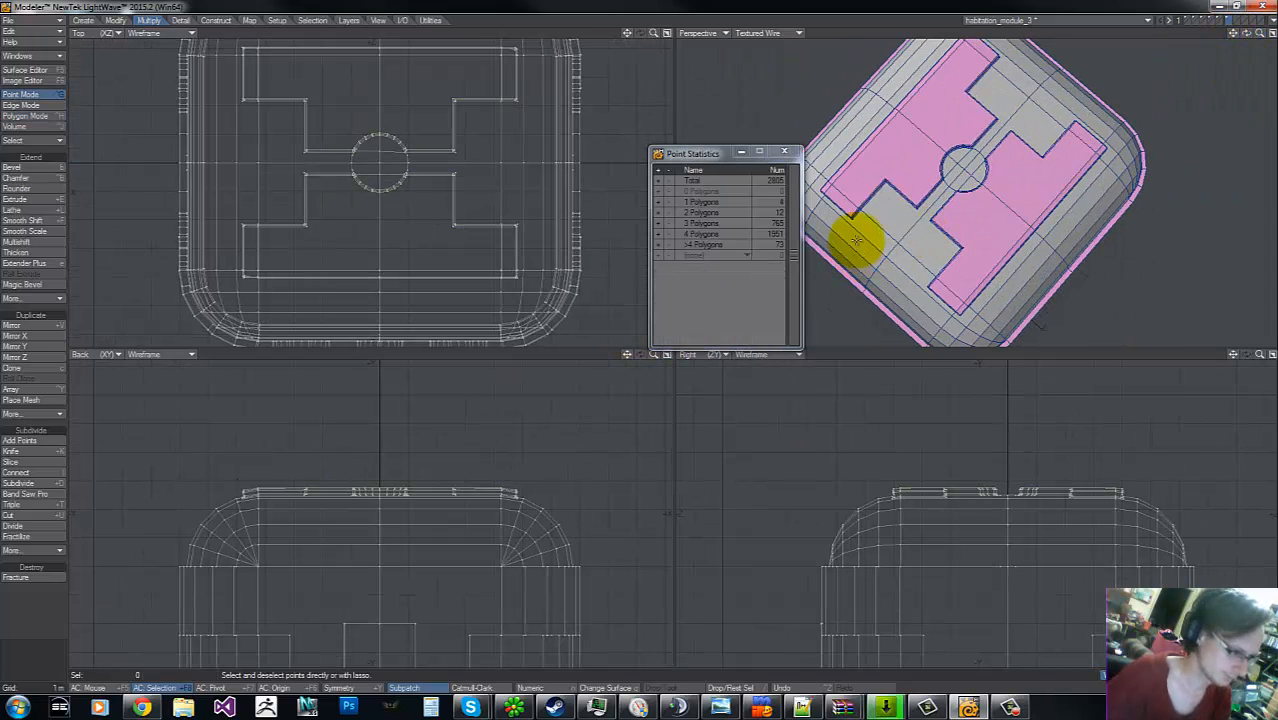
pyautogui.click(883, 177)
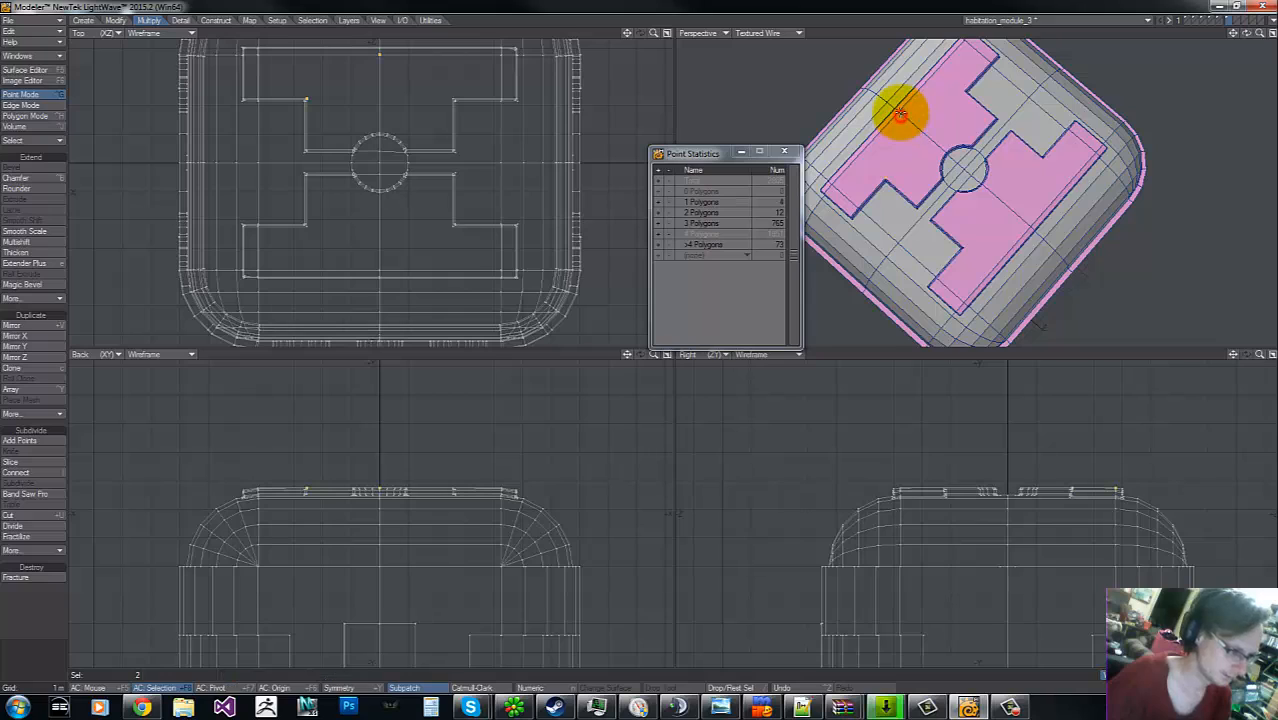
pyautogui.click(962, 248)
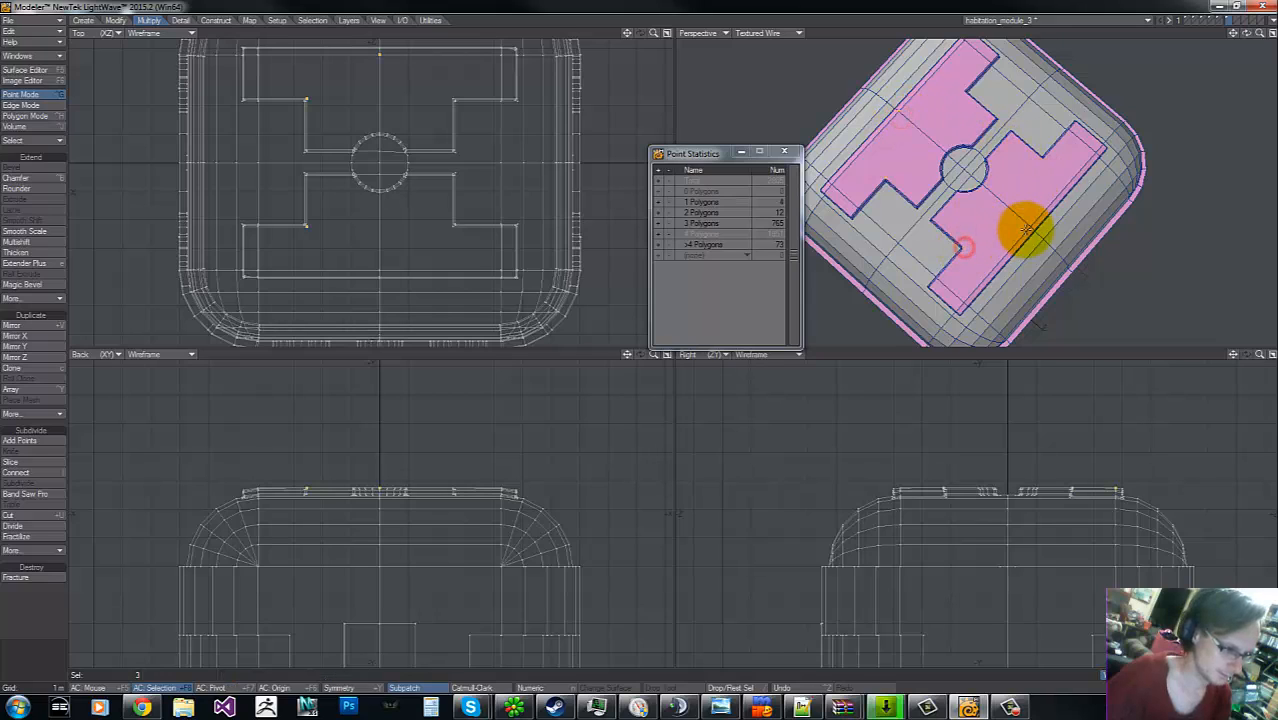
pyautogui.click(964, 92)
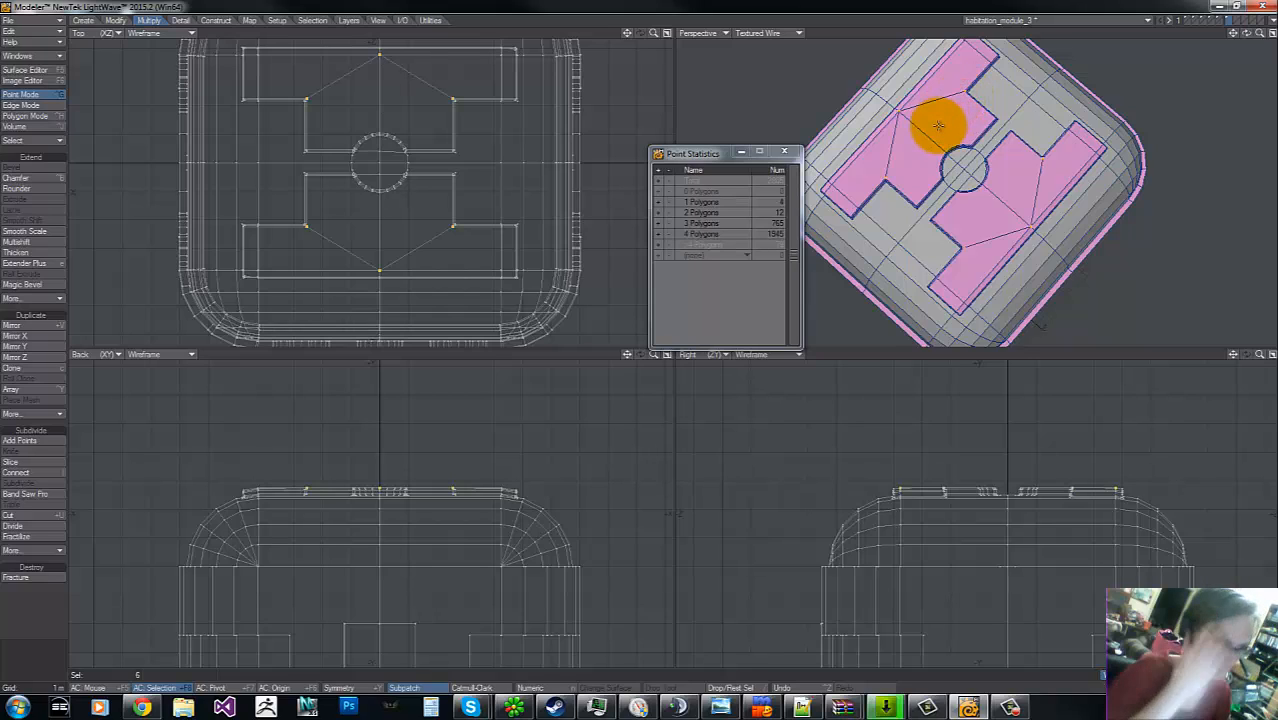
pyautogui.click(864, 449)
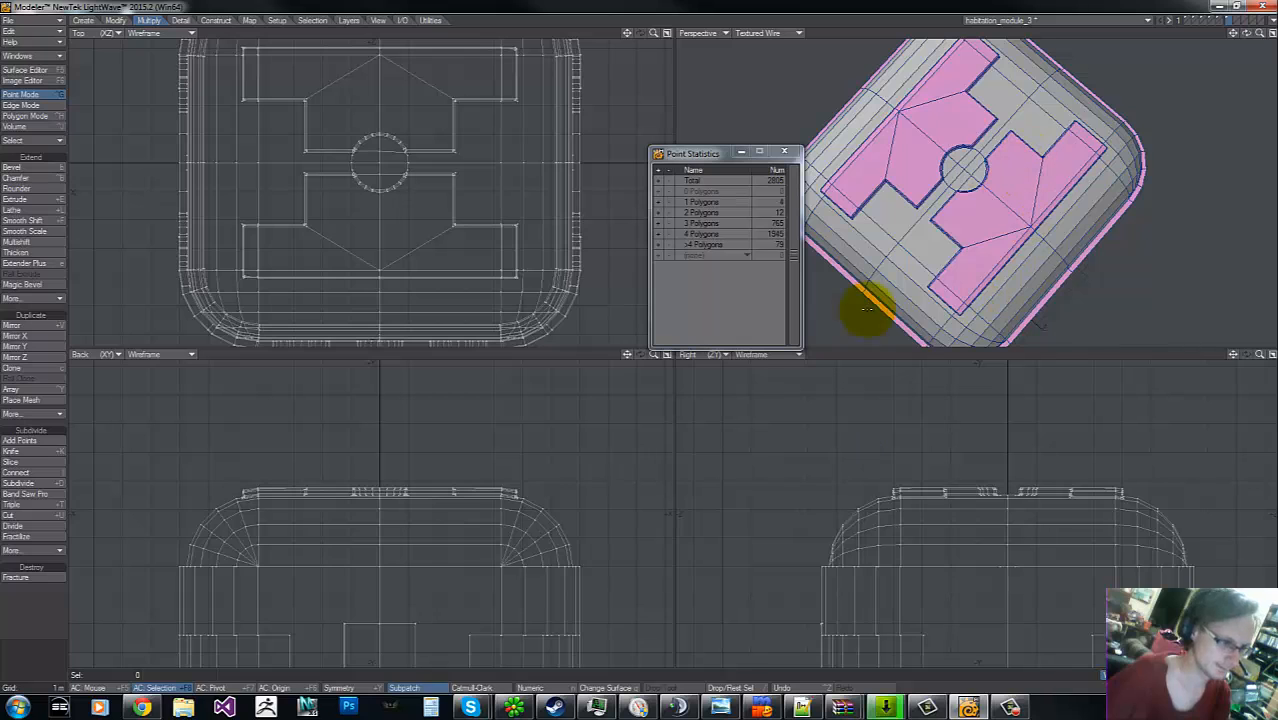
# - Return to edge selection and deselect all the chamfered roof panel edges
pyautogui.moveTo(1246, 33); pyautogui.dragTo(640, 340)
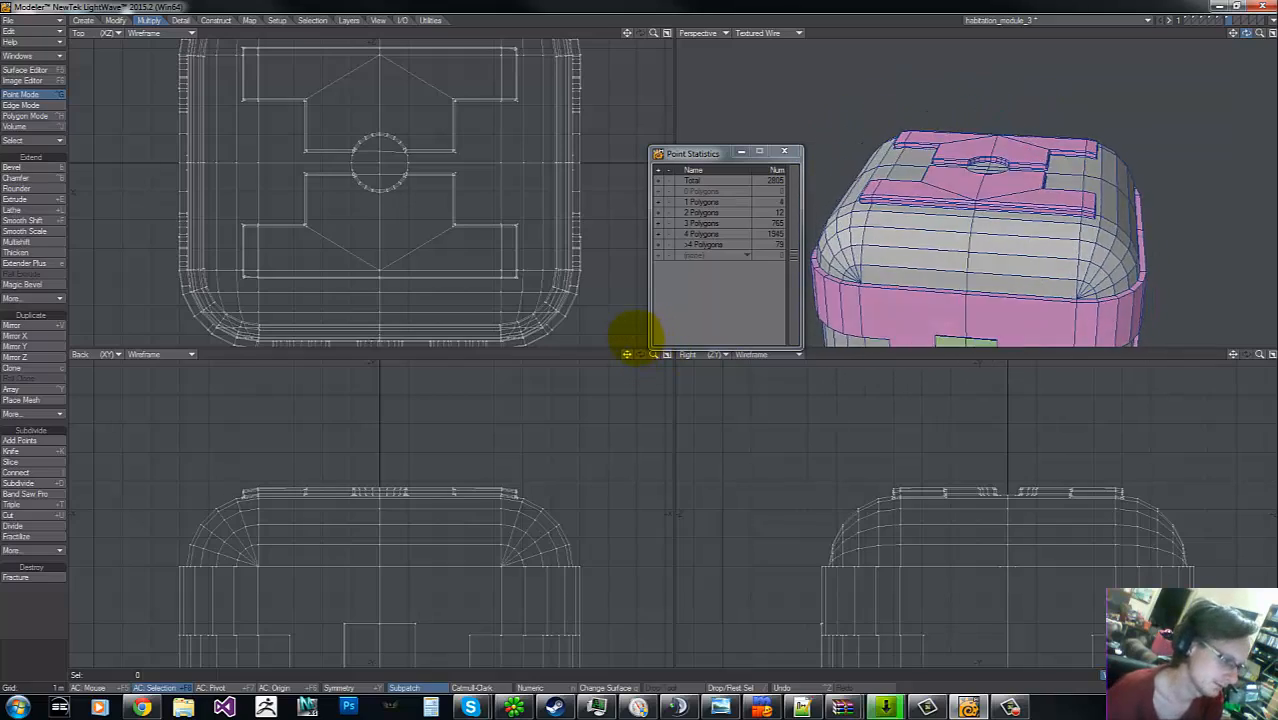
pyautogui.moveTo(640, 337); pyautogui.dragTo(643, 327)
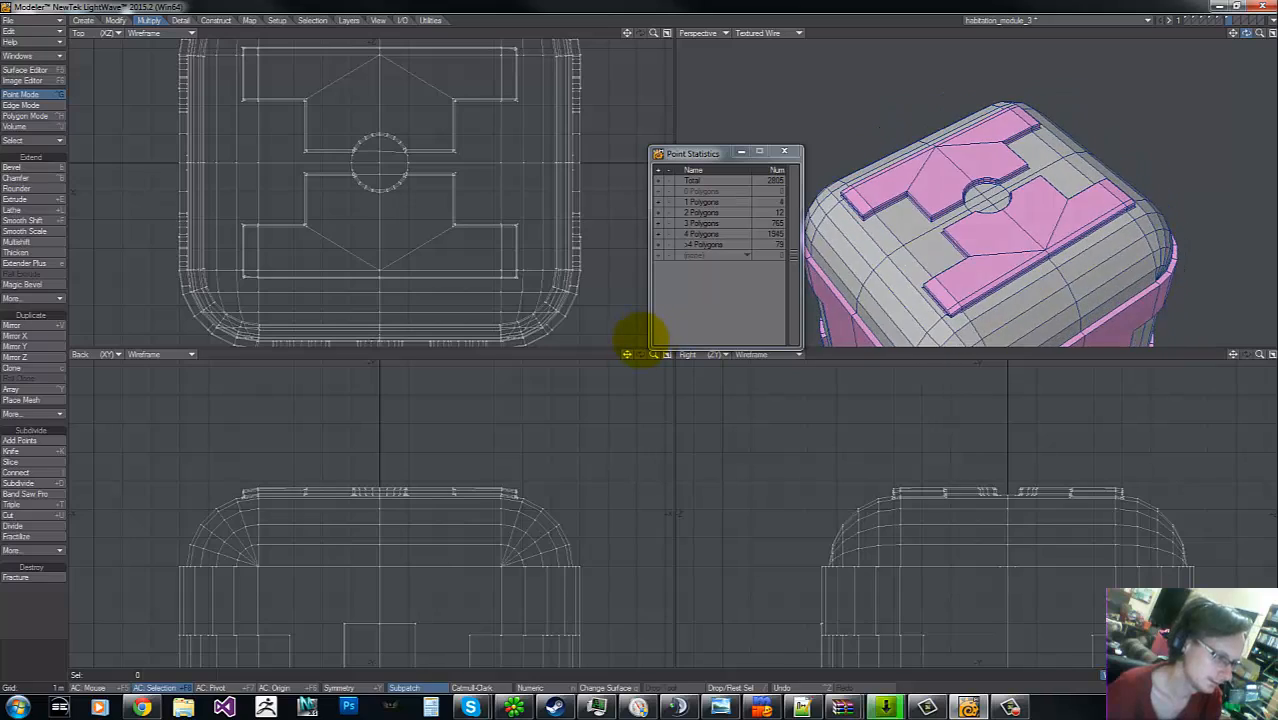
pyautogui.moveTo(648, 330); pyautogui.dragTo(974, 193)
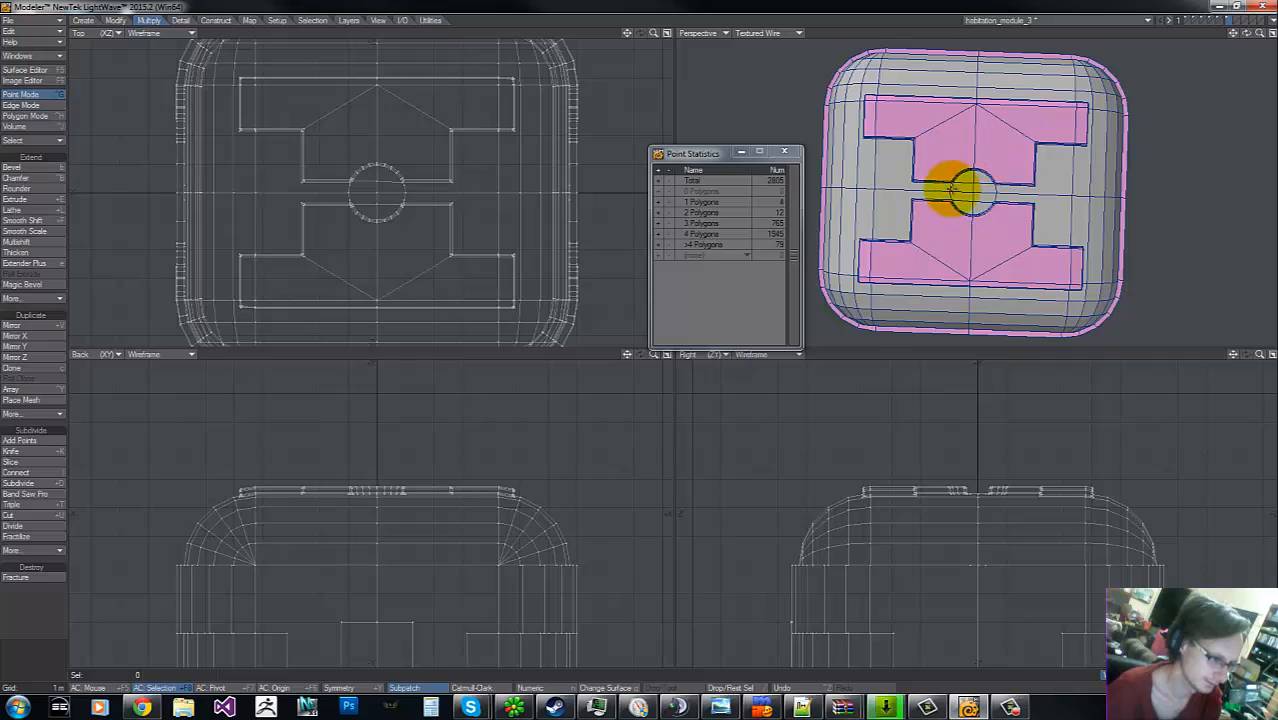
pyautogui.moveTo(1247, 35); pyautogui.dragTo(642, 336)
pyautogui.press('g')
pyautogui.moveTo(920, 300); pyautogui.dragTo(928, 212)
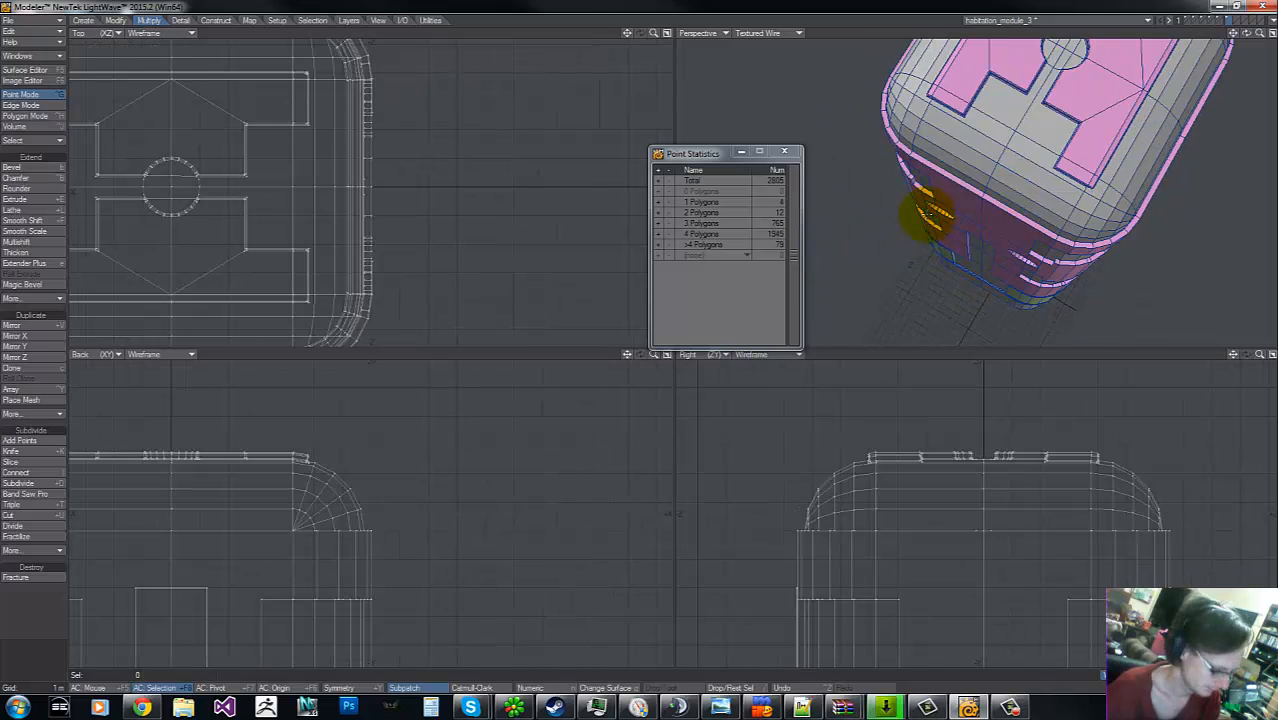
pyautogui.click(16, 117)
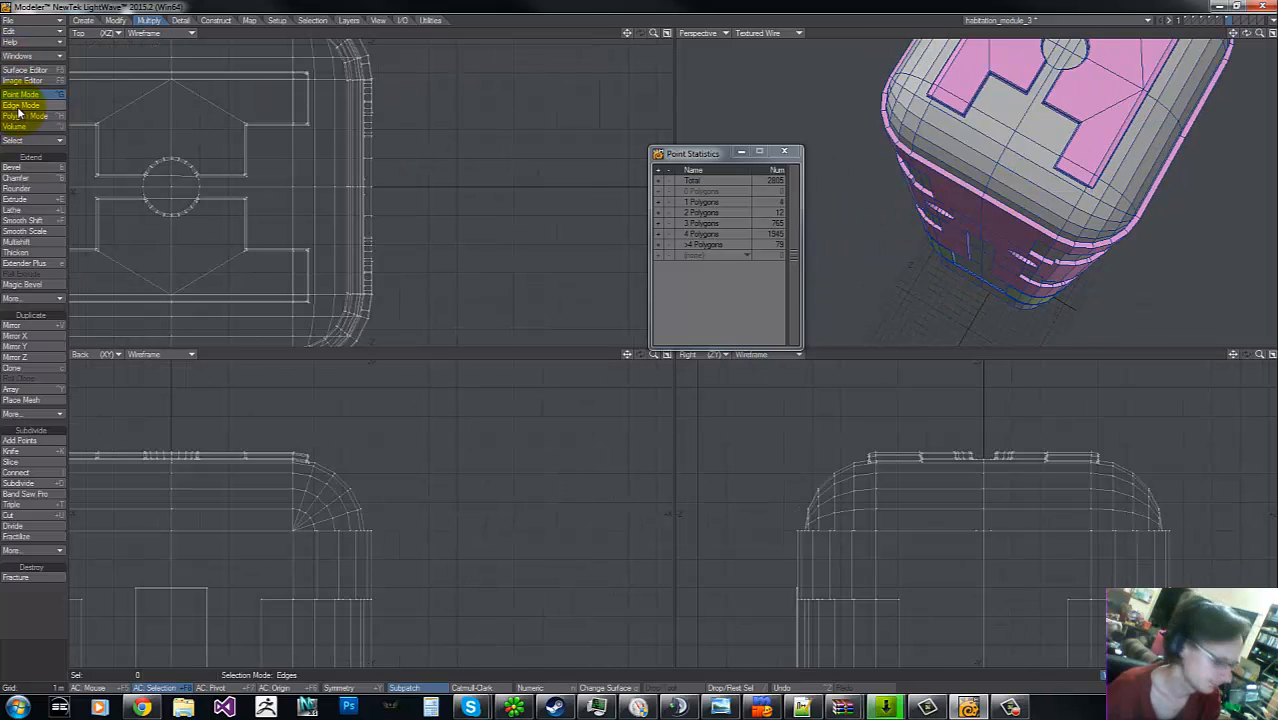
pyautogui.click(20, 106)
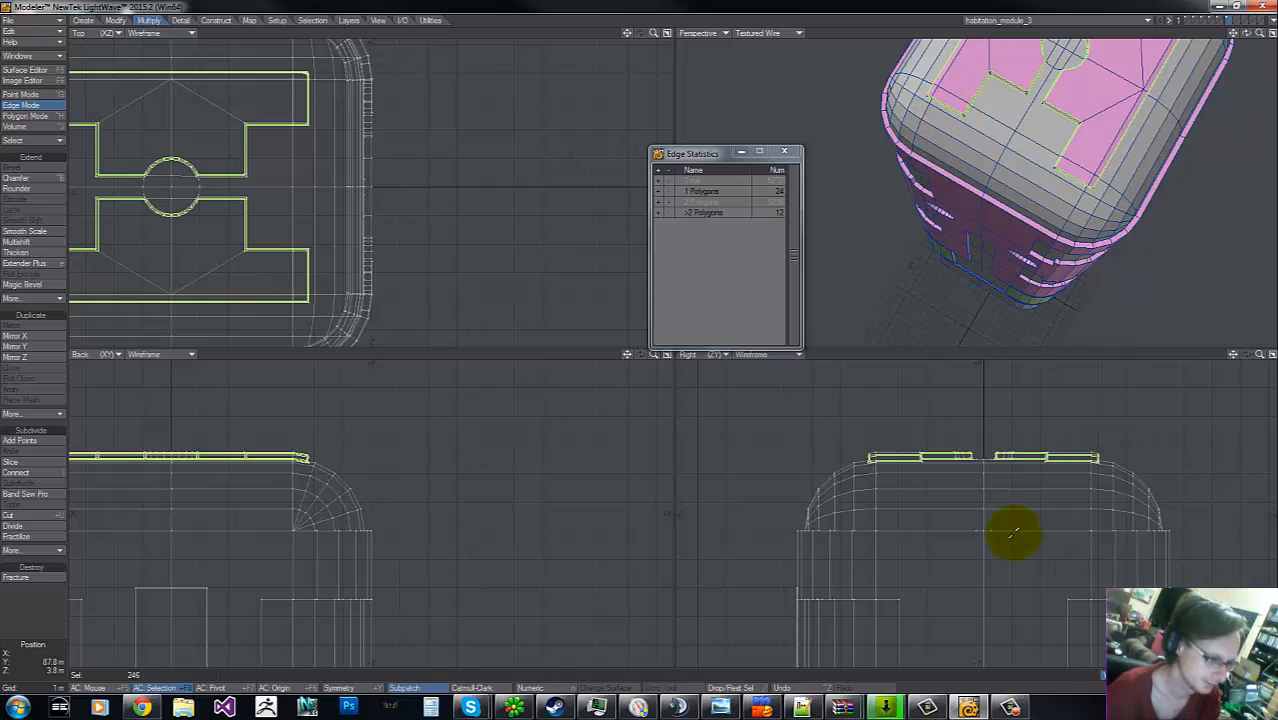
pyautogui.click(866, 540)
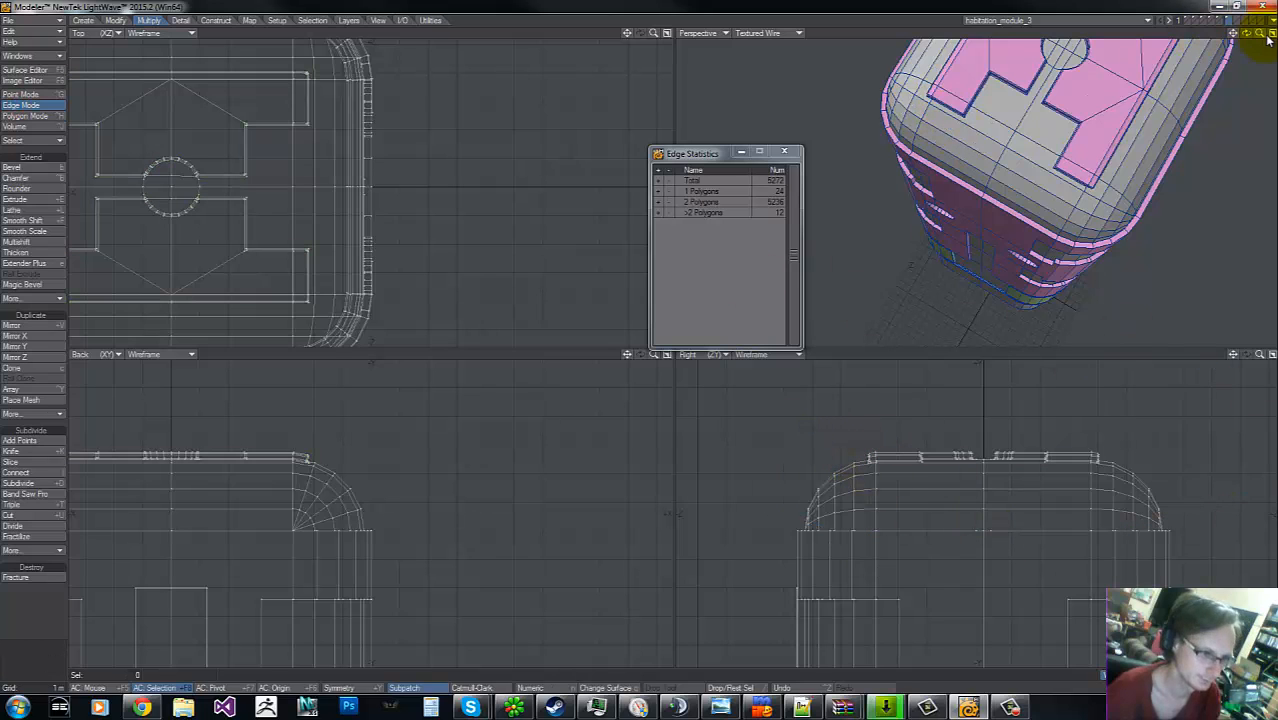
# - Examine the edges along the hull's upper rim near the middle seam by selecting and deselecting individual segments
pyautogui.moveTo(1259, 40); pyautogui.dragTo(1130, 126)
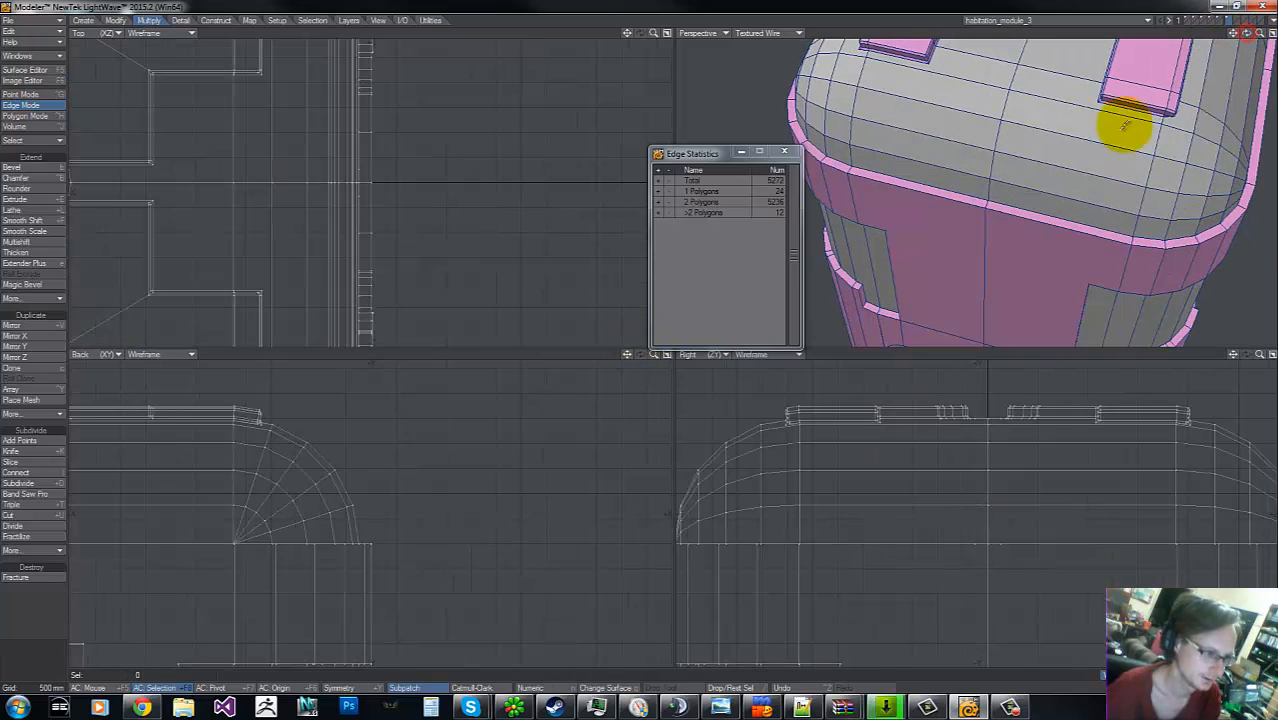
pyautogui.click(944, 190)
pyautogui.moveTo(944, 190); pyautogui.dragTo(1040, 215)
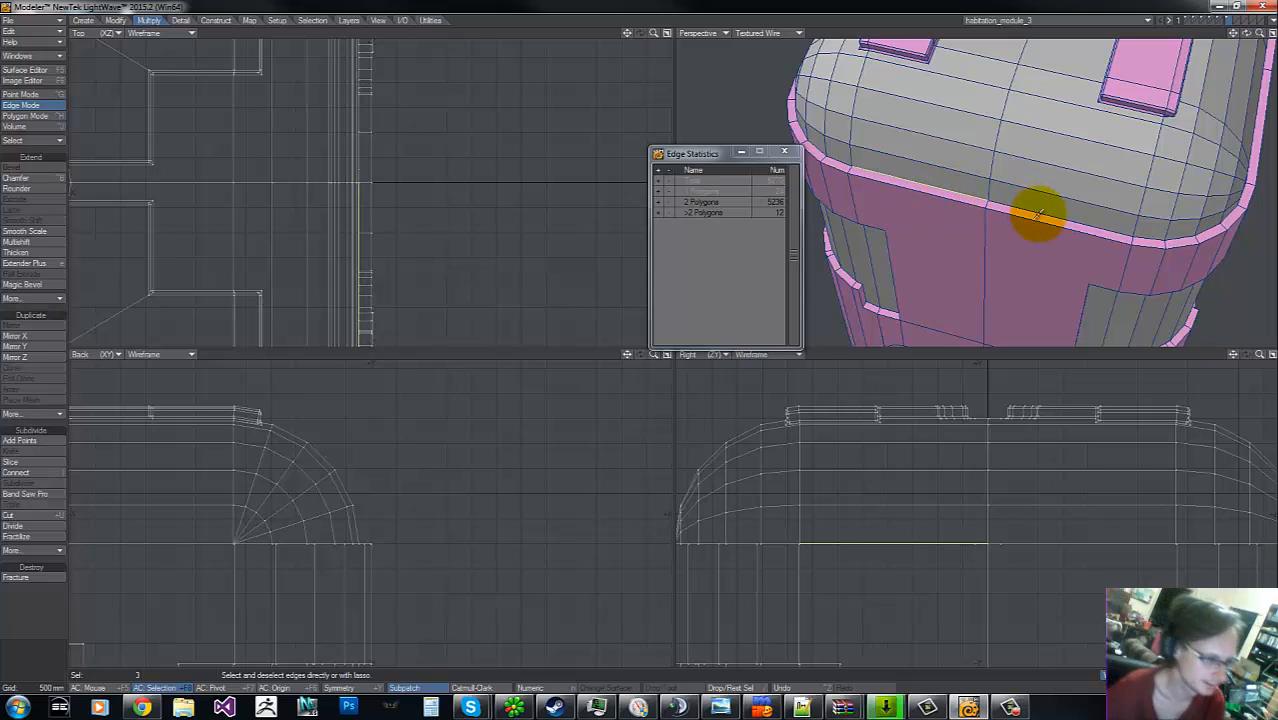
pyautogui.click(938, 189)
pyautogui.moveTo(938, 189); pyautogui.dragTo(878, 180)
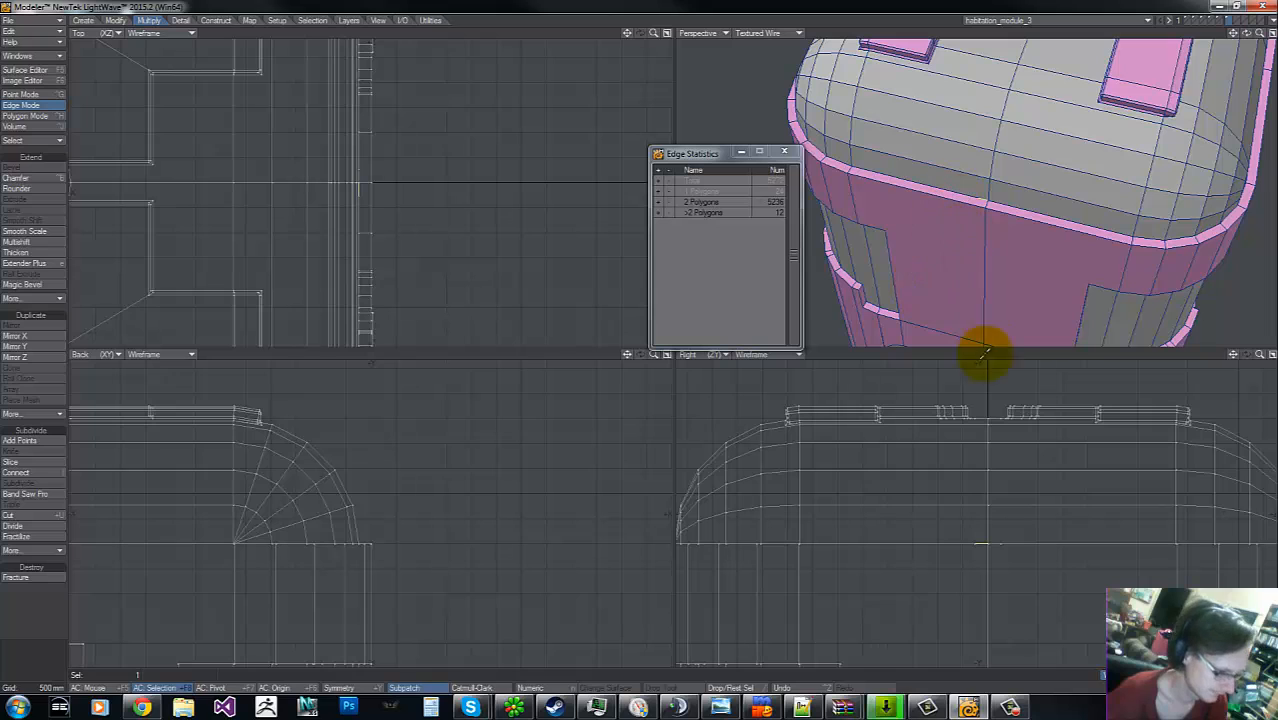
pyautogui.moveTo(938, 486)
pyautogui.mouseDown(button='right')
pyautogui.moveTo(1047, 603)
pyautogui.moveTo(1000, 375)
pyautogui.mouseUp(button='right')
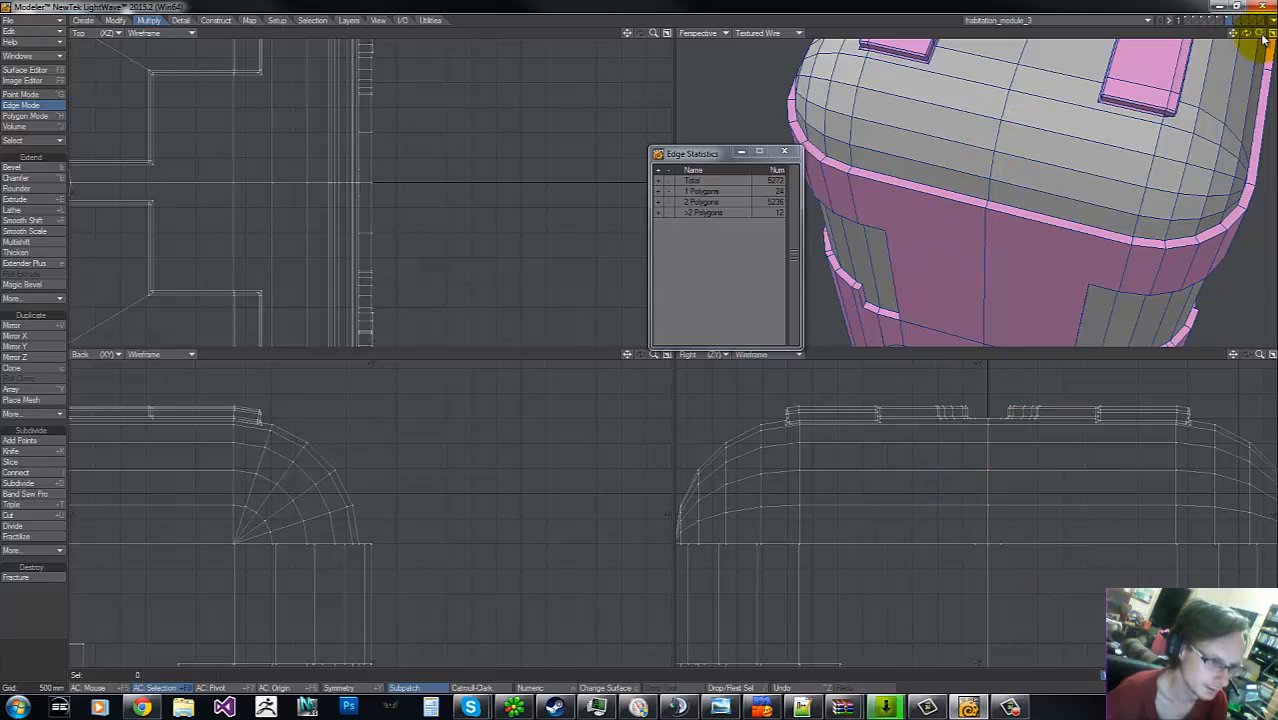
pyautogui.moveTo(1260, 35); pyautogui.dragTo(566, 345)
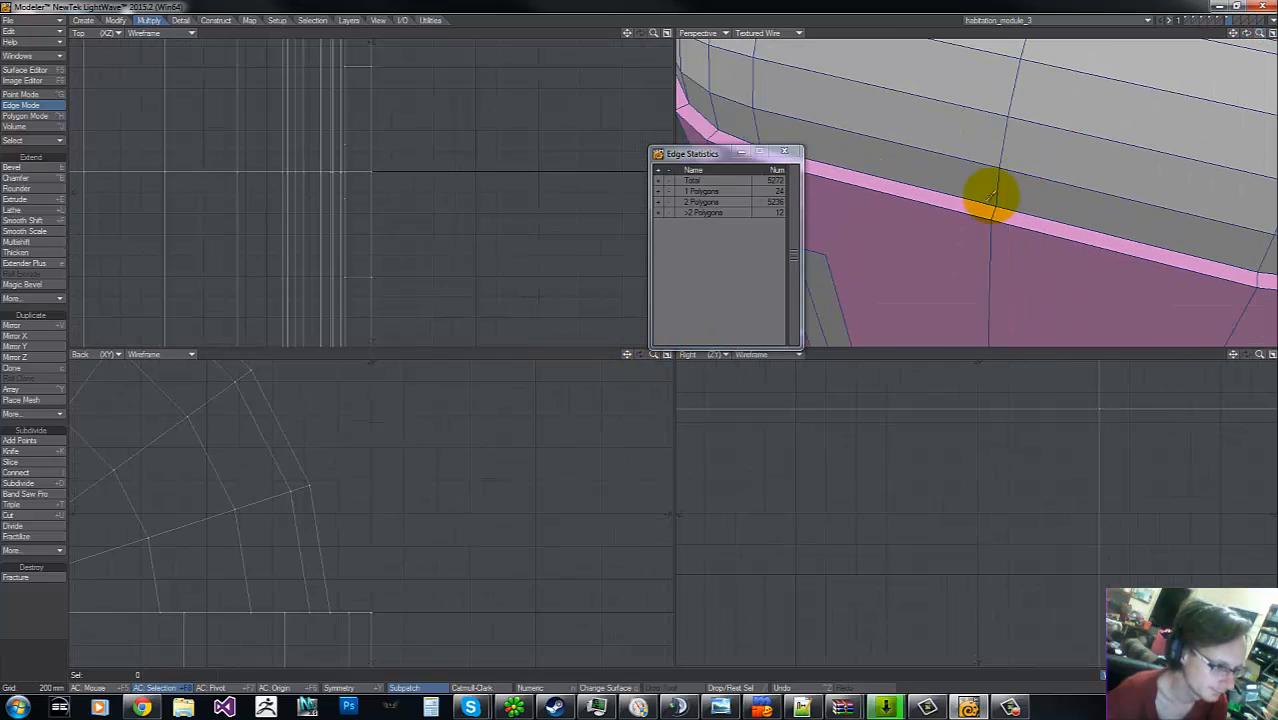
pyautogui.click(983, 203)
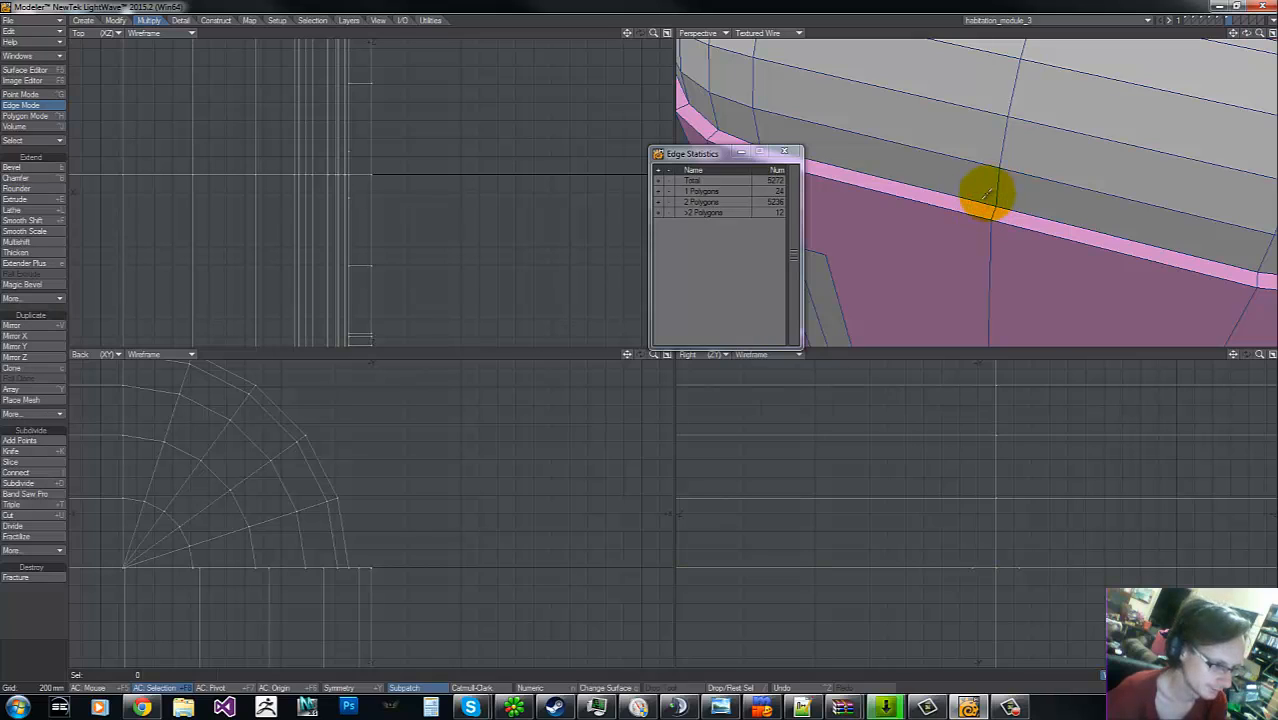
pyautogui.click(959, 202)
pyautogui.moveTo(947, 202); pyautogui.dragTo(948, 195)
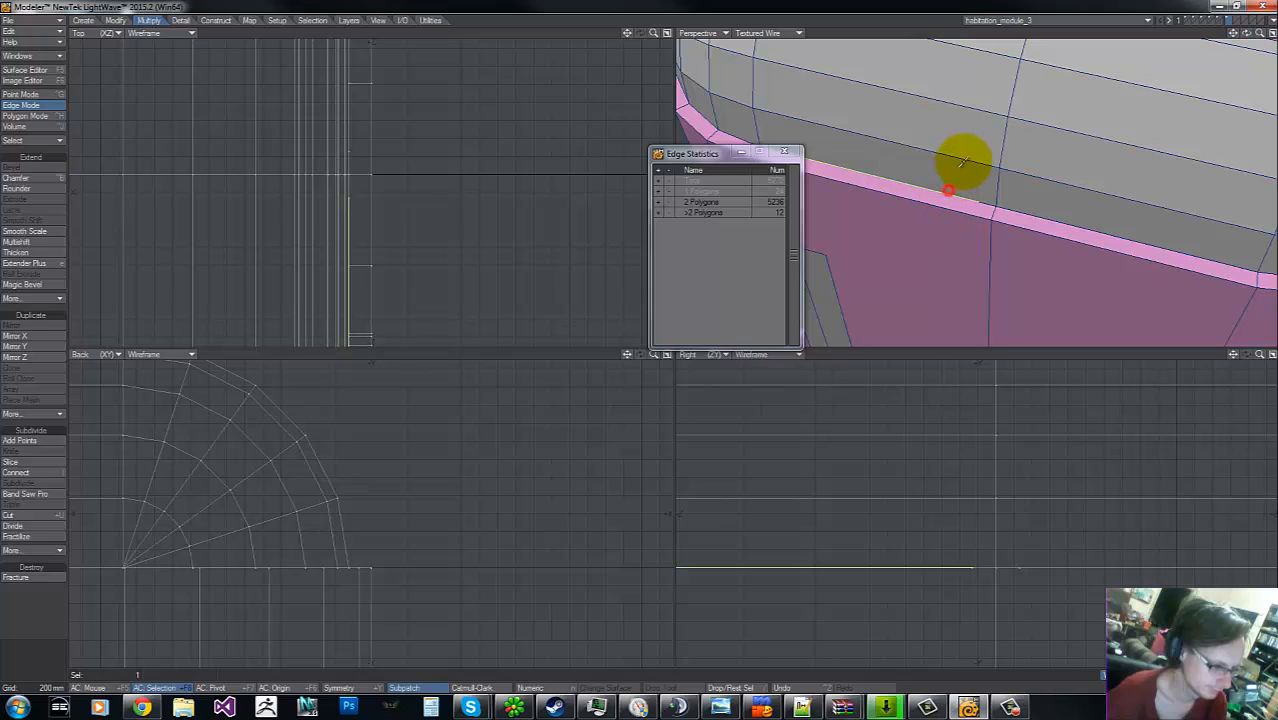
pyautogui.click(948, 197)
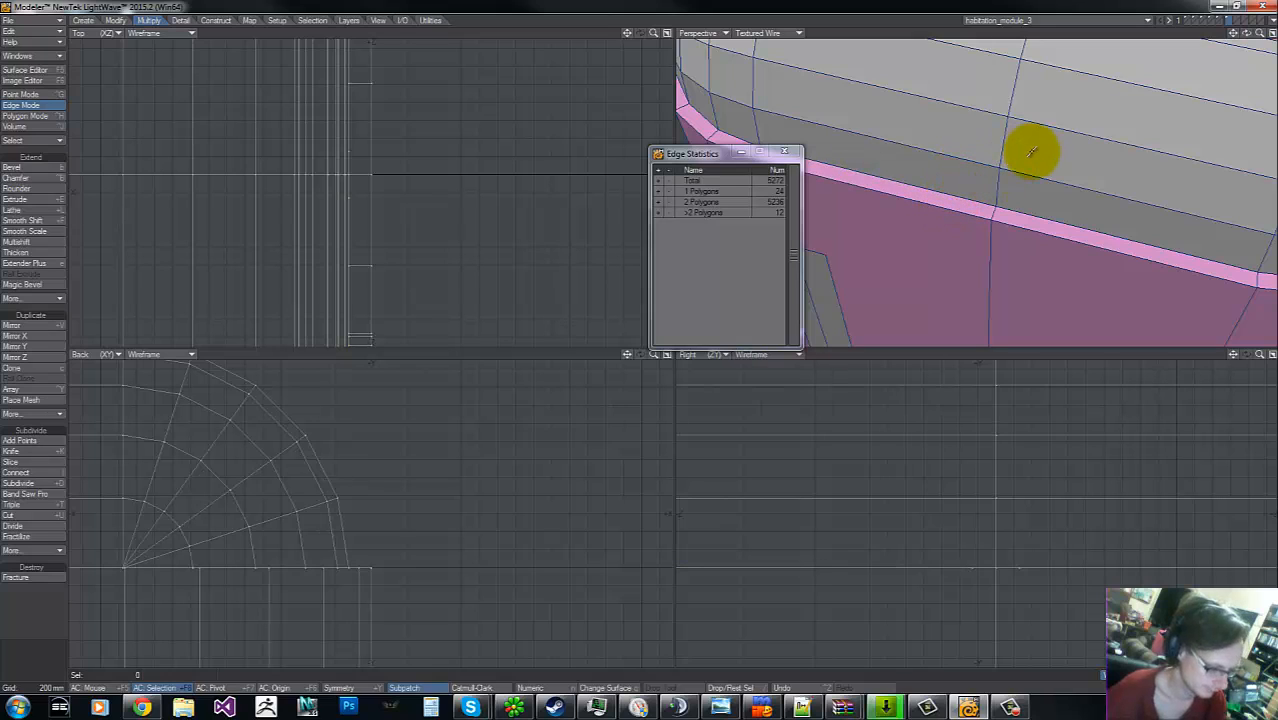
# - Merge coincident points across the whole mesh and switch to polygon selection with no polygons selected
pyautogui.press('m')
pyautogui.press('Return')
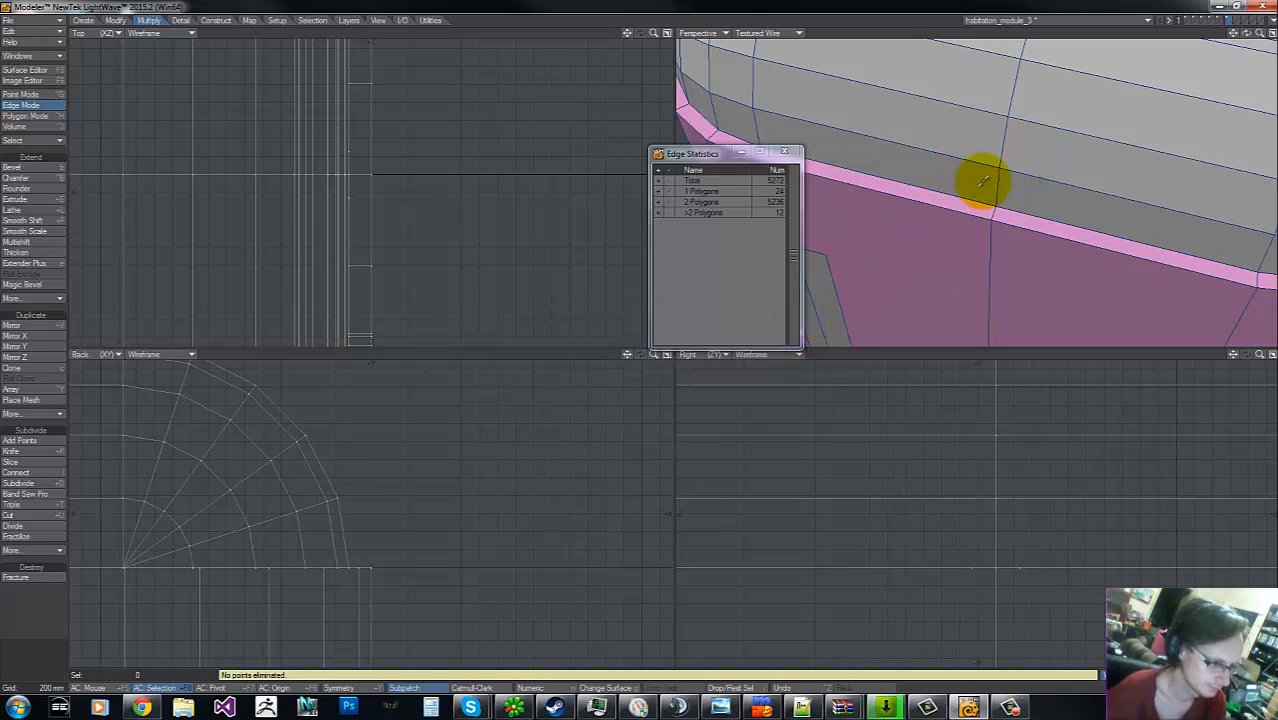
pyautogui.hotkey('ctrl', 'g')
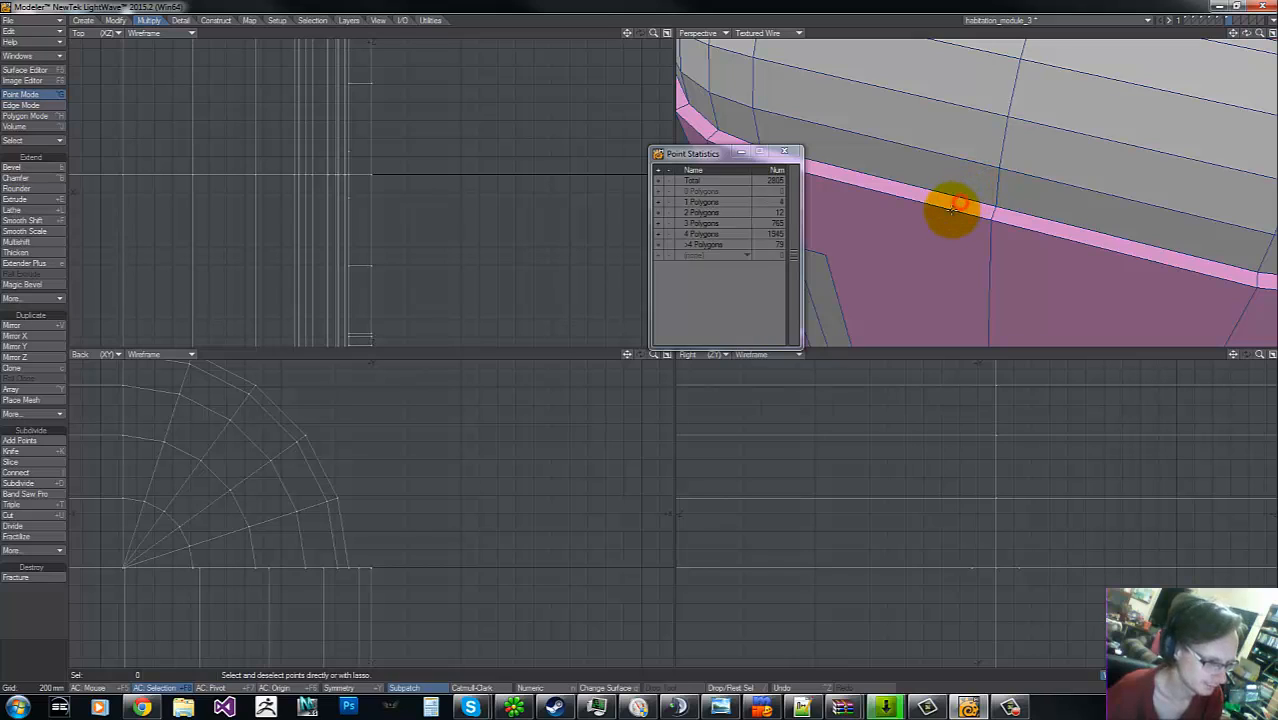
pyautogui.hotkey('ctrl', 'h')
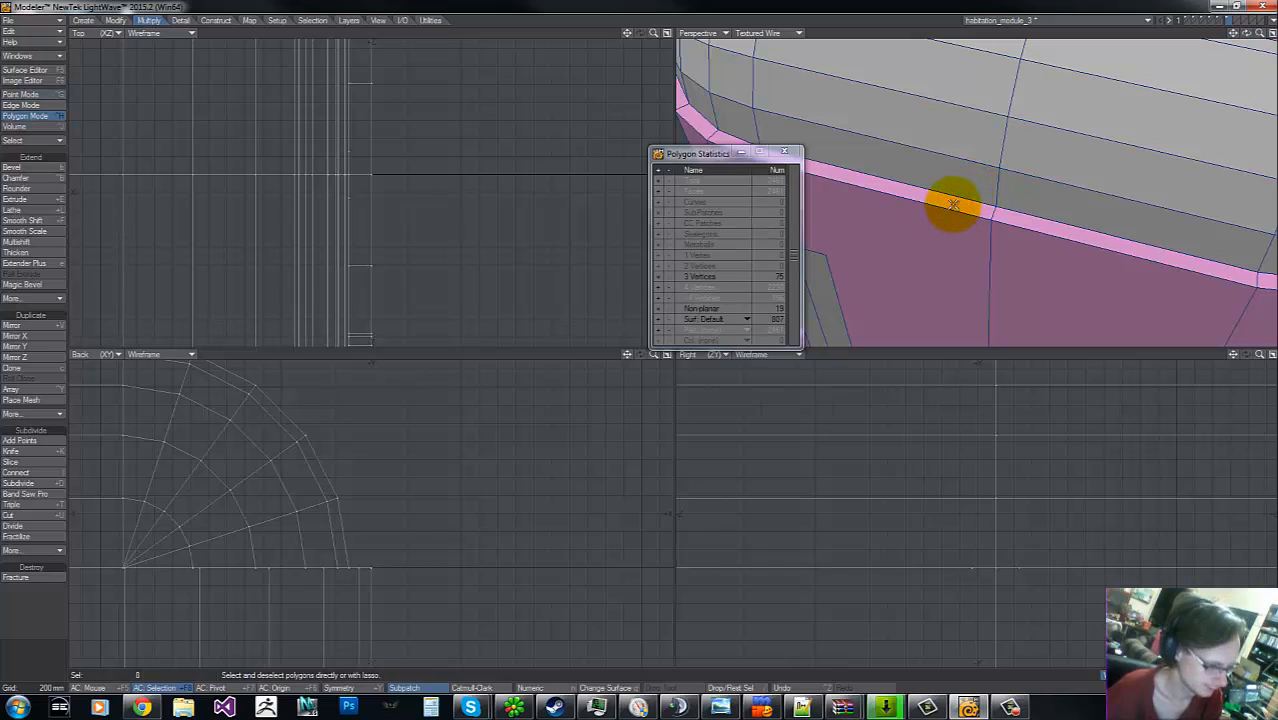
pyautogui.click(669, 287)
pyautogui.click(669, 293)
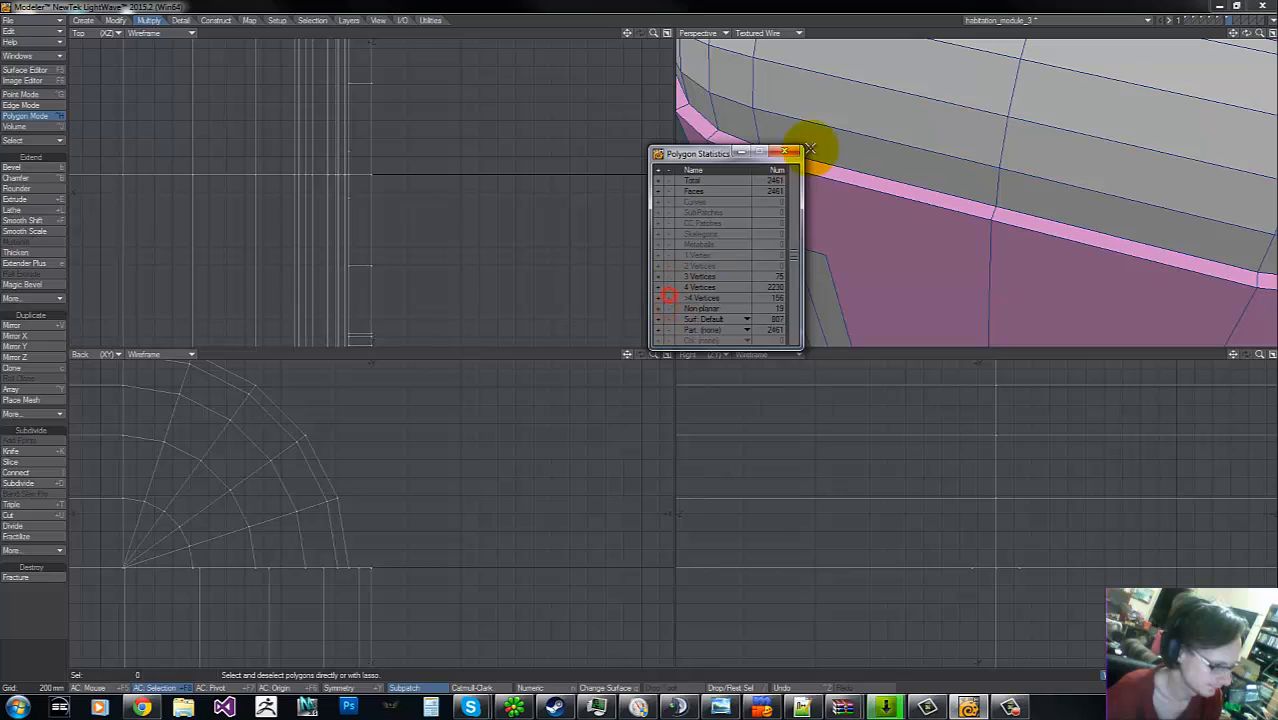
# - Try deleting the narrow face on the hull's upper rim beside the middle seam, and undo the deletion
pyautogui.click(894, 177)
pyautogui.click(906, 167)
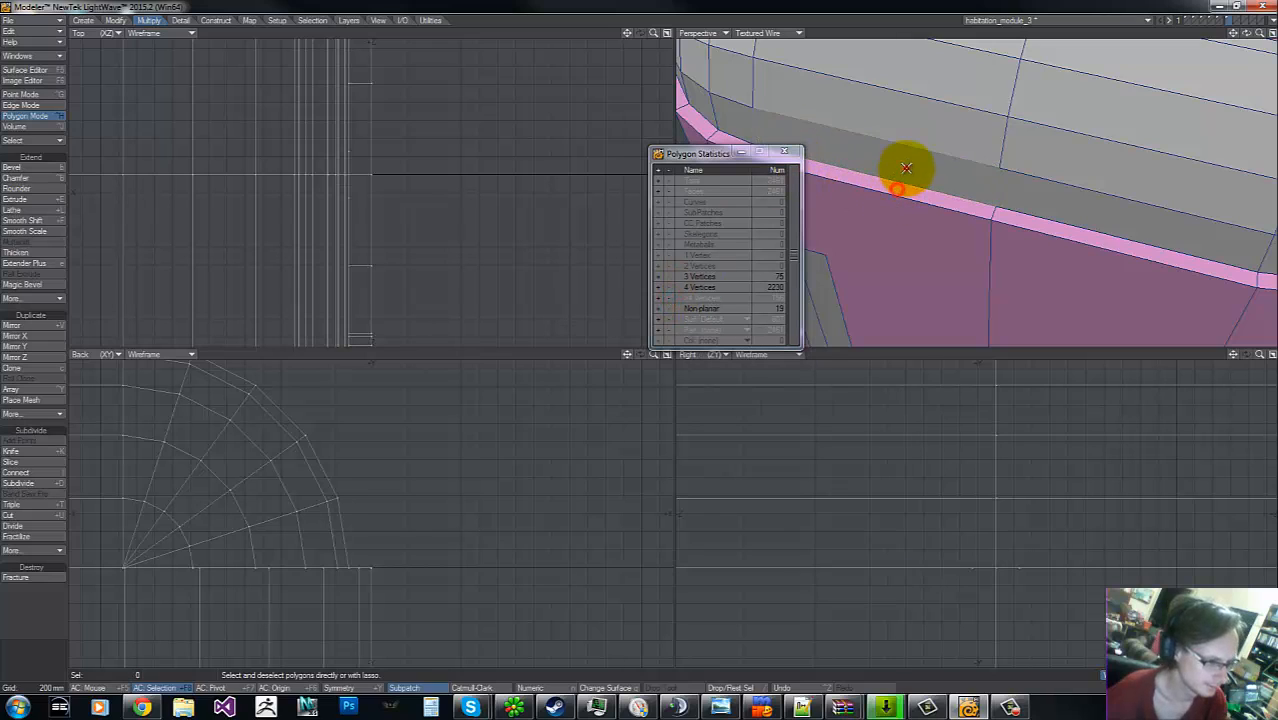
pyautogui.click(898, 185)
pyautogui.press('Delete')
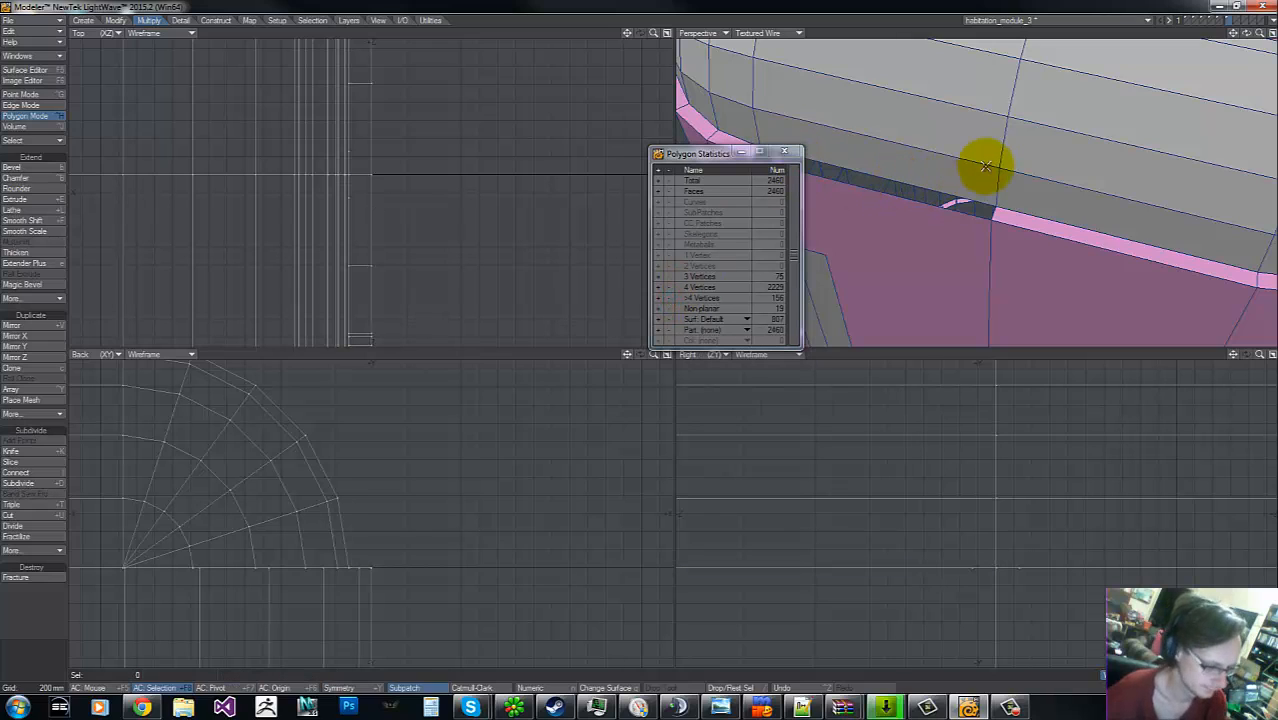
pyautogui.hotkey('ctrl', 'z')
# - Delete the long narrow face of the hull's upper rim that ends at the middle seam
pyautogui.click(952, 205)
pyautogui.click(952, 205)
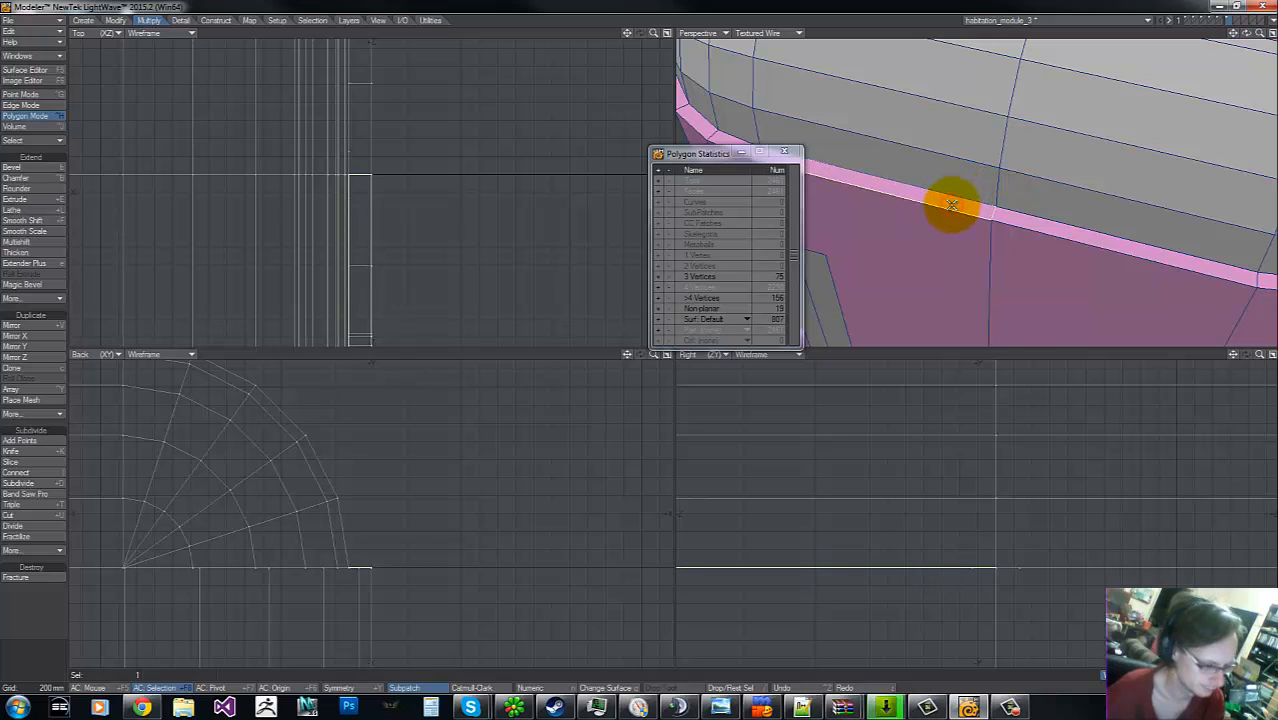
pyautogui.press('Delete')
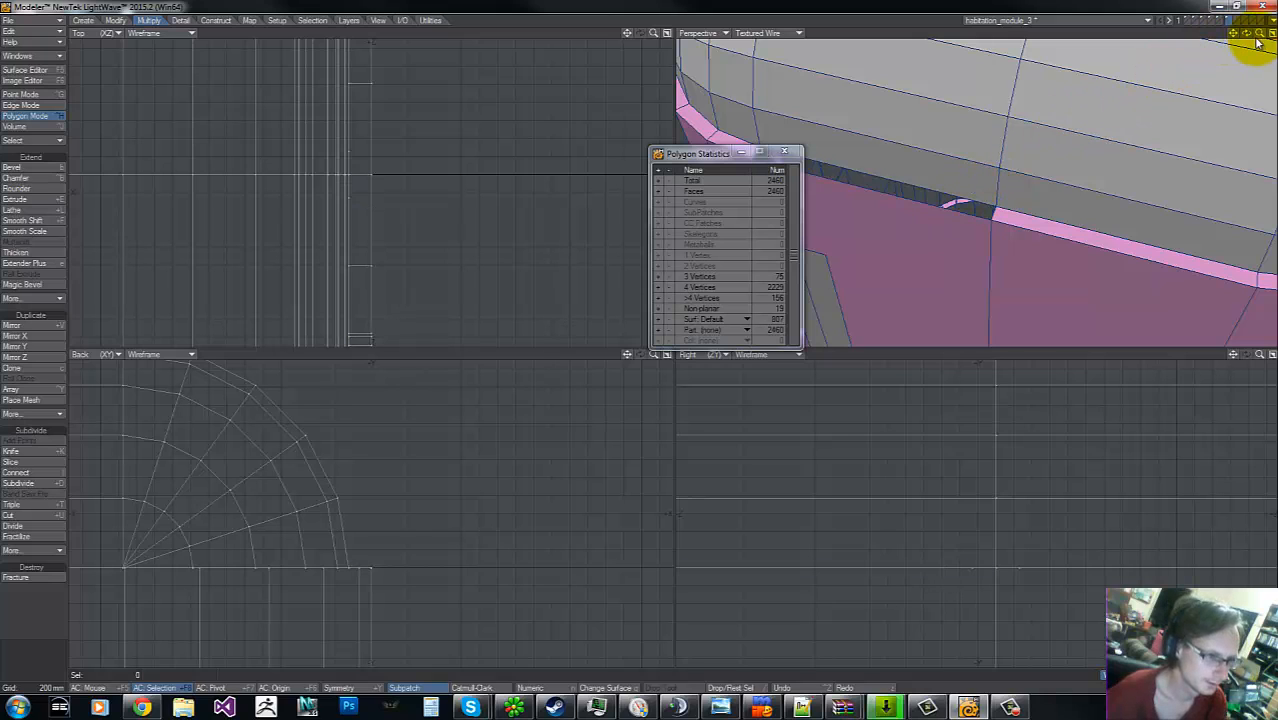
# - Examine the gap in the hull's upper rim beside the middle seam by selecting and deselecting the adjoining faces
pyautogui.moveTo(1258, 42); pyautogui.dragTo(641, 338)
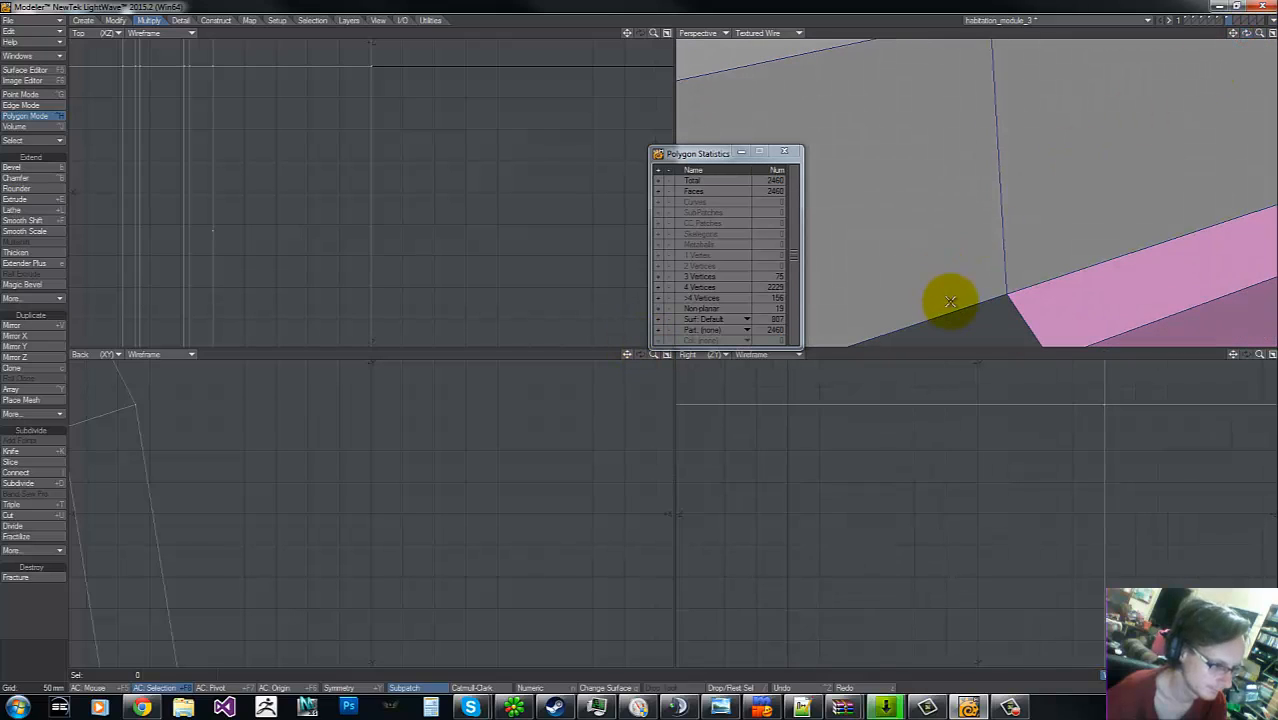
pyautogui.click(952, 301)
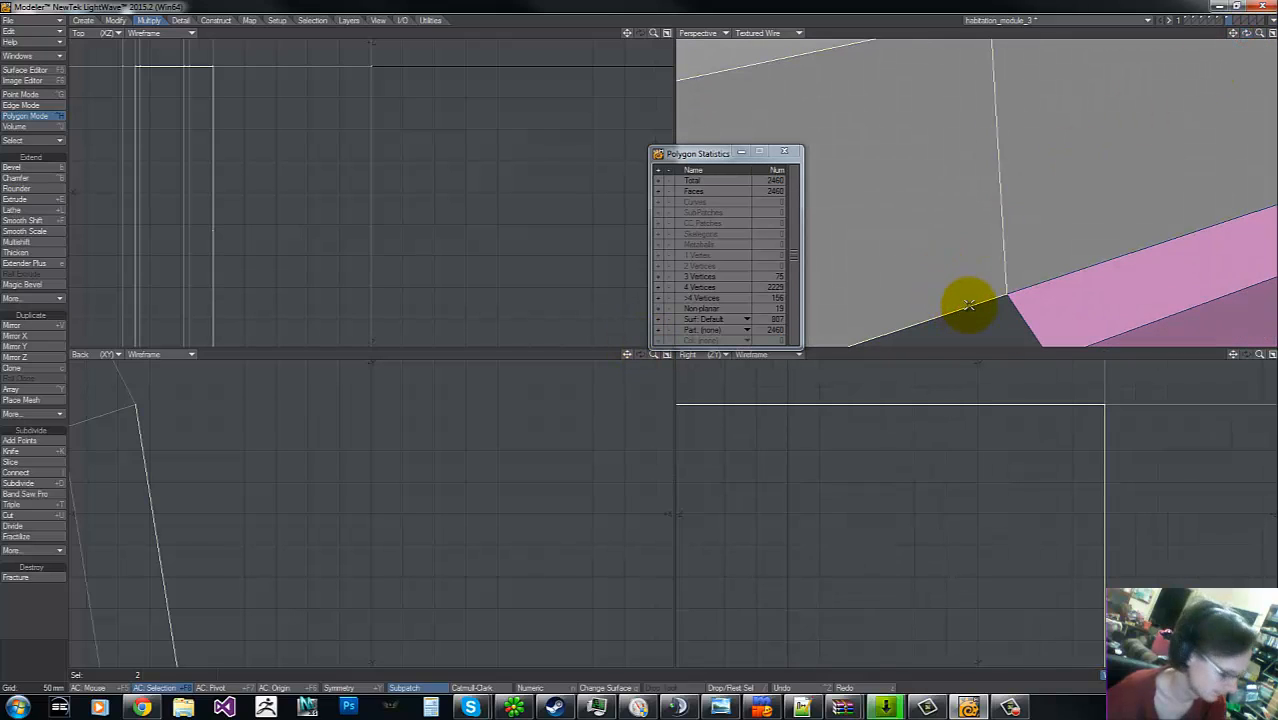
pyautogui.click(965, 272)
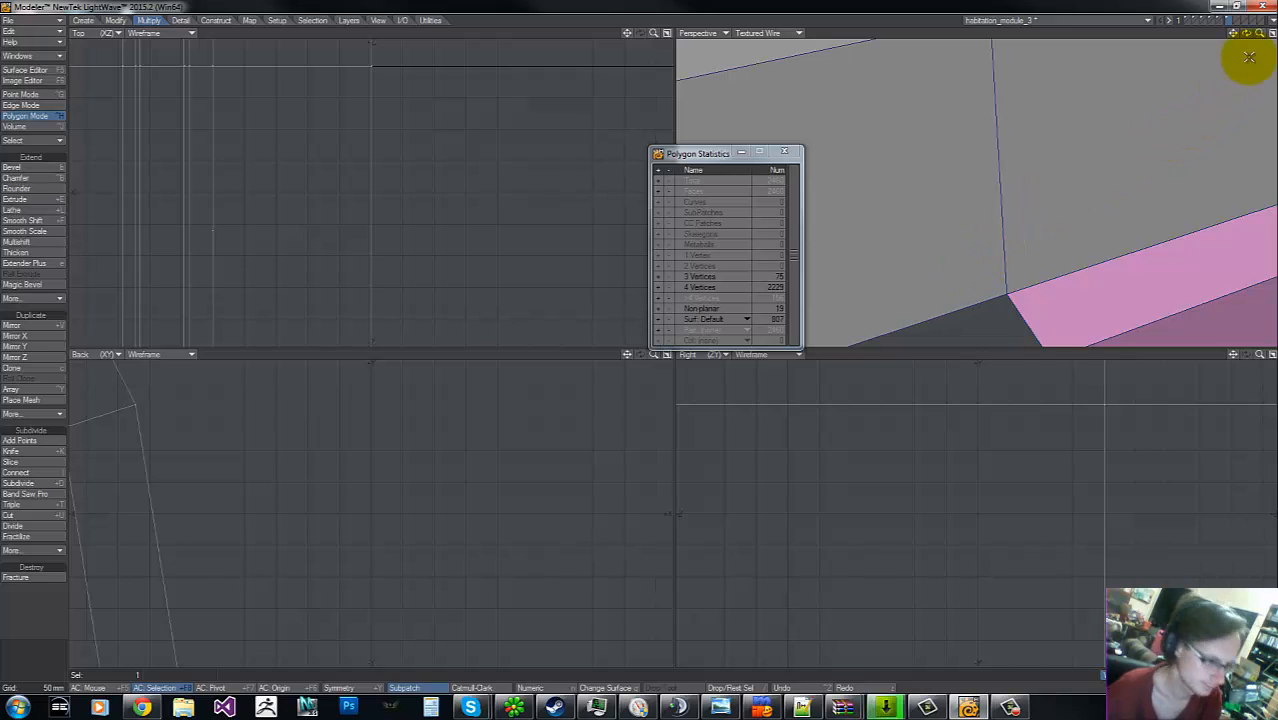
pyautogui.moveTo(1247, 34); pyautogui.dragTo(681, 342)
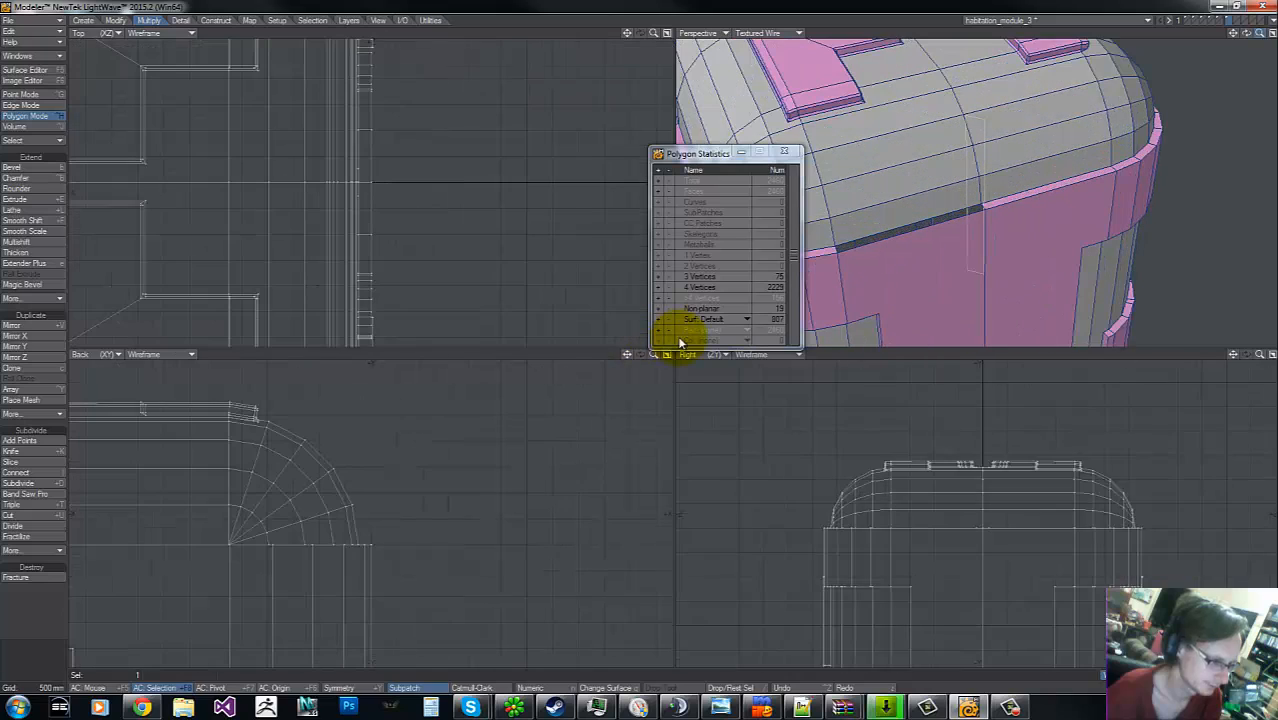
pyautogui.click(974, 209)
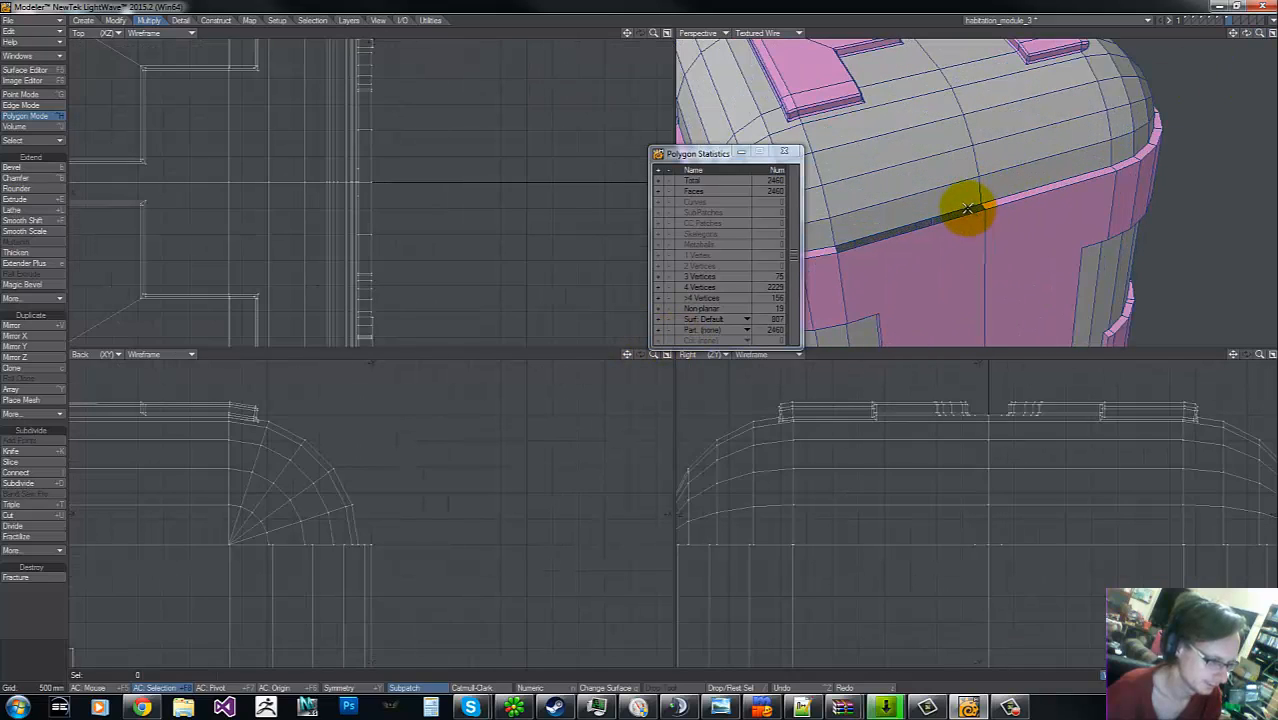
# - Restore the deleted narrow face of the hull's upper rim beside the middle seam and clear the polygon selection
pyautogui.hotkey('ctrl', 'g')
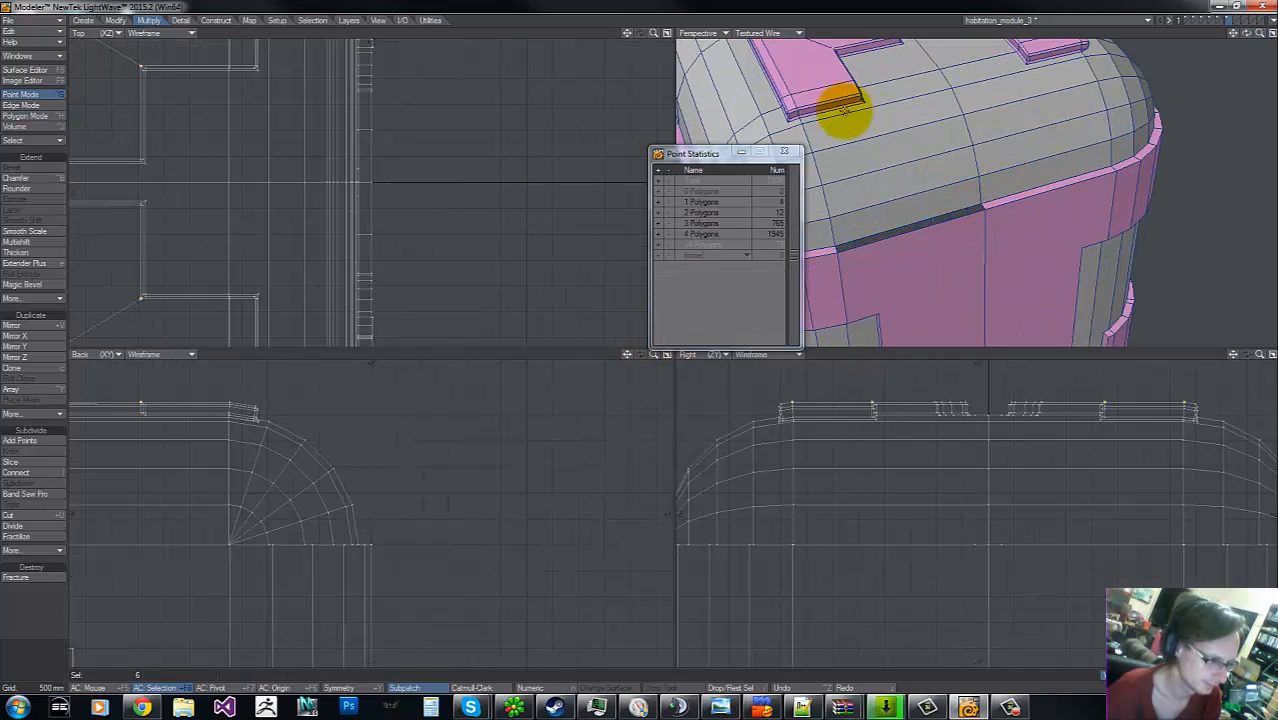
pyautogui.hotkey('ctrl', 'h')
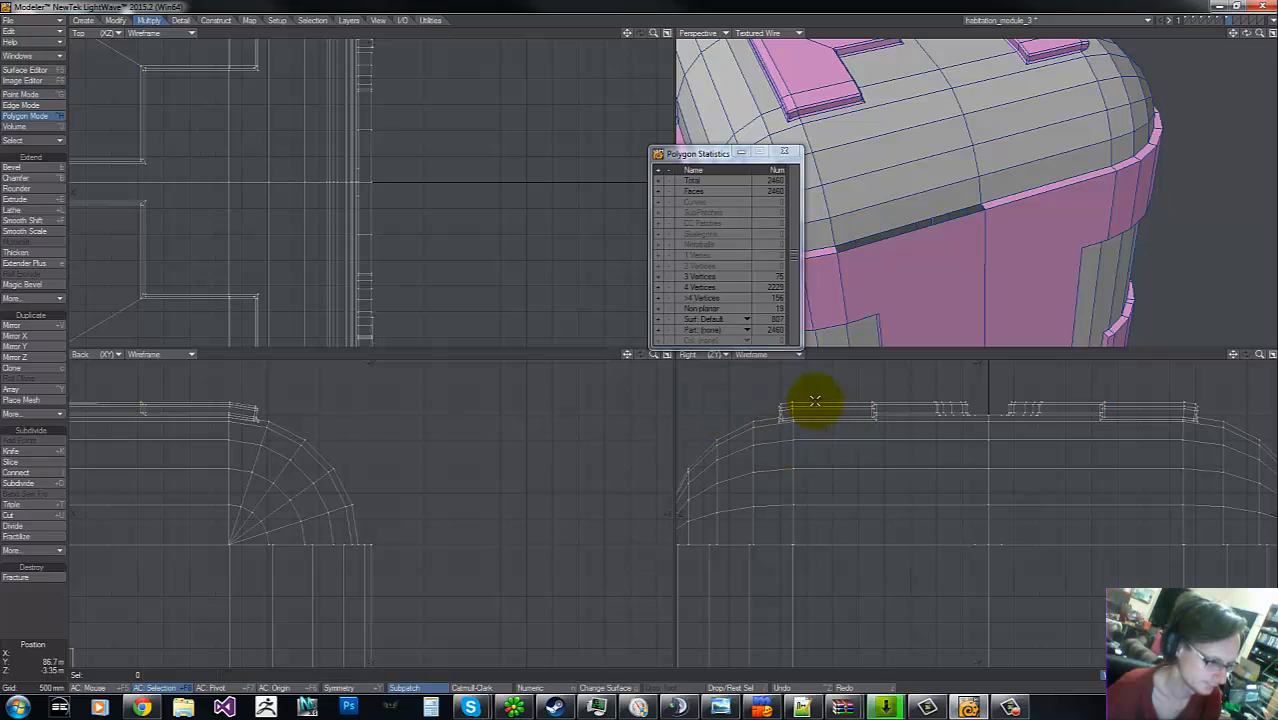
pyautogui.click(956, 211)
pyautogui.press('/')
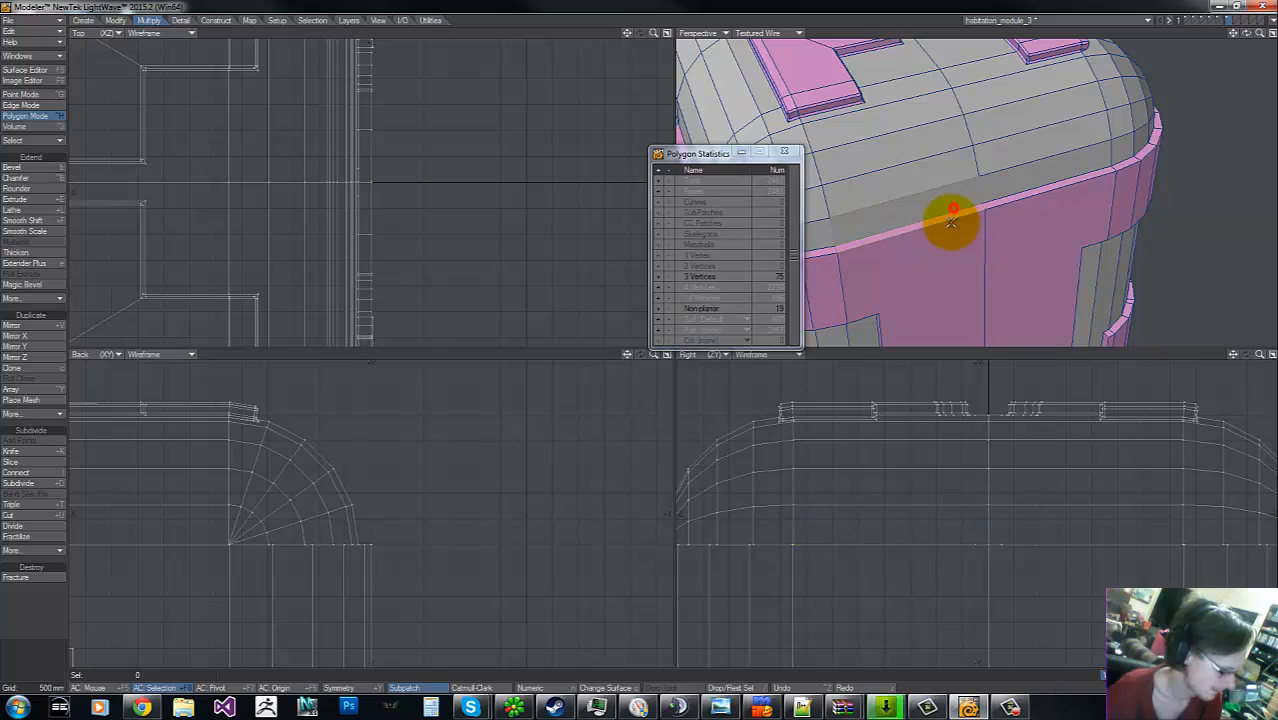
# - Examine the long and short edge segments of the upper rim around the middle seam in edge selection
pyautogui.click(40, 105)
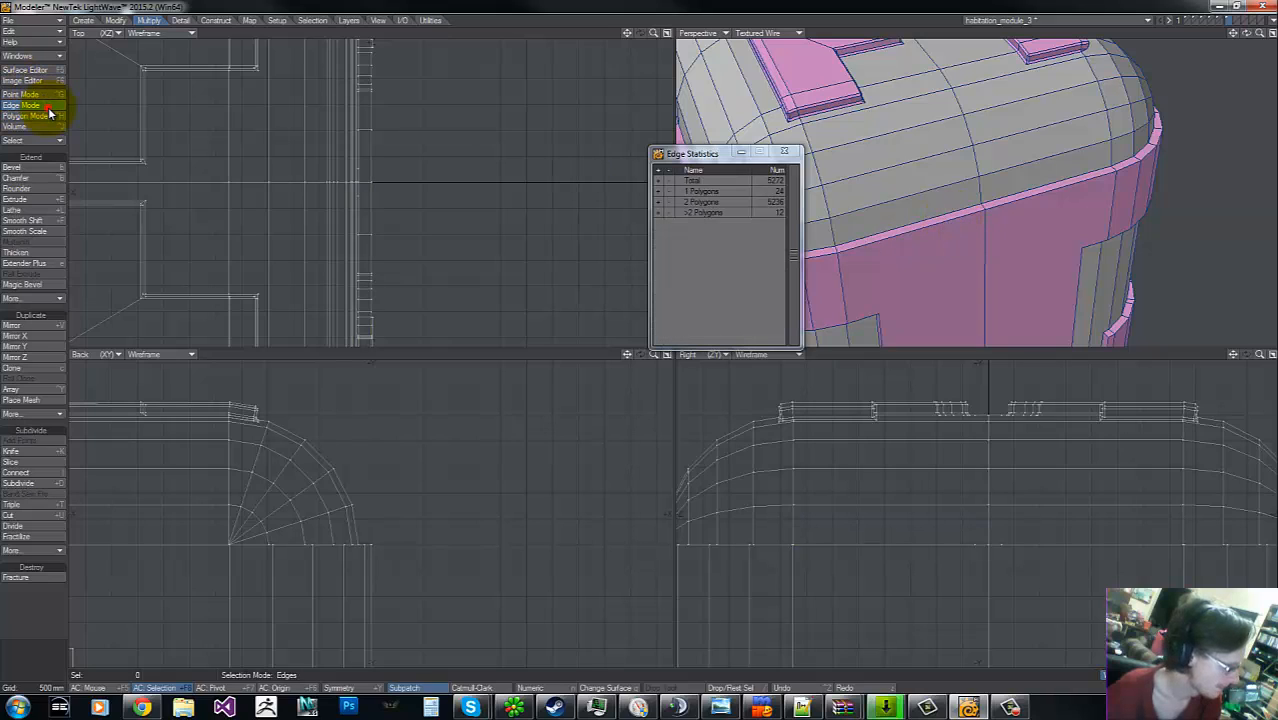
pyautogui.click(897, 226)
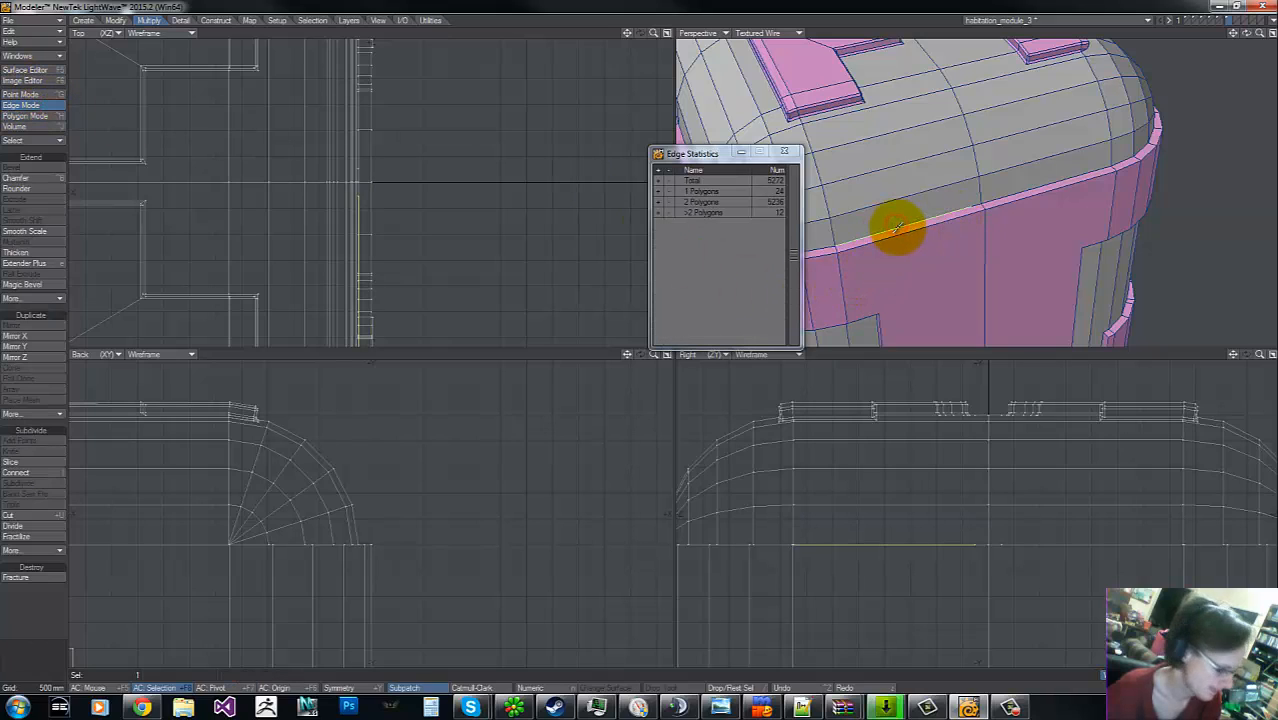
pyautogui.moveTo(897, 228); pyautogui.dragTo(905, 232)
pyautogui.press('/')
pyautogui.click(906, 231)
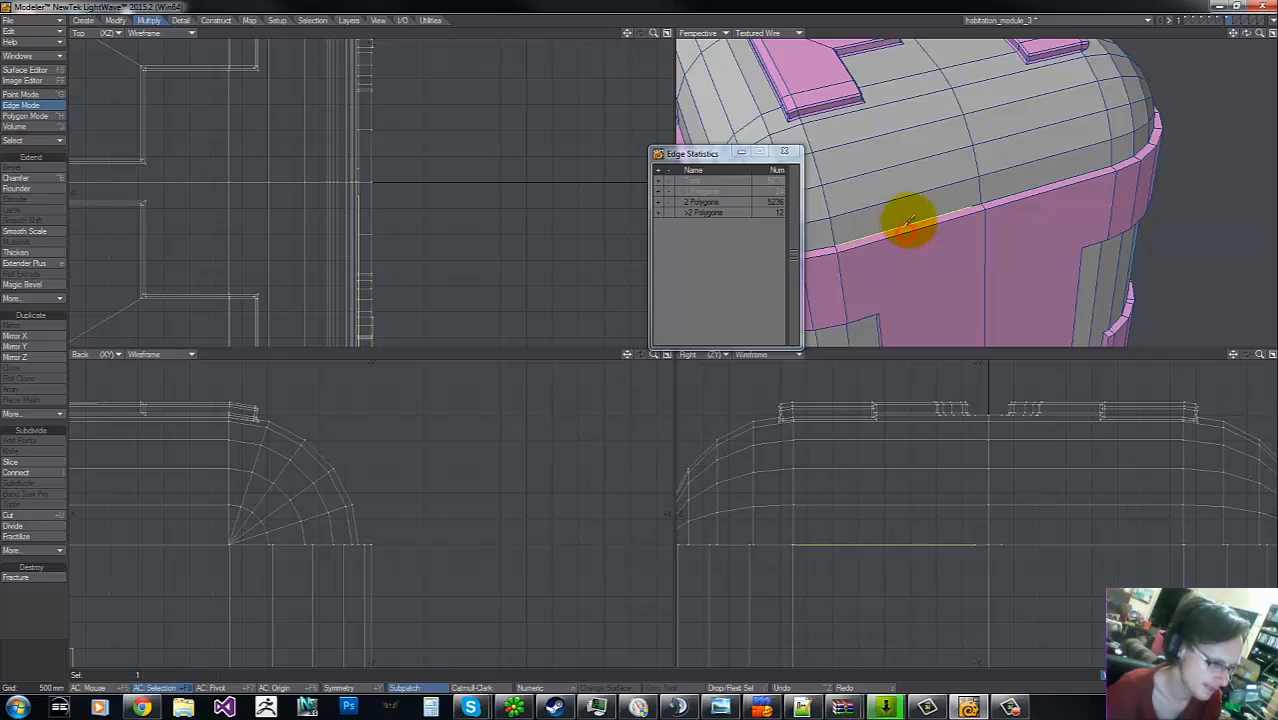
pyautogui.click(970, 206)
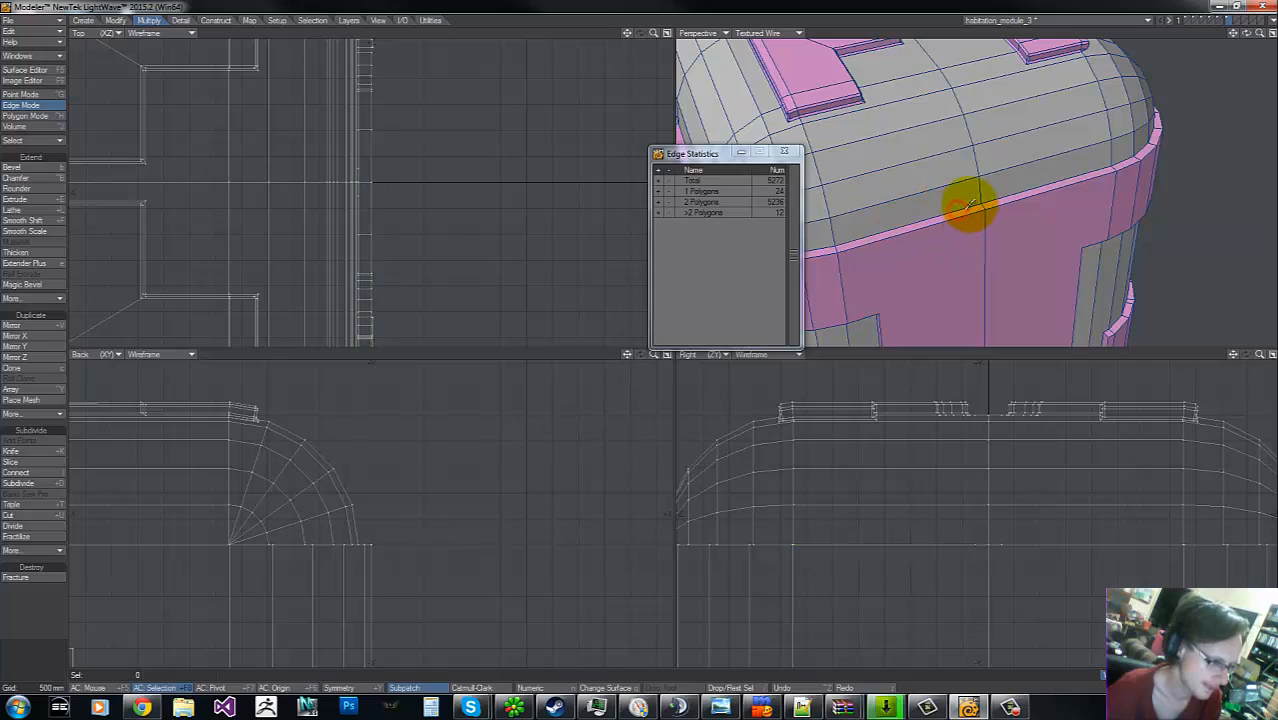
pyautogui.press('/')
pyautogui.click(966, 202)
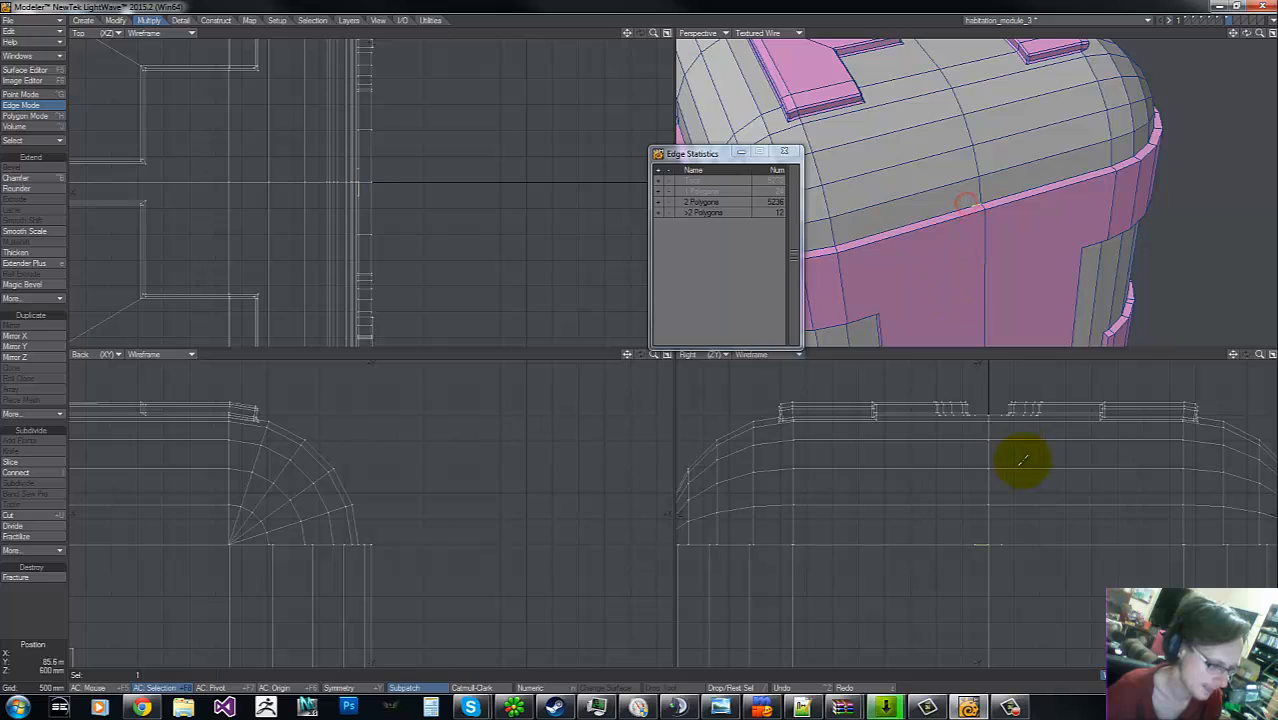
pyautogui.click(985, 198)
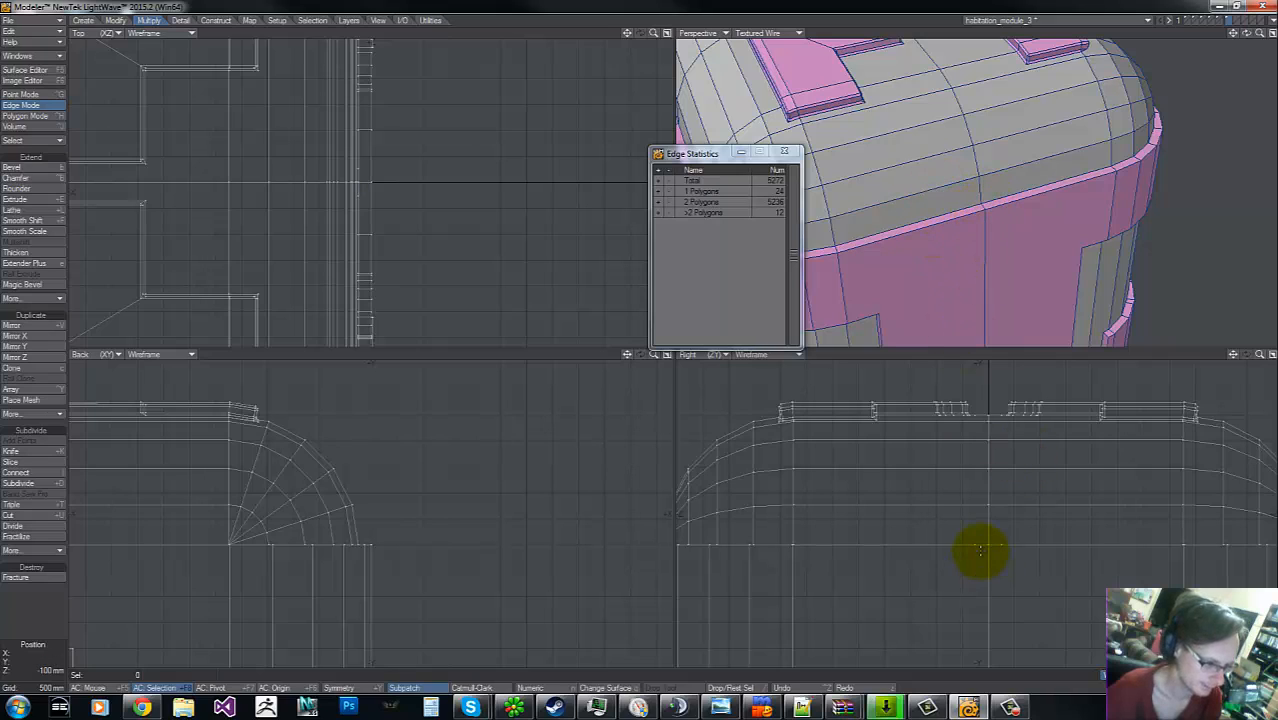
# - Switch to point selection and display the perspective view as Color Wireframe
pyautogui.hotkey('ctrl', 'g')
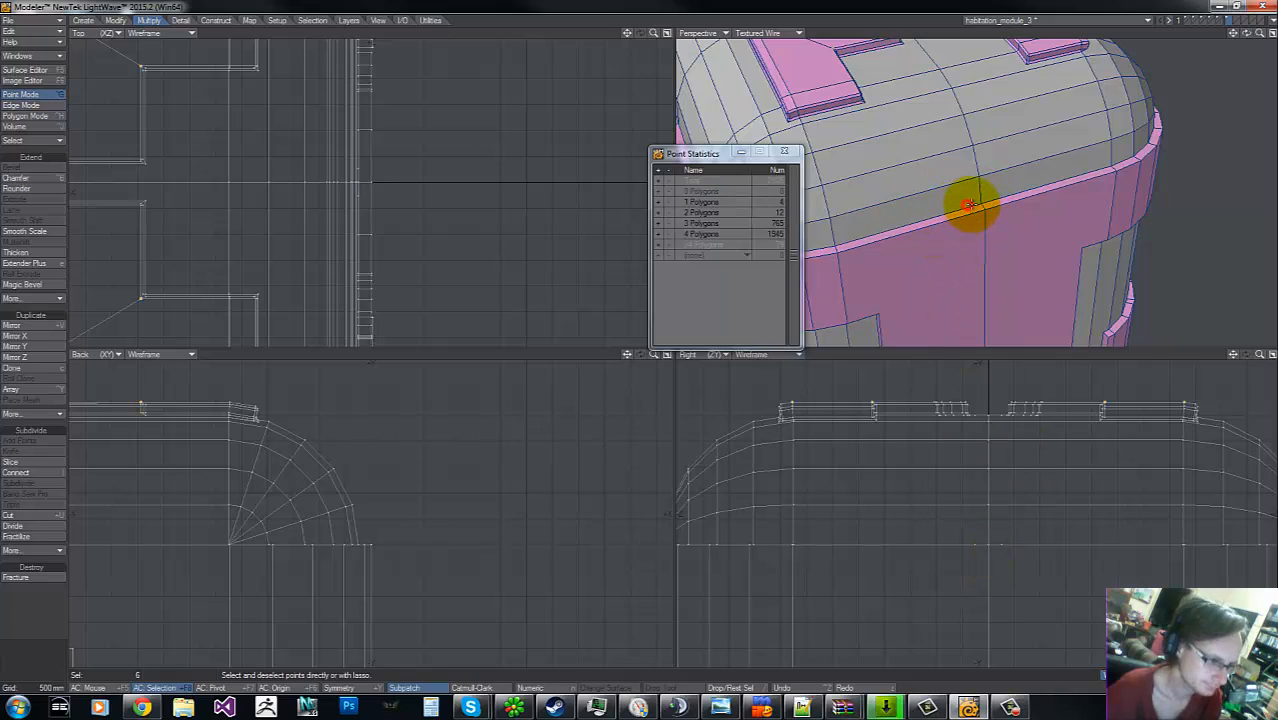
pyautogui.click(752, 33)
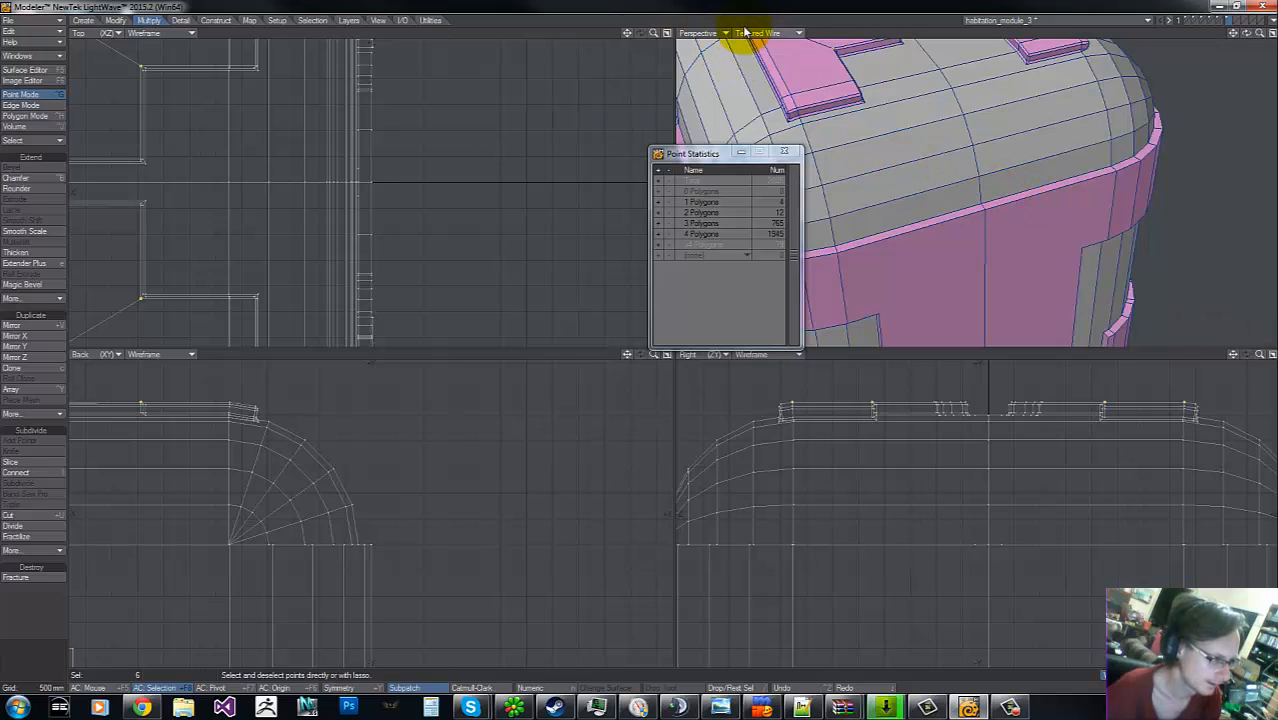
pyautogui.click(752, 33)
pyautogui.click(752, 59)
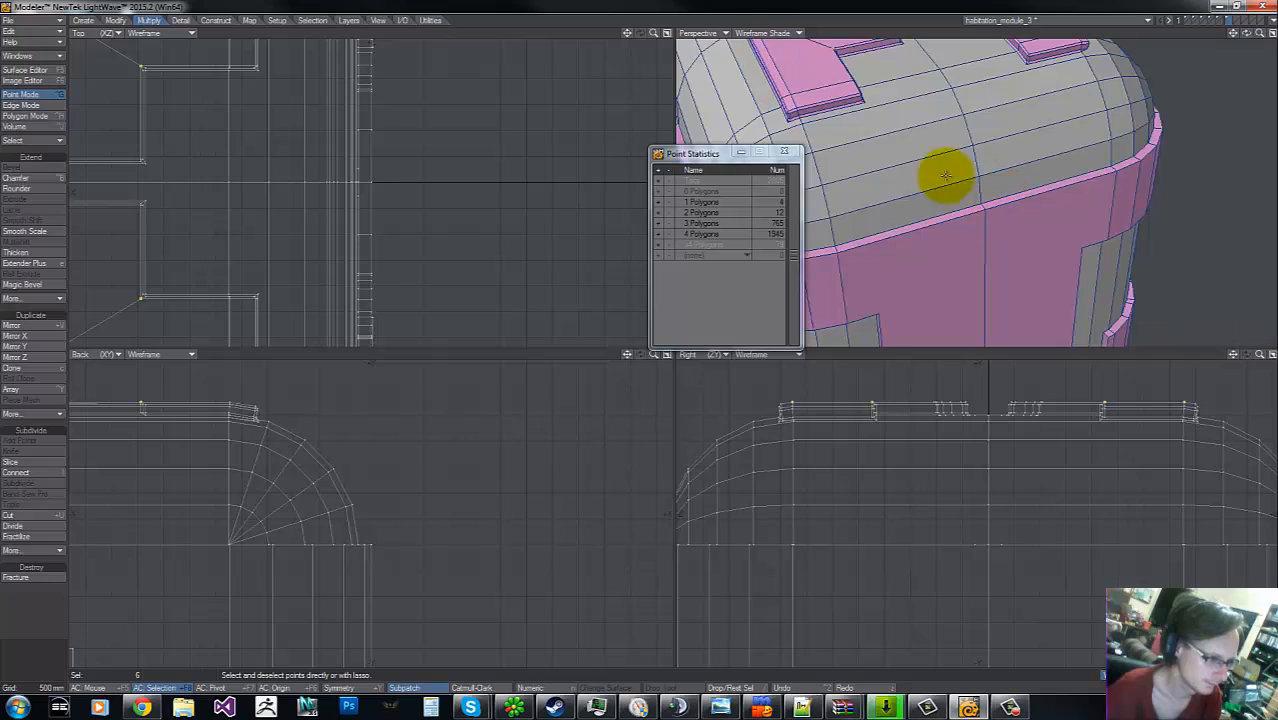
pyautogui.click(762, 33)
pyautogui.click(766, 40)
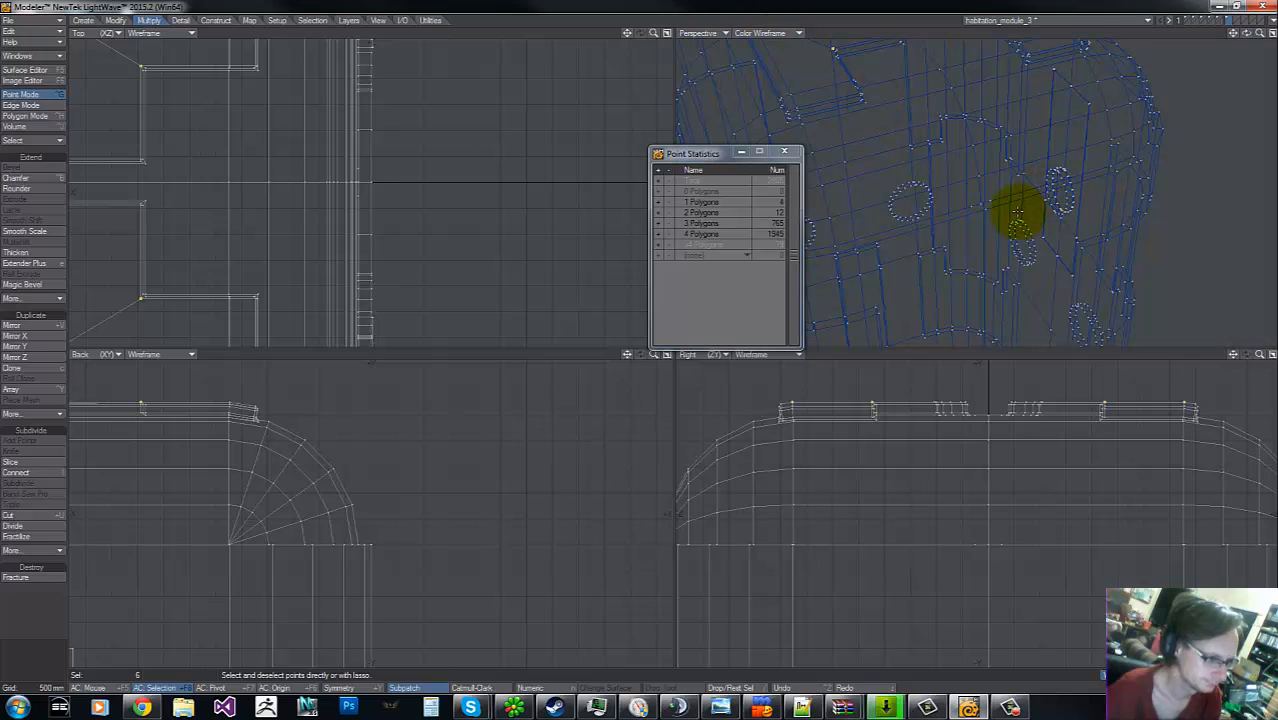
# - Clear the stray point selection and weld the three neighbouring points at the upper rim's middle seam into one
pyautogui.moveTo(759, 456)
pyautogui.mouseDown(button='right')
pyautogui.moveTo(836, 513)
pyautogui.moveTo(687, 297)
pyautogui.mouseUp(button='right')
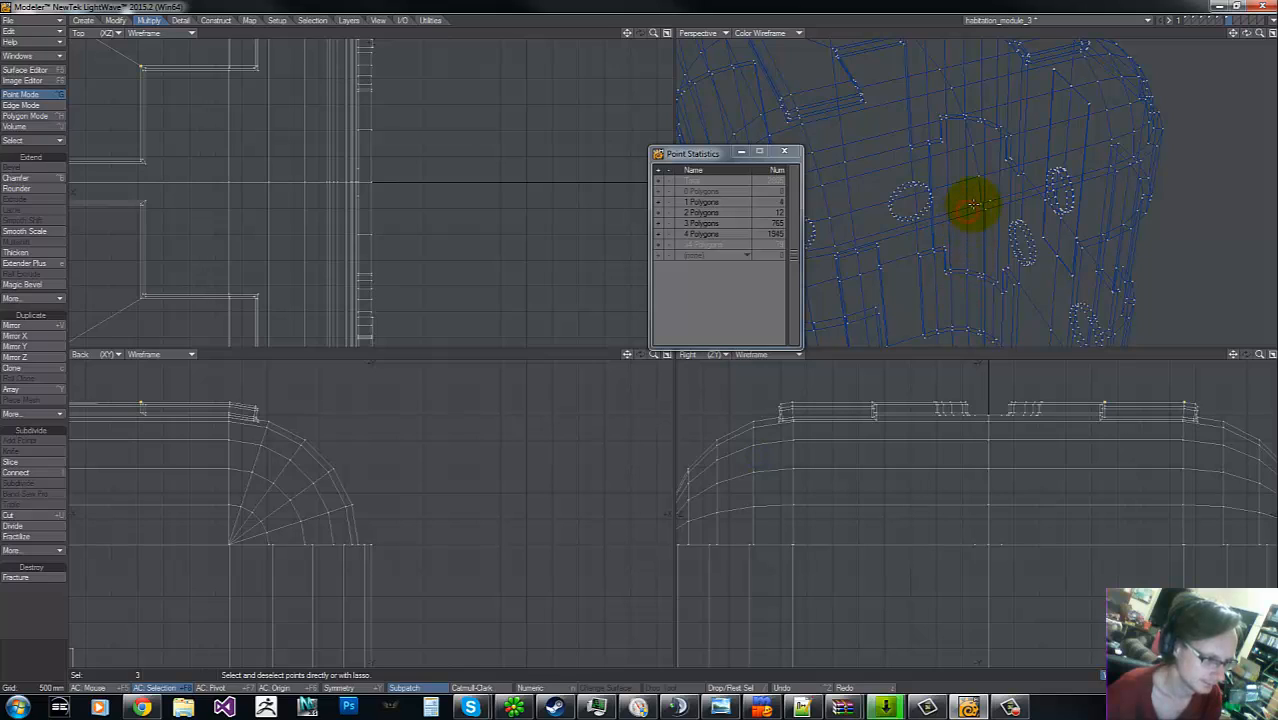
pyautogui.moveTo(1050, 408)
pyautogui.mouseDown(button='right')
pyautogui.moveTo(1138, 496)
pyautogui.moveTo(965, 365)
pyautogui.mouseUp(button='right')
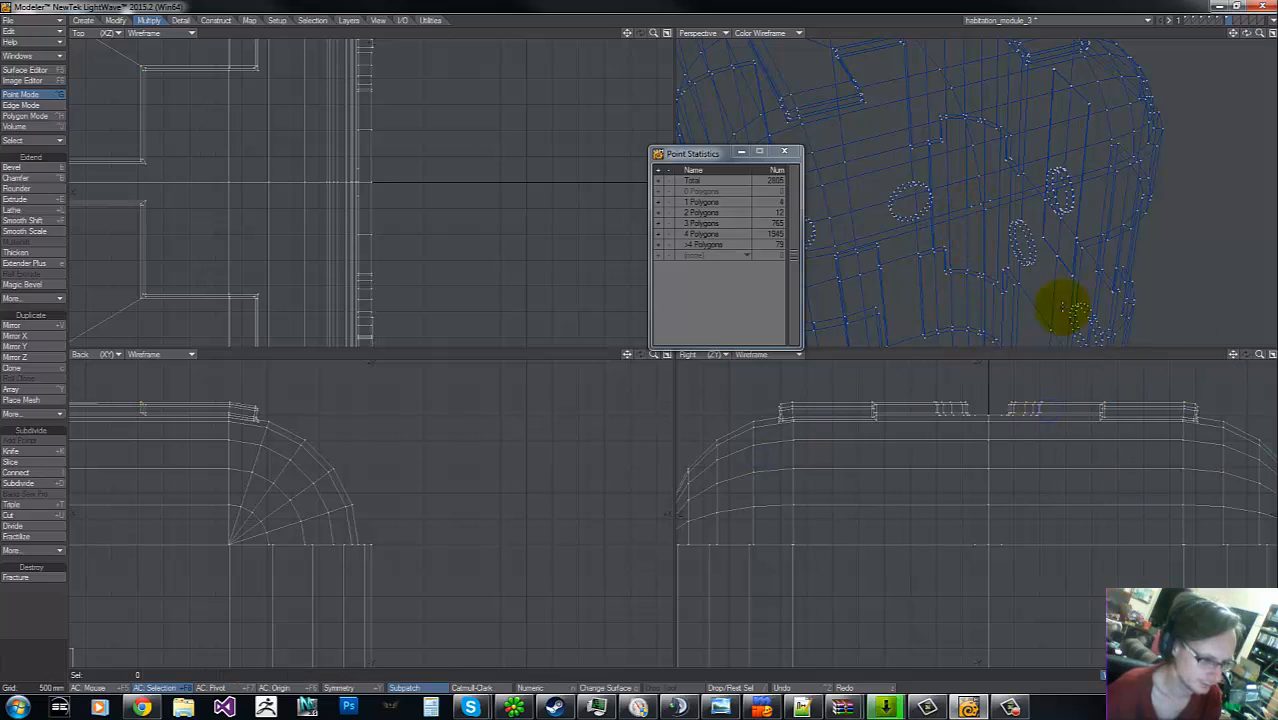
pyautogui.click(975, 206)
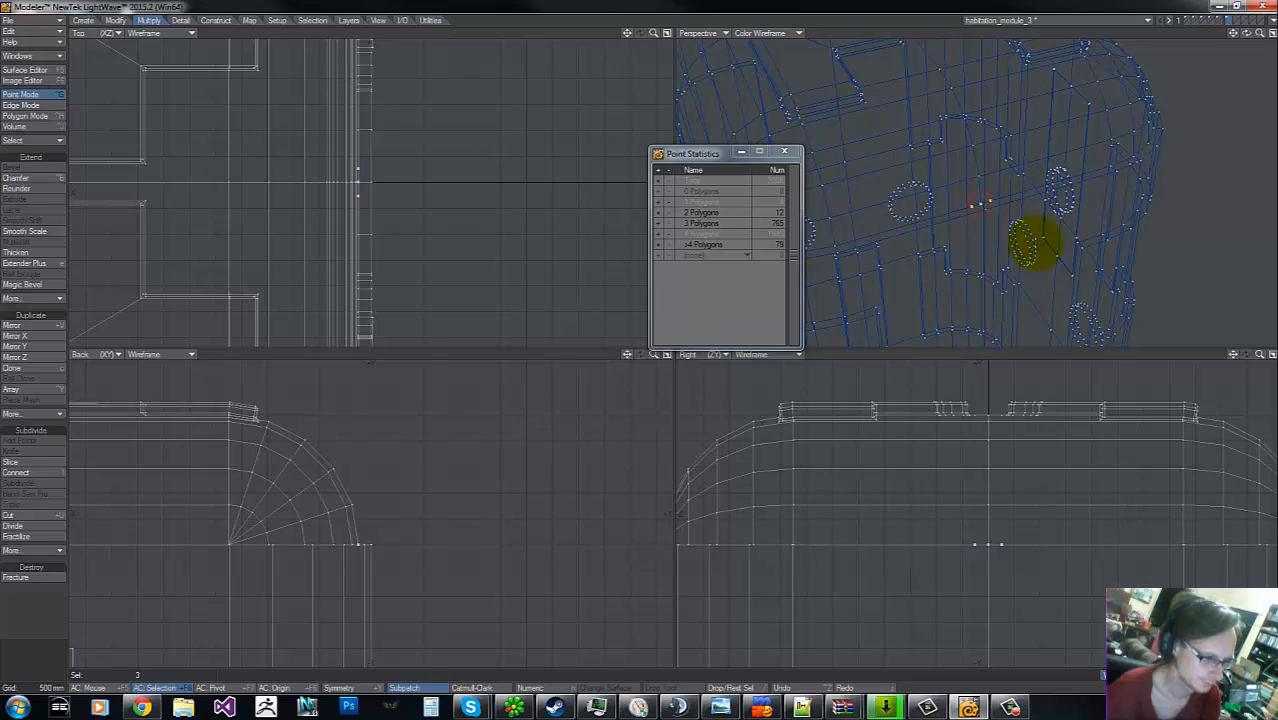
pyautogui.hotkey('ctrl', 'w')
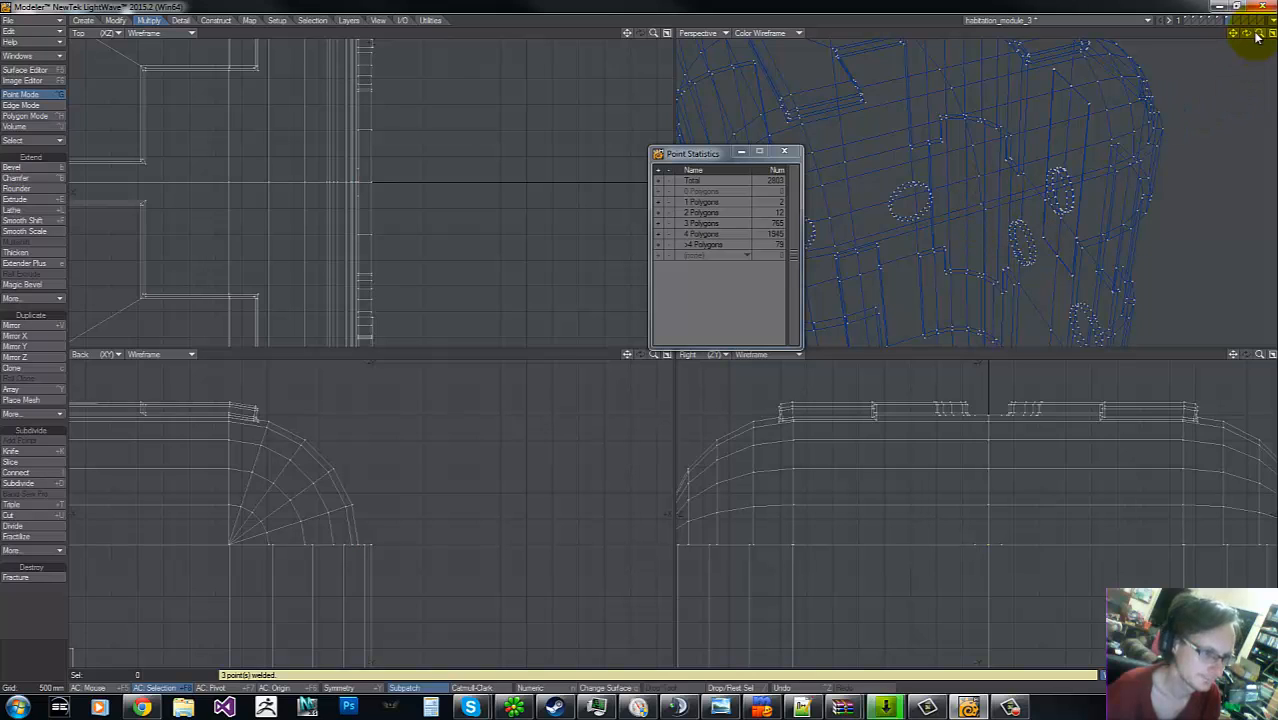
# - Weld the matching three points at the middle seam on the opposite side of the hull's upper rim
pyautogui.moveTo(1258, 36); pyautogui.dragTo(640, 340)
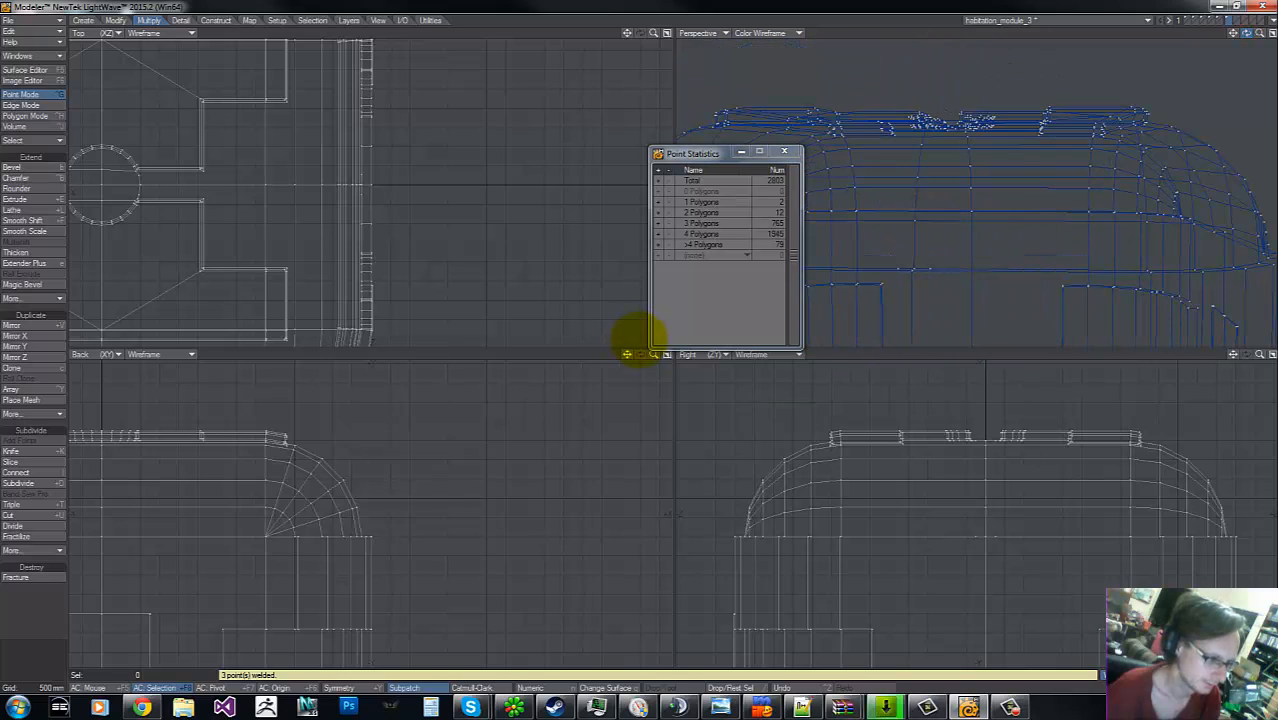
pyautogui.click(933, 267)
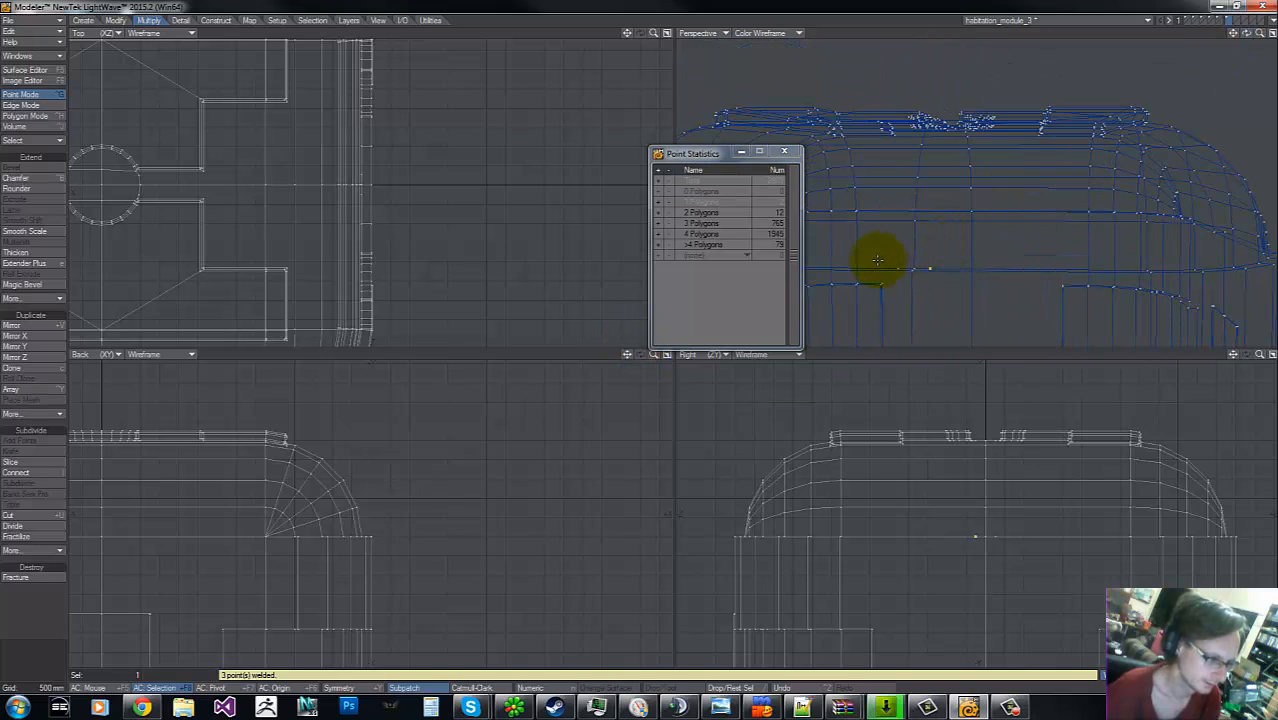
pyautogui.click(890, 267)
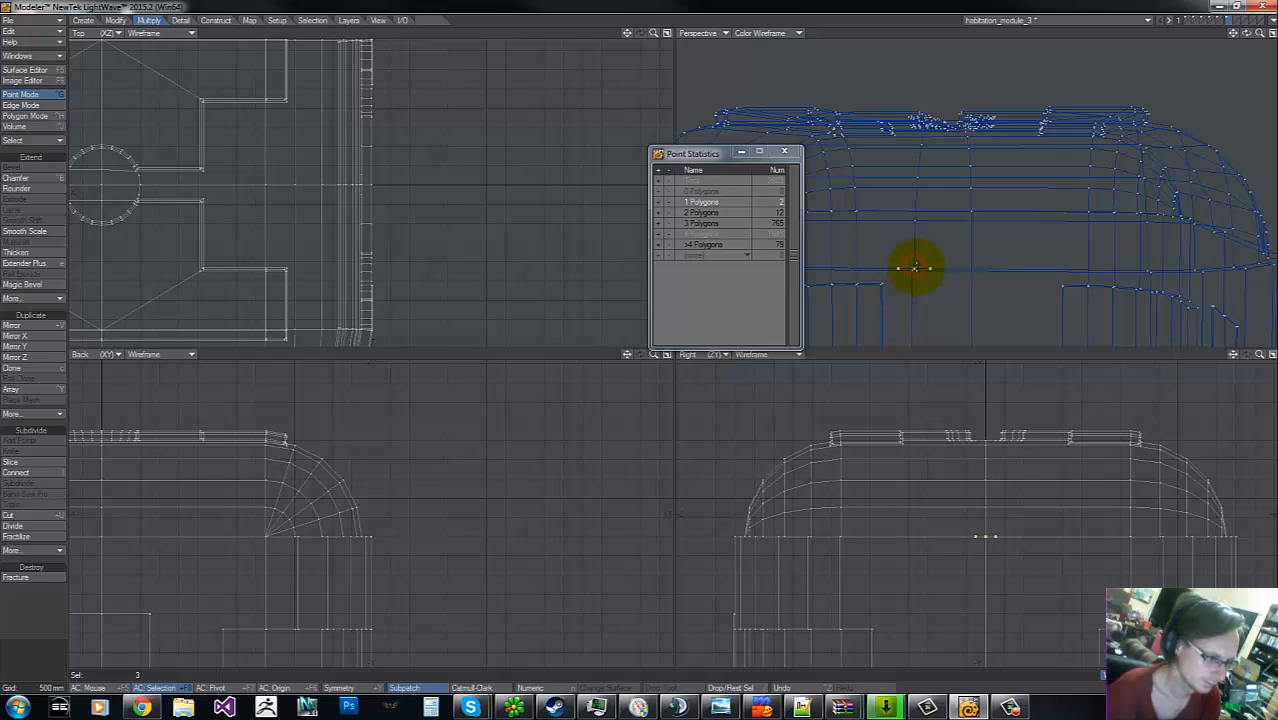
pyautogui.hotkey('ctrl', 'w')
# - Return the perspective view to Textured Wire with the whole module in sight
pyautogui.moveTo(638, 338); pyautogui.dragTo(640, 336)
pyautogui.moveTo(1258, 35); pyautogui.dragTo(641, 335)
pyautogui.click(772, 33)
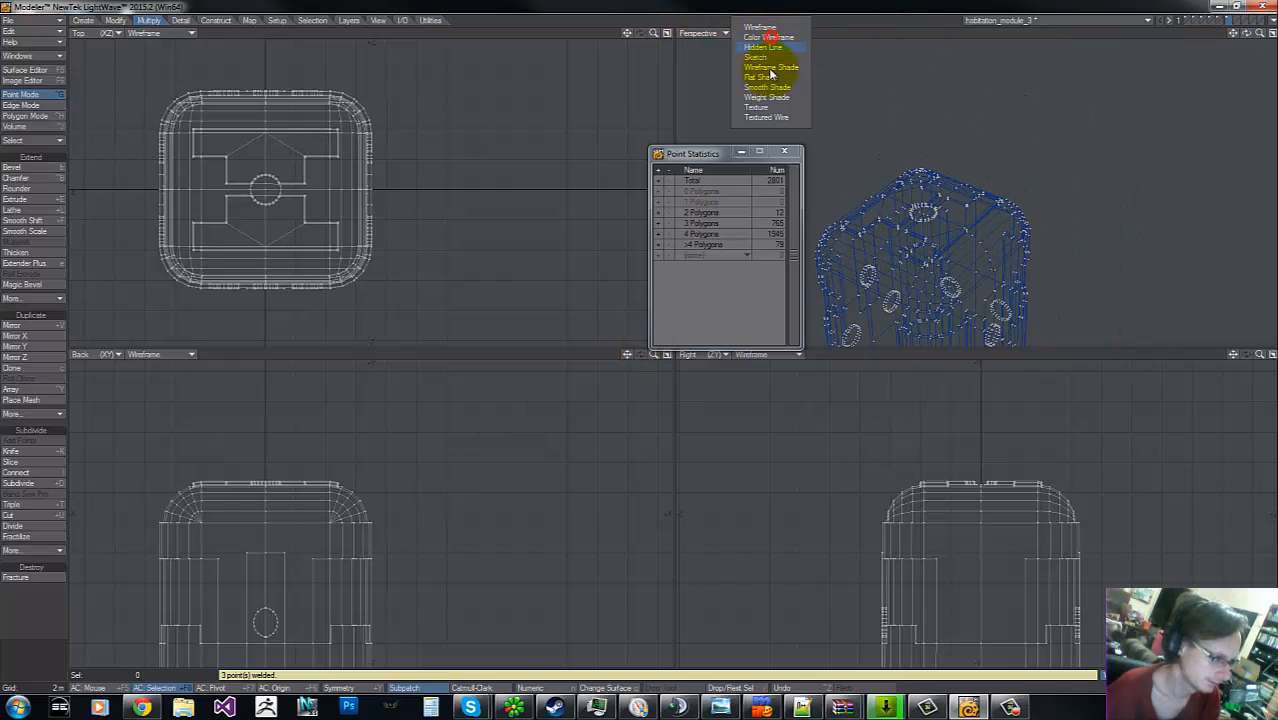
pyautogui.click(770, 118)
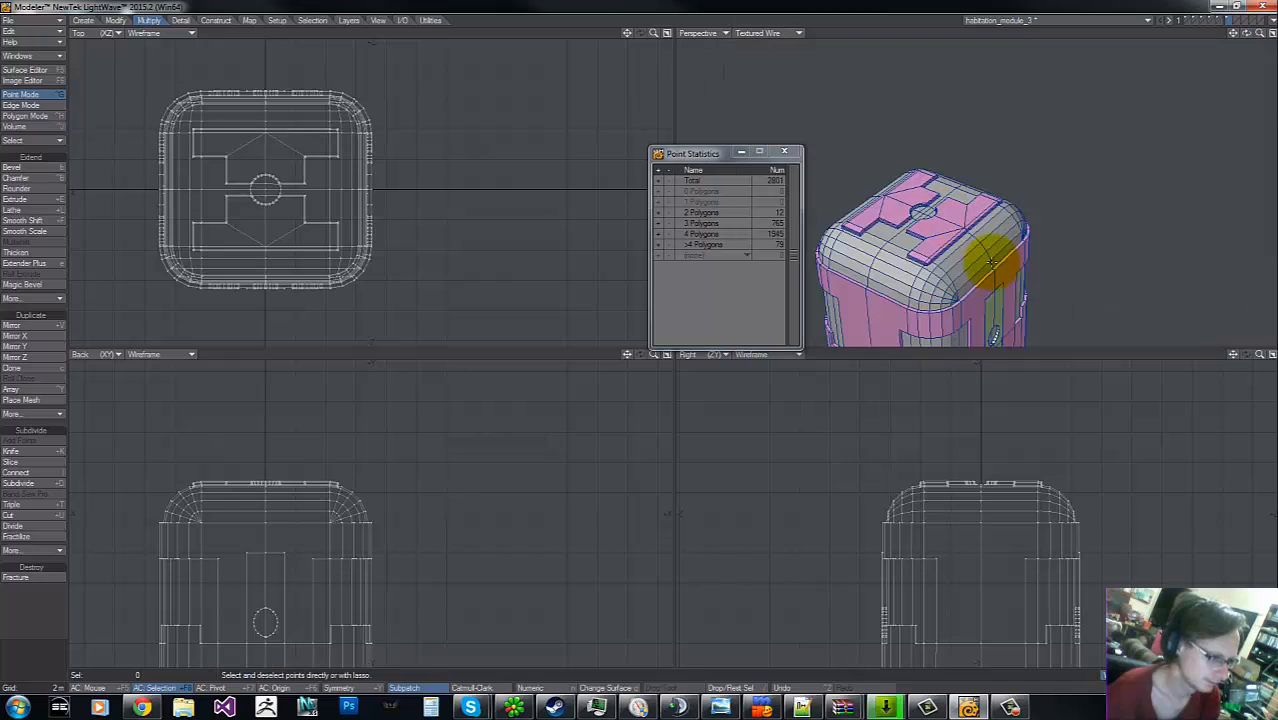
# - Turn on symmetry and select the inner and outer edges running around the hull's upper rim
pyautogui.press('a')
pyautogui.moveTo(1261, 33); pyautogui.dragTo(640, 337)
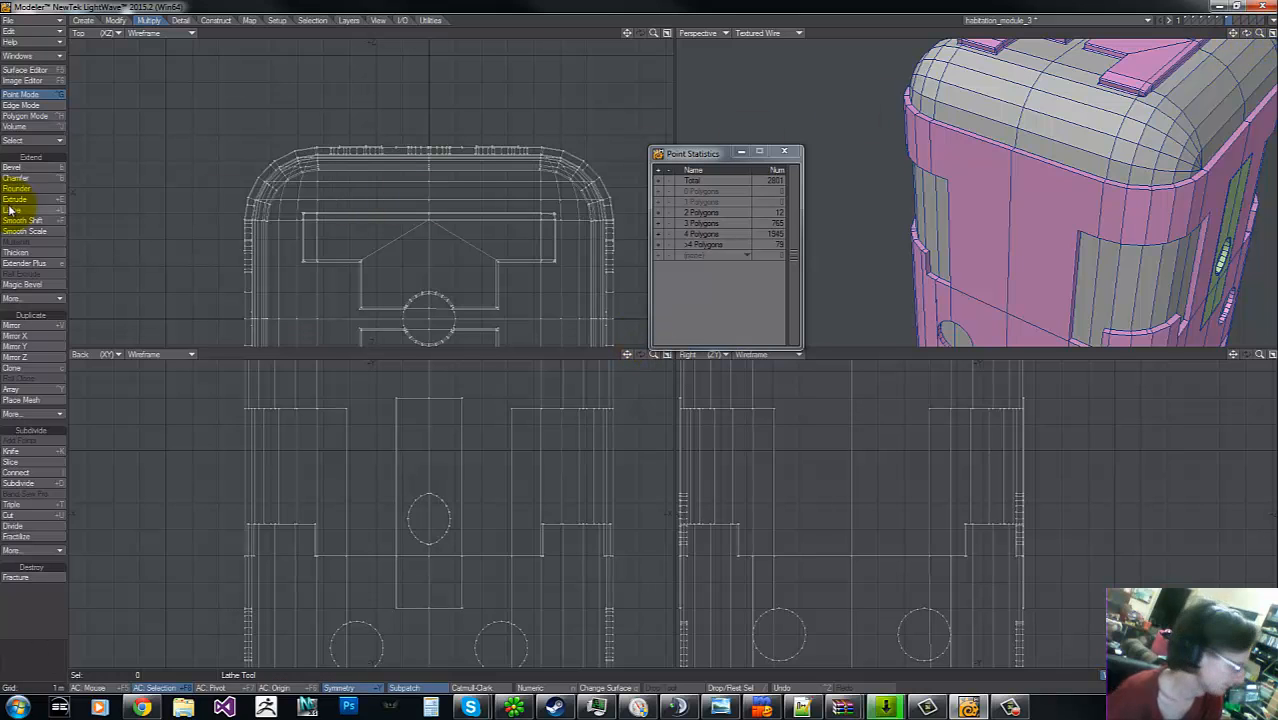
pyautogui.click(20, 105)
pyautogui.press('g')
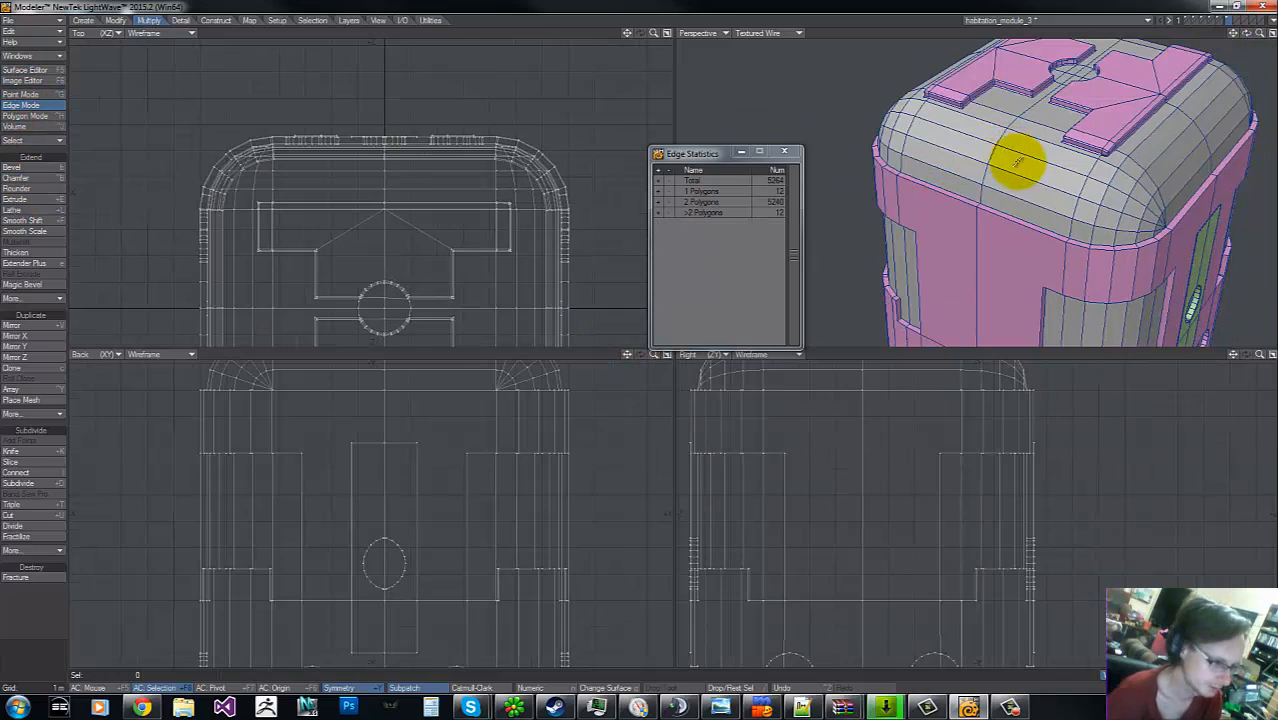
pyautogui.press('g')
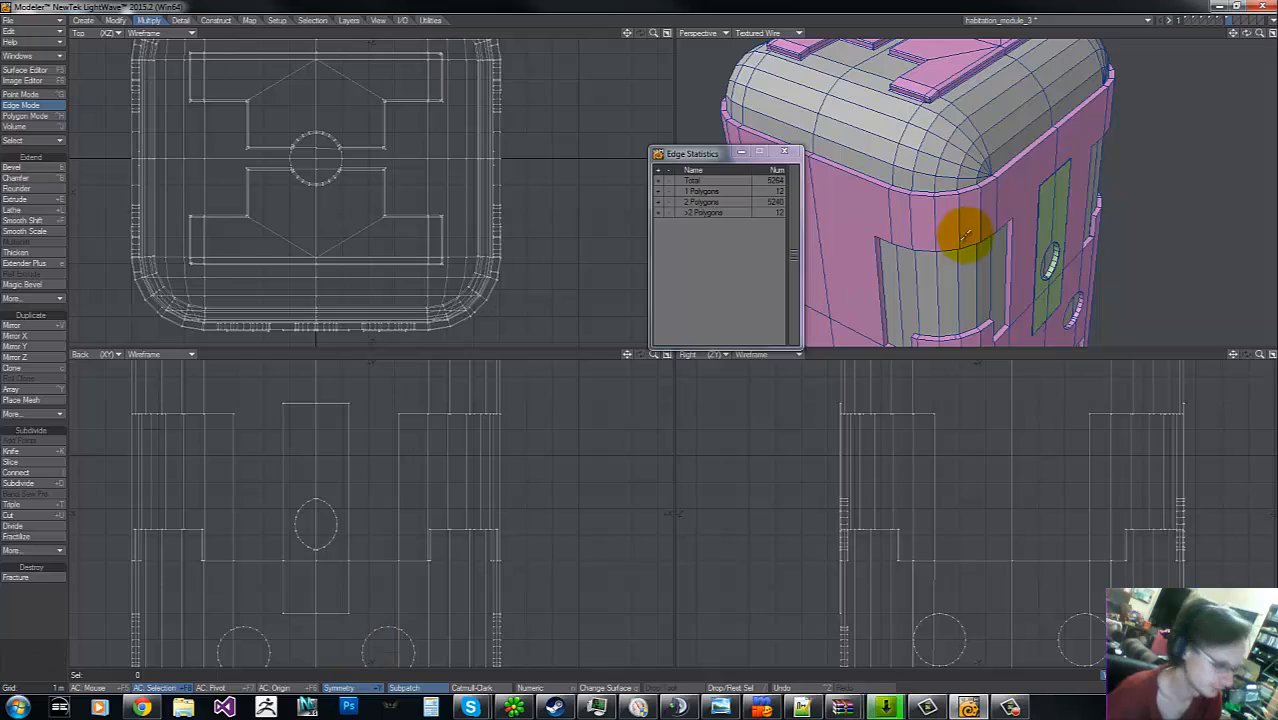
pyautogui.click(1035, 143)
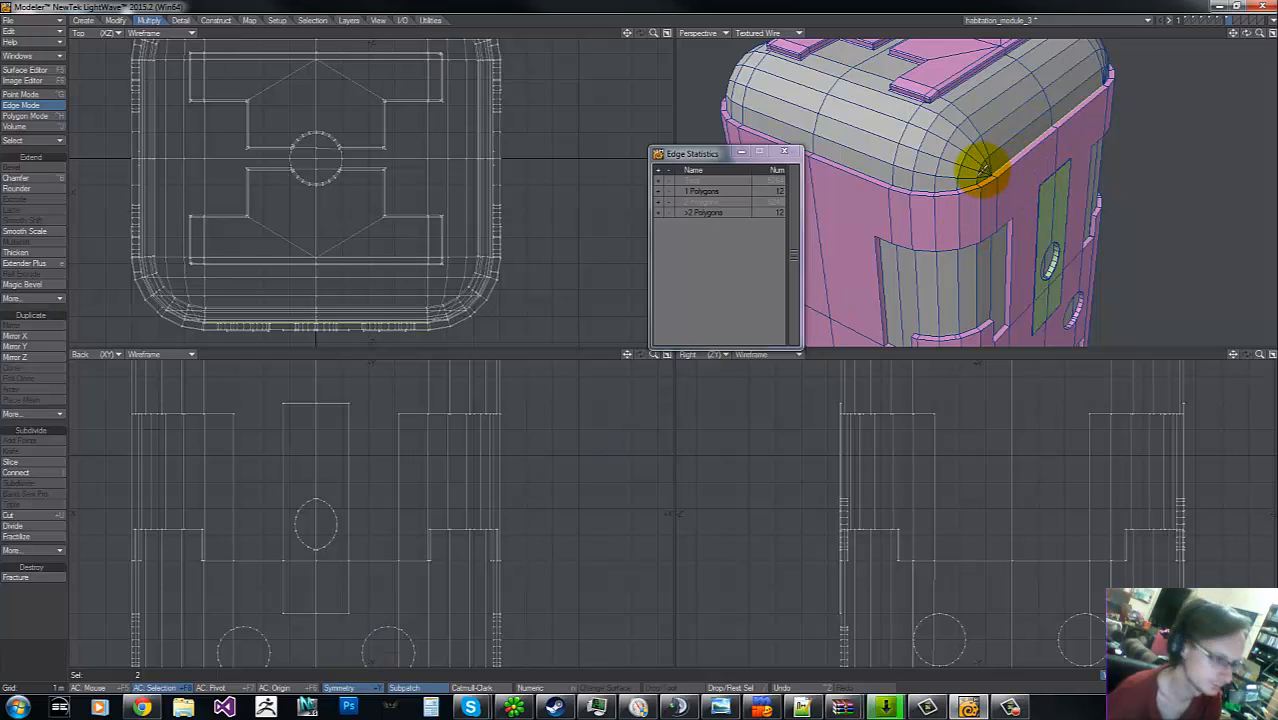
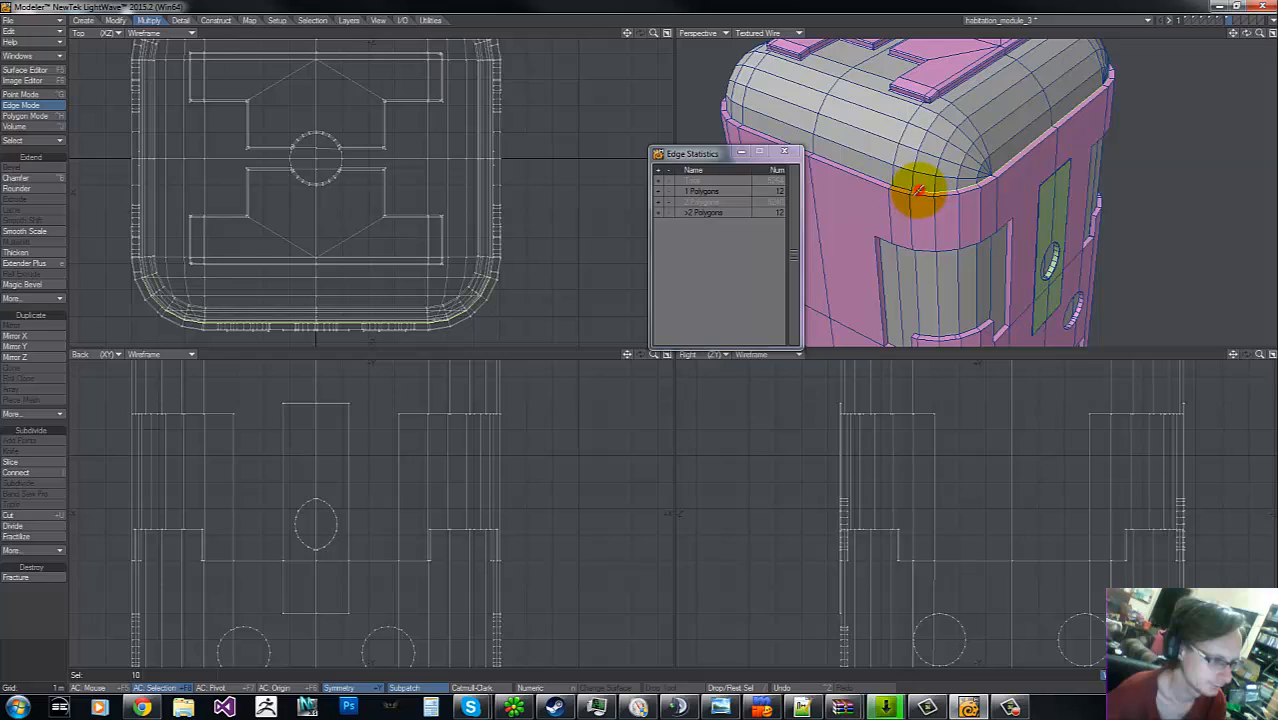
pyautogui.moveTo(918, 190); pyautogui.dragTo(786, 154)
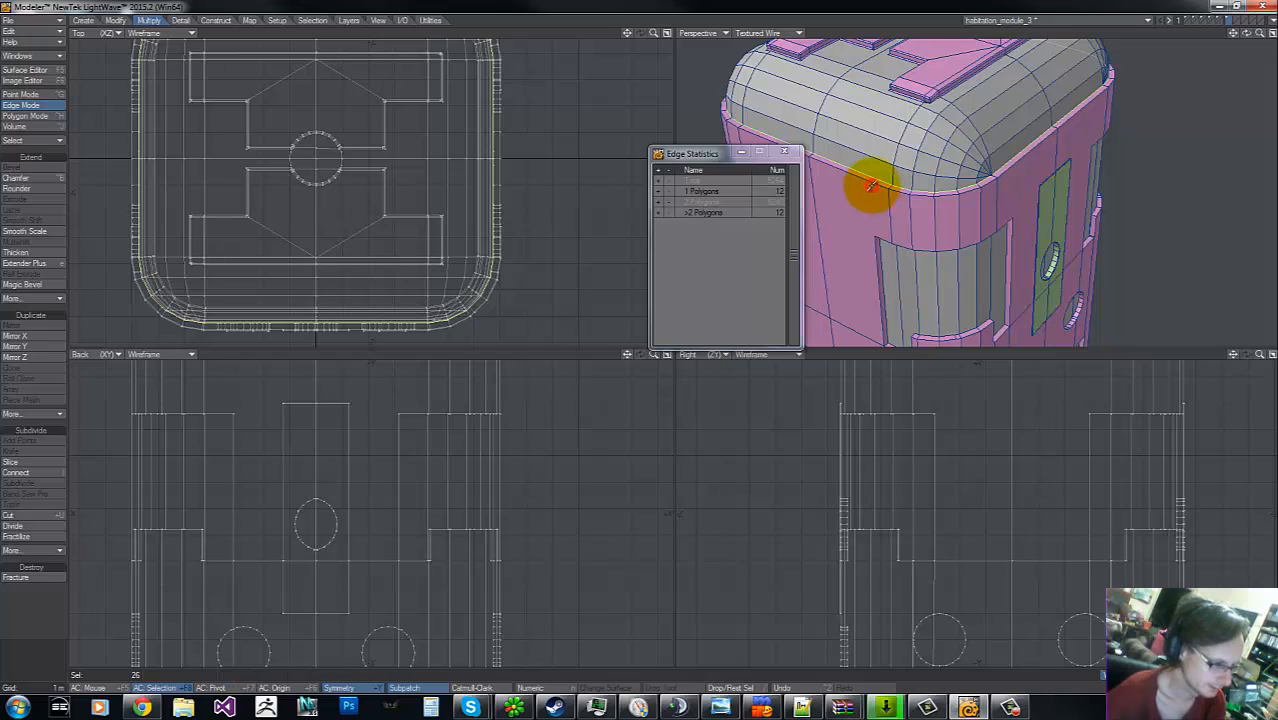
pyautogui.moveTo(872, 183)
pyautogui.mouseDown()
pyautogui.moveTo(964, 194)
pyautogui.moveTo(1004, 170)
pyautogui.mouseUp()
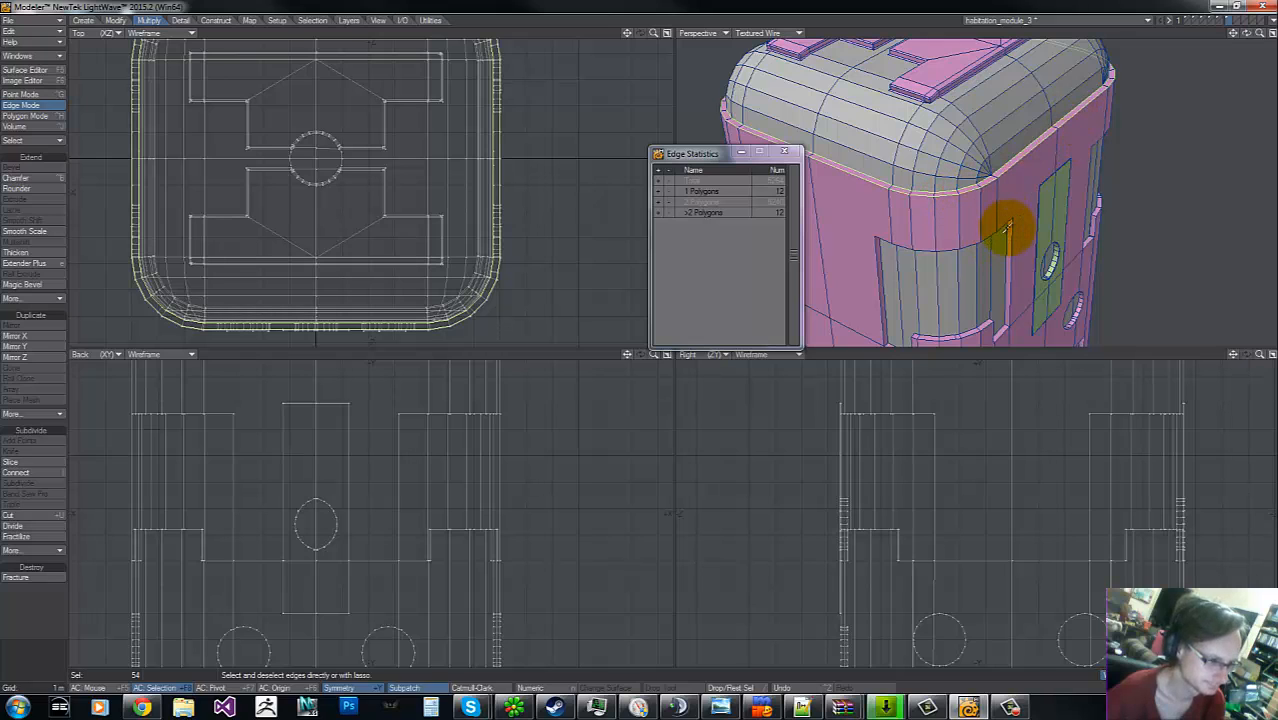
# - Extend the symmetric edge selection around the outlines of the hull's corner cut-outs, including their sides, lower ledges and curved upper edges
pyautogui.moveTo(1246, 34); pyautogui.dragTo(633, 342)
pyautogui.moveTo(916, 140)
pyautogui.mouseDown()
pyautogui.moveTo(947, 160)
pyautogui.moveTo(950, 243)
pyautogui.moveTo(936, 214)
pyautogui.moveTo(961, 290)
pyautogui.moveTo(986, 275)
pyautogui.moveTo(997, 288)
pyautogui.moveTo(1021, 265)
pyautogui.moveTo(1010, 251)
pyautogui.moveTo(981, 284)
pyautogui.moveTo(972, 127)
pyautogui.moveTo(987, 137)
pyautogui.moveTo(973, 126)
pyautogui.moveTo(1258, 34)
pyautogui.moveTo(643, 342)
pyautogui.moveTo(1244, 36)
pyautogui.mouseUp()
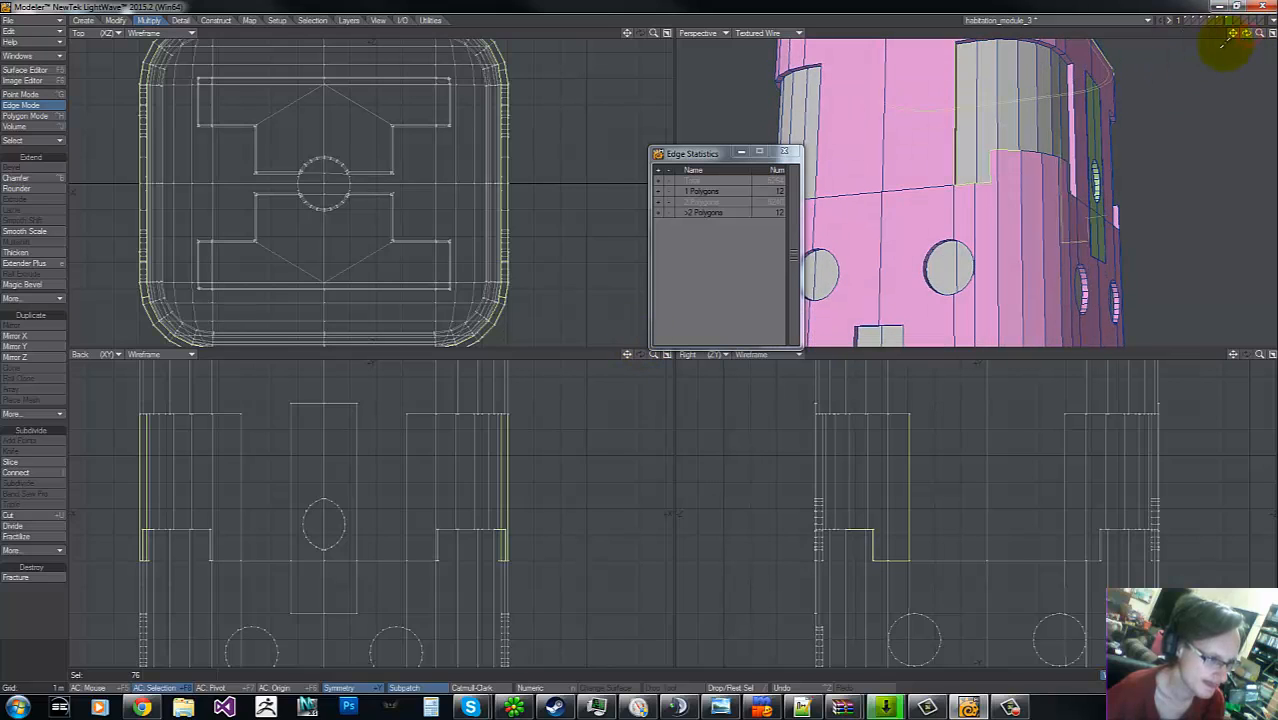
pyautogui.keyDown('shift'); pyautogui.click(960, 47); pyautogui.keyUp('shift')
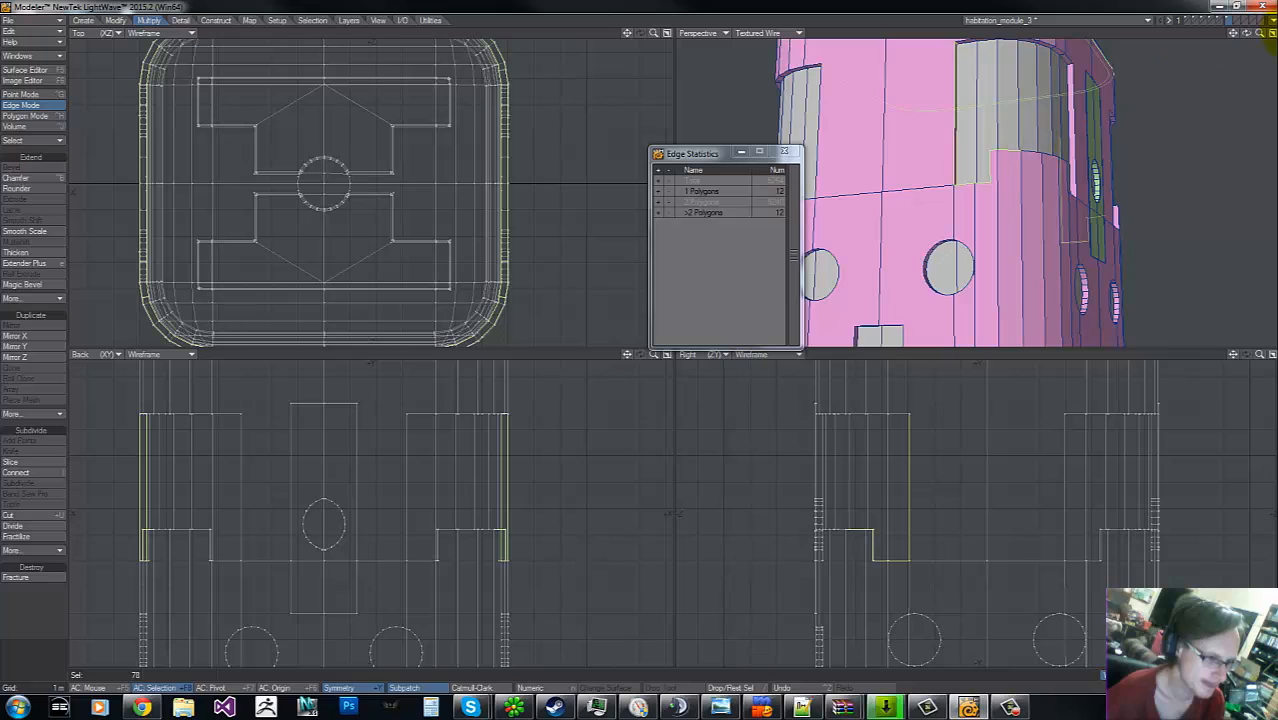
pyautogui.moveTo(1246, 34)
pyautogui.mouseDown()
pyautogui.moveTo(643, 341)
pyautogui.moveTo(1246, 34)
pyautogui.mouseUp()
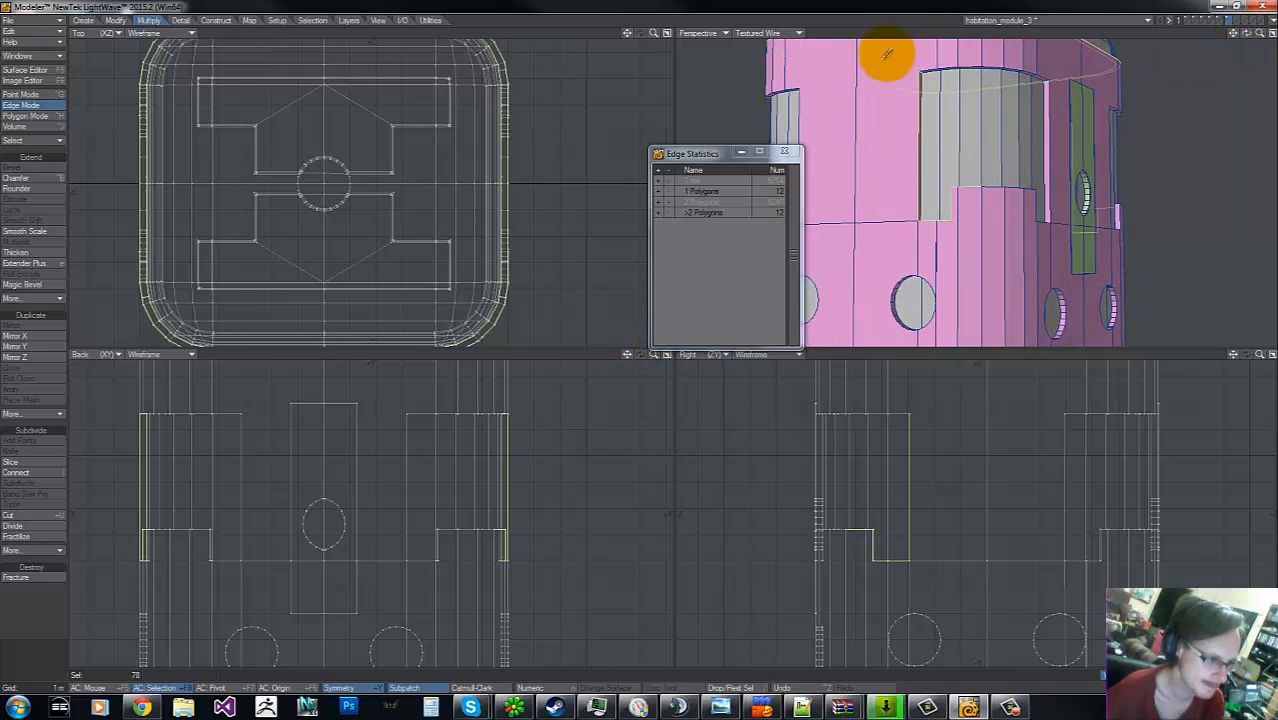
pyautogui.keyDown('shift'); pyautogui.click(930, 70); pyautogui.keyUp('shift')
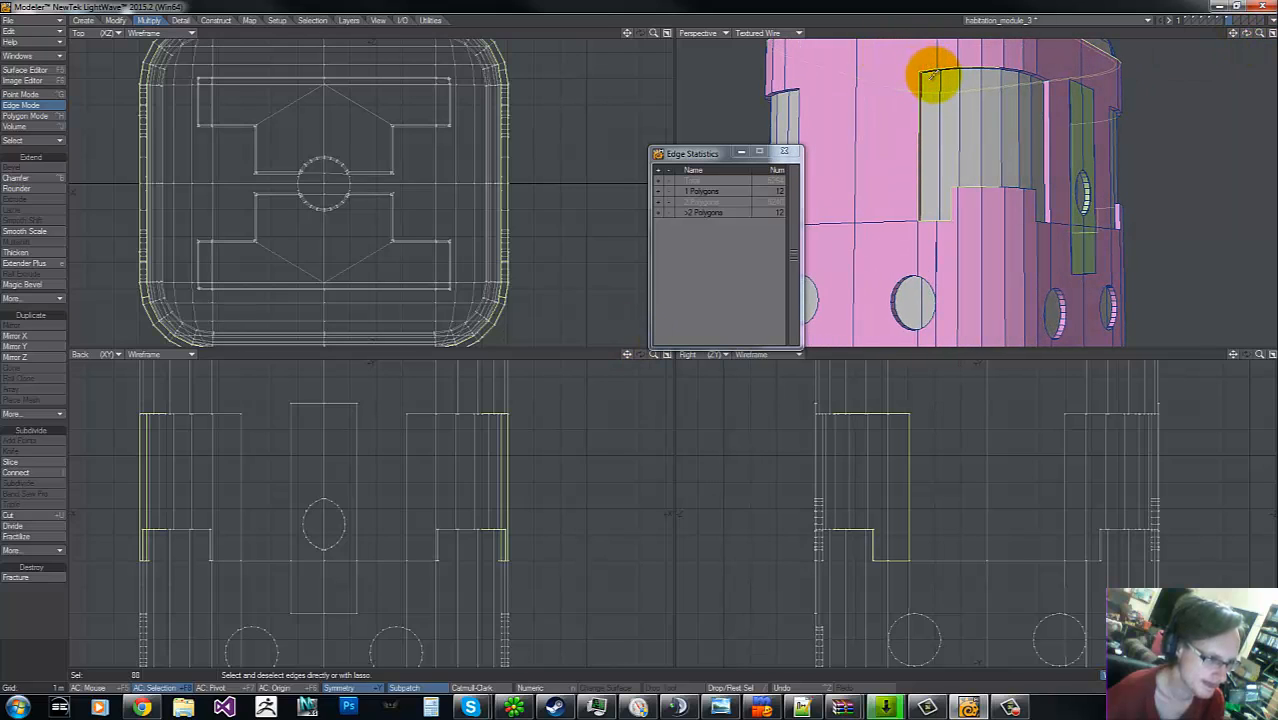
pyautogui.keyDown('shift'); pyautogui.click(932, 73); pyautogui.keyUp('shift')
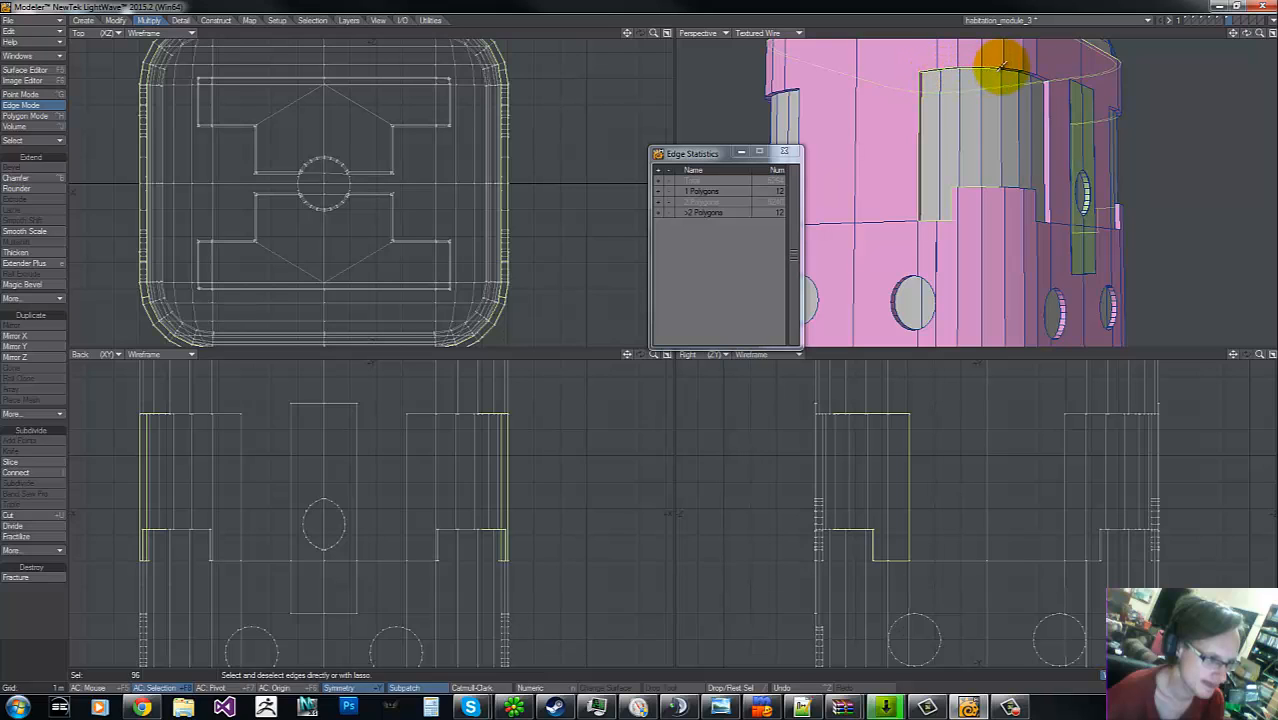
pyautogui.moveTo(1246, 33); pyautogui.dragTo(641, 340)
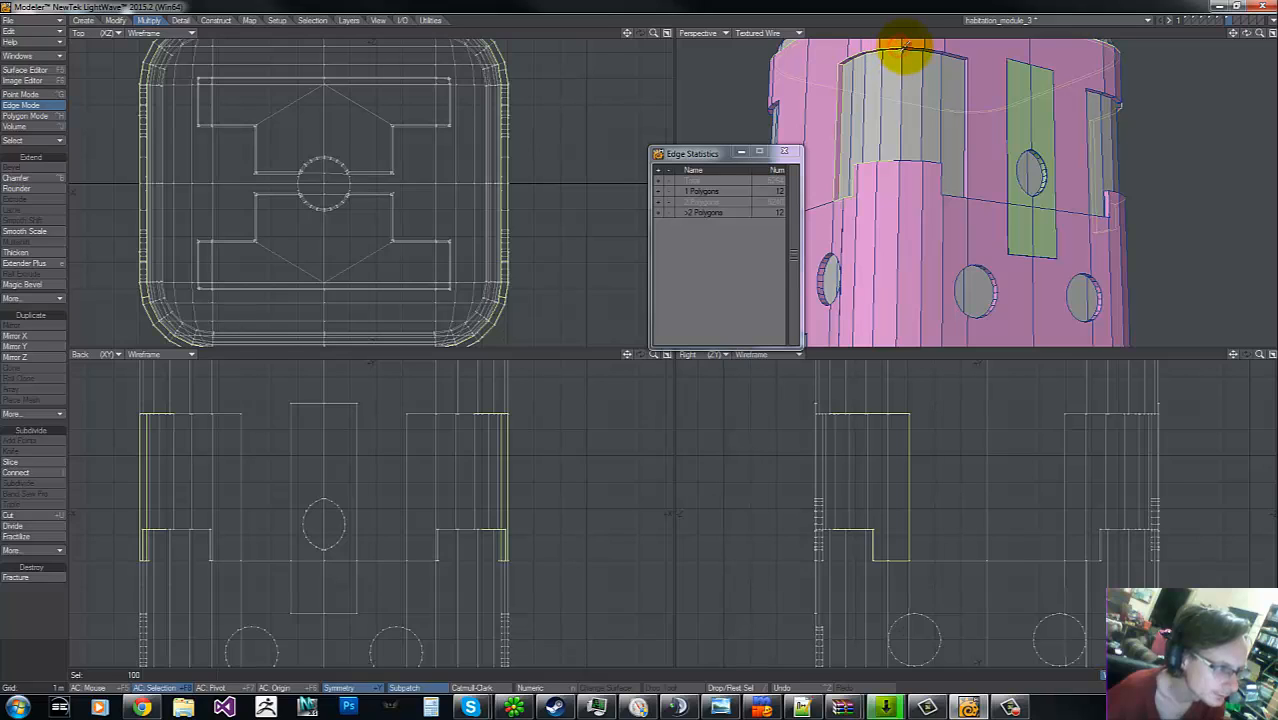
pyautogui.moveTo(905, 45)
pyautogui.mouseDown()
pyautogui.moveTo(970, 60)
pyautogui.moveTo(905, 58)
pyautogui.mouseUp()
# - Try to weld the doubled points at the middle of the corner cut-out's upper edge with symmetry on, and undo it
pyautogui.hotkey('ctrl', 'g')
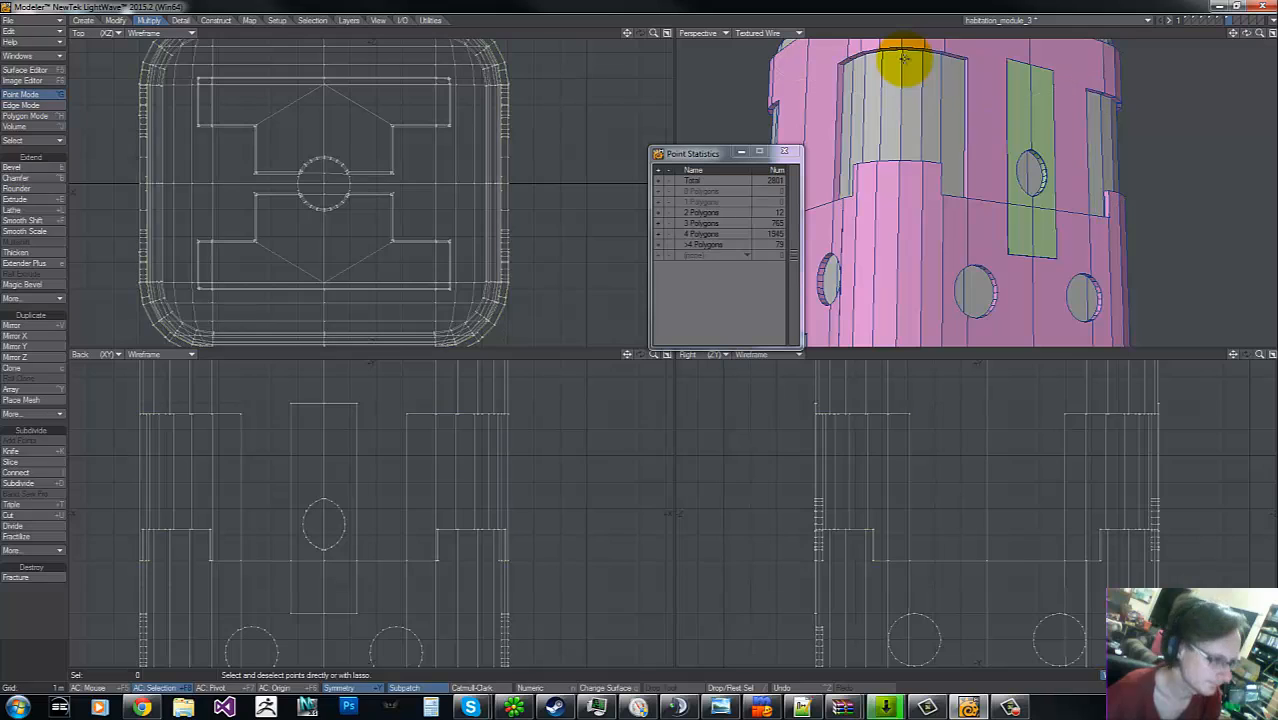
pyautogui.press('g')
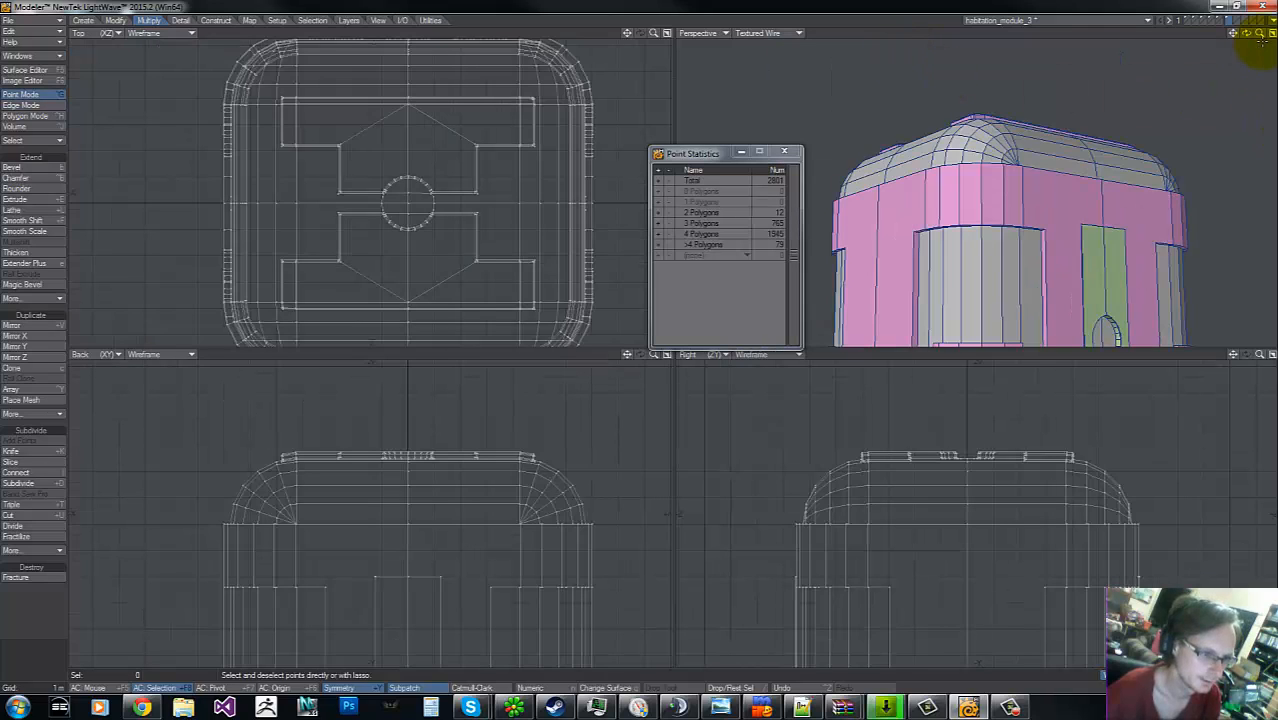
pyautogui.moveTo(1260, 35); pyautogui.dragTo(650, 337)
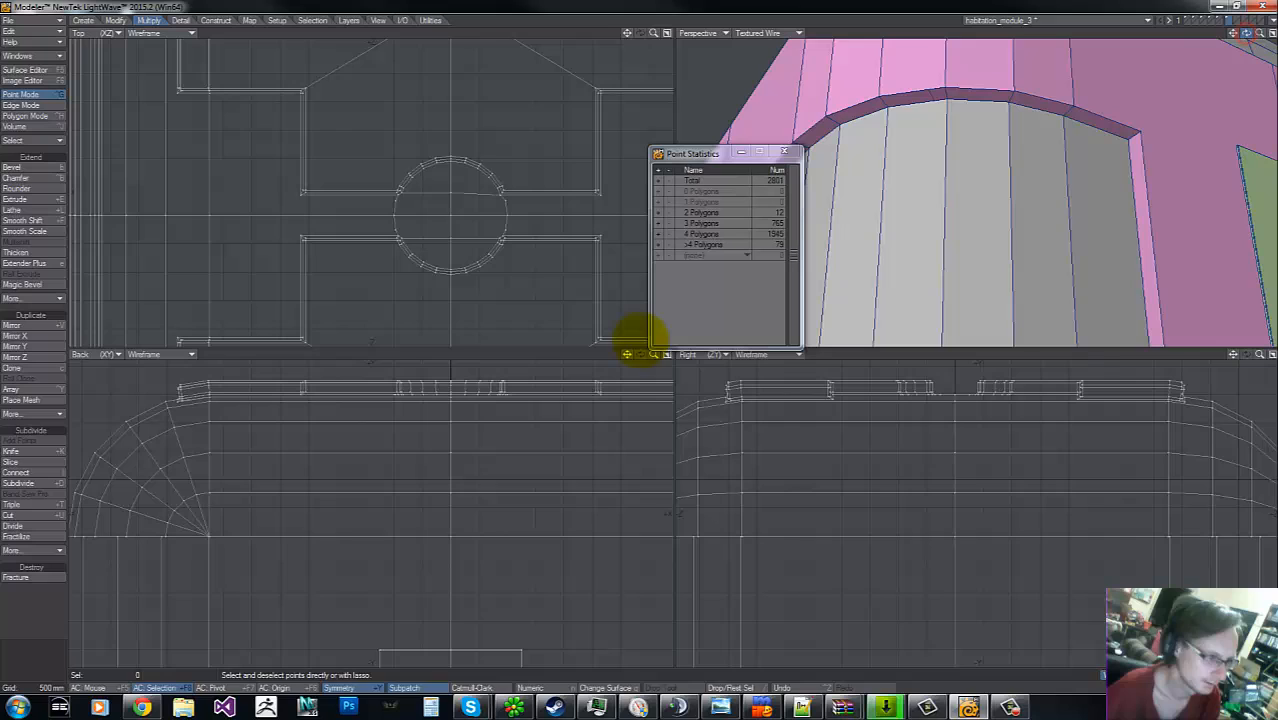
pyautogui.click(943, 98)
pyautogui.hotkey('ctrl', 'w')
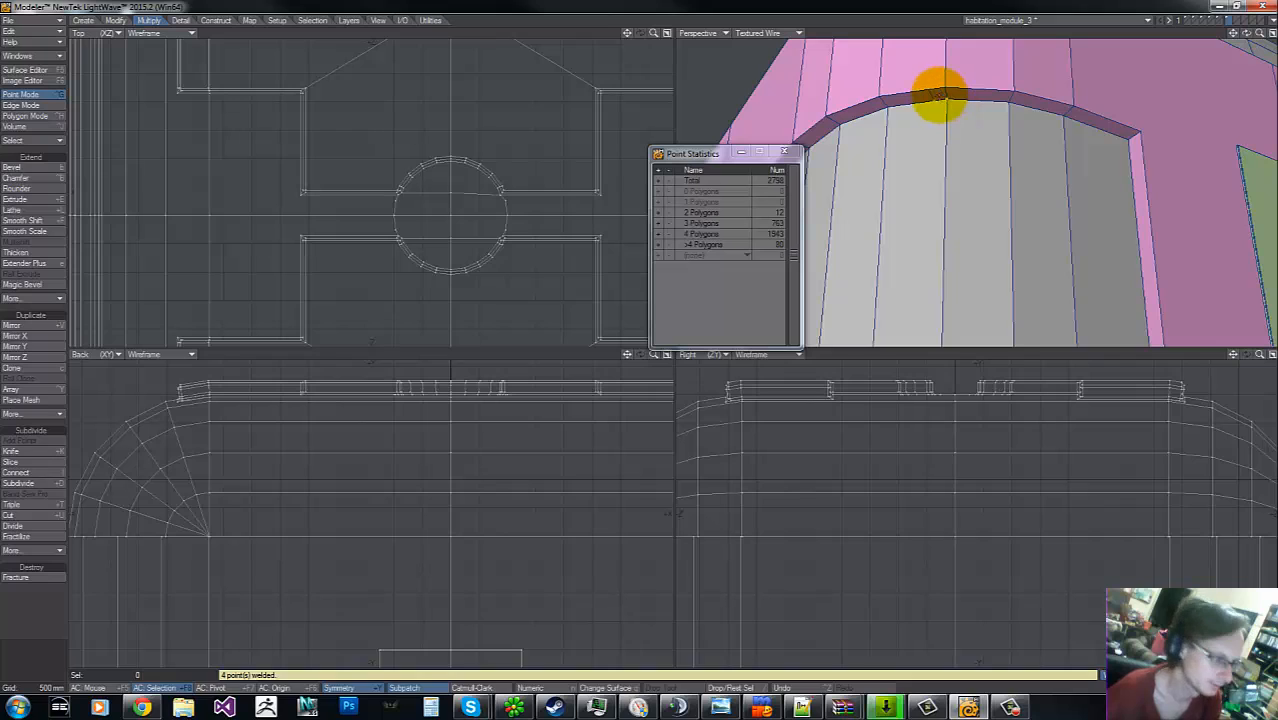
pyautogui.hotkey('ctrl', 'z')
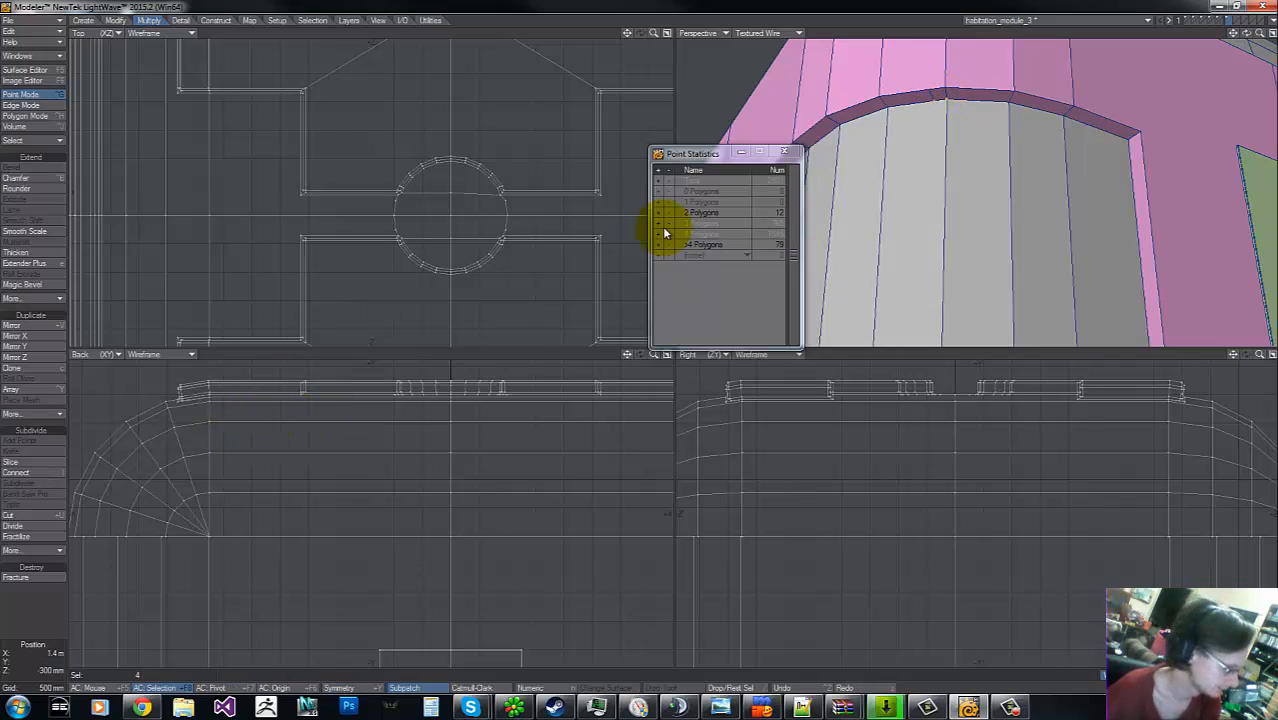
# - Clear the point selection and, with symmetry off, weld the inner and outer doubled points at the middle of the cut-out's upper edge
pyautogui.click(668, 181)
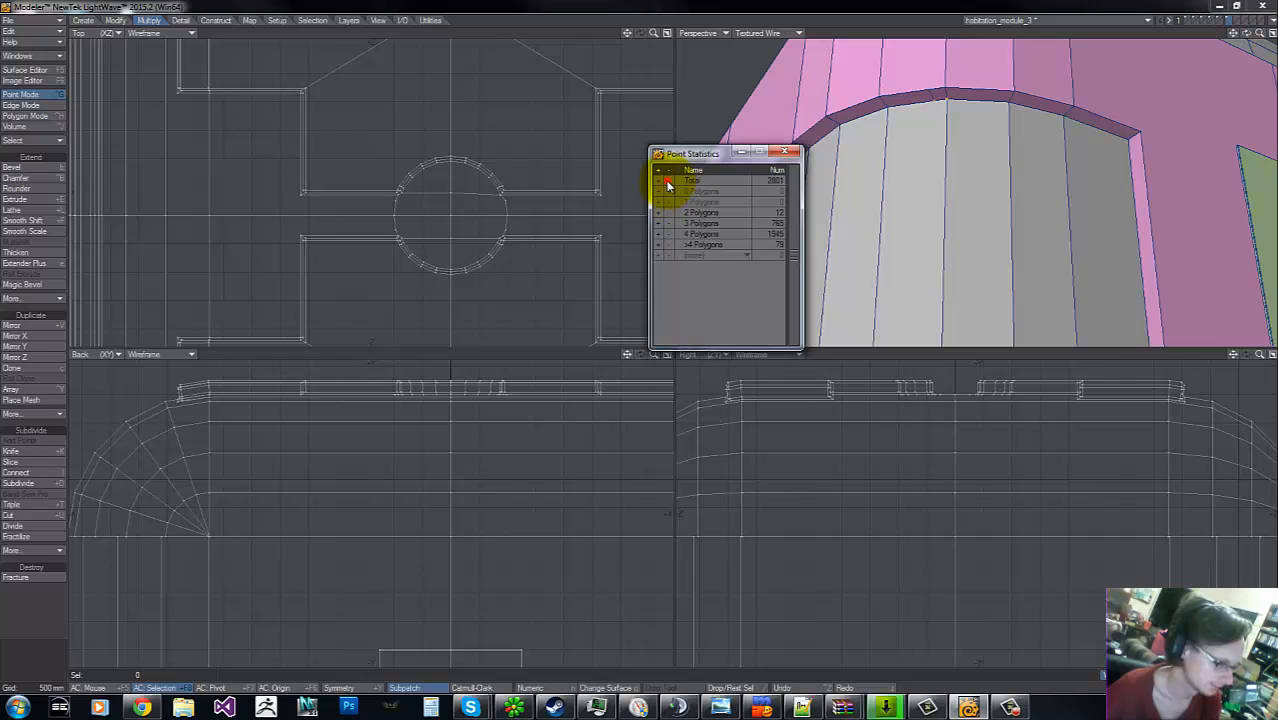
pyautogui.click(950, 96)
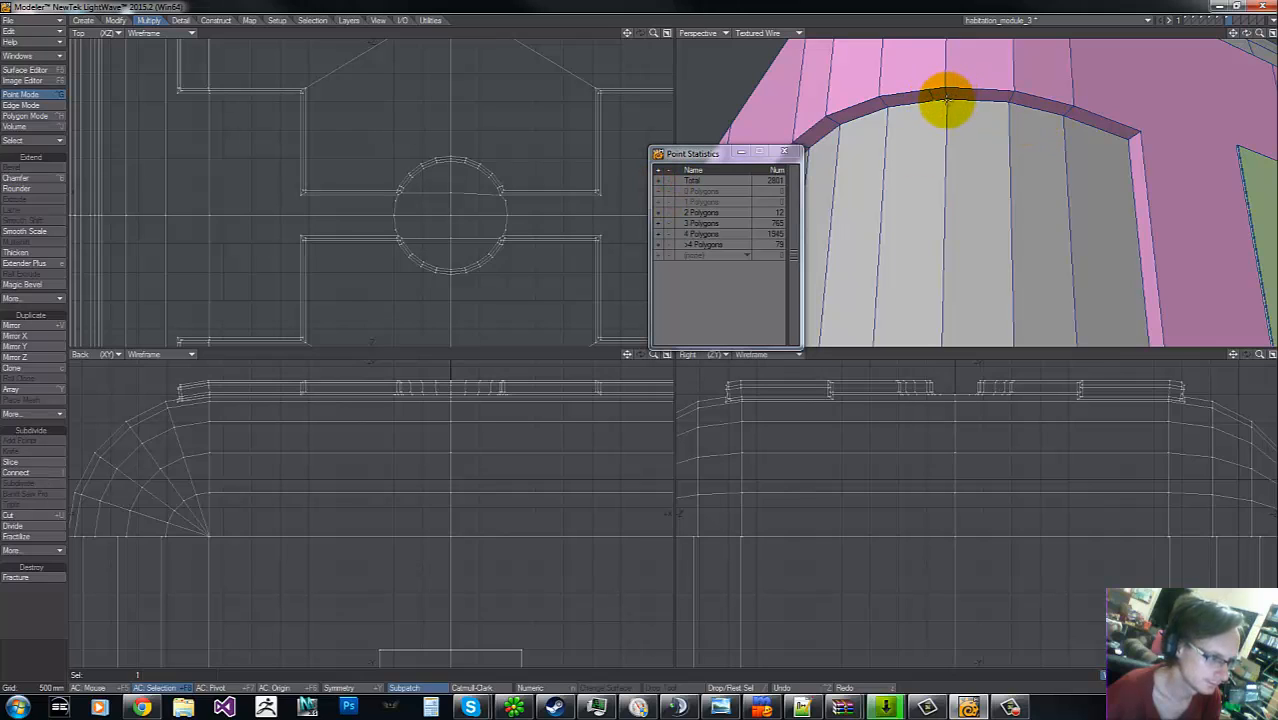
pyautogui.hotkey('ctrl', 'w')
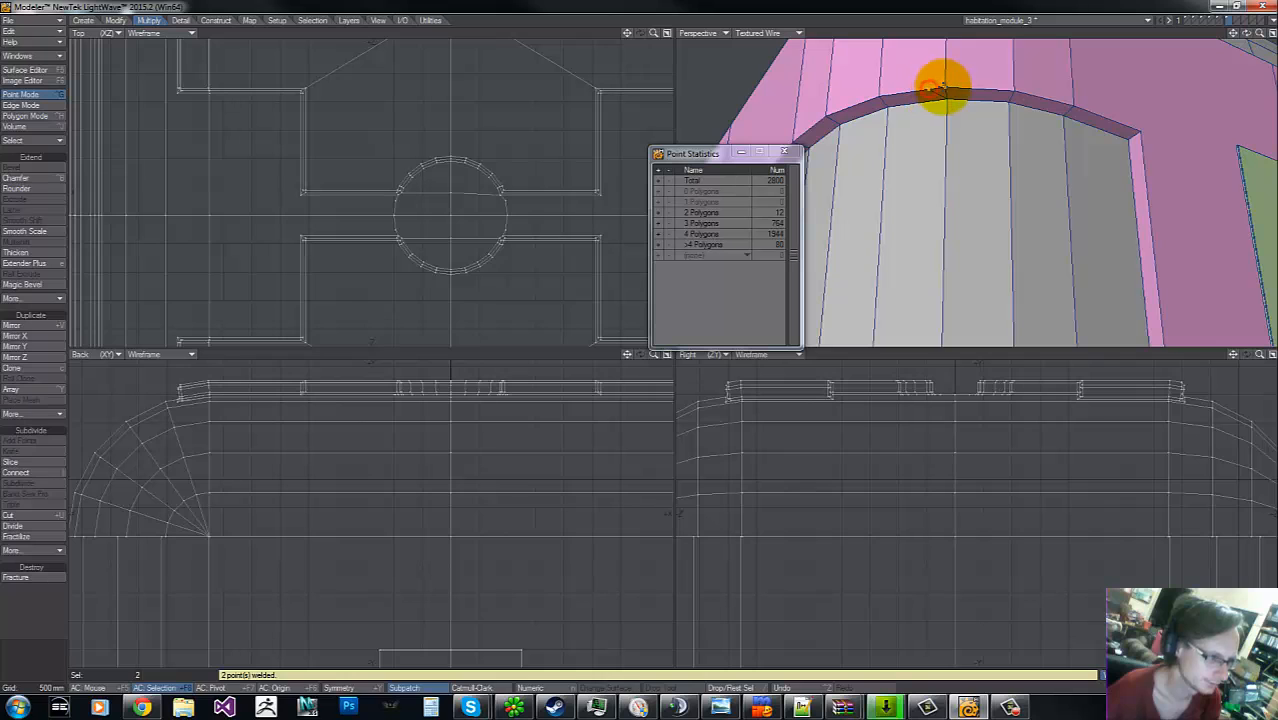
pyautogui.click(930, 88)
# - Weld the doubled points on the curved lower rims of the corner cut-outs, one pair at a time
pyautogui.moveTo(1253, 35); pyautogui.dragTo(635, 335)
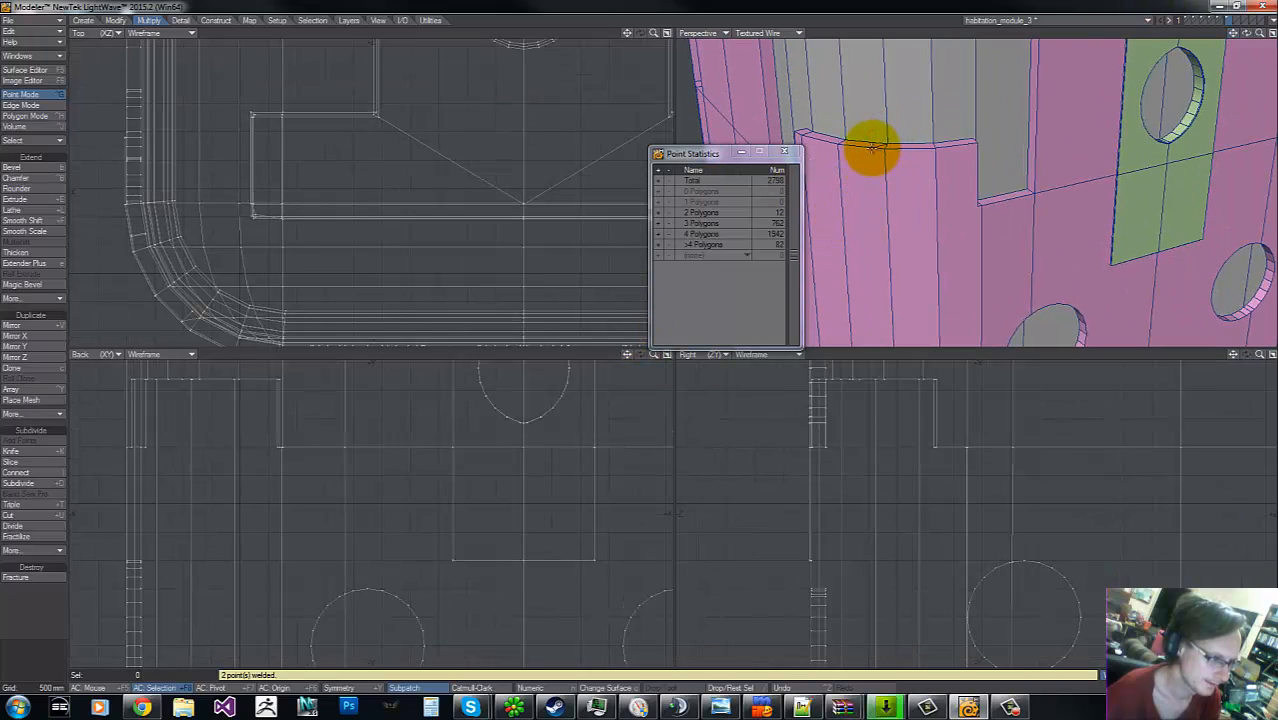
pyautogui.hotkey('ctrl', 'j')
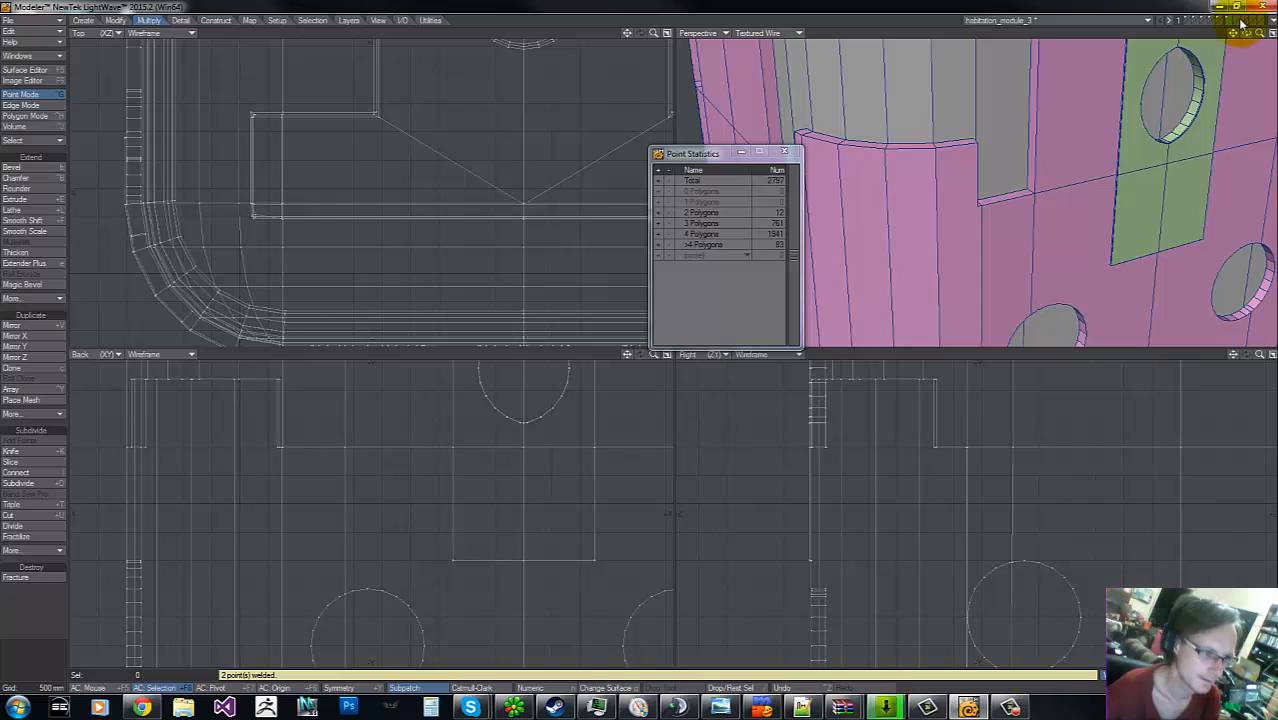
pyautogui.moveTo(1257, 20); pyautogui.dragTo(640, 333)
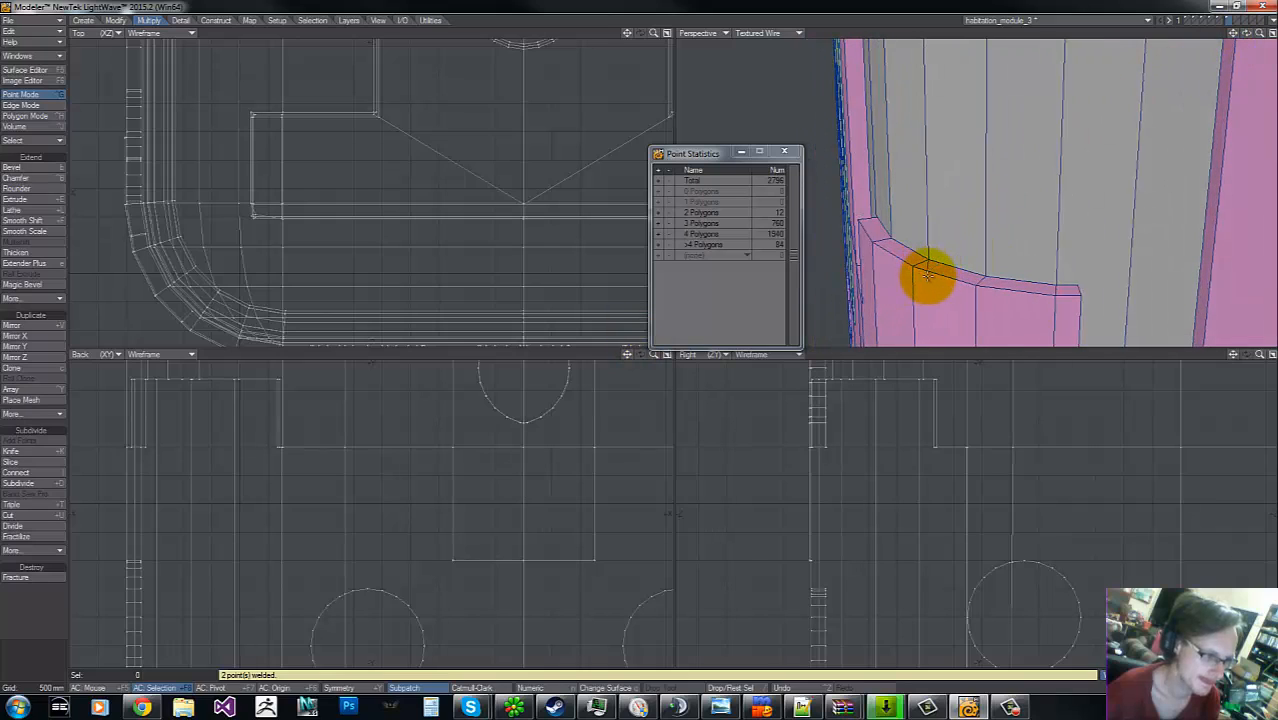
pyautogui.hotkey('ctrl', 'w')
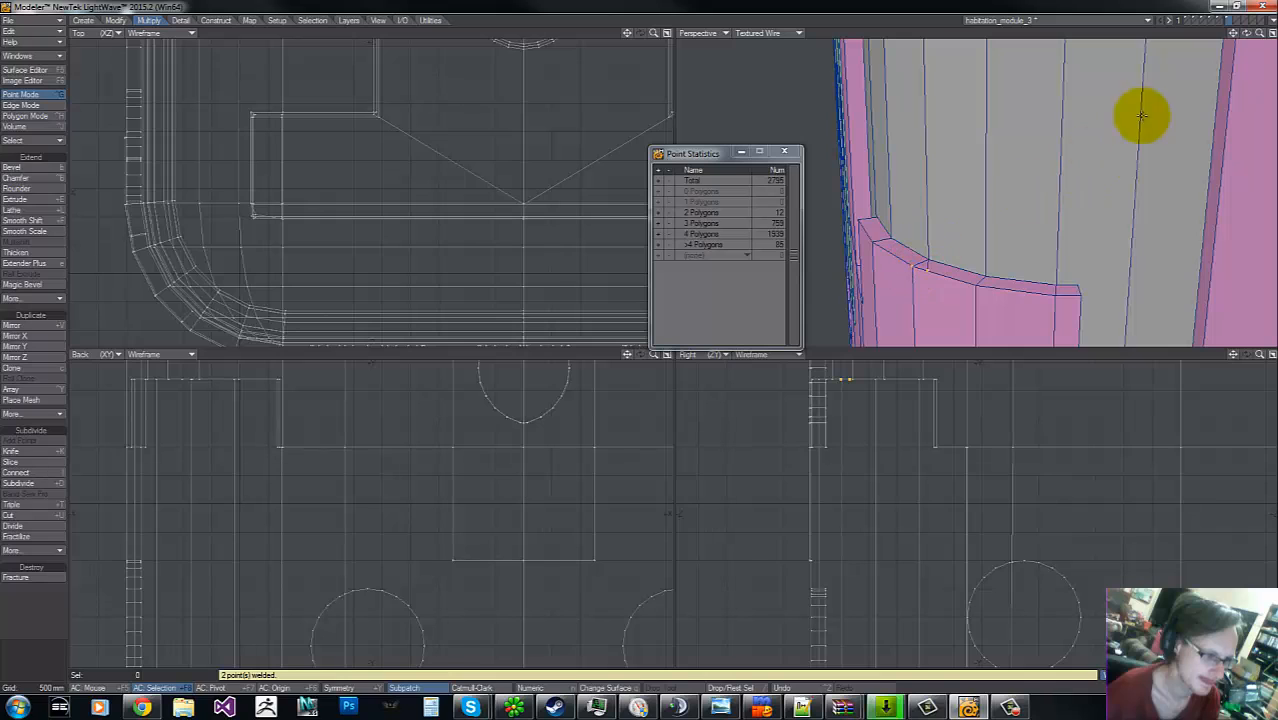
# - Delete the tall hull polygon beside the round hole below the corner cut-out
pyautogui.moveTo(1252, 38); pyautogui.dragTo(640, 333)
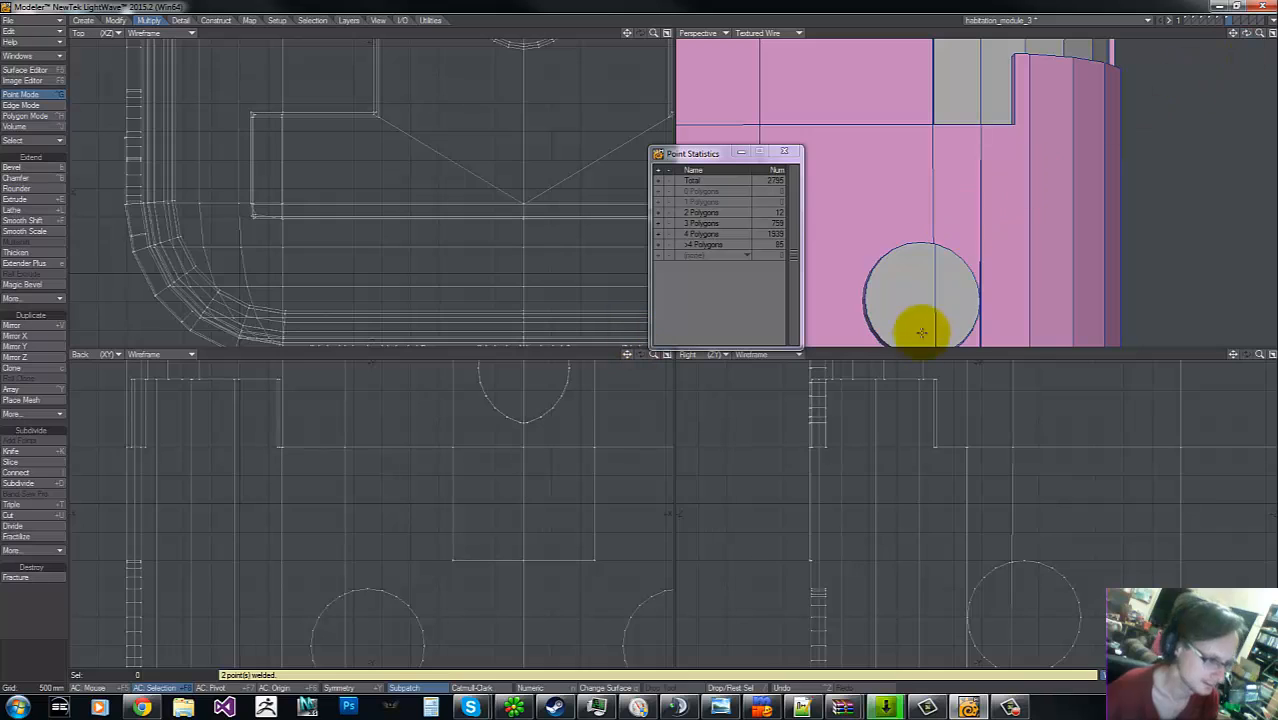
pyautogui.moveTo(985, 288); pyautogui.dragTo(951, 148)
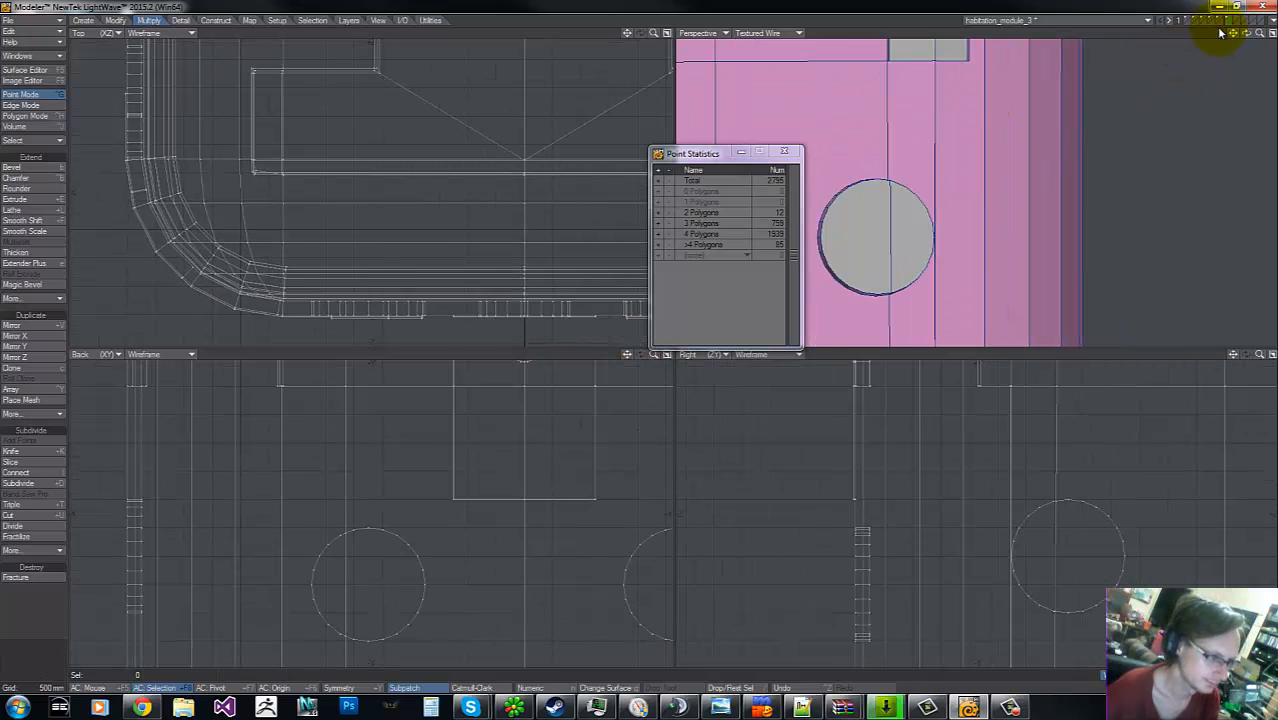
pyautogui.moveTo(1260, 33); pyautogui.dragTo(642, 342)
pyautogui.hotkey('ctrl', 'h')
pyautogui.click(892, 280)
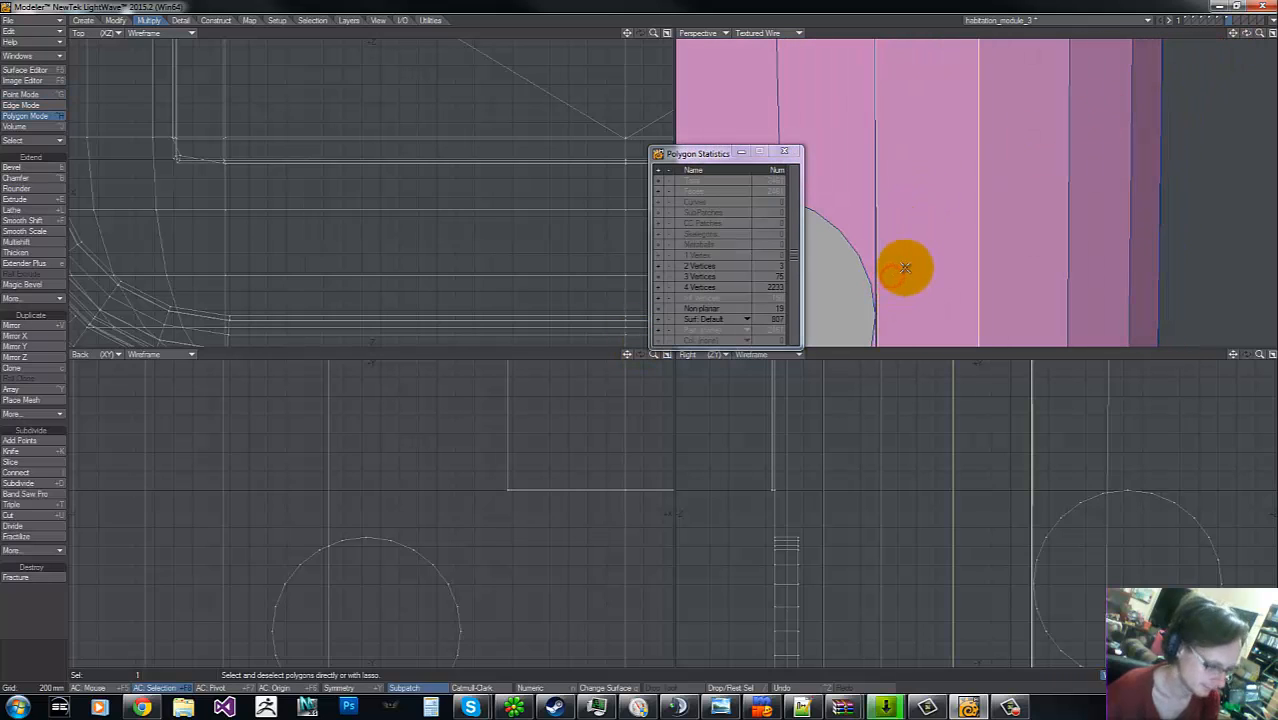
pyautogui.press('Delete')
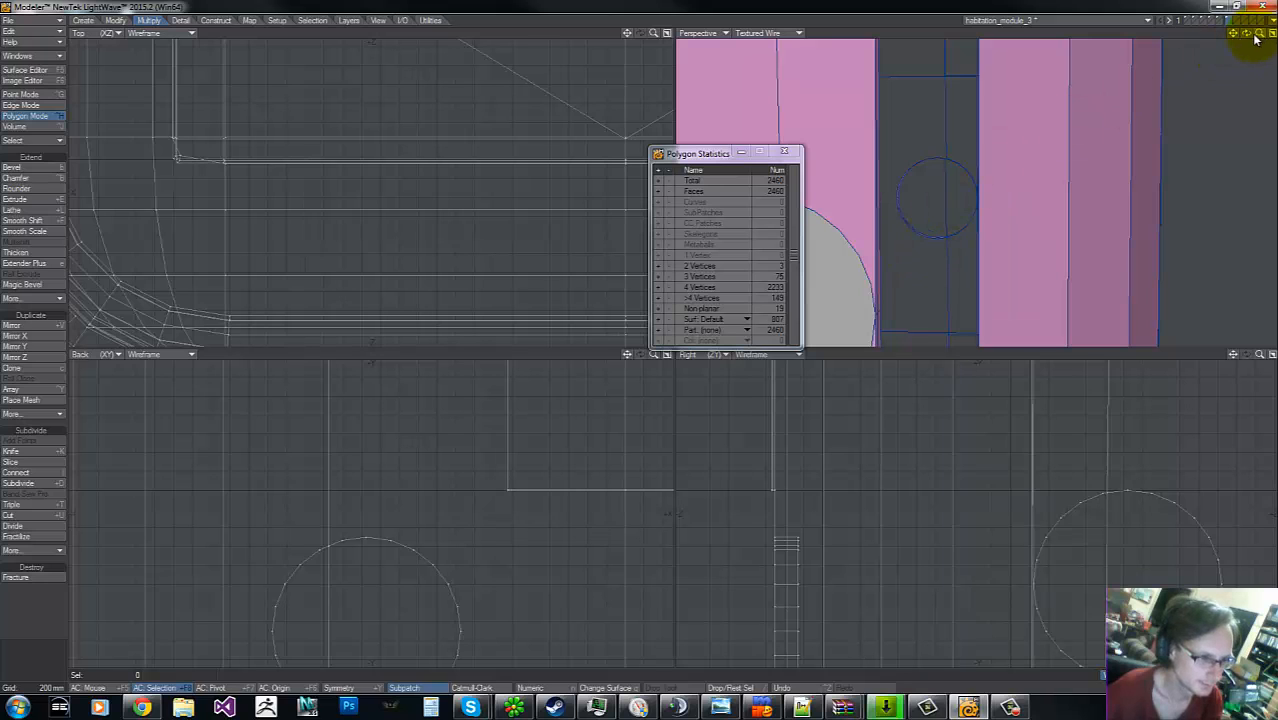
# - Select and delete the thin inner wall polygons at the panel edge beside the round hole
pyautogui.moveTo(1256, 38); pyautogui.dragTo(639, 340)
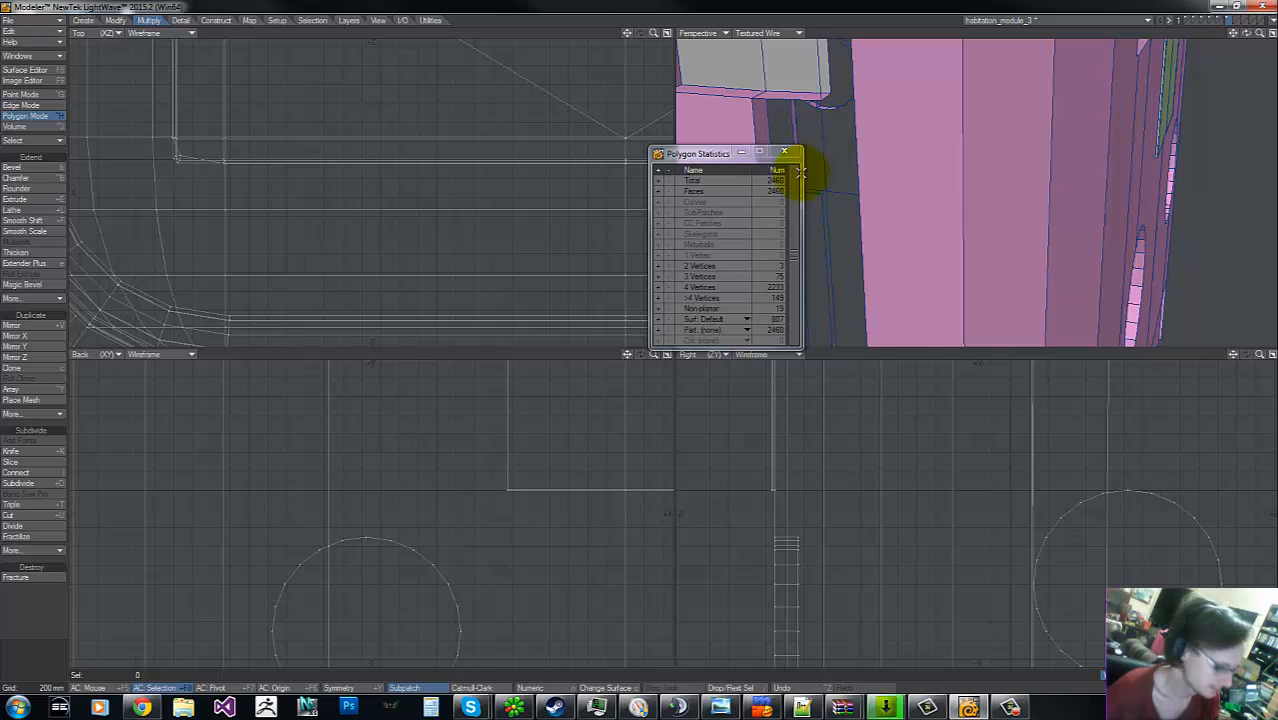
pyautogui.press('g')
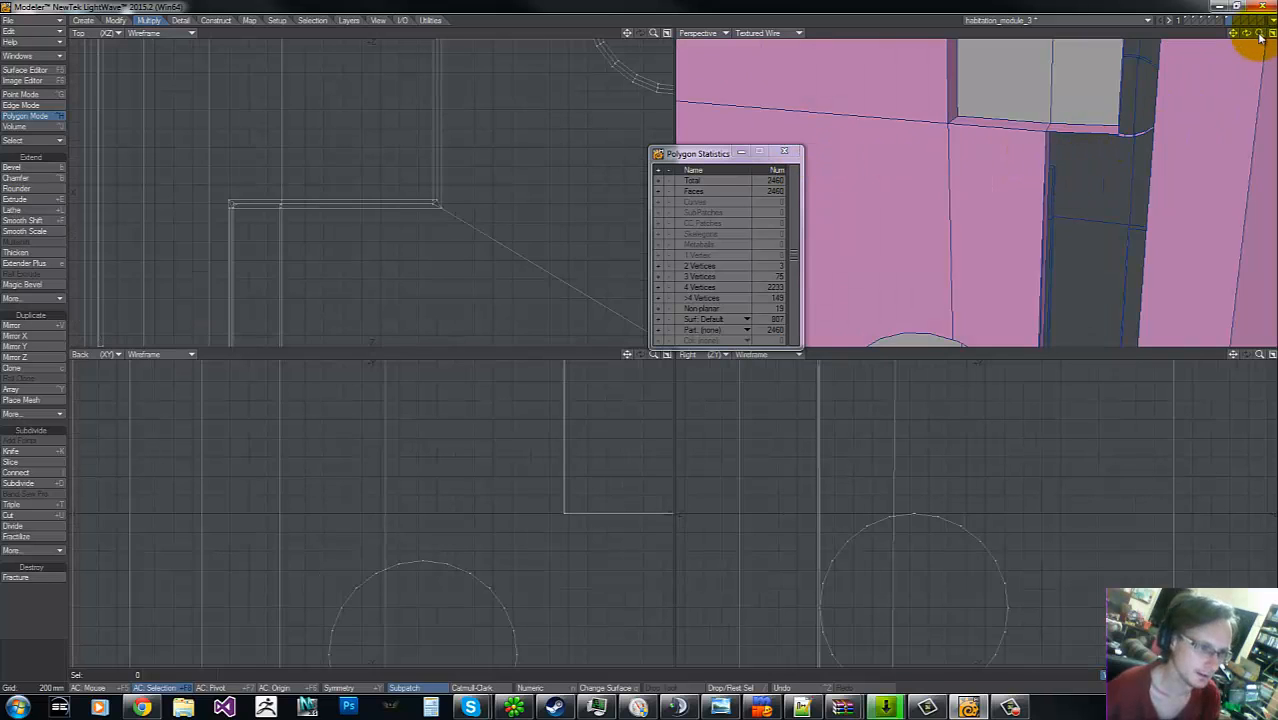
pyautogui.moveTo(1259, 38); pyautogui.dragTo(645, 337)
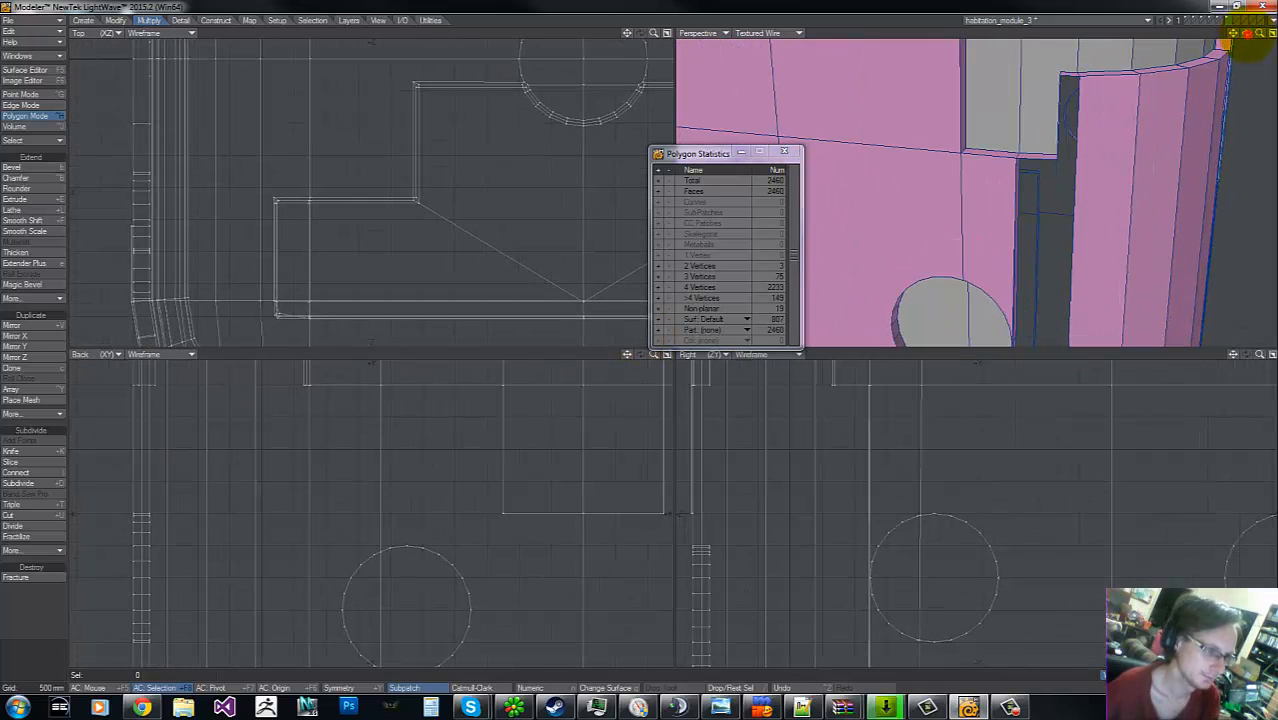
pyautogui.moveTo(1246, 33); pyautogui.dragTo(633, 342)
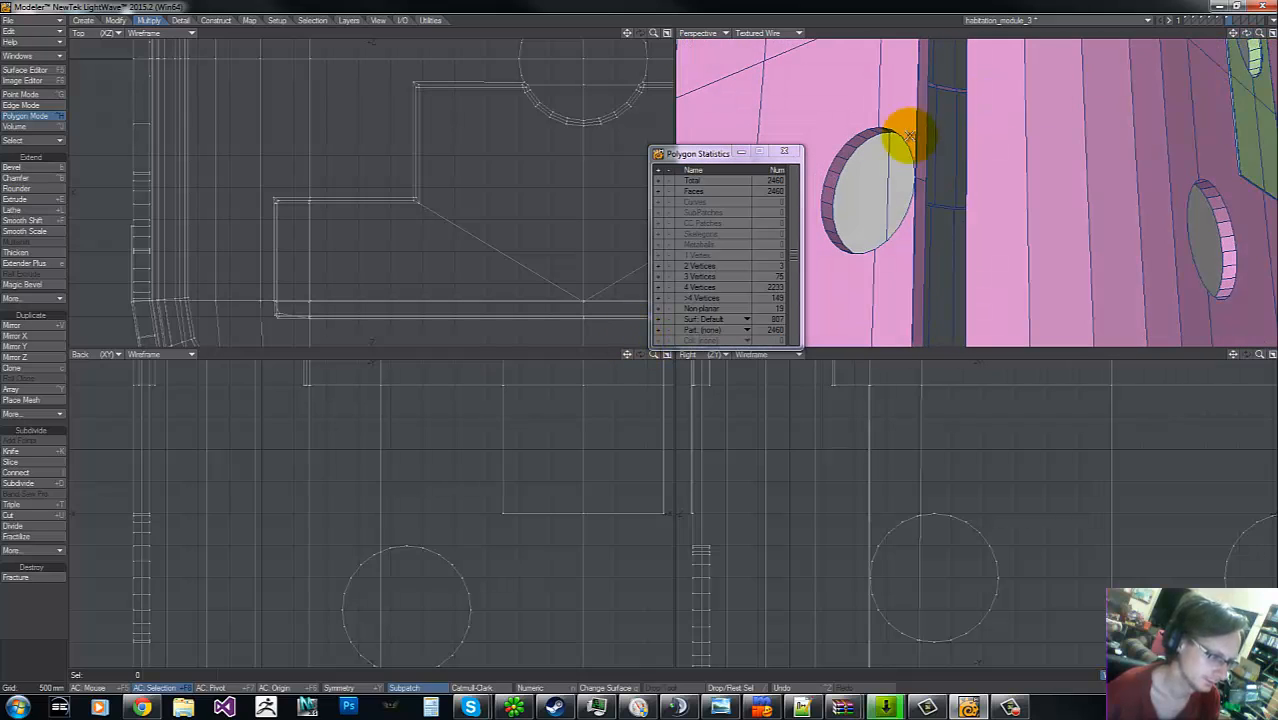
pyautogui.click(920, 181)
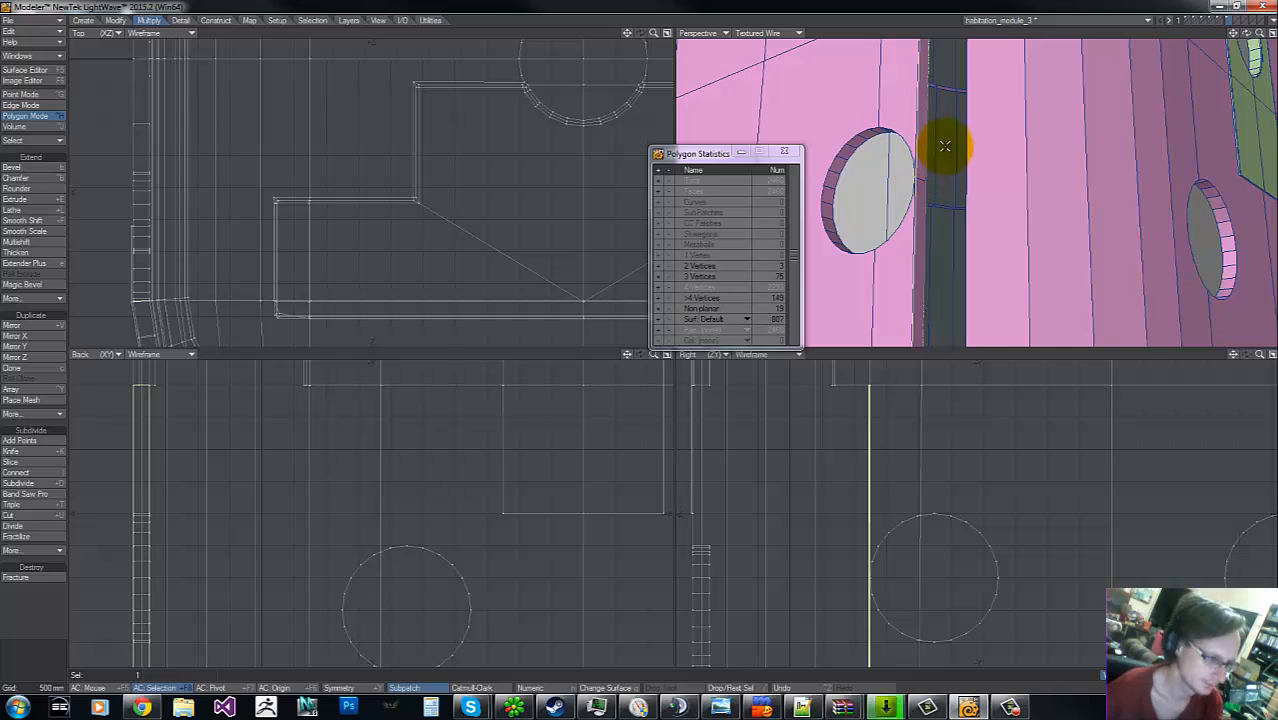
pyautogui.click(919, 160)
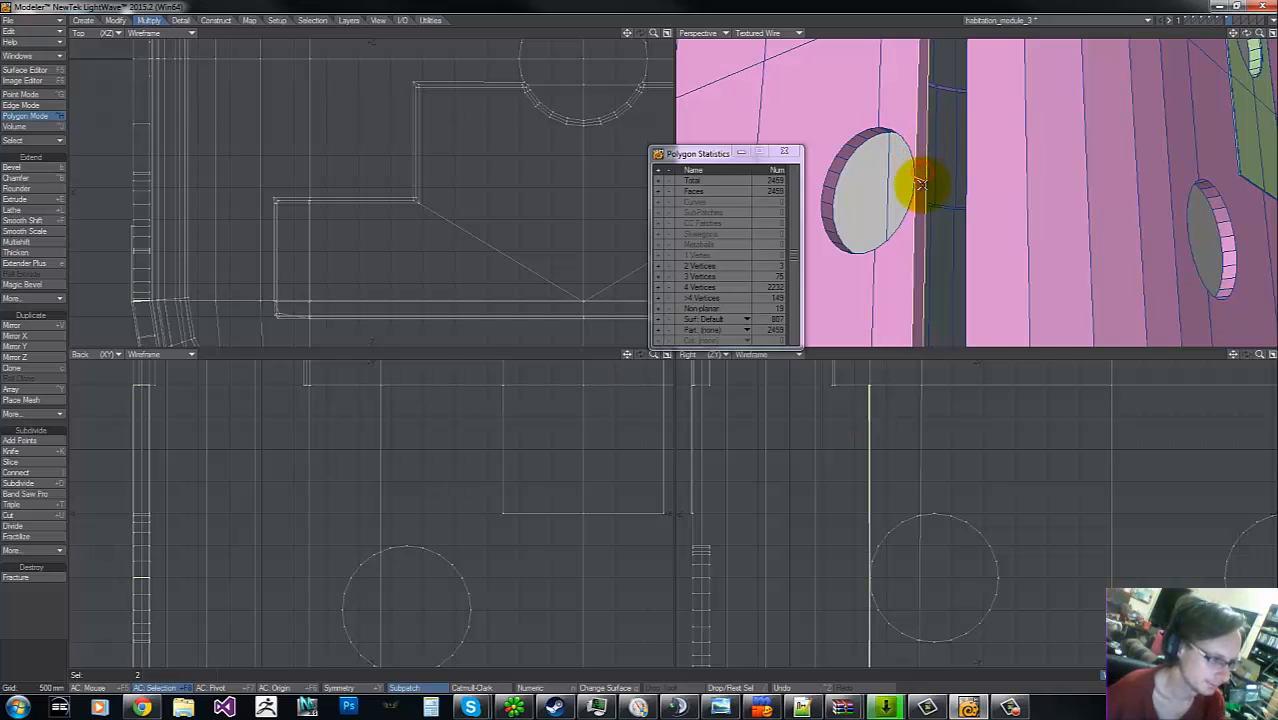
pyautogui.press('Delete')
# - Select the tall hull polygon beside the round hole and add a point on its edge where the hole touches it
pyautogui.moveTo(1246, 34); pyautogui.dragTo(641, 345)
pyautogui.moveTo(1263, 37); pyautogui.dragTo(1103, 236)
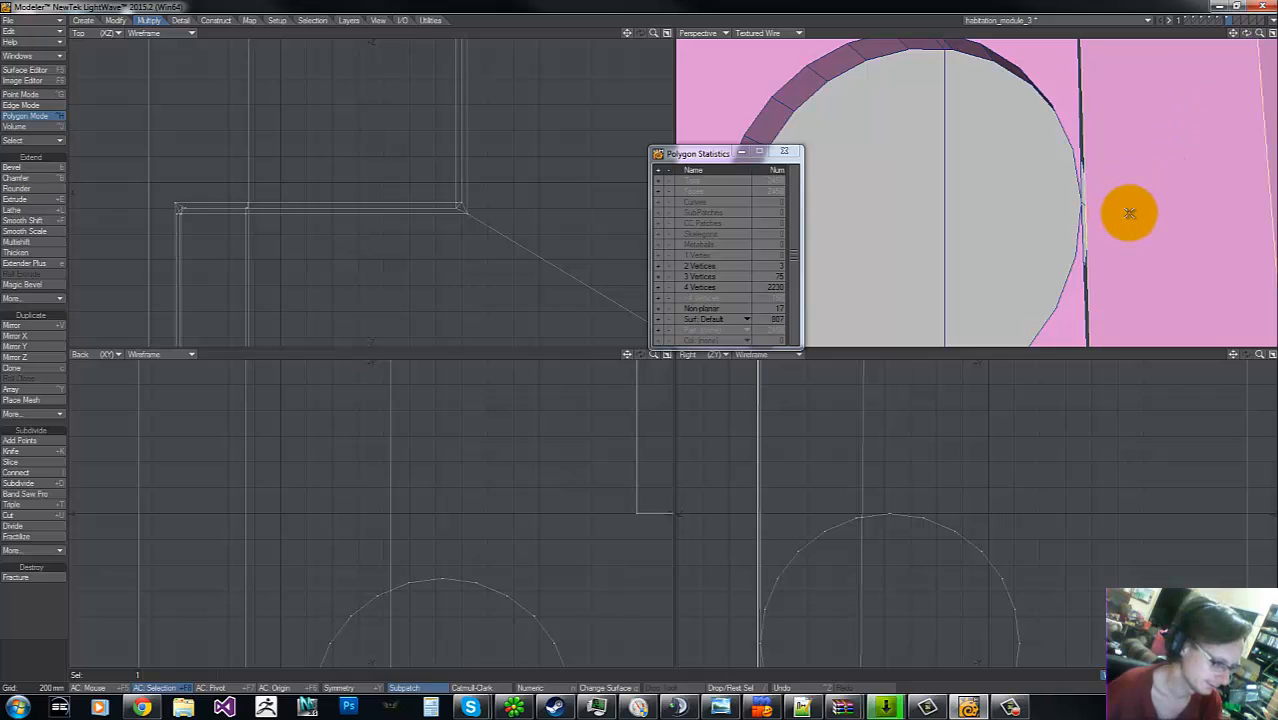
pyautogui.moveTo(640, 340); pyautogui.dragTo(625, 340)
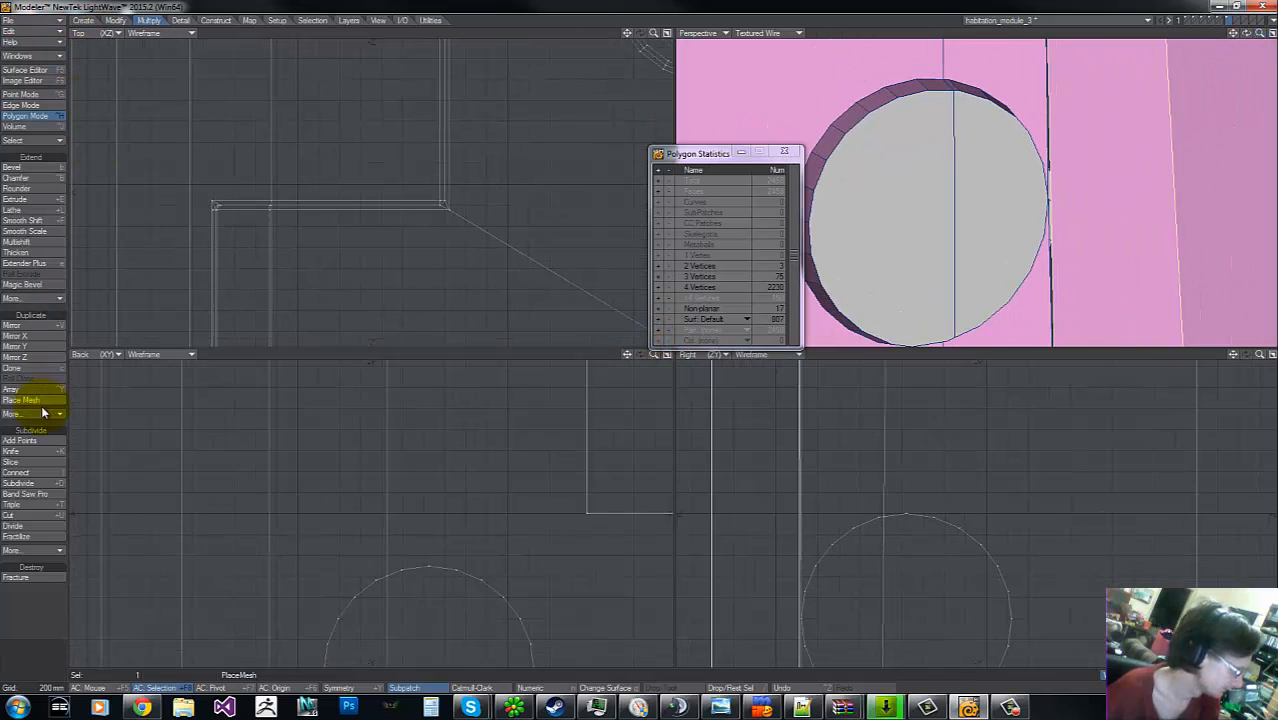
pyautogui.click(30, 442)
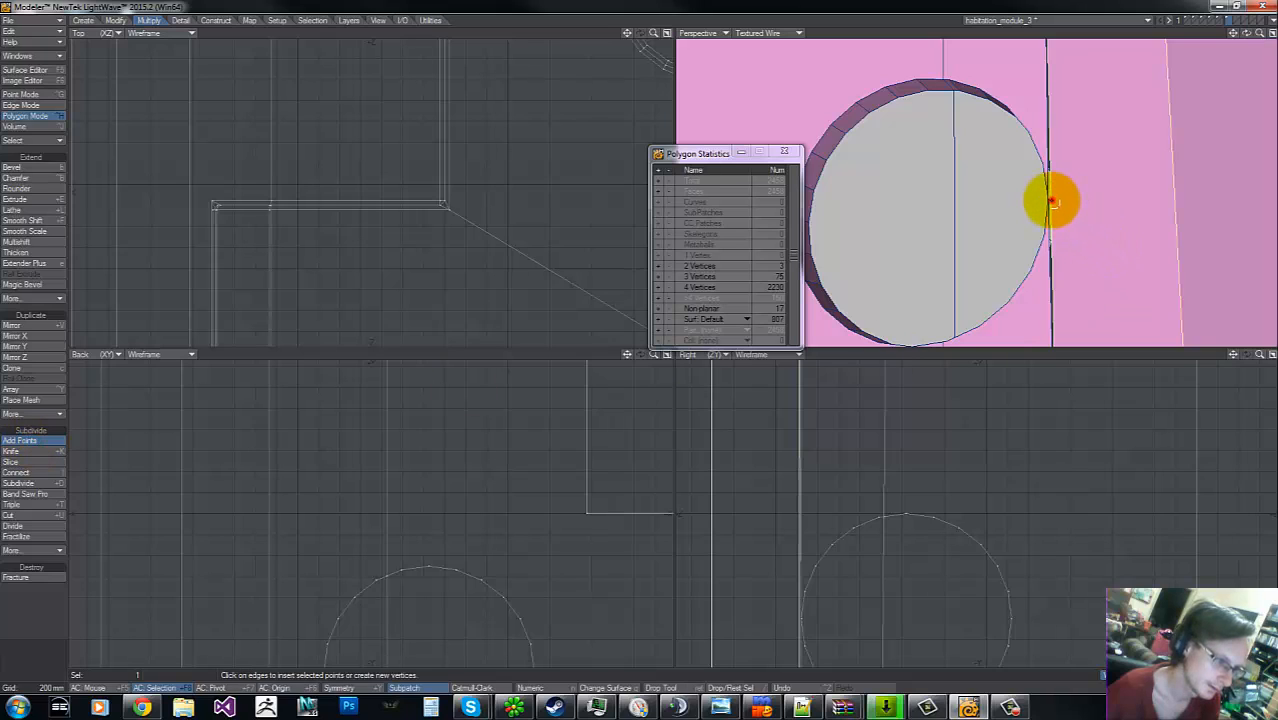
# - Select the added point and the round hole's nearest rim point and weld them together
pyautogui.hotkey('ctrl', 'g')
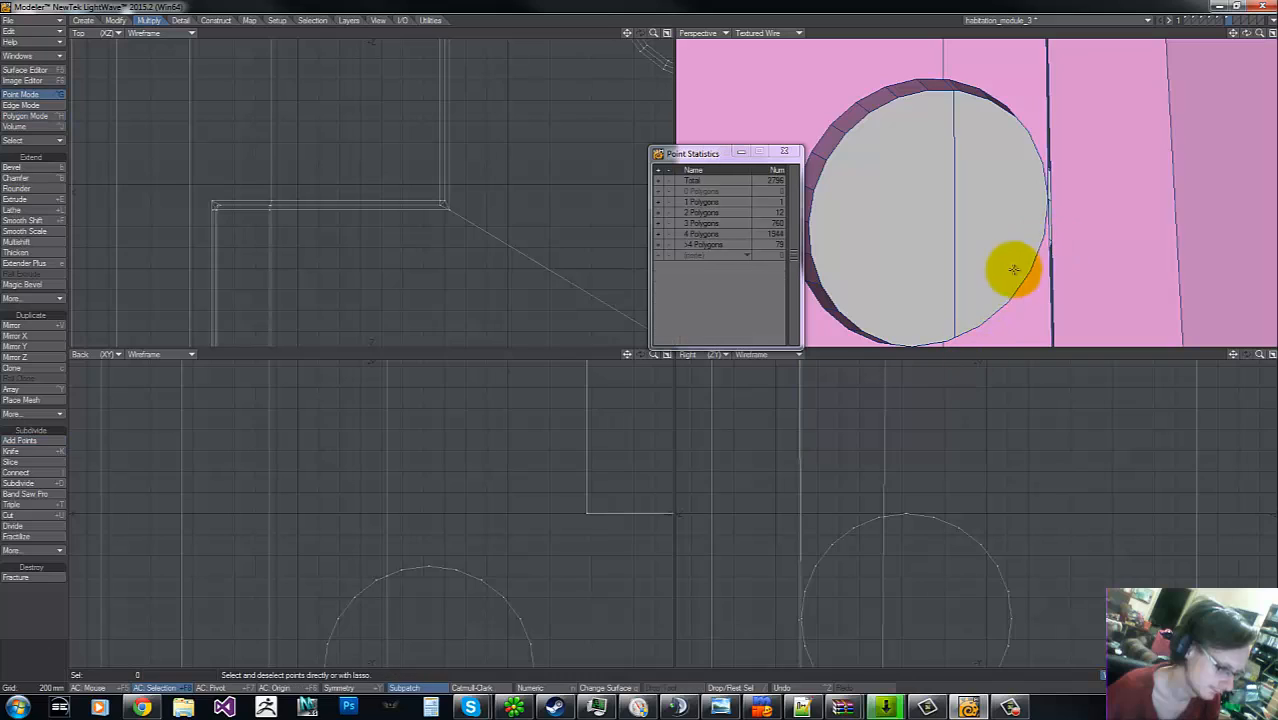
pyautogui.click(1046, 202)
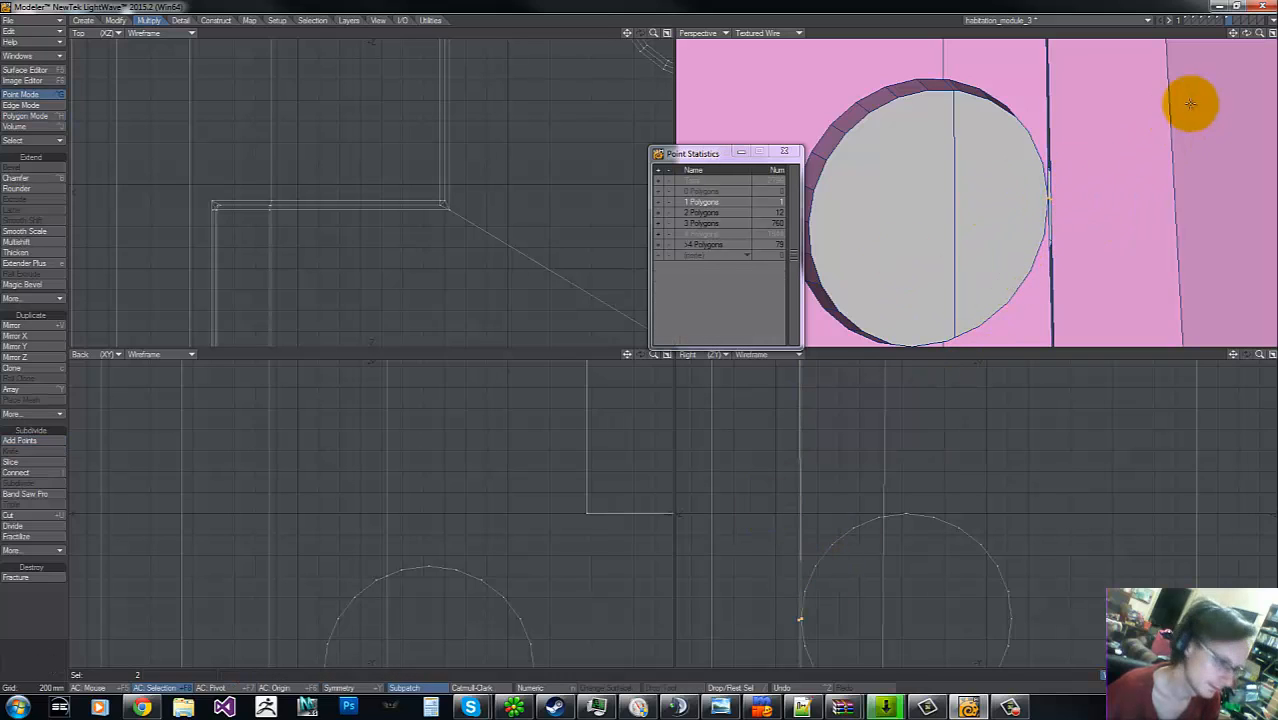
pyautogui.moveTo(1246, 33); pyautogui.dragTo(1230, 34)
pyautogui.hotkey('ctrl', 'w')
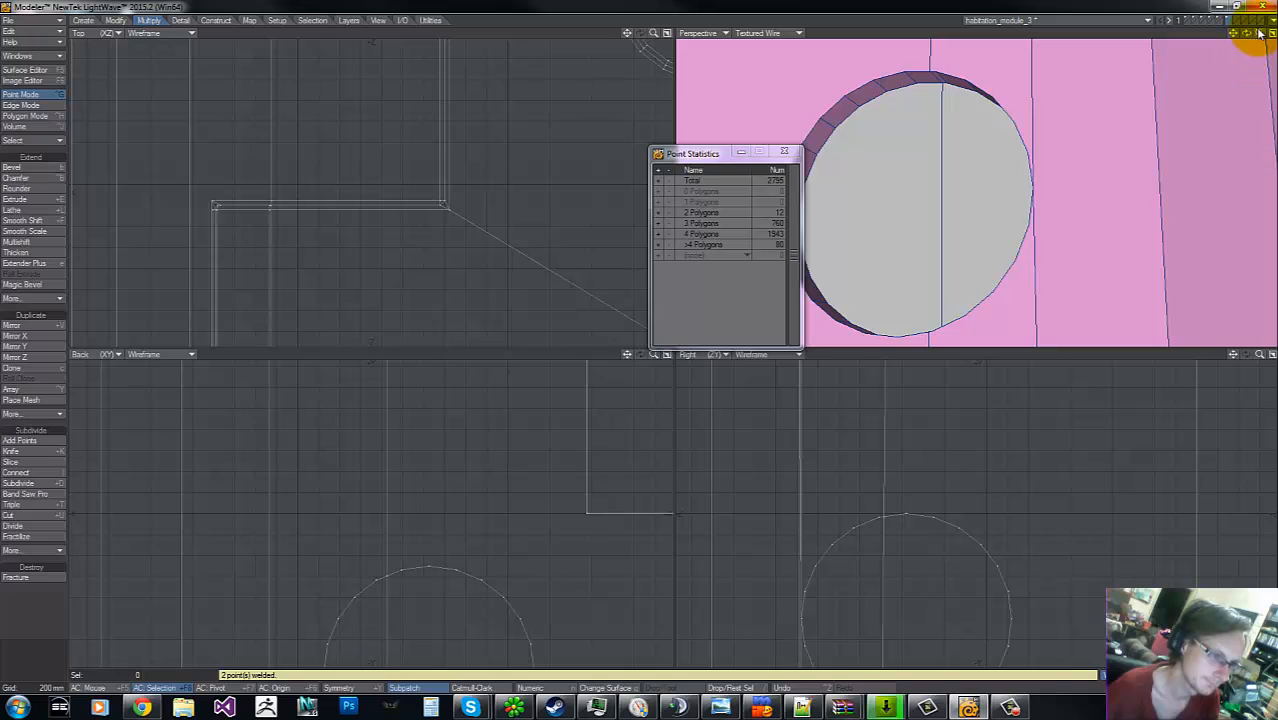
# - Delete the tall hull polygon beside the second round hole, opposite the repaired one on the same hull side
pyautogui.moveTo(1259, 33); pyautogui.dragTo(642, 343)
pyautogui.moveTo(1263, 33); pyautogui.dragTo(651, 335)
pyautogui.hotkey('ctrl', 'h')
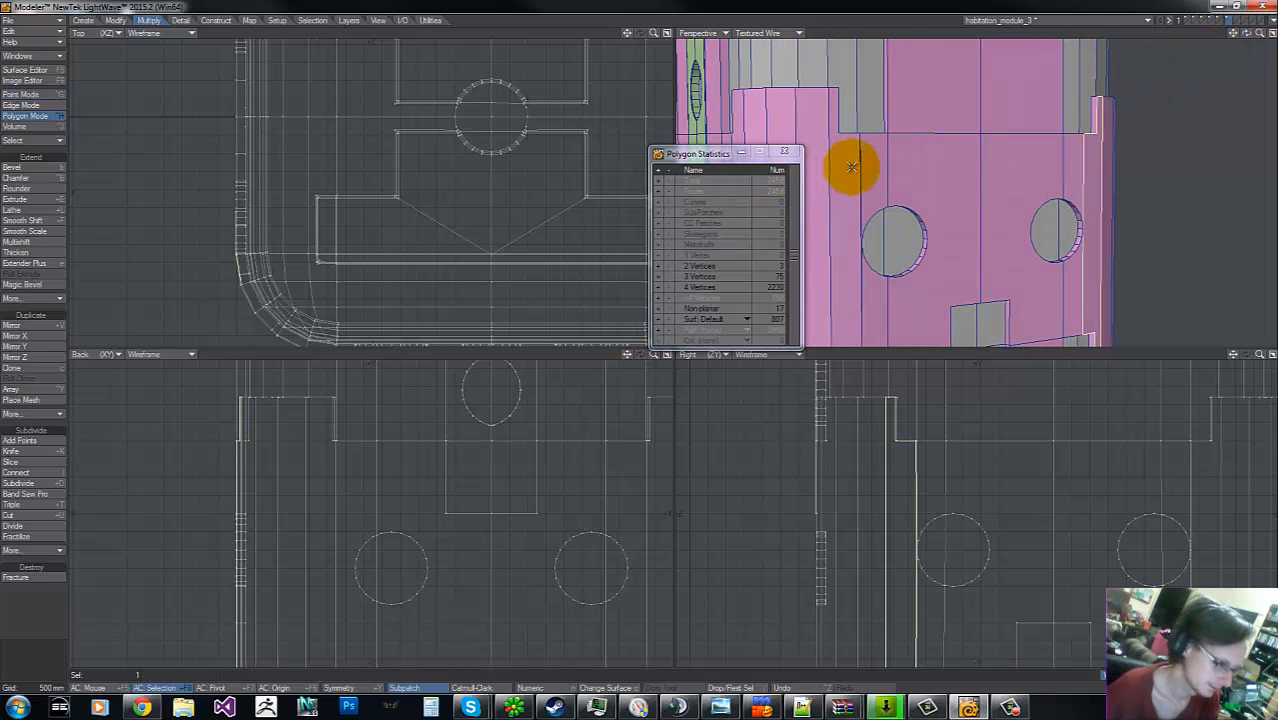
pyautogui.click(1099, 210)
pyautogui.click(857, 178)
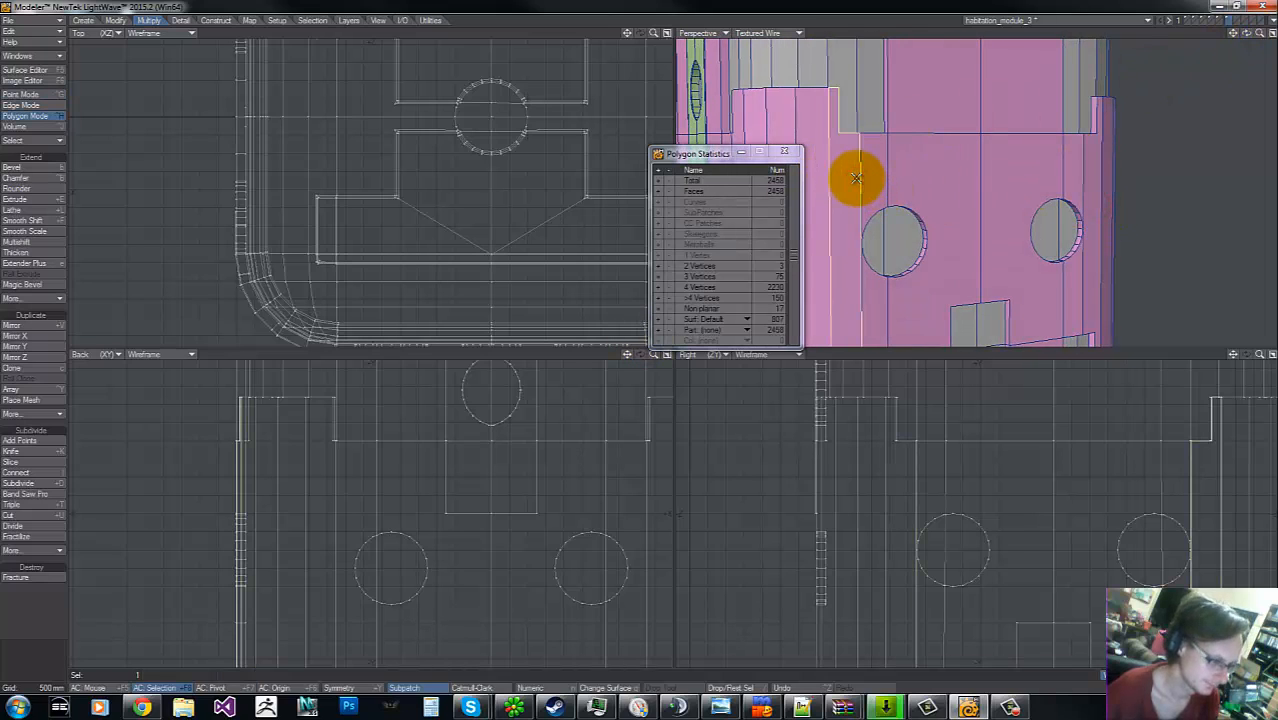
pyautogui.press('-')
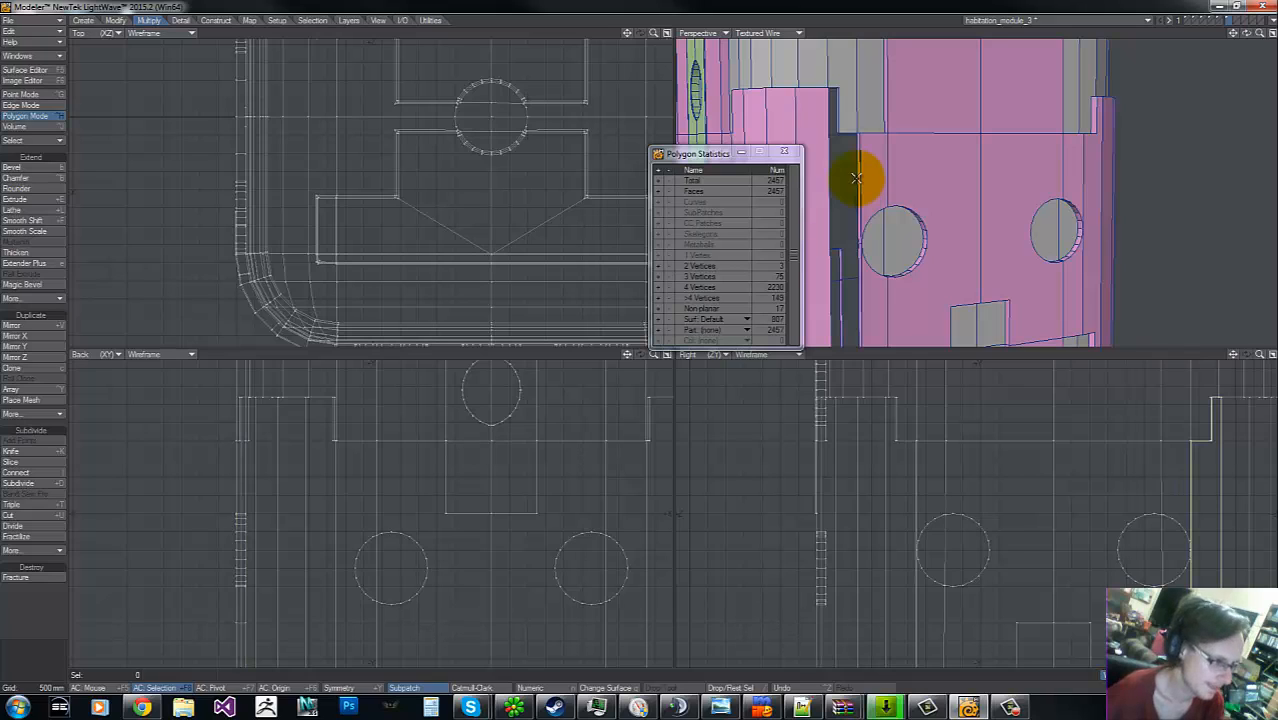
# - Select and delete the thin inner wall polygons along the open panel edge beside the second round hole
pyautogui.click(857, 189)
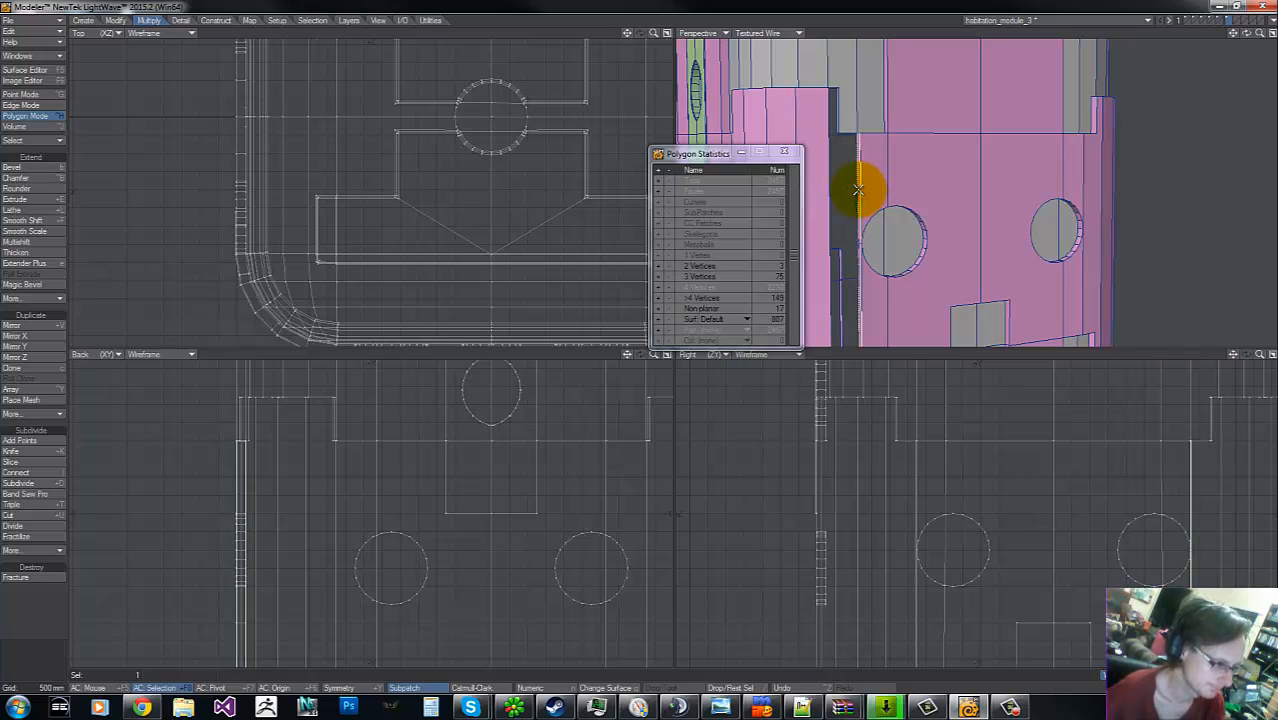
pyautogui.press('-')
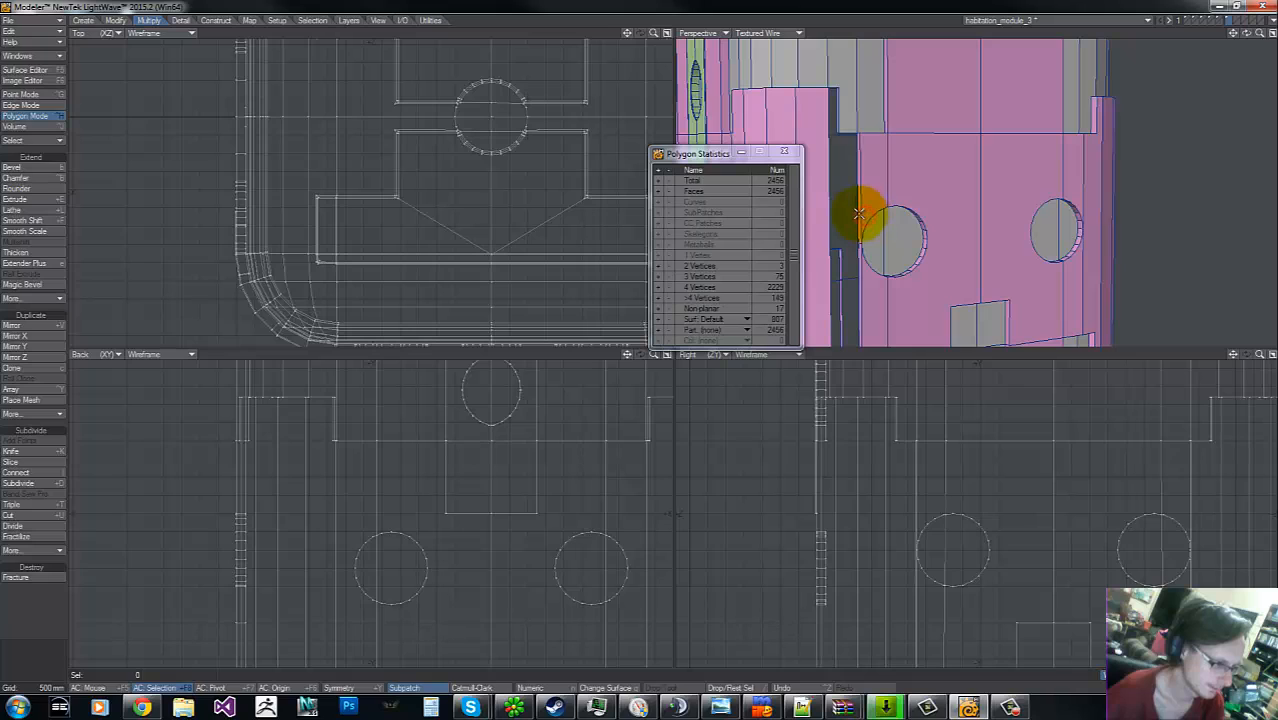
pyautogui.click(858, 213)
pyautogui.press('-')
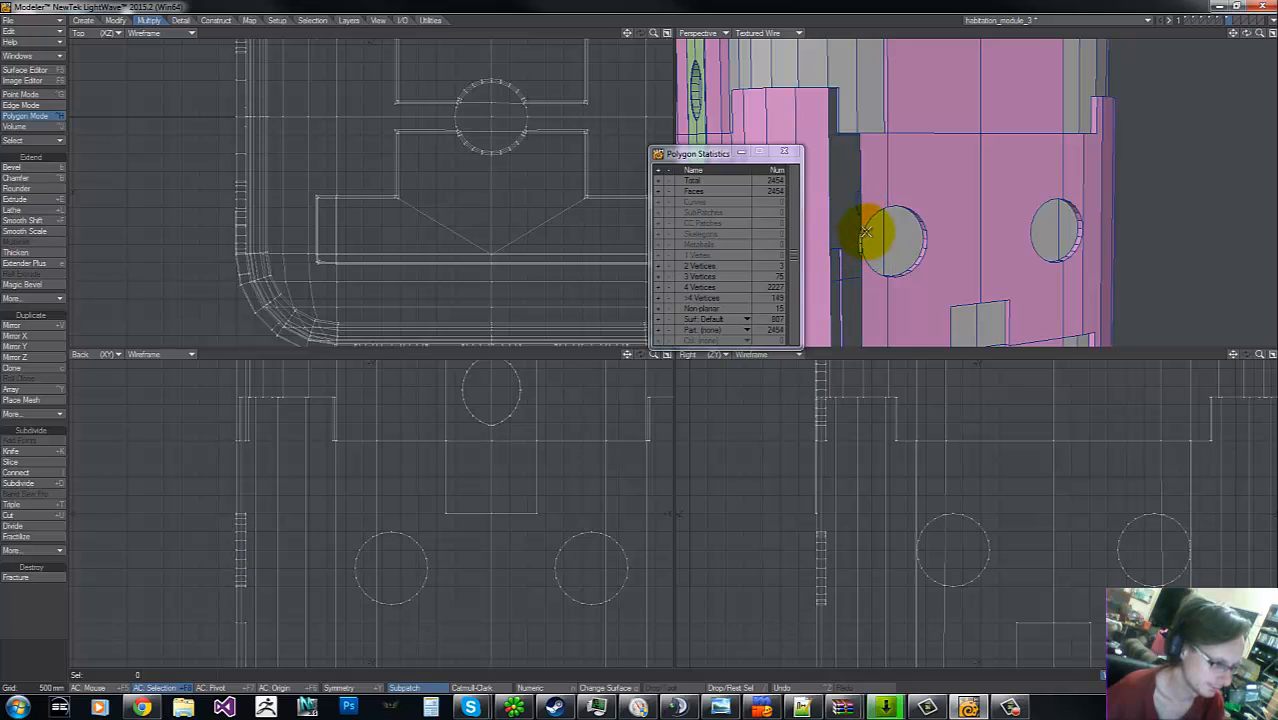
pyautogui.click(850, 222)
pyautogui.press('-')
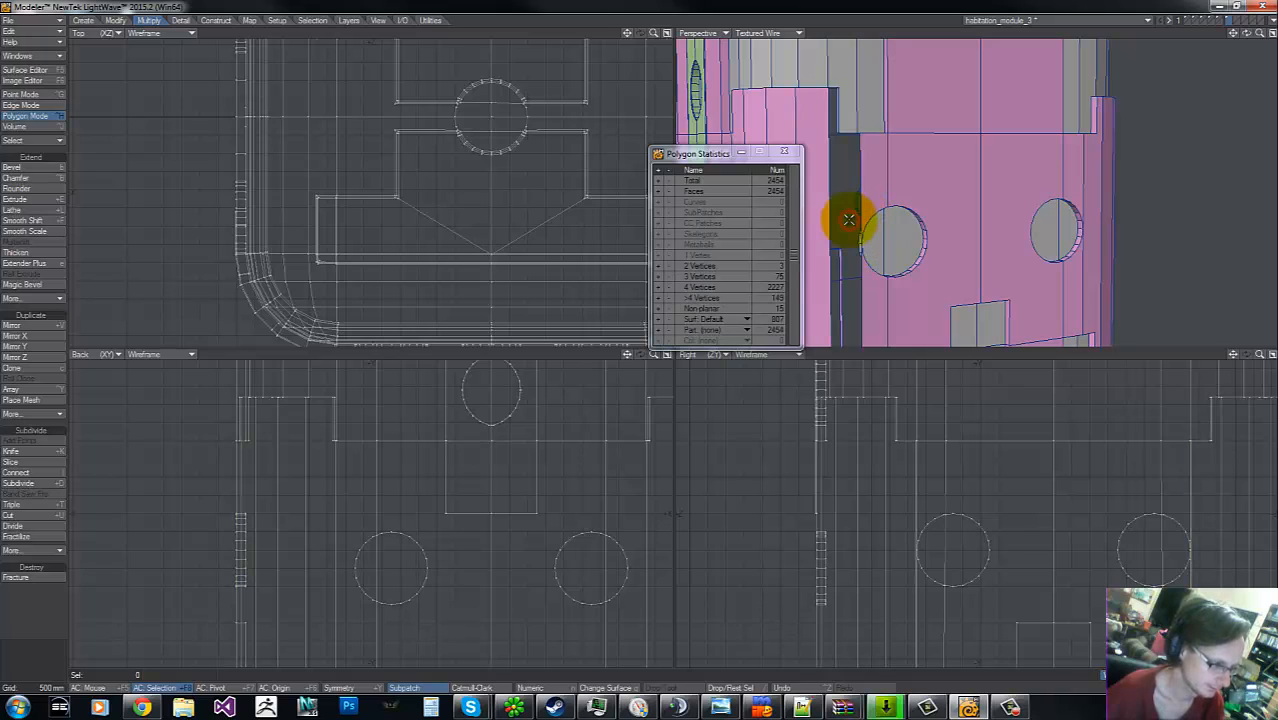
# - Mirror the repaired tall hull polygon across Z = 0 m into the gap beside the second round hole and select the mirrored copy
pyautogui.click(1079, 178)
pyautogui.click(1090, 184)
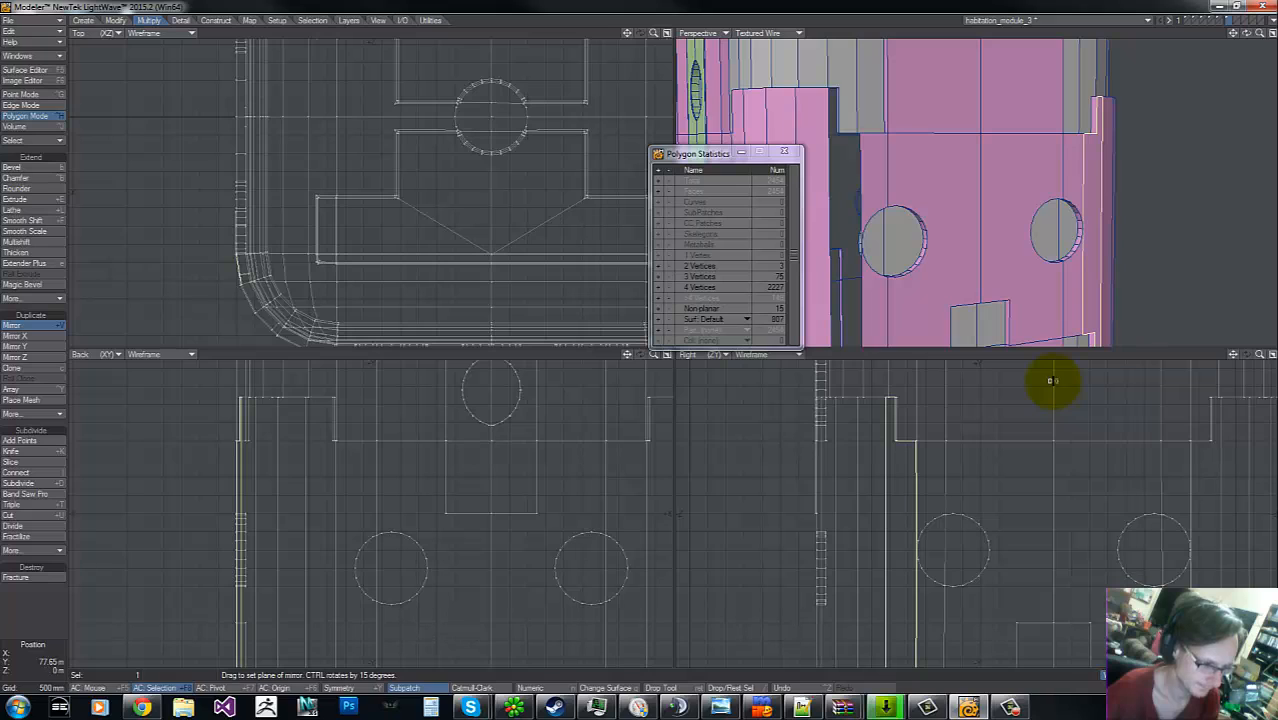
pyautogui.press('space')
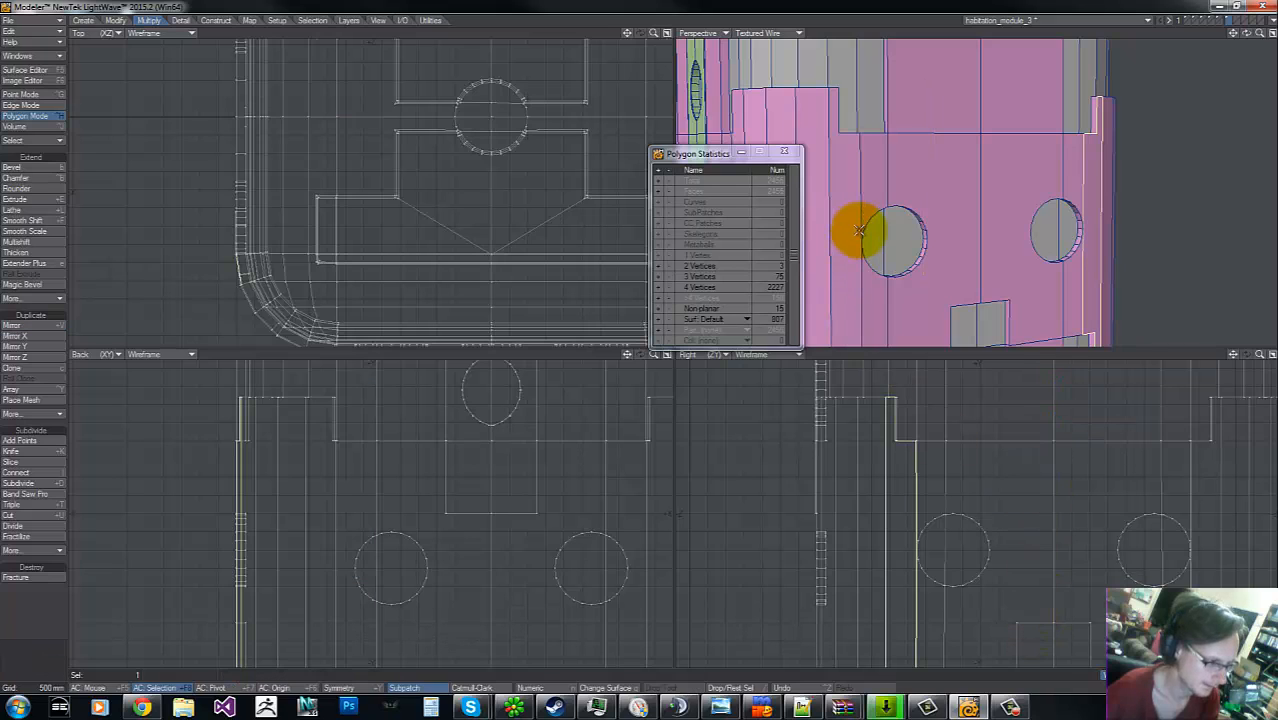
pyautogui.click(1100, 231)
pyautogui.click(846, 222)
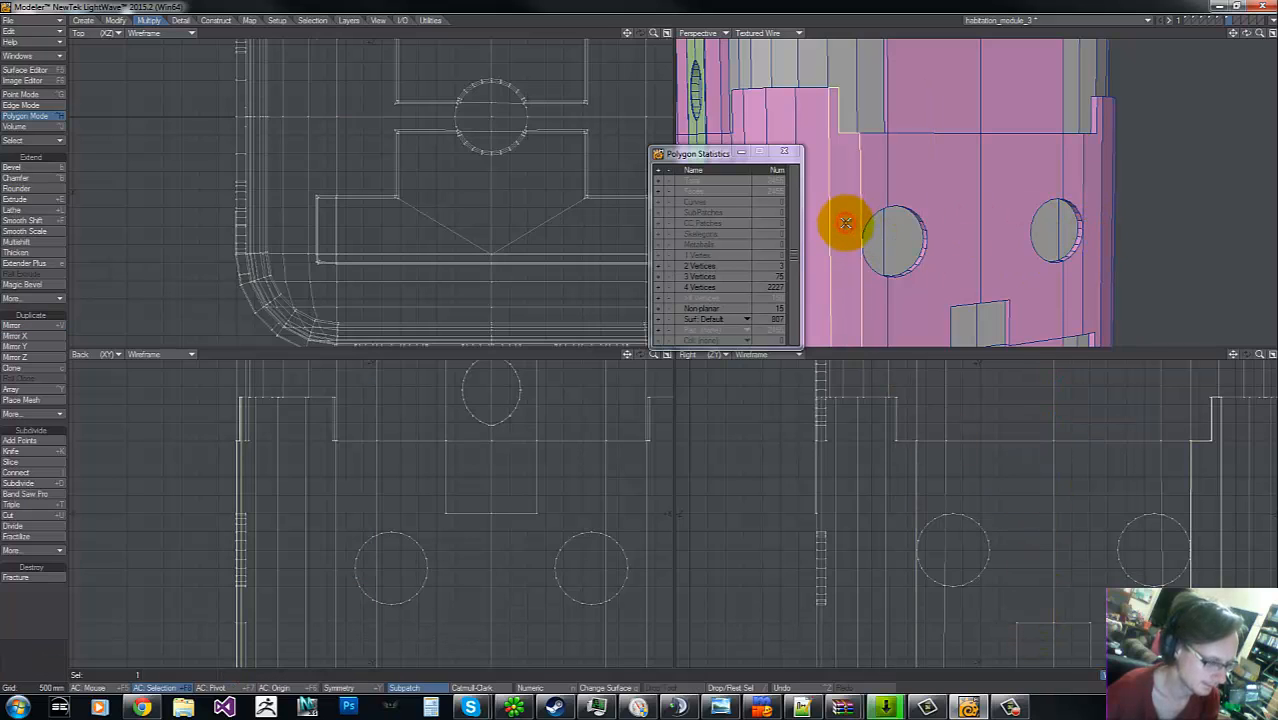
# - Delete the narrow wall strip beside the round window and the thin sliver polygons along its exposed edge
pyautogui.hotkey('ctrl', 'g')
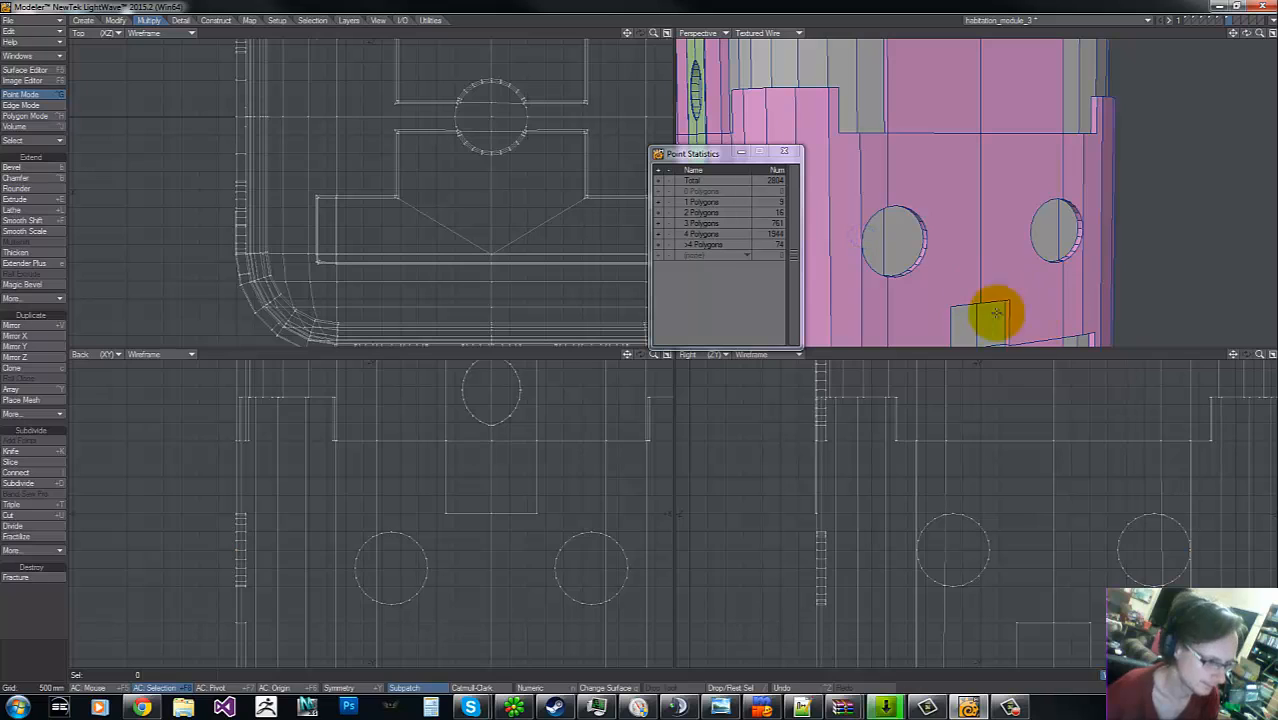
pyautogui.press('g')
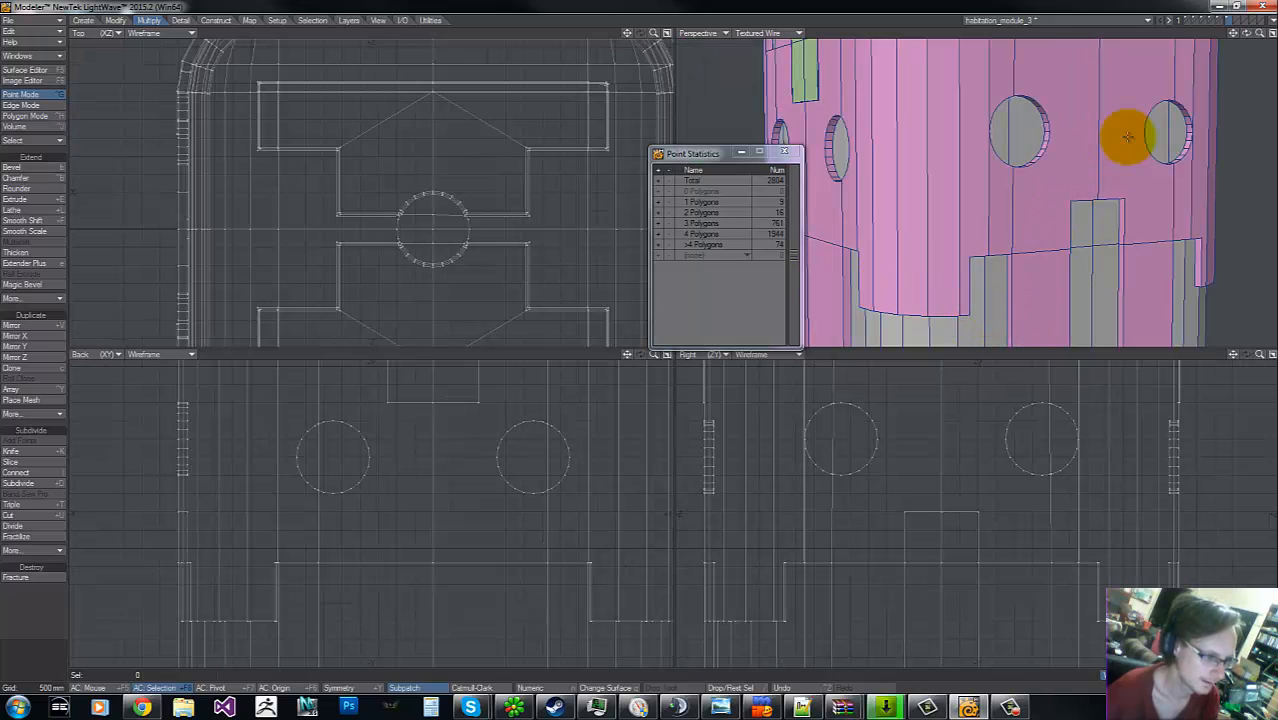
pyautogui.moveTo(1247, 34); pyautogui.dragTo(650, 340)
pyautogui.hotkey('ctrl', 'h')
pyautogui.click(938, 150)
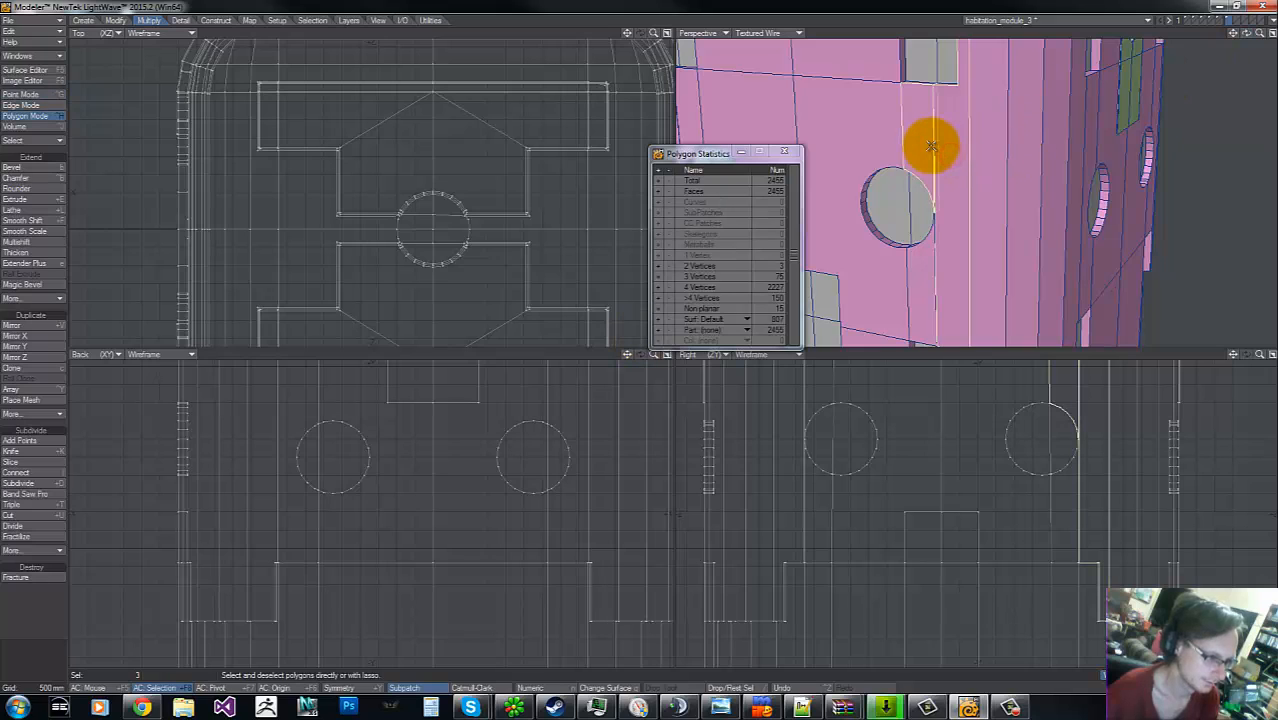
pyautogui.press('/')
pyautogui.click(943, 157)
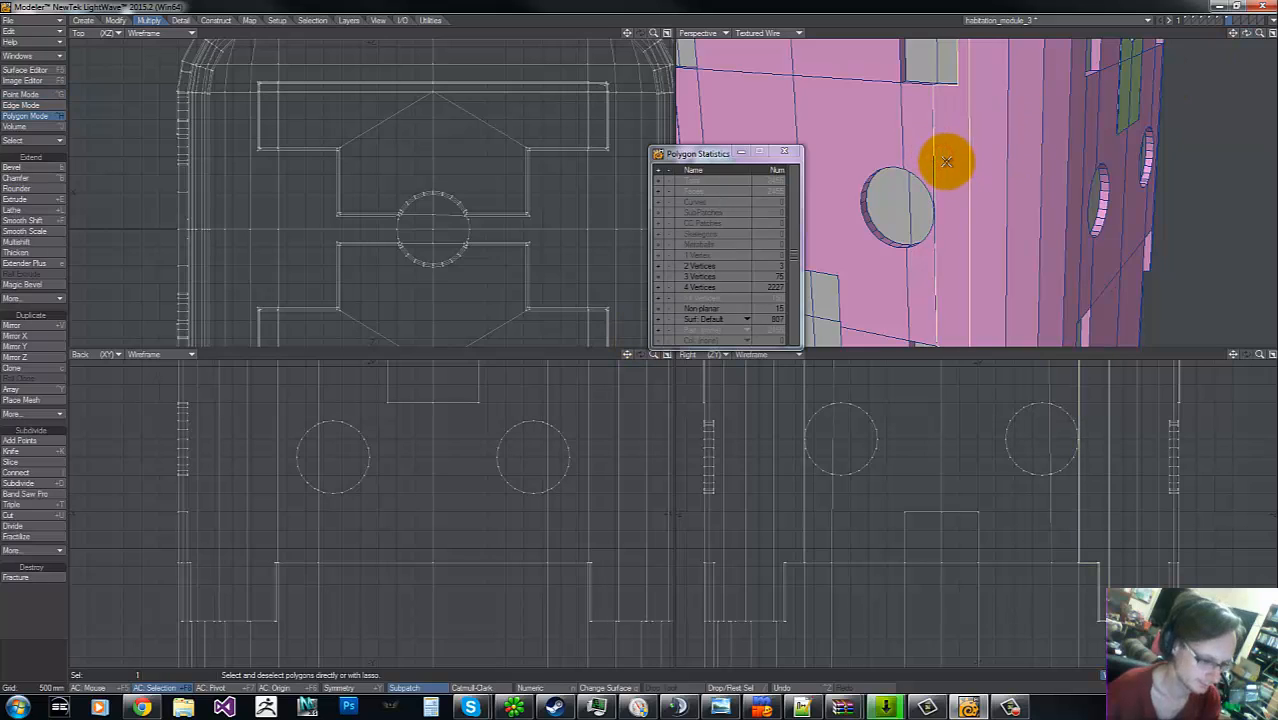
pyautogui.press('Delete')
pyautogui.click(936, 176)
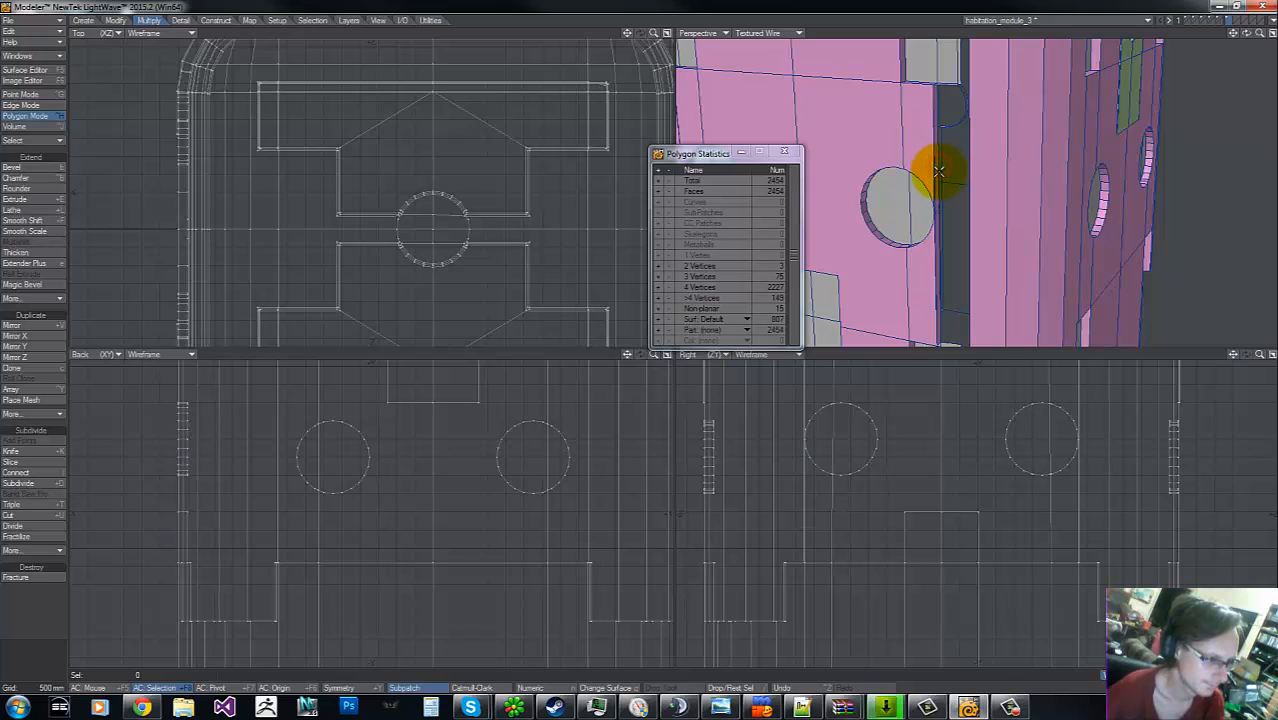
pyautogui.press('Delete')
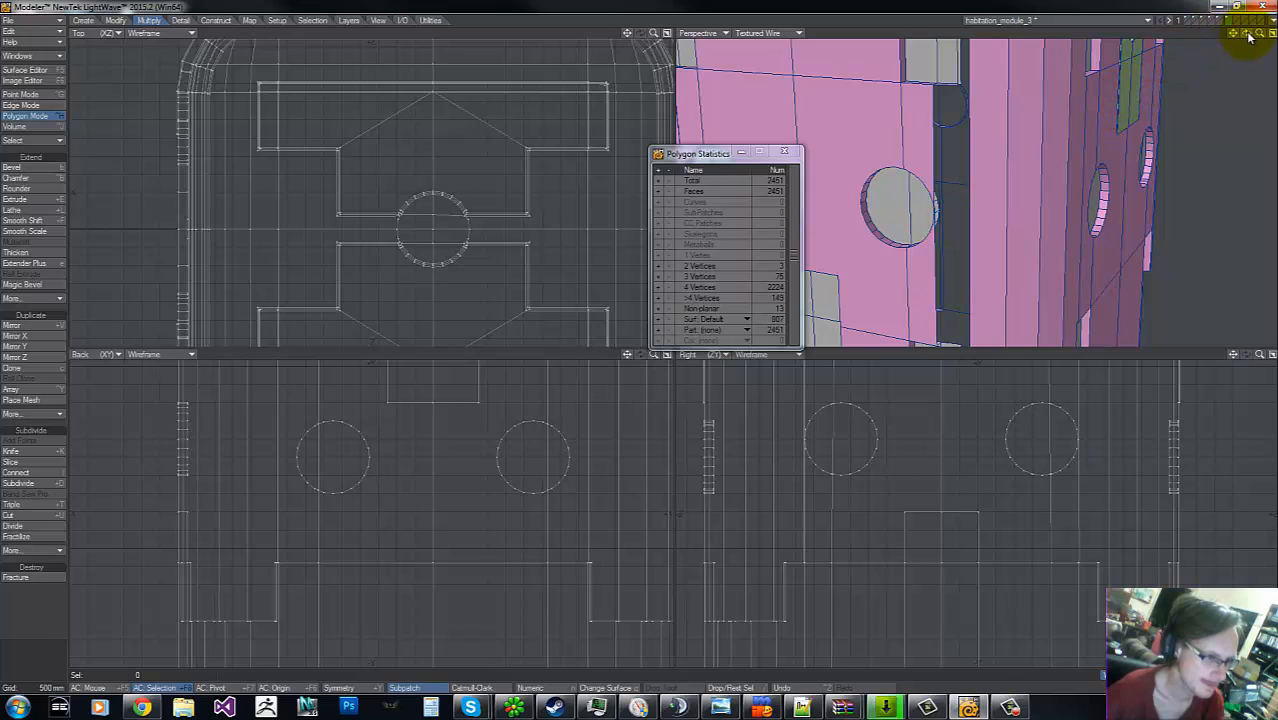
# - Delete the matching narrow wall strip and its sliver polygons beside the other round window on the same wall
pyautogui.moveTo(1247, 36); pyautogui.dragTo(640, 337)
pyautogui.click(940, 117)
pyautogui.press('Delete')
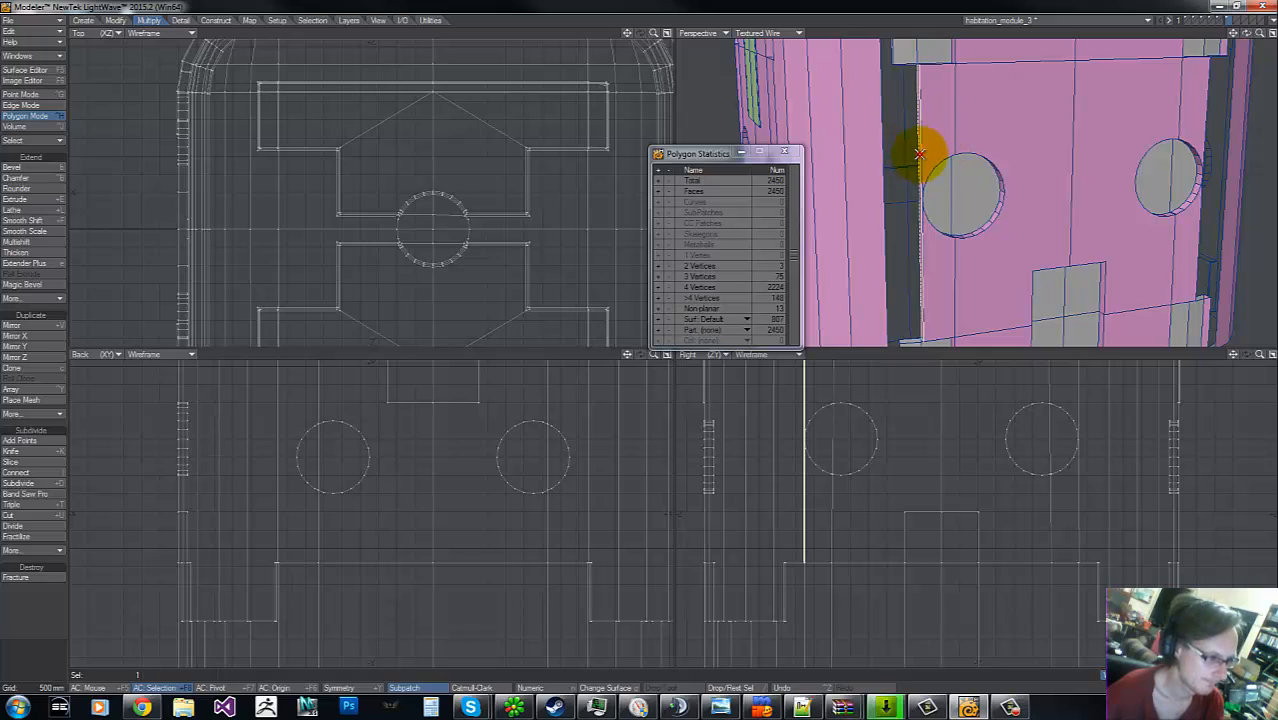
pyautogui.press('Delete')
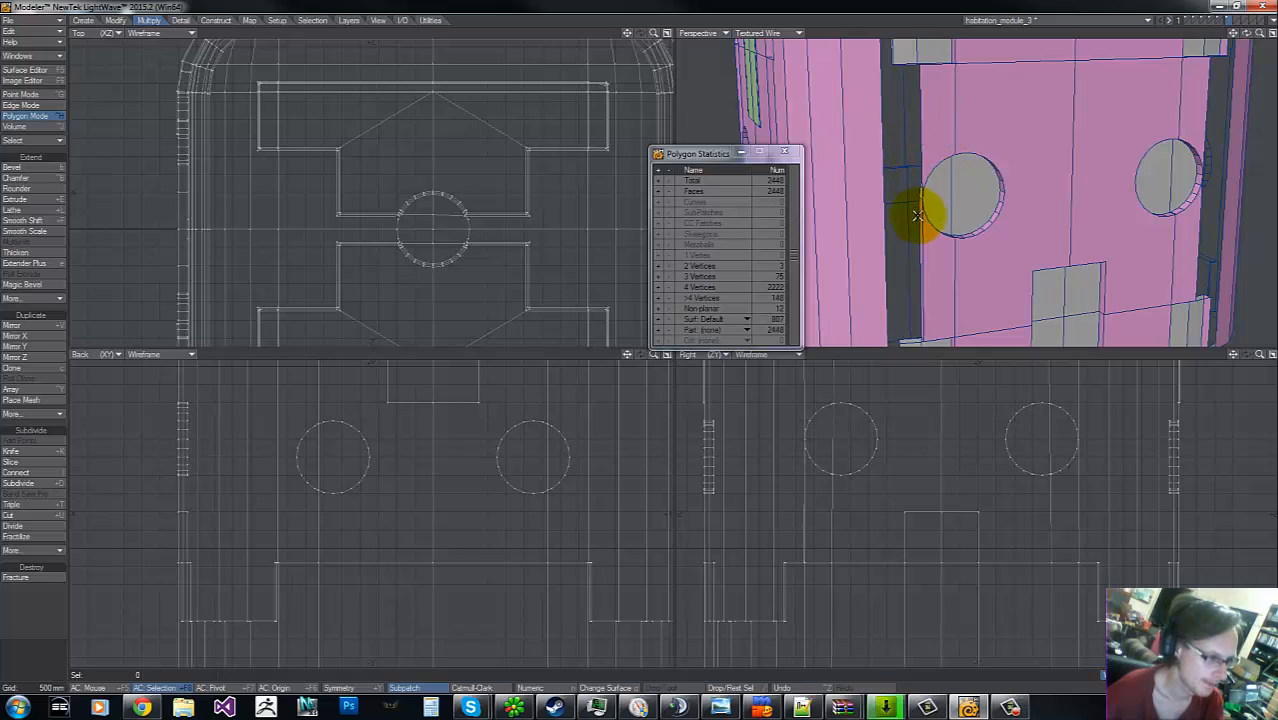
pyautogui.click(918, 217)
pyautogui.press('Delete')
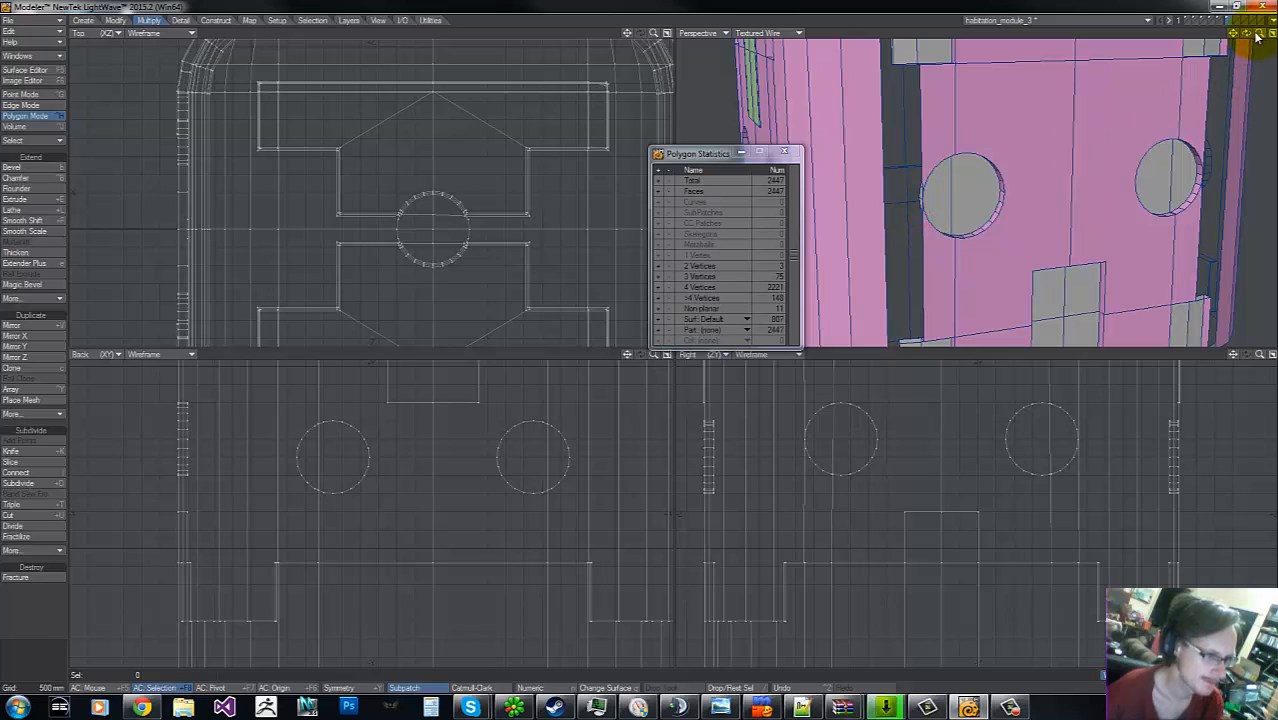
# - Mirror the two narrow wall strips beside the intact windows across X = 0 to fill the gaps on the opposite side
pyautogui.moveTo(1247, 34); pyautogui.dragTo(648, 340)
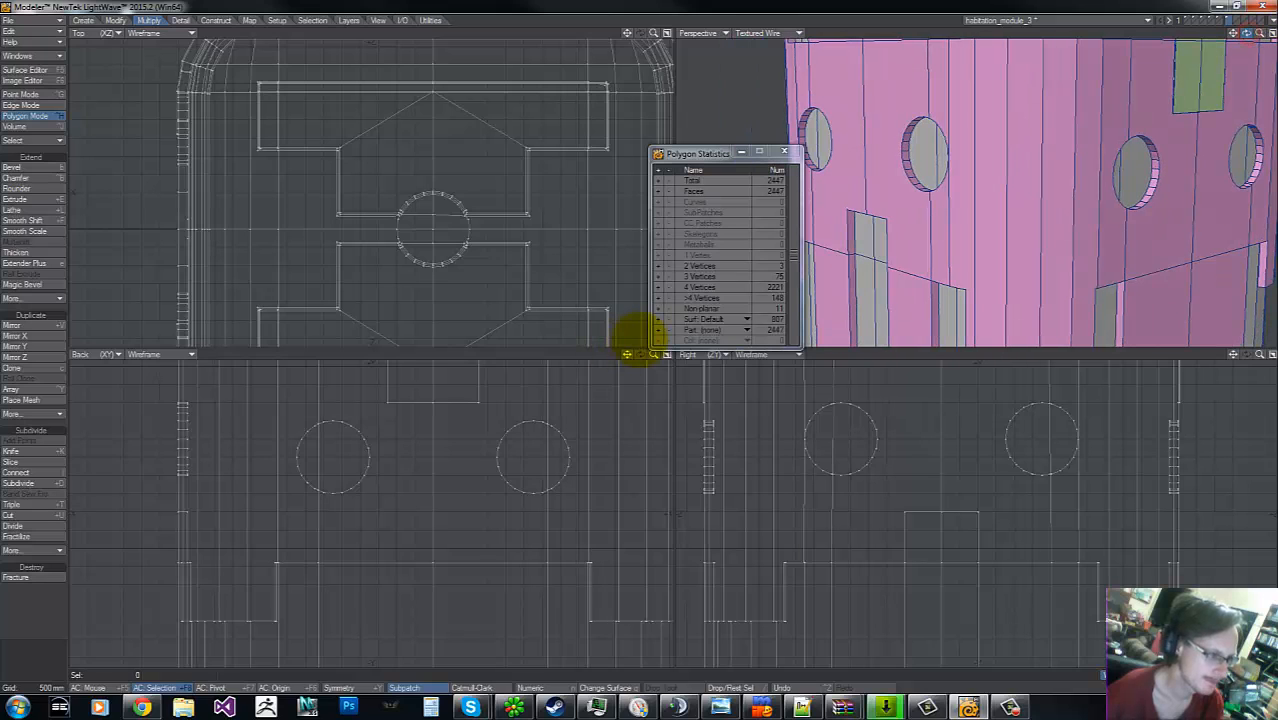
pyautogui.click(952, 193)
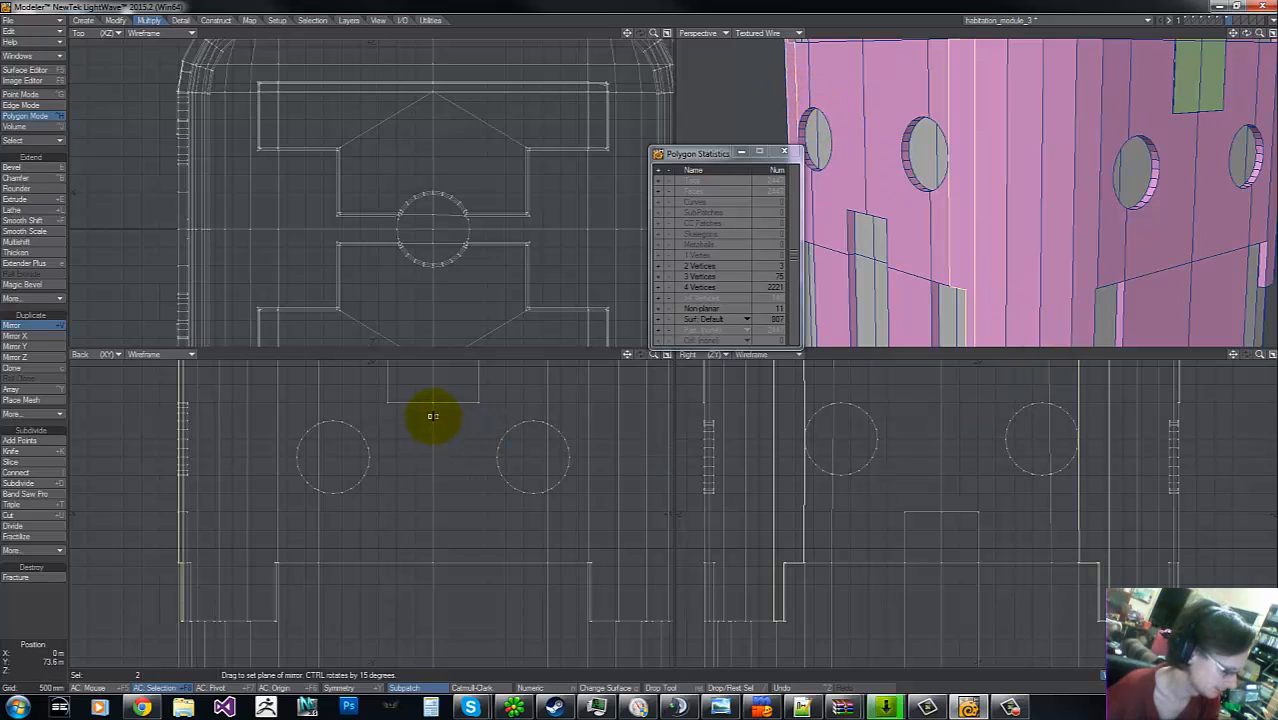
pyautogui.press('space')
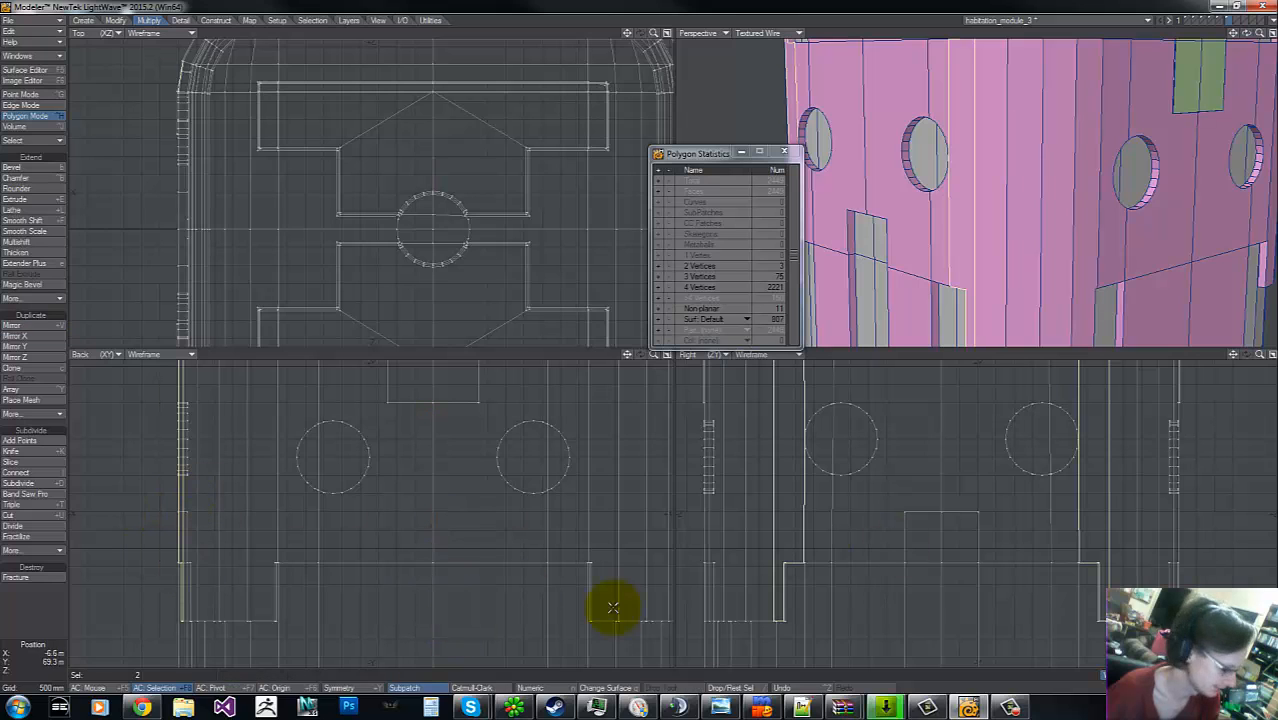
pyautogui.click(755, 505)
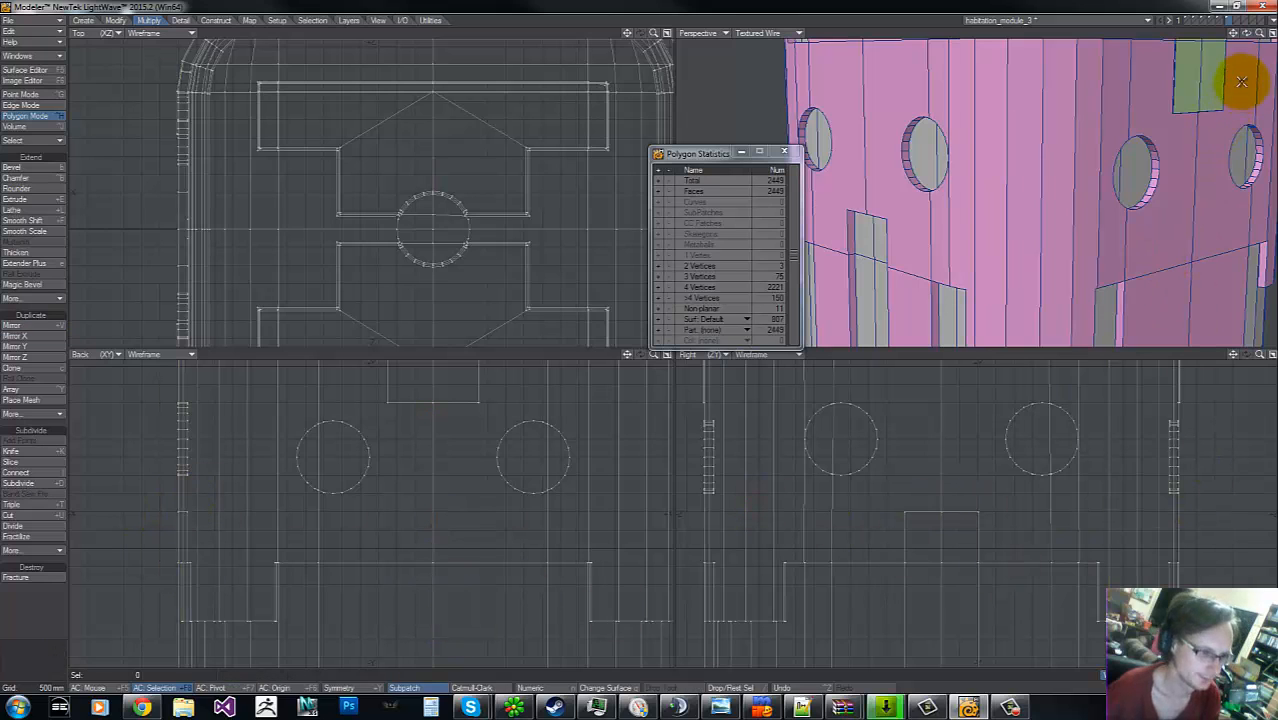
# - Close the polygon statistics and select the bottom points of the oval window's outline
pyautogui.moveTo(1254, 36); pyautogui.dragTo(641, 343)
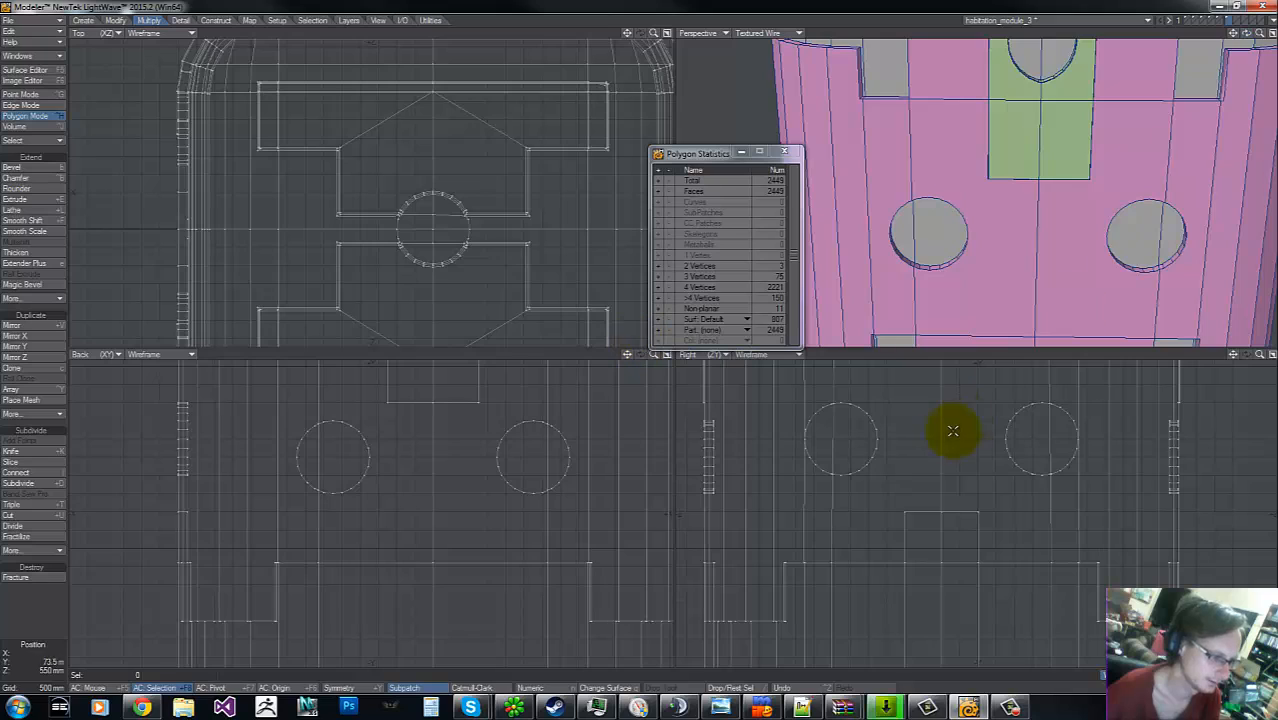
pyautogui.keyDown('alt'); pyautogui.moveTo(953, 431); pyautogui.dragTo(896, 390); pyautogui.keyUp('alt')
pyautogui.keyDown('alt'); pyautogui.moveTo(971, 422); pyautogui.dragTo(1029, 431); pyautogui.keyUp('alt')
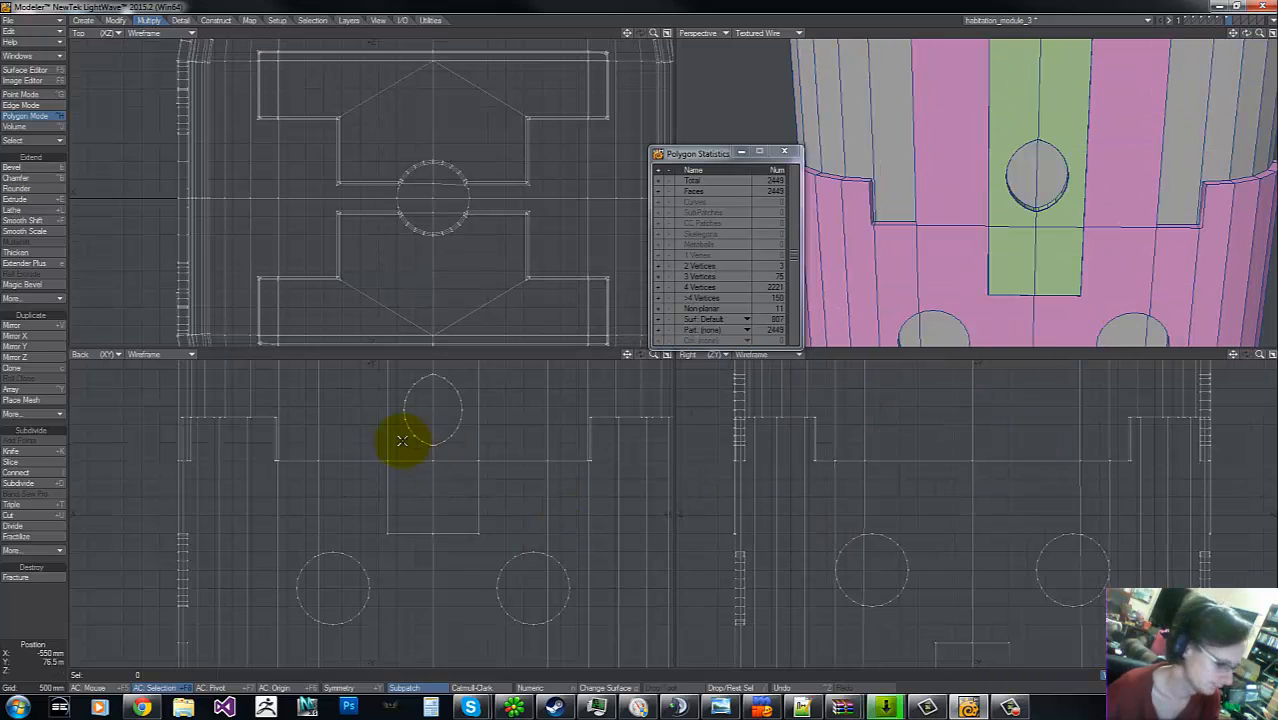
pyautogui.press('g')
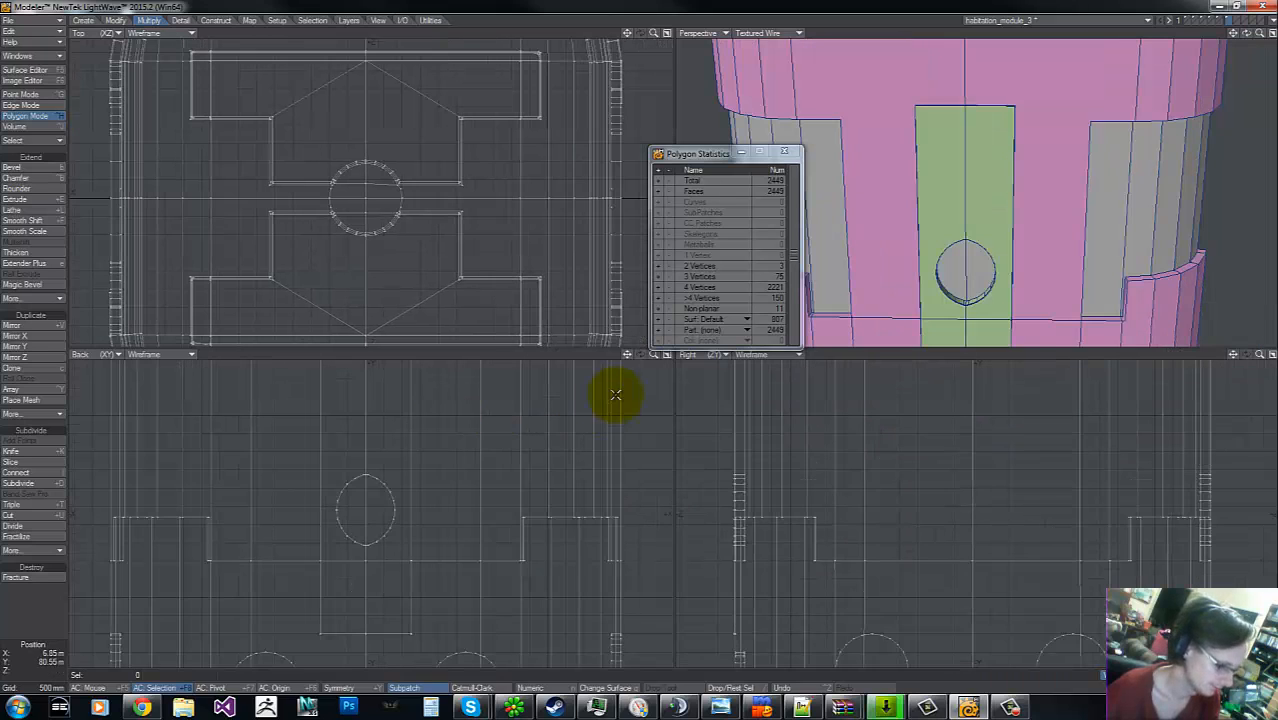
pyautogui.click(785, 151)
pyautogui.moveTo(654, 354); pyautogui.dragTo(640, 341)
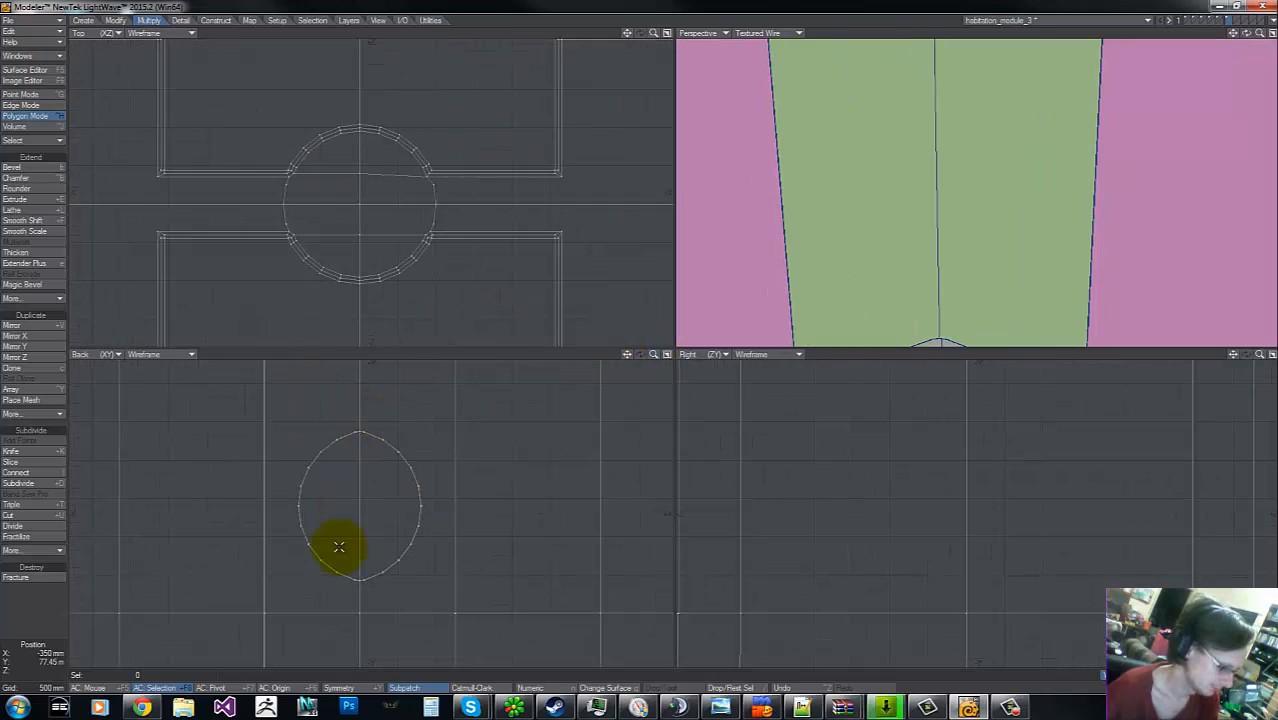
pyautogui.hotkey('ctrl', 'g')
pyautogui.click(360, 579)
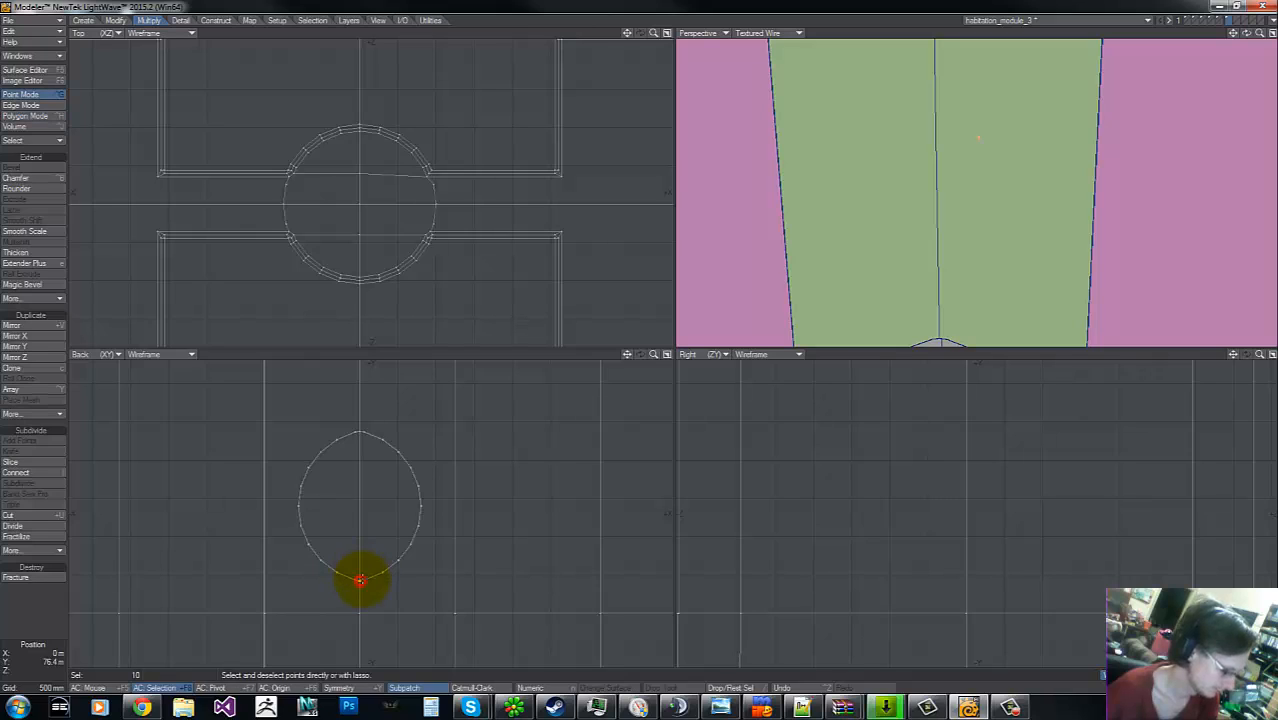
# - Make an empty layer active with the habitation module's layer as its background reference
pyautogui.click(1198, 24)
pyautogui.click(1238, 21)
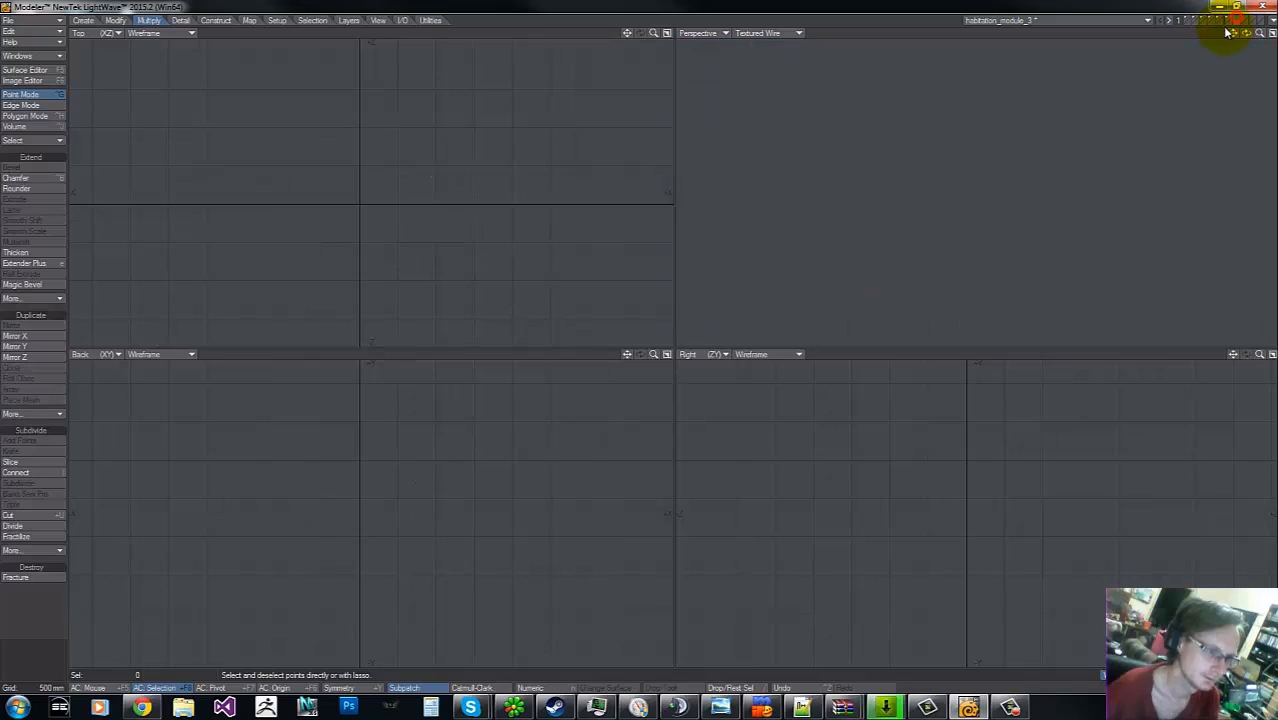
pyautogui.click(1229, 22)
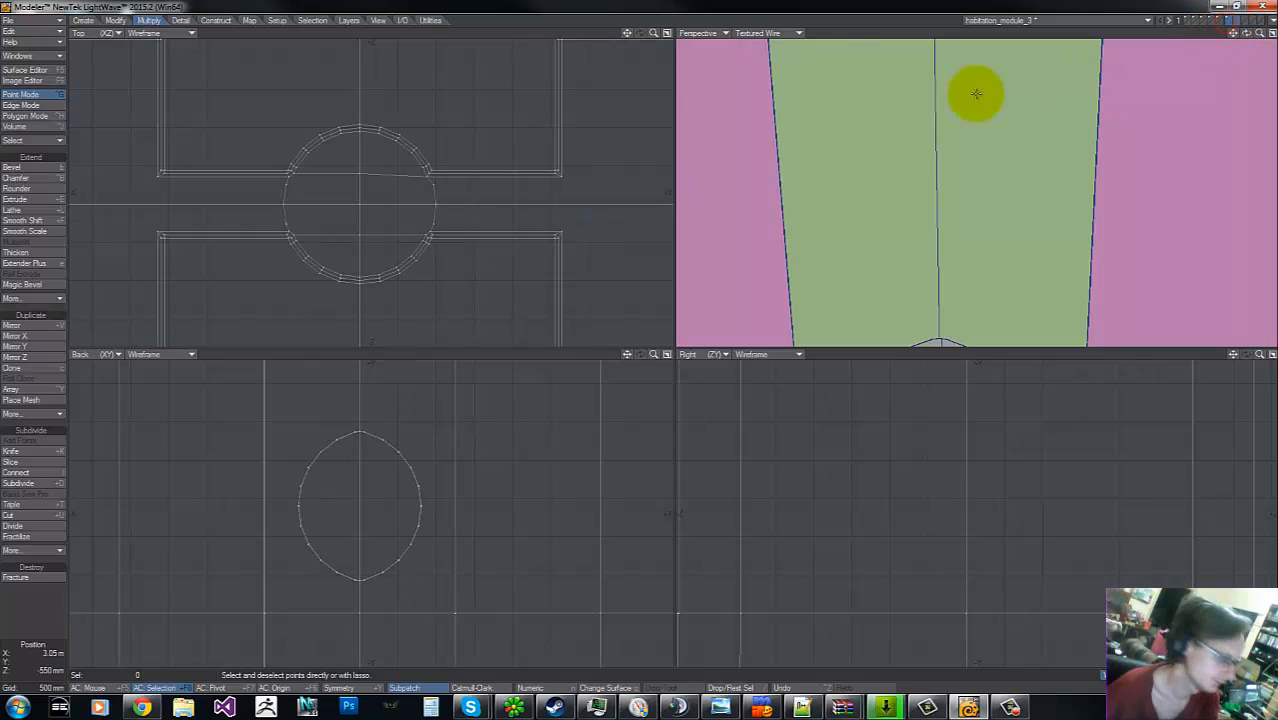
pyautogui.click(1237, 19)
pyautogui.click(1229, 23)
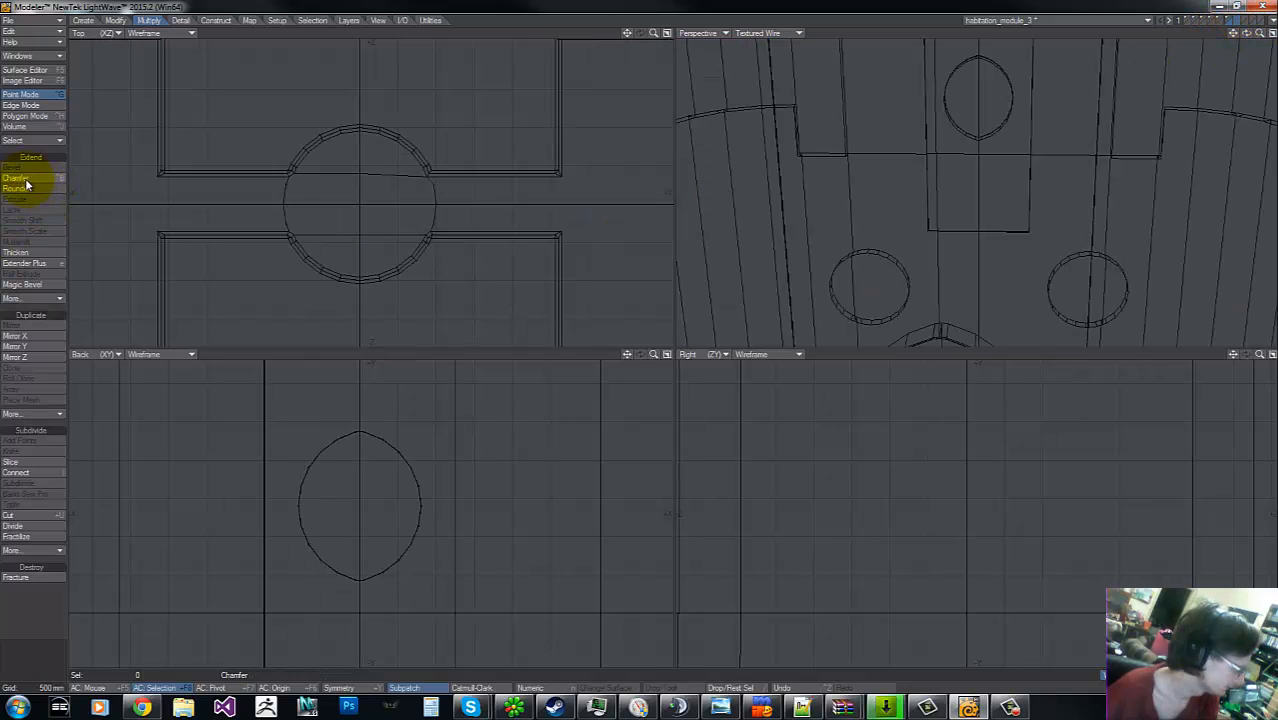
# - Create a flat disc about 1.6 m across centred on the oval window, and swap layers so it serves as a background template
pyautogui.click(85, 21)
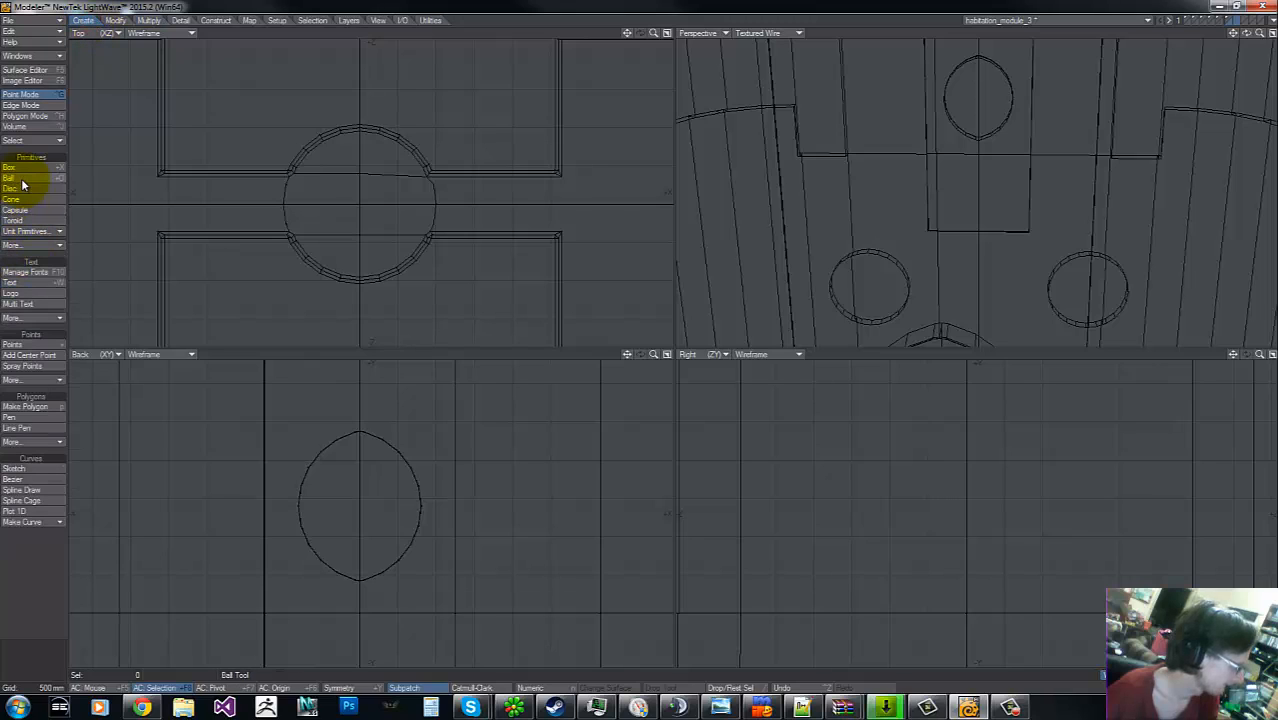
pyautogui.click(14, 188)
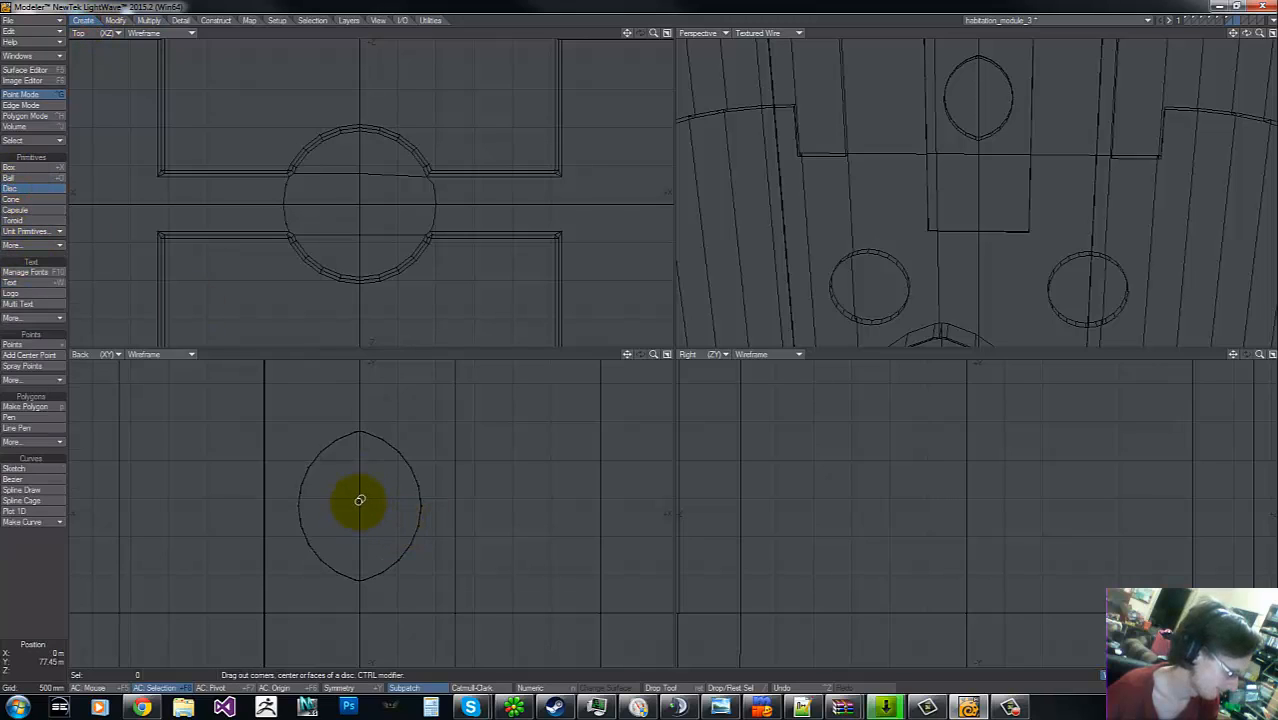
pyautogui.moveTo(360, 502); pyautogui.dragTo(426, 436)
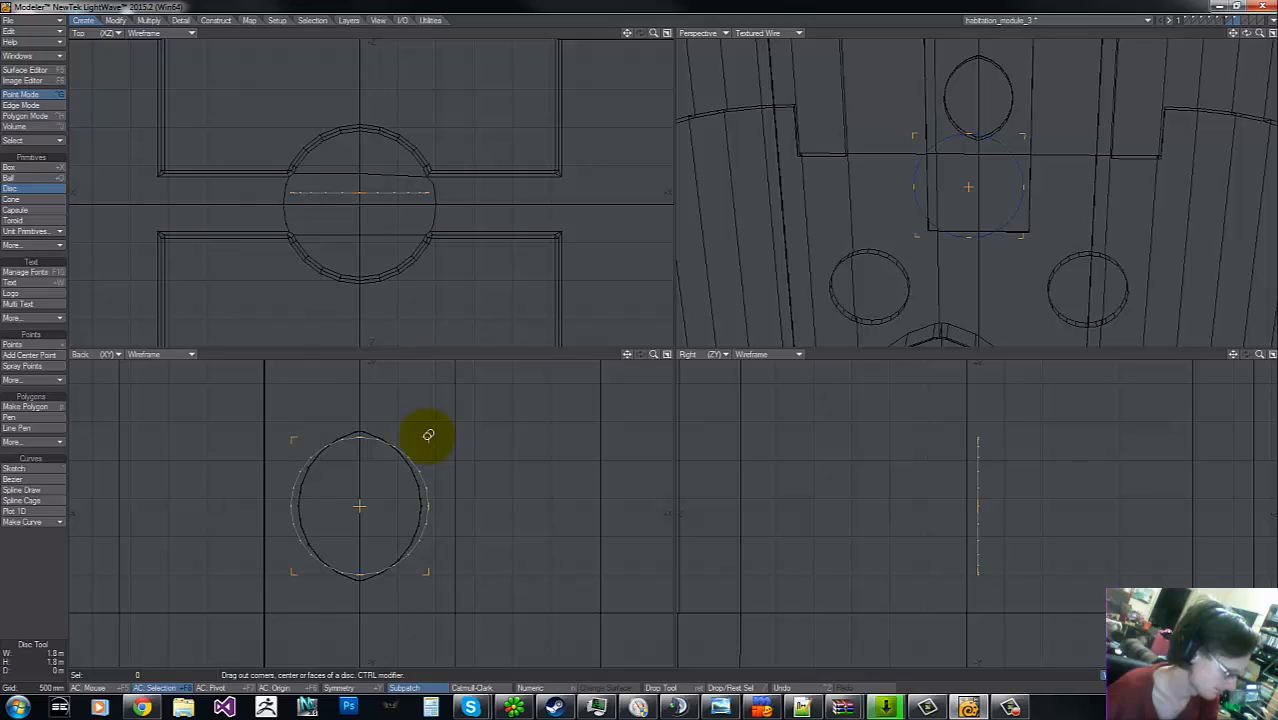
pyautogui.moveTo(428, 435); pyautogui.dragTo(421, 436)
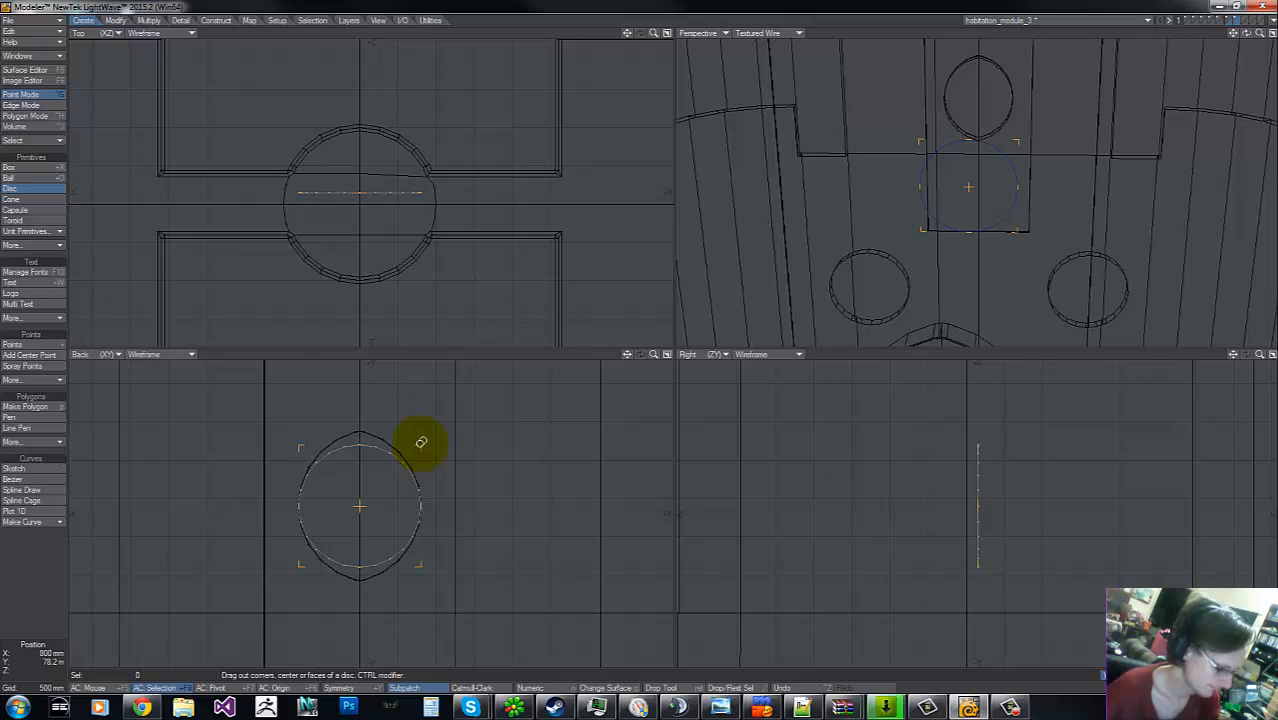
pyautogui.press("'")
pyautogui.press('space')
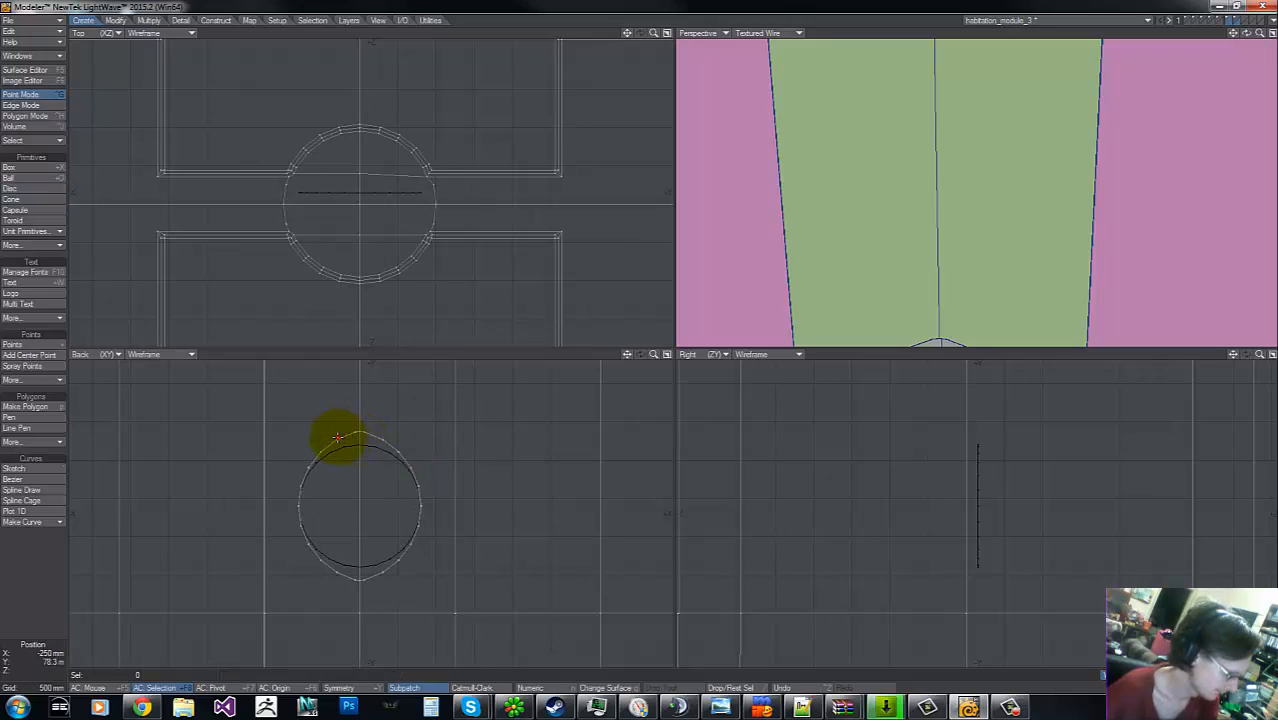
# - Try to move the oval window's upper-left outline points inward onto the disc template
pyautogui.click(338, 438)
pyautogui.press('t')
pyautogui.moveTo(338, 440); pyautogui.dragTo(344, 451)
pyautogui.press('space')
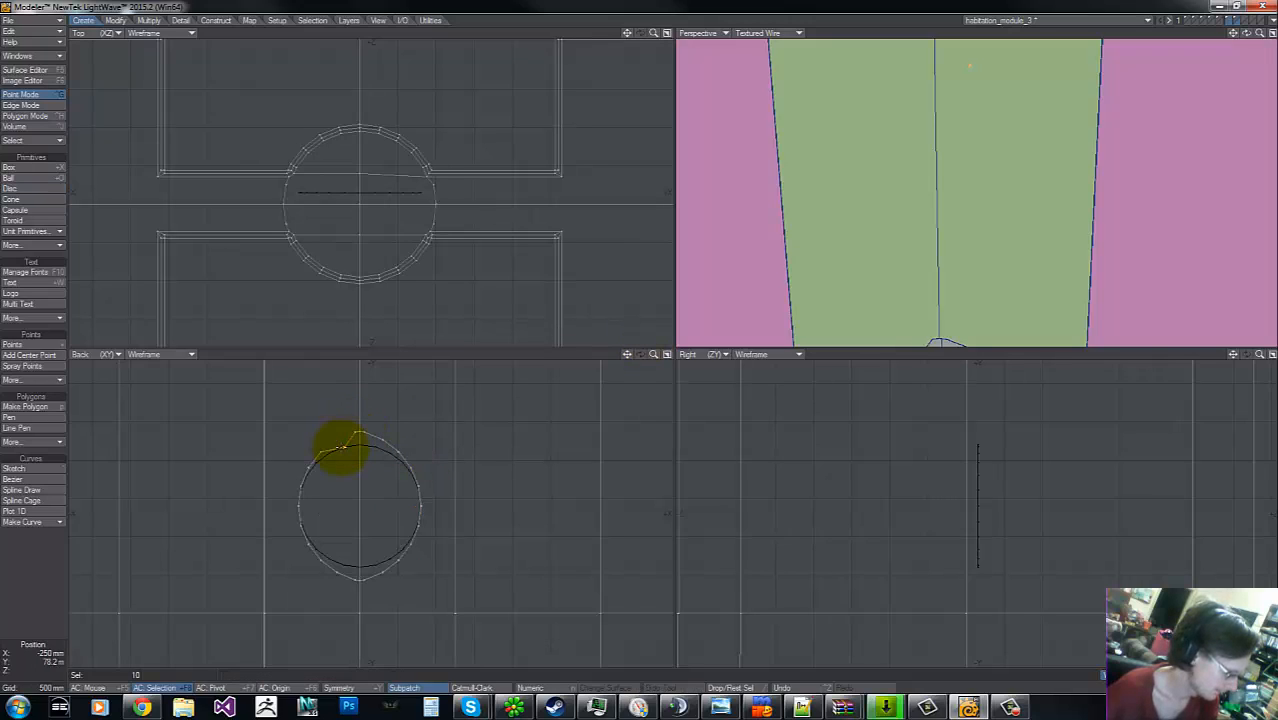
pyautogui.press('t')
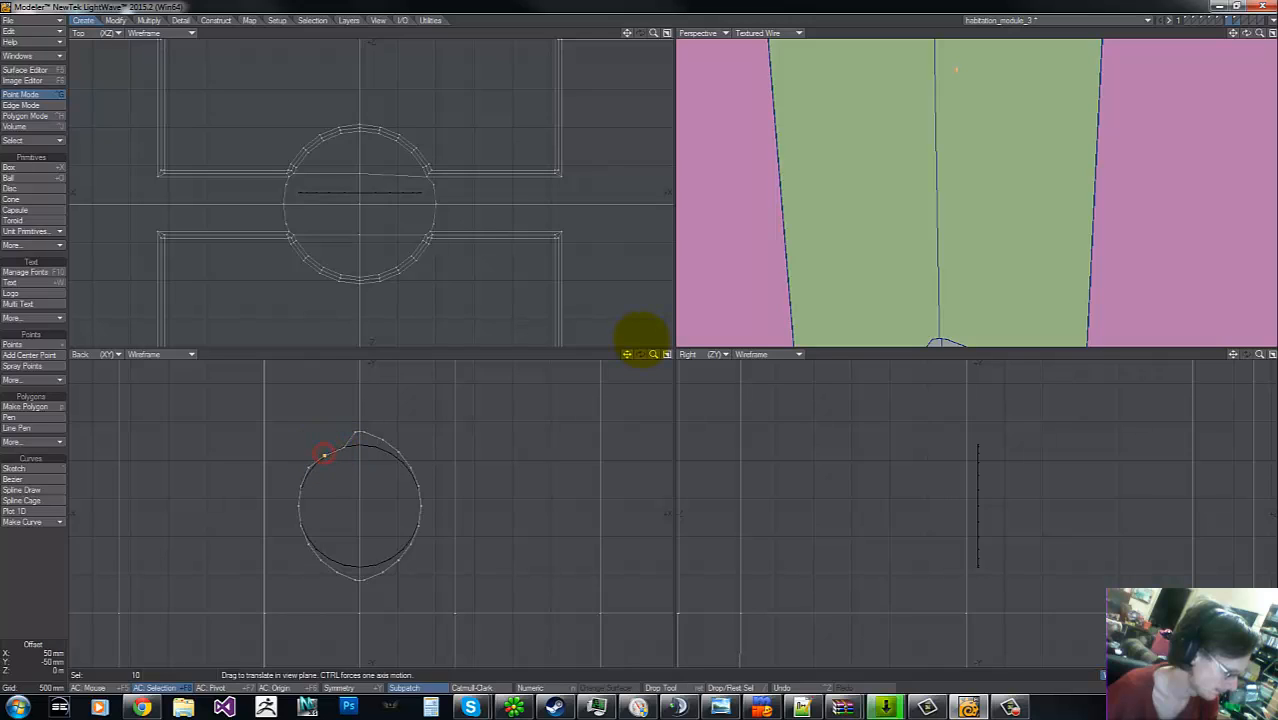
pyautogui.press('space')
pyautogui.click(323, 452)
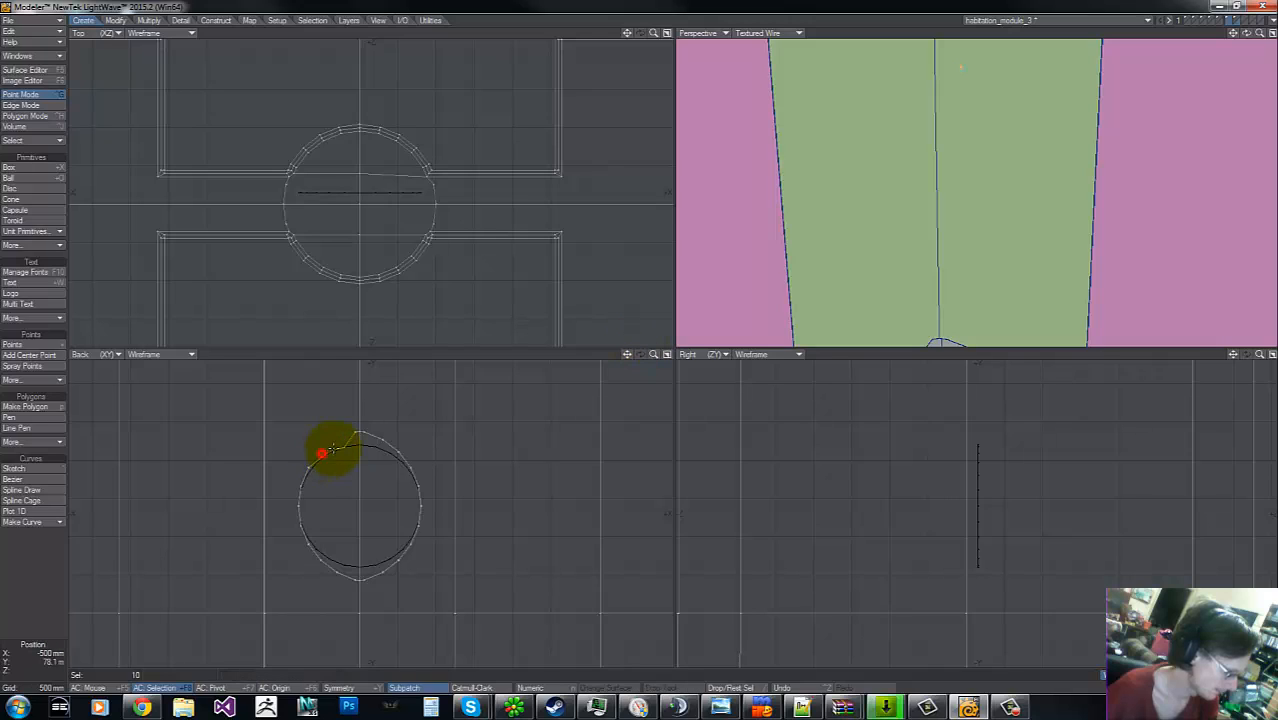
pyautogui.press('t')
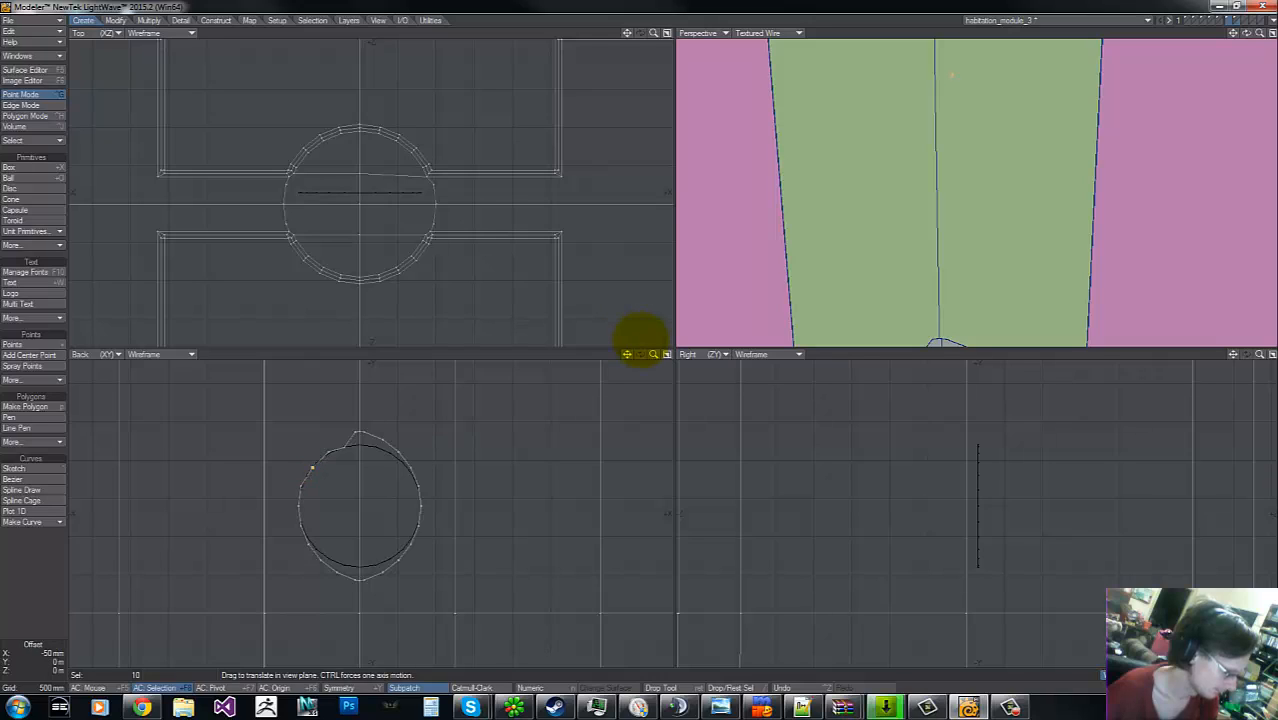
pyautogui.press('space')
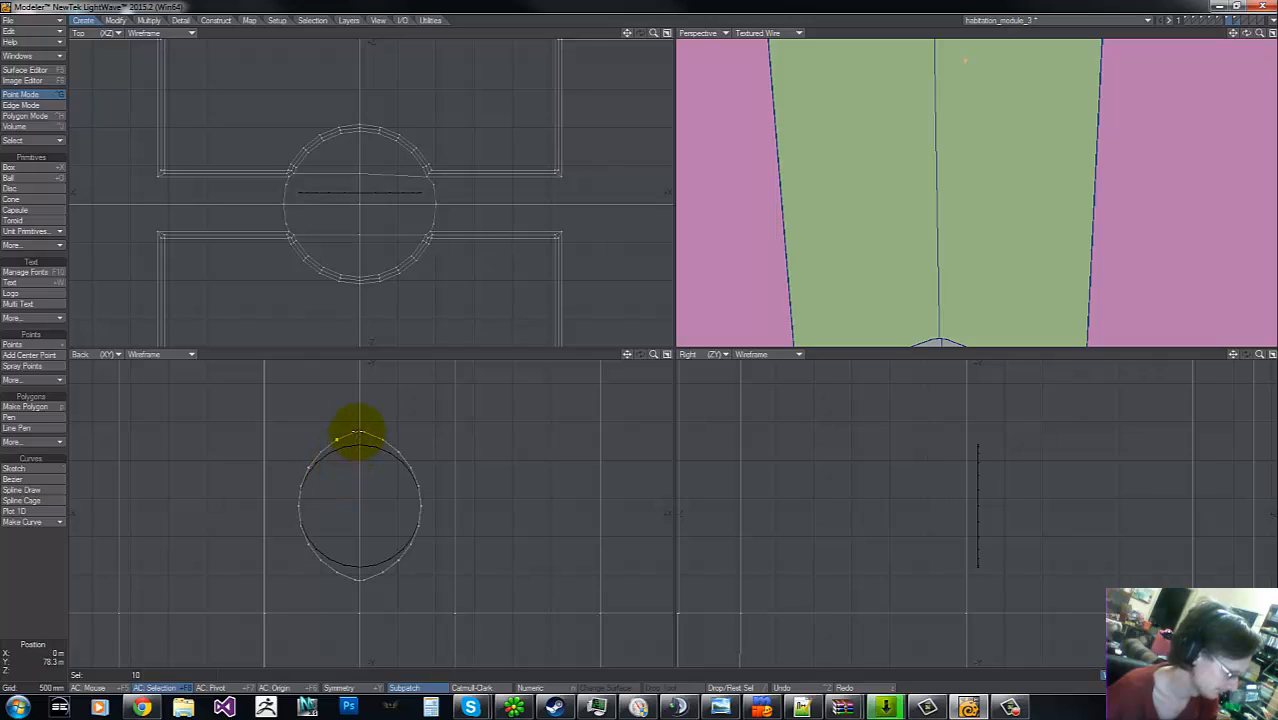
# - Move the outline points just left of the oval window's peak cluster down and inward onto the disc template, working at a 50 mm grid
pyautogui.moveTo(314, 421)
pyautogui.mouseDown(button='right')
pyautogui.moveTo(274, 522)
pyautogui.moveTo(490, 582)
pyautogui.mouseUp(button='right')
pyautogui.moveTo(313, 394)
pyautogui.mouseDown(button='right')
pyautogui.moveTo(294, 408)
pyautogui.moveTo(370, 400)
pyautogui.mouseUp(button='right')
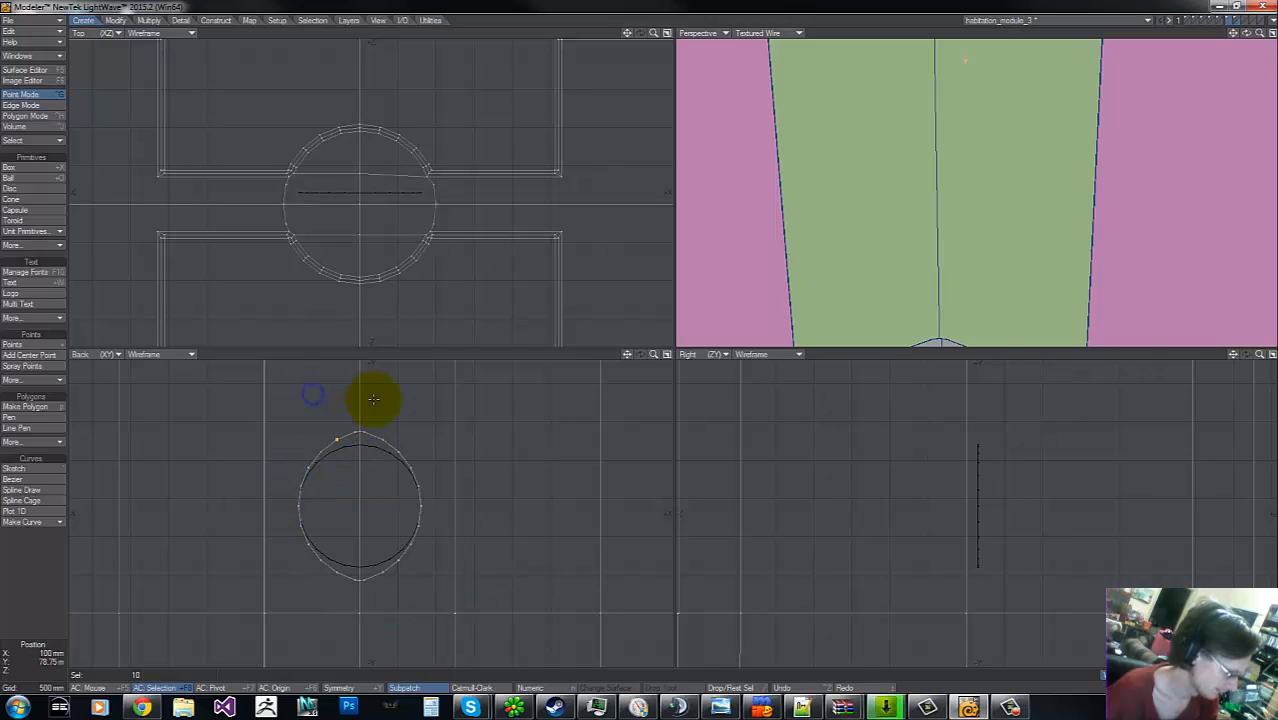
pyautogui.press('g')
pyautogui.moveTo(656, 354); pyautogui.dragTo(672, 342)
pyautogui.press('t')
pyautogui.moveTo(428, 502); pyautogui.dragTo(461, 557)
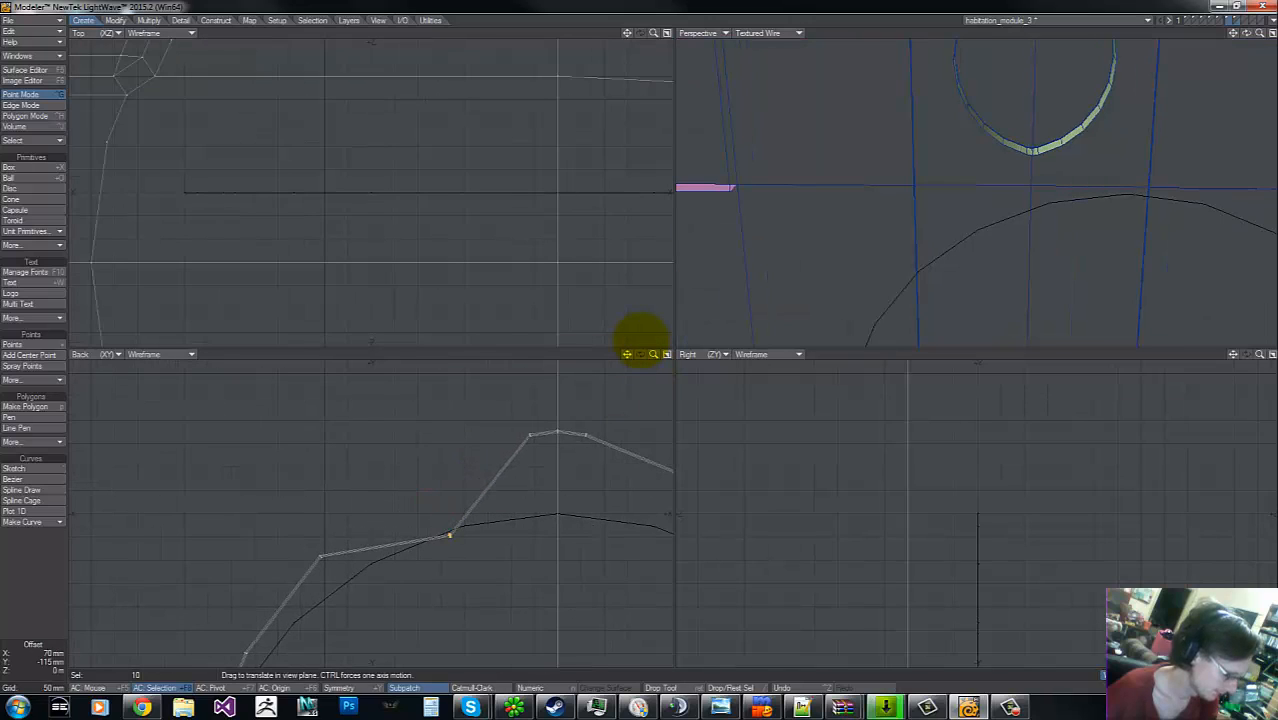
pyautogui.press('space')
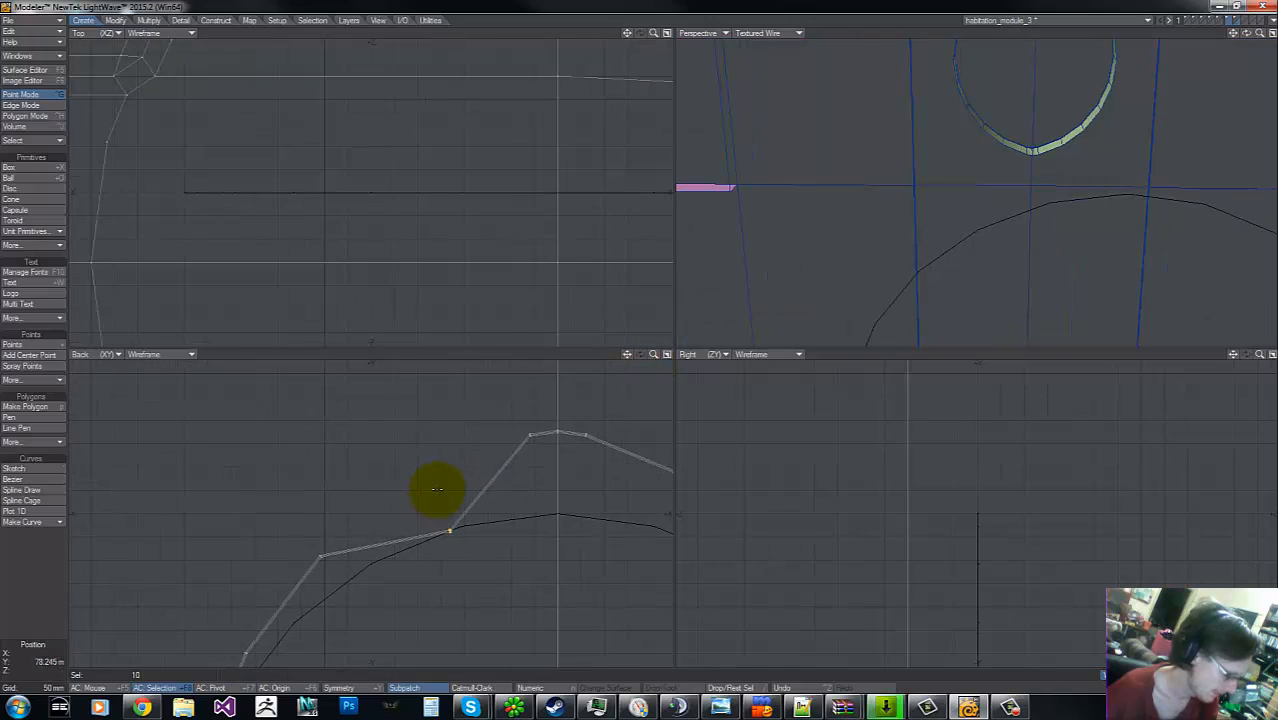
# - Move the following pair of upper-left window outline points down and inward onto the disc's edge
pyautogui.moveTo(425, 502); pyautogui.dragTo(354, 477, button='right')
pyautogui.moveTo(302, 533); pyautogui.dragTo(314, 514, button='right')
pyautogui.press('t')
pyautogui.moveTo(327, 580); pyautogui.dragTo(357, 602)
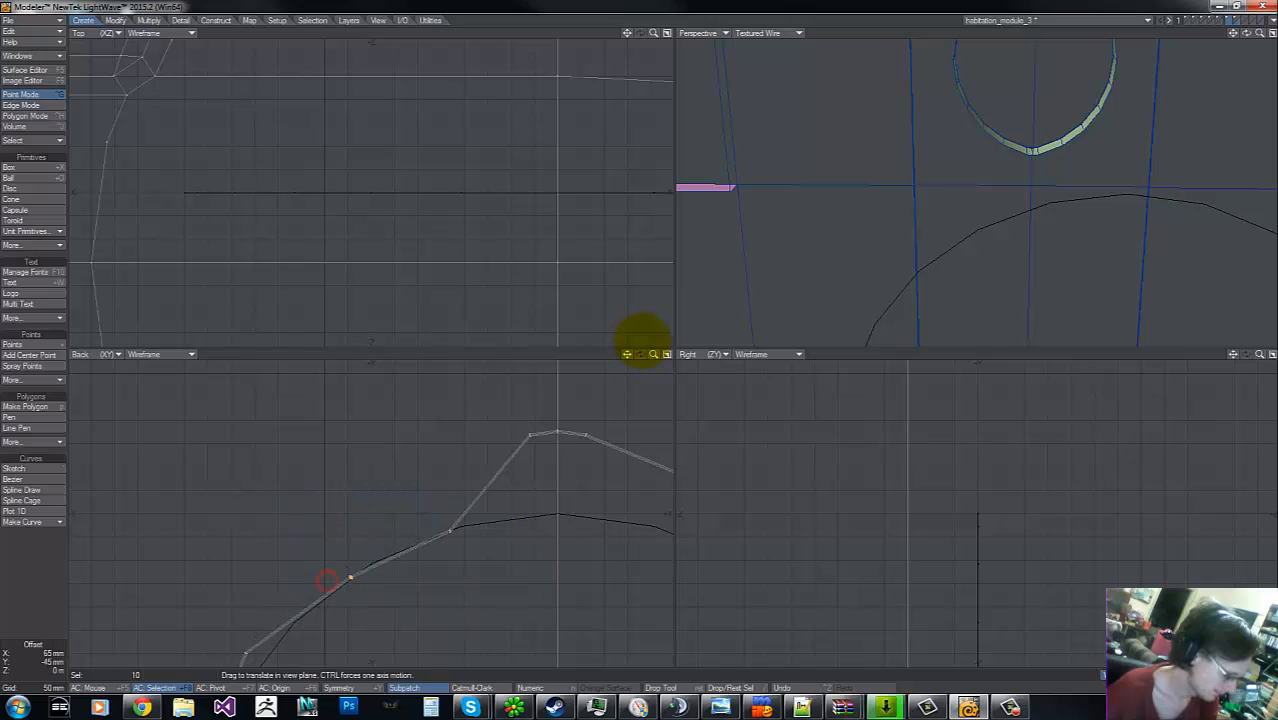
# - Move the last two outline point groups on the oval window's upper-left side down and slightly outward onto the disc's edge
pyautogui.press('space')
pyautogui.moveTo(322, 553)
pyautogui.mouseDown(button='right')
pyautogui.moveTo(328, 508)
pyautogui.moveTo(353, 555)
pyautogui.moveTo(371, 543)
pyautogui.mouseUp(button='right')
pyautogui.press('g')
pyautogui.press('t')
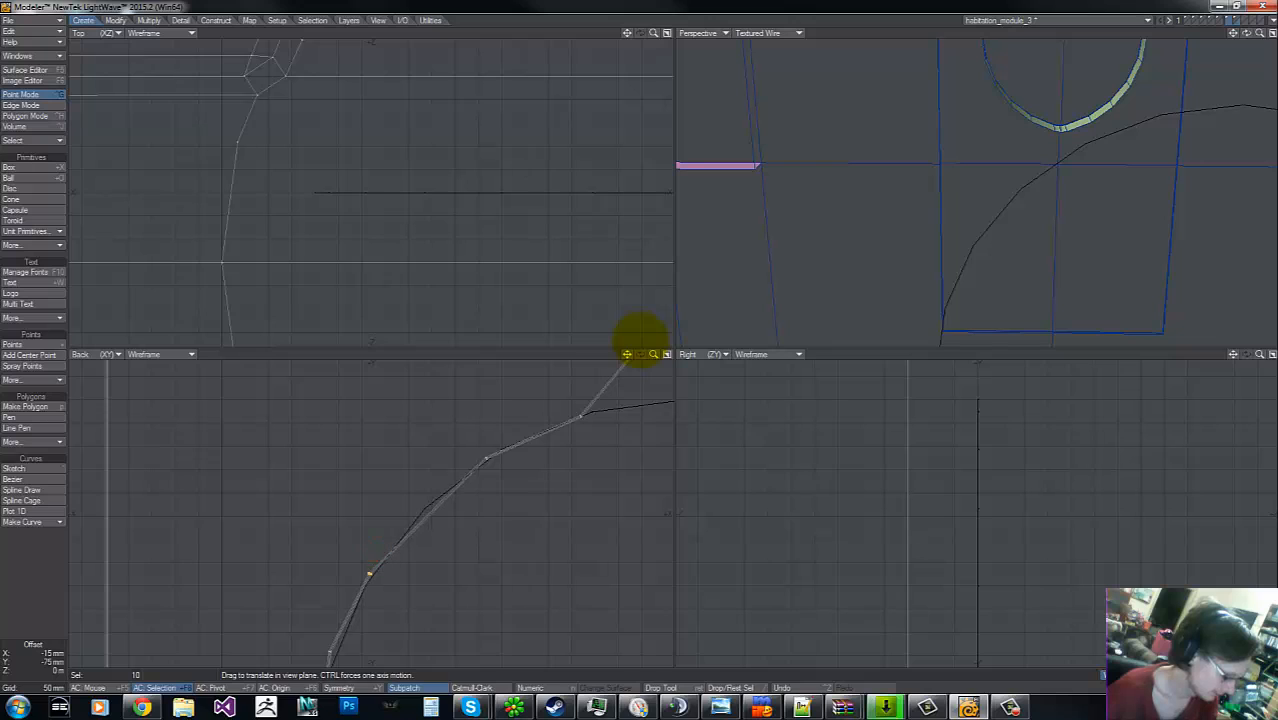
pyautogui.press('g')
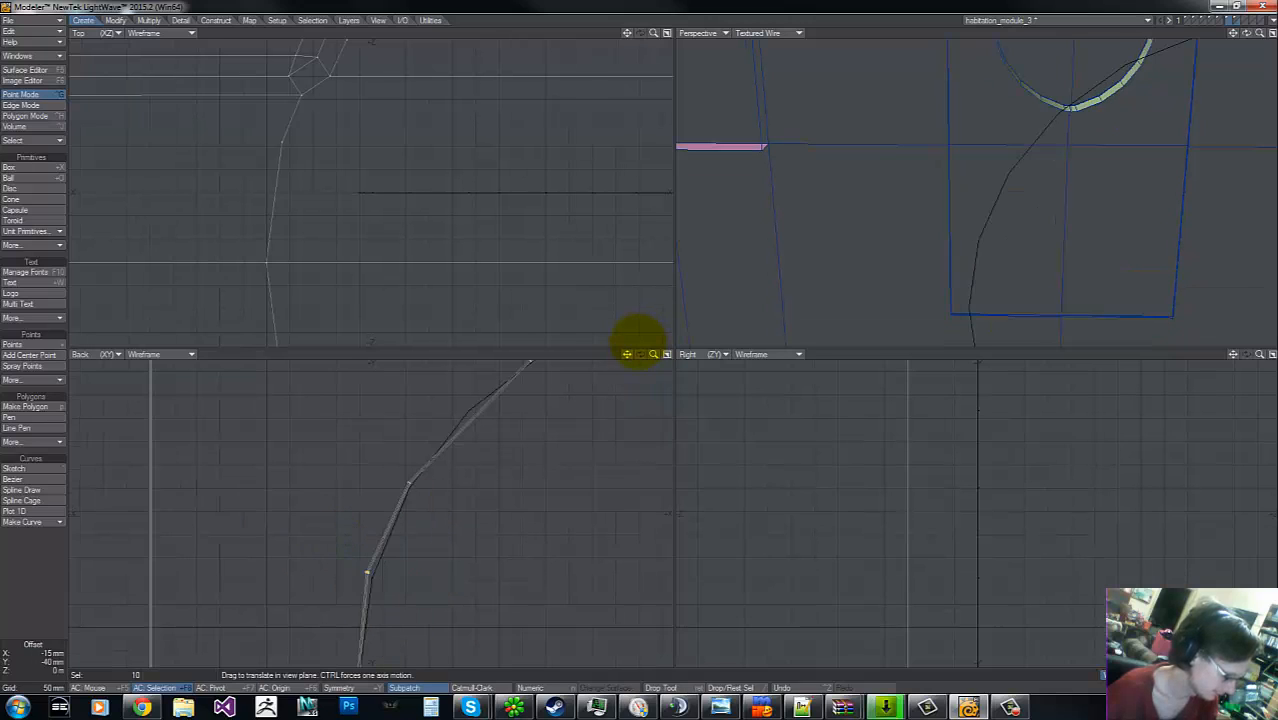
# - Move the first outline point group below the window's leftmost corner up onto the disc's edge
pyautogui.press('space')
pyautogui.moveTo(353, 562)
pyautogui.mouseDown(button='right')
pyautogui.moveTo(365, 599)
pyautogui.moveTo(357, 537)
pyautogui.mouseUp(button='right')
pyautogui.press('g')
pyautogui.press('g')
pyautogui.press('t')
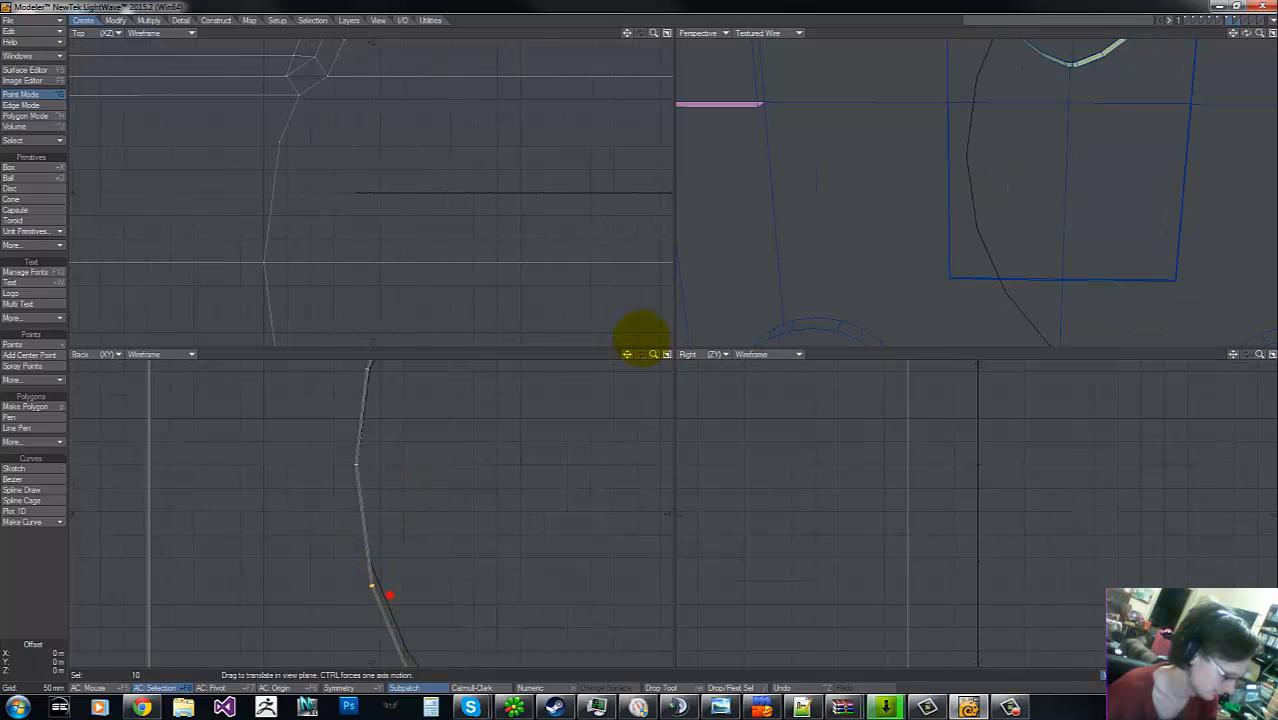
pyautogui.press('space')
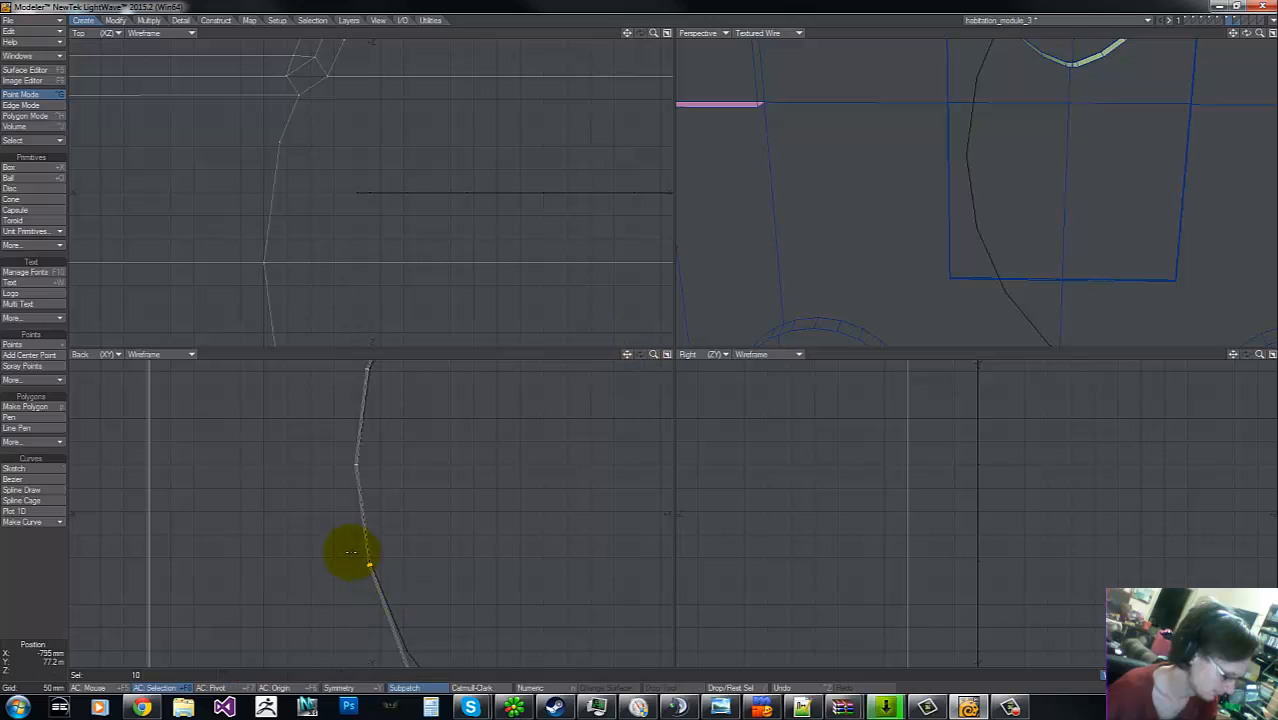
# - Move the next two point groups of the window's lower-left outline up and outward onto the disc's corners
pyautogui.moveTo(324, 543); pyautogui.dragTo(390, 517, button='right')
pyautogui.press('g')
pyautogui.moveTo(367, 573); pyautogui.dragTo(402, 576, button='right')
pyautogui.press('t')
pyautogui.moveTo(384, 609); pyautogui.dragTo(375, 557)
pyautogui.press('space')
pyautogui.moveTo(340, 531)
pyautogui.mouseDown(button='right')
pyautogui.moveTo(360, 547)
pyautogui.moveTo(324, 518)
pyautogui.moveTo(400, 530)
pyautogui.mouseUp(button='right')
pyautogui.press('g')
pyautogui.press('g')
pyautogui.press('t')
pyautogui.moveTo(368, 516)
pyautogui.mouseDown()
pyautogui.moveTo(316, 453)
pyautogui.moveTo(356, 447)
pyautogui.moveTo(336, 453)
pyautogui.mouseUp()
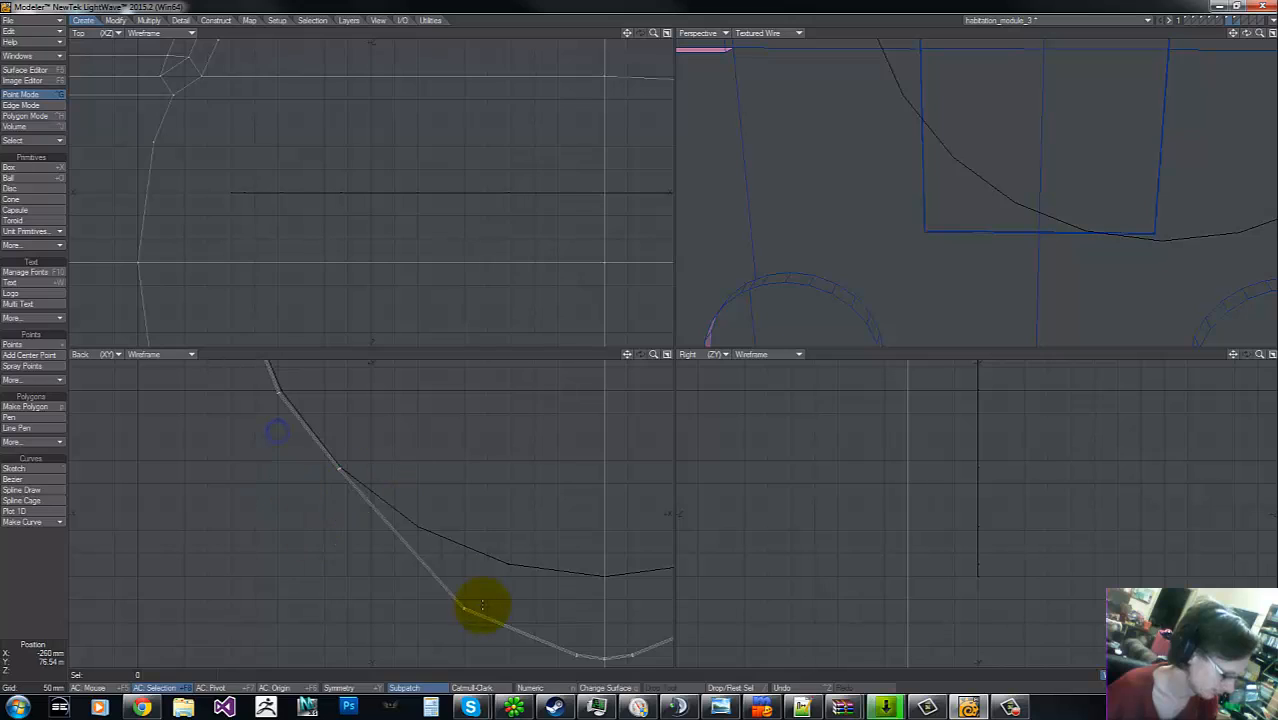
pyautogui.press('y')
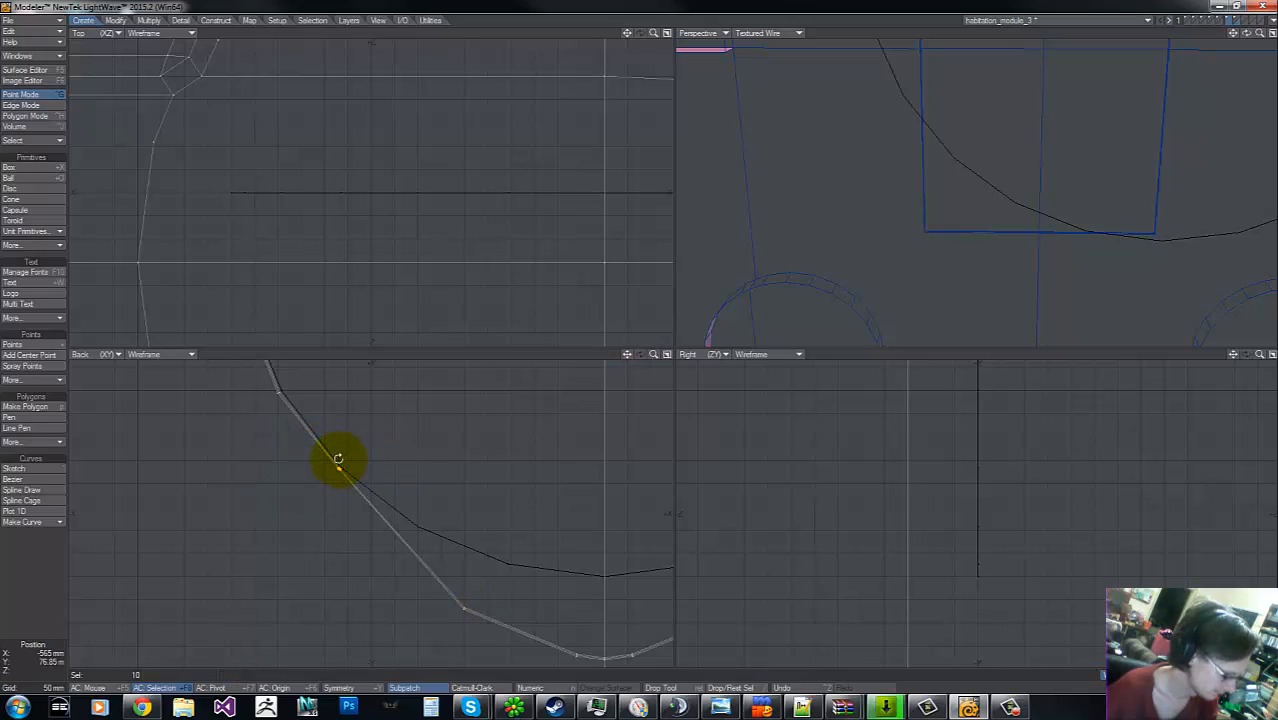
pyautogui.press('t')
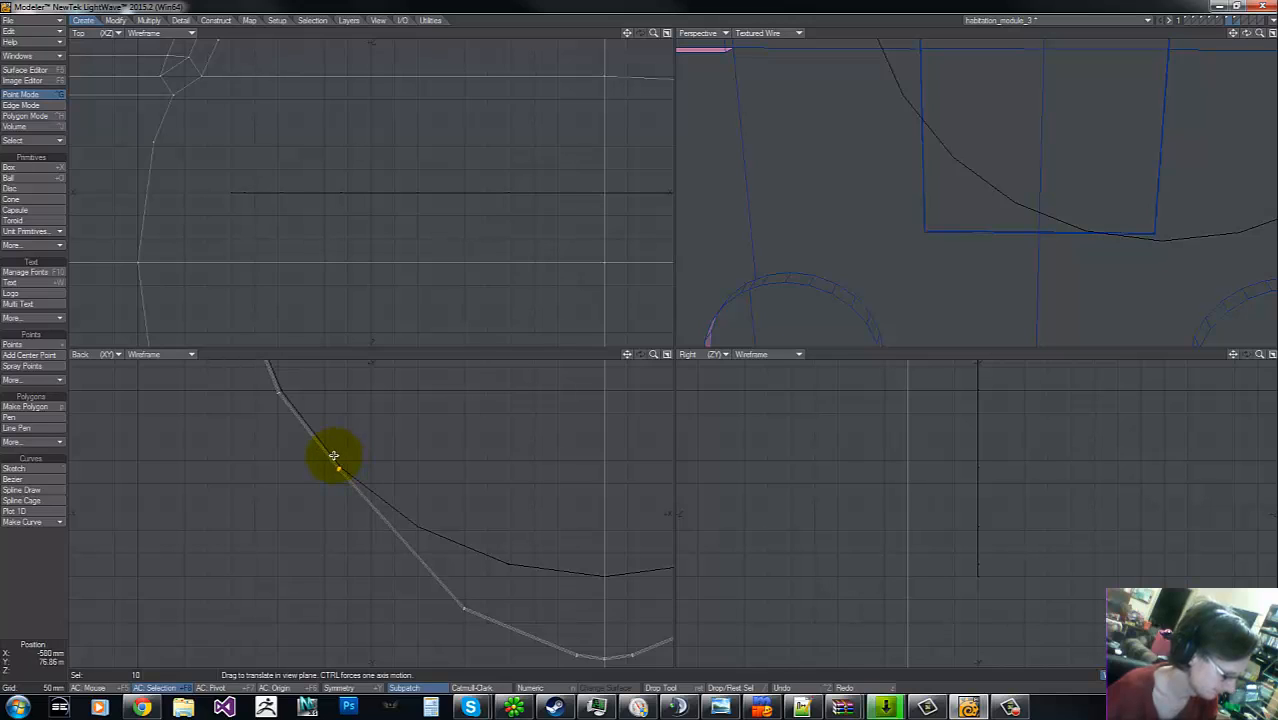
pyautogui.moveTo(334, 456); pyautogui.dragTo(381, 481)
pyautogui.hotkey('ctrl', 'z')
pyautogui.press('space')
pyautogui.moveTo(326, 437)
pyautogui.mouseDown(button='right')
pyautogui.moveTo(300, 484)
pyautogui.moveTo(395, 478)
pyautogui.mouseUp(button='right')
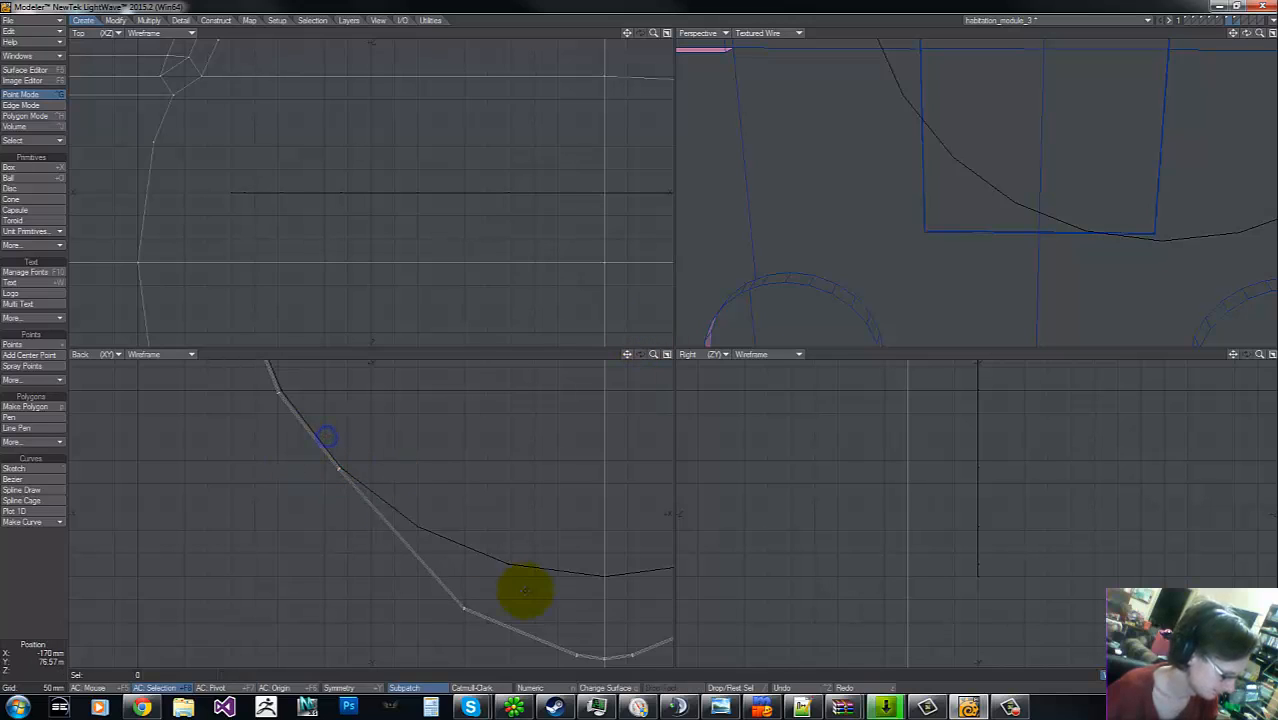
# - Move the lower-left outline point group nearest the bottom cluster up and outward onto the following disc corner
pyautogui.moveTo(445, 570); pyautogui.dragTo(525, 606, button='right')
pyautogui.press('t')
pyautogui.moveTo(484, 607)
pyautogui.mouseDown()
pyautogui.moveTo(407, 493)
pyautogui.moveTo(437, 528)
pyautogui.mouseUp()
pyautogui.press('space')
pyautogui.moveTo(414, 494); pyautogui.dragTo(492, 576, button='right')
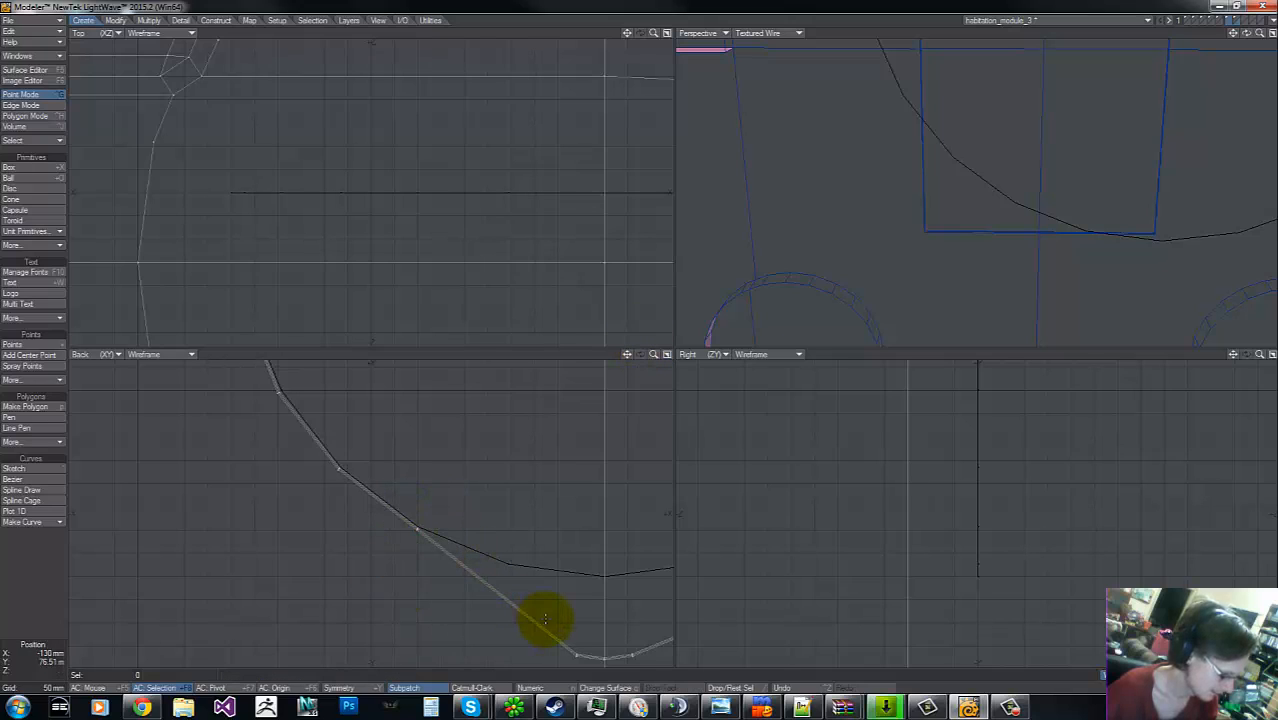
# - Undo all the point moves made on the left half of the oval window's outline
pyautogui.press('u')
pyautogui.press('u')
pyautogui.press('u')
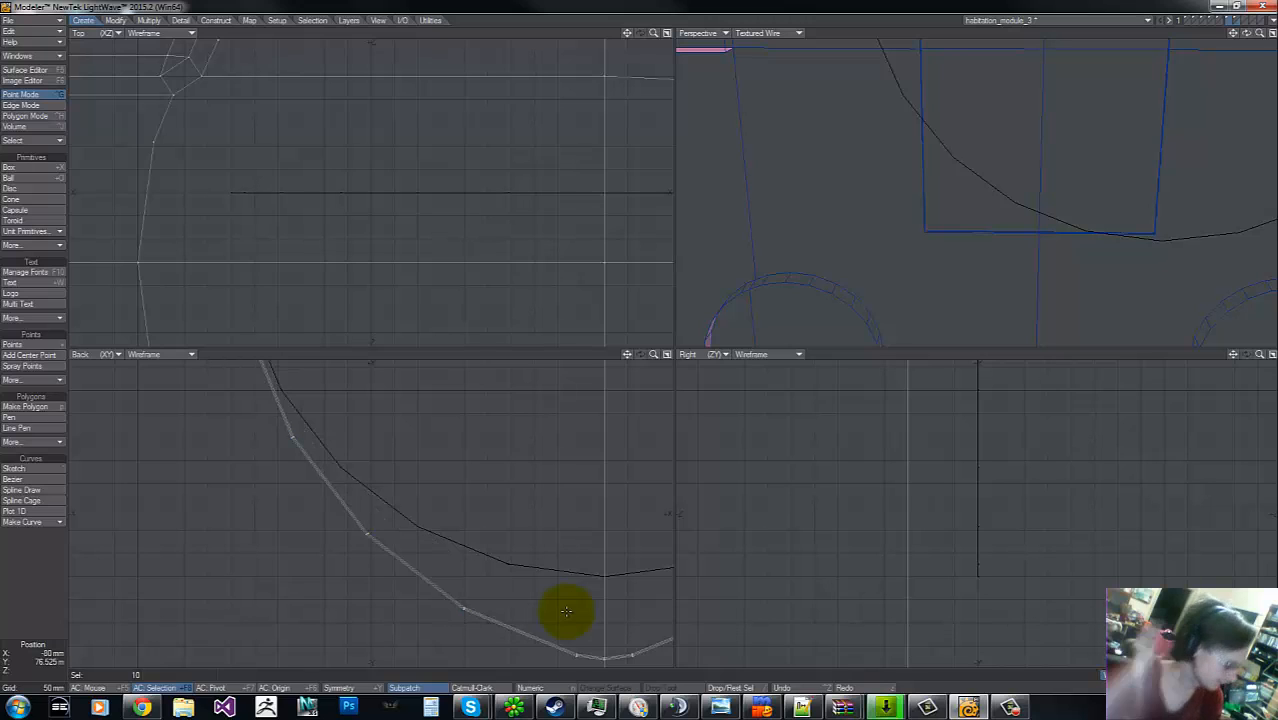
# - Turn on symmetry so edits to the oval window's outline mirror across its vertical centre line
pyautogui.press('g')
pyautogui.press('g')
pyautogui.press('g')
pyautogui.press('g')
pyautogui.press('g')
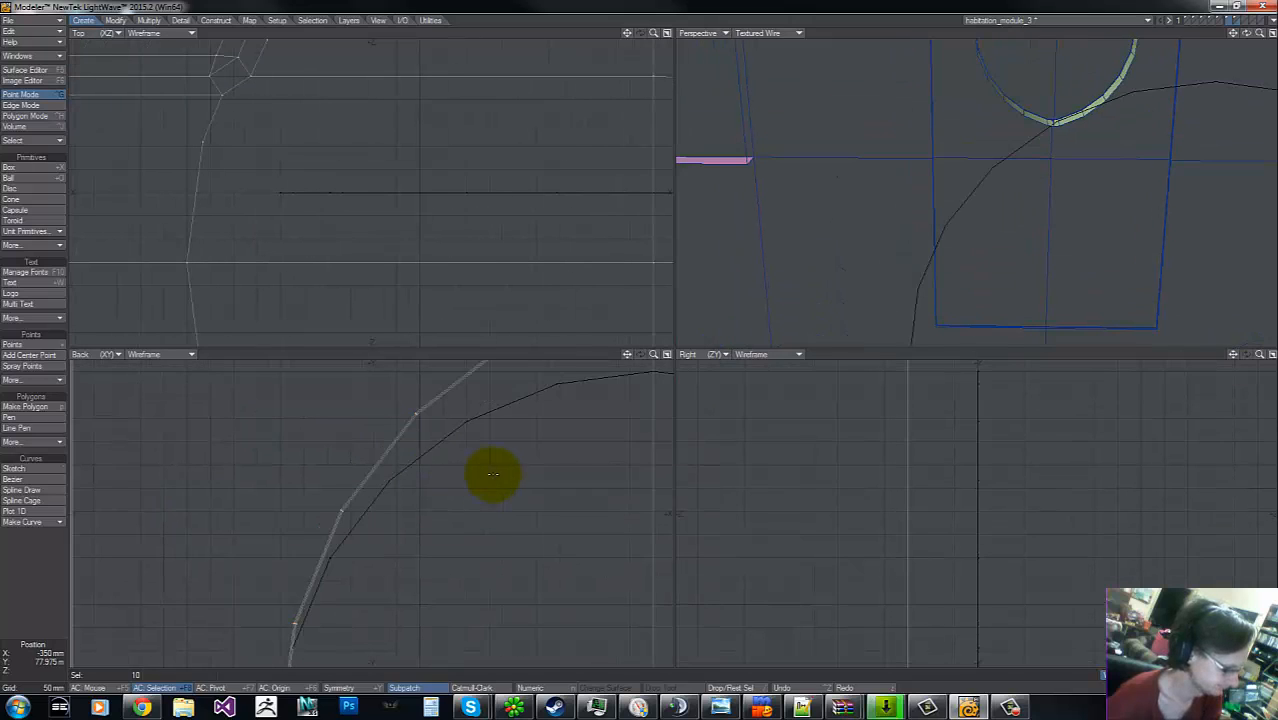
pyautogui.press('g')
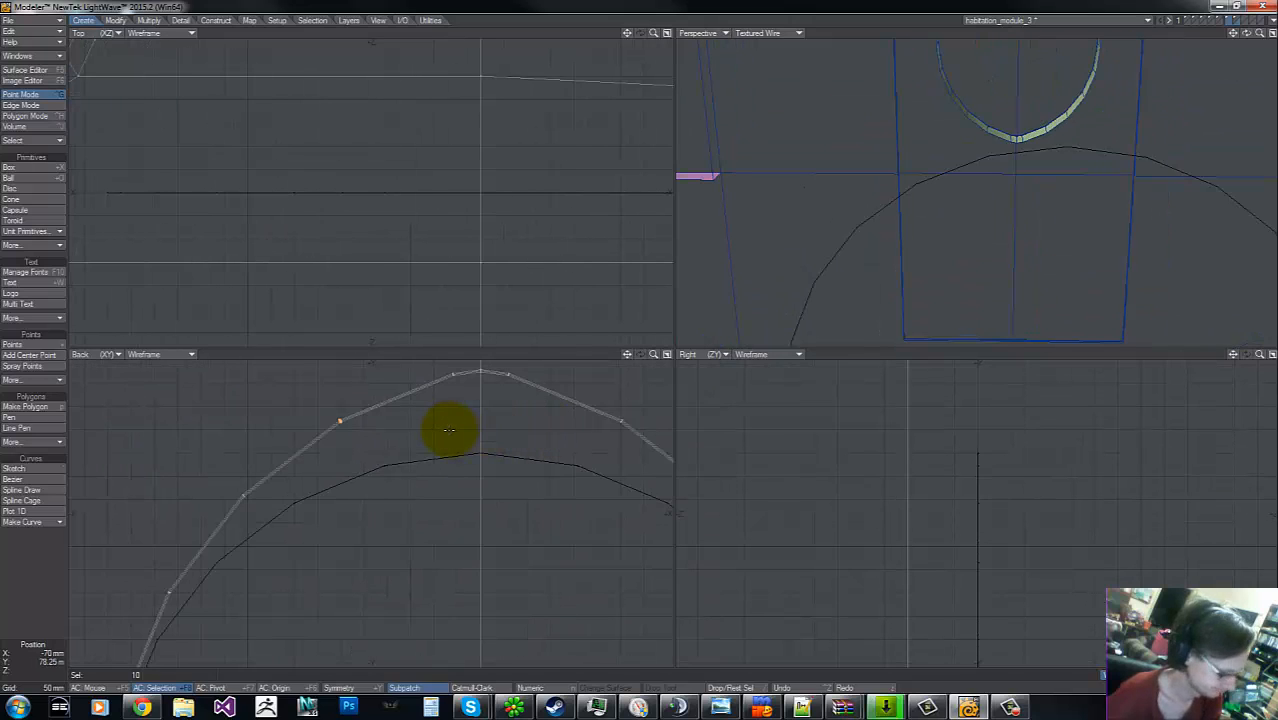
pyautogui.press('/')
pyautogui.moveTo(337, 391)
pyautogui.mouseDown(button='right')
pyautogui.moveTo(339, 439)
pyautogui.moveTo(328, 389)
pyautogui.mouseUp(button='right')
pyautogui.press('t')
pyautogui.moveTo(366, 436); pyautogui.dragTo(406, 468)
pyautogui.press('u')
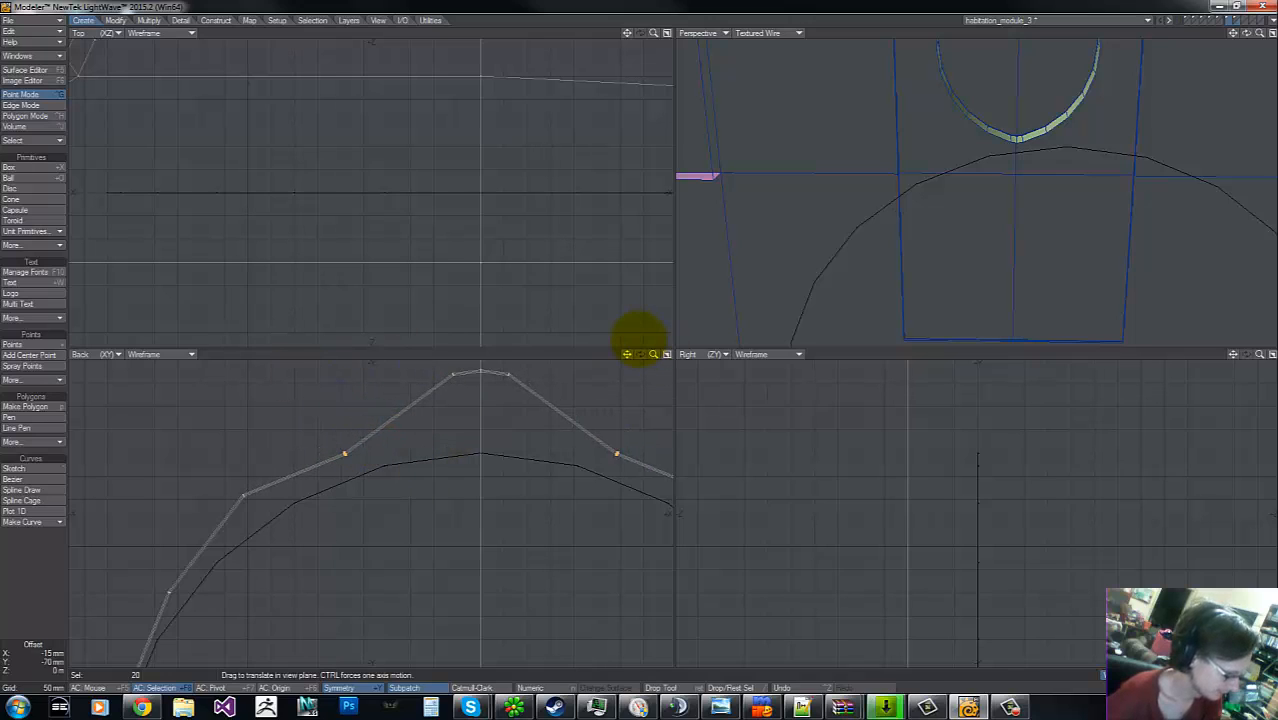
pyautogui.hotkey('ctrl', 'z')
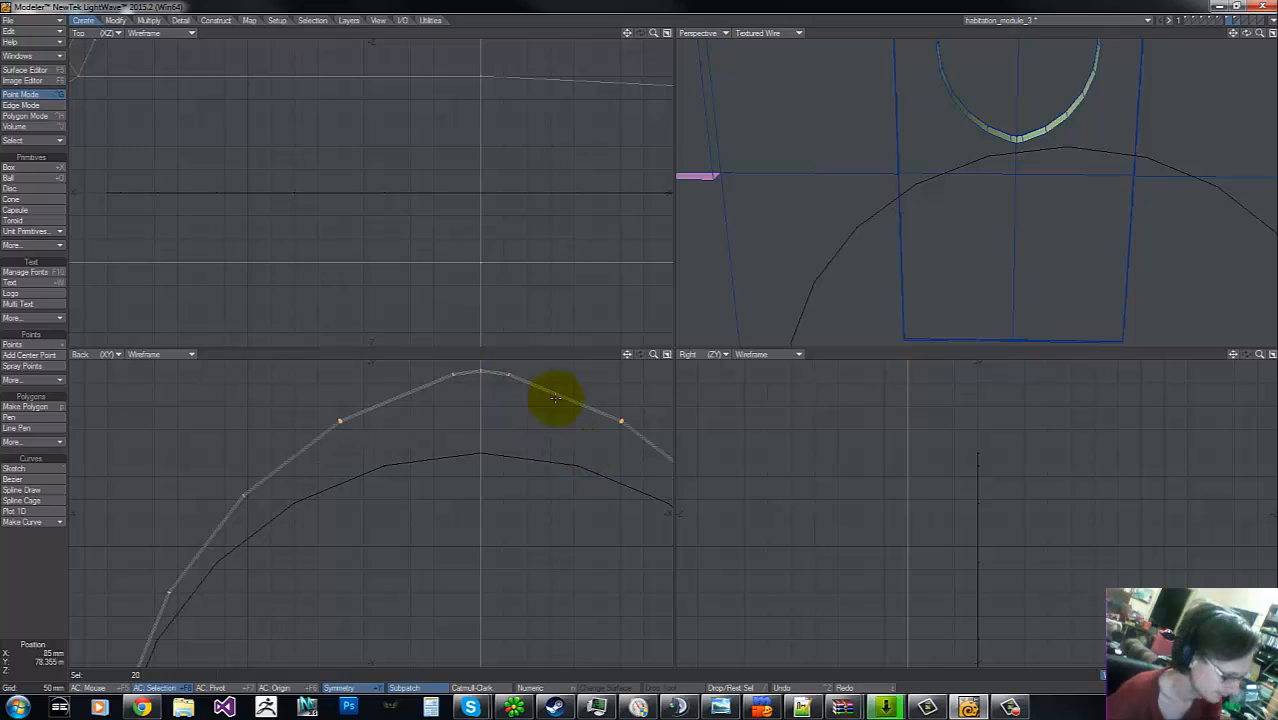
# - Move the oval window's peak cluster down onto the disc's top, spreading its flanking points onto the neighbouring disc corners
pyautogui.moveTo(608, 430); pyautogui.dragTo(622, 400, button='right')
pyautogui.moveTo(434, 372); pyautogui.dragTo(432, 376, button='right')
pyautogui.press('t')
pyautogui.moveTo(507, 424)
pyautogui.mouseDown()
pyautogui.moveTo(507, 506)
pyautogui.moveTo(531, 470)
pyautogui.moveTo(601, 469)
pyautogui.mouseUp()
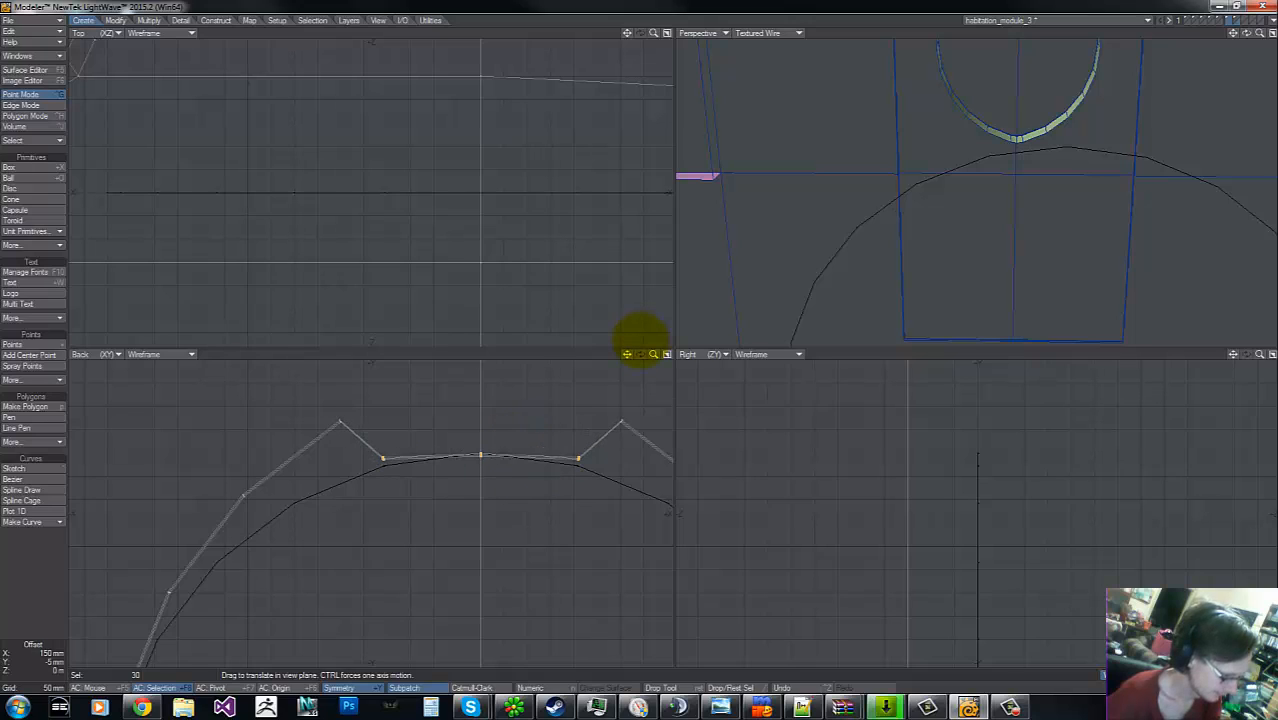
pyautogui.press('space')
pyautogui.moveTo(512, 443); pyautogui.dragTo(502, 428, button='right')
pyautogui.press('t')
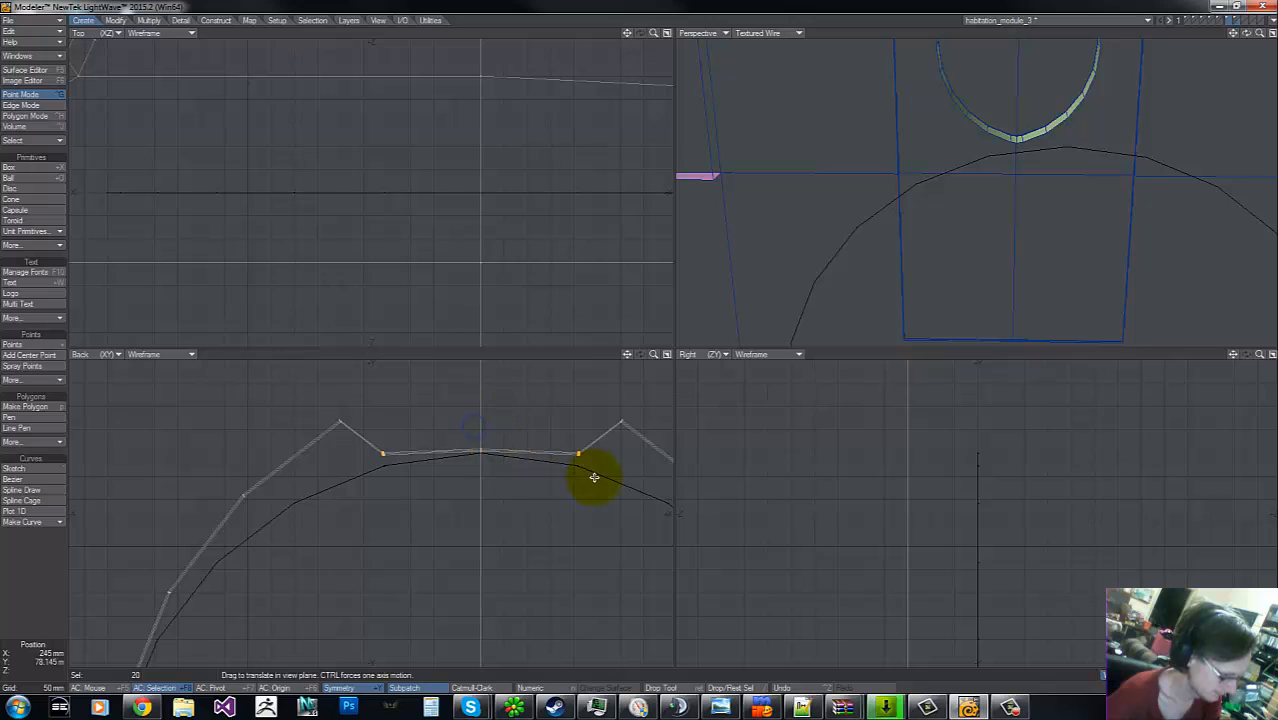
pyautogui.moveTo(594, 477); pyautogui.dragTo(599, 486)
# - Move the mirrored outline points beside the repositioned peak cluster down and outward onto the next disc corners
pyautogui.press('space')
pyautogui.moveTo(583, 437); pyautogui.dragTo(610, 393, button='right')
pyautogui.press('g')
pyautogui.press('g')
pyautogui.press('t')
pyautogui.moveTo(181, 569); pyautogui.dragTo(232, 635)
# - Move the next two mirrored pairs of upper outline points onto disc corners, about 60 mm out/140 mm down and 25 mm out/100 mm down
pyautogui.press('space')
pyautogui.moveTo(178, 566)
pyautogui.mouseDown(button='right')
pyautogui.moveTo(163, 580)
pyautogui.moveTo(177, 565)
pyautogui.mouseUp(button='right')
pyautogui.press('g')
pyautogui.moveTo(394, 425)
pyautogui.mouseDown(button='right')
pyautogui.moveTo(382, 502)
pyautogui.moveTo(402, 440)
pyautogui.mouseUp(button='right')
pyautogui.press('t')
pyautogui.moveTo(412, 463); pyautogui.dragTo(641, 340)
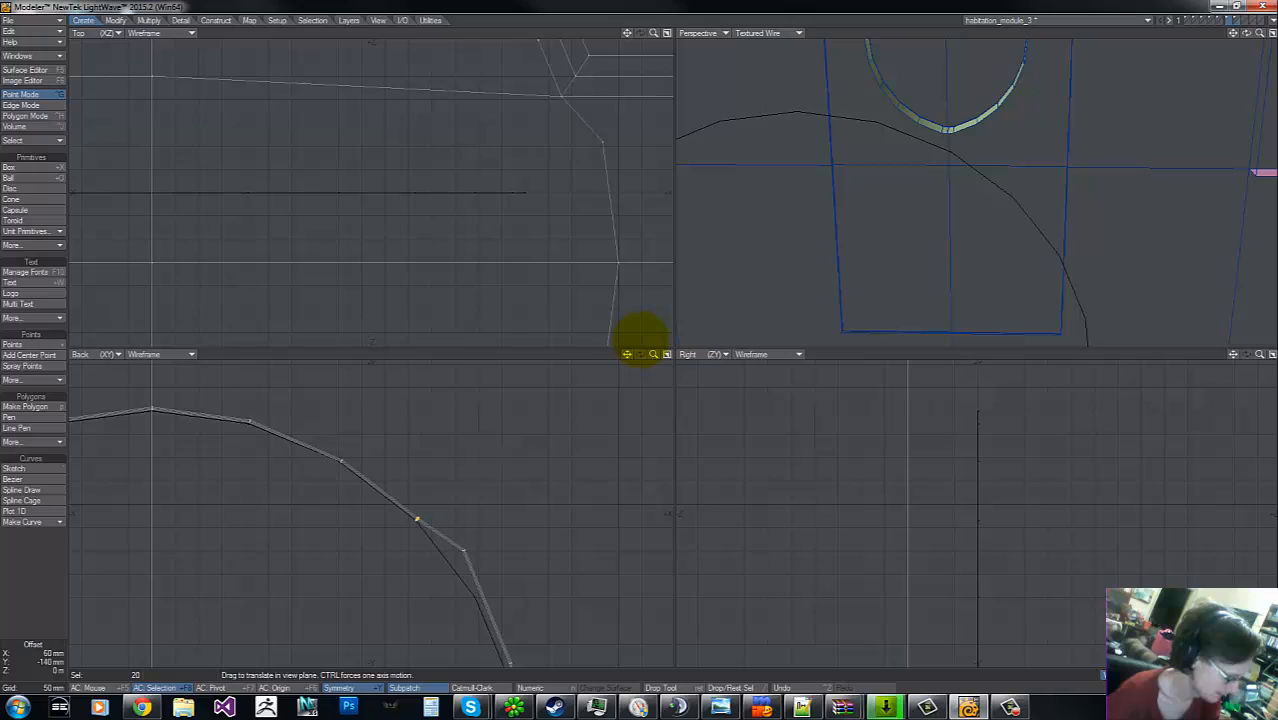
pyautogui.moveTo(414, 486); pyautogui.dragTo(471, 515)
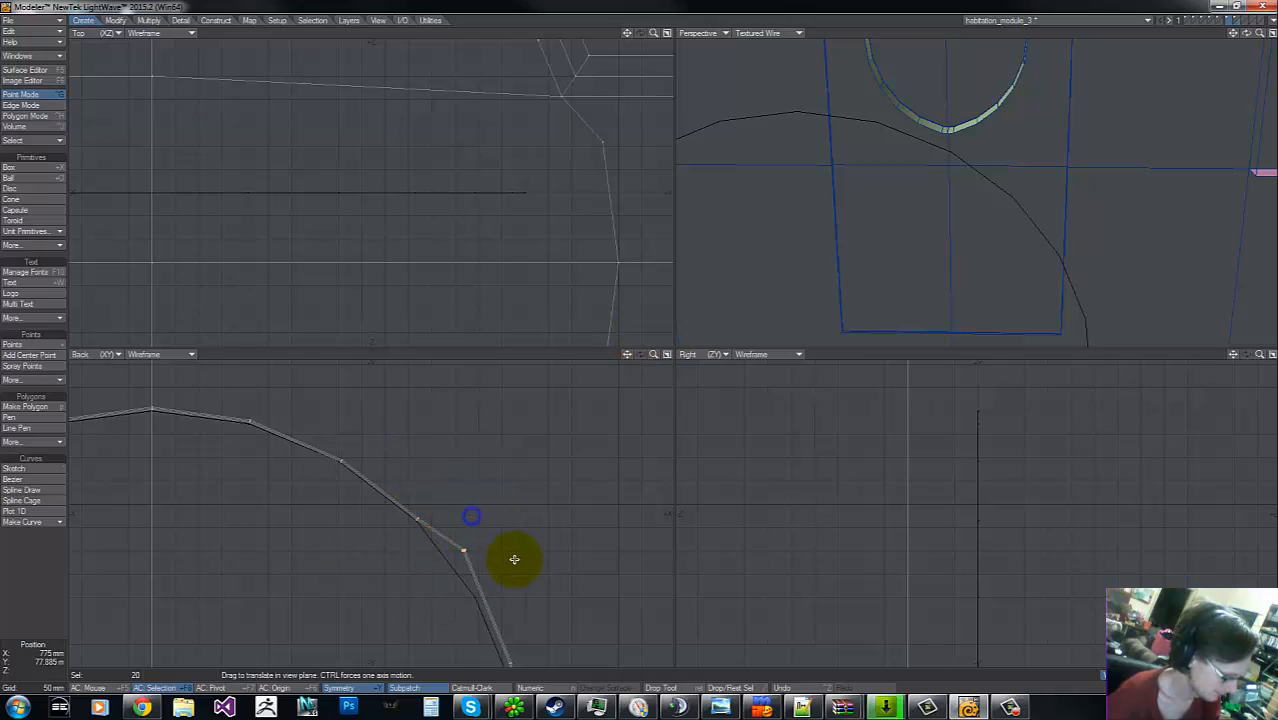
pyautogui.moveTo(510, 562); pyautogui.dragTo(643, 340)
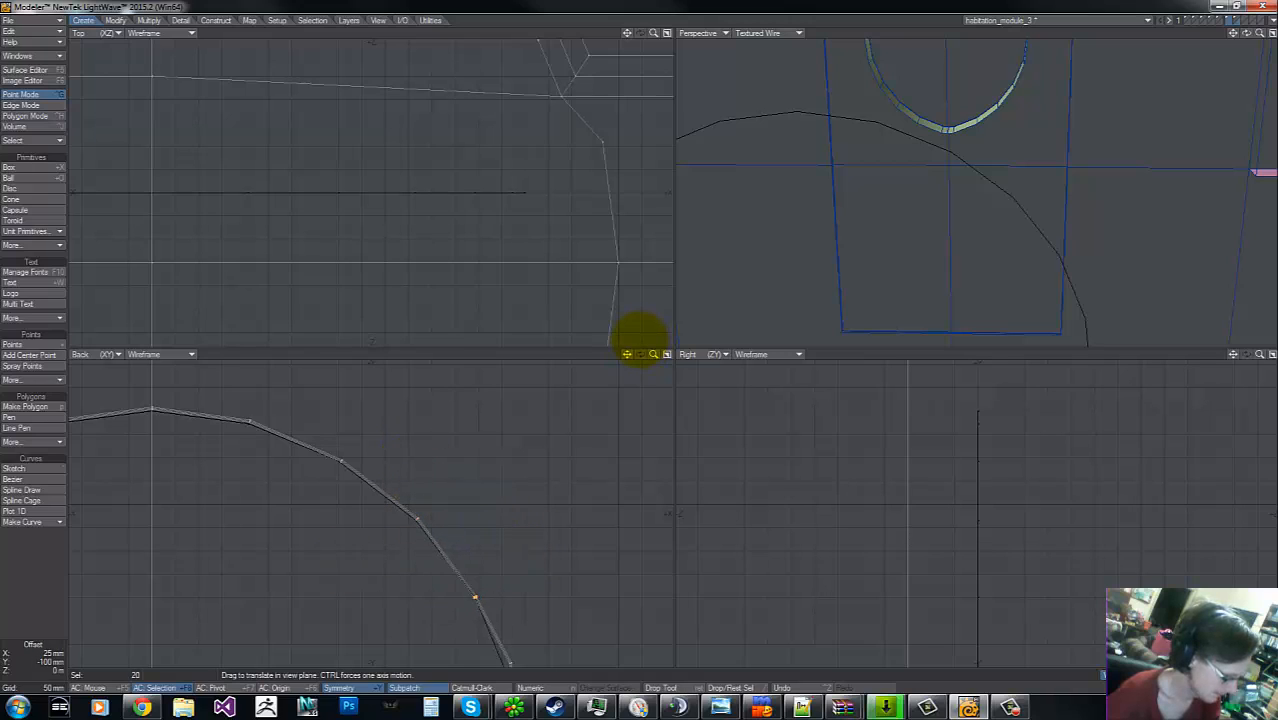
# - Move the mirrored outline points just above the window's widest corners down about 55 mm onto the disc's edge
pyautogui.moveTo(481, 547); pyautogui.dragTo(467, 565, button='right')
pyautogui.press('g')
pyautogui.press('g')
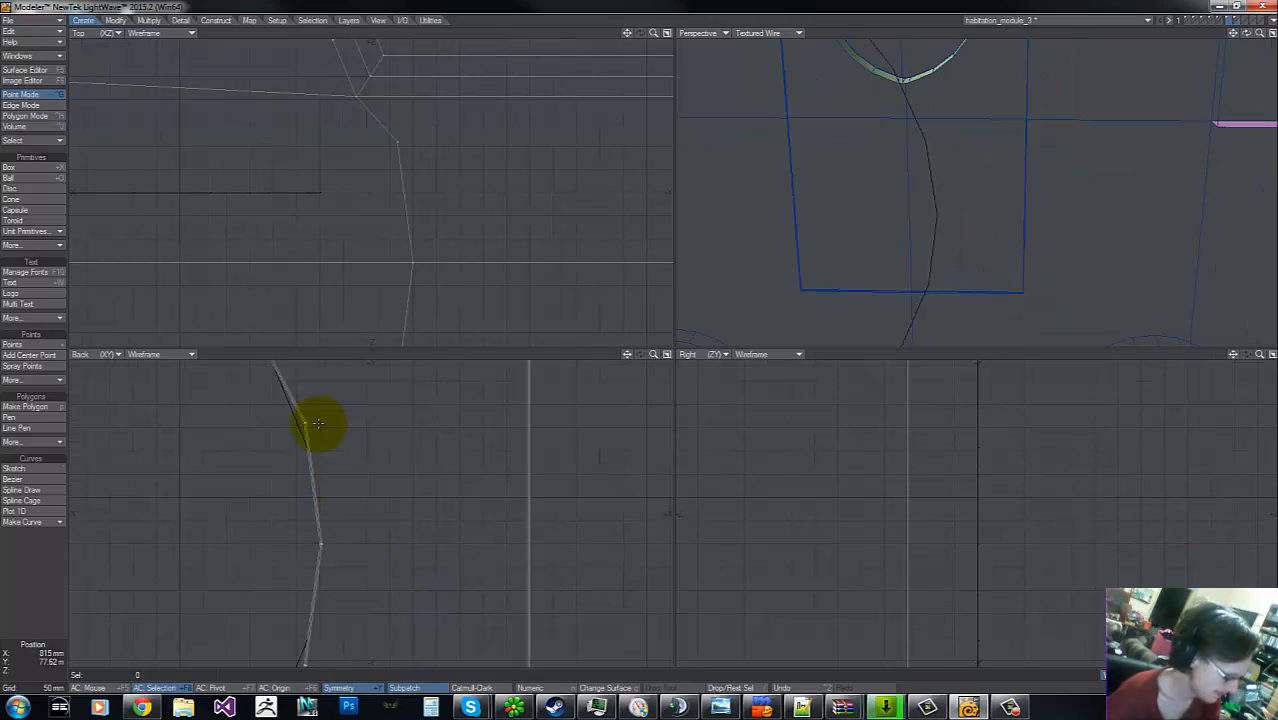
pyautogui.moveTo(285, 385)
pyautogui.mouseDown(button='right')
pyautogui.moveTo(342, 391)
pyautogui.moveTo(310, 382)
pyautogui.mouseUp(button='right')
pyautogui.press('t')
pyautogui.moveTo(327, 440); pyautogui.dragTo(642, 341)
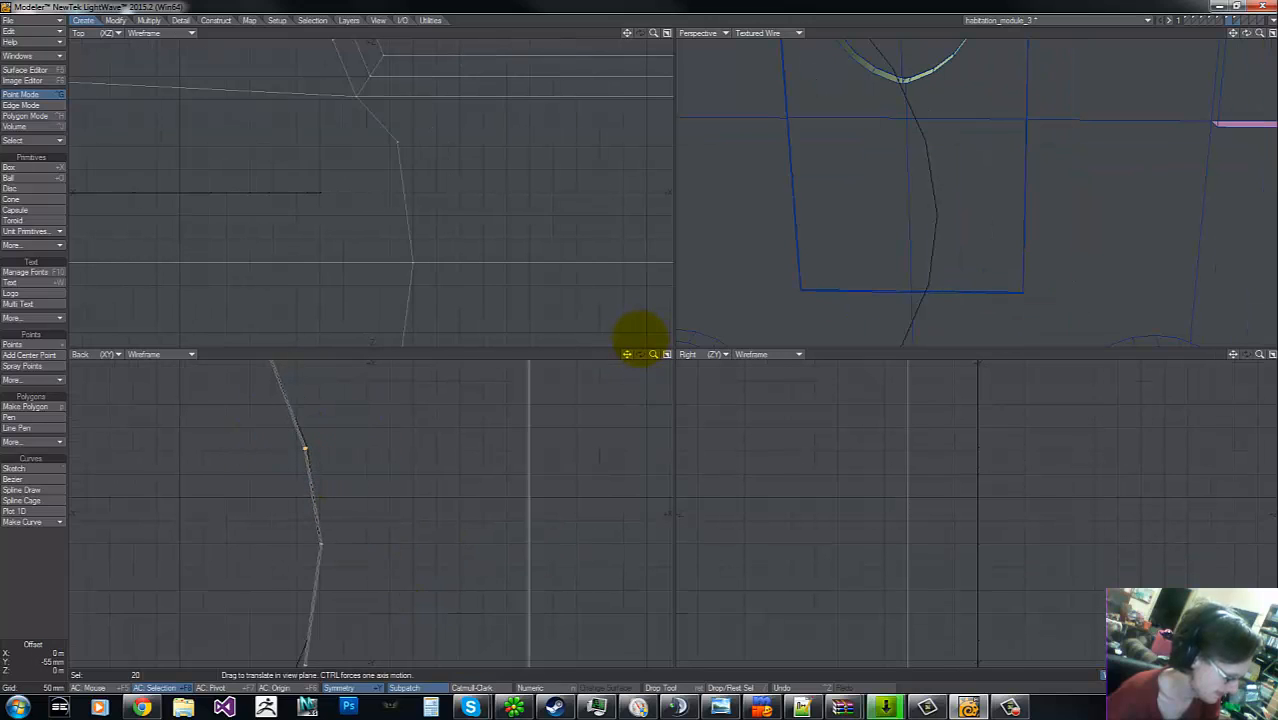
pyautogui.press('space')
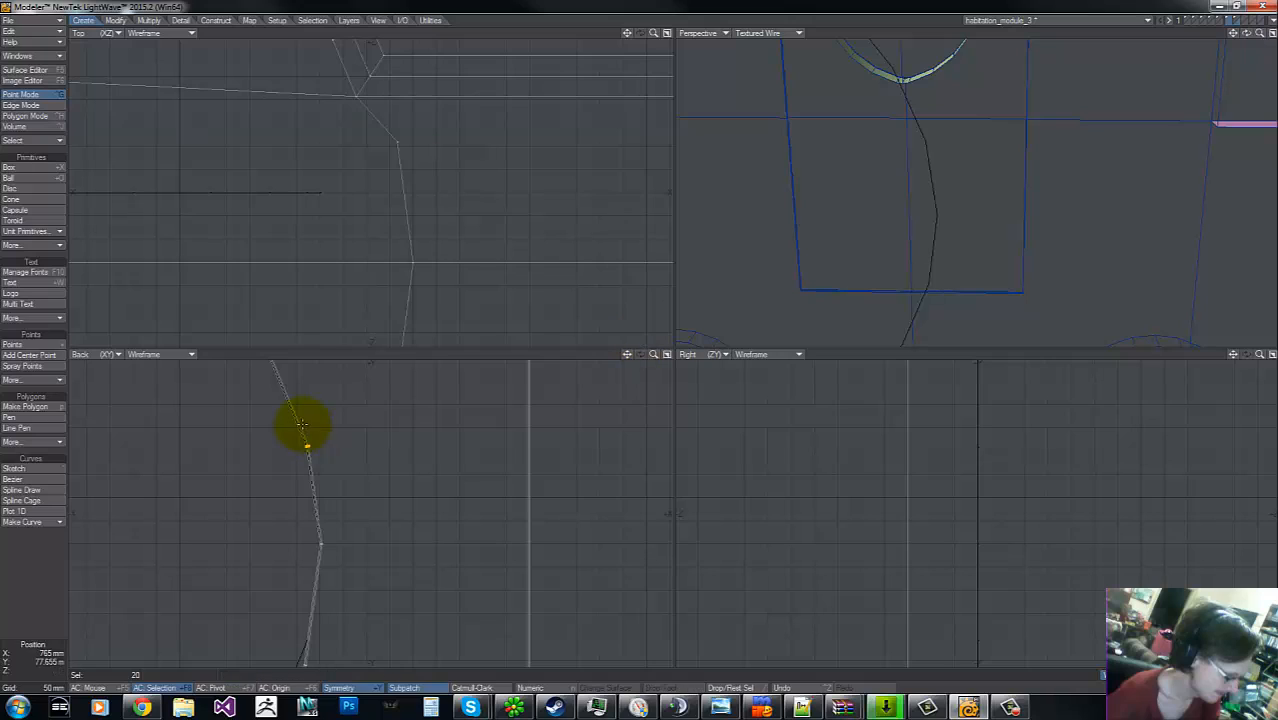
pyautogui.moveTo(291, 428); pyautogui.dragTo(370, 508, button='right')
pyautogui.press('t')
pyautogui.moveTo(330, 555); pyautogui.dragTo(641, 340)
pyautogui.press('u')
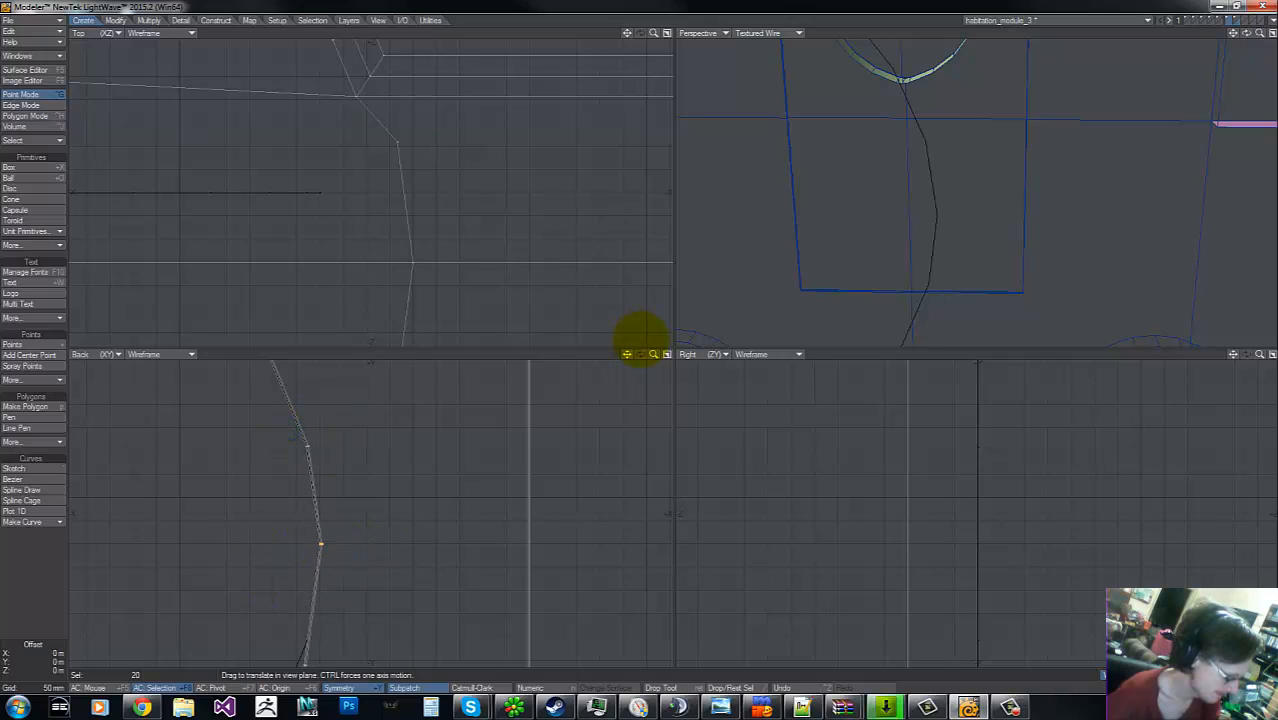
# - Move the mirrored outline points just below the window's widest corners about 50 mm up and 10 mm outward onto the disc
pyautogui.press('space')
pyautogui.moveTo(297, 522); pyautogui.dragTo(282, 610, button='right')
pyautogui.press('g')
pyautogui.moveTo(359, 542)
pyautogui.mouseDown(button='right')
pyautogui.moveTo(453, 521)
pyautogui.moveTo(430, 515)
pyautogui.mouseUp(button='right')
pyautogui.press('t')
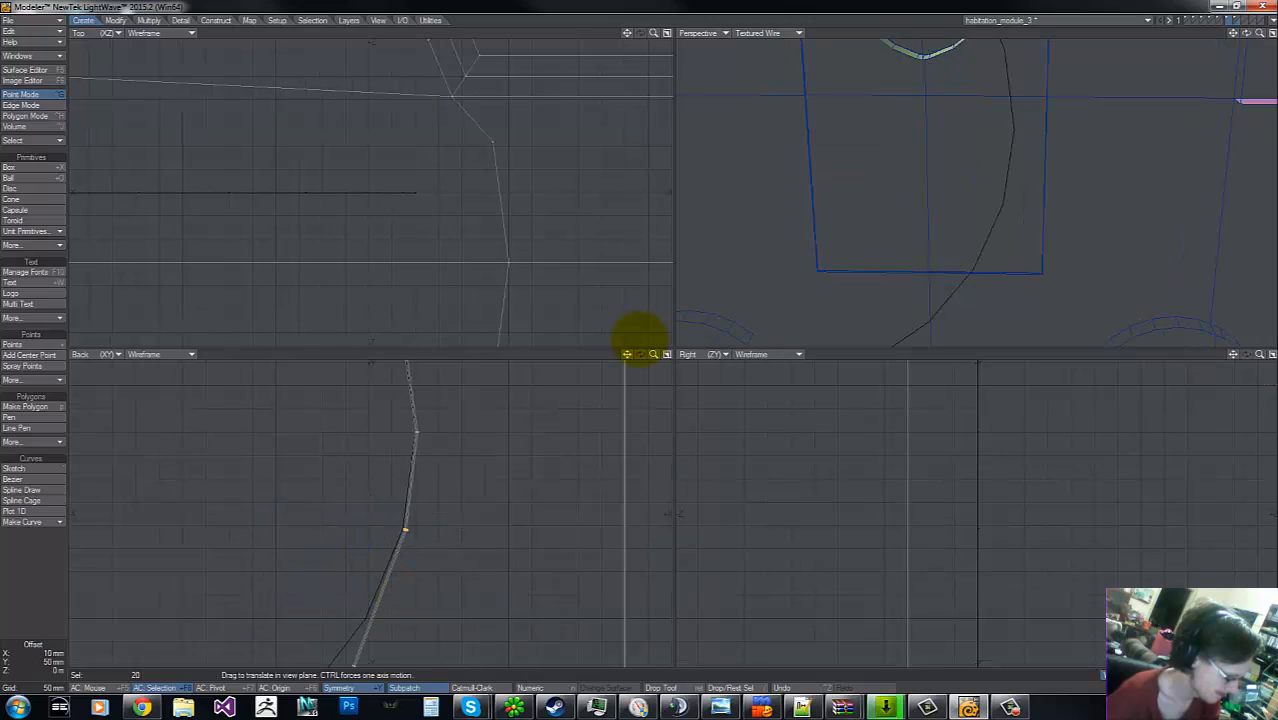
# - Move the second mirrored pair below the widest corners about 100 mm up and 30 mm outward onto the disc
pyautogui.press('space')
pyautogui.moveTo(334, 473)
pyautogui.mouseDown(button='right')
pyautogui.moveTo(383, 485)
pyautogui.moveTo(384, 510)
pyautogui.moveTo(334, 506)
pyautogui.mouseUp(button='right')
pyautogui.press('g')
pyautogui.press('t')
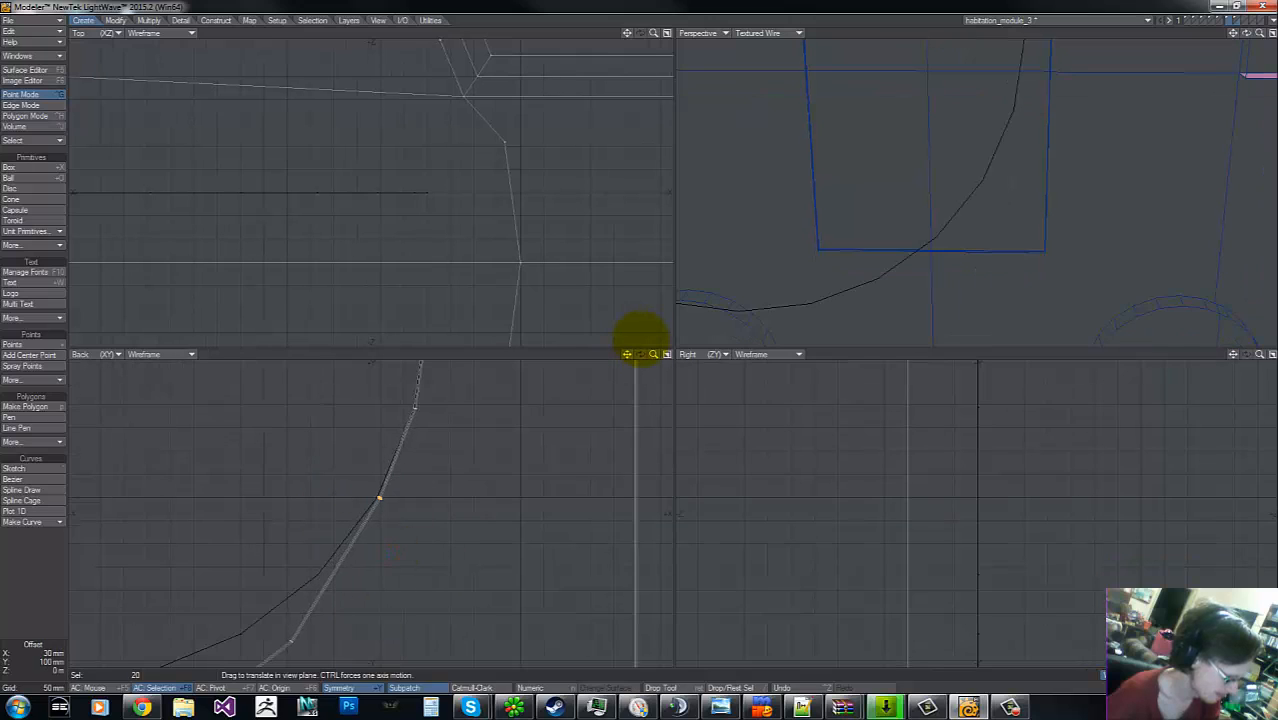
# - Move the third mirrored pair below the widest corners about 140 mm up and 55 mm outward onto the disc
pyautogui.moveTo(390, 553); pyautogui.dragTo(384, 550)
pyautogui.press('g')
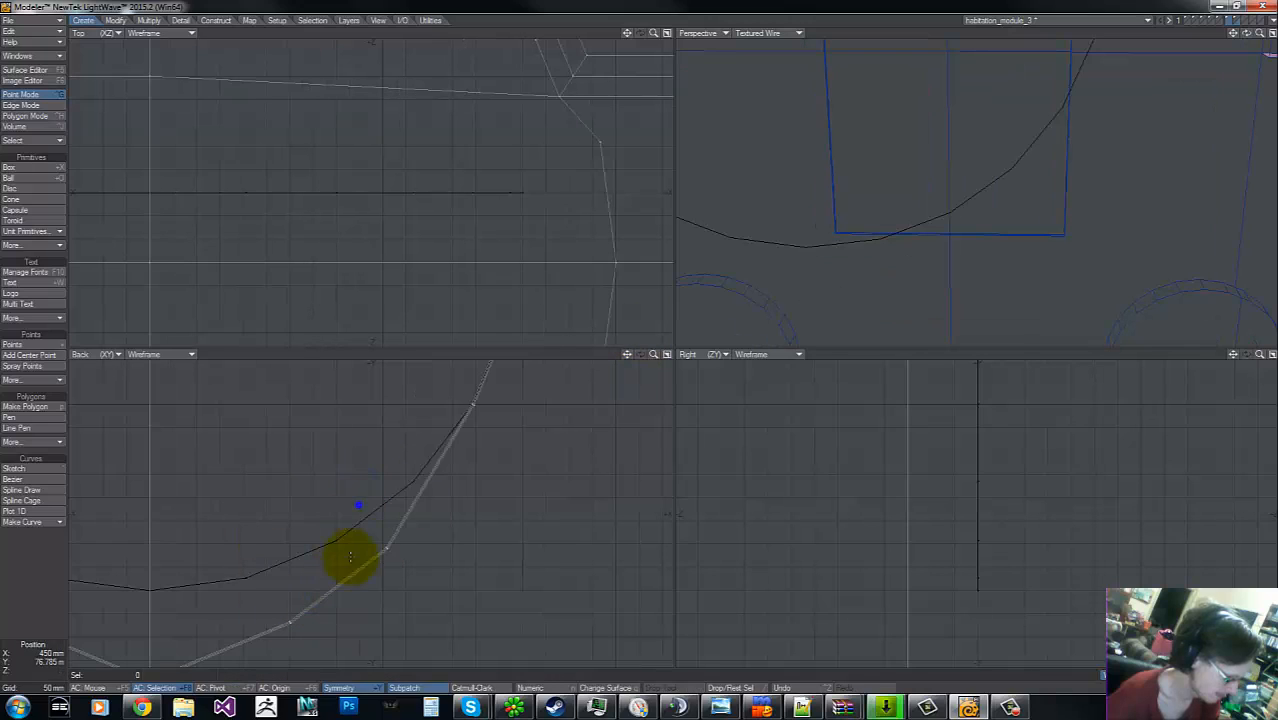
pyautogui.moveTo(393, 559); pyautogui.dragTo(418, 496)
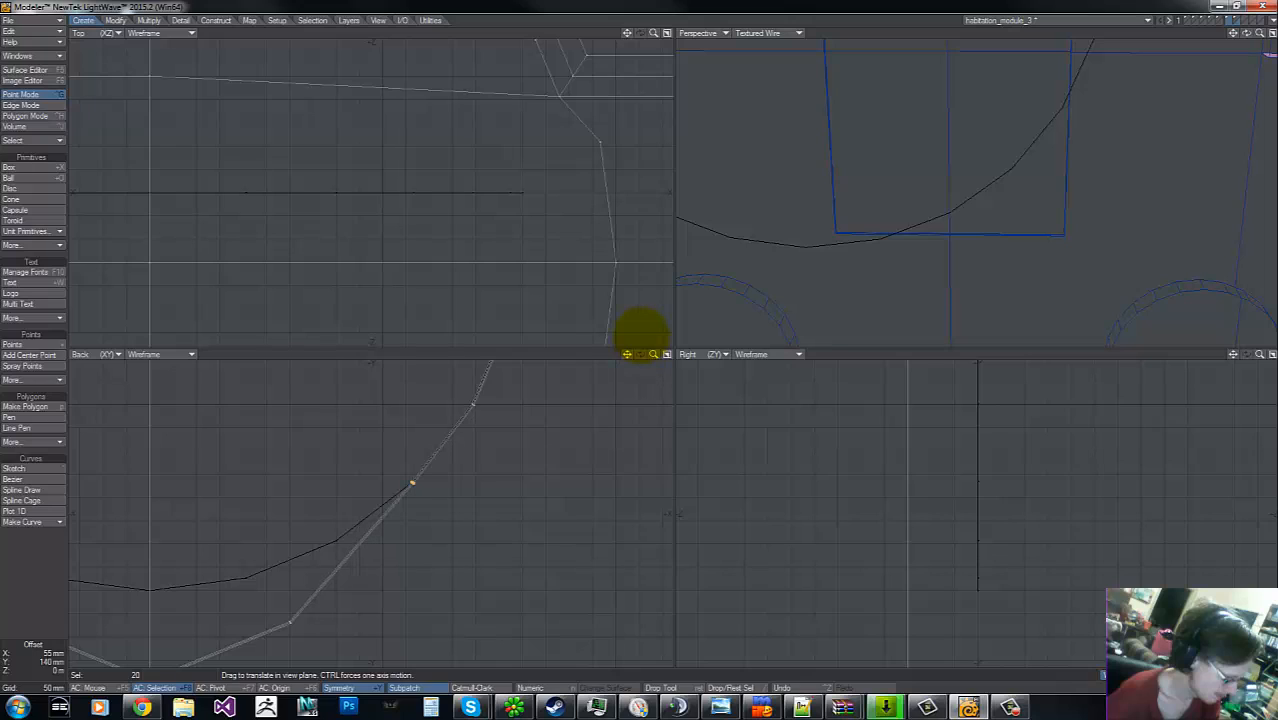
# - Move the fourth mirrored pair below the widest corners about 165 mm up and 95 mm outward onto the disc
pyautogui.press('space')
pyautogui.moveTo(382, 479); pyautogui.dragTo(305, 448, button='right')
pyautogui.moveTo(297, 602)
pyautogui.mouseDown(button='right')
pyautogui.moveTo(271, 619)
pyautogui.moveTo(310, 605)
pyautogui.mouseUp(button='right')
pyautogui.press('t')
pyautogui.moveTo(311, 605); pyautogui.dragTo(358, 526)
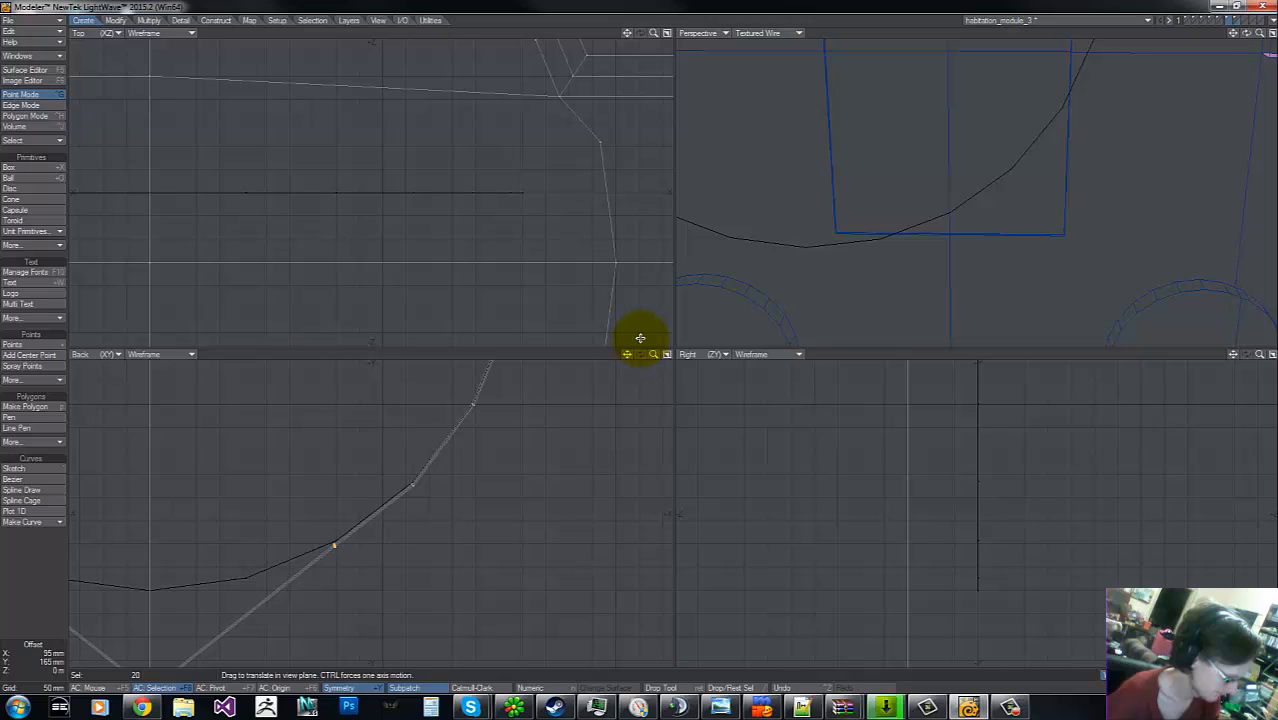
# - Move the mirrored points flanking the window's bottom point about 190 mm up and 145 mm outward onto the disc
pyautogui.press('space')
pyautogui.moveTo(316, 519); pyautogui.dragTo(369, 522, button='right')
pyautogui.press('g')
pyautogui.moveTo(298, 552); pyautogui.dragTo(325, 580, button='right')
pyautogui.press('t')
pyautogui.moveTo(319, 581)
pyautogui.mouseDown()
pyautogui.moveTo(394, 506)
pyautogui.moveTo(391, 489)
pyautogui.mouseUp()
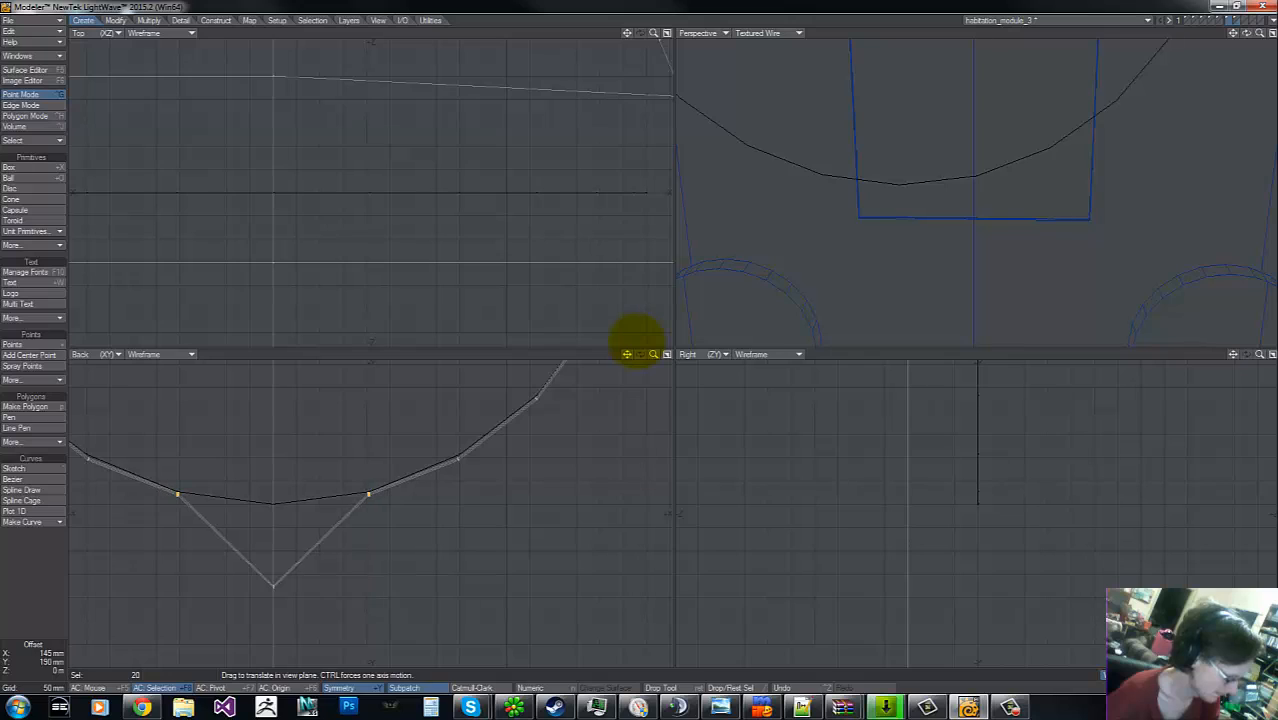
# - Move the window outline's bottom centre point straight up onto the disc's lowest corner and clear the selection
pyautogui.press('space')
pyautogui.moveTo(393, 448); pyautogui.dragTo(406, 448, button='right')
pyautogui.moveTo(270, 540)
pyautogui.mouseDown(button='right')
pyautogui.moveTo(234, 579)
pyautogui.moveTo(318, 540)
pyautogui.mouseUp(button='right')
pyautogui.press('t')
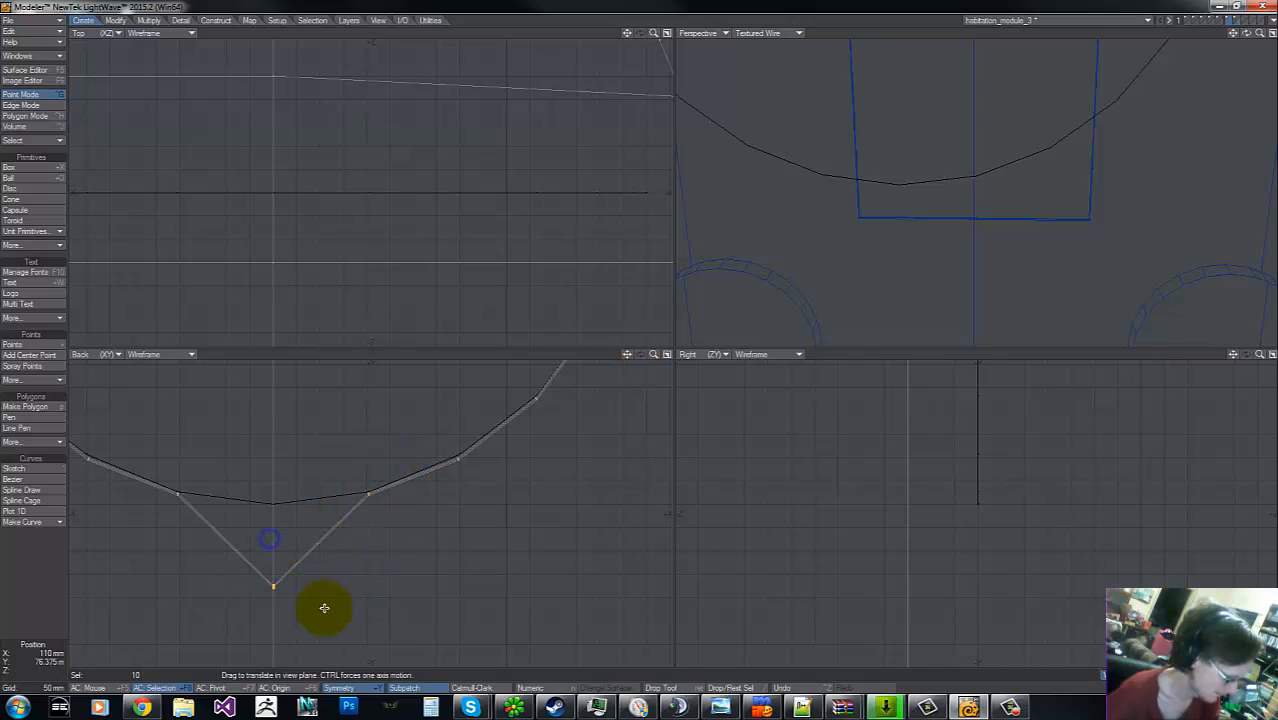
pyautogui.moveTo(324, 607); pyautogui.dragTo(641, 328)
pyautogui.press('space')
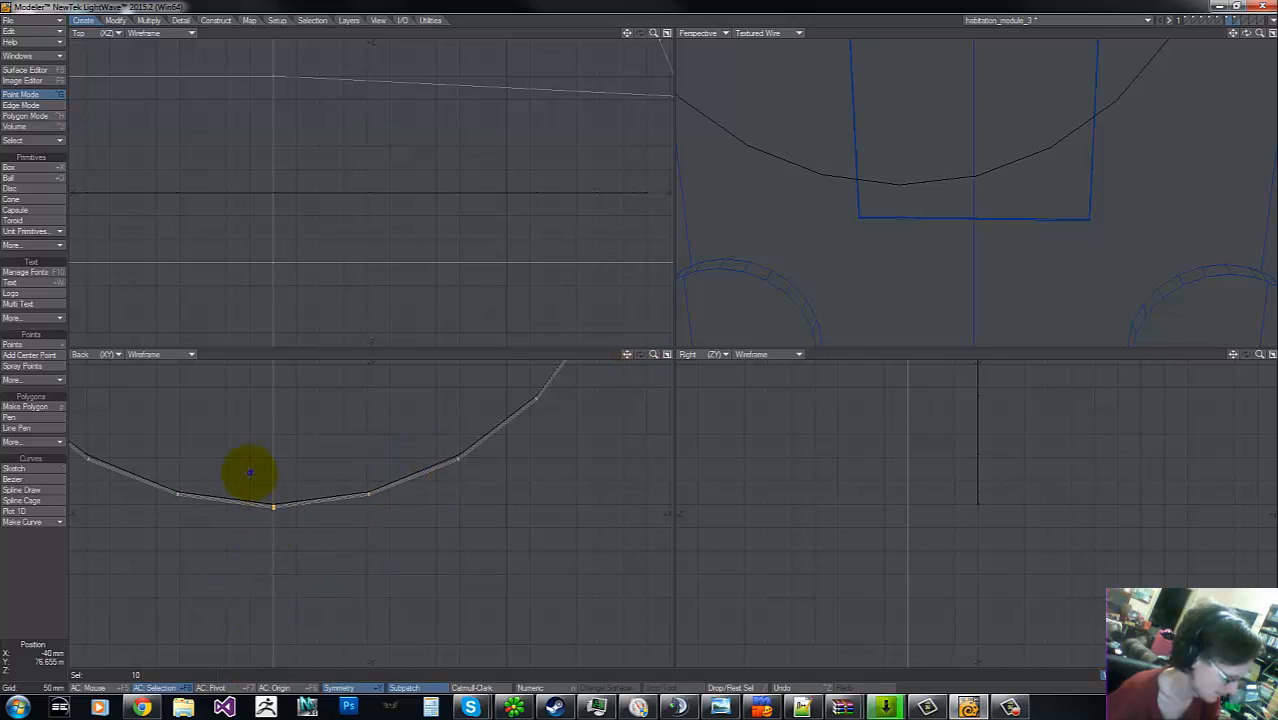
pyautogui.click(251, 471)
# - Switch to edge selection for the habitation module, with the whole upper body in view
pyautogui.moveTo(653, 355); pyautogui.dragTo(693, 334)
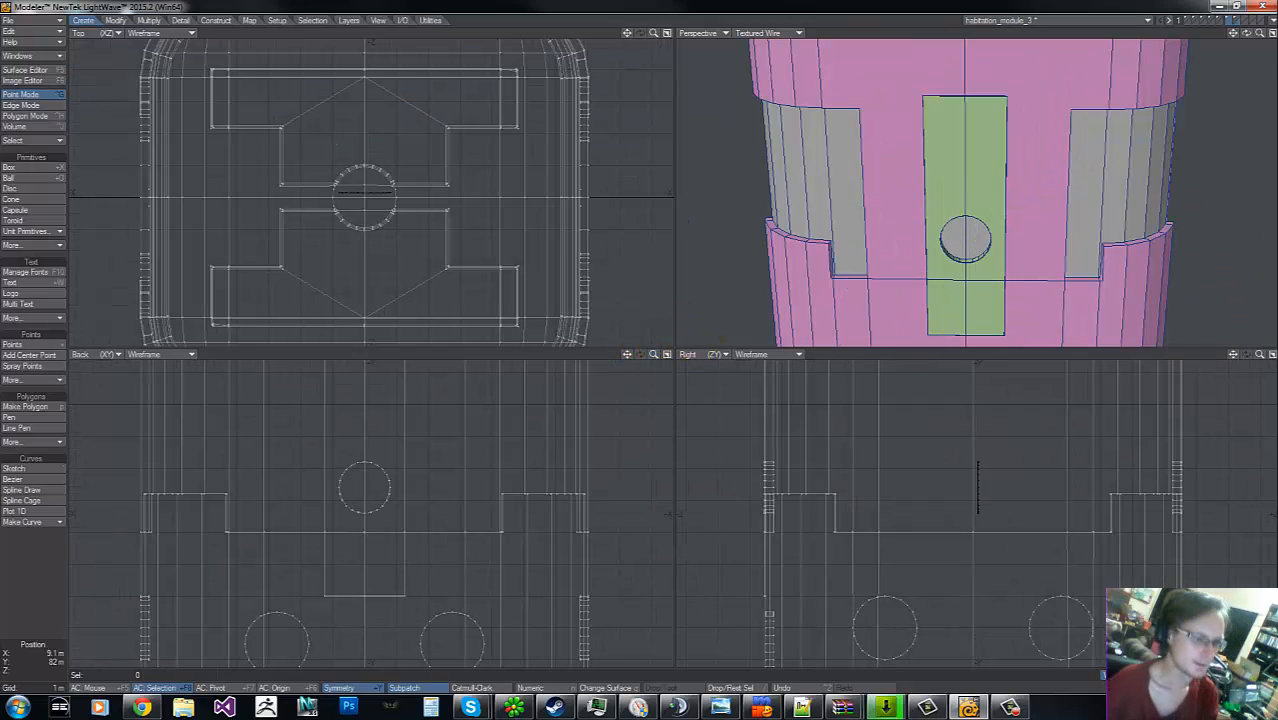
pyautogui.moveTo(1258, 35); pyautogui.dragTo(641, 339)
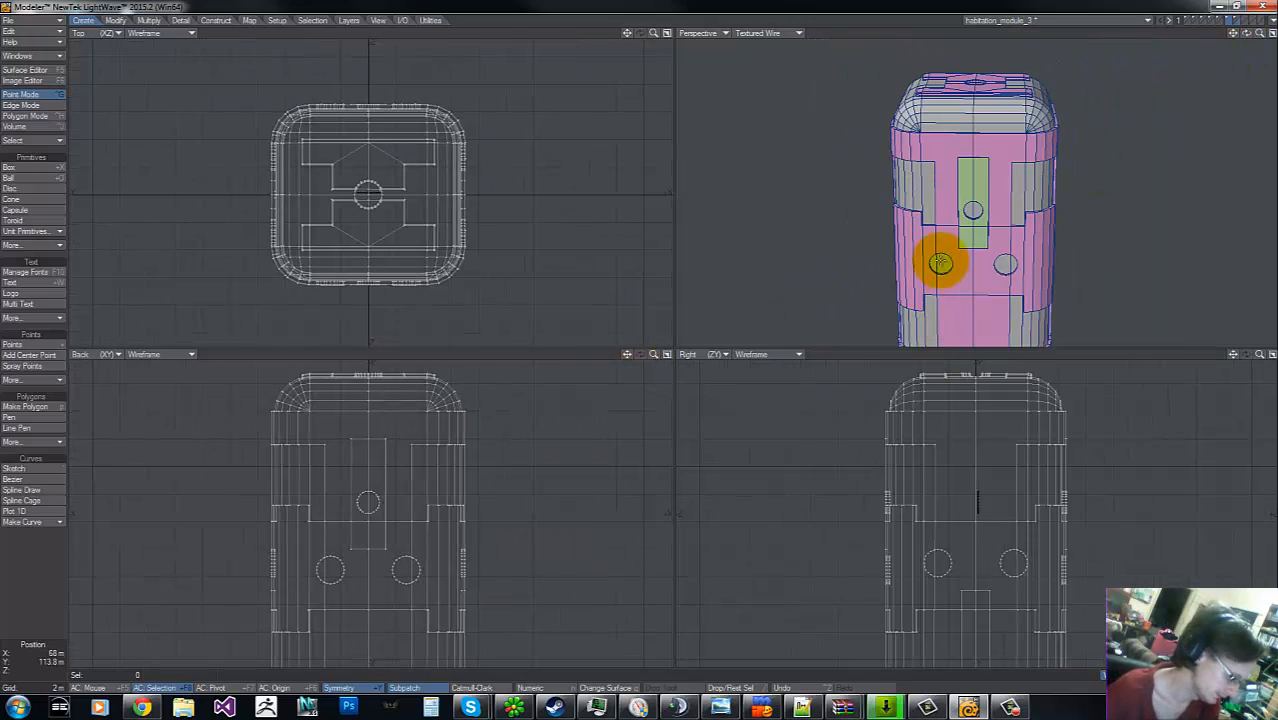
pyautogui.hotkey('ctrl', 'h')
pyautogui.click(22, 104)
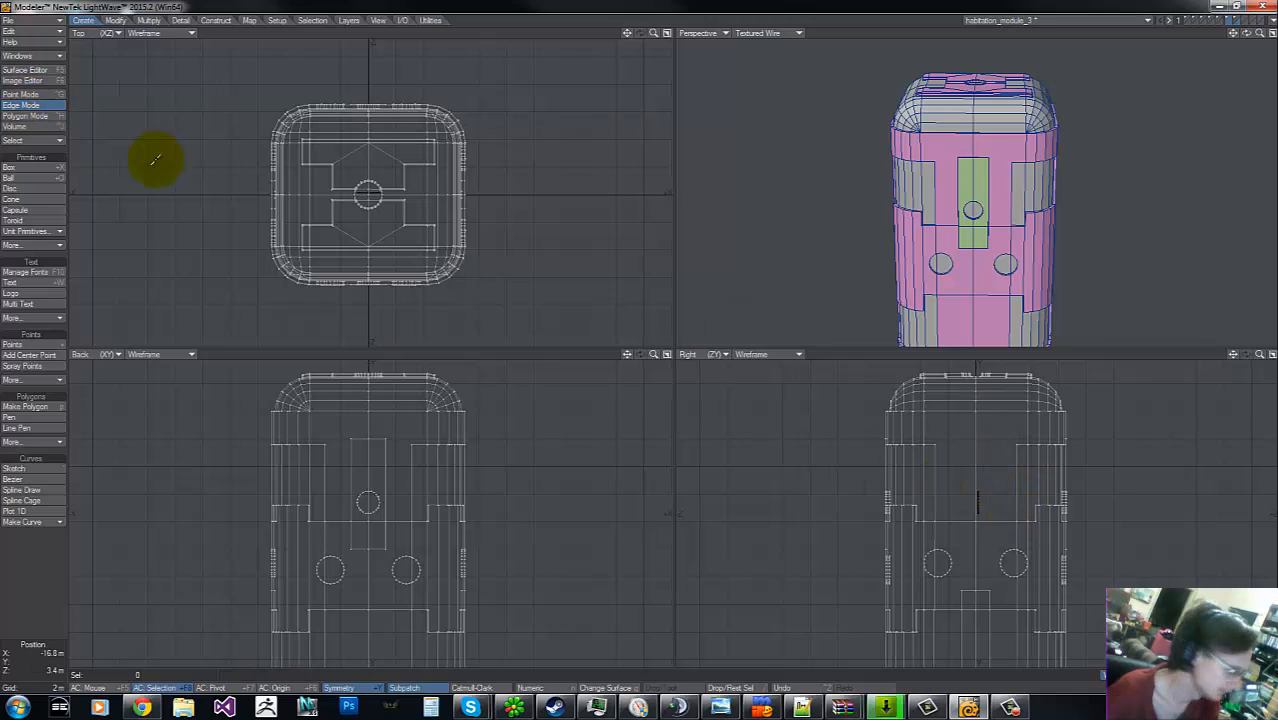
pyautogui.press('g')
pyautogui.press('g')
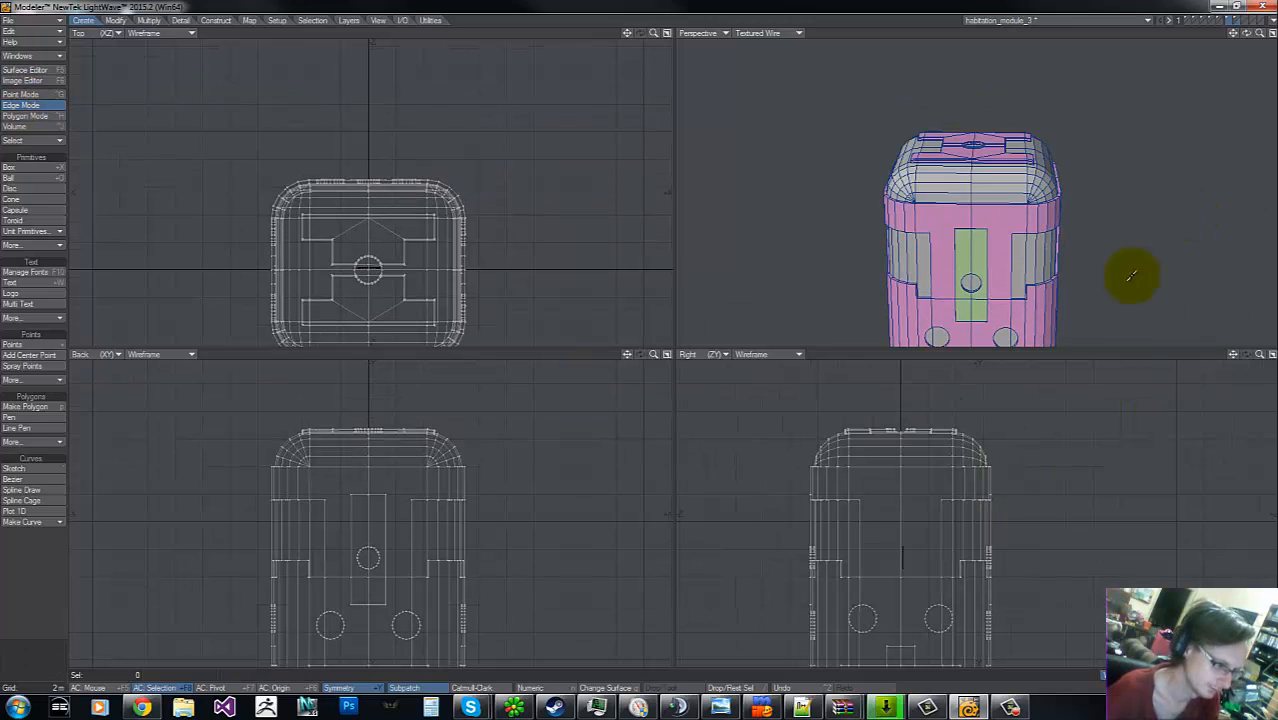
# - Select the complete edge loop around the upper rim of the pink outer wall
pyautogui.press('g')
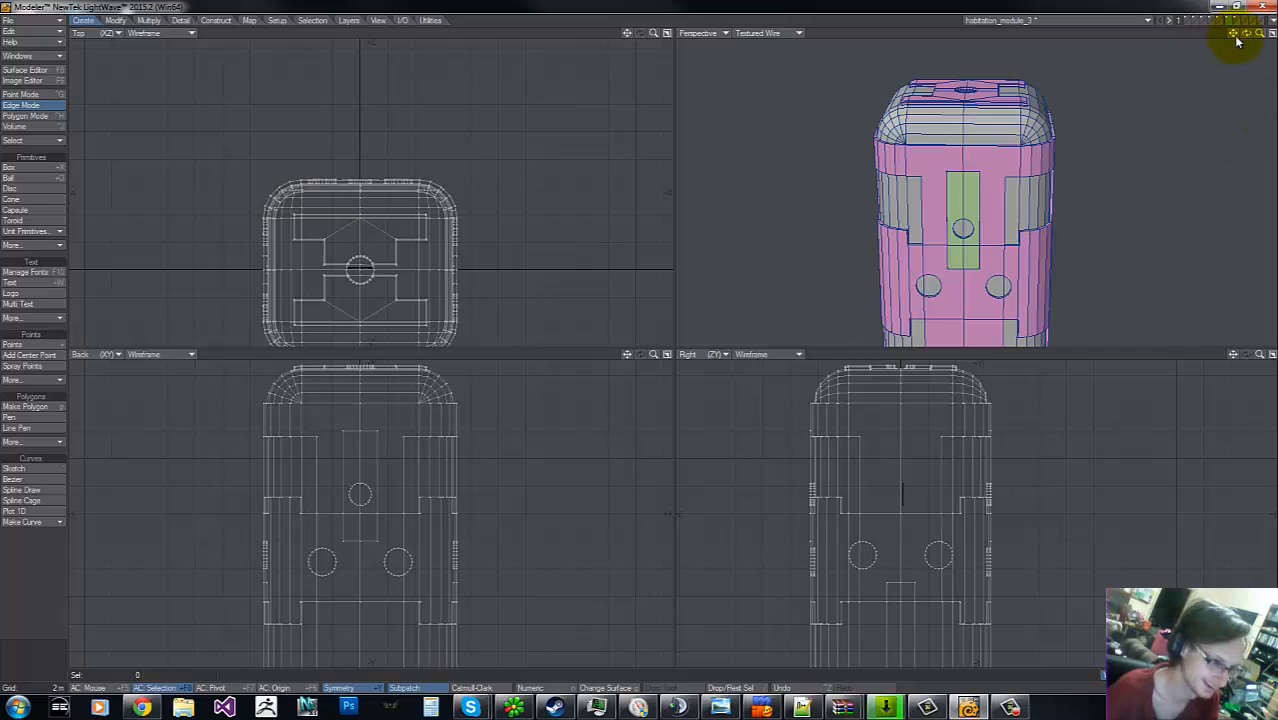
pyautogui.moveTo(1252, 38); pyautogui.dragTo(864, 180)
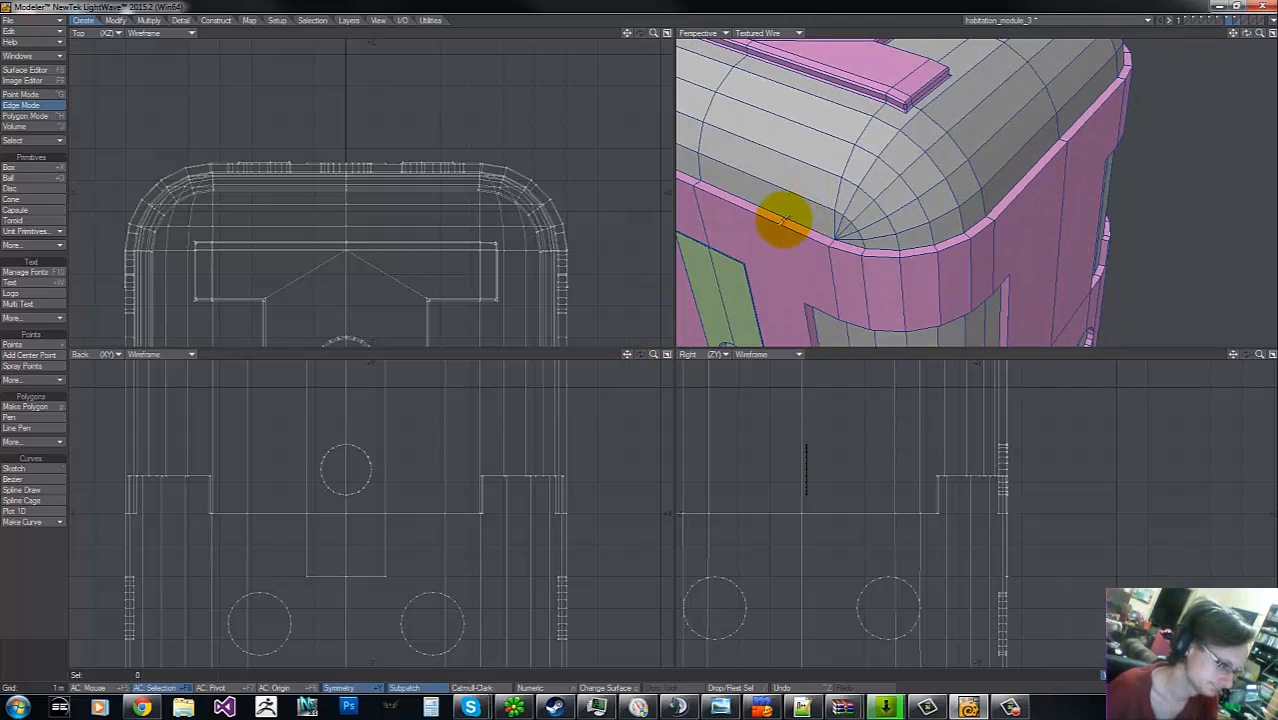
pyautogui.moveTo(790, 217)
pyautogui.mouseDown()
pyautogui.moveTo(848, 245)
pyautogui.moveTo(897, 243)
pyautogui.mouseUp()
pyautogui.moveTo(894, 261); pyautogui.dragTo(855, 252)
pyautogui.press('l')
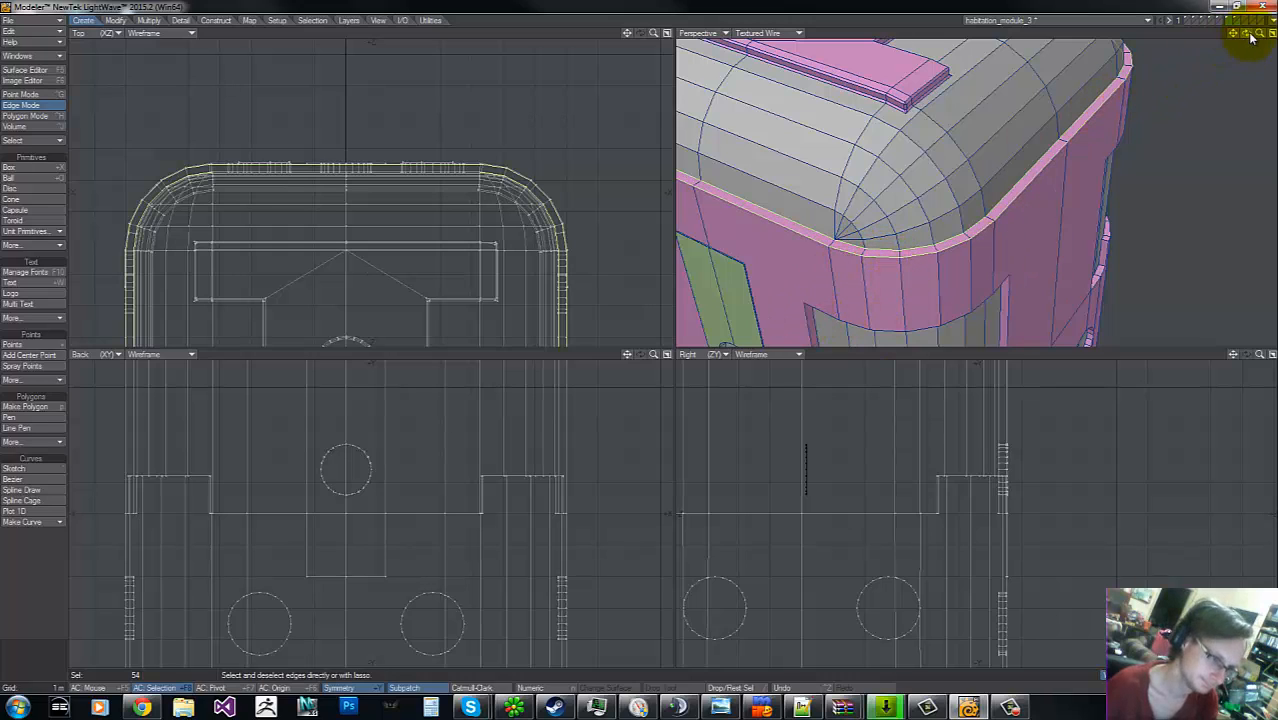
# - Add the vertical side, sill and notch edges at the lower inner corner of the corner recess to the edge selection
pyautogui.moveTo(1250, 37); pyautogui.dragTo(907, 234)
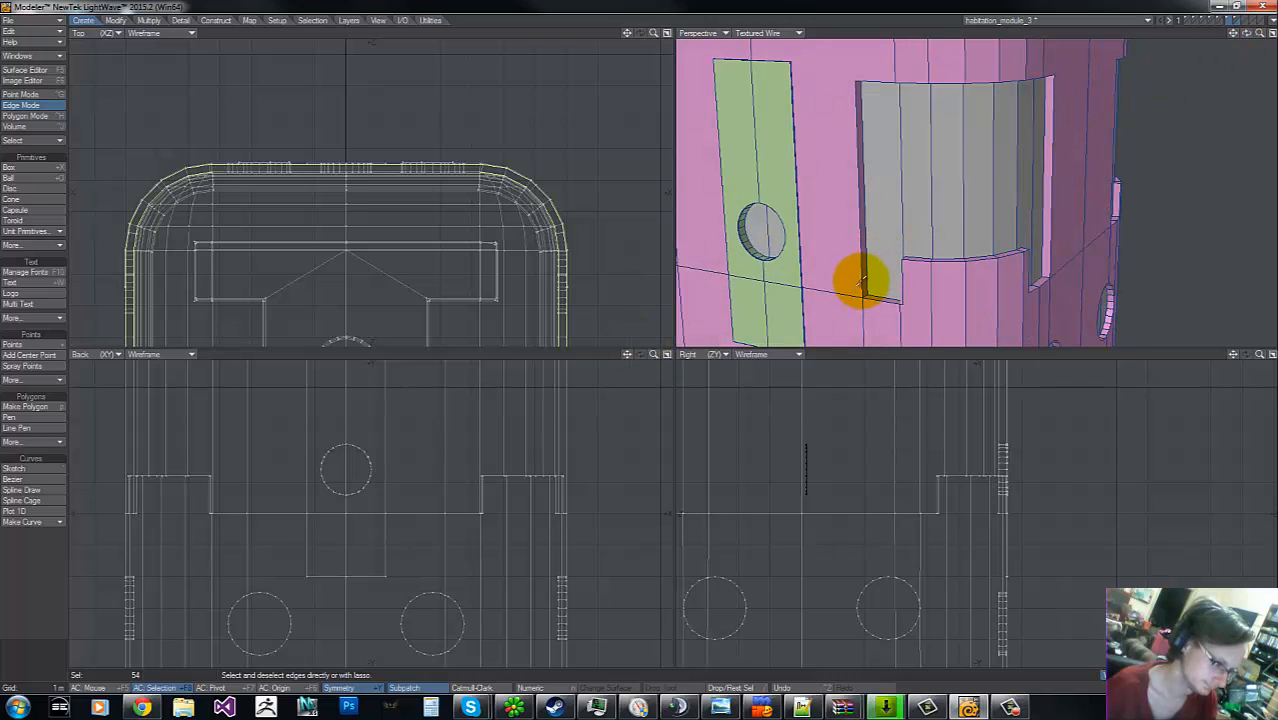
pyautogui.moveTo(1247, 37)
pyautogui.mouseDown()
pyautogui.moveTo(633, 341)
pyautogui.moveTo(1240, 45)
pyautogui.mouseUp()
pyautogui.press('g')
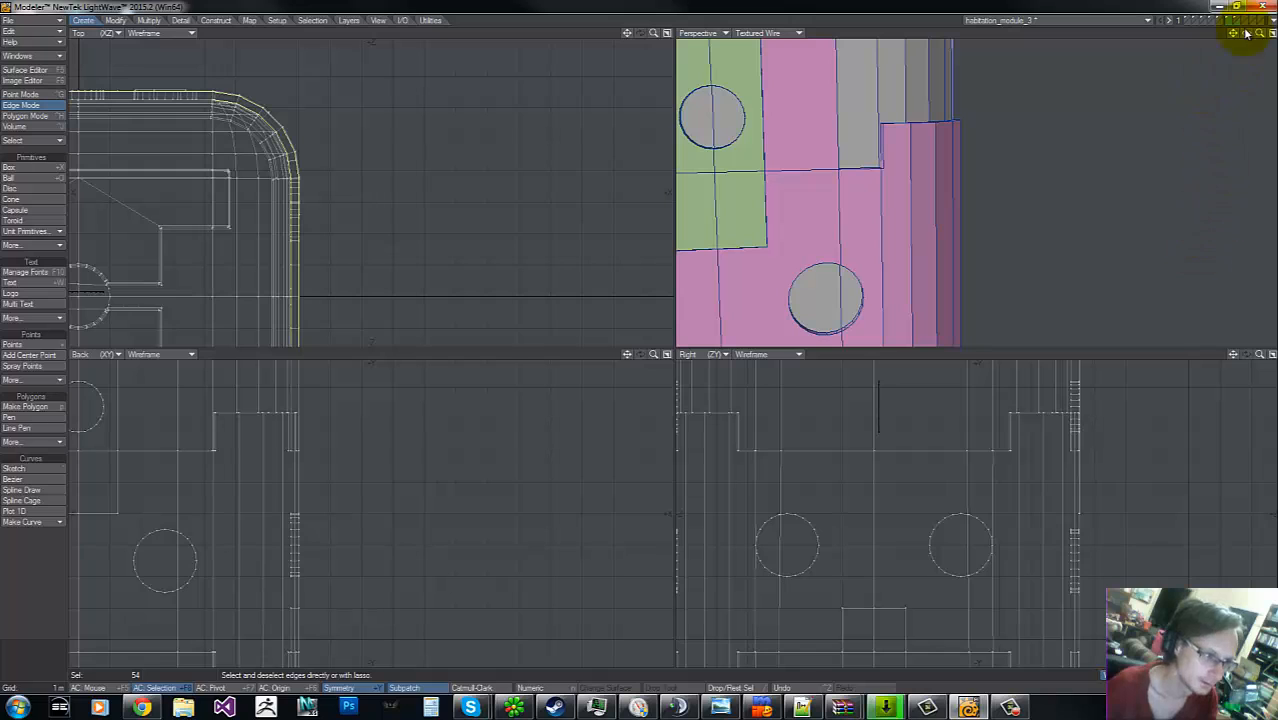
pyautogui.moveTo(641, 341); pyautogui.dragTo(639, 341)
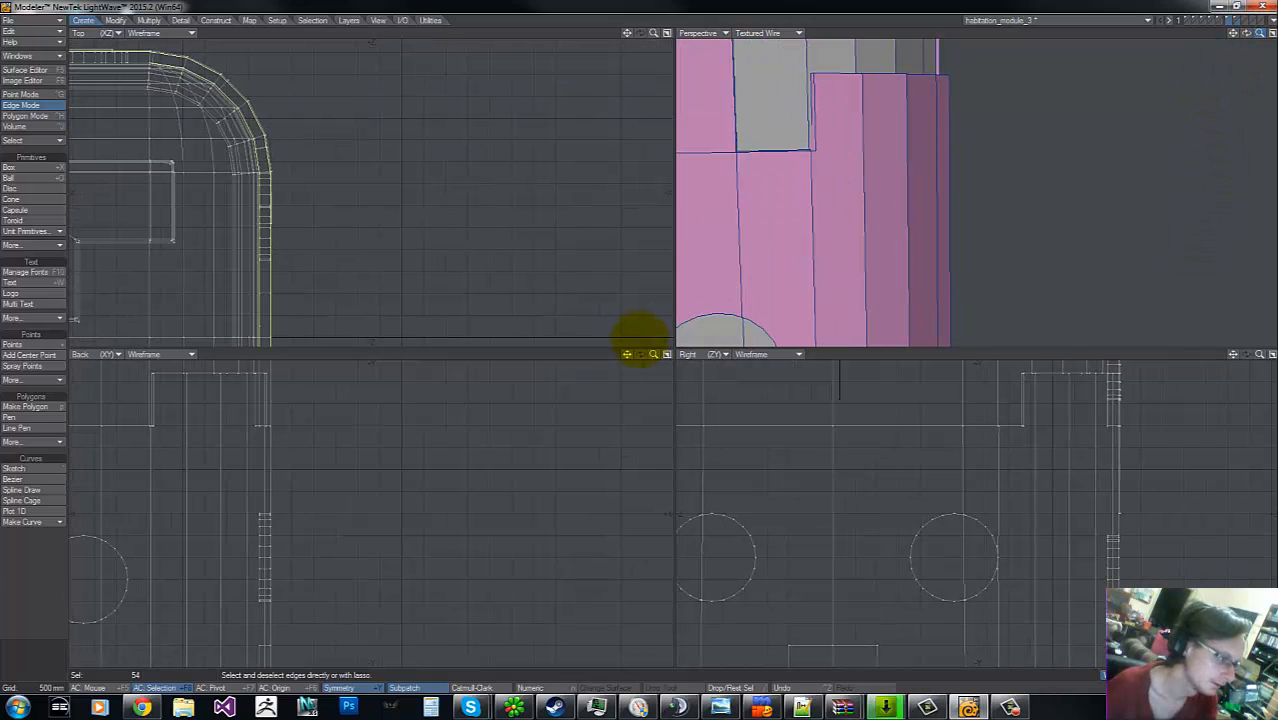
pyautogui.moveTo(1250, 35)
pyautogui.mouseDown()
pyautogui.moveTo(633, 337)
pyautogui.moveTo(1250, 38)
pyautogui.mouseUp()
pyautogui.click(961, 204)
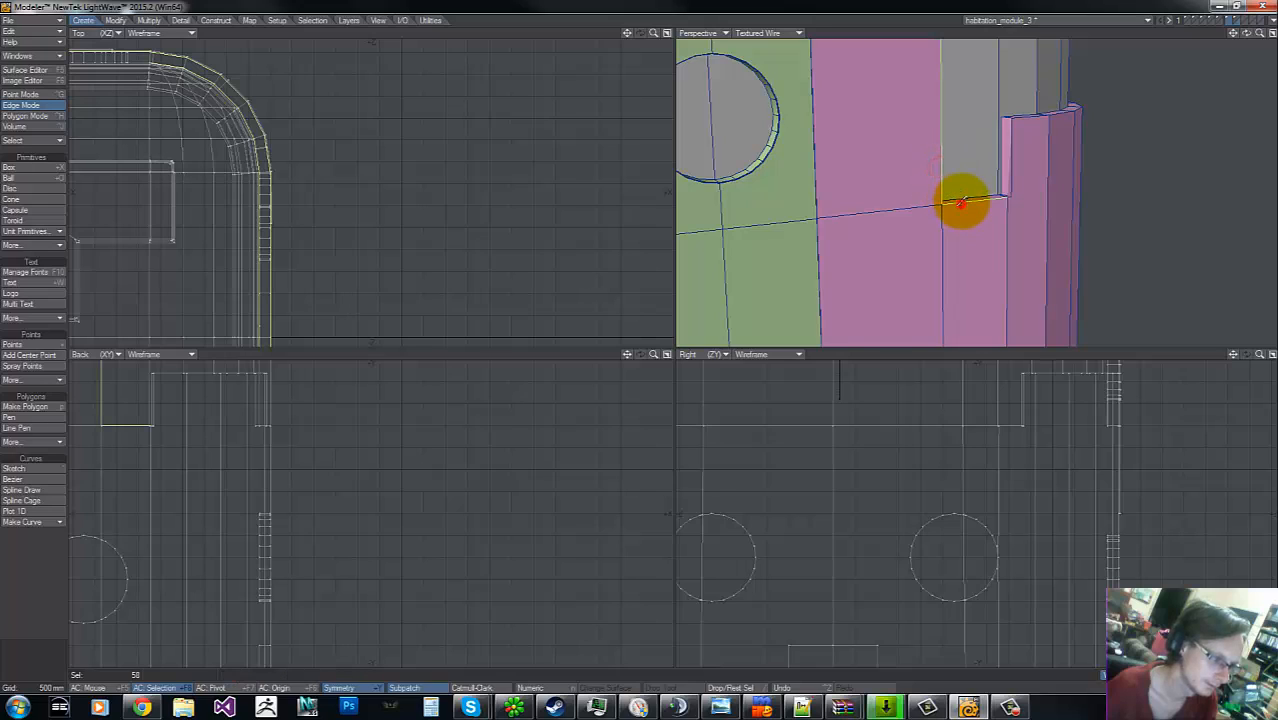
pyautogui.moveTo(962, 197)
pyautogui.mouseDown()
pyautogui.moveTo(1025, 191)
pyautogui.moveTo(1012, 172)
pyautogui.mouseUp()
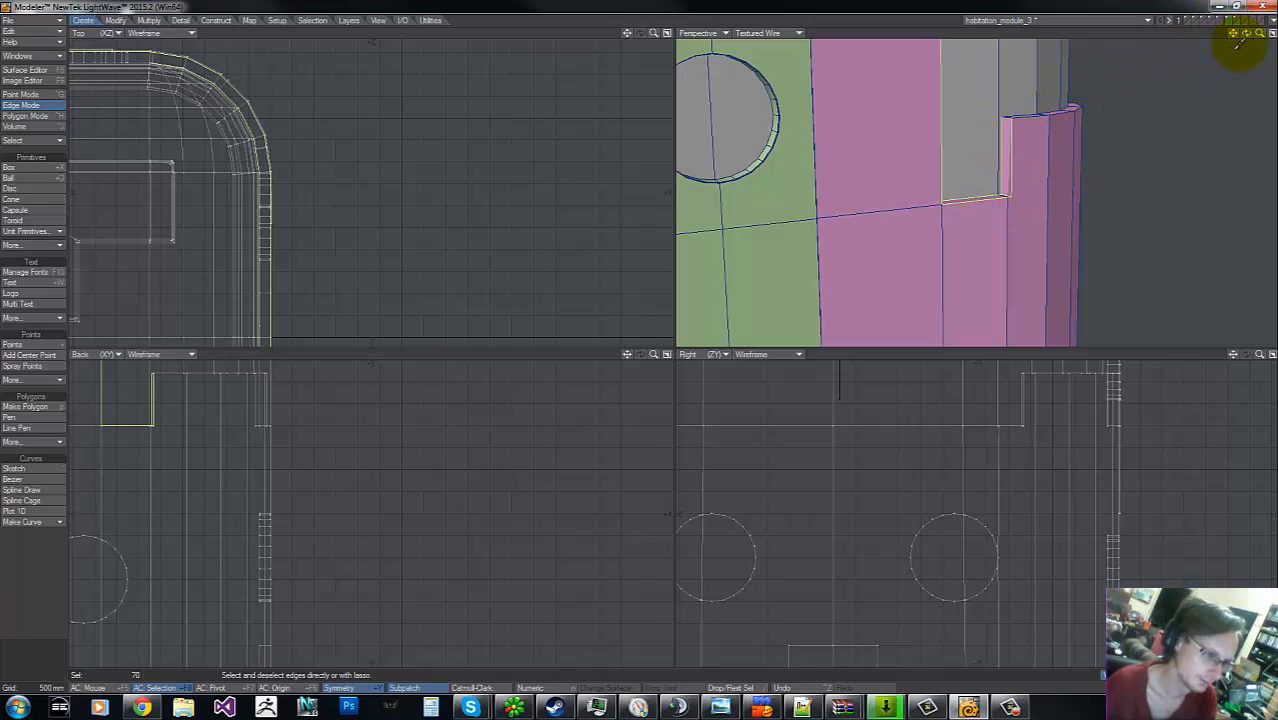
# - Extend the edge selection along the corner recess's upper border, including the short edges at its upper corner
pyautogui.moveTo(1252, 38); pyautogui.dragTo(1000, 72)
pyautogui.press('g')
pyautogui.press('g')
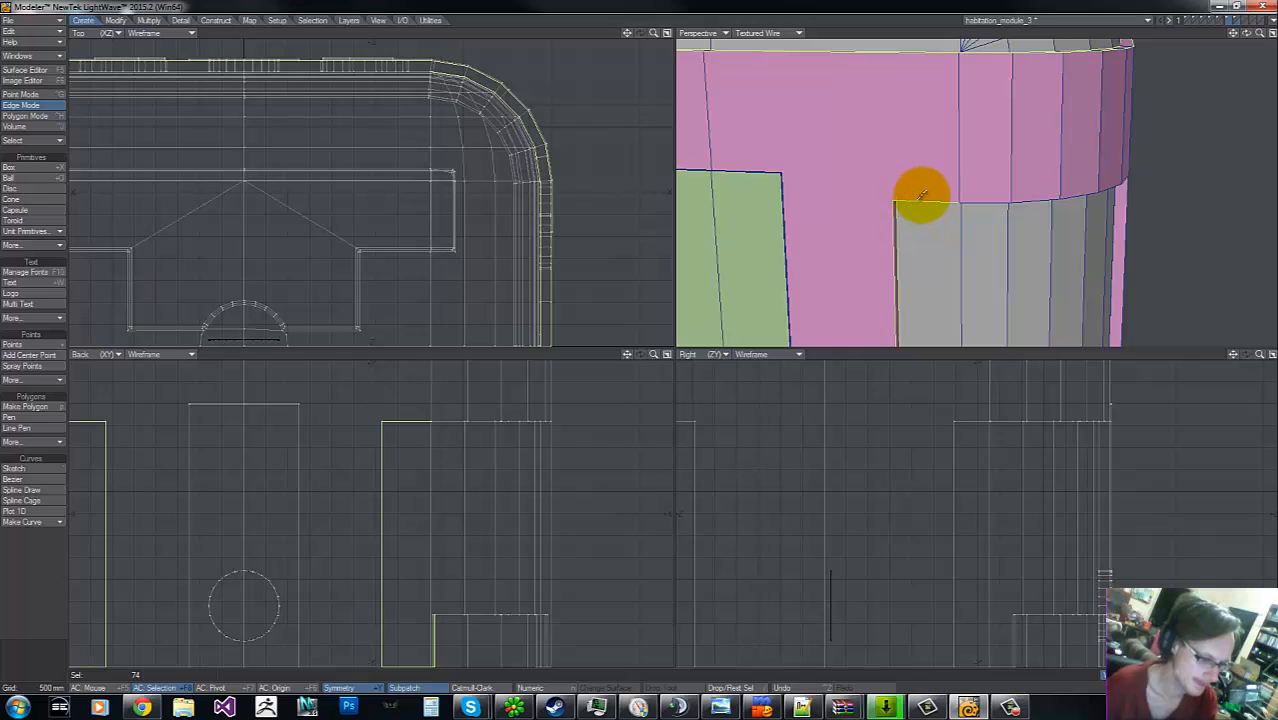
pyautogui.click(921, 194)
pyautogui.moveTo(643, 340); pyautogui.dragTo(642, 340)
pyautogui.press('g')
pyautogui.press('g')
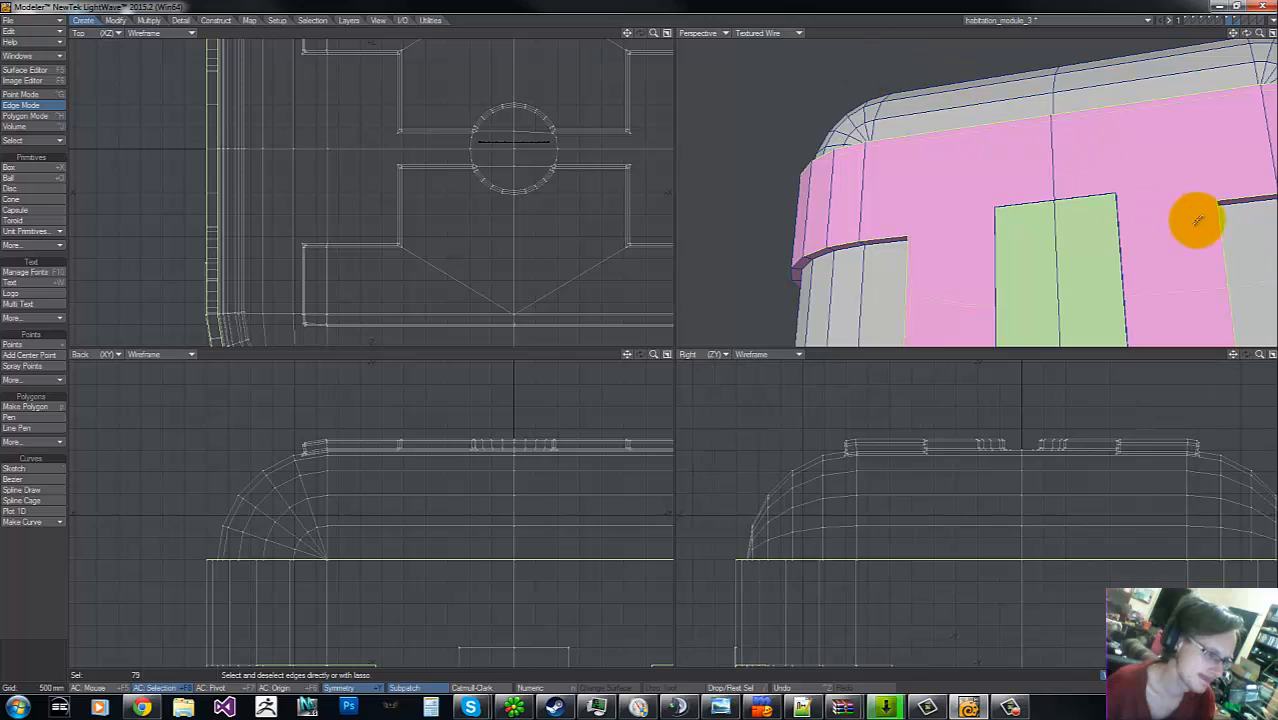
pyautogui.press('g')
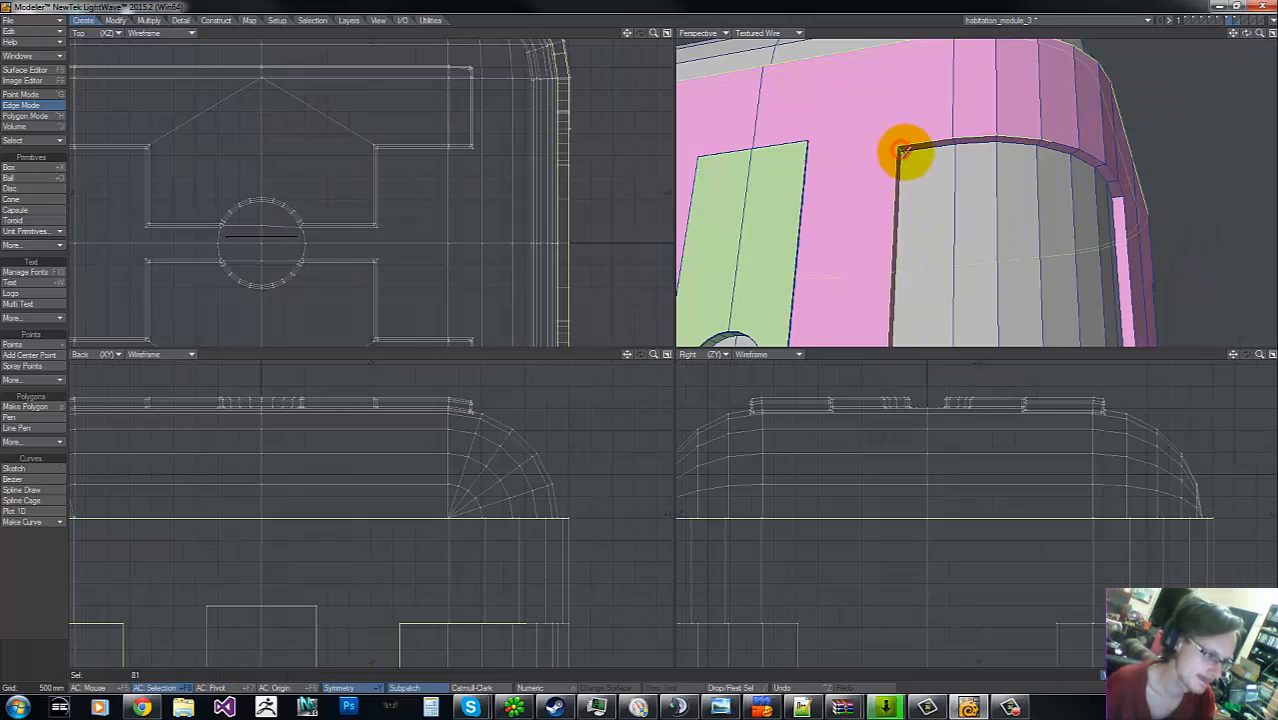
pyautogui.click(901, 150)
# - Add the remaining sill notch edges and the curved upper edges of the raised corner panel to the selection
pyautogui.press('g')
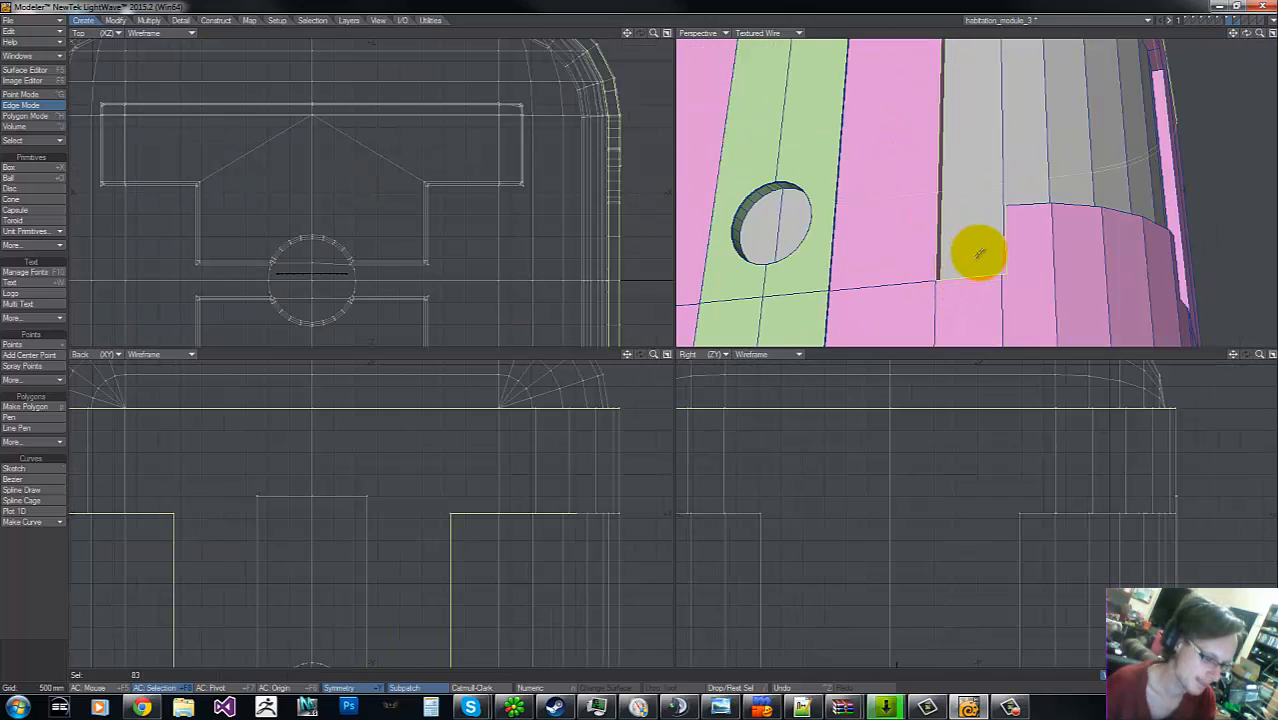
pyautogui.moveTo(980, 253); pyautogui.dragTo(1046, 186)
pyautogui.moveTo(1246, 34); pyautogui.dragTo(642, 344)
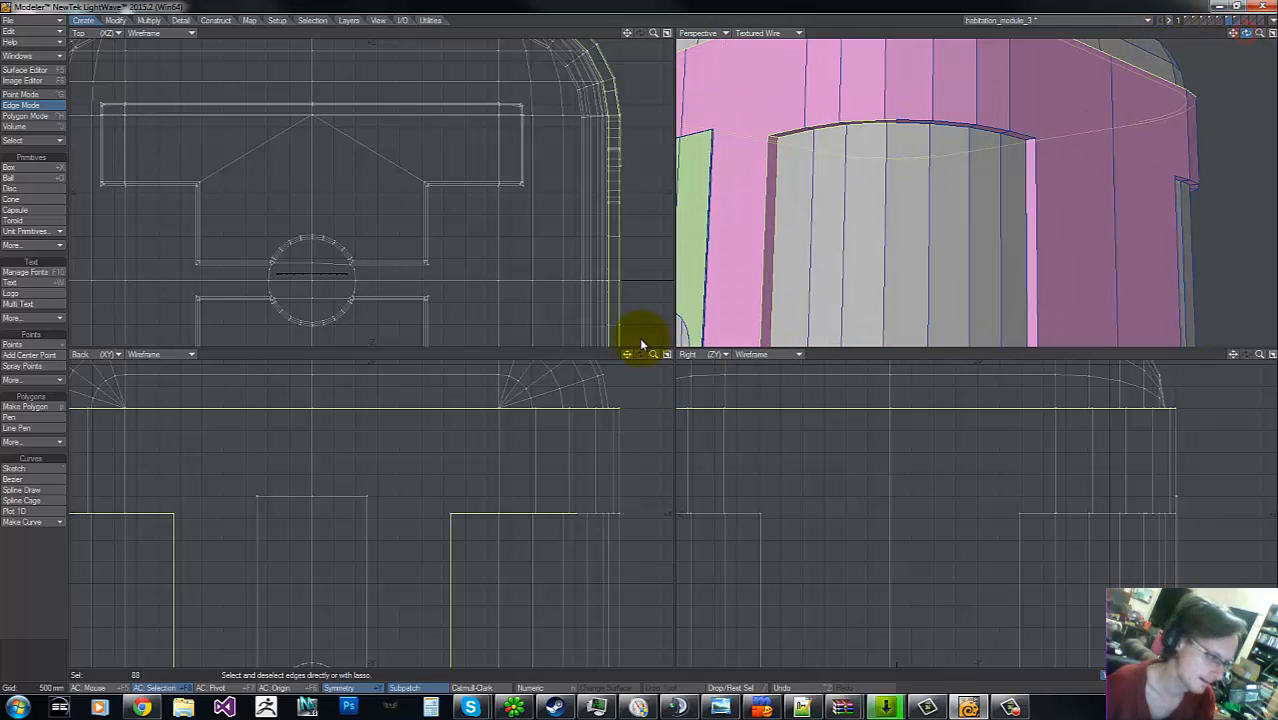
pyautogui.press('g')
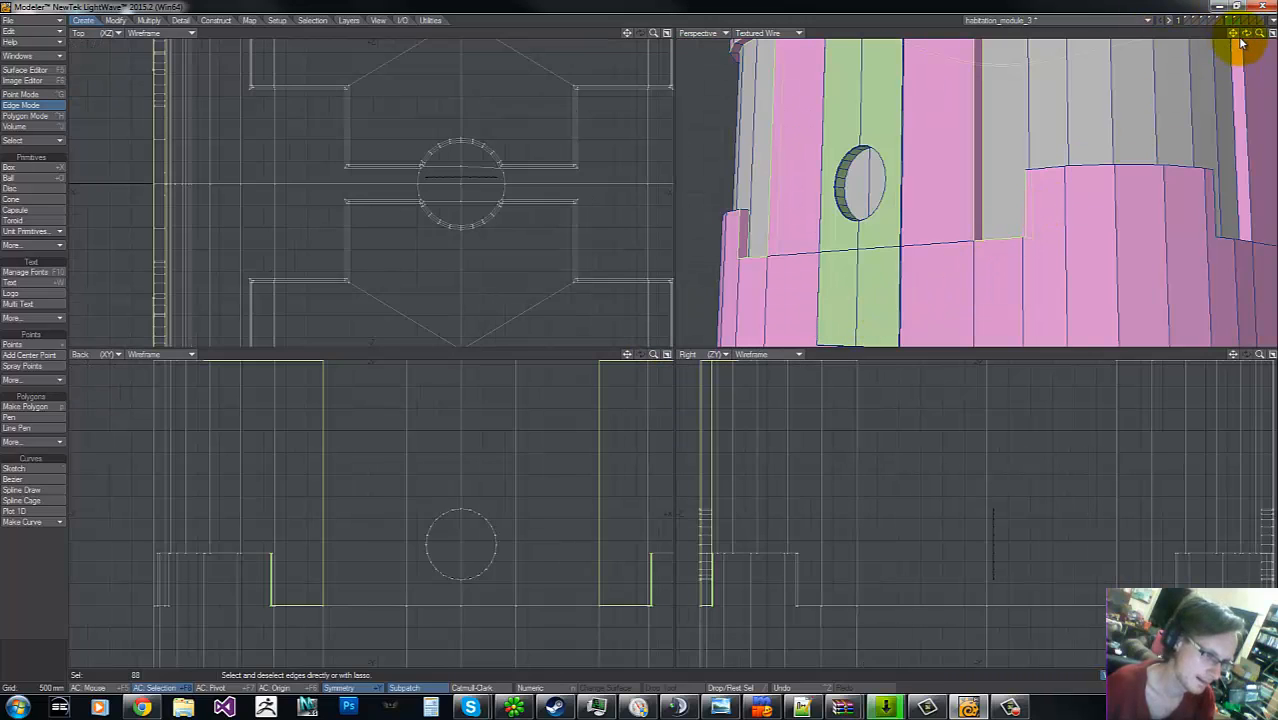
pyautogui.moveTo(1240, 42); pyautogui.dragTo(1170, 120)
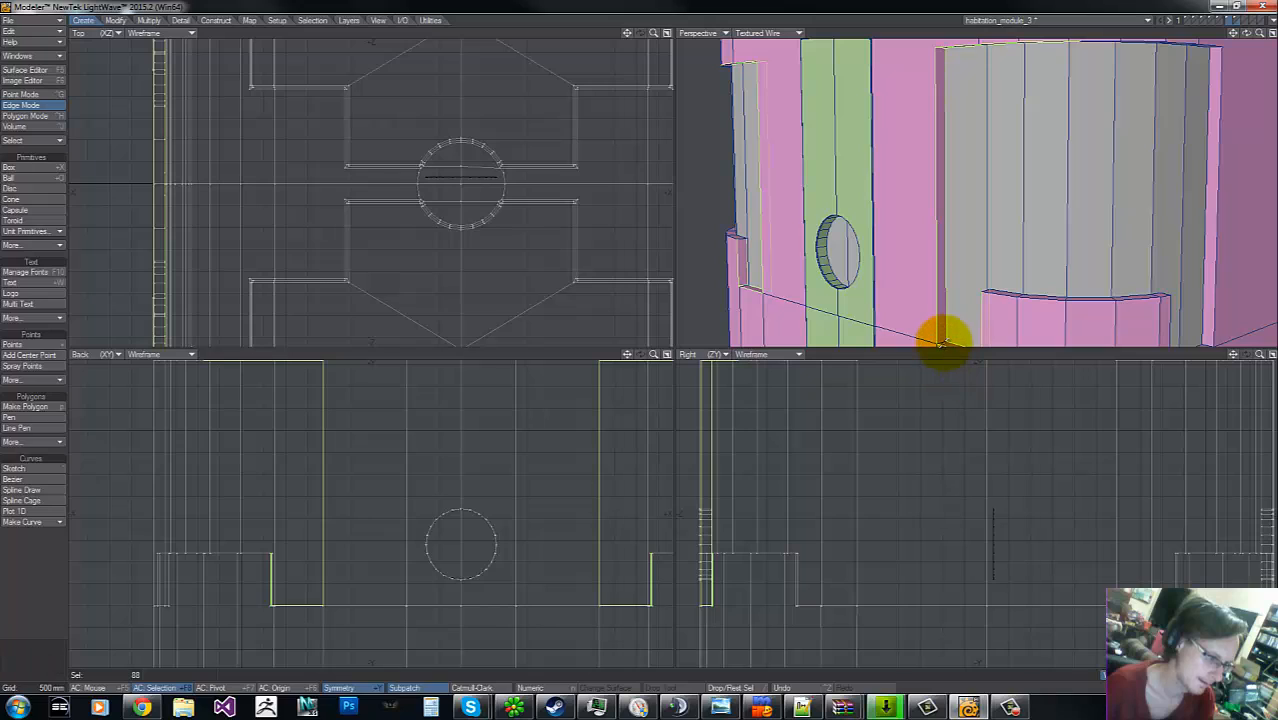
pyautogui.moveTo(940, 343)
pyautogui.mouseDown()
pyautogui.moveTo(989, 283)
pyautogui.moveTo(998, 294)
pyautogui.moveTo(1075, 283)
pyautogui.mouseUp()
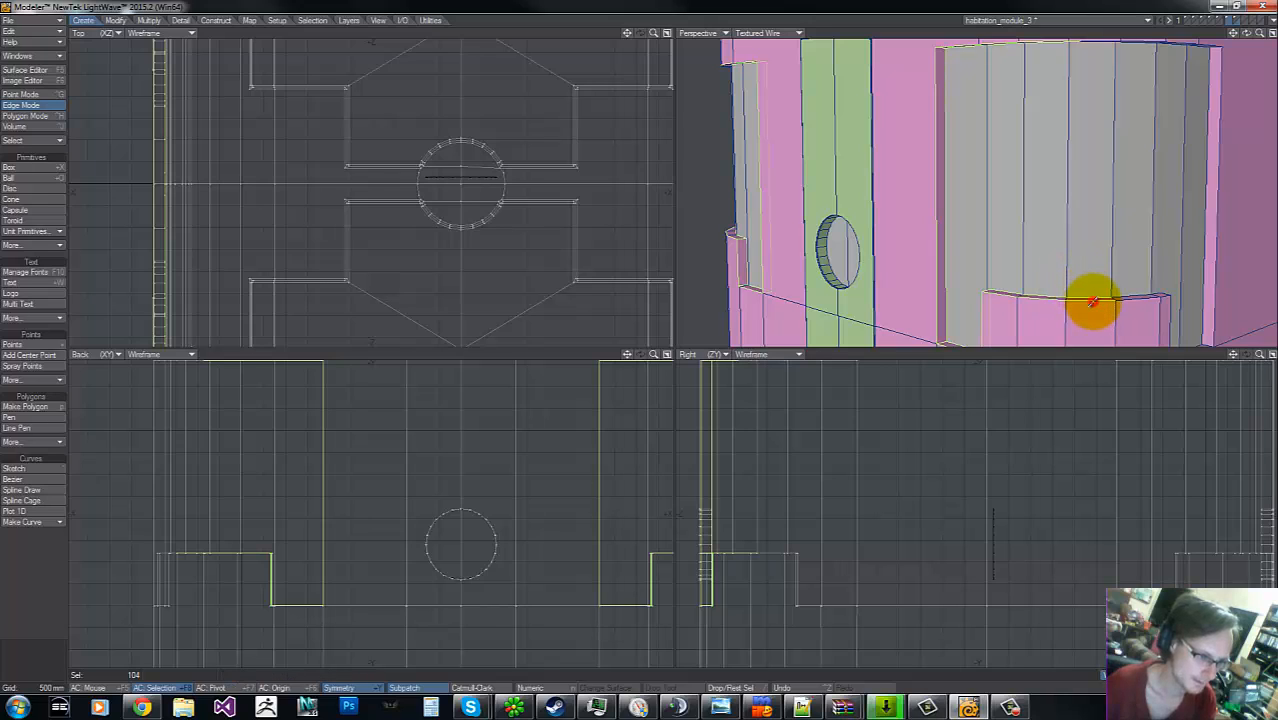
pyautogui.moveTo(1093, 301)
pyautogui.mouseDown()
pyautogui.moveTo(1160, 294)
pyautogui.moveTo(1161, 270)
pyautogui.moveTo(1175, 318)
pyautogui.moveTo(1204, 257)
pyautogui.moveTo(1218, 263)
pyautogui.moveTo(1172, 285)
pyautogui.mouseUp()
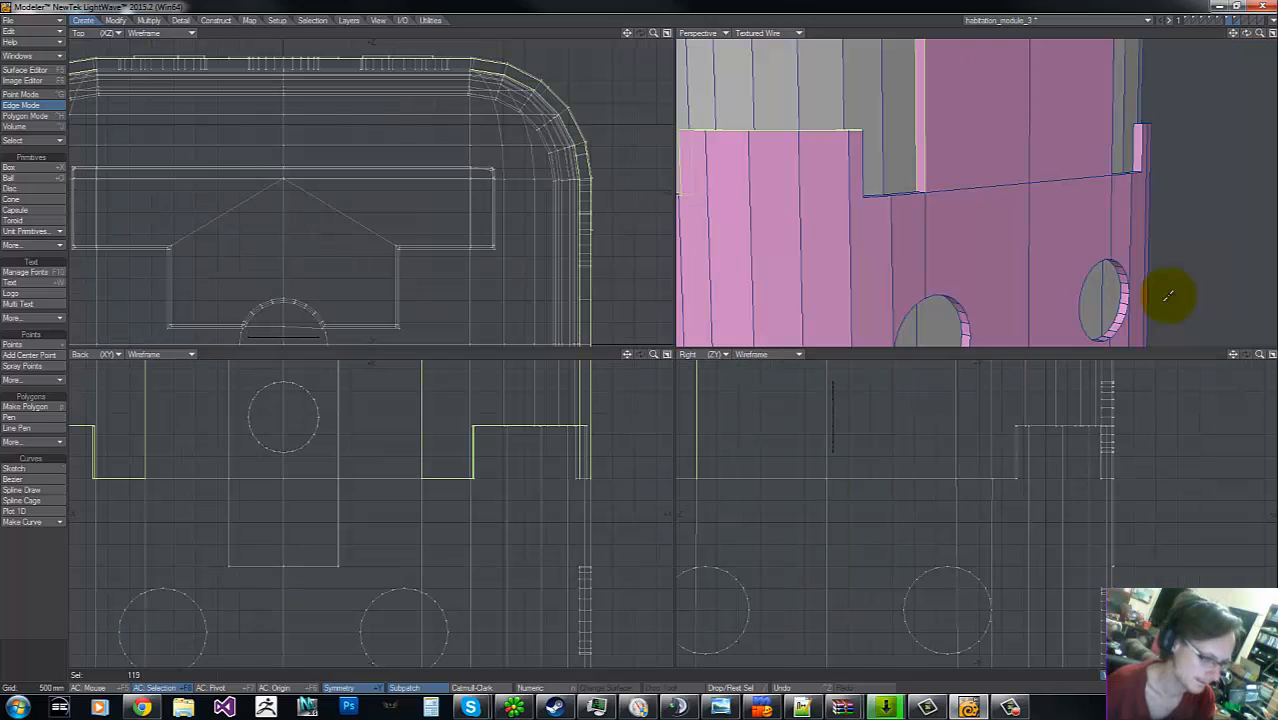
# - Add the far vertical side, sill and notch edges on the adjacent wall's side of the recess, correcting stray picks near the panel's lower end
pyautogui.moveTo(1170, 294)
pyautogui.mouseDown()
pyautogui.moveTo(890, 178)
pyautogui.moveTo(913, 189)
pyautogui.moveTo(836, 229)
pyautogui.moveTo(921, 233)
pyautogui.moveTo(1084, 165)
pyautogui.moveTo(1236, 38)
pyautogui.moveTo(642, 340)
pyautogui.moveTo(790, 300)
pyautogui.mouseUp()
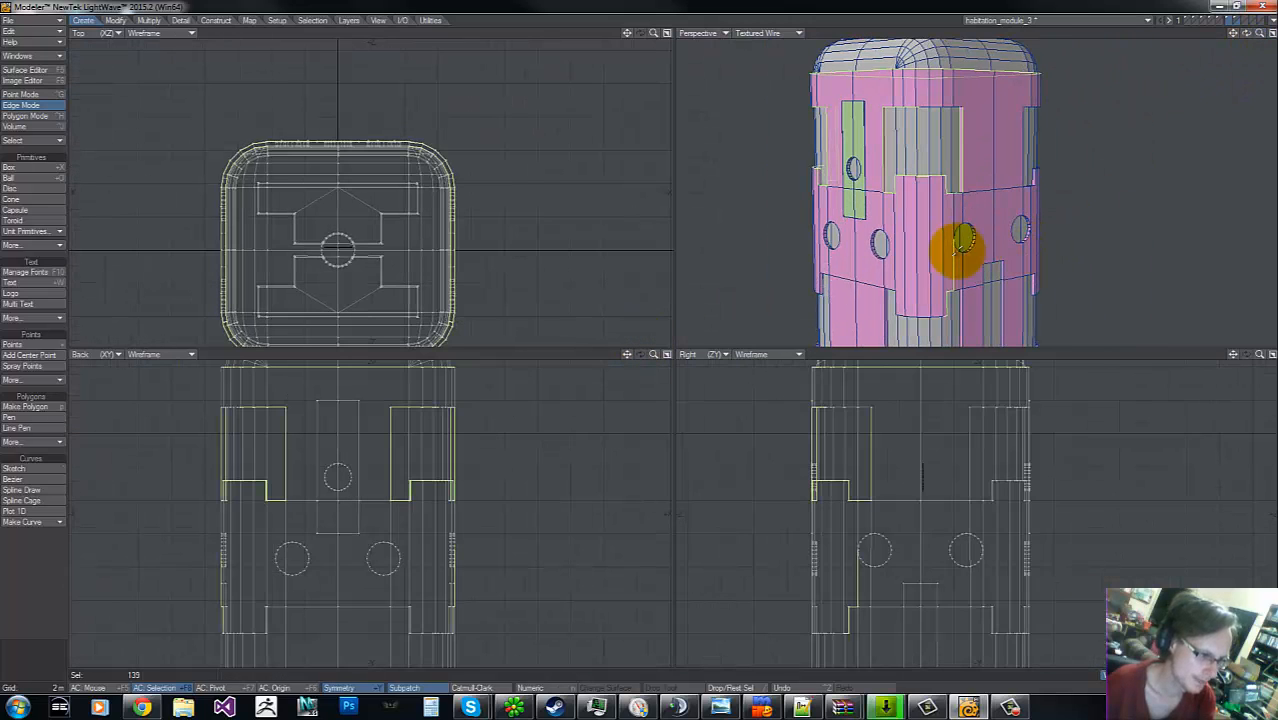
pyautogui.moveTo(945, 259); pyautogui.dragTo(954, 263)
pyautogui.click(952, 293)
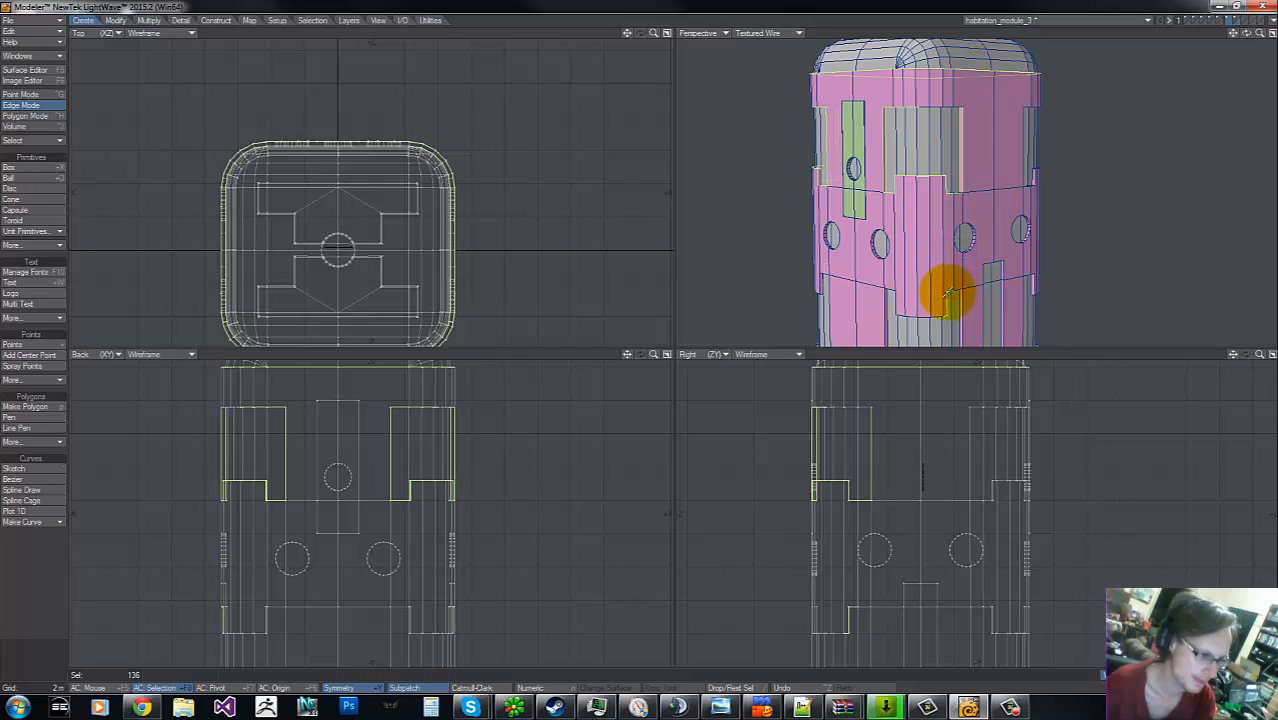
pyautogui.click(946, 300)
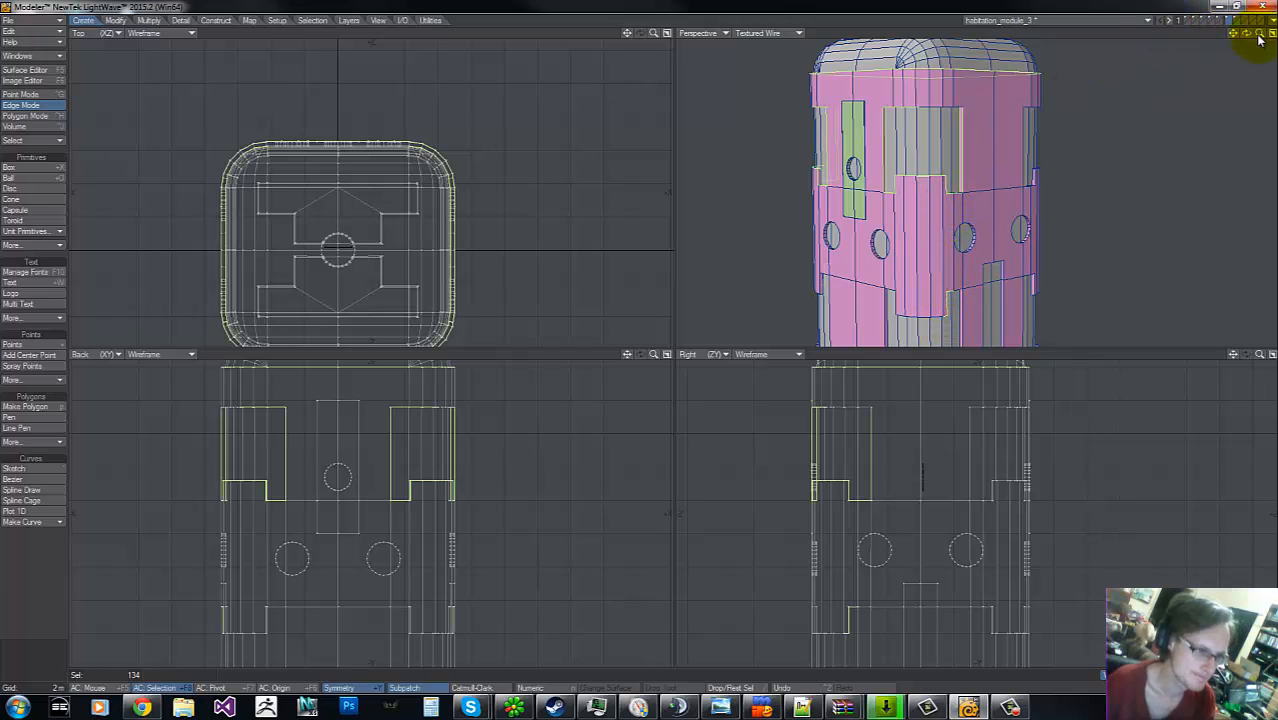
pyautogui.moveTo(1259, 36); pyautogui.dragTo(640, 338)
pyautogui.moveTo(942, 304)
pyautogui.keyDown('shift'); pyautogui.mouseDown()
pyautogui.moveTo(925, 313)
pyautogui.moveTo(941, 308)
pyautogui.mouseUp(); pyautogui.keyUp('shift')
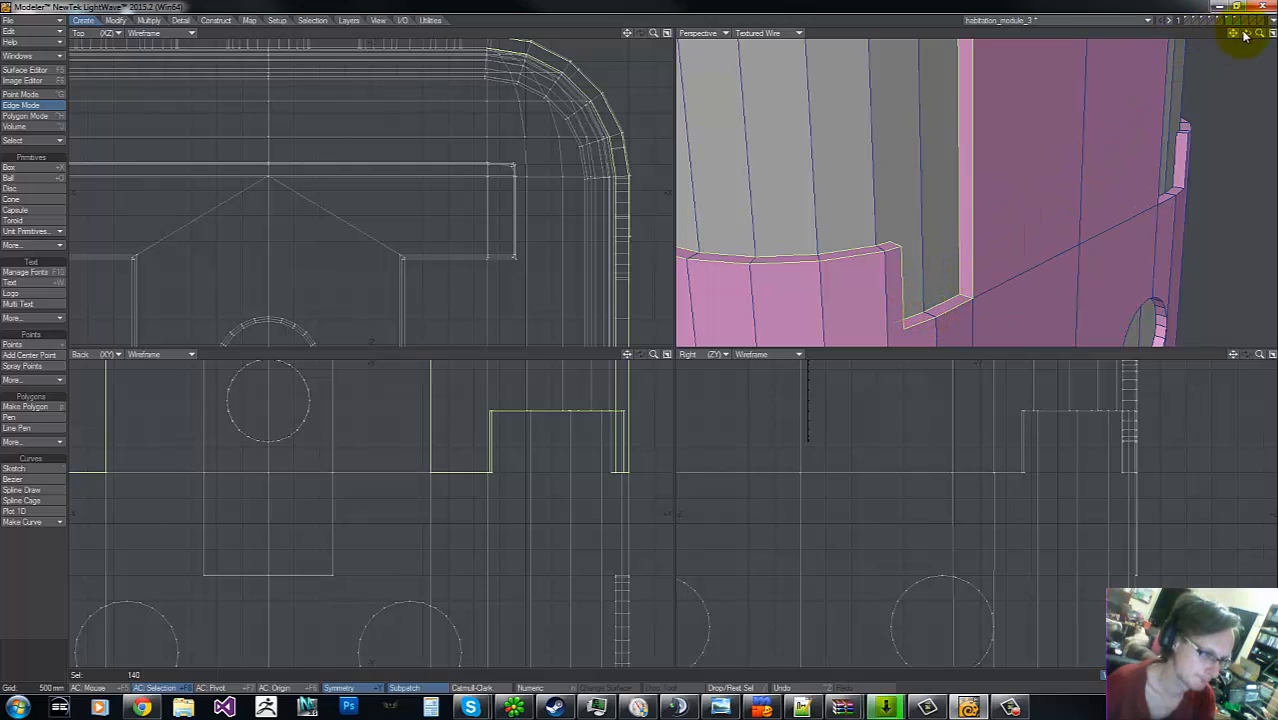
# - Add the missing vertical notch edges beside the raised corner panel to the selection
pyautogui.moveTo(1245, 35)
pyautogui.mouseDown()
pyautogui.moveTo(642, 337)
pyautogui.moveTo(1232, 40)
pyautogui.mouseUp()
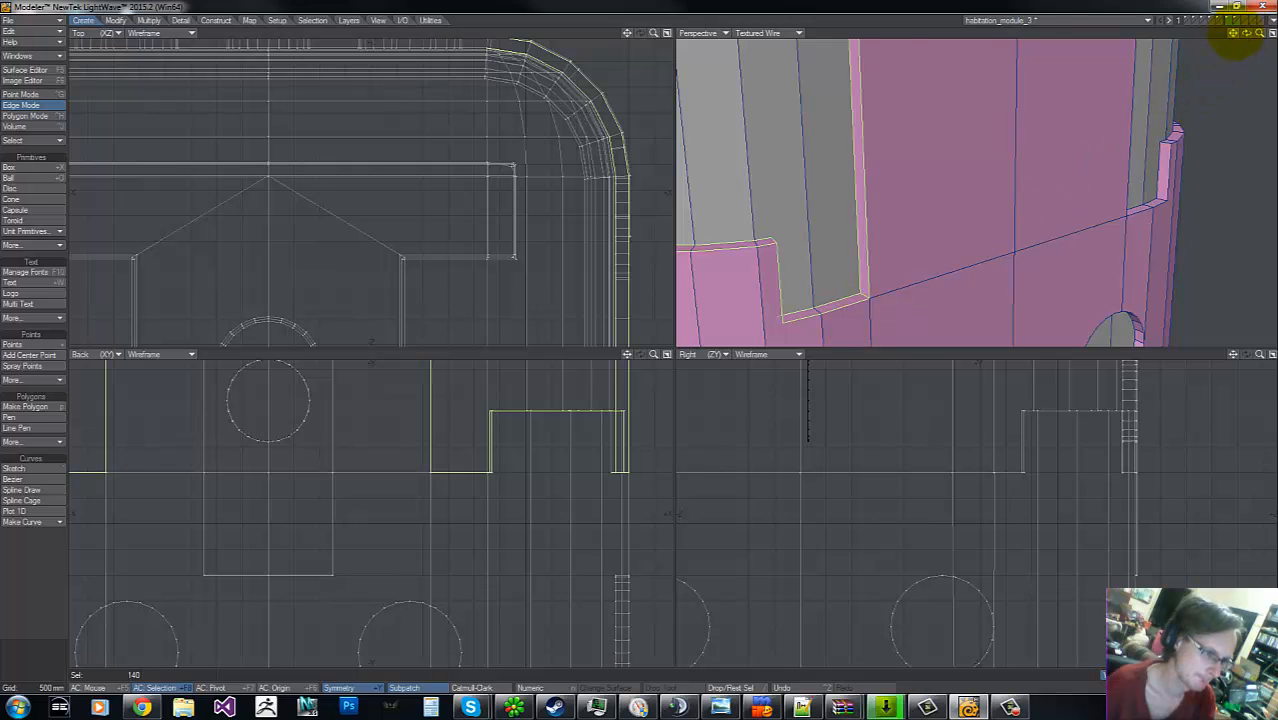
pyautogui.moveTo(1240, 40); pyautogui.dragTo(646, 336)
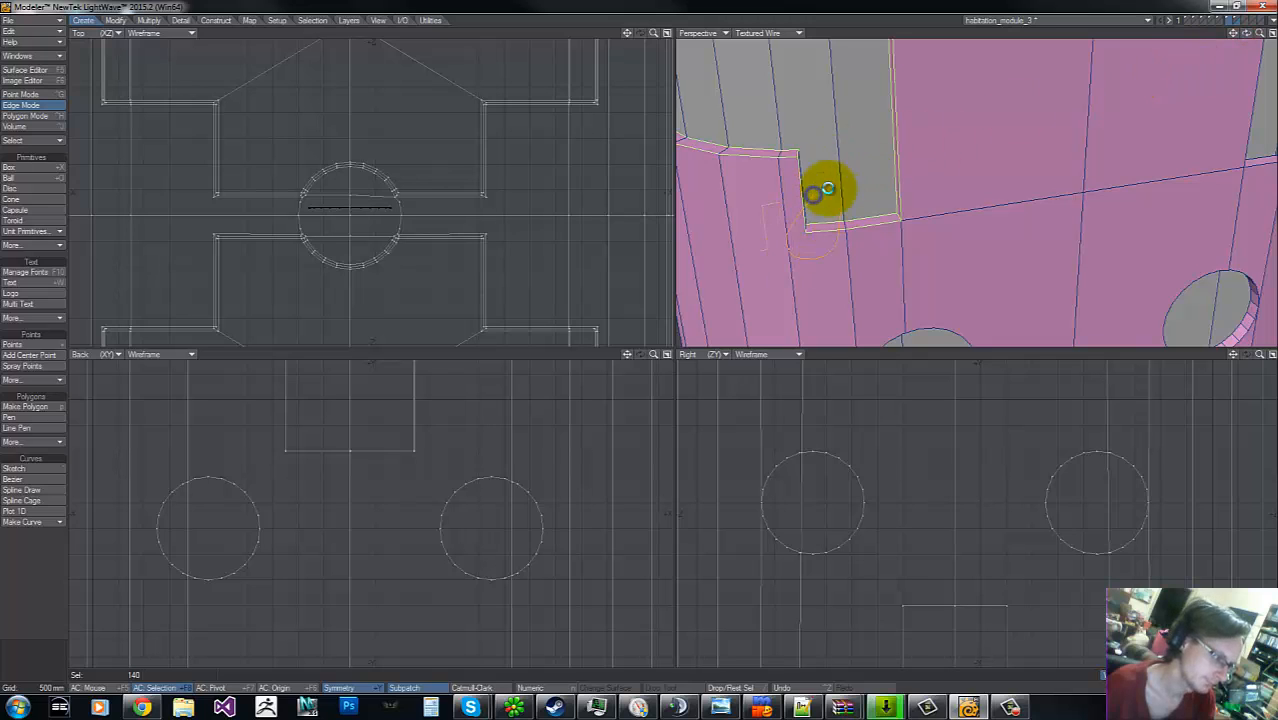
pyautogui.click(813, 195)
pyautogui.press('g')
pyautogui.press('g')
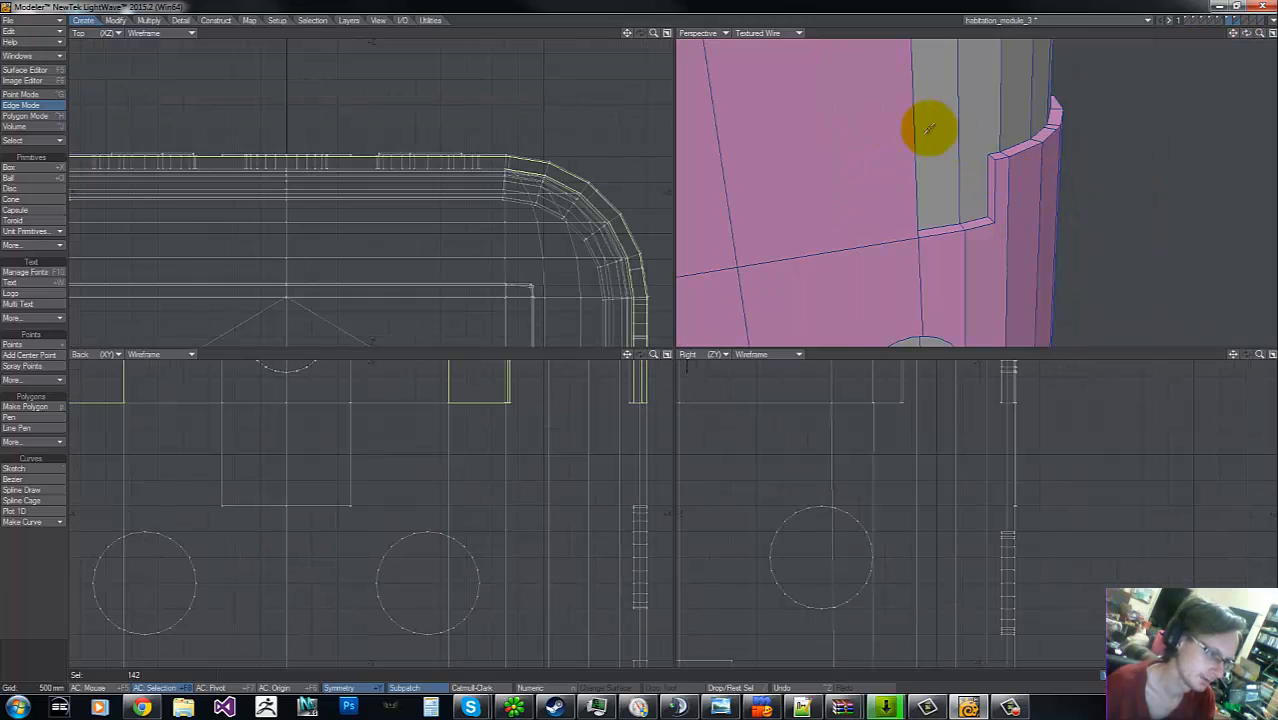
# - Add the remaining edges along the corner recess's curved upper border, up to its far corner
pyautogui.press('g')
pyautogui.press('g')
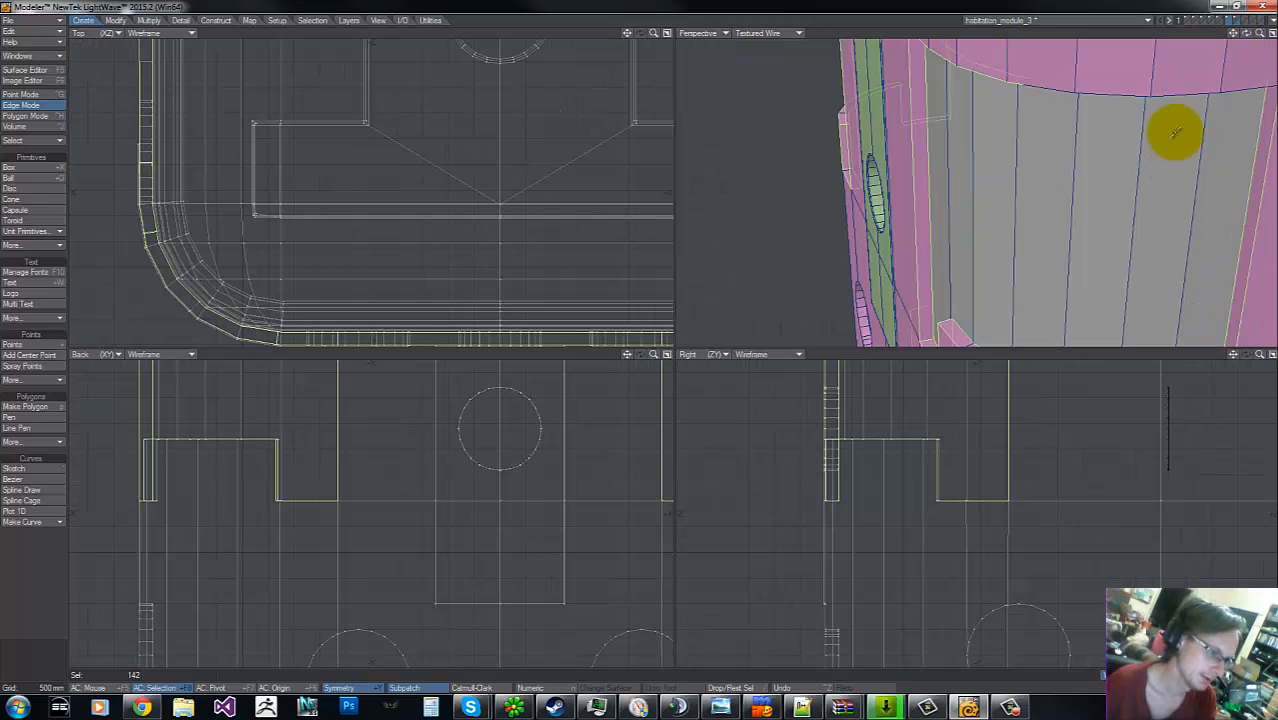
pyautogui.click(1018, 88)
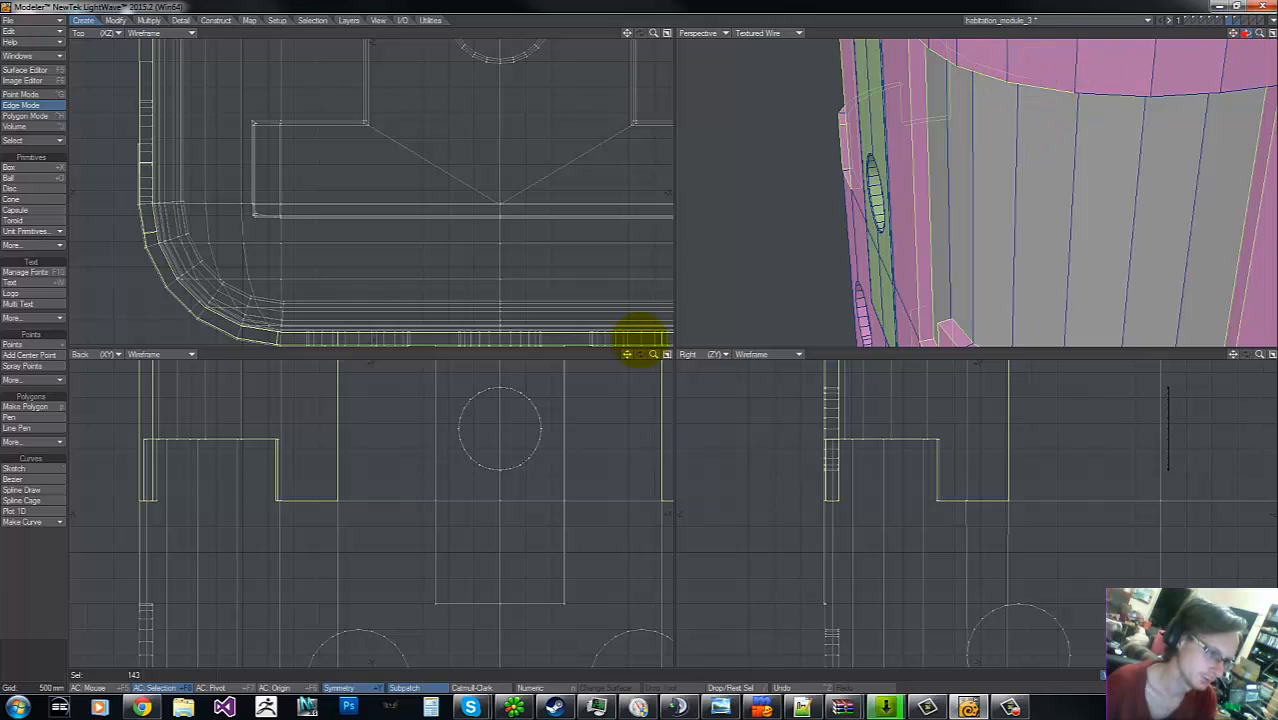
pyautogui.press('g')
pyautogui.press('g')
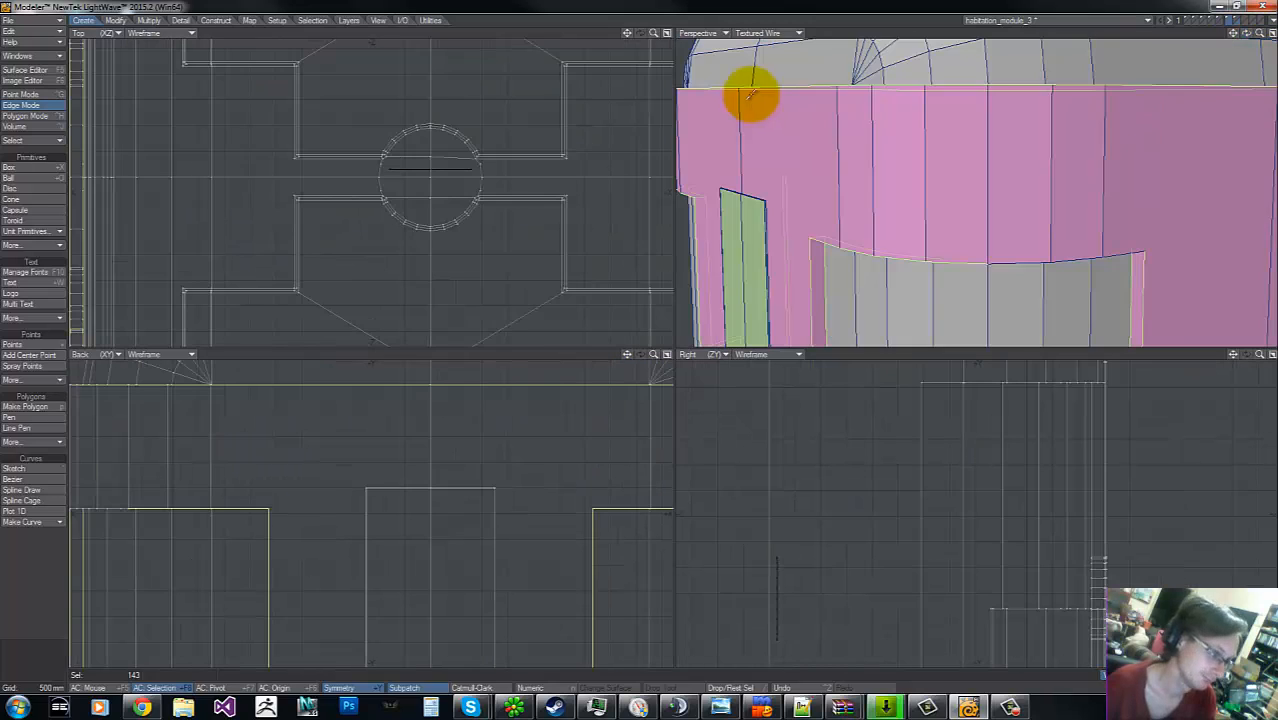
pyautogui.moveTo(1246, 34); pyautogui.dragTo(644, 346)
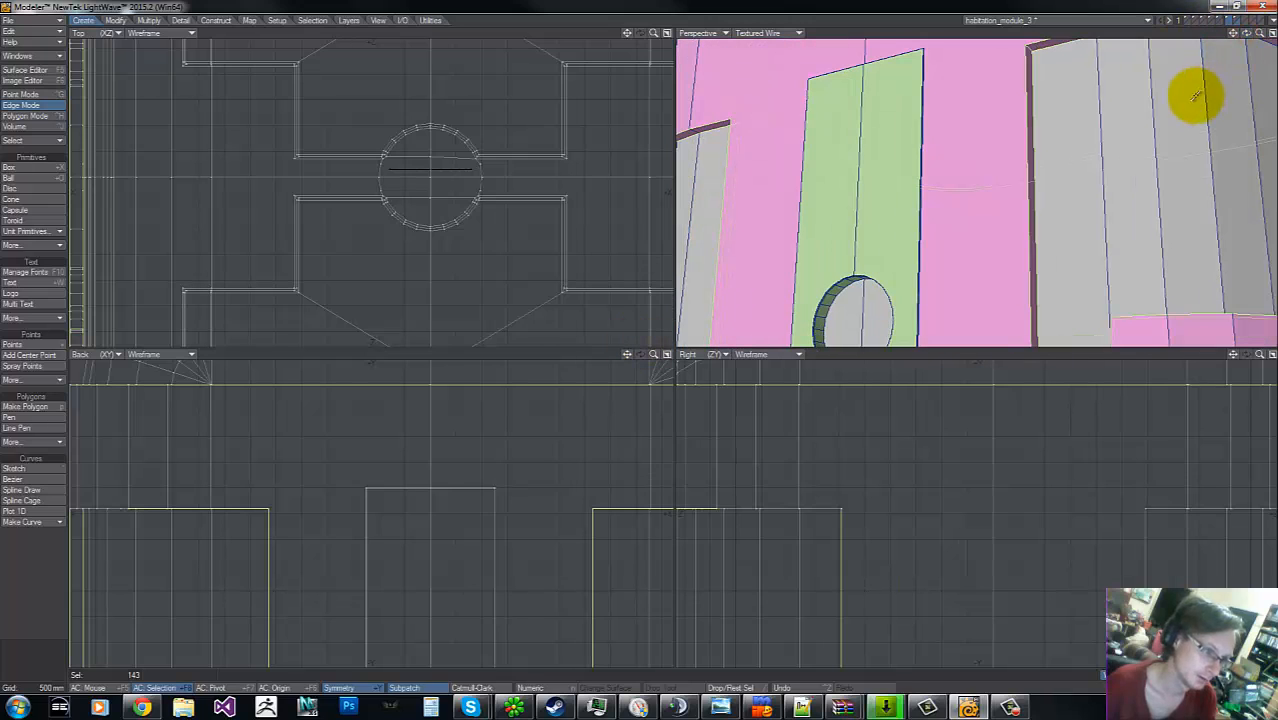
pyautogui.press('g')
pyautogui.moveTo(1031, 183)
pyautogui.keyDown('shift'); pyautogui.mouseDown()
pyautogui.moveTo(993, 203)
pyautogui.moveTo(988, 170)
pyautogui.moveTo(893, 160)
pyautogui.moveTo(1027, 190)
pyautogui.mouseUp(); pyautogui.keyUp('shift')
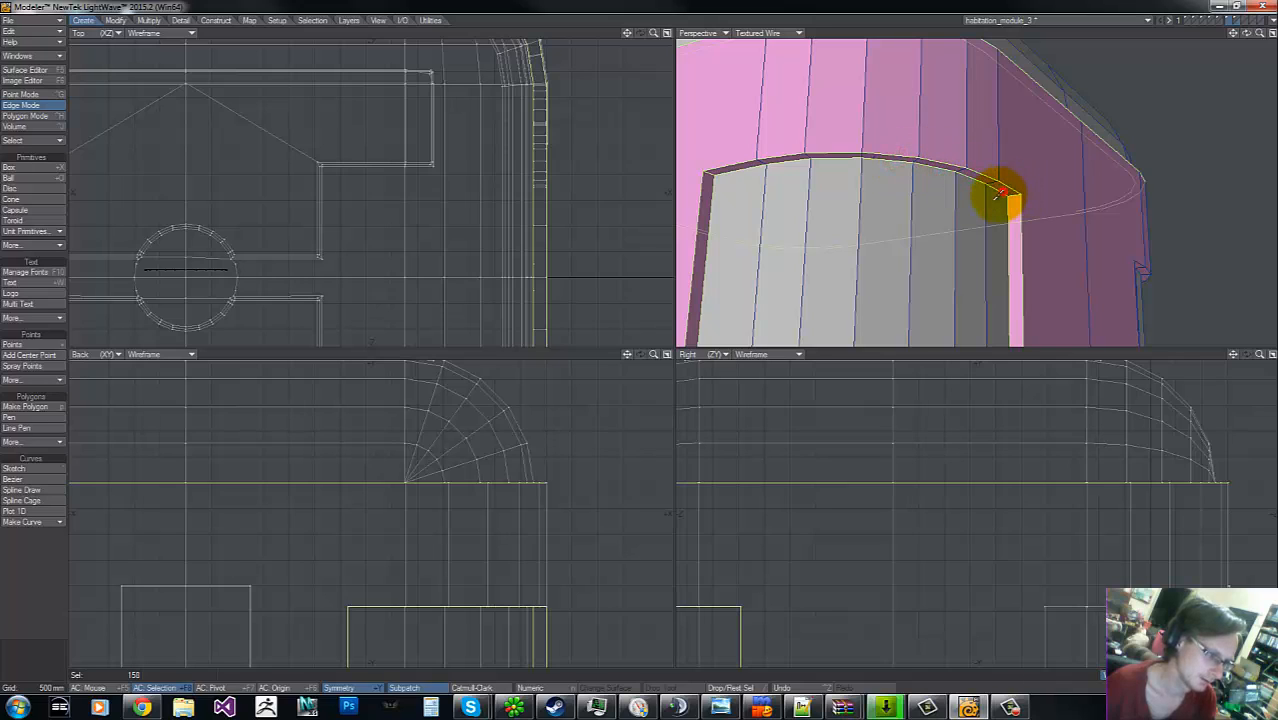
# - Try to weld the three selected points on the recess's upper edge with symmetry on, and undo the weld
pyautogui.hotkey('ctrl', 'g')
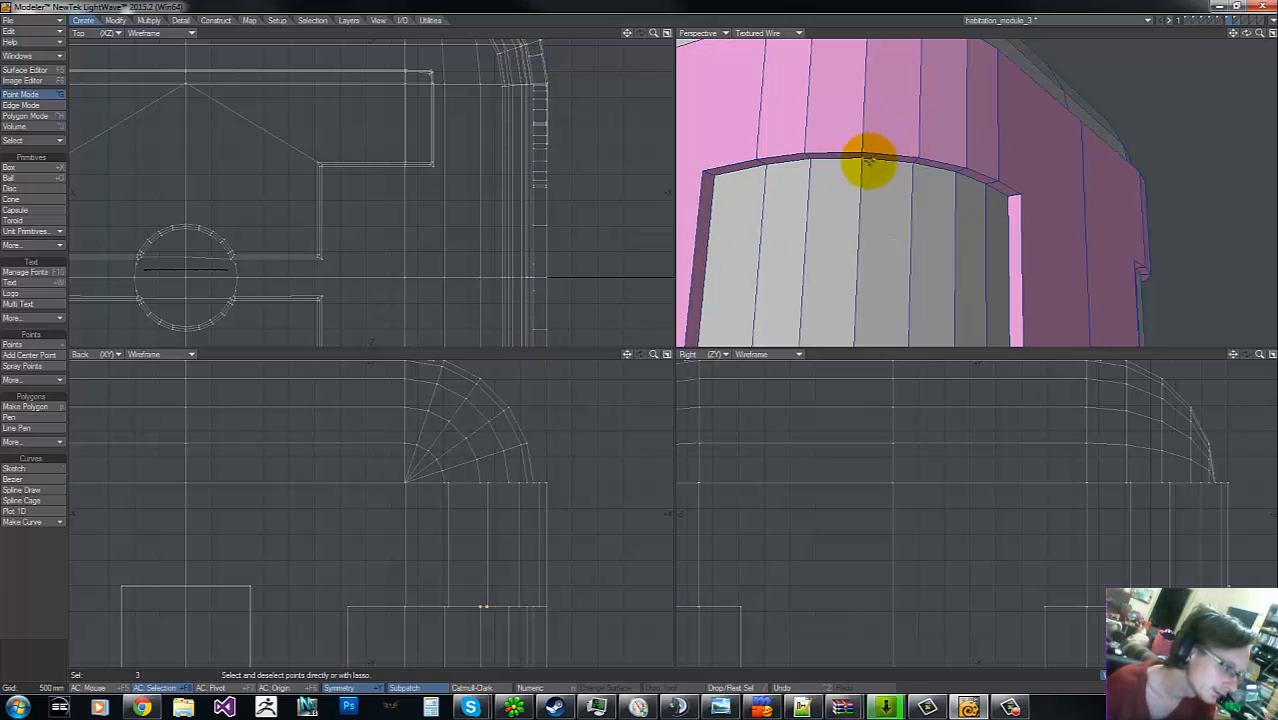
pyautogui.hotkey('ctrl', 'w')
pyautogui.hotkey('ctrl', 'z')
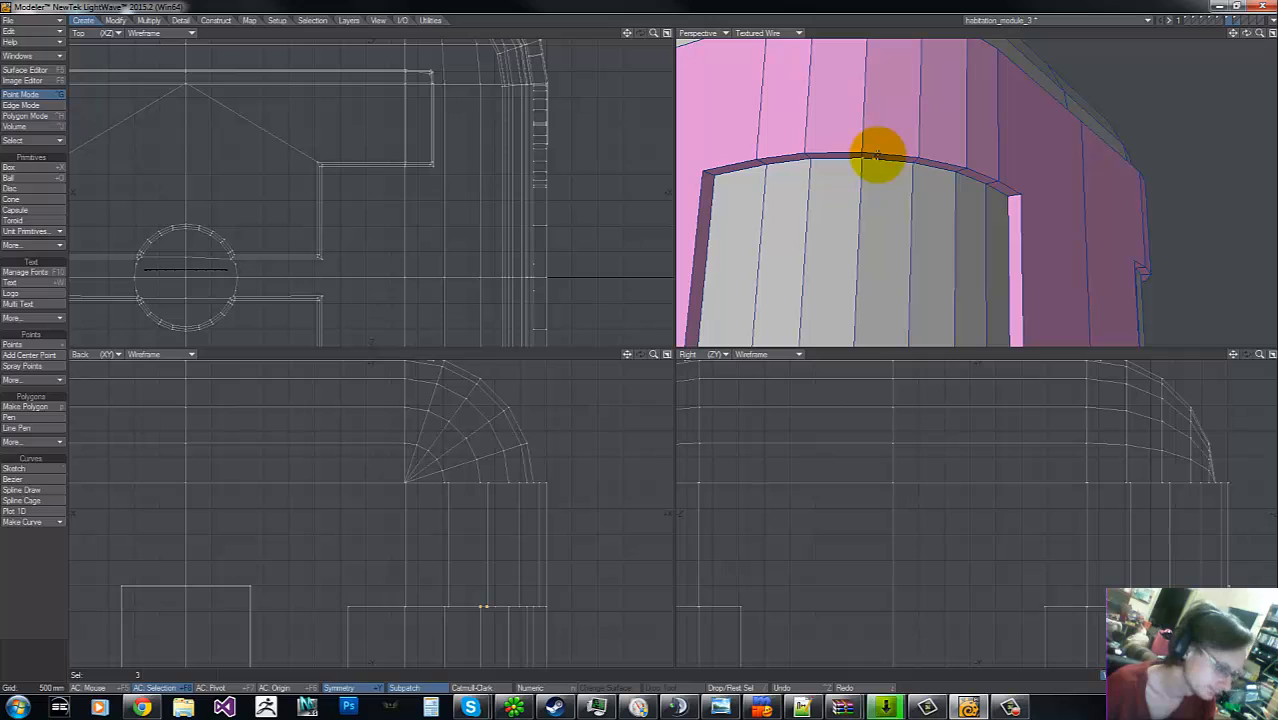
# - With symmetry off, weld the two neighbouring points at the middle of the recess's upper edge and return to edge selection
pyautogui.hotkey('shift', 'y')
pyautogui.moveTo(486, 526)
pyautogui.mouseDown(button='right')
pyautogui.moveTo(498, 682)
pyautogui.moveTo(582, 525)
pyautogui.mouseUp(button='right')
pyautogui.press('w')
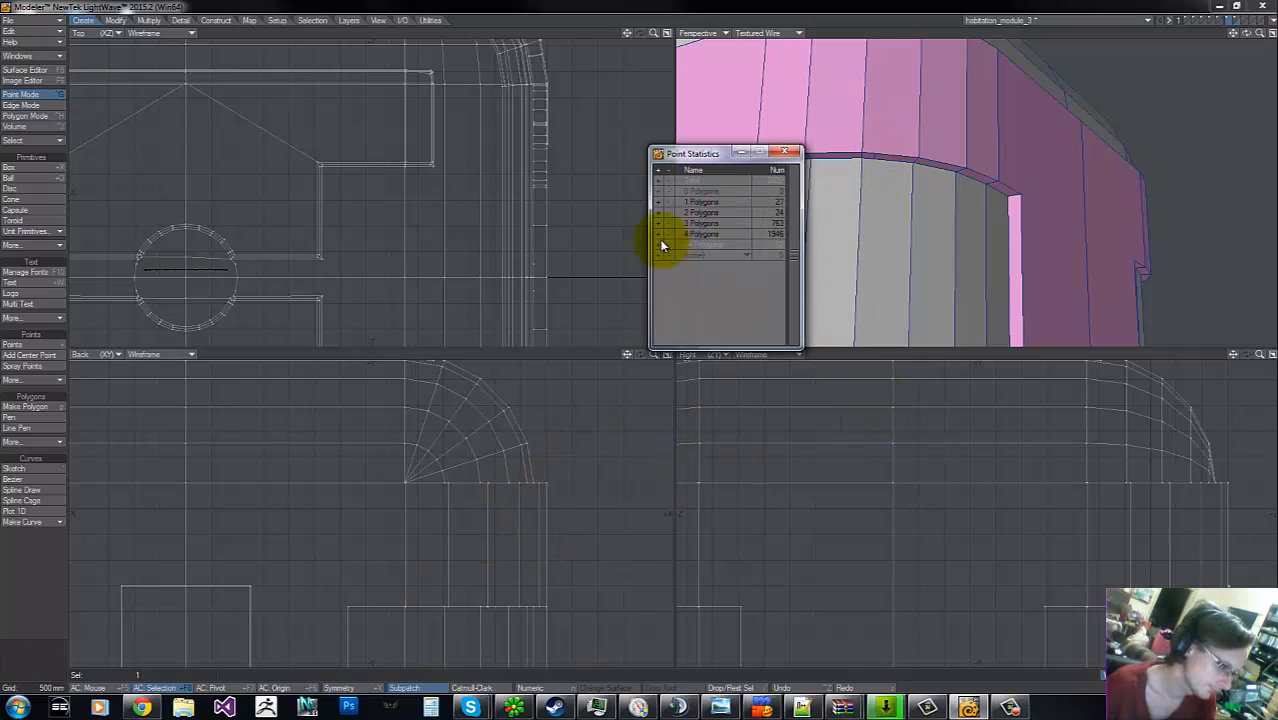
pyautogui.click(785, 153)
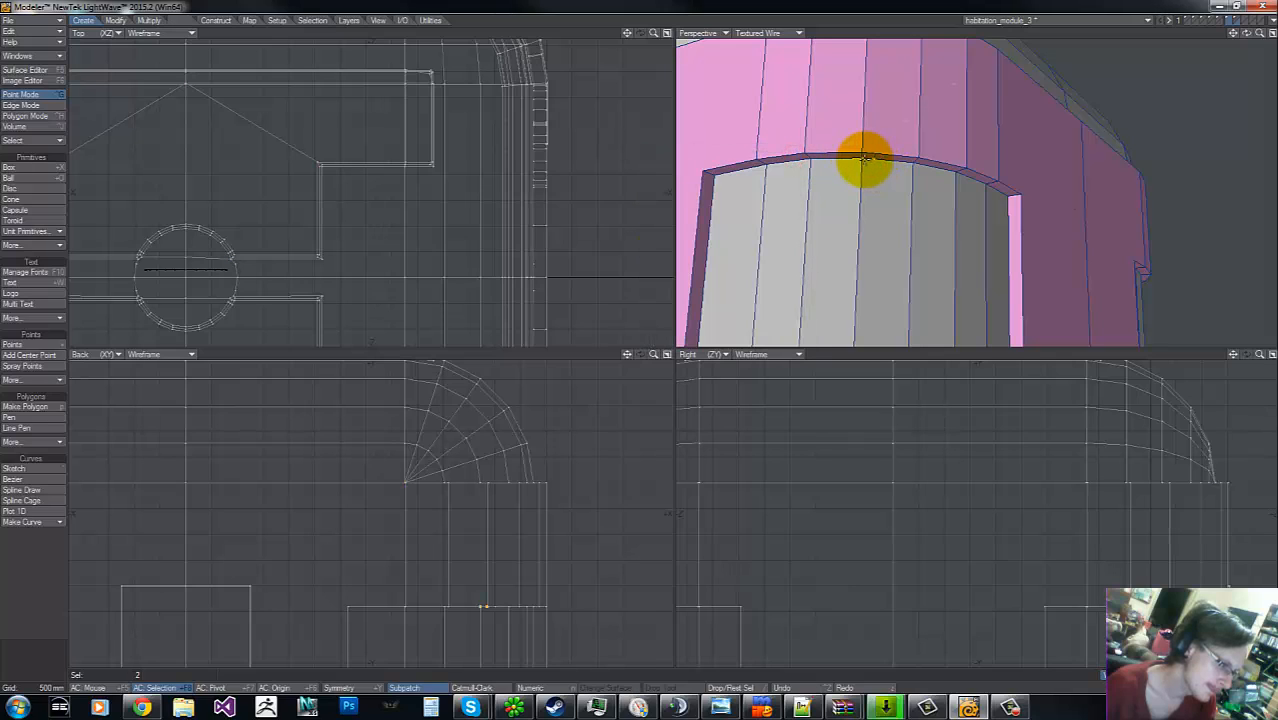
pyautogui.hotkey('ctrl', 'w')
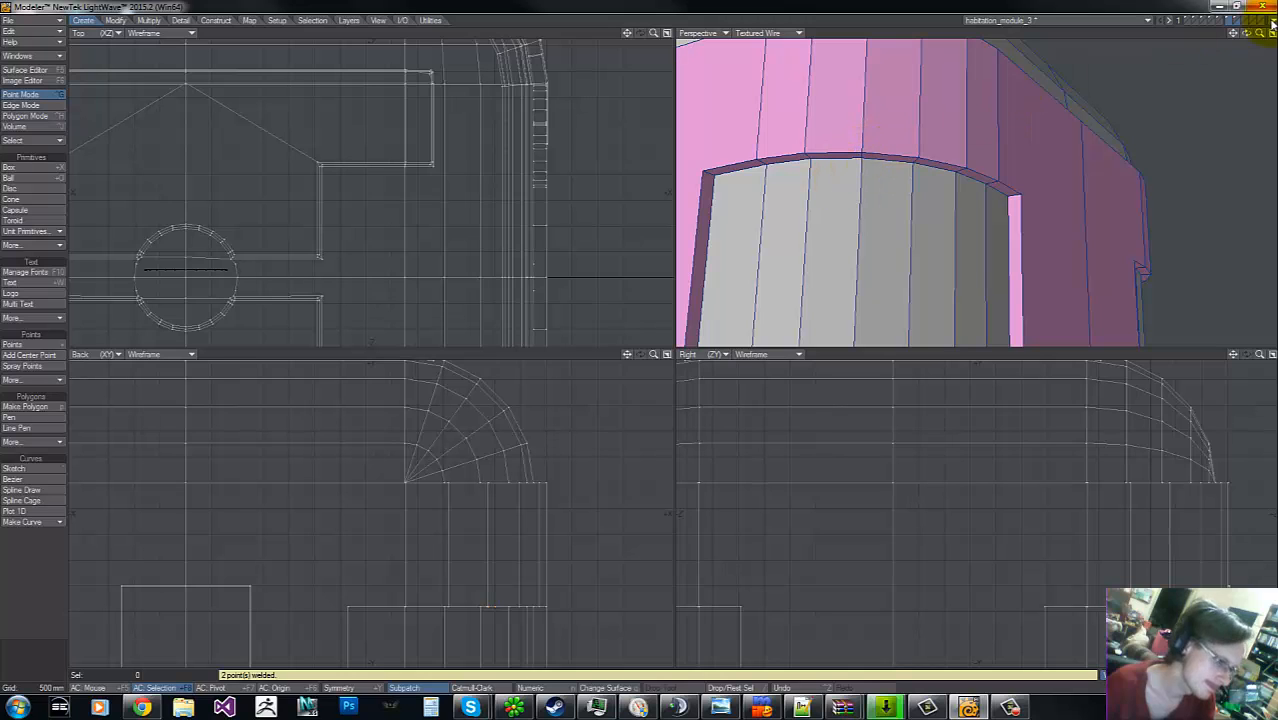
pyautogui.moveTo(1247, 34); pyautogui.dragTo(646, 334)
pyautogui.click(20, 105)
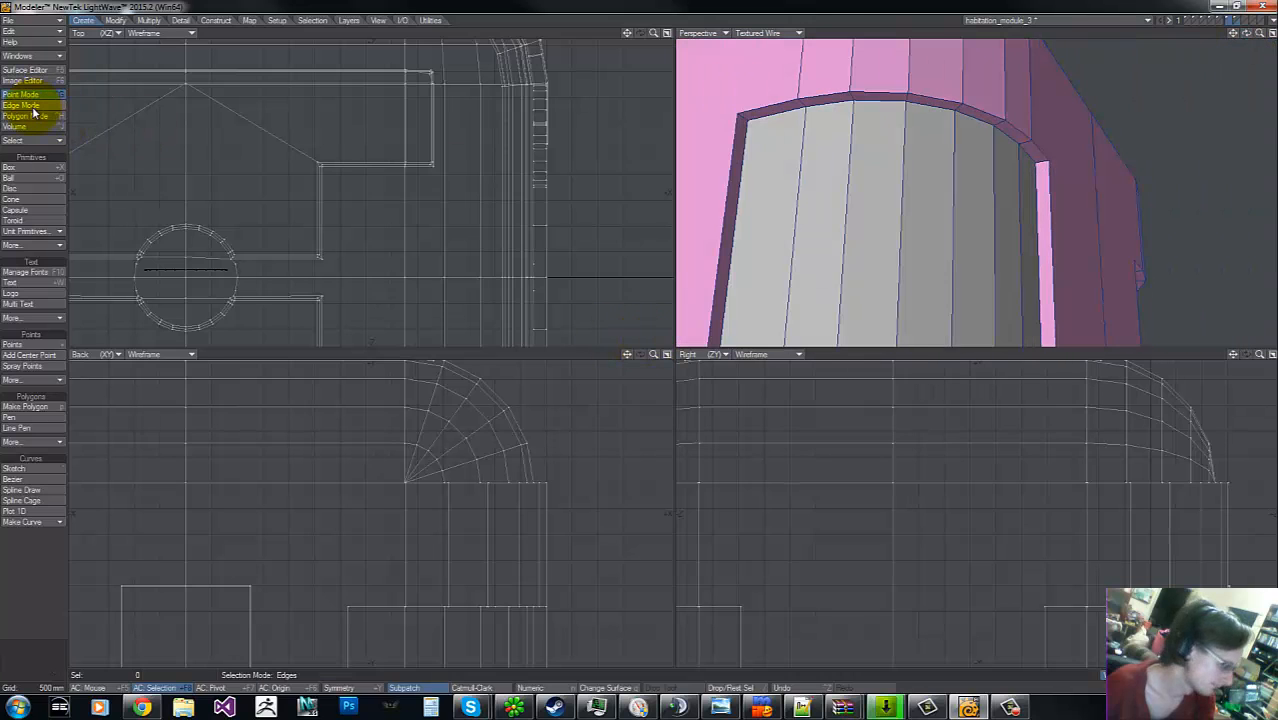
# - Select and delete the leftover two-vertex polygons using the polygon statistics, and return to edge selection
pyautogui.click(33, 114)
pyautogui.press('w')
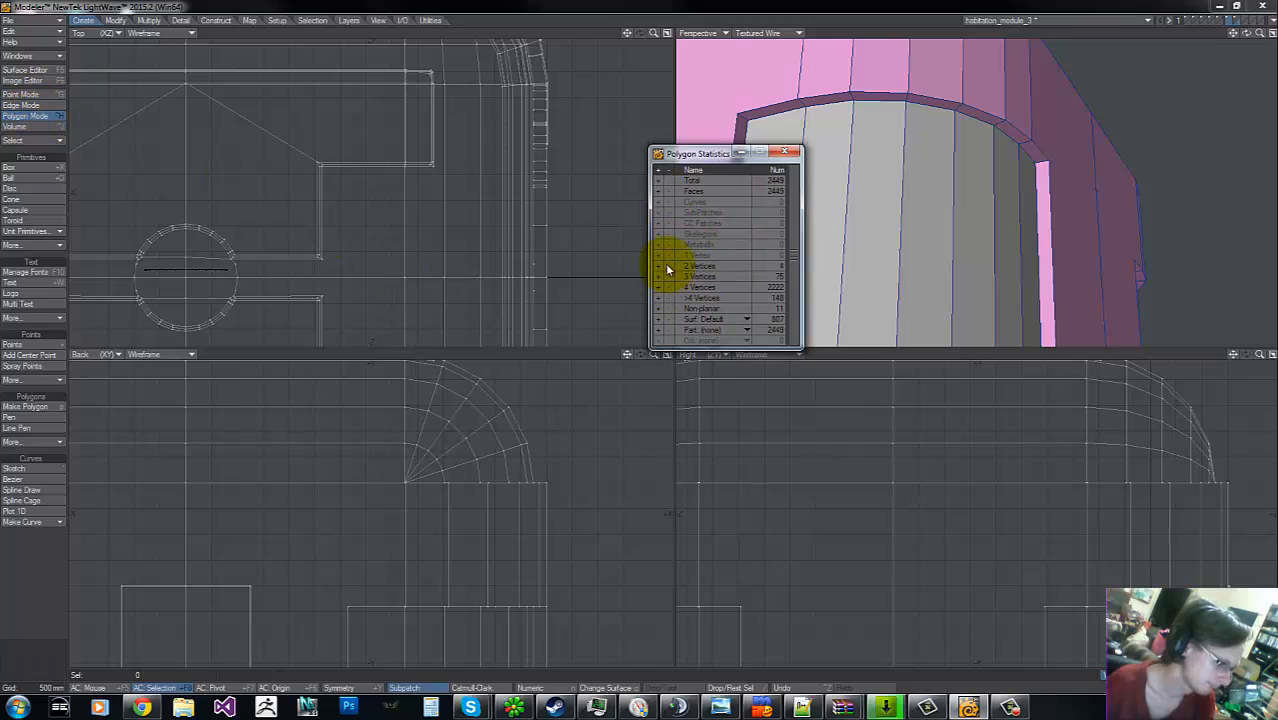
pyautogui.click(784, 152)
pyautogui.click(27, 180)
pyautogui.click(27, 126)
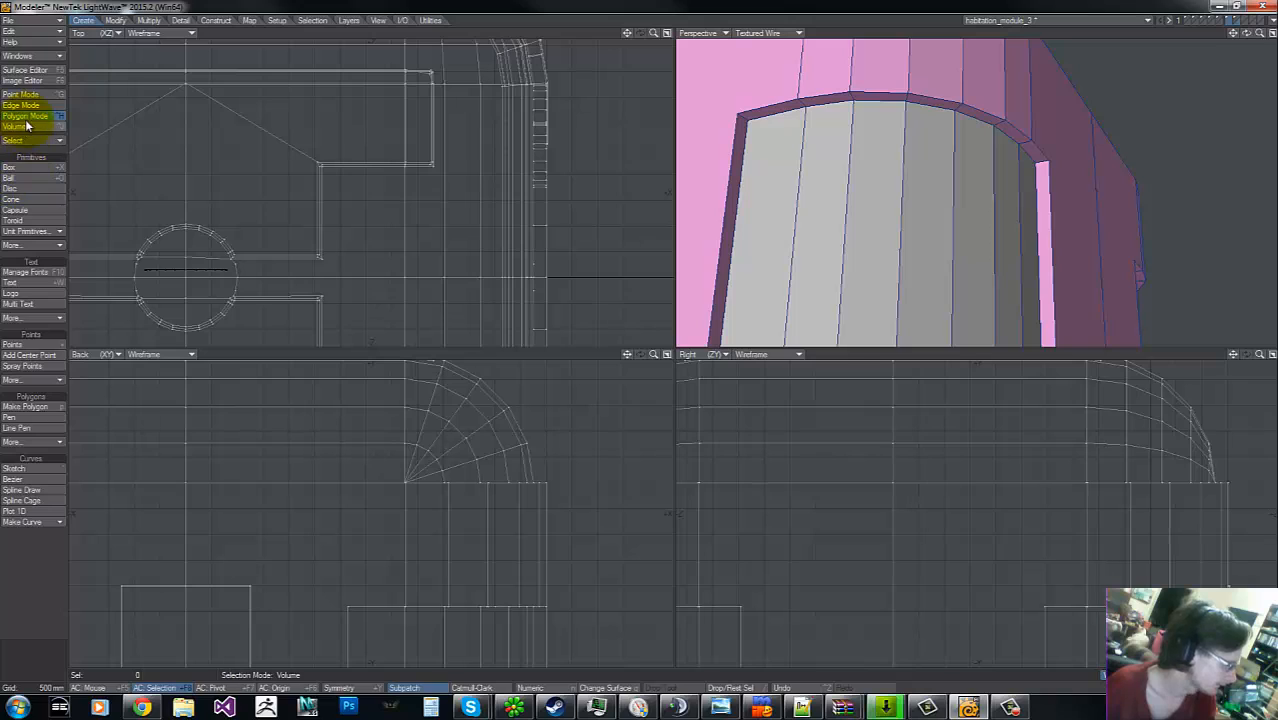
pyautogui.click(21, 105)
# - Add the edges along the corner recess's curved upper border, including those at its far corner, to the selection
pyautogui.moveTo(879, 63); pyautogui.dragTo(887, 97)
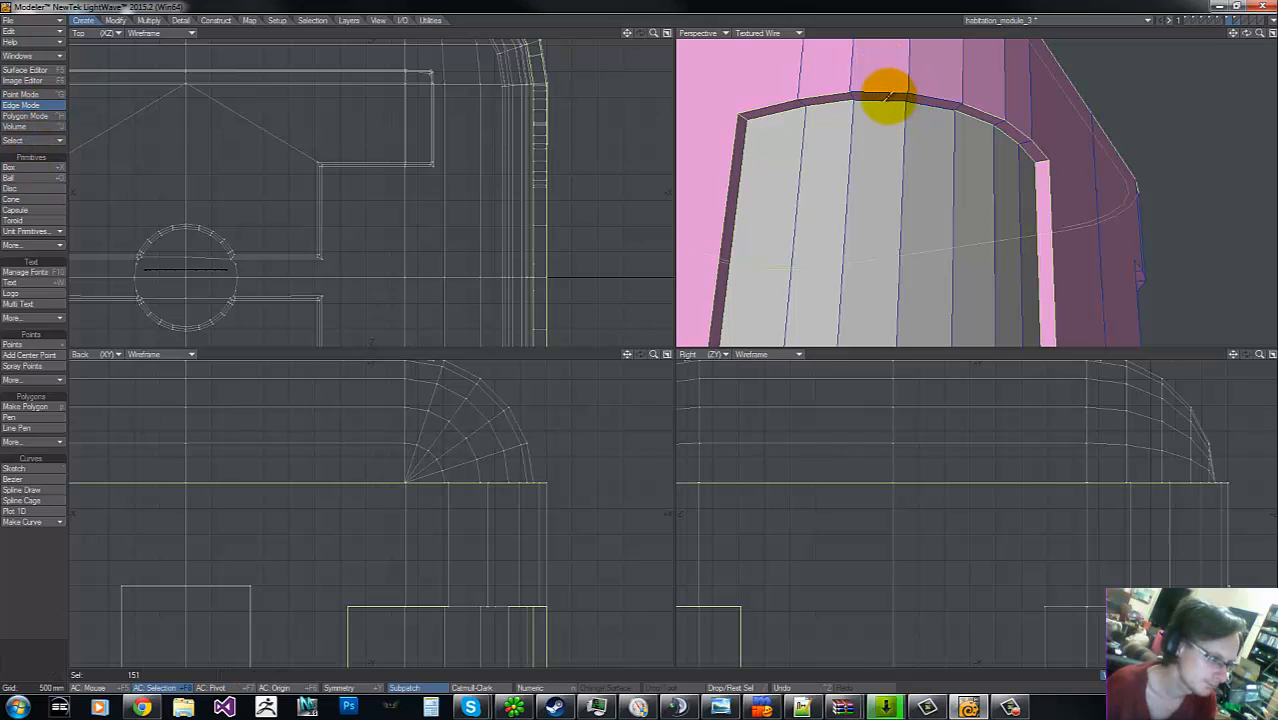
pyautogui.click(879, 100)
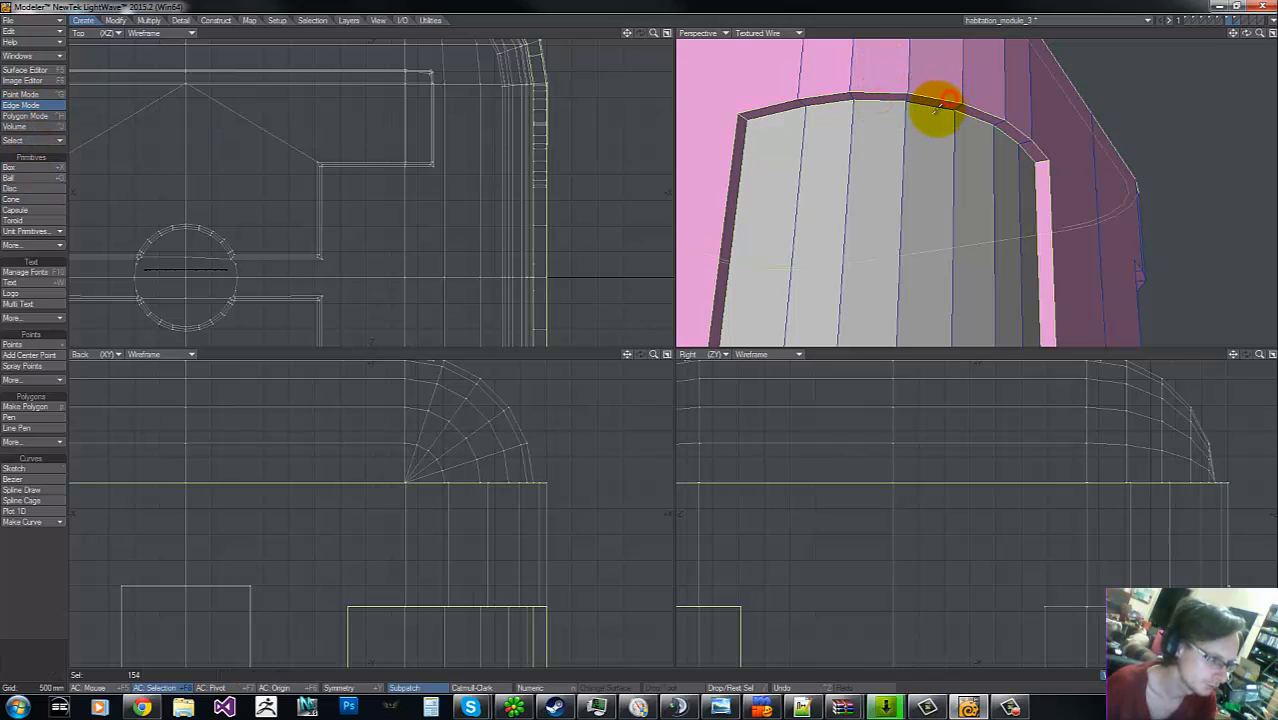
pyautogui.click(1050, 152)
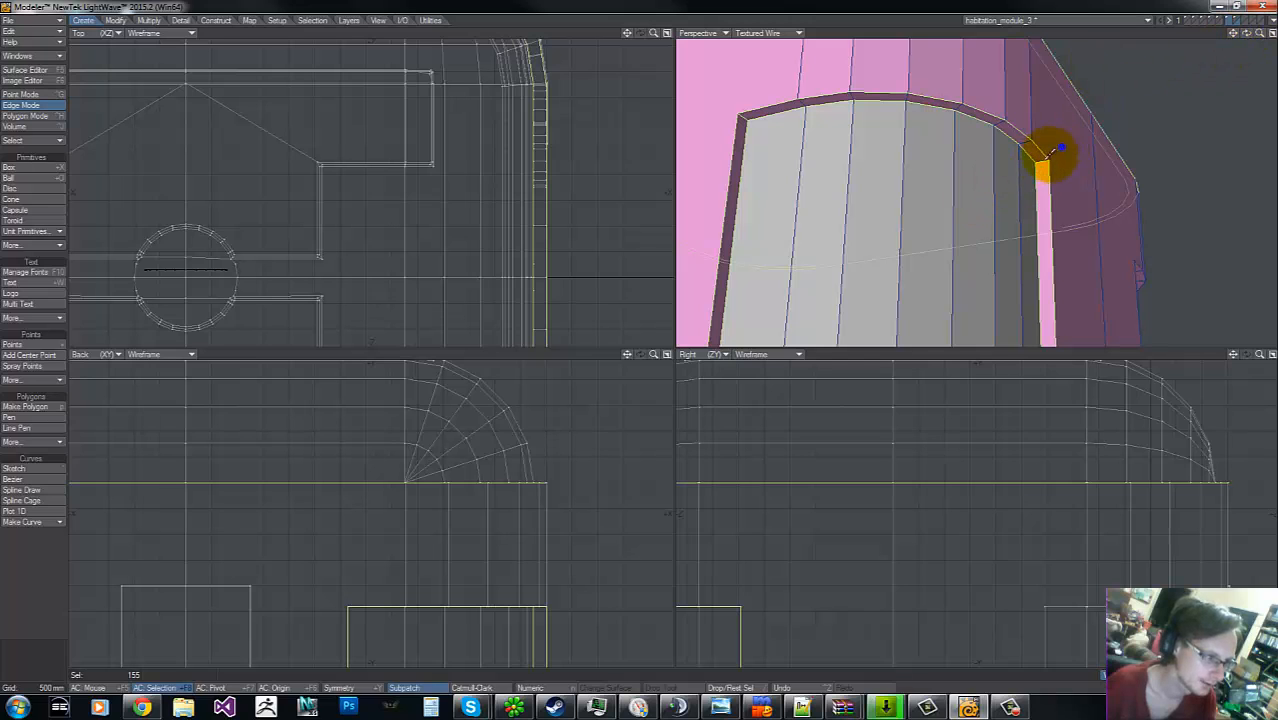
pyautogui.moveTo(1246, 34); pyautogui.dragTo(641, 336)
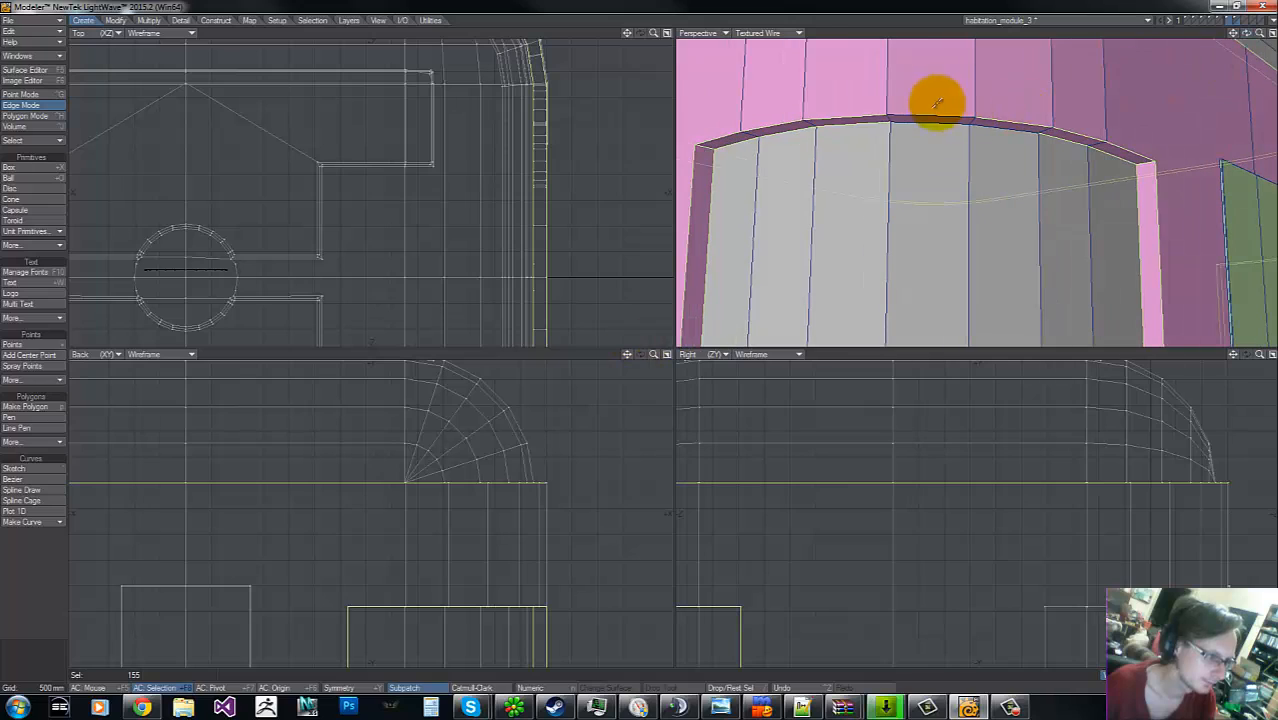
pyautogui.click(1000, 130)
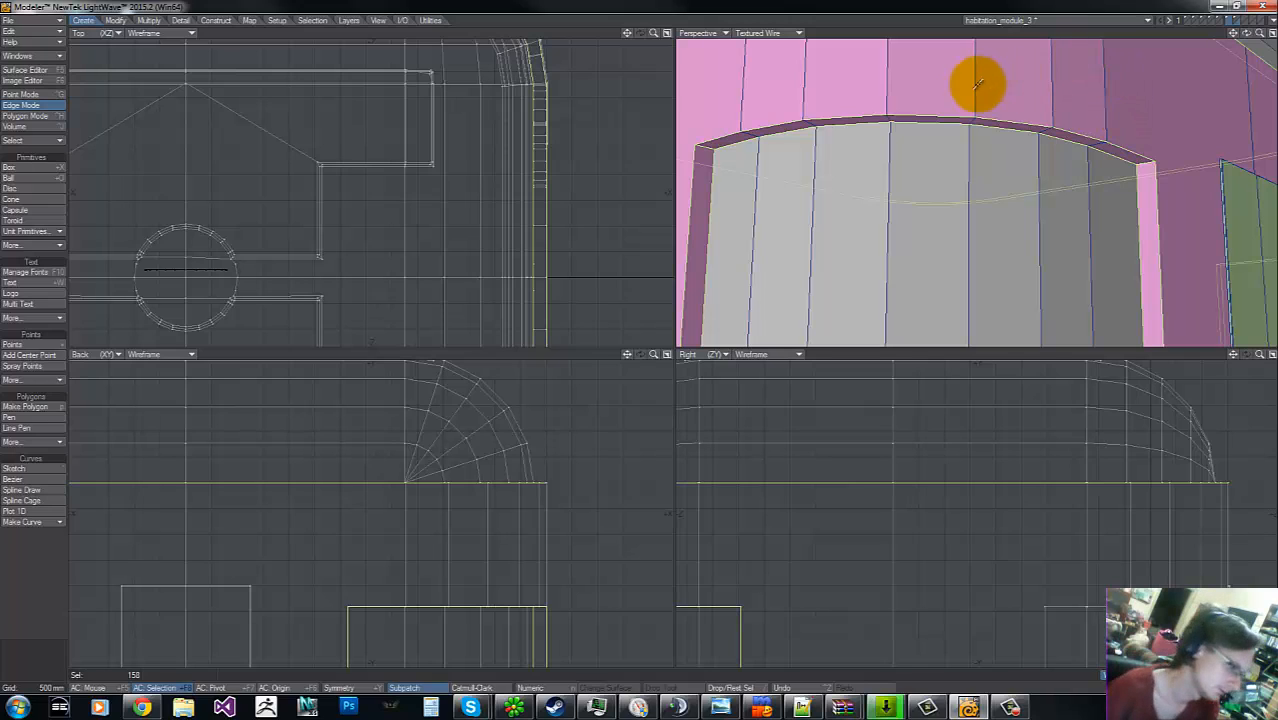
# - On the next corner recess, add the near vertical side edges and the first edges of the curved upper border
pyautogui.moveTo(1247, 35); pyautogui.dragTo(1164, 57)
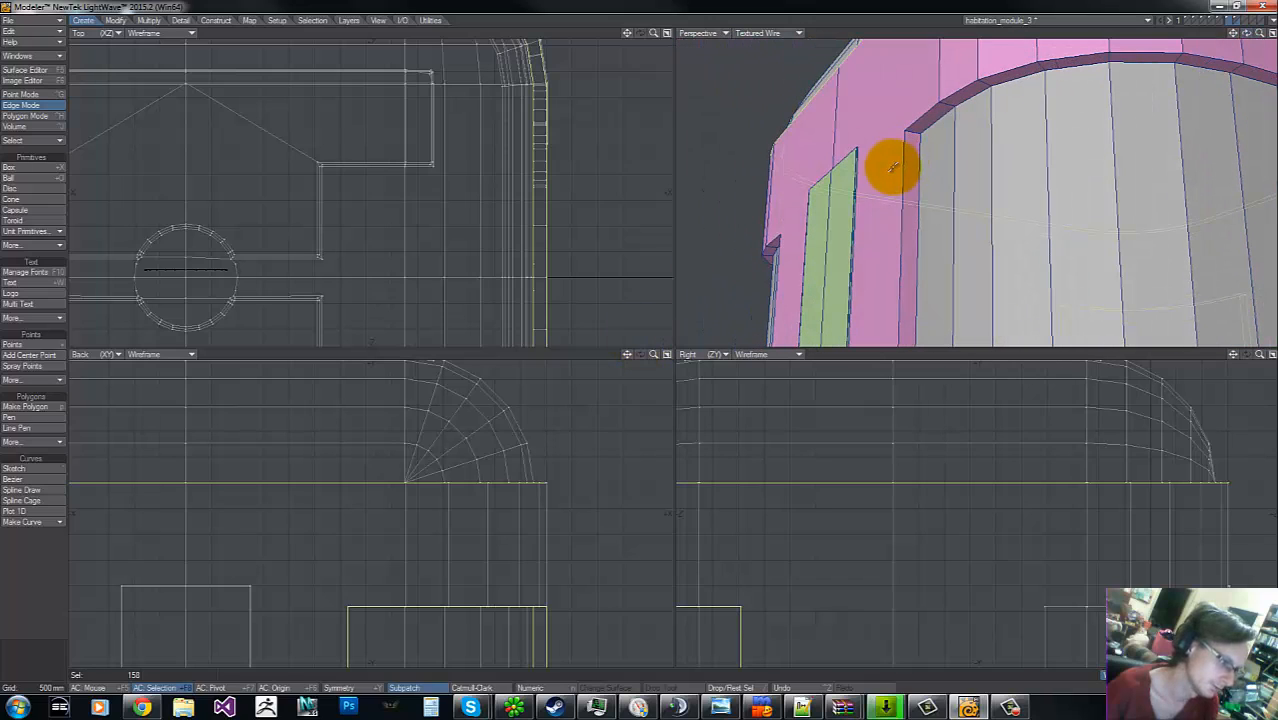
pyautogui.keyDown('shift'); pyautogui.click(922, 171); pyautogui.keyUp('shift')
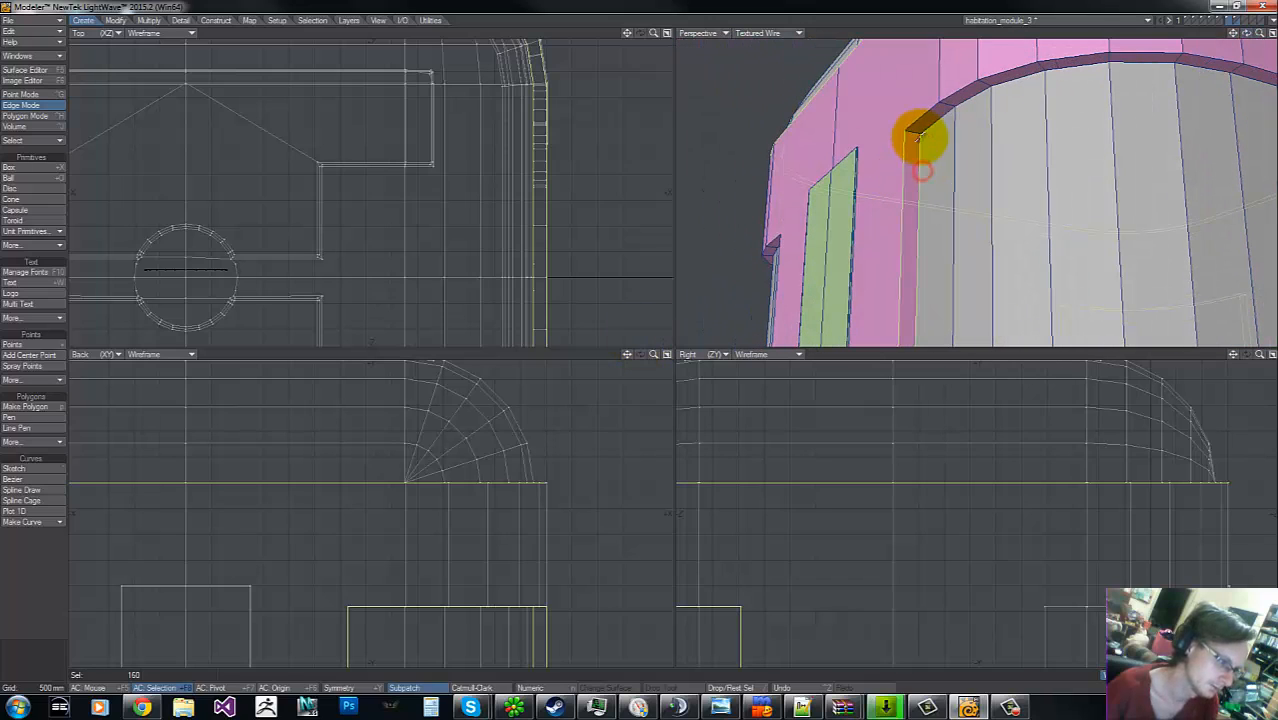
pyautogui.keyDown('shift'); pyautogui.click(914, 132); pyautogui.keyUp('shift')
pyautogui.click(936, 120)
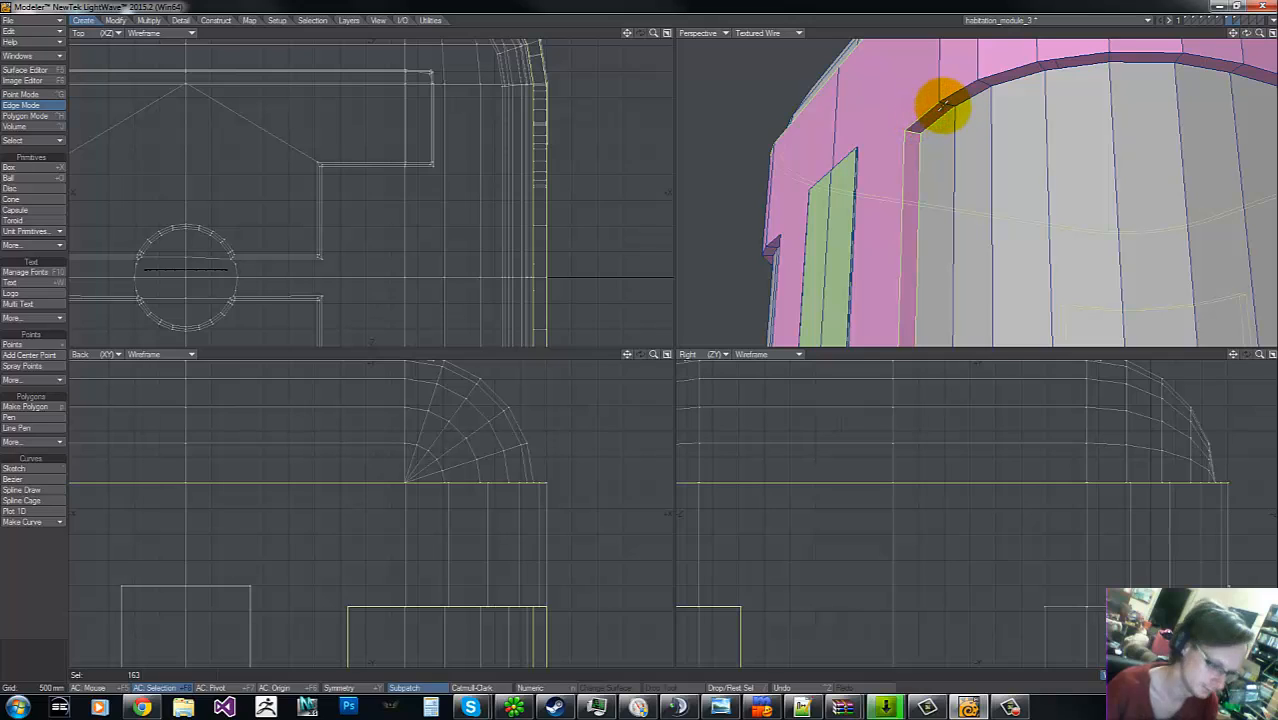
pyautogui.moveTo(942, 105)
pyautogui.mouseDown()
pyautogui.moveTo(979, 77)
pyautogui.moveTo(1093, 57)
pyautogui.moveTo(1070, 62)
pyautogui.mouseUp()
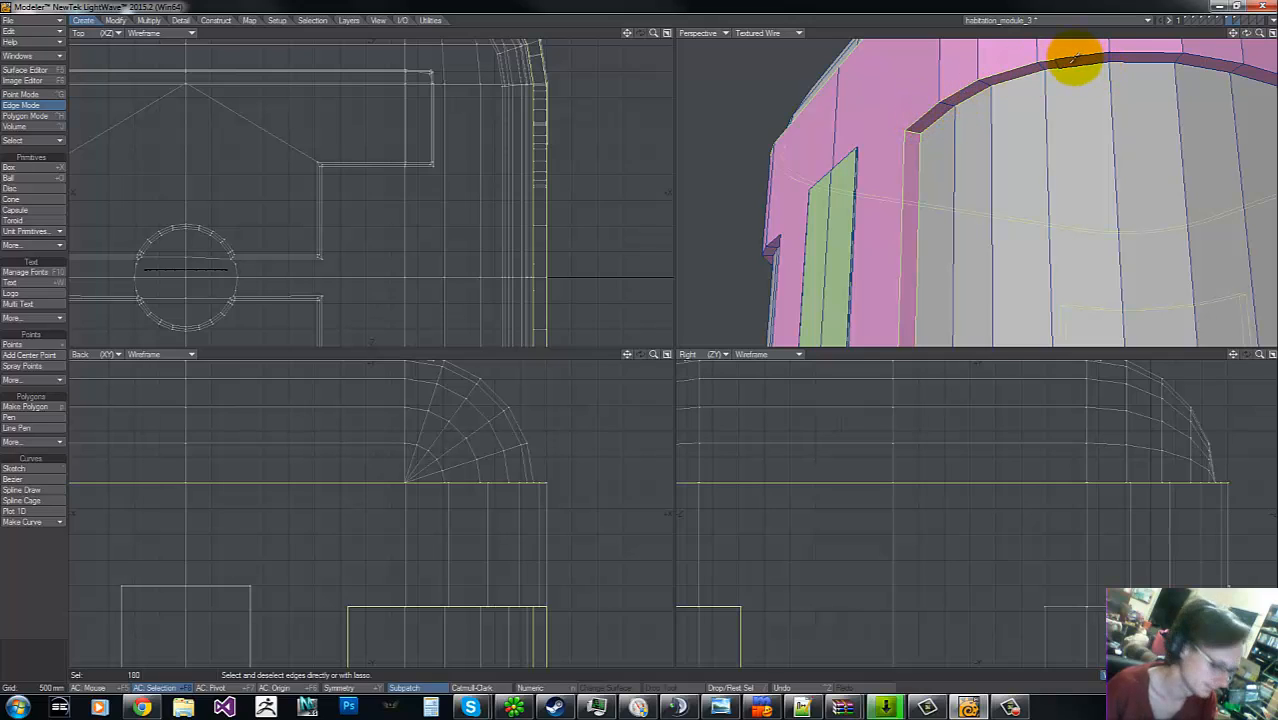
# - Weld the two neighbouring points on this recess's upper edge, delete the leftover two-vertex polygon, and return to edge selection
pyautogui.hotkey('ctrl', 'g')
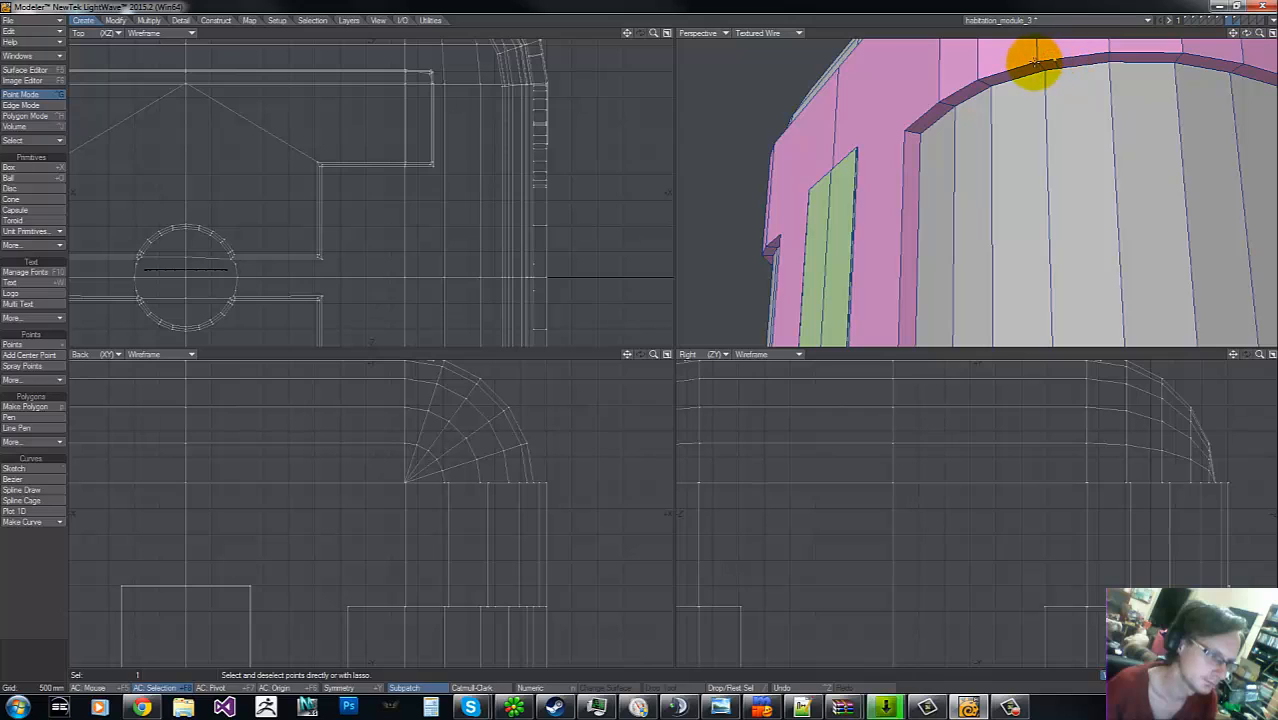
pyautogui.hotkey('ctrl', 'w')
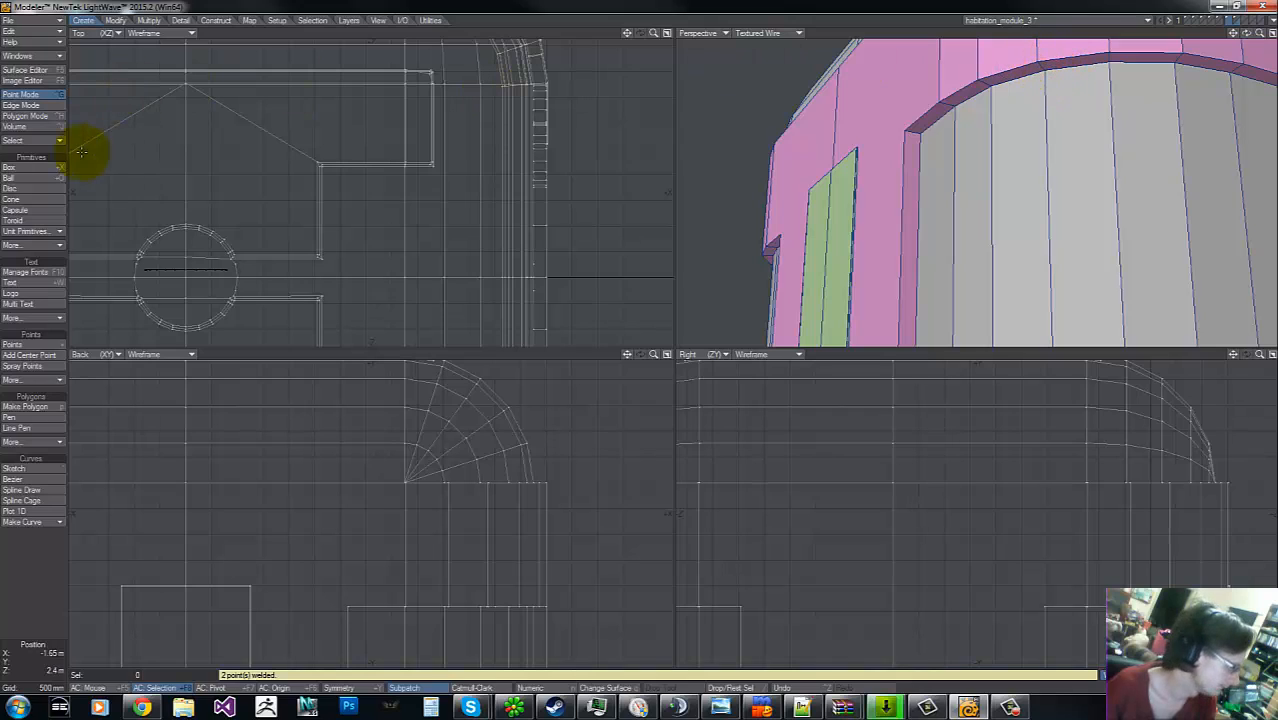
pyautogui.click(38, 105)
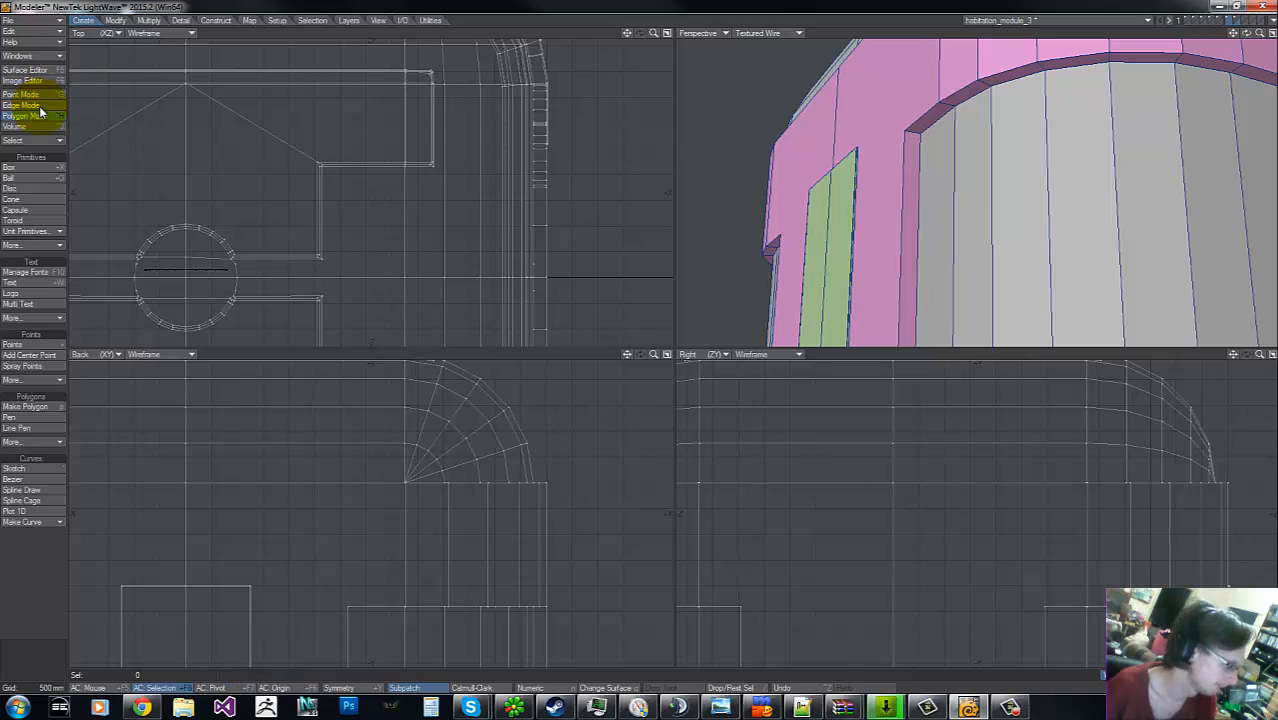
pyautogui.click(40, 115)
pyautogui.press('w')
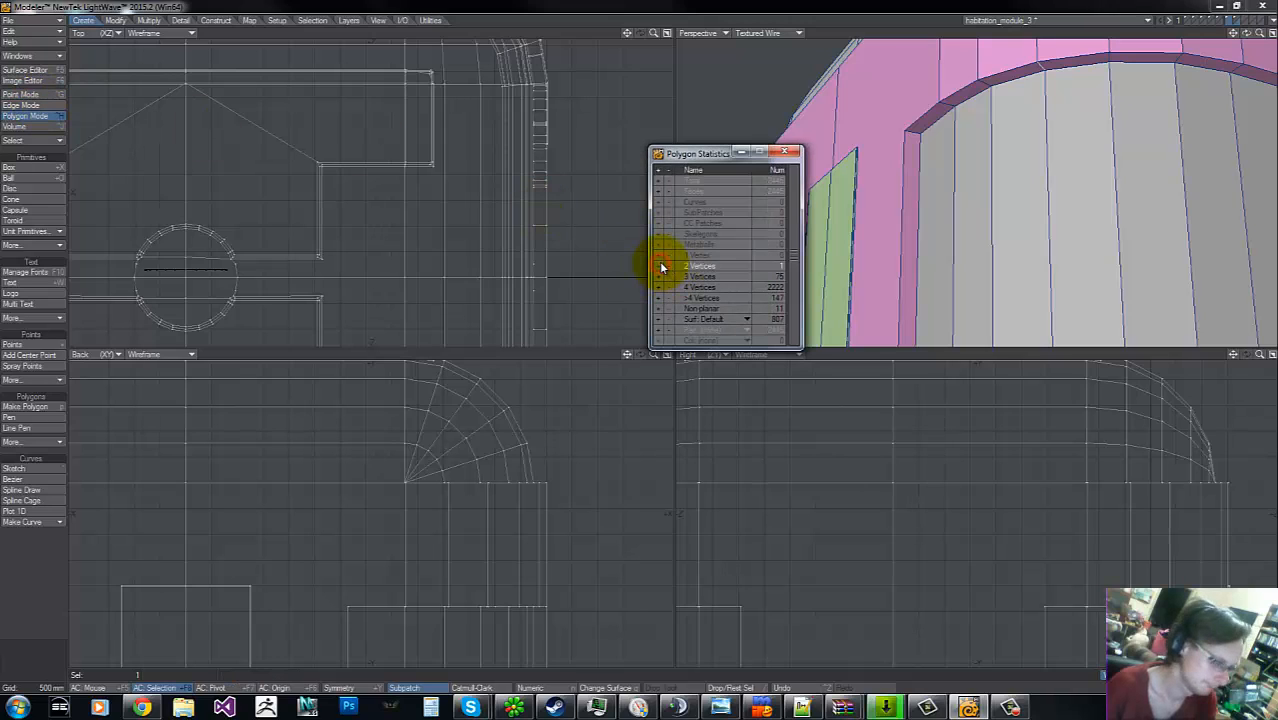
pyautogui.click(944, 168)
pyautogui.click(17, 128)
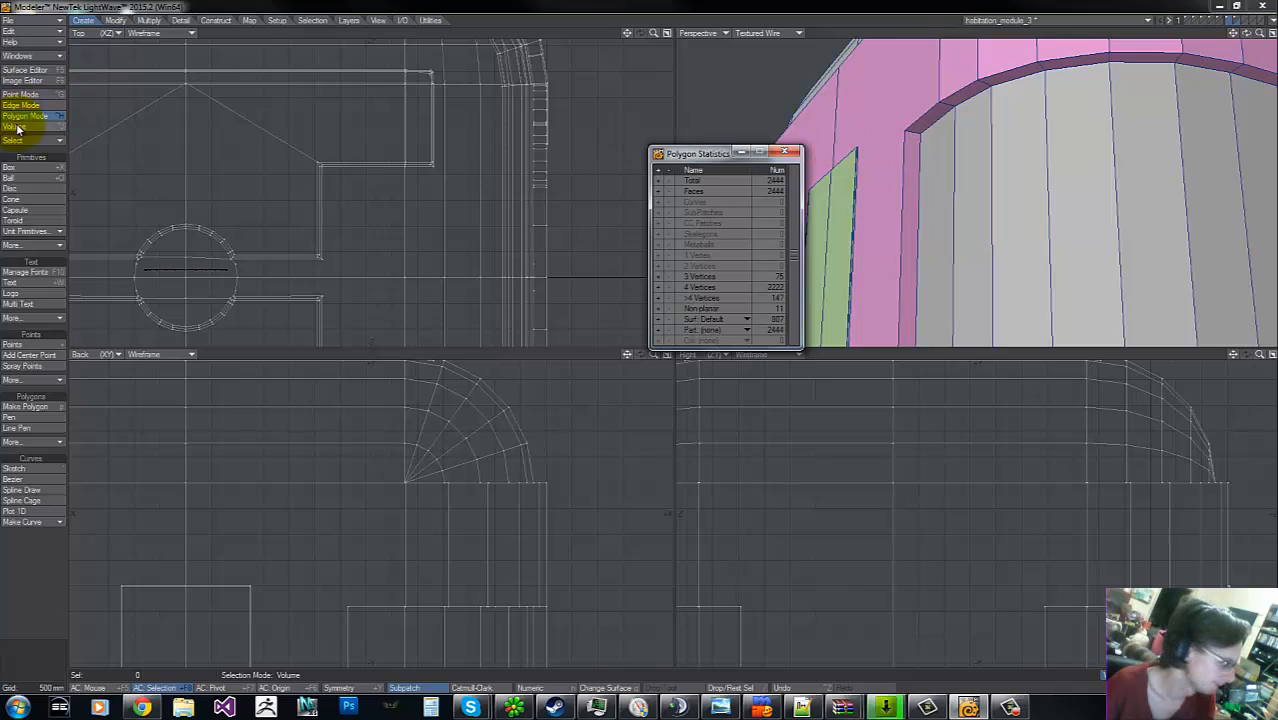
pyautogui.click(24, 106)
# - Add the rest of this recess's curved upper border and the first upper border edges of the following corner recess
pyautogui.click(1018, 67)
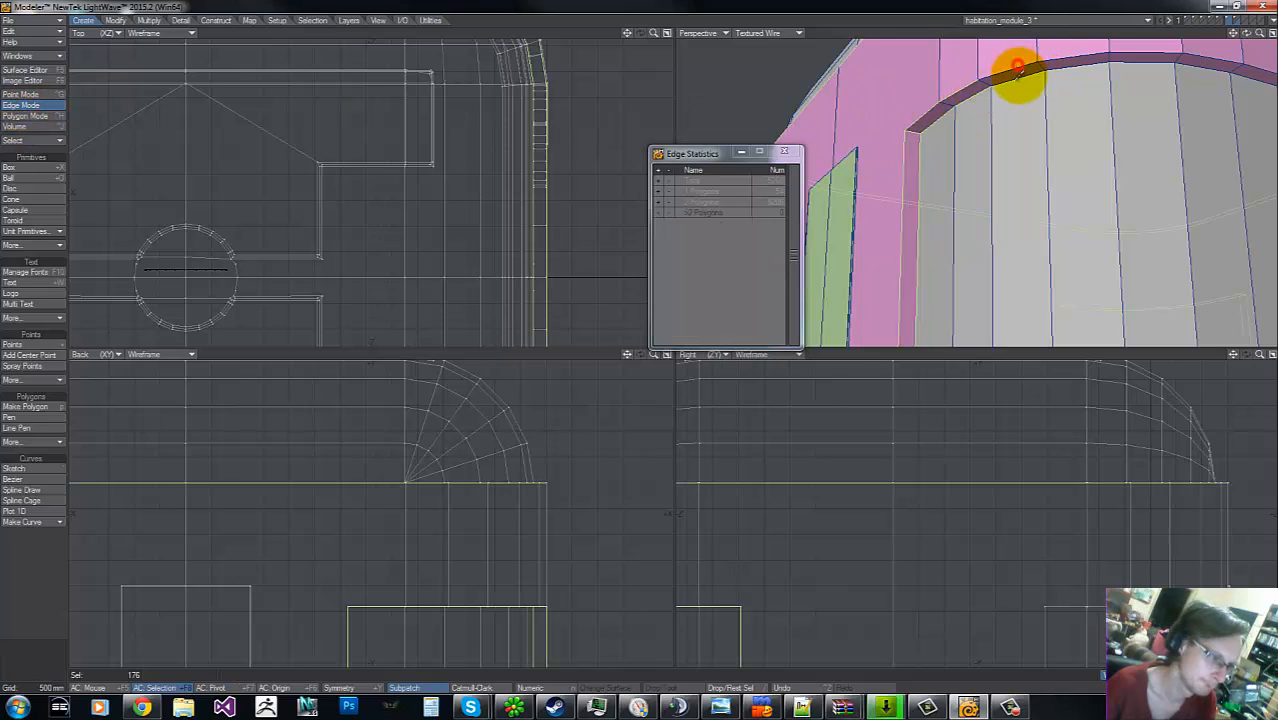
pyautogui.moveTo(1018, 70)
pyautogui.mouseDown()
pyautogui.moveTo(1107, 51)
pyautogui.moveTo(1256, 82)
pyautogui.mouseUp()
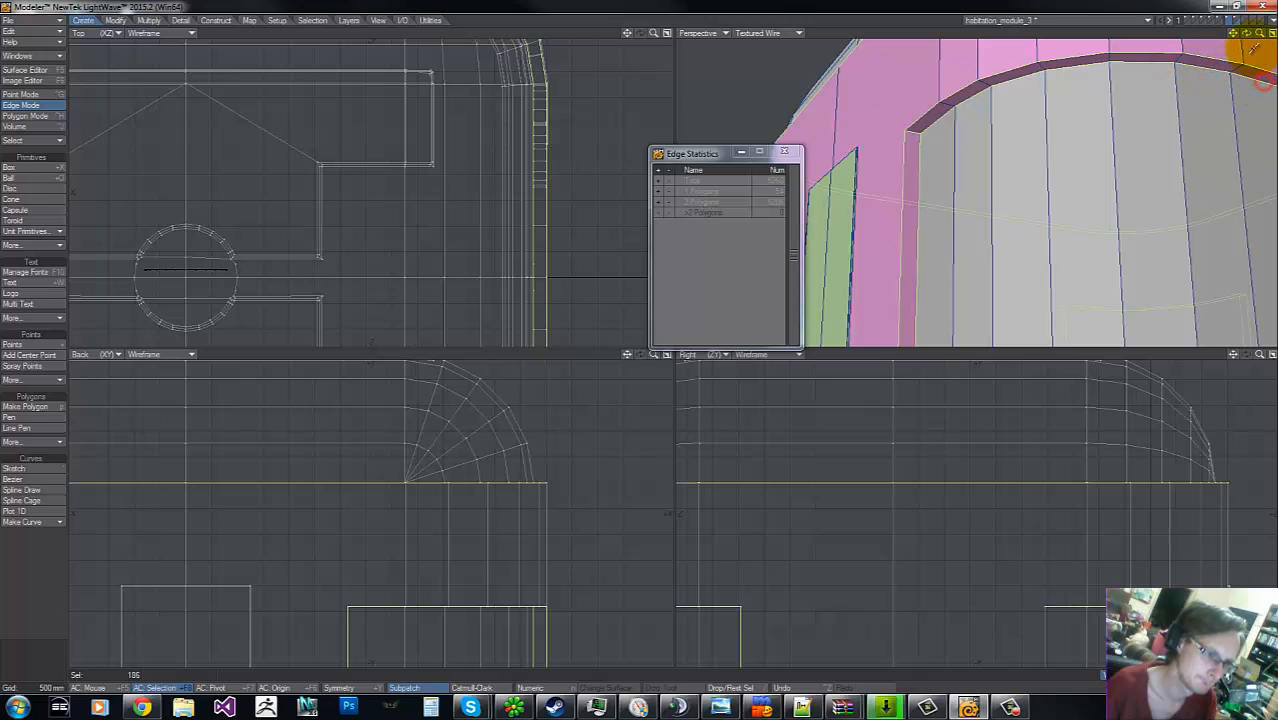
pyautogui.moveTo(1234, 33); pyautogui.dragTo(1227, 71)
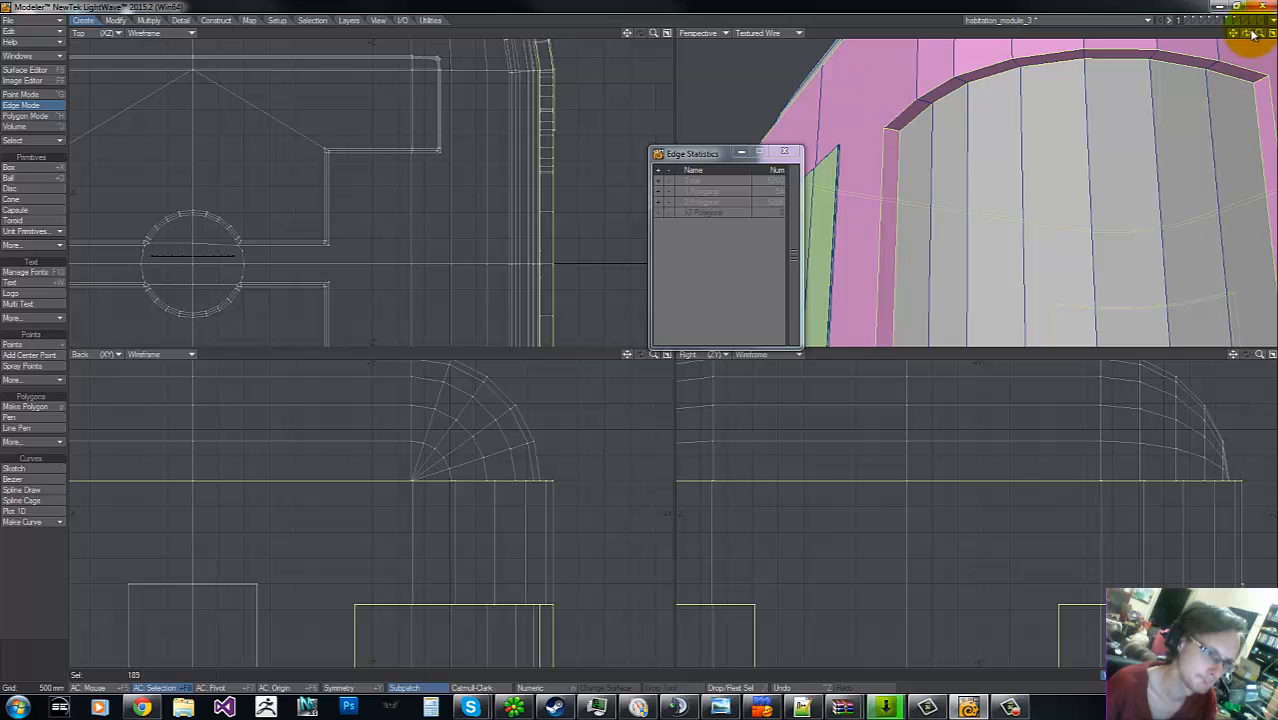
pyautogui.moveTo(1247, 34); pyautogui.dragTo(640, 336)
pyautogui.moveTo(1037, 133)
pyautogui.mouseDown()
pyautogui.moveTo(976, 106)
pyautogui.moveTo(929, 125)
pyautogui.mouseUp()
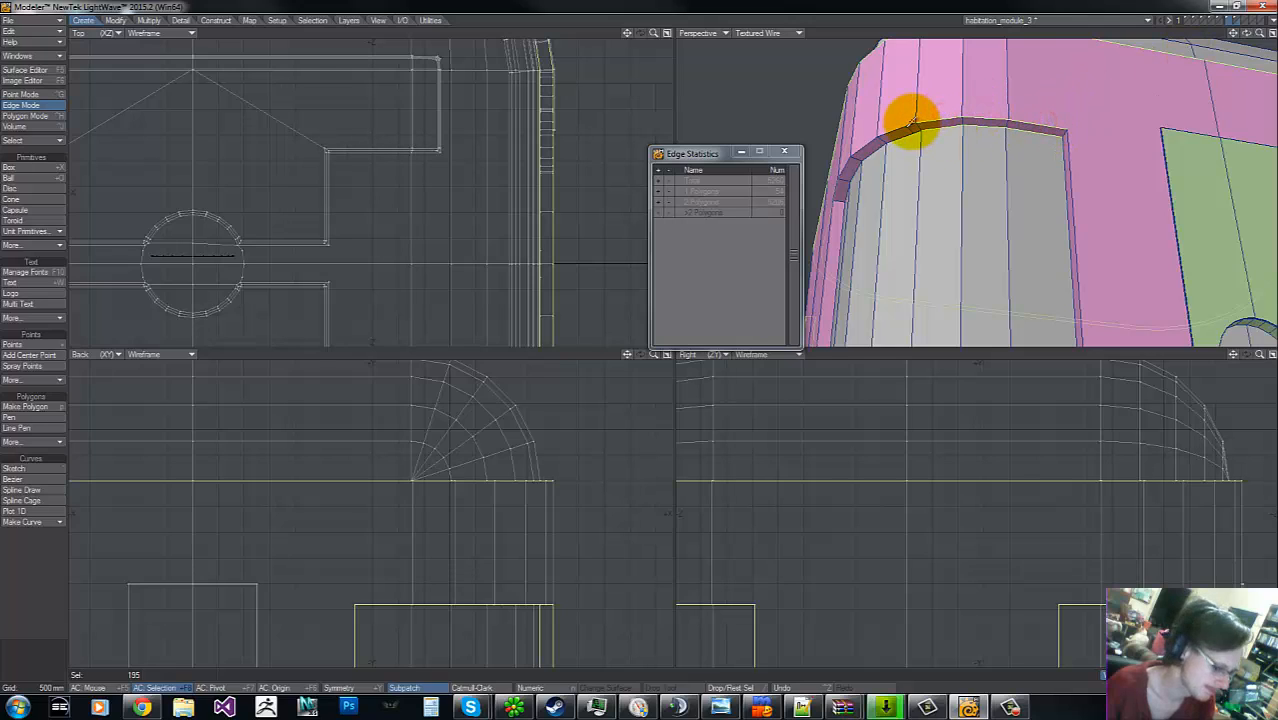
# - Weld the two pairs of stray points on this recess's upper border, delete the leftover two-vertex polygon, and return to edge selection
pyautogui.hotkey('ctrl', 'g')
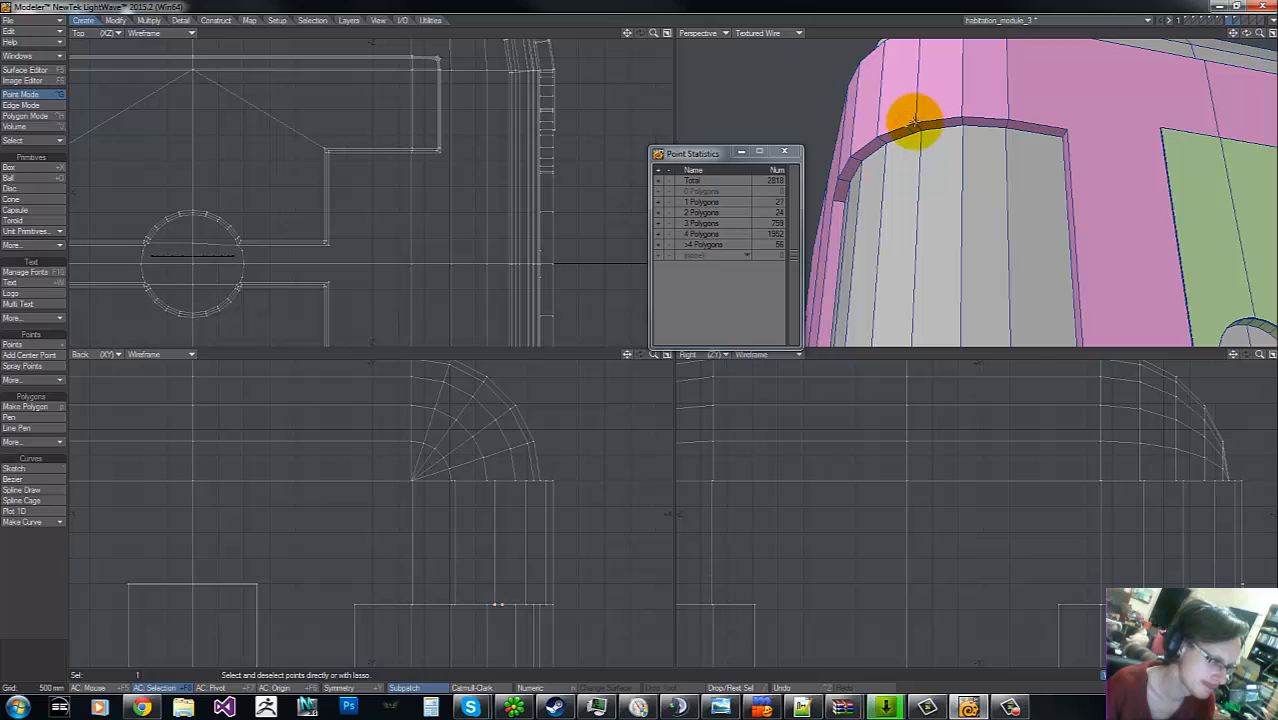
pyautogui.hotkey('ctrl', 'w')
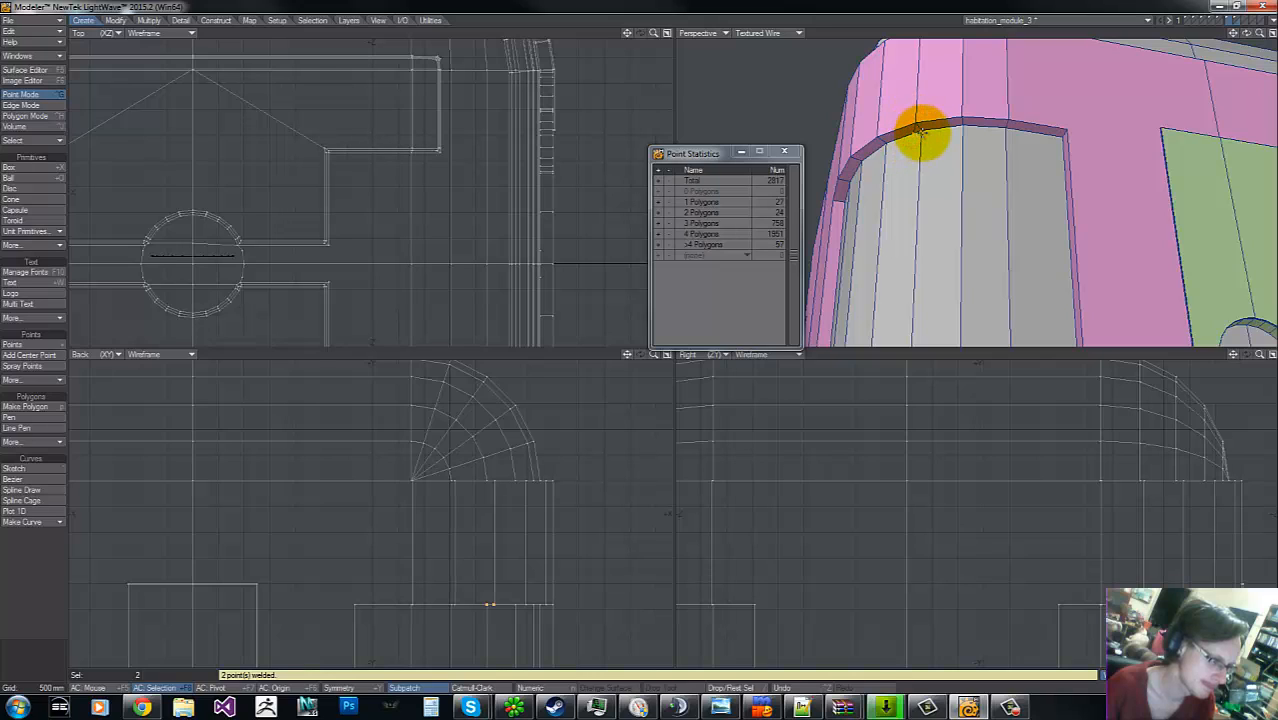
pyautogui.hotkey('ctrl', 'w')
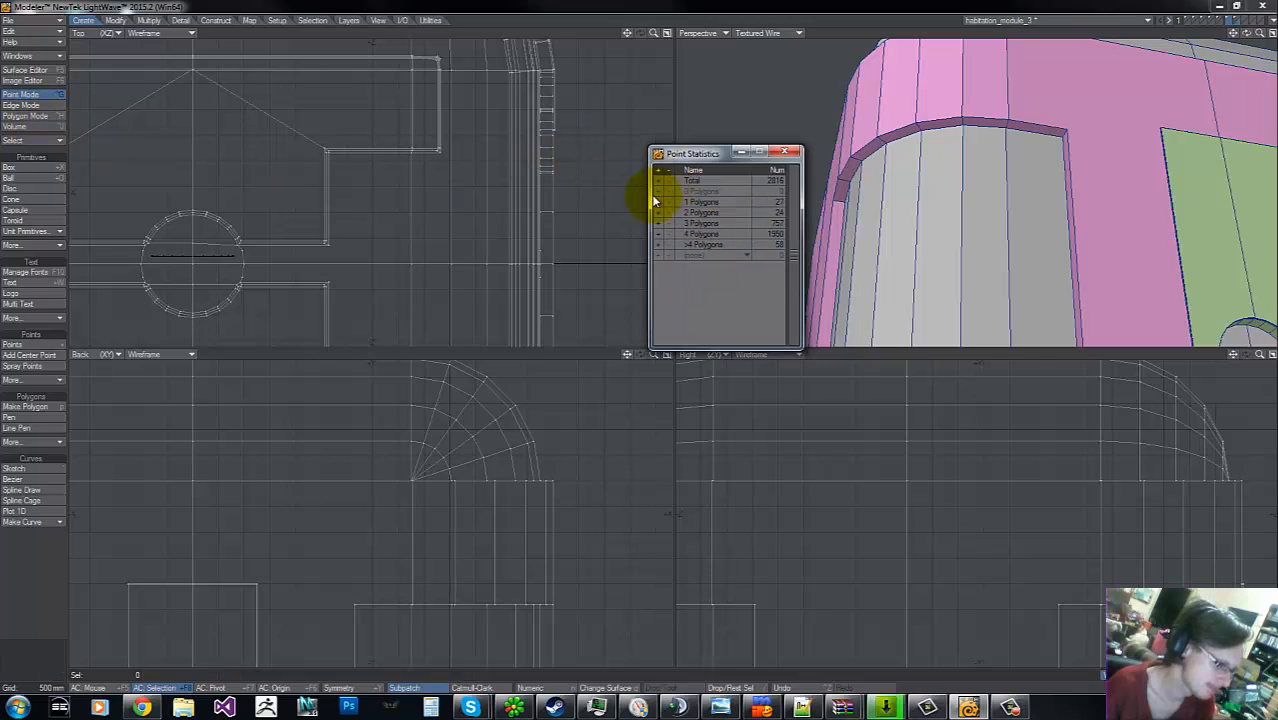
pyautogui.hotkey('ctrl', 'h')
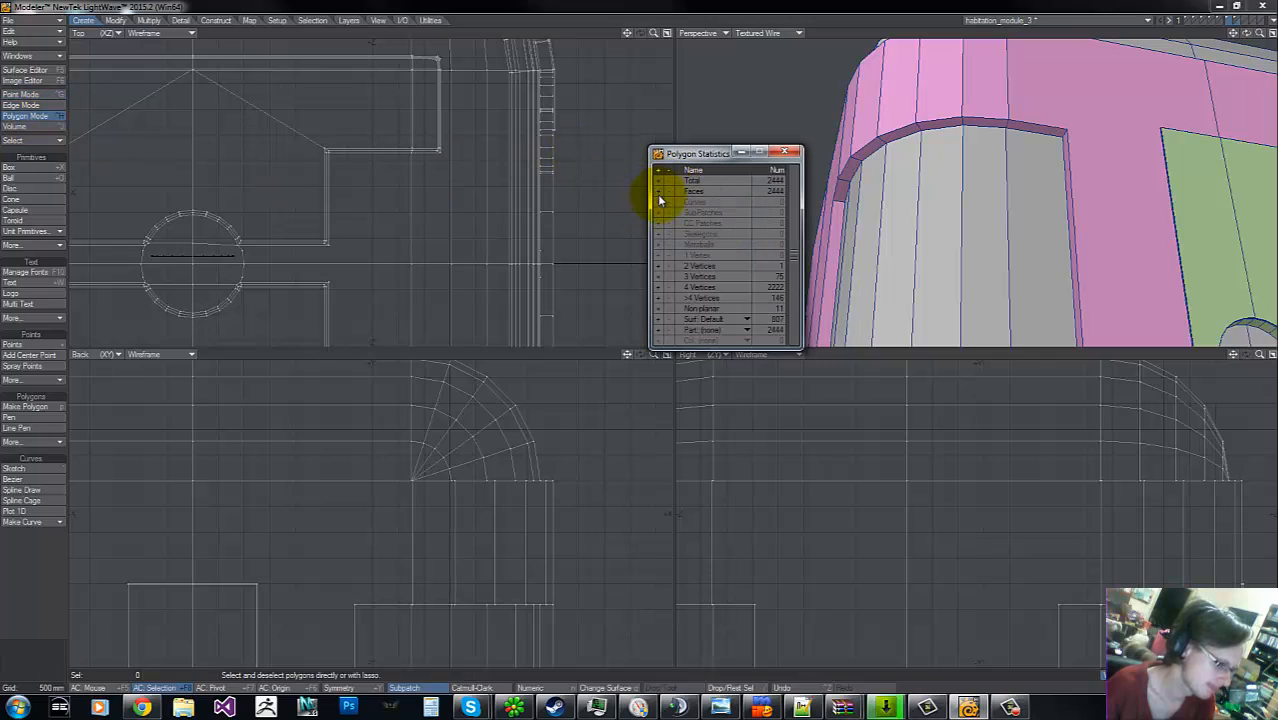
pyautogui.click(657, 267)
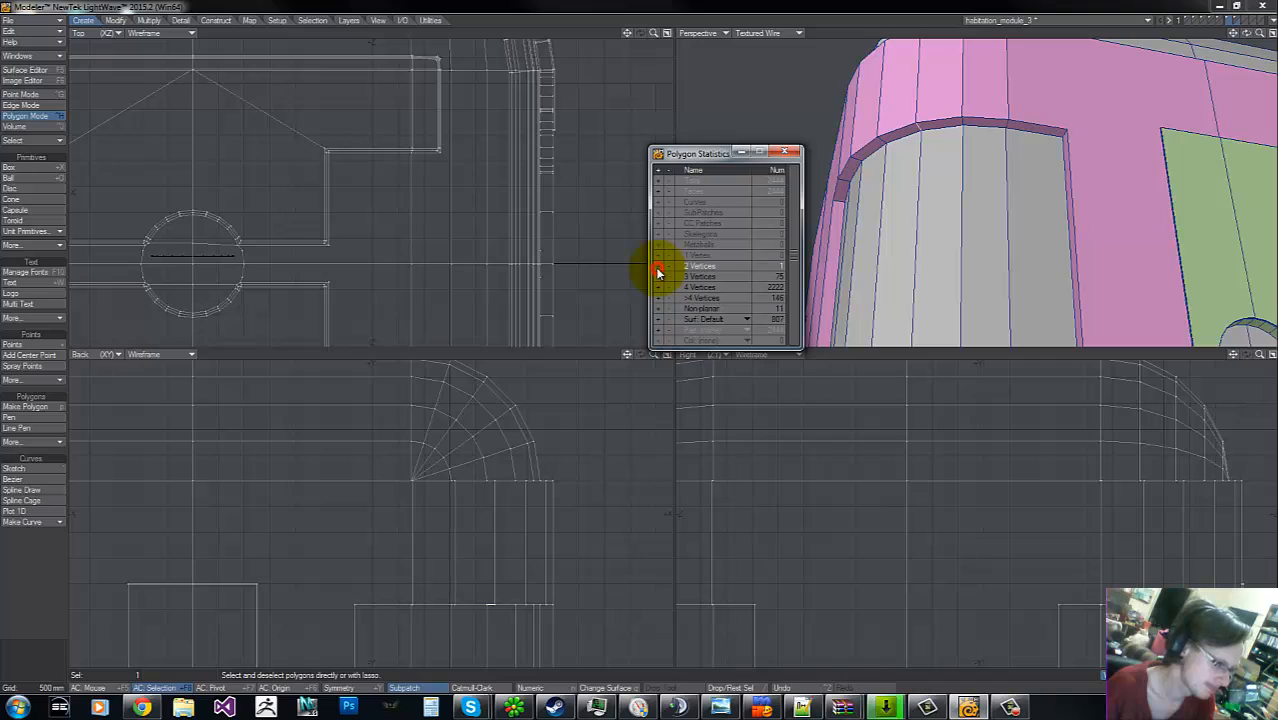
pyautogui.press('Delete')
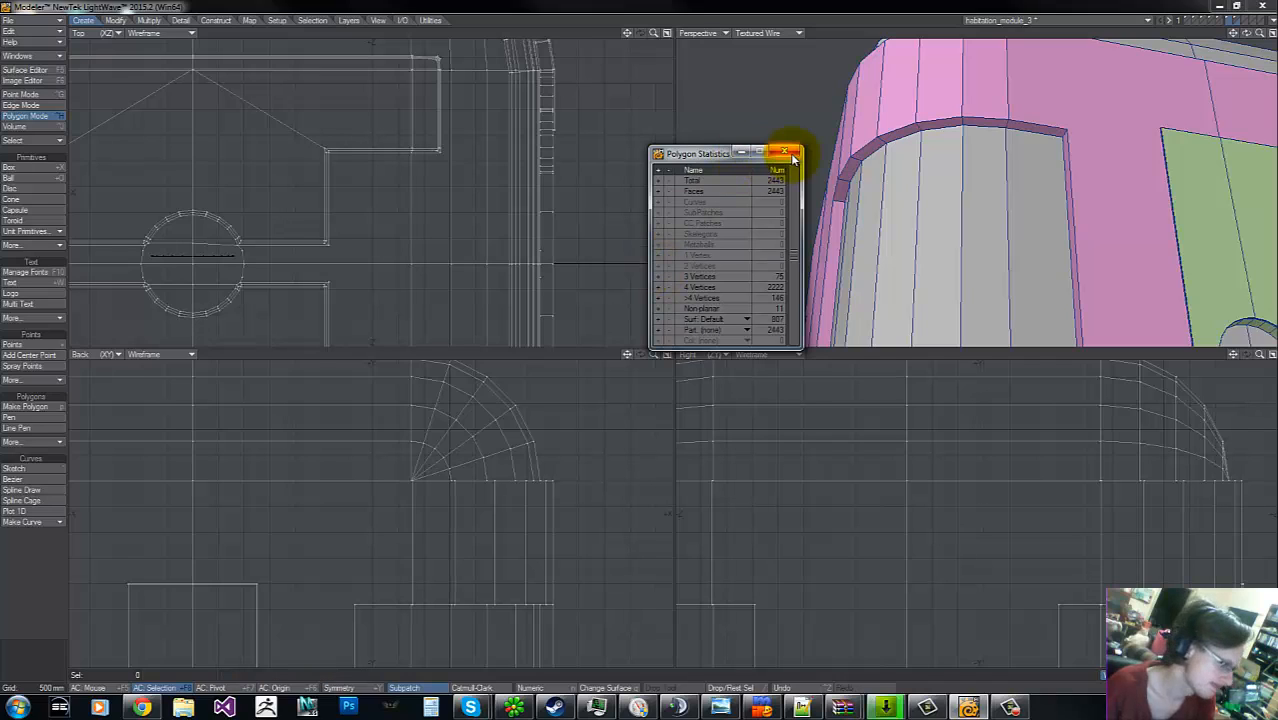
pyautogui.click(25, 105)
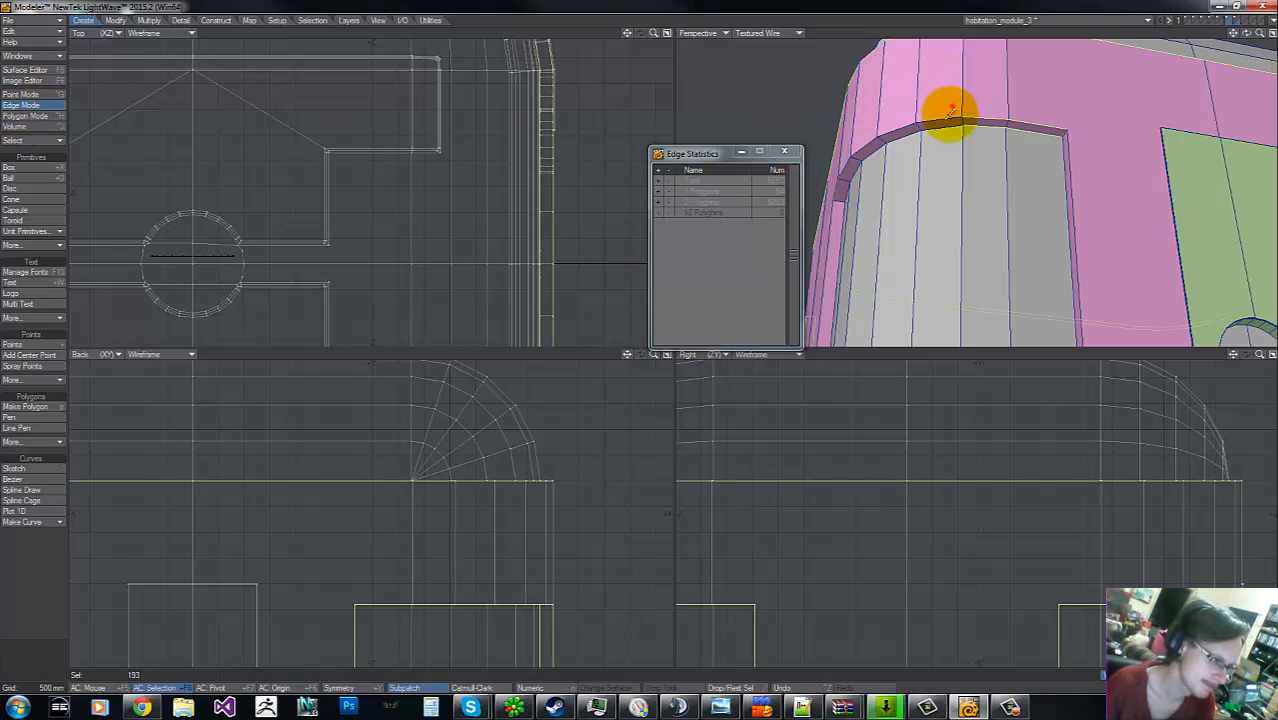
# - Add the remaining curved upper border edges and the vertical side edges of this corner recess to the selection
pyautogui.moveTo(950, 125)
pyautogui.mouseDown()
pyautogui.moveTo(893, 120)
pyautogui.moveTo(828, 163)
pyautogui.mouseUp()
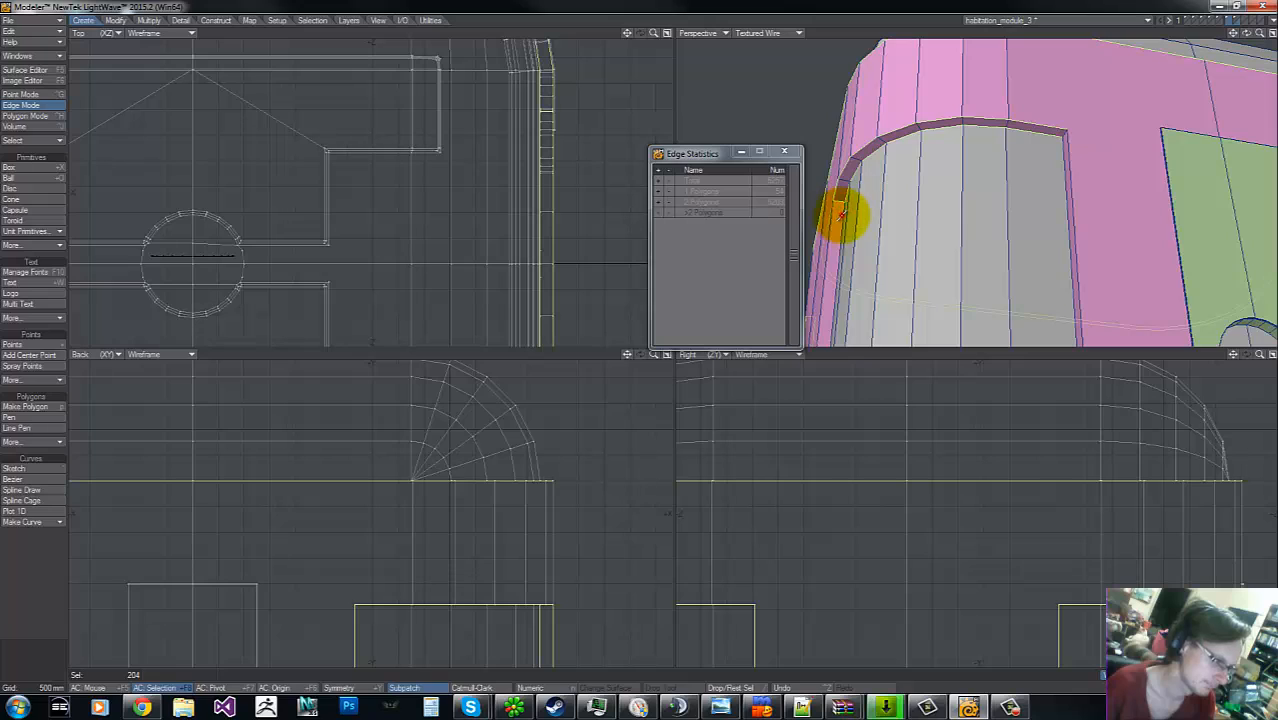
pyautogui.click(835, 216)
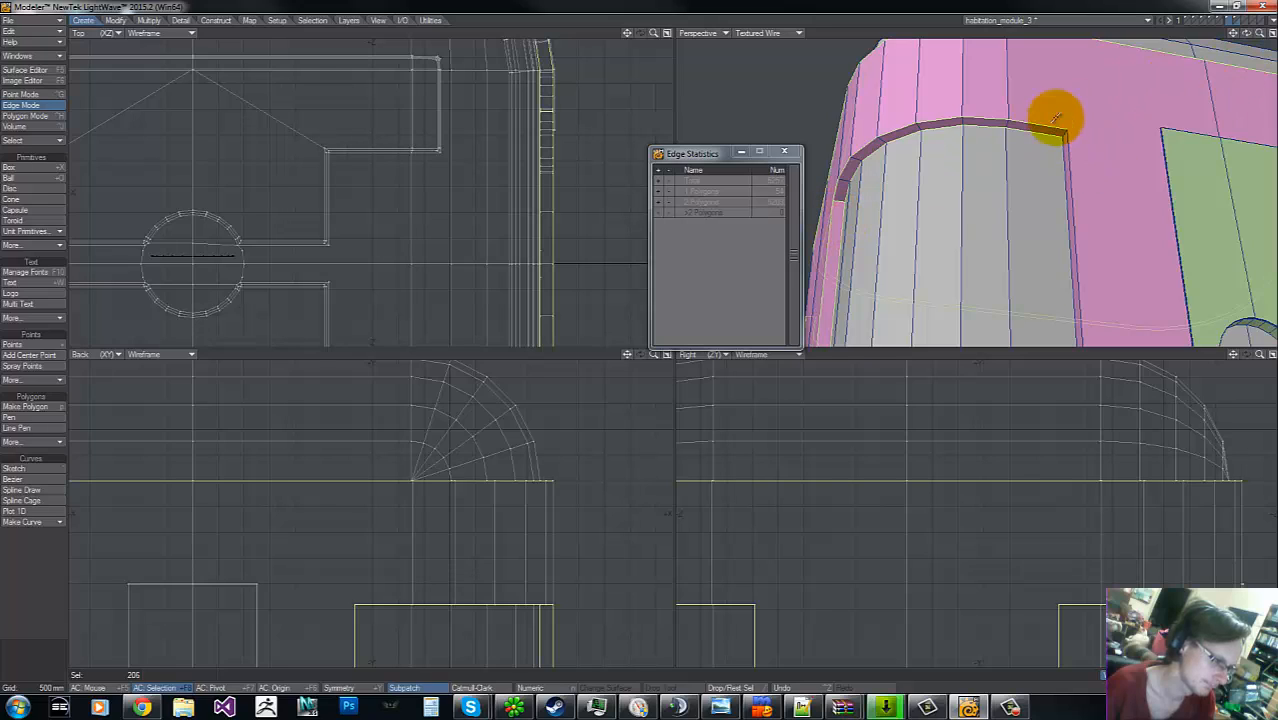
pyautogui.moveTo(1058, 108)
pyautogui.mouseDown(button='right')
pyautogui.moveTo(1080, 112)
pyautogui.moveTo(1062, 186)
pyautogui.mouseUp(button='right')
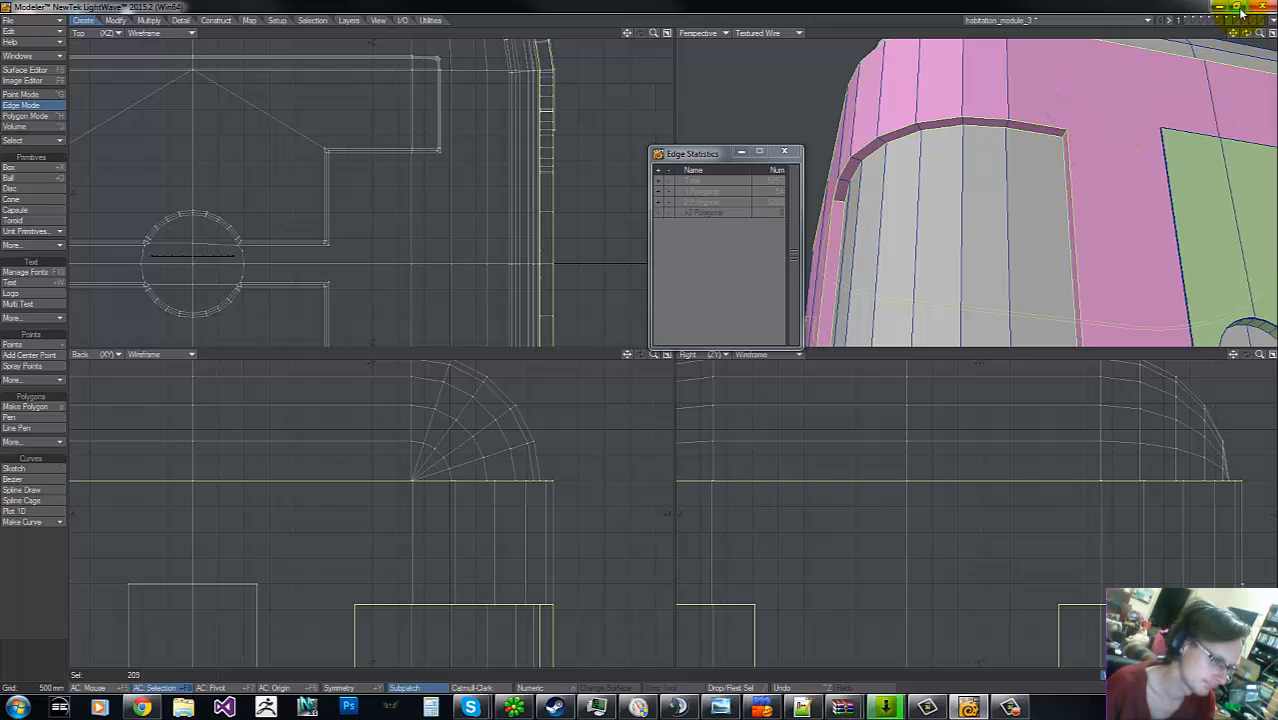
# - Add the short bottom edges between the corner recess's vertical side and the raised corner panel's notch
pyautogui.moveTo(1234, 34); pyautogui.dragTo(636, 336)
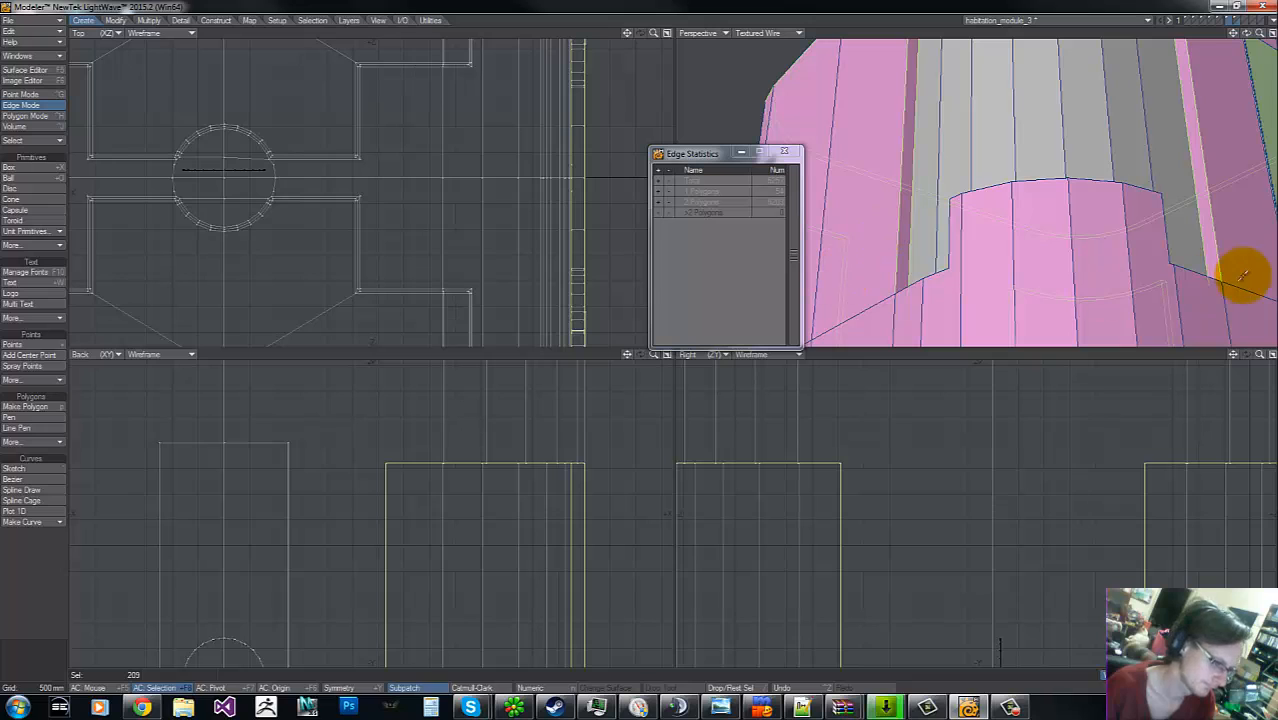
pyautogui.moveTo(1261, 357); pyautogui.dragTo(650, 337)
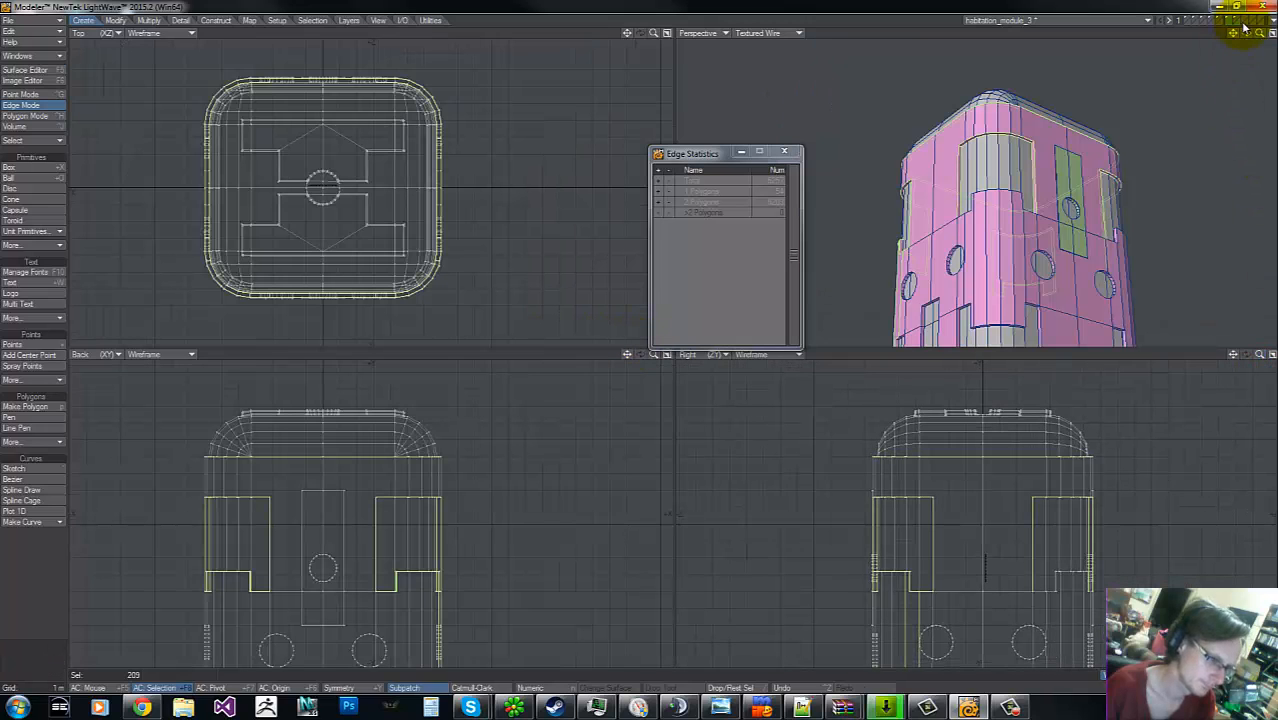
pyautogui.moveTo(1247, 32); pyautogui.dragTo(641, 342)
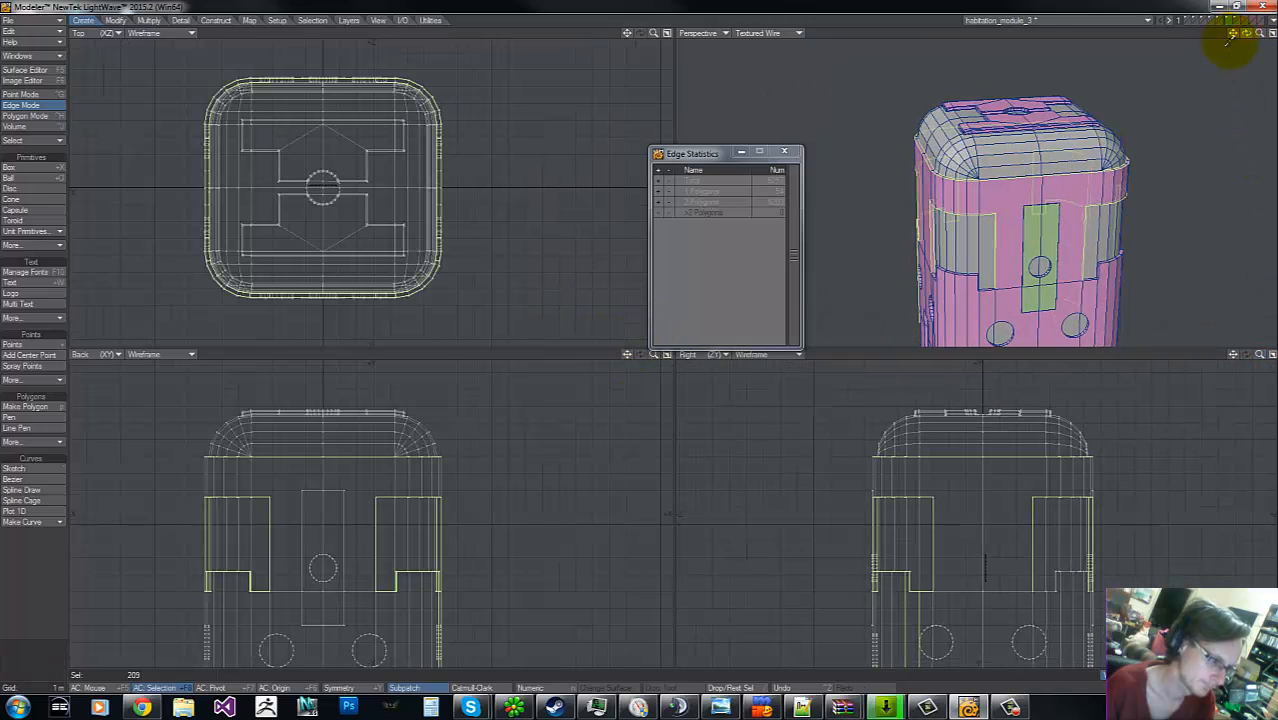
pyautogui.click(984, 288)
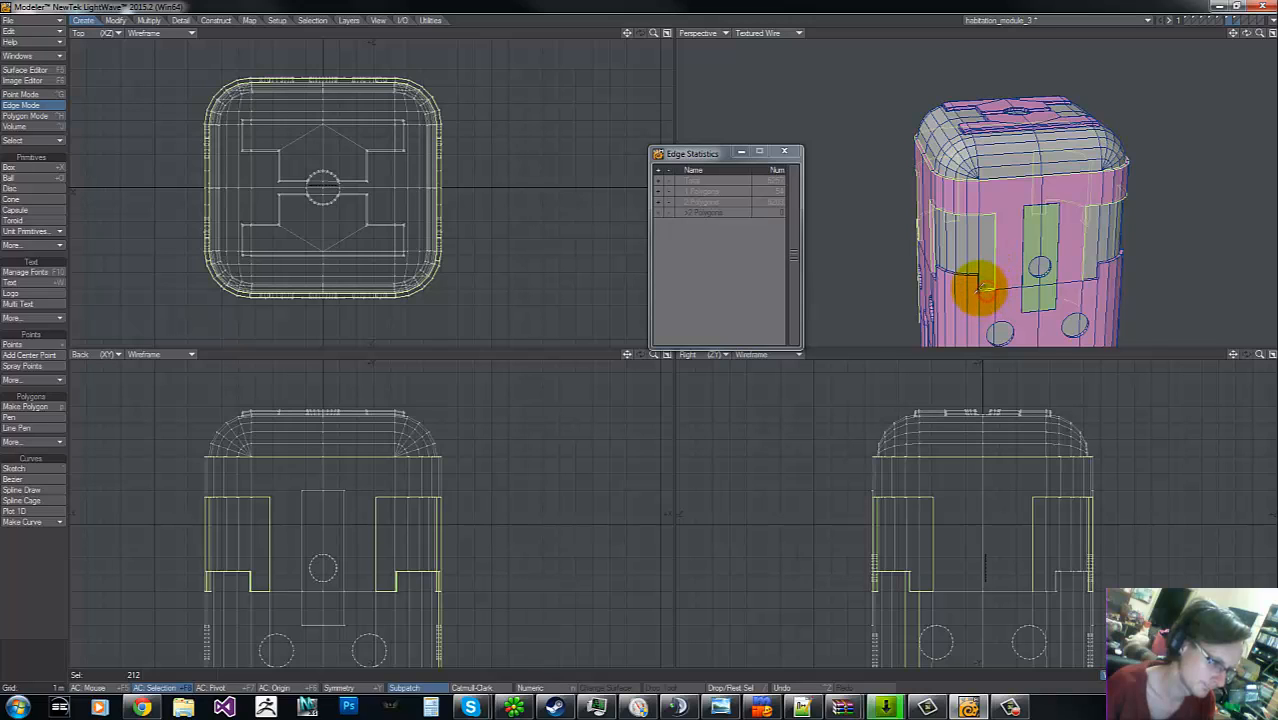
pyautogui.press('g')
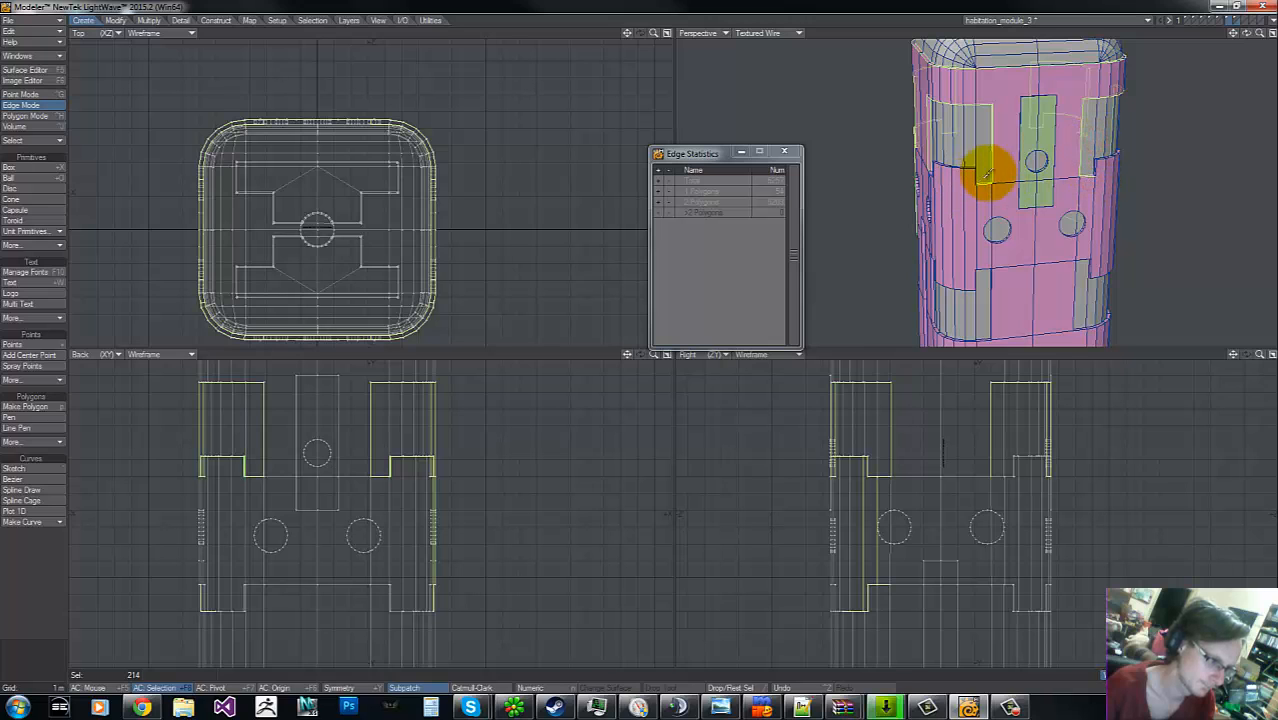
# - Add the remaining notch edges and the curved upper border edges of the raised corner panel to the edge selection
pyautogui.press('g')
pyautogui.moveTo(1248, 34); pyautogui.dragTo(925, 255)
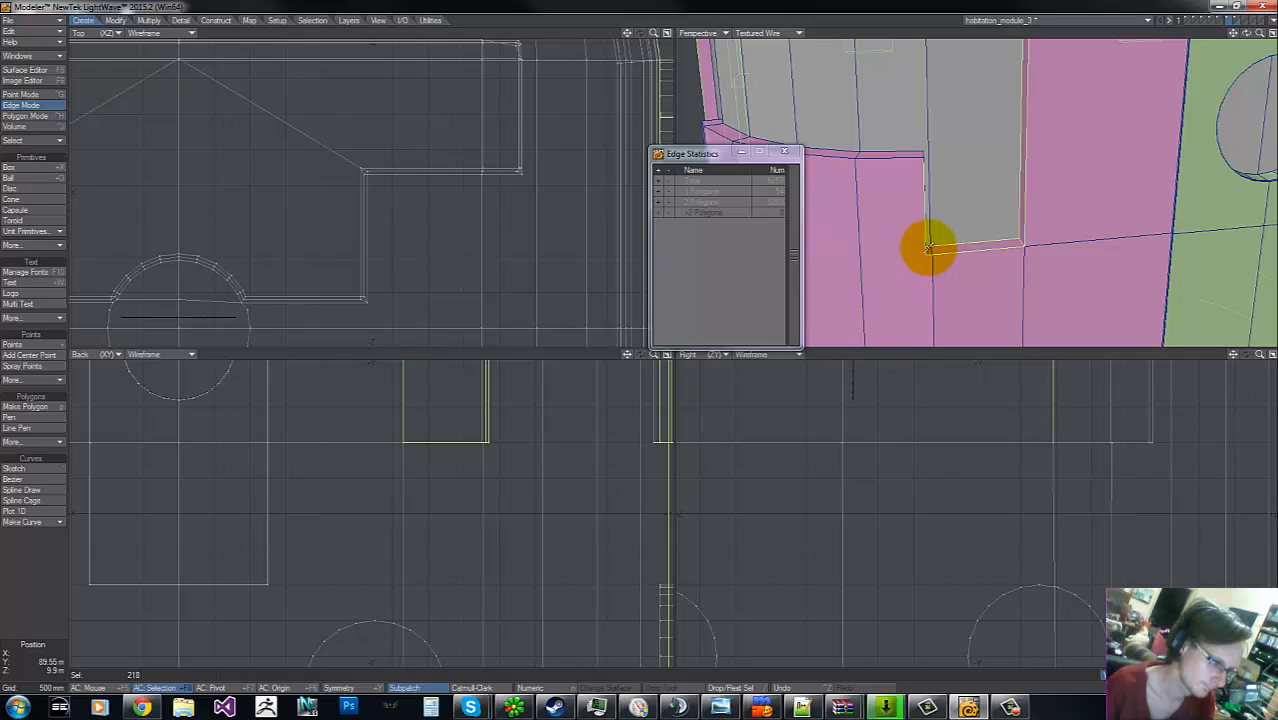
pyautogui.moveTo(1246, 33); pyautogui.dragTo(1168, 70)
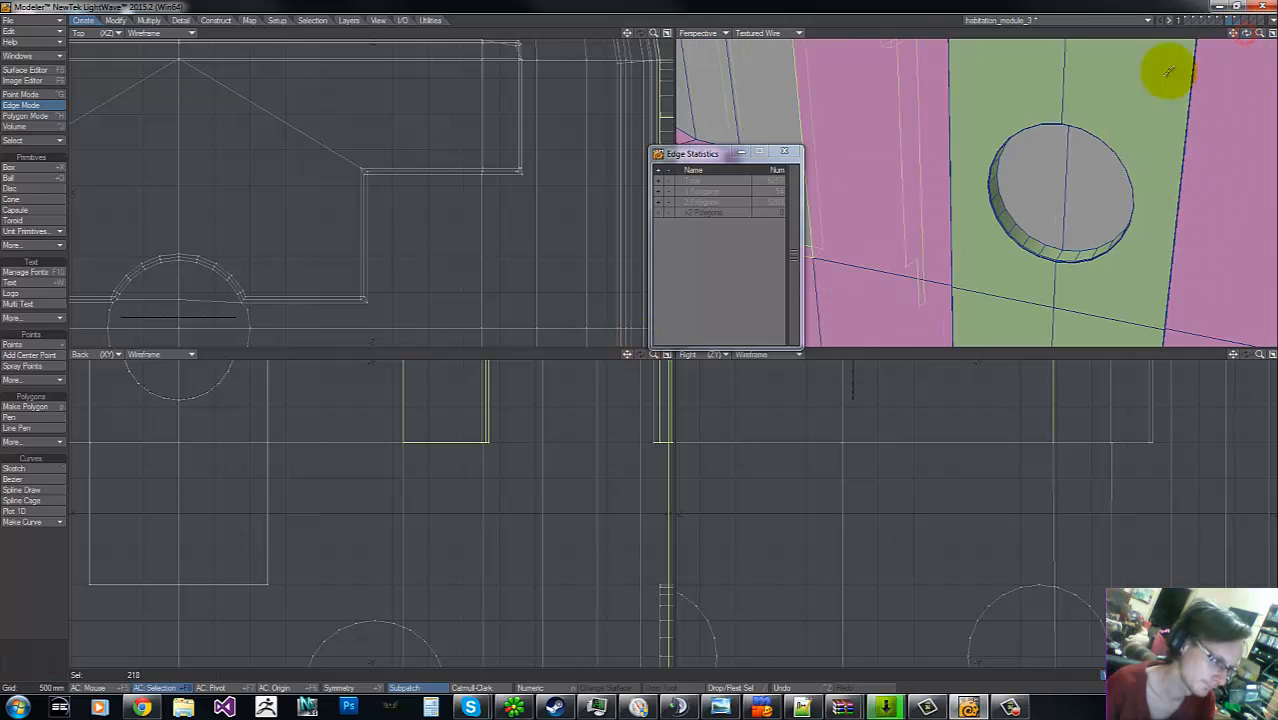
pyautogui.press('g')
pyautogui.click(924, 165)
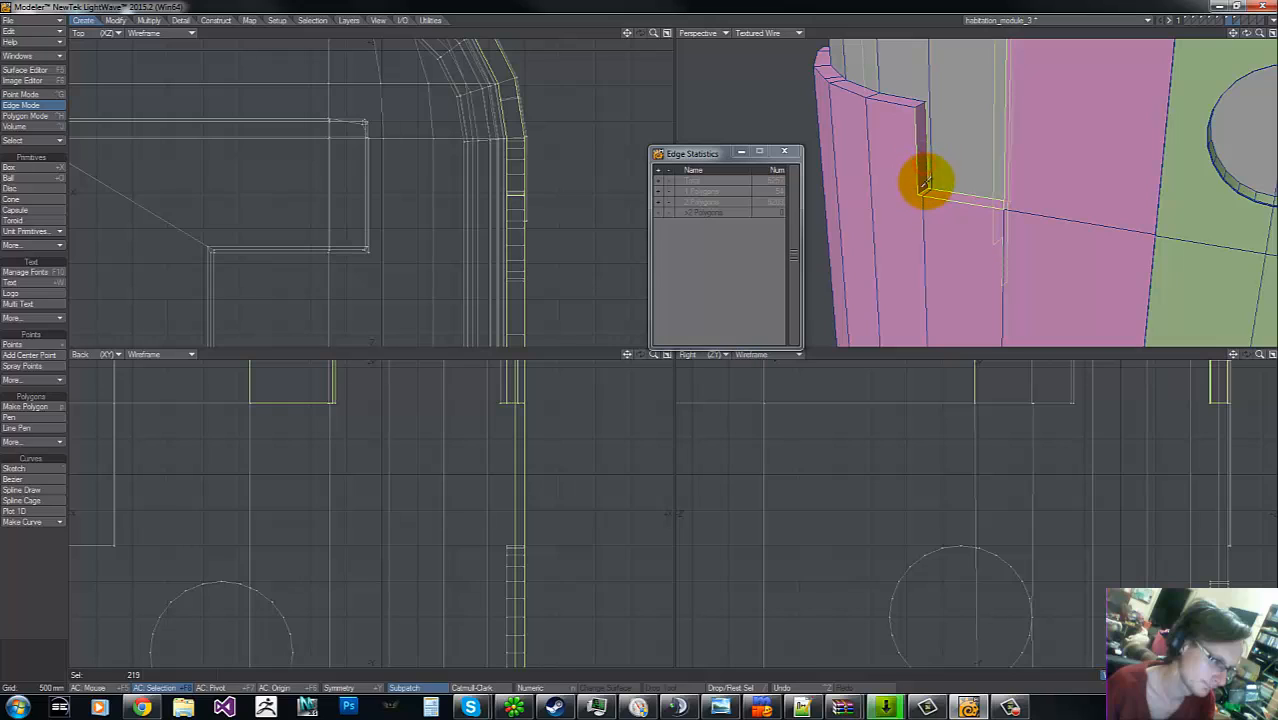
pyautogui.moveTo(925, 185)
pyautogui.mouseDown()
pyautogui.moveTo(924, 97)
pyautogui.moveTo(895, 102)
pyautogui.mouseUp()
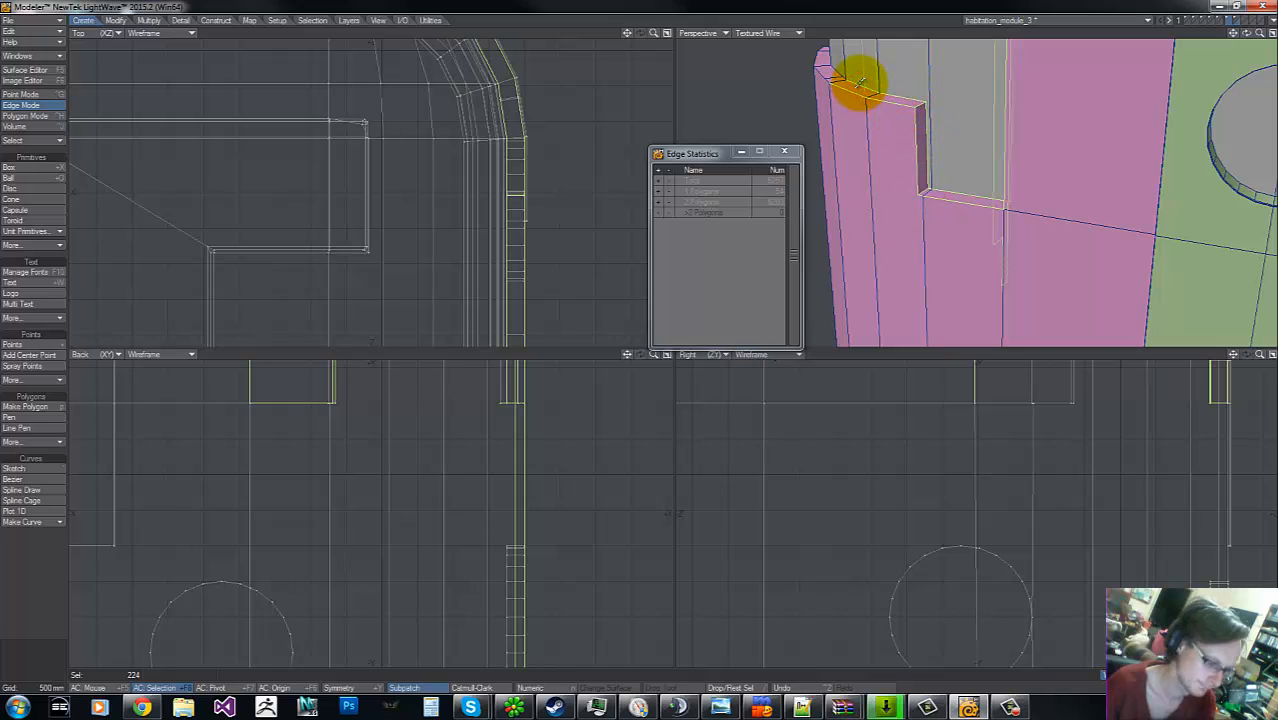
pyautogui.moveTo(858, 85); pyautogui.dragTo(824, 64)
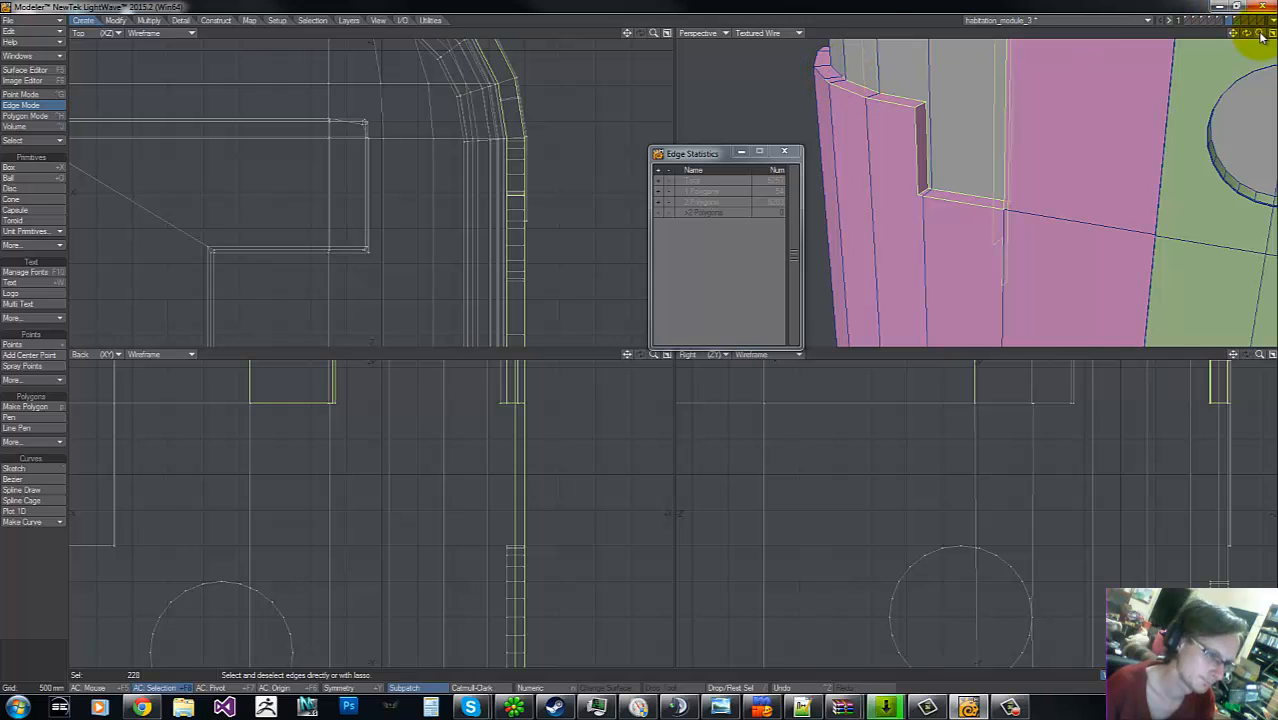
# - Weld the stray points on the raised corner panel's curved top border, delete the leftover two-vertex polygon, and return to point selection
pyautogui.moveTo(640, 338); pyautogui.dragTo(652, 338)
pyautogui.hotkey('ctrl', 'g')
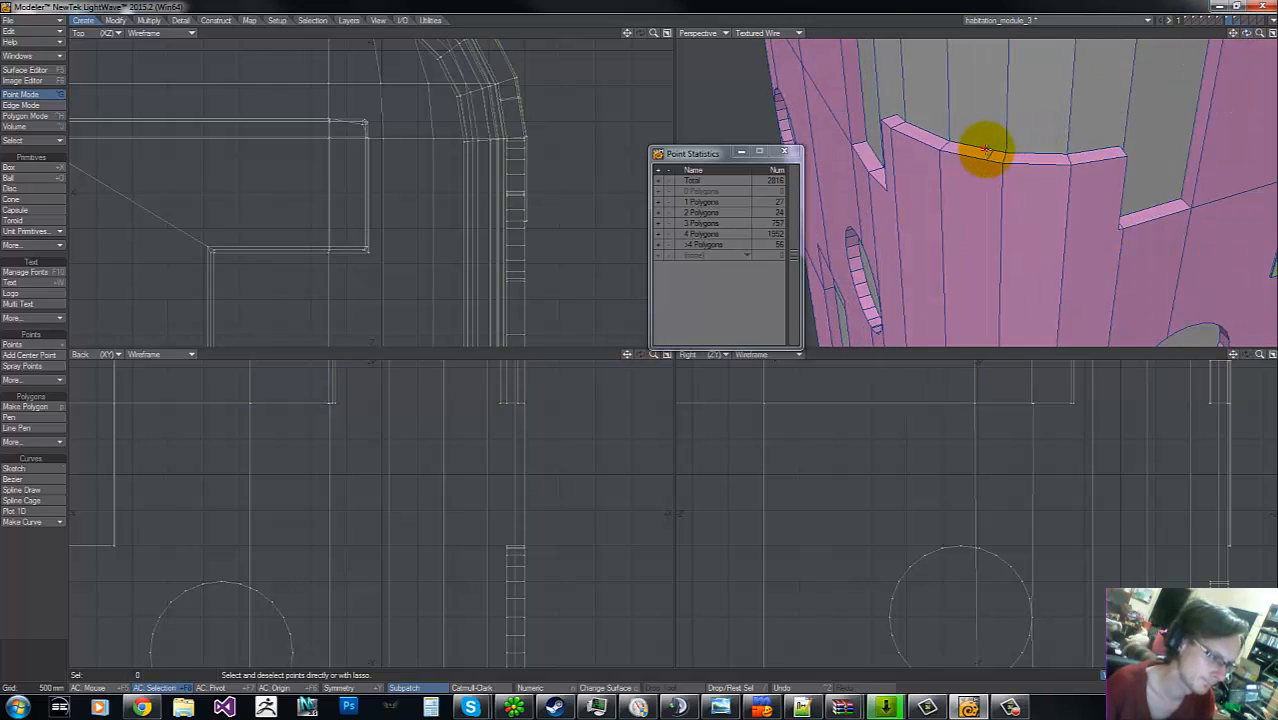
pyautogui.hotkey('ctrl', 'w')
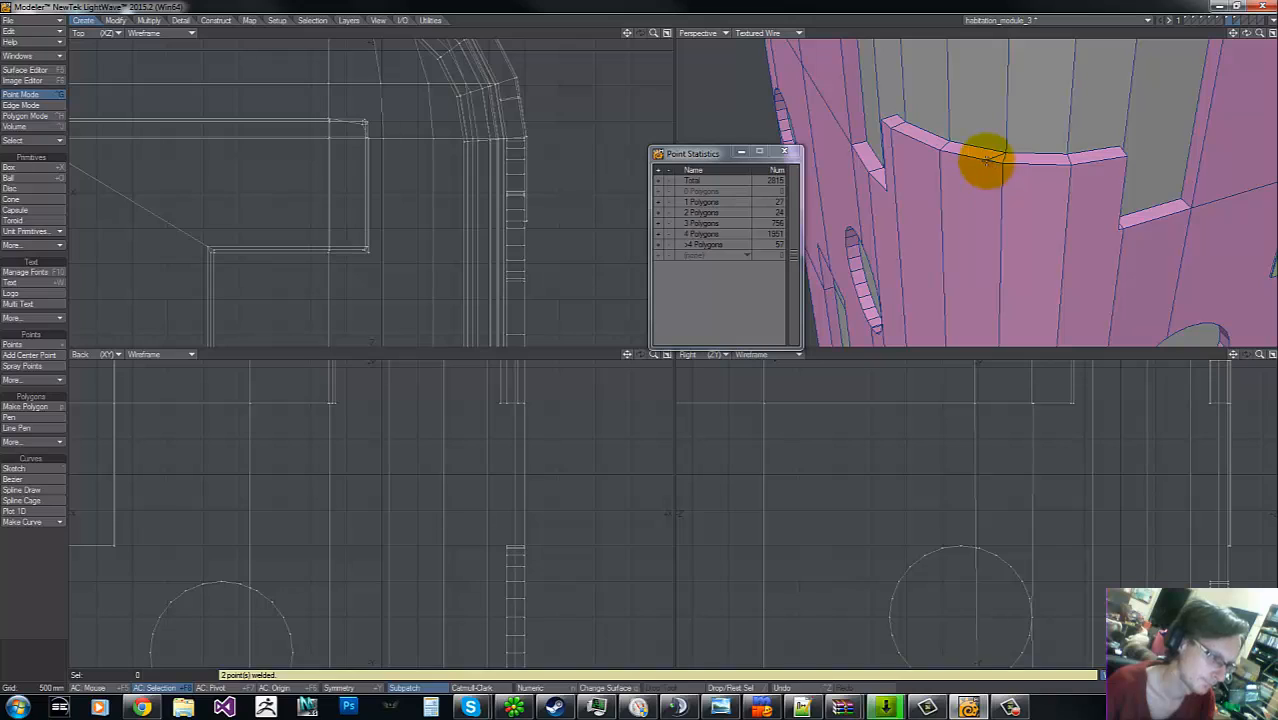
pyautogui.hotkey('ctrl', 'h')
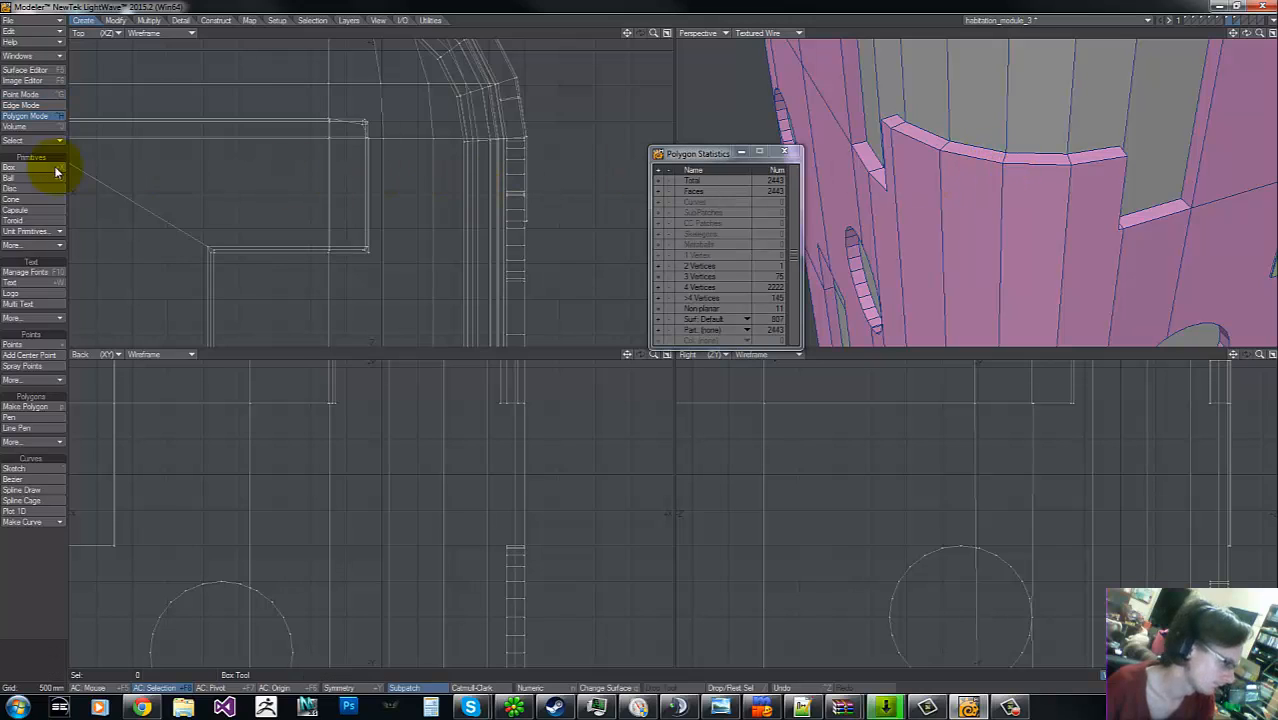
pyautogui.click(656, 267)
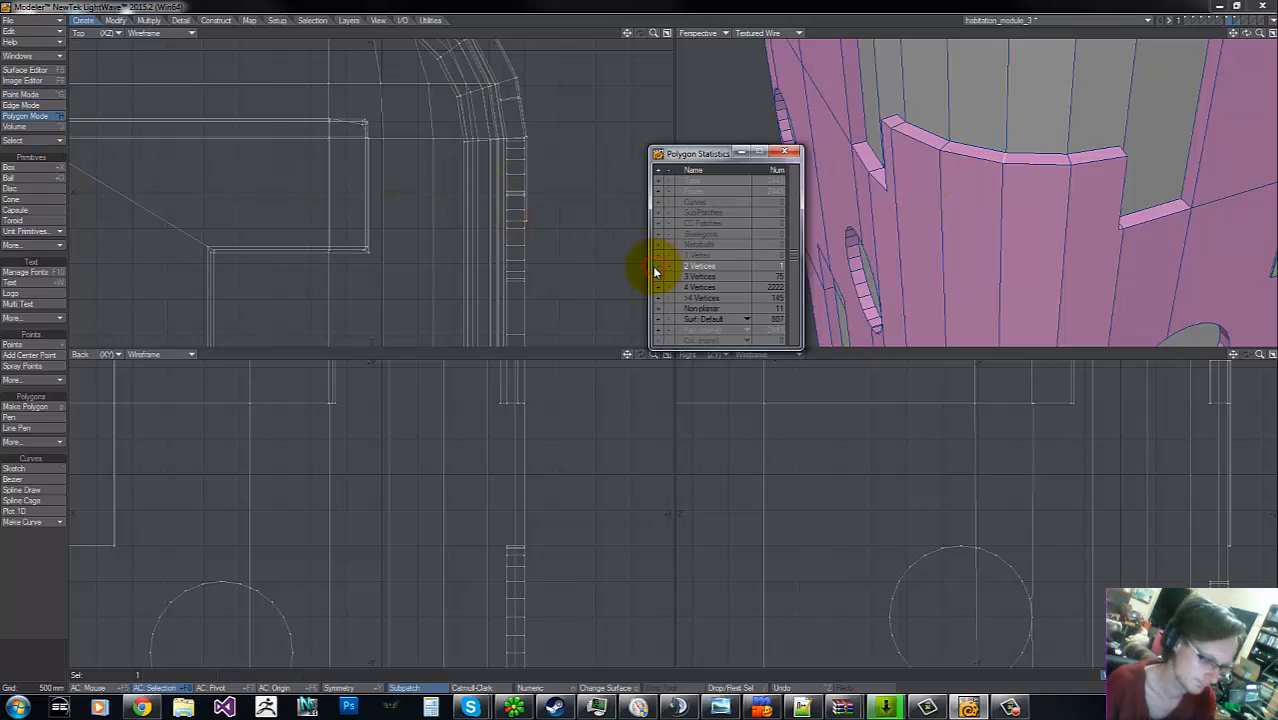
pyautogui.hotkey('ctrl', 'g')
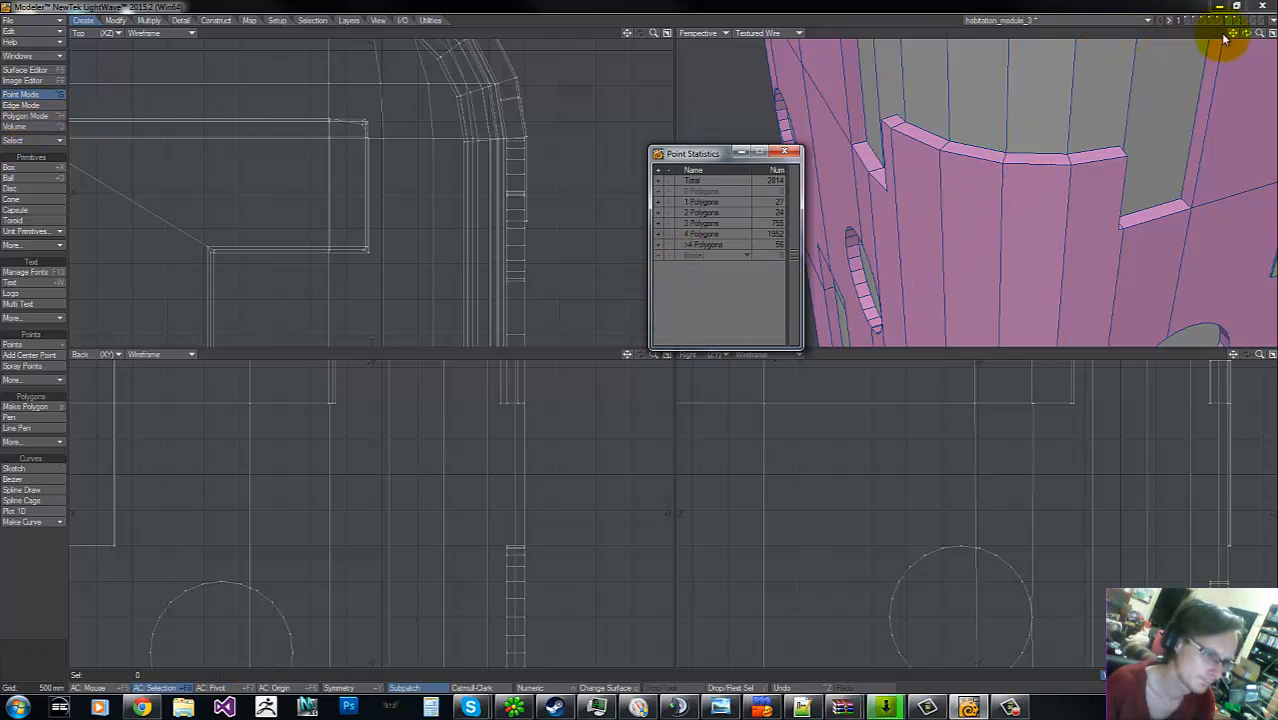
# - Weld the two pairs of stray points on the next corner panel's curved border, delete the two-vertex polygon, and return to edge selection
pyautogui.moveTo(1247, 33); pyautogui.dragTo(638, 335)
pyautogui.moveTo(1260, 34); pyautogui.dragTo(640, 340)
pyautogui.moveTo(1253, 38); pyautogui.dragTo(972, 184)
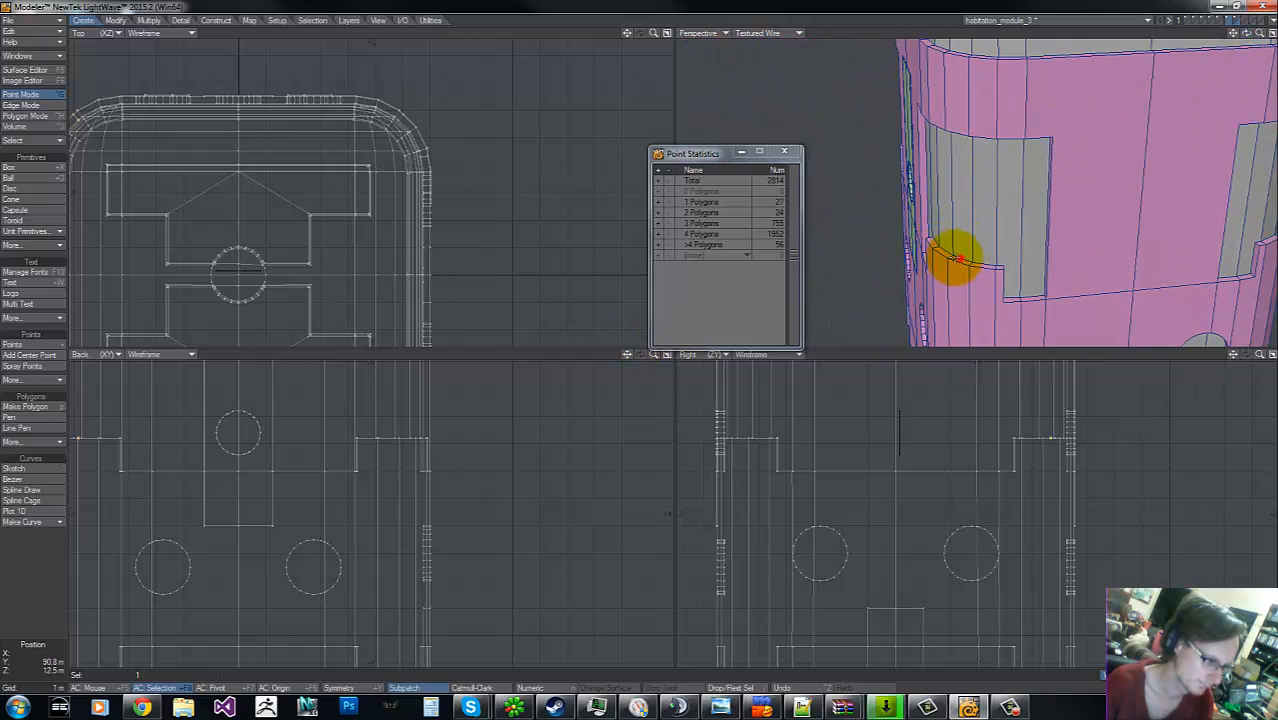
pyautogui.hotkey('ctrl', 'w')
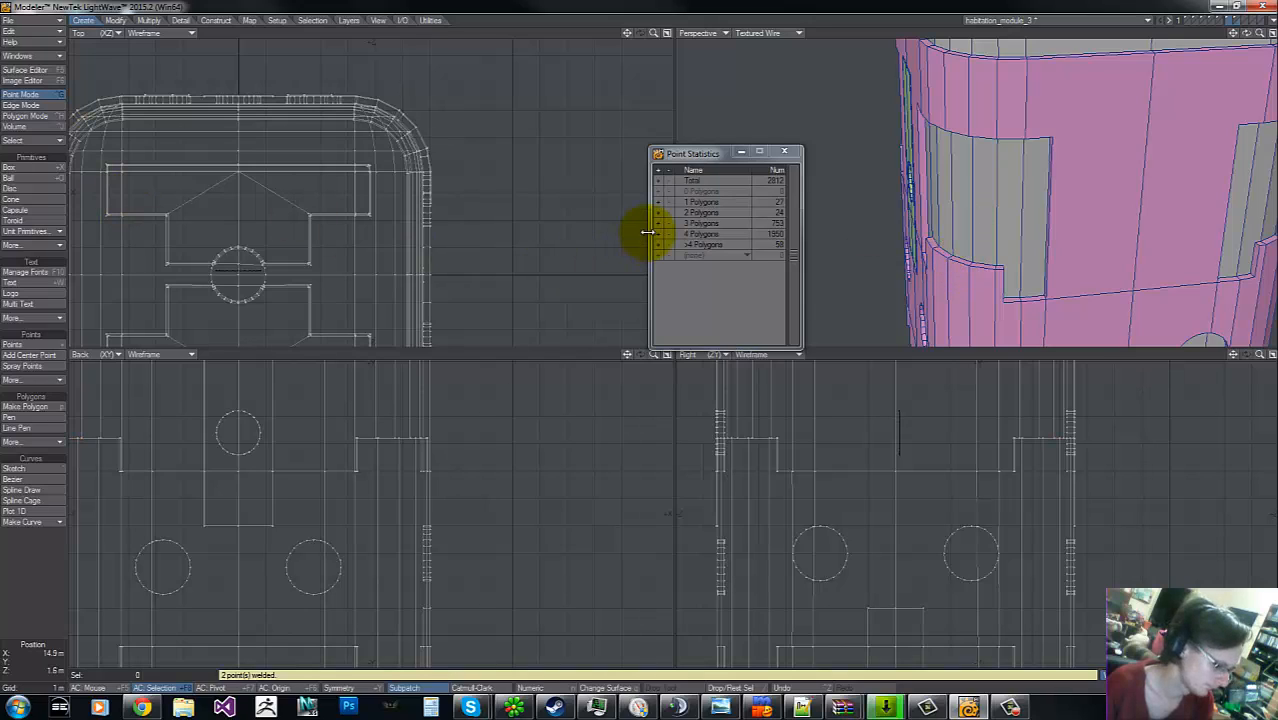
pyautogui.press('space')
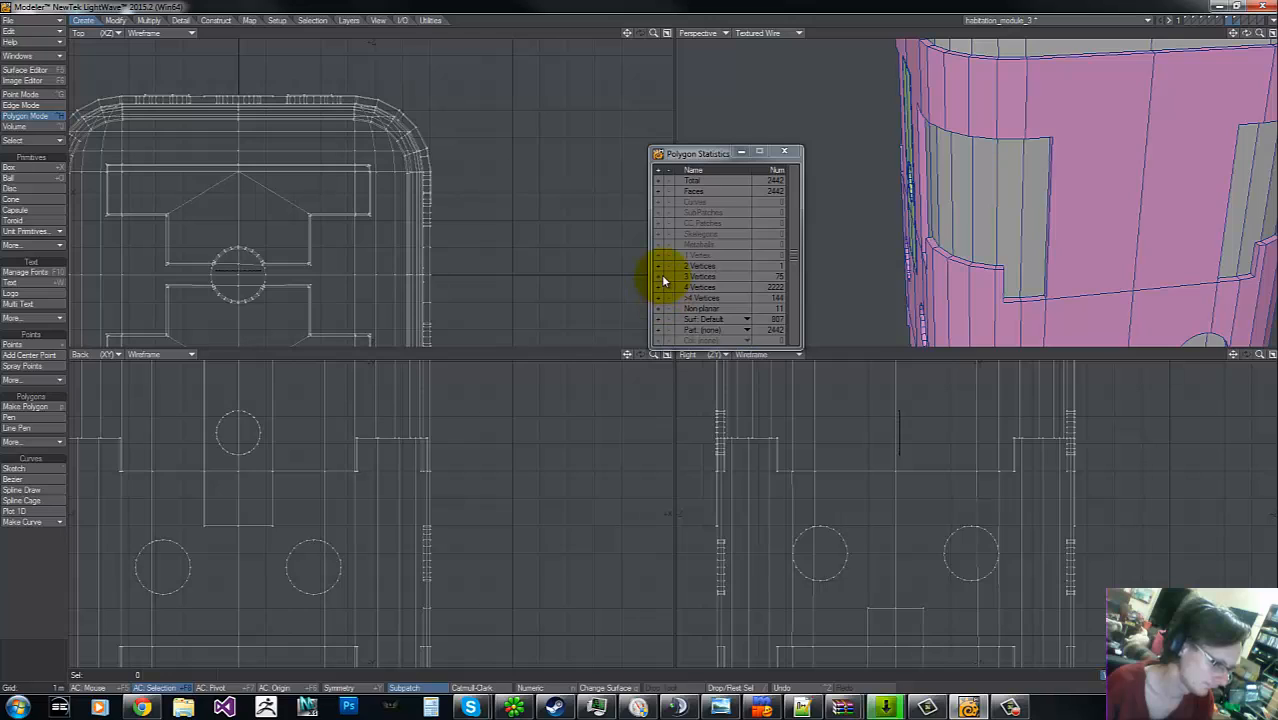
pyautogui.click(657, 270)
pyautogui.press('Delete')
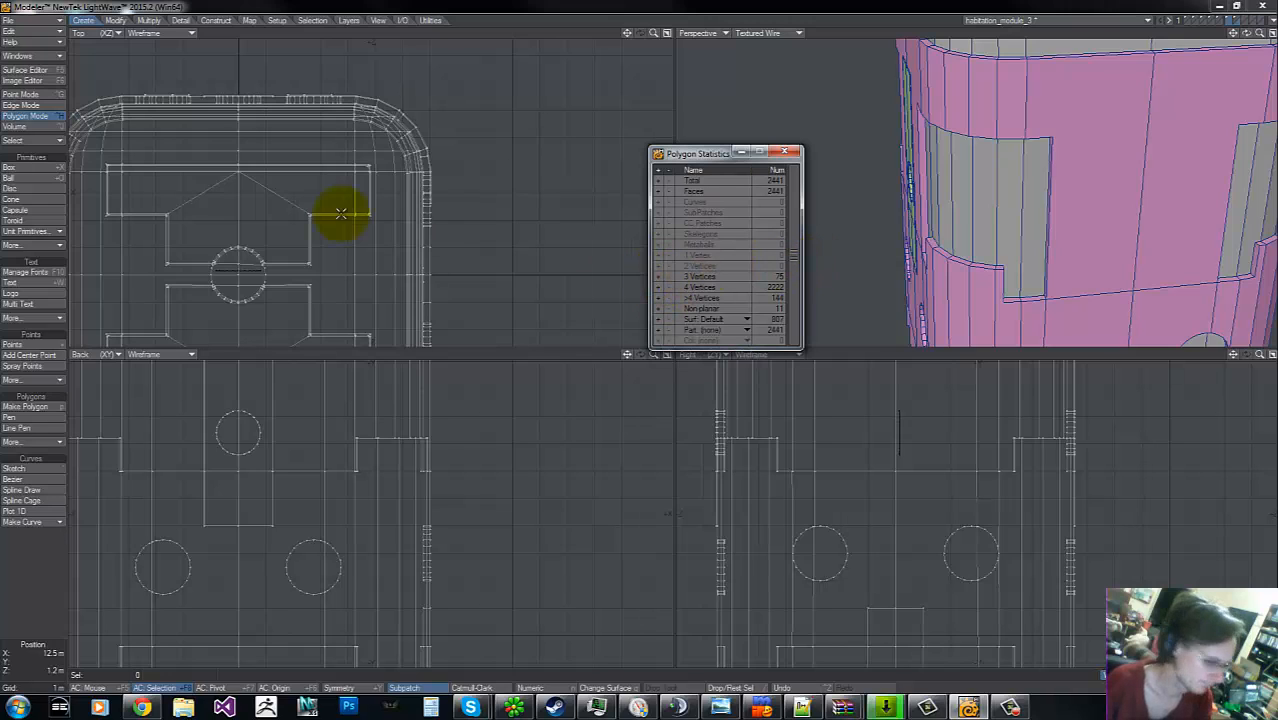
pyautogui.click(25, 105)
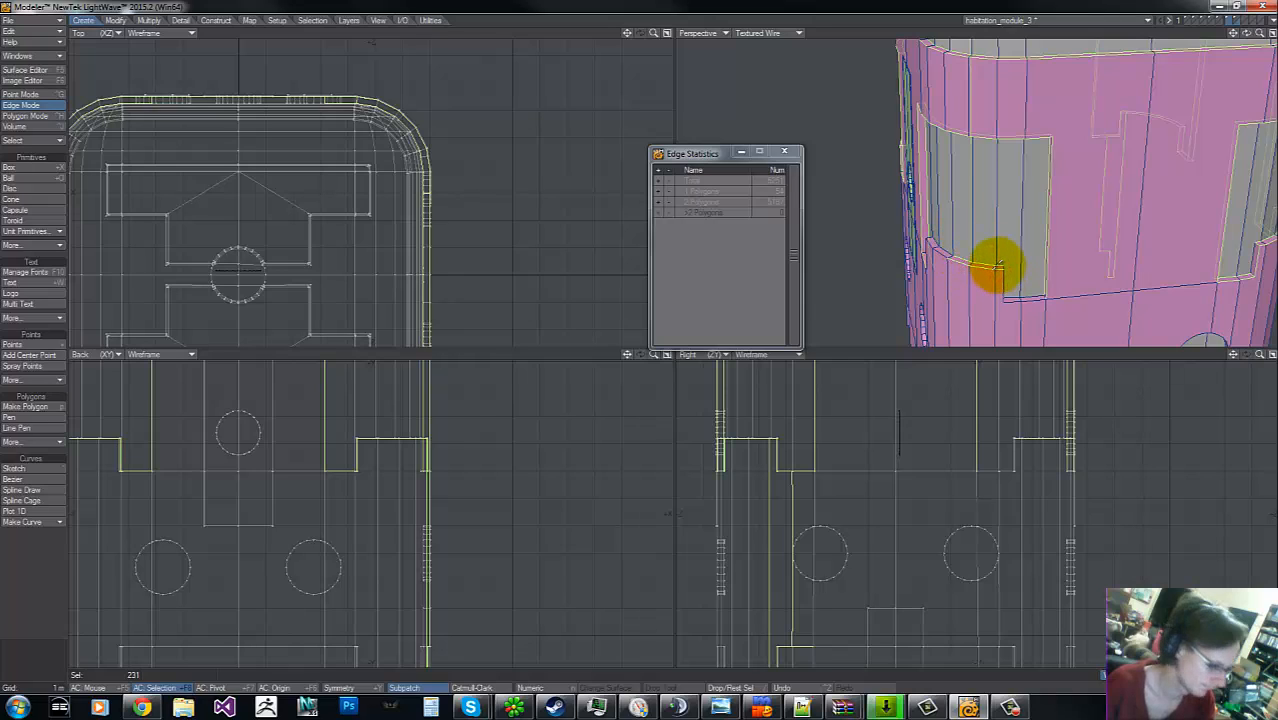
# - Turn on symmetry and add the recess's notch edges and the remaining curved lower border edges on the mirrored corners
pyautogui.hotkey('shift', 'y')
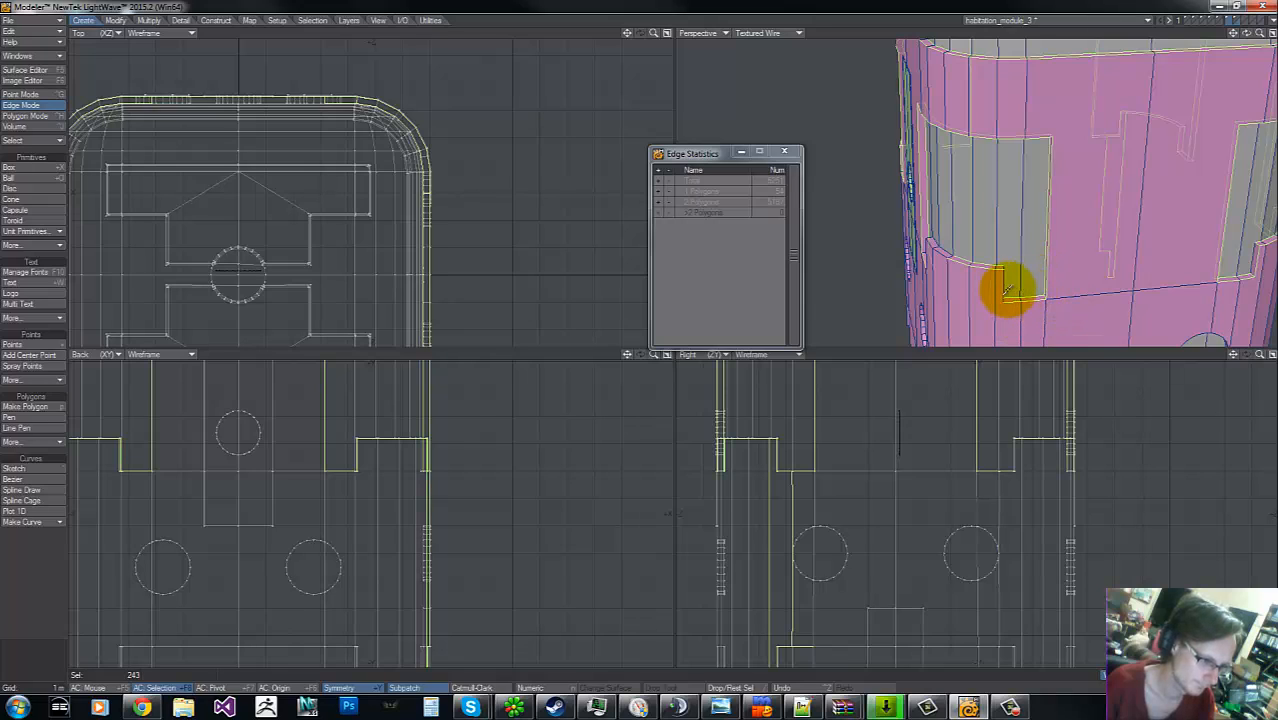
pyautogui.keyDown('shift'); pyautogui.click(1006, 285); pyautogui.keyUp('shift')
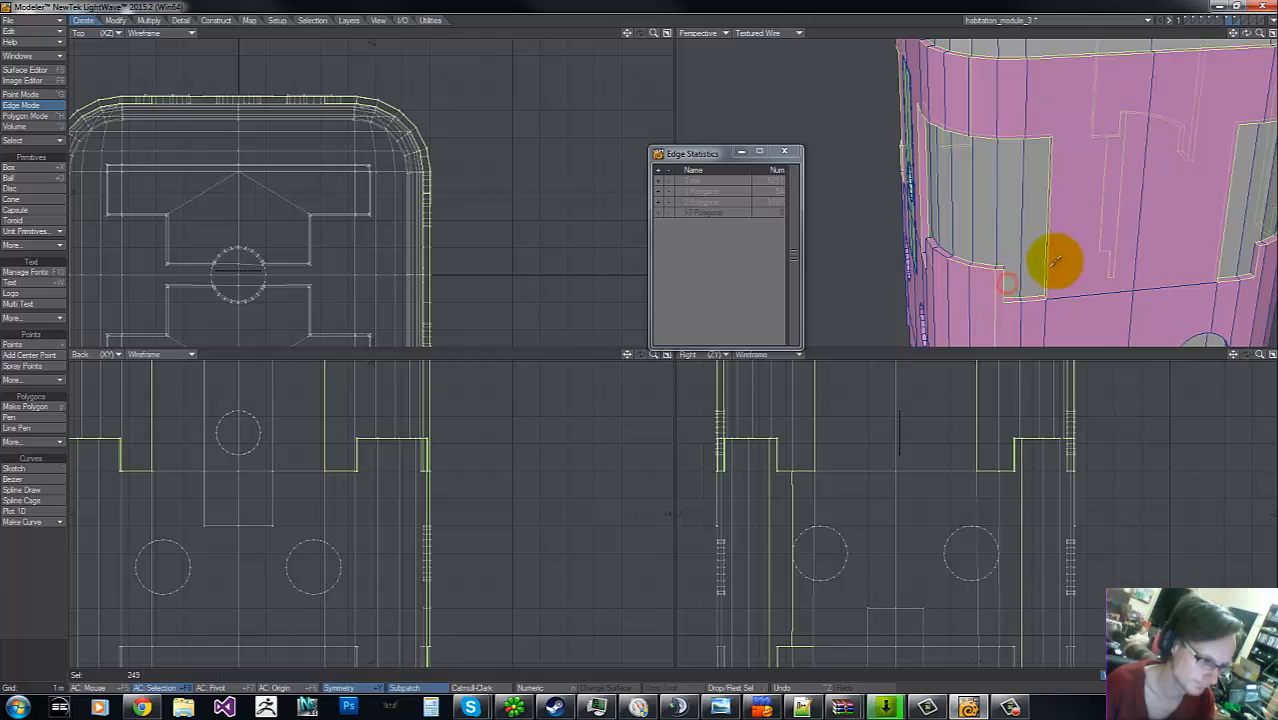
pyautogui.click(971, 307)
pyautogui.moveTo(1247, 33); pyautogui.dragTo(1078, 143)
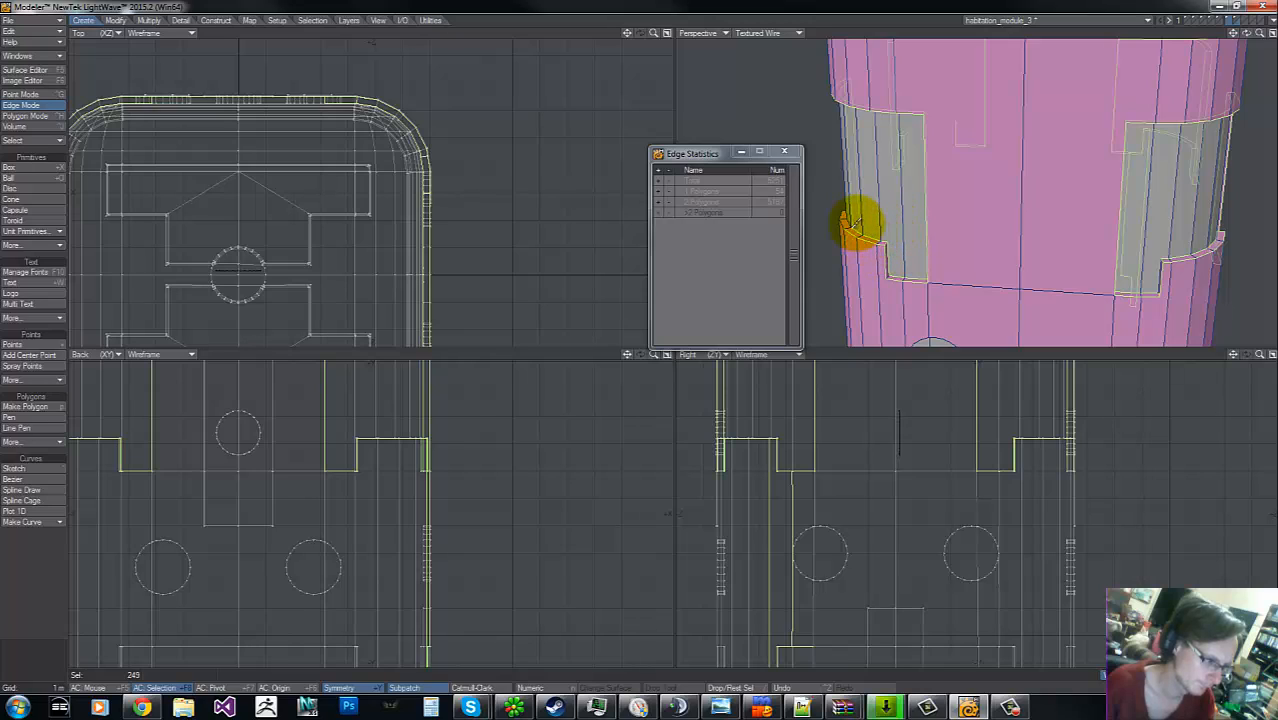
pyautogui.keyDown('shift'); pyautogui.click(844, 221); pyautogui.keyUp('shift')
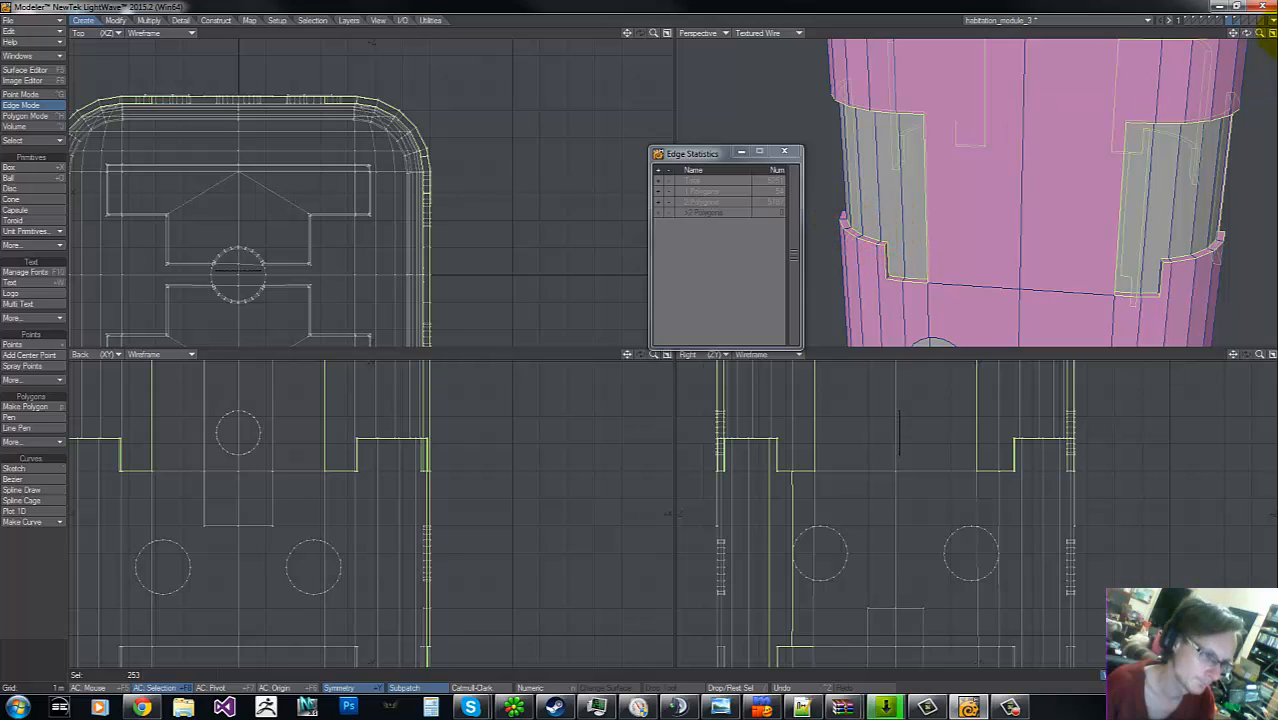
# - Add the missing notch edges of the corner recesses beside the green wall panel to the selection
pyautogui.moveTo(1248, 36); pyautogui.dragTo(1101, 205)
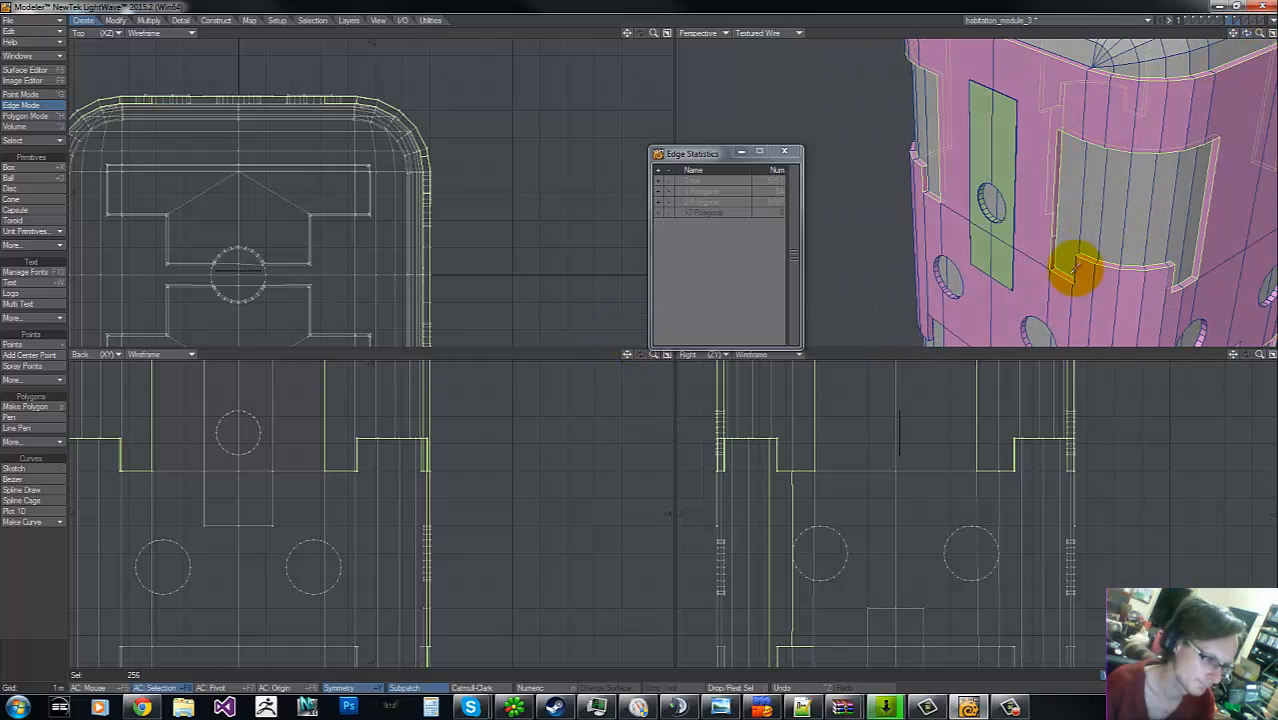
pyautogui.click(1087, 245)
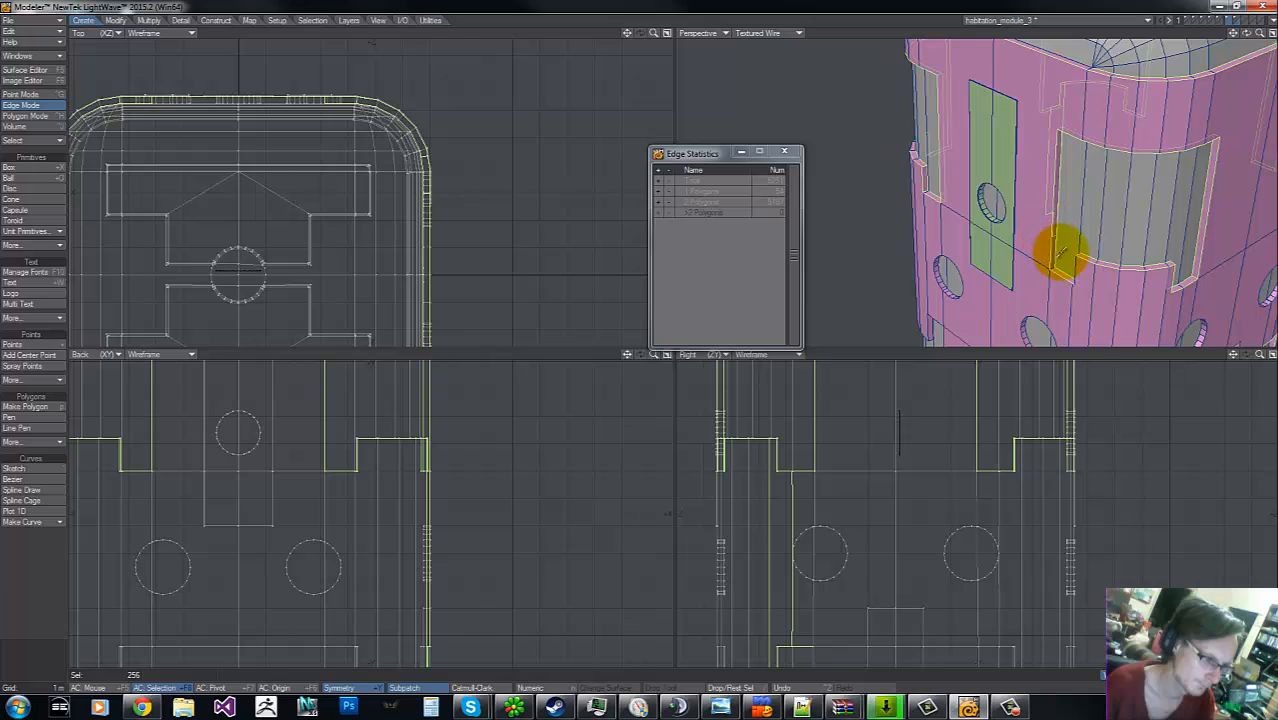
pyautogui.keyDown('shift'); pyautogui.click(1073, 253); pyautogui.keyUp('shift')
pyautogui.moveTo(1247, 34); pyautogui.dragTo(641, 344)
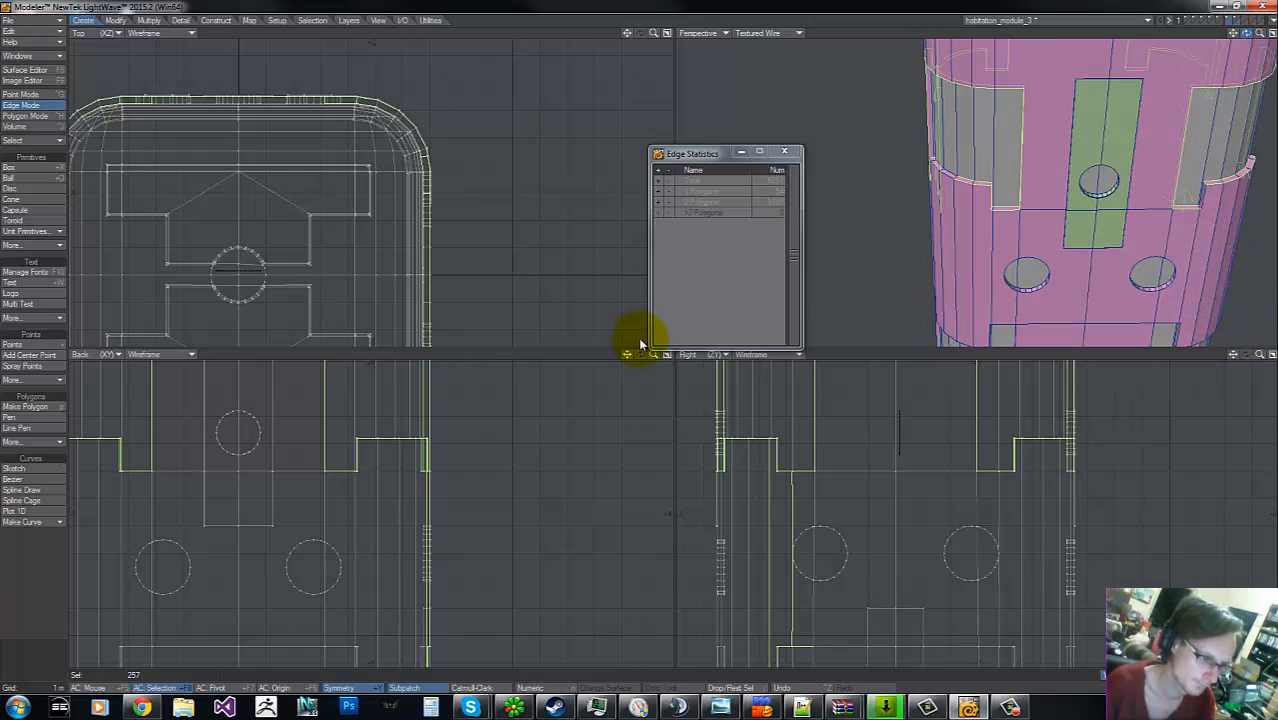
pyautogui.keyDown('shift'); pyautogui.click(1197, 191); pyautogui.keyUp('shift')
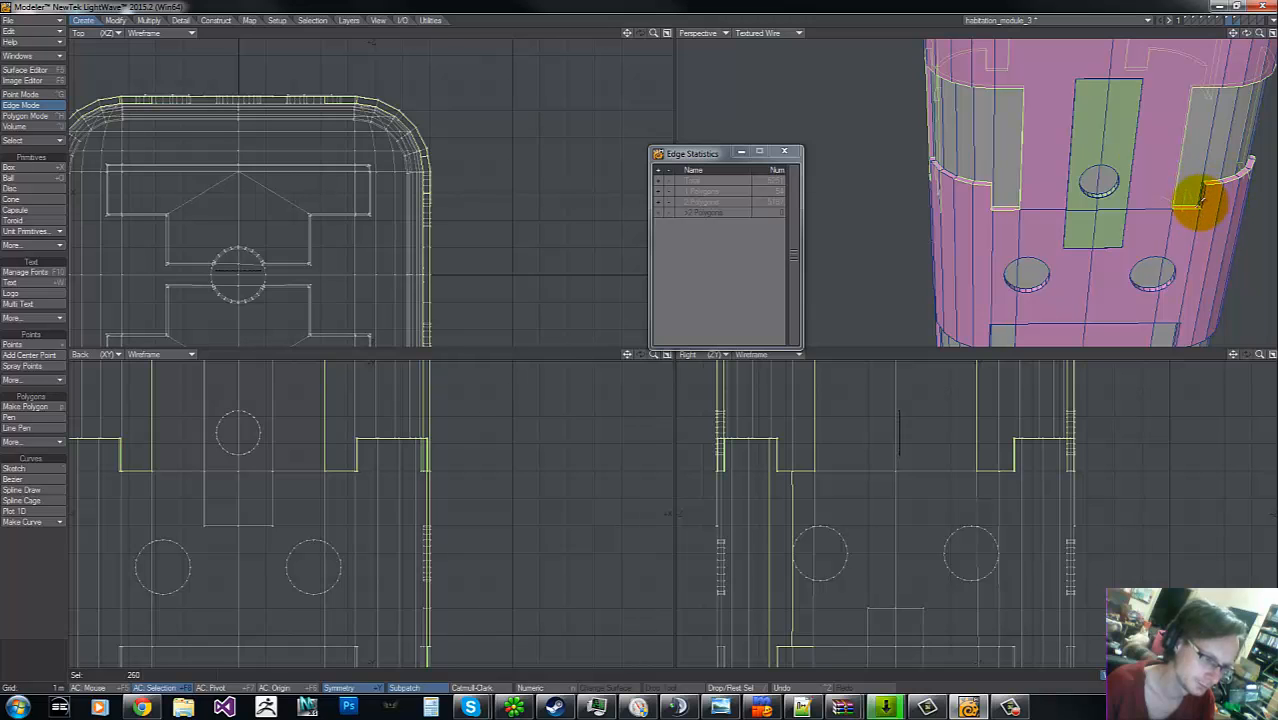
# - Add the remaining short vertical and inner notch edges around the corner recesses' lower borders to the symmetric selection
pyautogui.press('g')
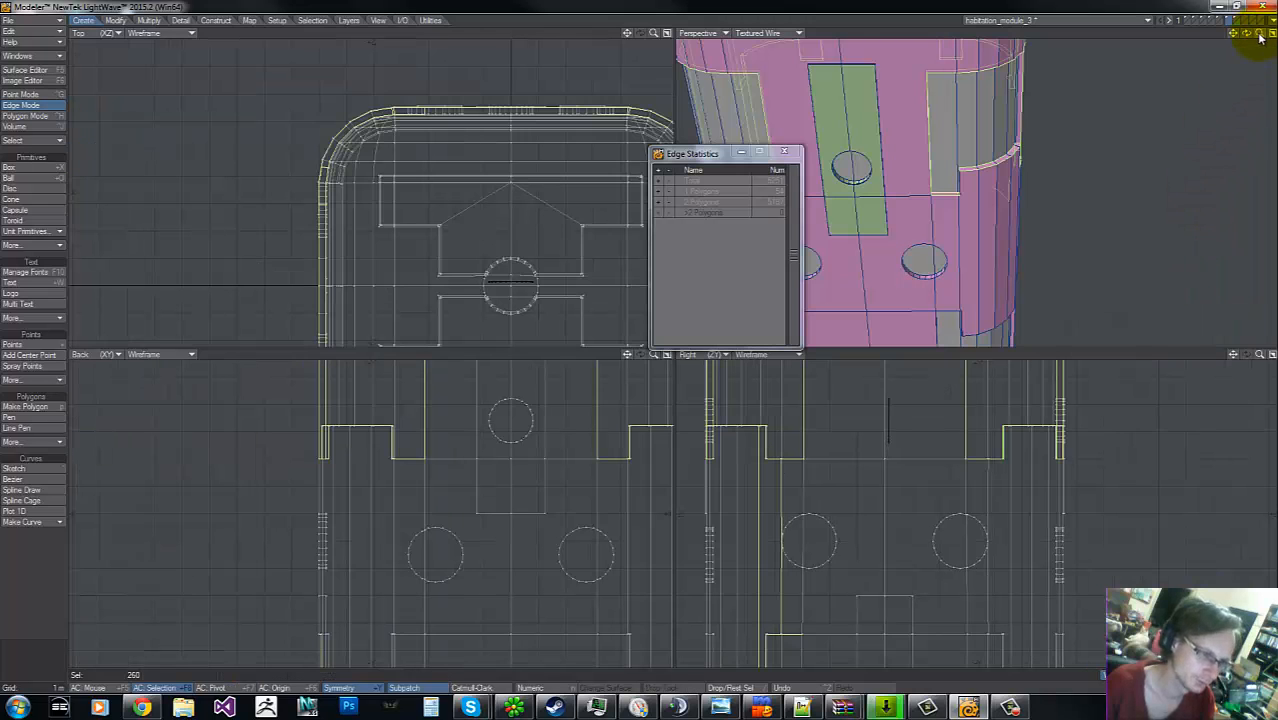
pyautogui.moveTo(1260, 36); pyautogui.dragTo(639, 337)
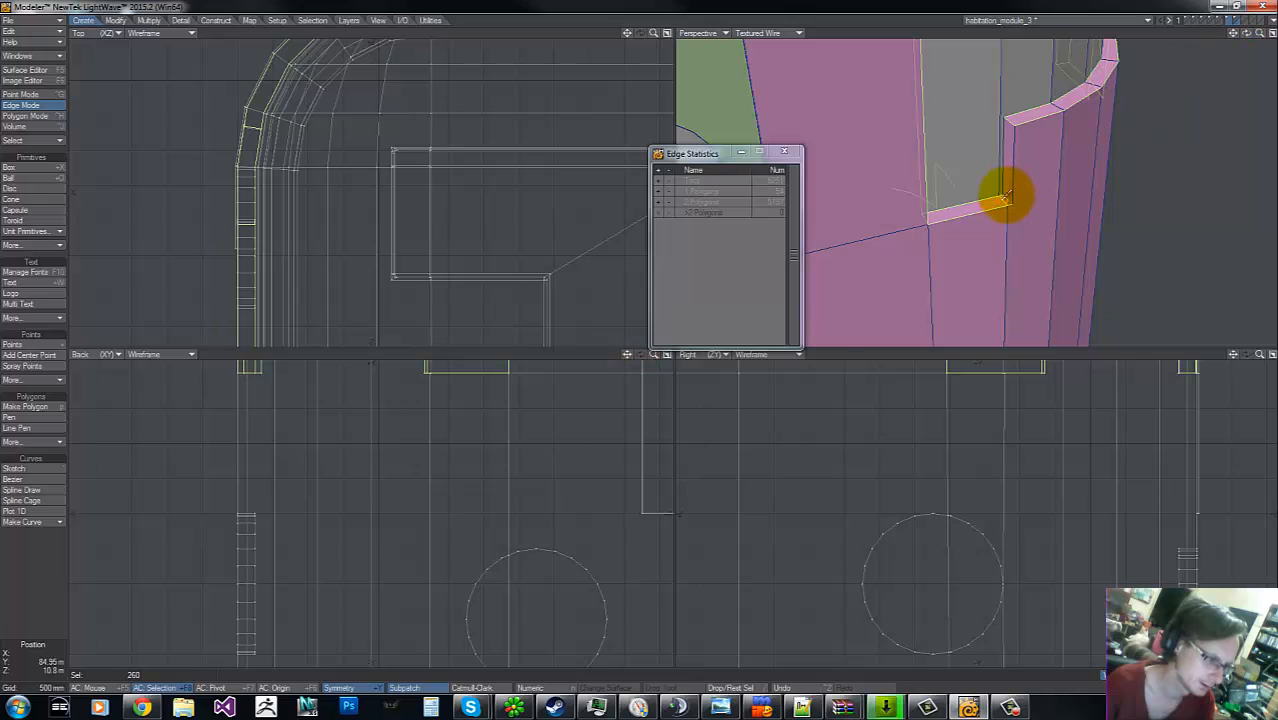
pyautogui.moveTo(1002, 200); pyautogui.dragTo(1002, 178)
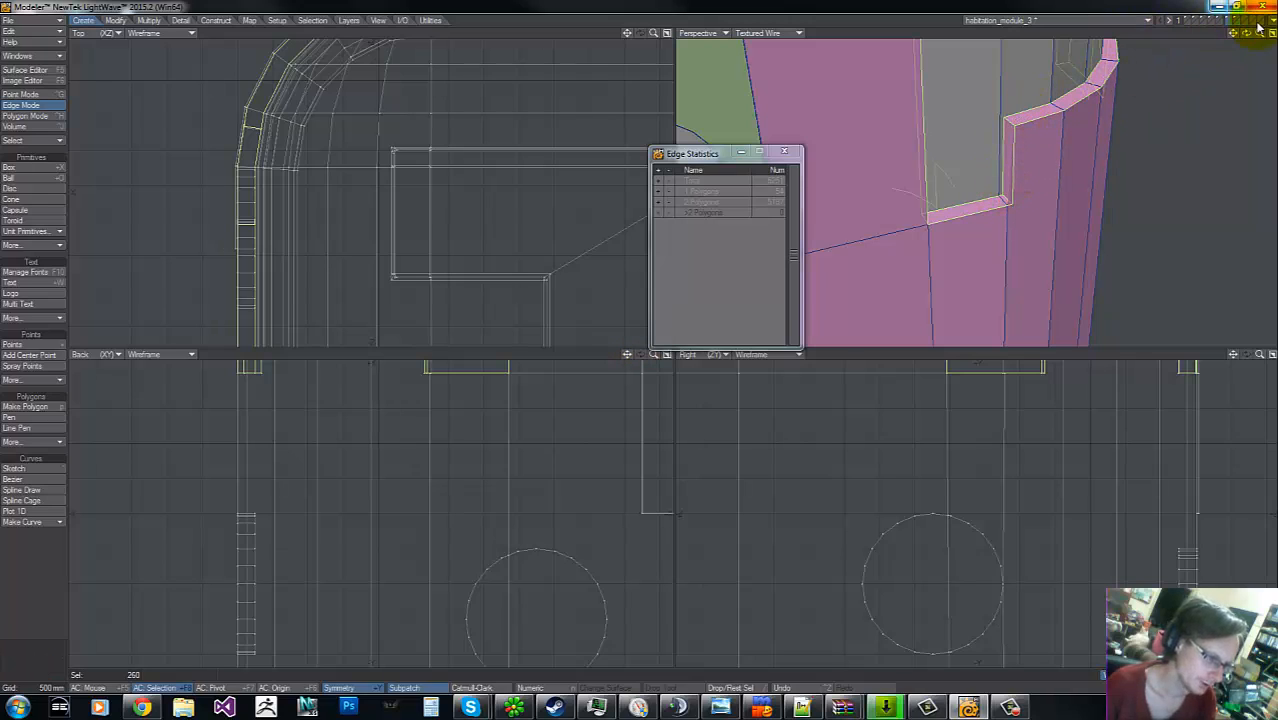
pyautogui.moveTo(1260, 36); pyautogui.dragTo(642, 337)
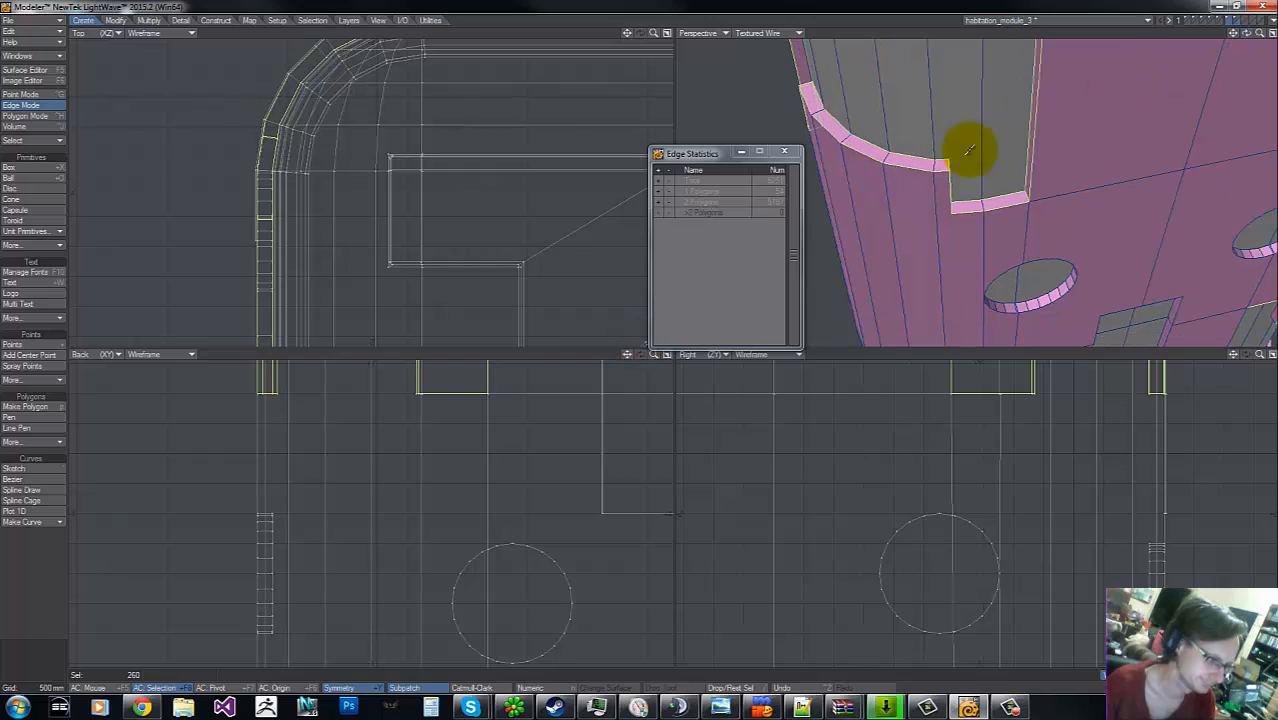
pyautogui.moveTo(1256, 34); pyautogui.dragTo(905, 165)
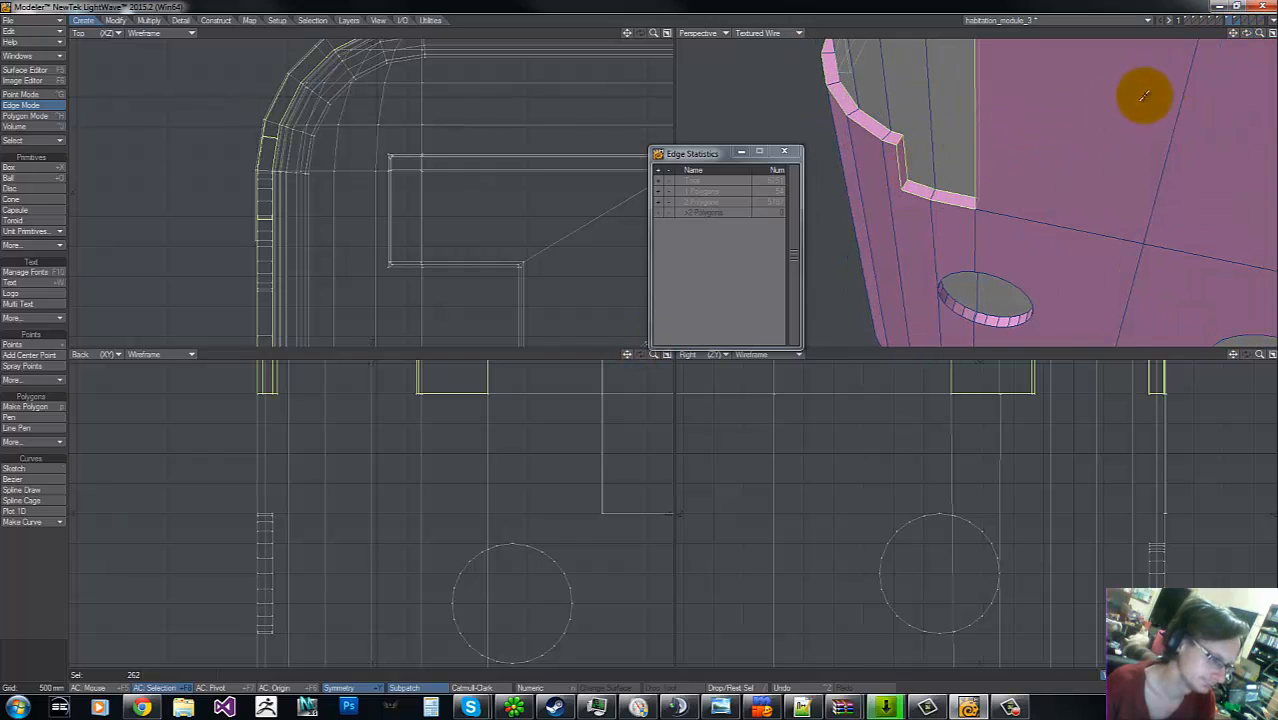
pyautogui.moveTo(1246, 36); pyautogui.dragTo(908, 170)
pyautogui.press('g')
pyautogui.press('g')
pyautogui.press('g')
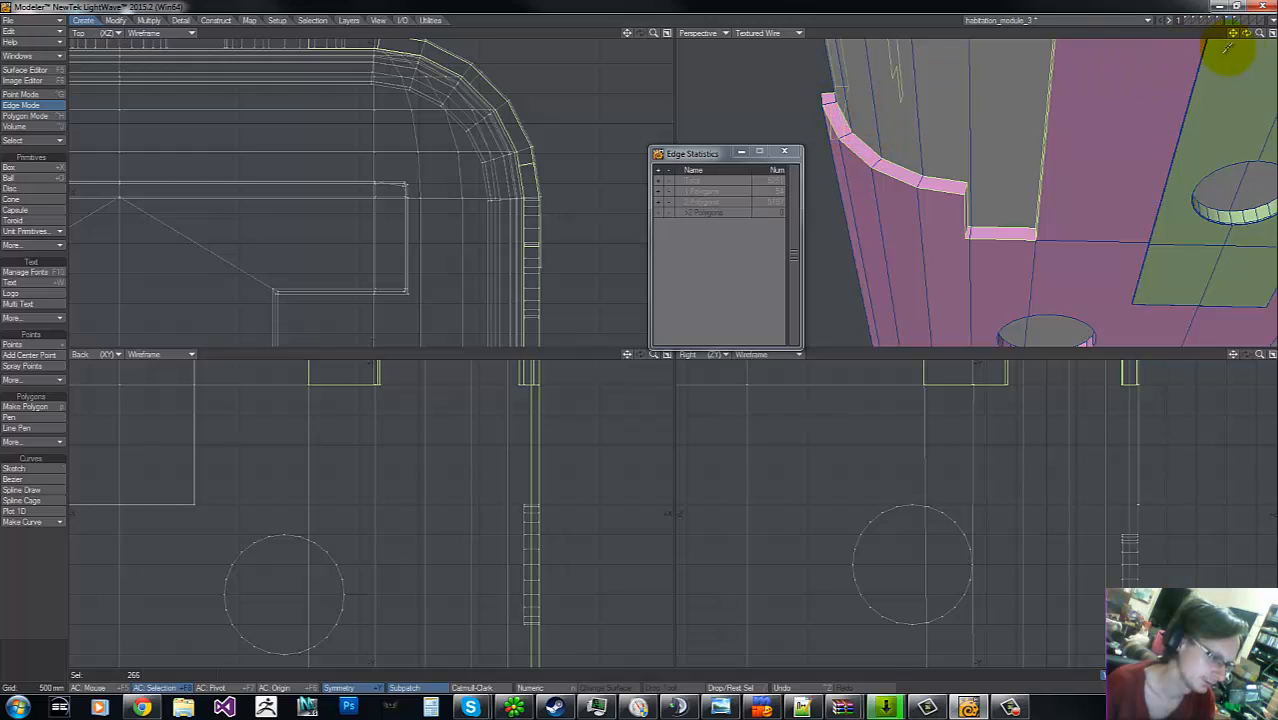
pyautogui.moveTo(1246, 36); pyautogui.dragTo(910, 150)
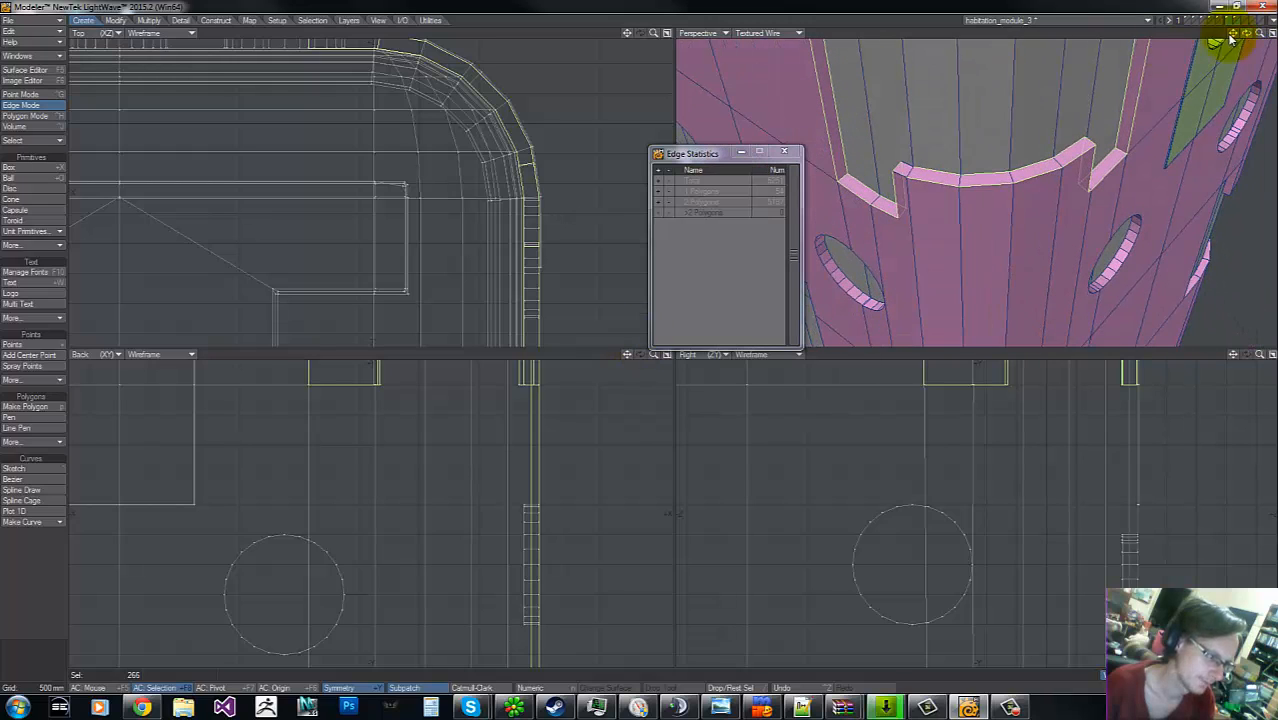
pyautogui.click(903, 173)
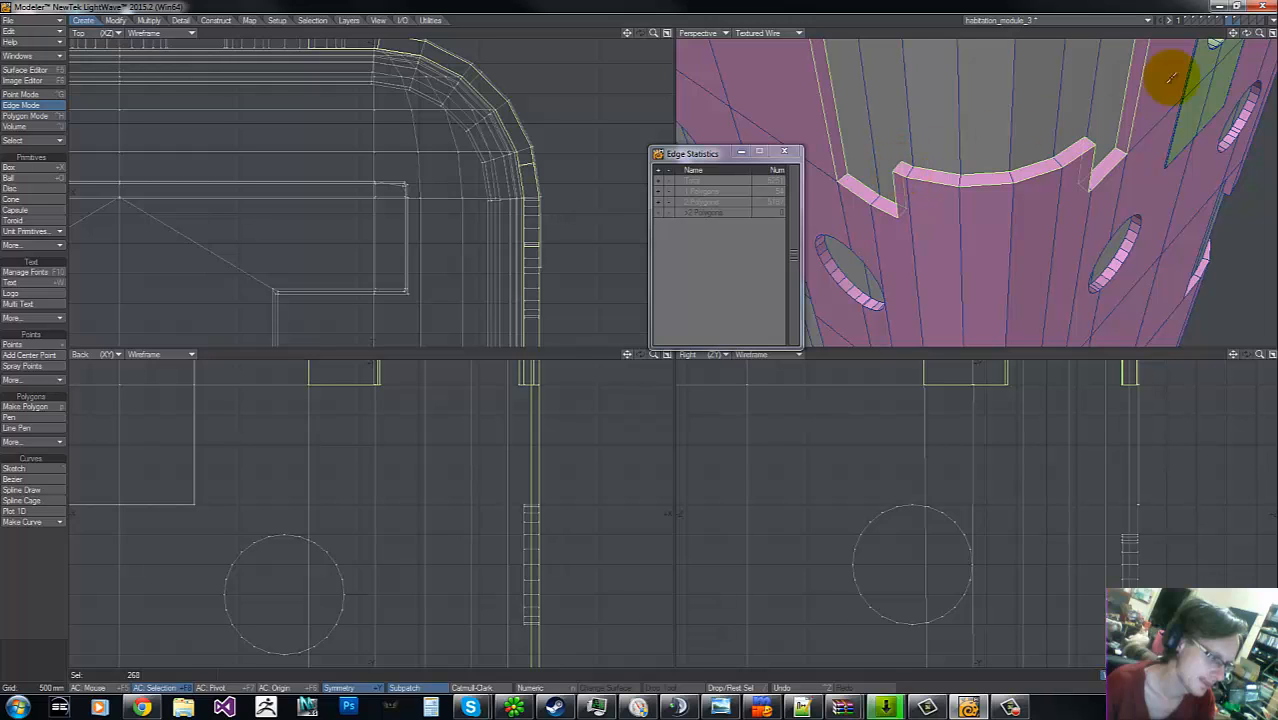
# - Deselect the vertical side edges of the raised corner panel between the upper and lower recesses
pyautogui.moveTo(1260, 34); pyautogui.dragTo(647, 338)
pyautogui.press('g')
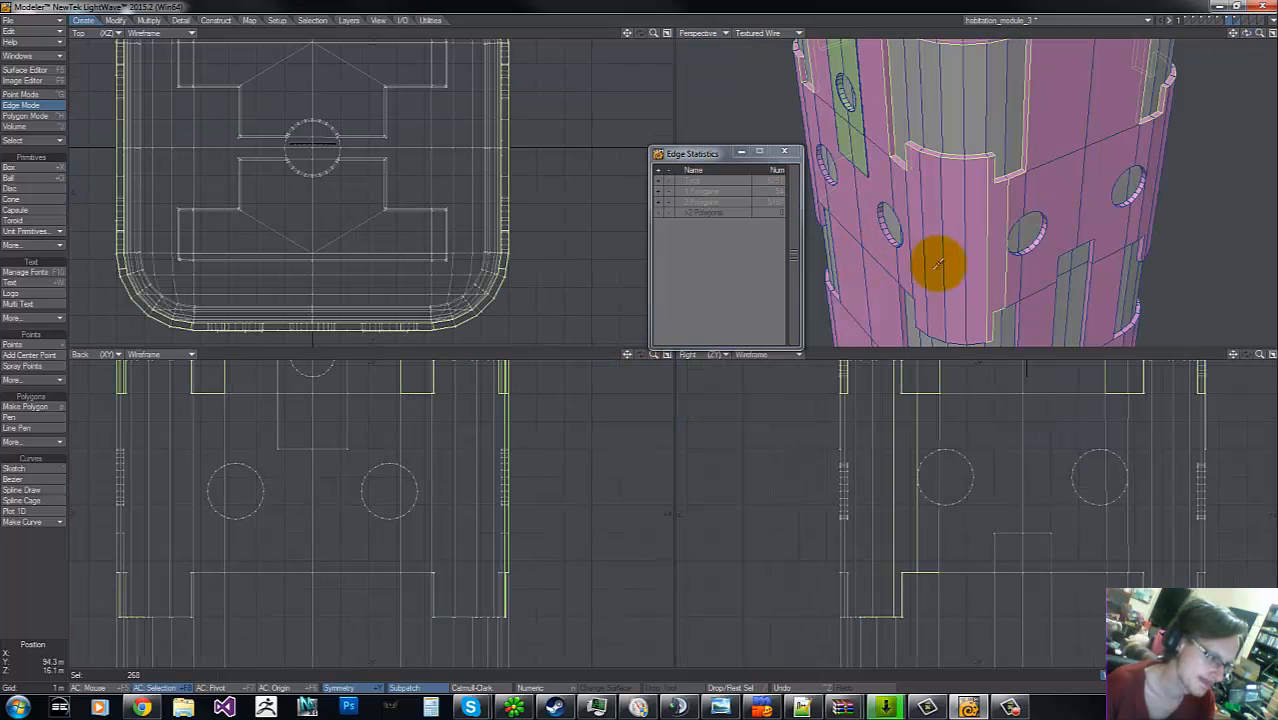
pyautogui.click(982, 224)
pyautogui.click(1005, 285)
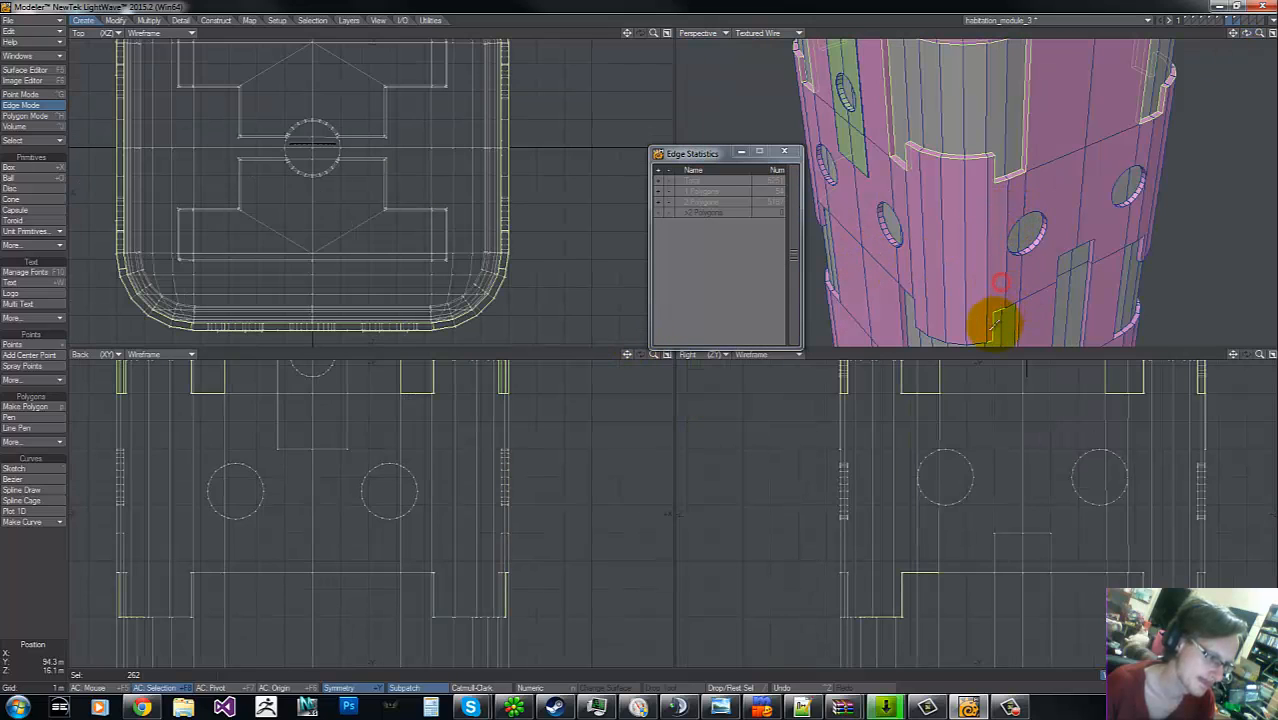
# - Check the selected recess borders on the module's other corners for missing or unwanted edges
pyautogui.press('g')
pyautogui.press('g')
pyautogui.press('g')
pyautogui.press('g')
pyautogui.press('g')
pyautogui.press('g')
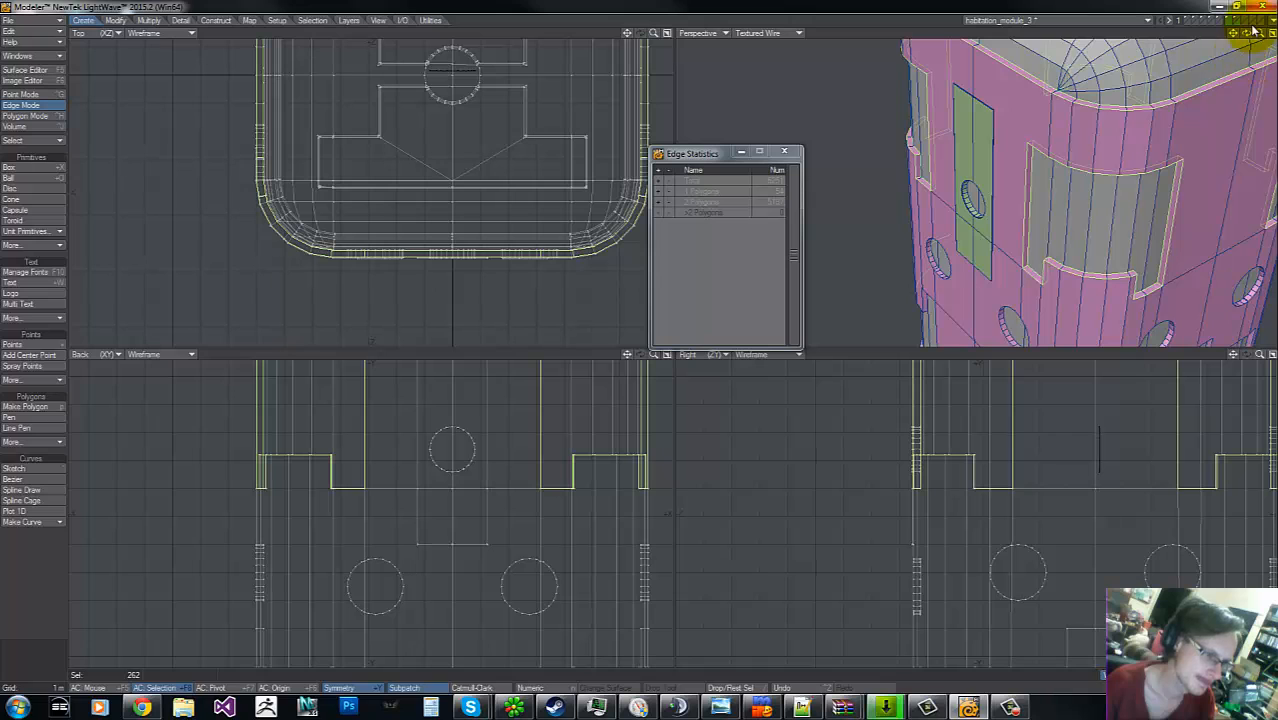
pyautogui.moveTo(1250, 33); pyautogui.dragTo(640, 337)
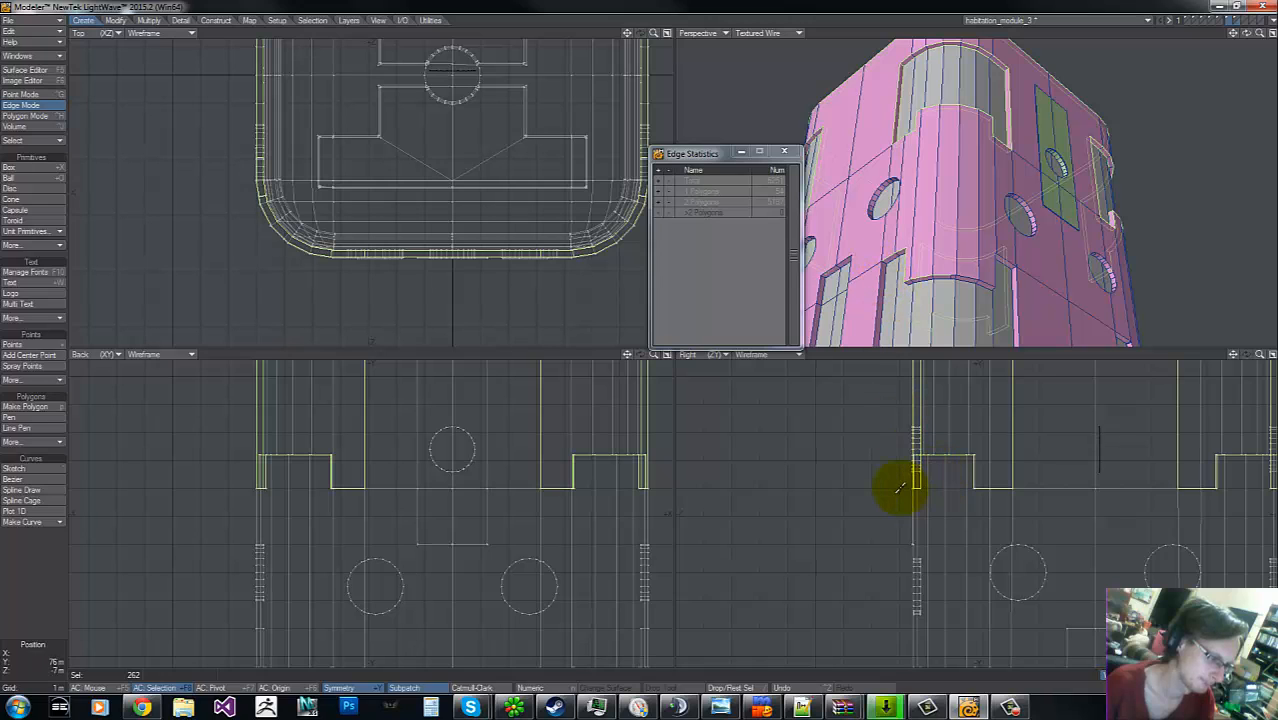
# - Deselect the border edges along the top of the lower corner recesses, just beneath the raised corner panels
pyautogui.moveTo(953, 615); pyautogui.dragTo(963, 515)
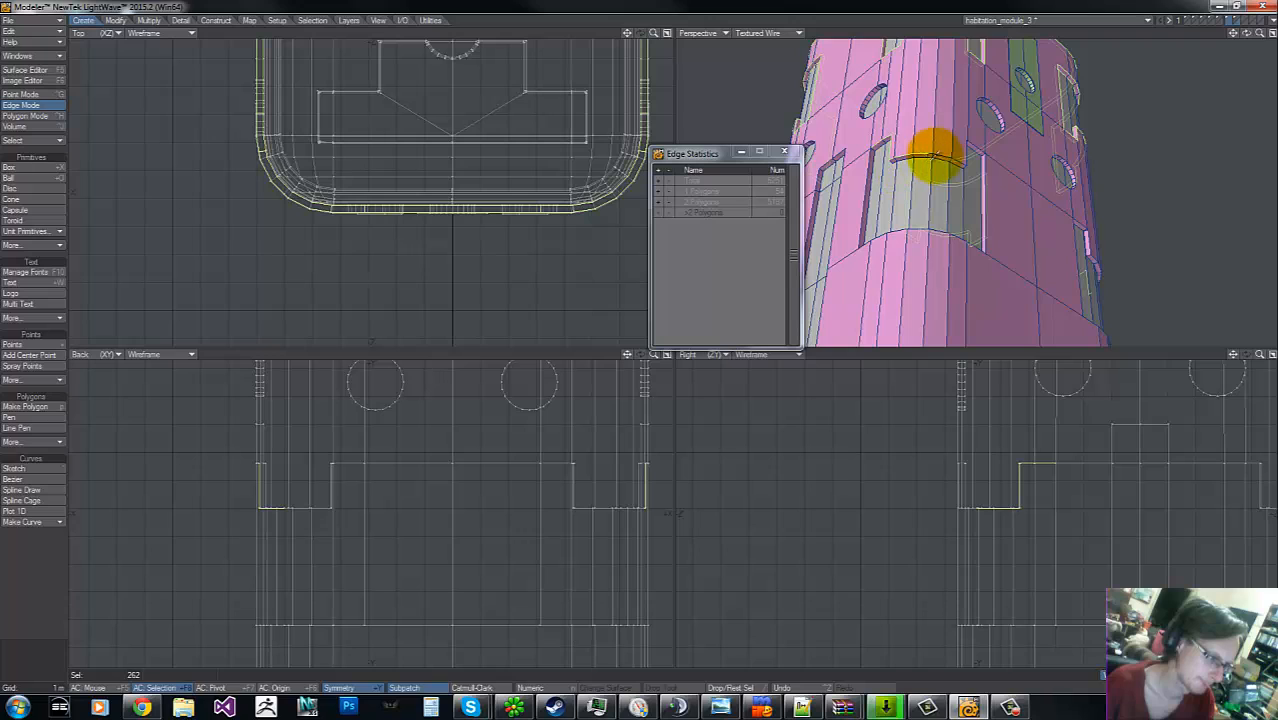
pyautogui.moveTo(933, 451)
pyautogui.keyDown('shift'); pyautogui.mouseDown(button='right')
pyautogui.moveTo(956, 442)
pyautogui.moveTo(945, 448)
pyautogui.mouseUp(button='right'); pyautogui.keyUp('shift')
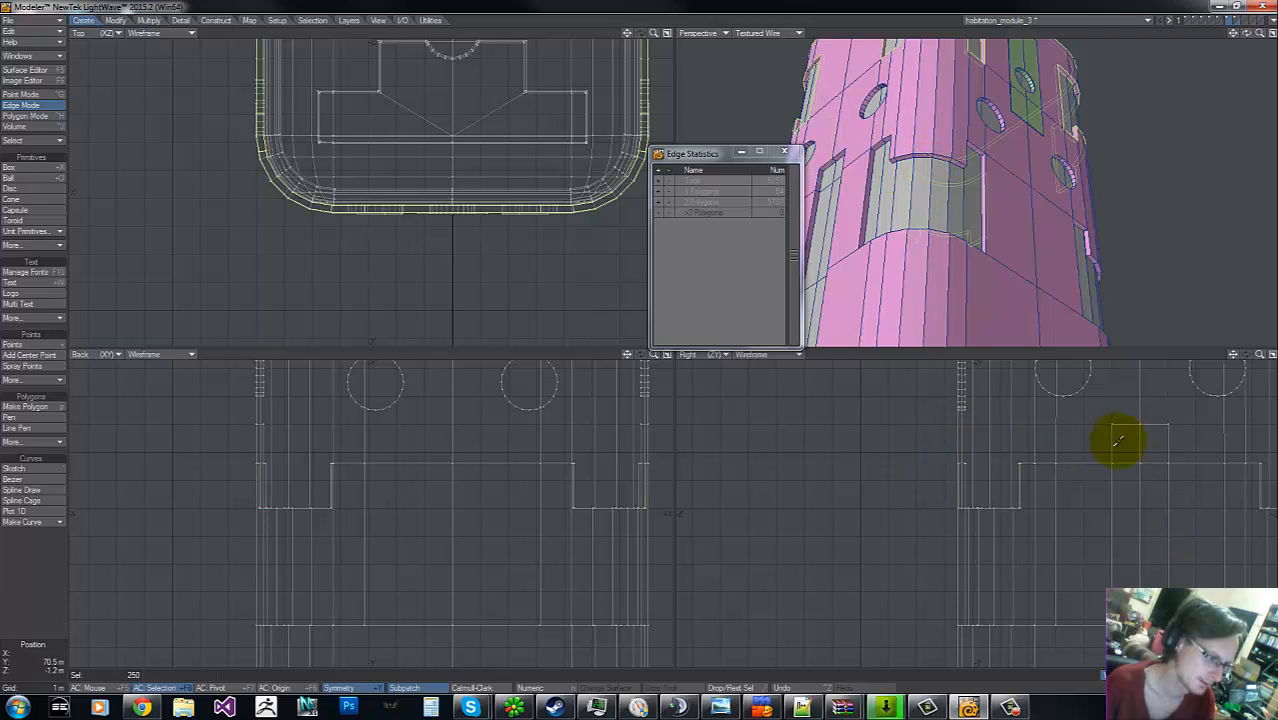
pyautogui.press('g')
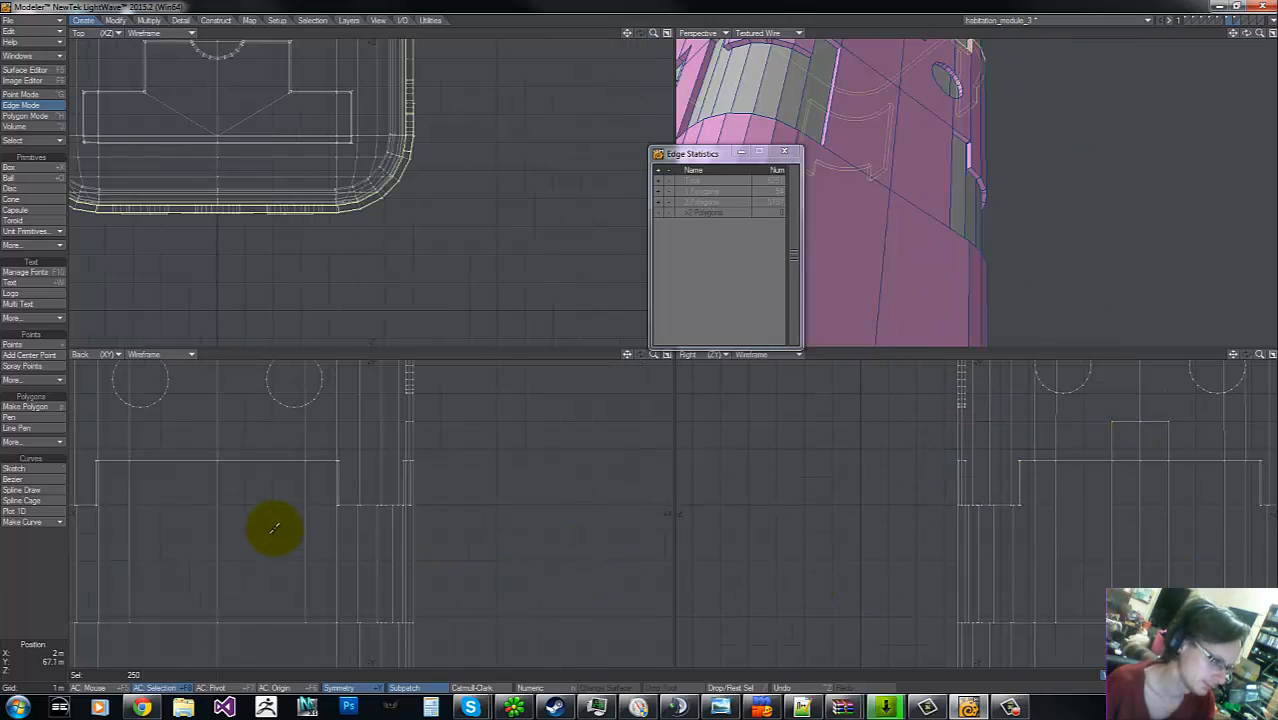
pyautogui.press('g')
pyautogui.press('g')
pyautogui.press('g')
pyautogui.press('g')
pyautogui.press('g')
pyautogui.press('g')
pyautogui.press('g')
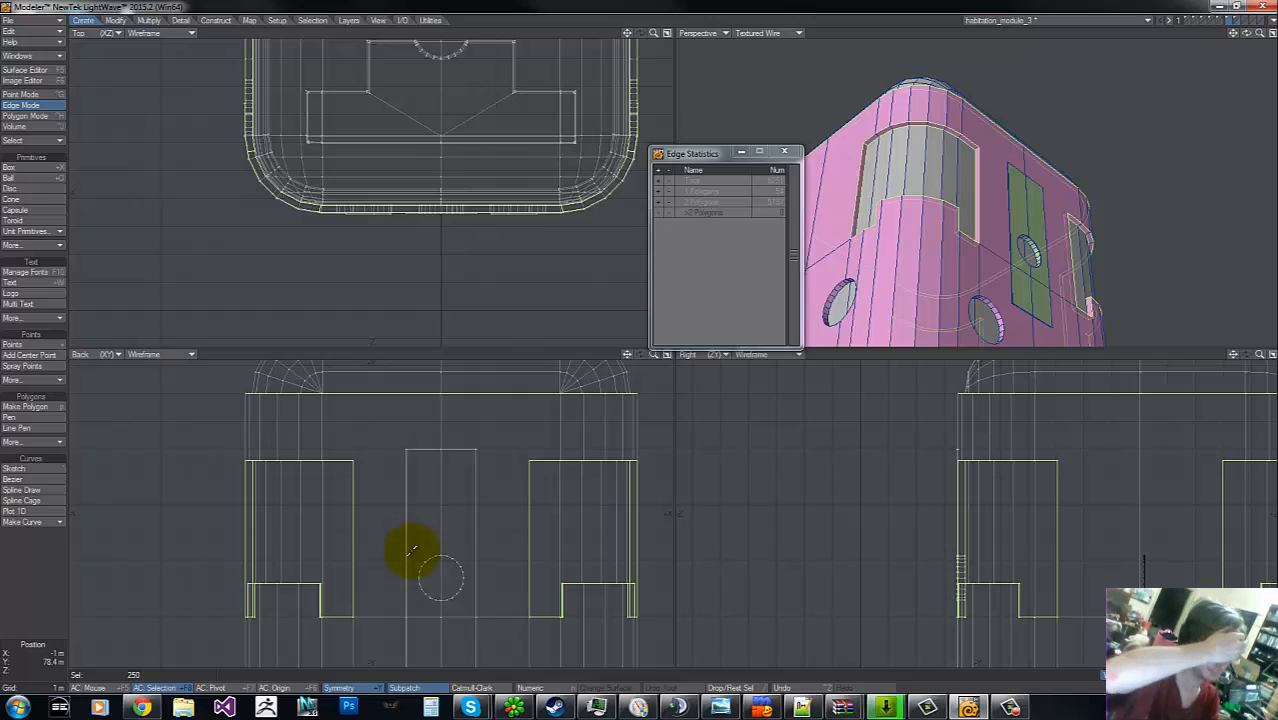
# - Try to chamfer the selected border edges of the upper corner recesses by a small amount
pyautogui.hotkey('ctrl', 'b')
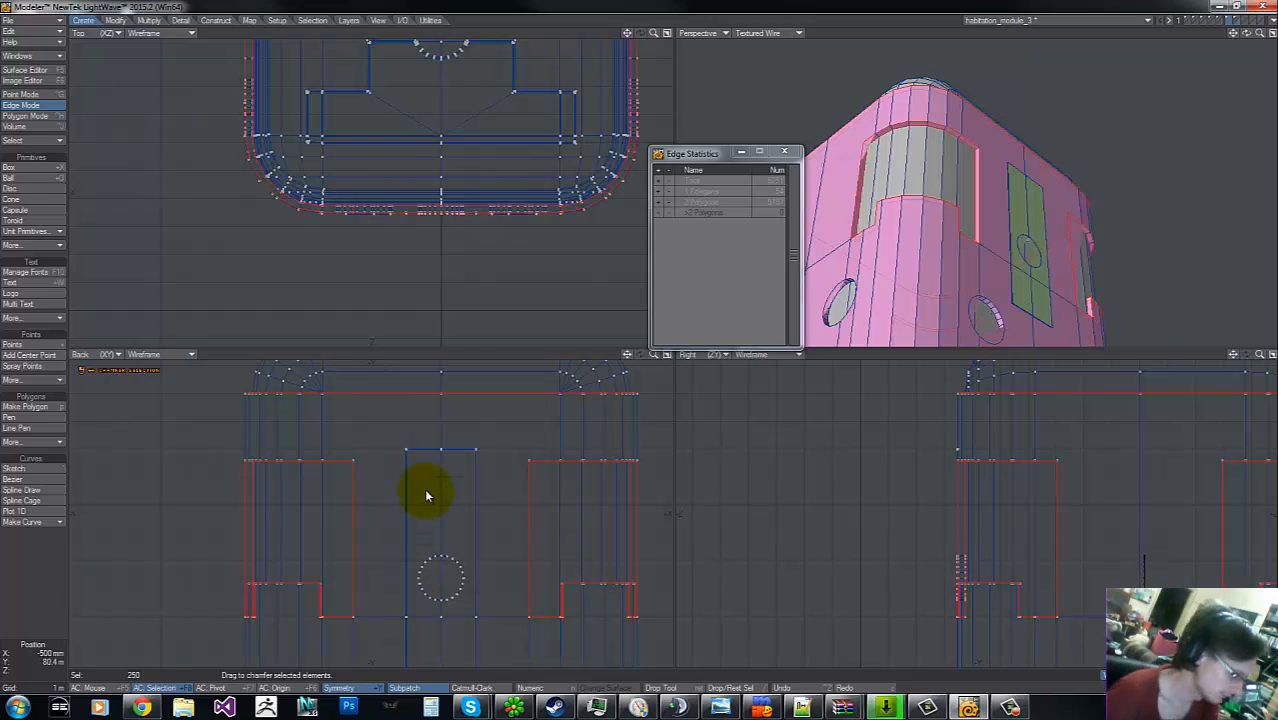
pyautogui.moveTo(427, 490); pyautogui.dragTo(421, 494)
pyautogui.hotkey('ctrl', 'z')
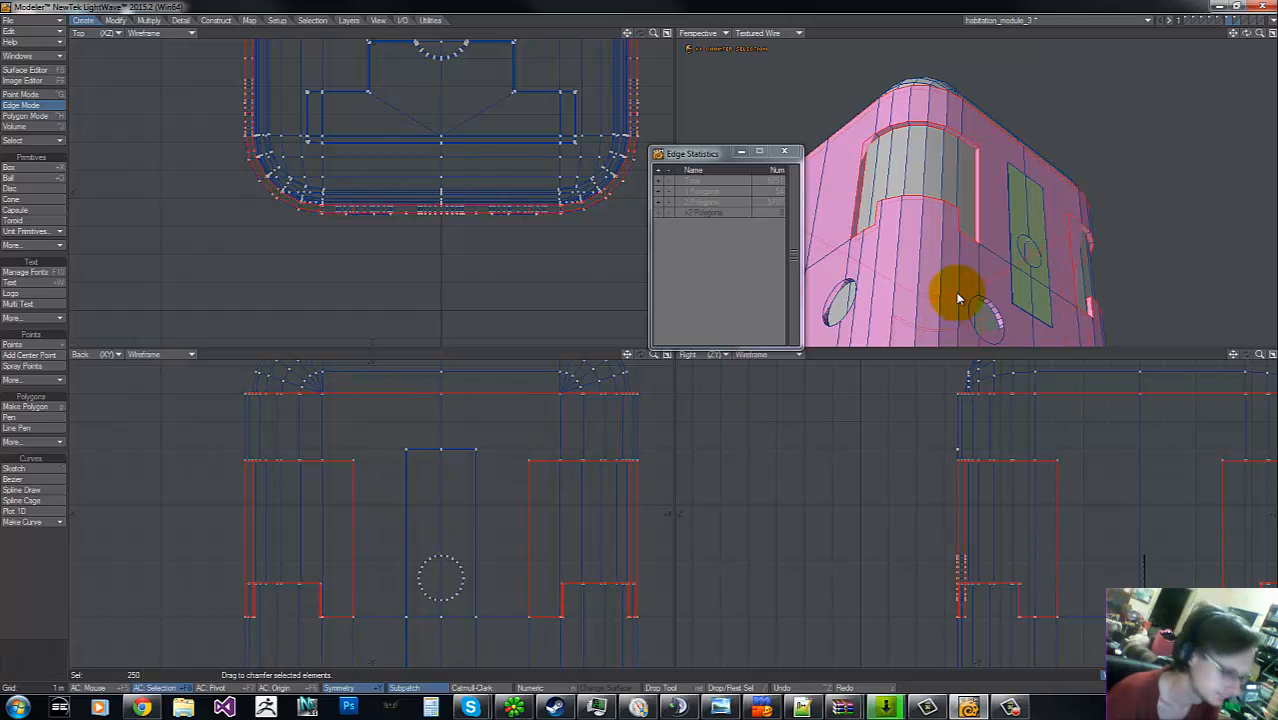
pyautogui.moveTo(1245, 33); pyautogui.dragTo(710, 363)
pyautogui.moveTo(562, 579); pyautogui.dragTo(560, 579)
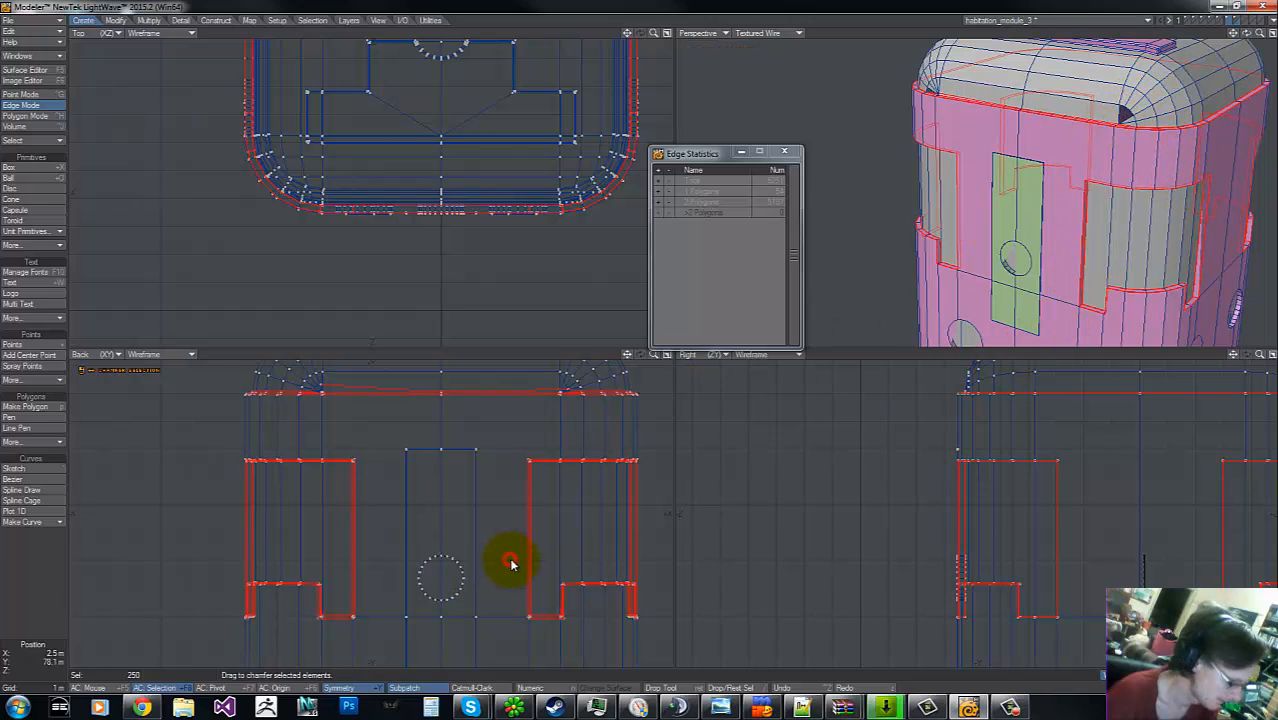
pyautogui.moveTo(511, 564); pyautogui.dragTo(562, 571)
# - Drop the chamfer and triple the notched recess polygons beside the green wall panel
pyautogui.press('g')
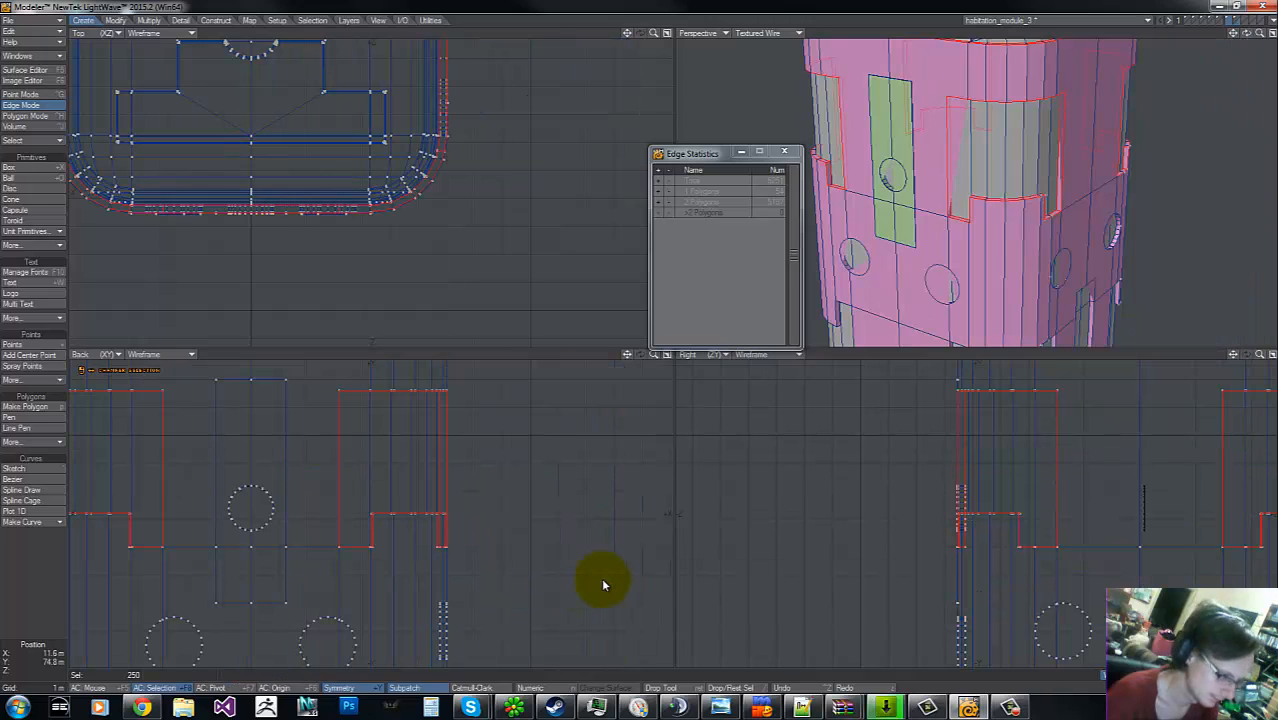
pyautogui.press('g')
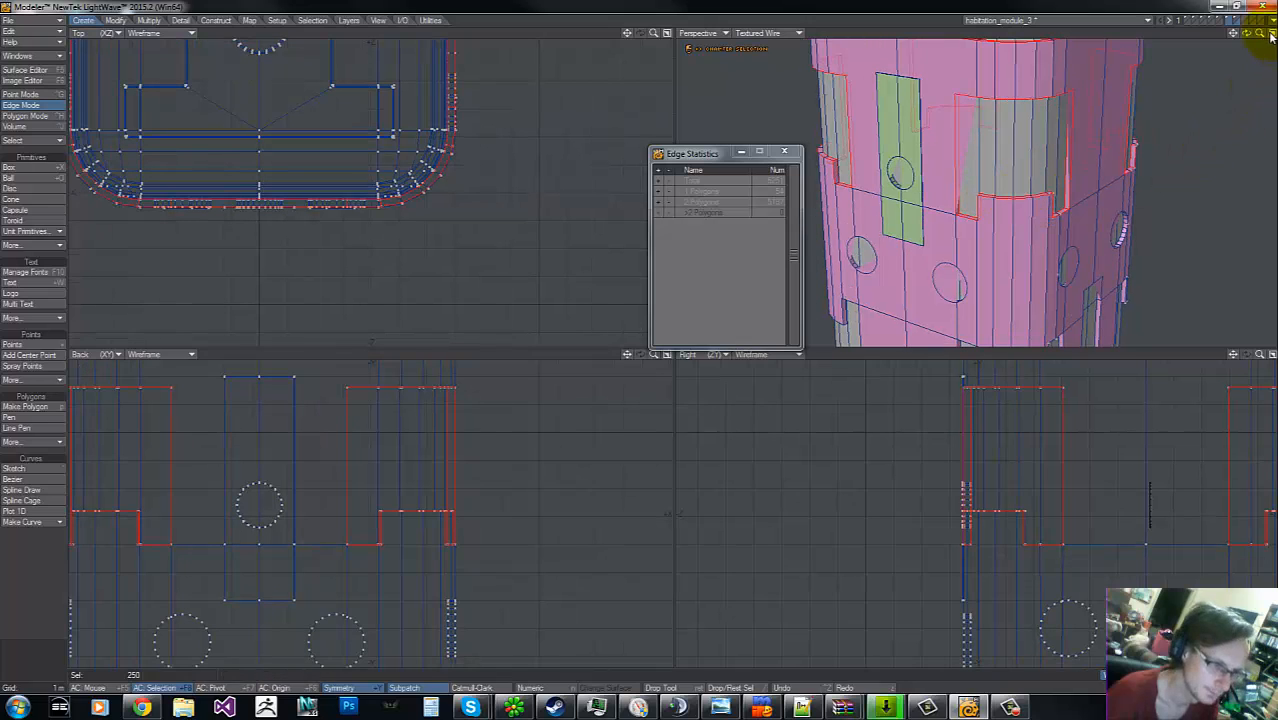
pyautogui.moveTo(645, 341); pyautogui.dragTo(630, 343)
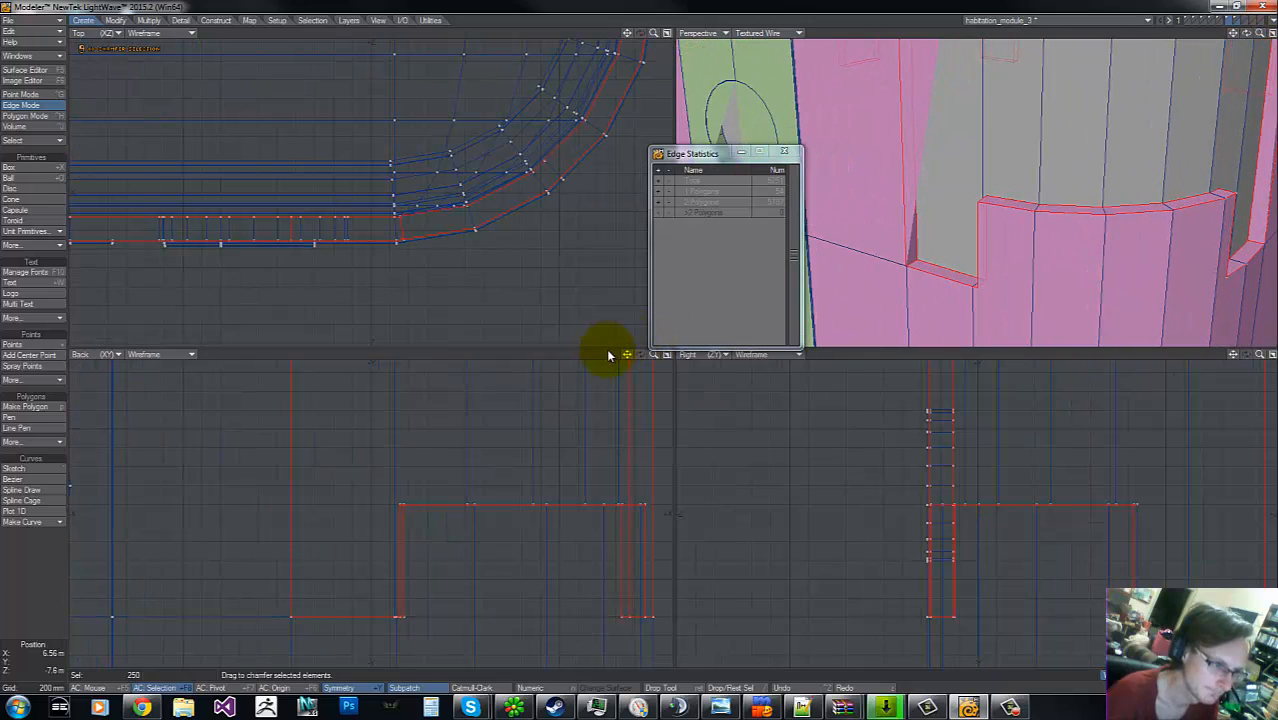
pyautogui.moveTo(1260, 34); pyautogui.dragTo(1095, 97)
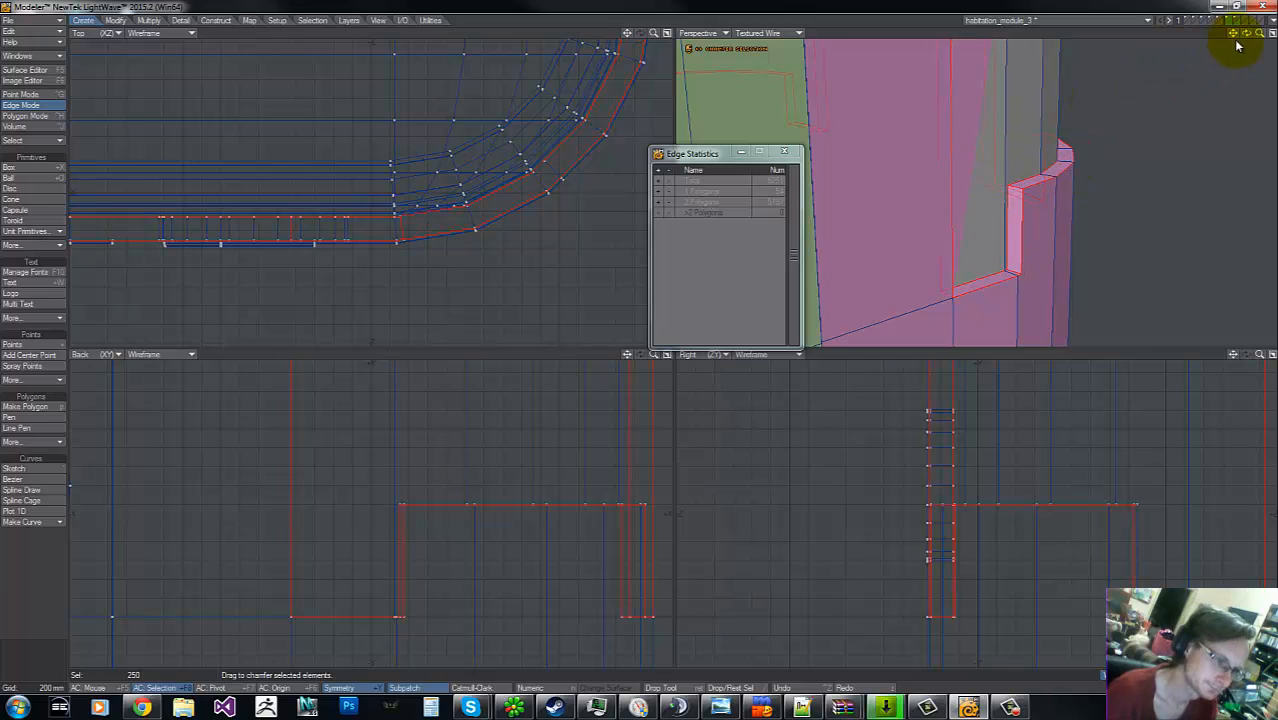
pyautogui.moveTo(1259, 35); pyautogui.dragTo(640, 345)
pyautogui.moveTo(1247, 34); pyautogui.dragTo(650, 337)
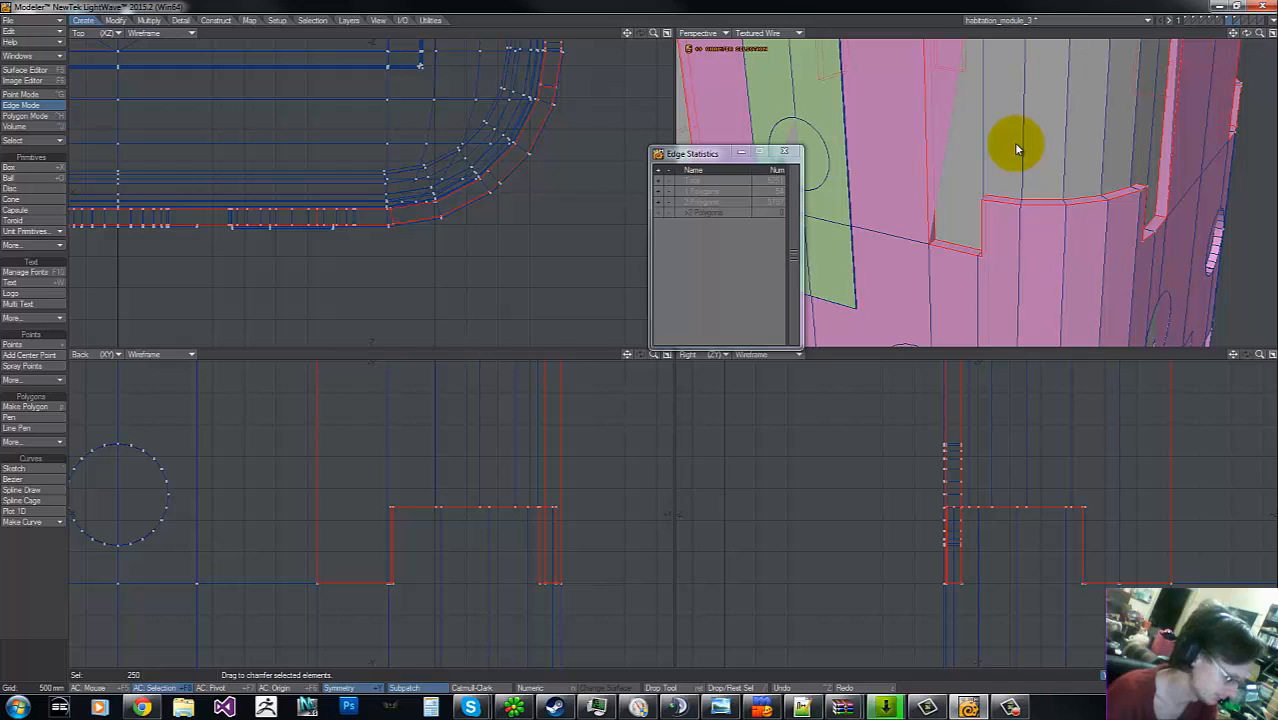
pyautogui.press('space')
pyautogui.press('space')
pyautogui.click(1017, 156)
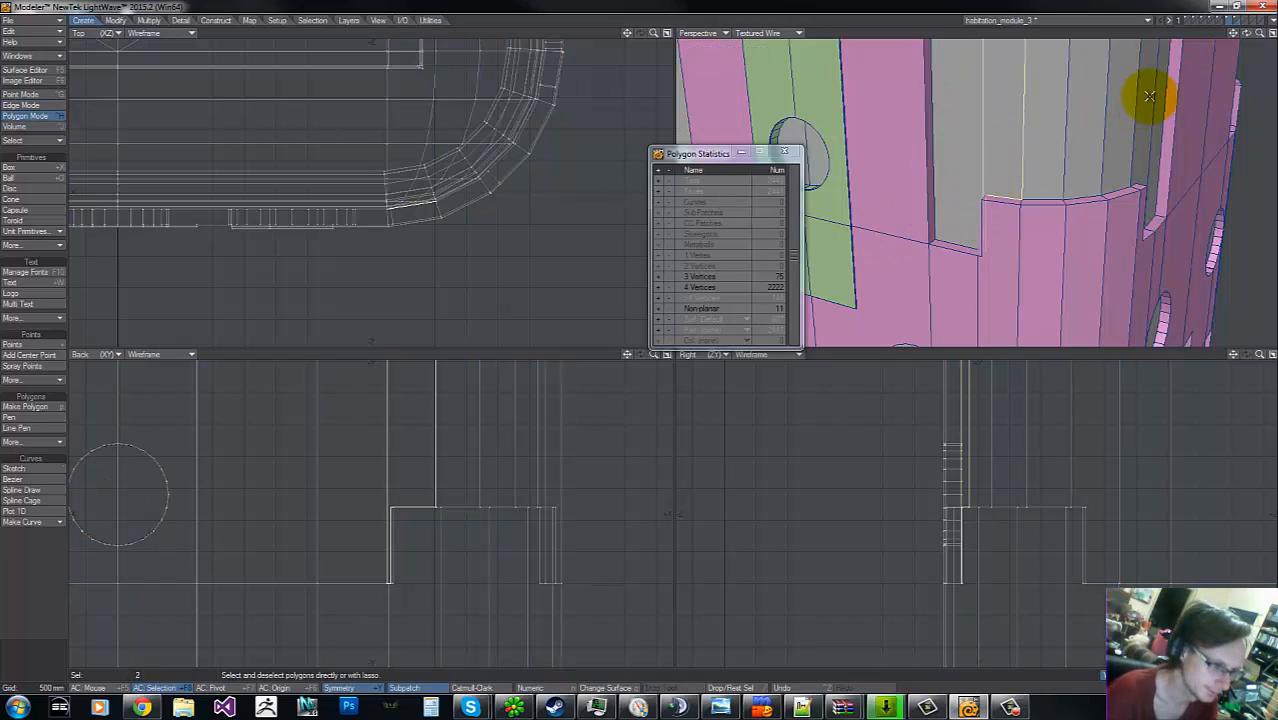
pyautogui.moveTo(1247, 34); pyautogui.dragTo(642, 340)
pyautogui.hotkey('shift', 't')
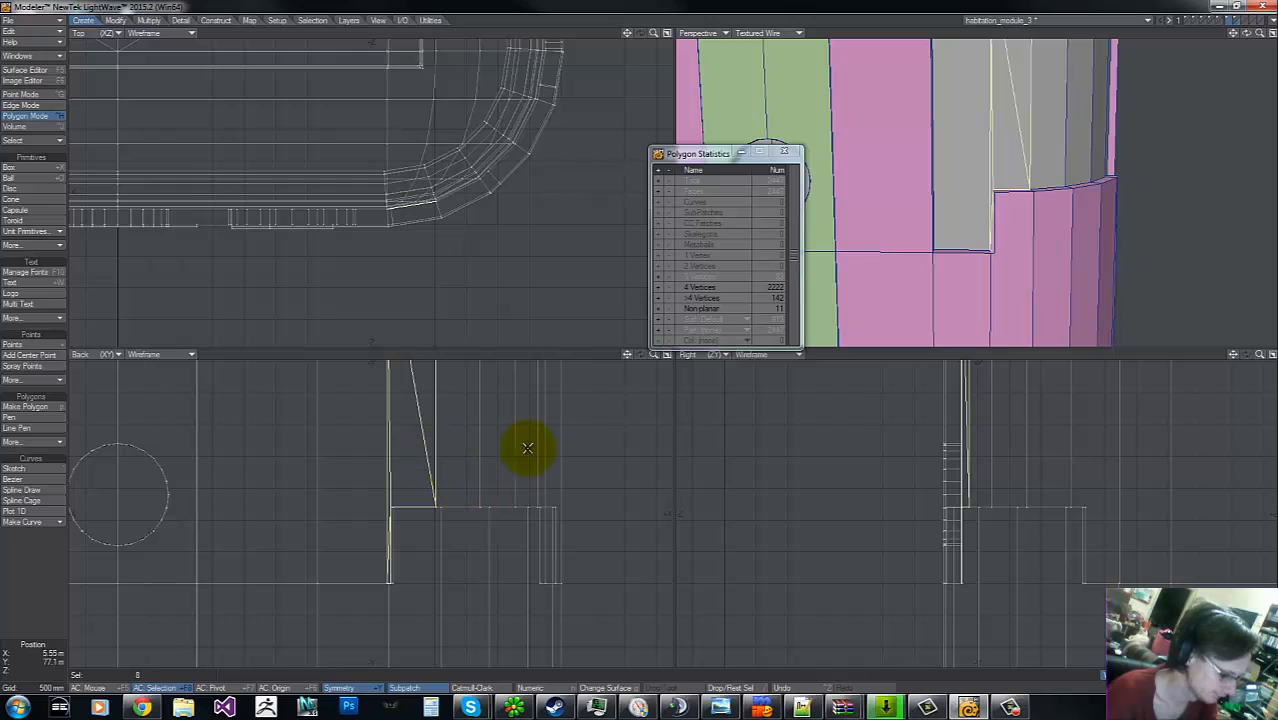
# - Try the chamfer again on the selected recess border edges, then undo back to the untripled recess polygons
pyautogui.click(31, 107)
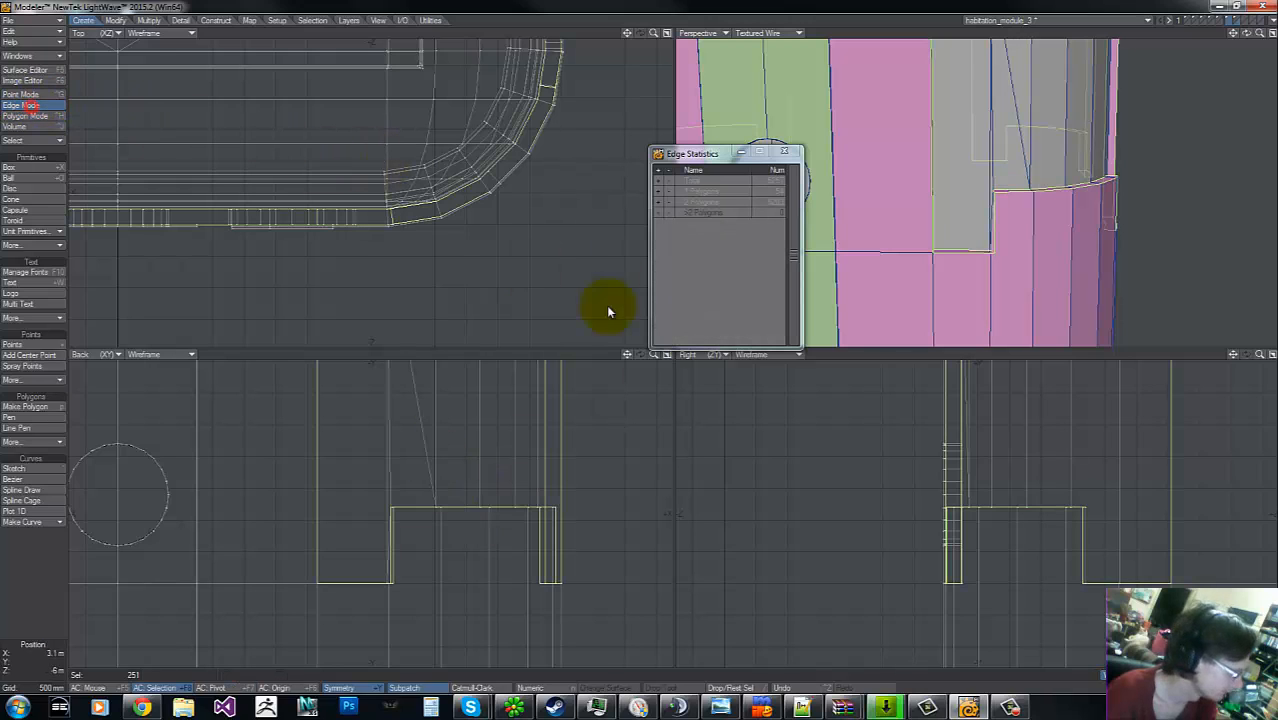
pyautogui.hotkey('ctrl', 'b')
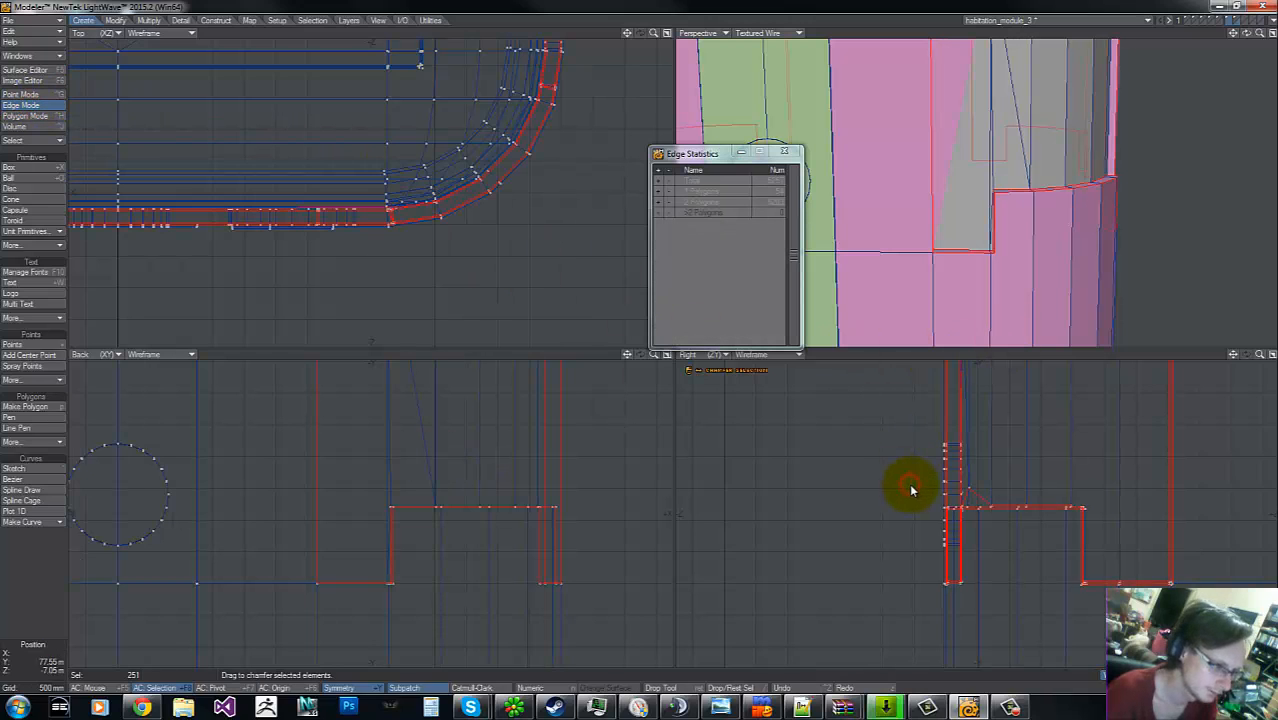
pyautogui.click(909, 487)
pyautogui.moveTo(909, 486); pyautogui.dragTo(908, 487)
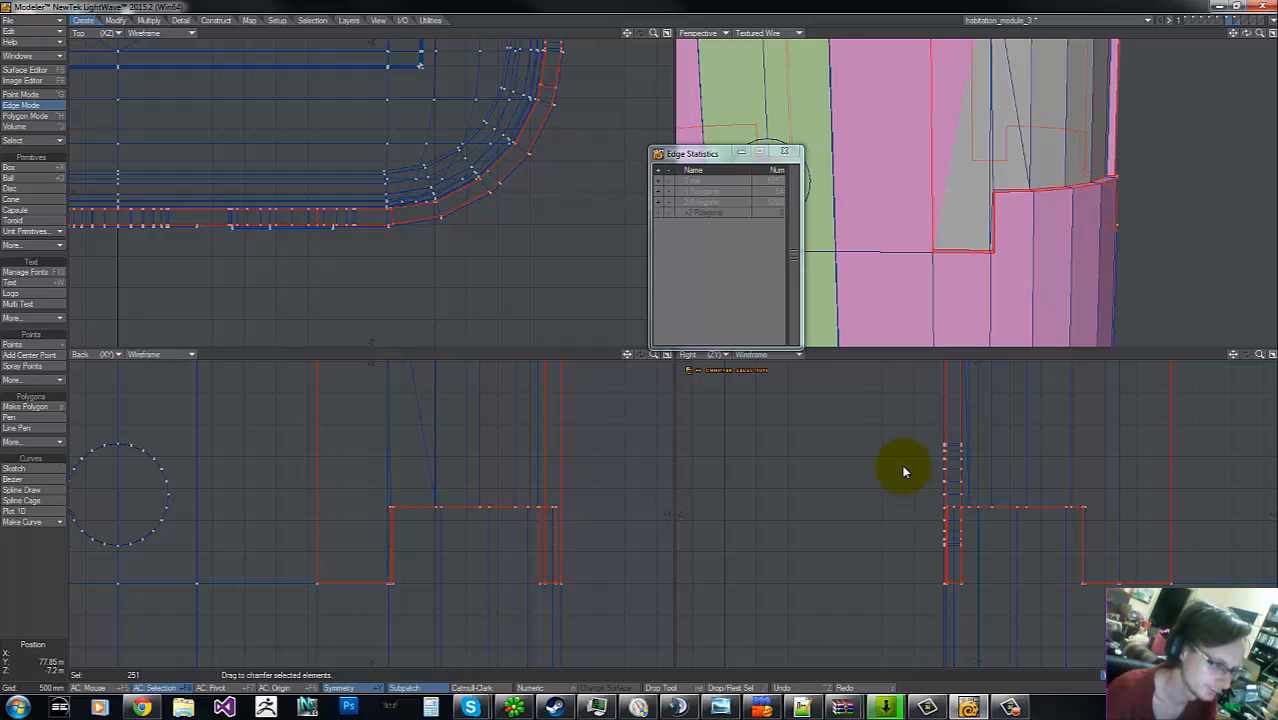
pyautogui.press('t')
pyautogui.hotkey('ctrl', 'j')
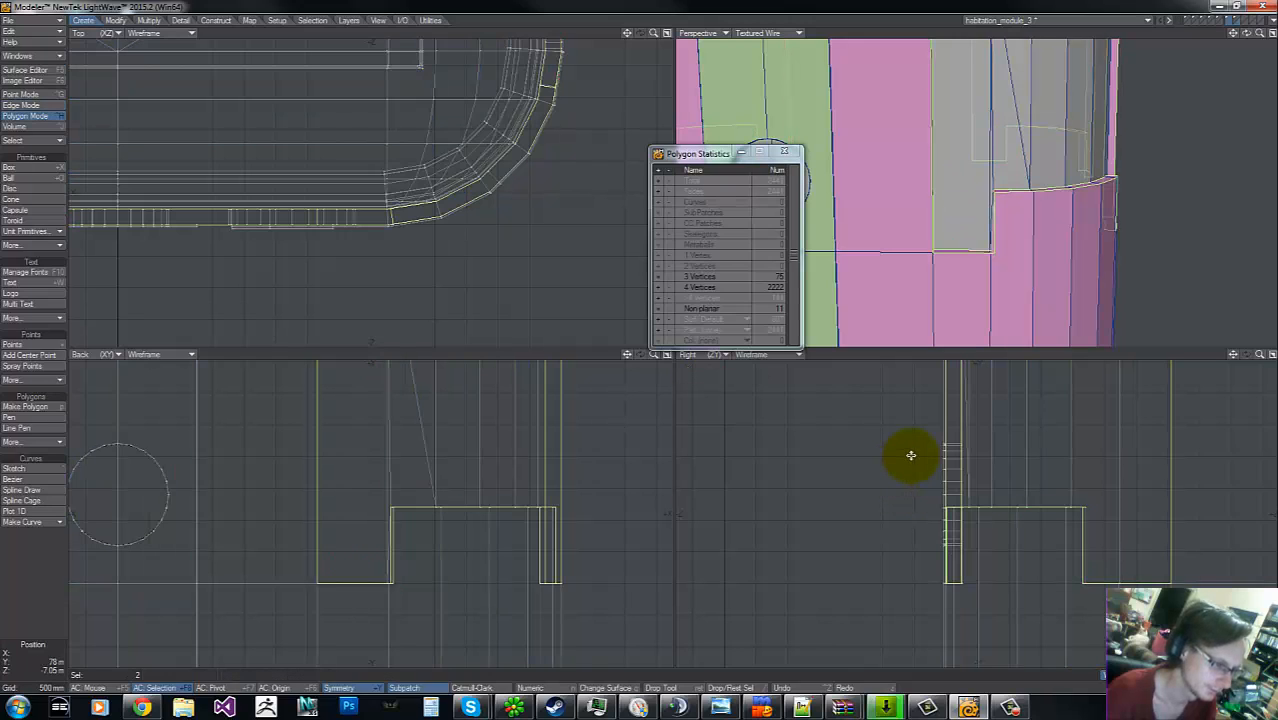
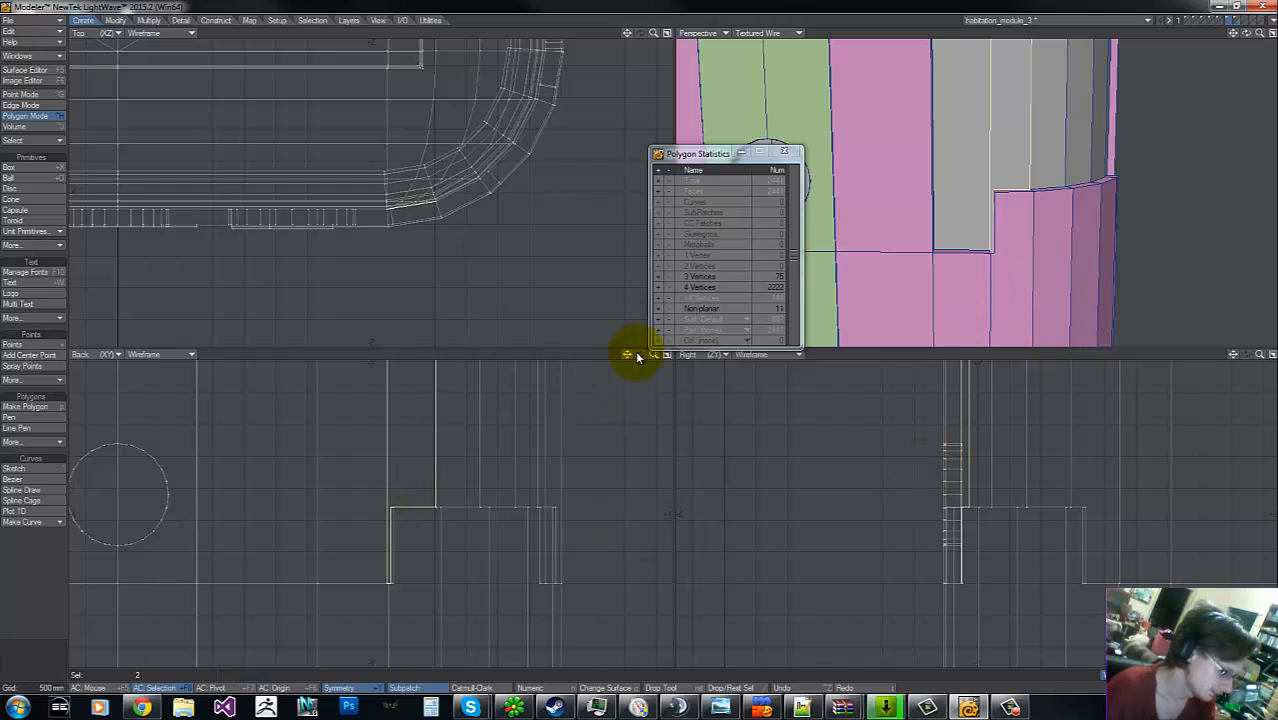
# - Try a horizontal knife cut across the whole module at Y 77.2 m, level with the raised lower border of the corner recesses
pyautogui.press('a')
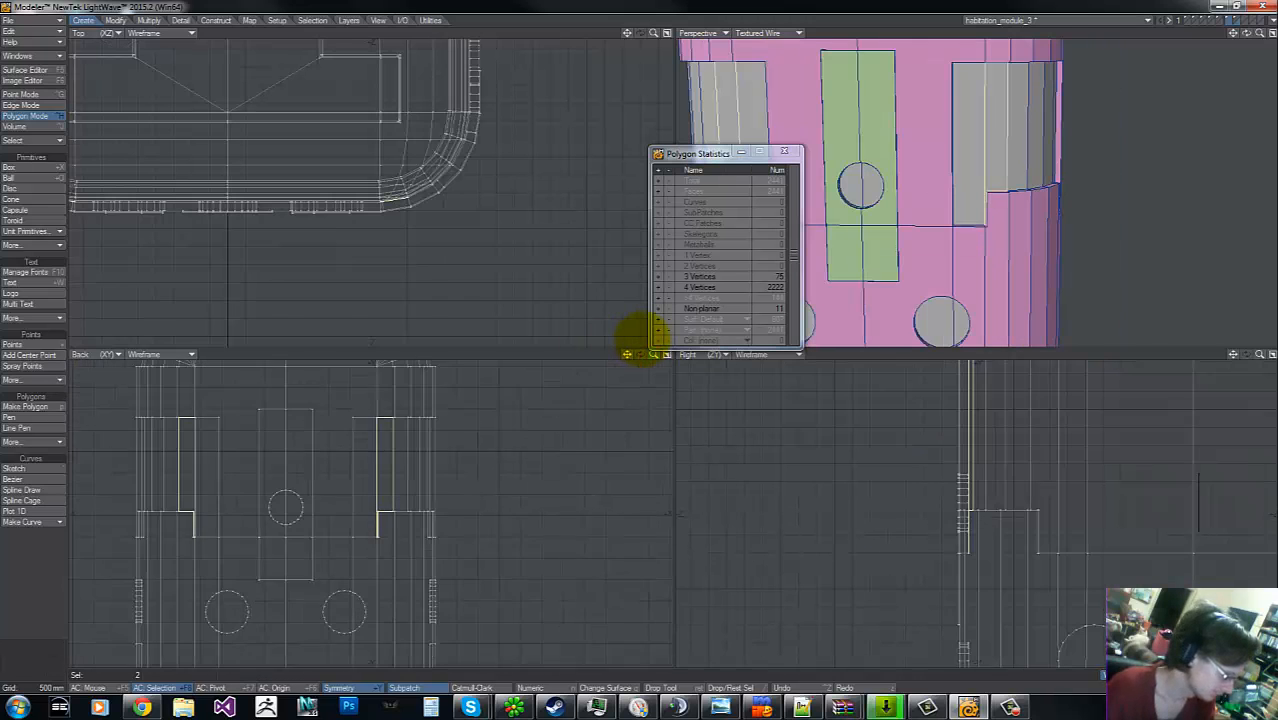
pyautogui.press('g')
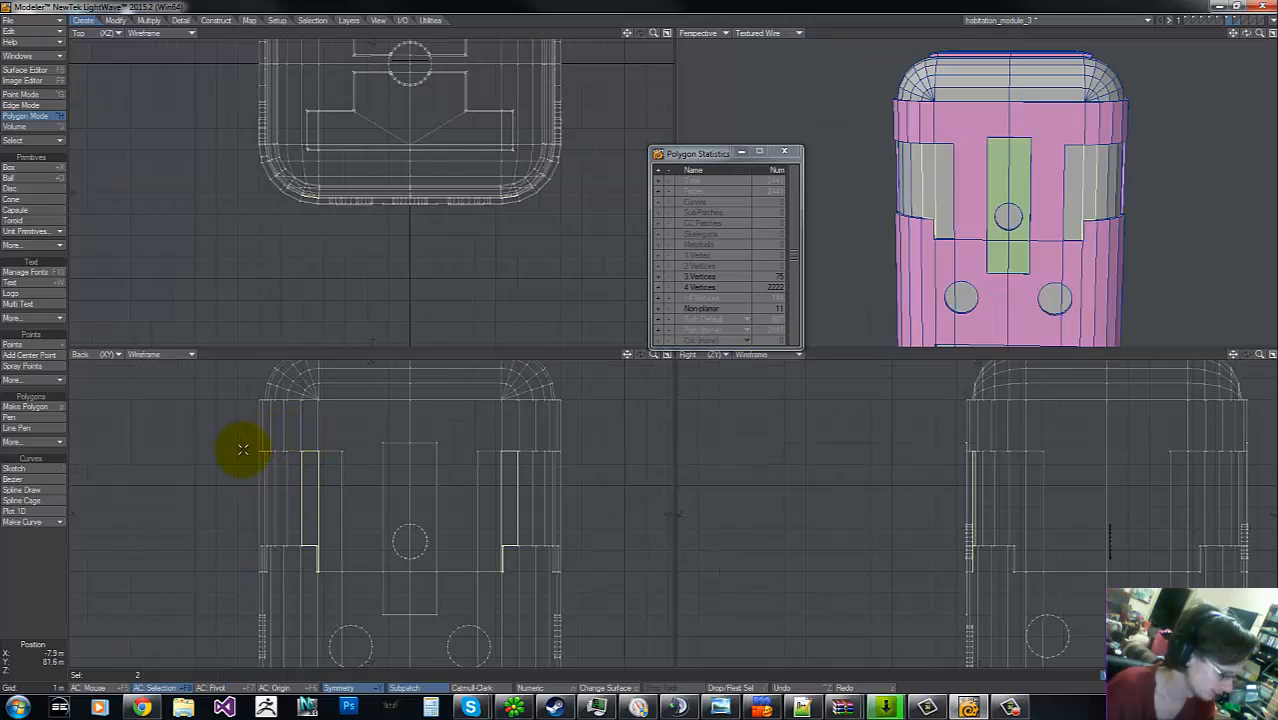
pyautogui.moveTo(230, 536)
pyautogui.mouseDown(button='right')
pyautogui.moveTo(302, 510)
pyautogui.moveTo(290, 520)
pyautogui.mouseUp(button='right')
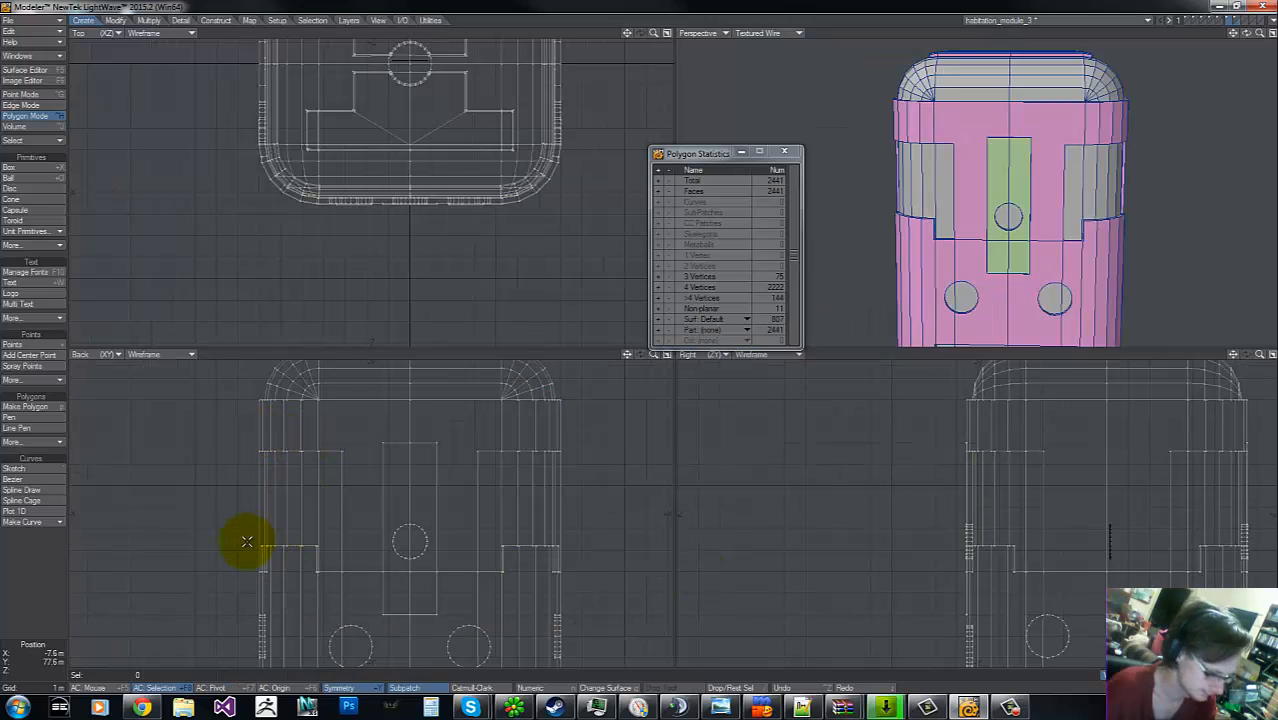
pyautogui.hotkey('shift', 'k')
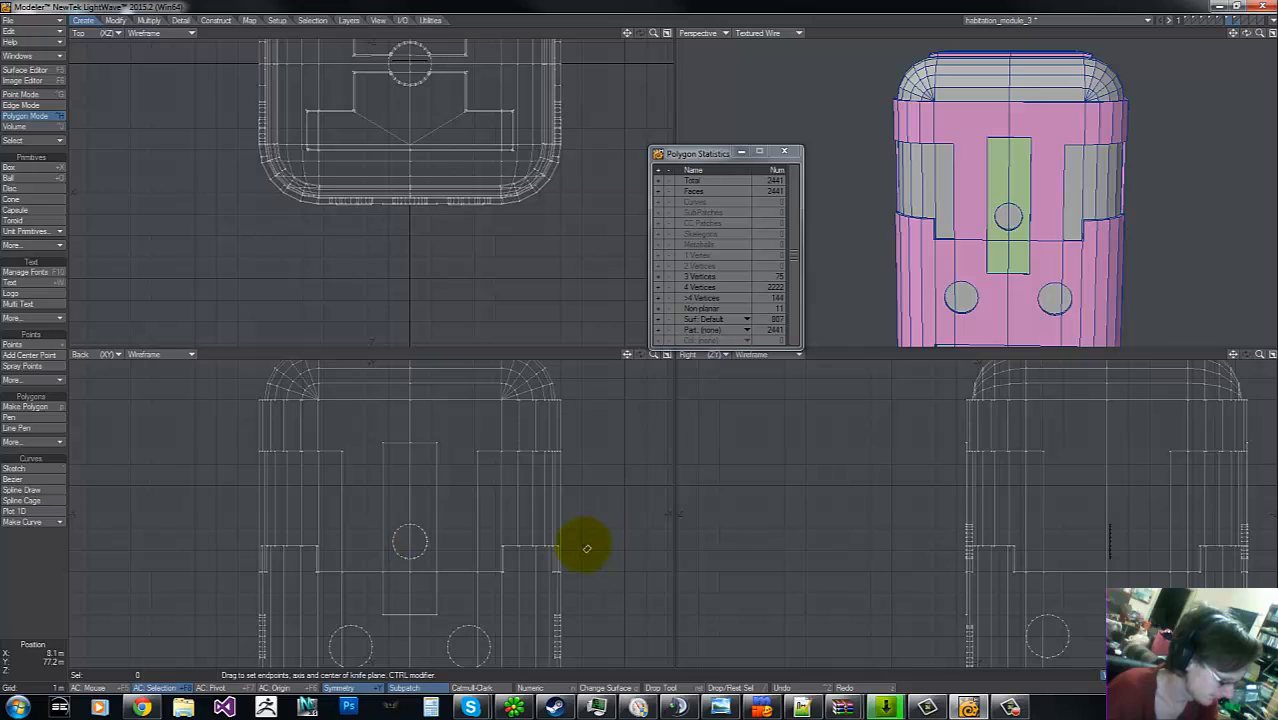
pyautogui.moveTo(584, 547); pyautogui.dragTo(147, 548)
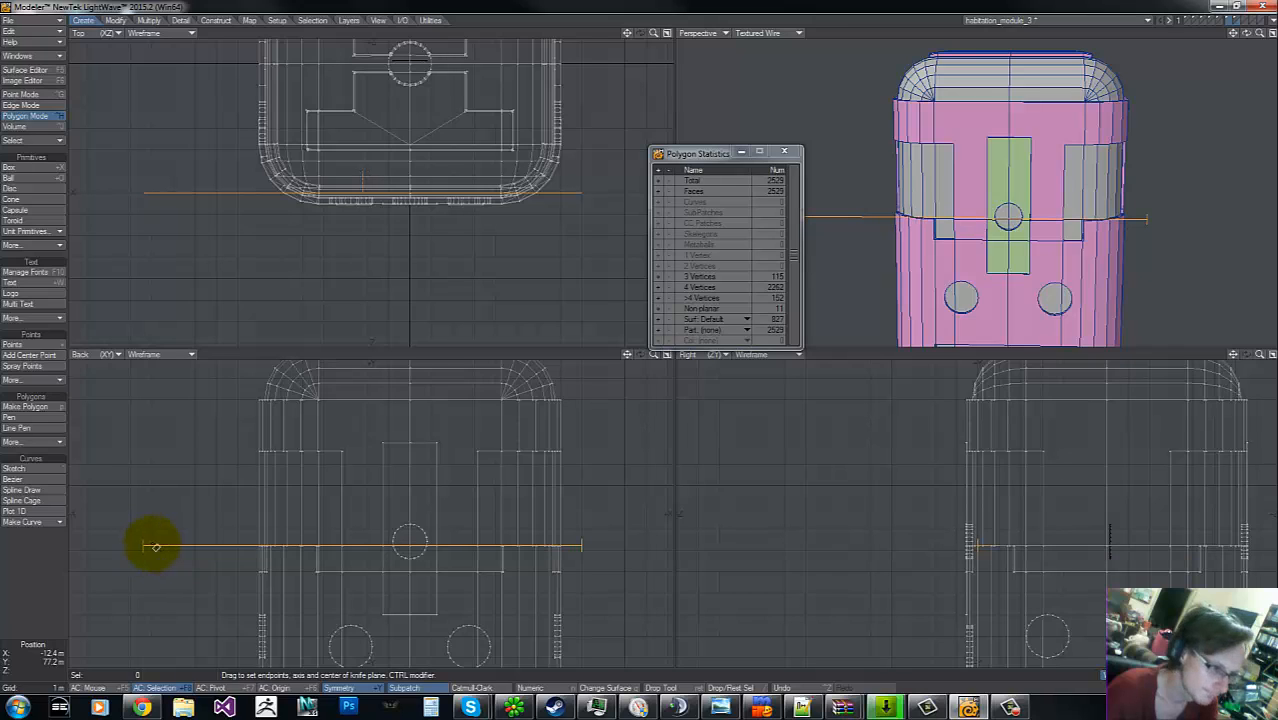
pyautogui.press('space')
pyautogui.moveTo(1260, 34); pyautogui.dragTo(646, 344)
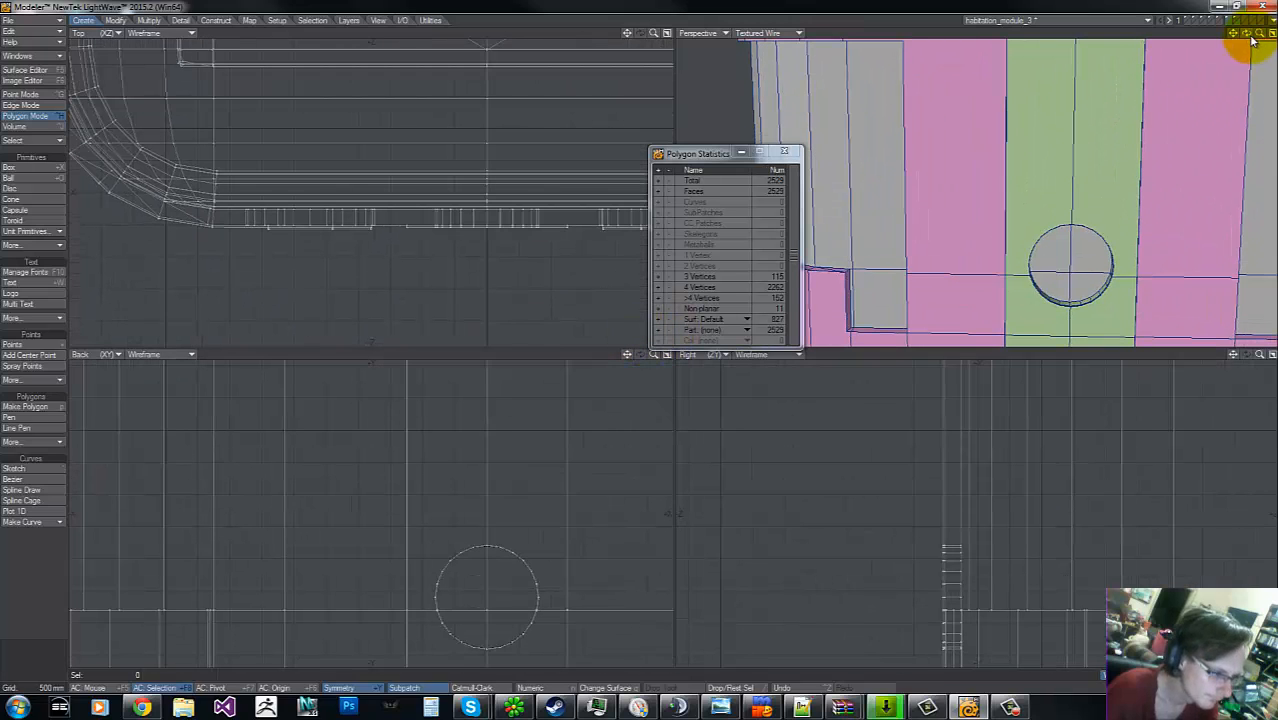
pyautogui.moveTo(1247, 34); pyautogui.dragTo(640, 338)
pyautogui.hotkey('ctrl', 'z')
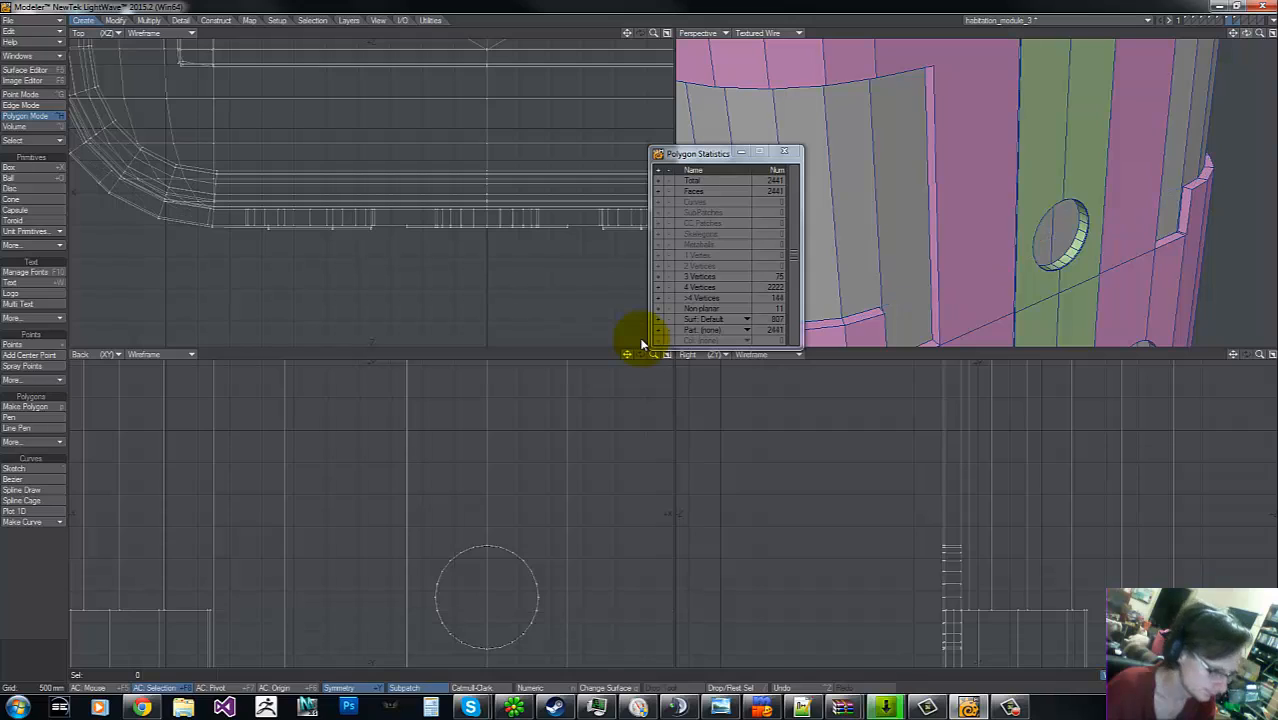
# - Select the notched recess polygons flanking the green panels on both faces and close the Polygon Statistics window
pyautogui.moveTo(869, 241); pyautogui.dragTo(899, 236)
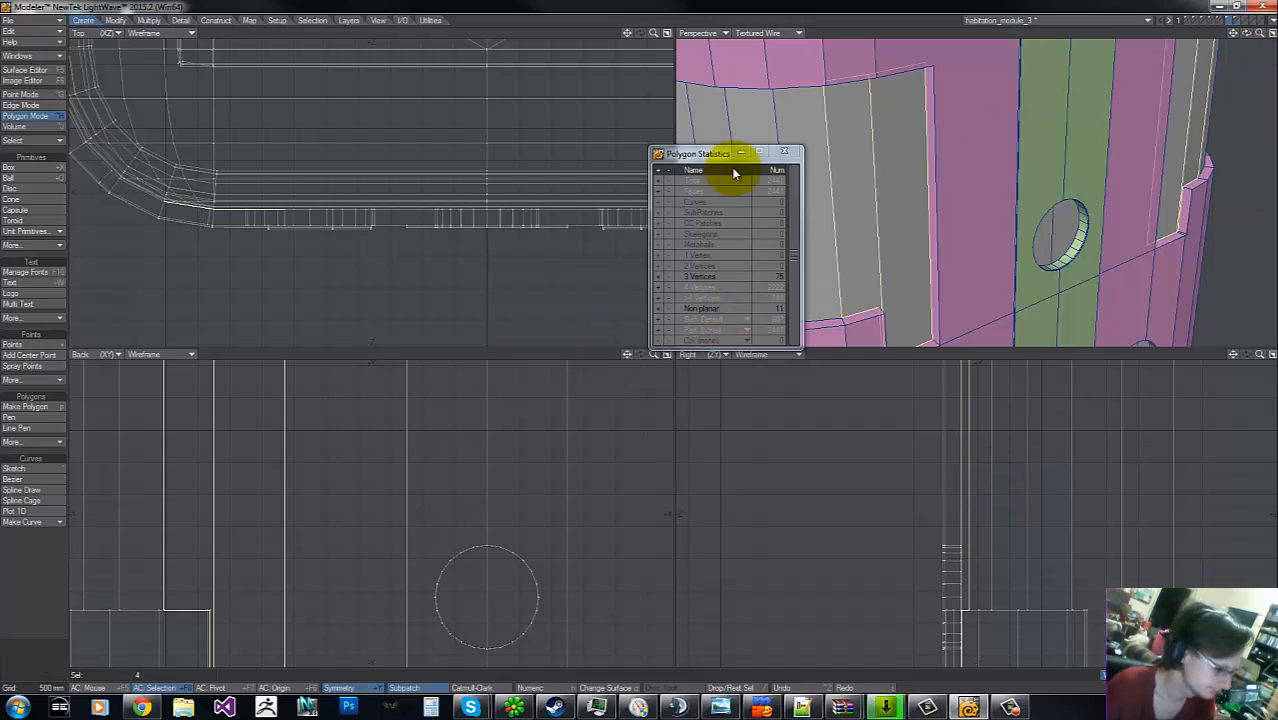
pyautogui.click(784, 151)
pyautogui.moveTo(653, 356); pyautogui.dragTo(631, 342)
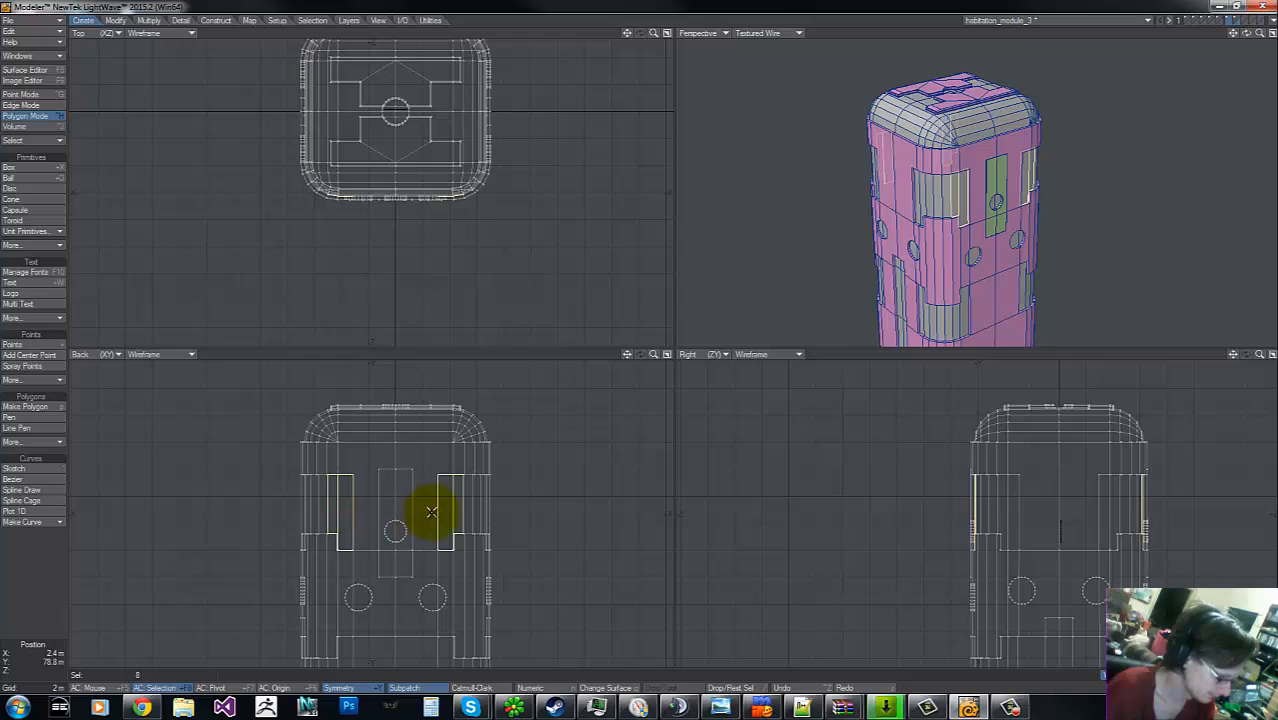
# - Try a horizontal knife cut through only the selected recess polygons at Y 77.2 m, then undo it
pyautogui.hotkey('shift', 'k')
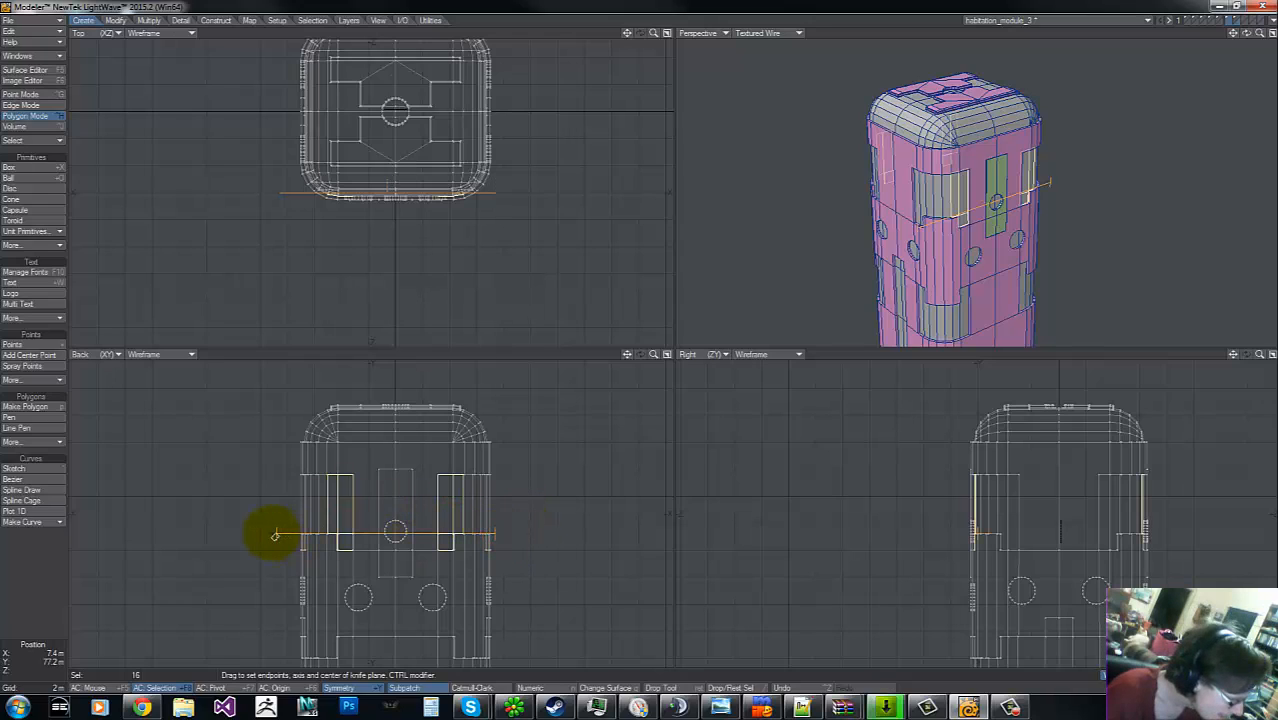
pyautogui.press('space')
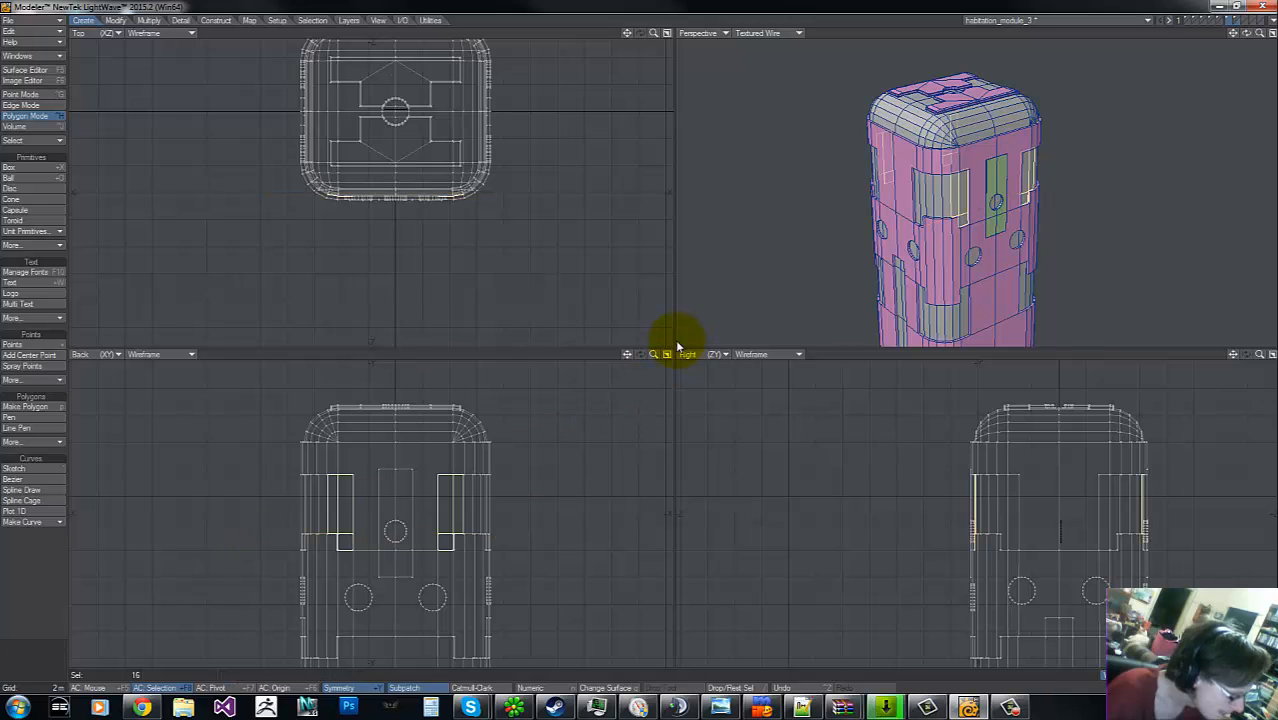
pyautogui.moveTo(645, 338); pyautogui.dragTo(640, 343)
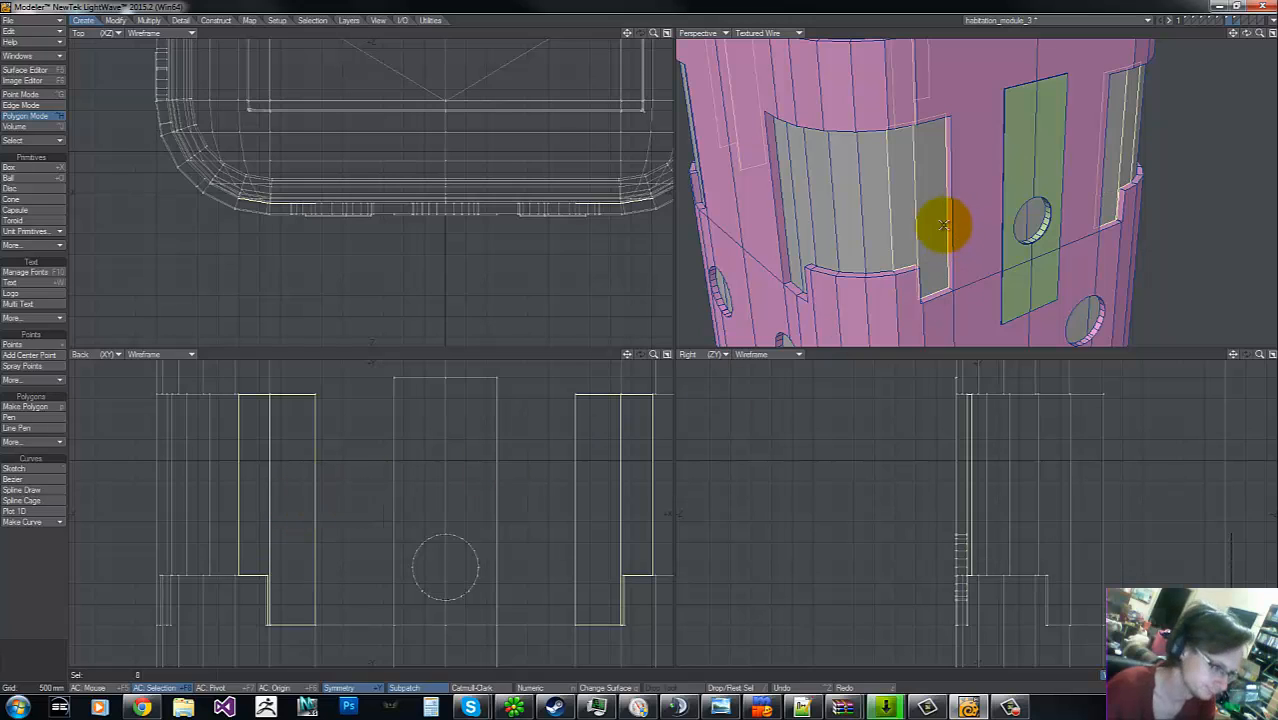
pyautogui.press('u')
# - Select the wall, green panel, window hole and recess polygons and knife-cut them horizontally at Y 77.2 m, level with the recesses' raised lower border
pyautogui.moveTo(990, 220)
pyautogui.mouseDown()
pyautogui.moveTo(1044, 149)
pyautogui.moveTo(1054, 157)
pyautogui.mouseUp()
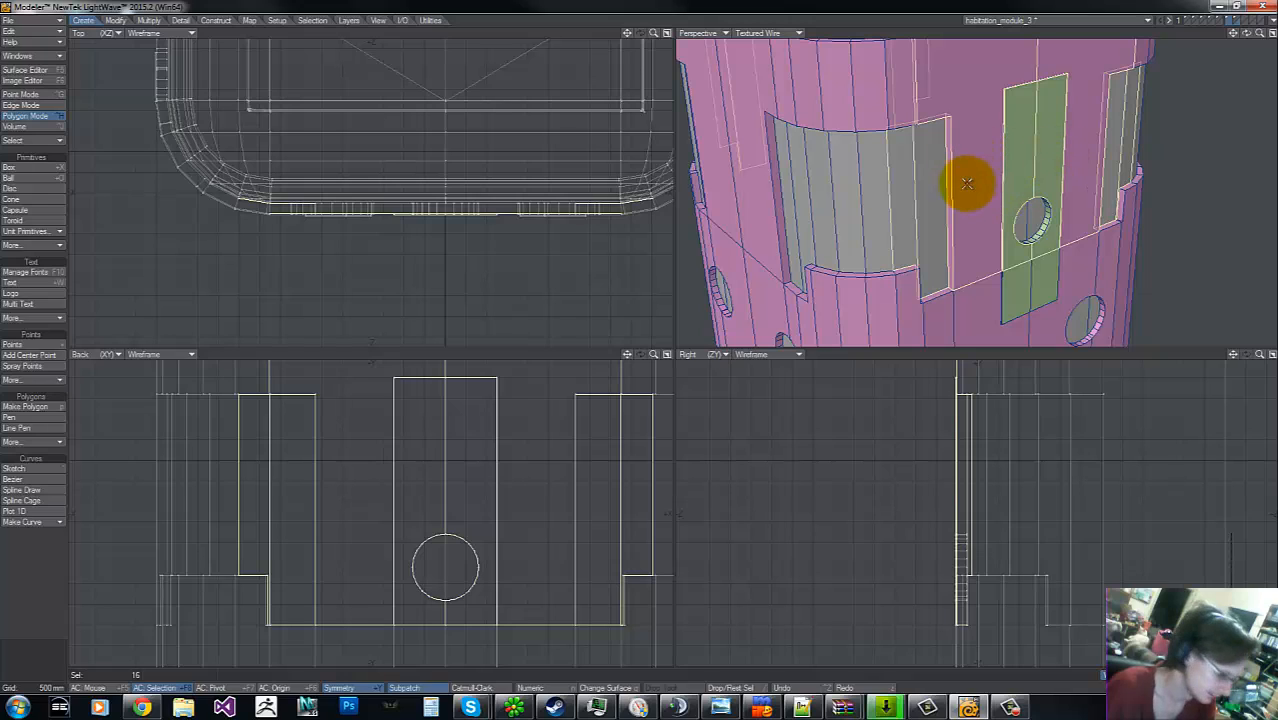
pyautogui.moveTo(412, 558)
pyautogui.keyDown('shift'); pyautogui.mouseDown(button='right')
pyautogui.moveTo(542, 534)
pyautogui.moveTo(424, 490)
pyautogui.moveTo(471, 525)
pyautogui.moveTo(464, 514)
pyautogui.mouseUp(button='right'); pyautogui.keyUp('shift')
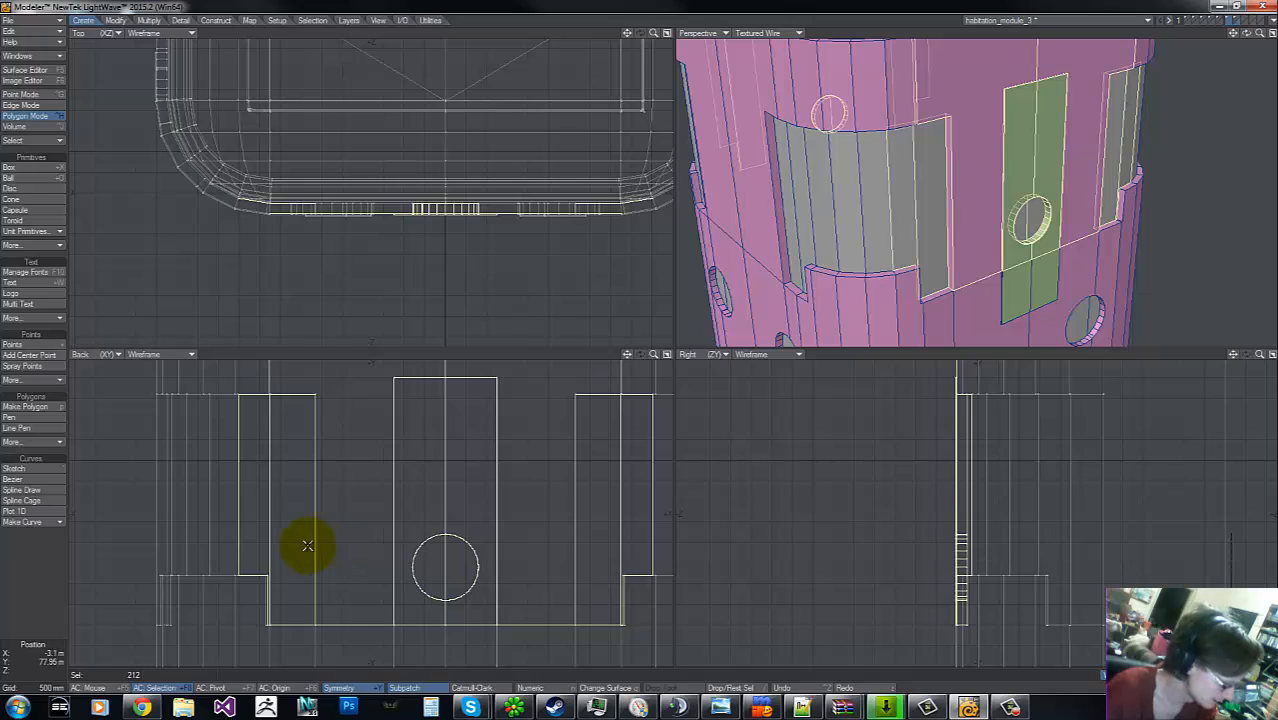
pyautogui.hotkey('shift', 'k')
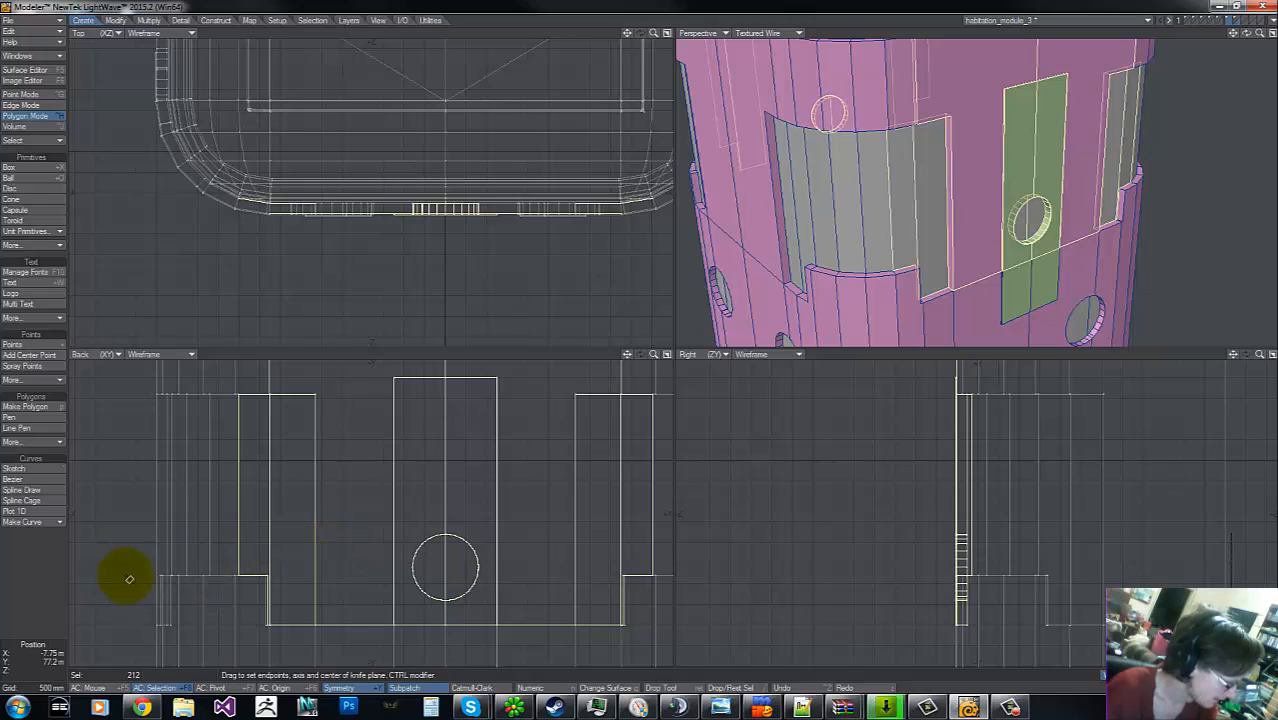
pyautogui.moveTo(125, 575); pyautogui.dragTo(651, 578)
pyautogui.click(742, 340)
pyautogui.click(758, 339)
pyautogui.click(762, 338)
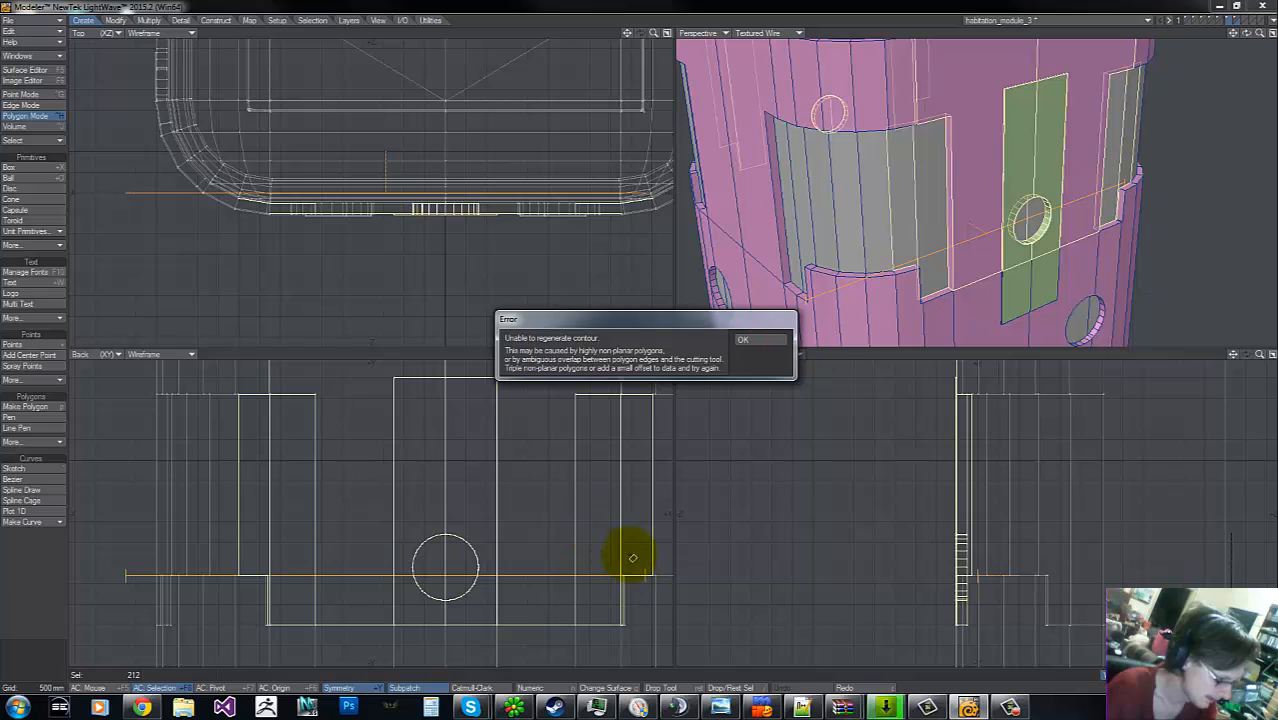
pyautogui.click(773, 350)
pyautogui.moveTo(442, 562); pyautogui.dragTo(455, 569)
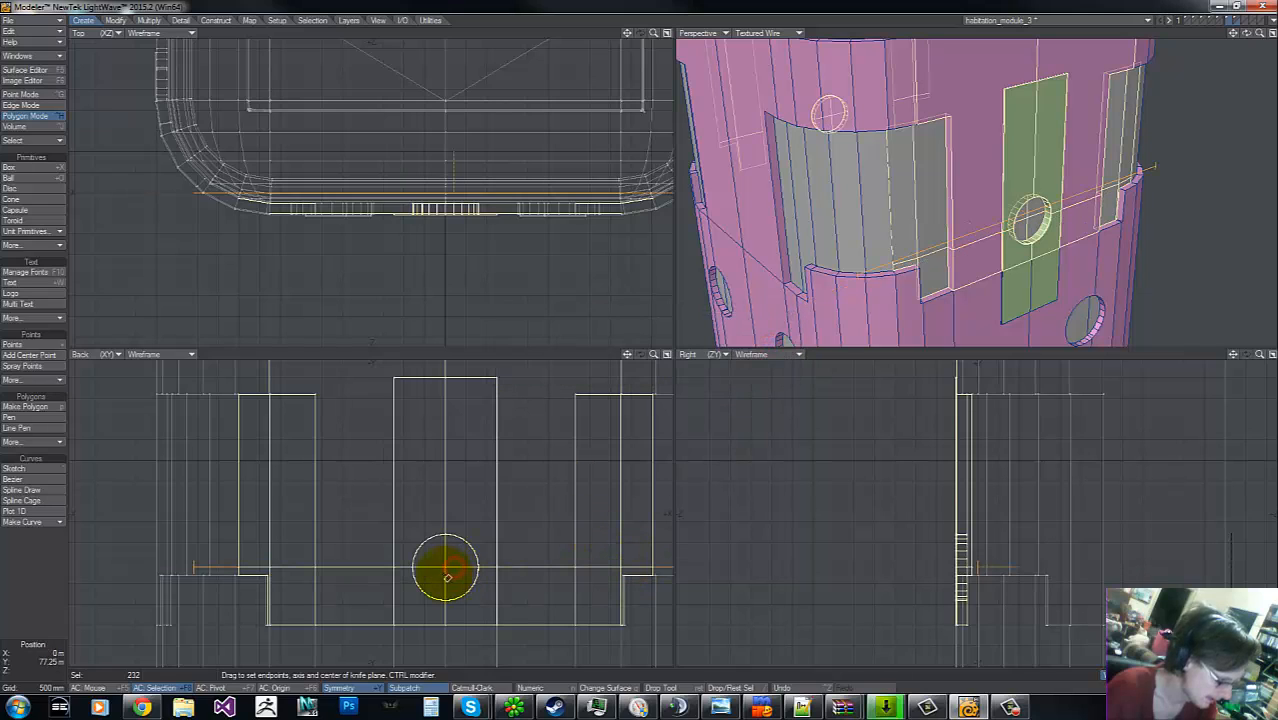
pyautogui.moveTo(161, 476); pyautogui.dragTo(465, 568)
pyautogui.press('space')
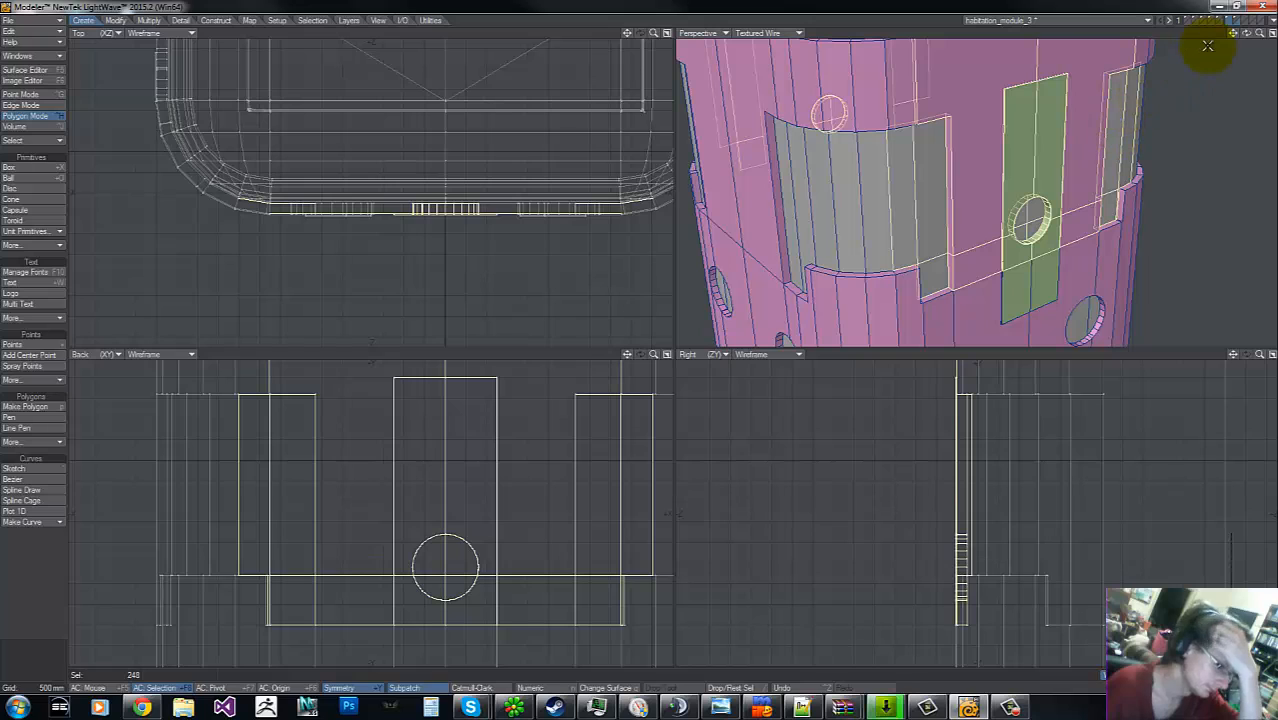
# - Switch to edge mode and add the short vertical notch edges of the corner recesses to the border edge selection
pyautogui.moveTo(1250, 35); pyautogui.dragTo(1247, 38)
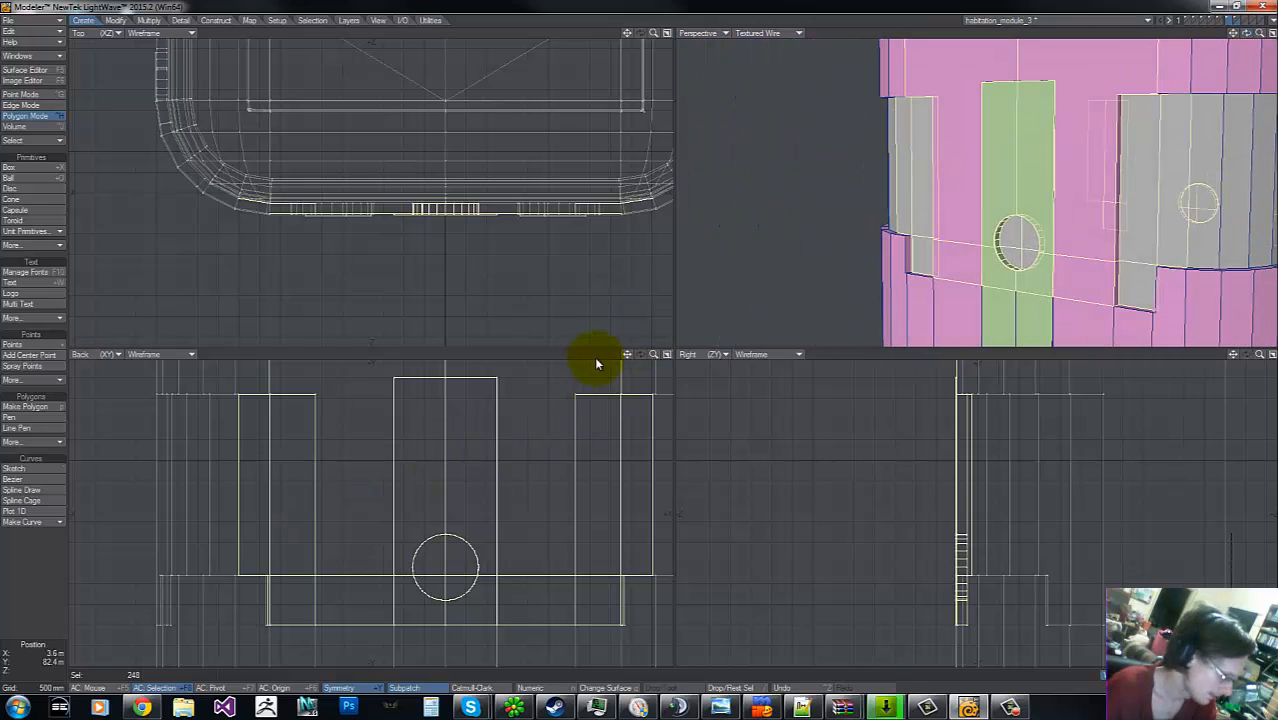
pyautogui.moveTo(654, 353)
pyautogui.mouseDown()
pyautogui.moveTo(562, 351)
pyautogui.moveTo(647, 337)
pyautogui.moveTo(630, 363)
pyautogui.mouseUp()
pyautogui.moveTo(321, 418)
pyautogui.mouseDown(button='right')
pyautogui.moveTo(297, 456)
pyautogui.moveTo(300, 375)
pyautogui.mouseUp(button='right')
pyautogui.click(37, 106)
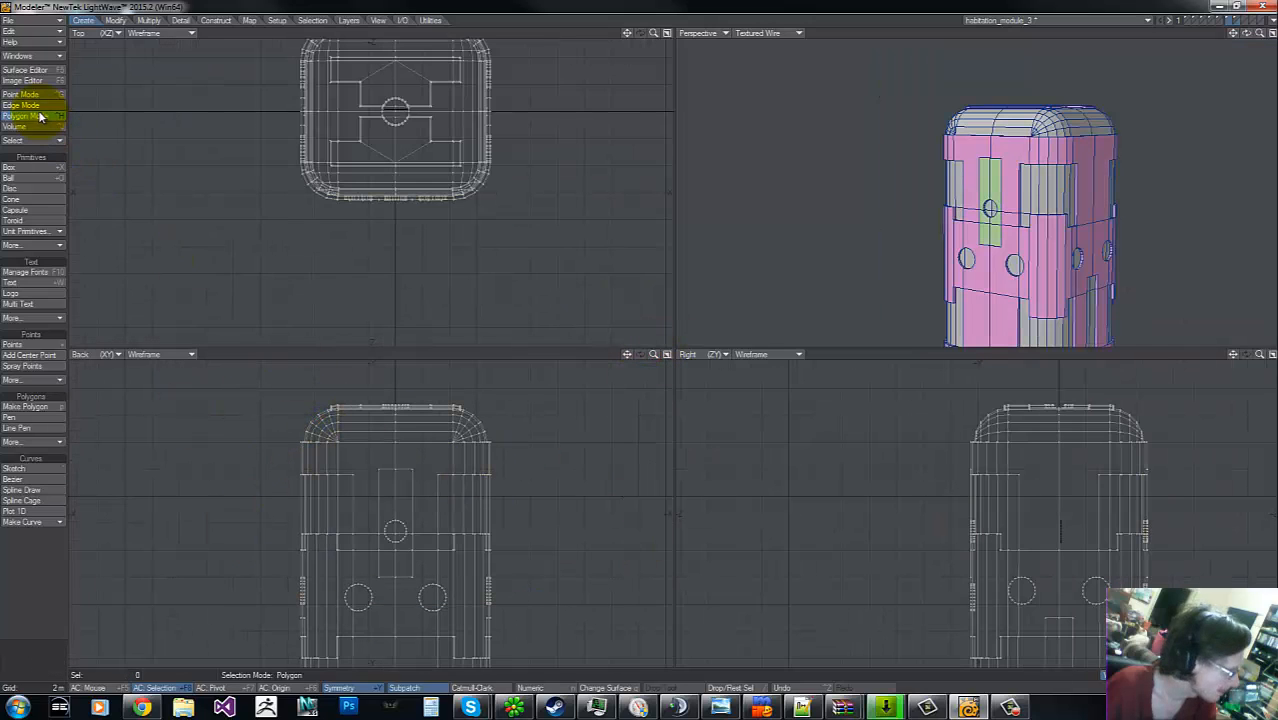
pyautogui.press('g')
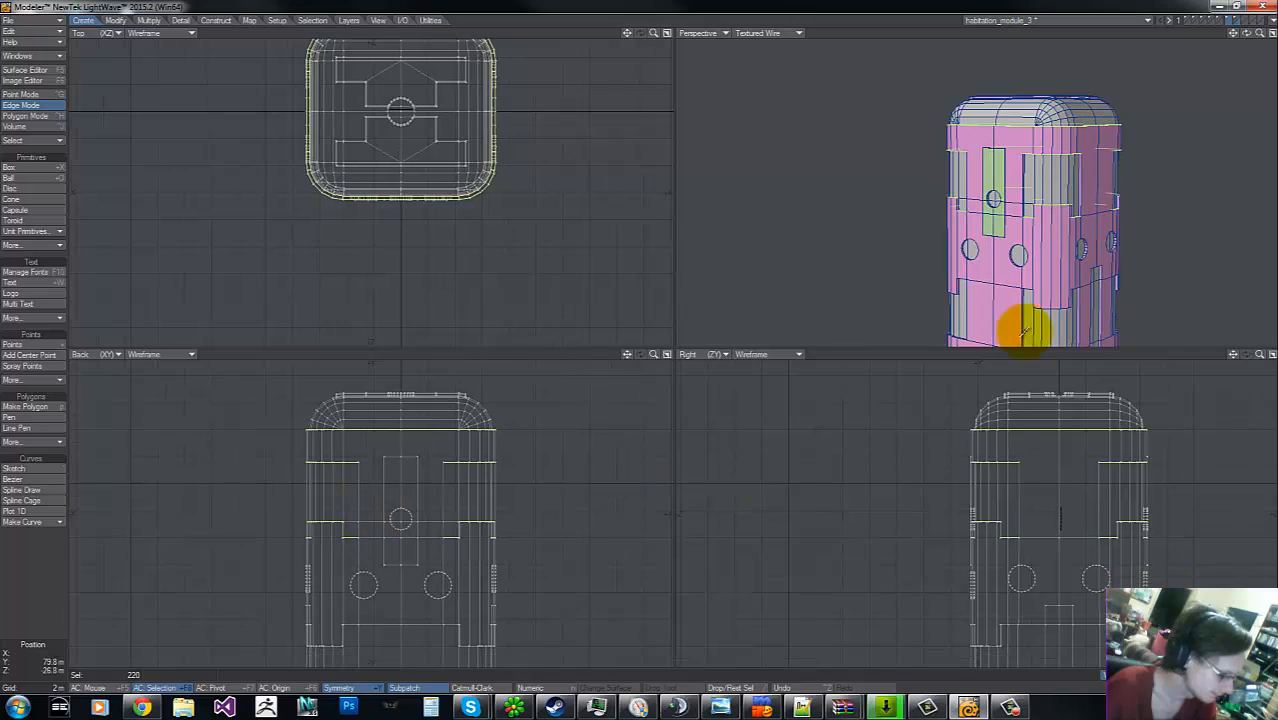
pyautogui.moveTo(1260, 34); pyautogui.dragTo(642, 341)
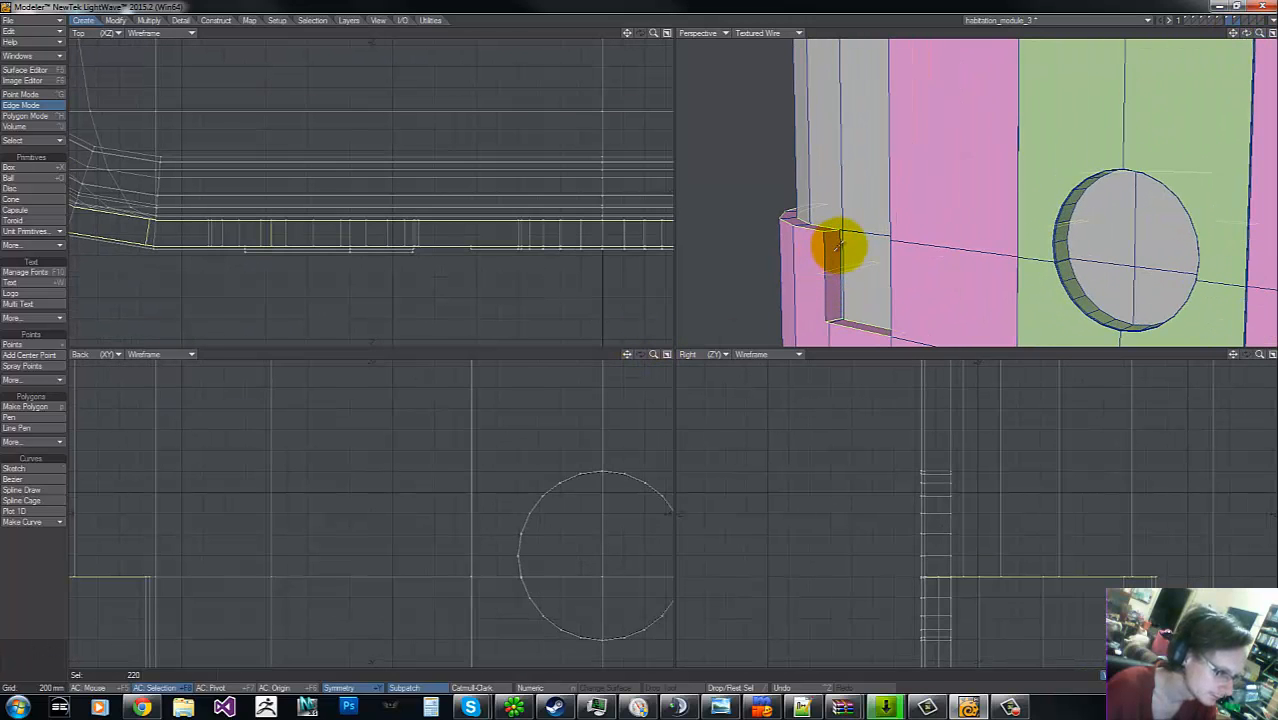
pyautogui.moveTo(840, 243)
pyautogui.mouseDown()
pyautogui.moveTo(822, 251)
pyautogui.moveTo(845, 316)
pyautogui.mouseUp()
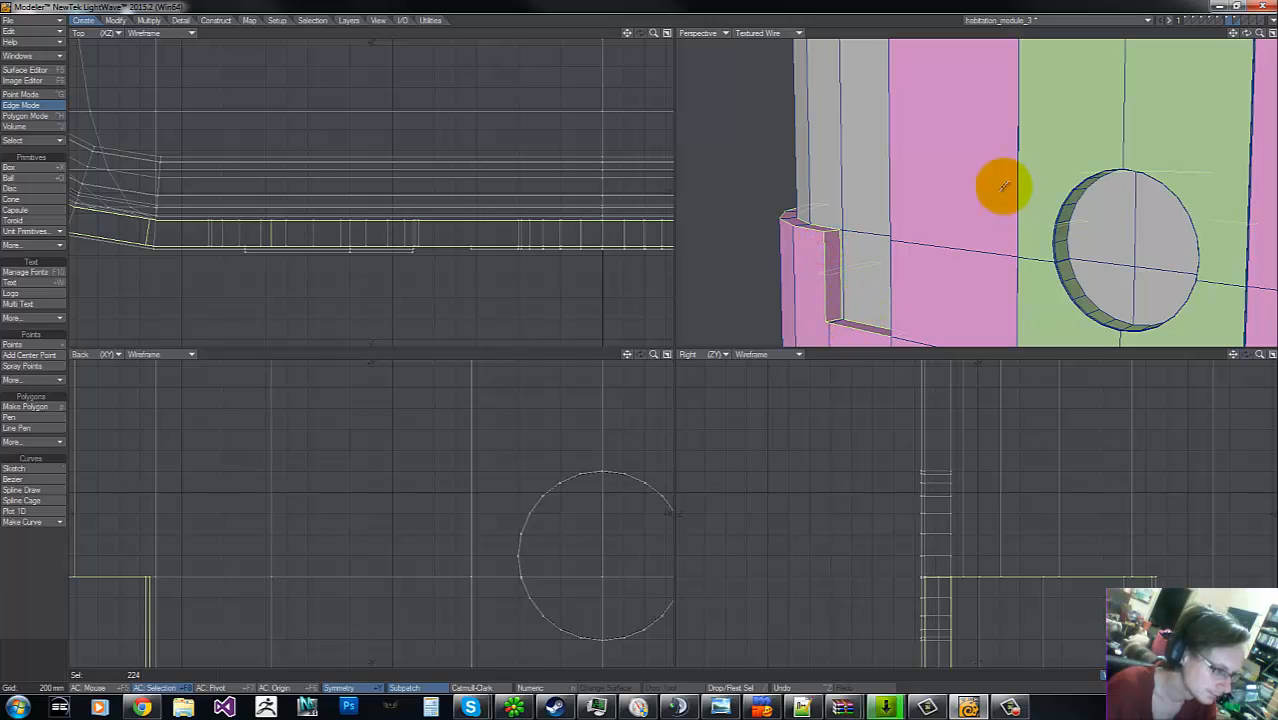
# - Add the recesses' vertical side edges beside the green panels, around the new cut, to the edge selection on each face
pyautogui.moveTo(1246, 35); pyautogui.dragTo(638, 345)
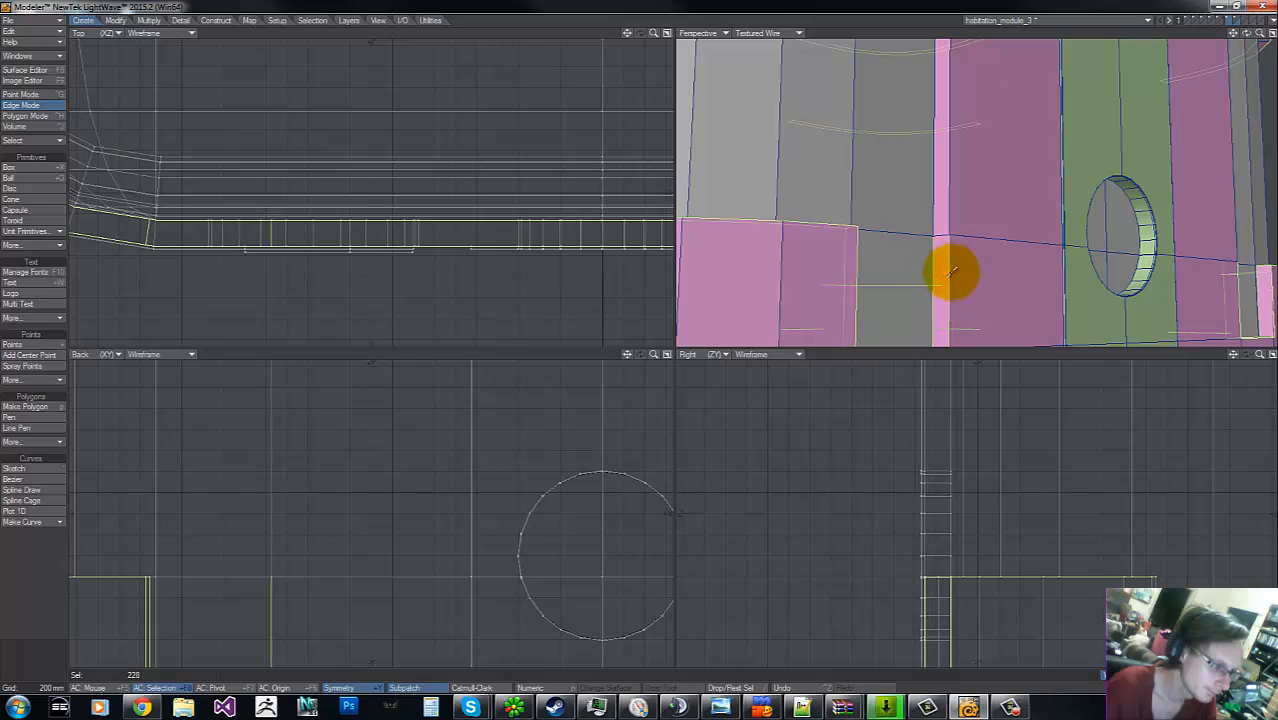
pyautogui.moveTo(952, 270)
pyautogui.mouseDown()
pyautogui.moveTo(935, 191)
pyautogui.moveTo(1238, 32)
pyautogui.moveTo(606, 347)
pyautogui.mouseUp()
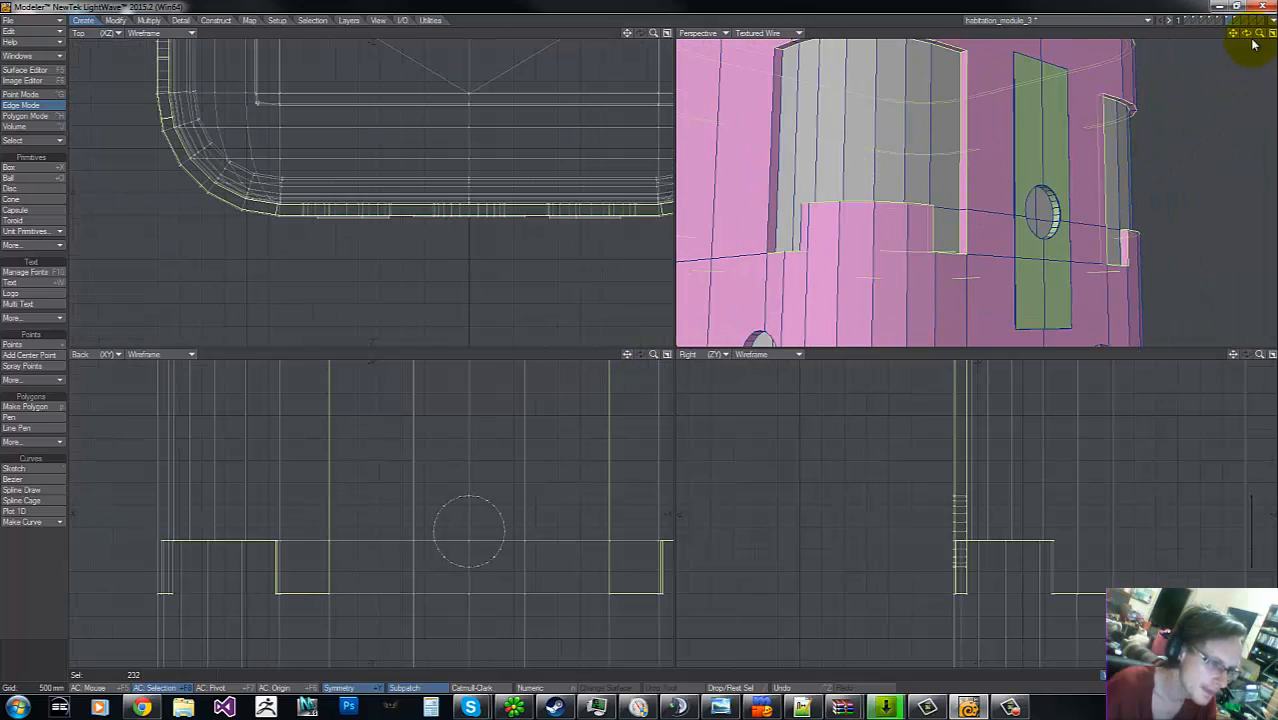
pyautogui.moveTo(1248, 35); pyautogui.dragTo(643, 333)
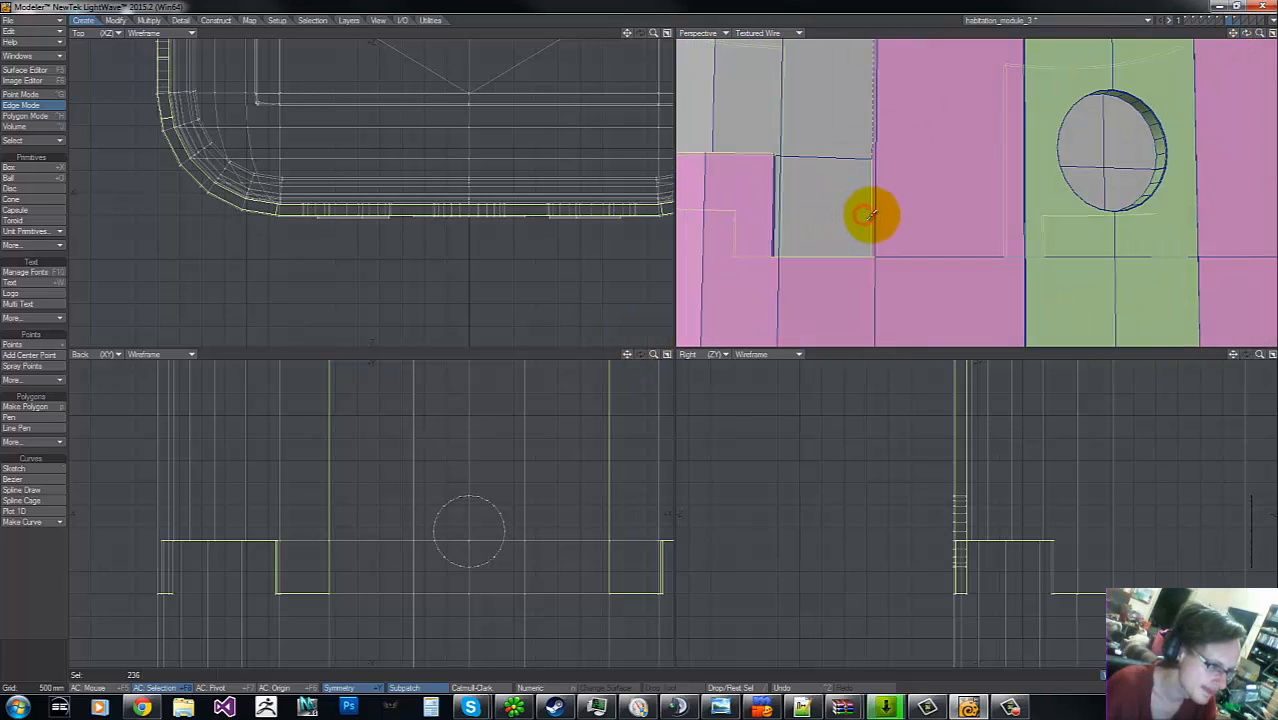
pyautogui.moveTo(875, 207); pyautogui.dragTo(873, 150)
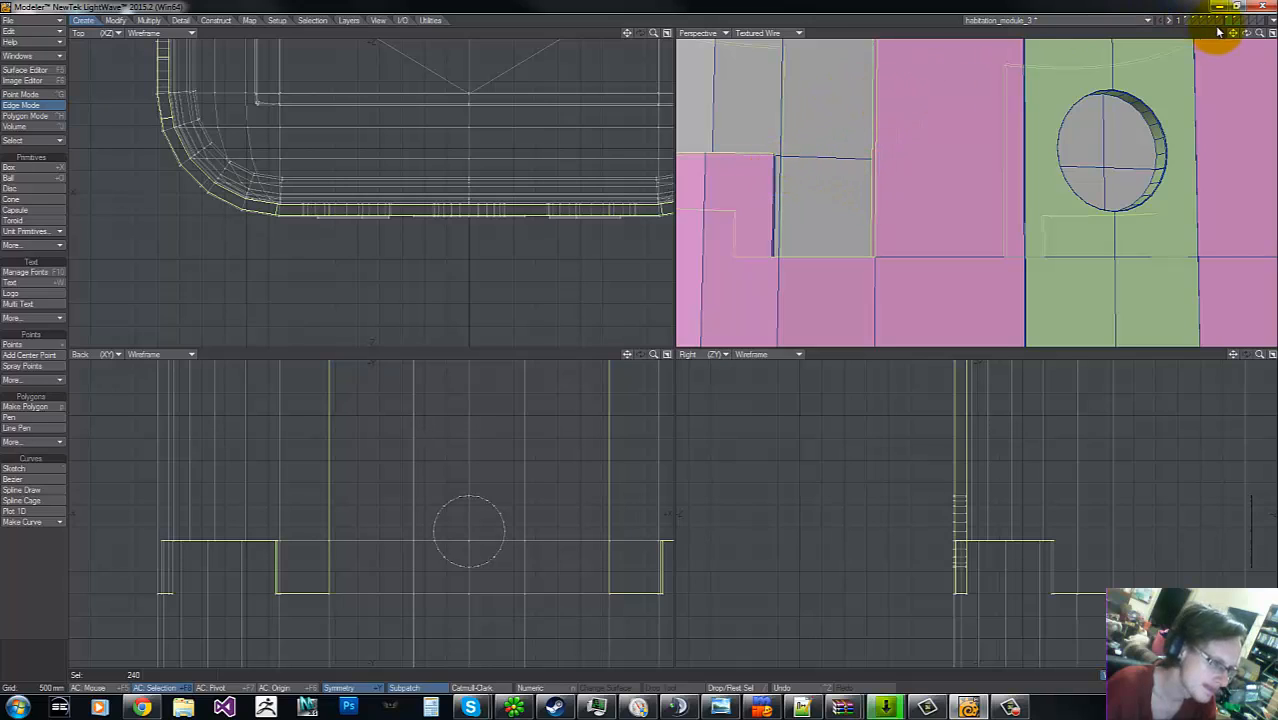
pyautogui.moveTo(1248, 35); pyautogui.dragTo(642, 348)
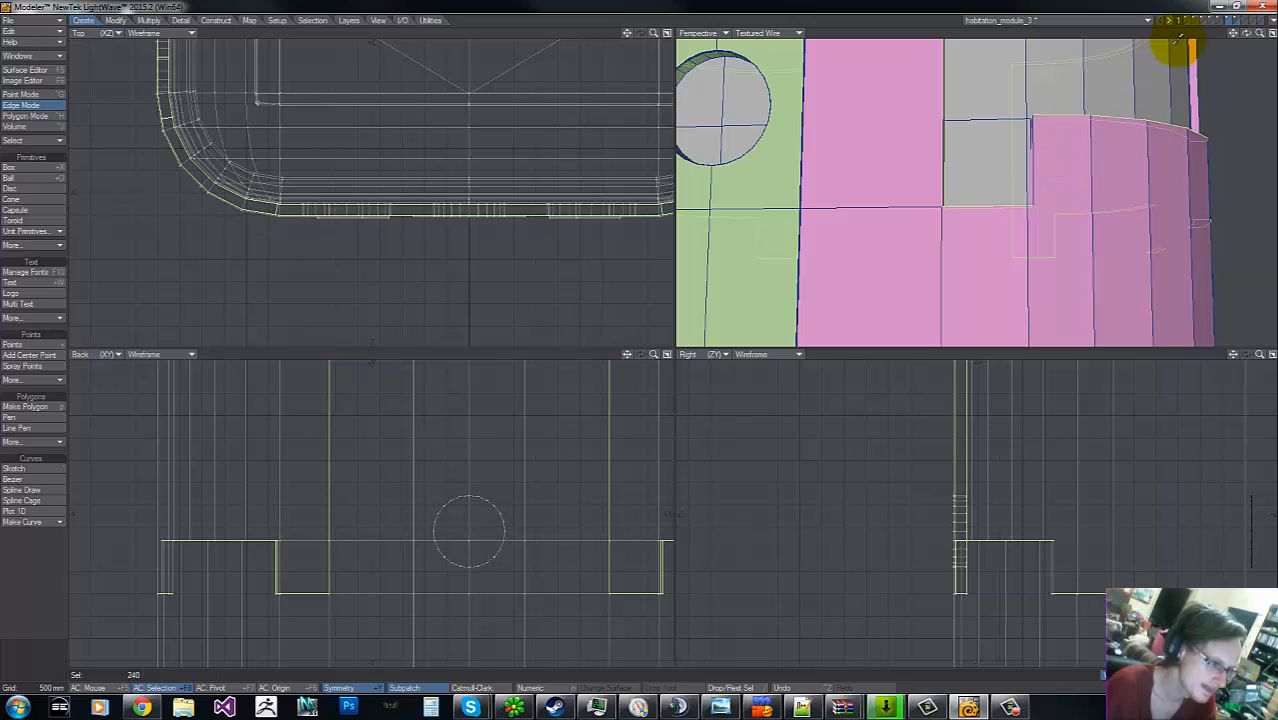
pyautogui.moveTo(1247, 38); pyautogui.dragTo(633, 342)
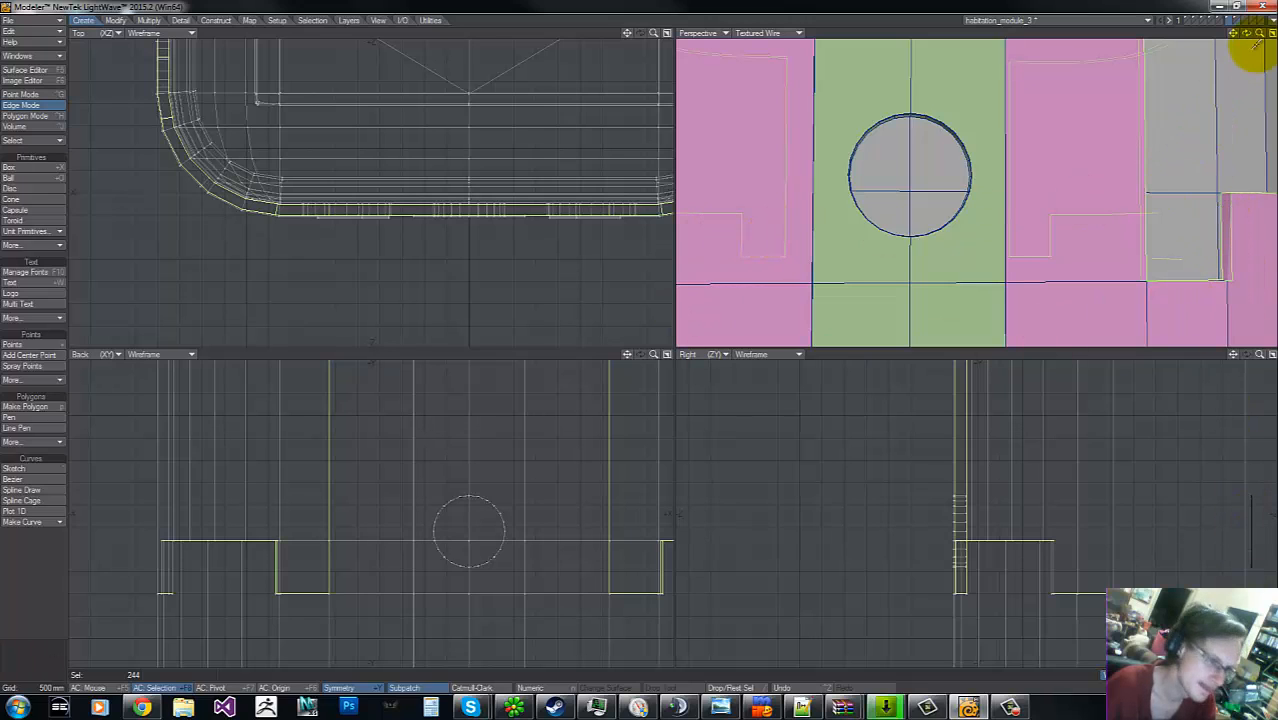
pyautogui.moveTo(638, 340)
pyautogui.mouseDown()
pyautogui.moveTo(1261, 36)
pyautogui.moveTo(633, 337)
pyautogui.moveTo(642, 342)
pyautogui.mouseUp()
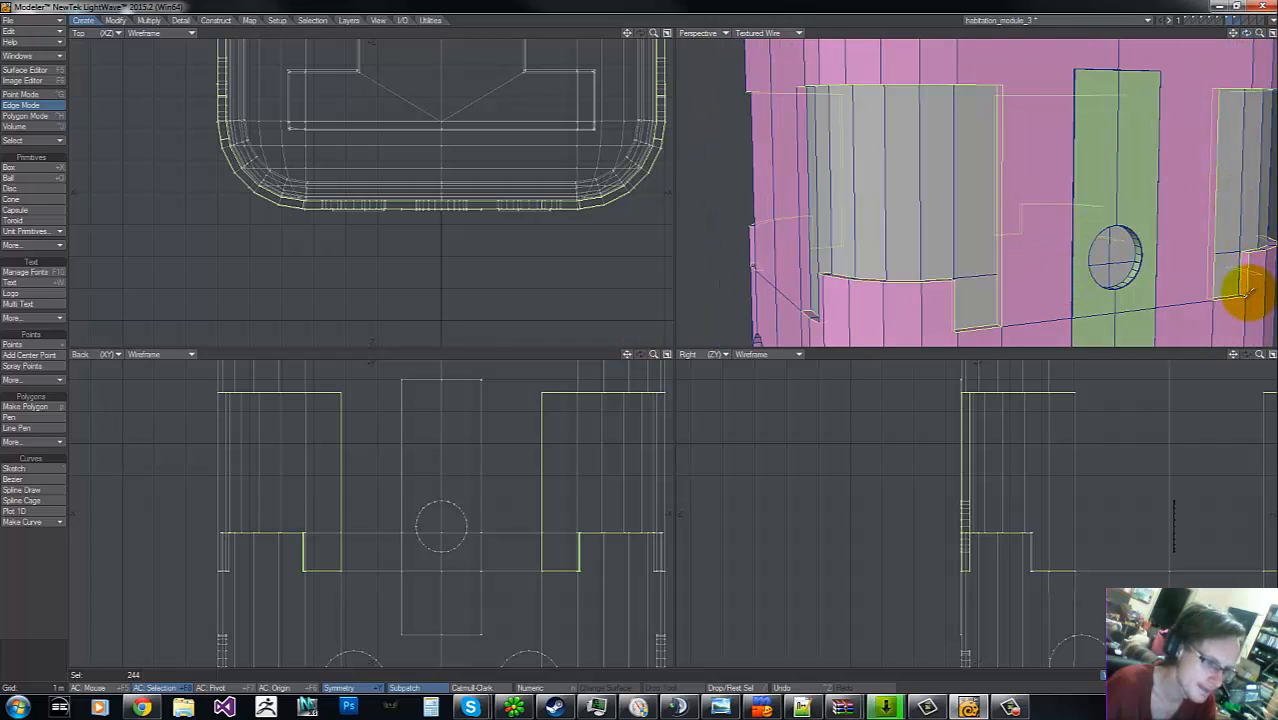
# - Try chamfering the selected recess and wall border edges, then undo the chamfer
pyautogui.hotkey('ctrl', 'b')
pyautogui.moveTo(1006, 541); pyautogui.dragTo(1061, 532)
pyautogui.hotkey('ctrl', 'z')
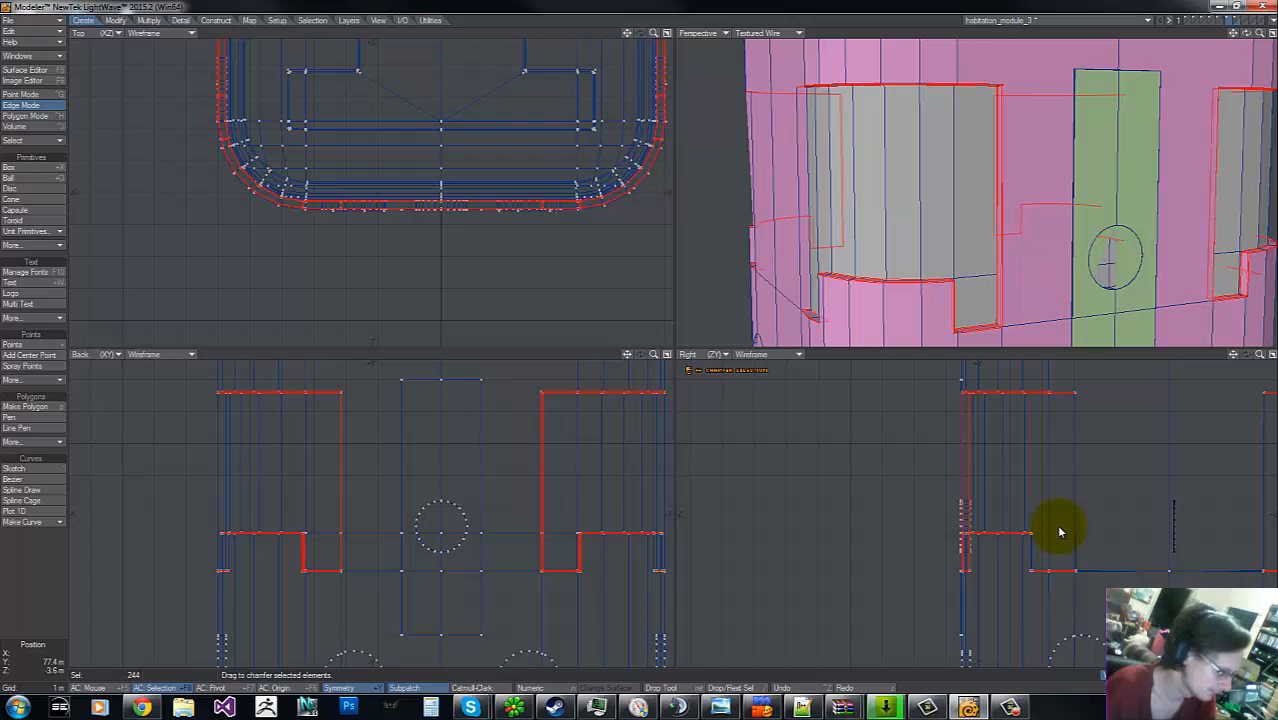
pyautogui.press('g')
pyautogui.press('g')
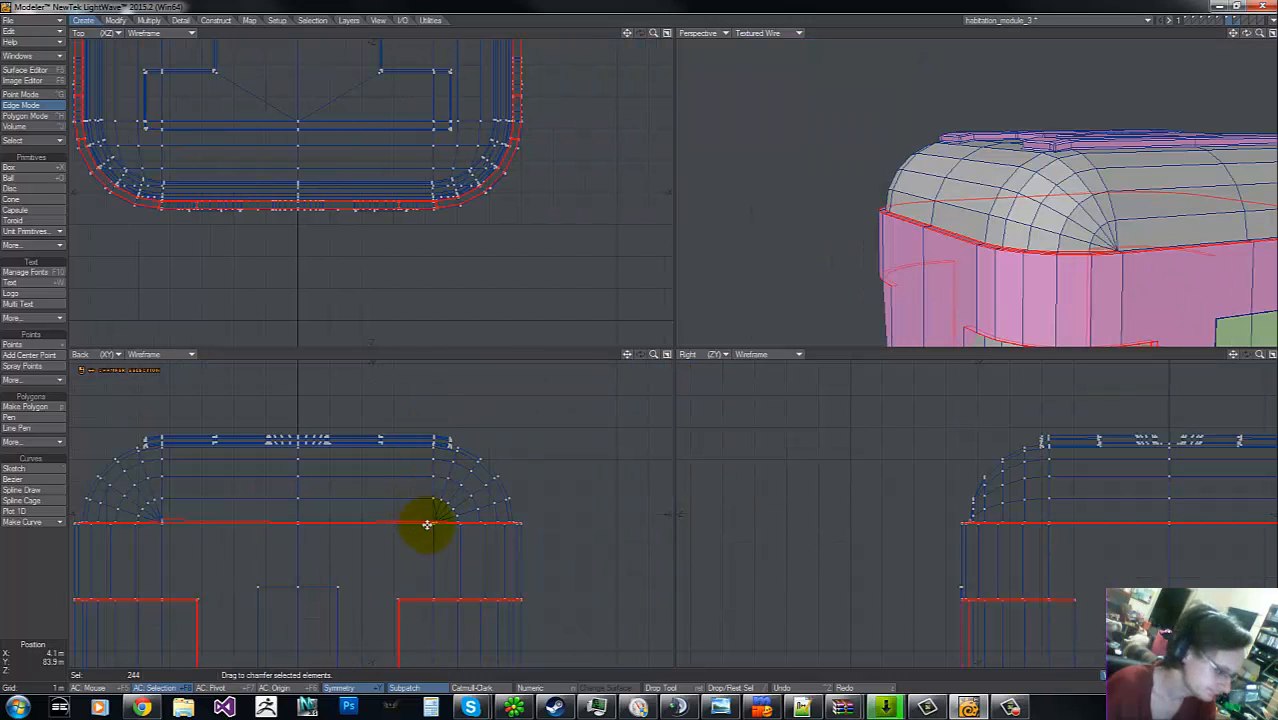
pyautogui.press('t')
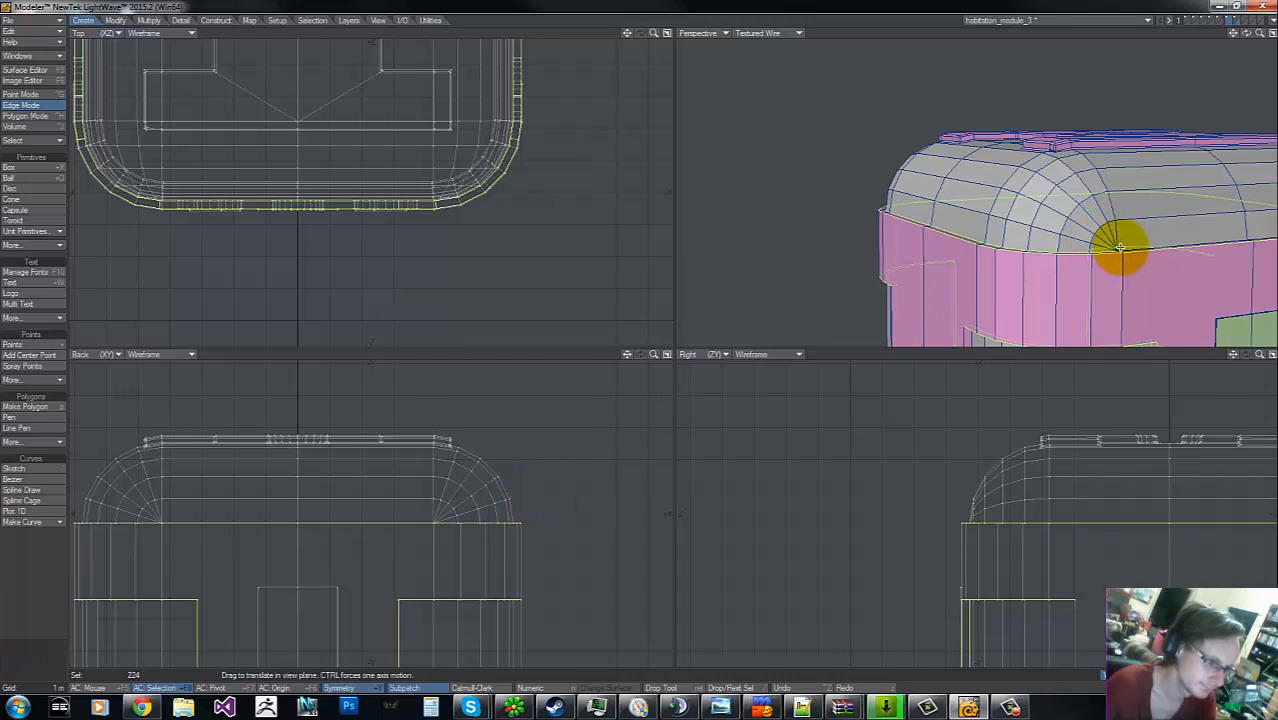
# - Add the missing wall top border edges above the green panel to the edge selection
pyautogui.press('g')
pyautogui.moveTo(1246, 33); pyautogui.dragTo(1262, 72)
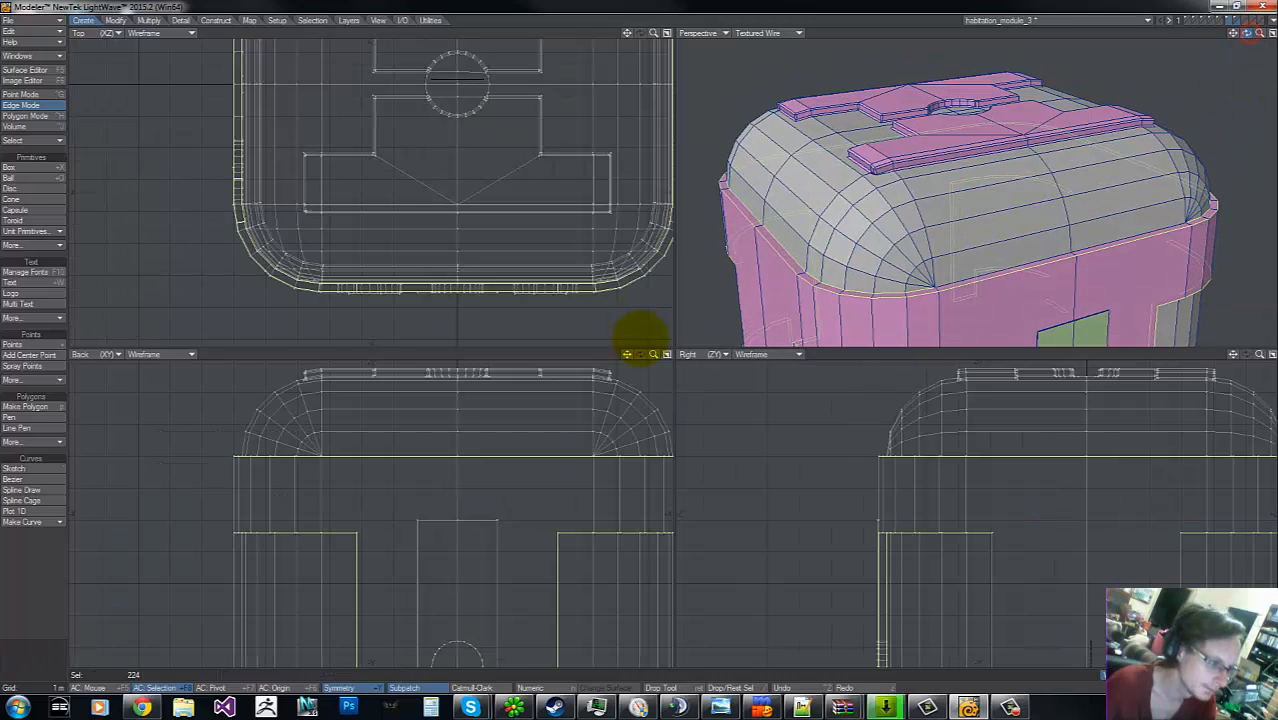
pyautogui.click(953, 281)
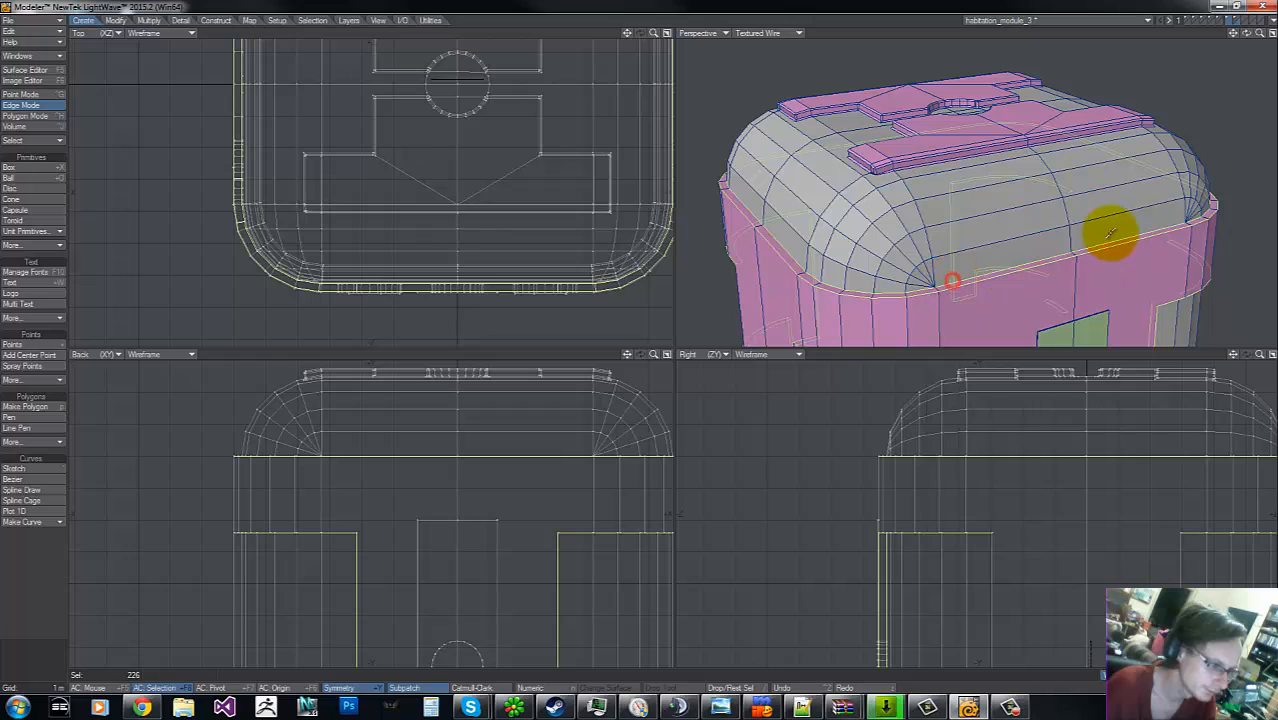
pyautogui.moveTo(1248, 33); pyautogui.dragTo(648, 337)
# - Try the chamfer with the added top border edges, then undo it and leave the tool
pyautogui.hotkey('ctrl', 'b')
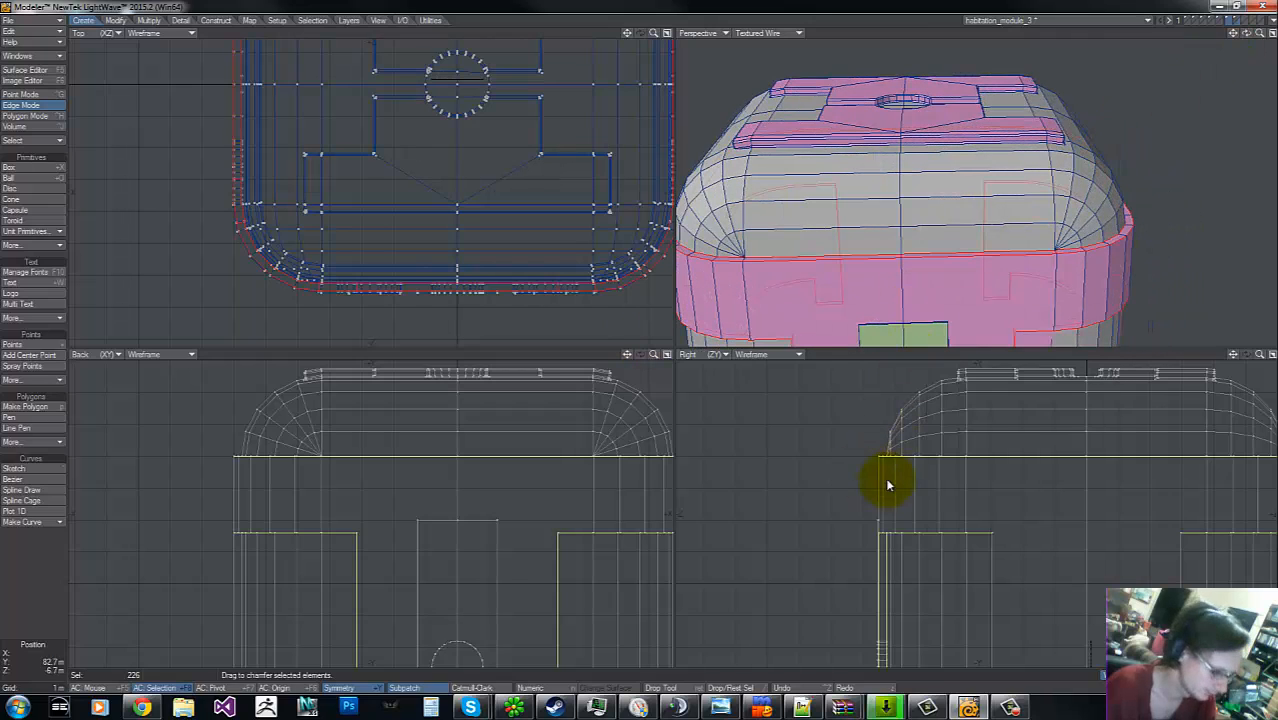
pyautogui.moveTo(998, 497); pyautogui.dragTo(999, 497)
pyautogui.hotkey('ctrl', 'z')
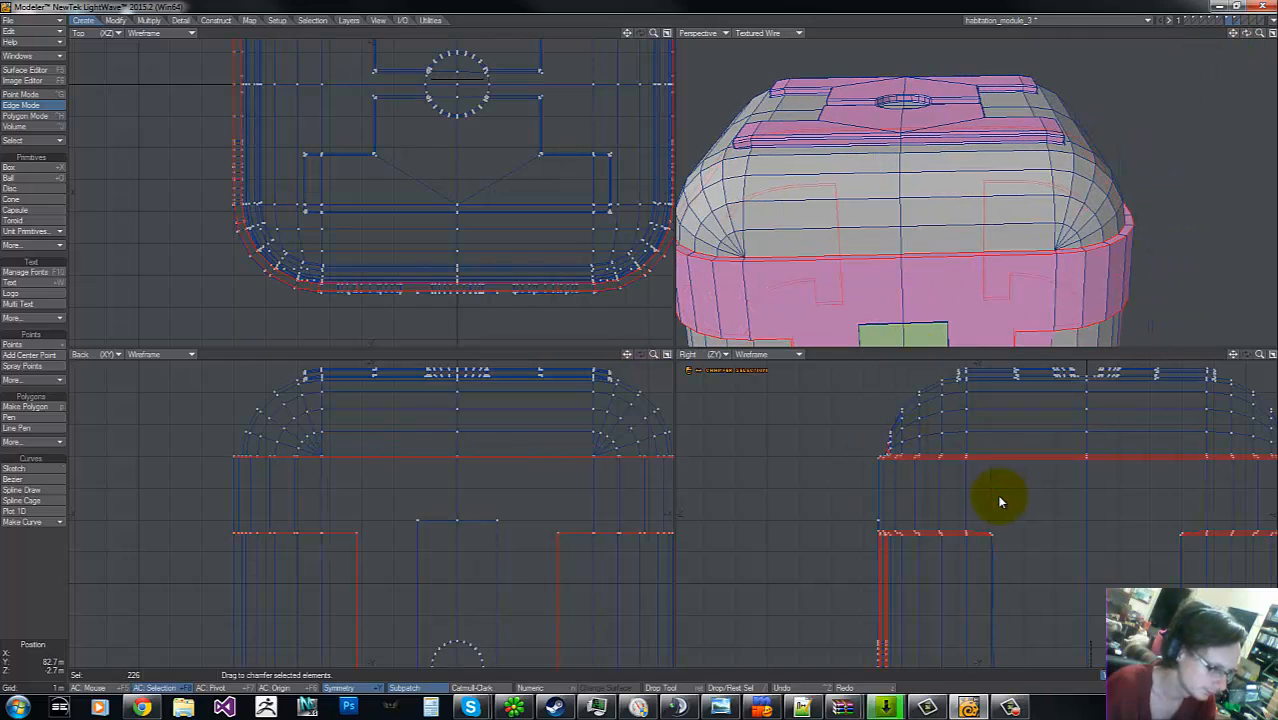
pyautogui.press('space')
# - Add the remaining wall top border edges near the roof's rounded corners to the edge selection
pyautogui.press('g')
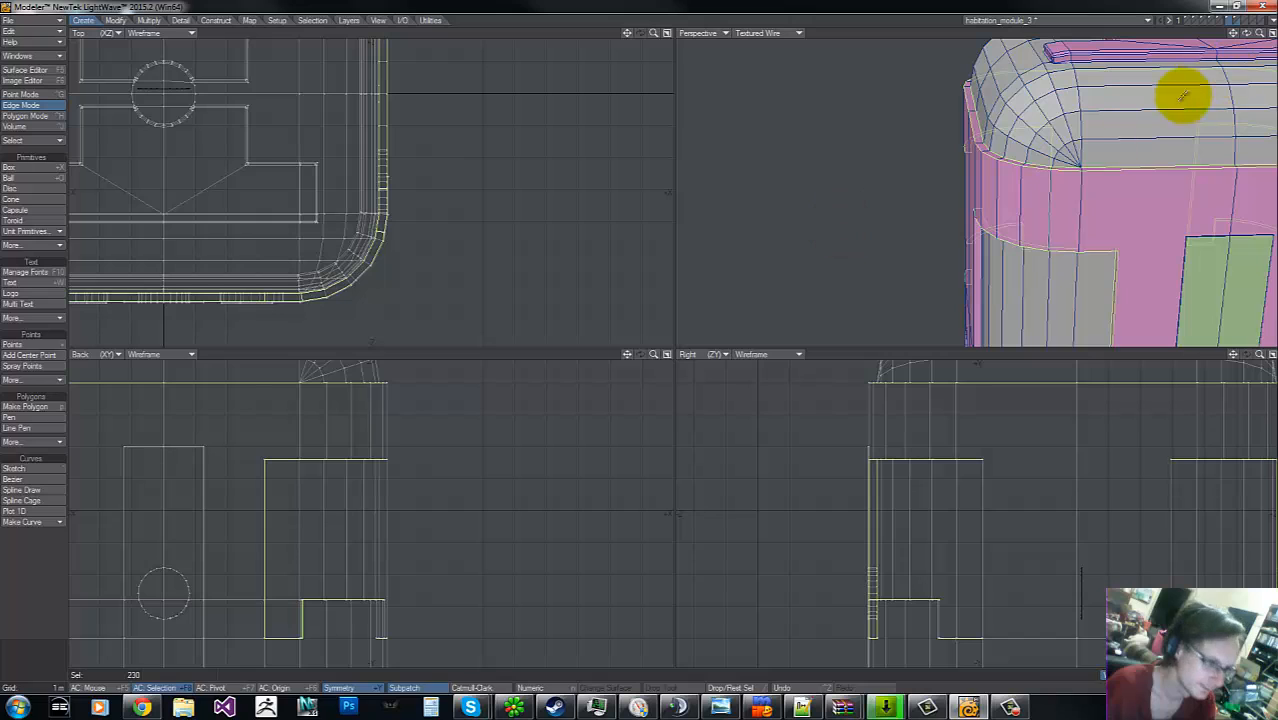
pyautogui.press('g')
pyautogui.moveTo(1261, 35); pyautogui.dragTo(644, 340)
pyautogui.press('g')
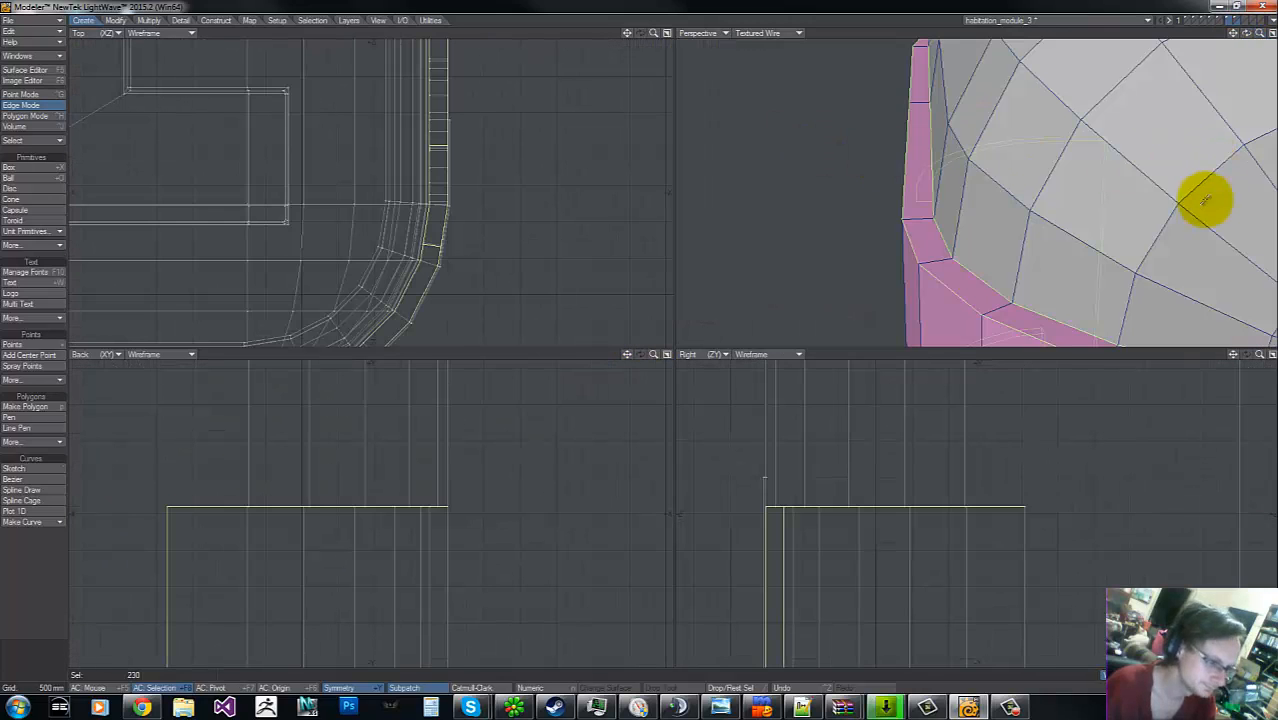
pyautogui.press('g')
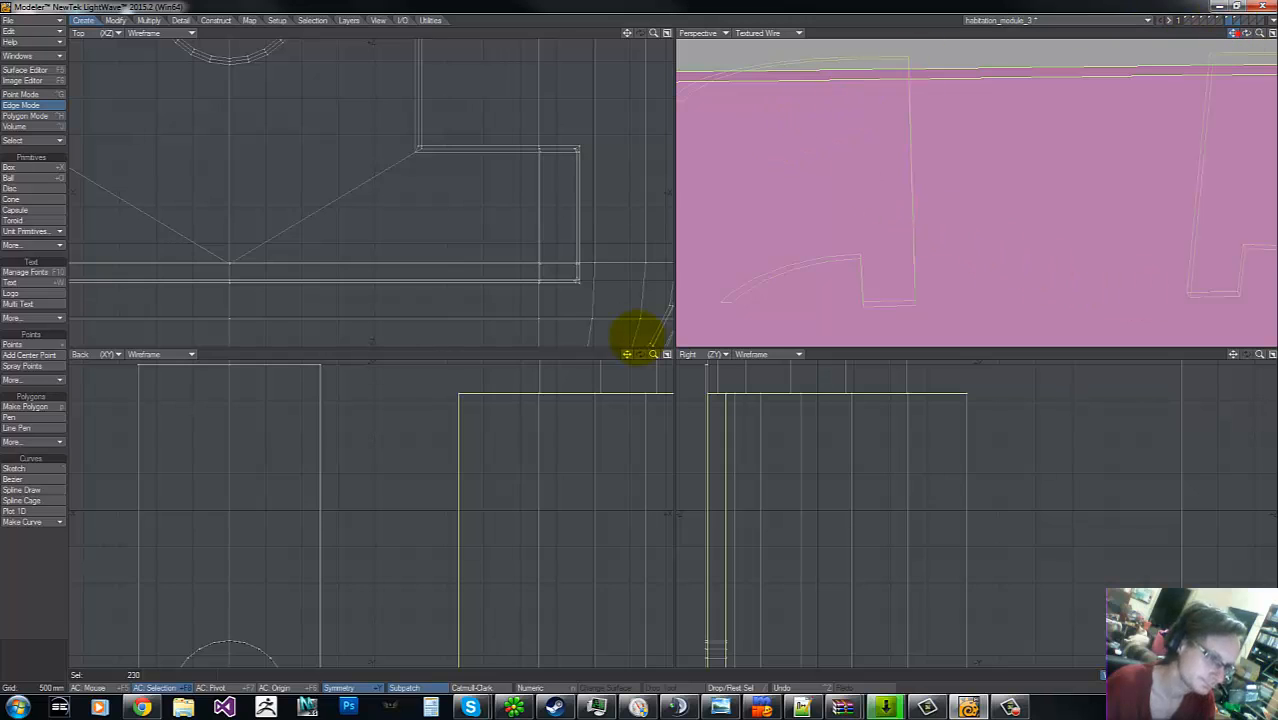
pyautogui.moveTo(638, 336); pyautogui.dragTo(643, 340)
# - Merge the fan of triangles meeting the wall border at the roof's rounded corner into a single polygon
pyautogui.press('space')
pyautogui.press('space')
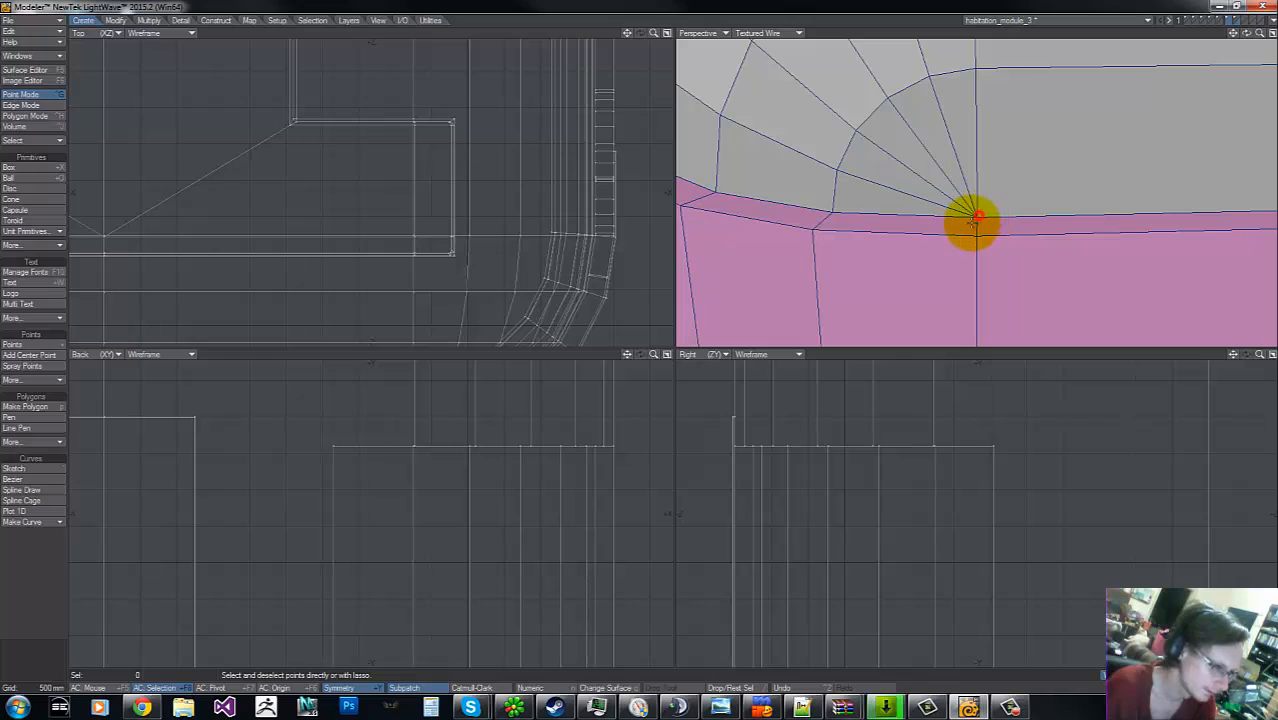
pyautogui.moveTo(970, 180); pyautogui.dragTo(941, 206)
pyautogui.hotkey('shift', 'z')
pyautogui.click(968, 172)
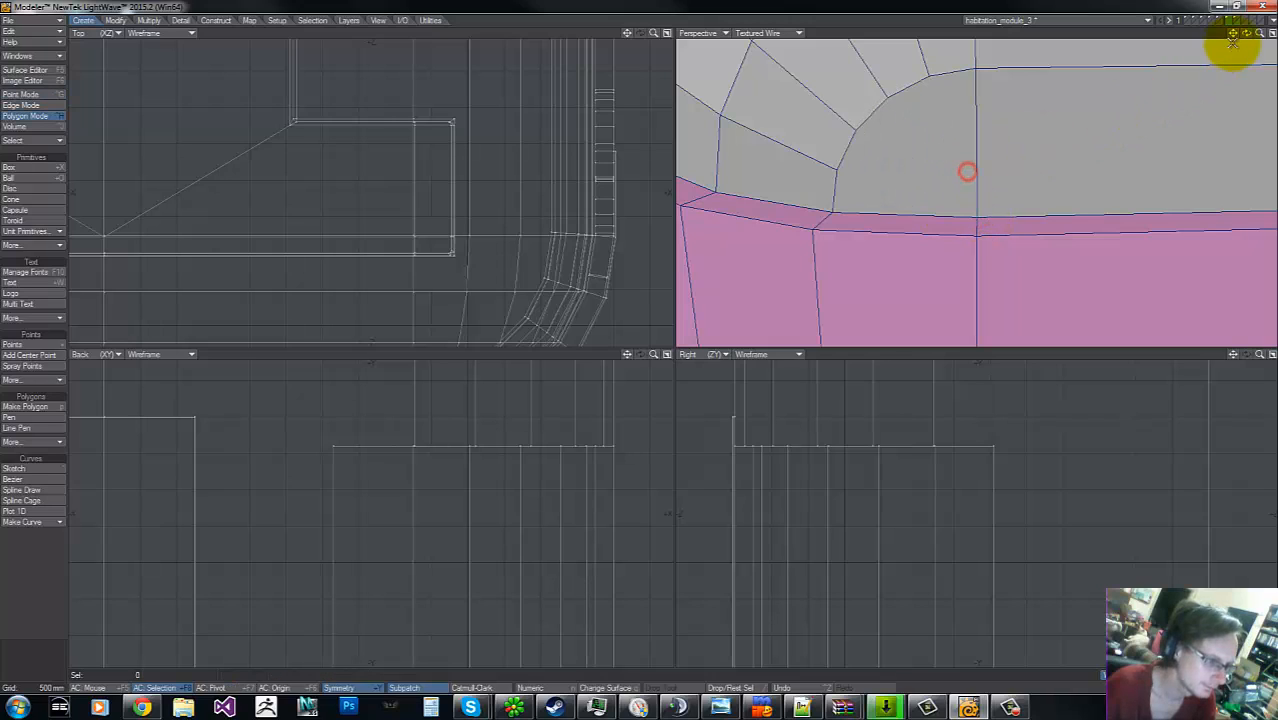
# - Merge the matching triangle fans at the roof corners on the module's opposite face into single polygons
pyautogui.moveTo(1262, 34); pyautogui.dragTo(500, 384)
pyautogui.press('g')
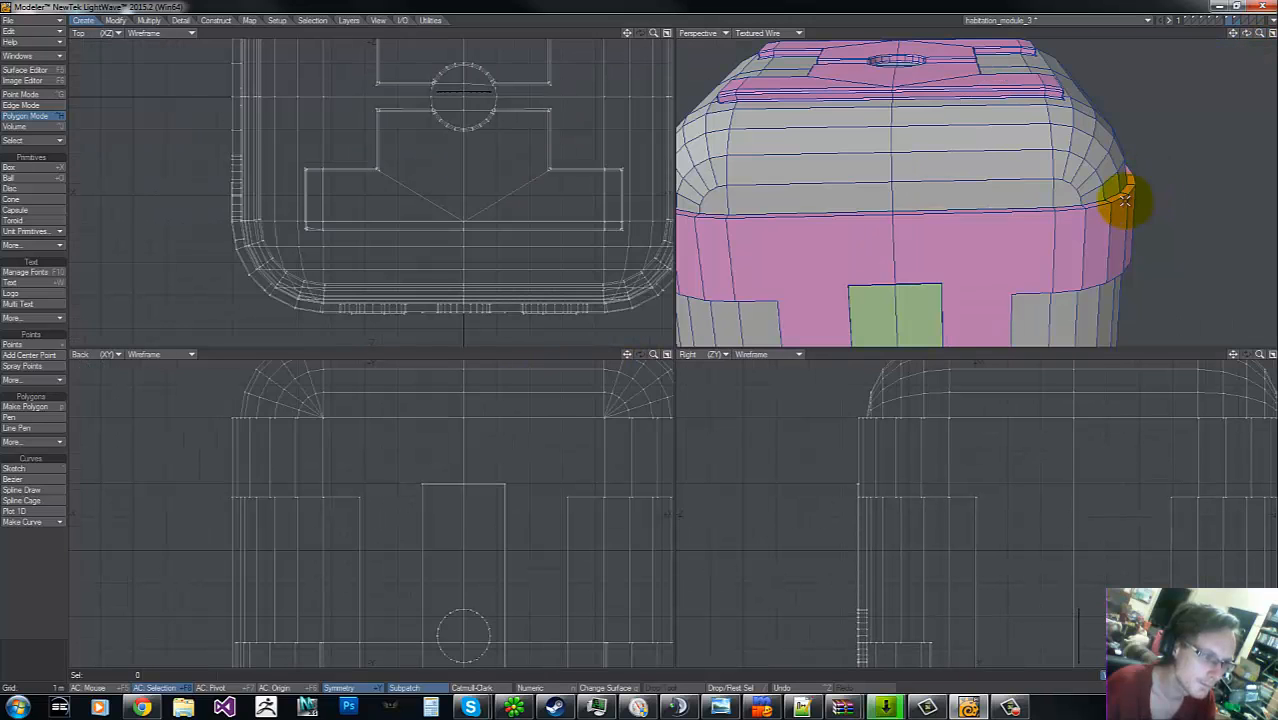
pyautogui.moveTo(1249, 35); pyautogui.dragTo(1060, 183)
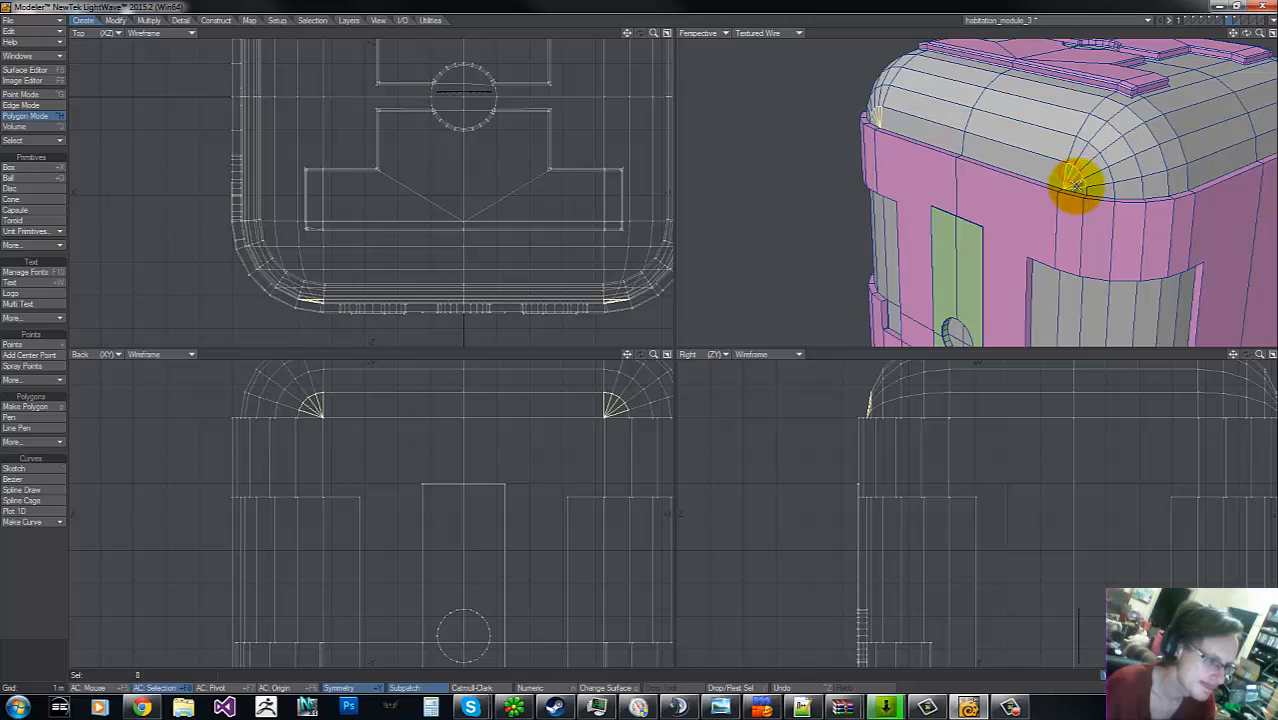
pyautogui.hotkey('shift', 'z')
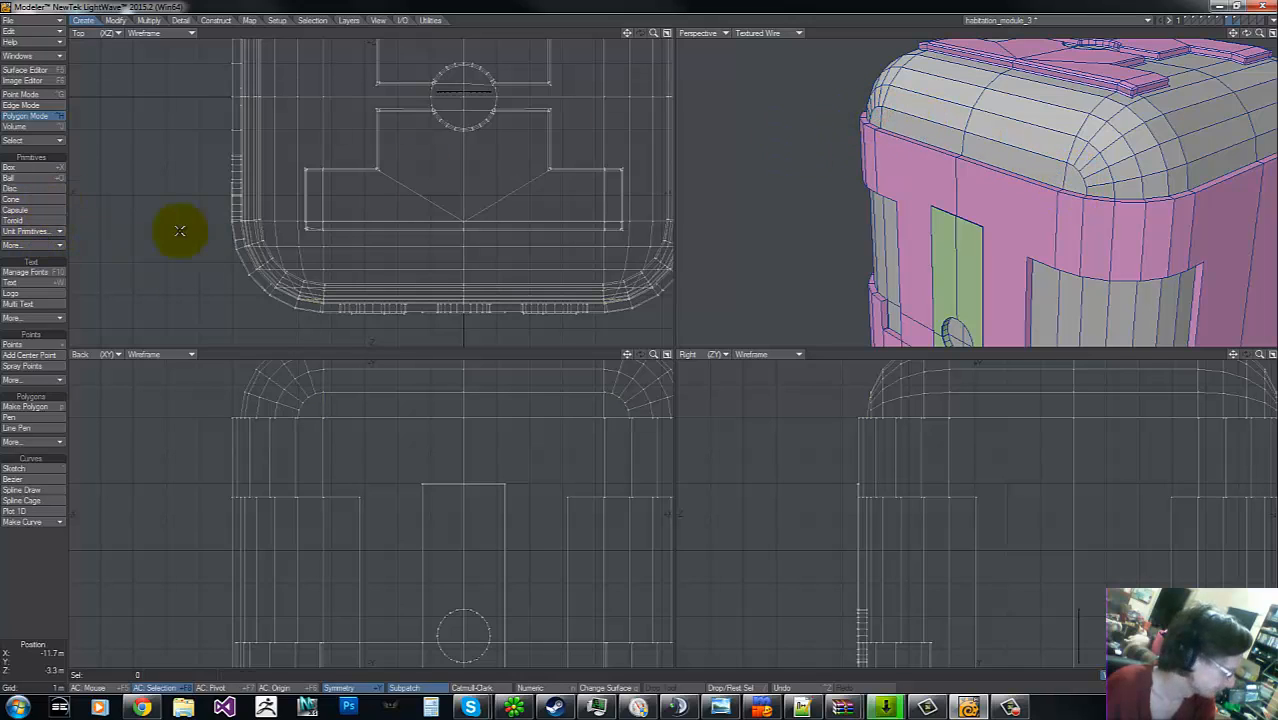
# - Return to edge mode and chamfer the selected recess and wall border edges
pyautogui.click(29, 107)
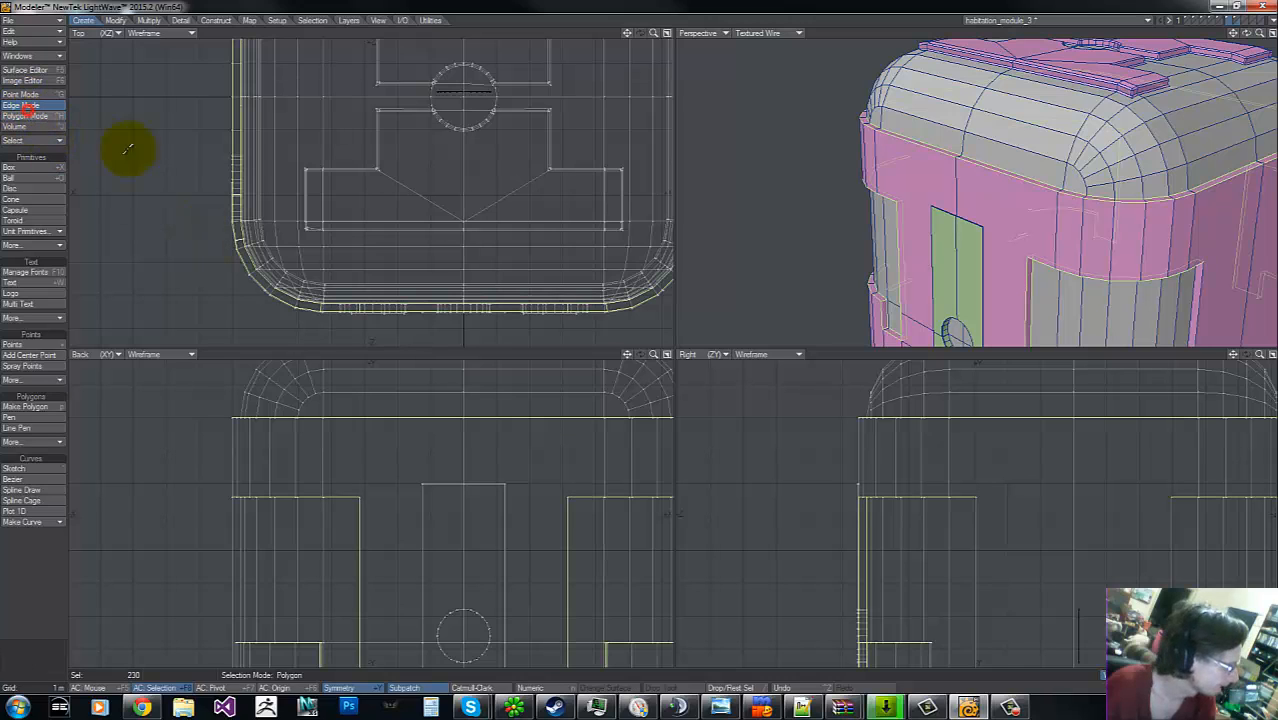
pyautogui.hotkey('ctrl', 'b')
pyautogui.moveTo(965, 466); pyautogui.dragTo(969, 467)
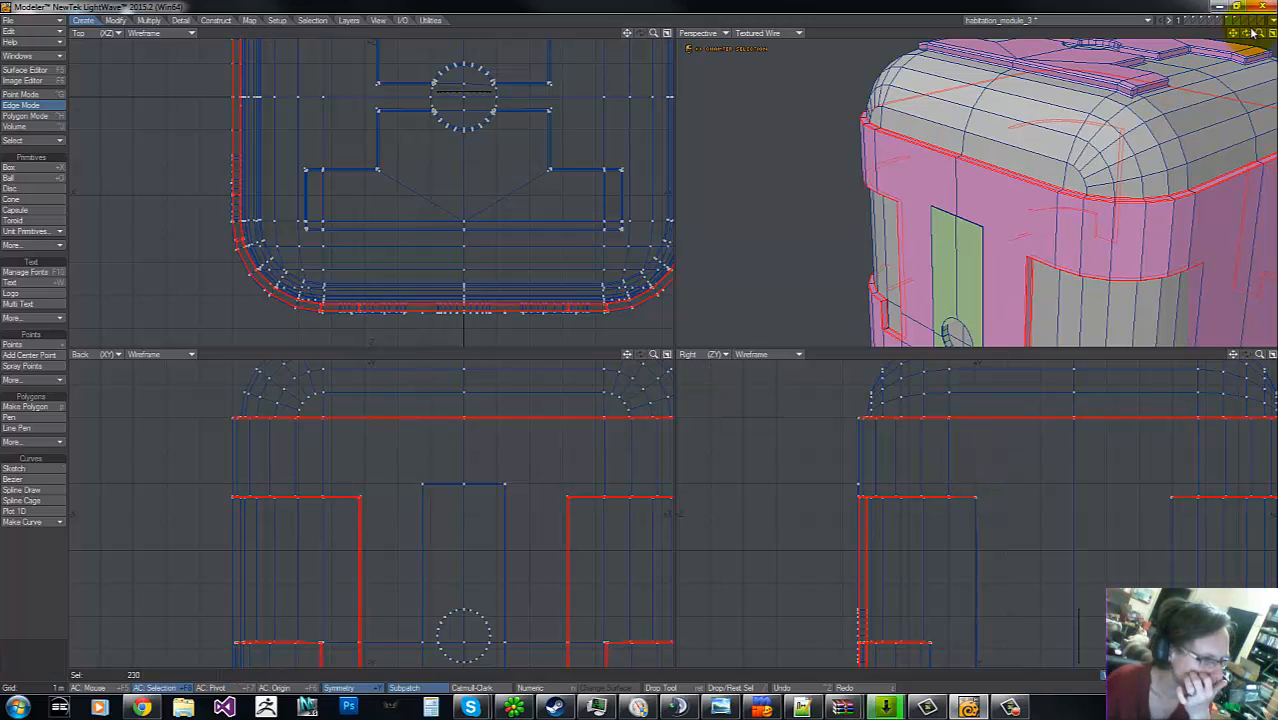
# - Undo the chamfer of the recess and wall border edges
pyautogui.moveTo(1254, 33); pyautogui.dragTo(642, 343)
pyautogui.press('t')
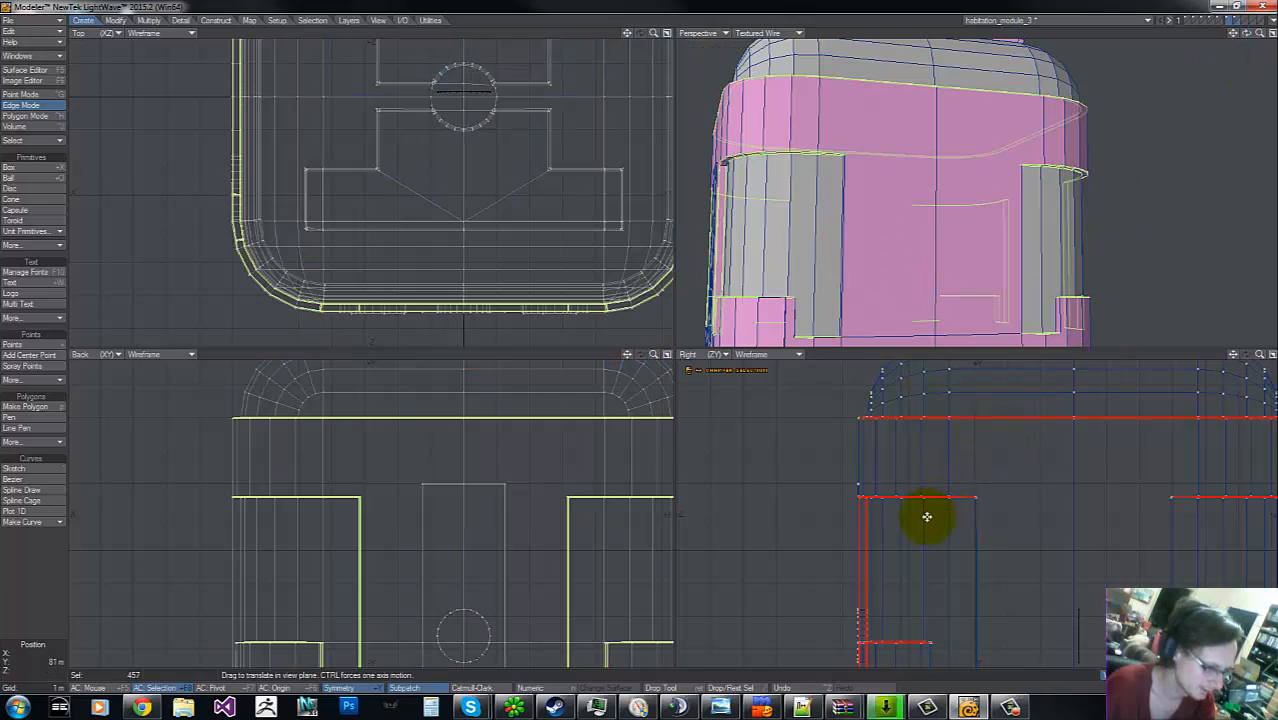
pyautogui.press('space')
pyautogui.hotkey('ctrl', 'z')
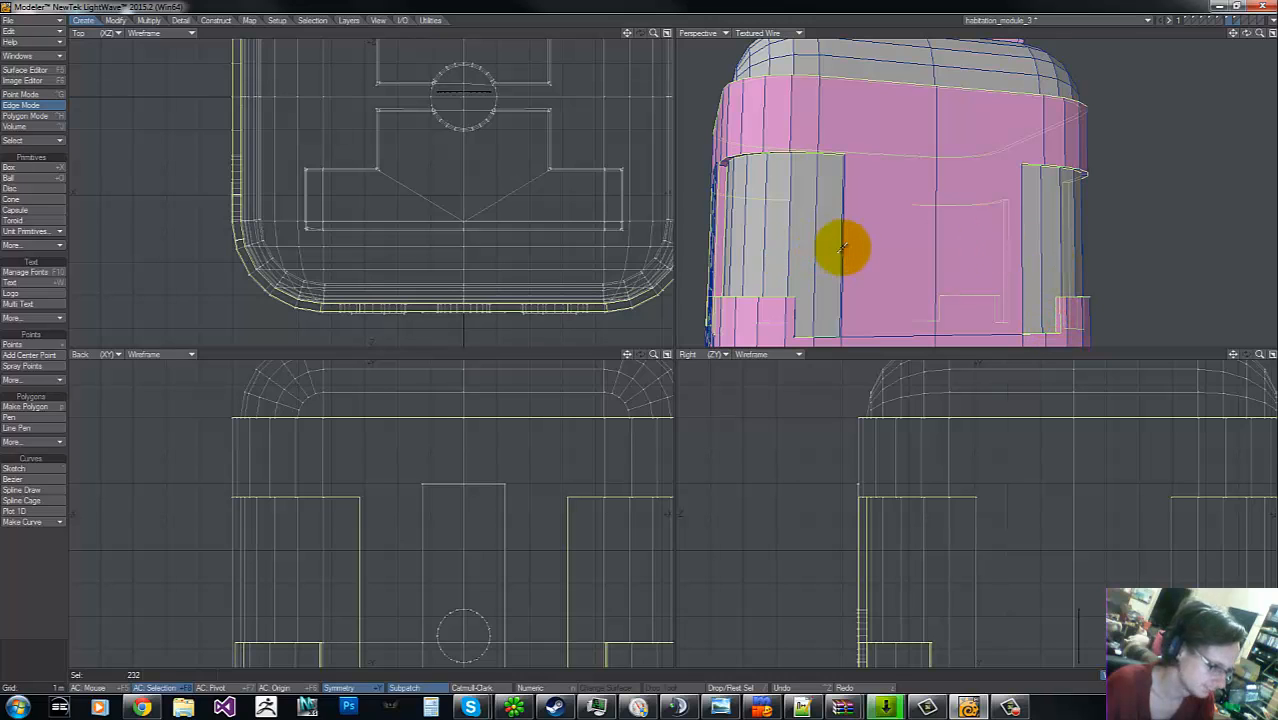
# - Add the missed vertical side edges of the corner recess beside the door to the edge selection
pyautogui.moveTo(641, 340); pyautogui.dragTo(640, 340)
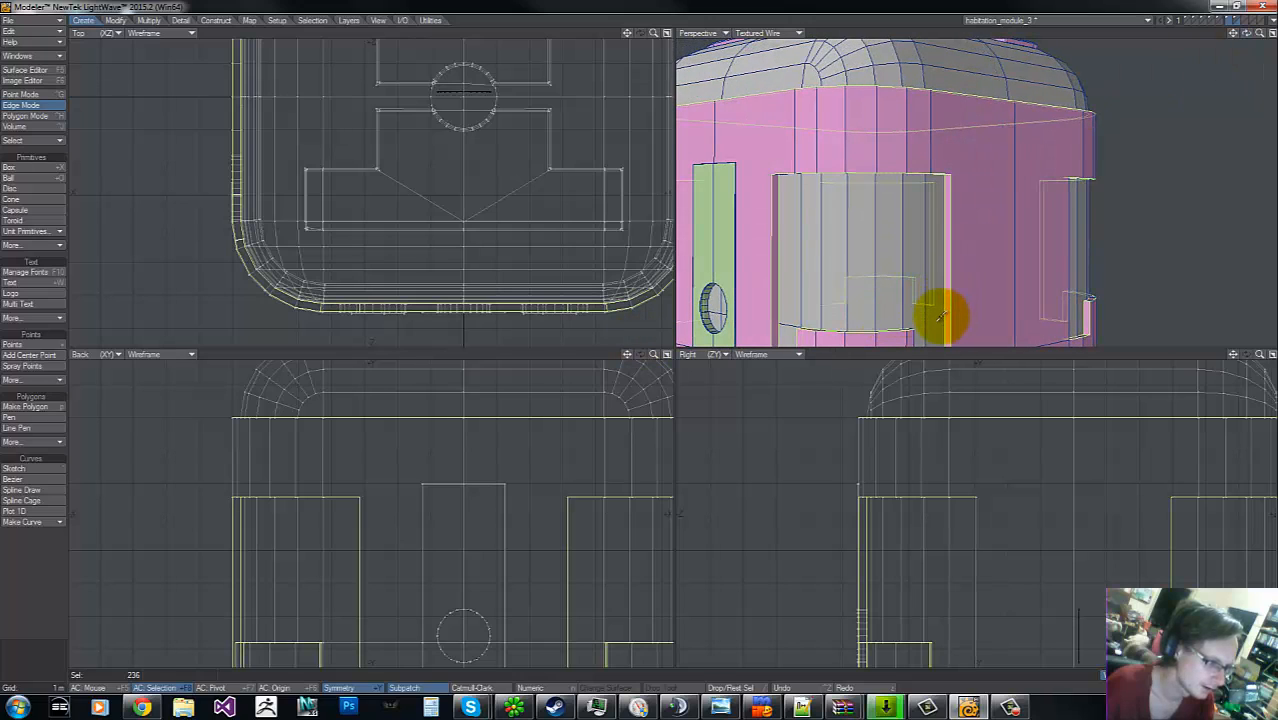
pyautogui.press('g')
pyautogui.press('g')
pyautogui.press('g')
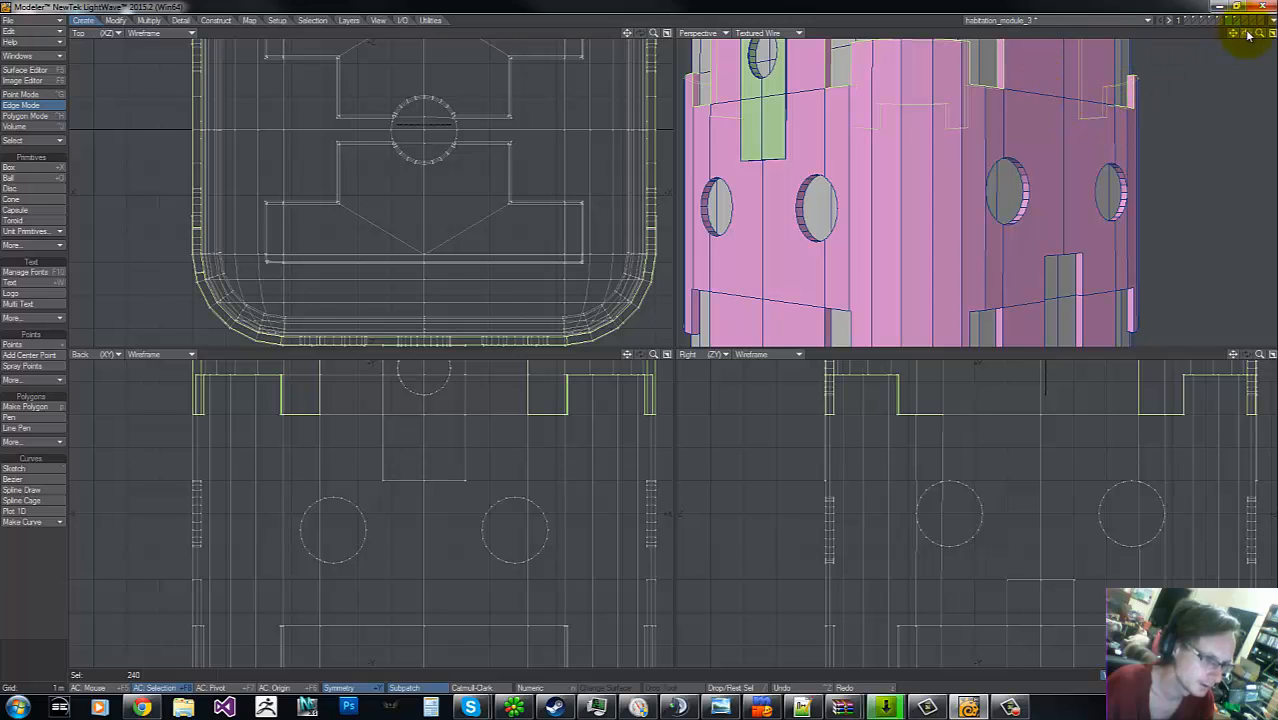
pyautogui.moveTo(1246, 34); pyautogui.dragTo(640, 338)
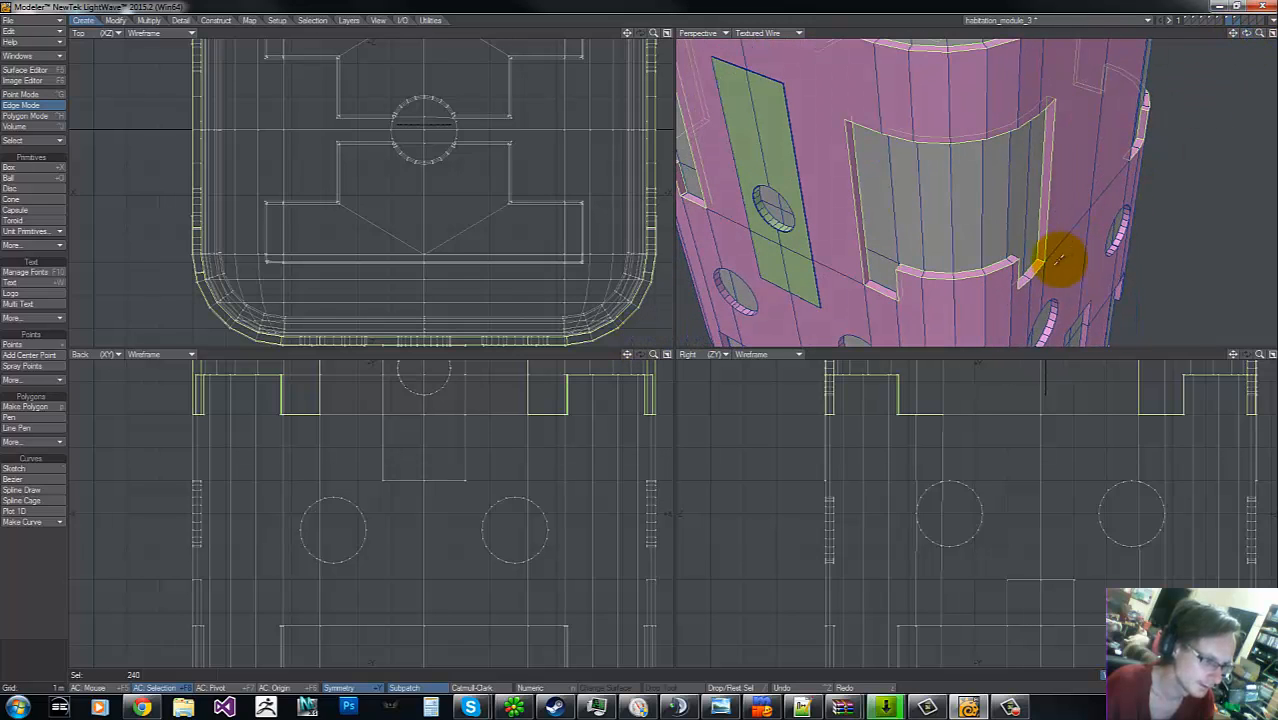
pyautogui.moveTo(864, 277); pyautogui.dragTo(870, 295)
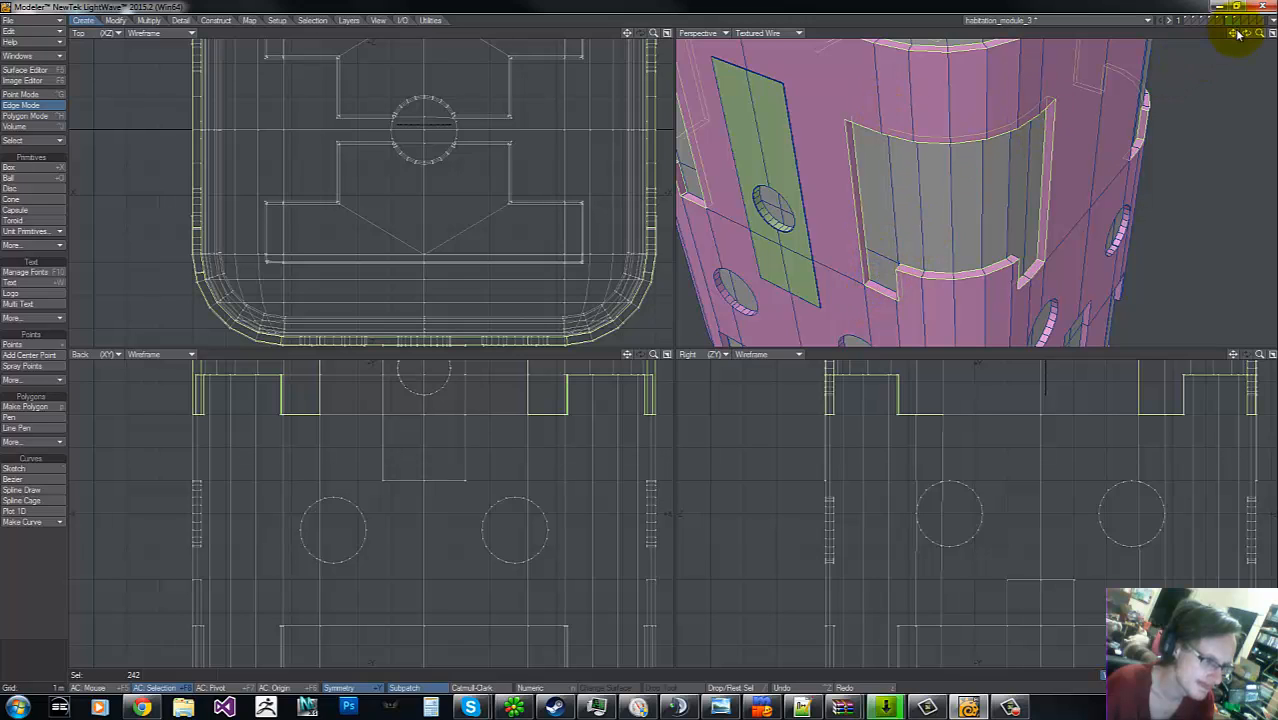
# - Add the missed side edges around the upper corner of the next corner recess to the edge selection
pyautogui.moveTo(1246, 34); pyautogui.dragTo(650, 346)
pyautogui.press('g')
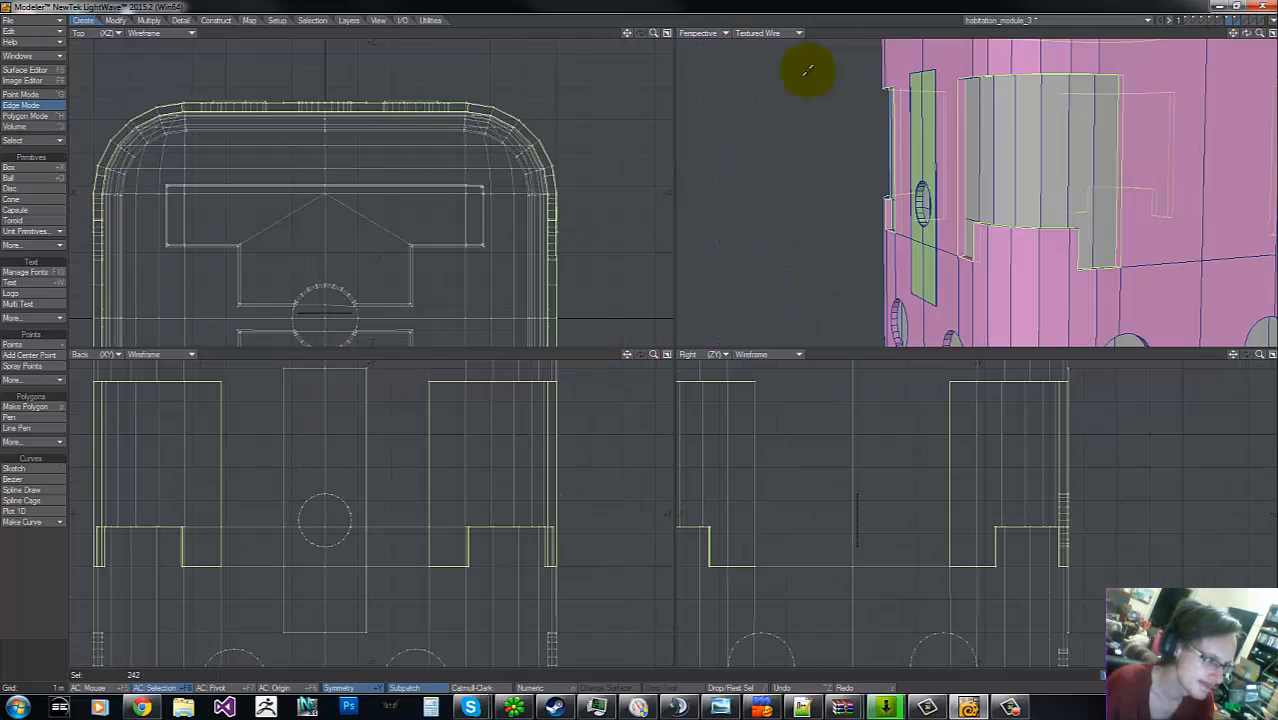
pyautogui.click(966, 82)
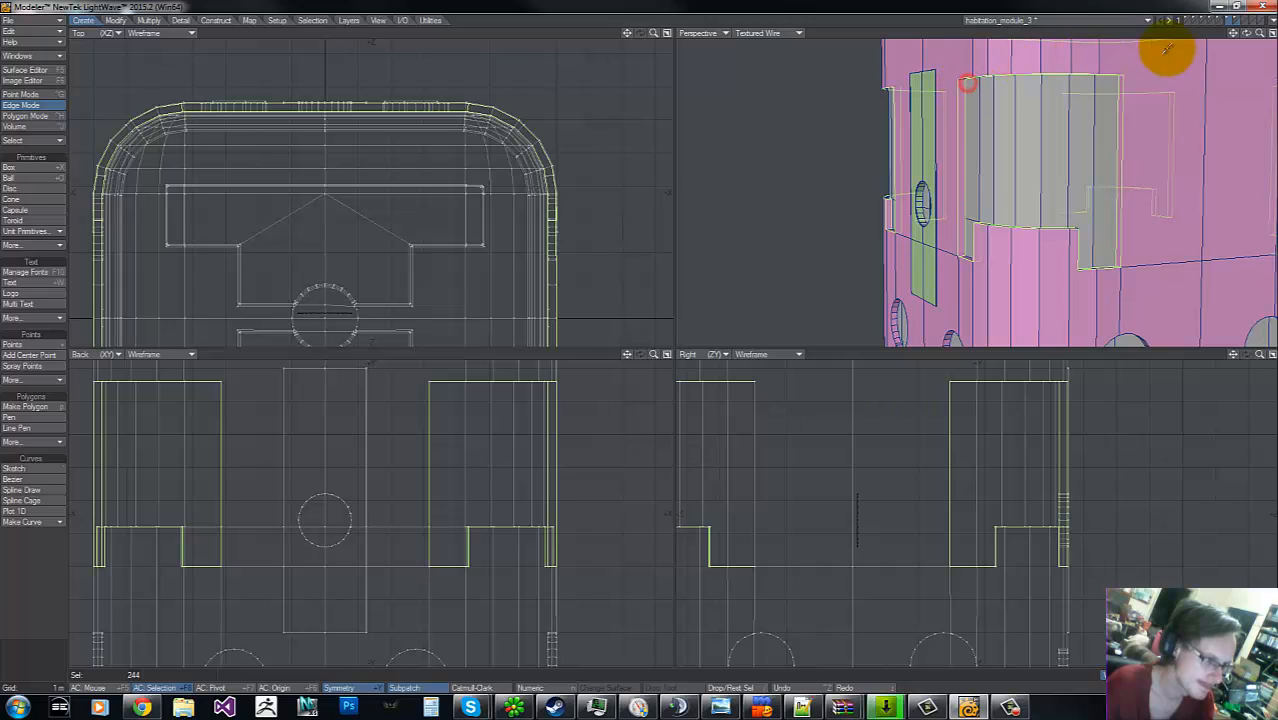
pyautogui.moveTo(1246, 34); pyautogui.dragTo(642, 337)
pyautogui.press('g')
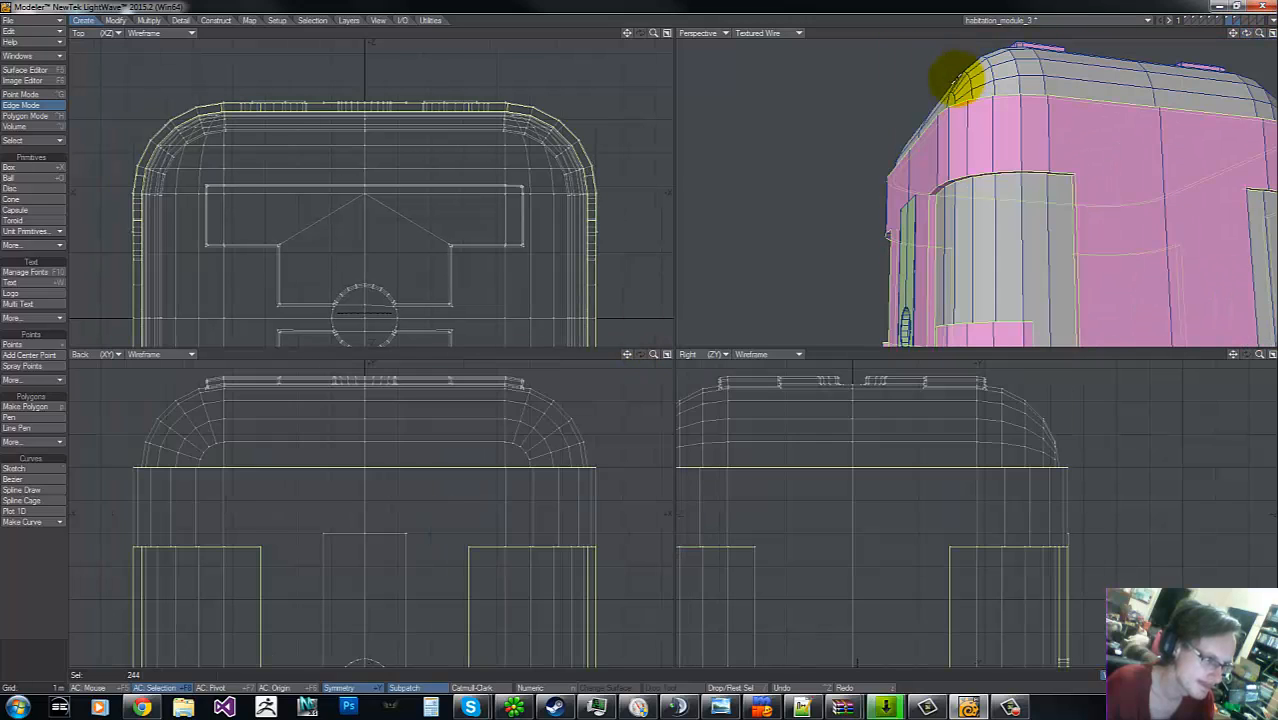
pyautogui.keyDown('shift'); pyautogui.click(918, 191); pyautogui.keyUp('shift')
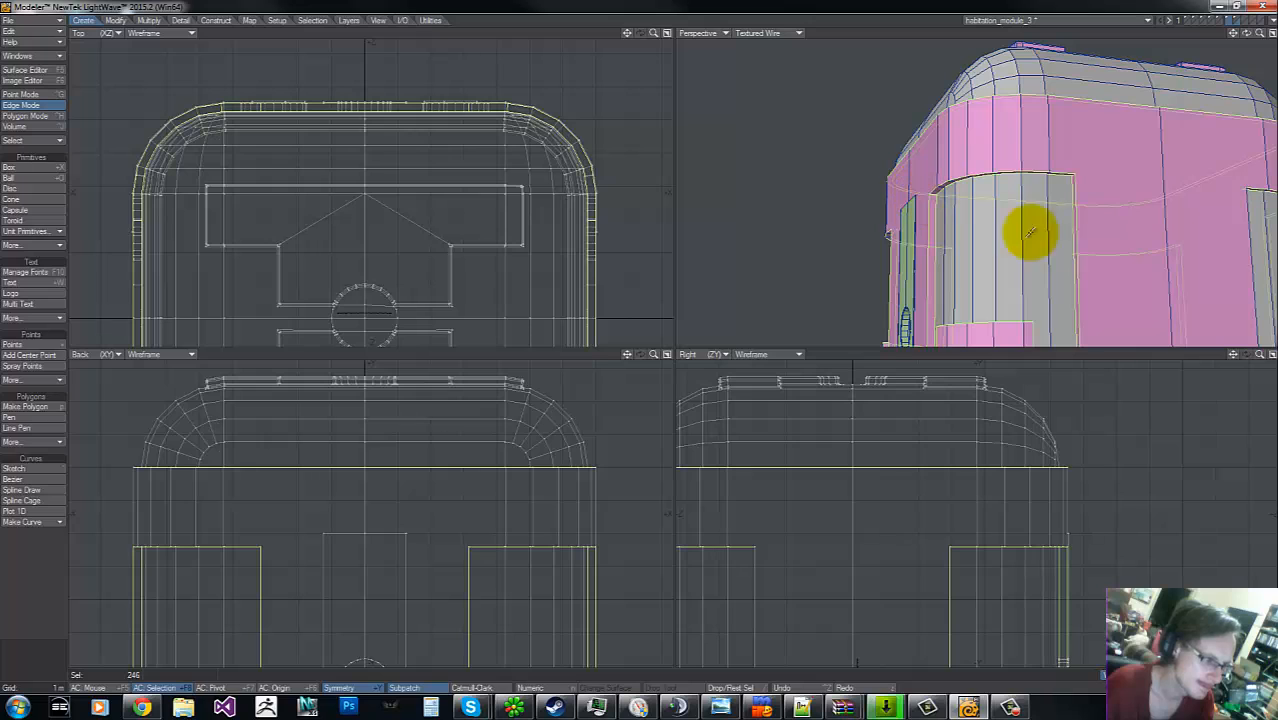
# - Add the missed side and stepped lower edges of the remaining corner recesses to the edge selection
pyautogui.press('g')
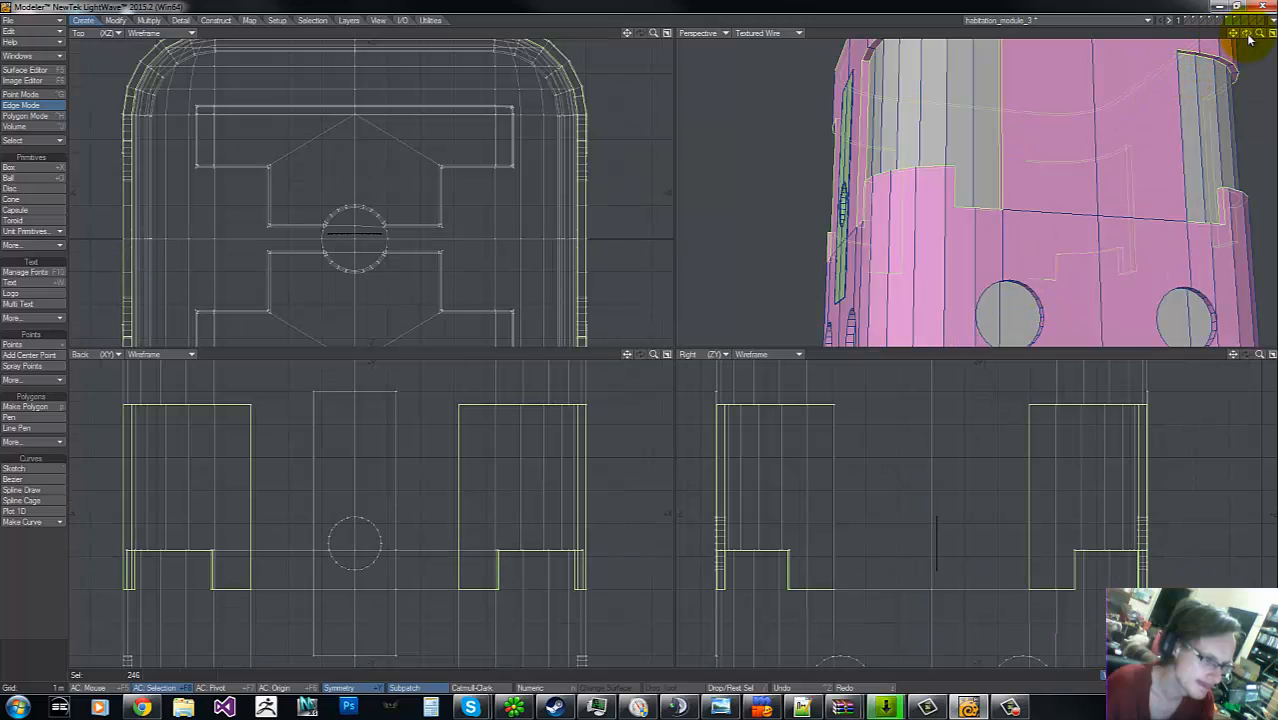
pyautogui.moveTo(642, 340); pyautogui.dragTo(642, 338)
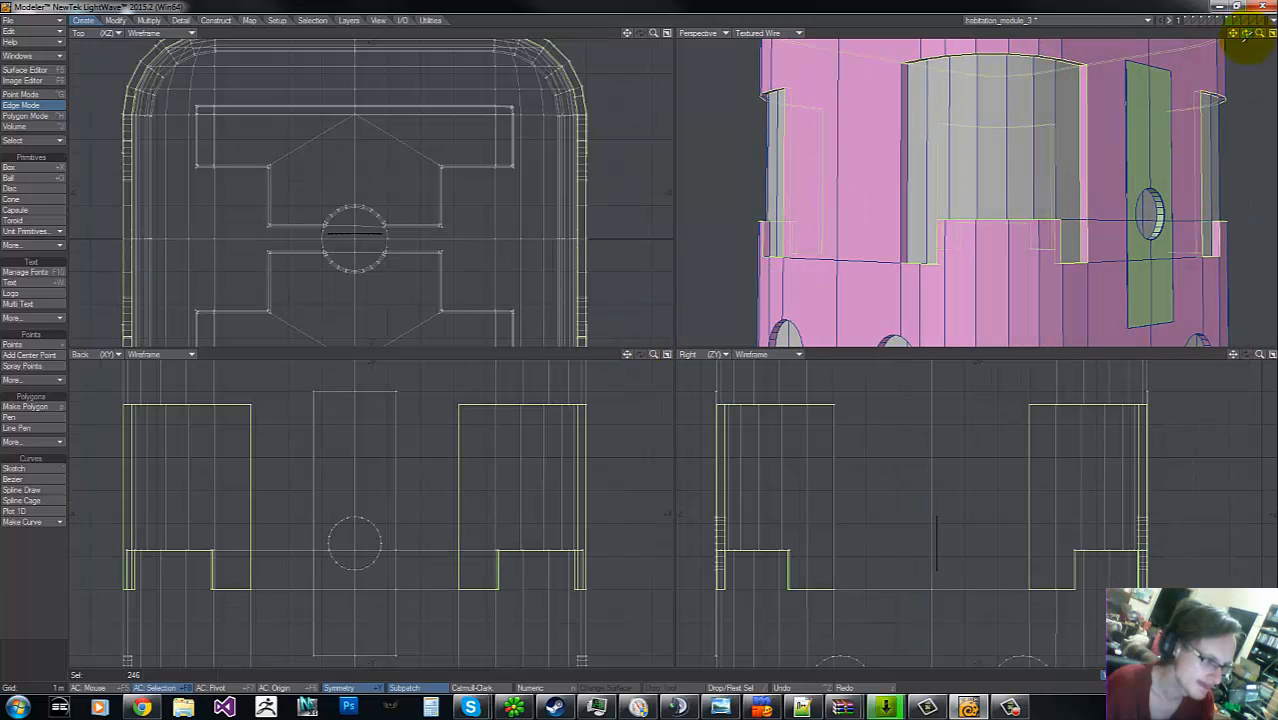
pyautogui.keyDown('shift'); pyautogui.click(895, 215); pyautogui.keyUp('shift')
pyautogui.keyDown('shift'); pyautogui.moveTo(900, 215); pyautogui.dragTo(907, 215); pyautogui.keyUp('shift')
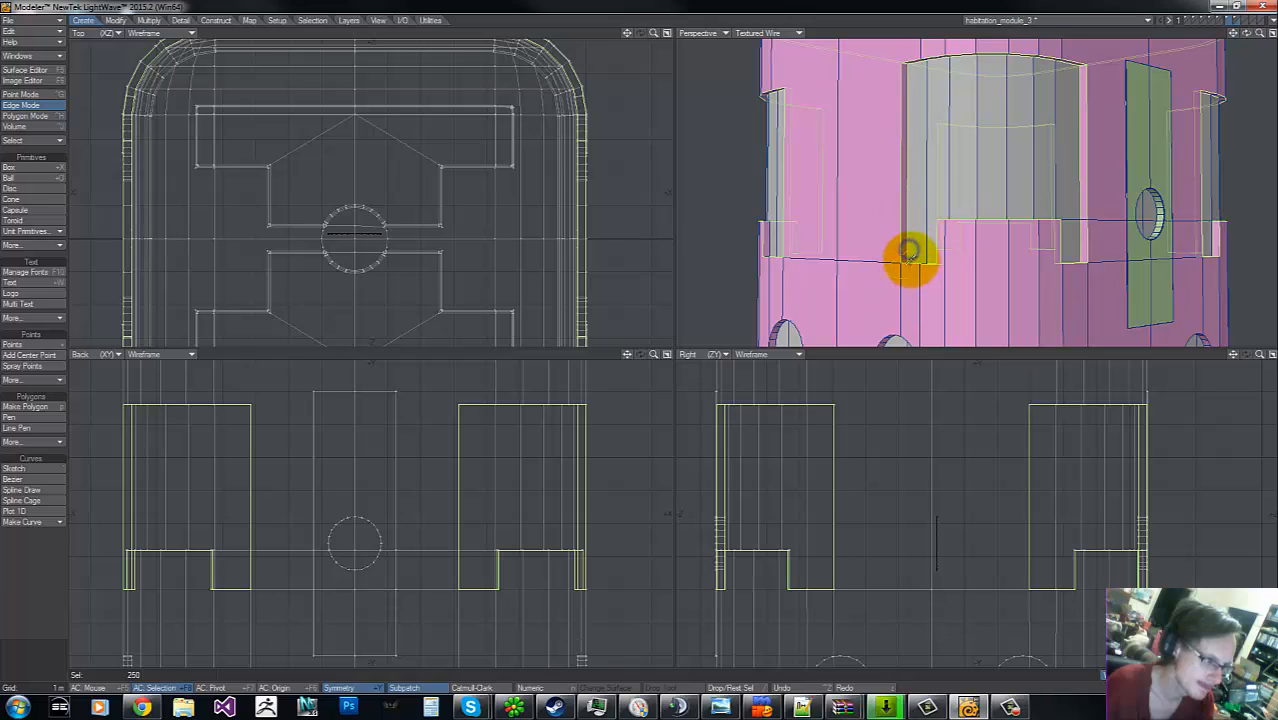
pyautogui.moveTo(1247, 34); pyautogui.dragTo(1061, 121)
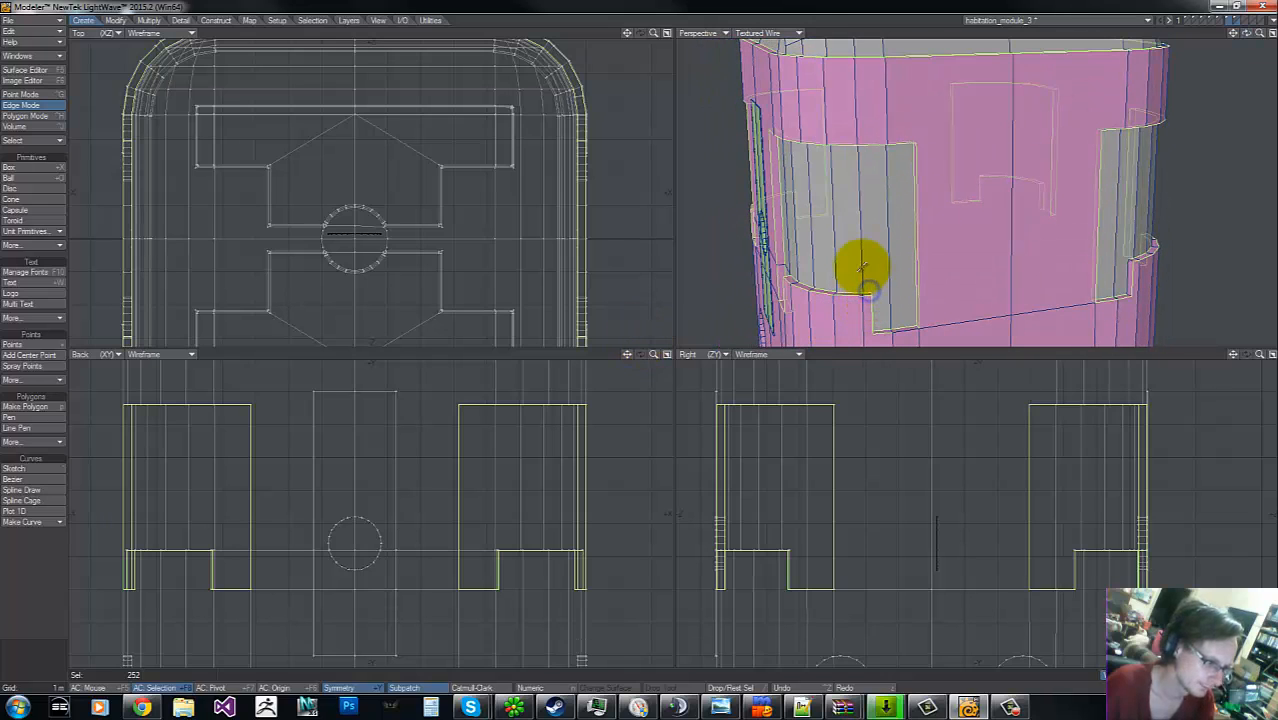
pyautogui.click(900, 335)
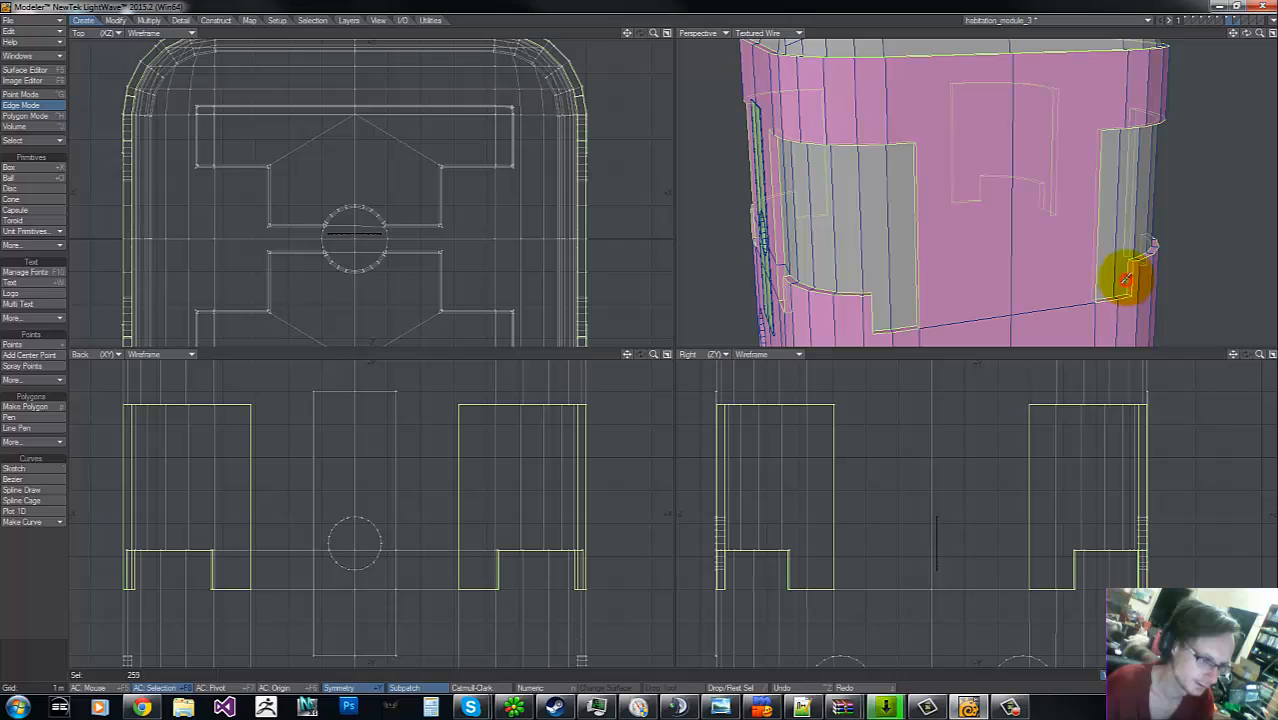
pyautogui.moveTo(645, 340)
pyautogui.mouseDown()
pyautogui.moveTo(661, 340)
pyautogui.moveTo(642, 334)
pyautogui.mouseUp()
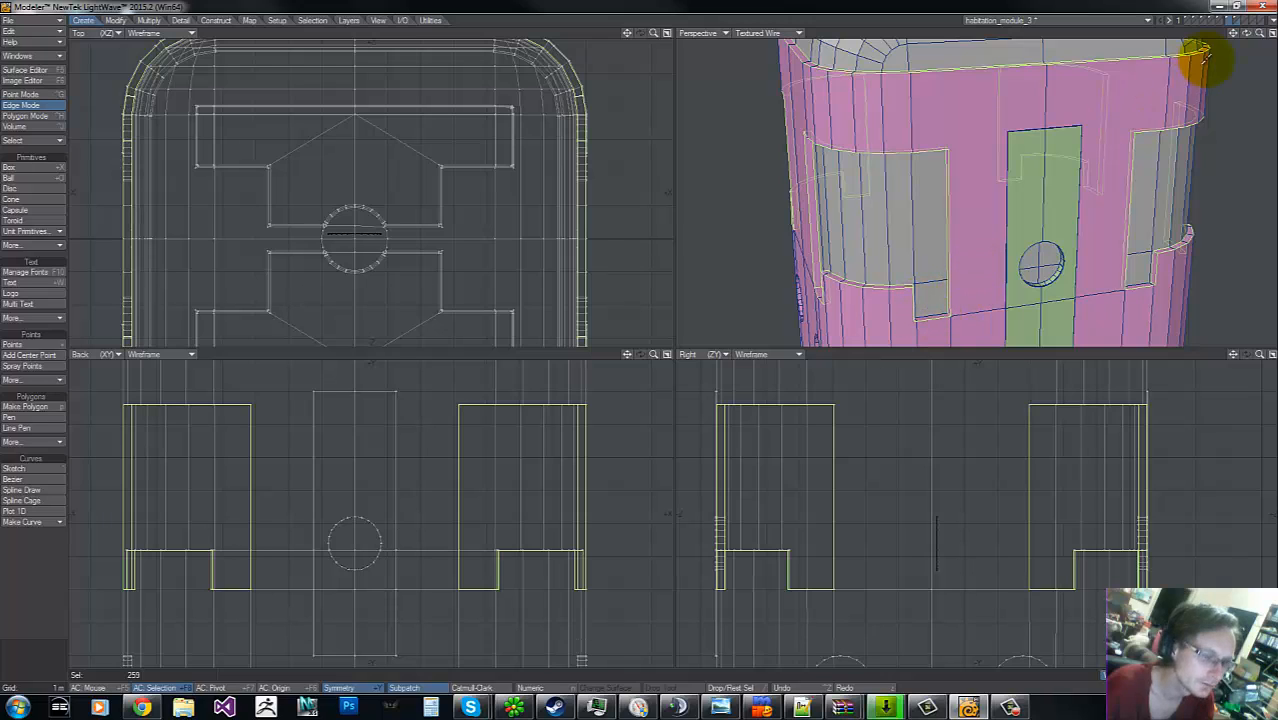
pyautogui.keyDown('shift'); pyautogui.click(1147, 283); pyautogui.keyUp('shift')
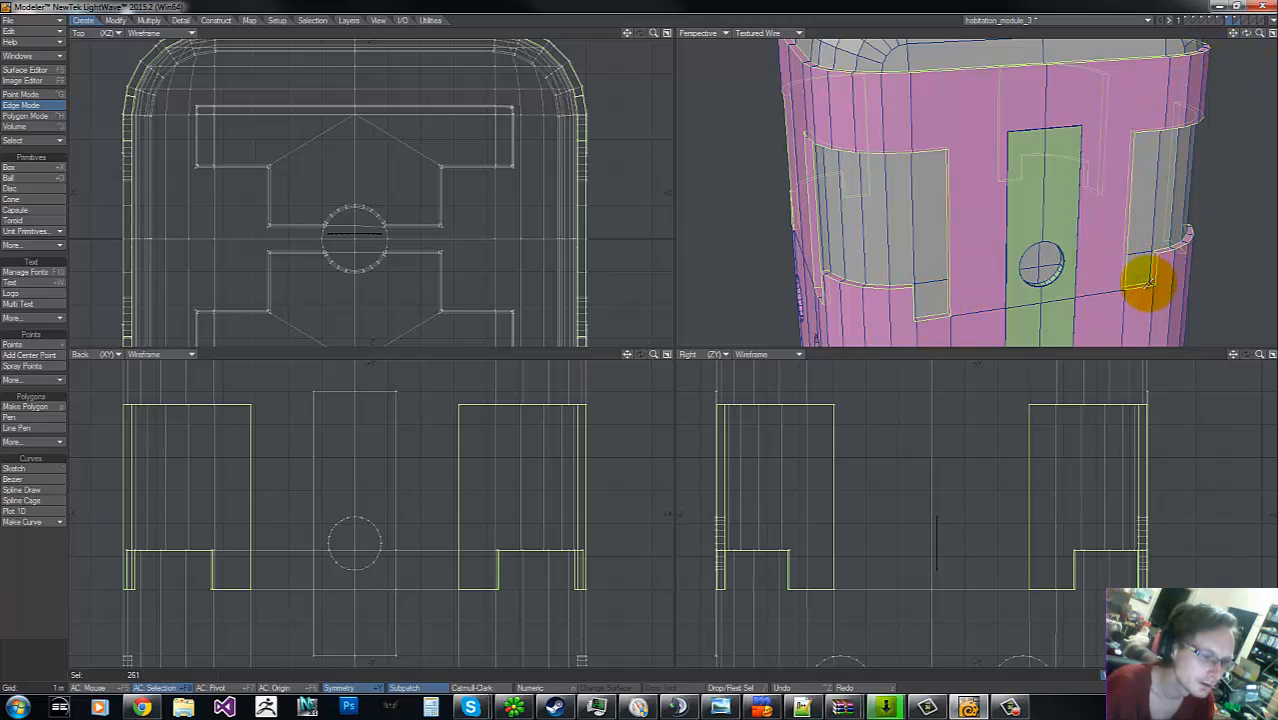
# - Chamfer the completed selection of recess and wall border edges, and clear the edge selection
pyautogui.hotkey('shift', 'a')
pyautogui.moveTo(1260, 35); pyautogui.dragTo(713, 340)
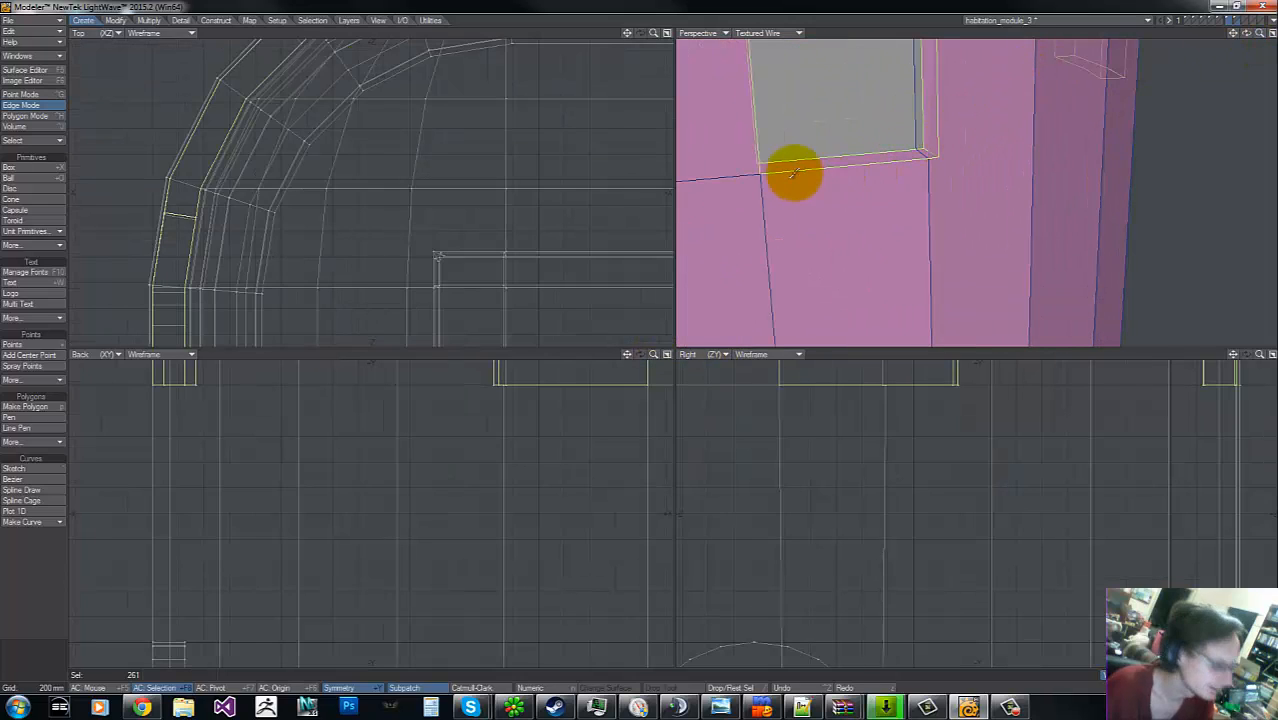
pyautogui.moveTo(1266, 37); pyautogui.dragTo(633, 337)
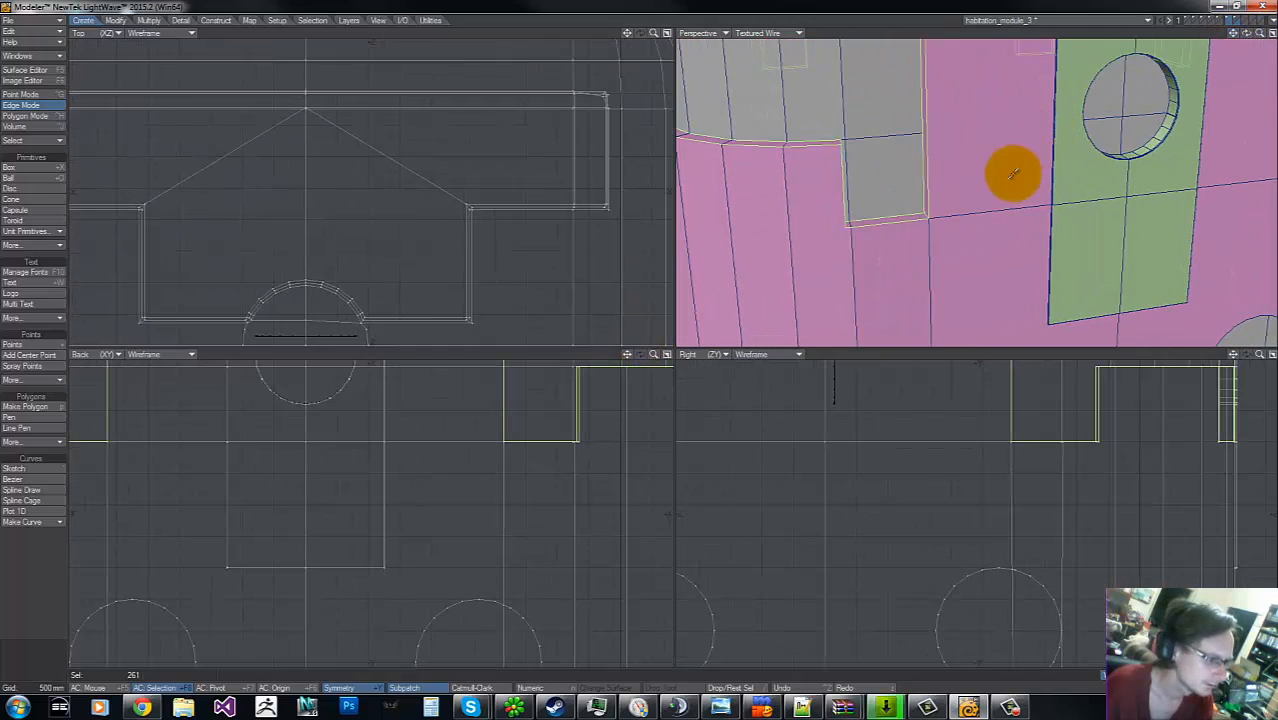
pyautogui.moveTo(1252, 37); pyautogui.dragTo(641, 345)
pyautogui.moveTo(1259, 35); pyautogui.dragTo(672, 340)
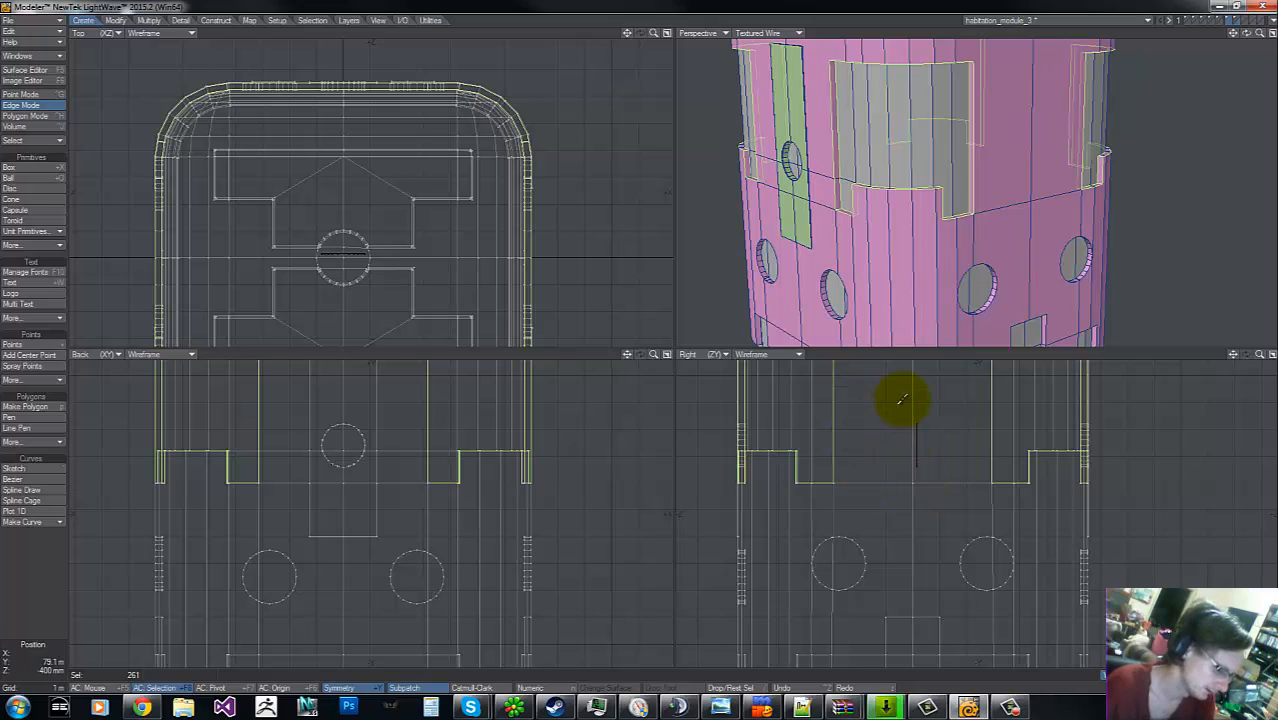
pyautogui.hotkey('ctrl', 'b')
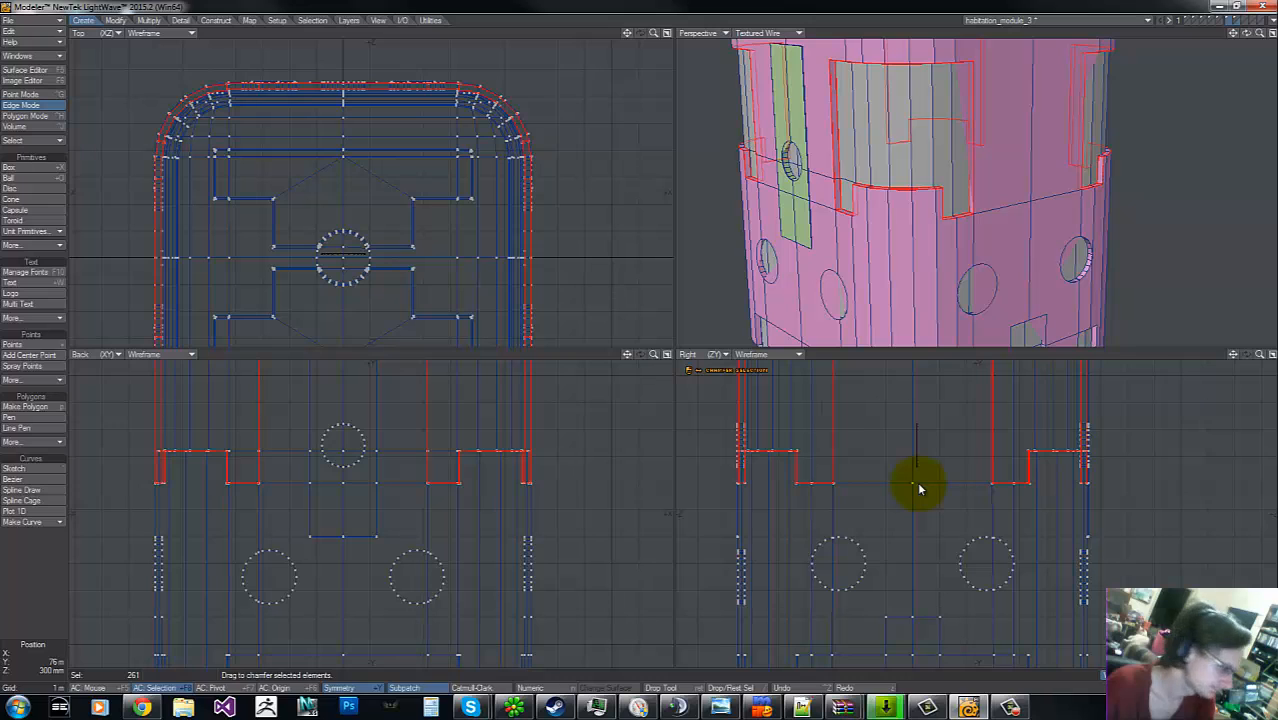
pyautogui.press('g')
pyautogui.press('g')
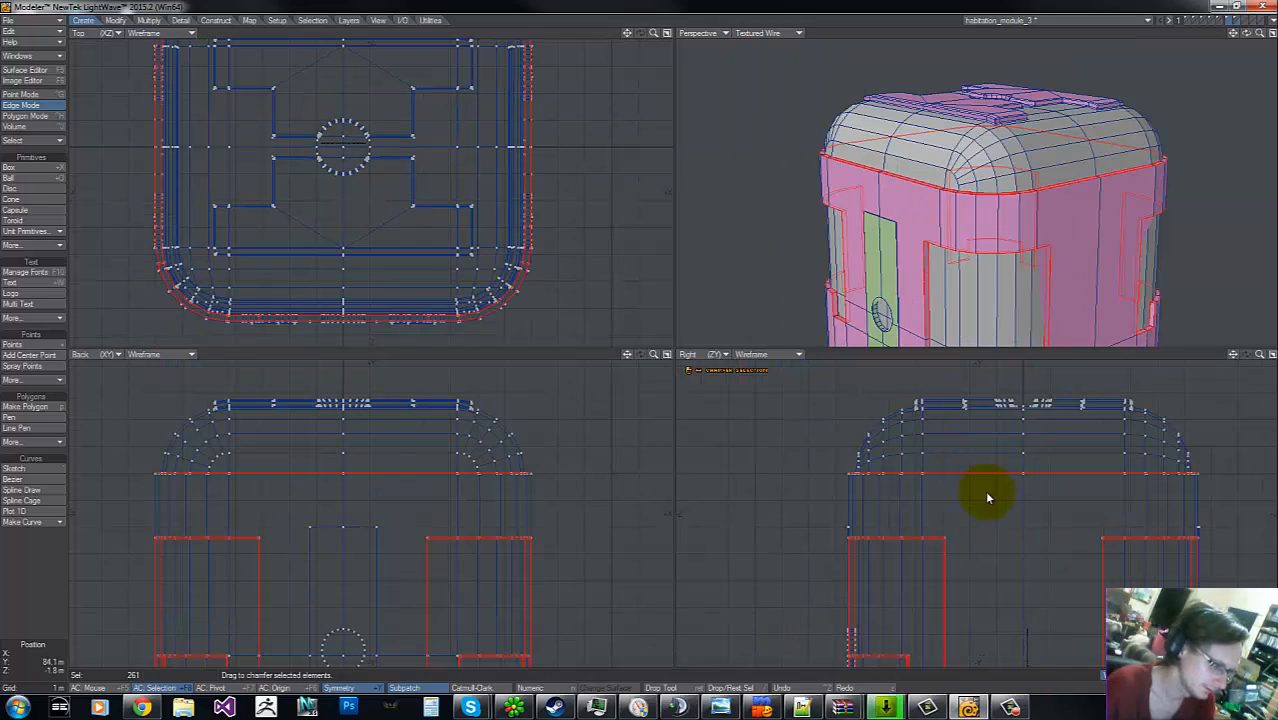
pyautogui.press('g')
pyautogui.press('g')
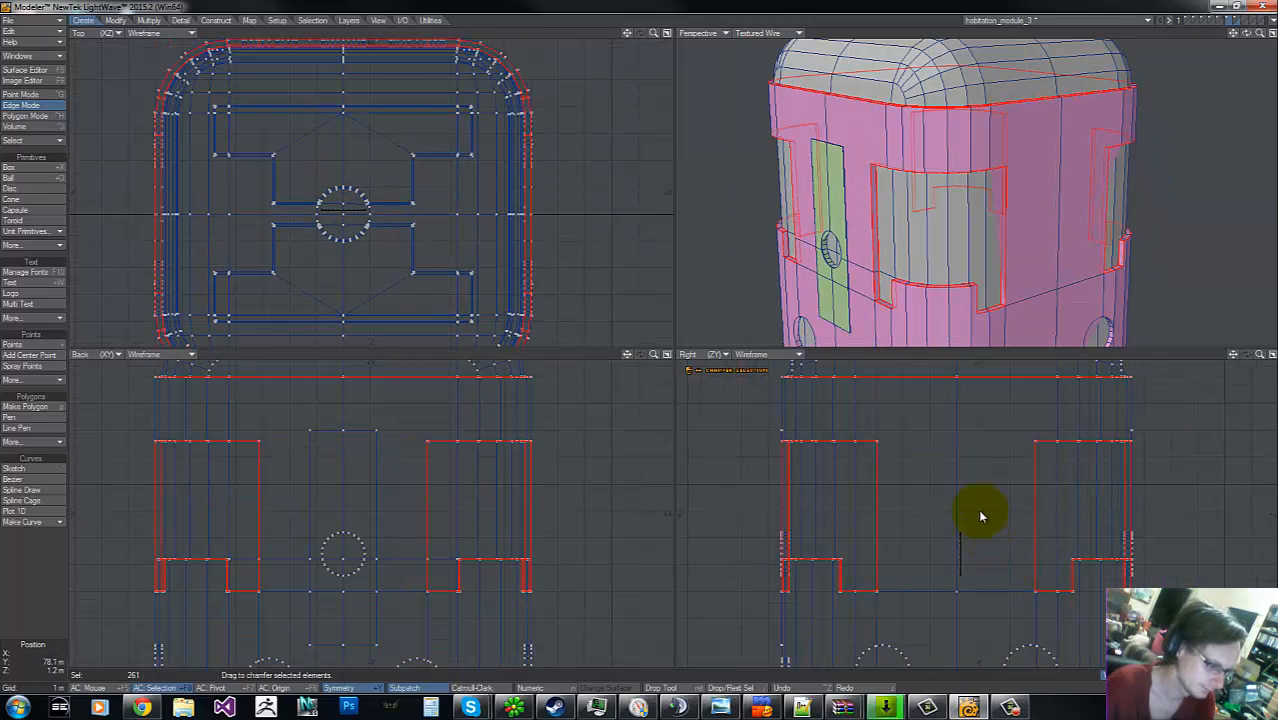
pyautogui.moveTo(963, 495); pyautogui.dragTo(890, 478)
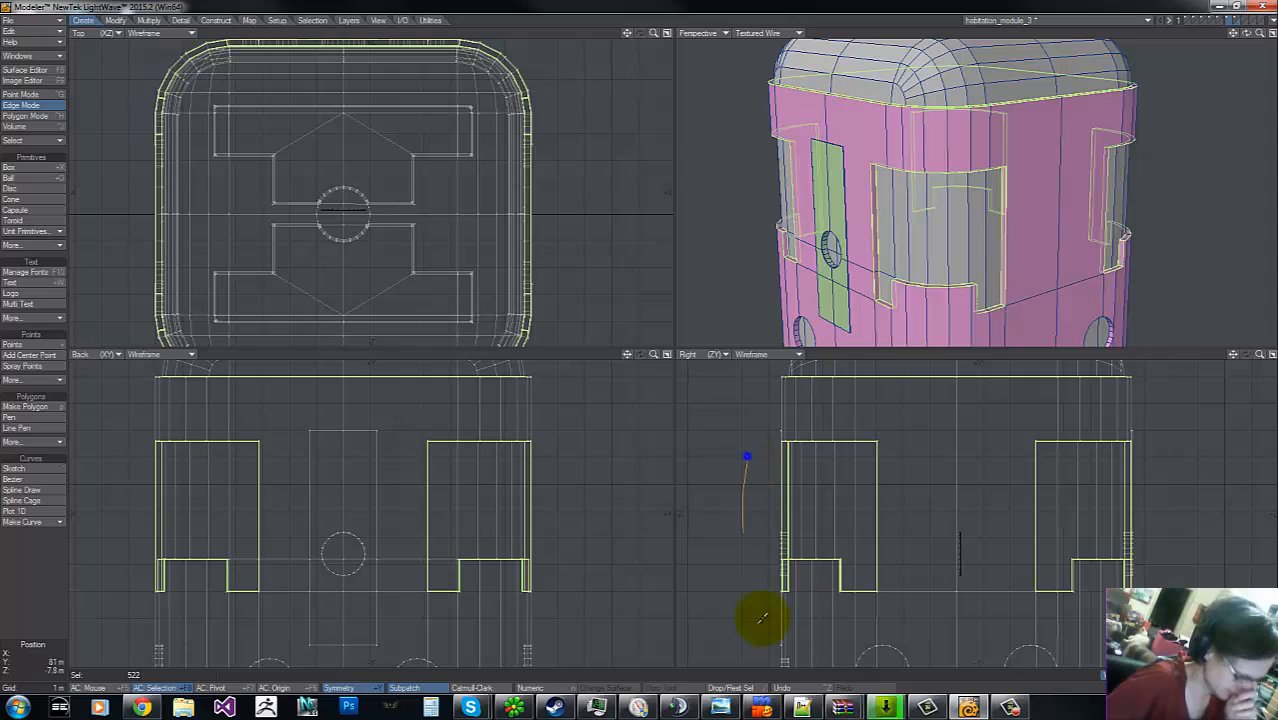
pyautogui.moveTo(762, 618); pyautogui.dragTo(838, 152, button='right')
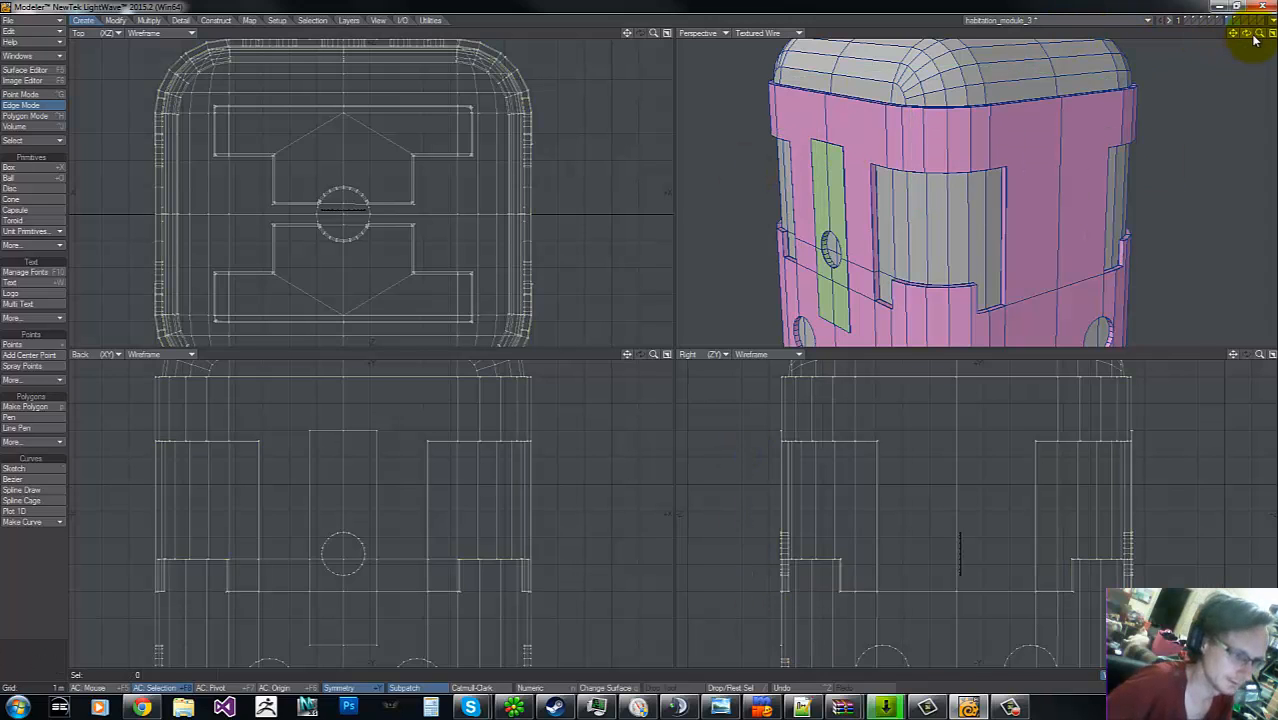
# - Show the perspective view in Texture shading and examine the chamfered walls and the corners of the raised roof panels
pyautogui.moveTo(1255, 38); pyautogui.dragTo(827, 23)
pyautogui.click(765, 33)
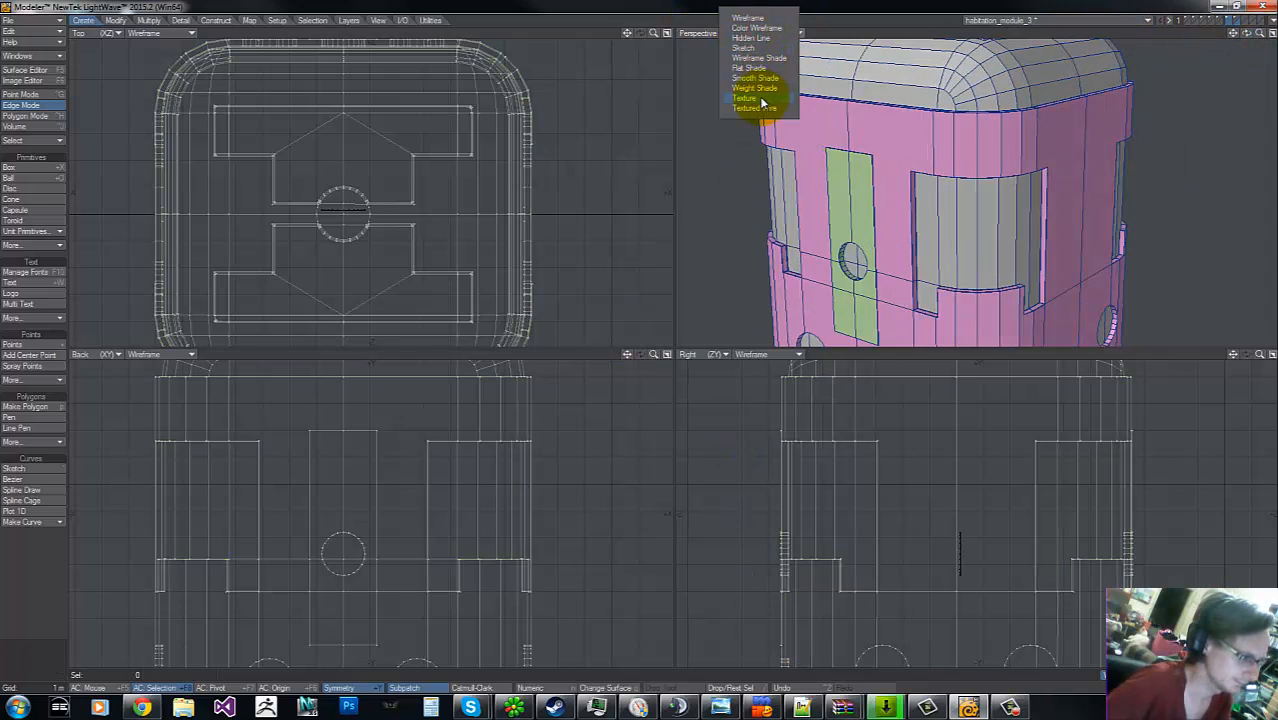
pyautogui.click(761, 99)
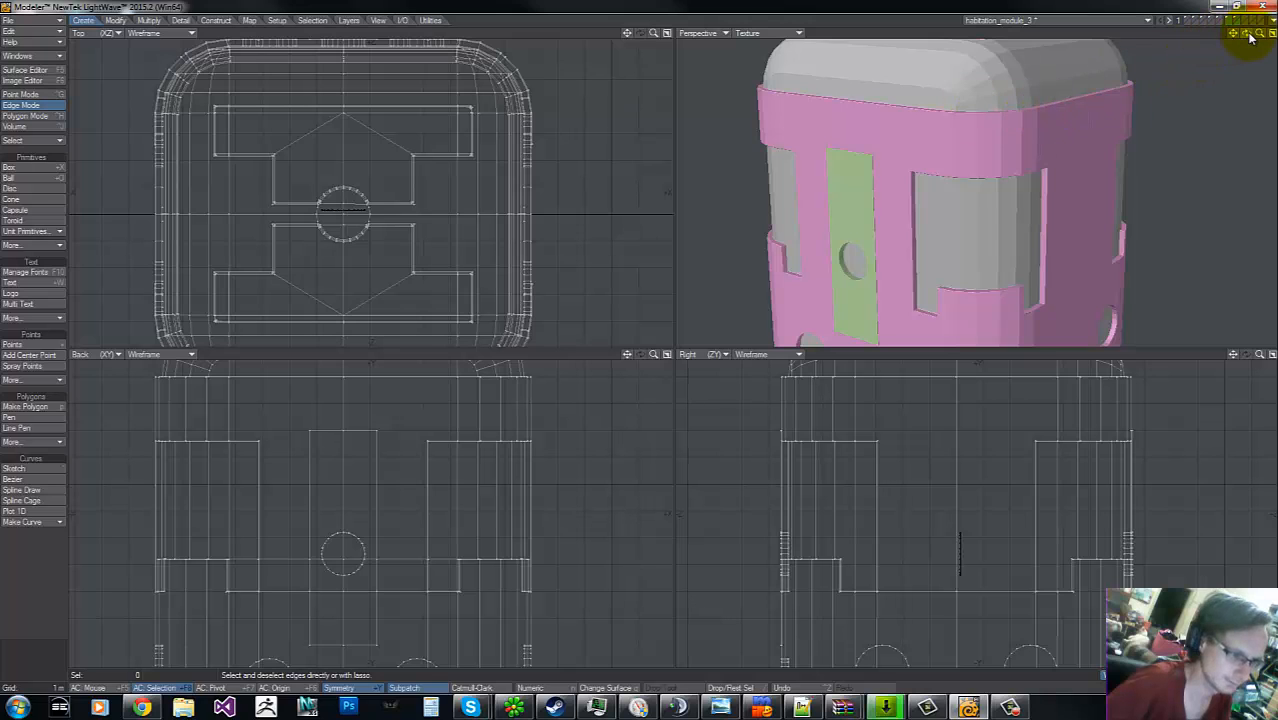
pyautogui.moveTo(1249, 36); pyautogui.dragTo(641, 338)
pyautogui.moveTo(643, 345); pyautogui.dragTo(638, 340)
pyautogui.moveTo(1258, 34); pyautogui.dragTo(648, 335)
pyautogui.moveTo(1258, 34); pyautogui.dragTo(636, 338)
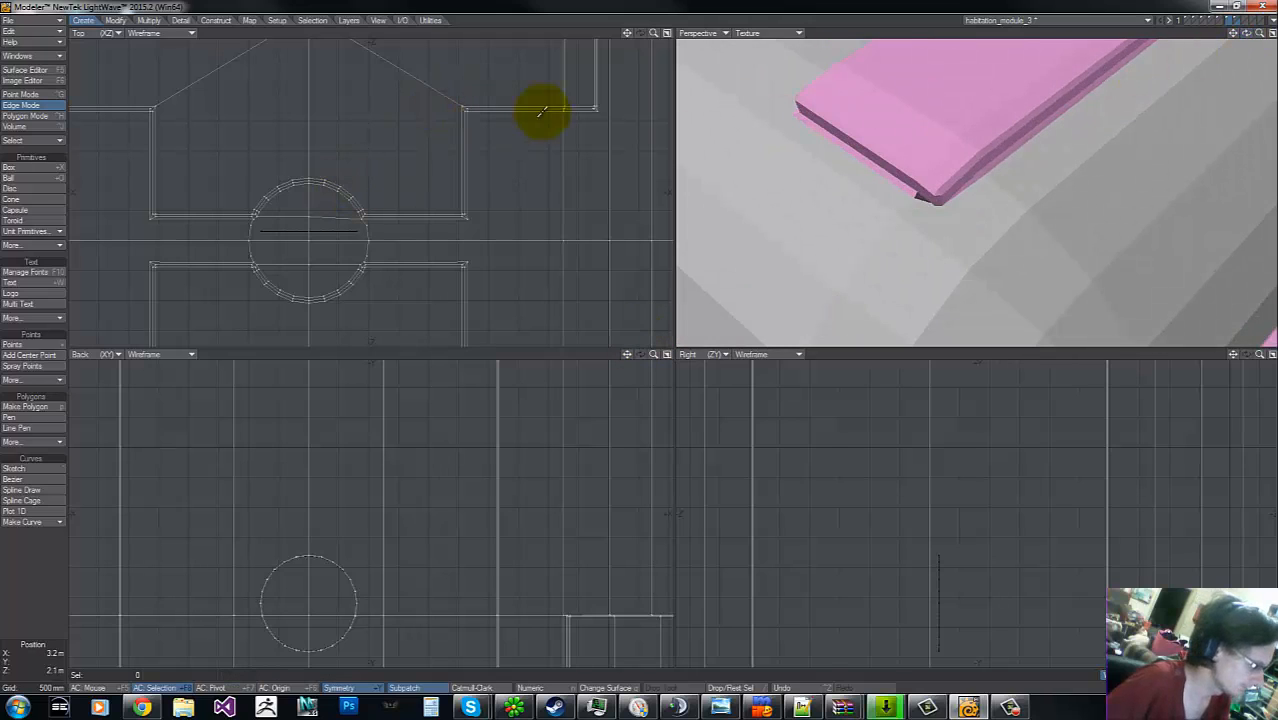
pyautogui.press('g')
pyautogui.press('g')
pyautogui.press('g')
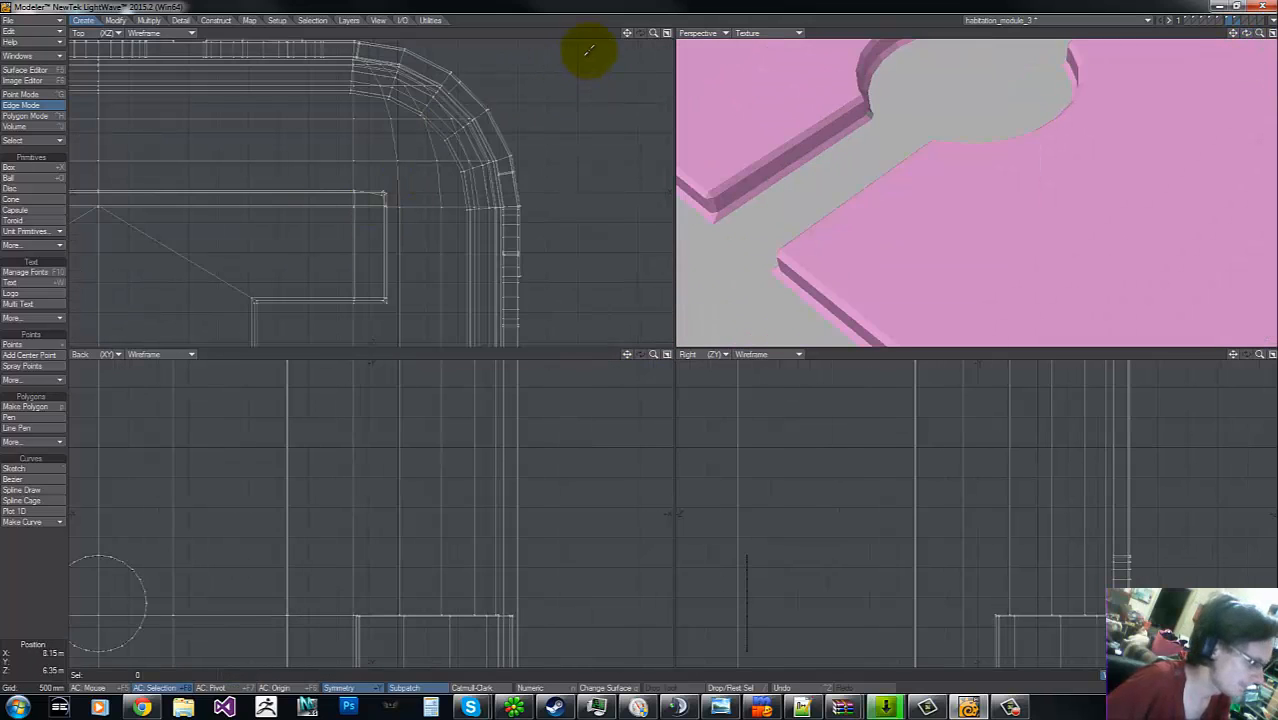
# - Return the perspective view to Textured Wire shading
pyautogui.click(667, 33)
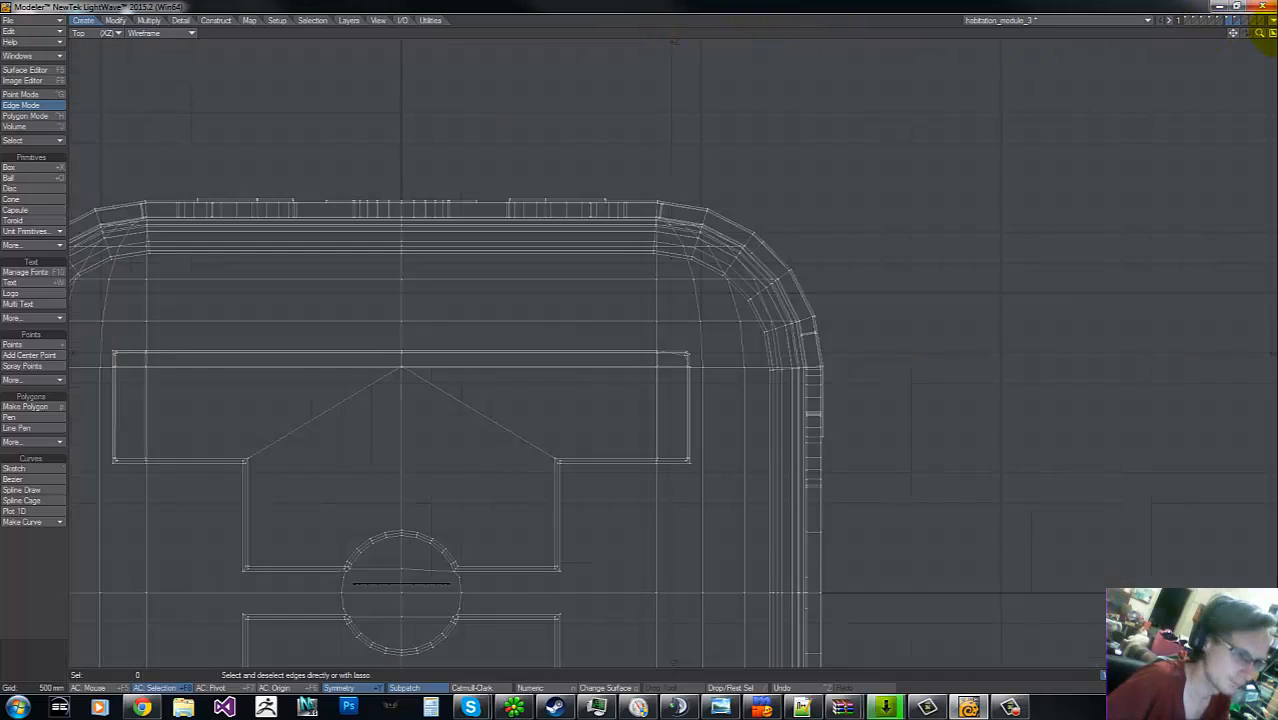
pyautogui.click(1271, 33)
pyautogui.click(790, 33)
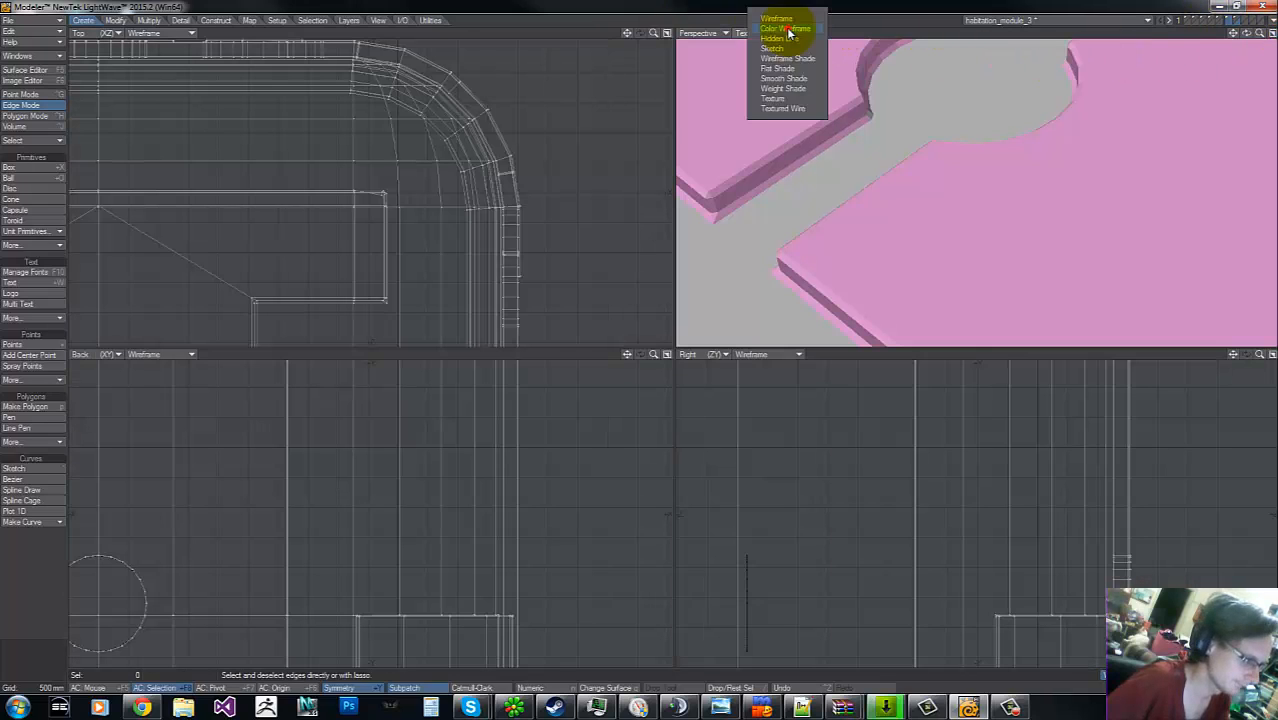
pyautogui.click(790, 108)
# - Select the misplaced points at the lower outer corner of the raised roof panel in point mode
pyautogui.press('g')
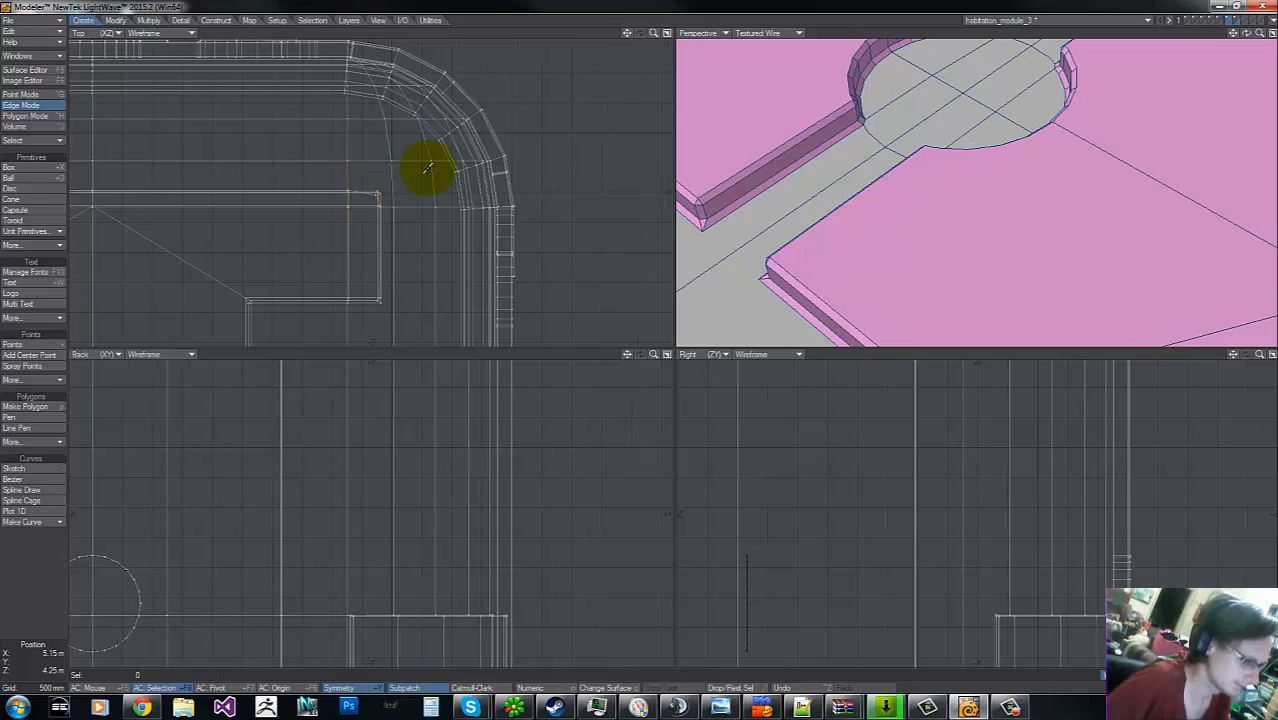
pyautogui.press('g')
pyautogui.press('g')
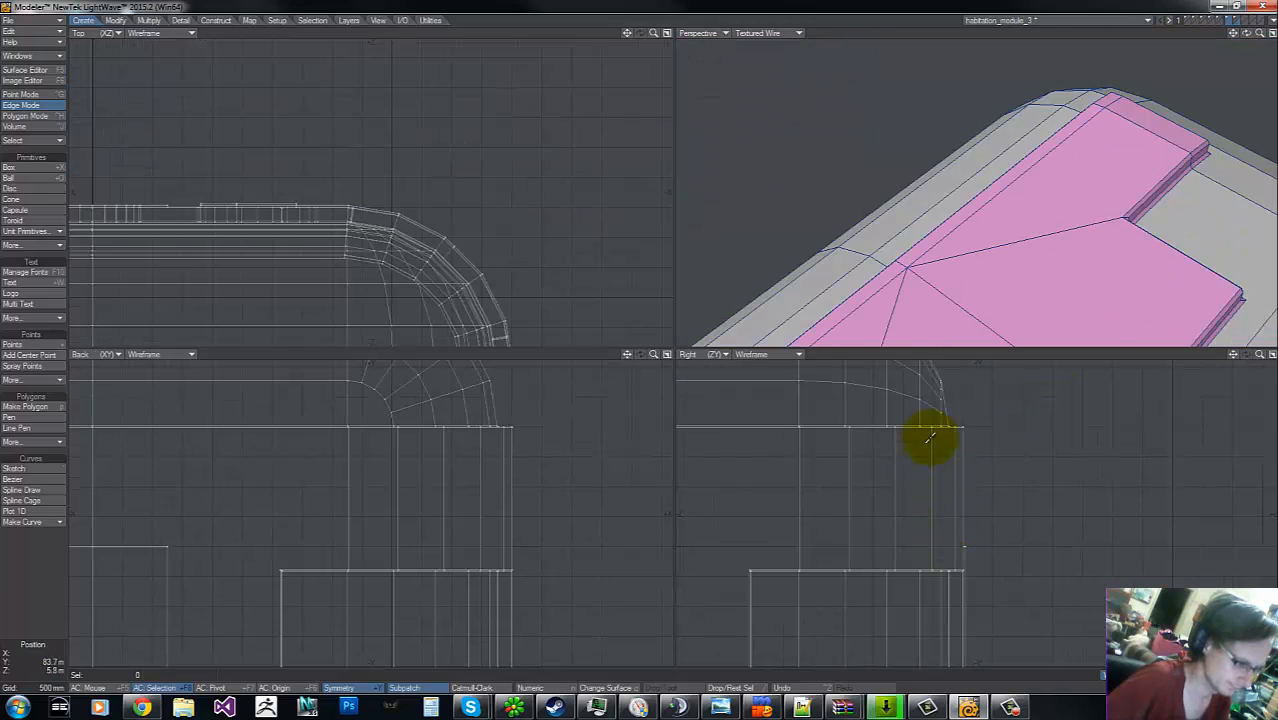
pyautogui.press('g')
pyautogui.moveTo(1246, 33); pyautogui.dragTo(1128, 55)
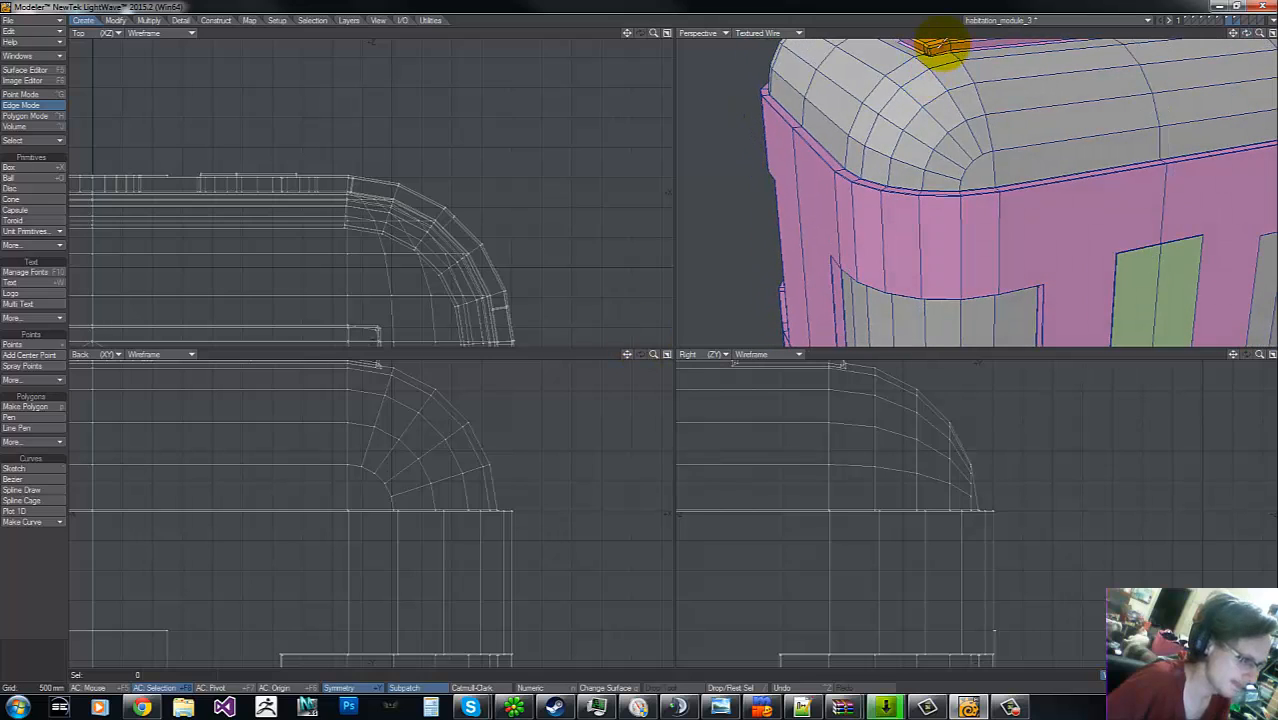
pyautogui.press('g')
pyautogui.moveTo(643, 340); pyautogui.dragTo(641, 340)
pyautogui.hotkey('ctrl', 'g')
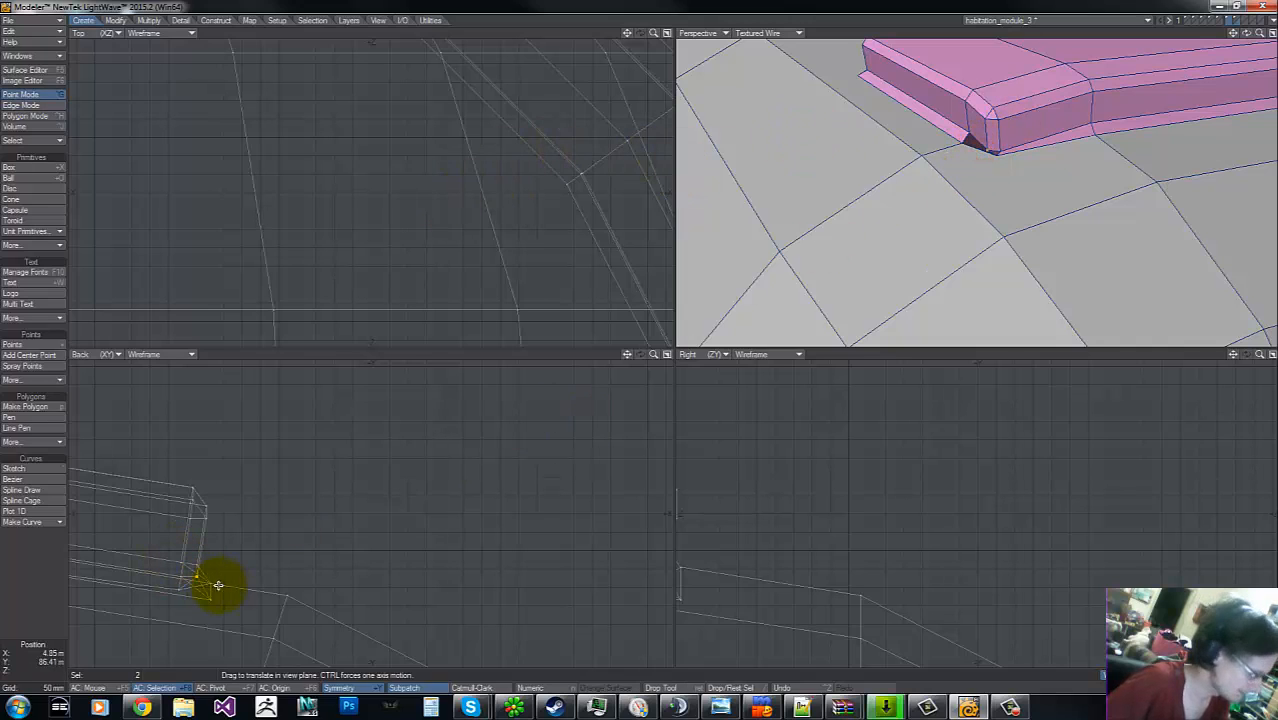
pyautogui.keyDown('alt'); pyautogui.keyDown('shift'); pyautogui.moveTo(218, 585); pyautogui.dragTo(408, 551); pyautogui.keyUp('shift'); pyautogui.keyUp('alt')
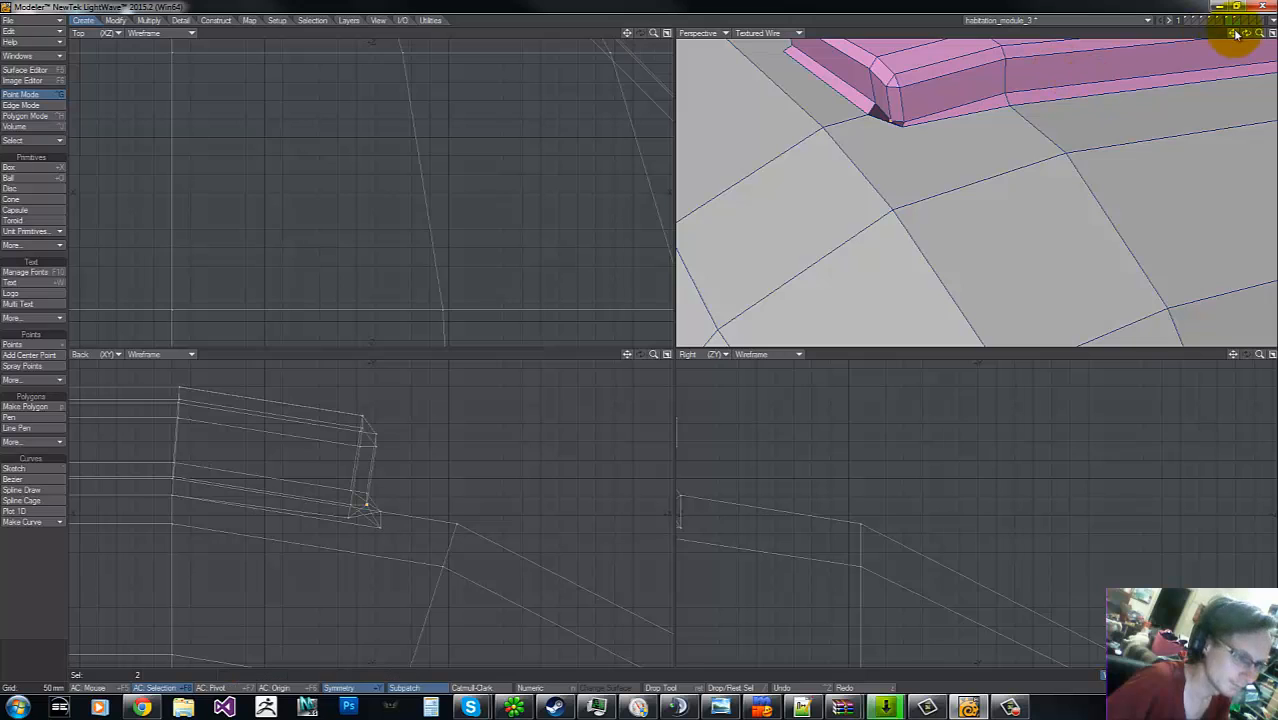
# - Bring the misplaced lower corner geometry of the raised roof panel into the flange's outer corner, and clear the point selection
pyautogui.moveTo(1247, 33); pyautogui.dragTo(640, 338)
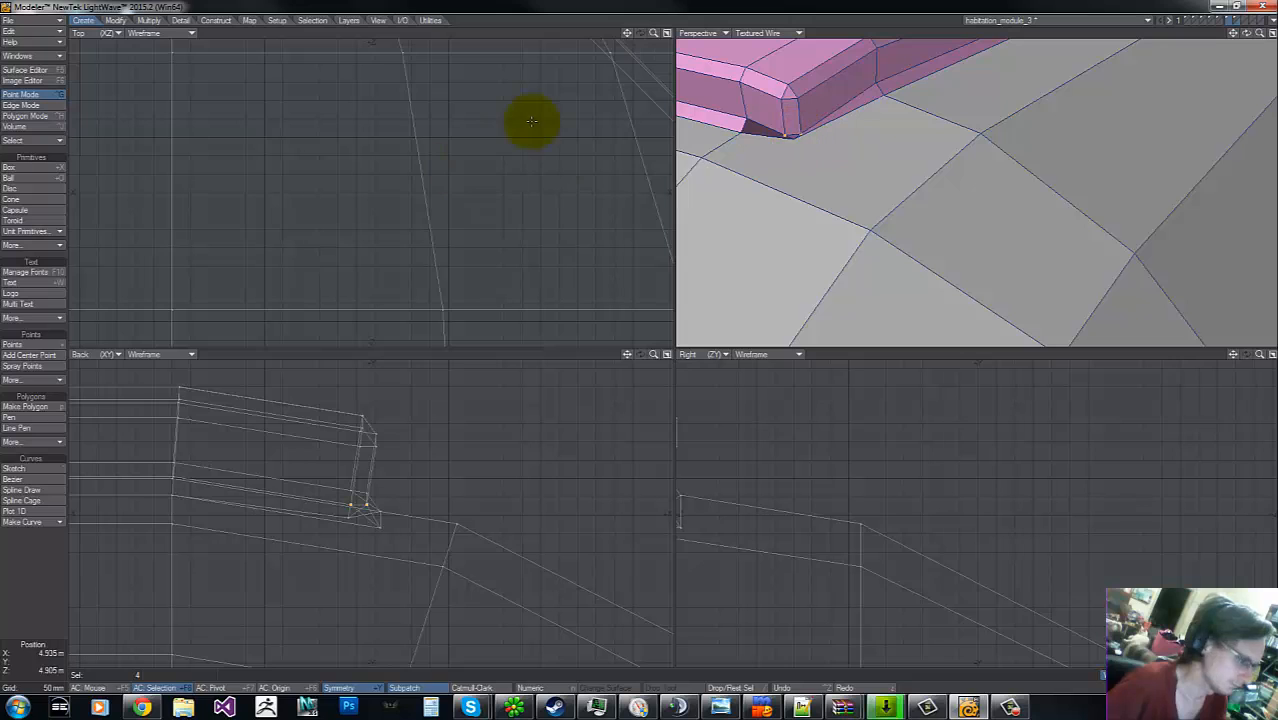
pyautogui.press('g')
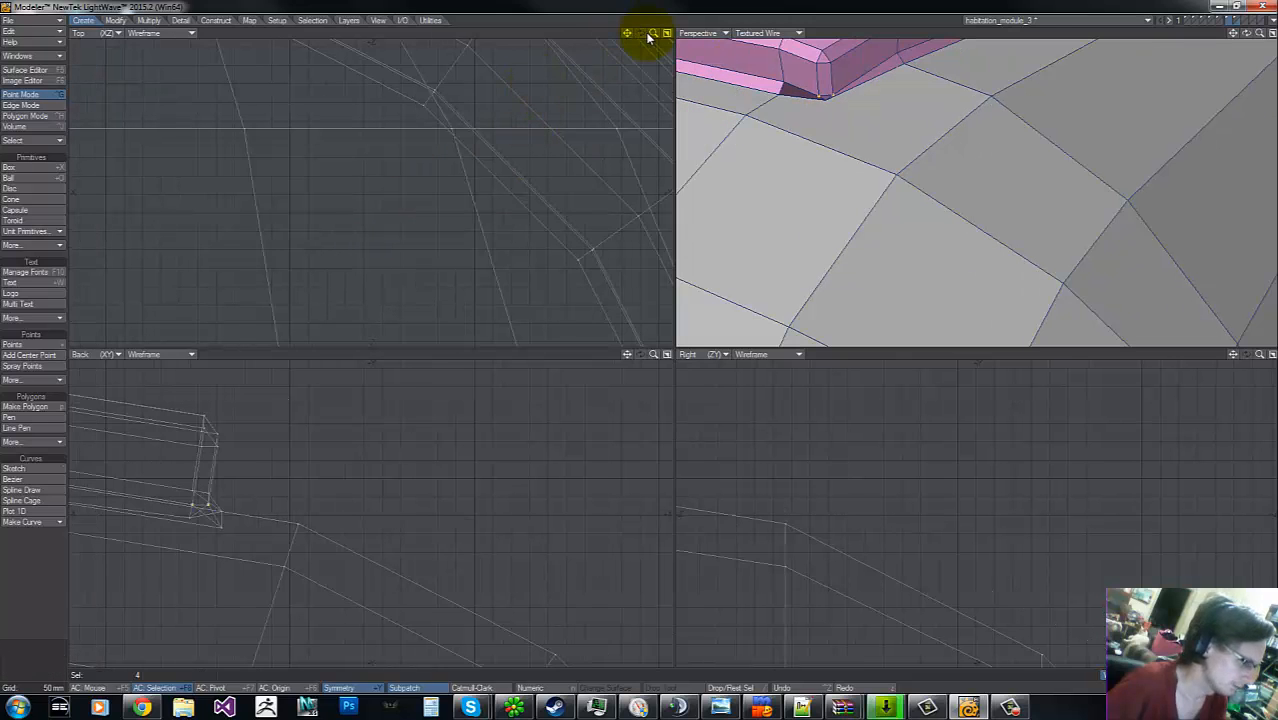
pyautogui.moveTo(652, 36); pyautogui.dragTo(638, 60)
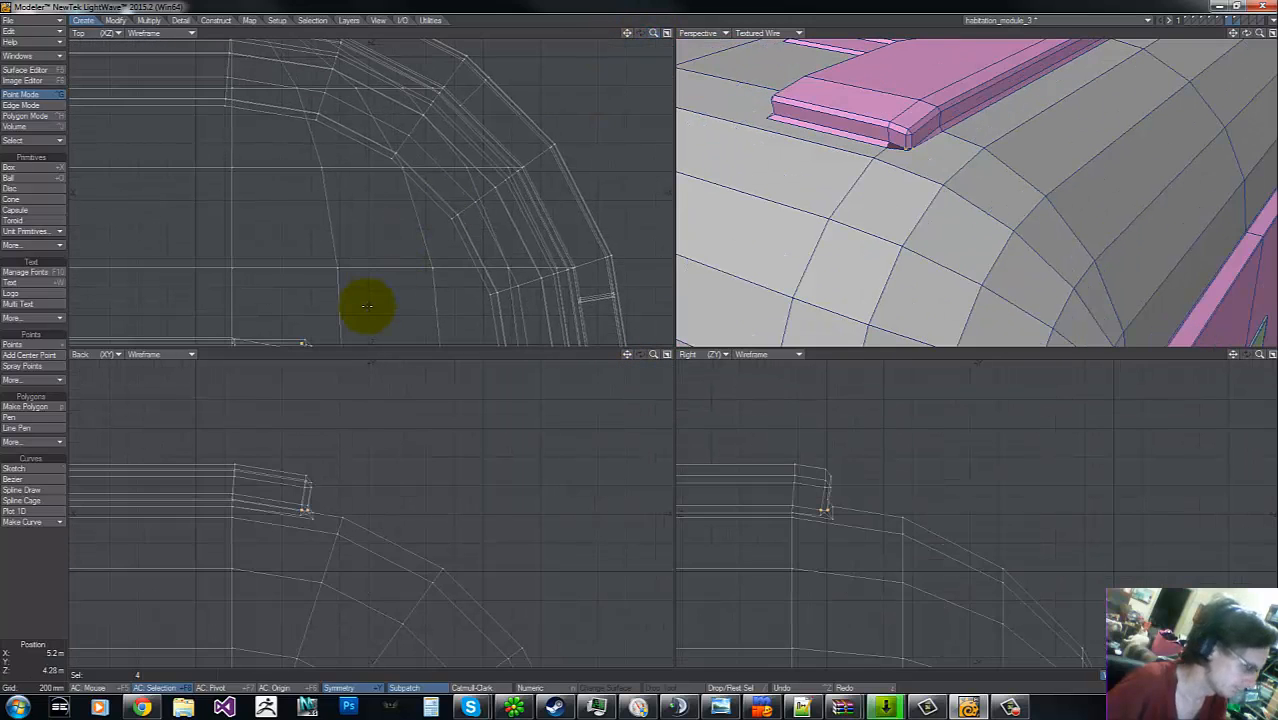
pyautogui.press('g')
pyautogui.press('g')
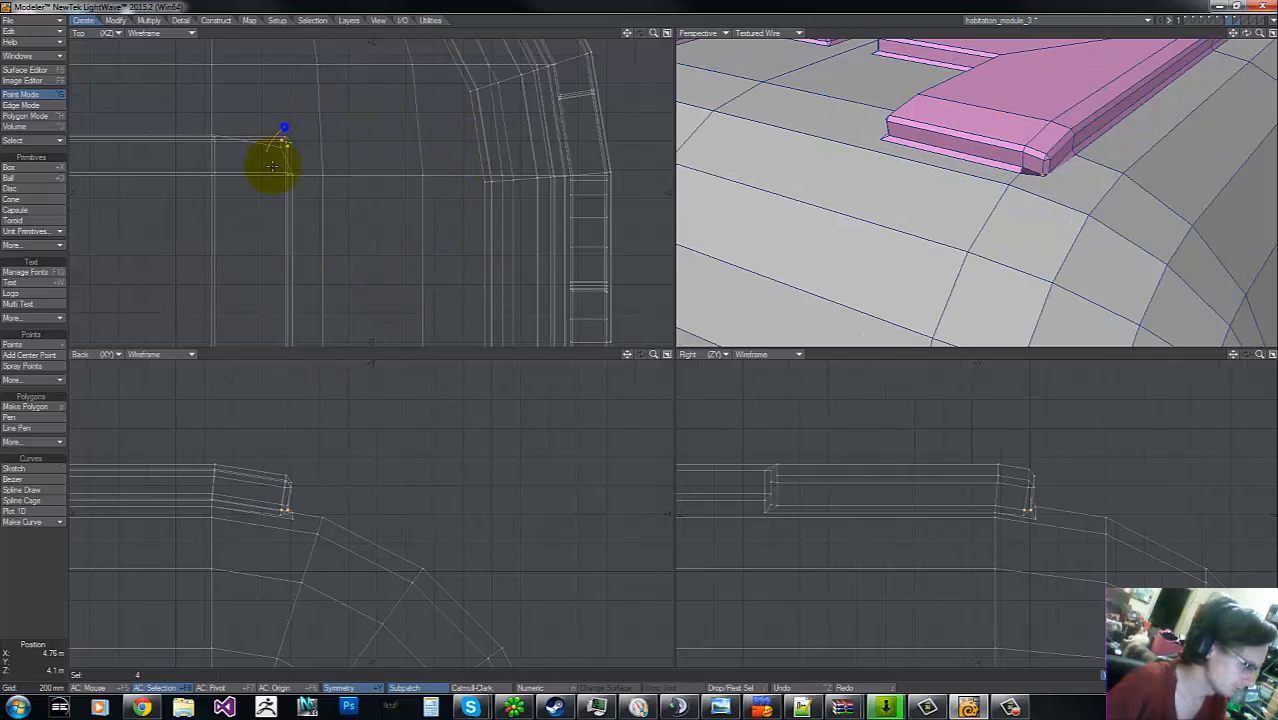
pyautogui.click(297, 148)
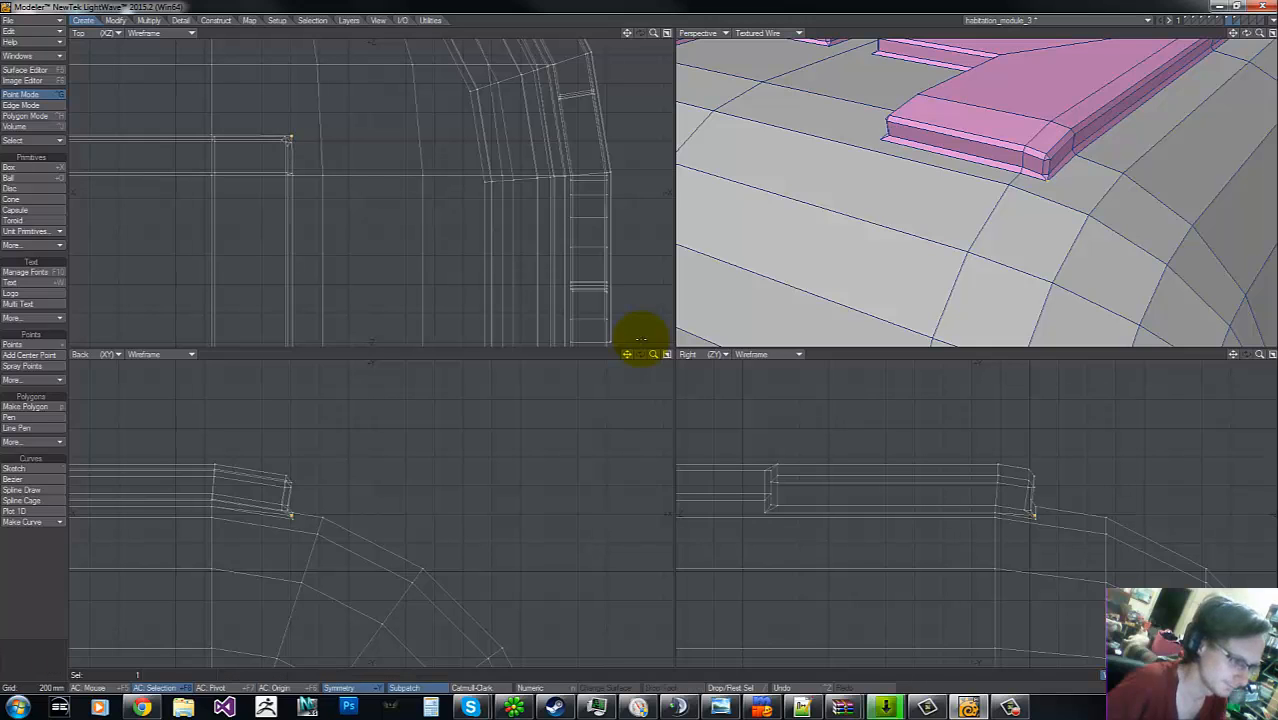
pyautogui.moveTo(264, 109); pyautogui.dragTo(242, 116, button='right')
# - Move the misplaced base point at the opposite roof panel's outer corner onto its flange corner, and clear the point selection
pyautogui.press('g')
pyautogui.press('g')
pyautogui.press('g')
pyautogui.press('g')
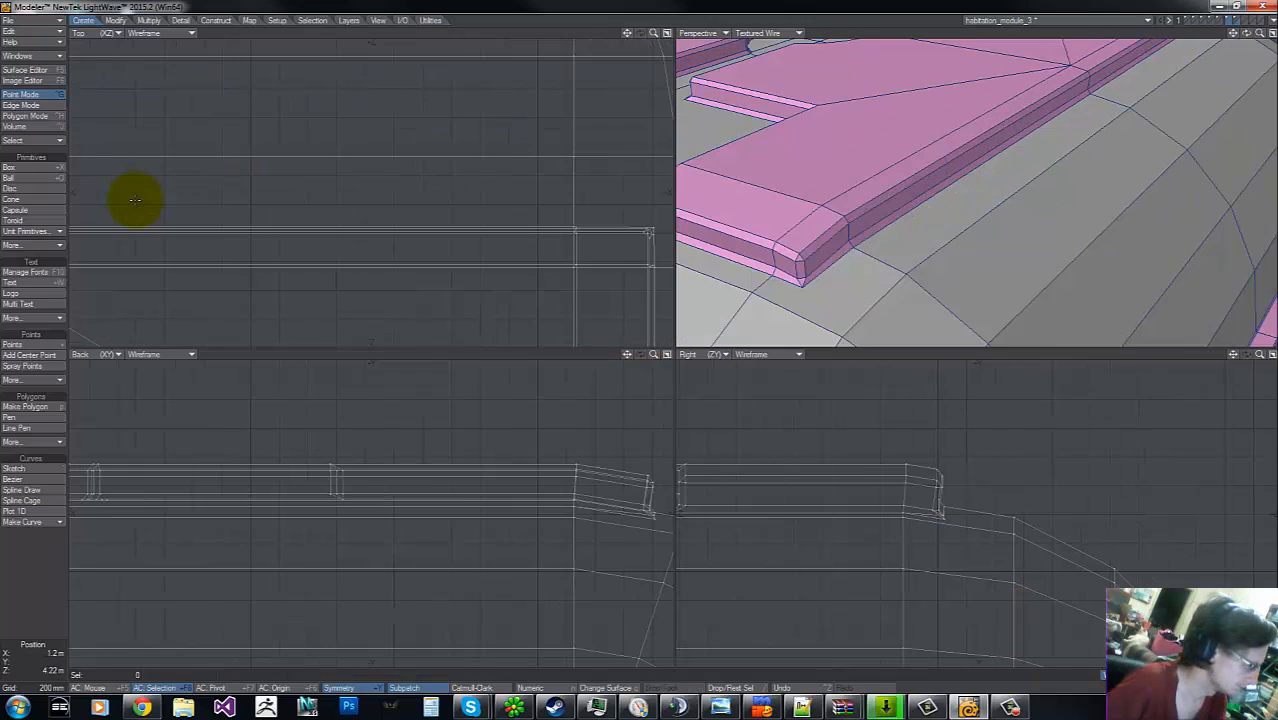
pyautogui.press('g')
pyautogui.press('g')
pyautogui.press('g')
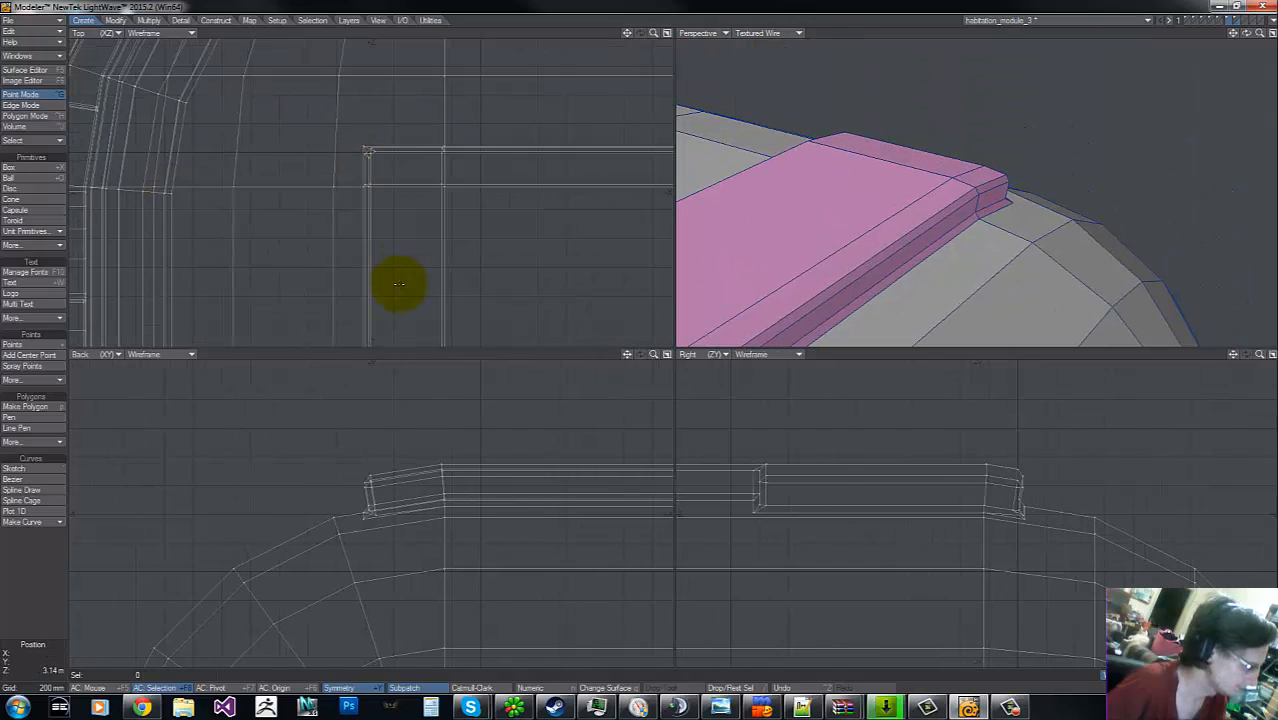
pyautogui.press('g')
pyautogui.press('g')
pyautogui.press('g')
pyautogui.press('g')
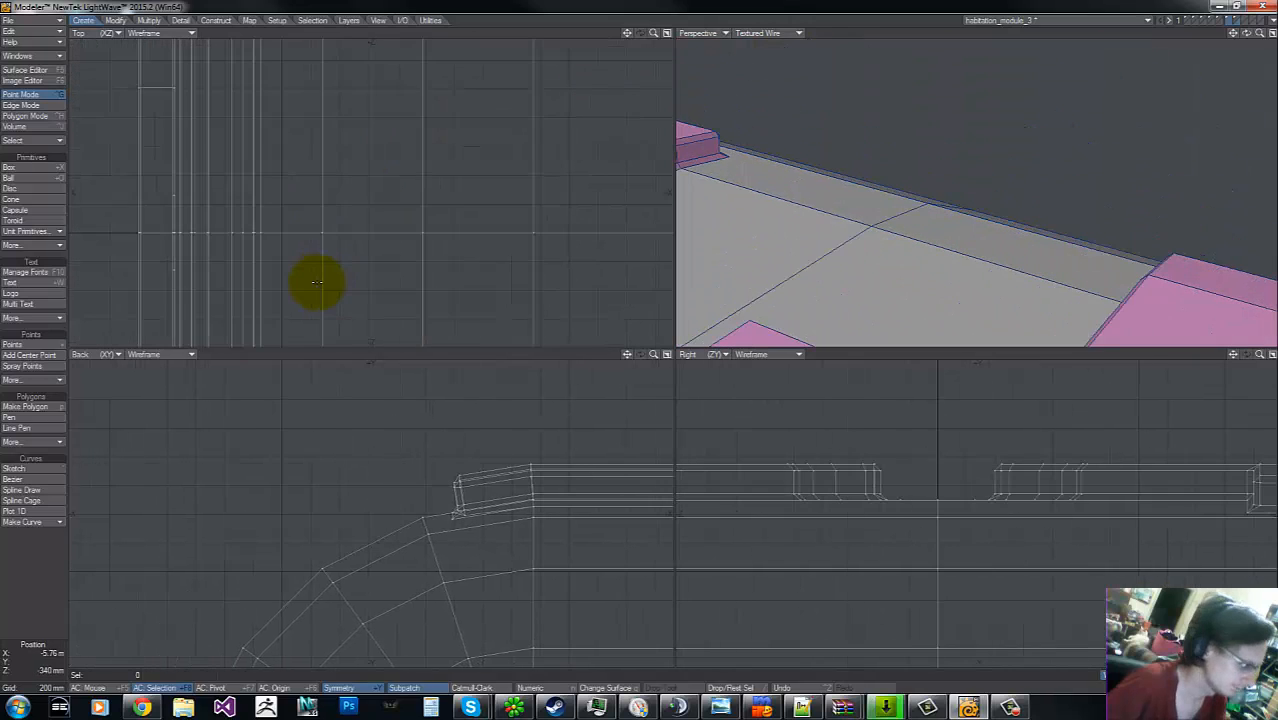
pyautogui.press('g')
pyautogui.press('g')
pyautogui.press('g')
pyautogui.press('g')
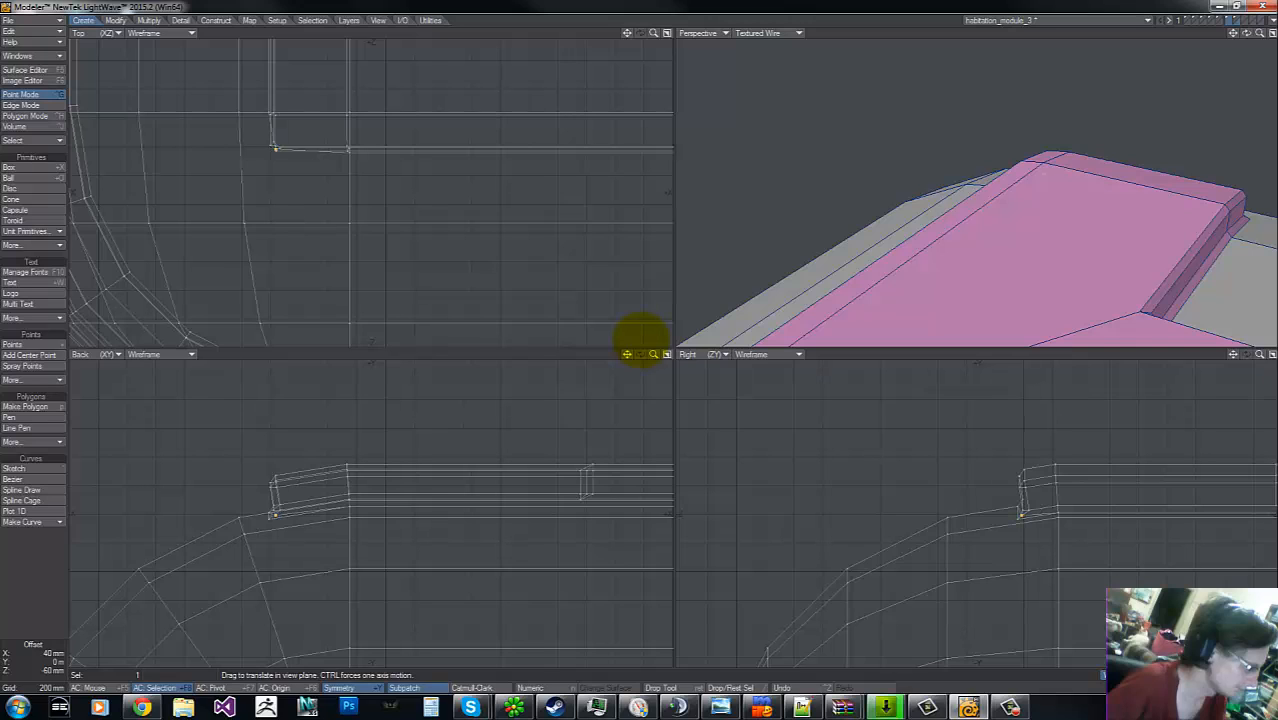
pyautogui.press('space')
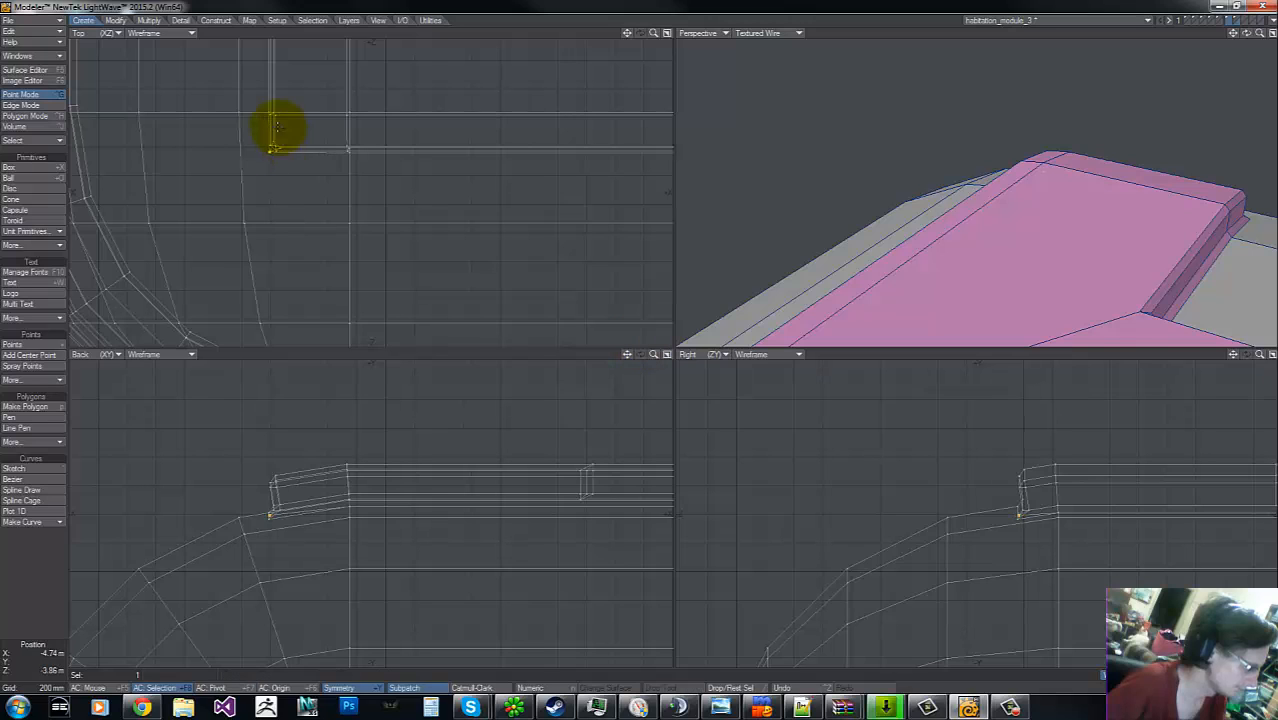
pyautogui.moveTo(280, 128); pyautogui.dragTo(254, 140, button='right')
# - Examine the whole module, its wall panels and the round window openings
pyautogui.press('g')
pyautogui.press('g')
pyautogui.press('g')
pyautogui.press('a')
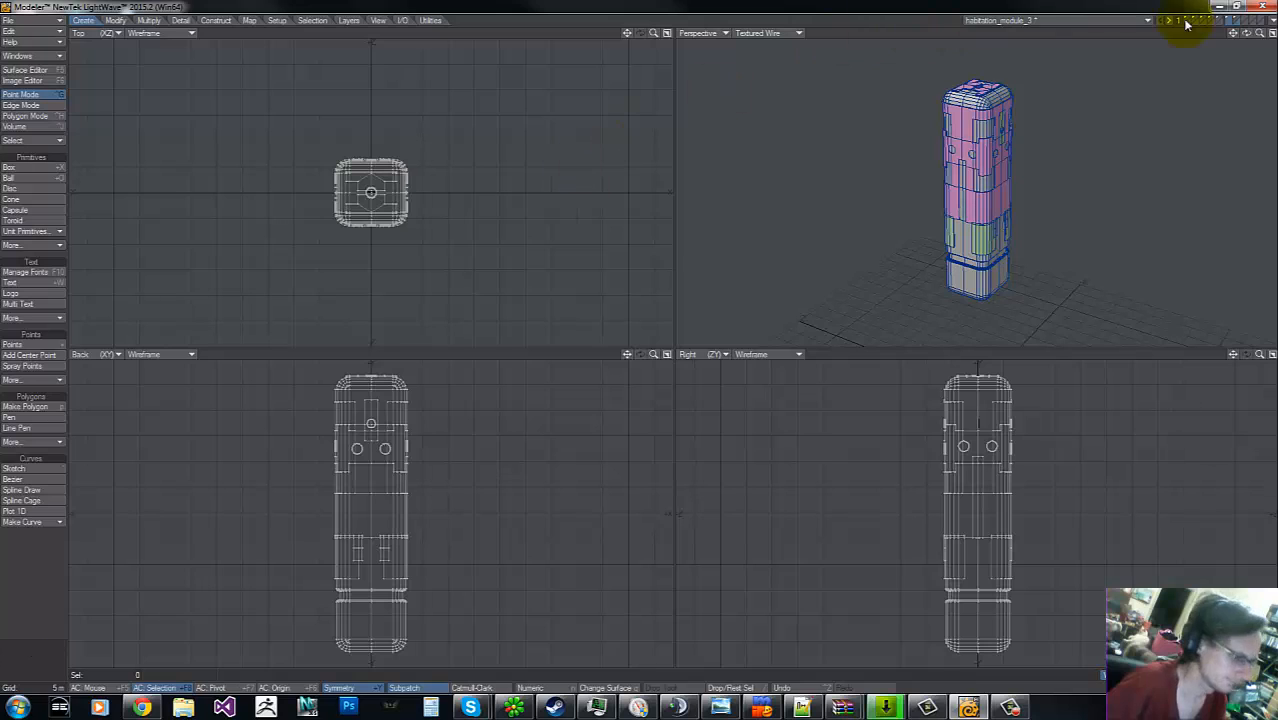
pyautogui.moveTo(1259, 35); pyautogui.dragTo(637, 345)
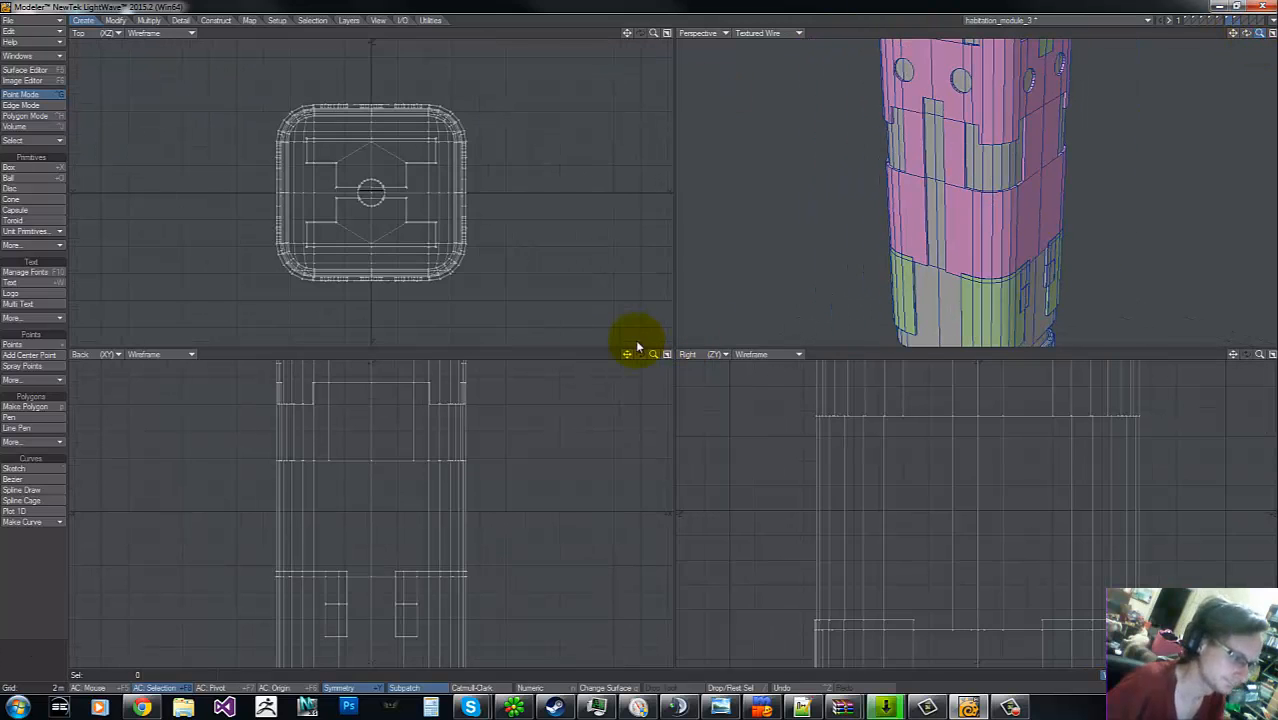
pyautogui.press('g')
pyautogui.press('g')
pyautogui.press('g')
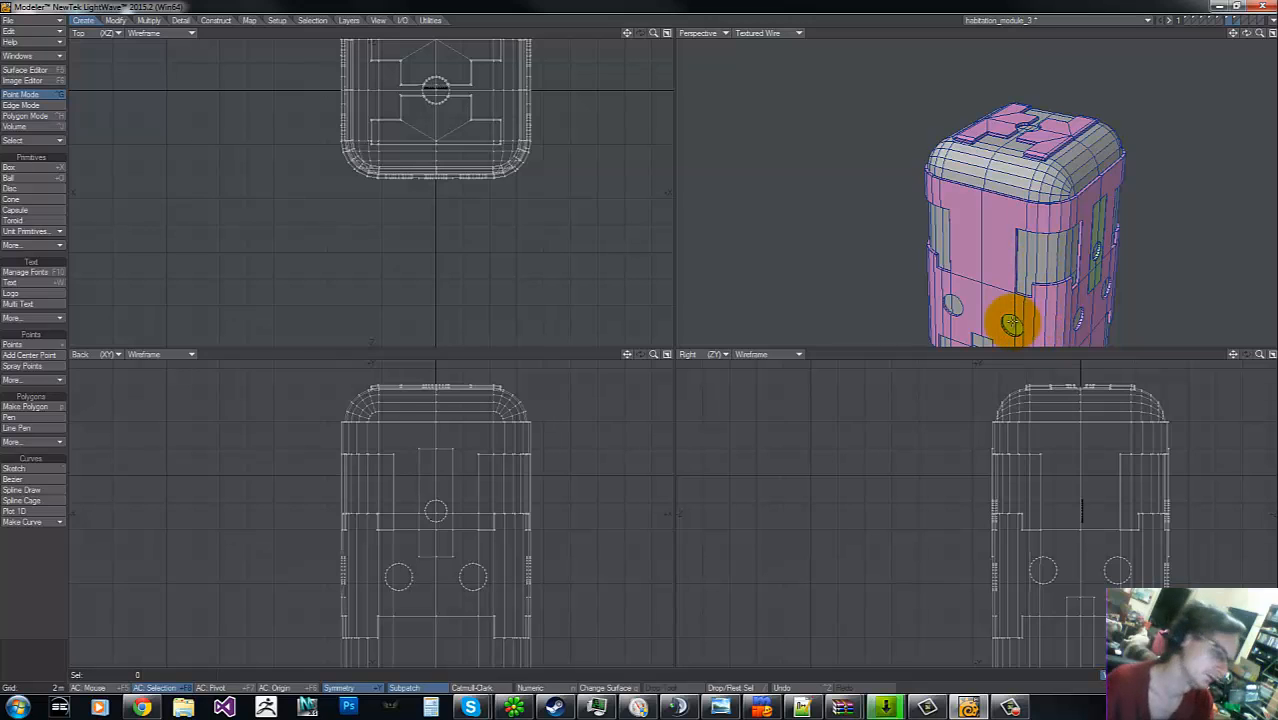
pyautogui.press('g')
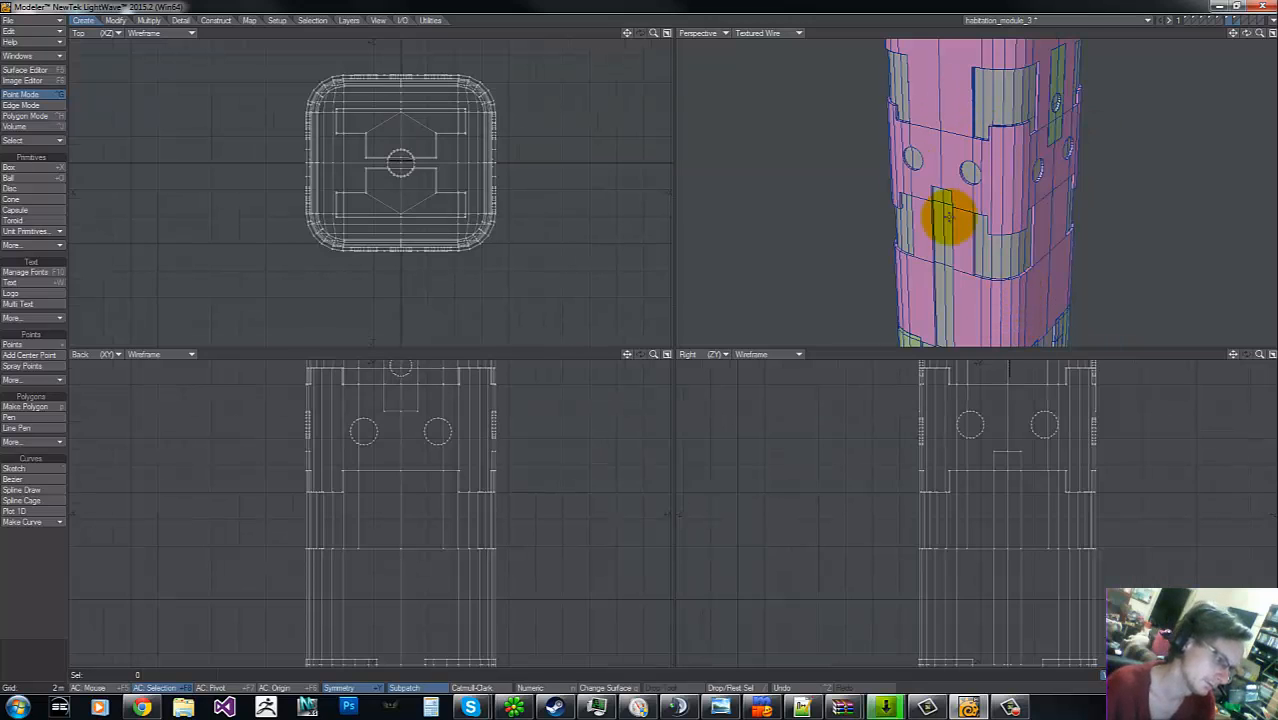
pyautogui.press('g')
pyautogui.press('g')
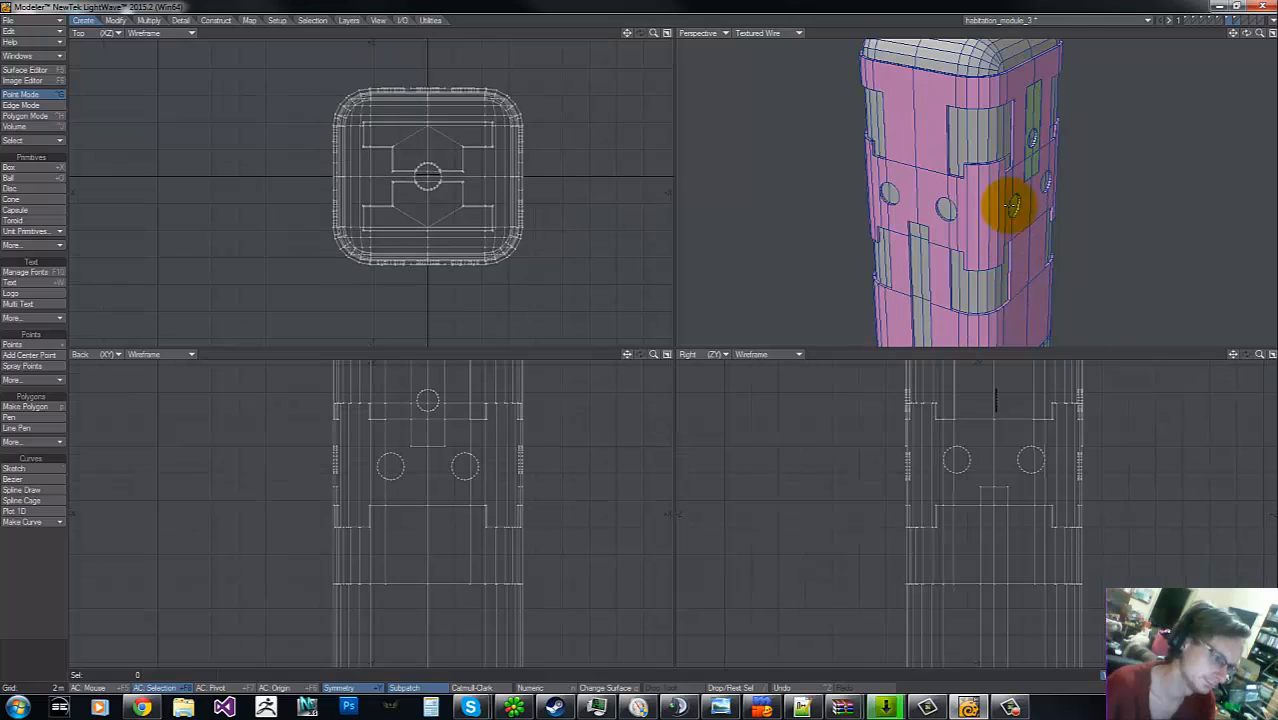
pyautogui.moveTo(1261, 36); pyautogui.dragTo(645, 340)
pyautogui.press('g')
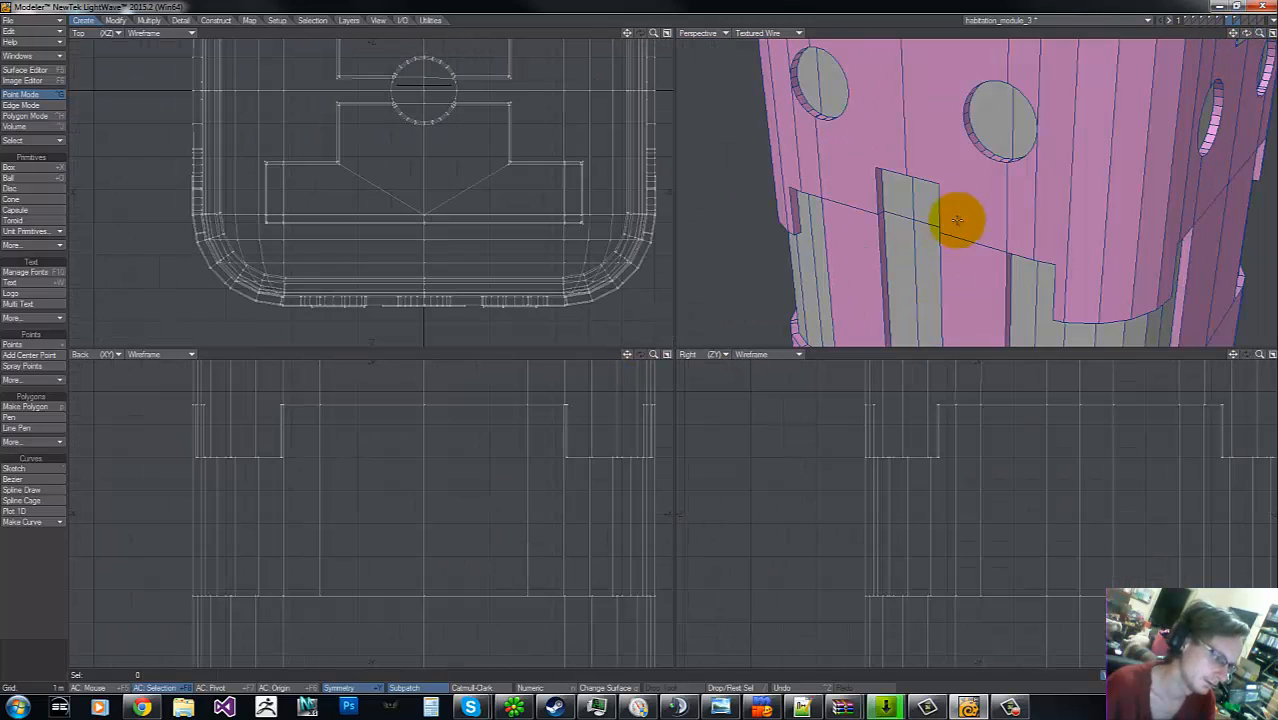
pyautogui.press('g')
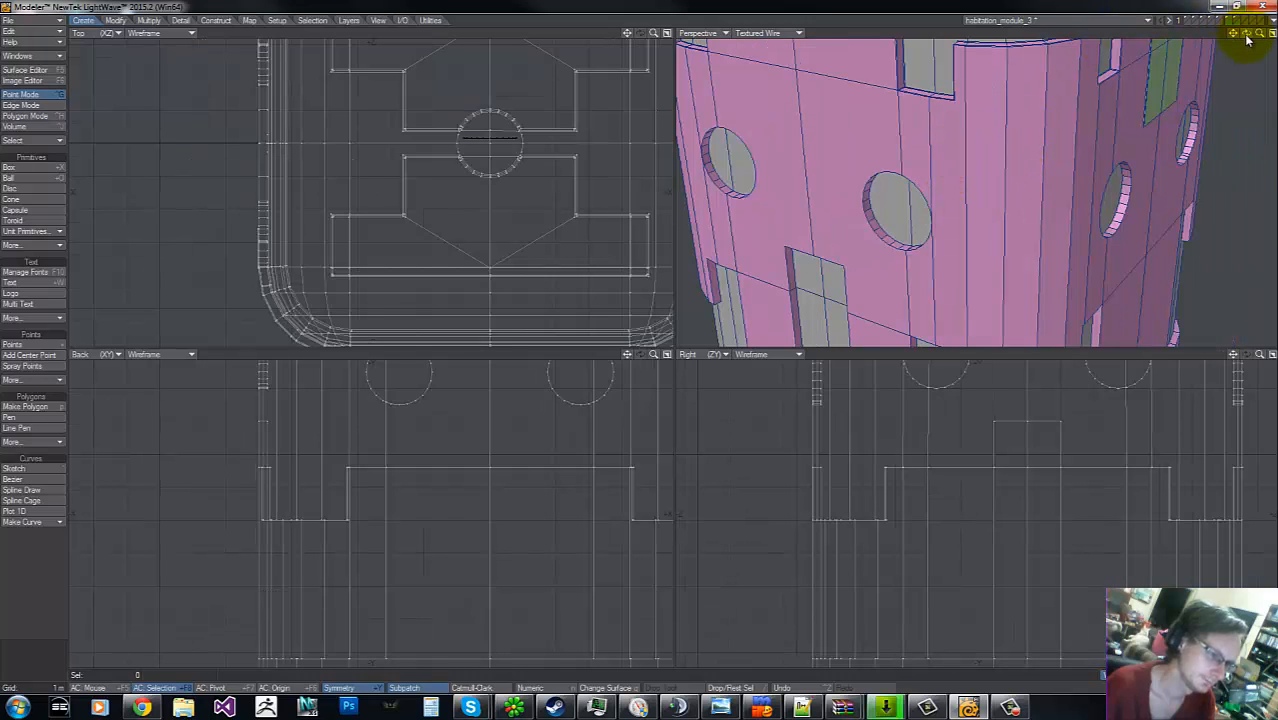
pyautogui.moveTo(1247, 38); pyautogui.dragTo(634, 336)
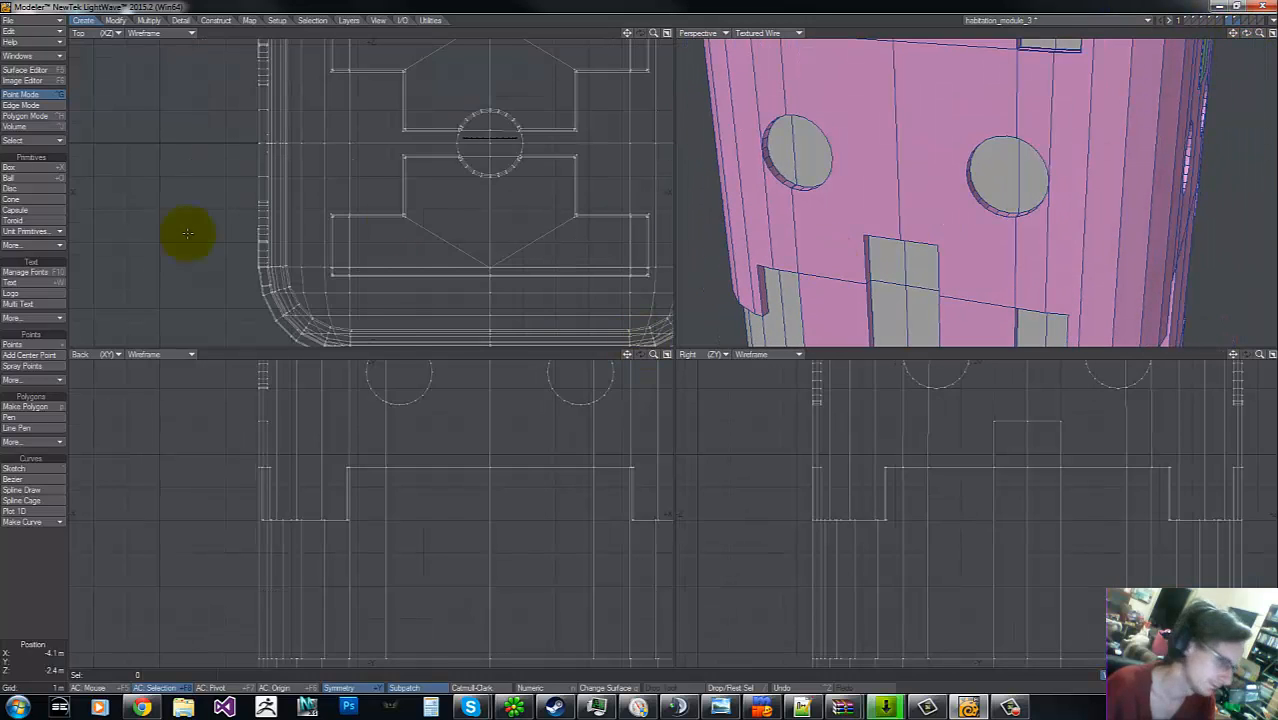
# - Select the rim edges of a round side window and examine the lower part of its rim
pyautogui.click(40, 115)
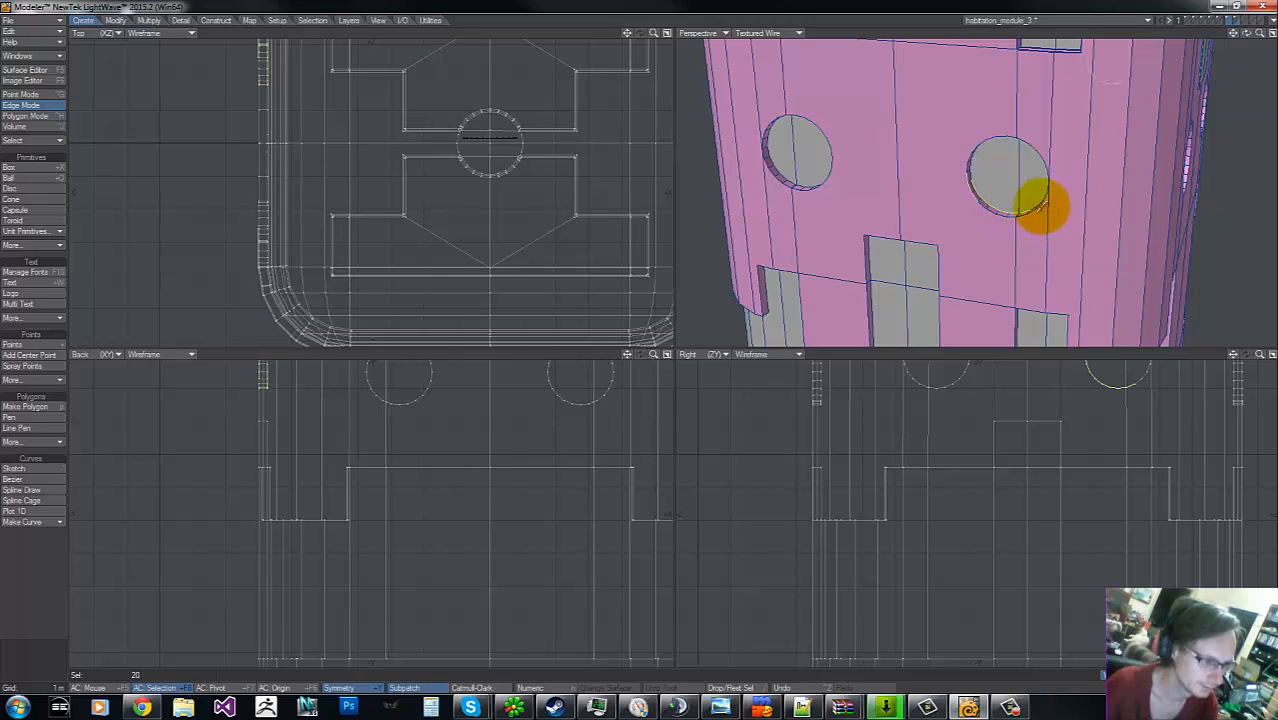
pyautogui.press('a')
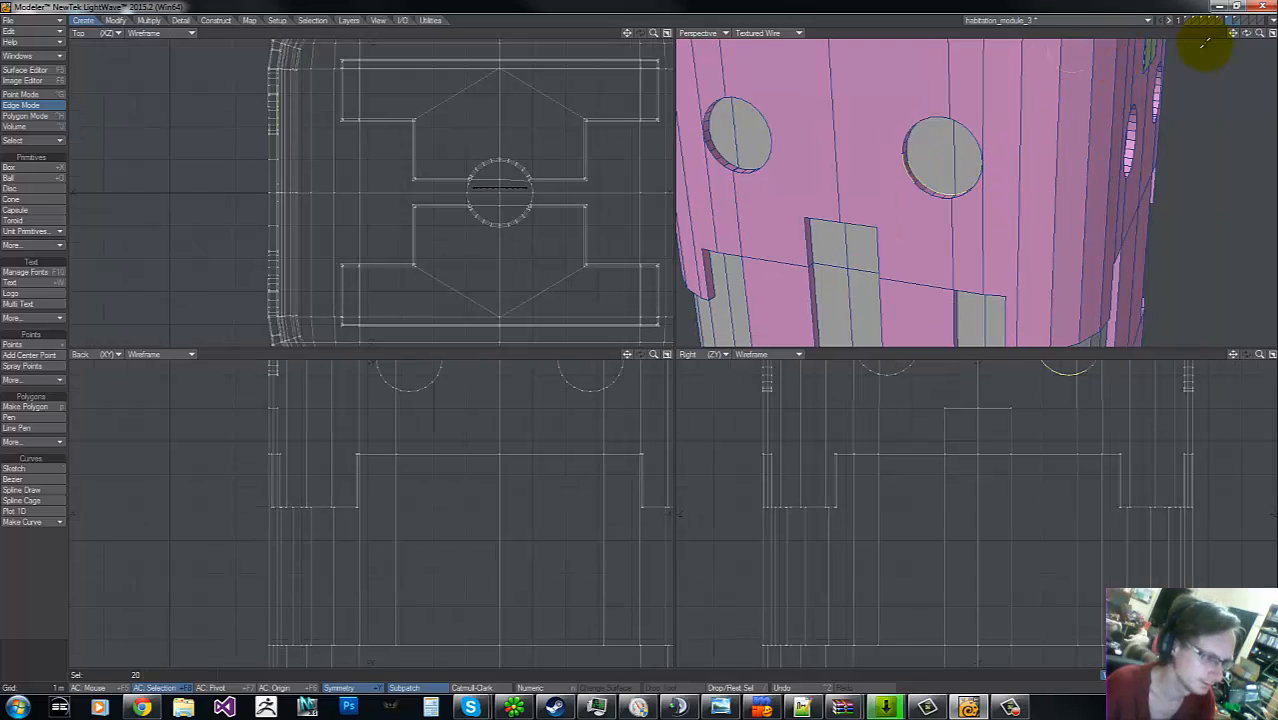
pyautogui.moveTo(1262, 35); pyautogui.dragTo(639, 342)
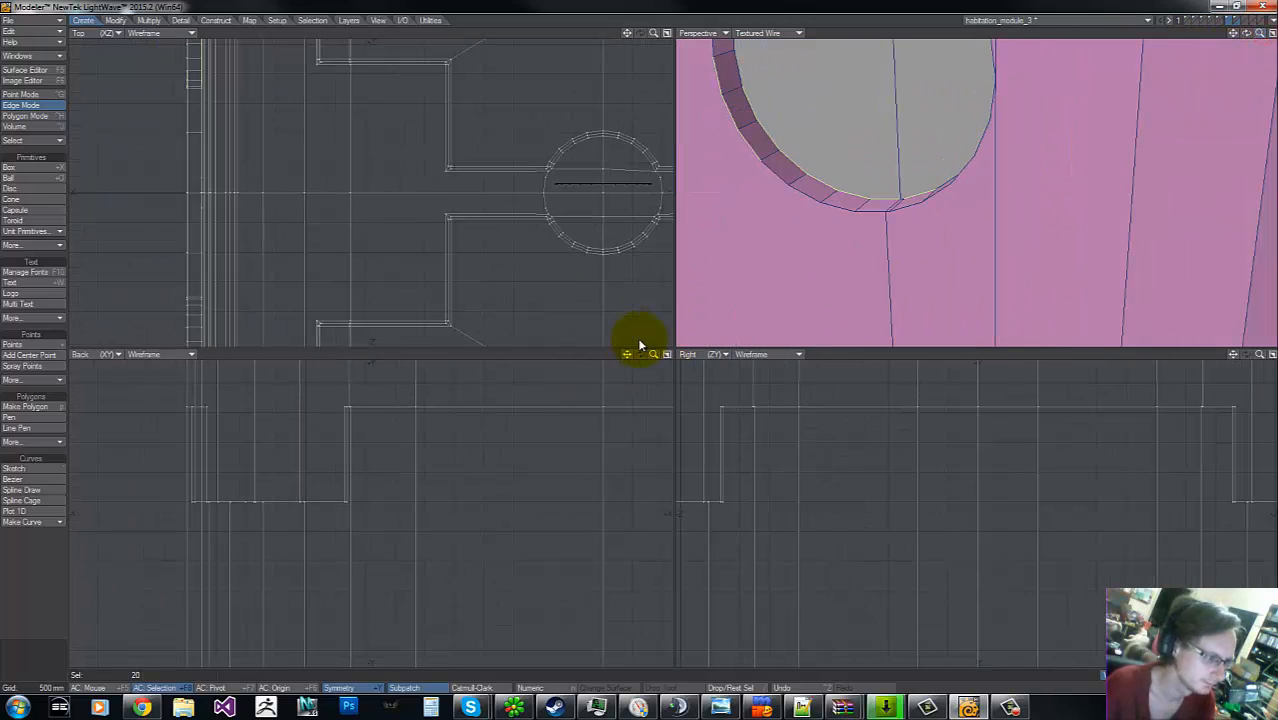
pyautogui.moveTo(1245, 38); pyautogui.dragTo(640, 336)
# - Try to weld the two adjacent points at the bottom of the round window's rim with symmetry on
pyautogui.hotkey('ctrl', 'g')
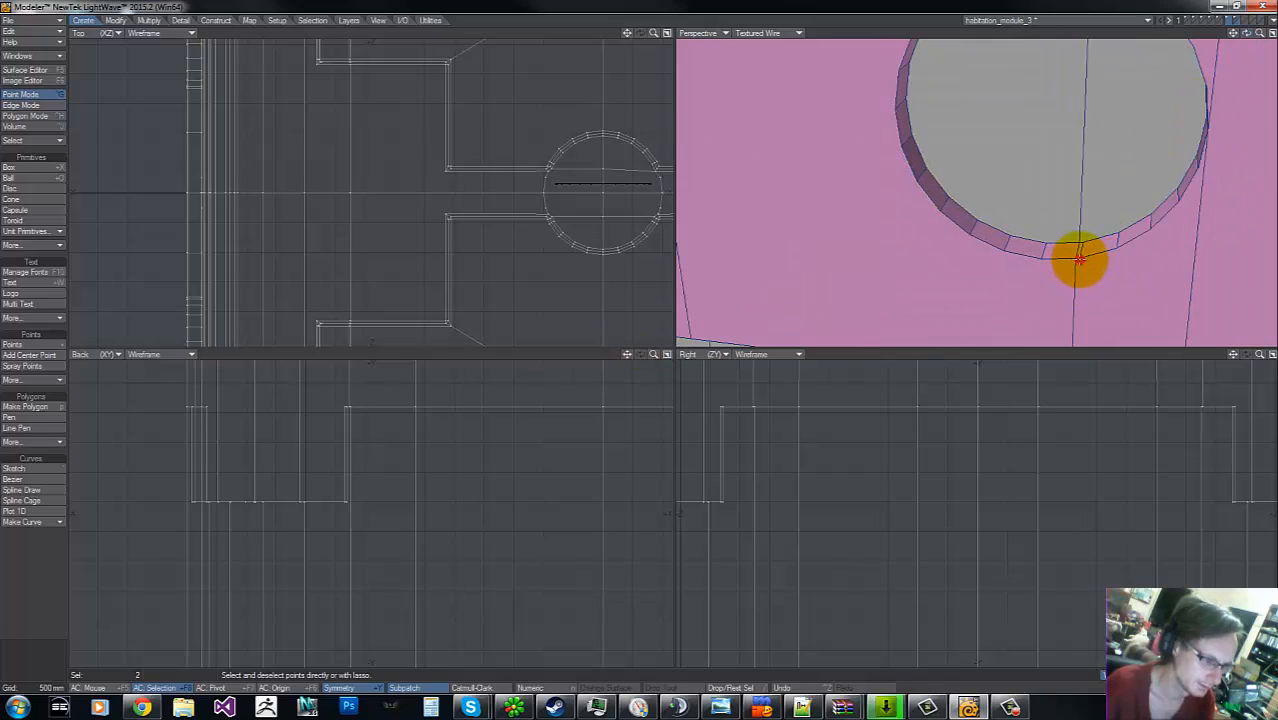
pyautogui.hotkey('ctrl', 'w')
pyautogui.press('u')
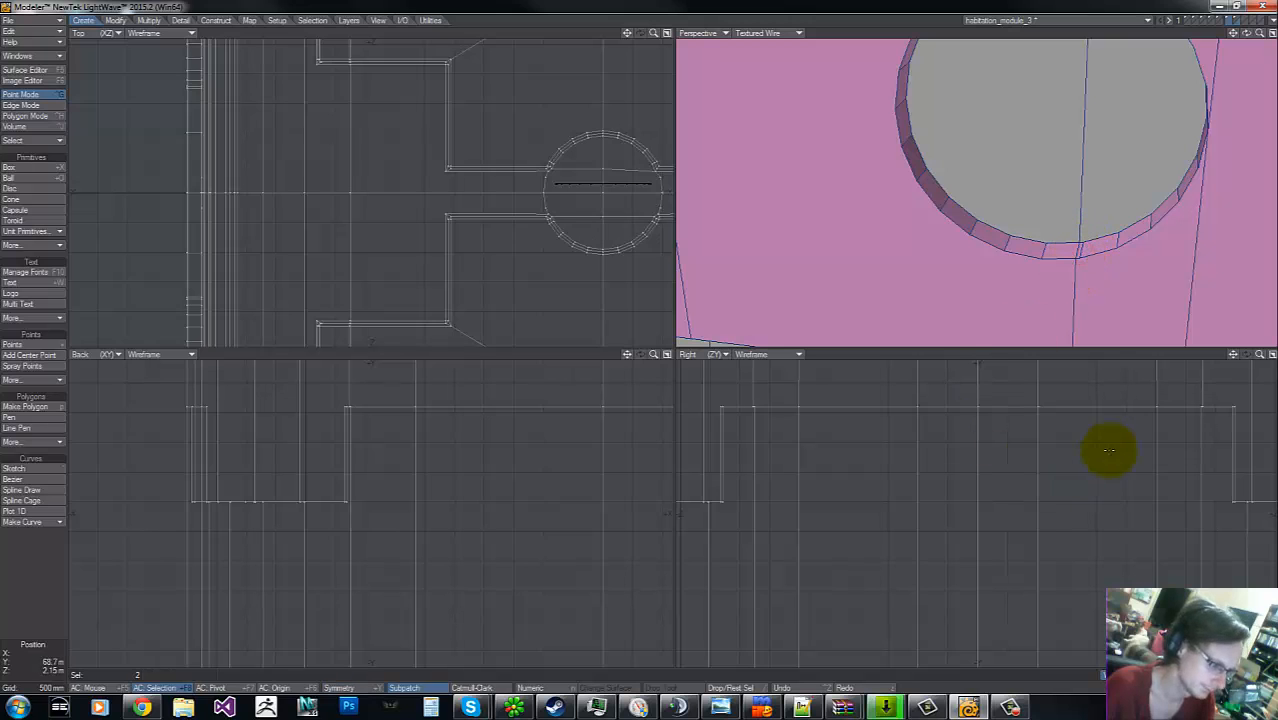
# - With symmetry off, weld the two adjacent points at the bottom of the round window's rim
pyautogui.press('a')
pyautogui.press('g')
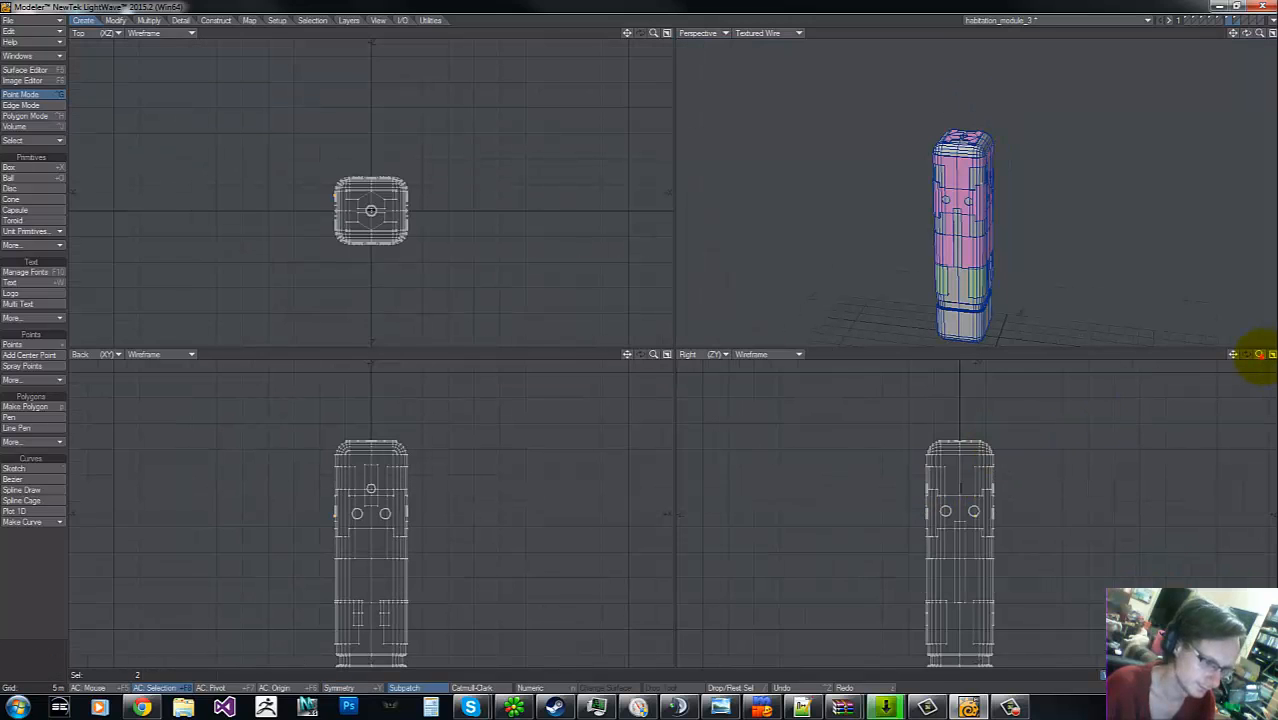
pyautogui.moveTo(1260, 355)
pyautogui.mouseDown()
pyautogui.moveTo(639, 340)
pyautogui.moveTo(1259, 356)
pyautogui.mouseUp()
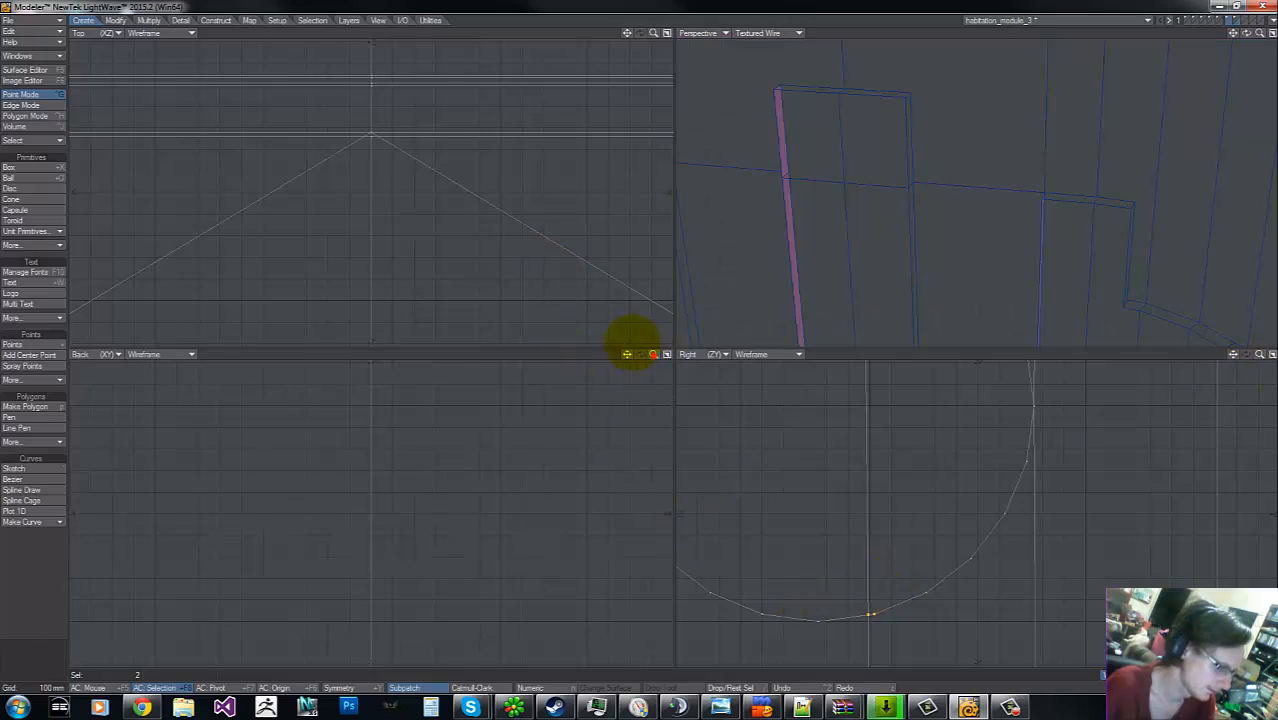
pyautogui.moveTo(653, 355); pyautogui.dragTo(642, 345)
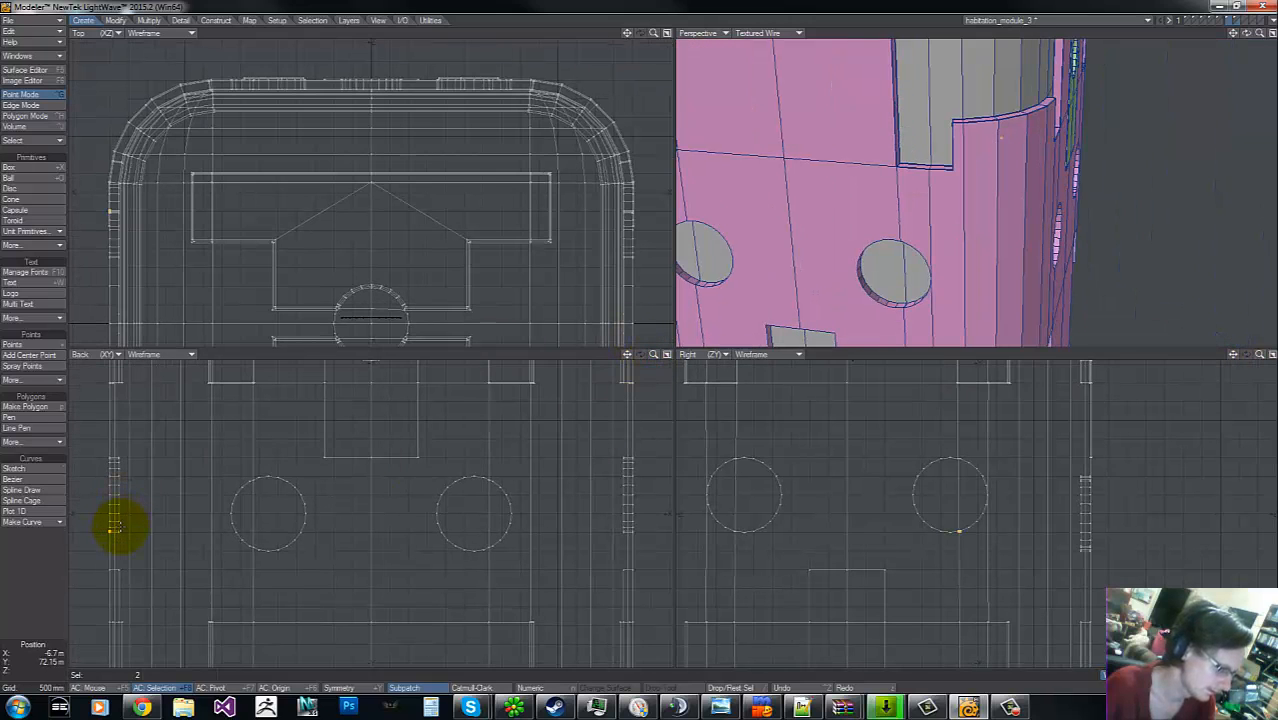
pyautogui.press('g')
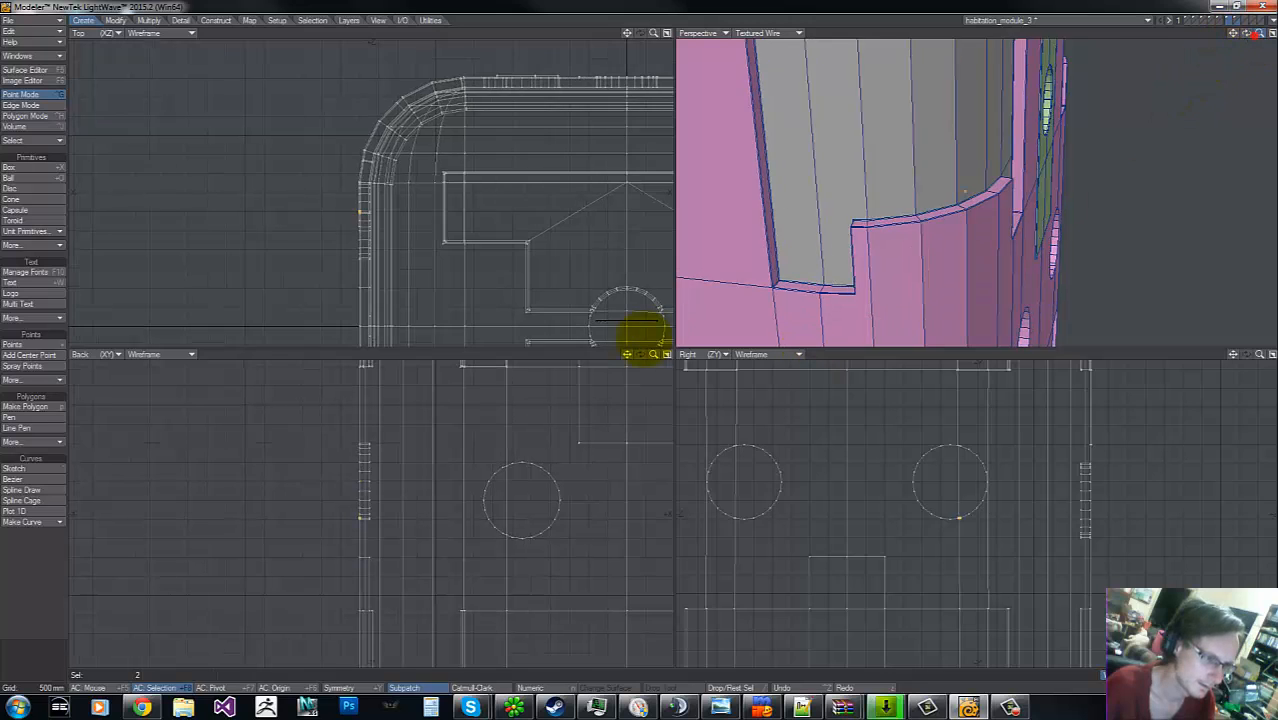
pyautogui.moveTo(1257, 35); pyautogui.dragTo(1036, 265)
pyautogui.hotkey('ctrl', 'w')
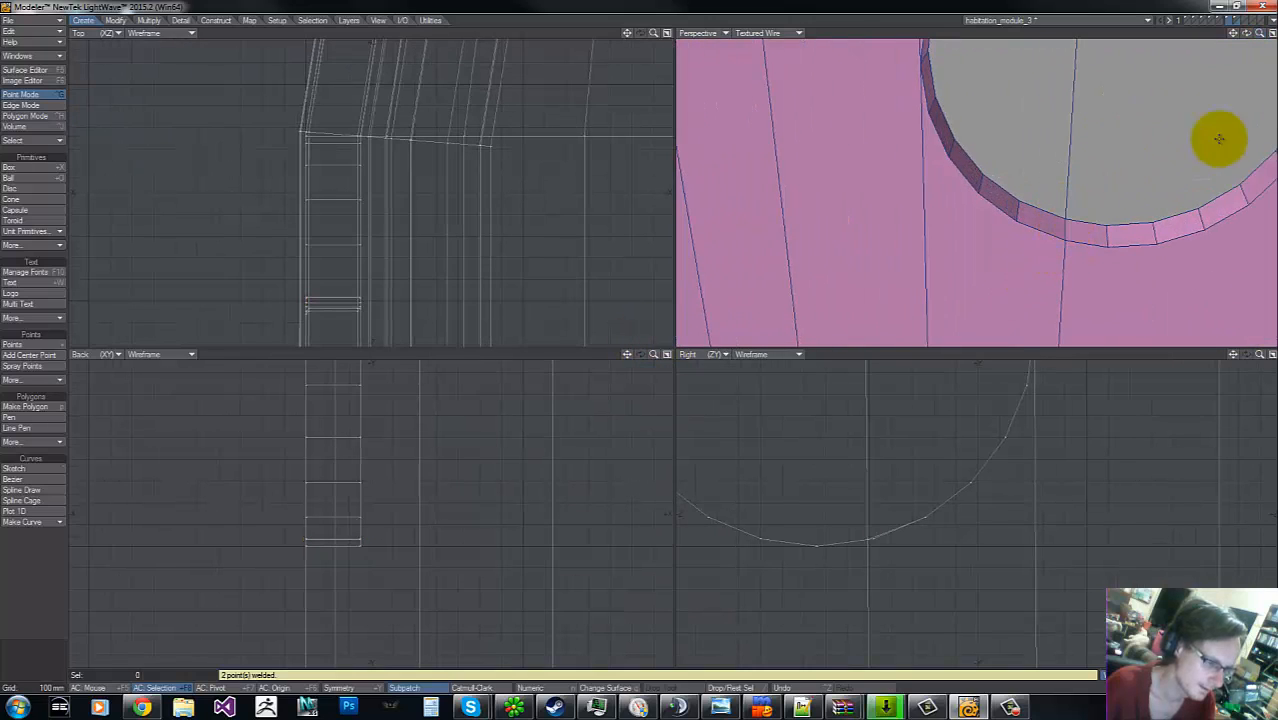
# - Weld the adjacent inner points and the adjacent outer points at the bottom of the neighbouring round window's rim
pyautogui.moveTo(1257, 33); pyautogui.dragTo(668, 335)
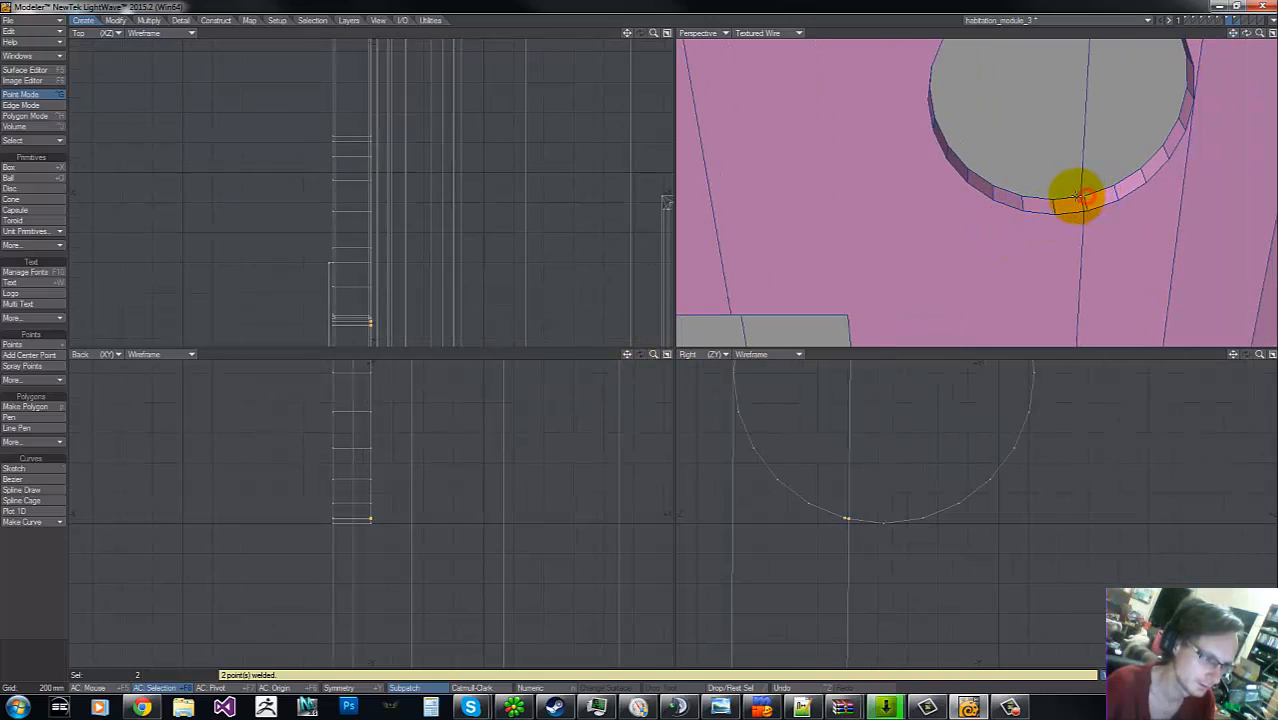
pyautogui.hotkey('ctrl', 'w')
pyautogui.moveTo(1088, 210); pyautogui.dragTo(1069, 214)
pyautogui.hotkey('ctrl', 'w')
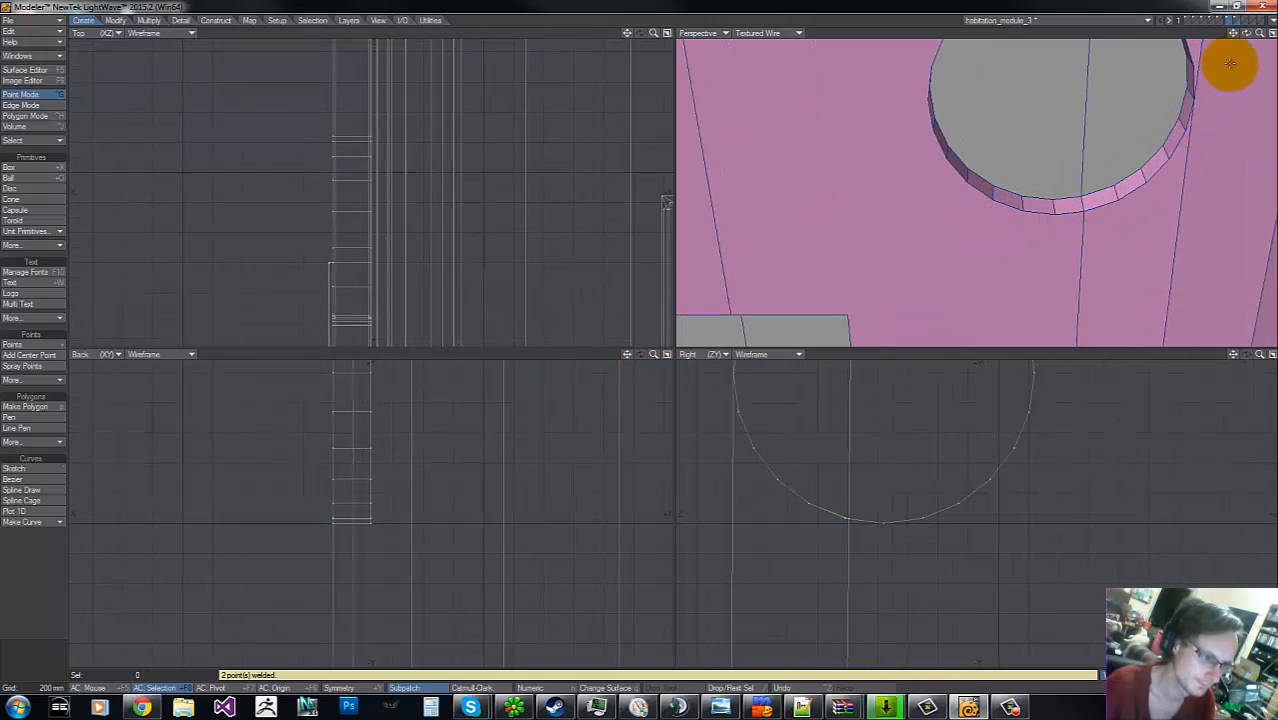
# - Select the two adjacent inner points at the top of the same round window's rim
pyautogui.moveTo(1235, 36); pyautogui.dragTo(642, 334)
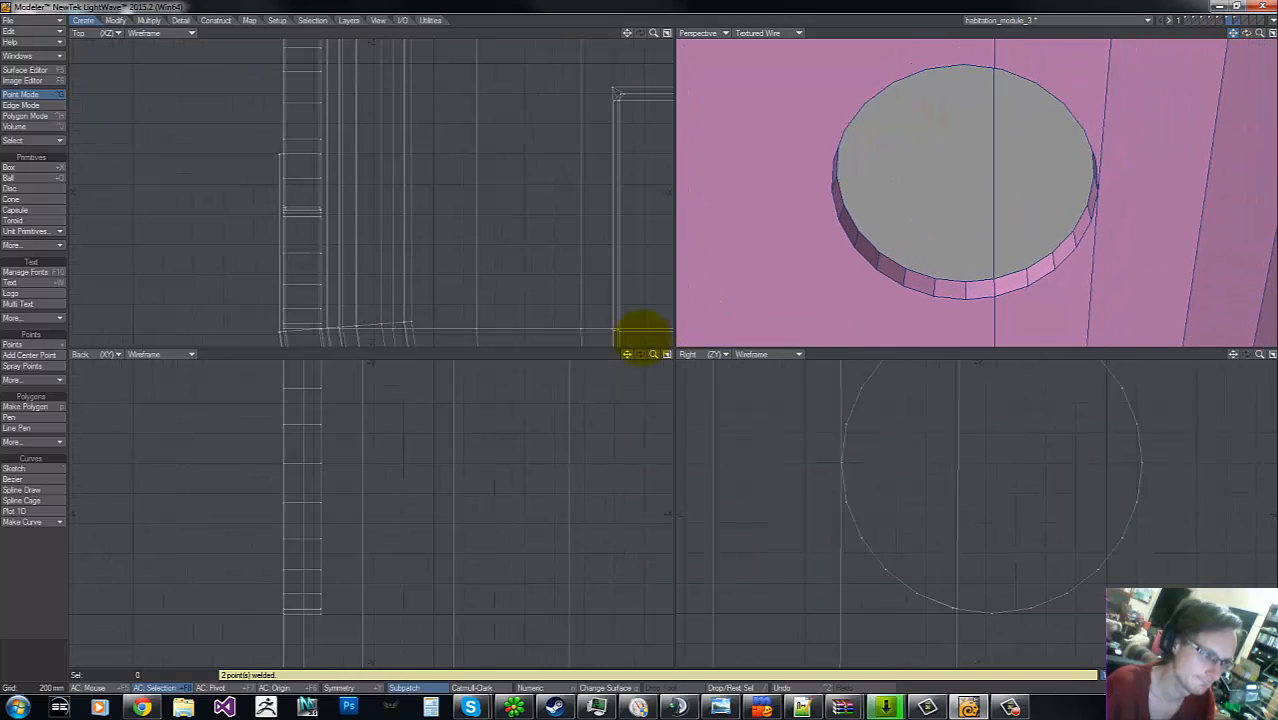
pyautogui.moveTo(1246, 36); pyautogui.dragTo(640, 345)
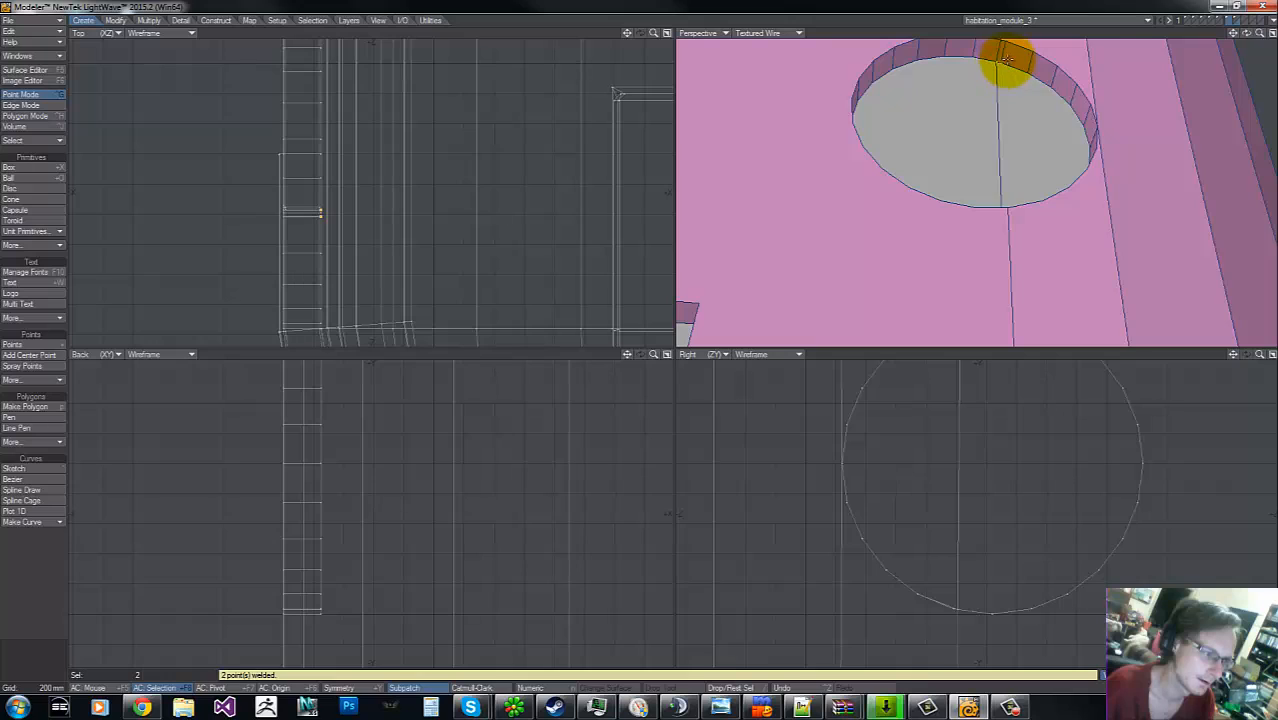
# - Undo the last weld and weld the two near-coincident rim points at the top of the circular window
pyautogui.press('g')
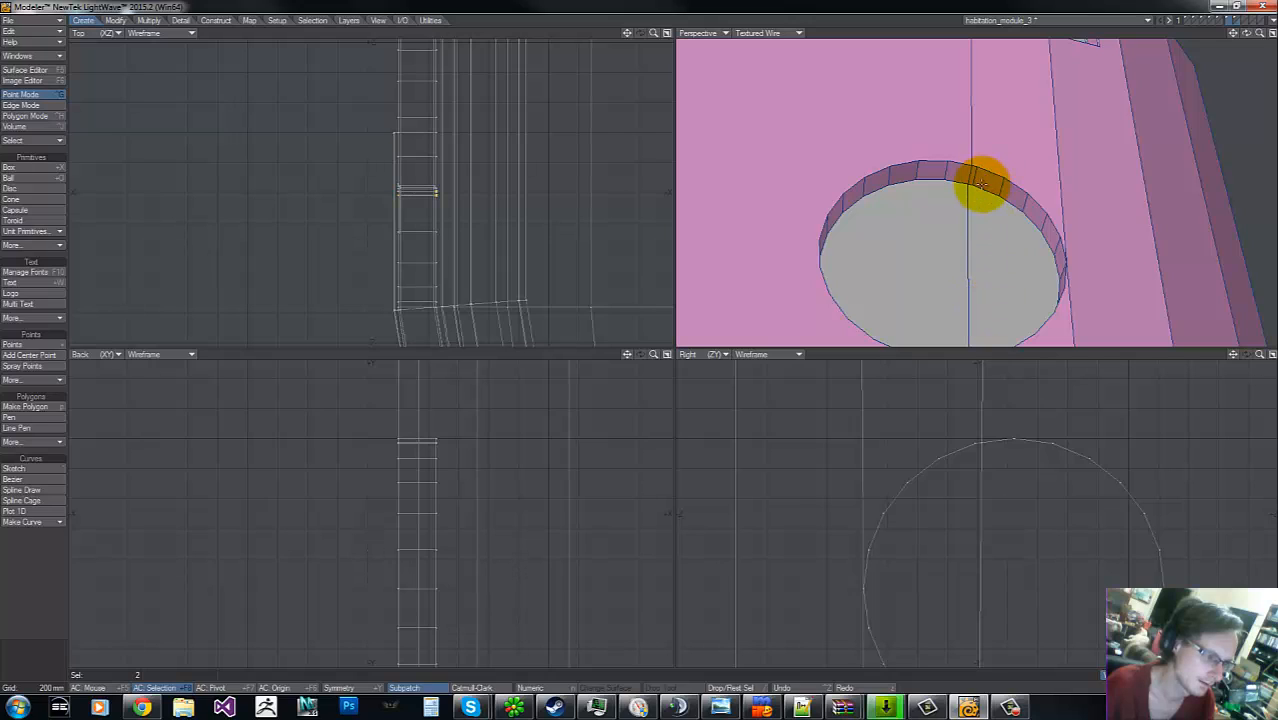
pyautogui.hotkey('ctrl', 'z')
pyautogui.click(647, 335)
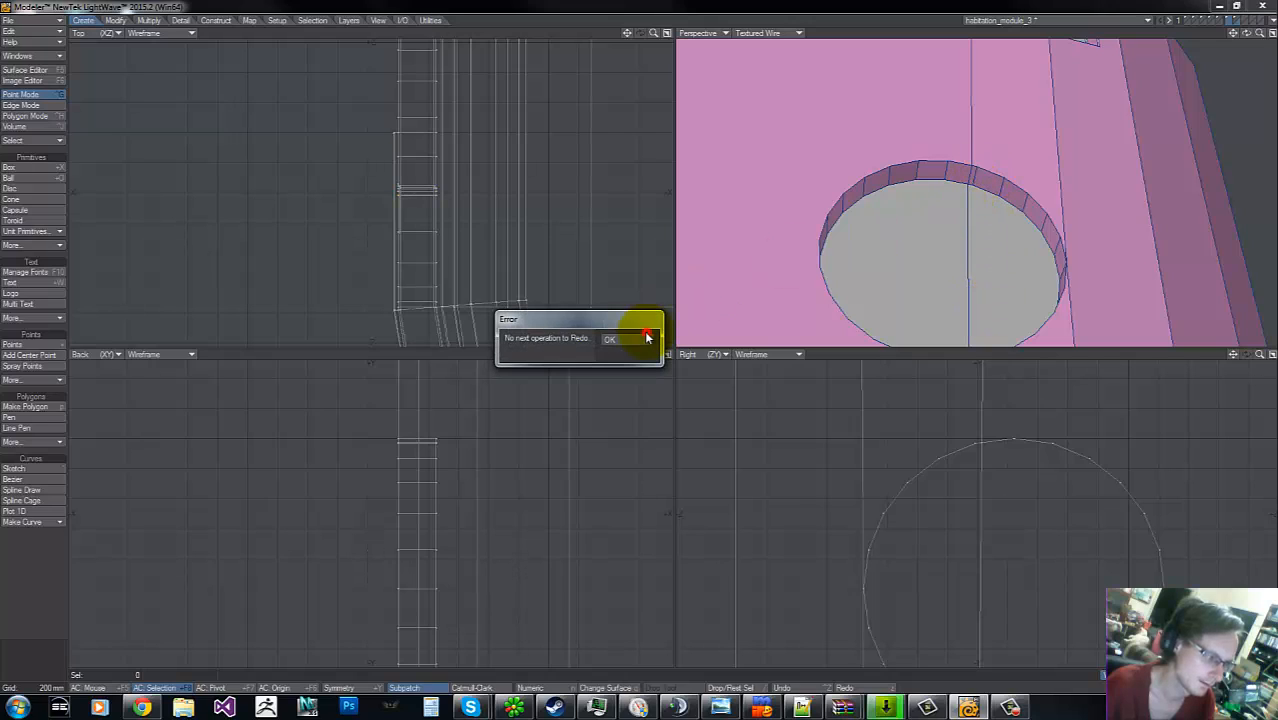
pyautogui.click(982, 189)
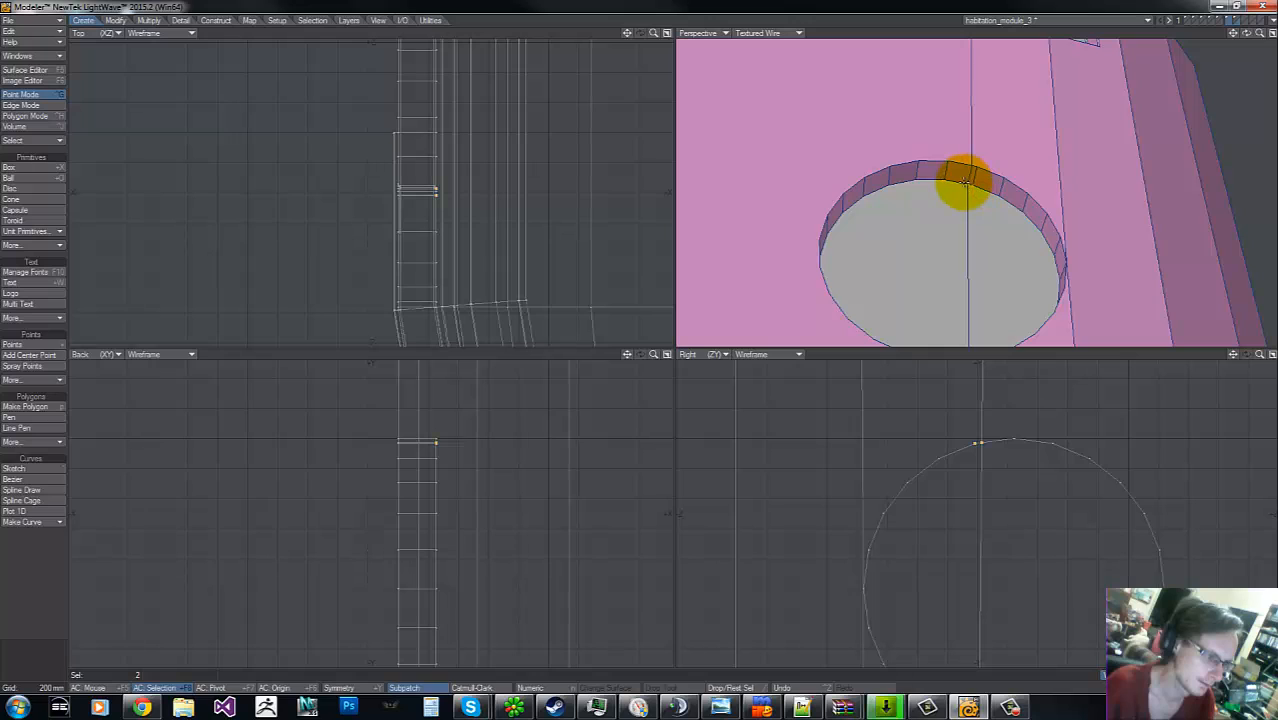
pyautogui.hotkey('ctrl', 'w')
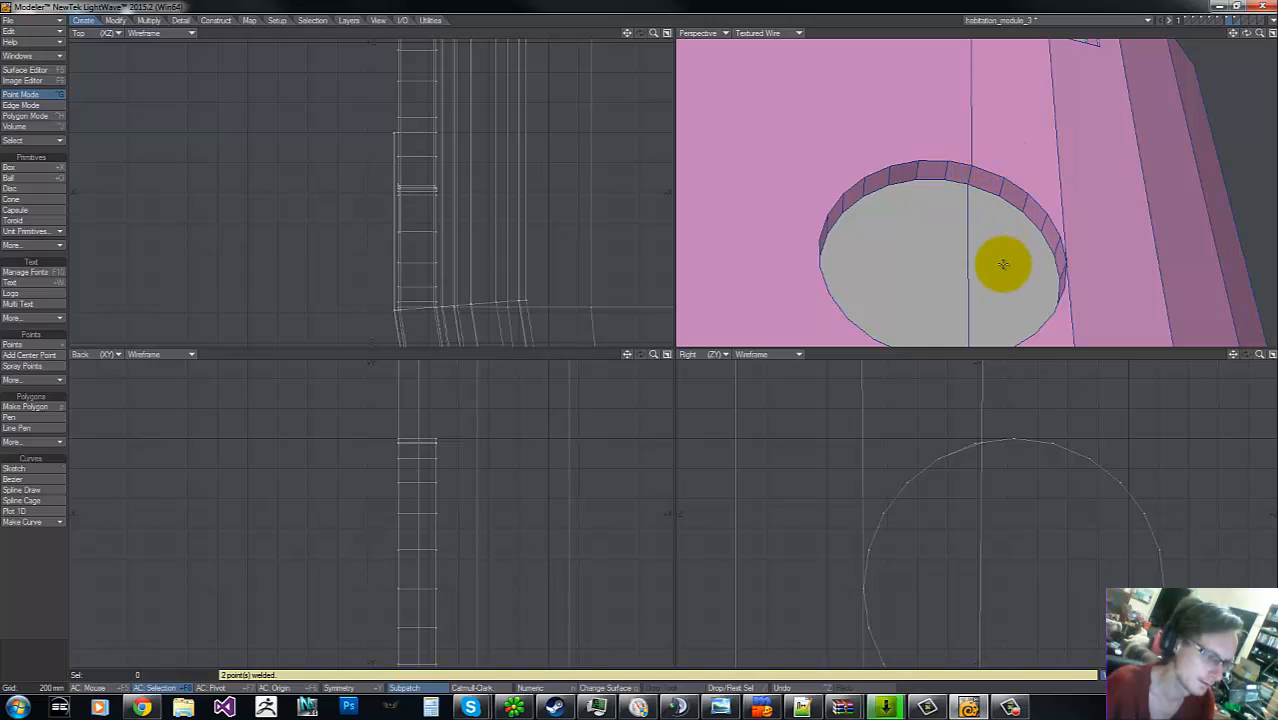
# - Weld the close inner and outer rim points beside the vertical edge at the top of the next circular window
pyautogui.press('g')
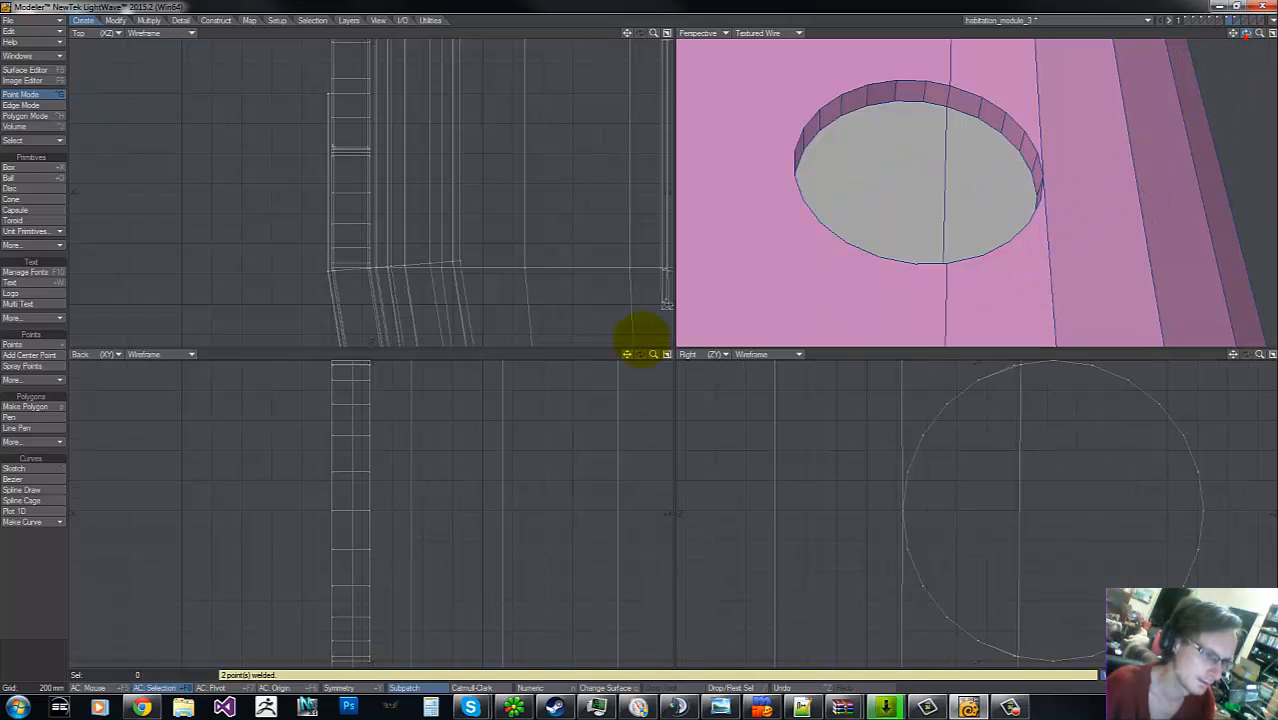
pyautogui.moveTo(1246, 34); pyautogui.dragTo(660, 306)
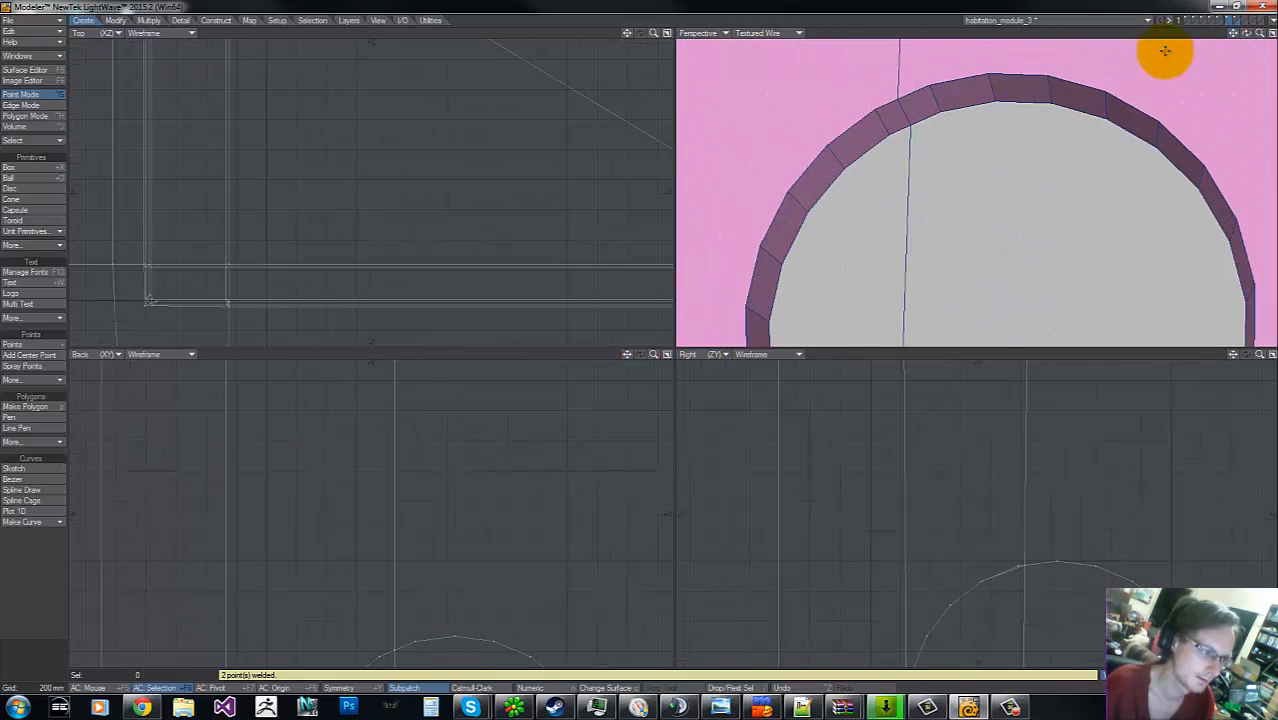
pyautogui.click(888, 136)
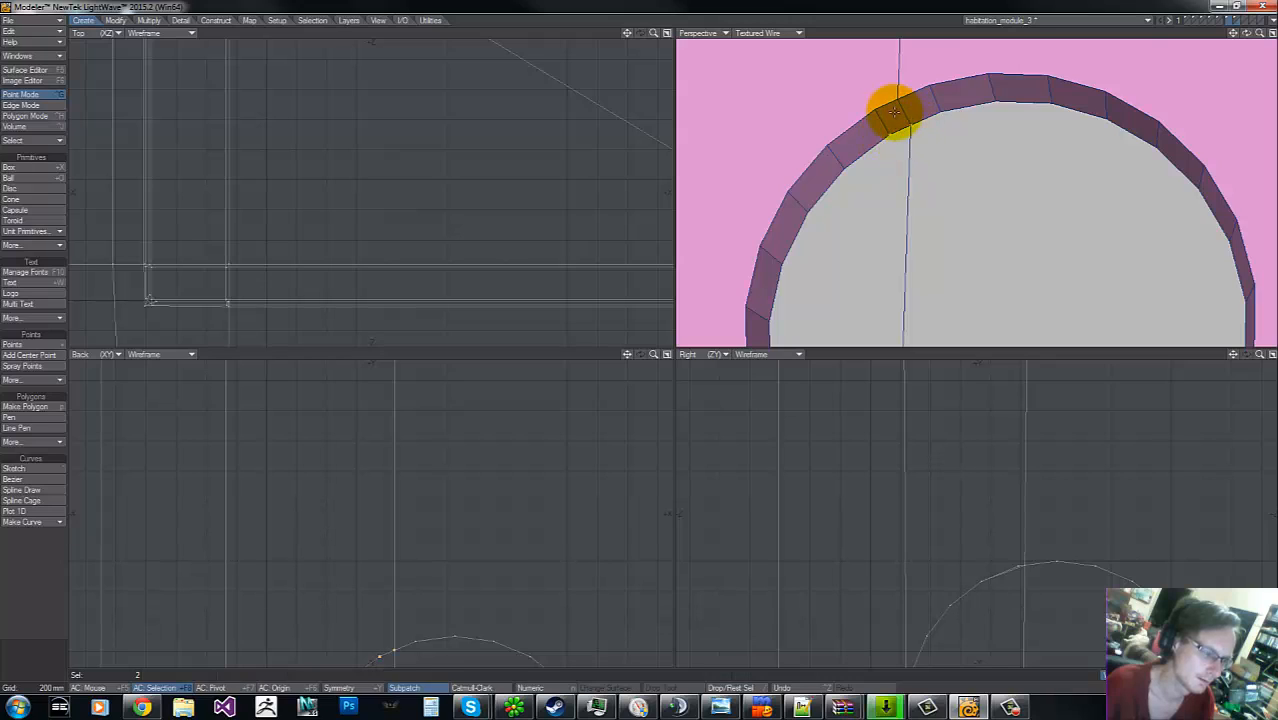
pyautogui.hotkey('ctrl', 'w')
pyautogui.hotkey('ctrl', 'w')
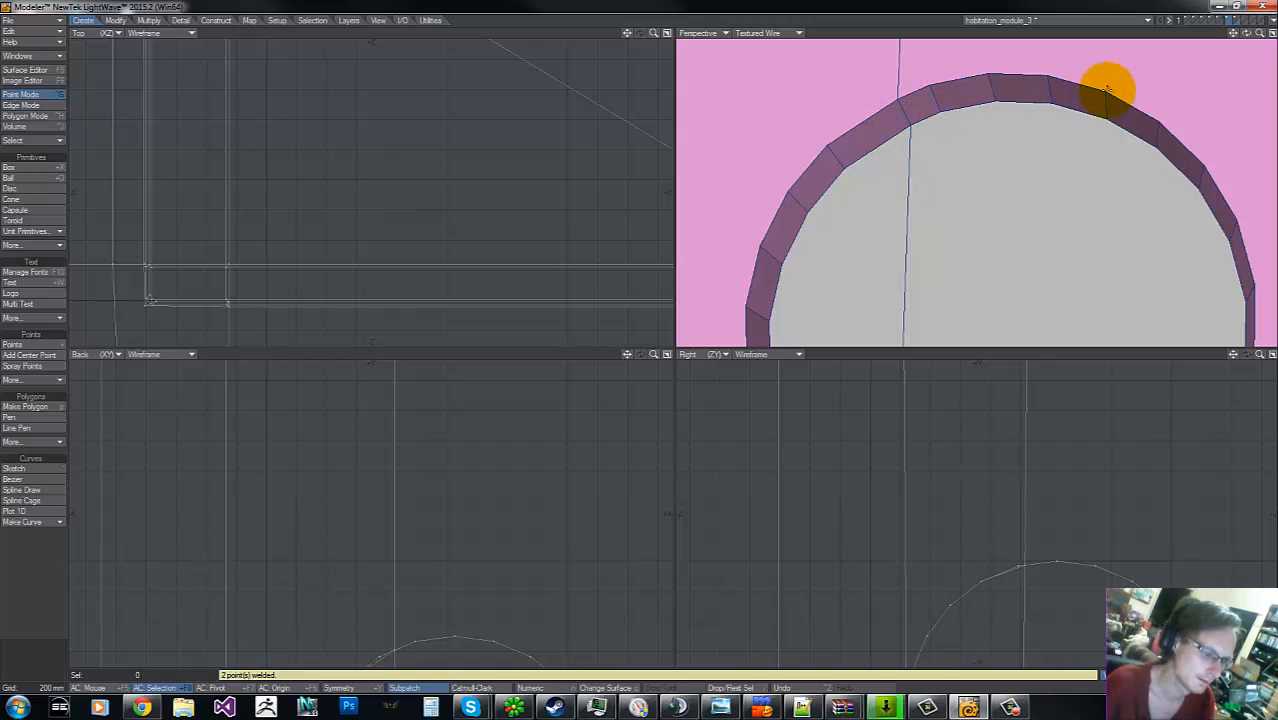
# - Undo the last point edit and clear the point selection
pyautogui.moveTo(1261, 35); pyautogui.dragTo(641, 339)
pyautogui.moveTo(1250, 34); pyautogui.dragTo(642, 335)
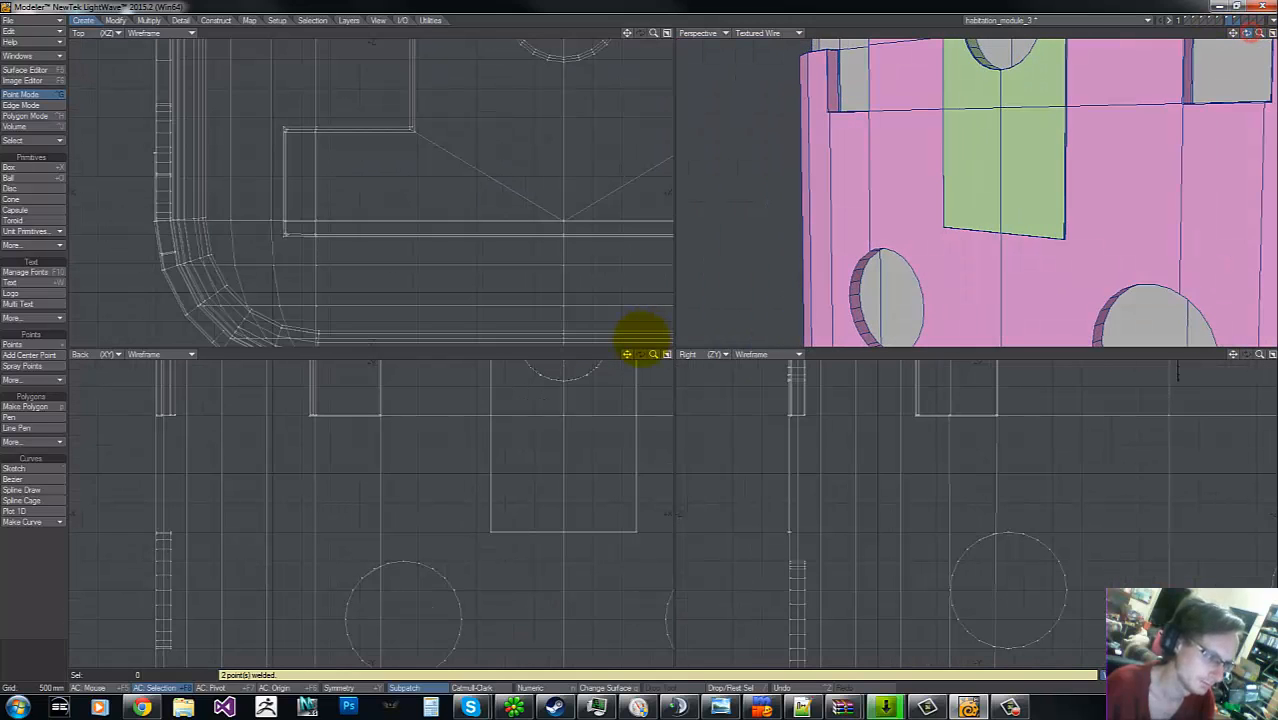
pyautogui.press('g')
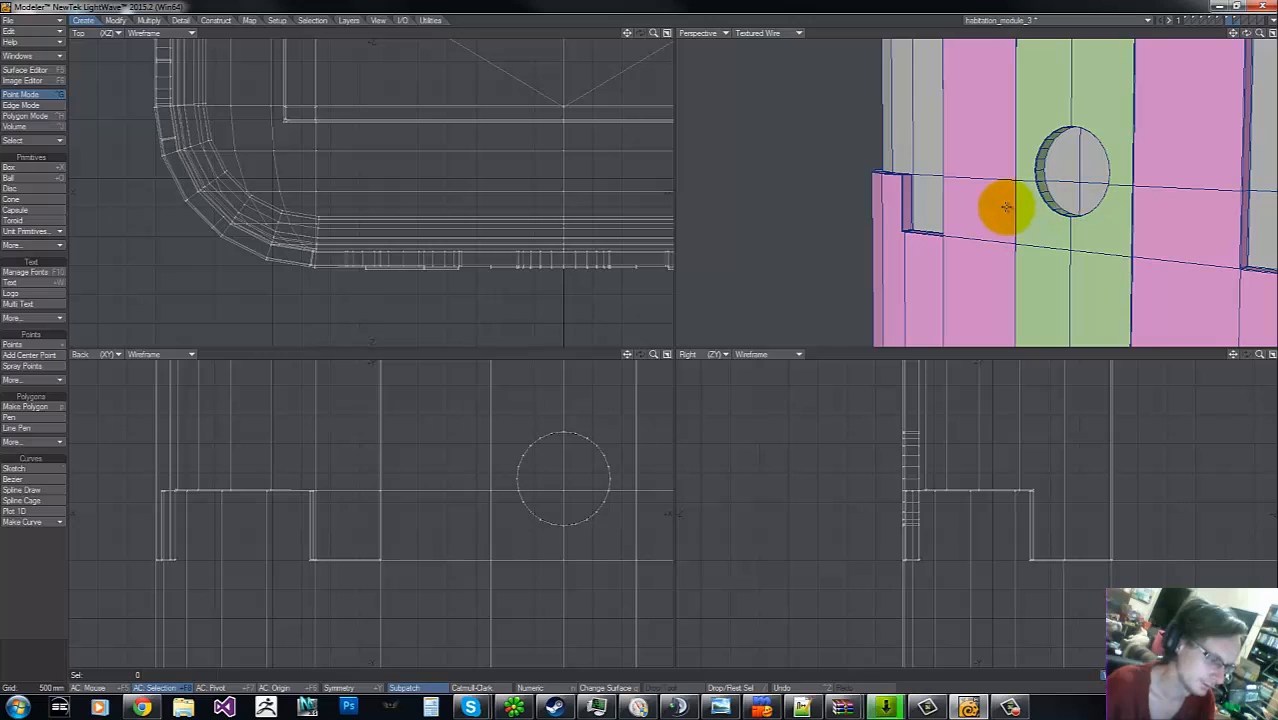
pyautogui.hotkey('ctrl', 'z')
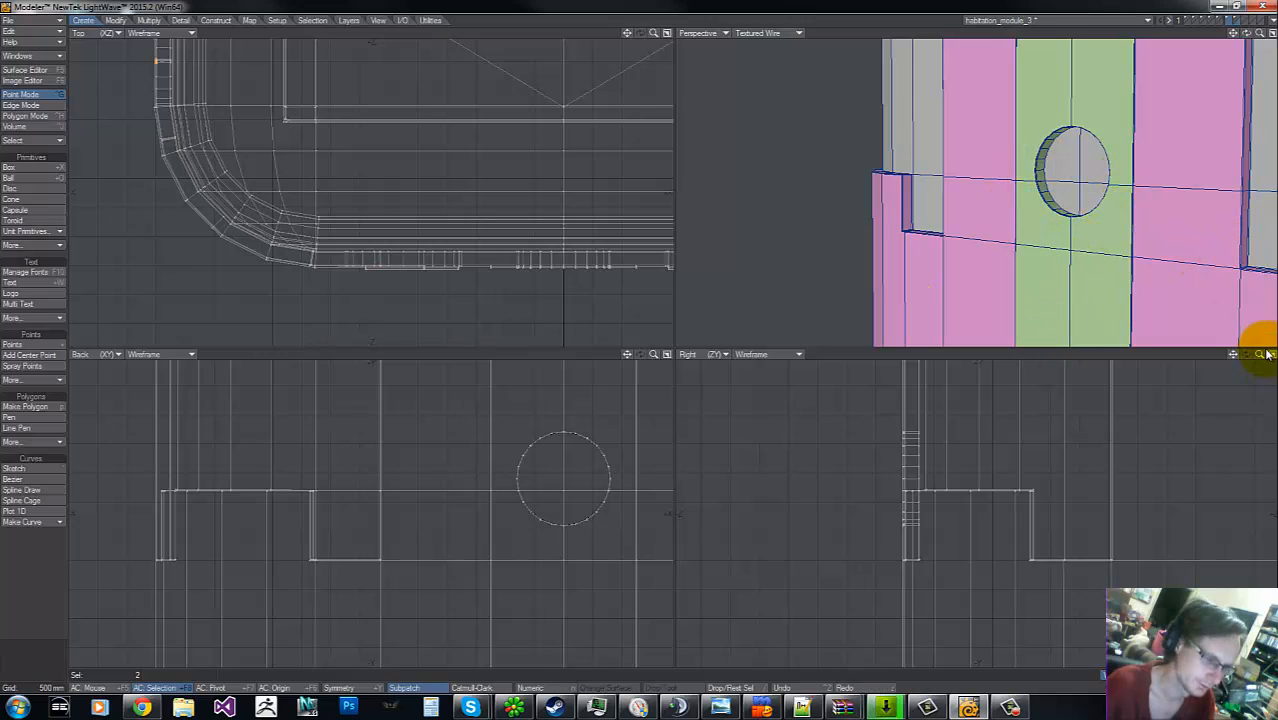
pyautogui.moveTo(1259, 354); pyautogui.dragTo(641, 346)
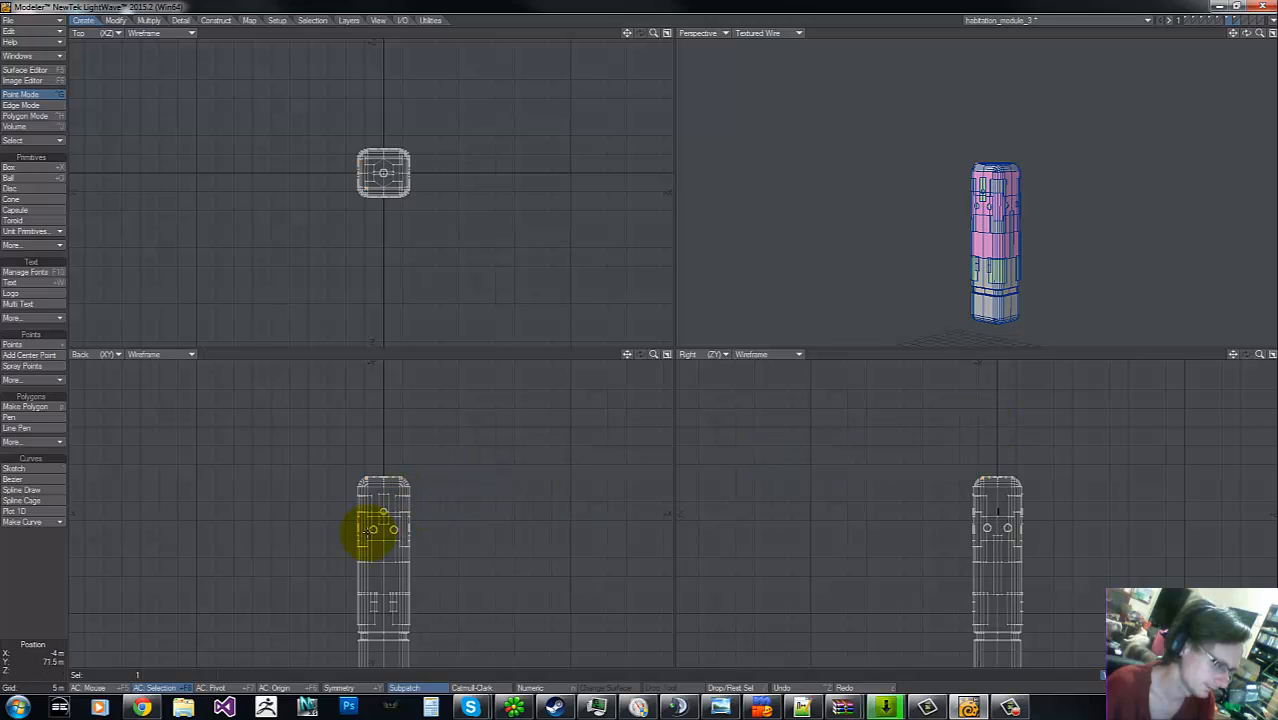
pyautogui.press('g')
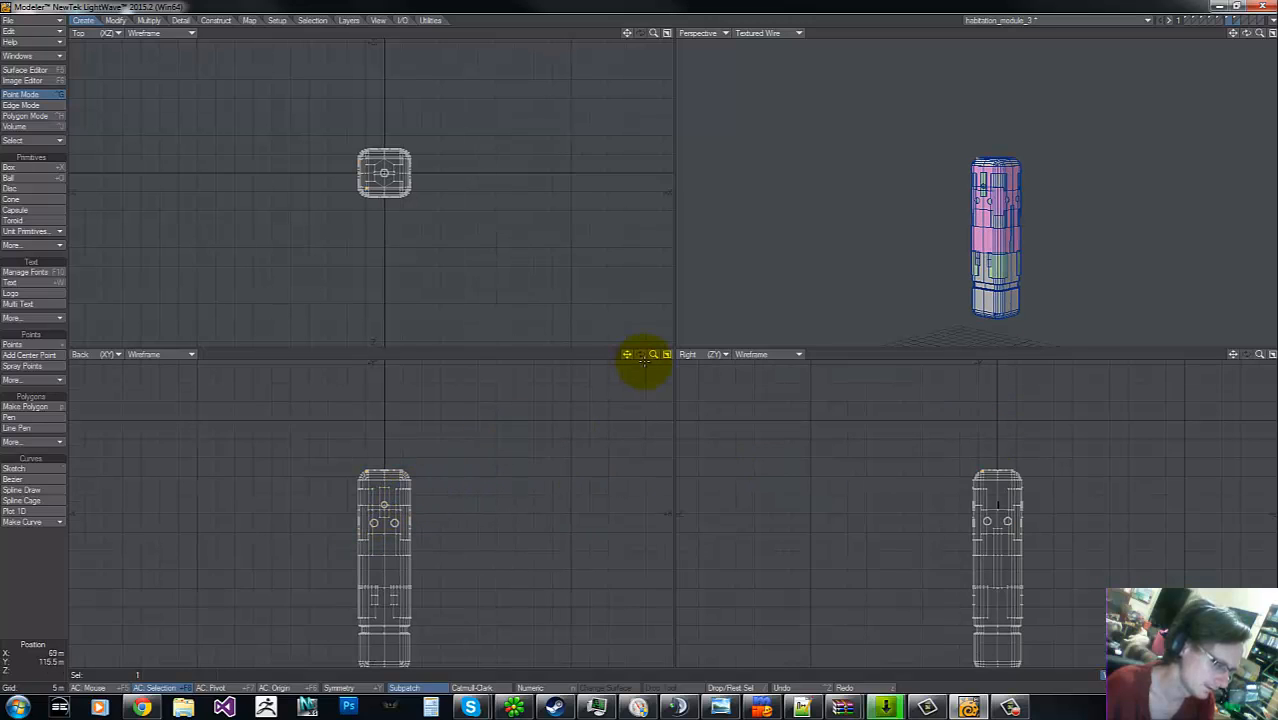
pyautogui.moveTo(659, 360); pyautogui.dragTo(654, 355)
pyautogui.press('a')
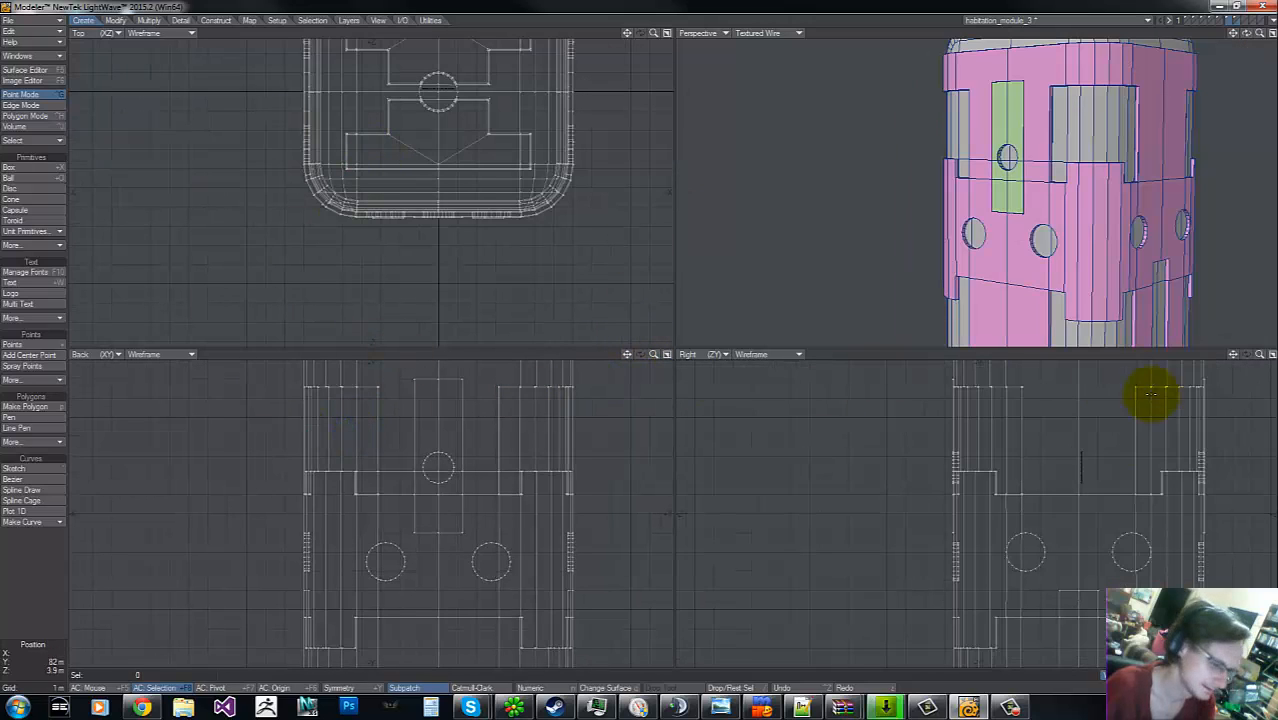
# - Switch to edge selection and select all edges of the two circular windows on the negative X side wall
pyautogui.press('g')
pyautogui.press('g')
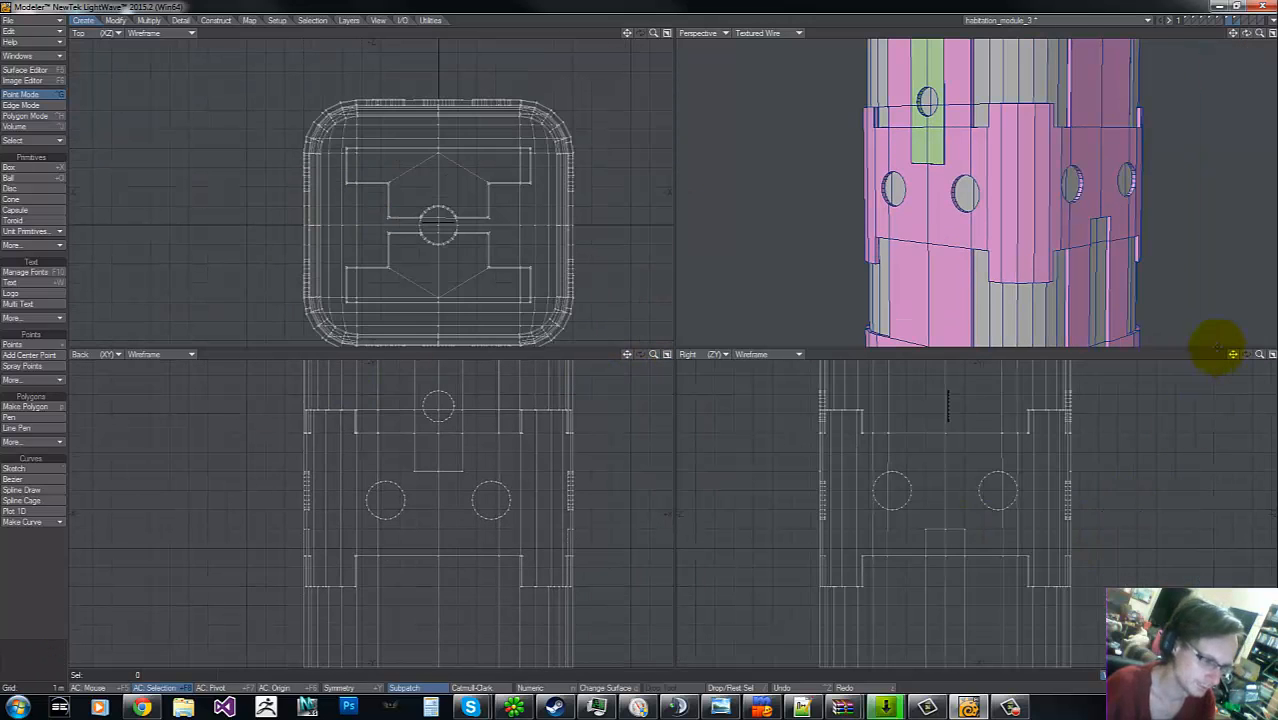
pyautogui.moveTo(1259, 356); pyautogui.dragTo(230, 178)
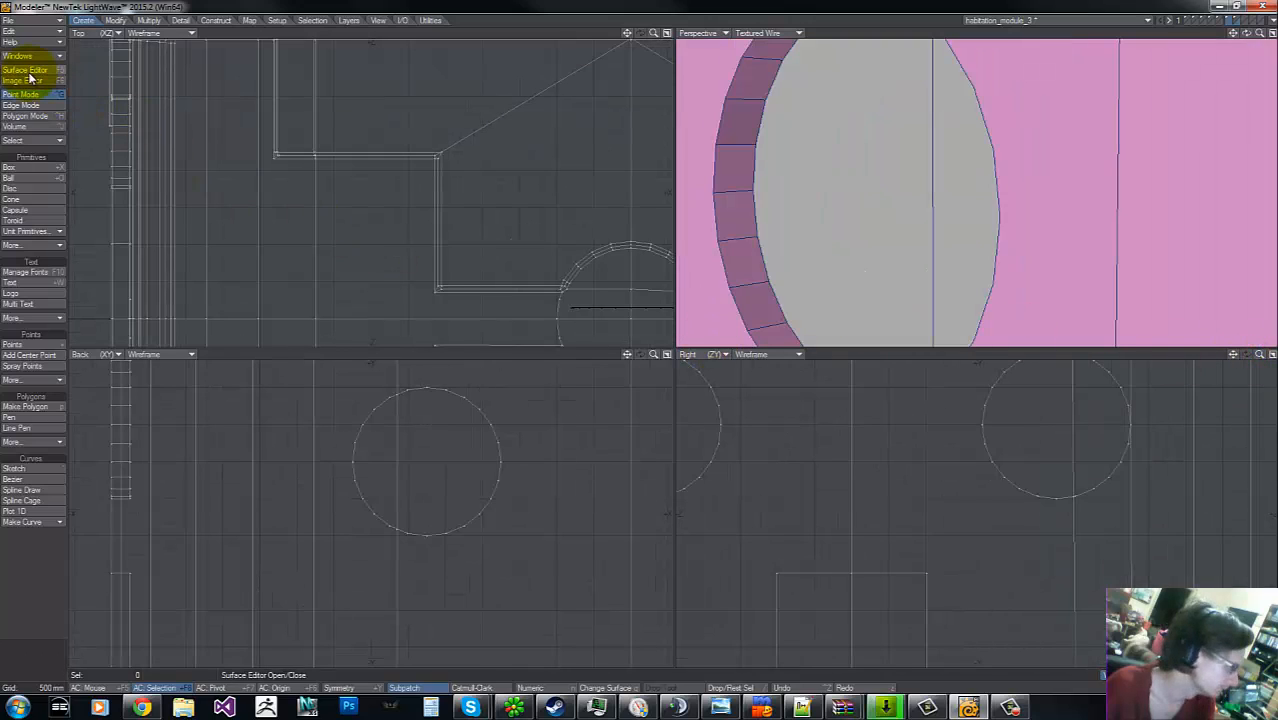
pyautogui.click(29, 106)
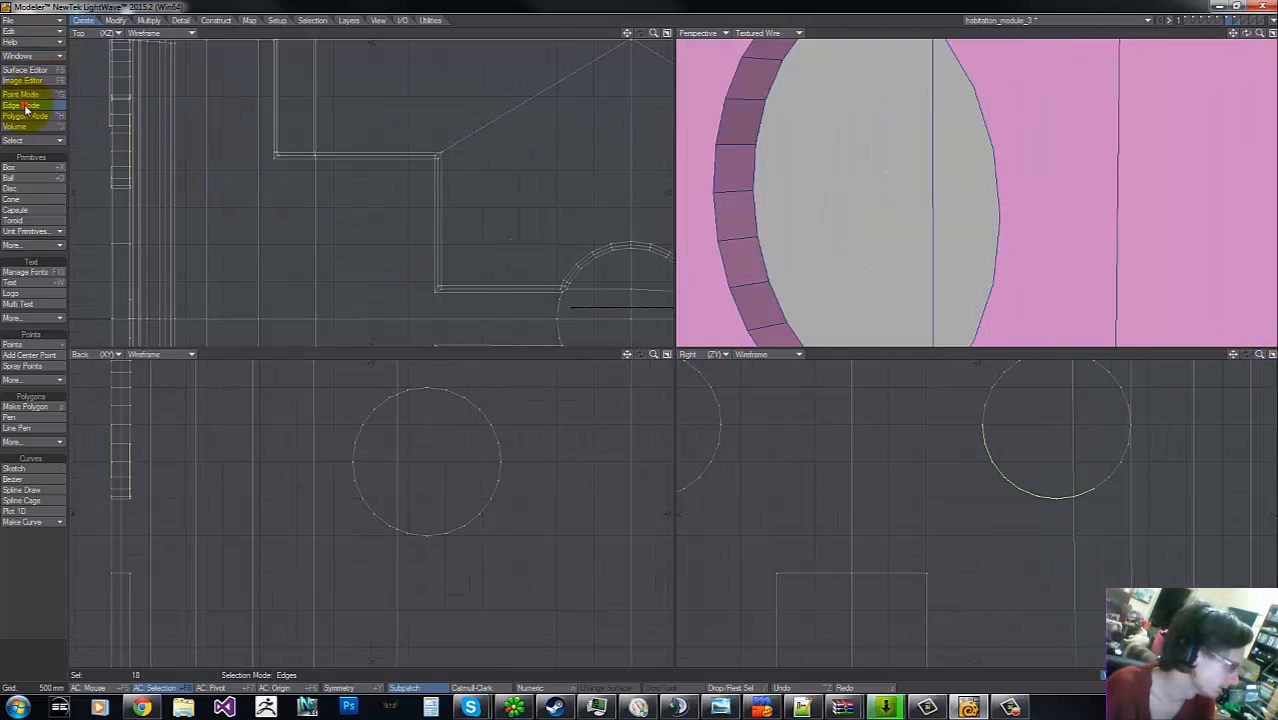
pyautogui.click(707, 117)
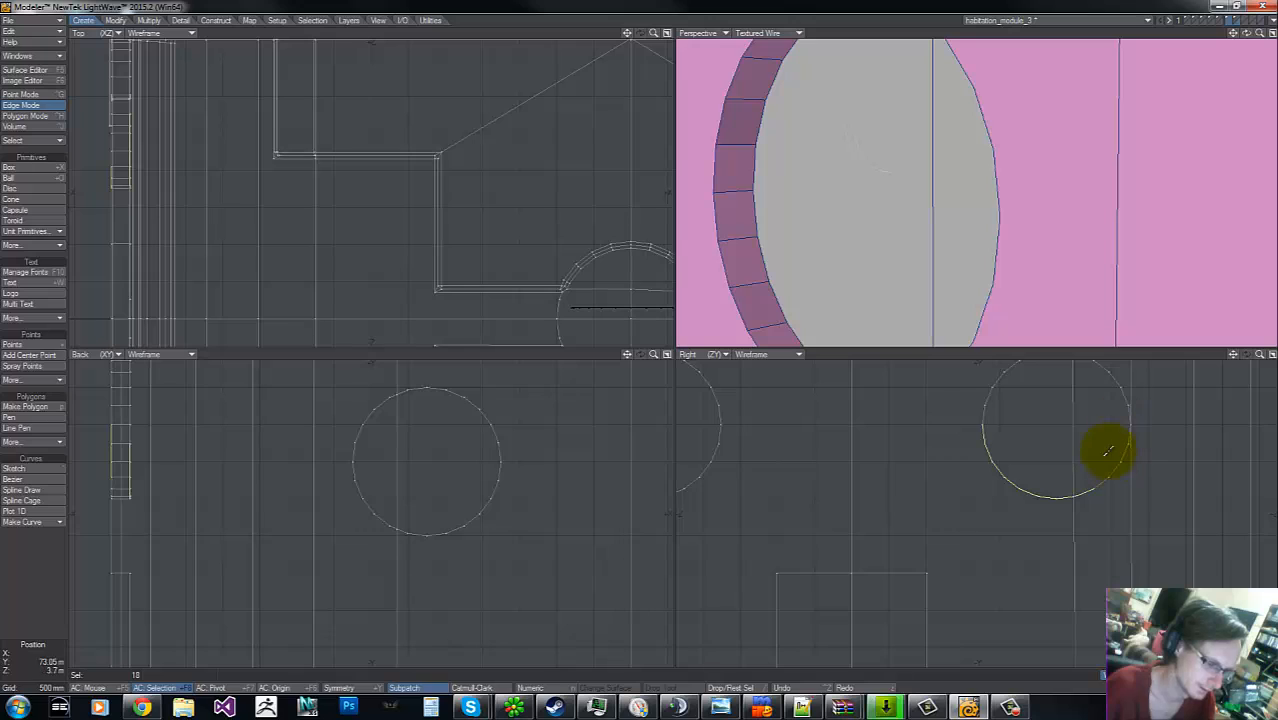
pyautogui.press('g')
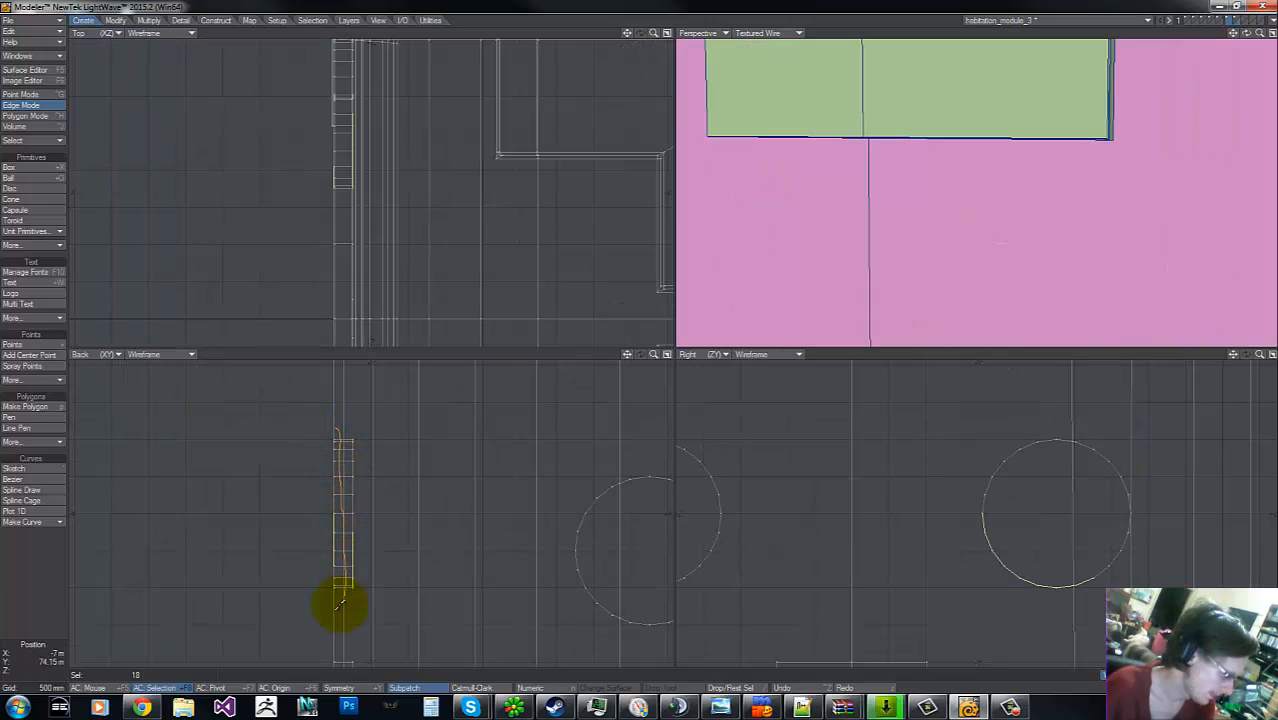
pyautogui.moveTo(340, 603)
pyautogui.mouseDown(button='right')
pyautogui.moveTo(314, 386)
pyautogui.moveTo(352, 428)
pyautogui.mouseUp(button='right')
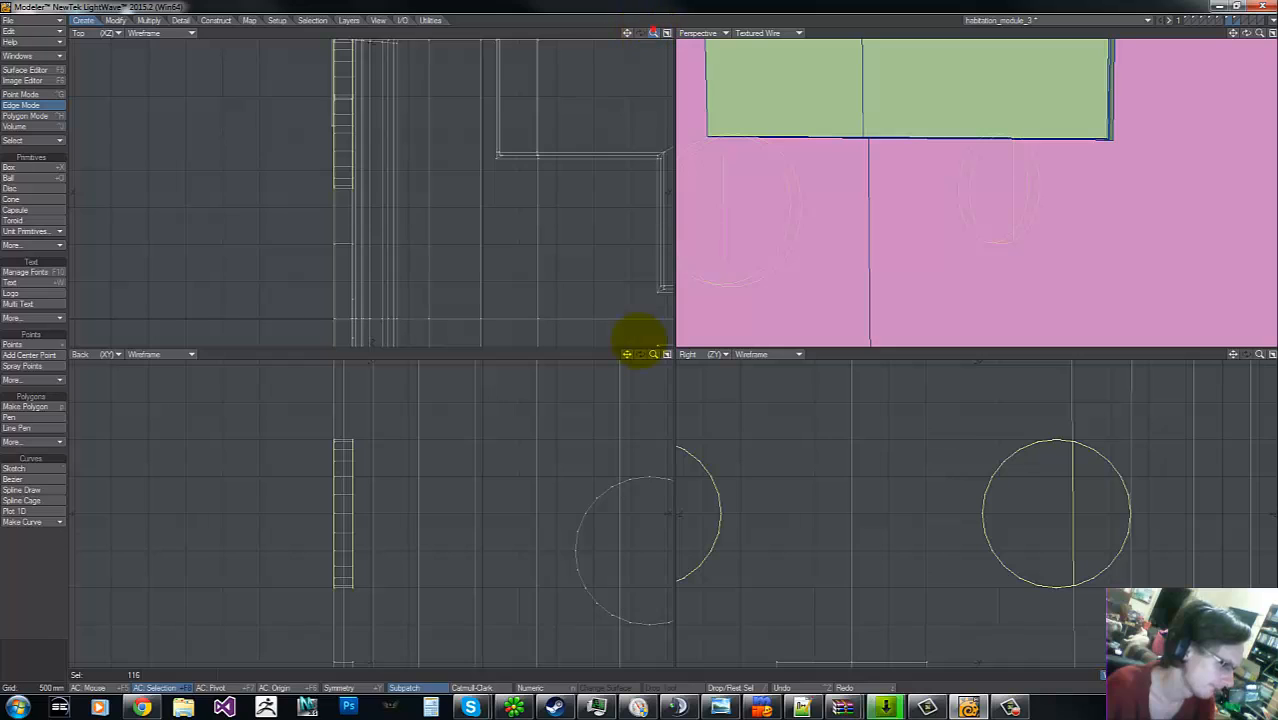
# - Add all edges of the circular windows on the positive X side wall to the selection
pyautogui.moveTo(640, 340)
pyautogui.mouseDown()
pyautogui.moveTo(593, 348)
pyautogui.moveTo(648, 338)
pyautogui.mouseUp()
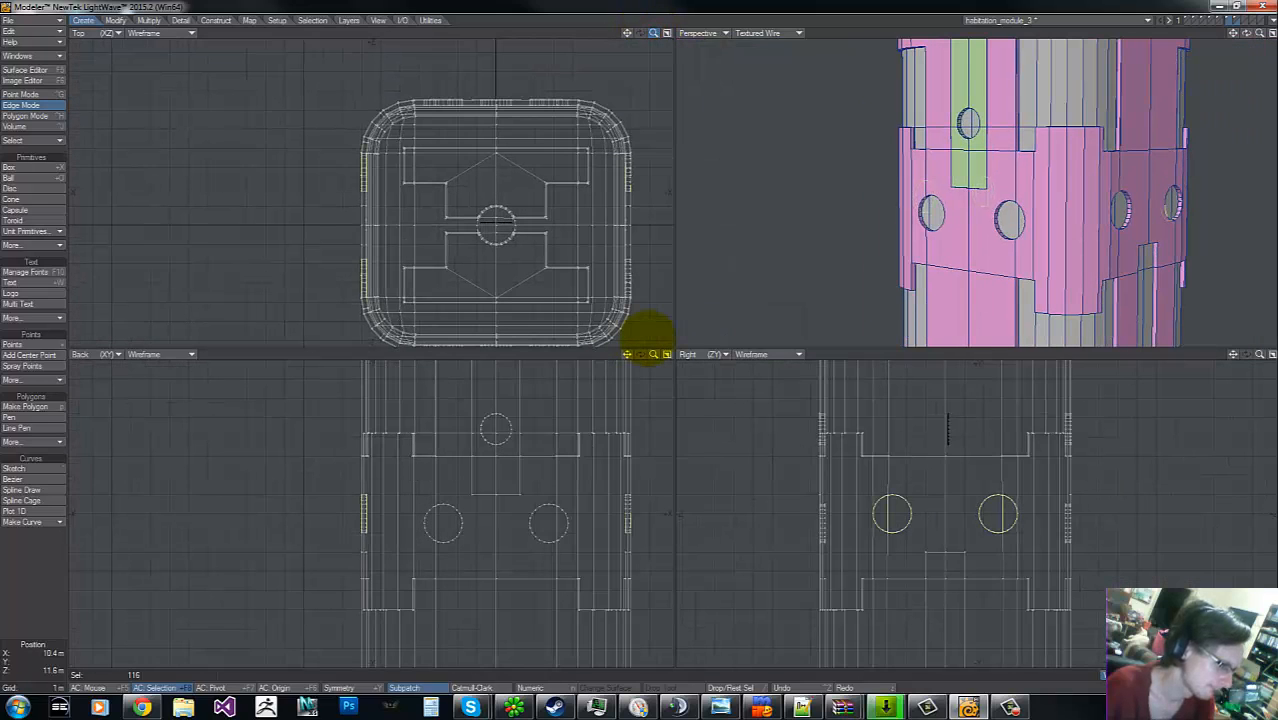
pyautogui.press('g')
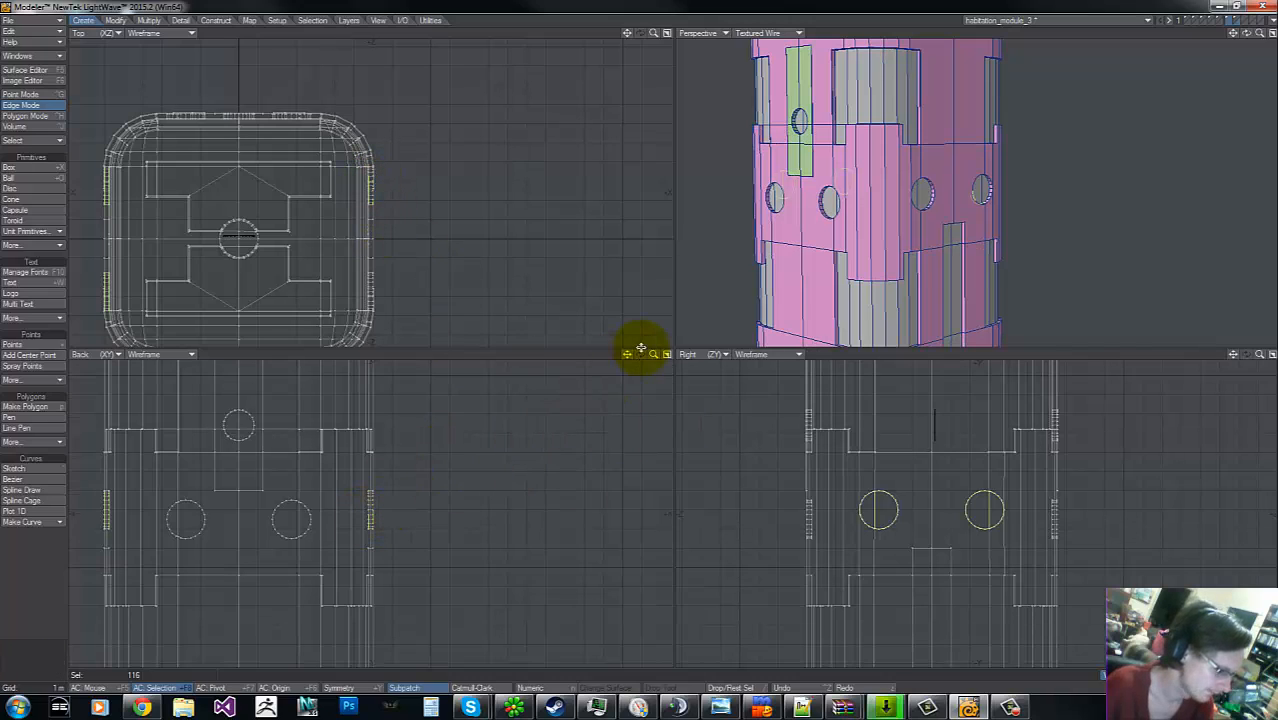
pyautogui.moveTo(653, 354); pyautogui.dragTo(355, 393)
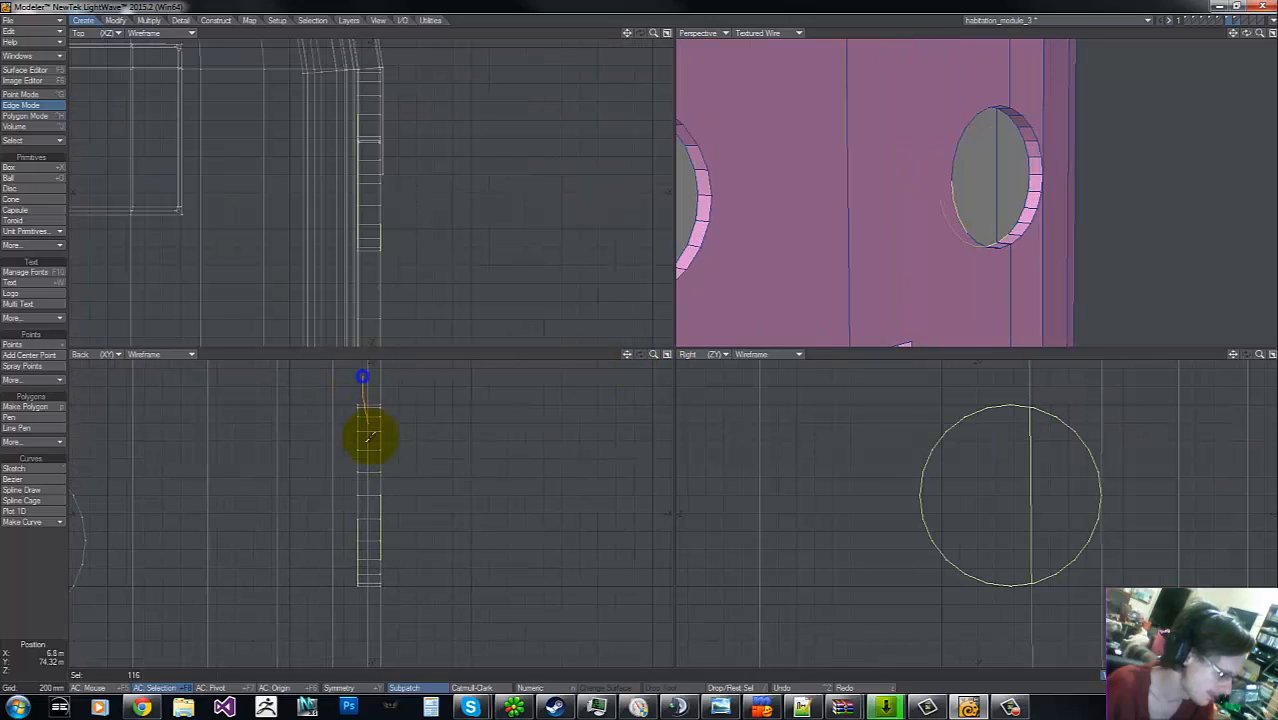
pyautogui.moveTo(367, 570)
pyautogui.mouseDown(button='right')
pyautogui.moveTo(342, 400)
pyautogui.moveTo(358, 396)
pyautogui.mouseUp(button='right')
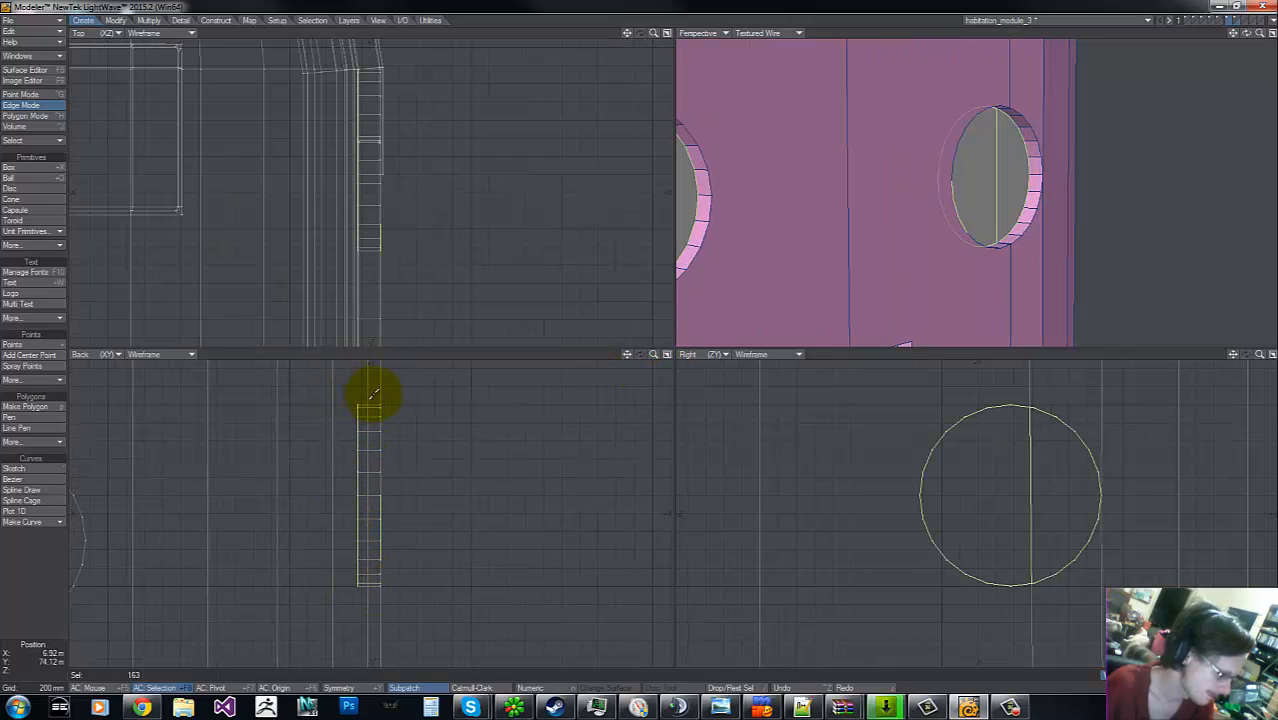
pyautogui.moveTo(372, 594); pyautogui.dragTo(358, 320, button='right')
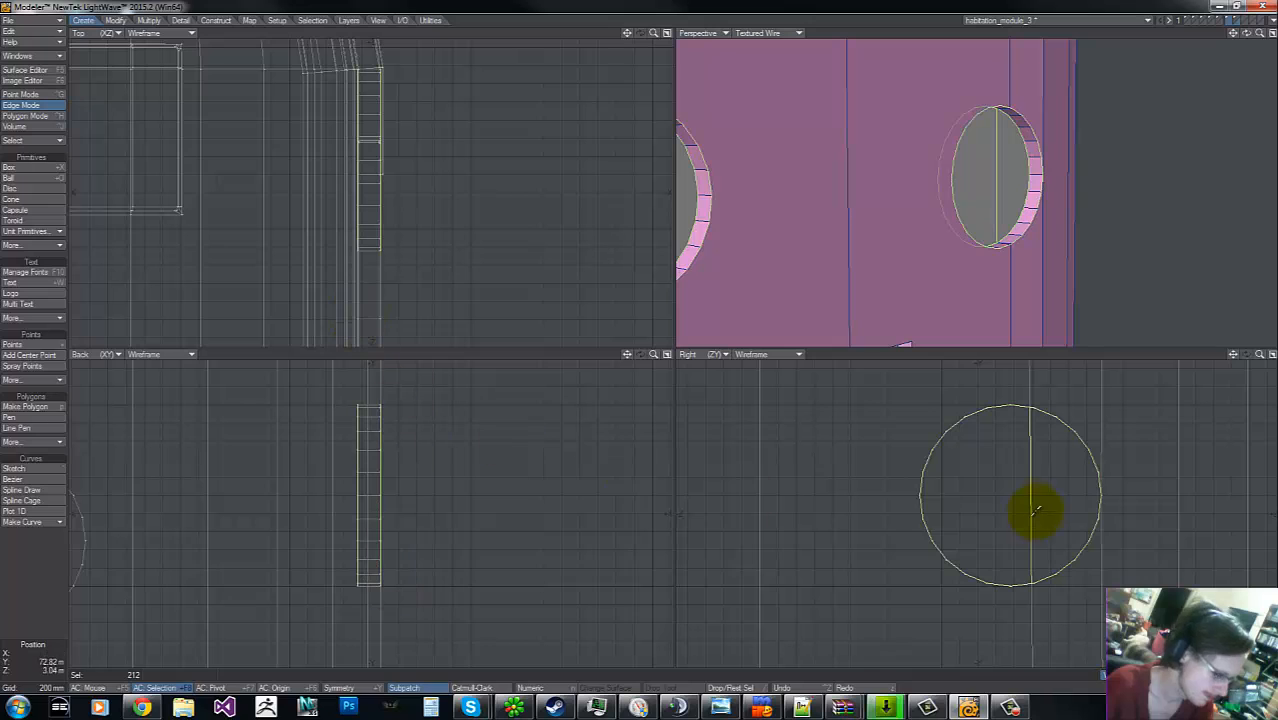
# - Turn on symmetry and add the edges of the circular windows on the positive Z wall to the selection
pyautogui.press('g')
pyautogui.press('g')
pyautogui.press('g')
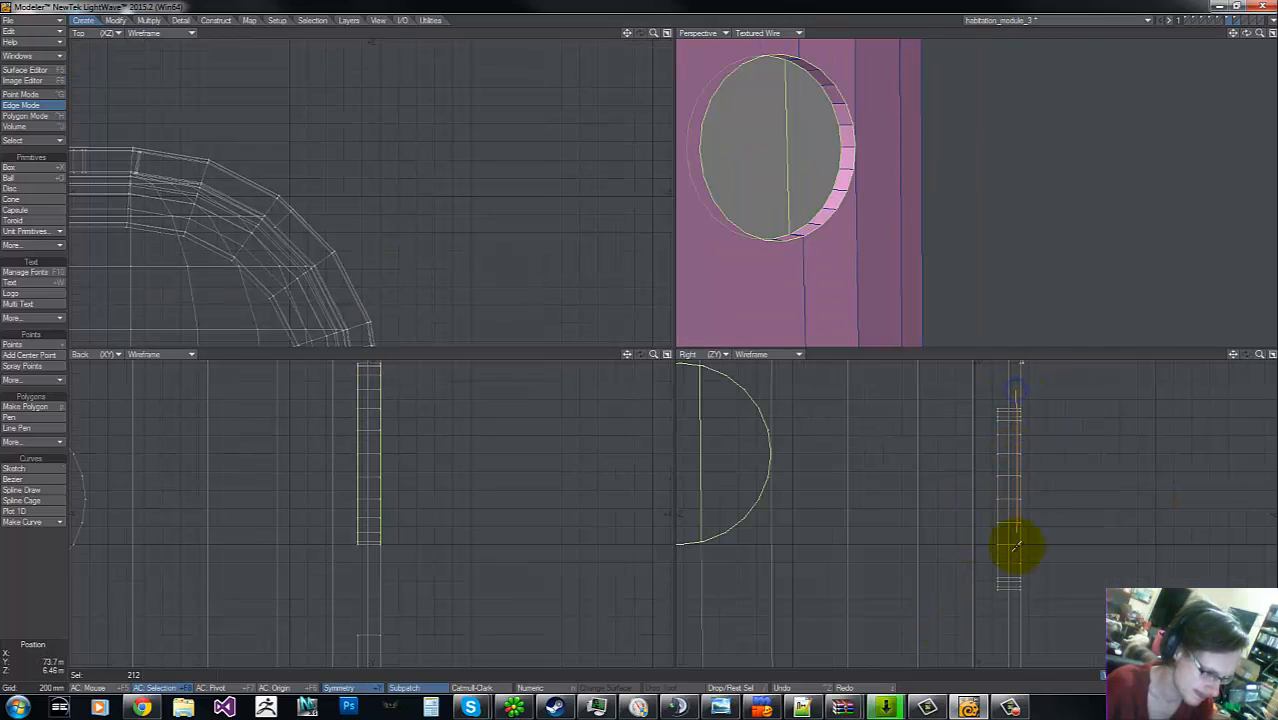
pyautogui.moveTo(1015, 545)
pyautogui.mouseDown(button='right')
pyautogui.moveTo(1055, 420)
pyautogui.moveTo(979, 391)
pyautogui.mouseUp(button='right')
# - Add the edges of the circular windows on the opposite, negative Z wall to the selection
pyautogui.press('g')
pyautogui.press('g')
pyautogui.press('g')
pyautogui.press('g')
pyautogui.press('g')
pyautogui.press('g')
pyautogui.press('g')
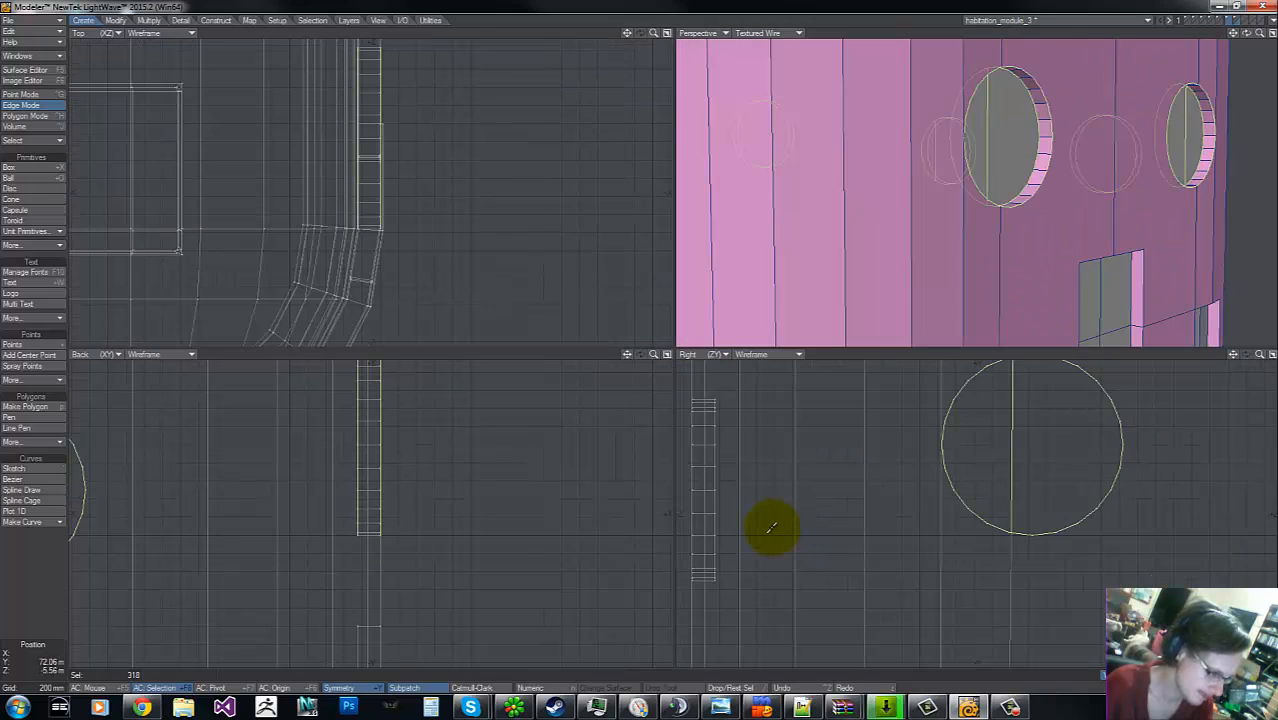
pyautogui.press('g')
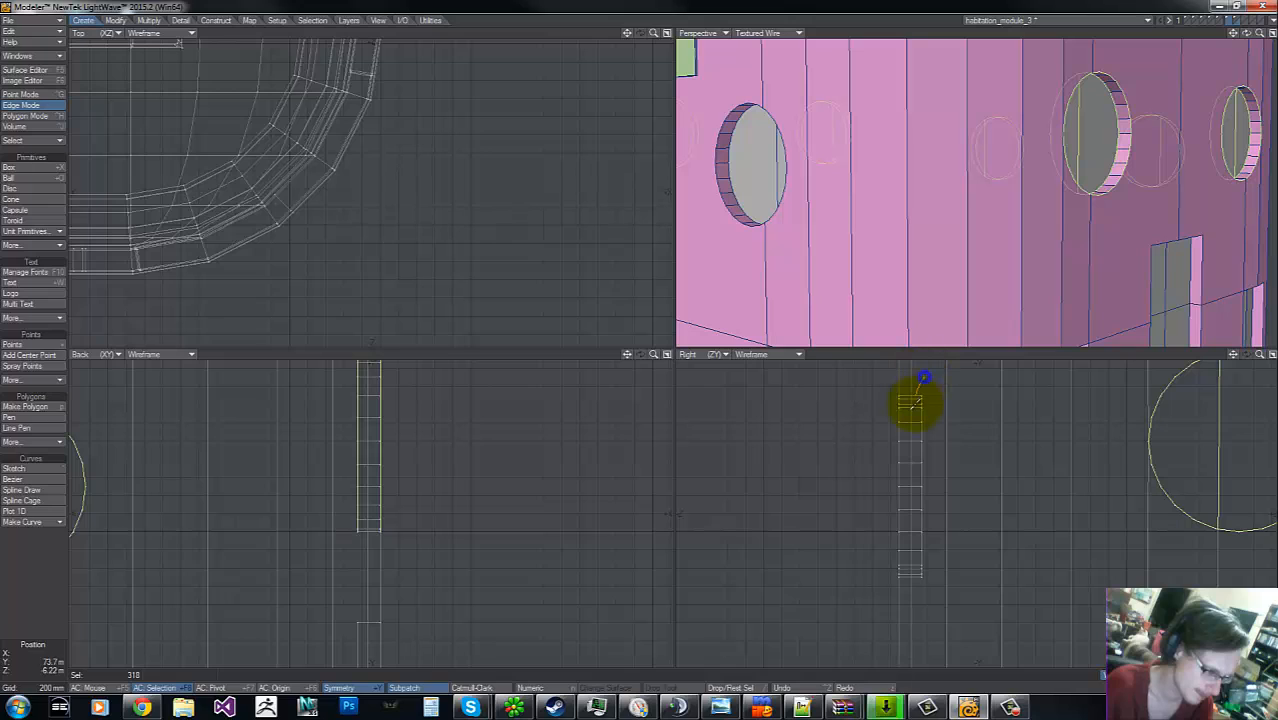
pyautogui.moveTo(925, 590)
pyautogui.mouseDown(button='right')
pyautogui.moveTo(927, 371)
pyautogui.moveTo(910, 505)
pyautogui.mouseUp(button='right')
pyautogui.moveTo(903, 590)
pyautogui.mouseDown(button='right')
pyautogui.moveTo(862, 348)
pyautogui.moveTo(890, 378)
pyautogui.mouseUp(button='right')
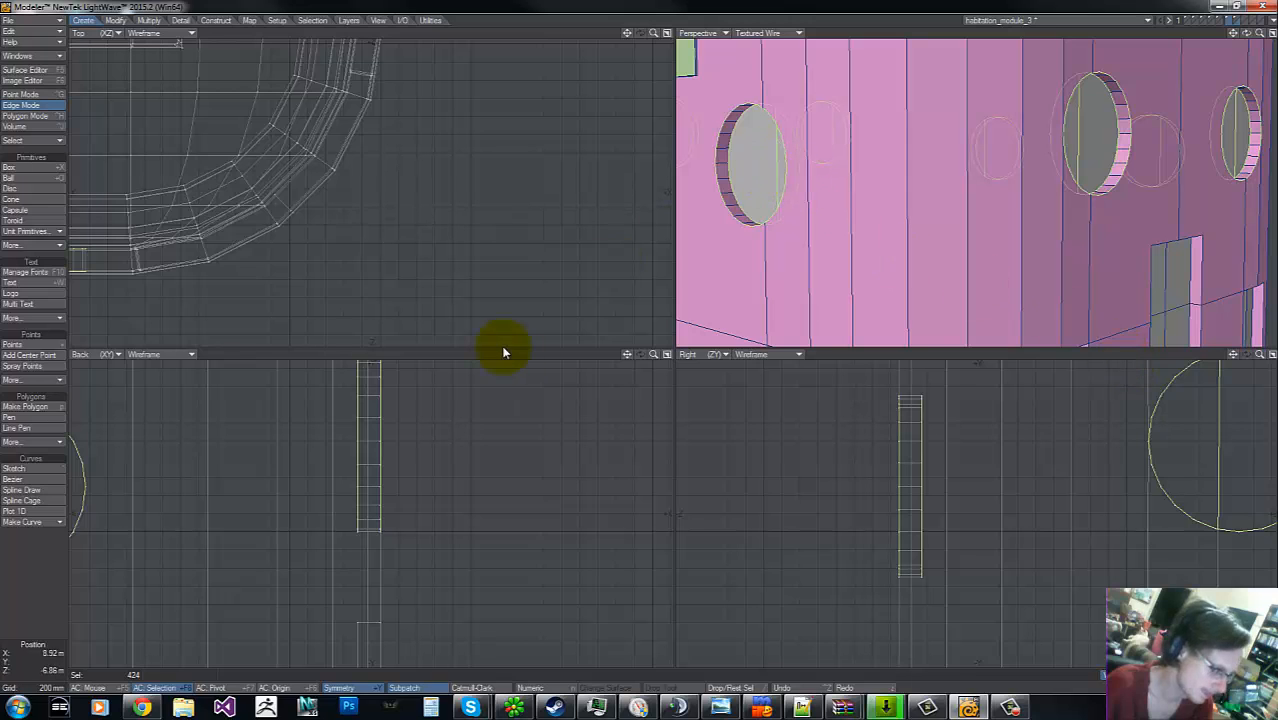
# - Deselect the vertical edges crossing the circular windows so only the window rim edges are selected
pyautogui.click(1208, 413)
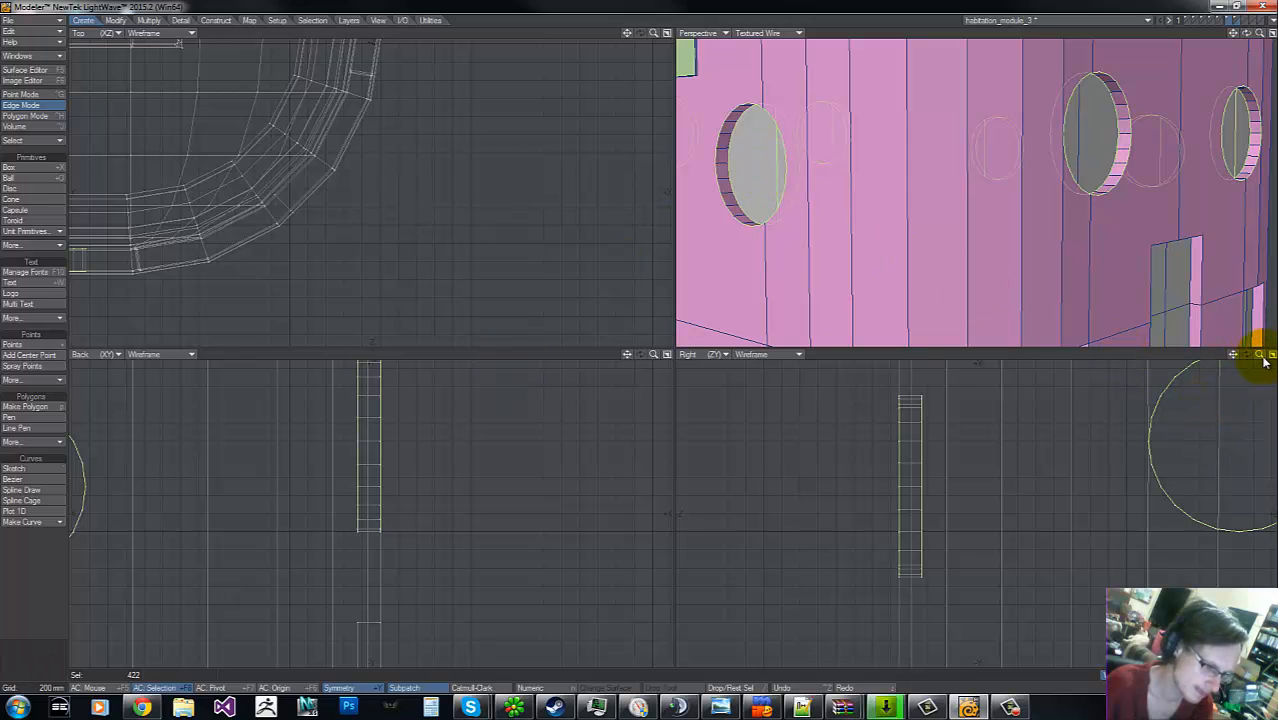
pyautogui.moveTo(1261, 357)
pyautogui.mouseDown()
pyautogui.moveTo(642, 343)
pyautogui.moveTo(1258, 361)
pyautogui.mouseUp()
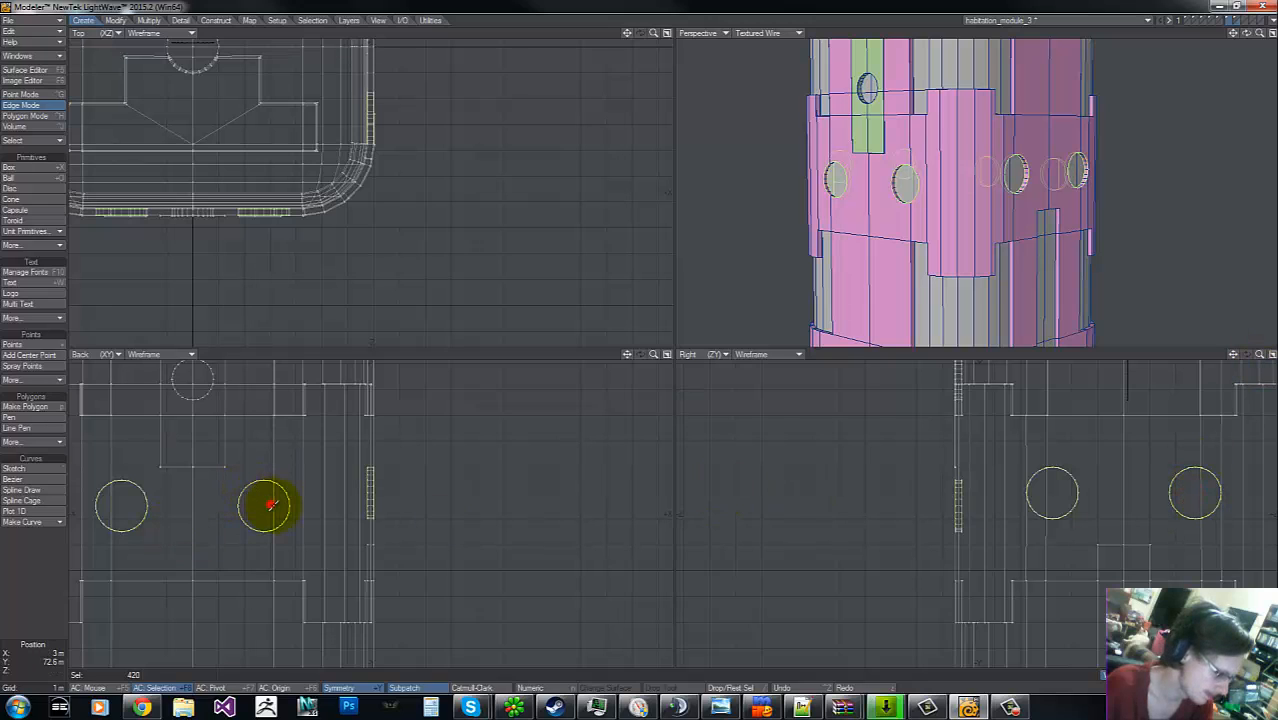
pyautogui.press('g')
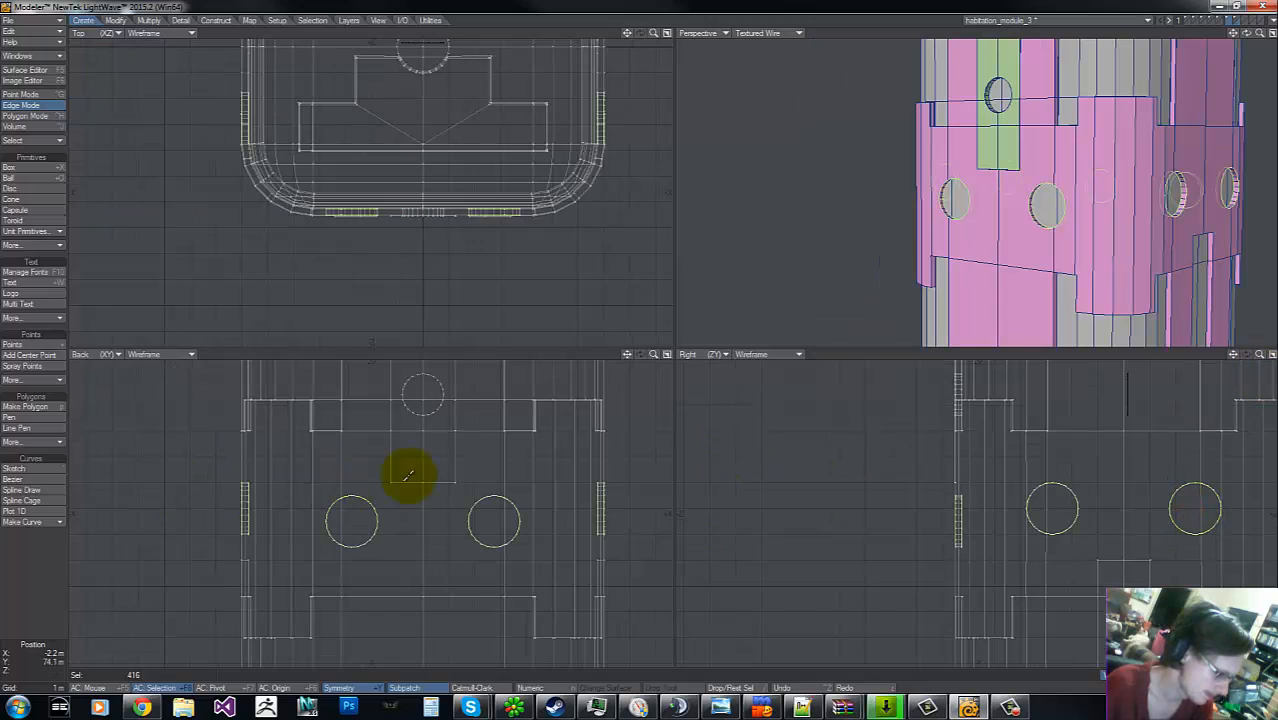
pyautogui.press('g')
pyautogui.press('g')
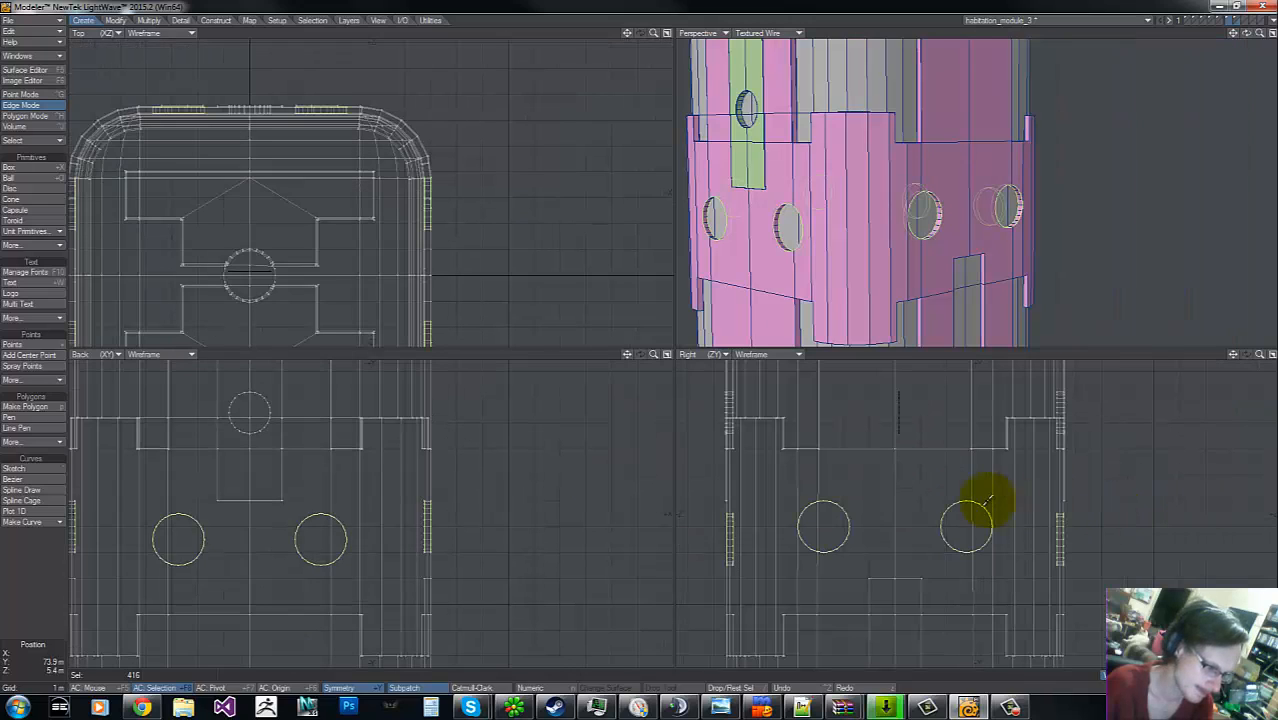
# - Chamfer the selected rim edges of all circular windows slightly, and clear the edge selection
pyautogui.hotkey('ctrl', 'b')
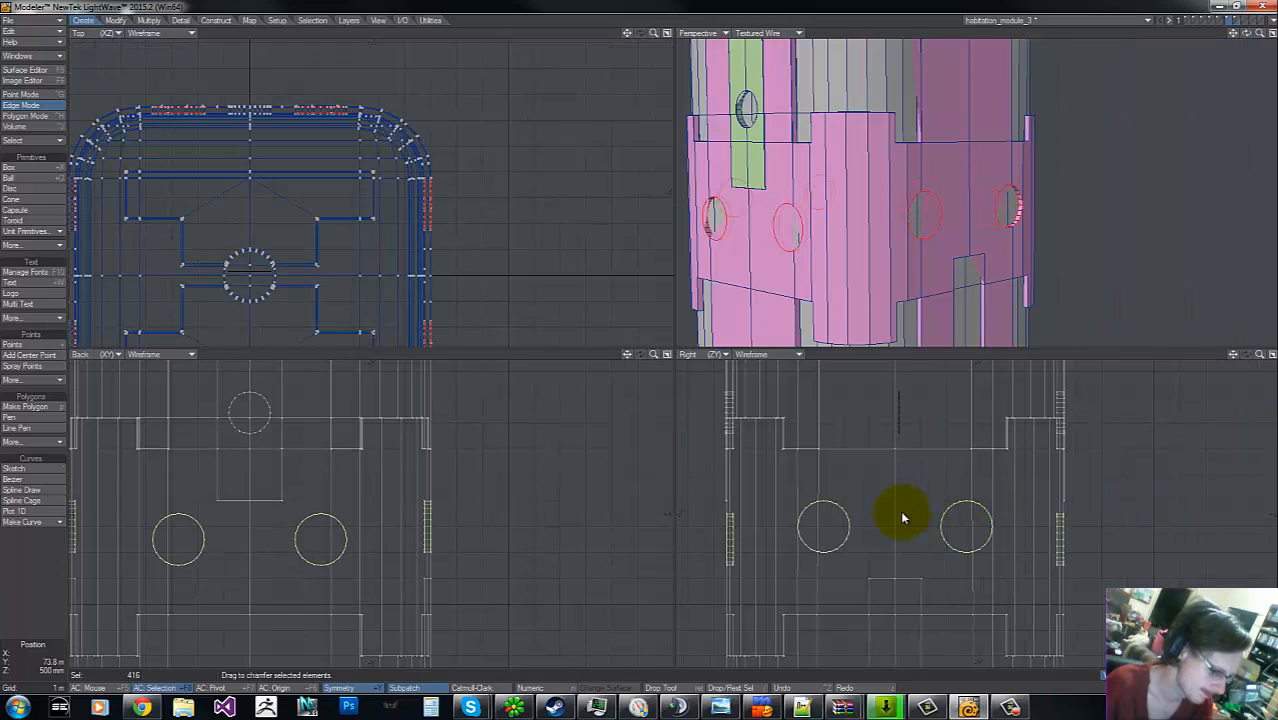
pyautogui.click(884, 528)
pyautogui.moveTo(885, 532); pyautogui.dragTo(883, 532)
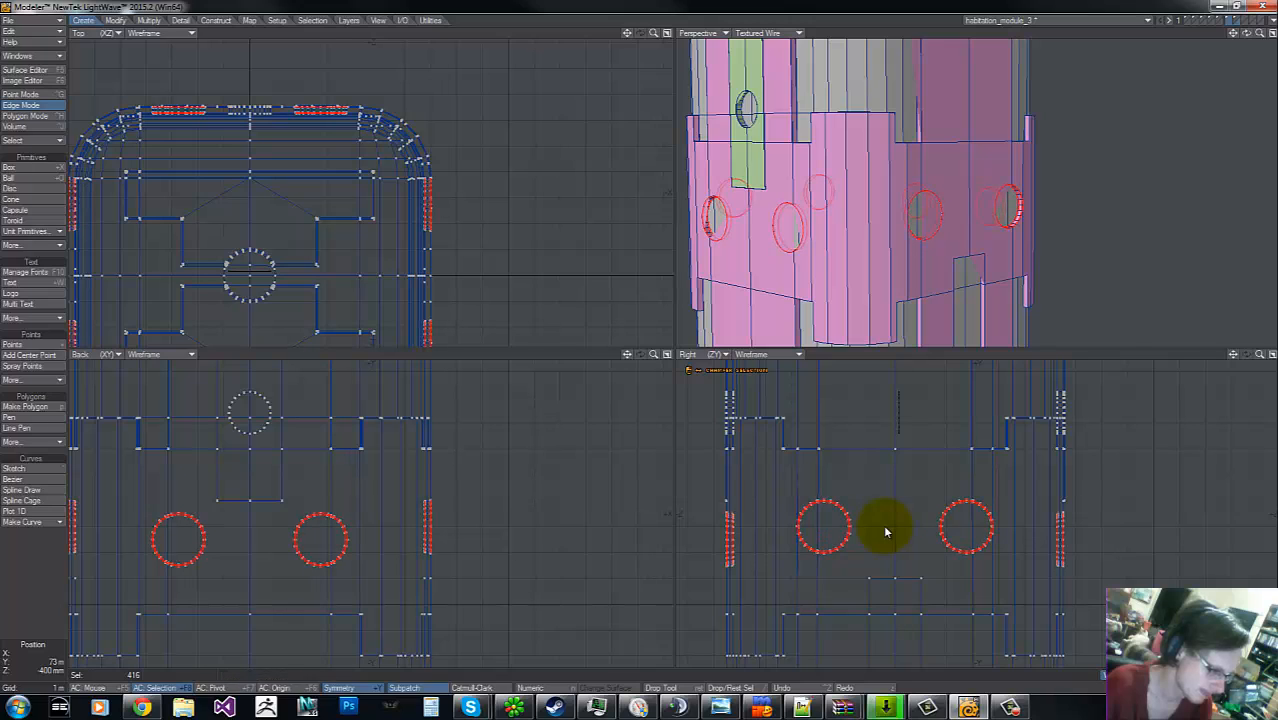
pyautogui.press('space')
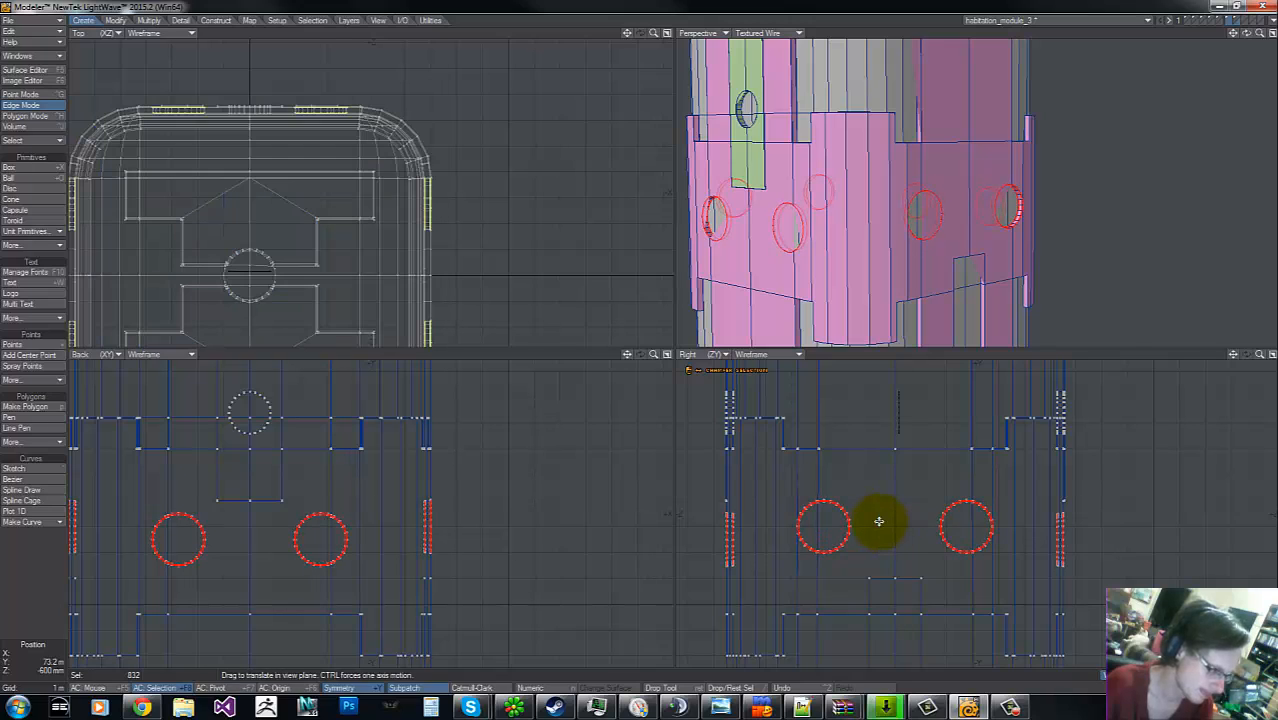
pyautogui.moveTo(311, 434)
pyautogui.mouseDown(button='right')
pyautogui.moveTo(5, 524)
pyautogui.moveTo(610, 298)
pyautogui.mouseUp(button='right')
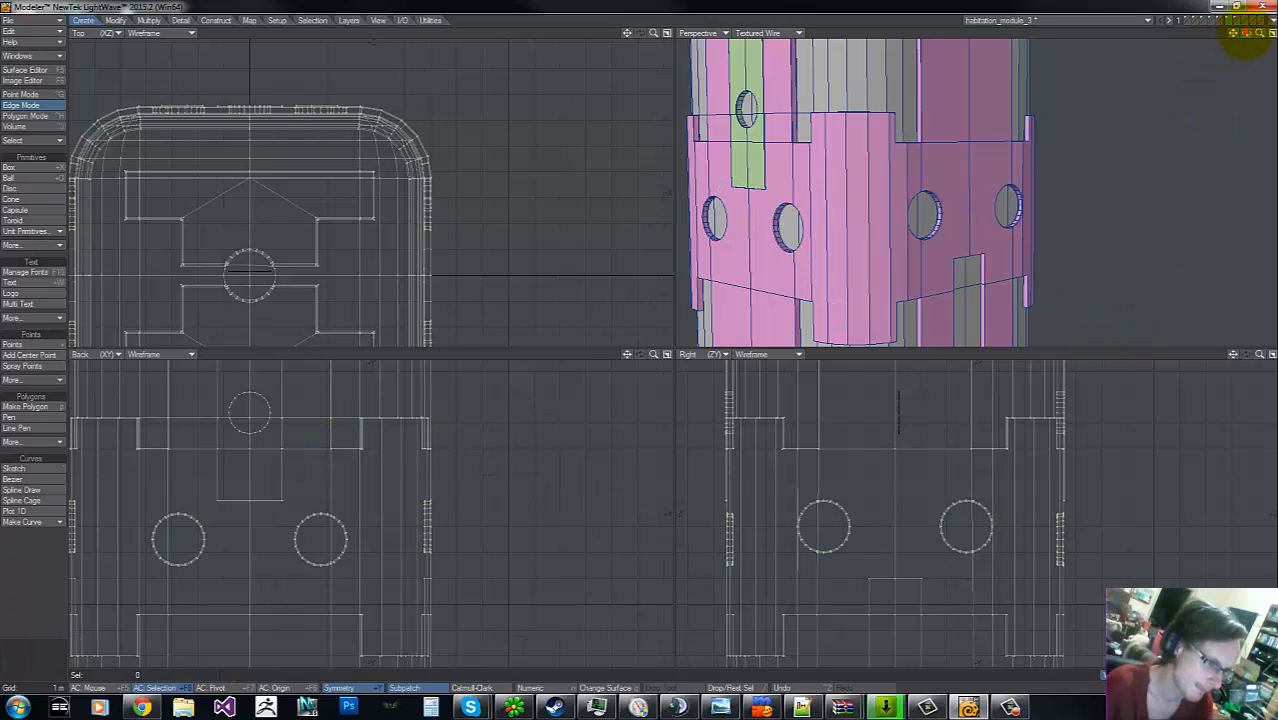
# - Try tripling the two wall polygons between the circular windows on the end wall, and undo it
pyautogui.moveTo(1246, 34); pyautogui.dragTo(642, 342)
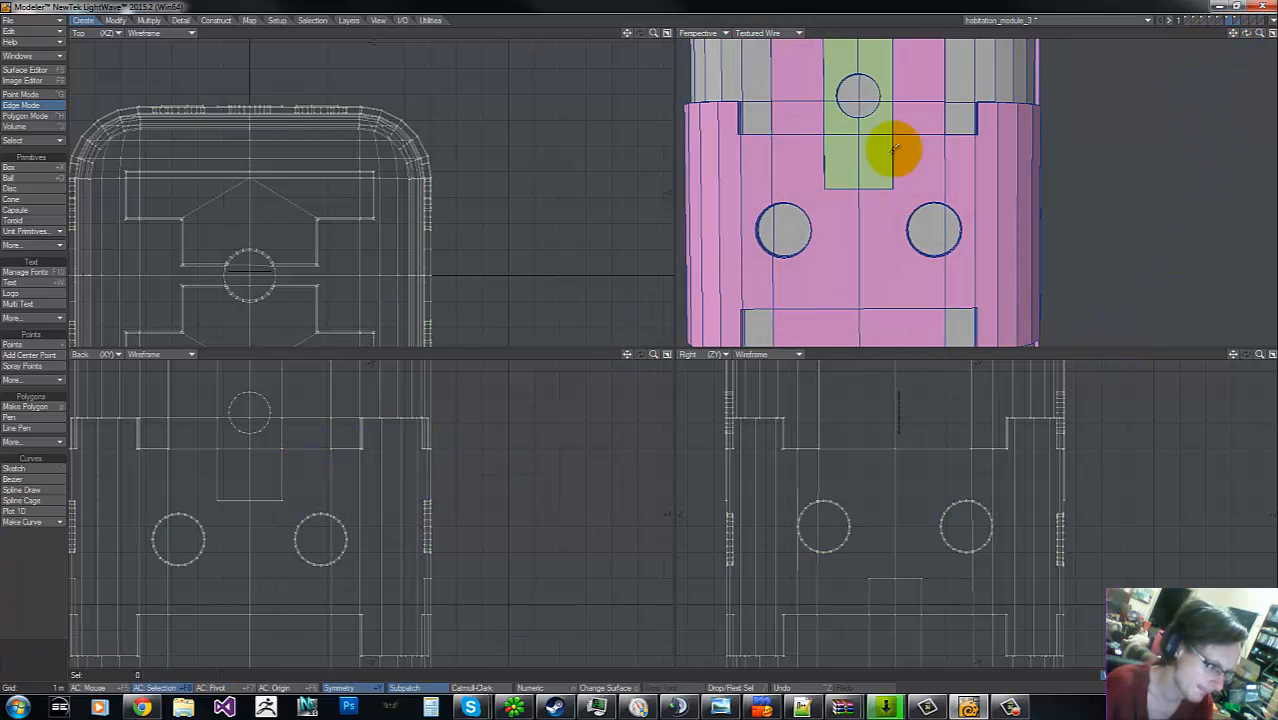
pyautogui.hotkey('ctrl', 'j')
pyautogui.click(905, 197)
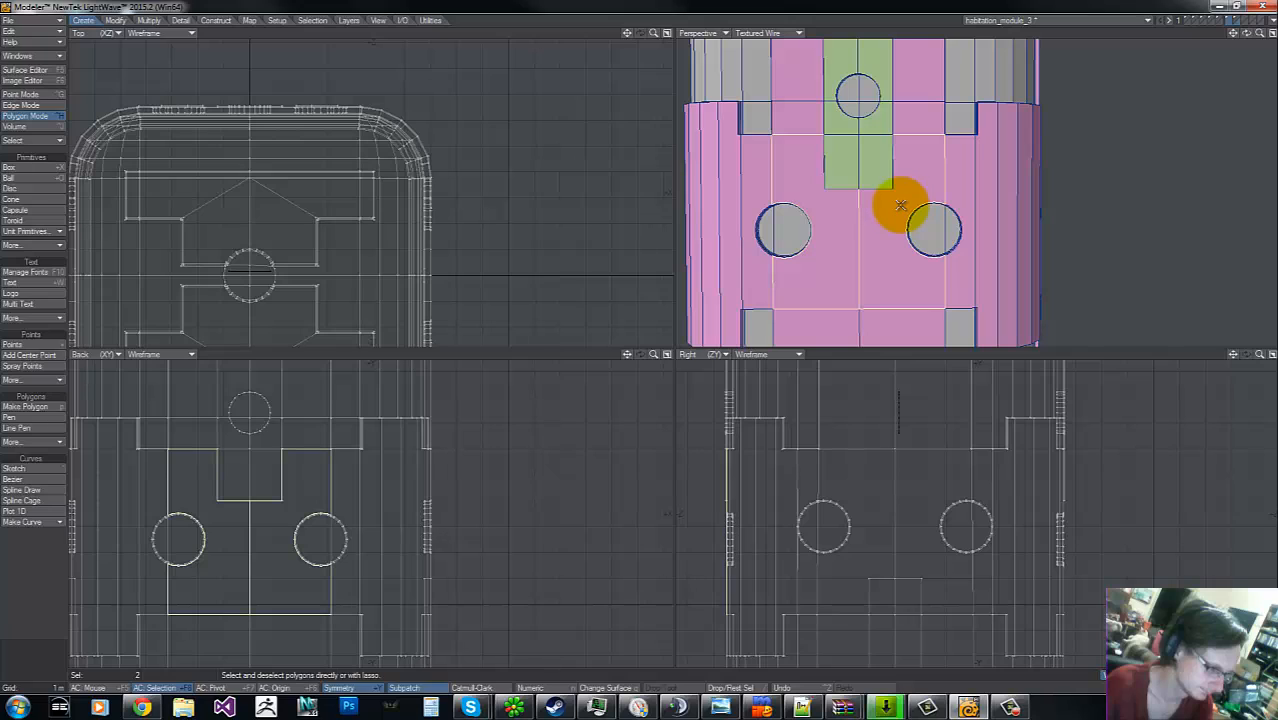
pyautogui.press('t')
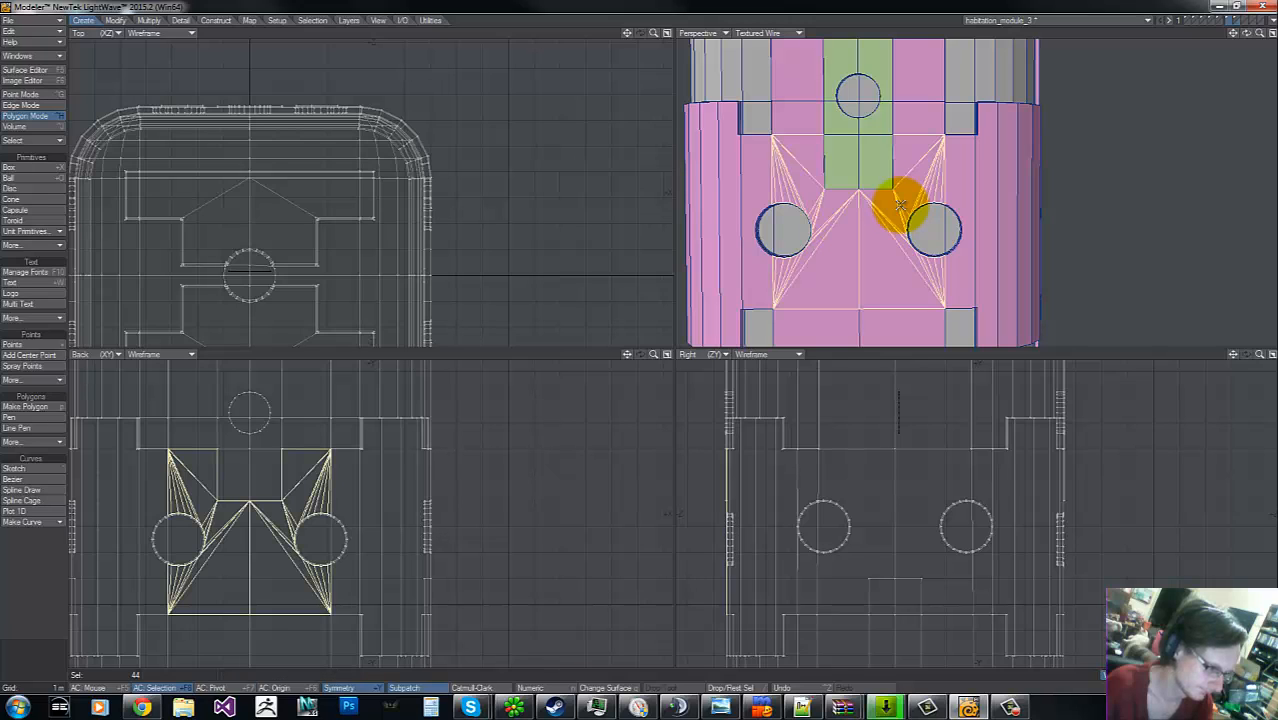
pyautogui.press('u')
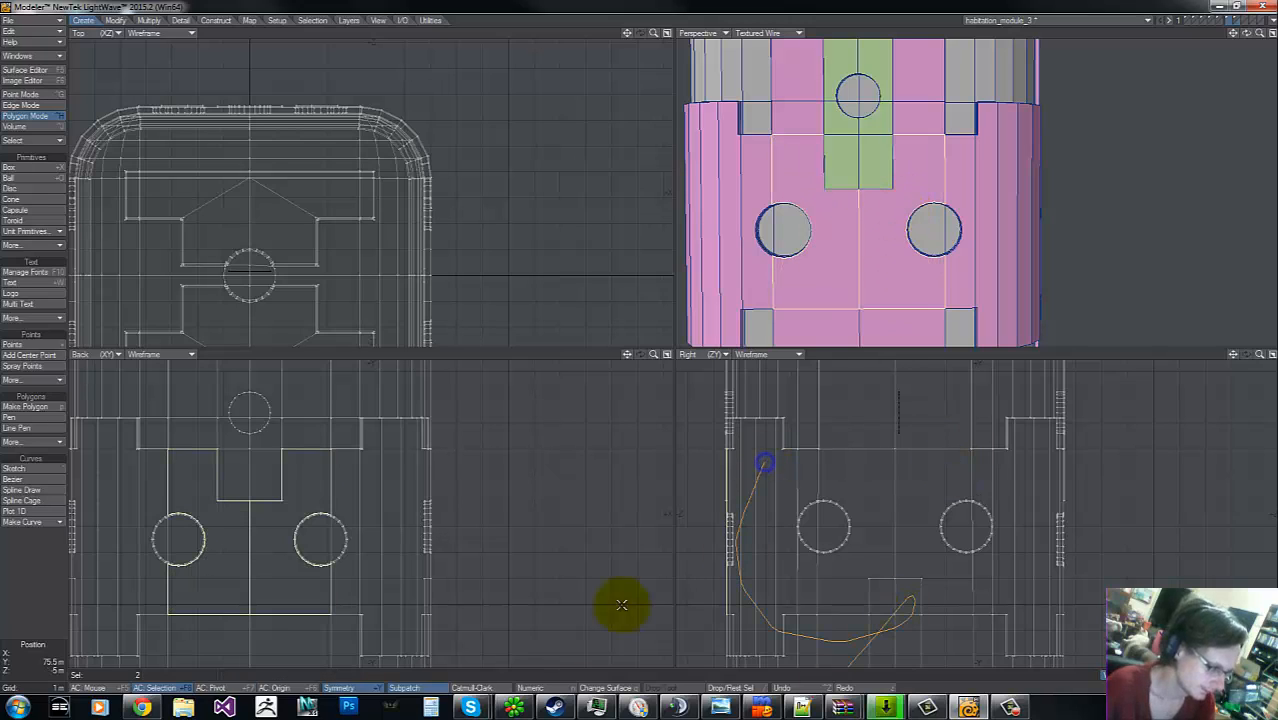
# - Examine the wall polygons around the circular windows and further along the module by selecting them individually
pyautogui.click(853, 251)
pyautogui.click(844, 265)
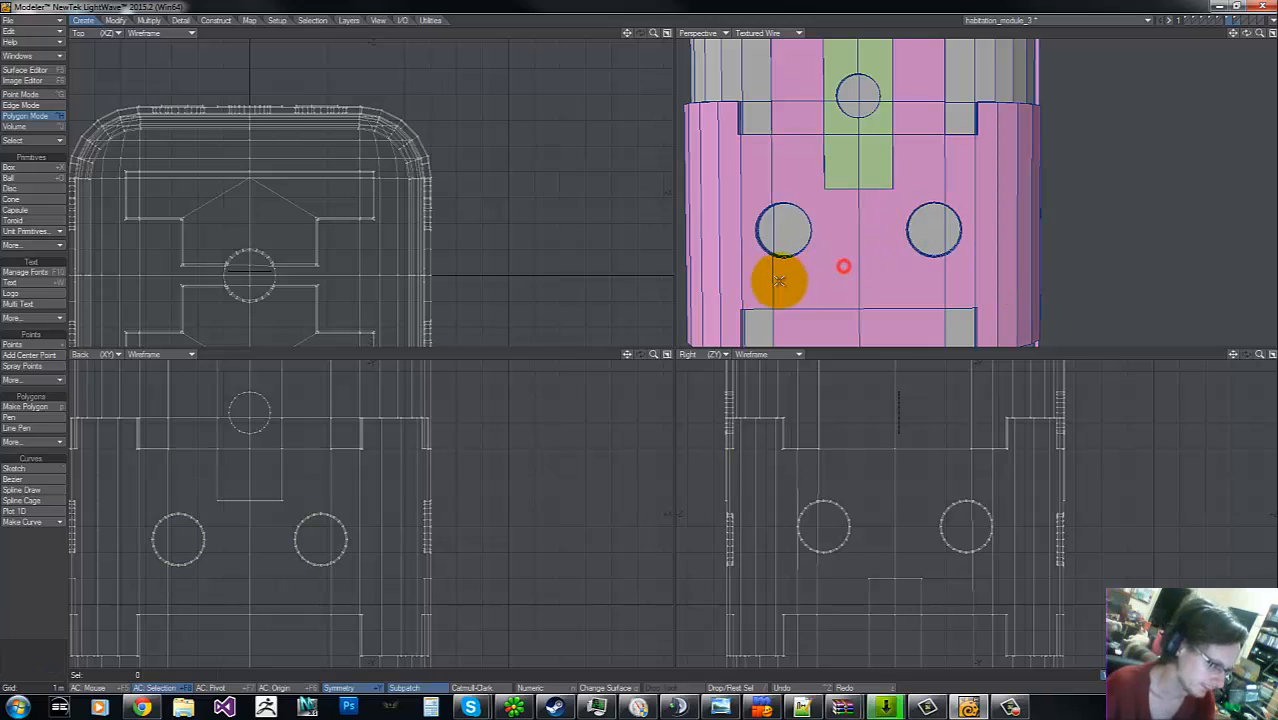
pyautogui.click(759, 293)
pyautogui.click(958, 157)
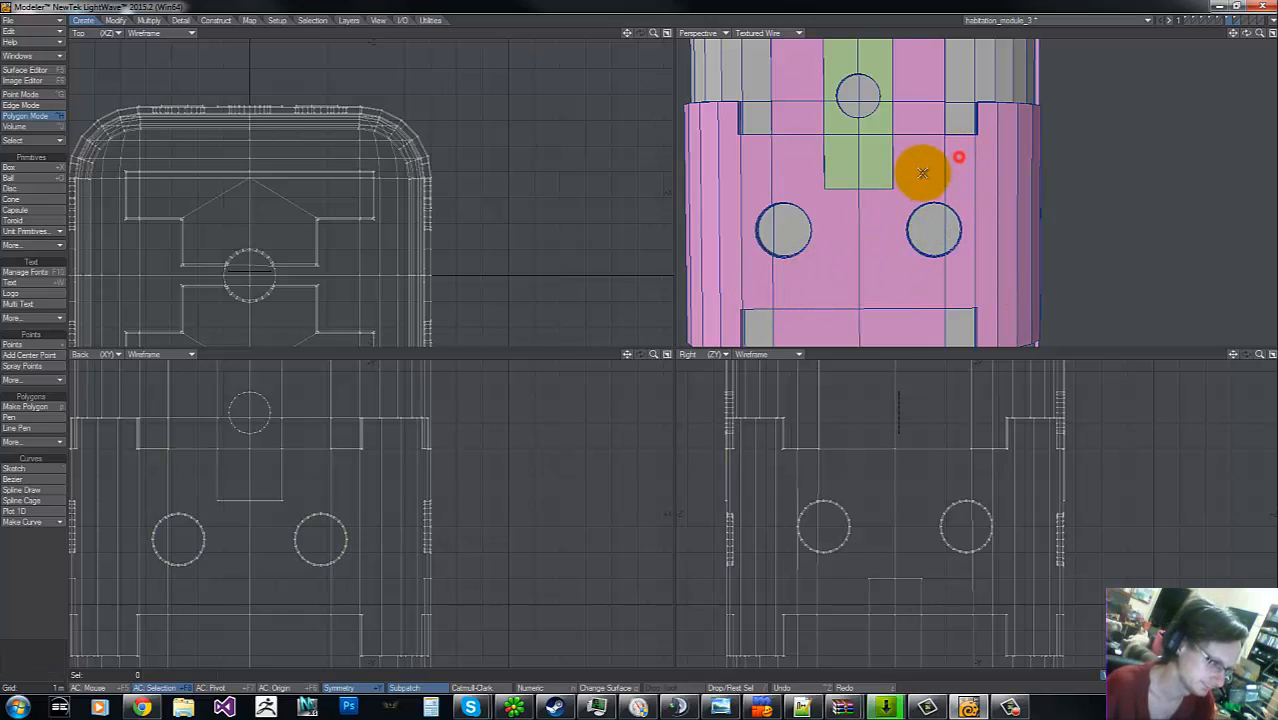
pyautogui.click(924, 179)
pyautogui.click(858, 285)
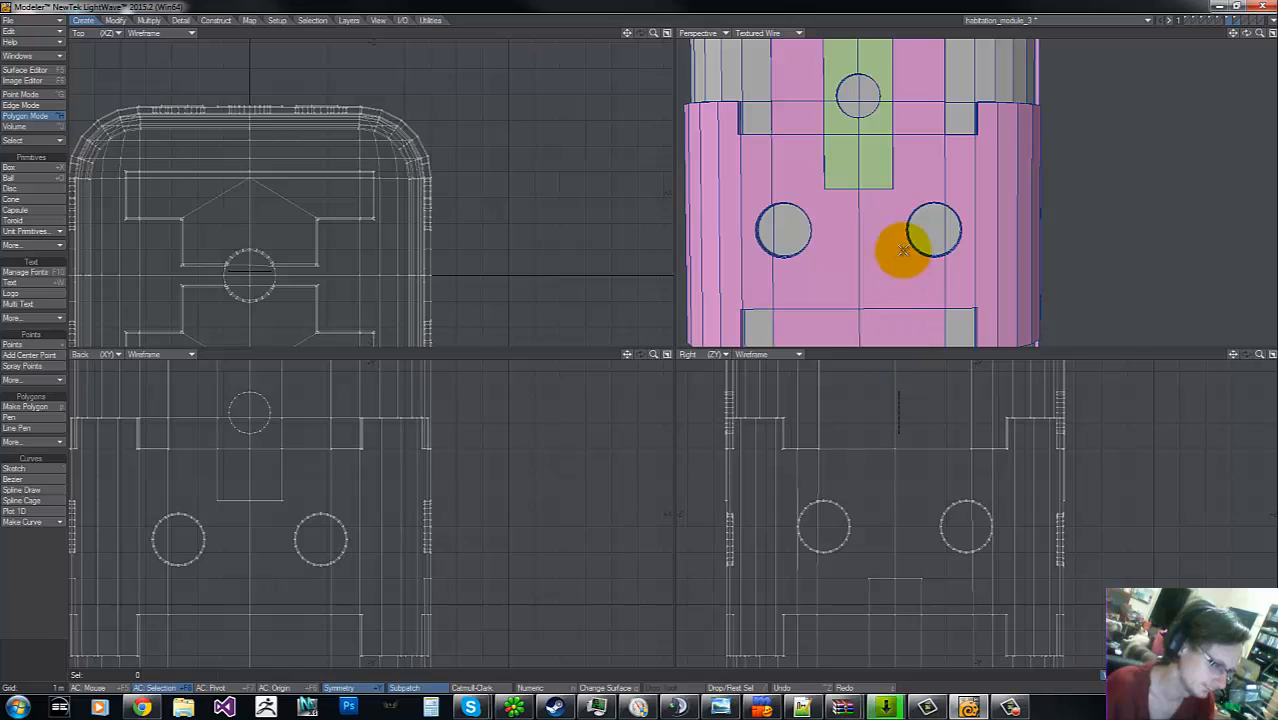
pyautogui.press('g')
pyautogui.press('g')
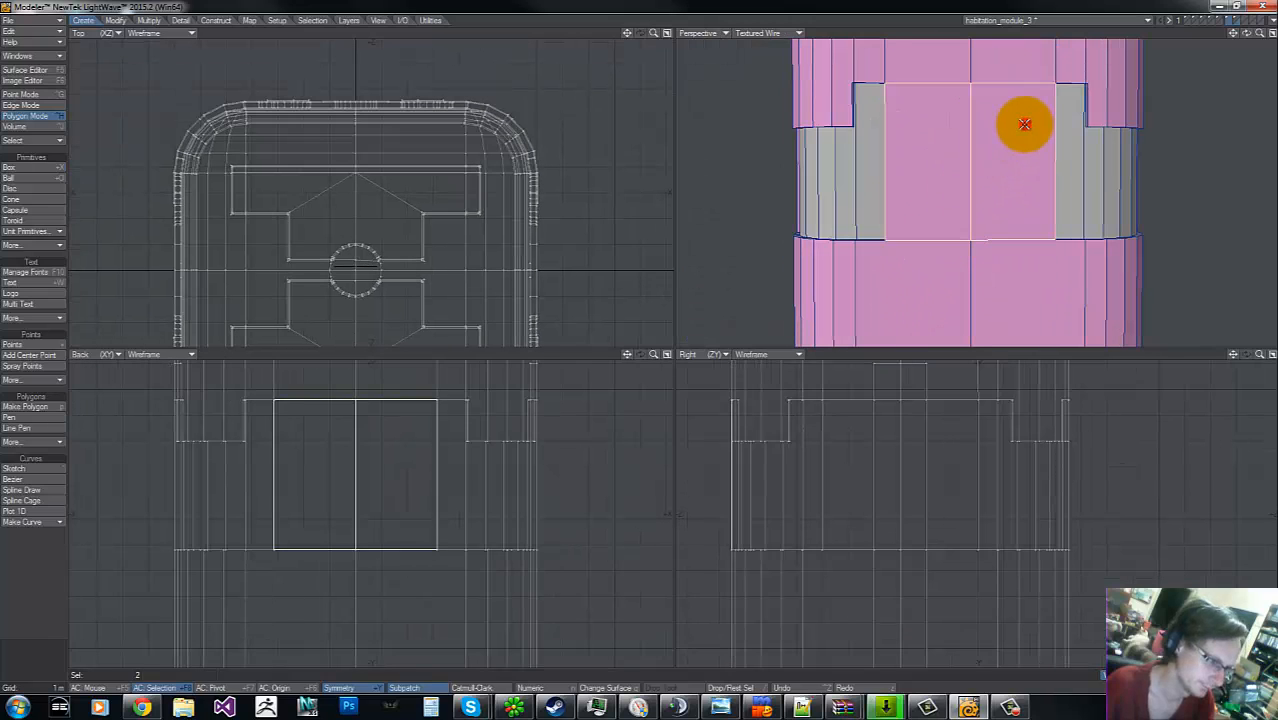
pyautogui.press('g')
# - Save the habitation_module_3 object
pyautogui.moveTo(1246, 34); pyautogui.dragTo(641, 337)
pyautogui.press('s')
pyautogui.press('g')
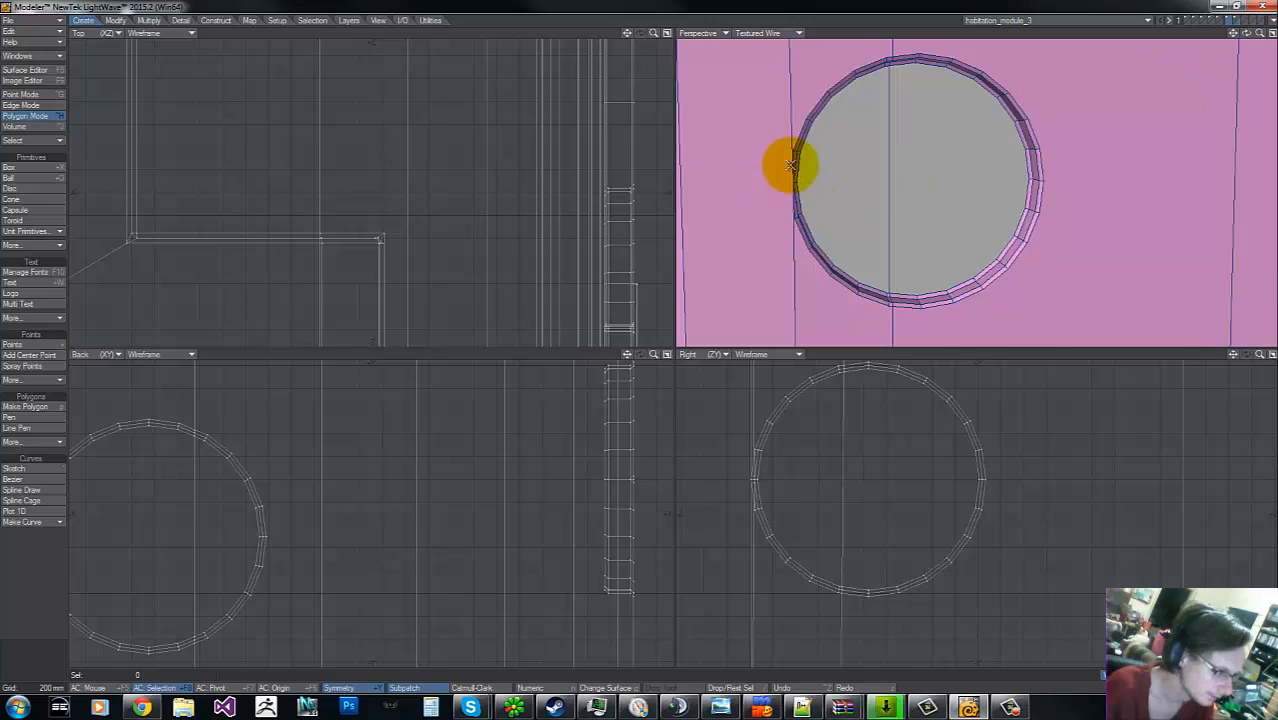
# - Try moving the rim points where the circular window touches the vertical wall edge by -50 mm in Z, and undo it
pyautogui.press('g')
pyautogui.moveTo(1260, 33); pyautogui.dragTo(648, 335)
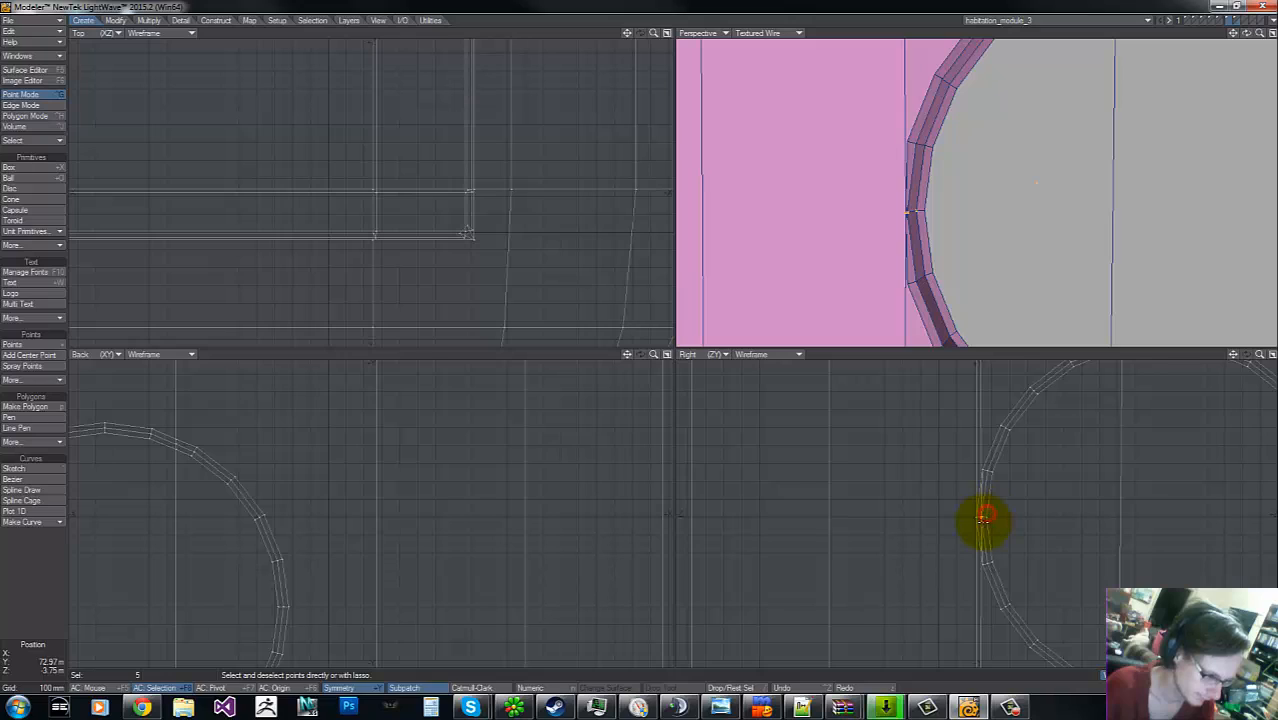
pyautogui.moveTo(995, 524); pyautogui.dragTo(640, 338)
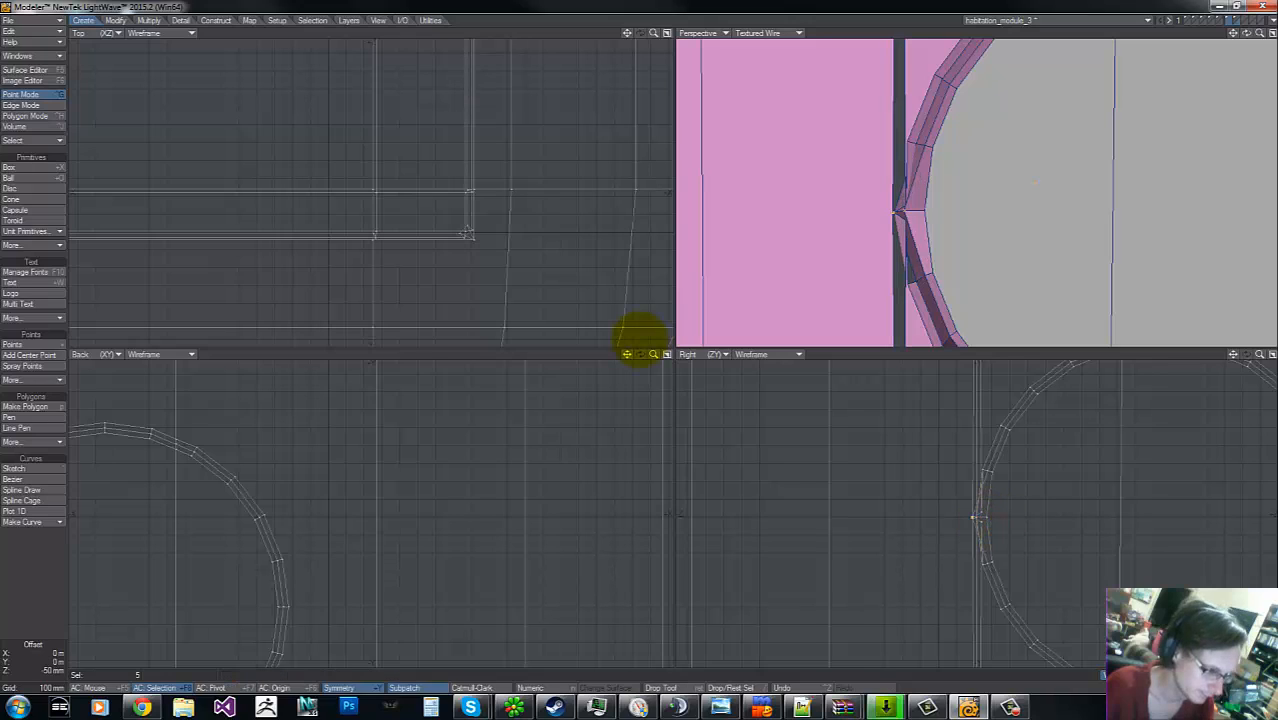
pyautogui.press('u')
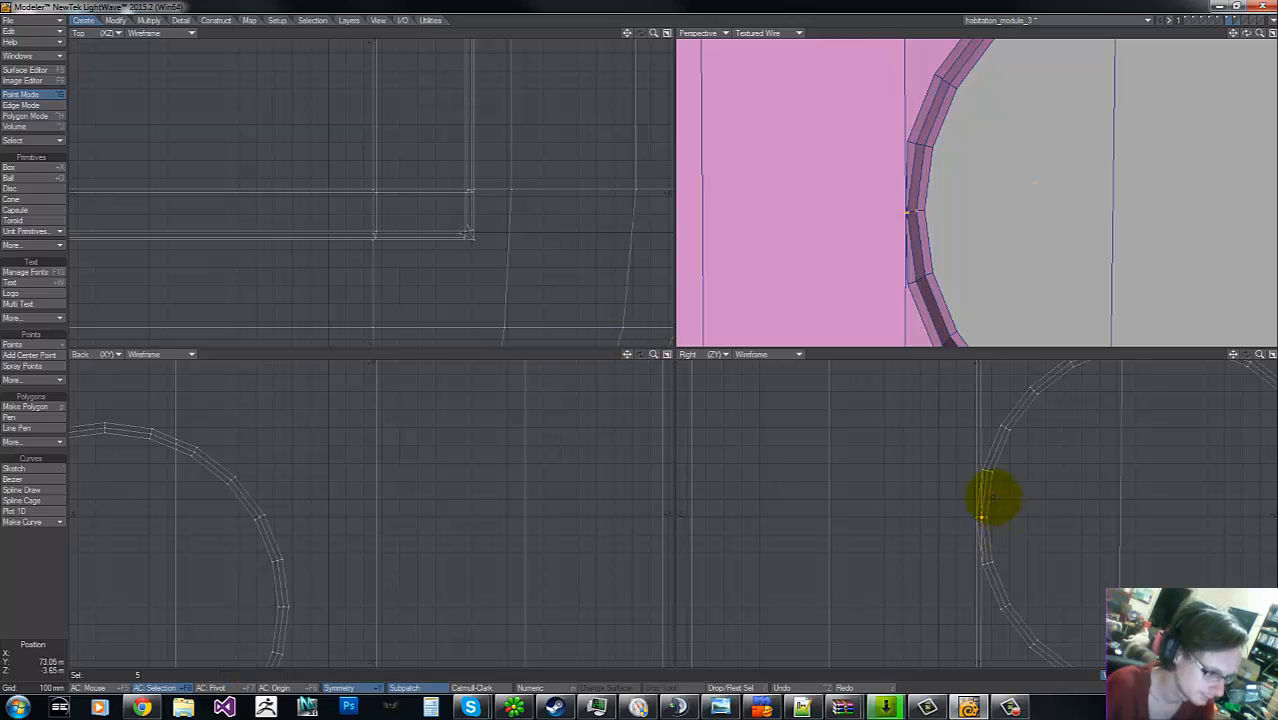
# - Isolate the wall polygon beside the window, move its rim point -30 mm in Z, and unhide the rest of the model
pyautogui.click(828, 143)
pyautogui.hotkey('ctrl', 'h')
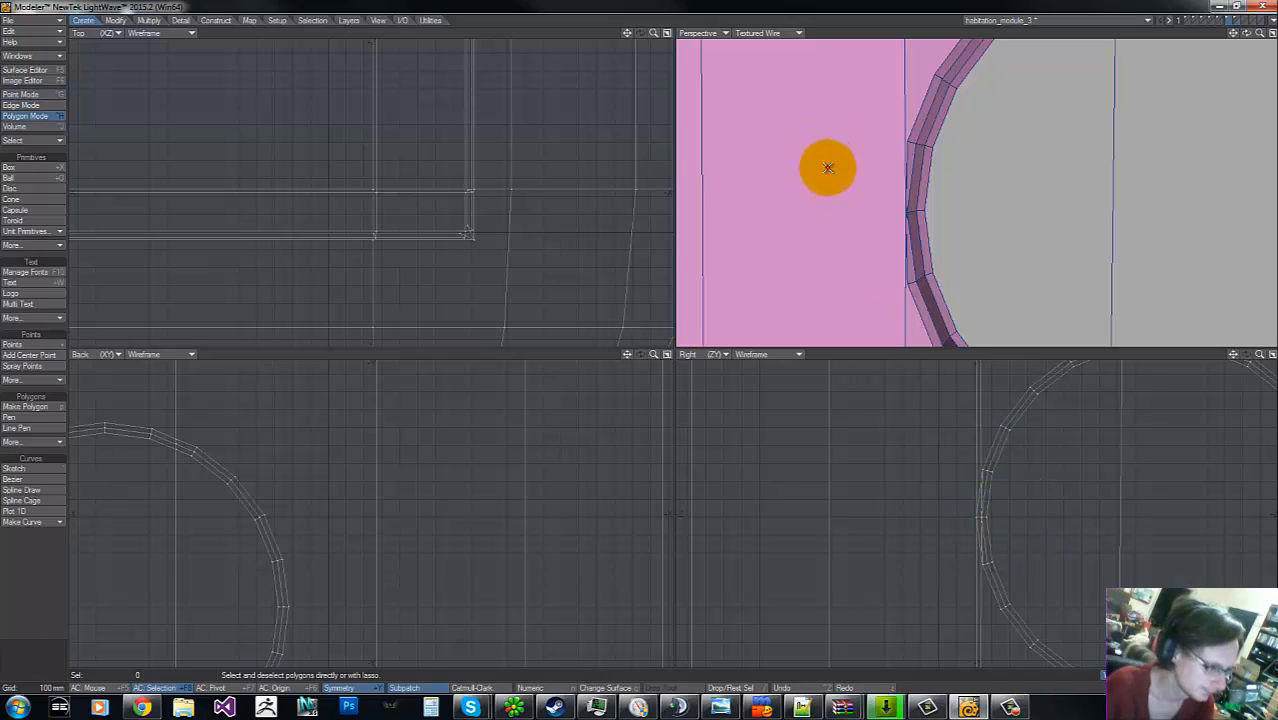
pyautogui.click(828, 167)
pyautogui.press('=')
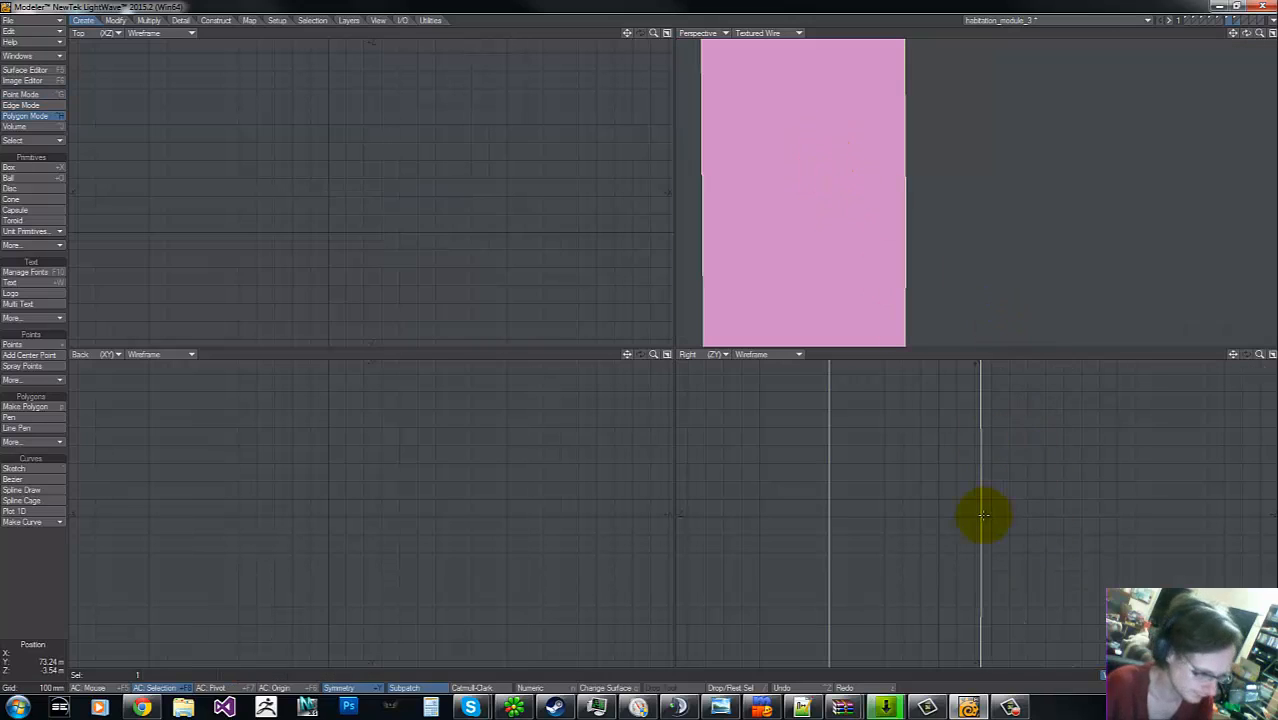
pyautogui.hotkey('ctrl', 'g')
pyautogui.moveTo(987, 517); pyautogui.dragTo(983, 517)
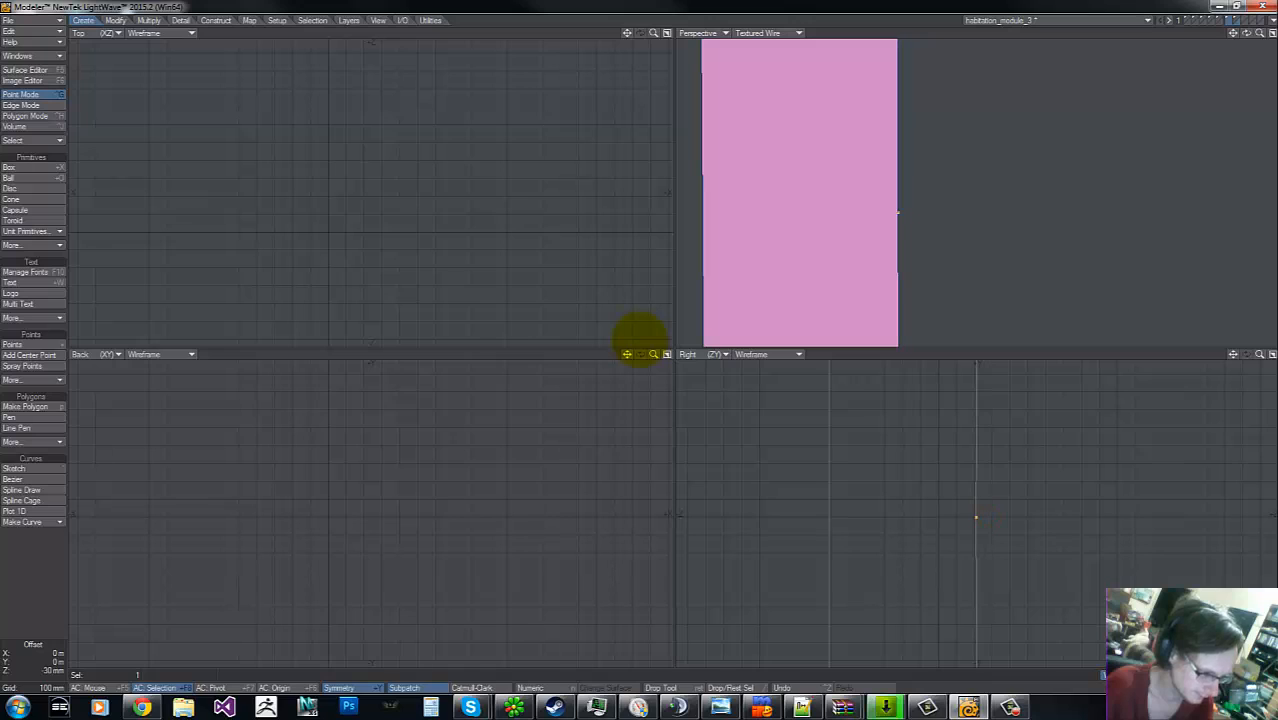
pyautogui.press('\\')
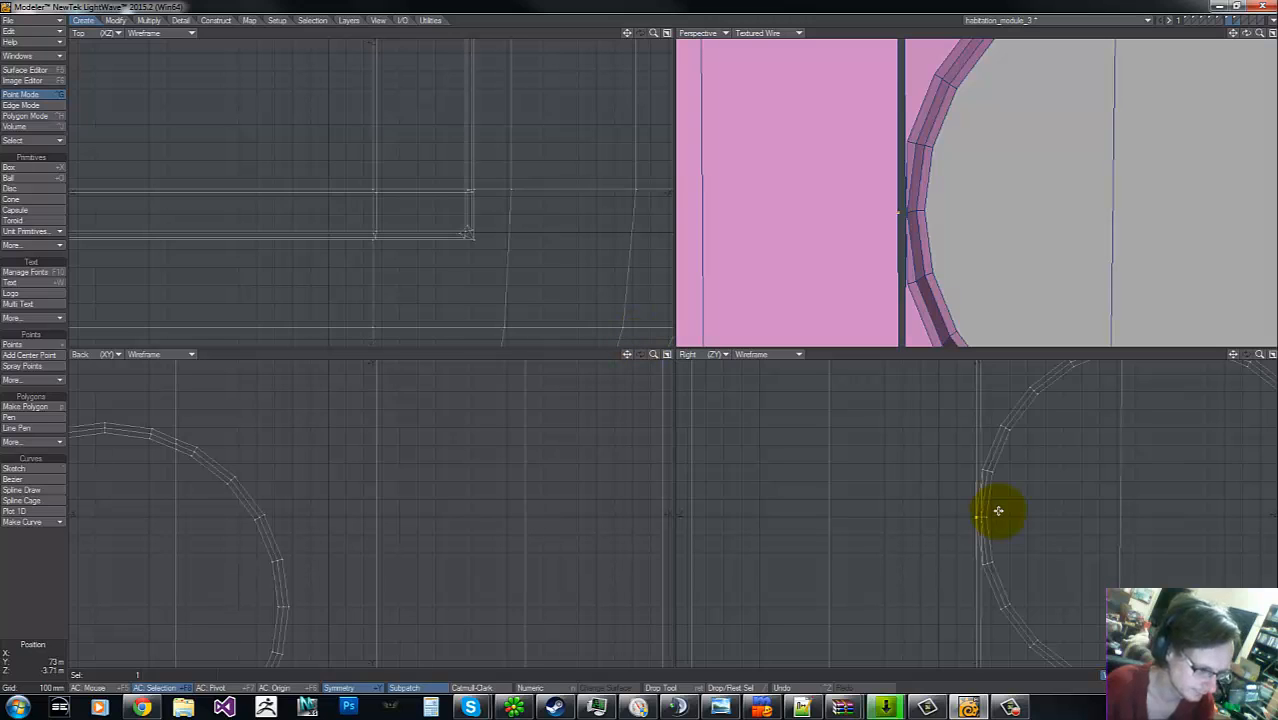
pyautogui.moveTo(1246, 34); pyautogui.dragTo(634, 340)
pyautogui.moveTo(1250, 36); pyautogui.dragTo(642, 339)
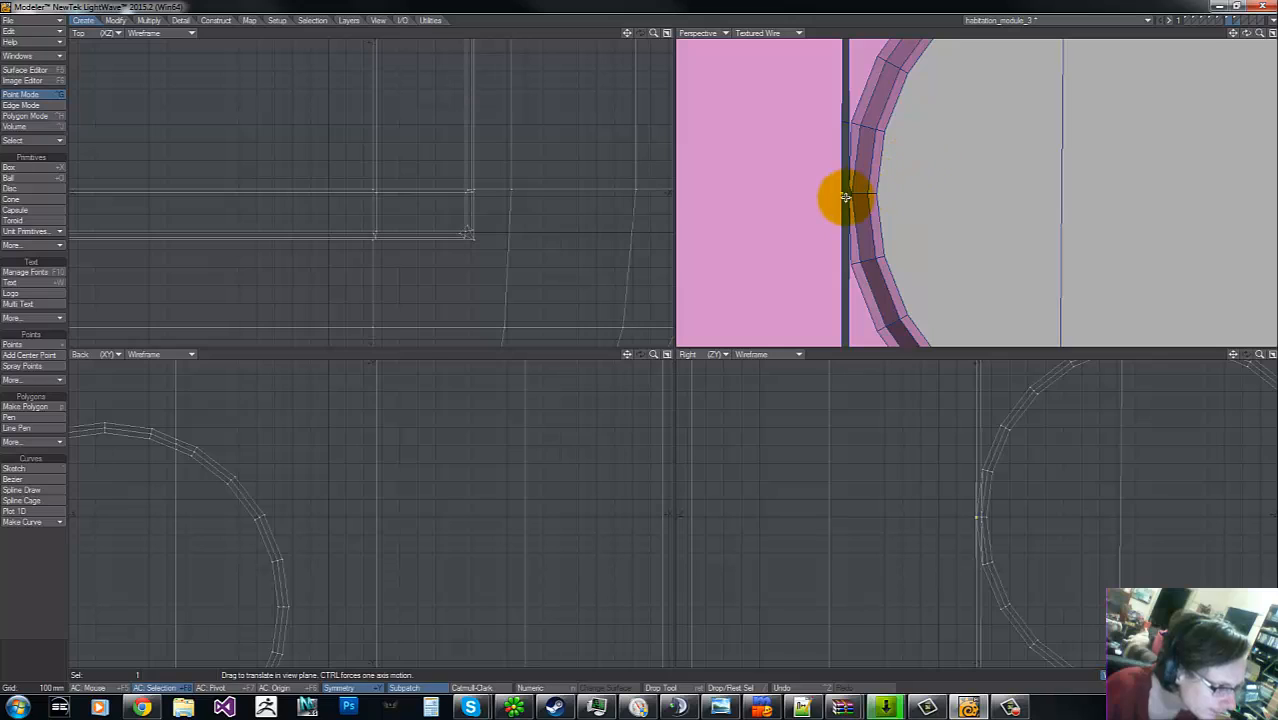
# - Undo the point move and the chamfer on the window rims
pyautogui.hotkey('ctrl', 'z')
pyautogui.hotkey('ctrl', 'z')
pyautogui.hotkey('ctrl', 'z')
pyautogui.hotkey('ctrl', 'z')
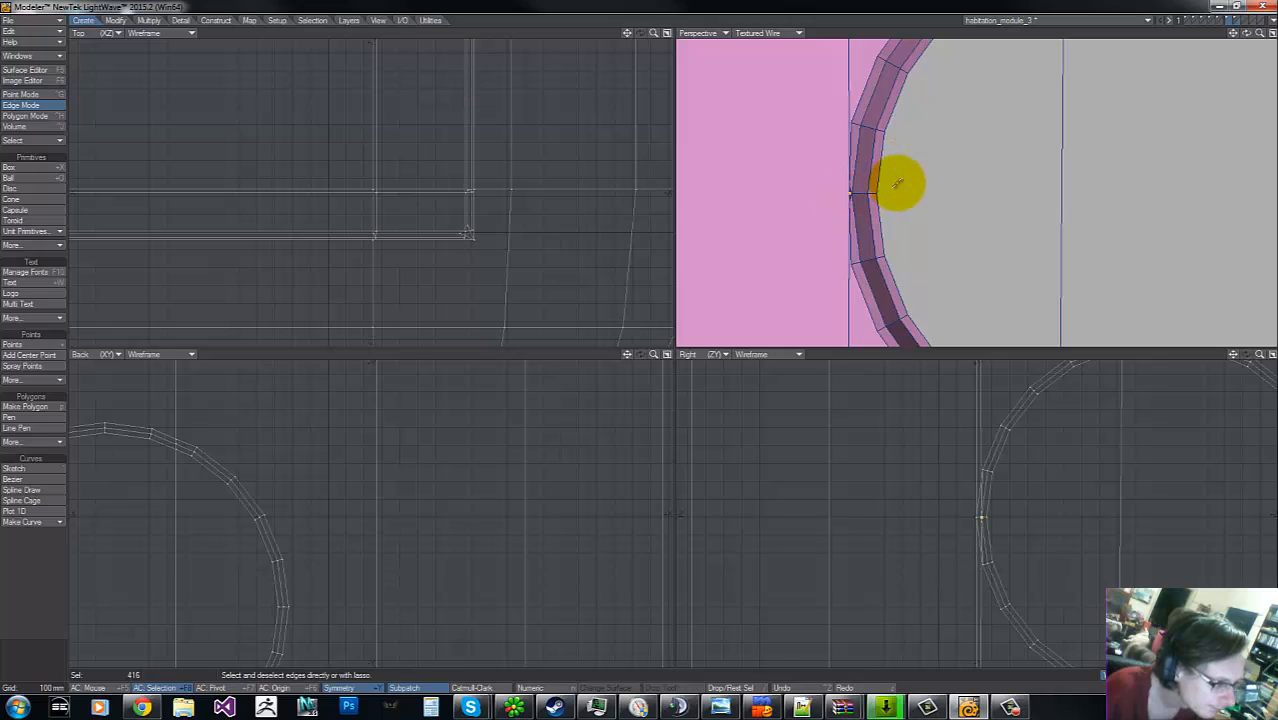
pyautogui.hotkey('ctrl', 'shift', 'z')
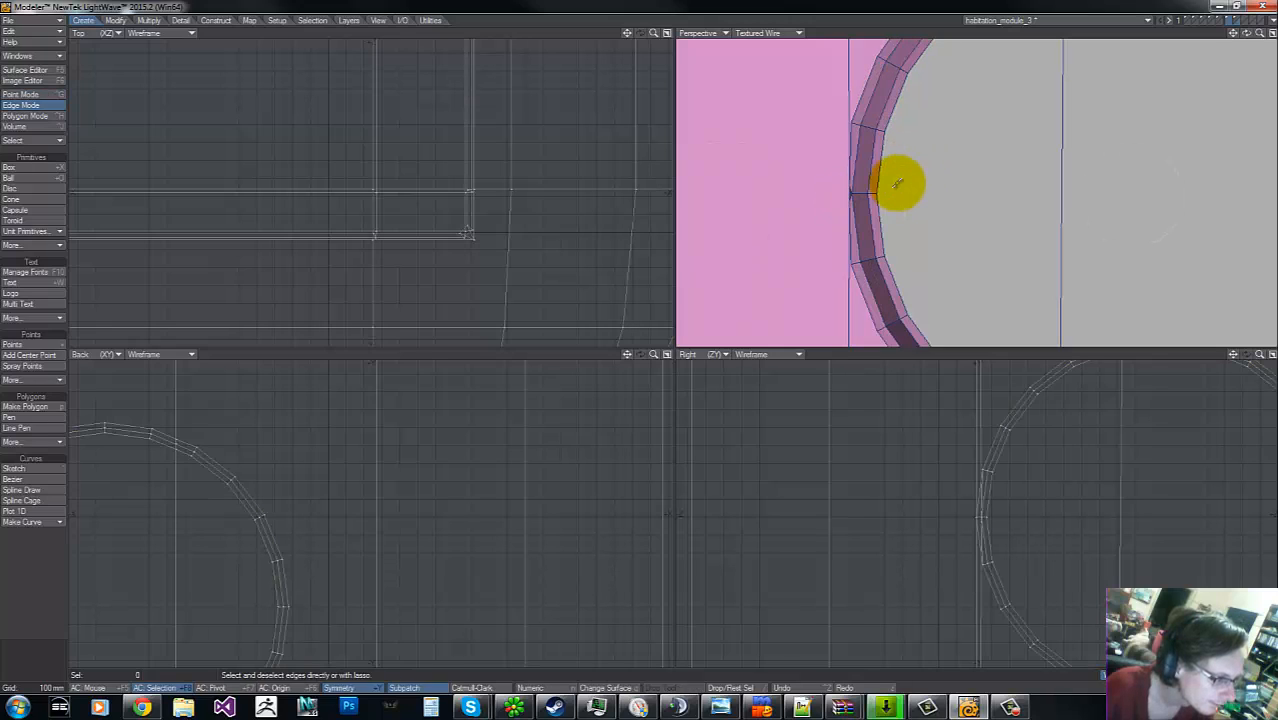
pyautogui.hotkey('ctrl', 'z')
# - Try to weld the points where the window rim meets the vertical wall edge with symmetry on
pyautogui.hotkey('ctrl', 'g')
pyautogui.click(851, 194)
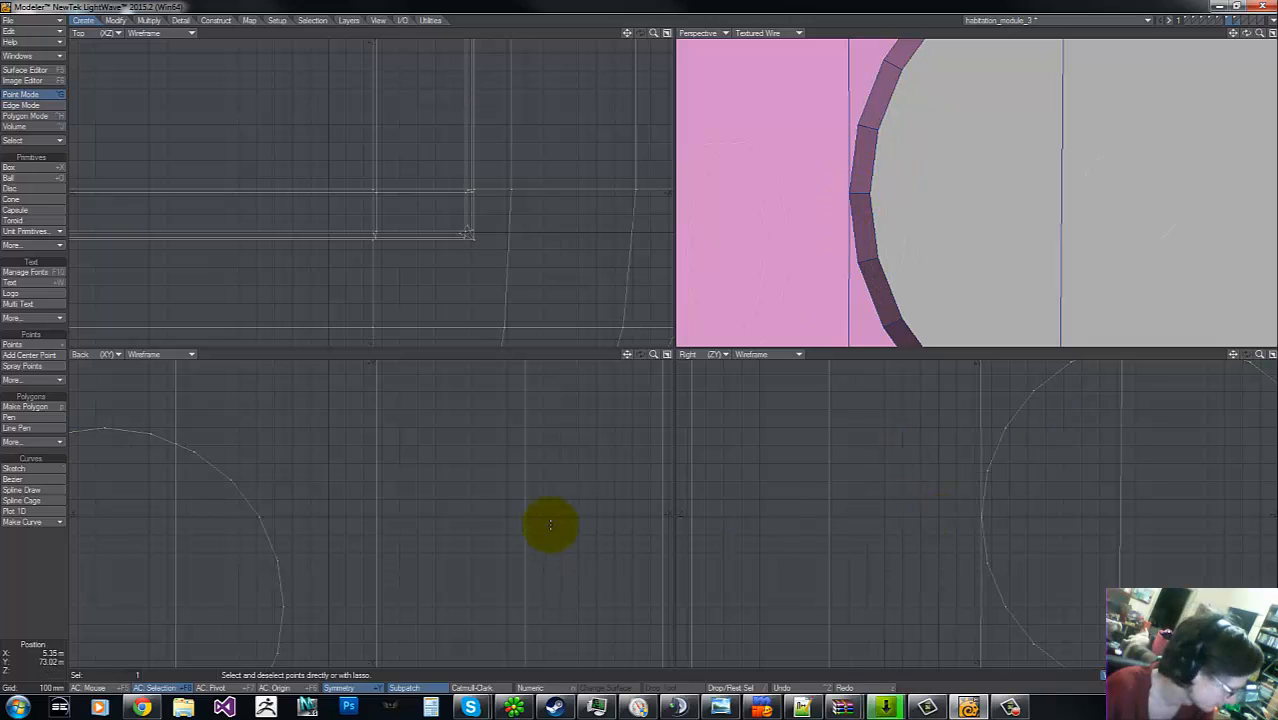
pyautogui.press('w')
pyautogui.click(669, 180)
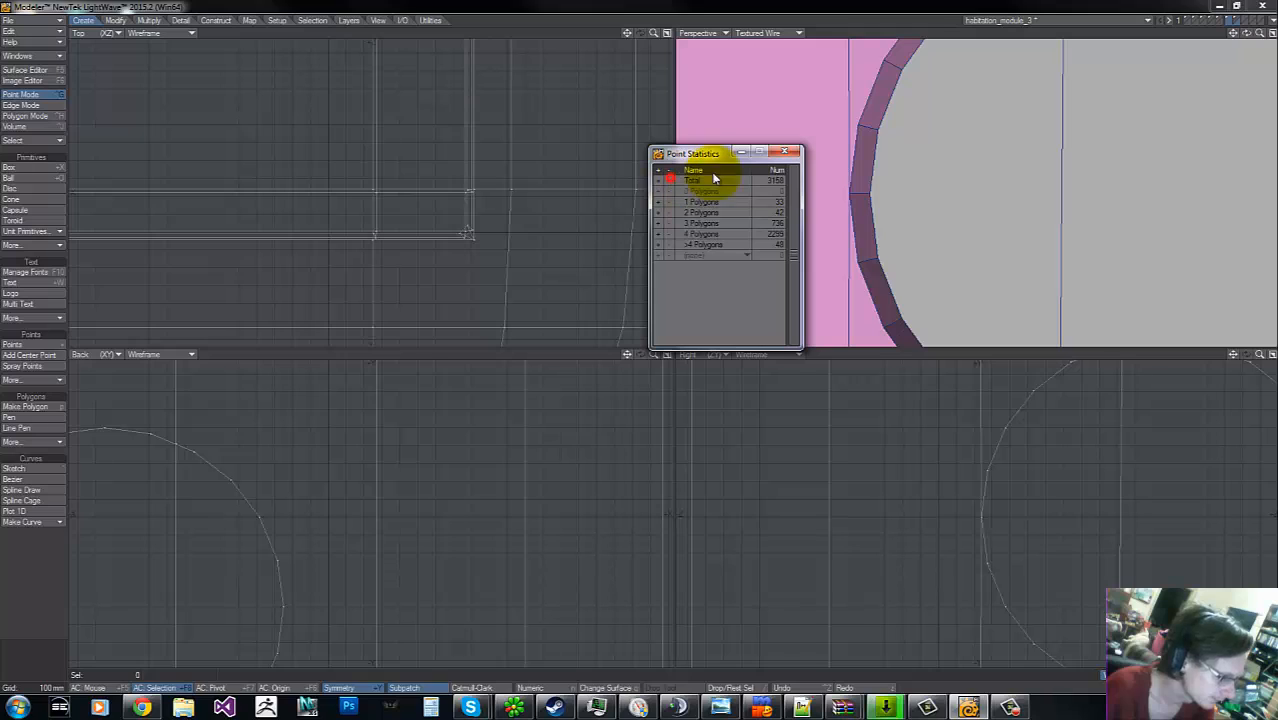
pyautogui.click(785, 152)
pyautogui.click(849, 193)
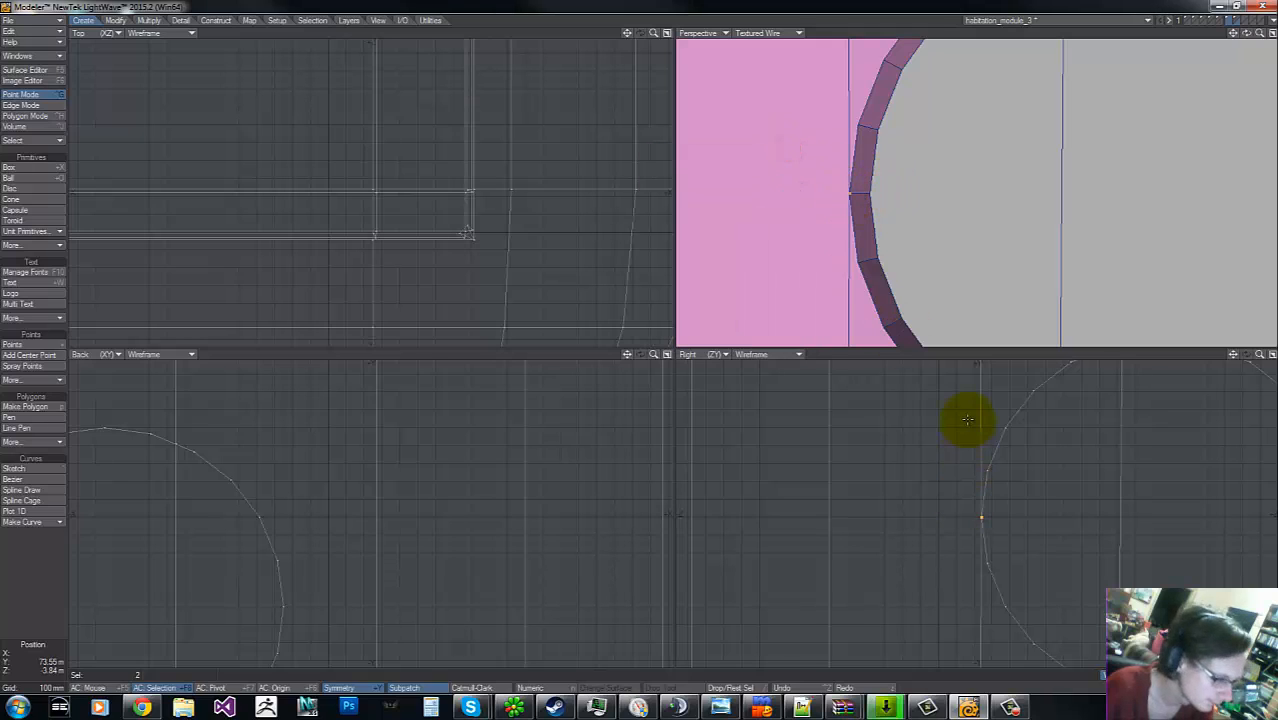
pyautogui.hotkey('ctrl', 'w')
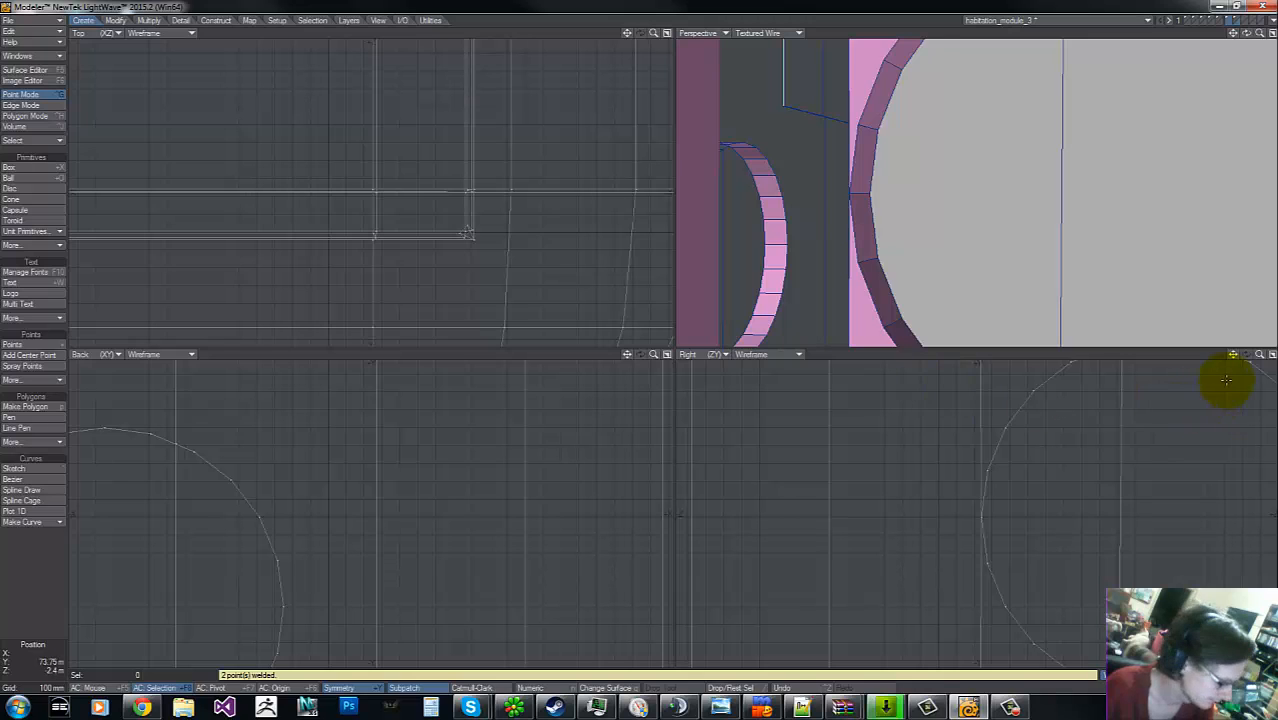
# - Undo the weld of the symmetrically selected window rim points
pyautogui.moveTo(1259, 355); pyautogui.dragTo(643, 345)
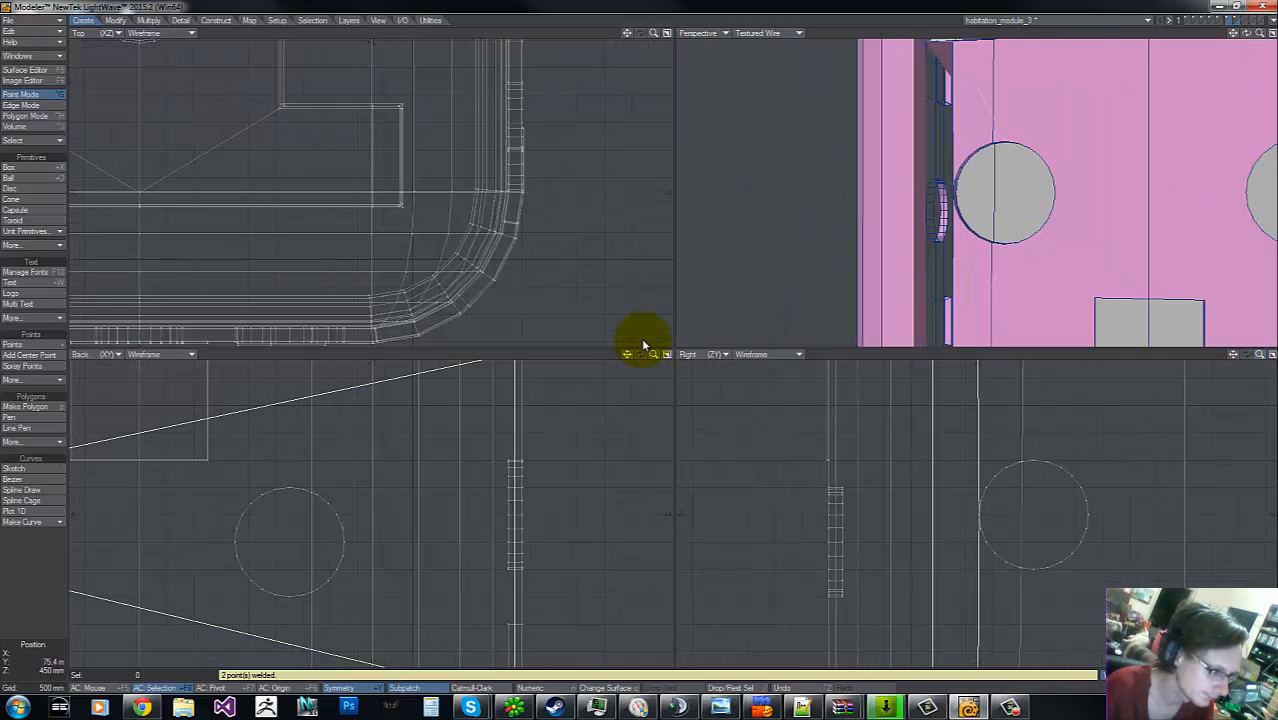
pyautogui.press('space')
pyautogui.press('space')
pyautogui.hotkey('ctrl', 'z')
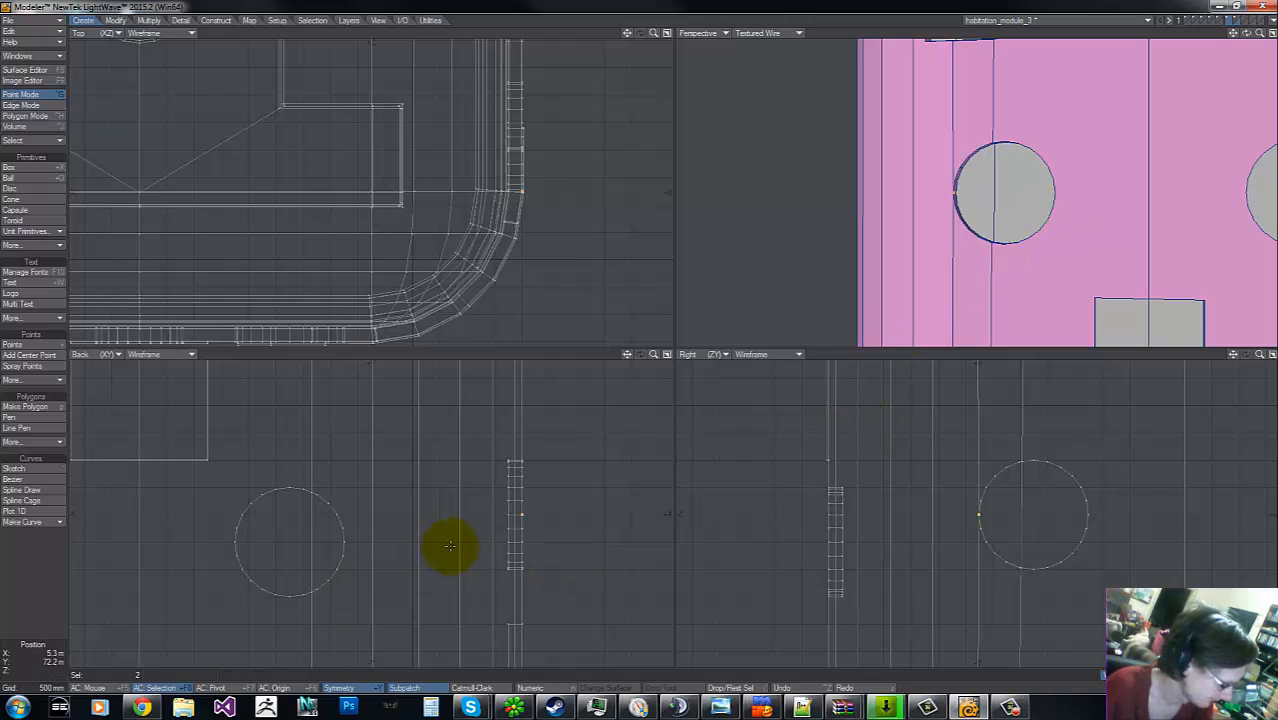
# - Turn off symmetry and weld the two overlapping outer points on the positive X window rim where it meets the vertical wall edge
pyautogui.moveTo(930, 462)
pyautogui.mouseDown(button='right')
pyautogui.moveTo(1061, 550)
pyautogui.moveTo(822, 428)
pyautogui.mouseUp(button='right')
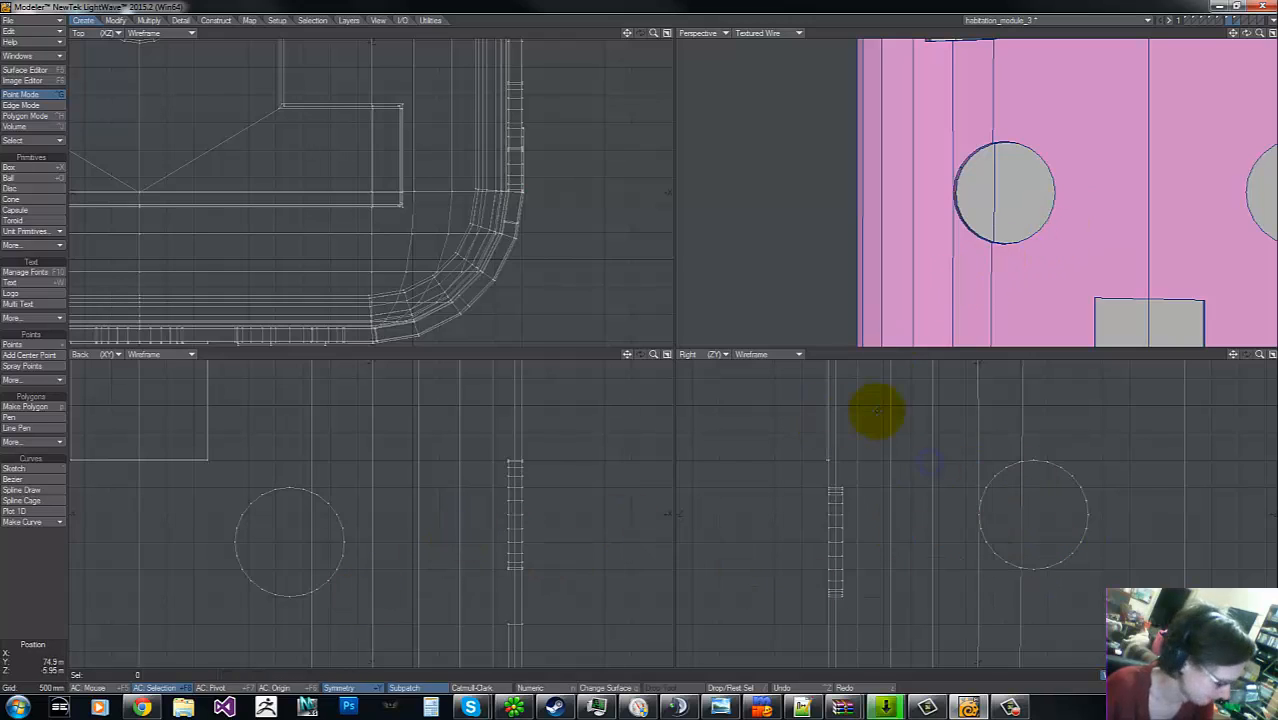
pyautogui.hotkey('shift', 'y')
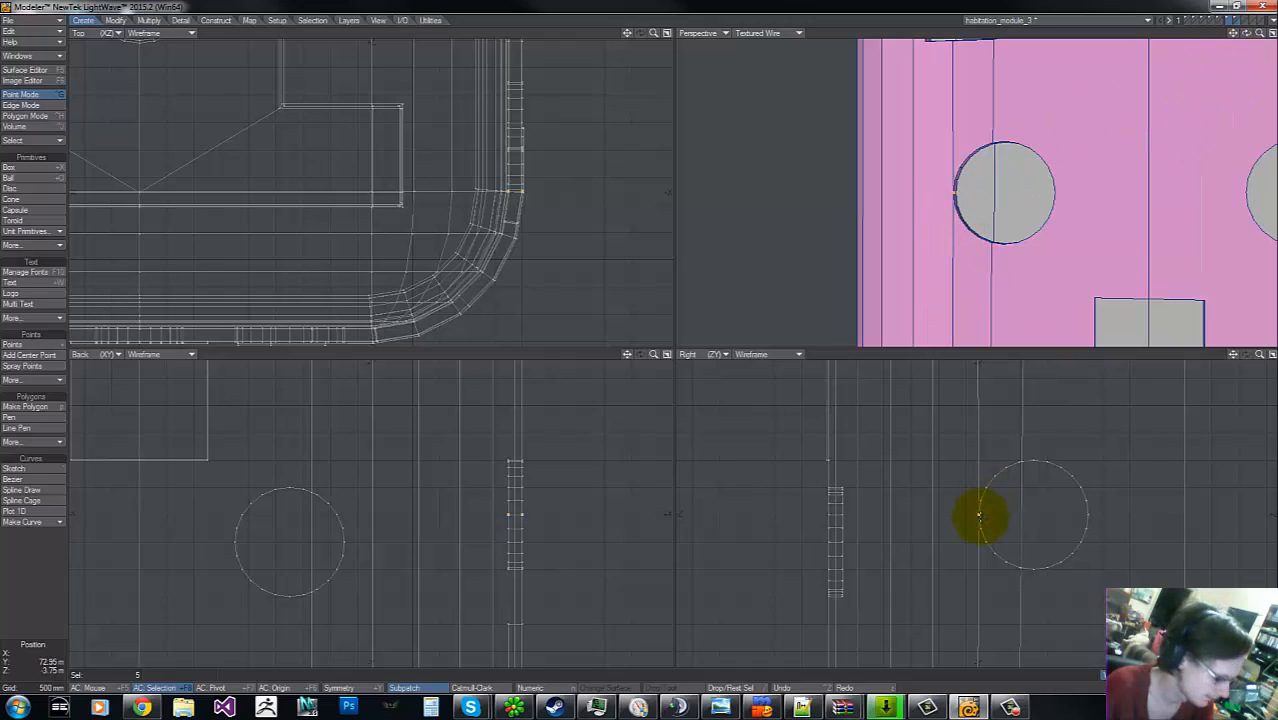
pyautogui.moveTo(484, 532); pyautogui.dragTo(462, 491, button='right')
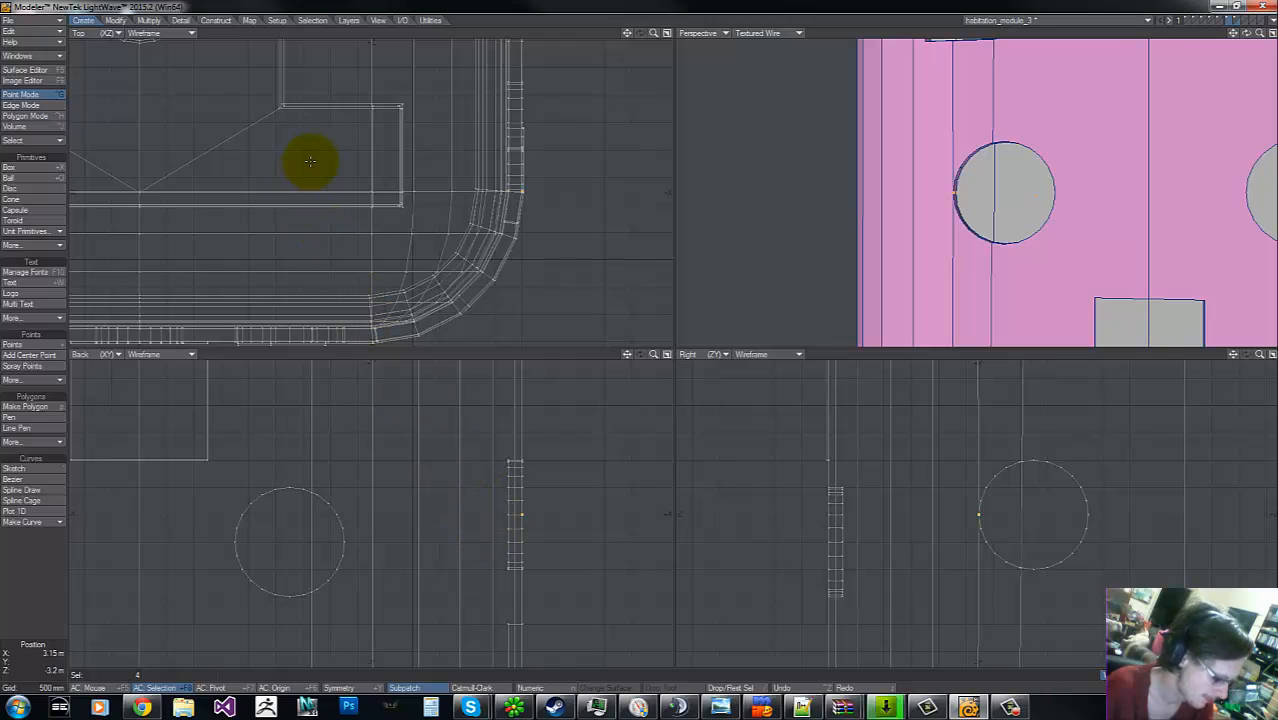
pyautogui.press('g')
pyautogui.press('g')
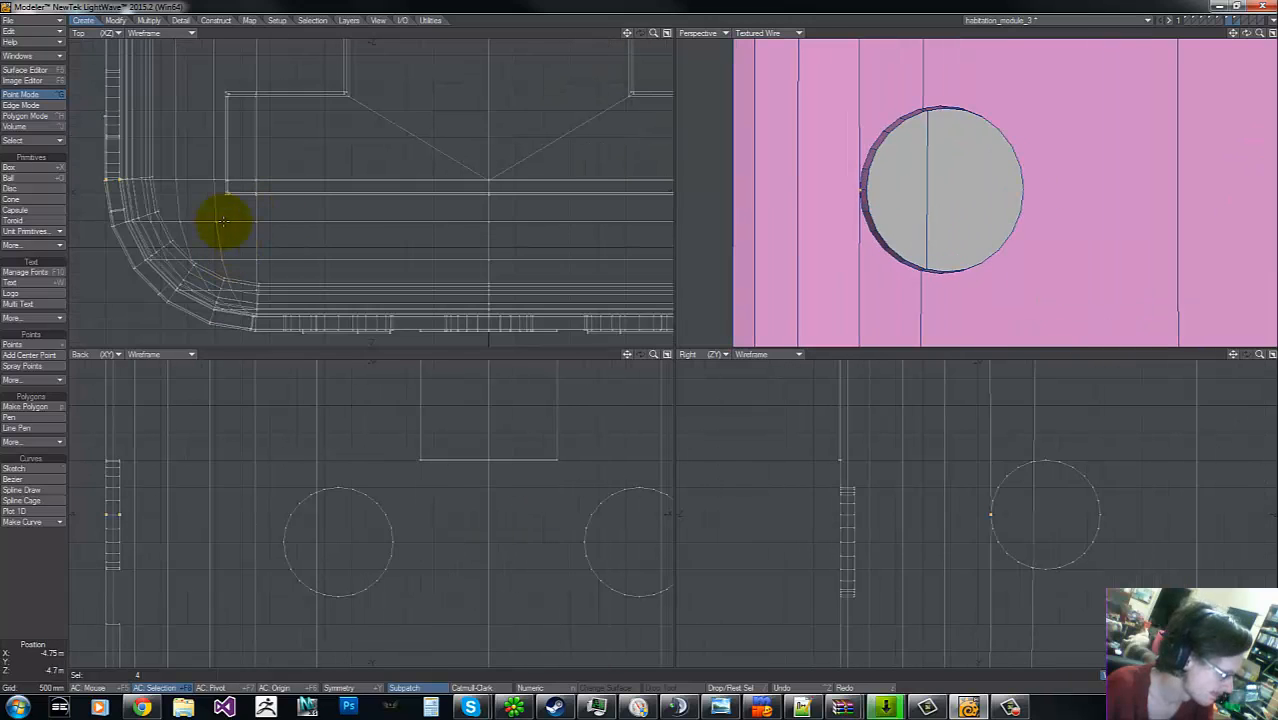
pyautogui.moveTo(137, 151)
pyautogui.mouseDown(button='right')
pyautogui.moveTo(165, 188)
pyautogui.moveTo(140, 121)
pyautogui.mouseUp(button='right')
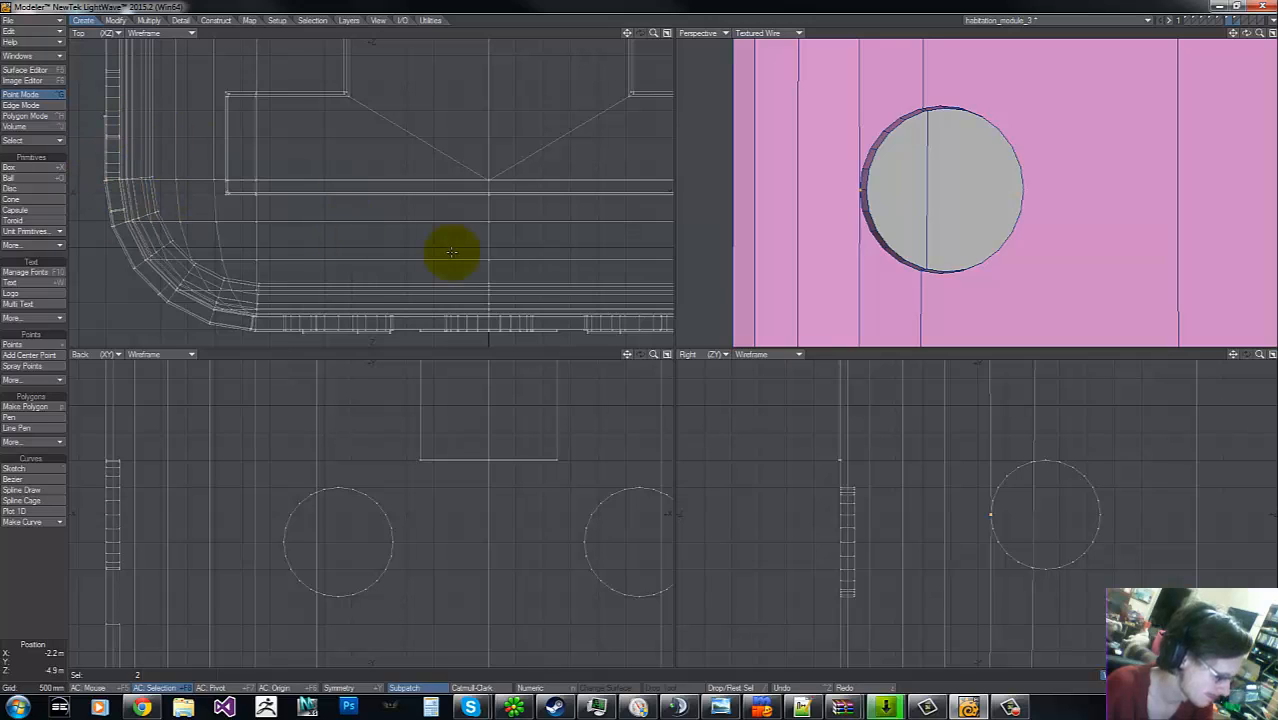
pyautogui.hotkey('ctrl', 'w')
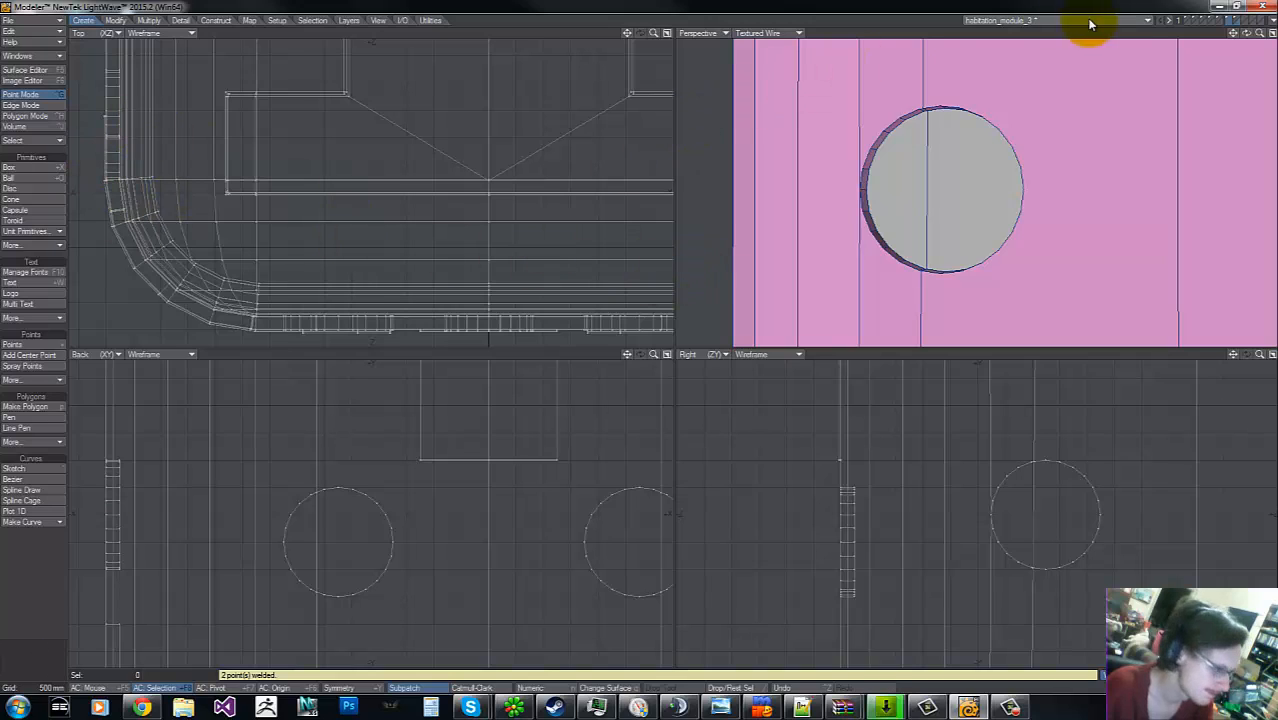
# - Merge the coincident points across the habitation module mesh
pyautogui.press('m')
pyautogui.press('Return')
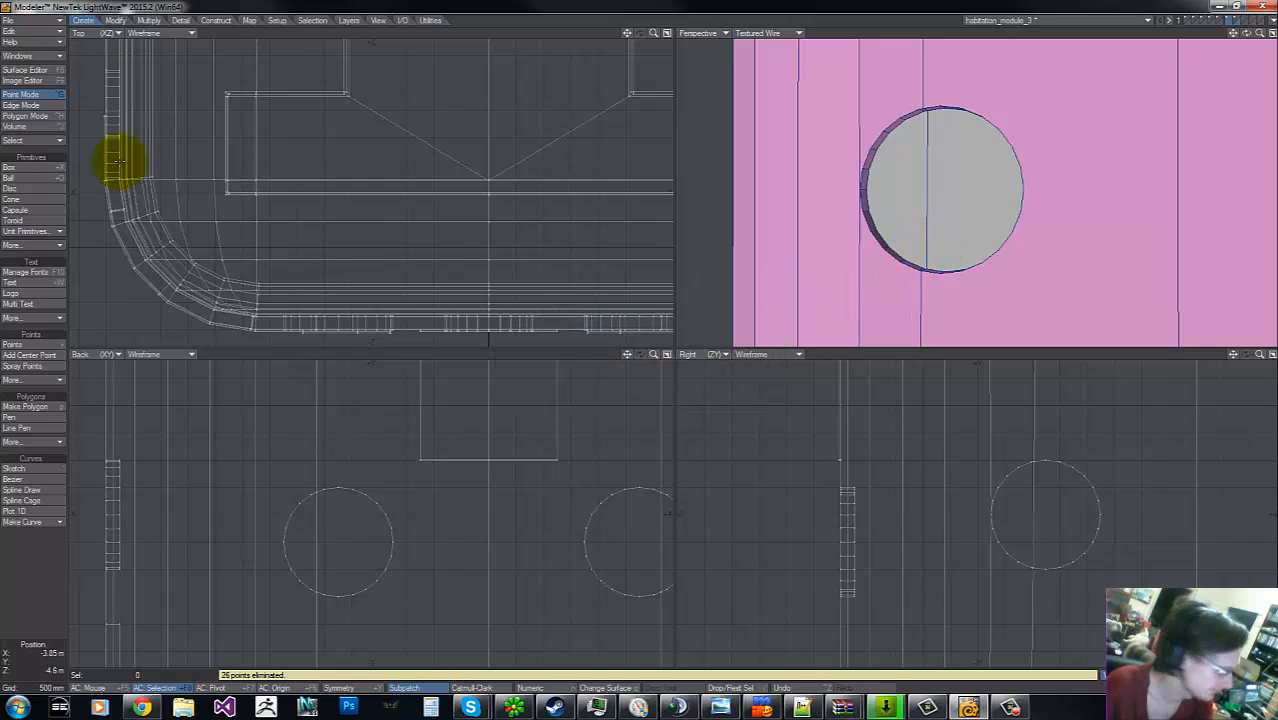
# - Select the circular window rim edges and, with symmetry on, add the missing short rim segments beside the vertical wall edges
pyautogui.click(20, 105)
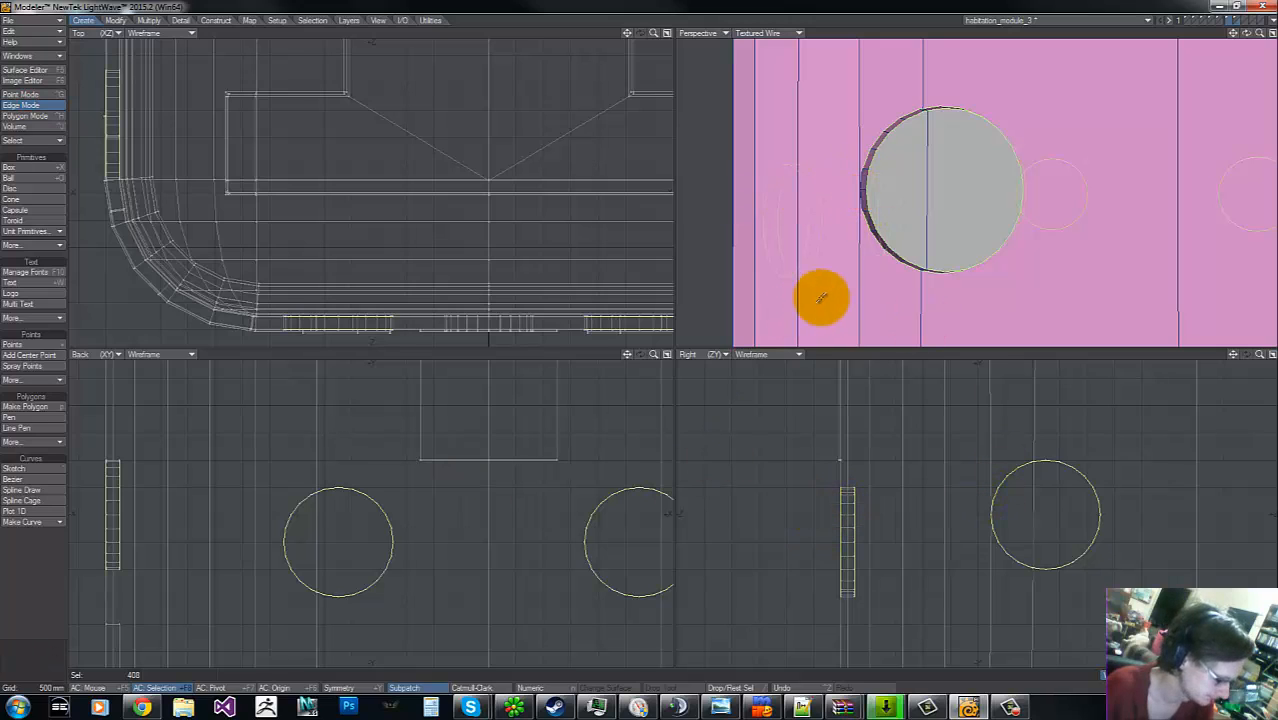
pyautogui.click(860, 164)
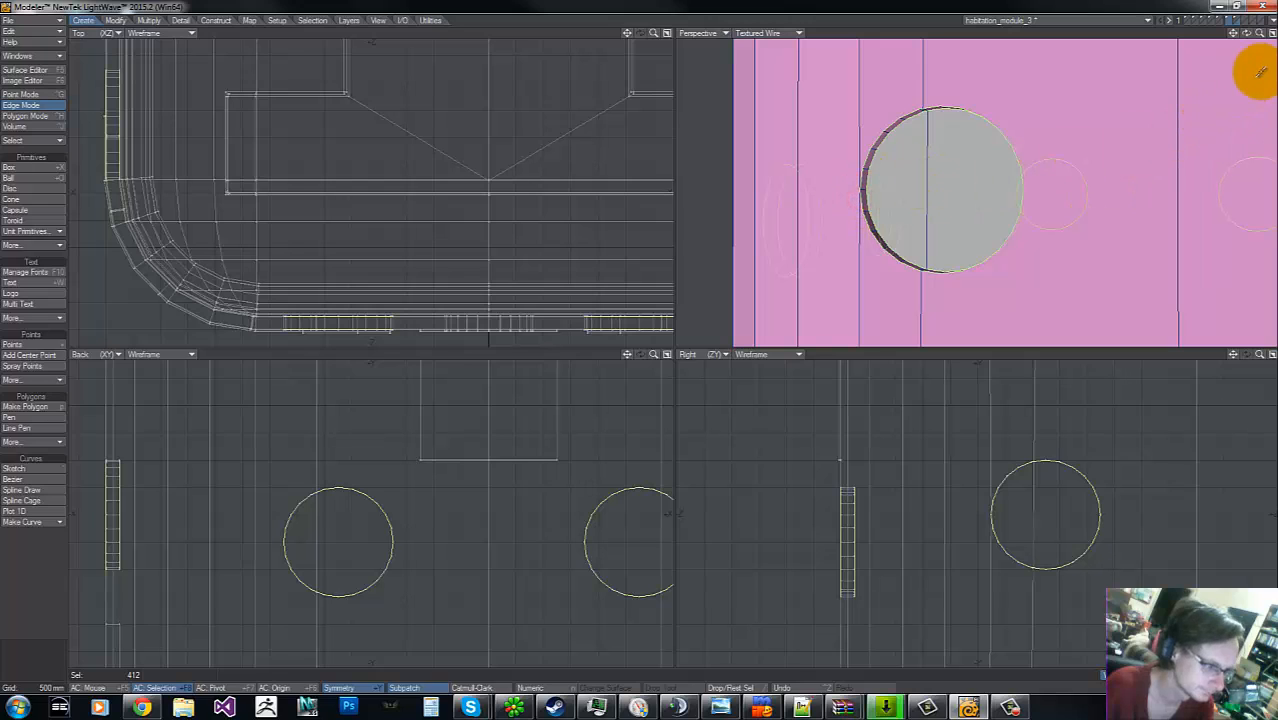
pyautogui.press('g')
pyautogui.press('g')
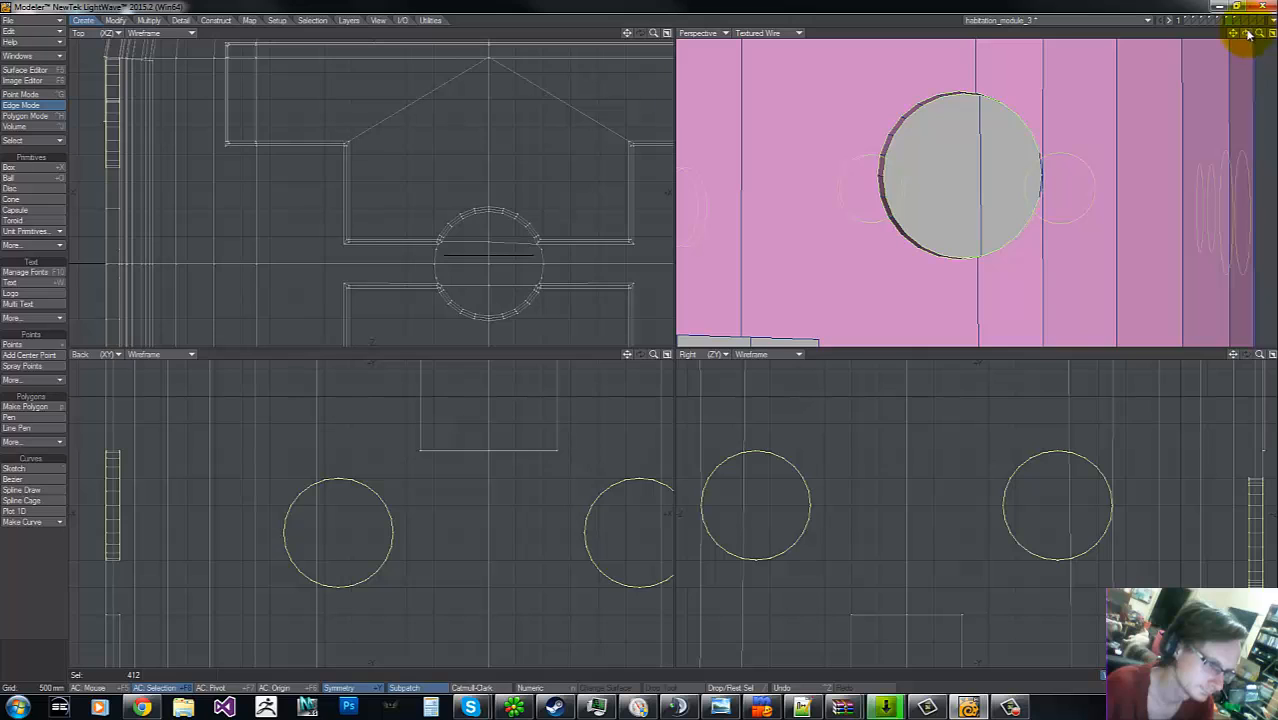
pyautogui.moveTo(1248, 35); pyautogui.dragTo(639, 338)
pyautogui.press('g')
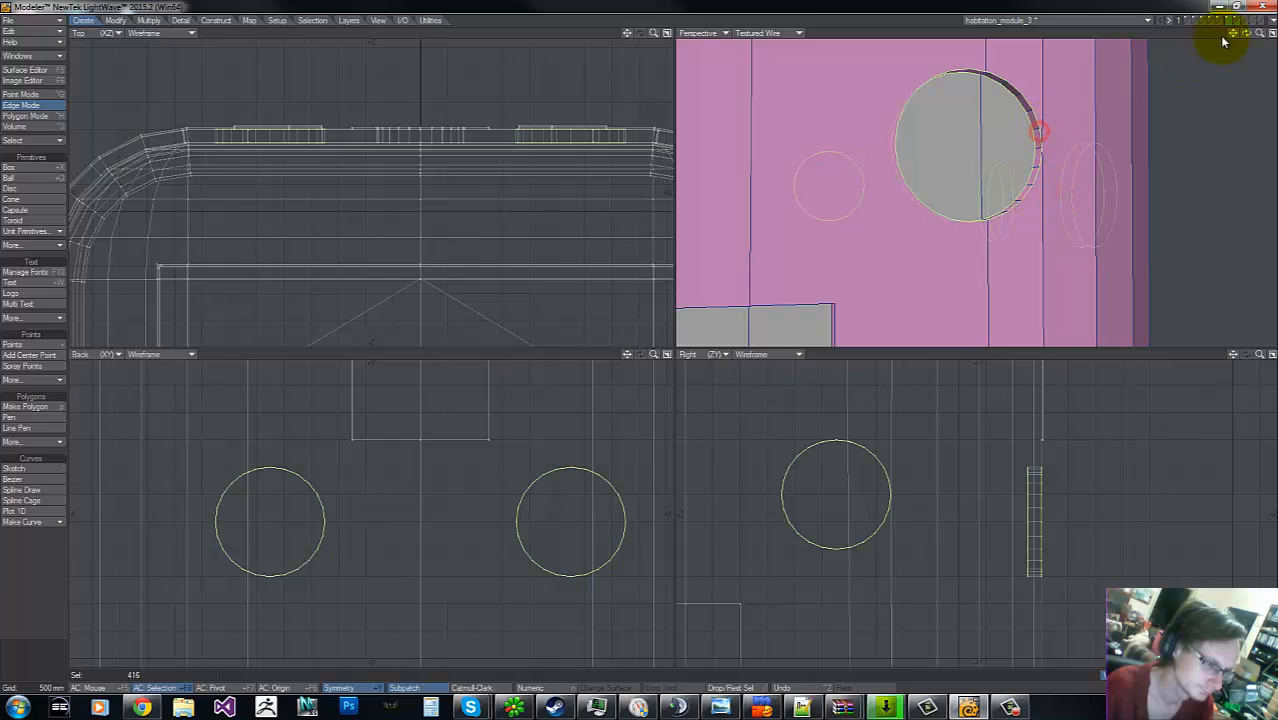
pyautogui.moveTo(1245, 34); pyautogui.dragTo(640, 345)
pyautogui.press('g')
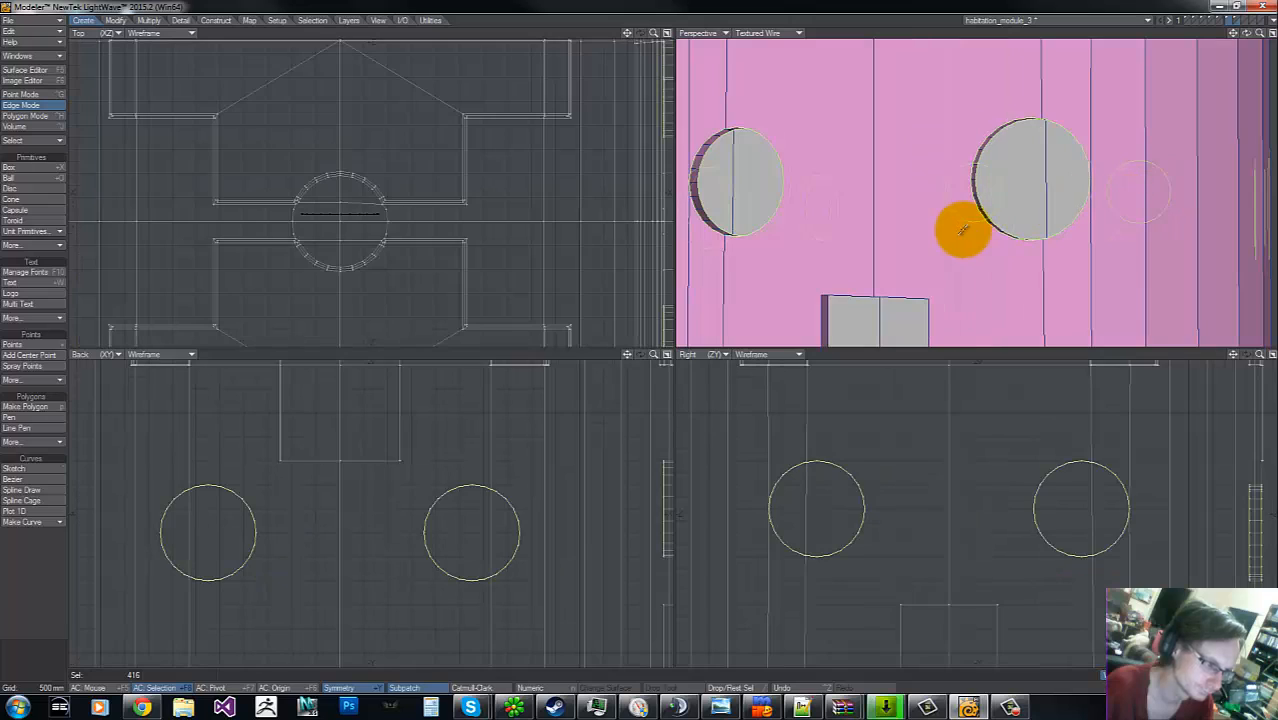
# - Chamfer the selected window rim edges by a very small amount and clear the edge selection
pyautogui.hotkey('ctrl', 'b')
pyautogui.click(927, 207)
pyautogui.moveTo(927, 207); pyautogui.dragTo(928, 210)
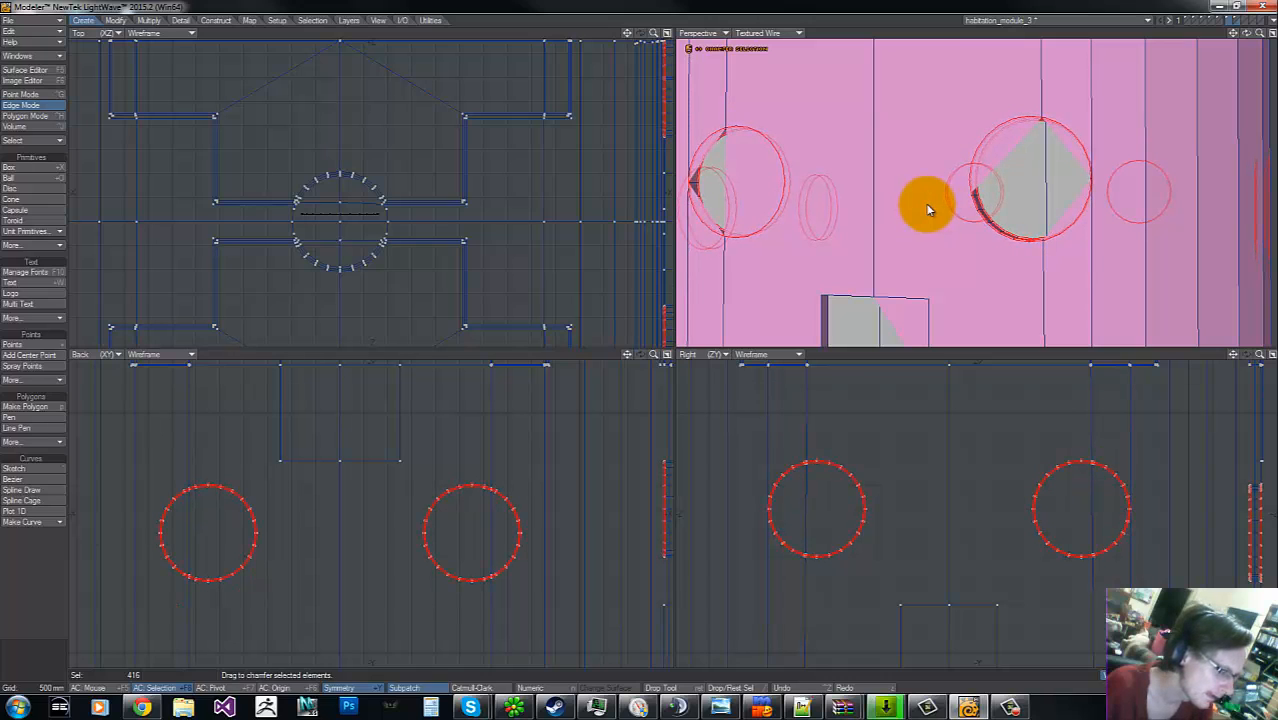
pyautogui.press('space')
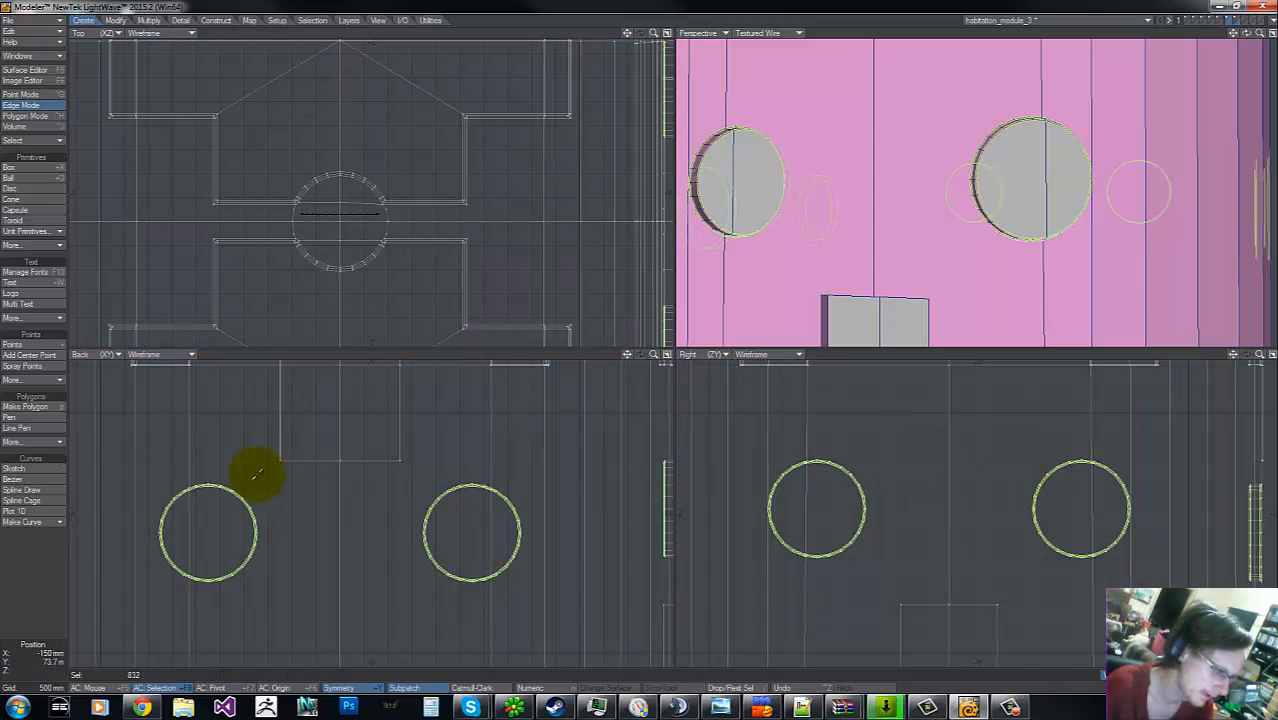
pyautogui.moveTo(128, 428)
pyautogui.mouseDown(button='right')
pyautogui.moveTo(64, 512)
pyautogui.moveTo(145, 408)
pyautogui.mouseUp(button='right')
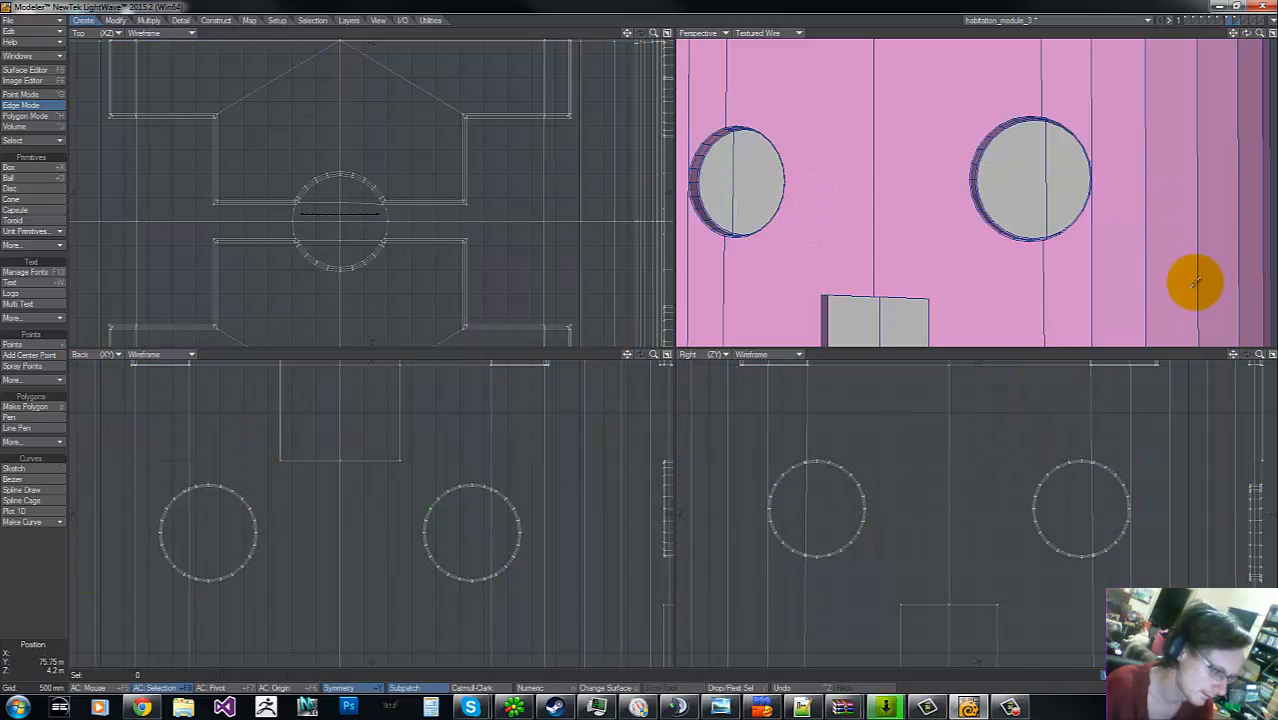
# - Save the habitation_module_3 object
pyautogui.press('g')
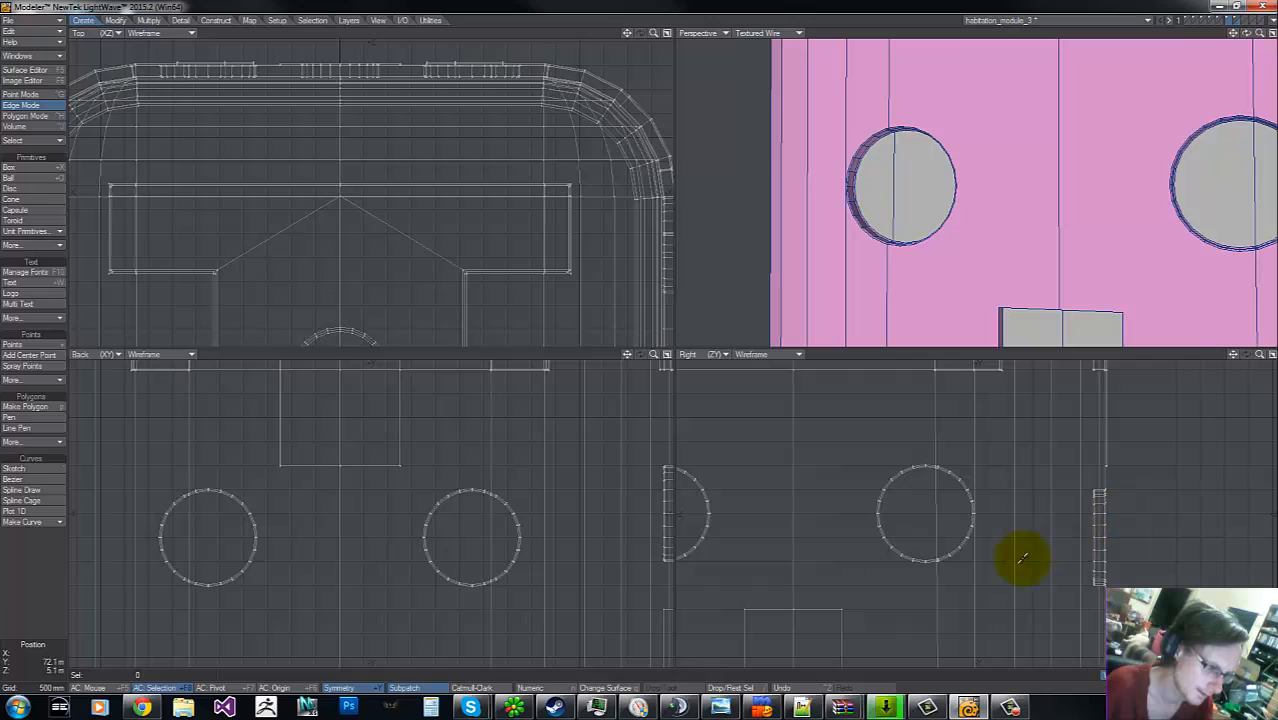
pyautogui.press('g')
pyautogui.press('g')
pyautogui.press('g')
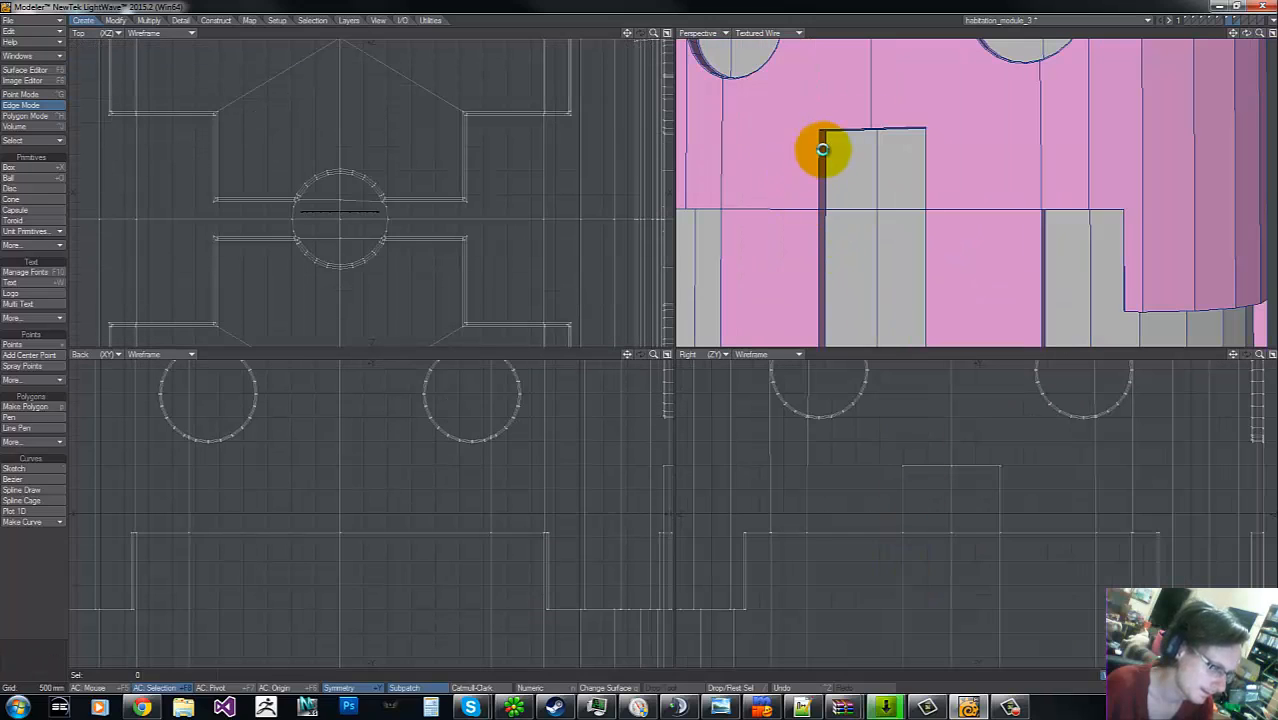
pyautogui.press('s')
# - Select the outer outline edges of the tall narrow slot below the windows, including its top and long vertical sides
pyautogui.moveTo(862, 126)
pyautogui.mouseDown()
pyautogui.moveTo(808, 124)
pyautogui.moveTo(817, 148)
pyautogui.moveTo(850, 165)
pyautogui.moveTo(1024, 103)
pyautogui.moveTo(925, 172)
pyautogui.moveTo(924, 251)
pyautogui.moveTo(833, 128)
pyautogui.moveTo(831, 237)
pyautogui.mouseUp()
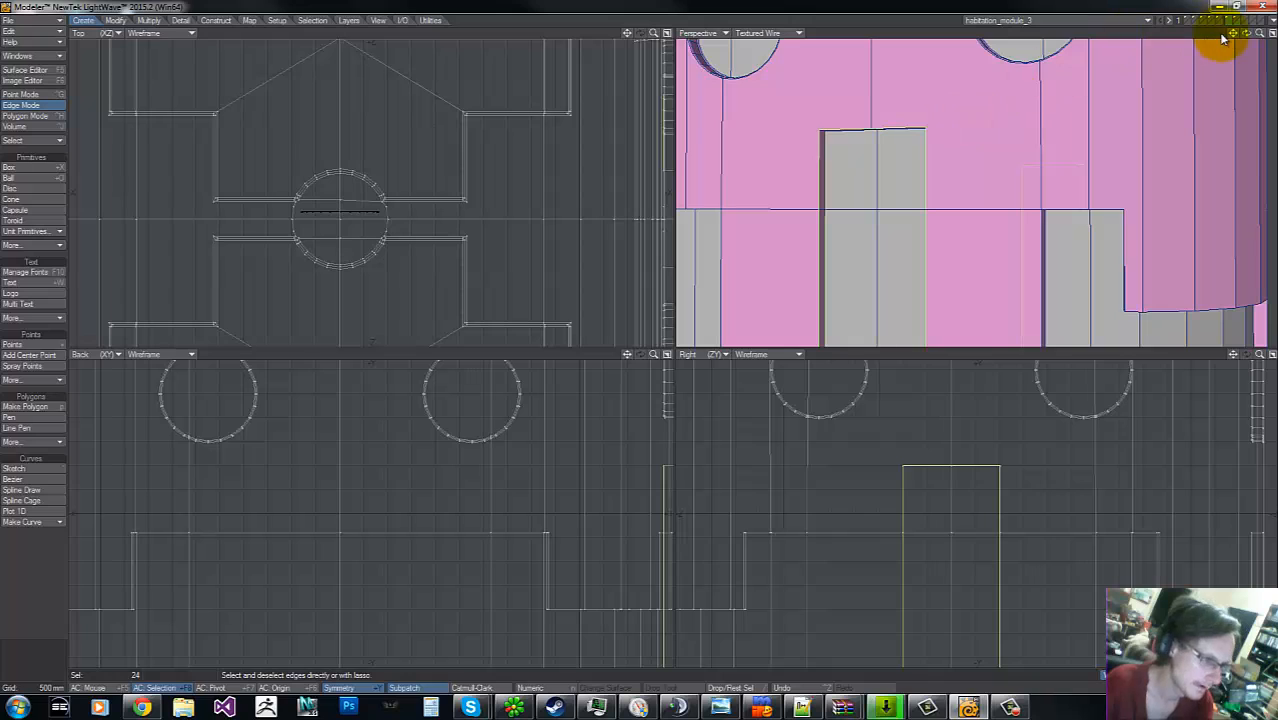
pyautogui.moveTo(1246, 33); pyautogui.dragTo(640, 341)
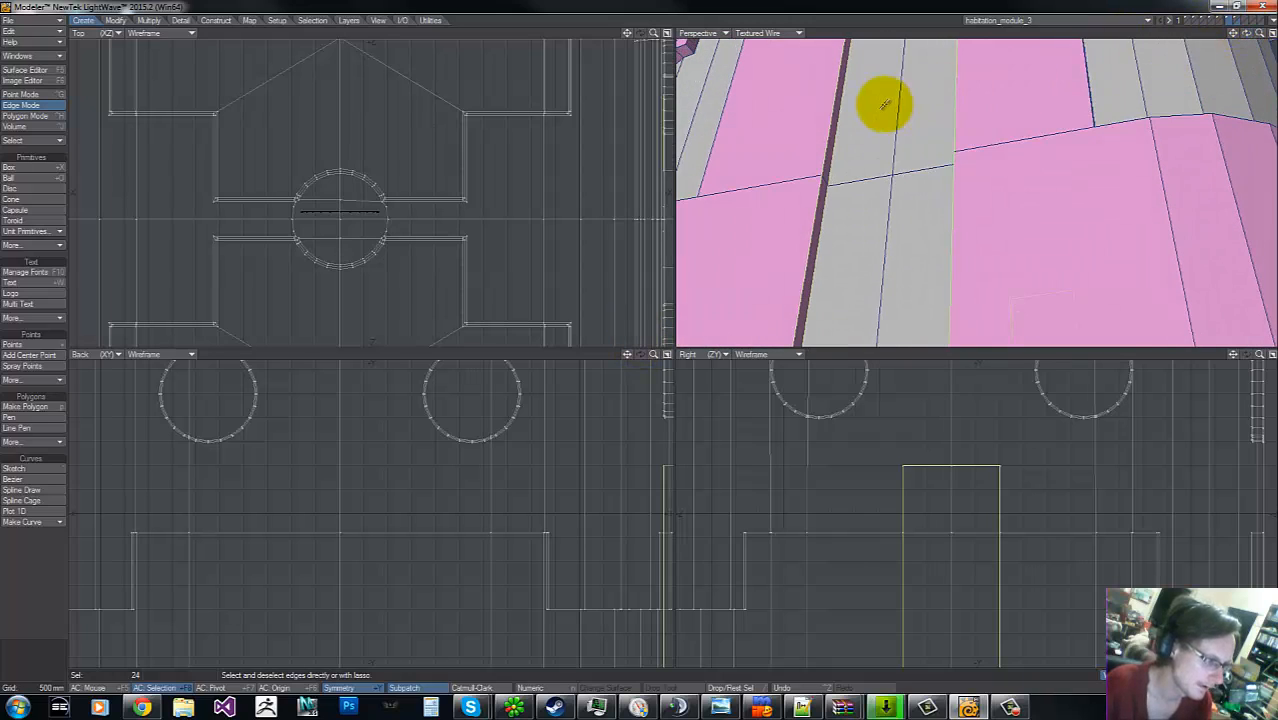
pyautogui.press('g')
pyautogui.press('g')
pyautogui.moveTo(973, 125)
pyautogui.mouseDown()
pyautogui.moveTo(936, 165)
pyautogui.moveTo(918, 165)
pyautogui.moveTo(977, 155)
pyautogui.mouseUp()
pyautogui.moveTo(1246, 33); pyautogui.dragTo(640, 345)
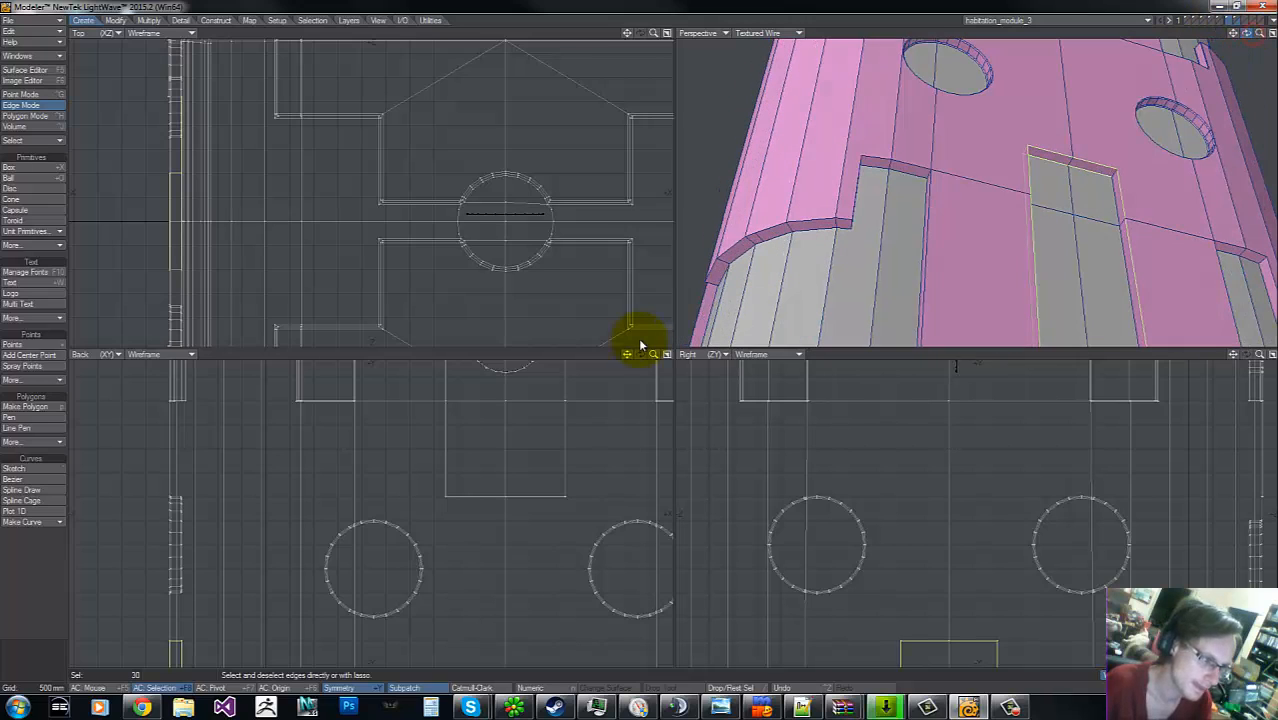
# - Add the inner edges at the narrow slot's upper corner and along its side to the selection
pyautogui.keyDown('shift'); pyautogui.click(1117, 194); pyautogui.keyUp('shift')
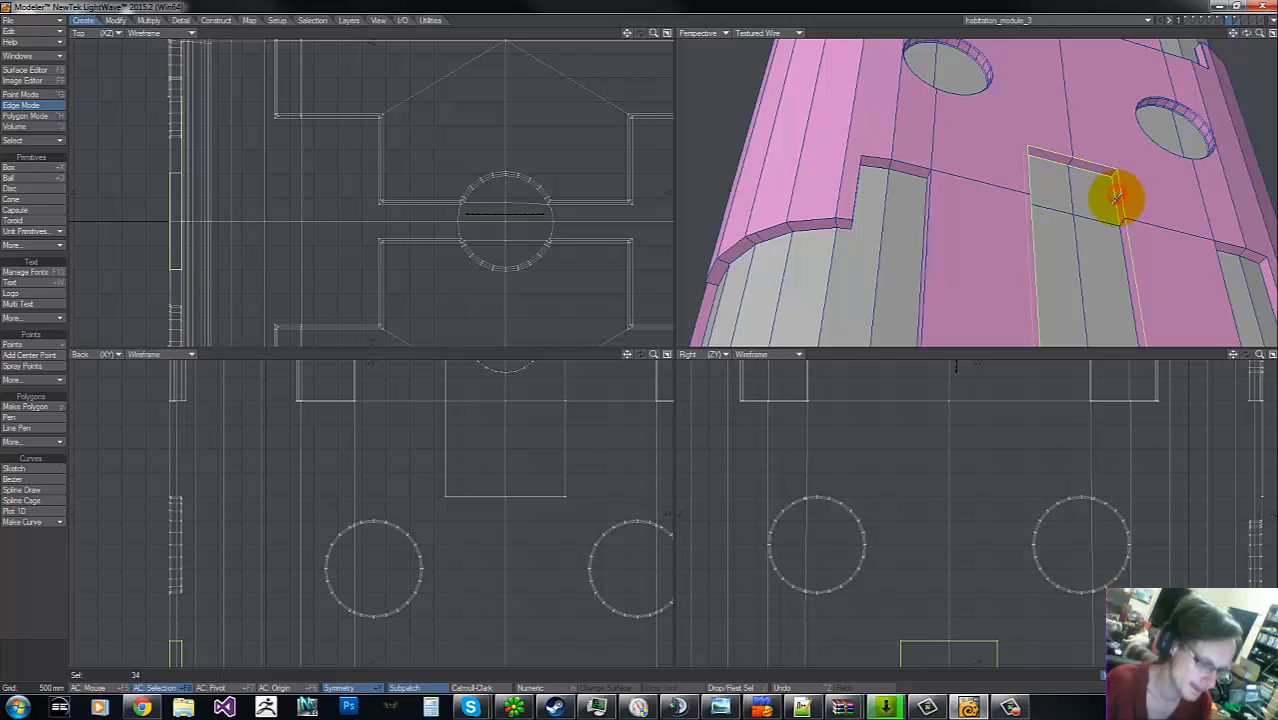
pyautogui.keyDown('shift'); pyautogui.moveTo(1117, 195); pyautogui.dragTo(1115, 237); pyautogui.keyUp('shift')
pyautogui.press('g')
pyautogui.press('g')
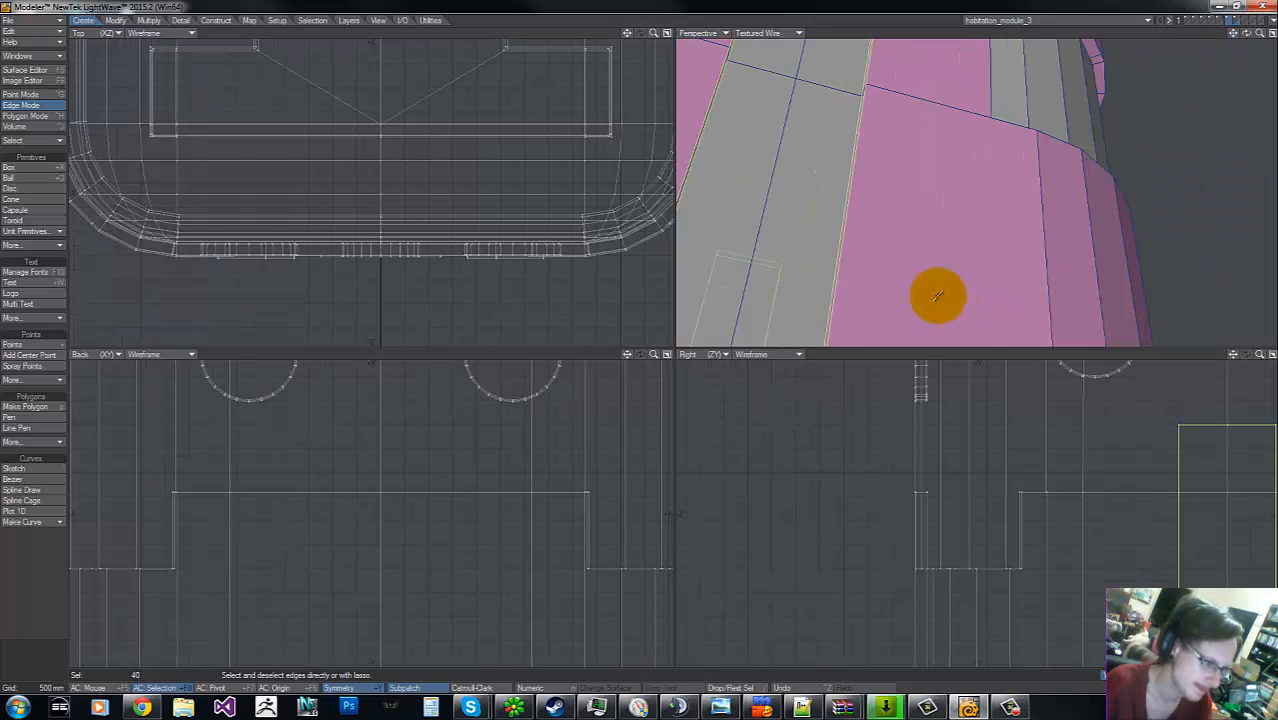
pyautogui.press('g')
pyautogui.moveTo(1259, 34)
pyautogui.mouseDown()
pyautogui.moveTo(608, 348)
pyautogui.moveTo(659, 339)
pyautogui.moveTo(1259, 34)
pyautogui.mouseUp()
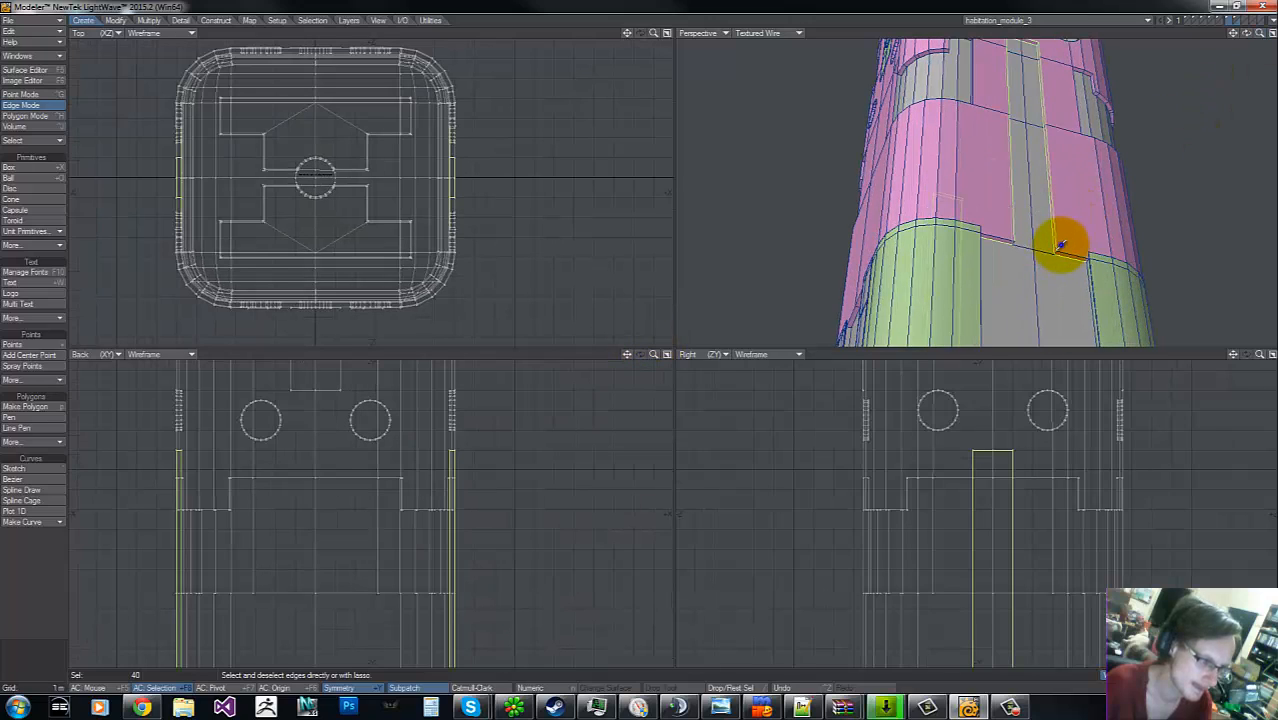
# - Add the pink panel's lower edges on both sides of the slot, leaving out the stray edges at the green panel corner
pyautogui.moveTo(1062, 244)
pyautogui.mouseDown()
pyautogui.moveTo(1067, 228)
pyautogui.moveTo(1047, 265)
pyautogui.moveTo(1070, 240)
pyautogui.moveTo(1098, 271)
pyautogui.moveTo(1116, 197)
pyautogui.mouseUp()
pyautogui.press('g')
pyautogui.moveTo(651, 326)
pyautogui.mouseDown()
pyautogui.moveTo(1259, 34)
pyautogui.moveTo(640, 334)
pyautogui.mouseUp()
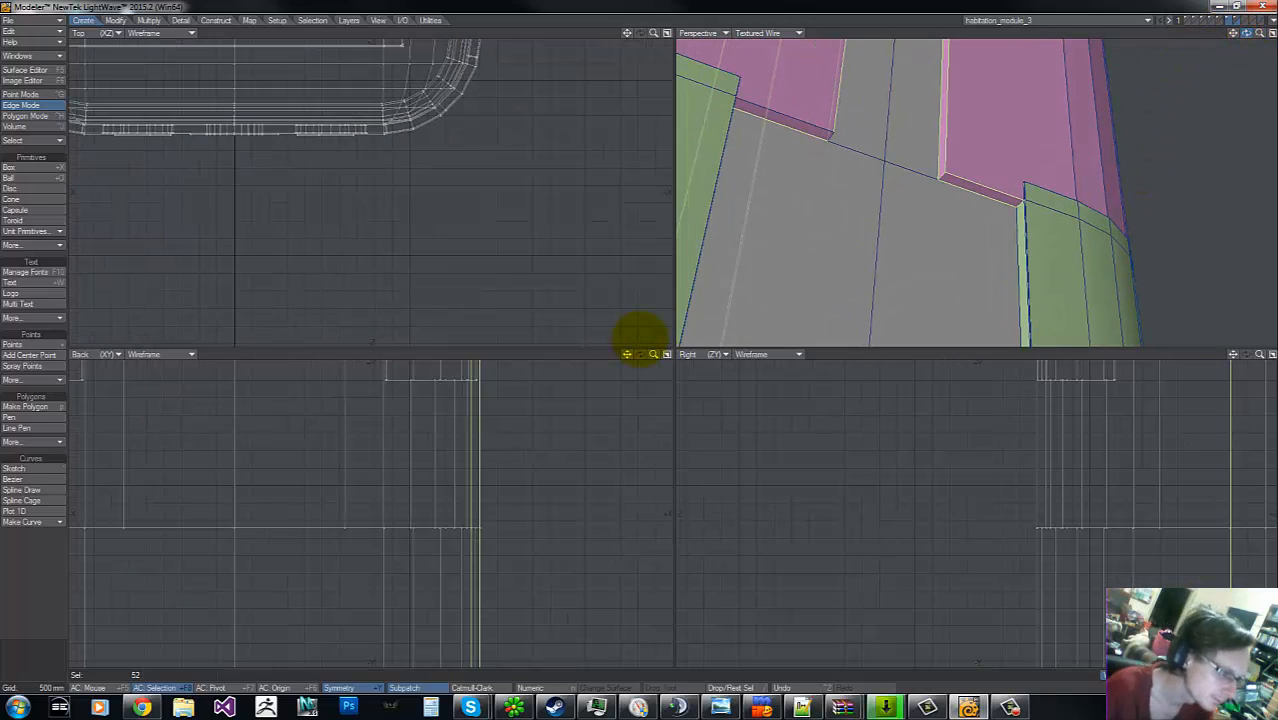
pyautogui.moveTo(1260, 34); pyautogui.dragTo(643, 343)
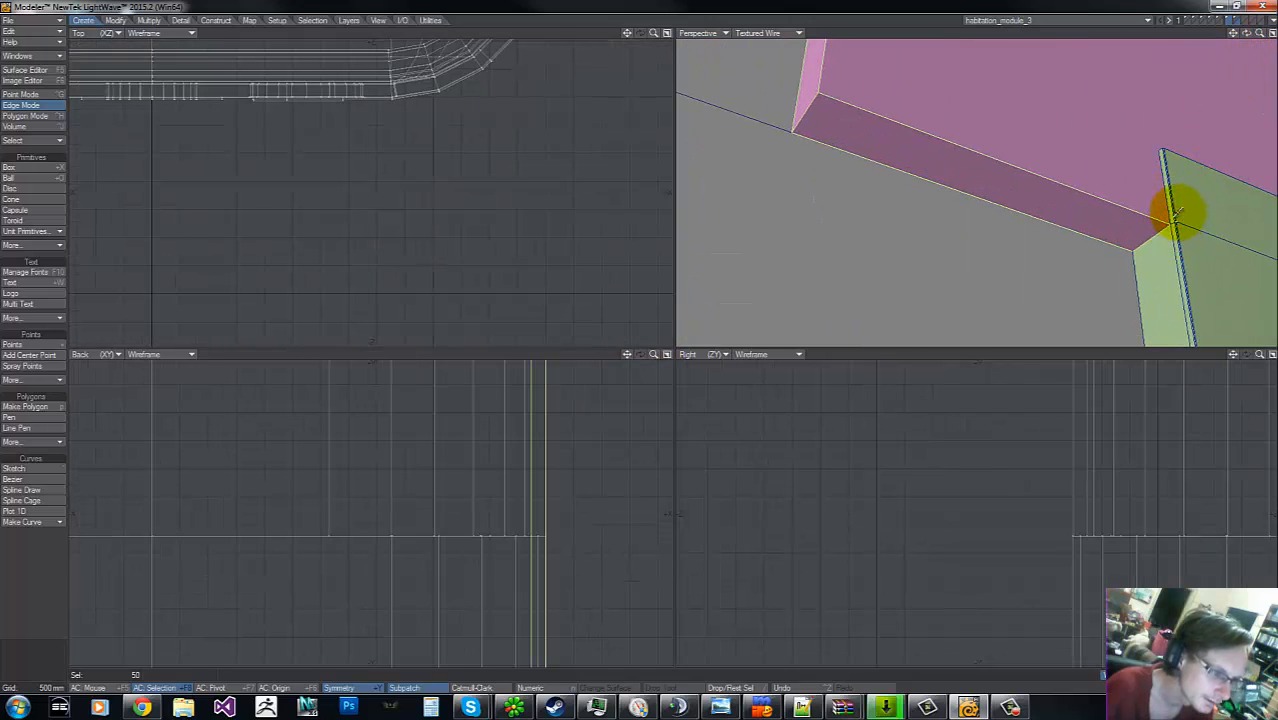
pyautogui.click(1180, 257)
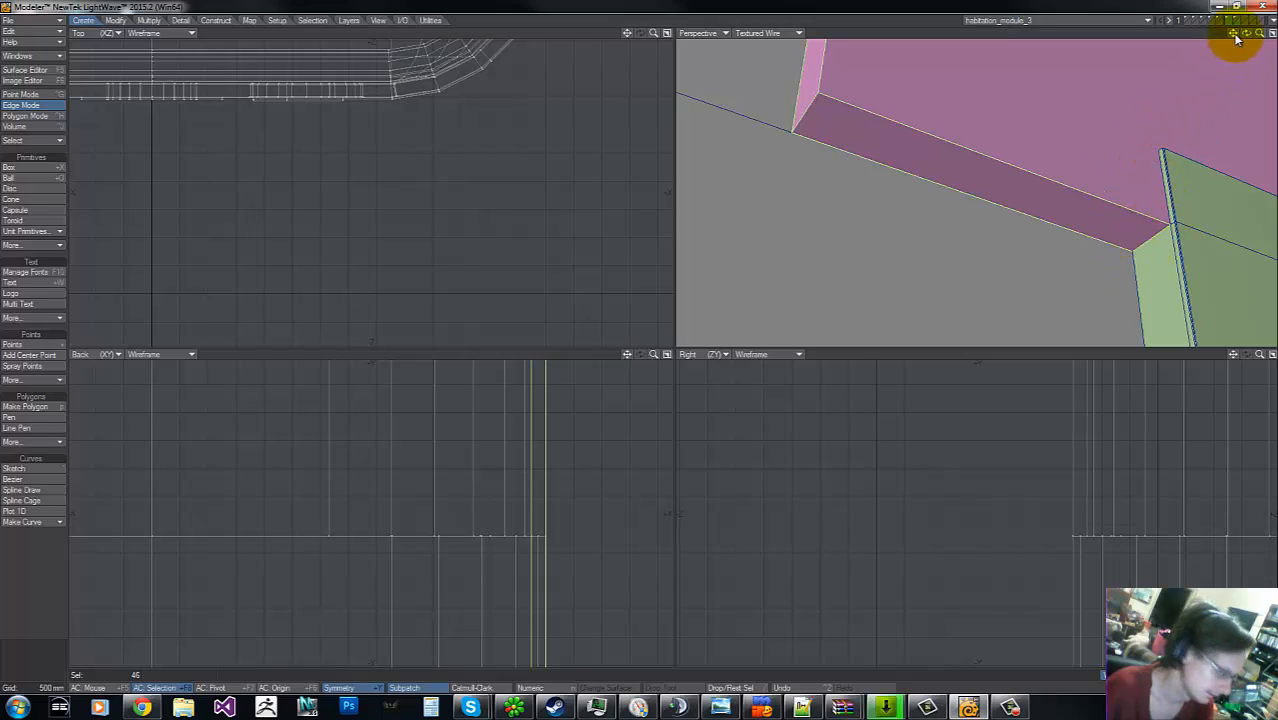
pyautogui.moveTo(1261, 35); pyautogui.dragTo(654, 343)
pyautogui.moveTo(914, 147)
pyautogui.keyDown('shift'); pyautogui.mouseDown()
pyautogui.moveTo(858, 128)
pyautogui.moveTo(865, 151)
pyautogui.mouseUp(); pyautogui.keyUp('shift')
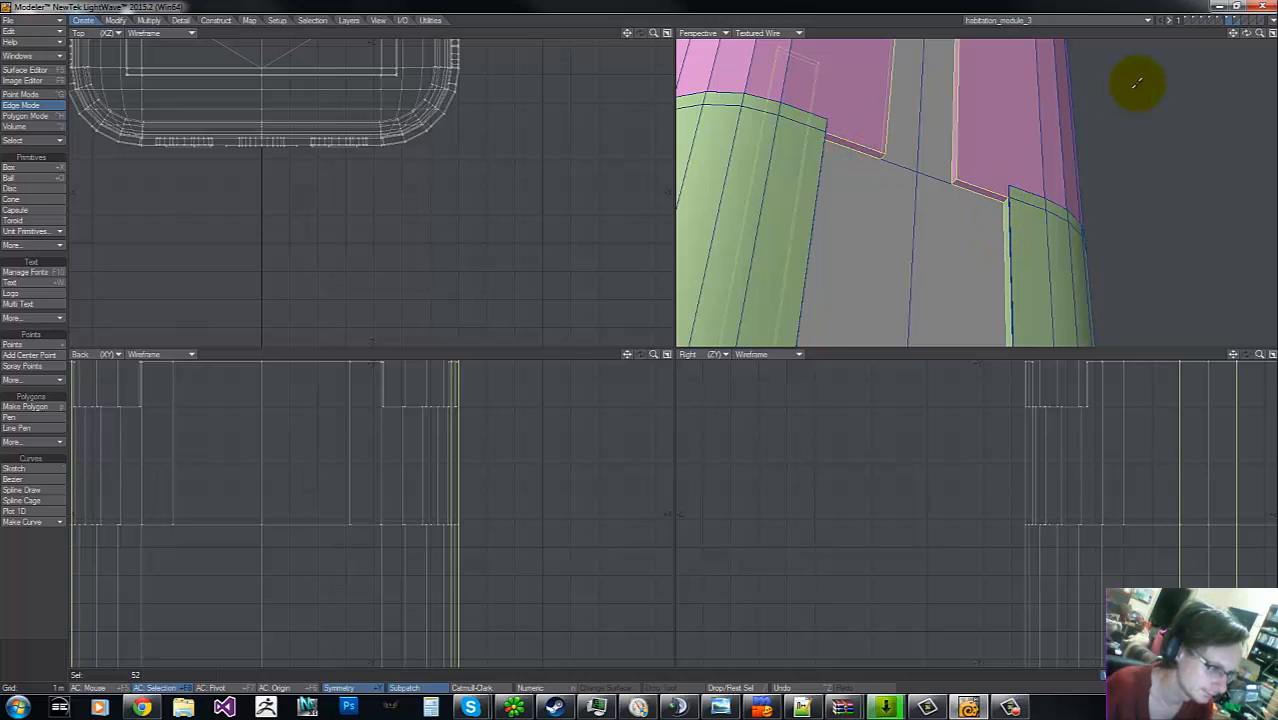
# - Add the vertical side edges of the green panels that border the wide gap below the slot to the selection
pyautogui.moveTo(1245, 36); pyautogui.dragTo(645, 345)
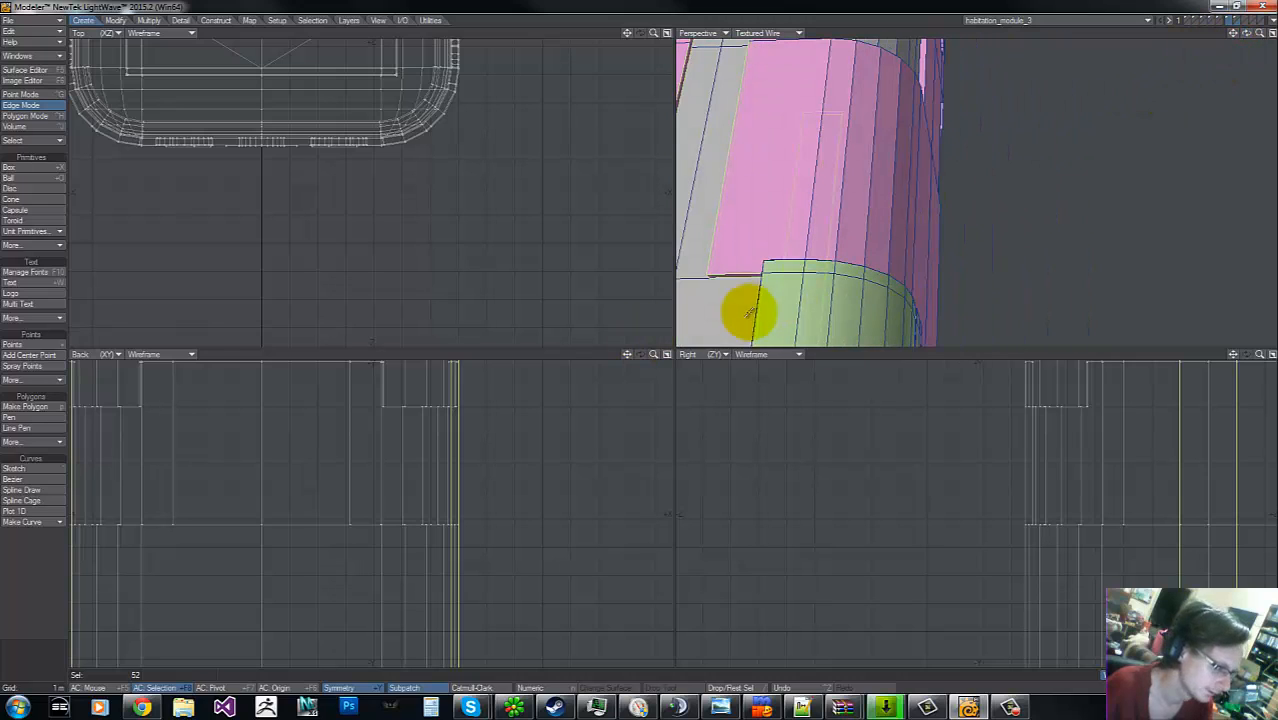
pyautogui.press('g')
pyautogui.moveTo(1245, 36); pyautogui.dragTo(642, 337)
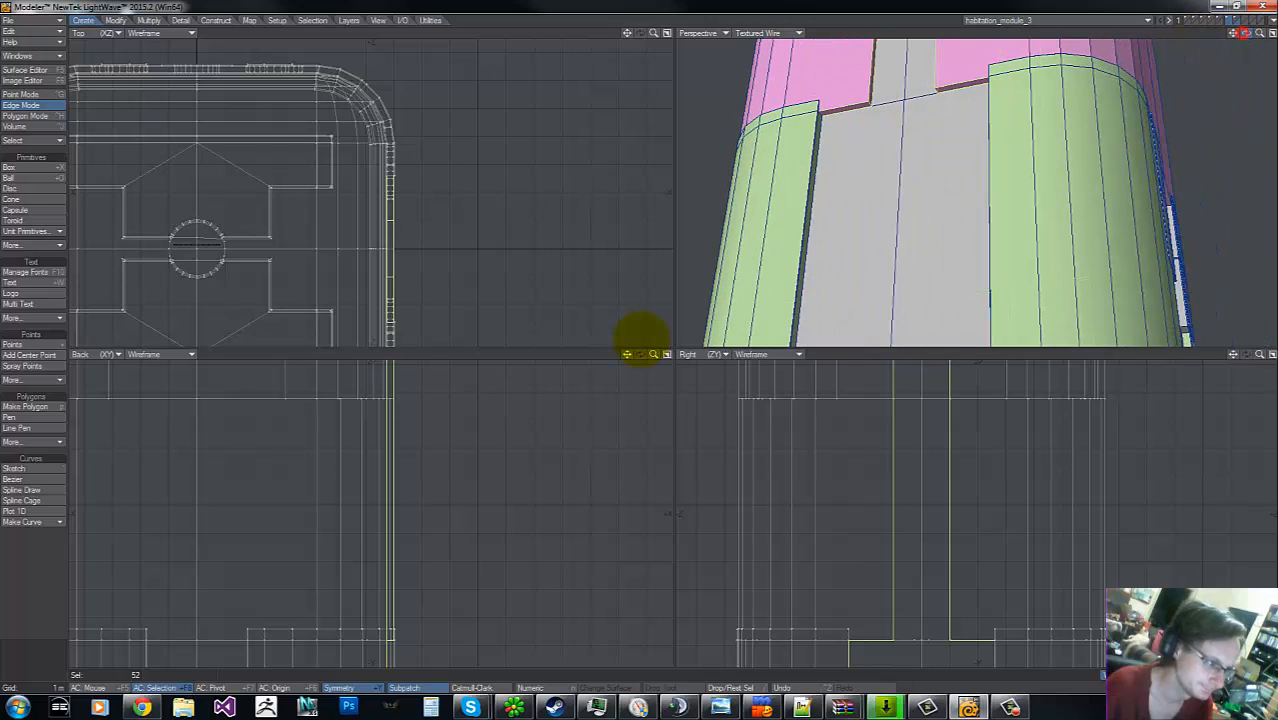
pyautogui.moveTo(807, 100)
pyautogui.mouseDown()
pyautogui.moveTo(828, 117)
pyautogui.moveTo(816, 130)
pyautogui.mouseUp()
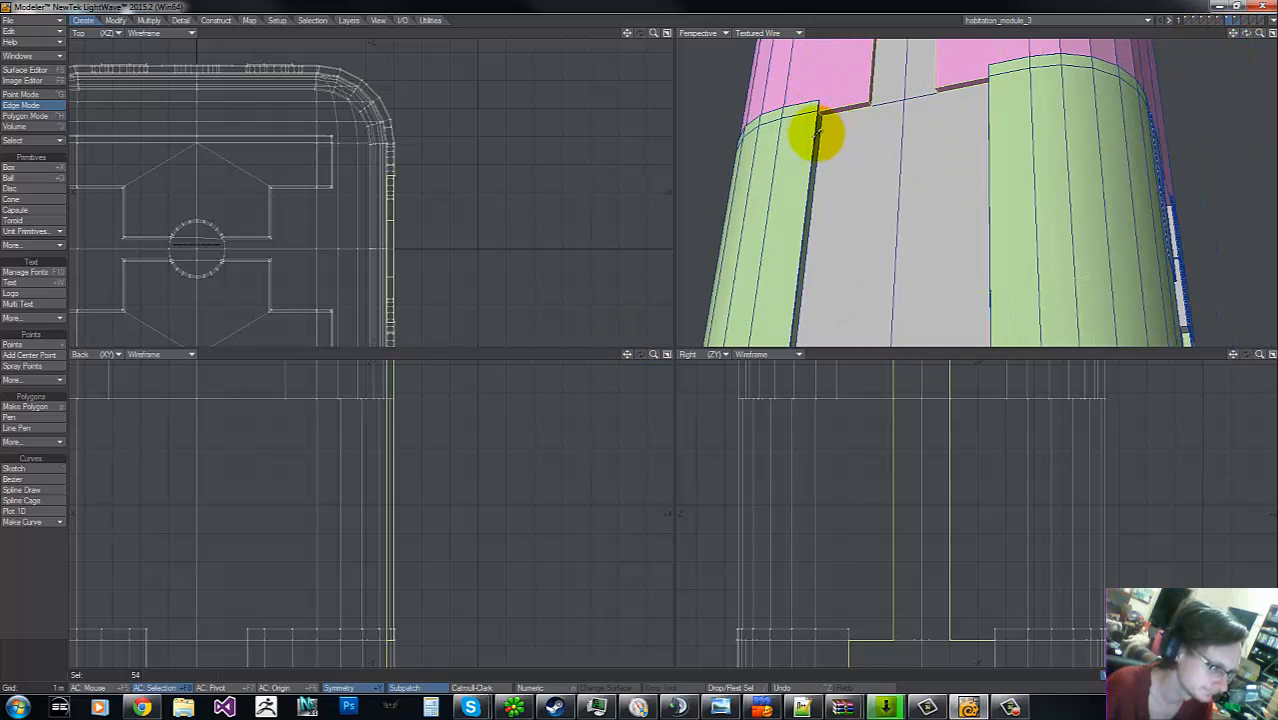
pyautogui.press('g')
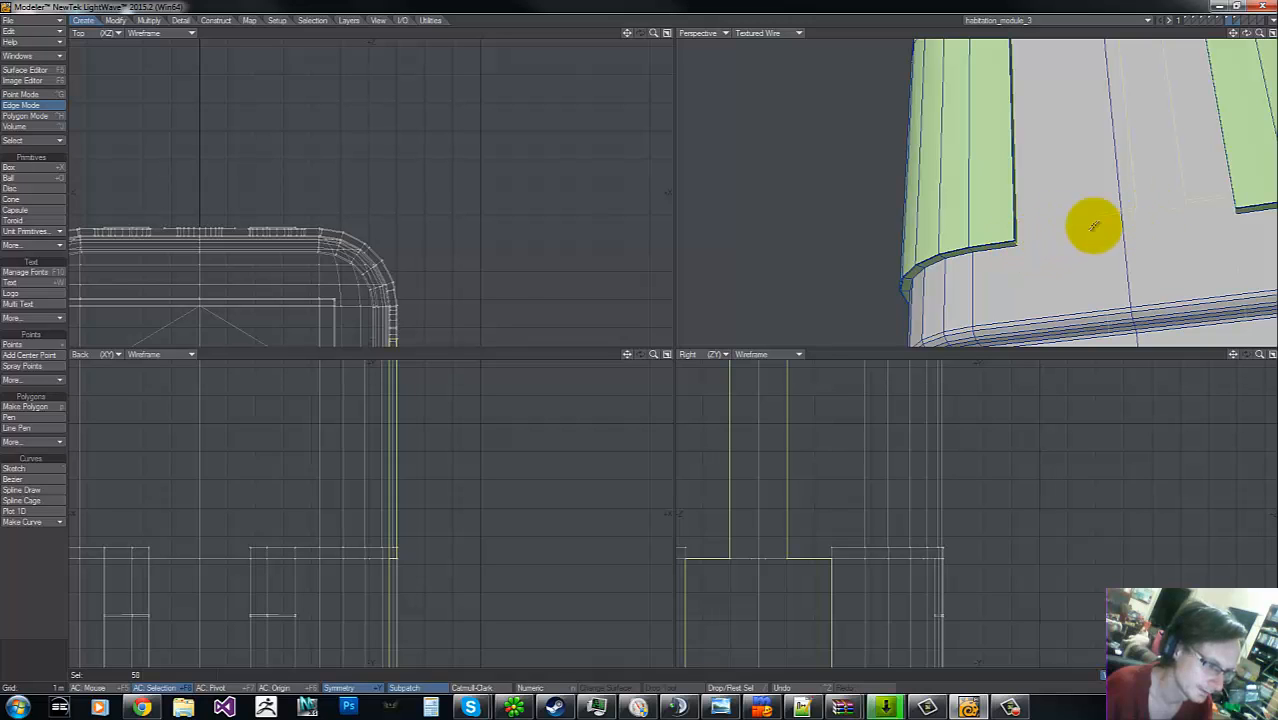
pyautogui.press('g')
pyautogui.press('g')
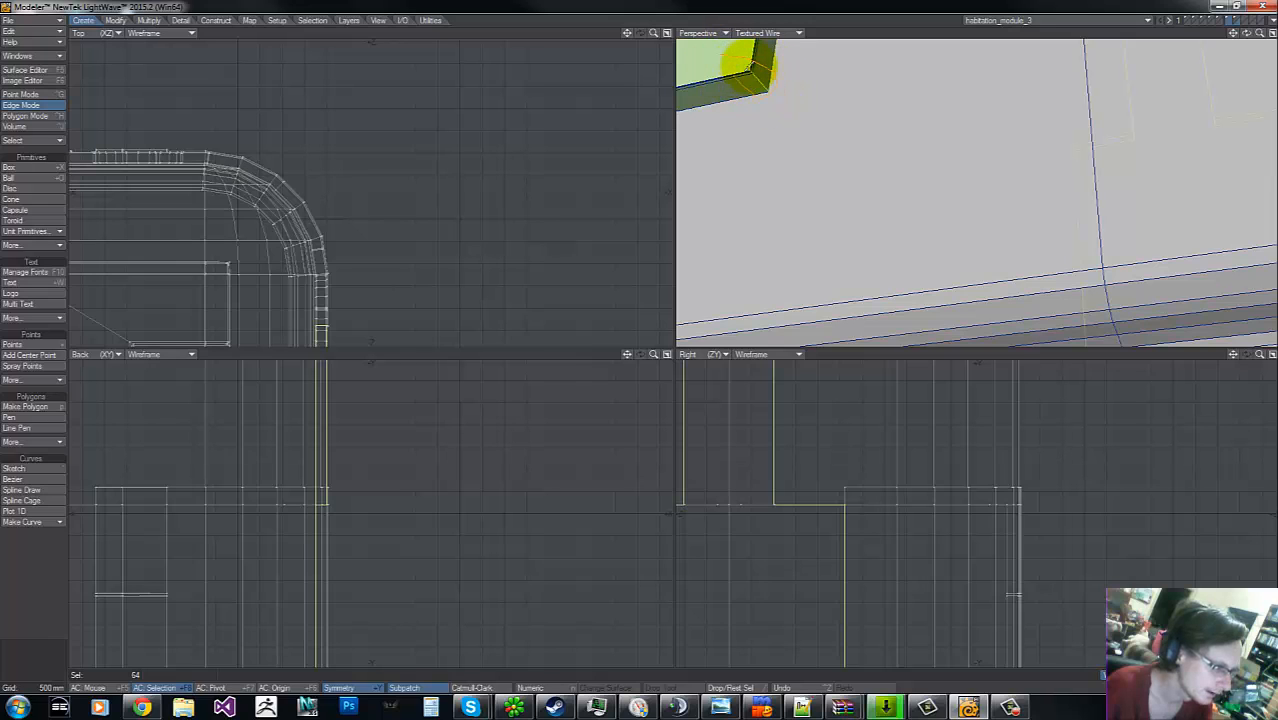
pyautogui.press('g')
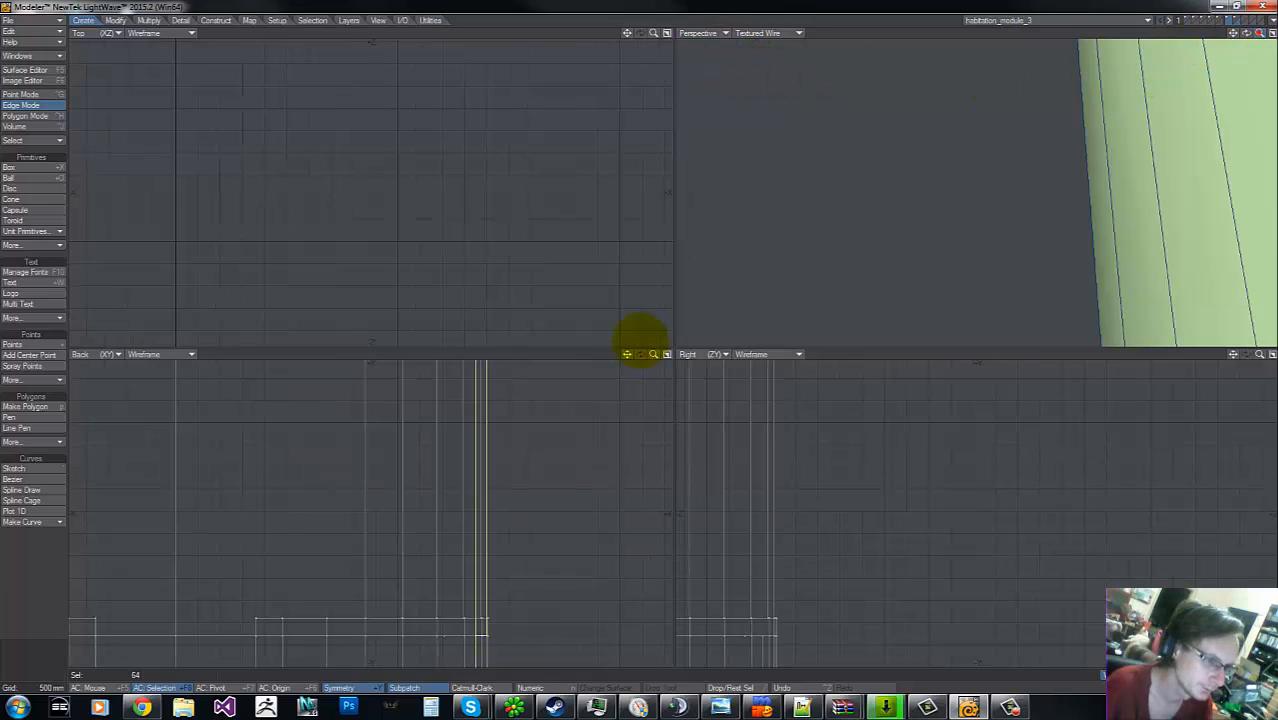
# - Add the remaining side edges at the bottom corner of the green panel beside the wide gap to the selection
pyautogui.press('a')
pyautogui.press('g')
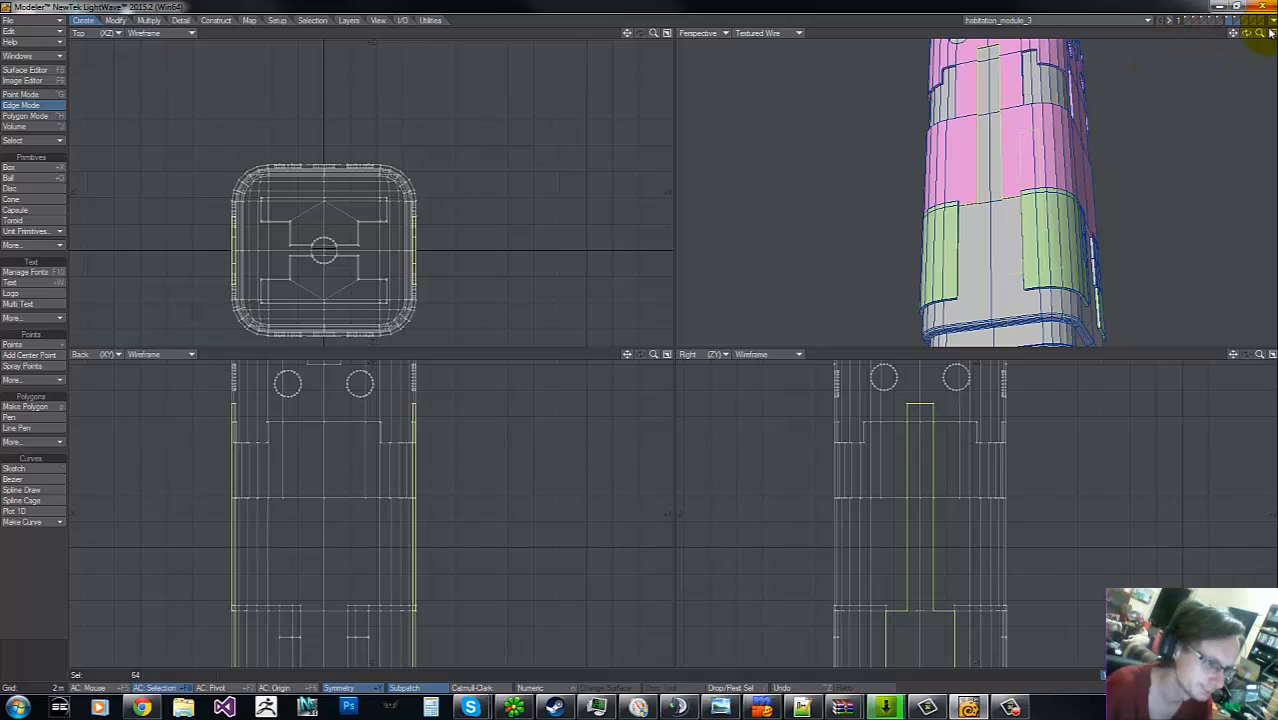
pyautogui.moveTo(1260, 33); pyautogui.dragTo(652, 340)
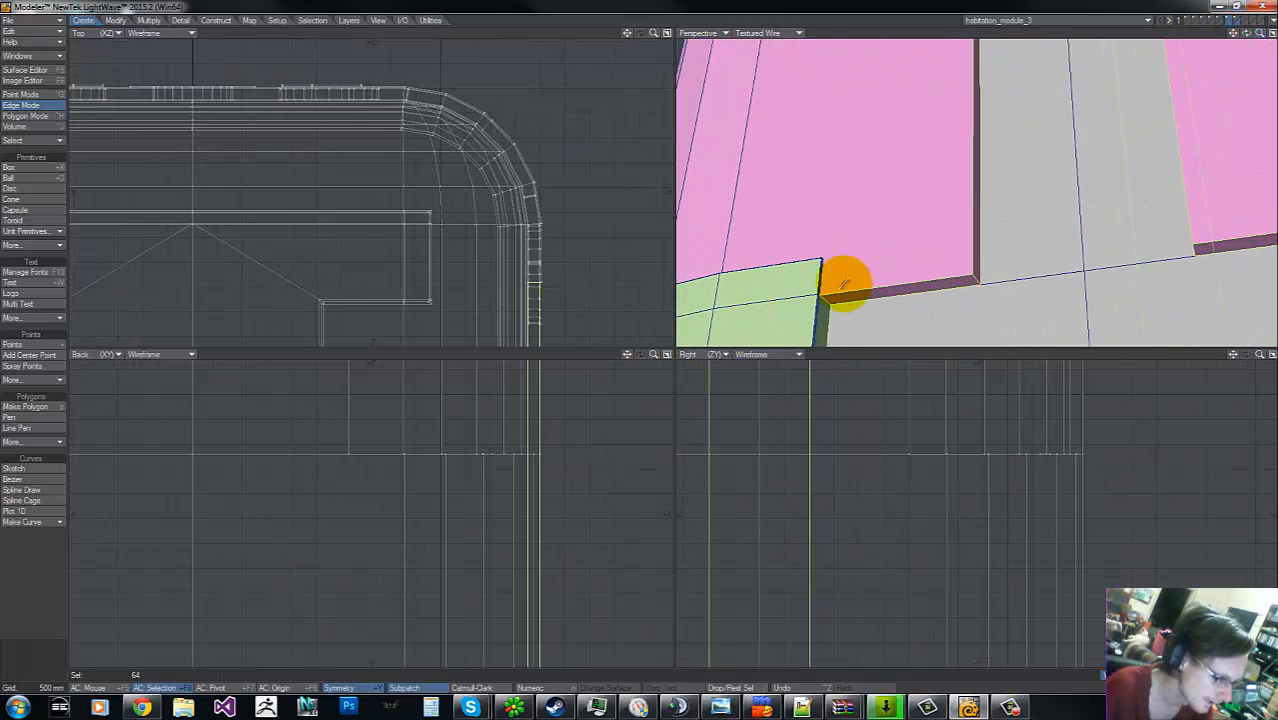
pyautogui.moveTo(1260, 35); pyautogui.dragTo(635, 340)
pyautogui.press('g')
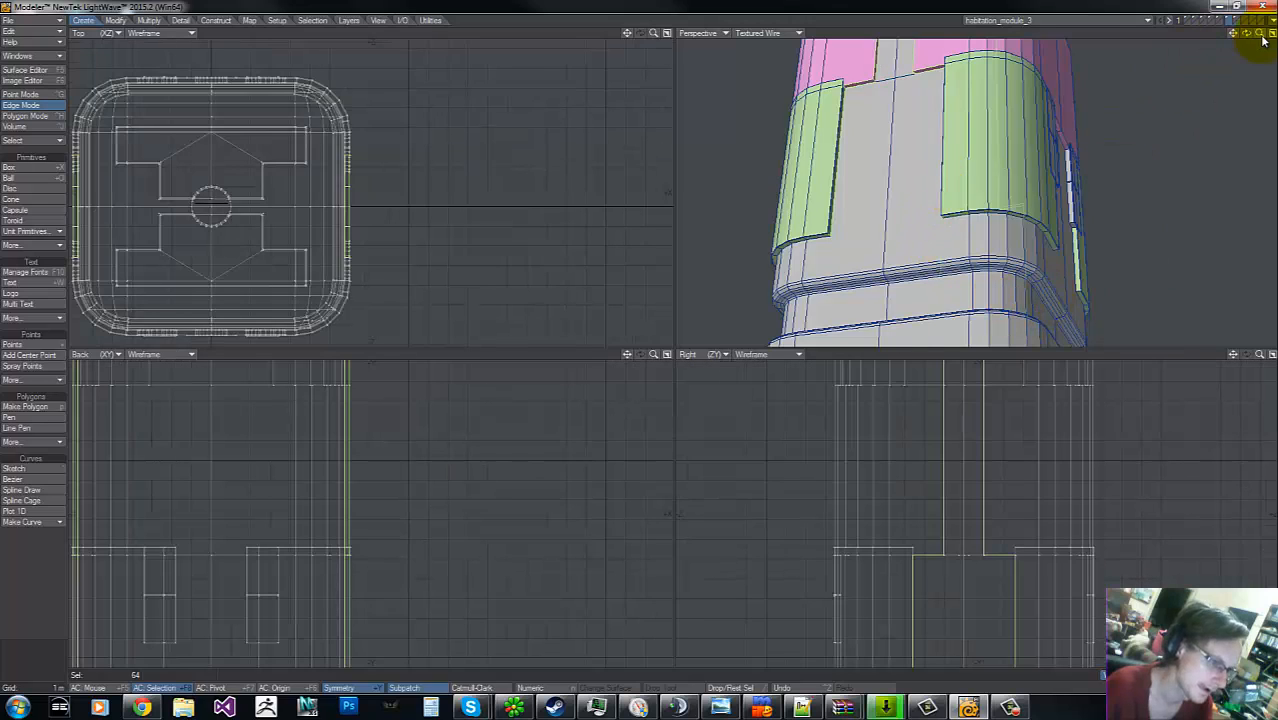
pyautogui.moveTo(1260, 33); pyautogui.dragTo(628, 350)
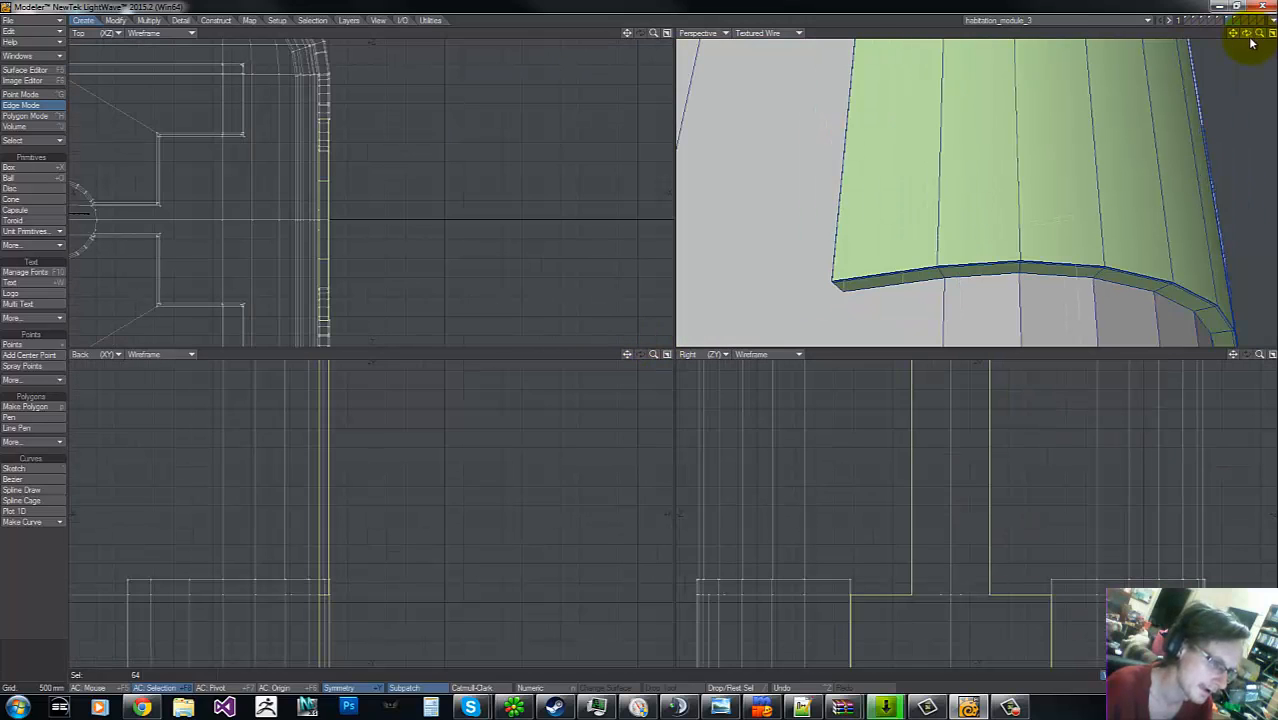
pyautogui.moveTo(1247, 35); pyautogui.dragTo(639, 337)
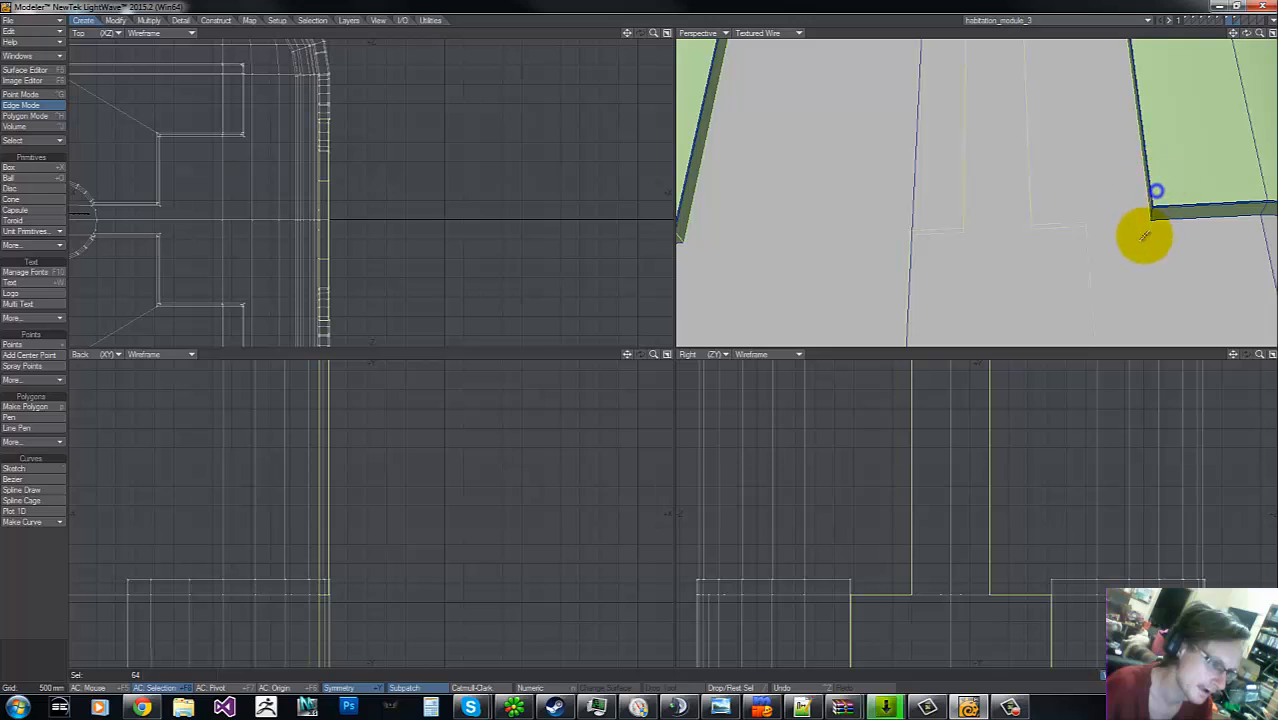
pyautogui.moveTo(1144, 235); pyautogui.dragTo(1178, 184)
# - Add the short edges at the lower corners of both green panels bordering the wide gap to the selection
pyautogui.press('g')
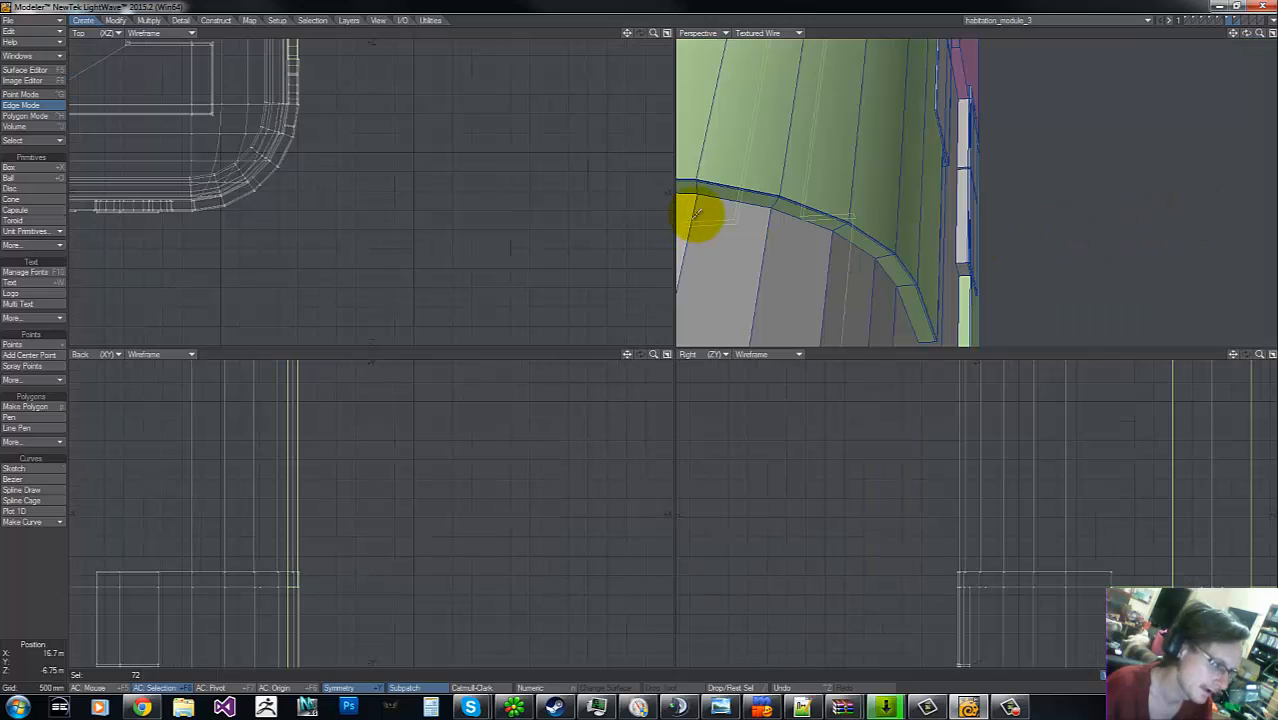
pyautogui.press('g')
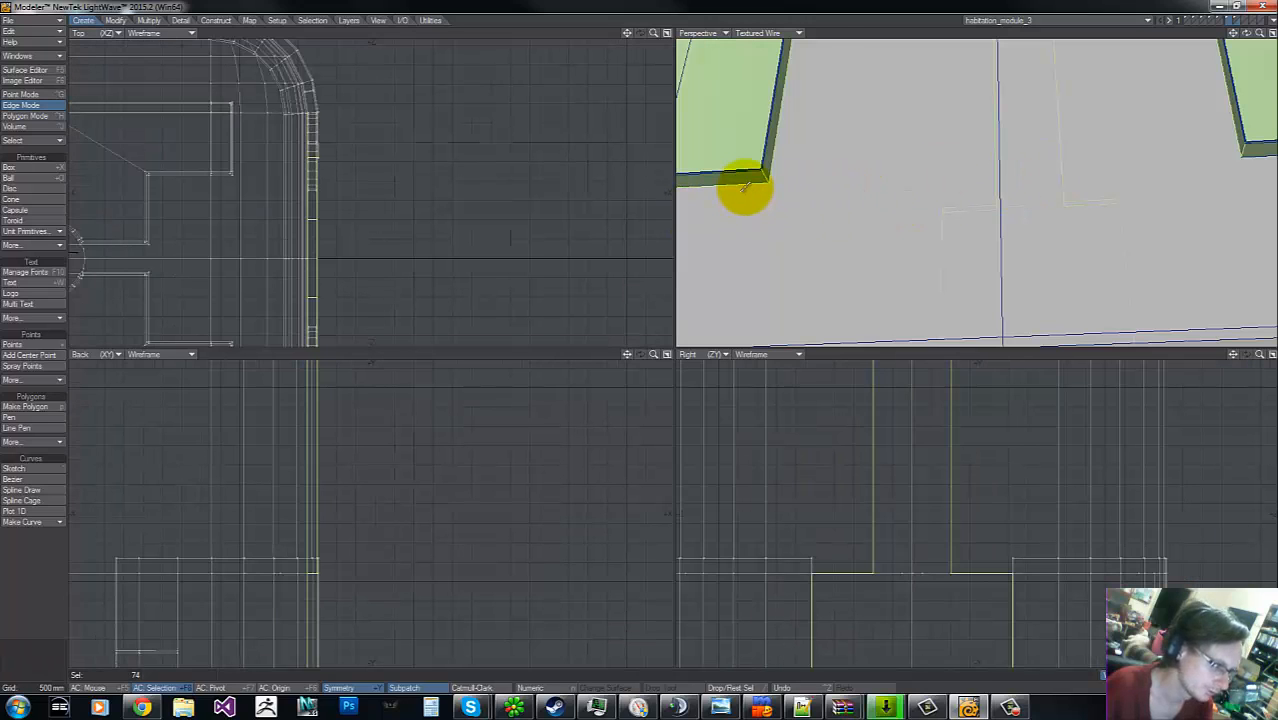
pyautogui.keyDown('shift'); pyautogui.click(1248, 154); pyautogui.keyUp('shift')
pyautogui.press('g')
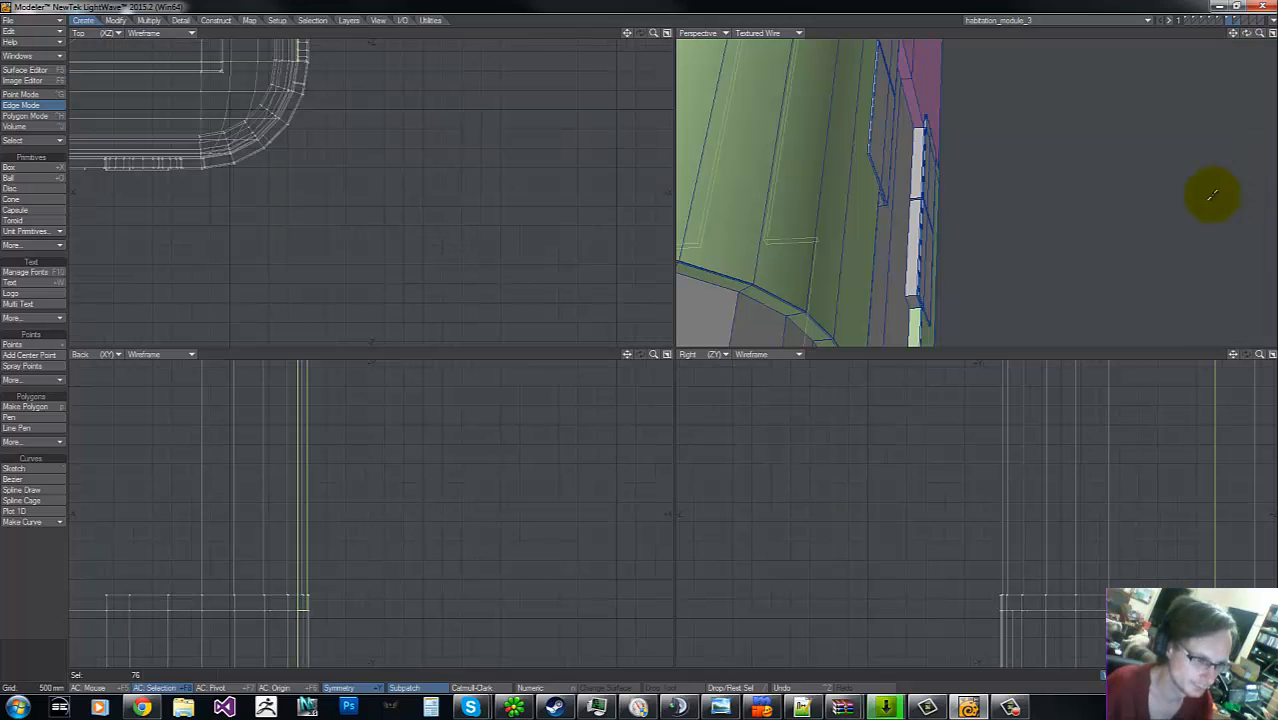
pyautogui.press('g')
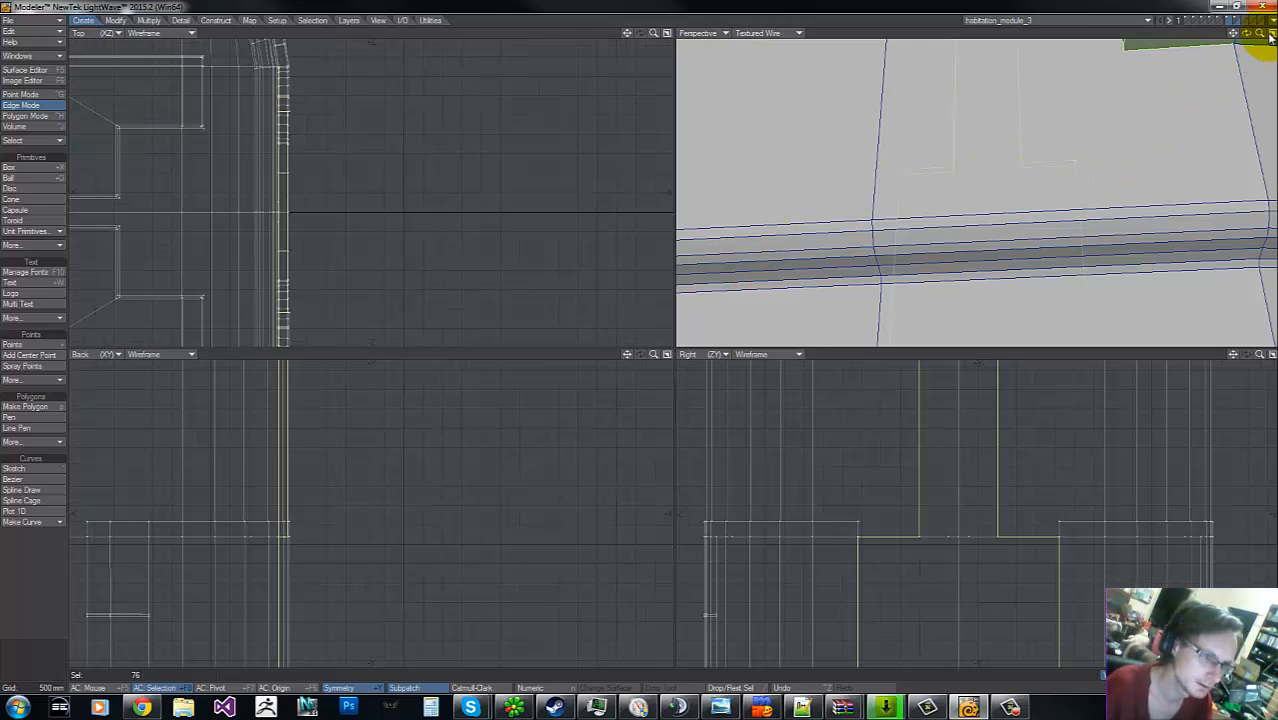
# - Add the curved bottom edges of the green panels, following them around the hull corners to their far ends
pyautogui.moveTo(1260, 34); pyautogui.dragTo(620, 340)
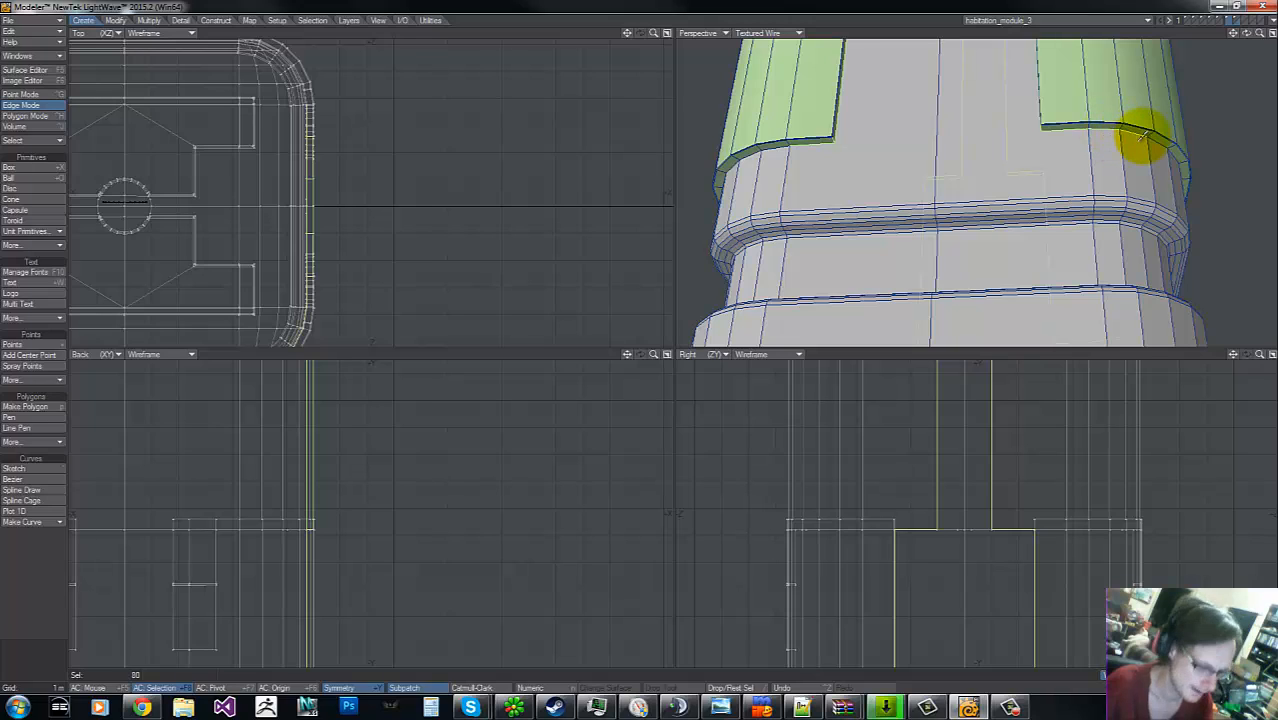
pyautogui.keyDown('shift'); pyautogui.click(782, 148); pyautogui.keyUp('shift')
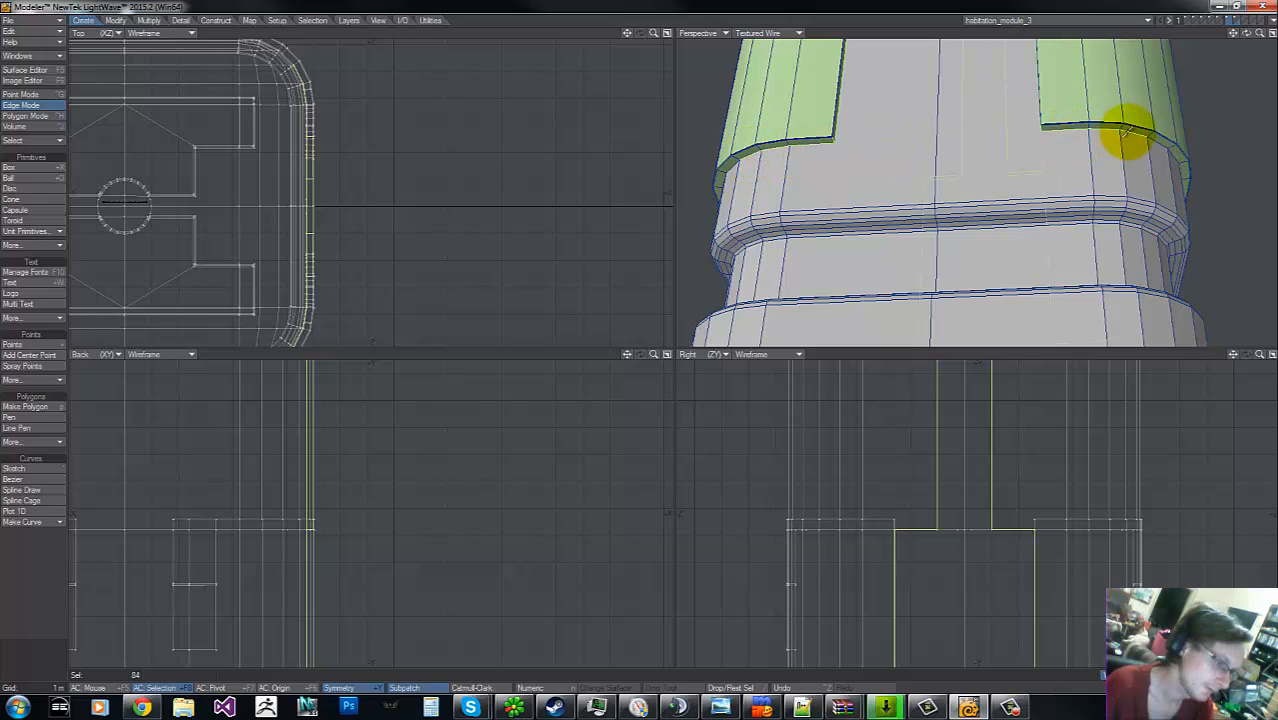
pyautogui.keyDown('shift'); pyautogui.click(1155, 143); pyautogui.keyUp('shift')
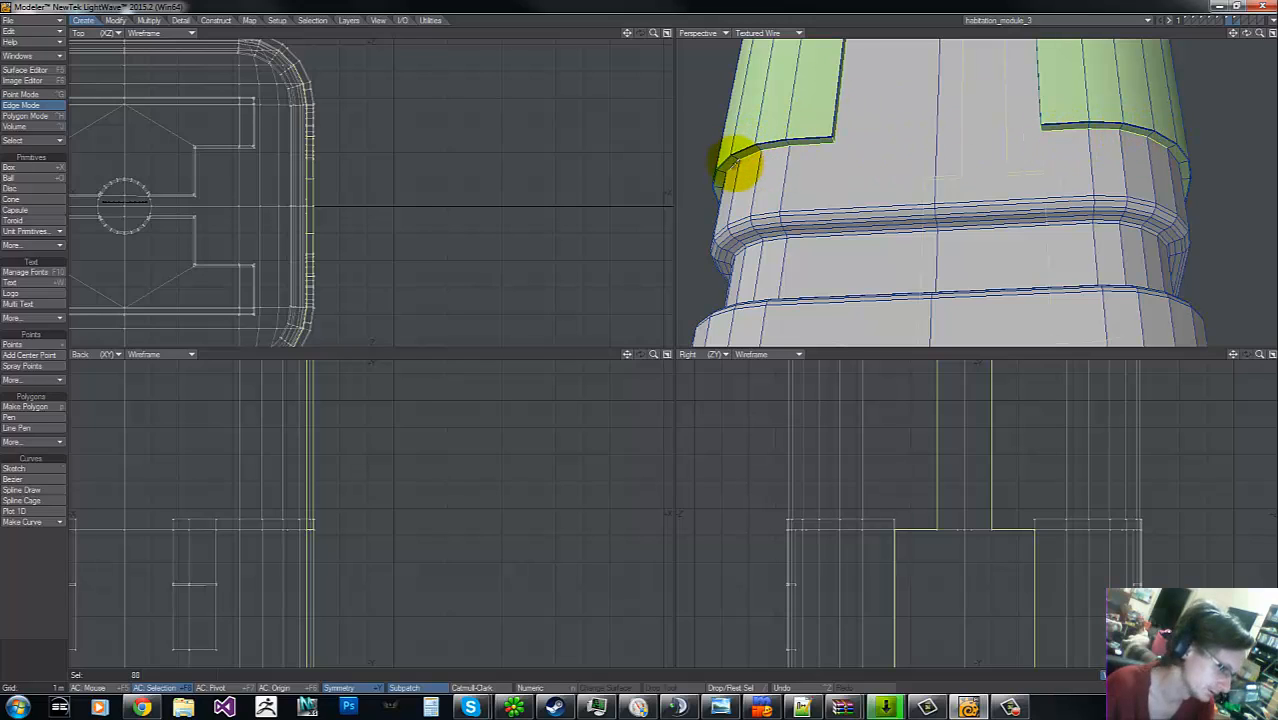
pyautogui.moveTo(1245, 34); pyautogui.dragTo(640, 342)
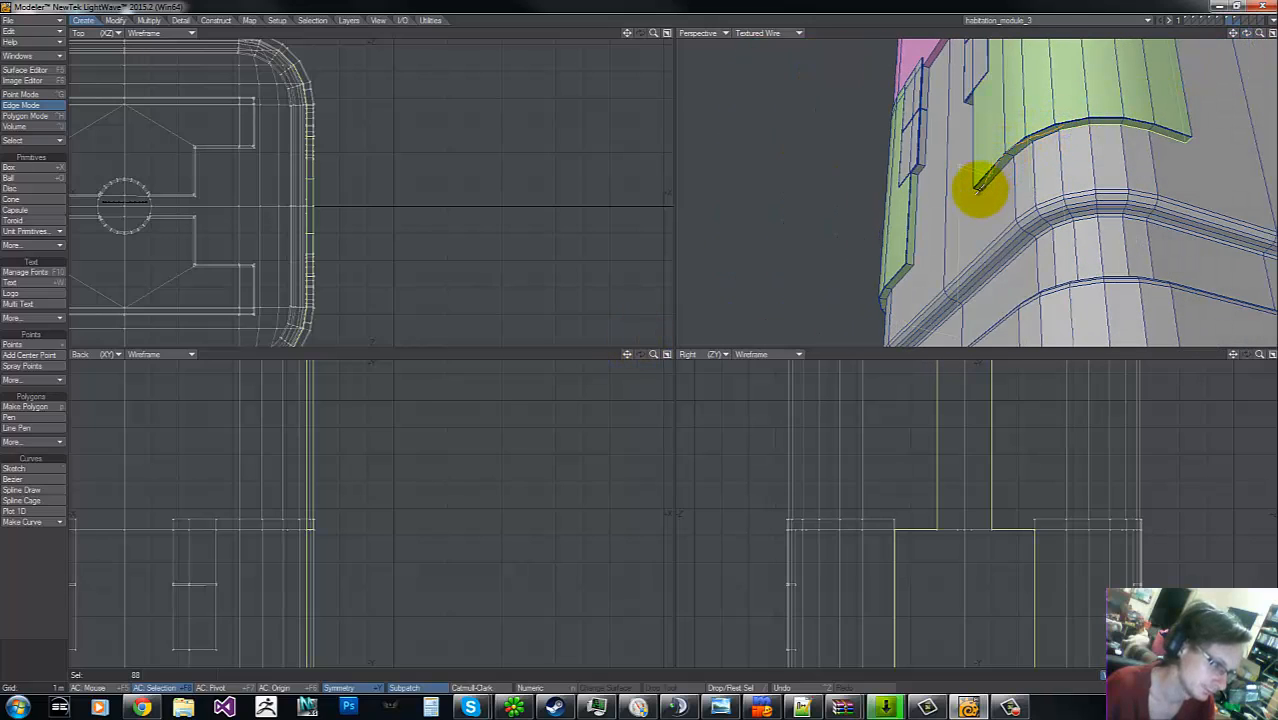
pyautogui.moveTo(978, 188)
pyautogui.mouseDown()
pyautogui.moveTo(1098, 128)
pyautogui.moveTo(984, 171)
pyautogui.moveTo(915, 252)
pyautogui.moveTo(893, 257)
pyautogui.mouseUp()
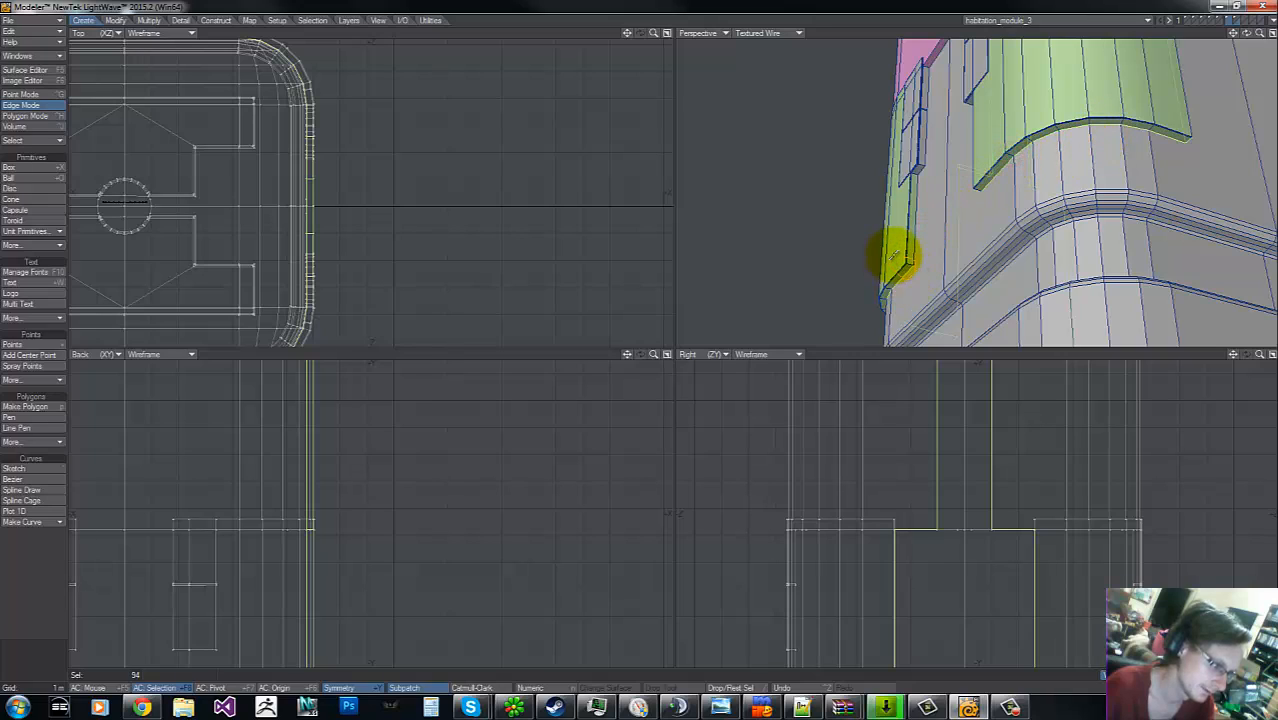
# - Add the green panels' side edges and the lower gray plates' outline edges along the gap on the adjacent hull face
pyautogui.moveTo(1248, 35); pyautogui.dragTo(640, 344)
pyautogui.moveTo(968, 265)
pyautogui.mouseDown()
pyautogui.moveTo(985, 238)
pyautogui.moveTo(962, 197)
pyautogui.mouseUp()
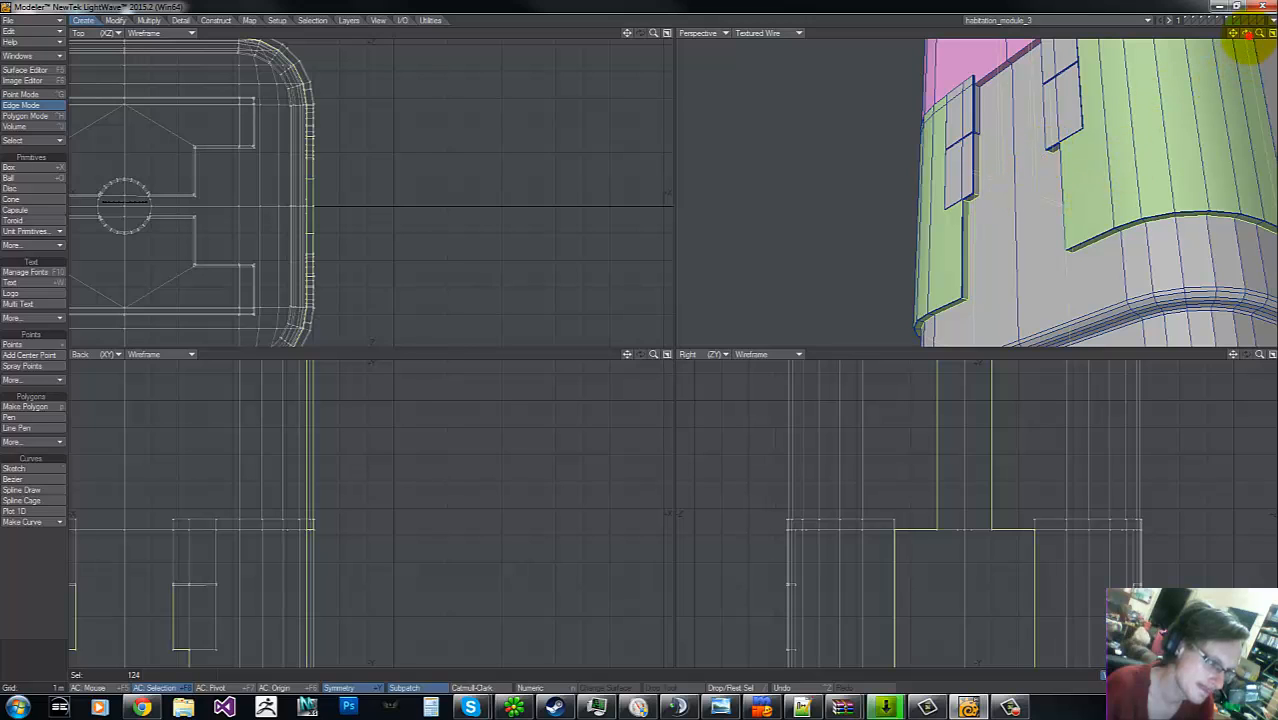
pyautogui.moveTo(1248, 36); pyautogui.dragTo(638, 341)
pyautogui.press('g')
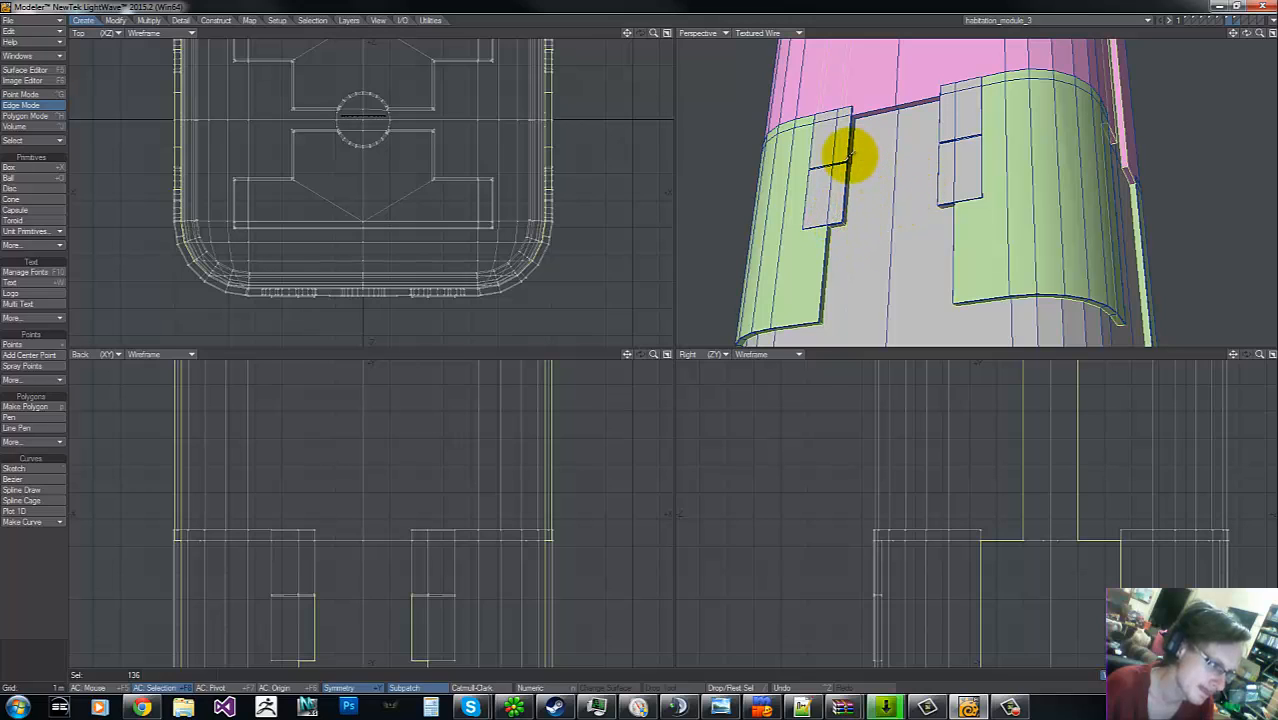
# - Add the gray plates' upper side edges, the thin slit between them and the pink panel's lower edge to the selection
pyautogui.press('g')
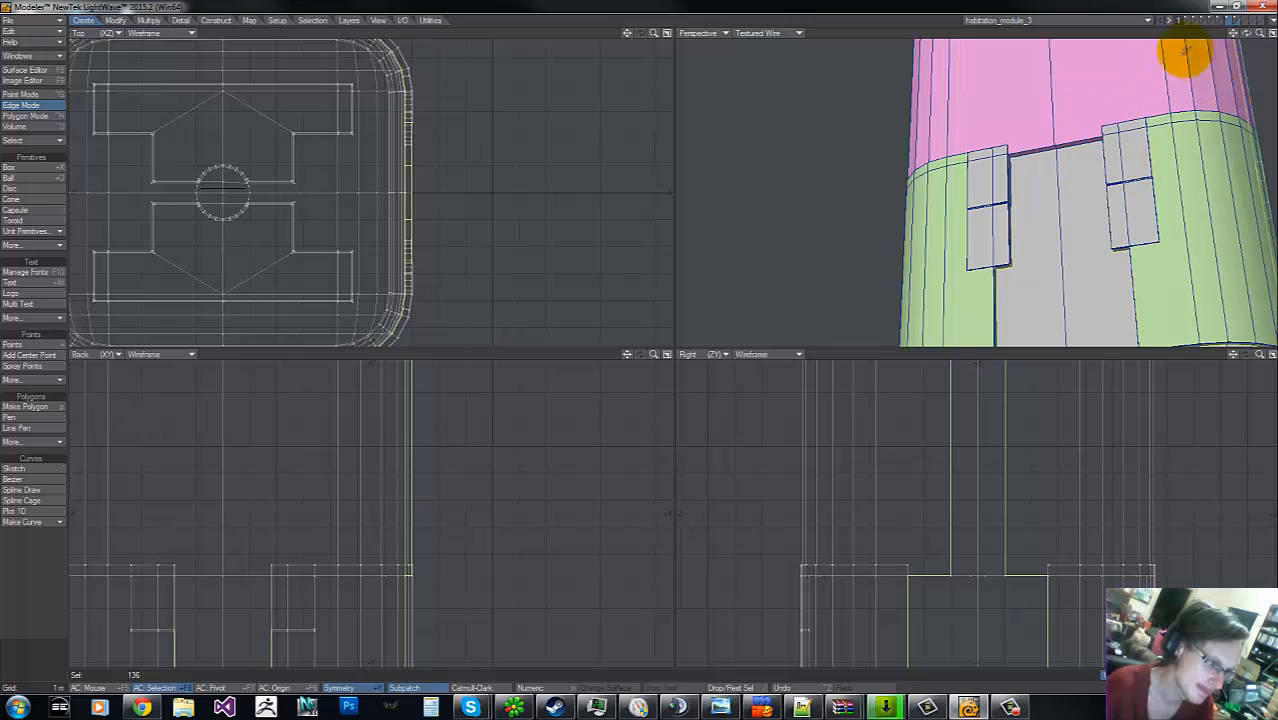
pyautogui.moveTo(1260, 33); pyautogui.dragTo(641, 340)
pyautogui.moveTo(1246, 35); pyautogui.dragTo(638, 340)
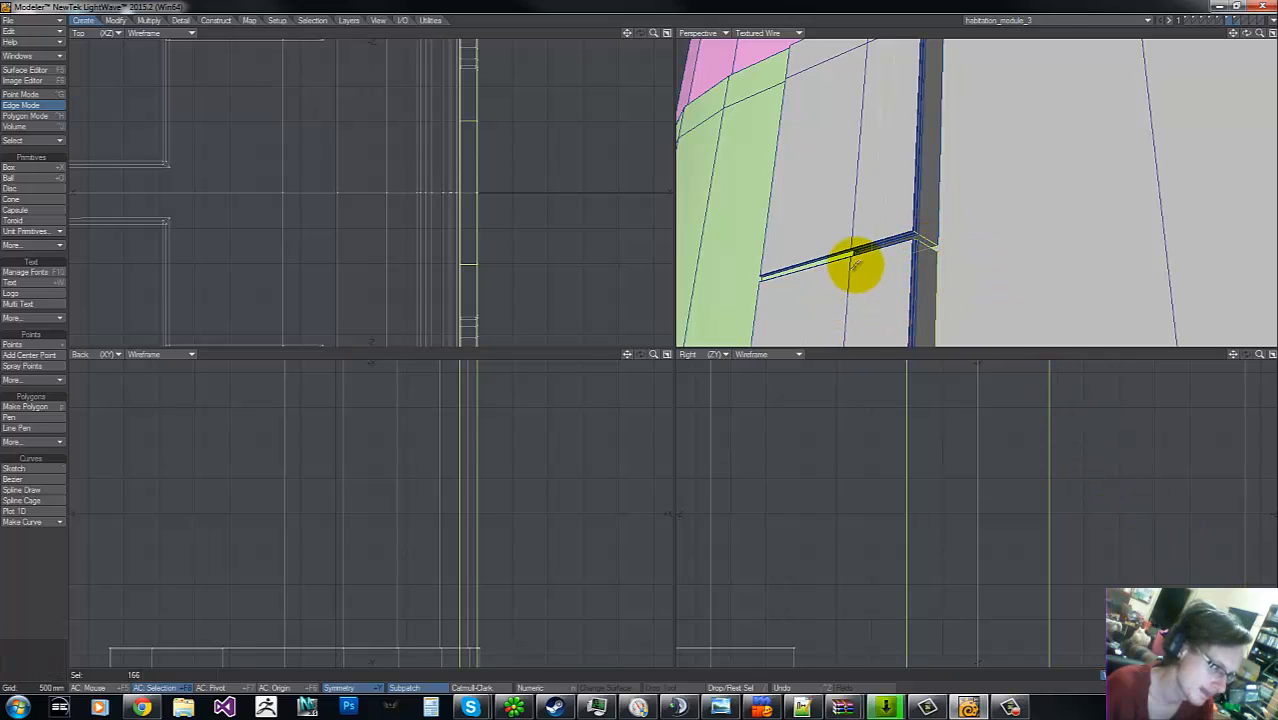
pyautogui.moveTo(1250, 40); pyautogui.dragTo(642, 337)
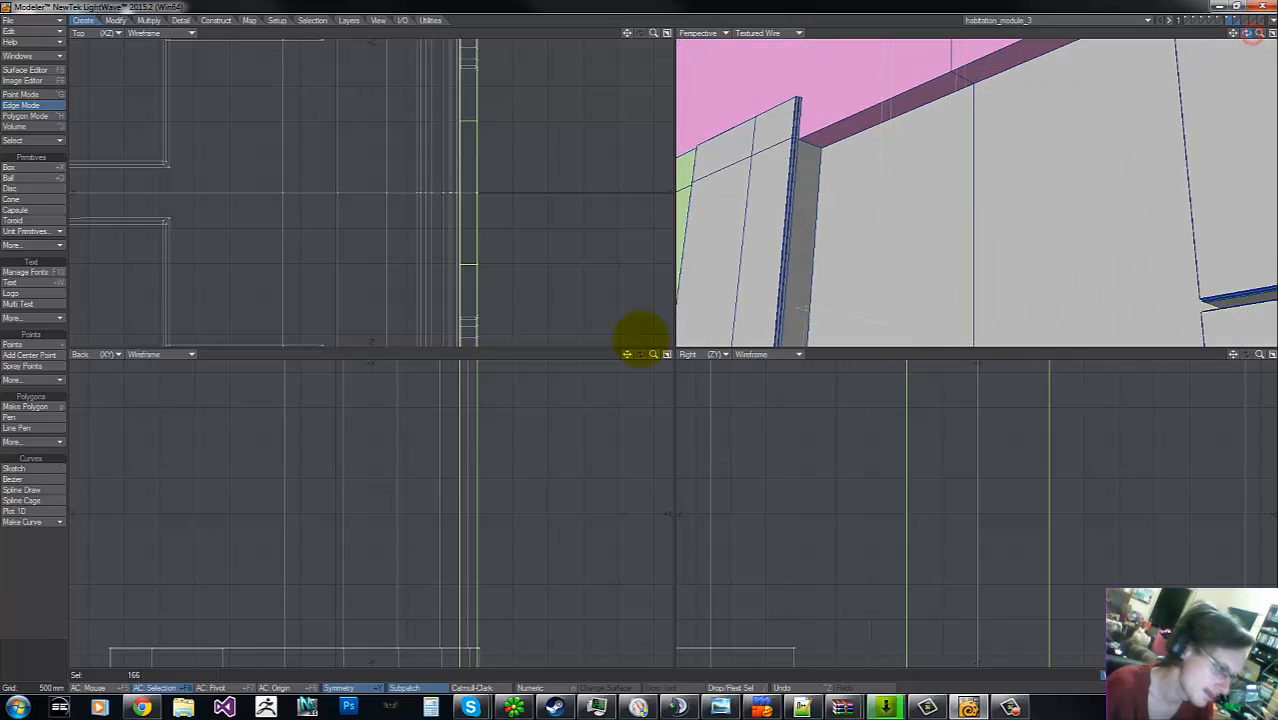
pyautogui.keyDown('shift'); pyautogui.click(838, 140); pyautogui.keyUp('shift')
pyautogui.press('g')
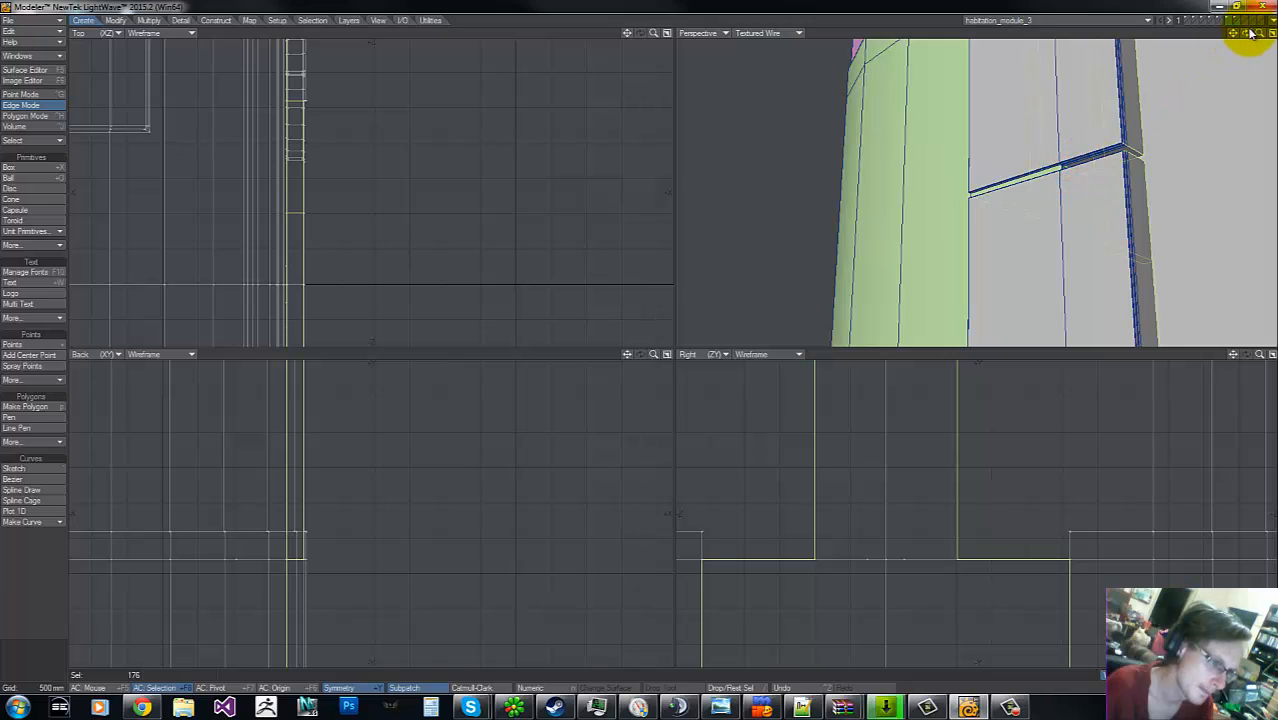
# - Examine the selected outlines of the green panels and gray plates for missing edges in the perspective and side views
pyautogui.moveTo(1250, 35); pyautogui.dragTo(962, 302)
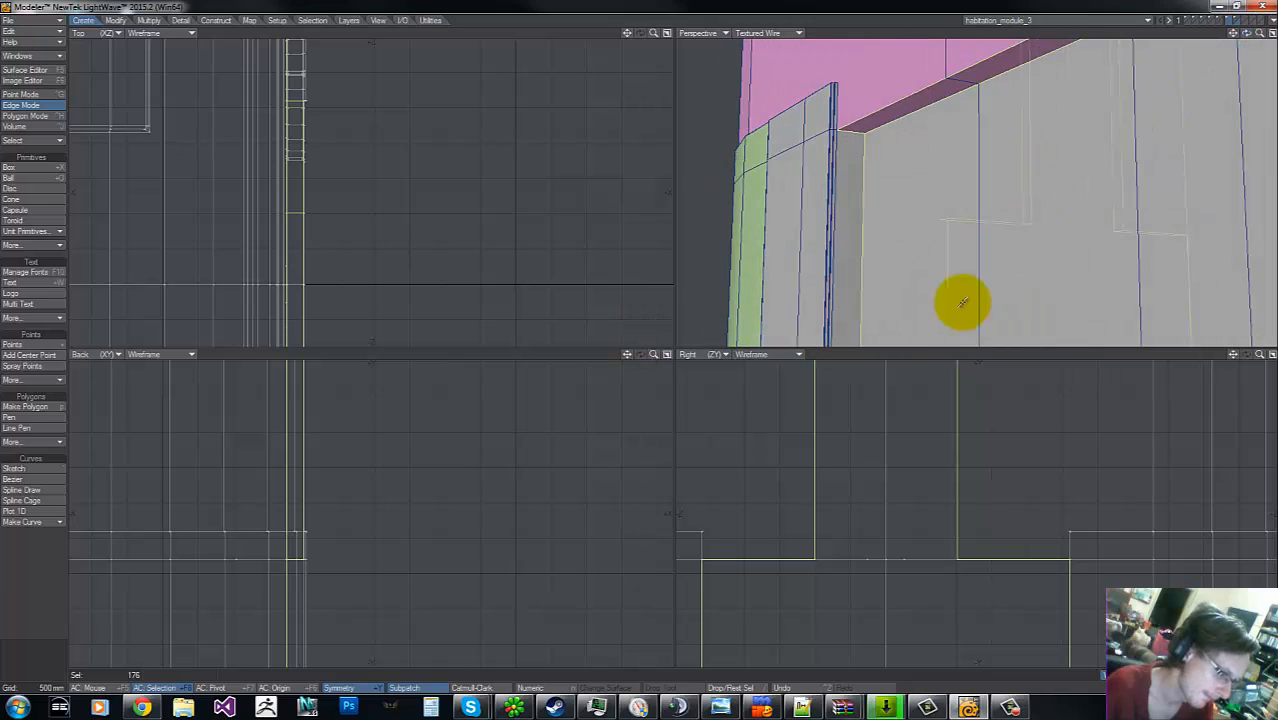
pyautogui.press('g')
pyautogui.press('g')
pyautogui.press('g')
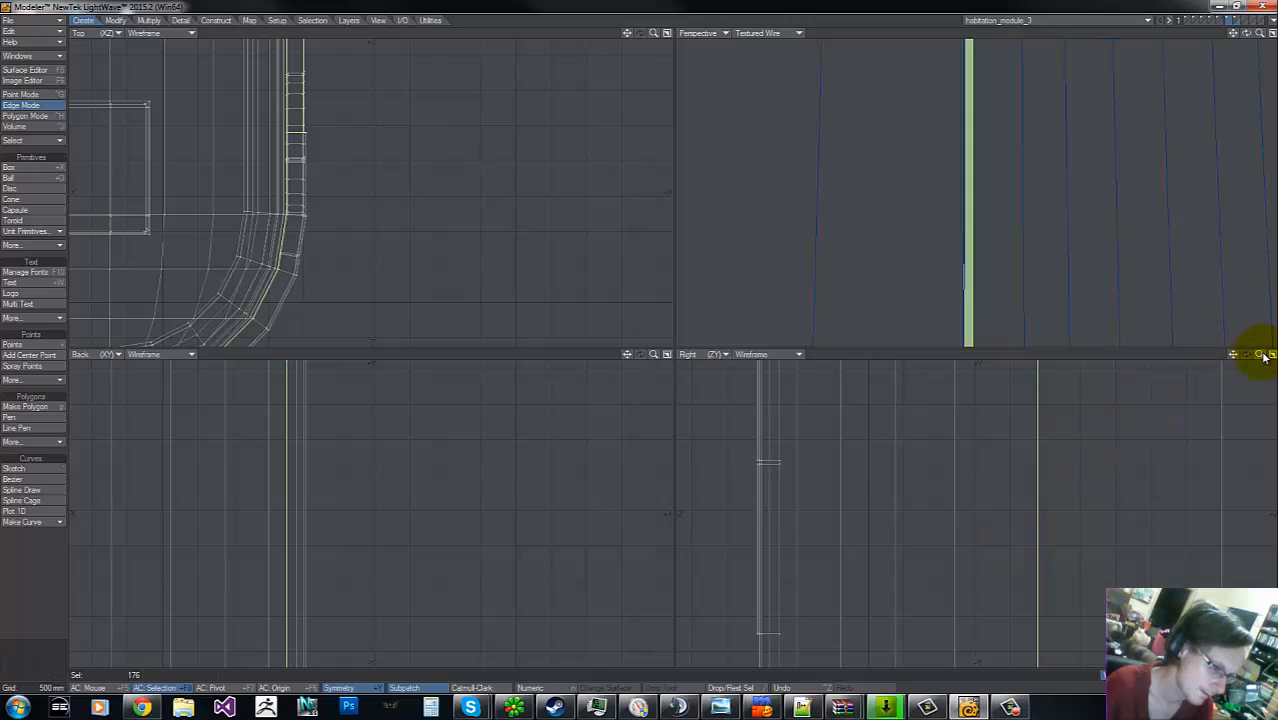
pyautogui.moveTo(1261, 355); pyautogui.dragTo(640, 337)
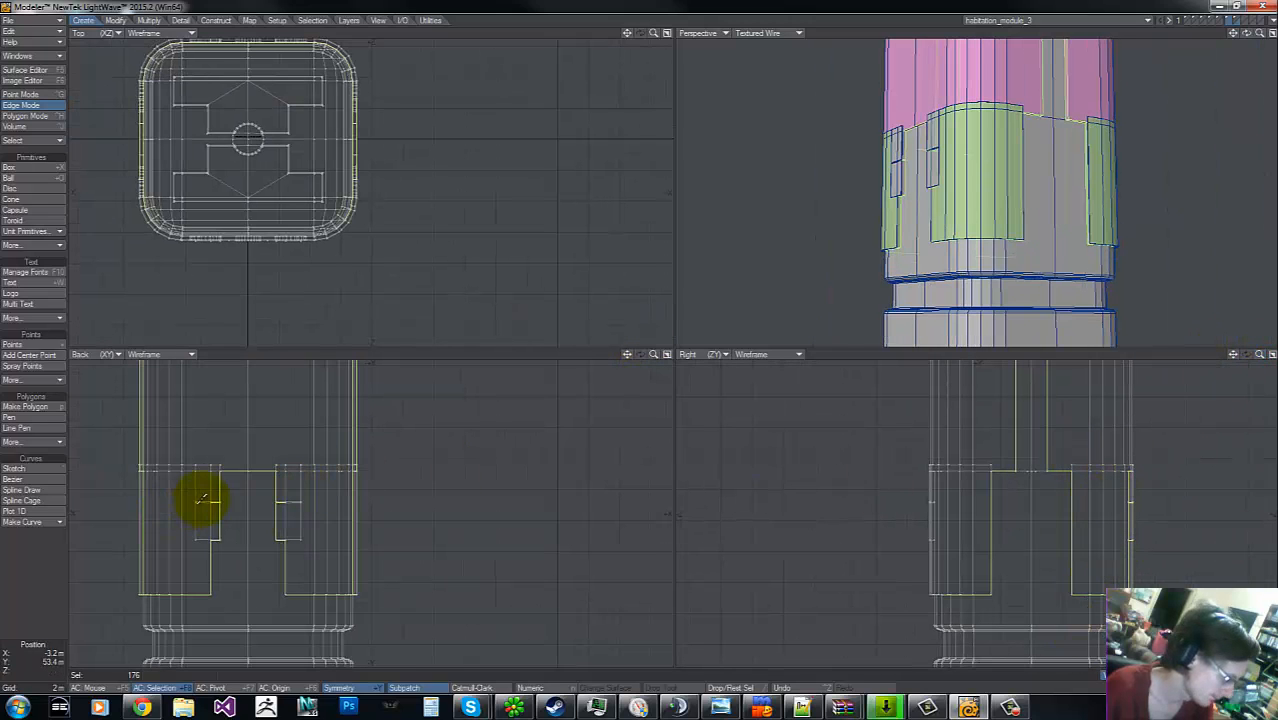
pyautogui.press('g')
pyautogui.moveTo(651, 357); pyautogui.dragTo(566, 358)
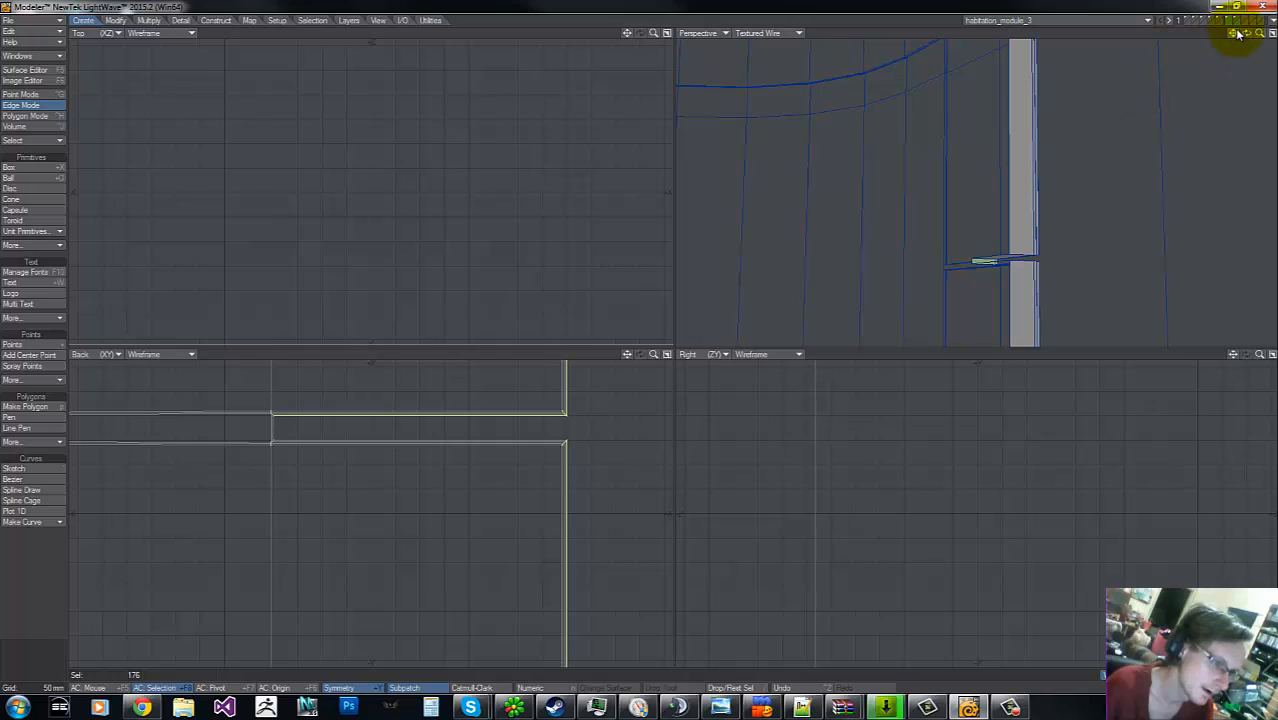
pyautogui.moveTo(1238, 34); pyautogui.dragTo(1212, 226)
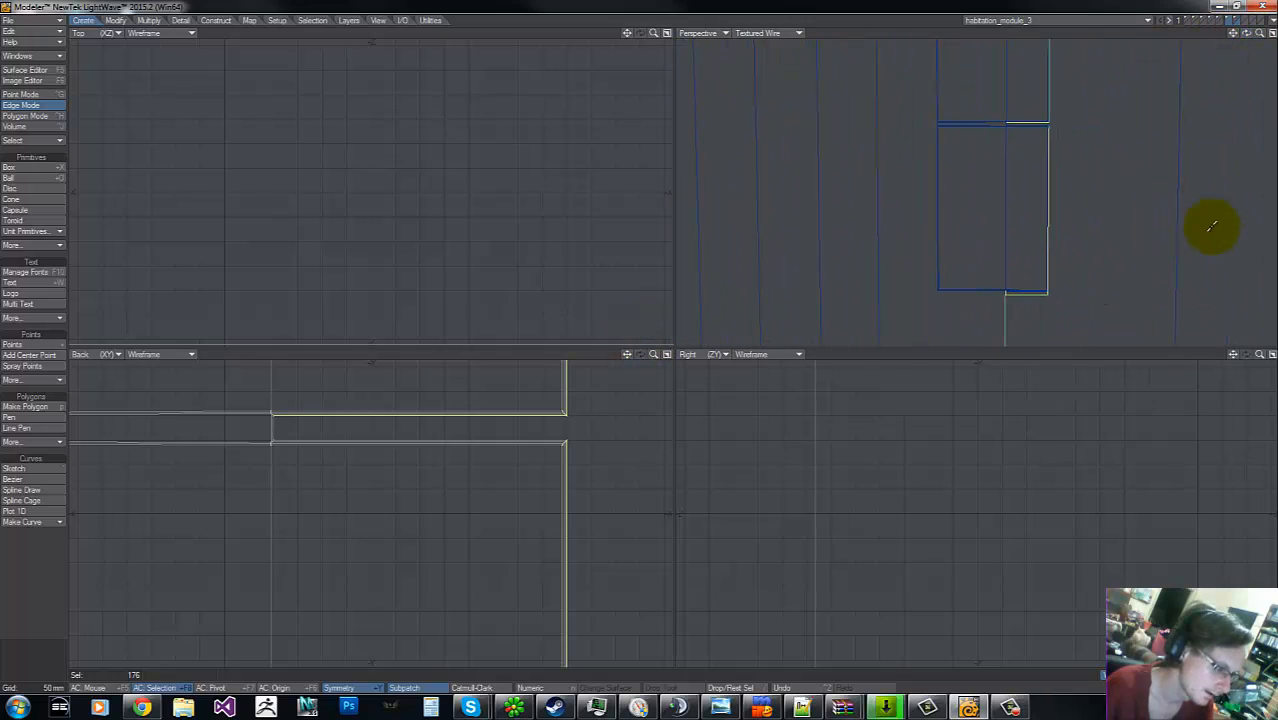
pyautogui.moveTo(1233, 355); pyautogui.dragTo(633, 334)
pyautogui.moveTo(1259, 355); pyautogui.dragTo(641, 346)
pyautogui.press('g')
pyautogui.press('g')
pyautogui.press('g')
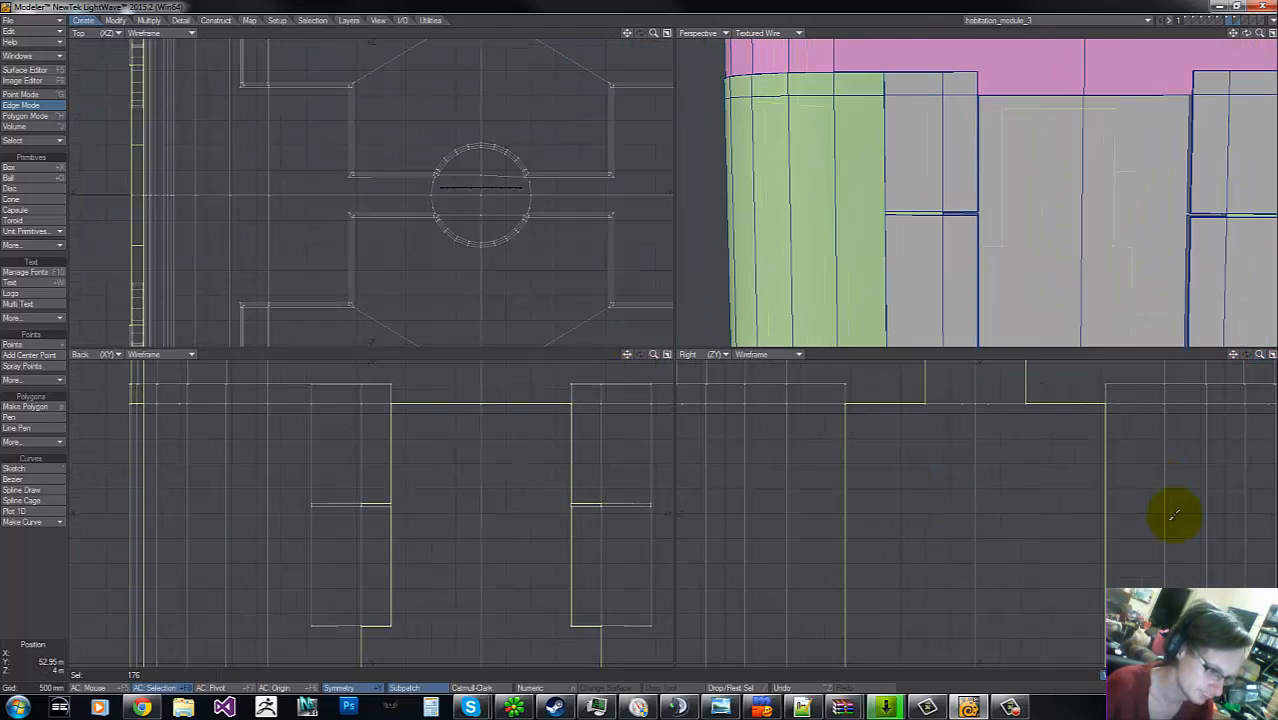
pyautogui.press('g')
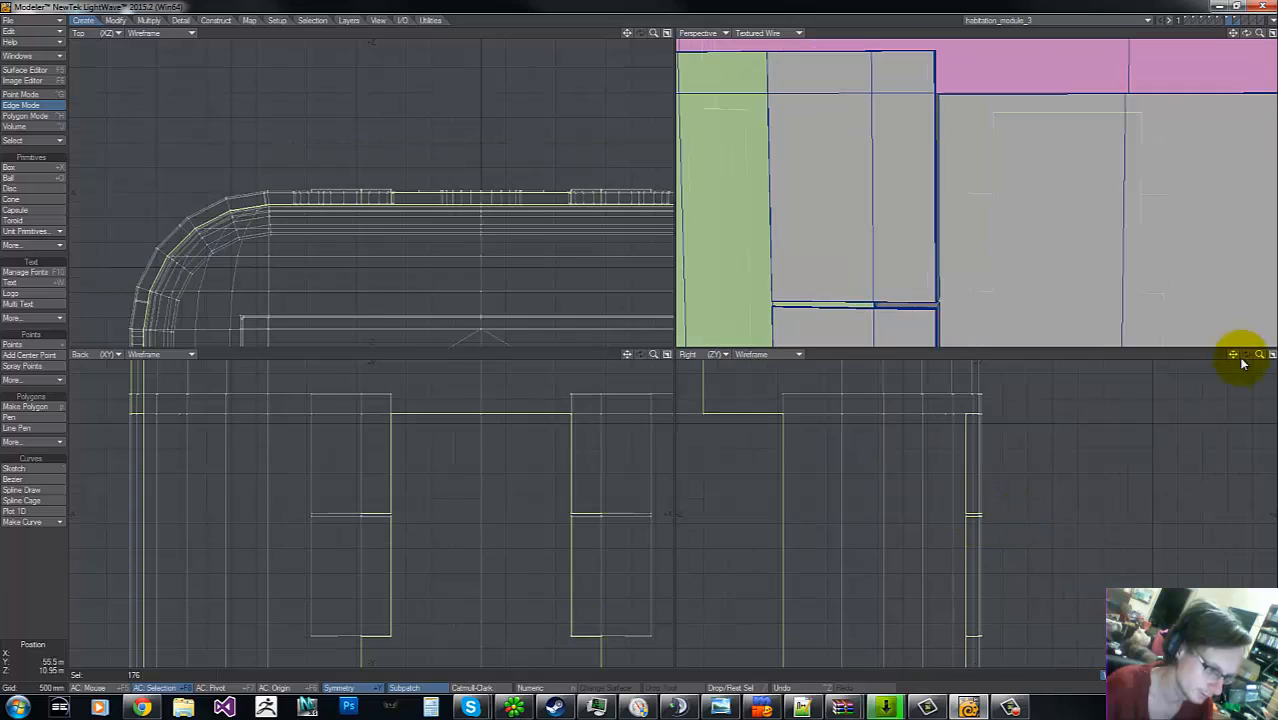
# - Add the remaining edges inside the thin slit between the upper and lower gray plates to the selection
pyautogui.moveTo(1260, 356); pyautogui.dragTo(685, 485)
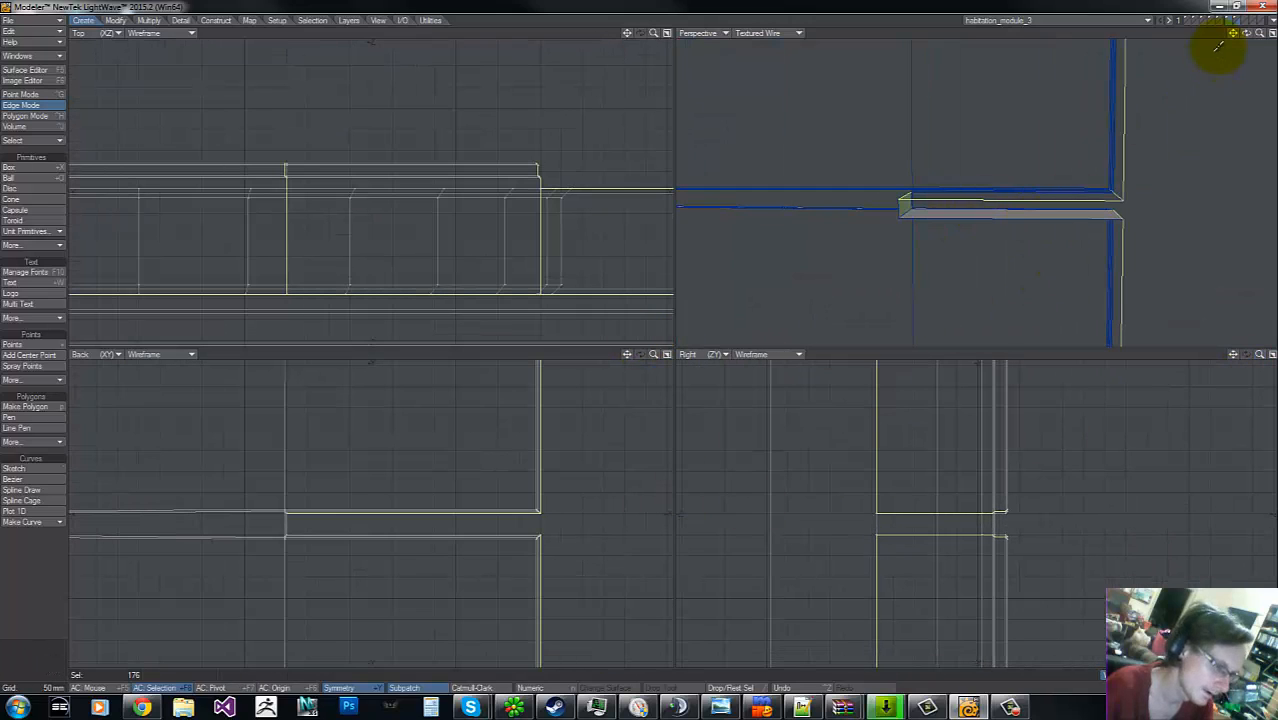
pyautogui.moveTo(1253, 37); pyautogui.dragTo(1012, 195)
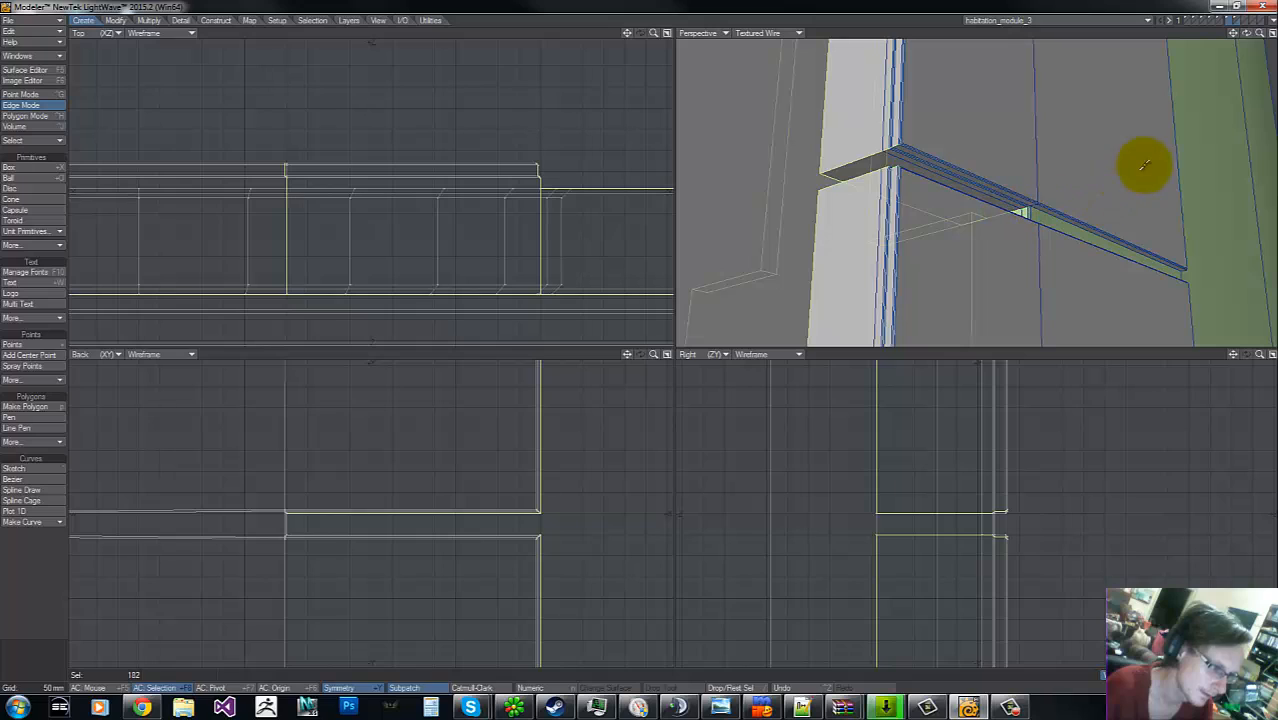
pyautogui.moveTo(641, 334); pyautogui.dragTo(1093, 163)
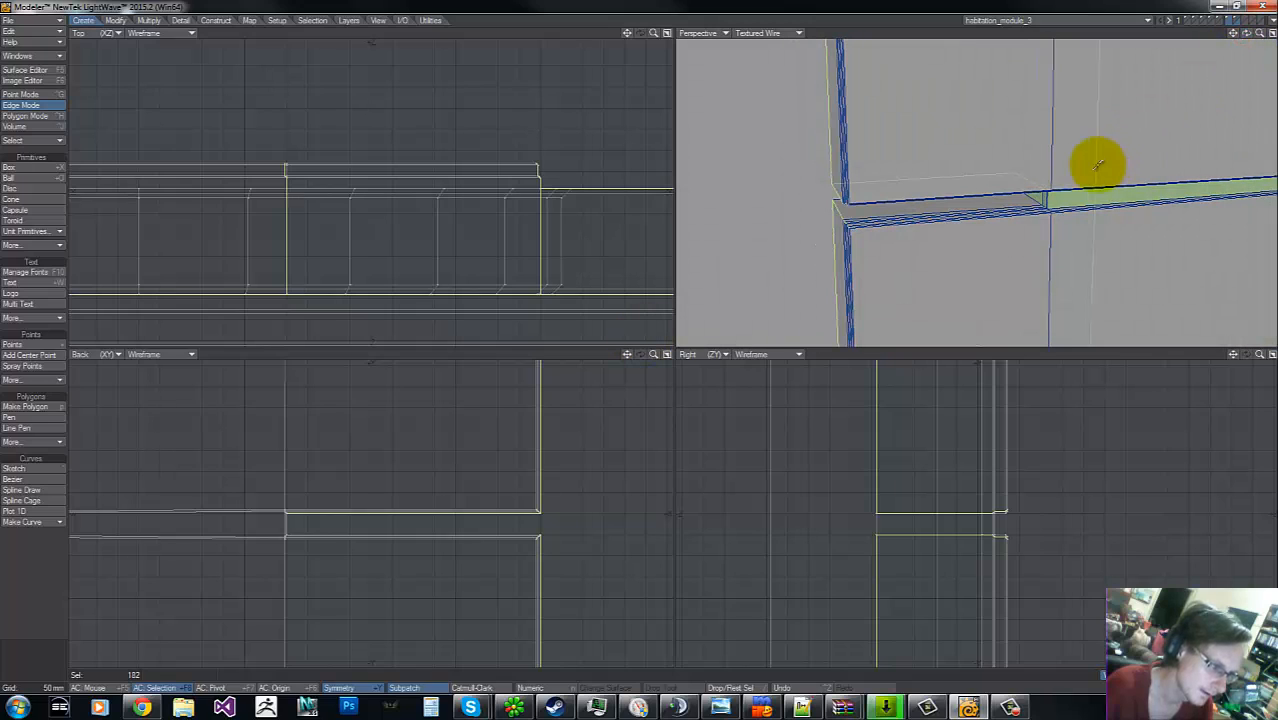
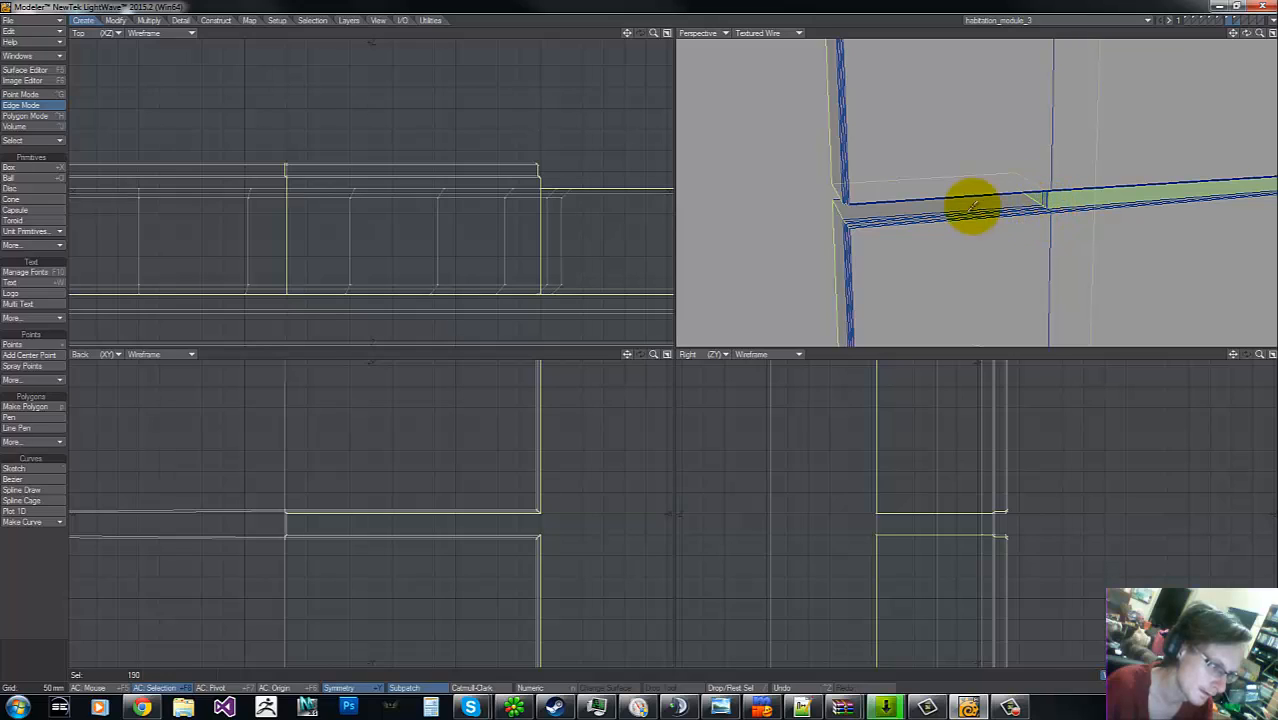
pyautogui.keyDown('shift'); pyautogui.click(852, 217); pyautogui.keyUp('shift')
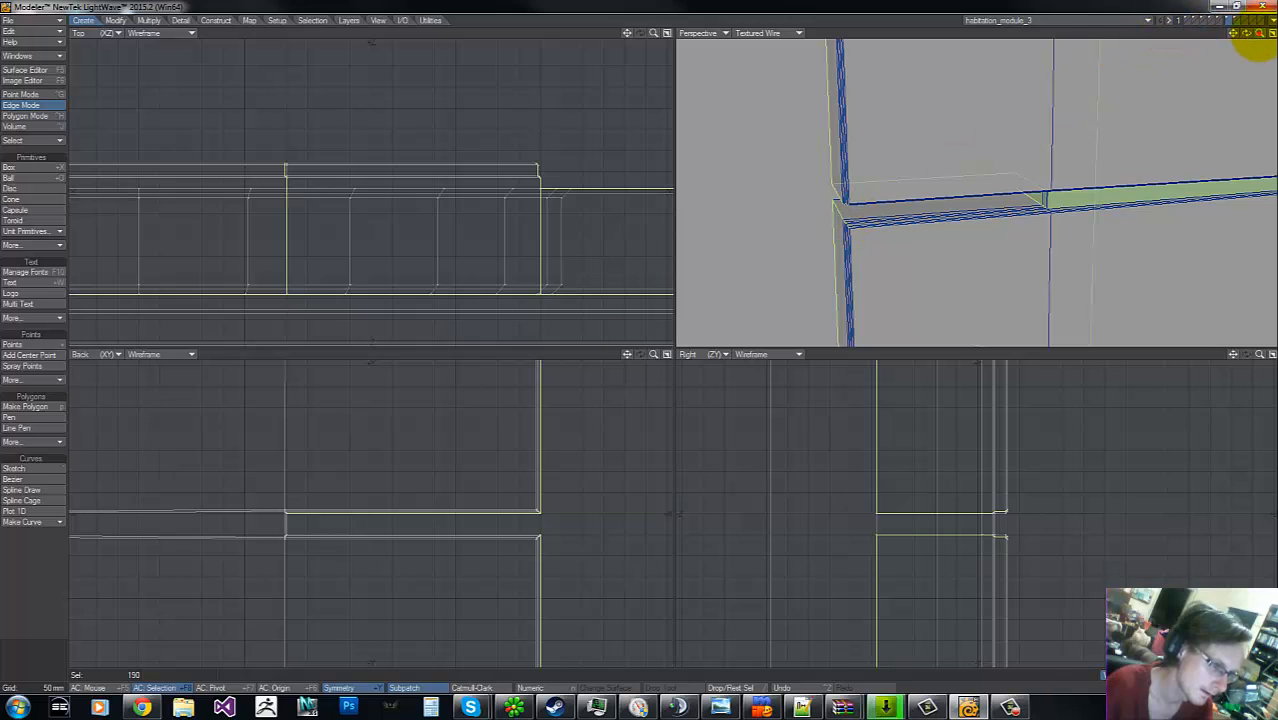
# - Examine the green panels and gray plates around the hull for edges still missing from the selection
pyautogui.moveTo(1257, 38)
pyautogui.mouseDown()
pyautogui.moveTo(633, 342)
pyautogui.moveTo(1257, 38)
pyautogui.mouseUp()
pyautogui.moveTo(640, 338); pyautogui.dragTo(643, 345)
pyautogui.press('g')
pyautogui.press('g')
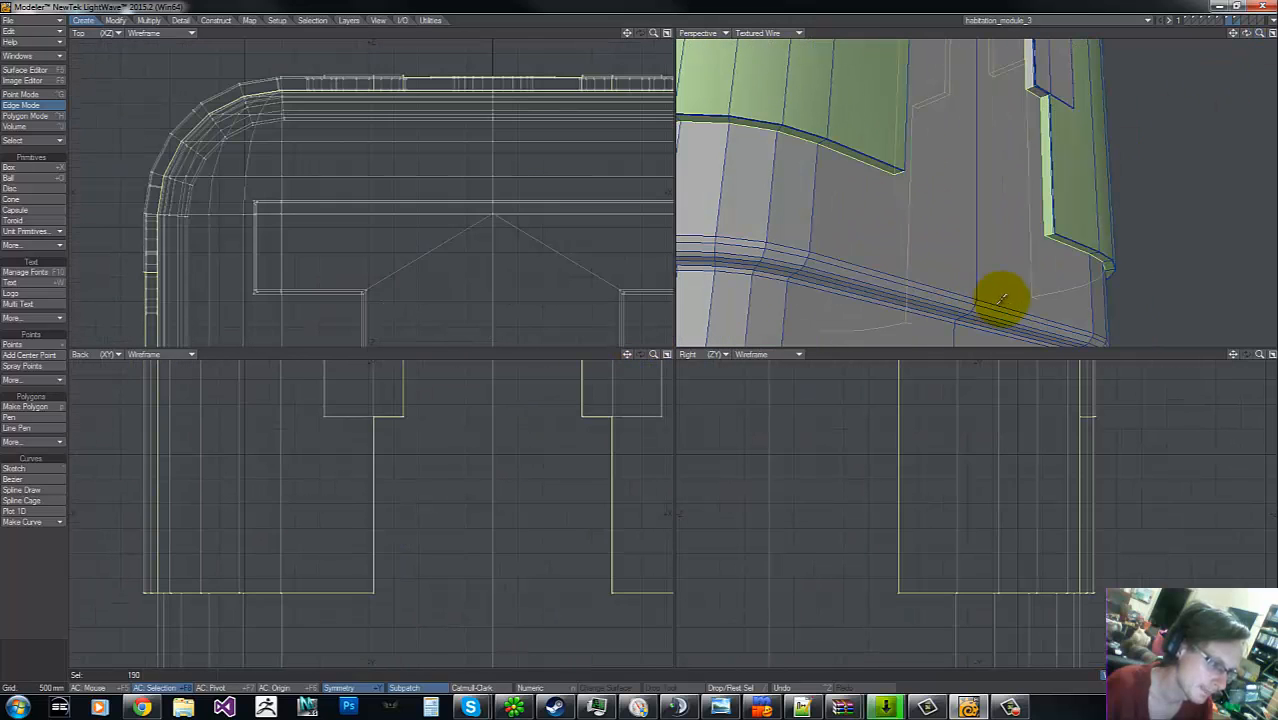
pyautogui.press('g')
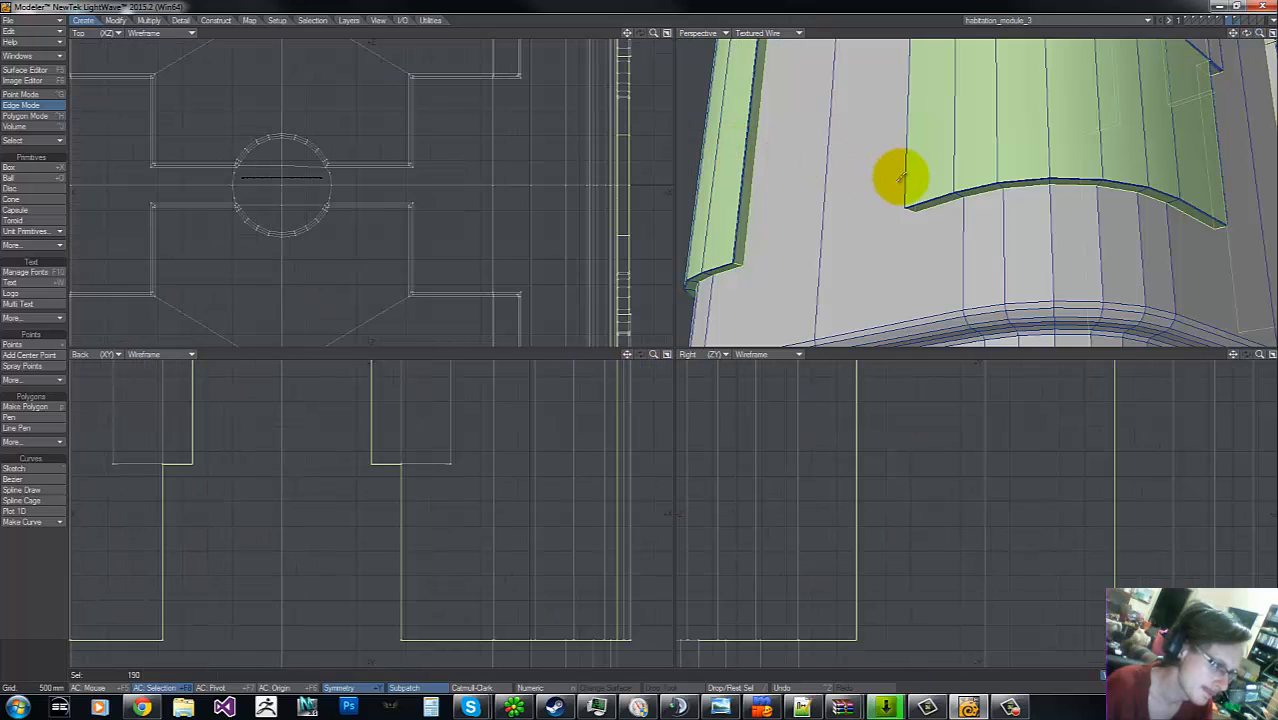
pyautogui.press('g')
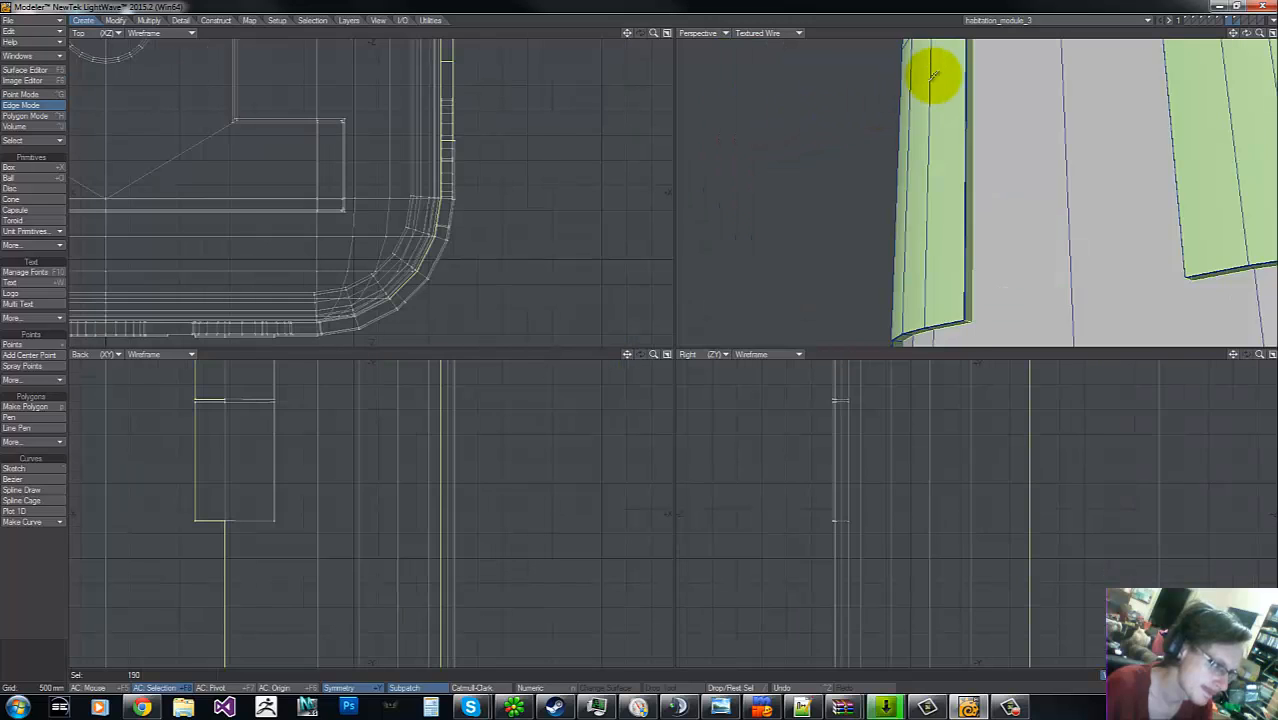
pyautogui.press('g')
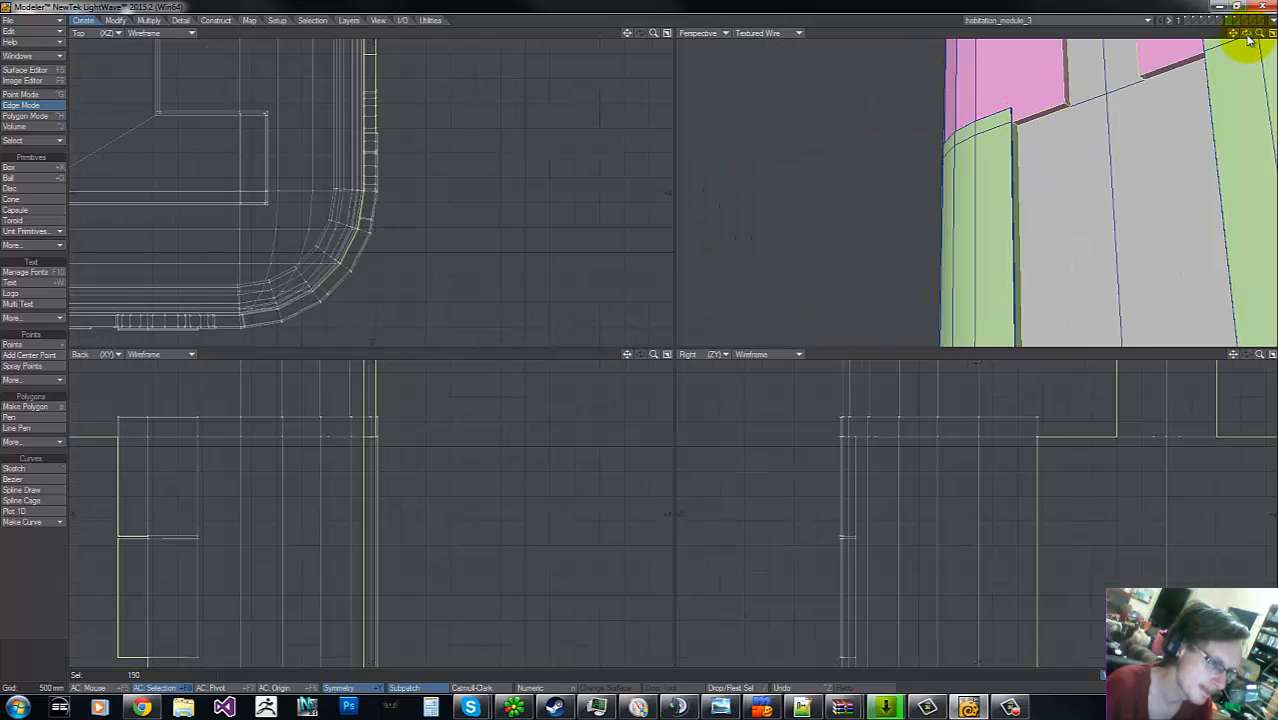
pyautogui.moveTo(1247, 36)
pyautogui.mouseDown()
pyautogui.moveTo(633, 337)
pyautogui.moveTo(1245, 39)
pyautogui.mouseUp()
pyautogui.press('g')
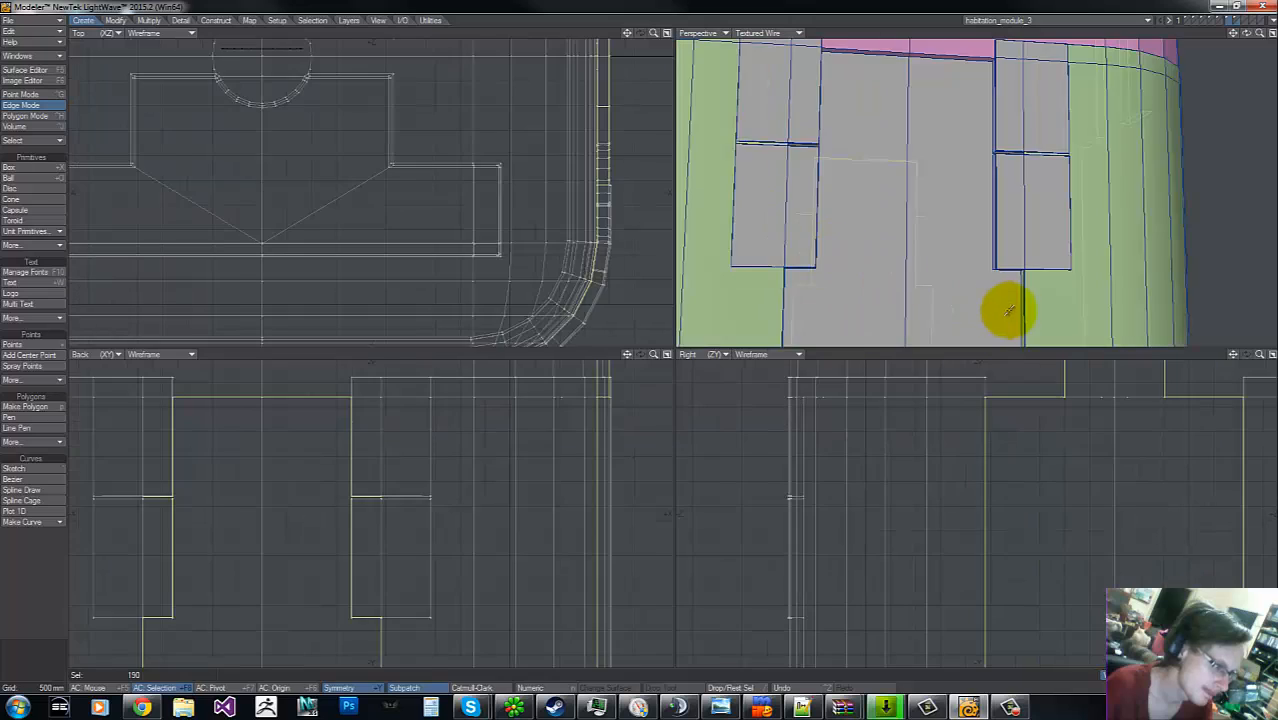
pyautogui.press('g')
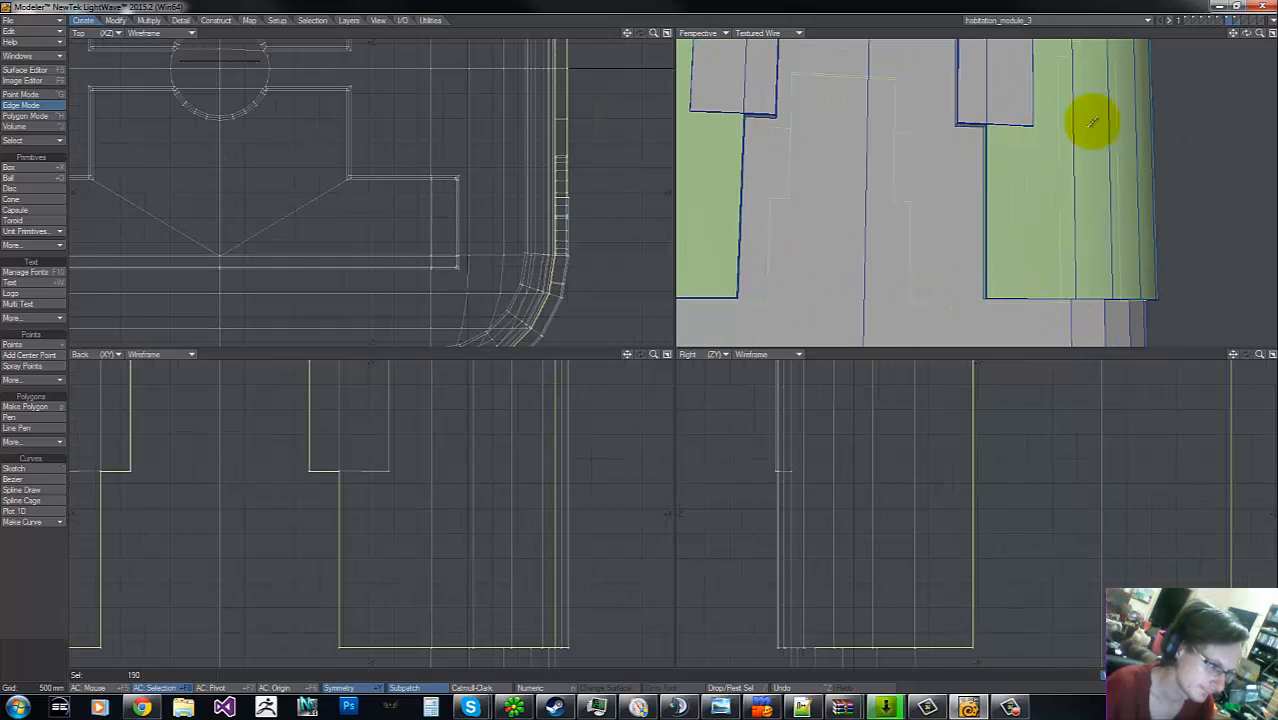
# - Add the inner base edges of the green panels and lower gray plates, where their sides meet the recessed hull, to the selection
pyautogui.moveTo(1247, 38)
pyautogui.mouseDown()
pyautogui.moveTo(642, 334)
pyautogui.moveTo(942, 140)
pyautogui.moveTo(853, 176)
pyautogui.moveTo(944, 153)
pyautogui.moveTo(850, 188)
pyautogui.moveTo(853, 217)
pyautogui.moveTo(903, 172)
pyautogui.moveTo(822, 186)
pyautogui.moveTo(841, 218)
pyautogui.moveTo(845, 178)
pyautogui.moveTo(770, 187)
pyautogui.moveTo(713, 251)
pyautogui.moveTo(736, 205)
pyautogui.moveTo(724, 182)
pyautogui.mouseUp()
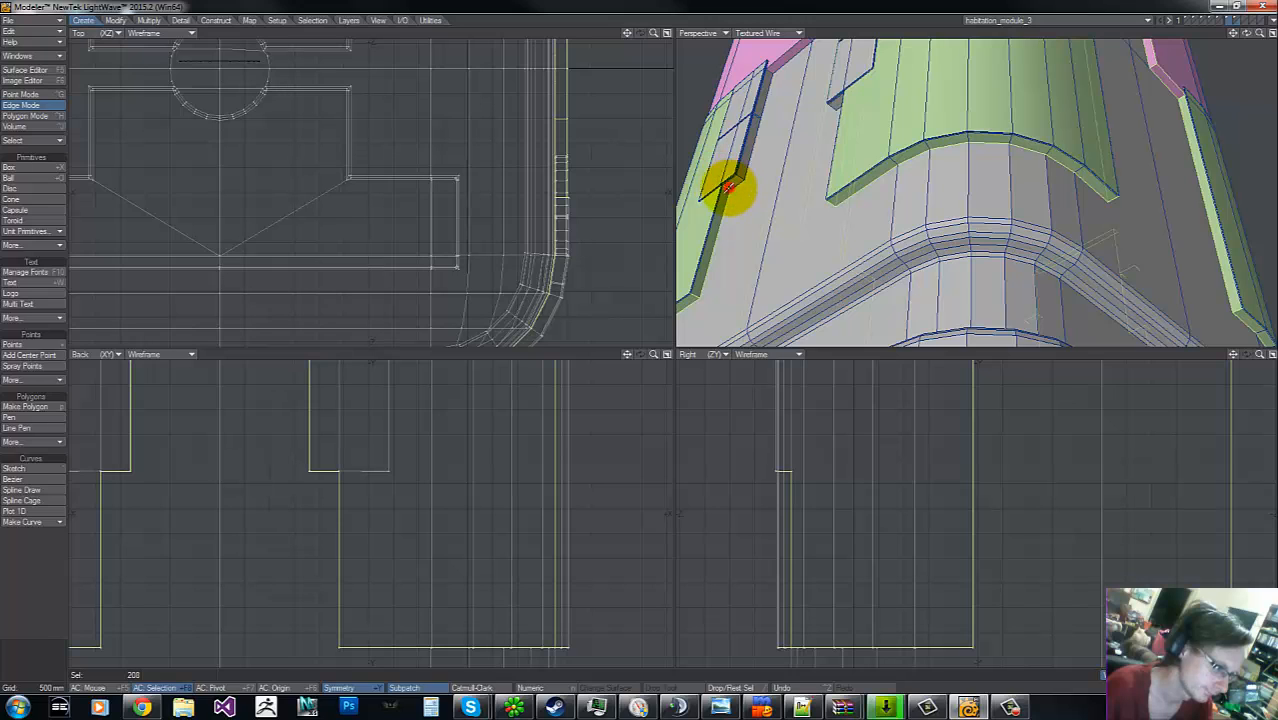
pyautogui.press('g')
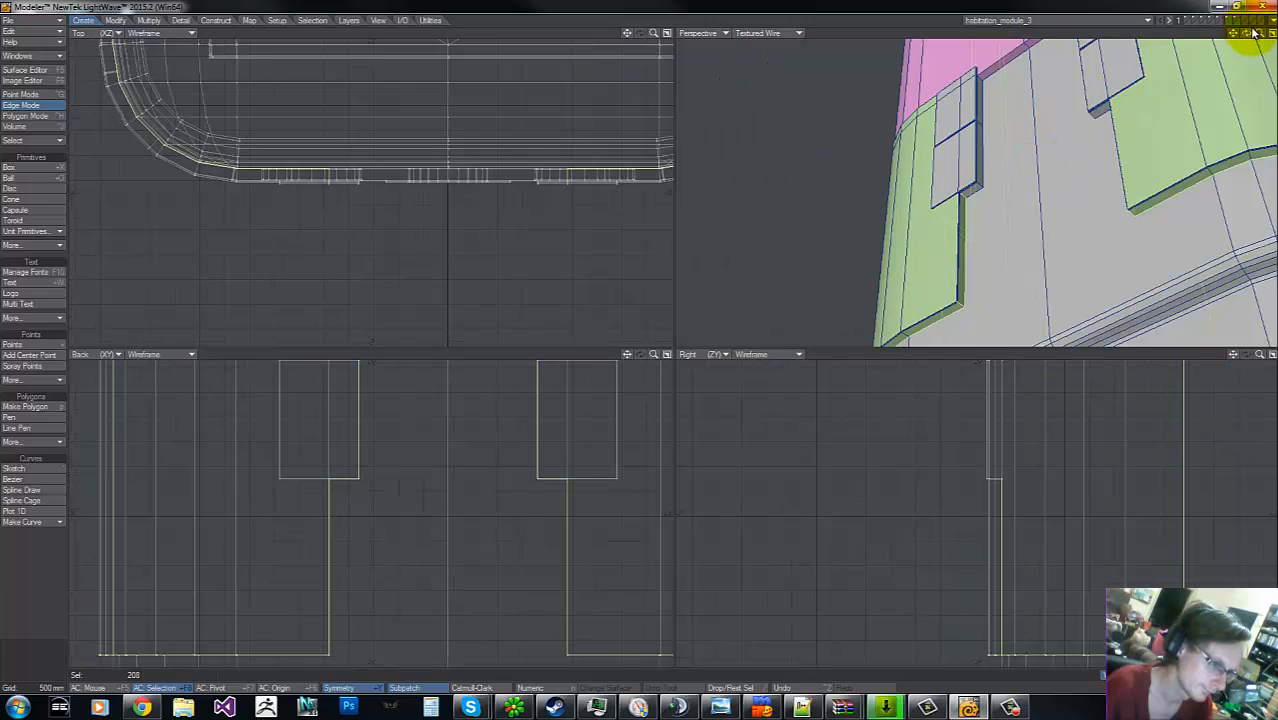
pyautogui.moveTo(1259, 33); pyautogui.dragTo(650, 337)
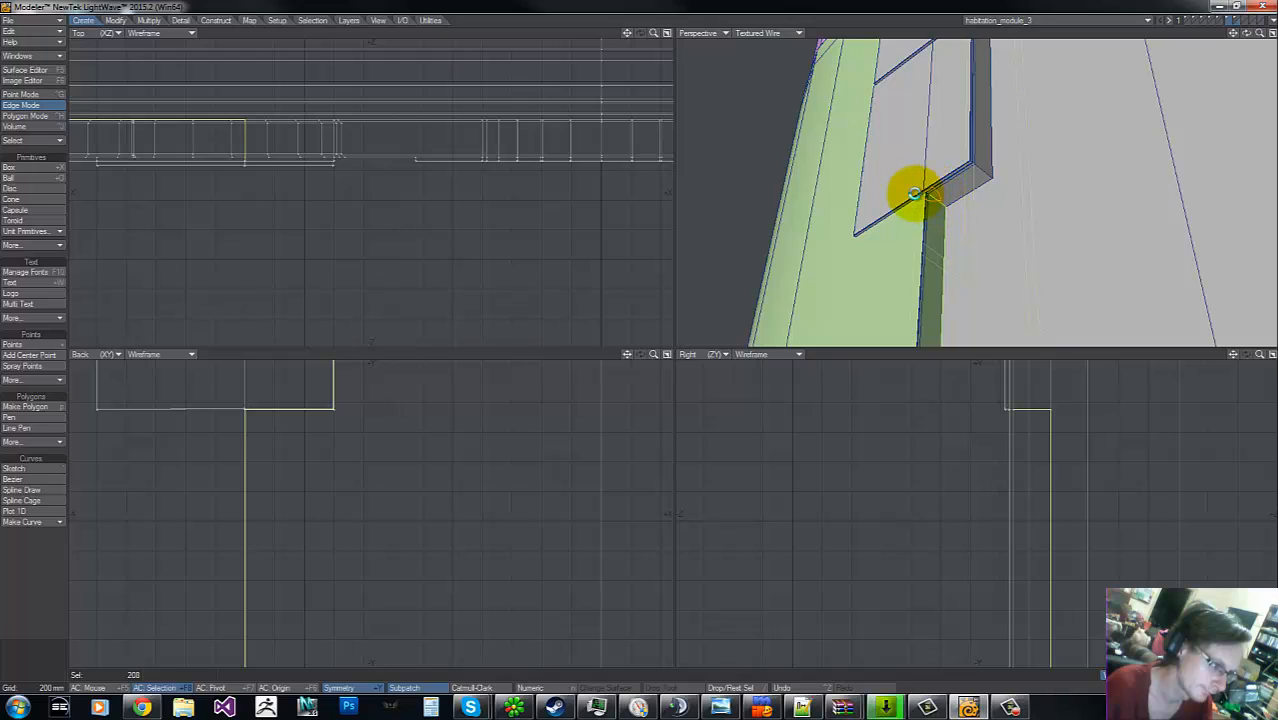
pyautogui.moveTo(914, 193)
pyautogui.mouseDown()
pyautogui.moveTo(998, 177)
pyautogui.moveTo(967, 154)
pyautogui.moveTo(996, 188)
pyautogui.moveTo(1003, 143)
pyautogui.mouseUp()
pyautogui.keyDown('shift'); pyautogui.click(993, 143); pyautogui.keyUp('shift')
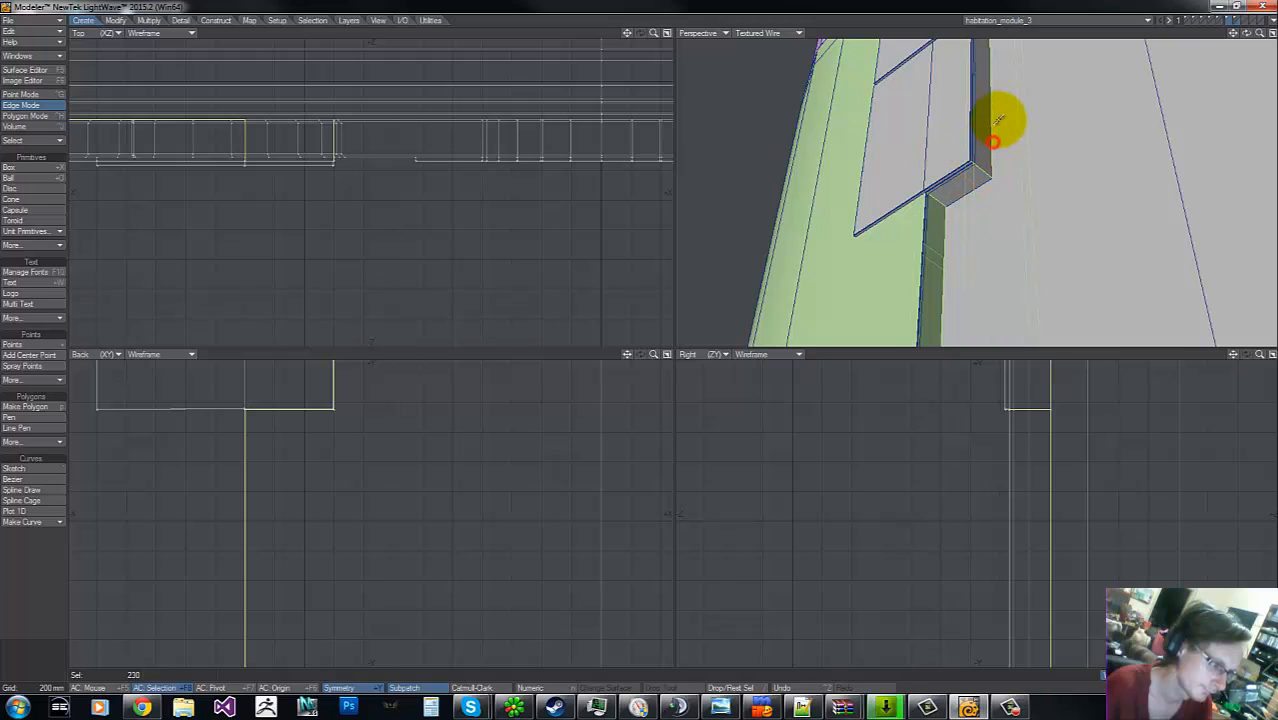
# - Add the base edges beside the upper gray plates and the side edges of the thin slit between the plates to the selection
pyautogui.press('g')
pyautogui.press('g')
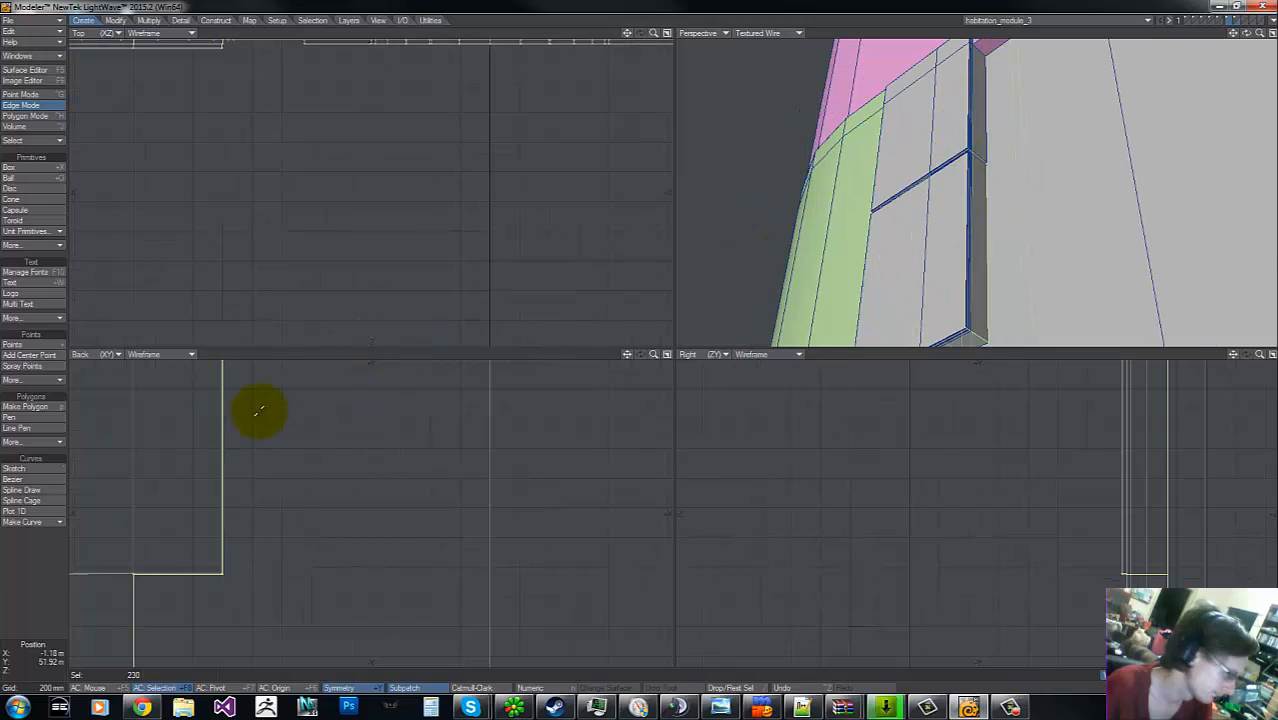
pyautogui.press('g')
pyautogui.press('g')
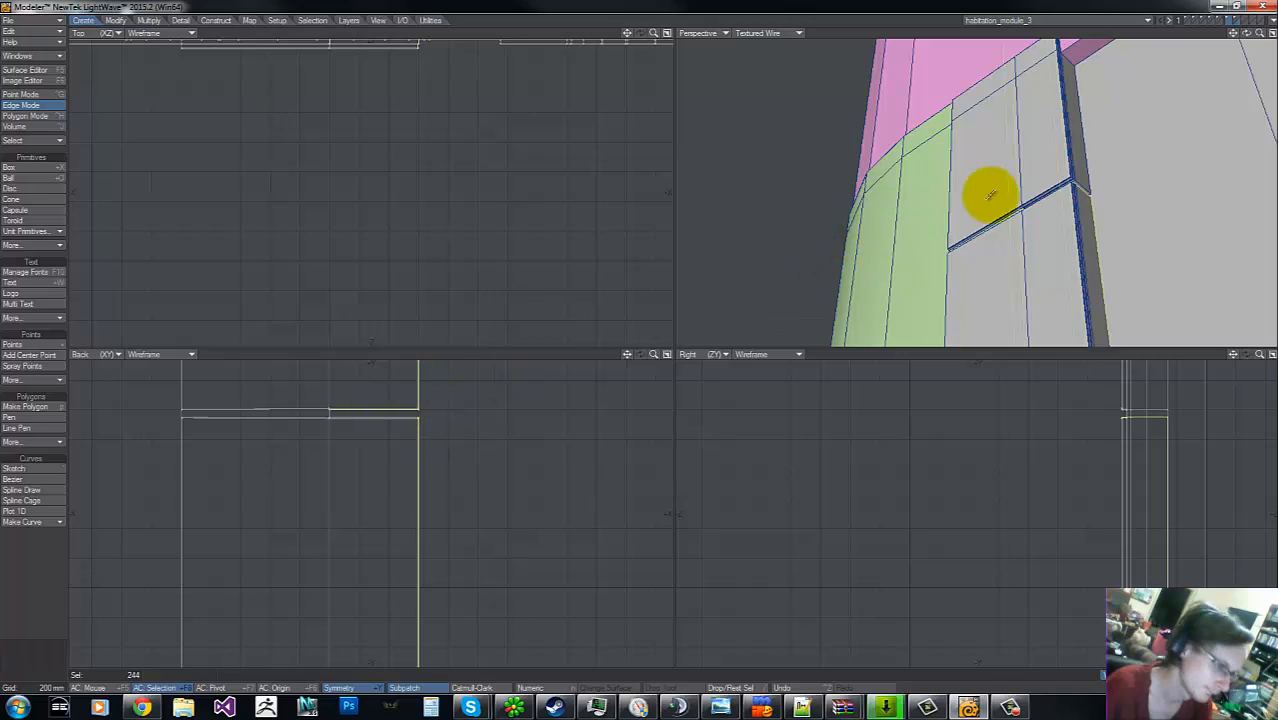
pyautogui.keyDown('shift'); pyautogui.click(419, 408); pyautogui.keyUp('shift')
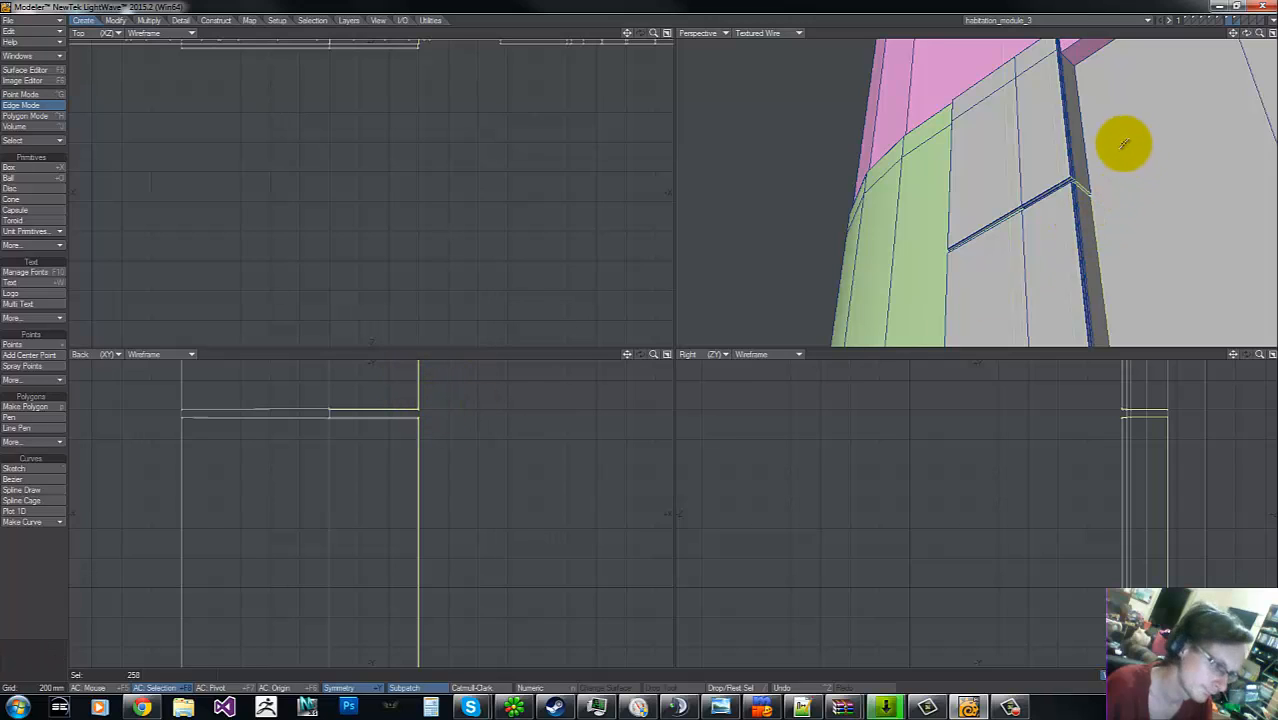
pyautogui.keyDown('shift'); pyautogui.click(1070, 172); pyautogui.keyUp('shift')
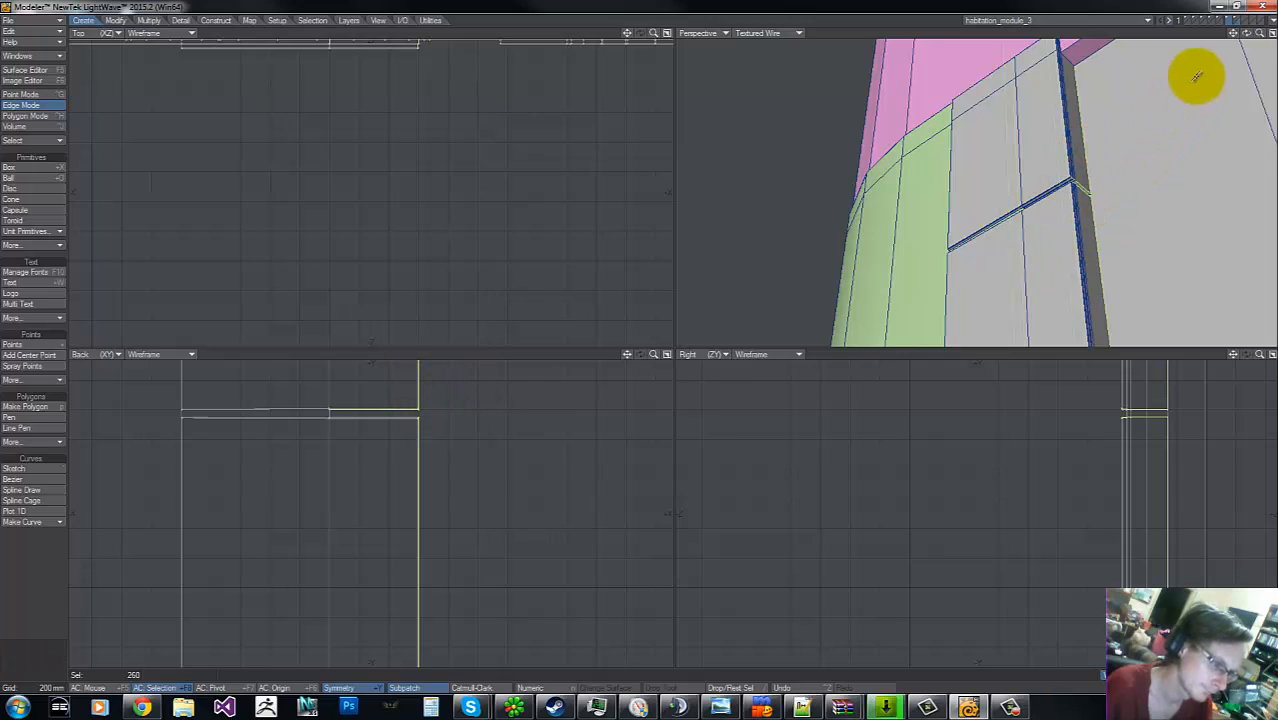
# - Add the slit's innermost edges, where its upper and lower walls meet the green surface behind, to the selection
pyautogui.moveTo(641, 341); pyautogui.dragTo(1247, 34)
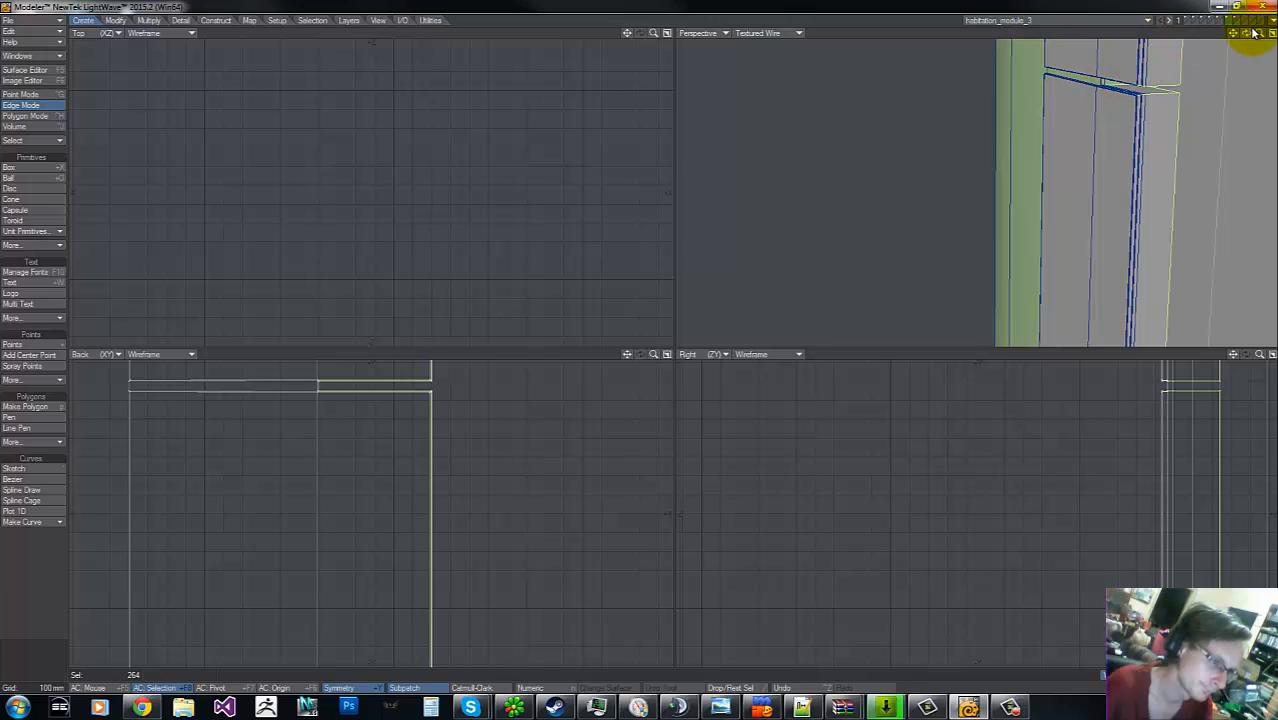
pyautogui.moveTo(1250, 33); pyautogui.dragTo(639, 343)
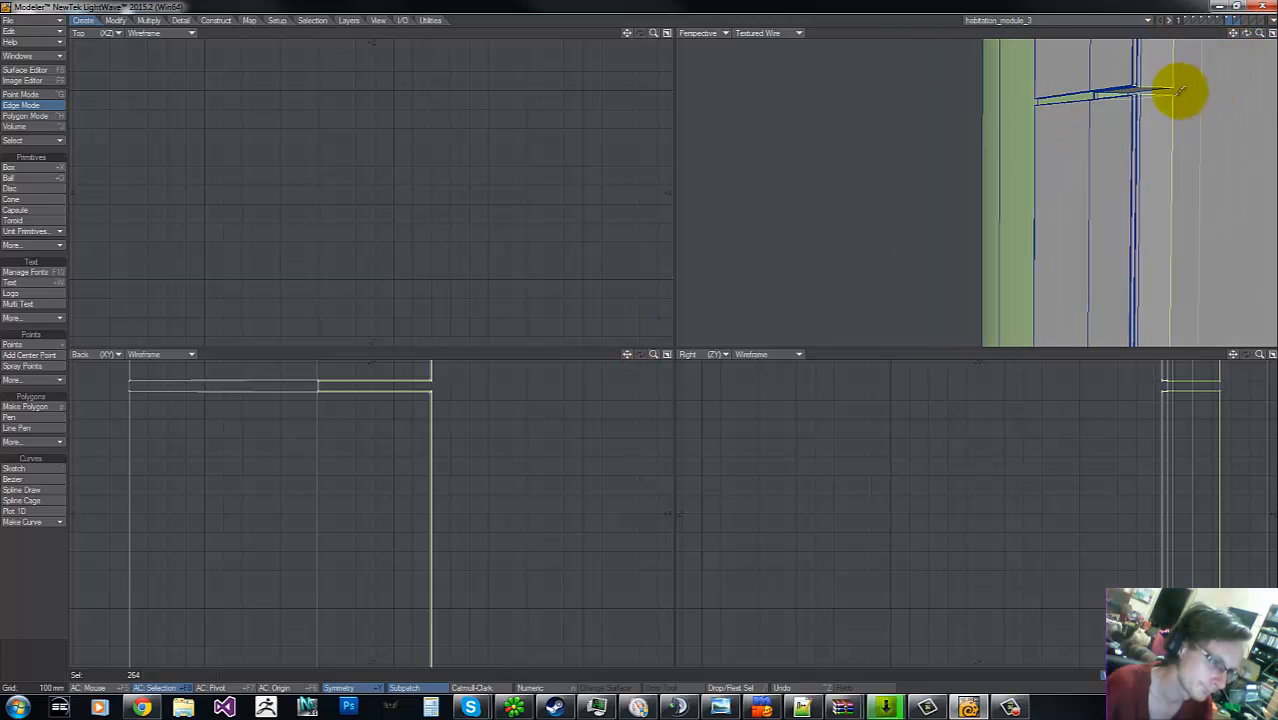
pyautogui.click(1166, 88)
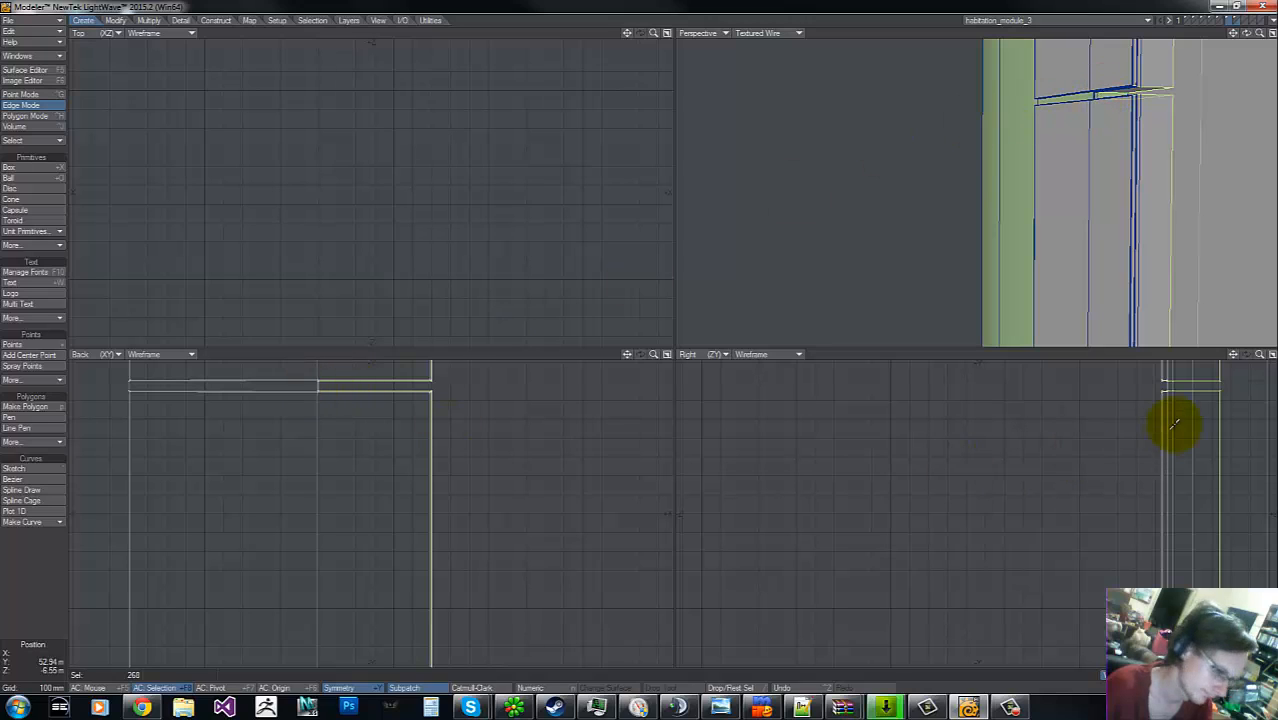
pyautogui.hotkey('shift', 'a')
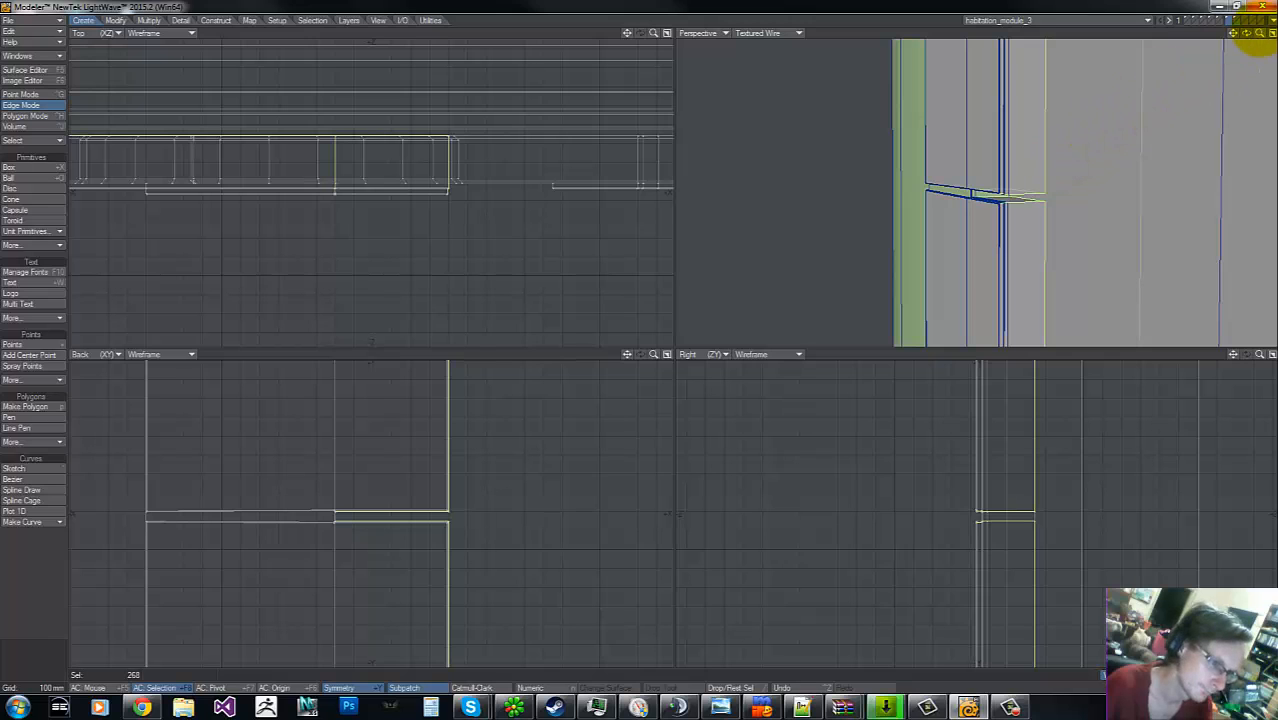
pyautogui.moveTo(1259, 34); pyautogui.dragTo(648, 339)
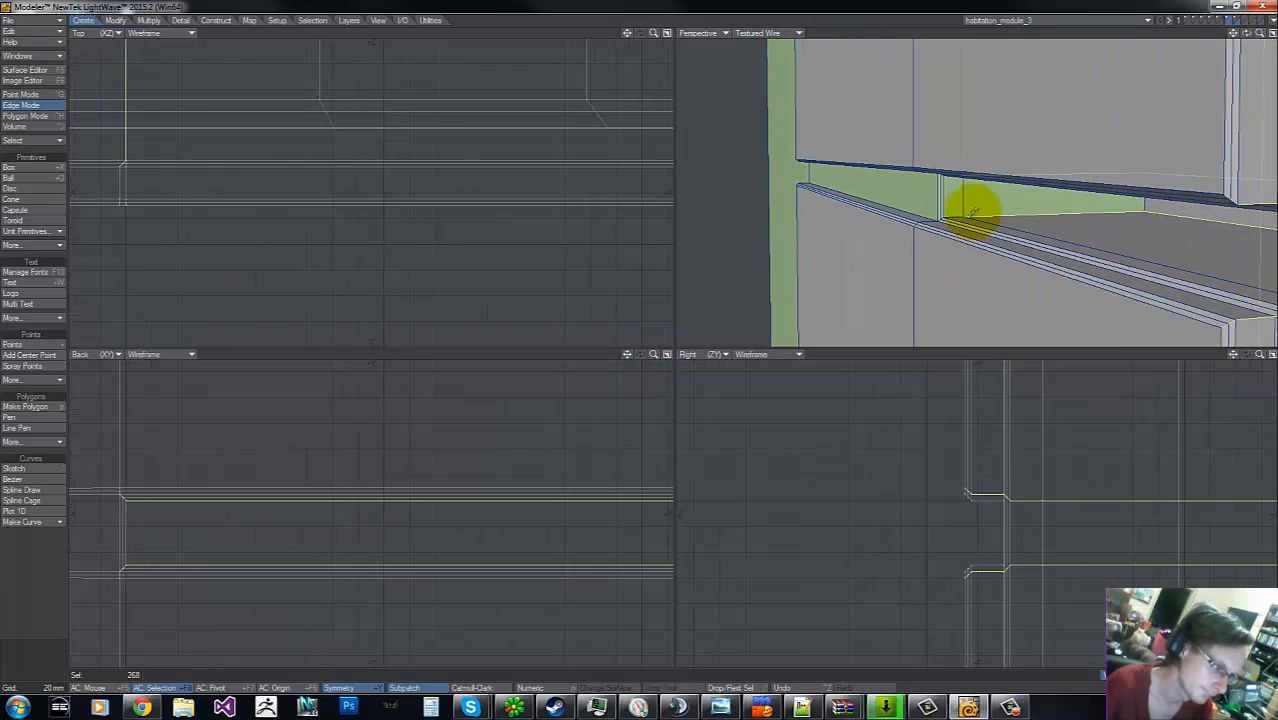
pyautogui.moveTo(981, 205)
pyautogui.mouseDown(button='right')
pyautogui.moveTo(933, 208)
pyautogui.moveTo(984, 200)
pyautogui.mouseUp(button='right')
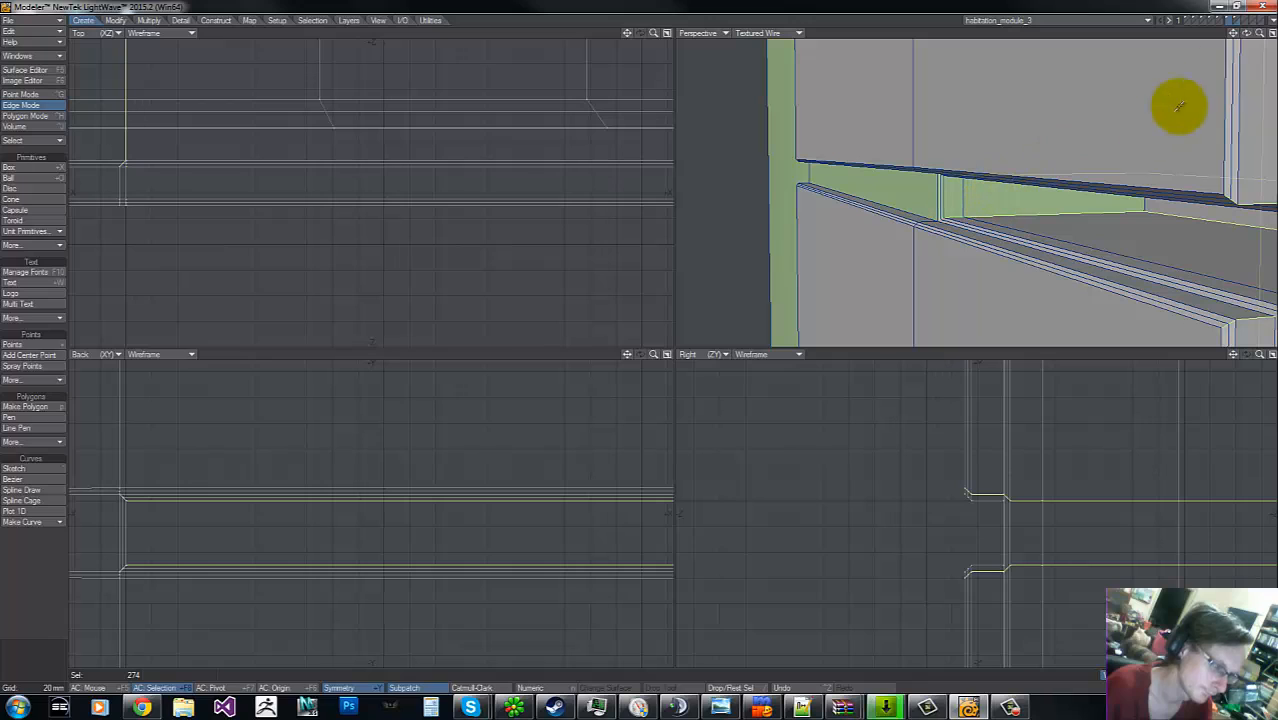
pyautogui.moveTo(1247, 33)
pyautogui.mouseDown()
pyautogui.moveTo(640, 335)
pyautogui.moveTo(636, 300)
pyautogui.mouseUp()
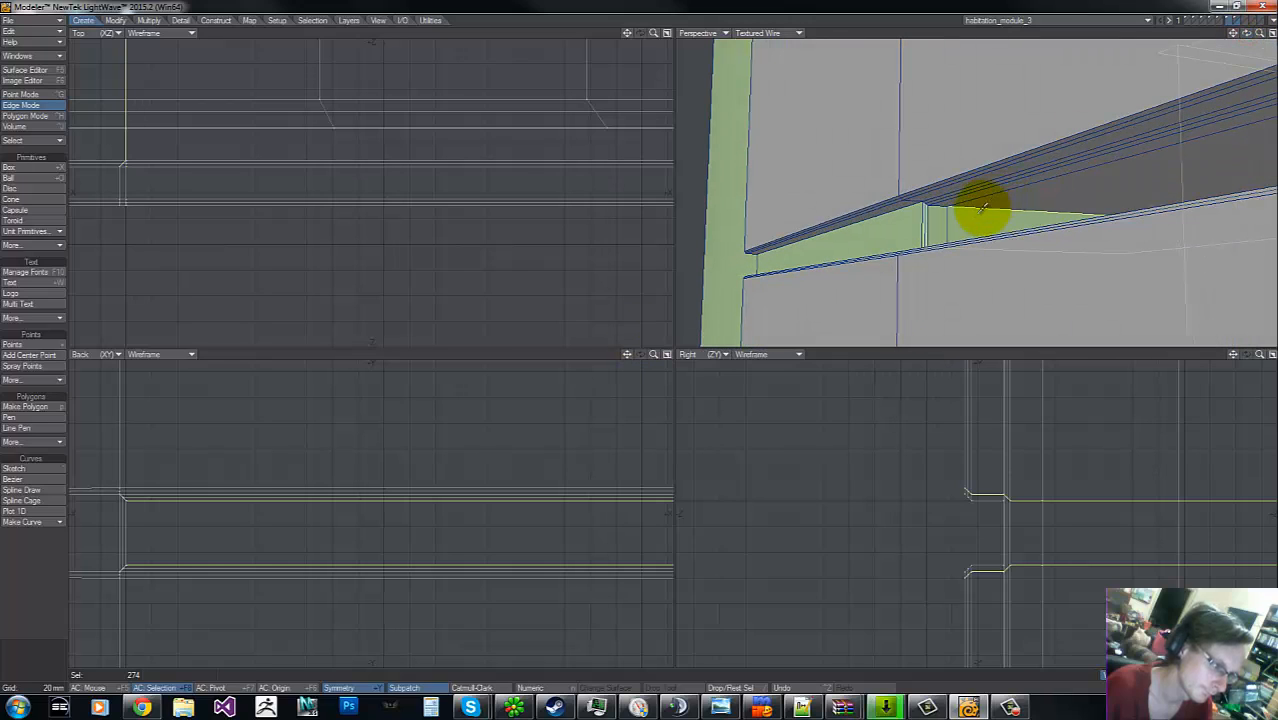
pyautogui.moveTo(981, 206)
pyautogui.mouseDown(button='right')
pyautogui.moveTo(910, 203)
pyautogui.moveTo(950, 206)
pyautogui.mouseUp(button='right')
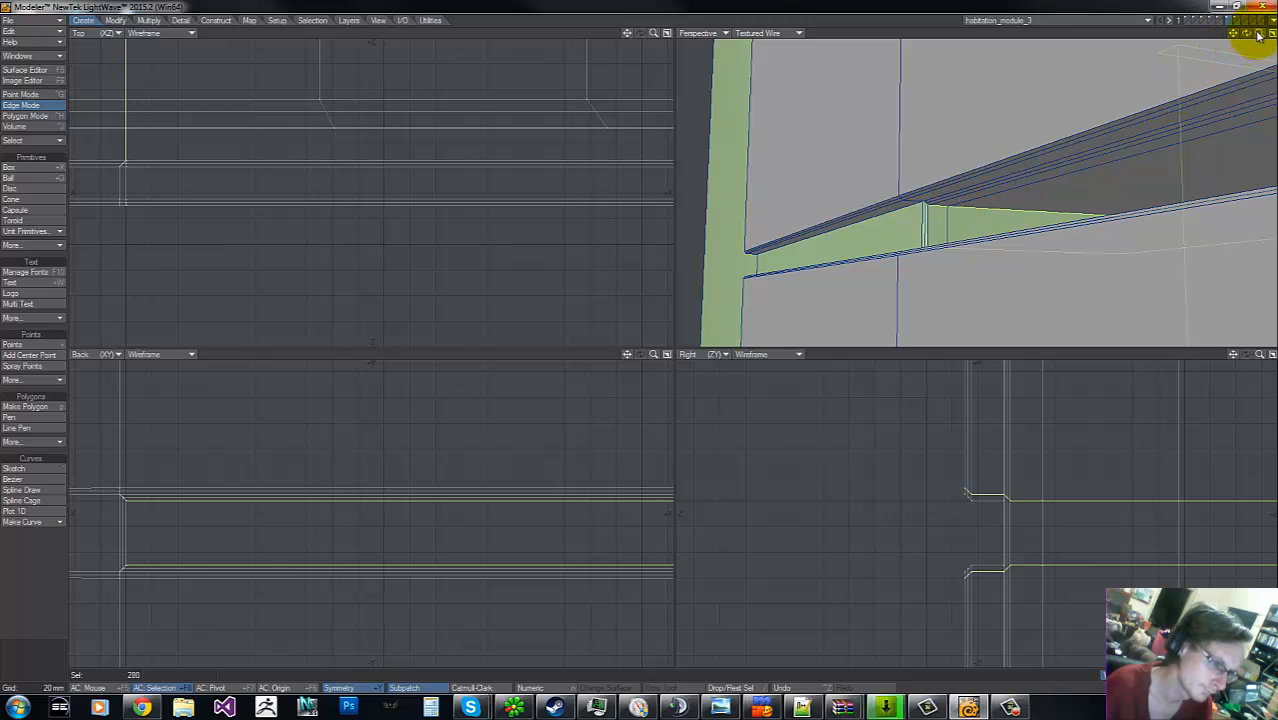
# - Complete the edge selection at the recess's upper corner, where the gray plate meets the pink panel's lower edge
pyautogui.moveTo(1258, 35); pyautogui.dragTo(642, 345)
pyautogui.press('g')
pyautogui.press('g')
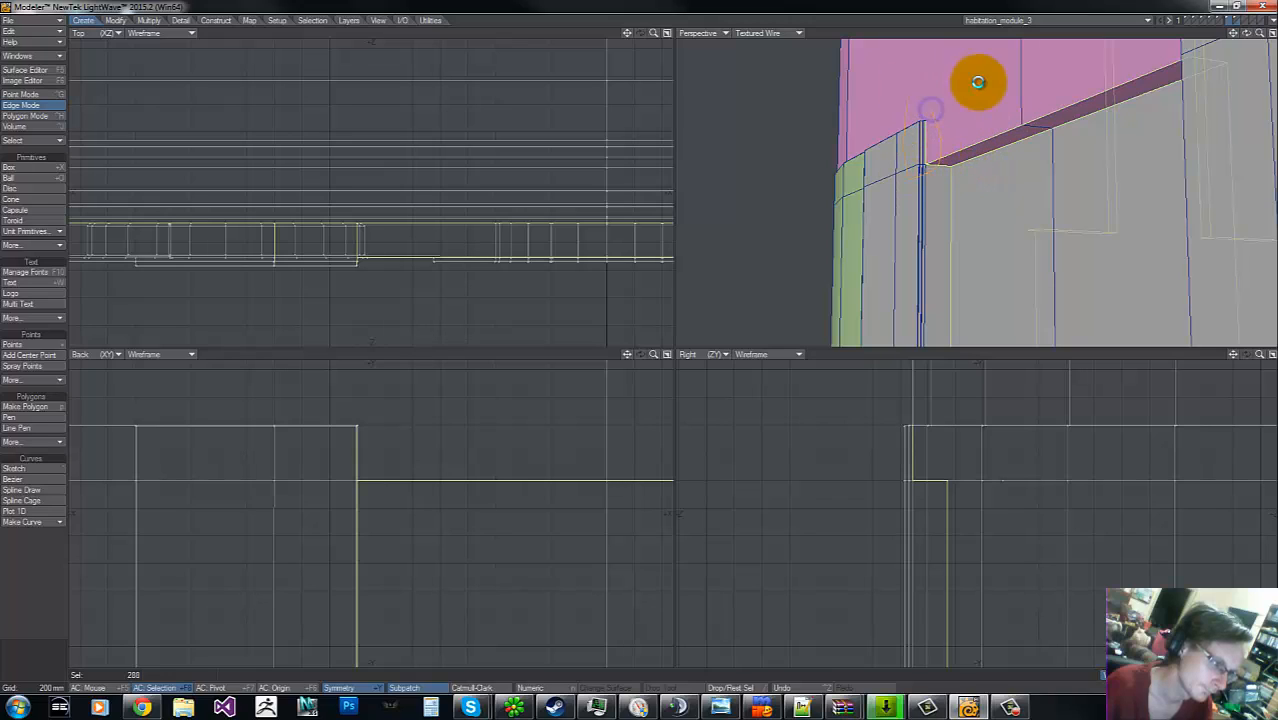
pyautogui.moveTo(1260, 34); pyautogui.dragTo(639, 345)
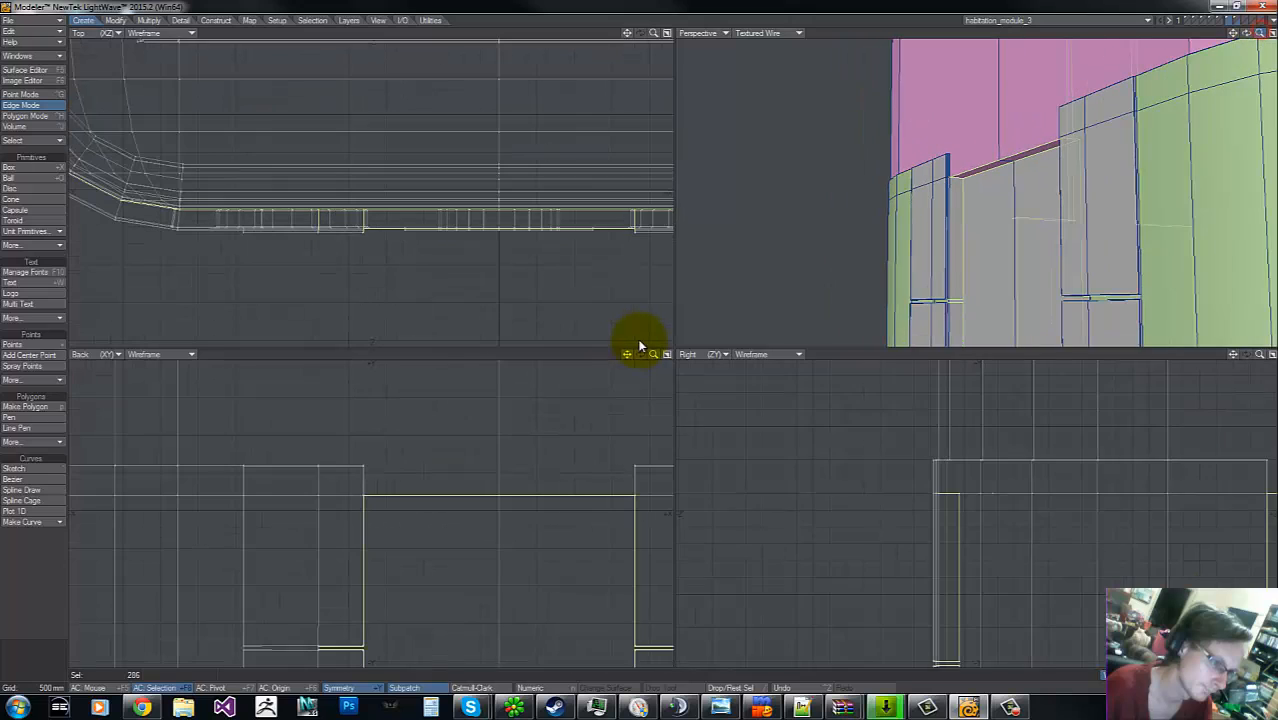
# - Chamfer the selected inner edges around the slot, green panels and gray plates, and clear the edge selection
pyautogui.moveTo(1247, 34); pyautogui.dragTo(639, 336)
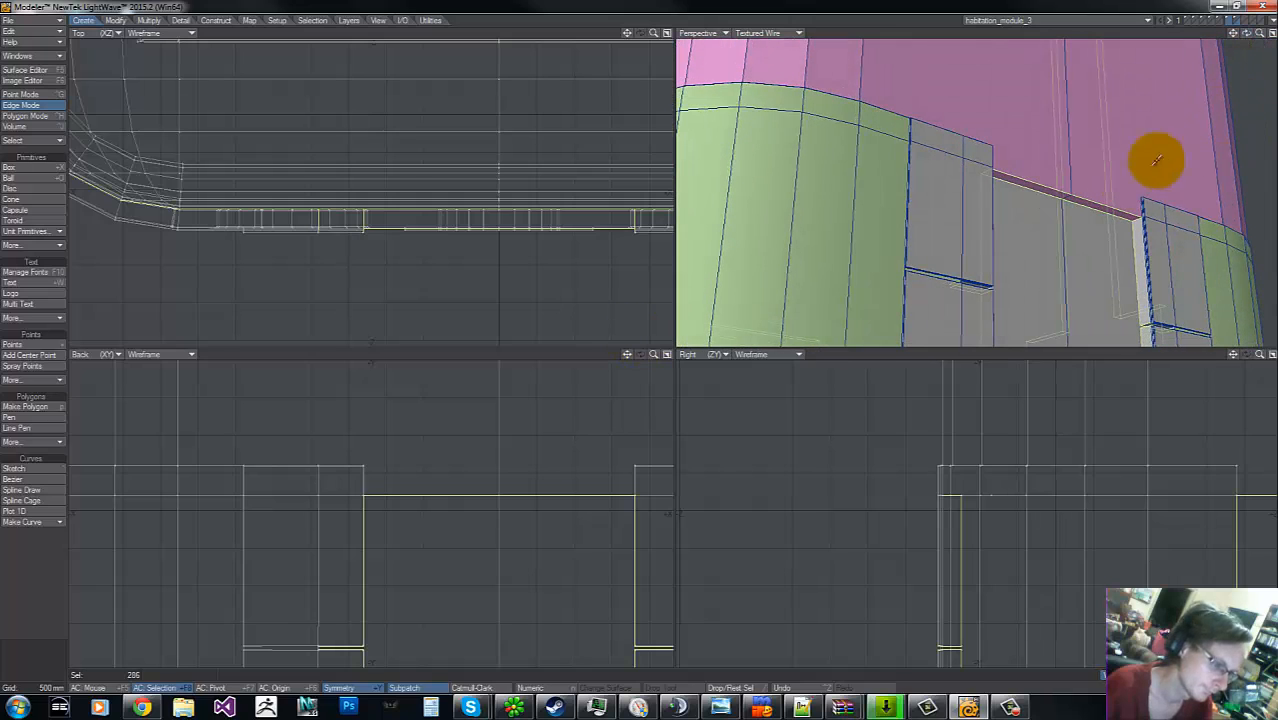
pyautogui.press('g')
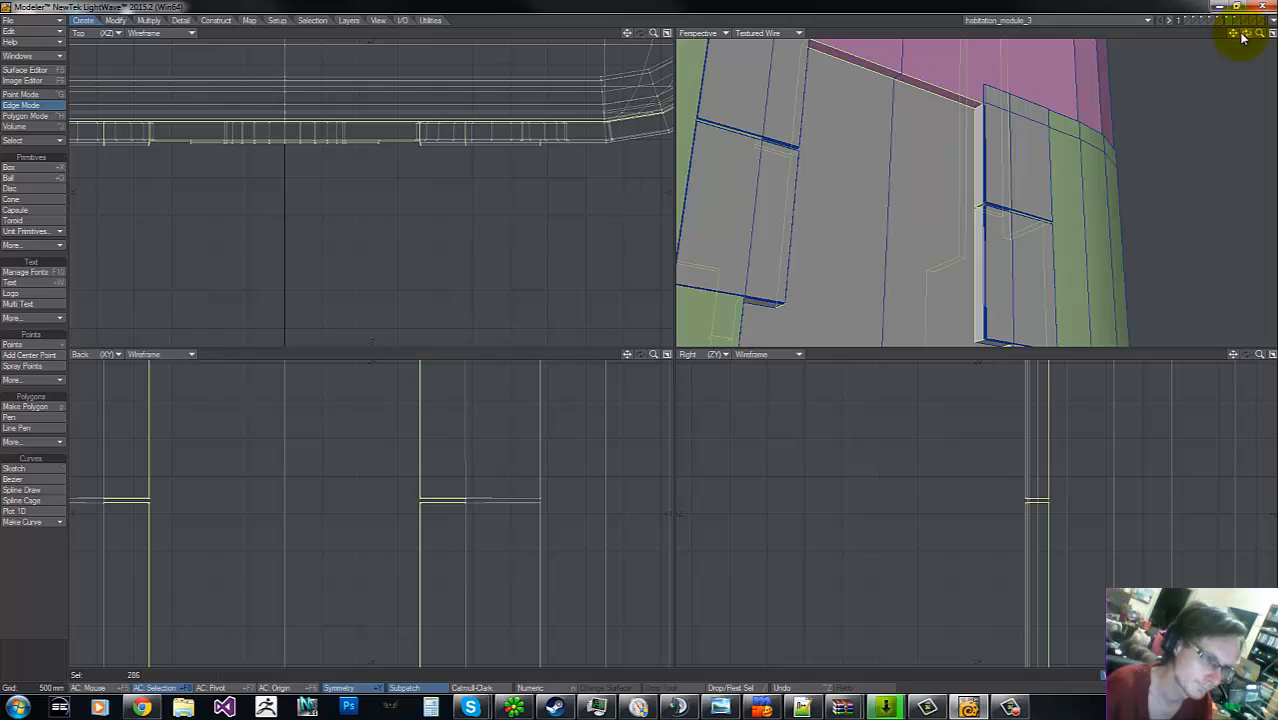
pyautogui.moveTo(1245, 34); pyautogui.dragTo(641, 345)
pyautogui.press('a')
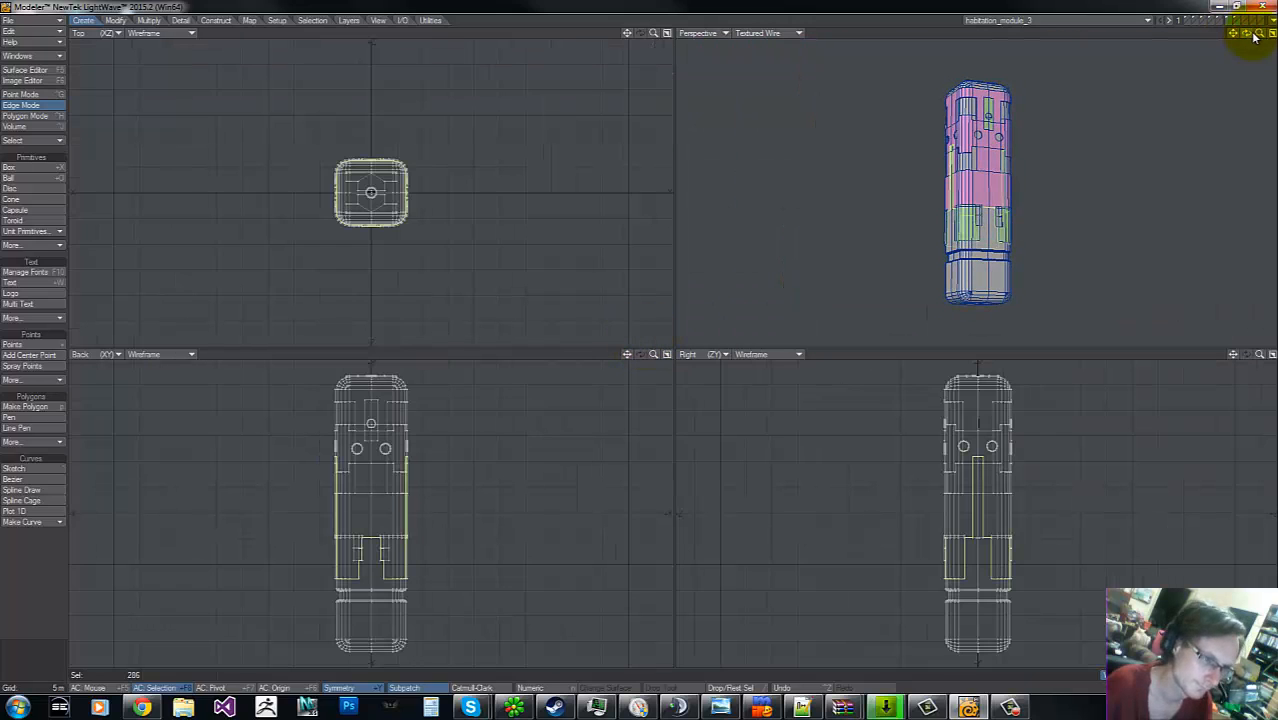
pyautogui.moveTo(1255, 36); pyautogui.dragTo(645, 345)
pyautogui.moveTo(1247, 35); pyautogui.dragTo(644, 336)
pyautogui.hotkey('ctrl', 'b')
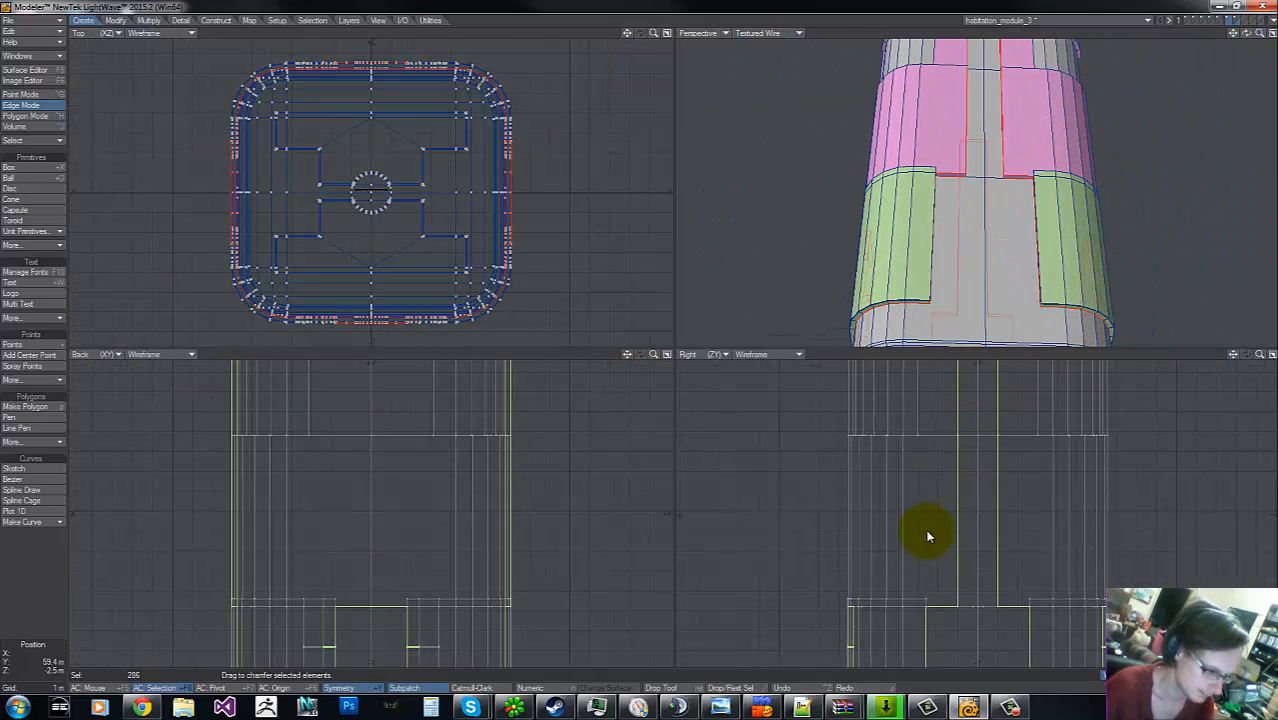
pyautogui.moveTo(964, 516); pyautogui.dragTo(962, 521)
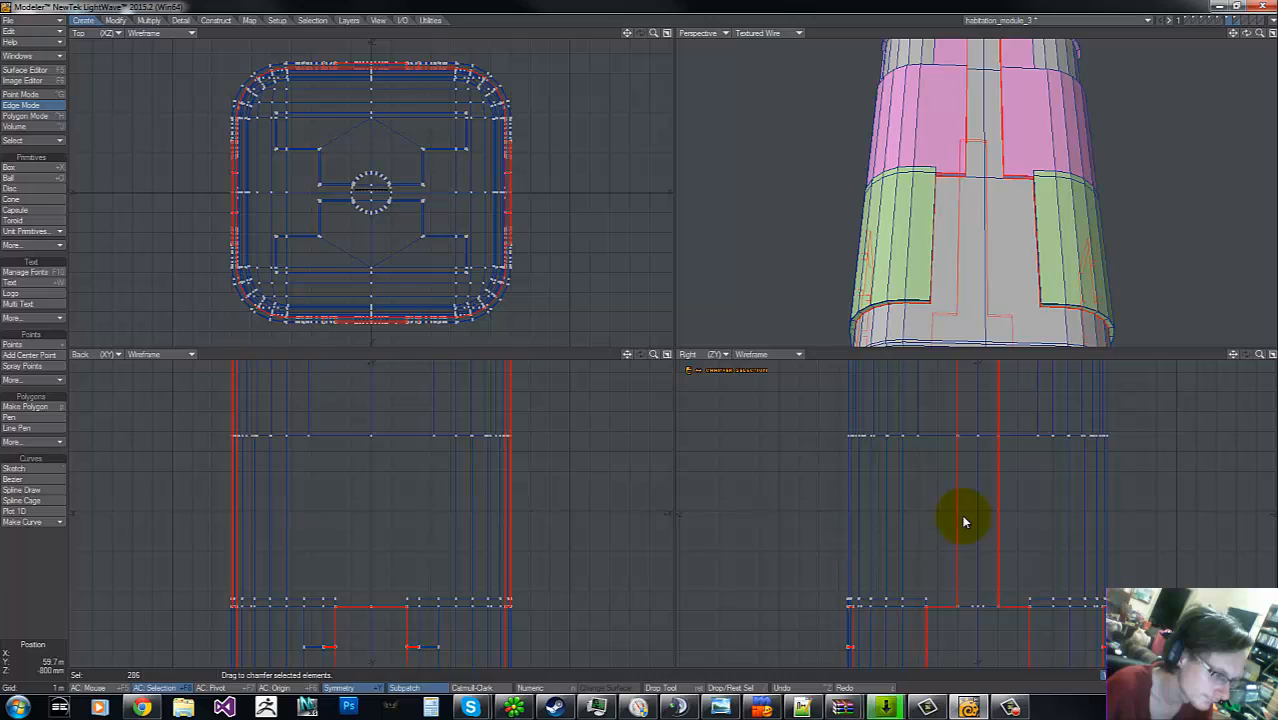
pyautogui.press('space')
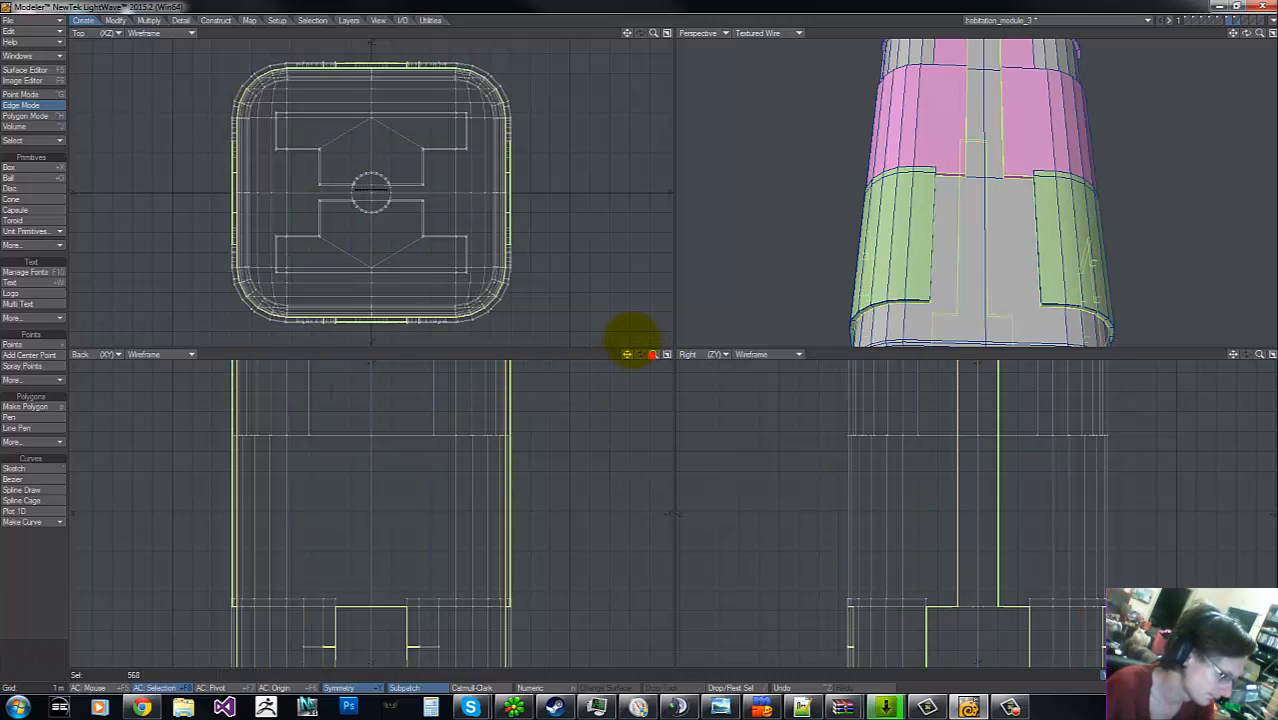
pyautogui.press('a')
pyautogui.click(385, 298)
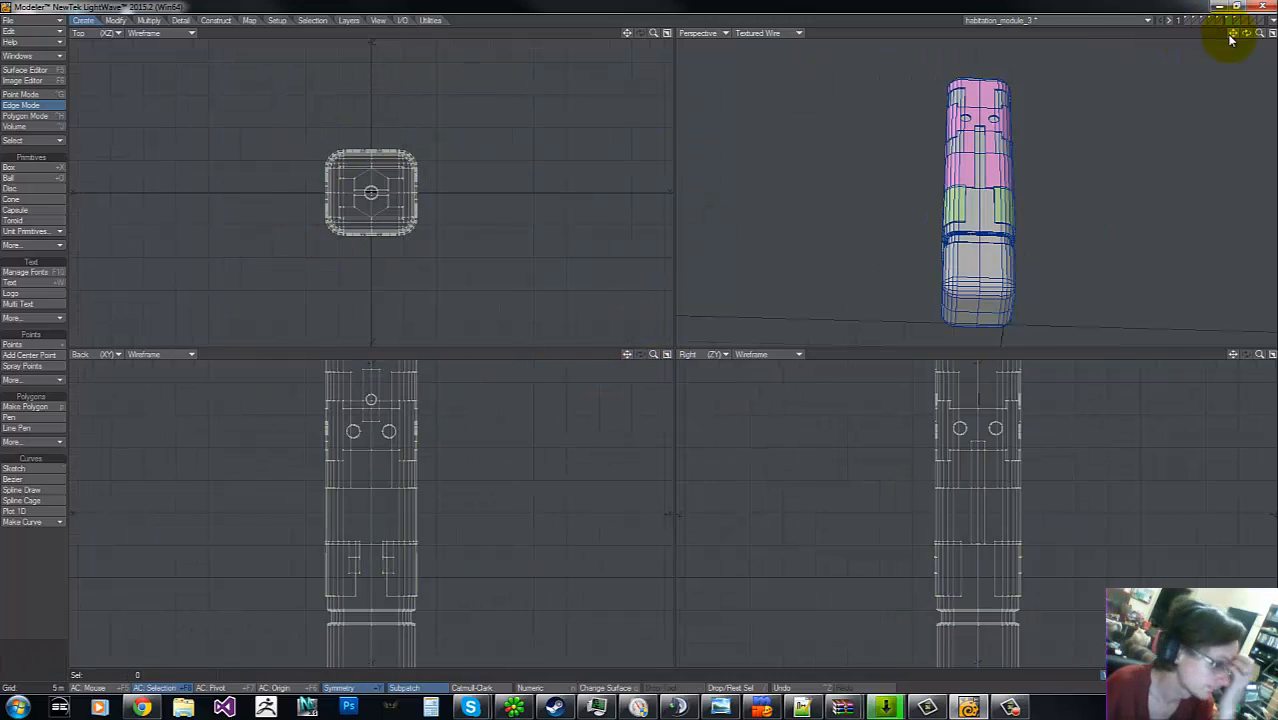
pyautogui.moveTo(1259, 34)
pyautogui.mouseDown()
pyautogui.moveTo(685, 337)
pyautogui.moveTo(633, 342)
pyautogui.moveTo(1257, 37)
pyautogui.mouseUp()
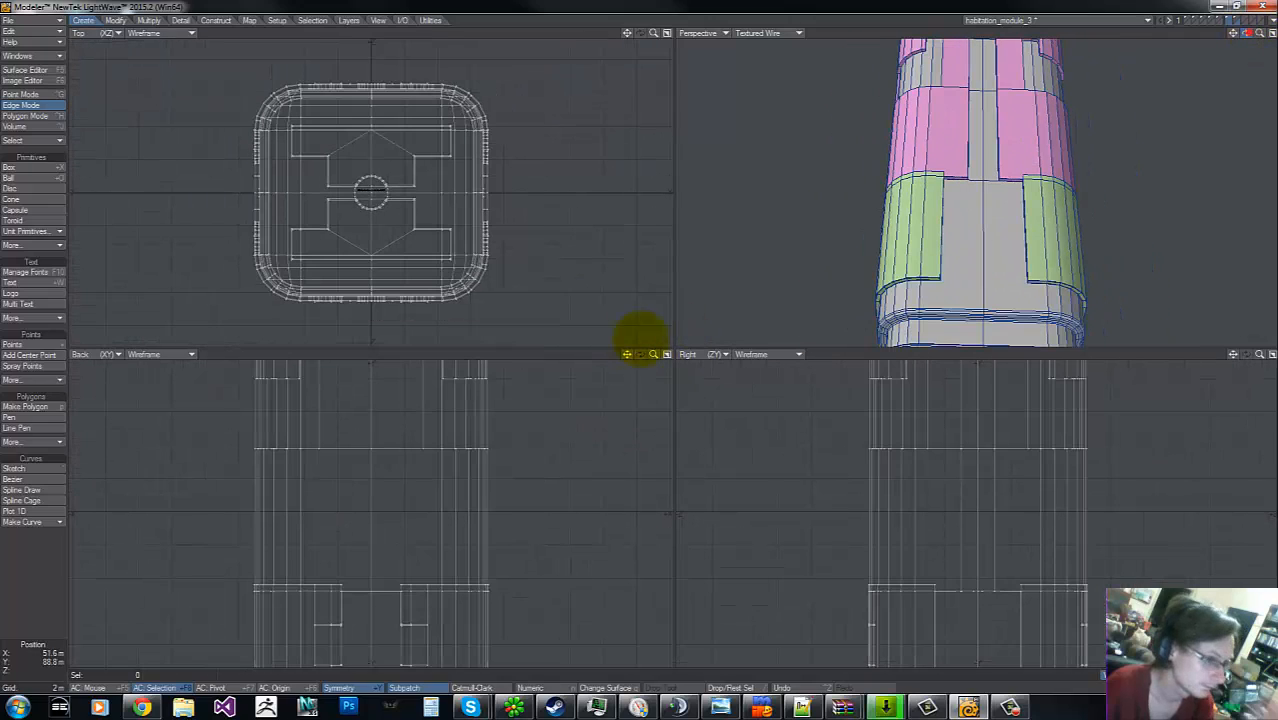
pyautogui.moveTo(640, 333); pyautogui.dragTo(640, 333)
pyautogui.moveTo(640, 342); pyautogui.dragTo(640, 341)
pyautogui.press('g')
pyautogui.press('g')
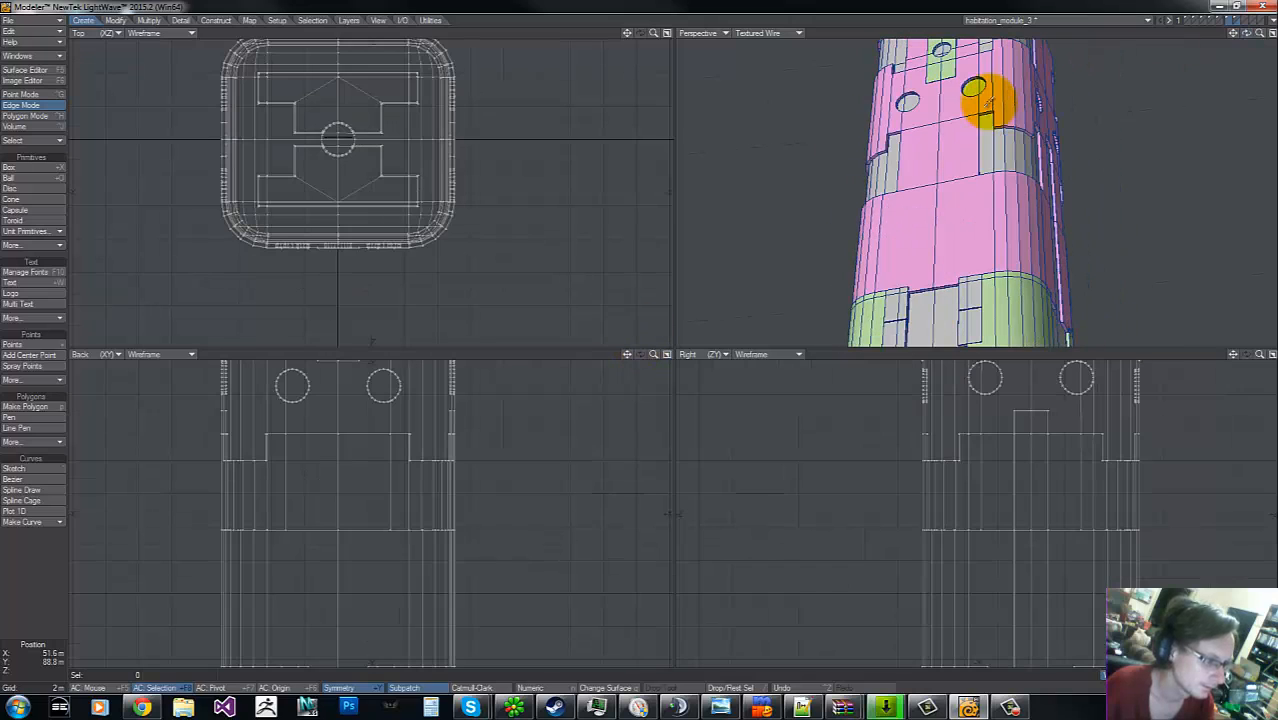
pyautogui.moveTo(1260, 34); pyautogui.dragTo(640, 341)
pyautogui.moveTo(1028, 84); pyautogui.dragTo(1038, 106)
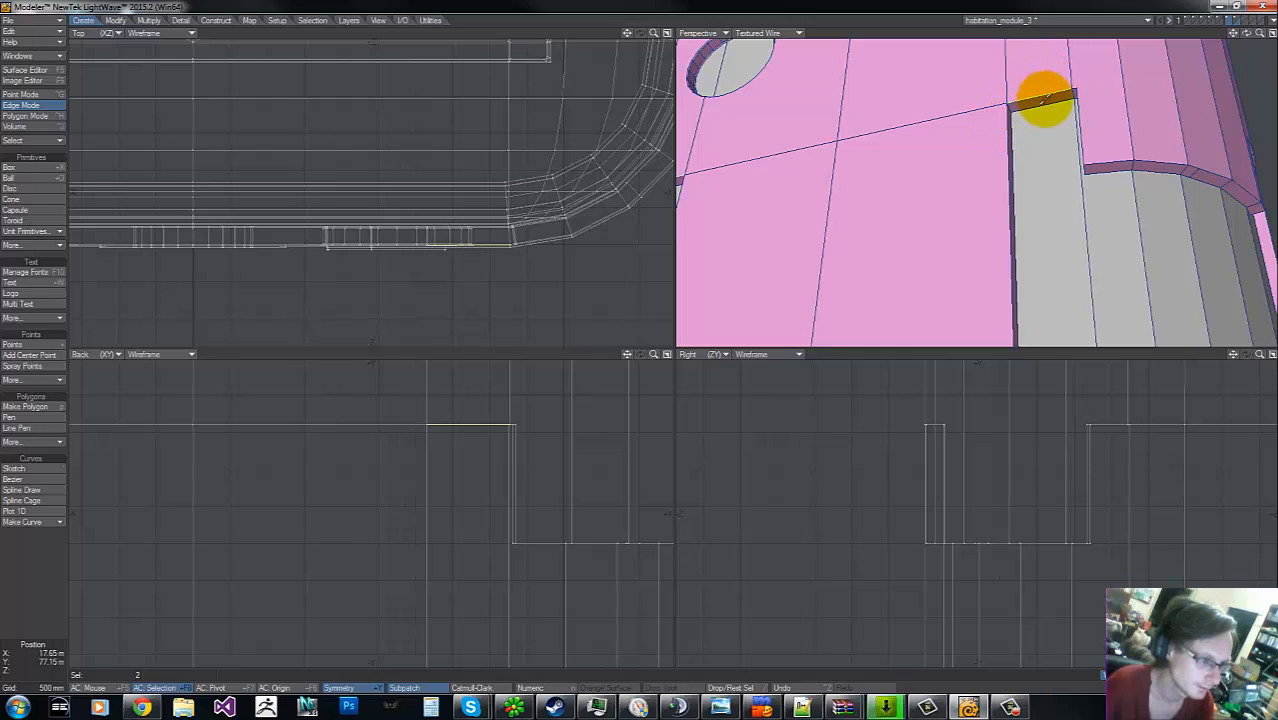
pyautogui.click(1051, 95)
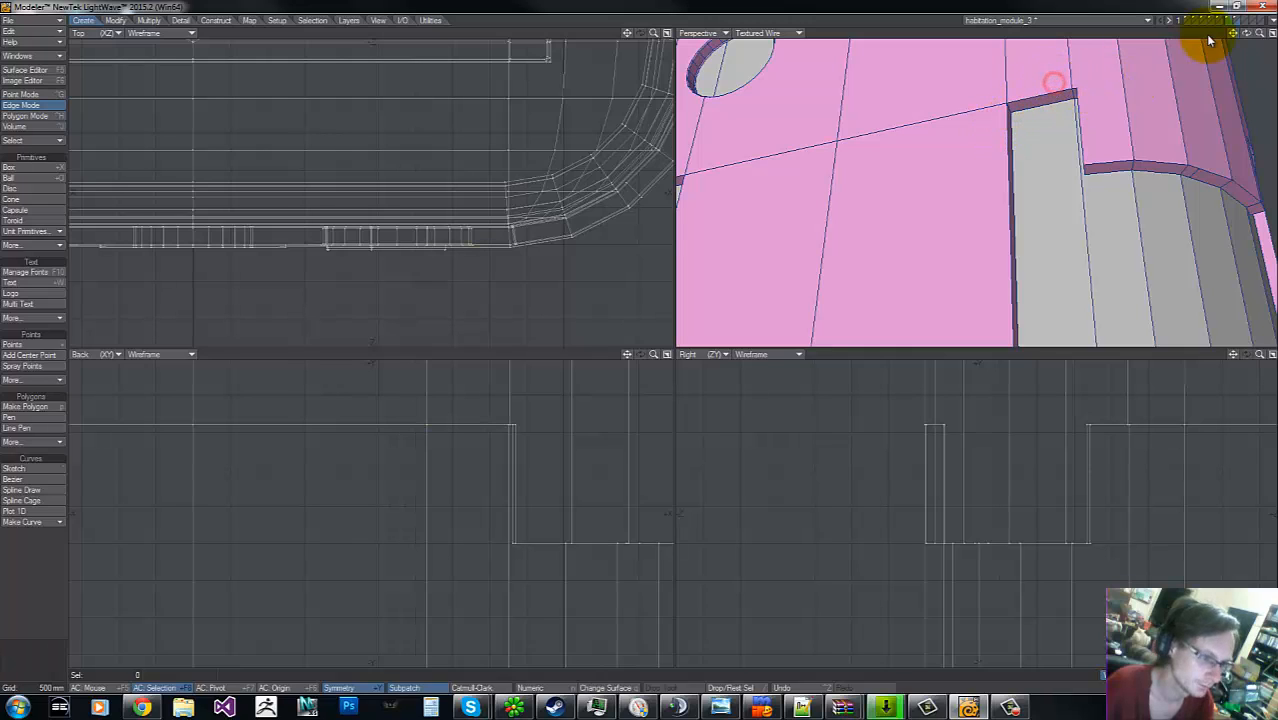
pyautogui.moveTo(1260, 34); pyautogui.dragTo(630, 339)
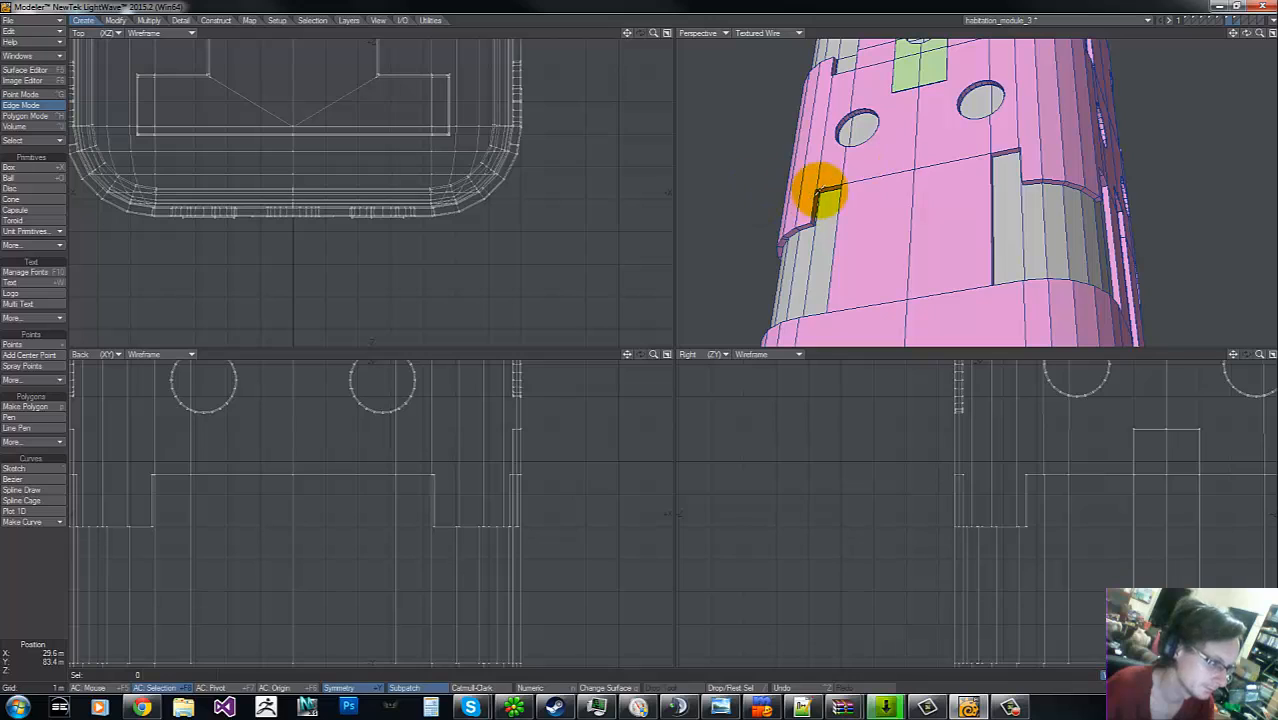
pyautogui.click(828, 196)
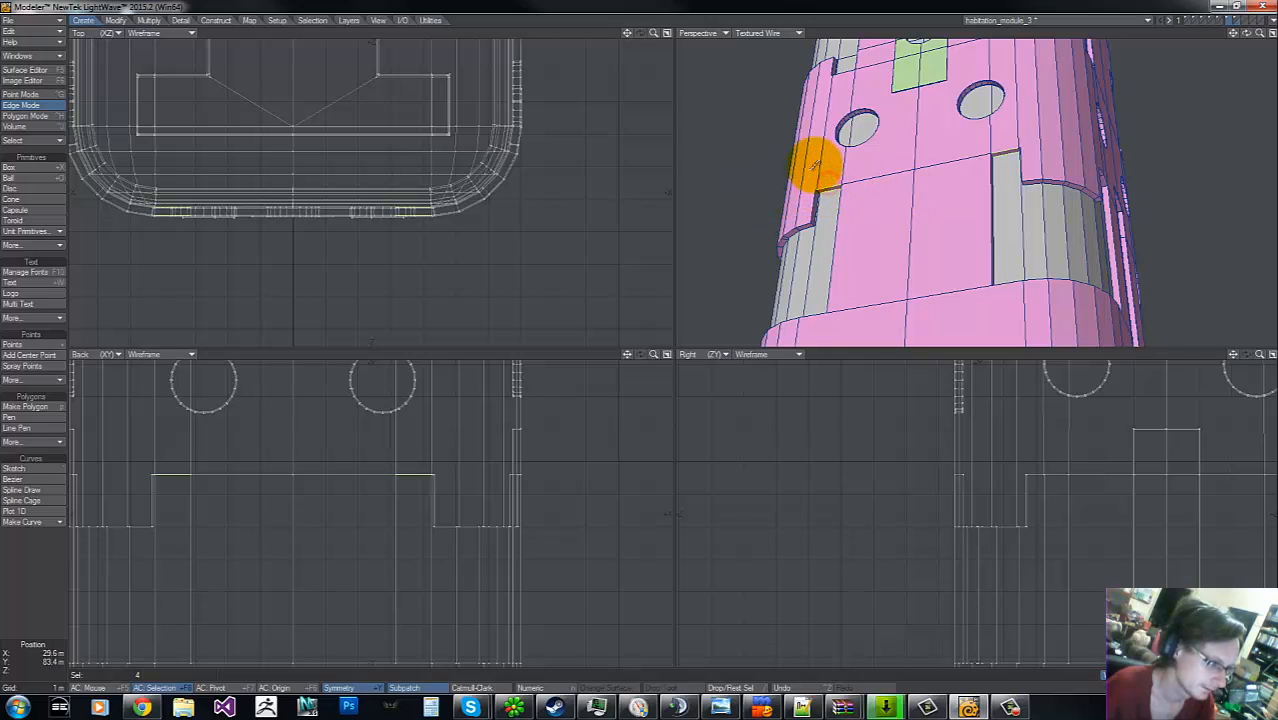
pyautogui.moveTo(824, 174); pyautogui.dragTo(829, 195)
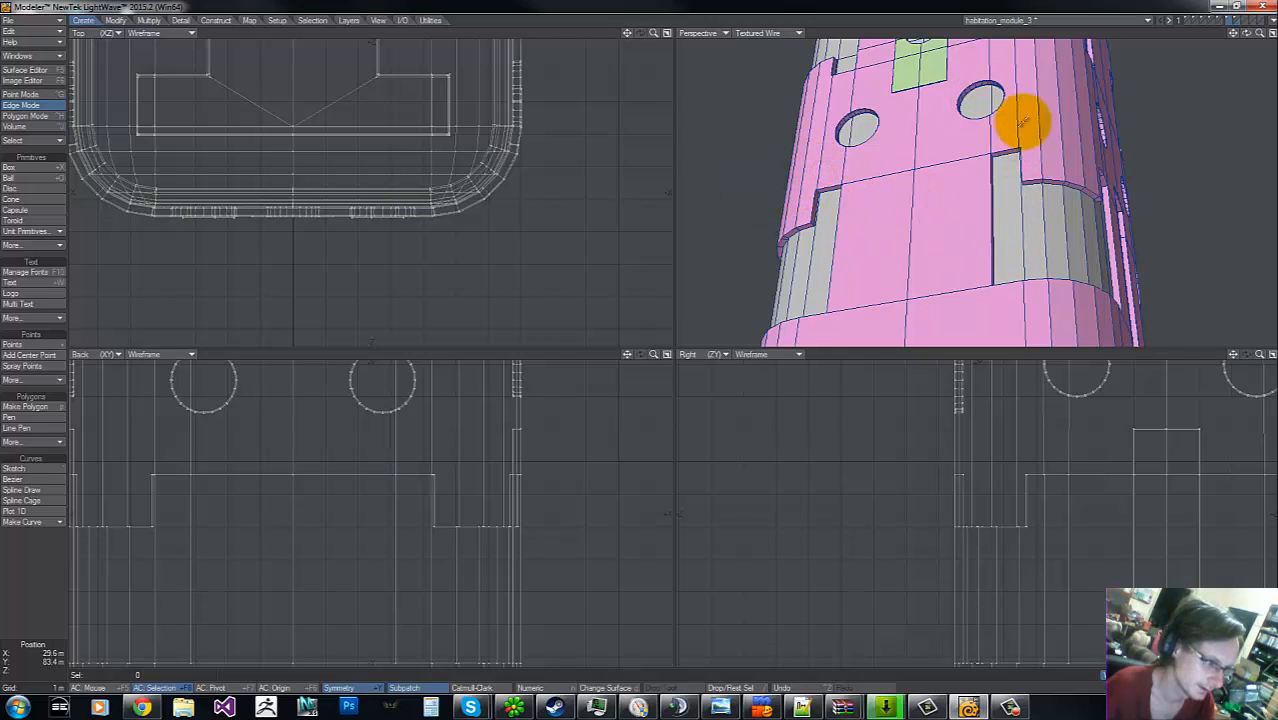
pyautogui.press('g')
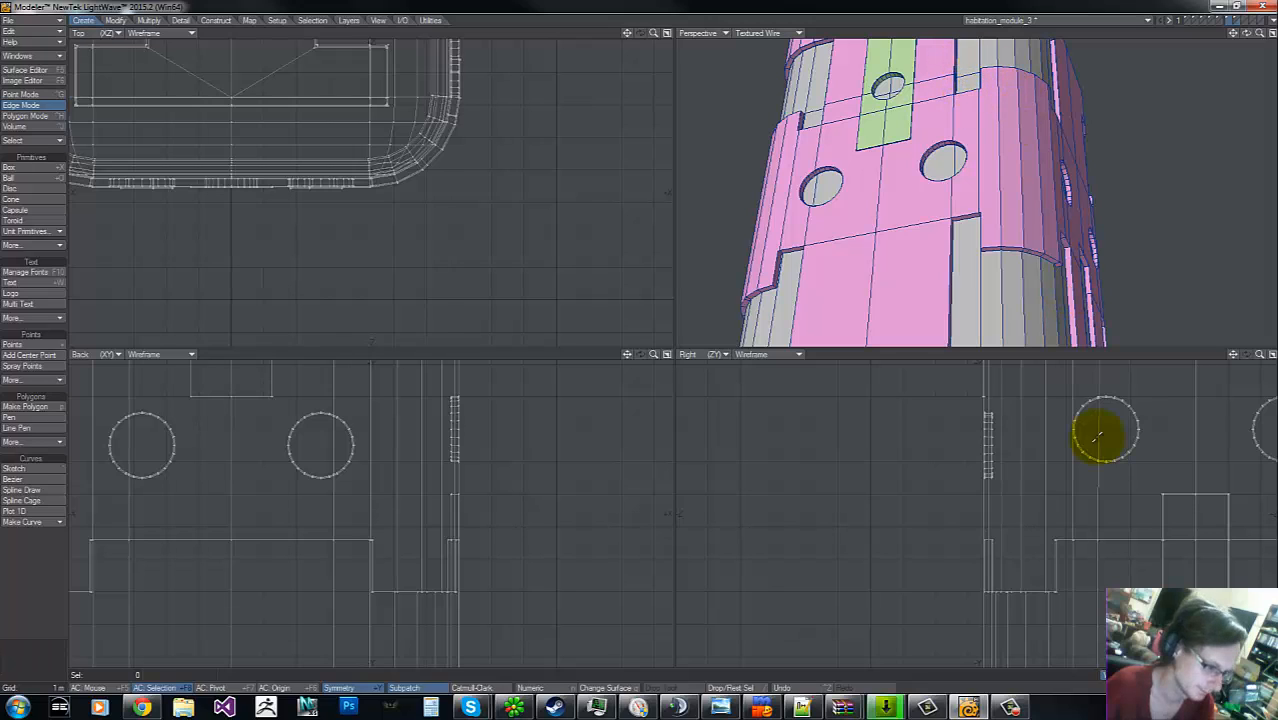
# - Select the polygons of the raised pink corner panels and the pink band around the gray corner recesses
pyautogui.hotkey('ctrl', 'h')
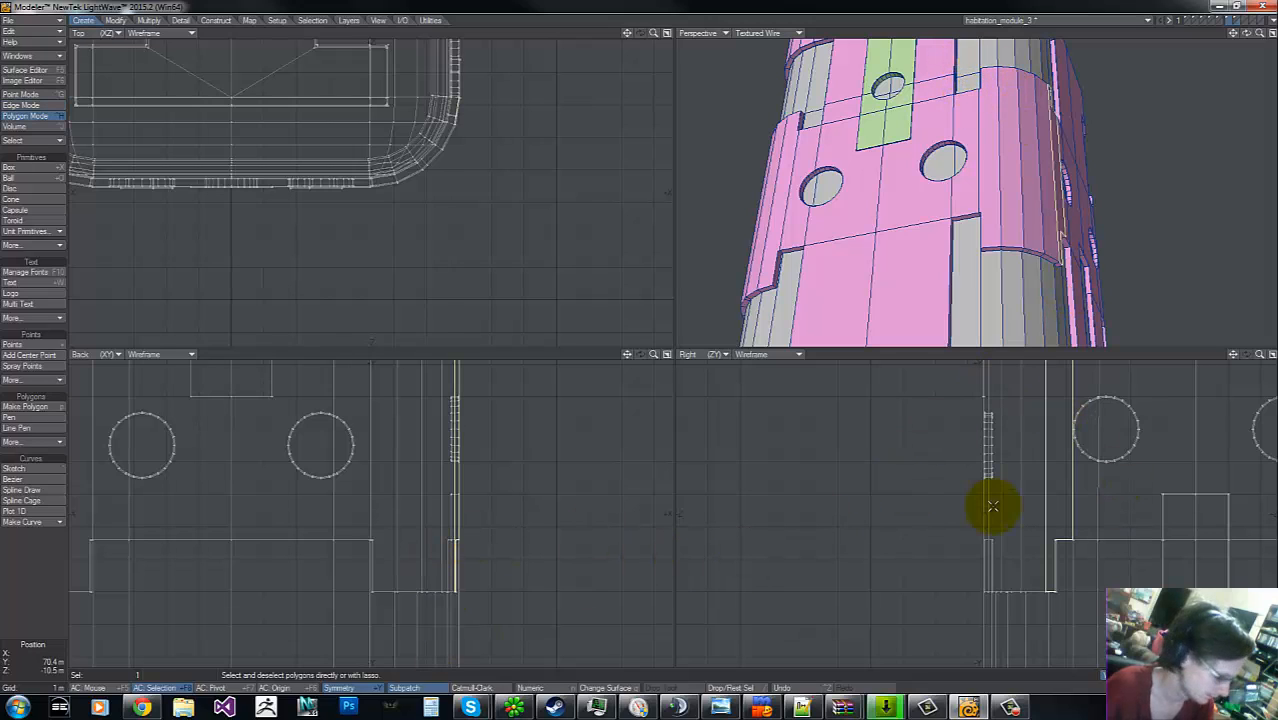
pyautogui.press('w')
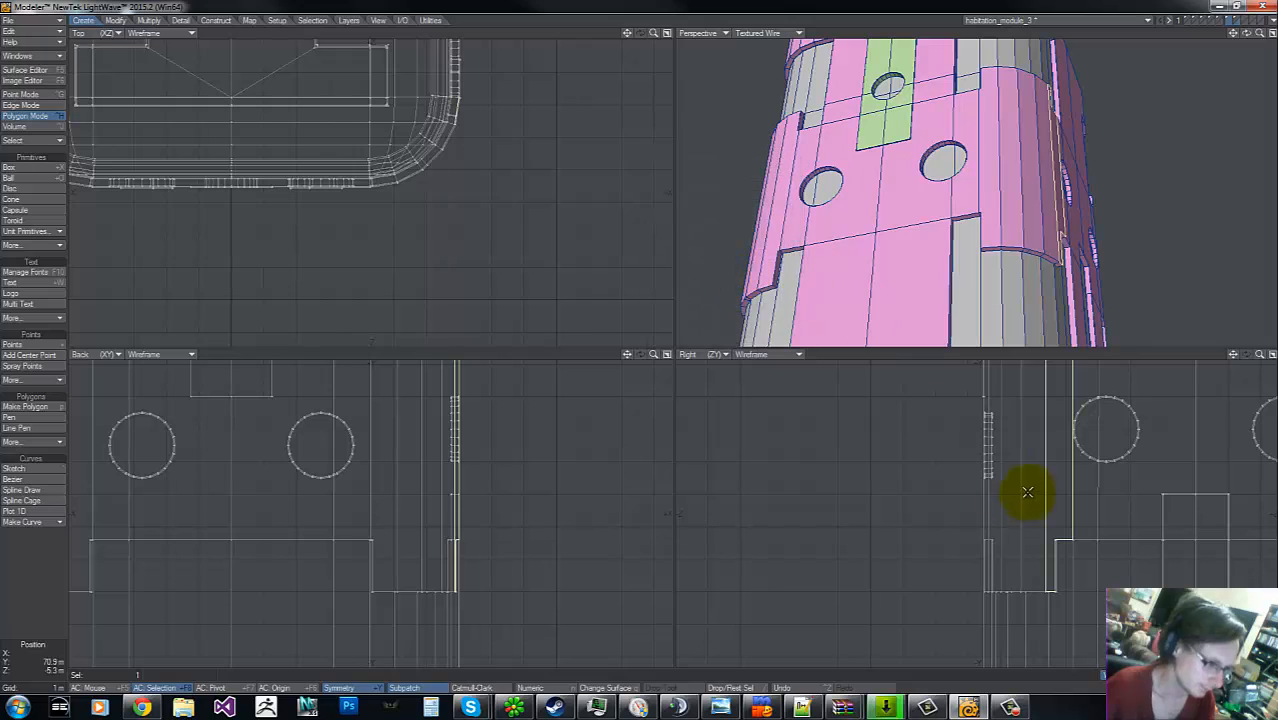
pyautogui.moveTo(990, 442)
pyautogui.mouseDown(button='right')
pyautogui.moveTo(921, 200)
pyautogui.moveTo(985, 430)
pyautogui.mouseUp(button='right')
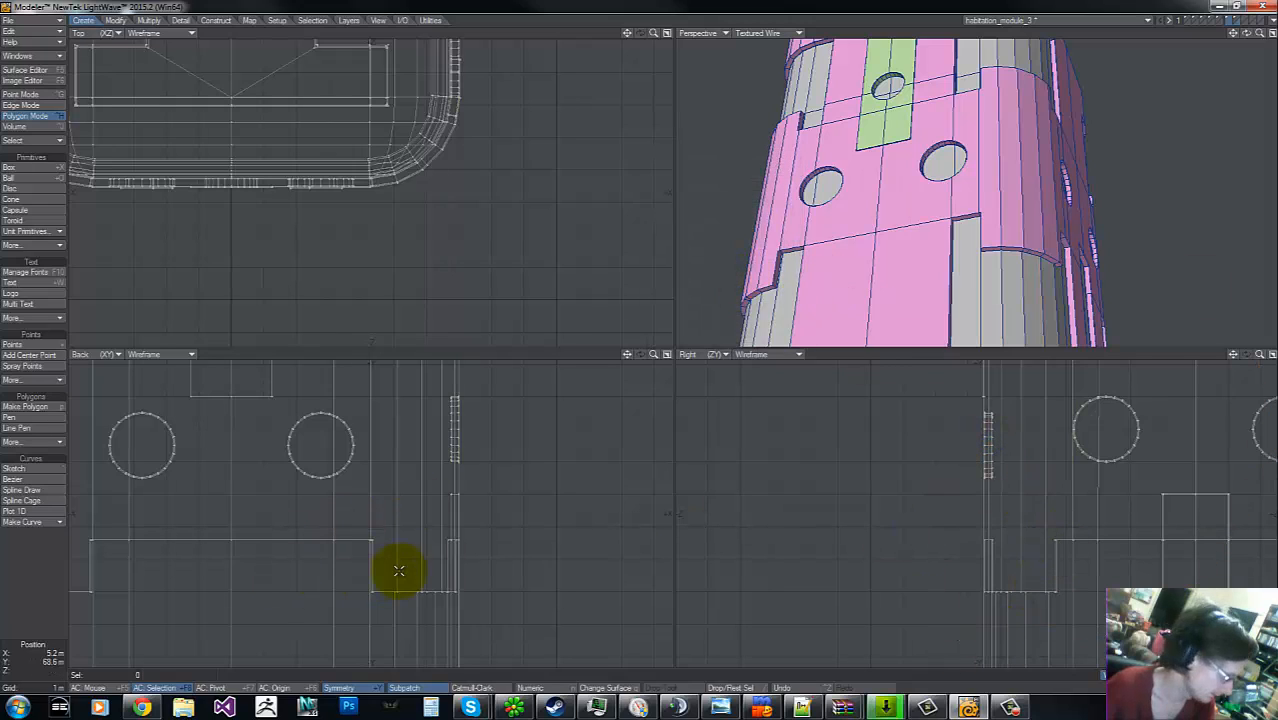
pyautogui.moveTo(370, 557)
pyautogui.mouseDown()
pyautogui.moveTo(465, 562)
pyautogui.moveTo(434, 551)
pyautogui.moveTo(478, 551)
pyautogui.mouseUp()
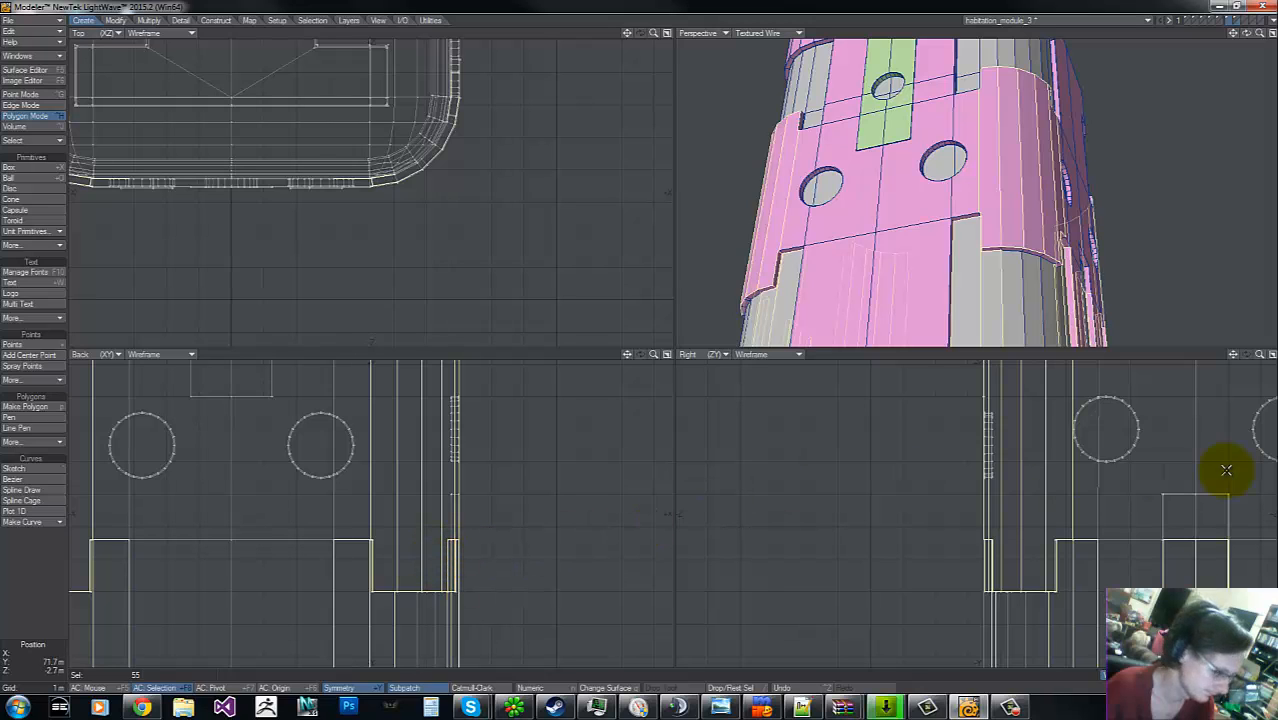
pyautogui.moveTo(1258, 357)
pyautogui.mouseDown()
pyautogui.moveTo(642, 342)
pyautogui.moveTo(1257, 357)
pyautogui.mouseUp()
pyautogui.moveTo(1021, 562)
pyautogui.mouseDown()
pyautogui.moveTo(1191, 568)
pyautogui.moveTo(976, 545)
pyautogui.mouseUp()
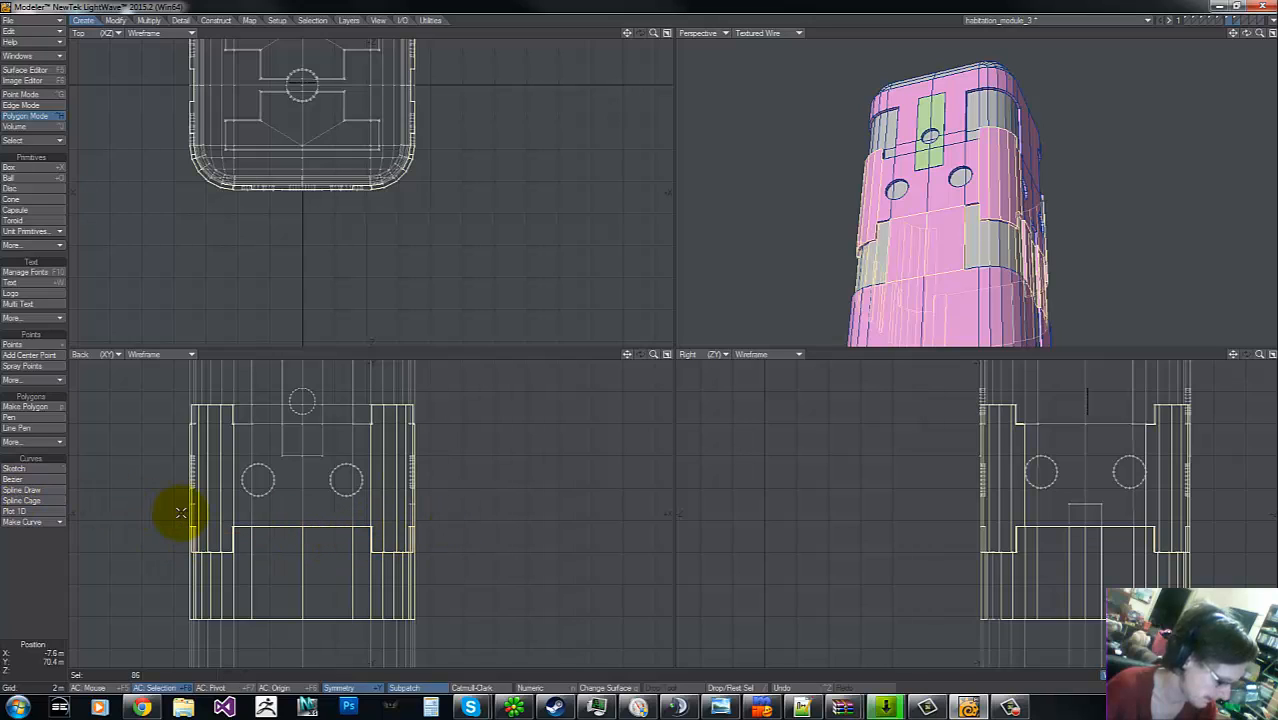
# - Try a horizontal Knife cut through the selected polygons, level with the lower edge of the pink corner panels
pyautogui.hotkey('shift', 'k')
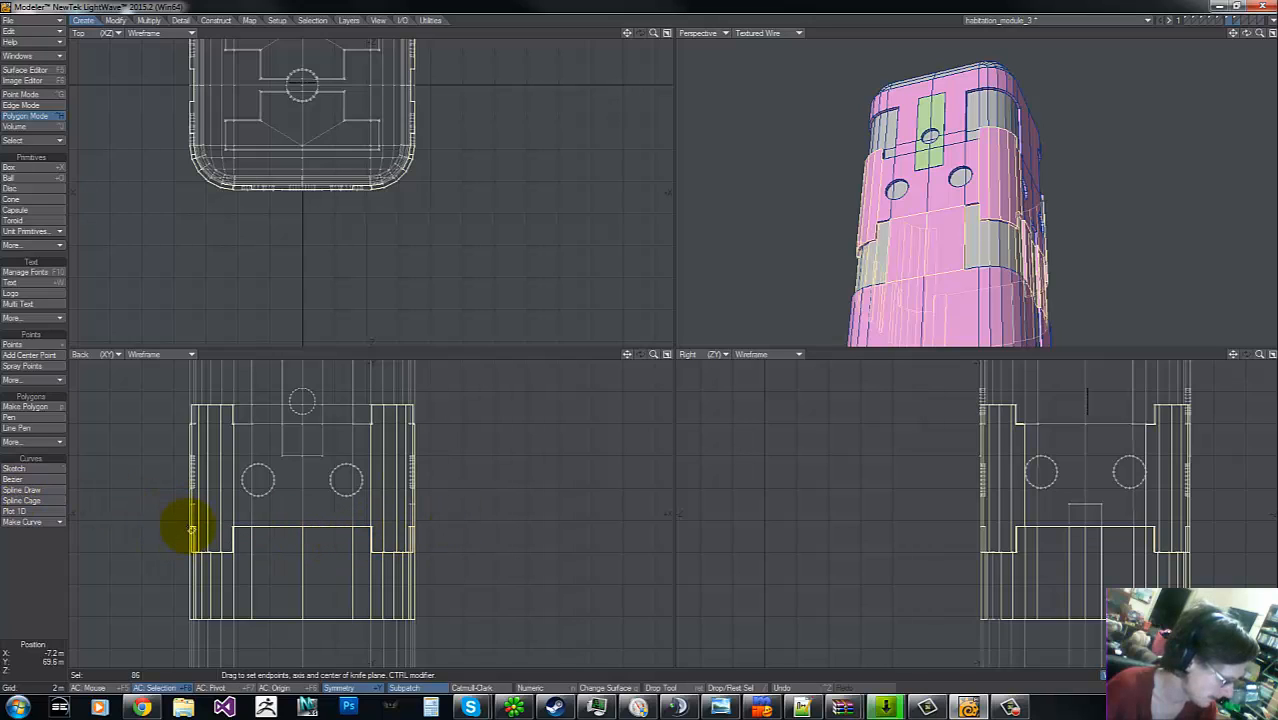
pyautogui.moveTo(191, 528); pyautogui.dragTo(434, 529)
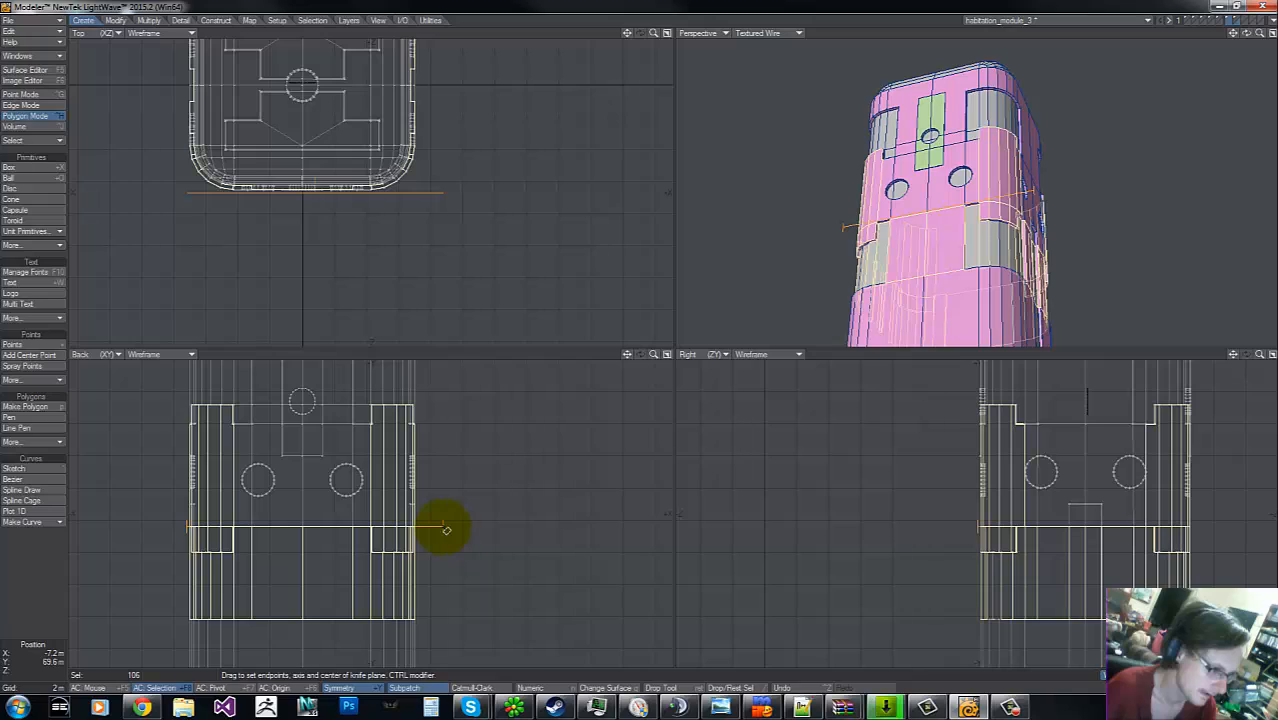
pyautogui.moveTo(446, 530); pyautogui.dragTo(437, 555)
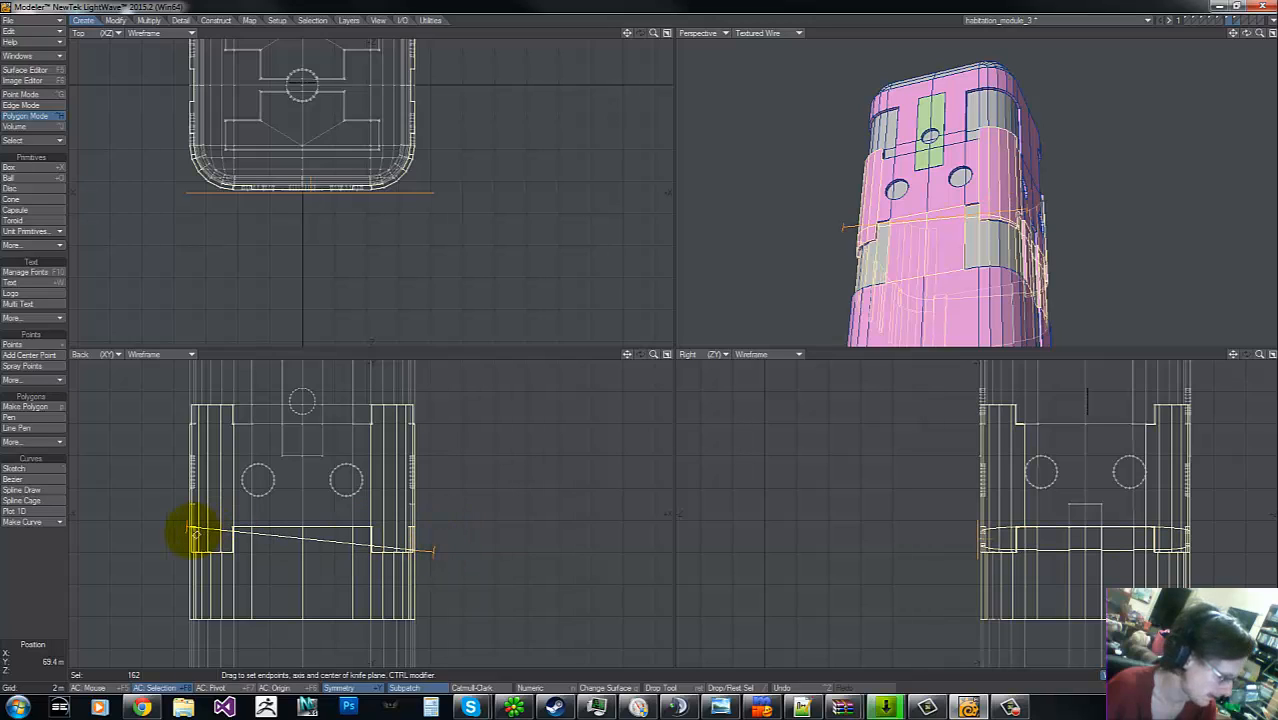
pyautogui.moveTo(191, 528); pyautogui.dragTo(161, 553)
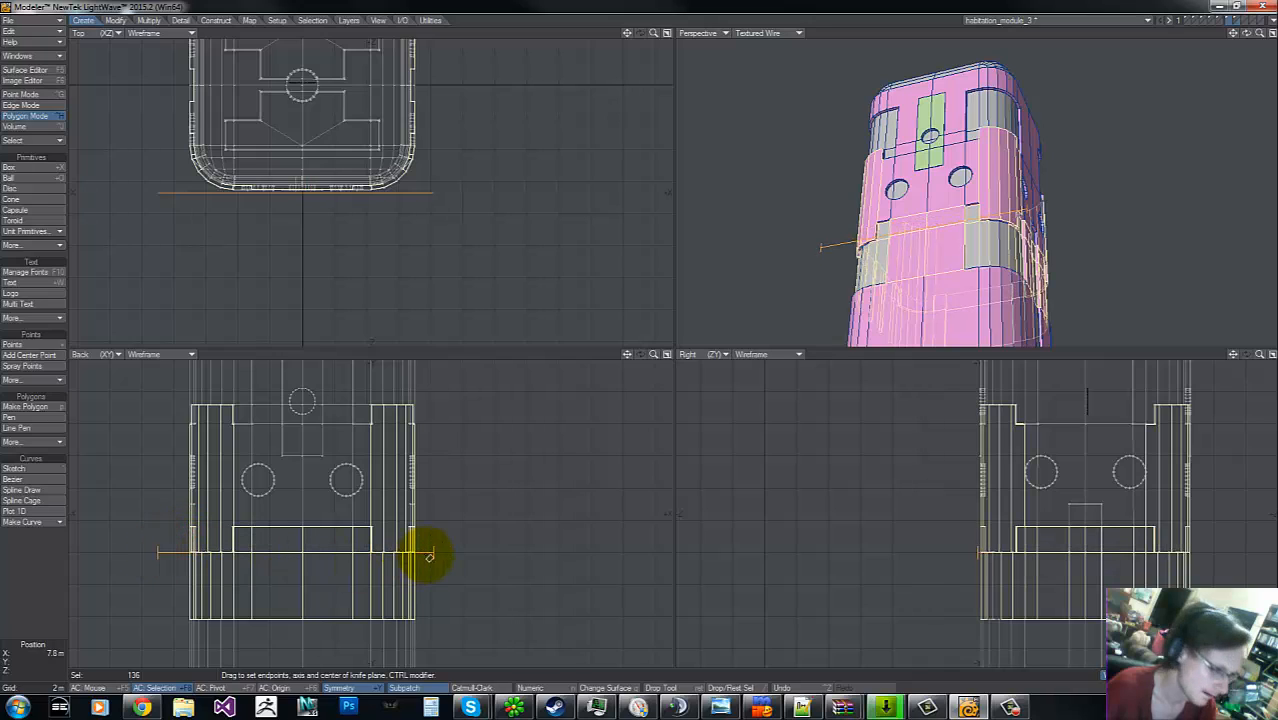
pyautogui.press('space')
pyautogui.moveTo(1259, 33); pyautogui.dragTo(643, 339)
pyautogui.moveTo(1246, 33); pyautogui.dragTo(1234, 57)
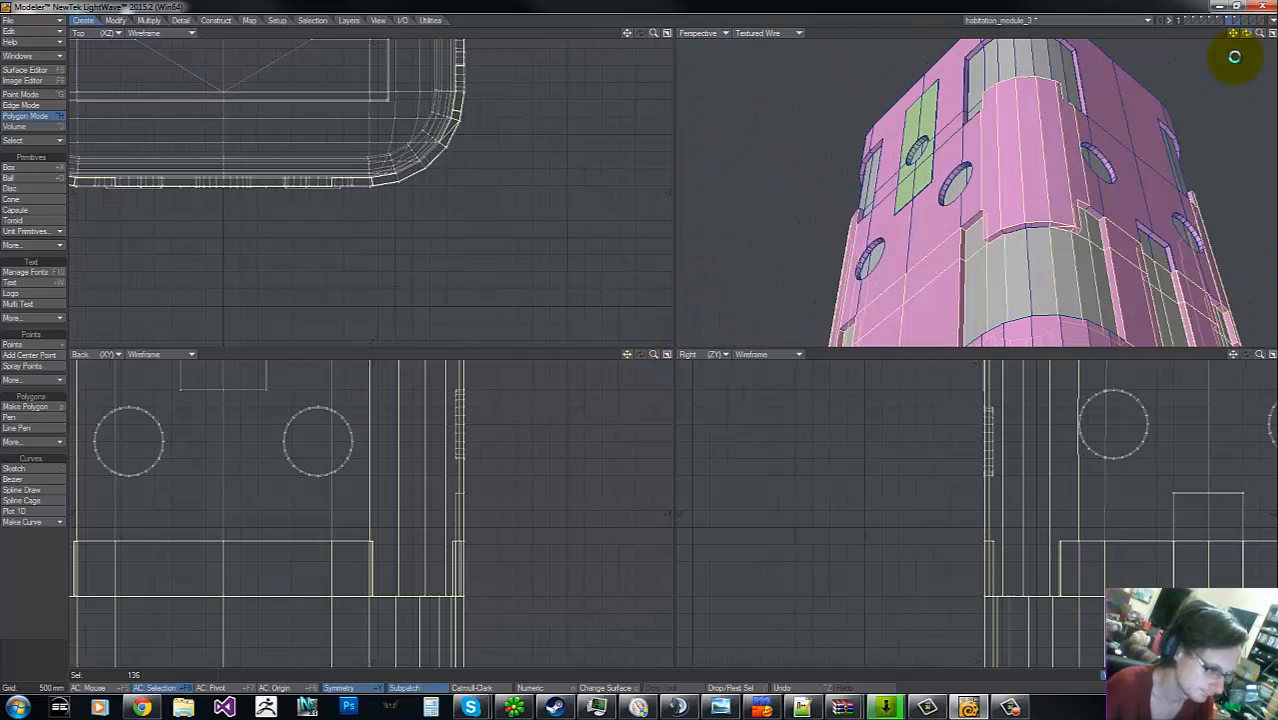
pyautogui.hotkey('ctrl', 'z')
# - Refine the polygon selection, knife it horizontally at Y 68 m level with the corner panels' lower edge, and clear the selection
pyautogui.moveTo(331, 589)
pyautogui.mouseDown(button='right')
pyautogui.moveTo(476, 624)
pyautogui.moveTo(201, 612)
pyautogui.mouseUp(button='right')
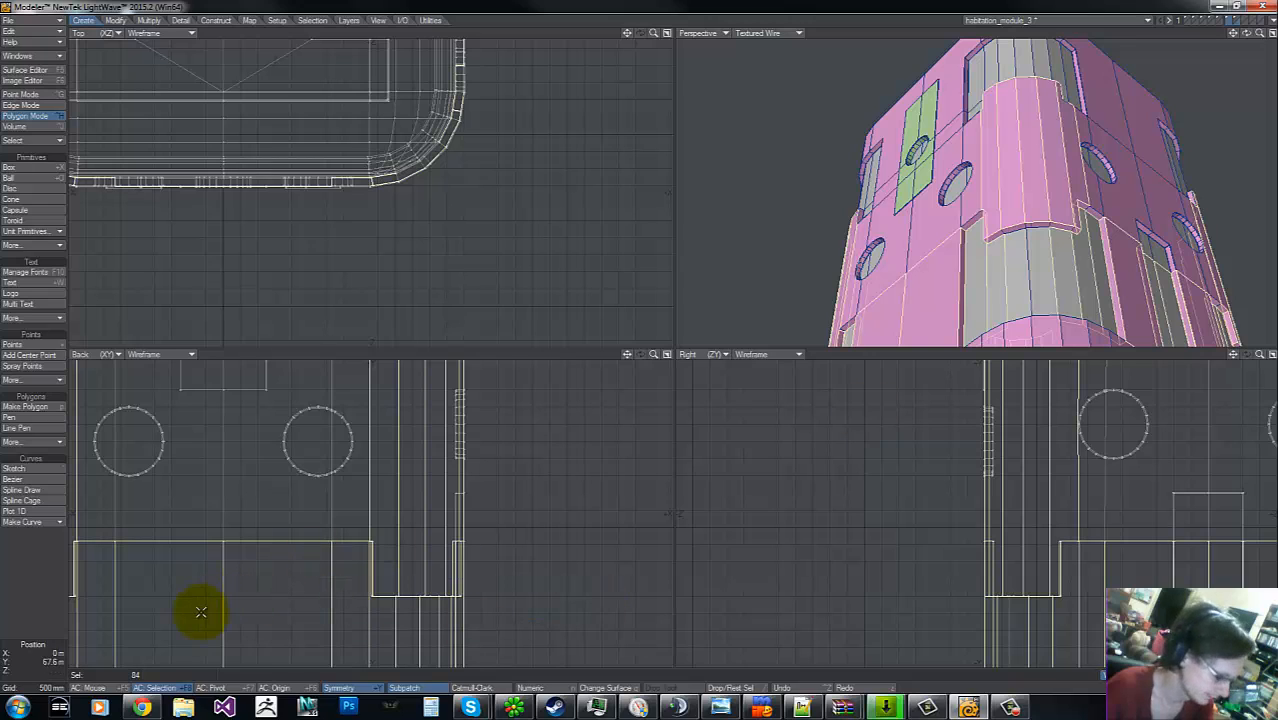
pyautogui.press('a')
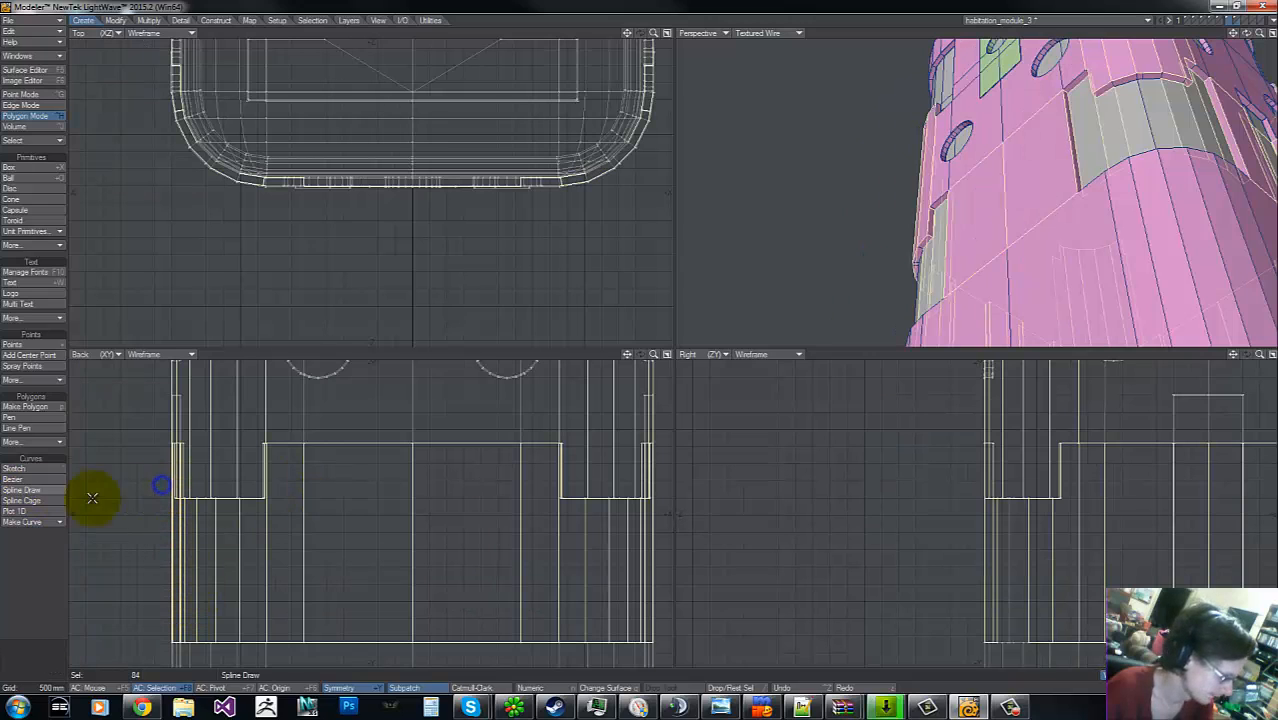
pyautogui.hotkey('shift', 'k')
pyautogui.press('n')
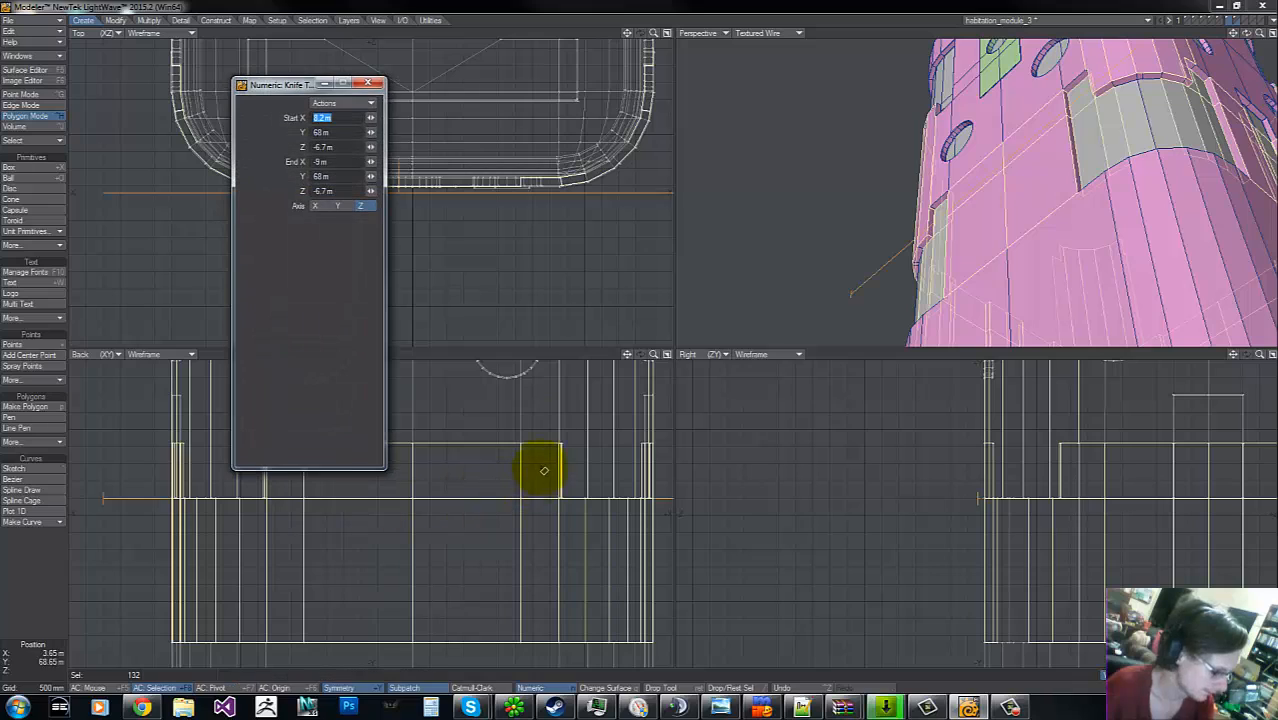
pyautogui.click(369, 85)
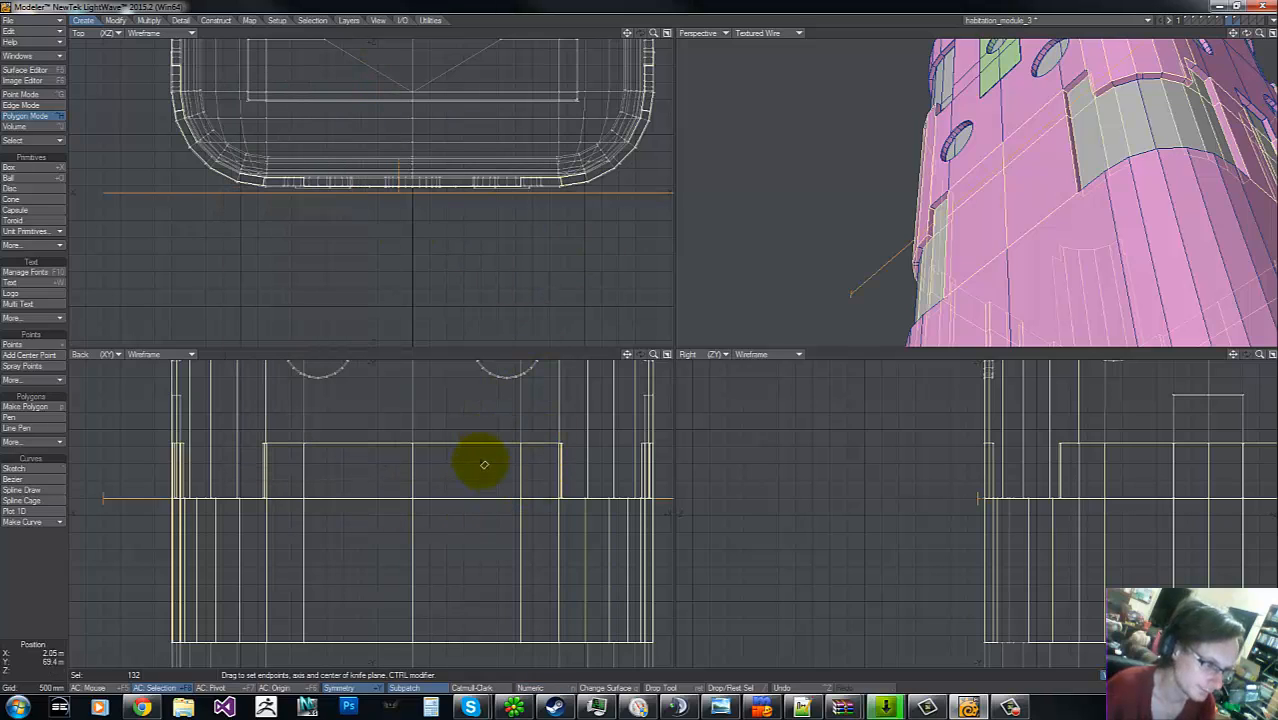
pyautogui.press('space')
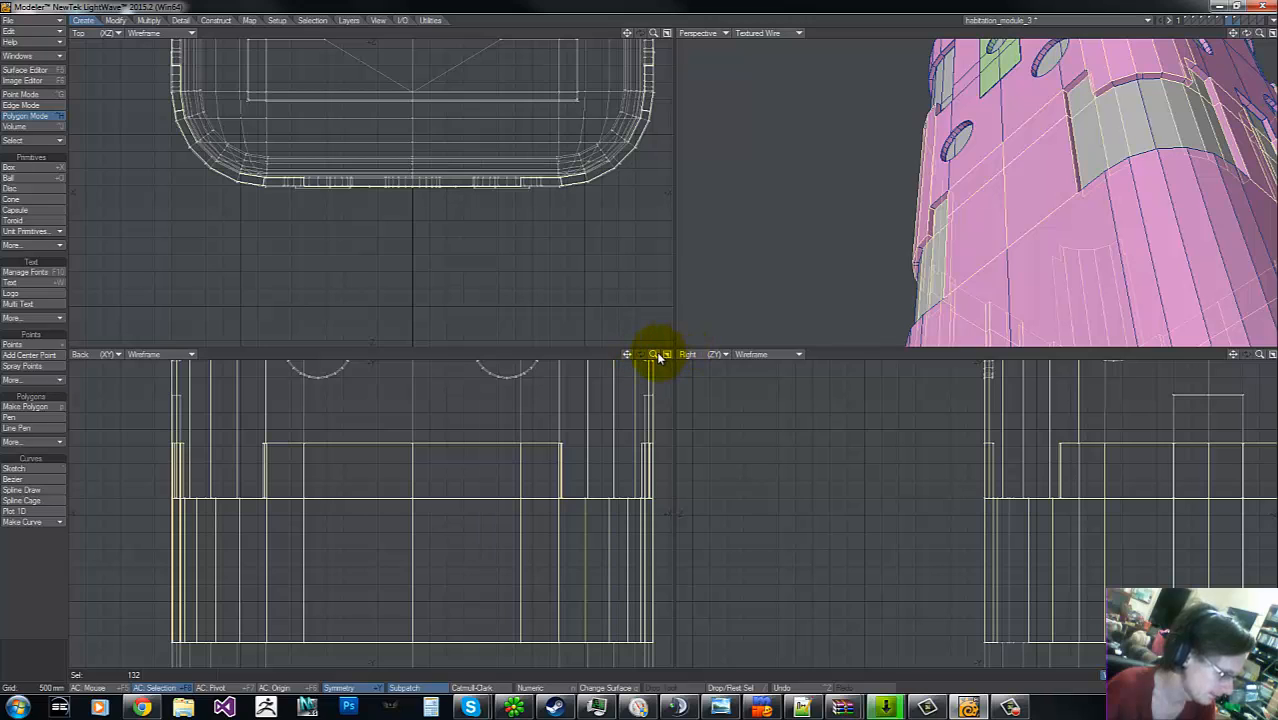
pyautogui.moveTo(656, 355); pyautogui.dragTo(650, 344)
pyautogui.moveTo(274, 427)
pyautogui.mouseDown(button='right')
pyautogui.moveTo(282, 282)
pyautogui.moveTo(268, 298)
pyautogui.mouseUp(button='right')
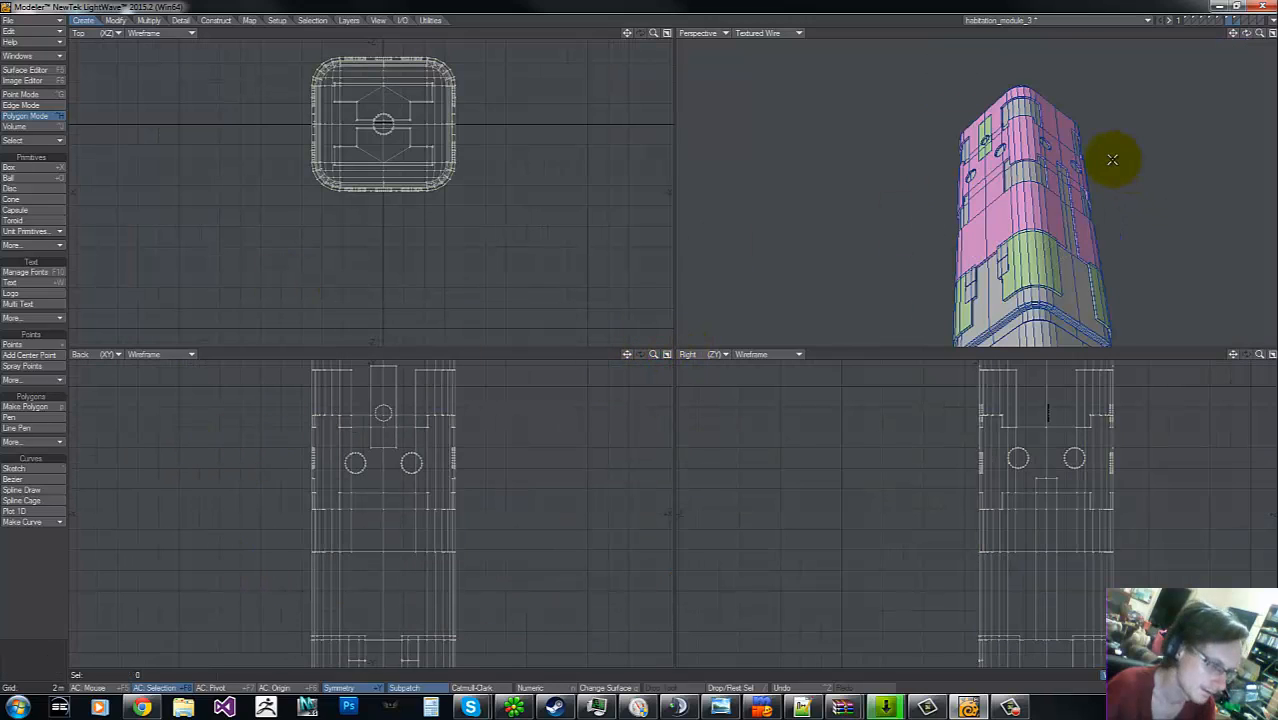
# - Select the inner wall polygons around all four notched gray corner recesses and hide everything else
pyautogui.moveTo(1262, 35); pyautogui.dragTo(664, 336)
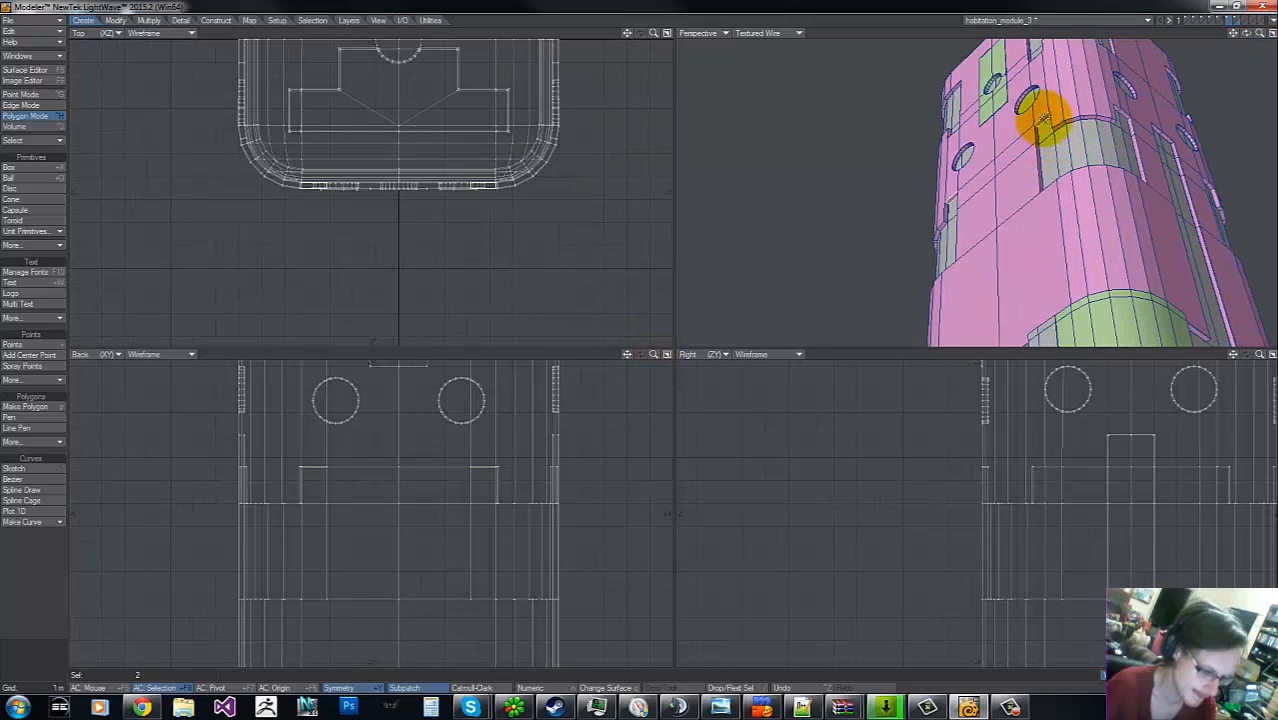
pyautogui.moveTo(1043, 118); pyautogui.dragTo(1040, 165)
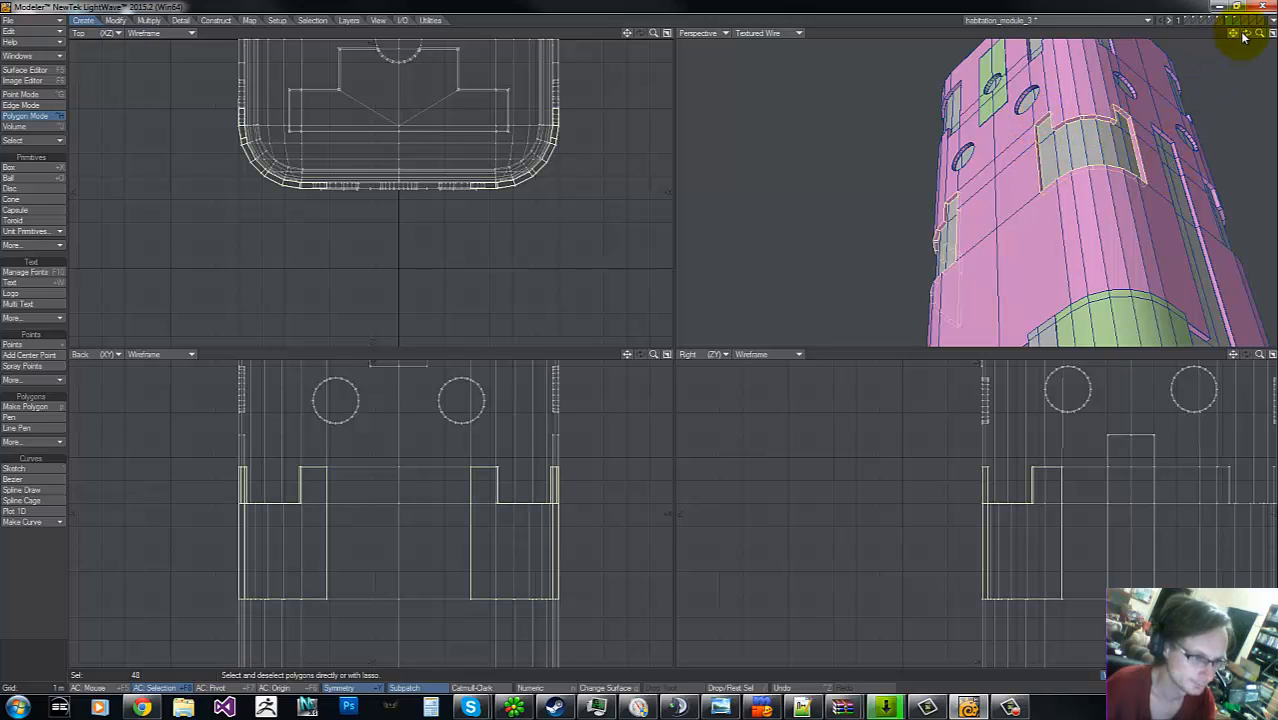
pyautogui.moveTo(1248, 35); pyautogui.dragTo(639, 338)
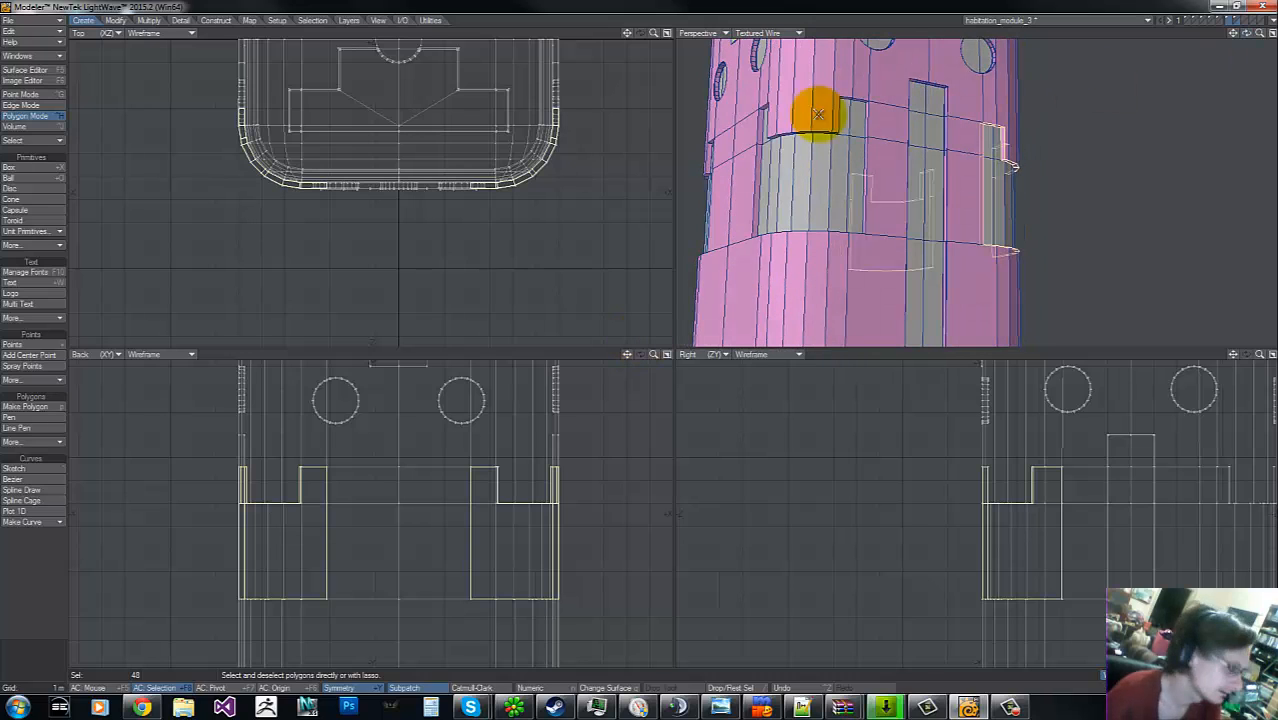
pyautogui.keyDown('shift'); pyautogui.click(762, 118); pyautogui.keyUp('shift')
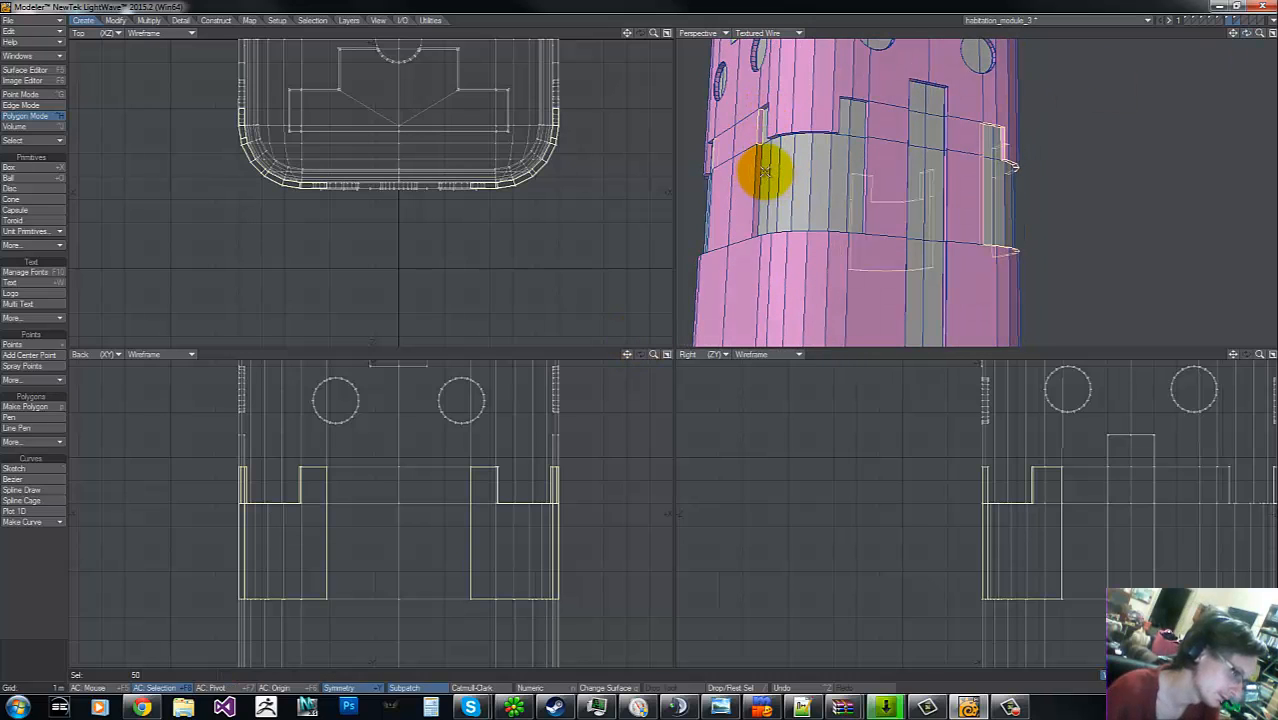
pyautogui.keyDown('shift'); pyautogui.click(758, 168); pyautogui.keyUp('shift')
pyautogui.hotkey('ctrl', 'l')
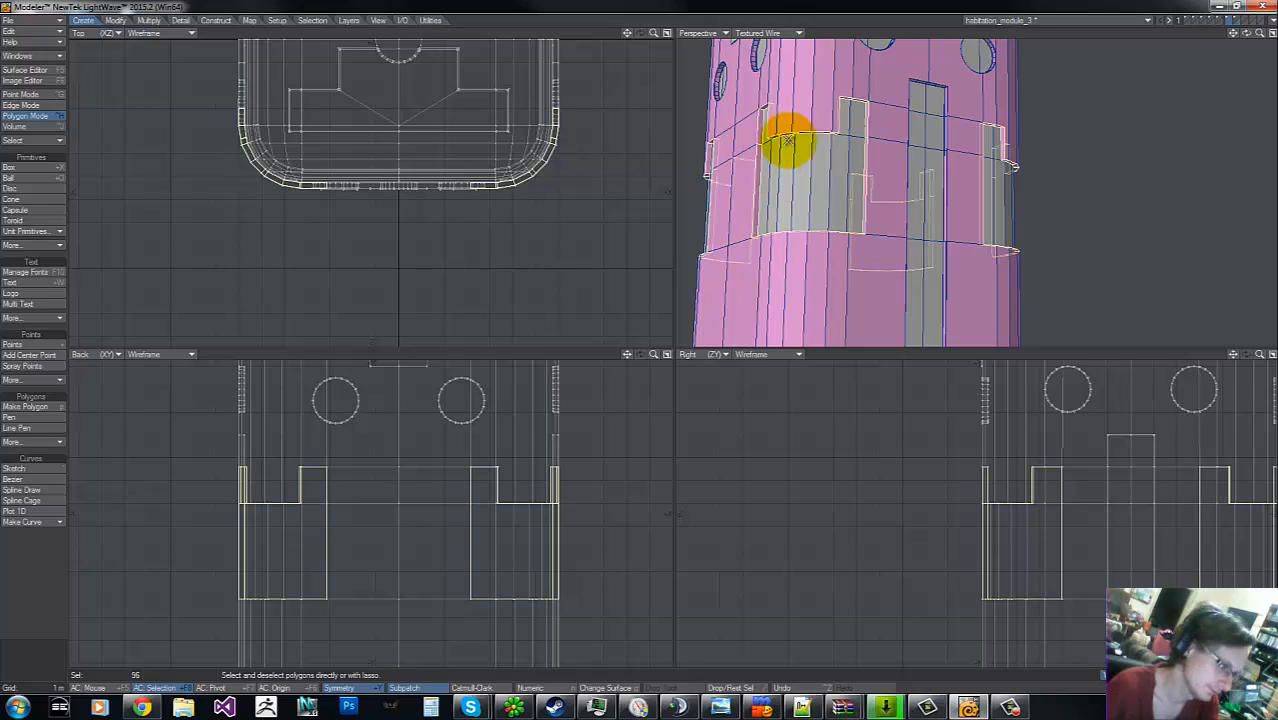
pyautogui.press('=')
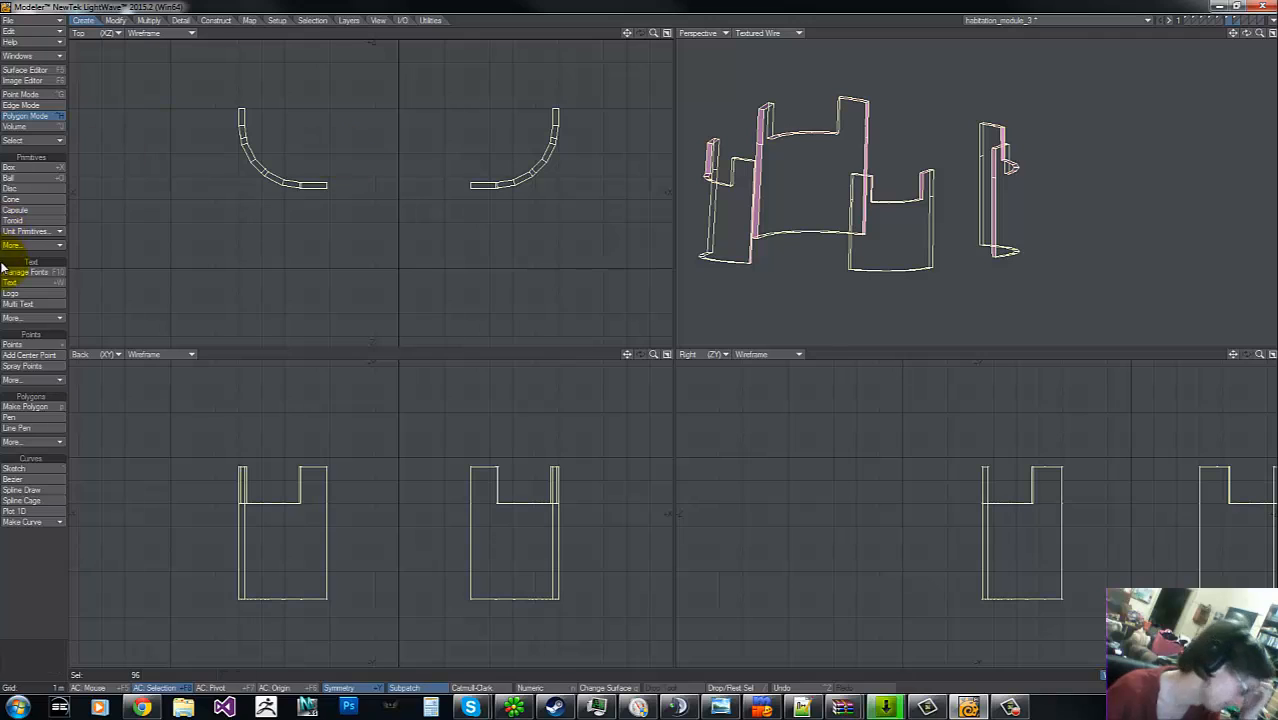
# - Switch to edge selection and select the side edges and adjoining bottom and top edges on one mirrored pair of corner recess walls
pyautogui.click(40, 105)
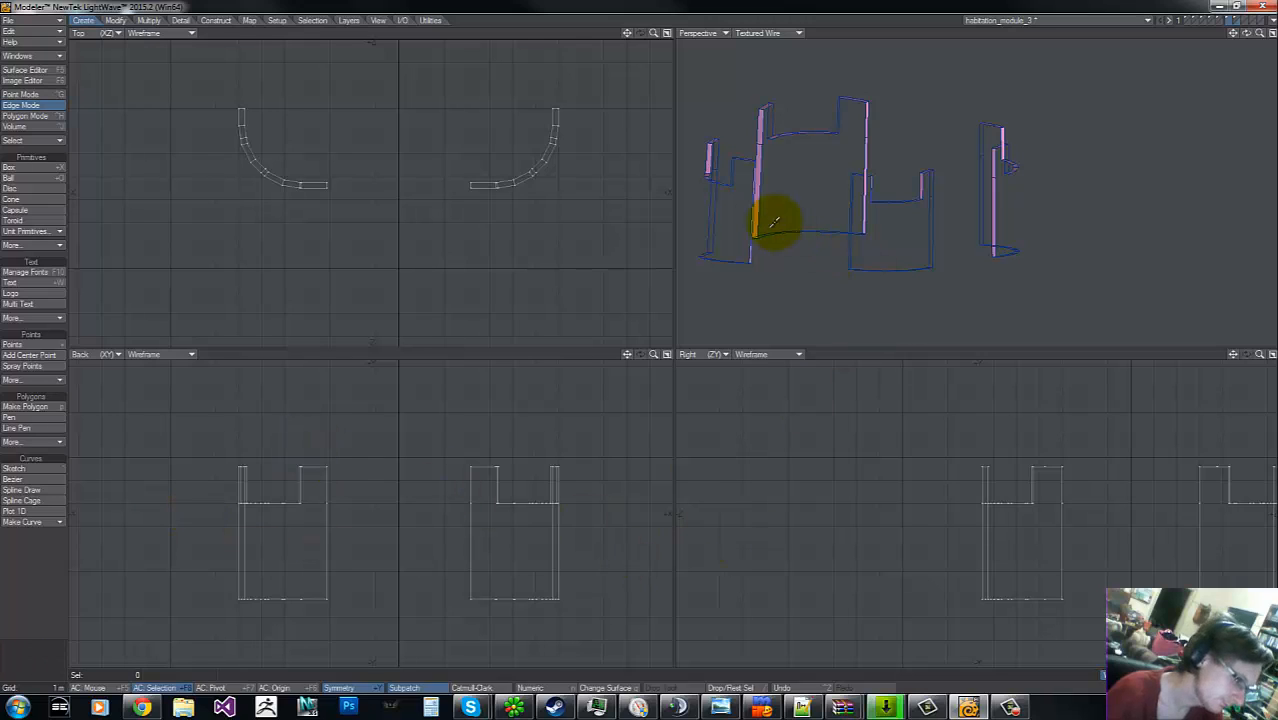
pyautogui.moveTo(1246, 34); pyautogui.dragTo(640, 345)
pyautogui.click(969, 183)
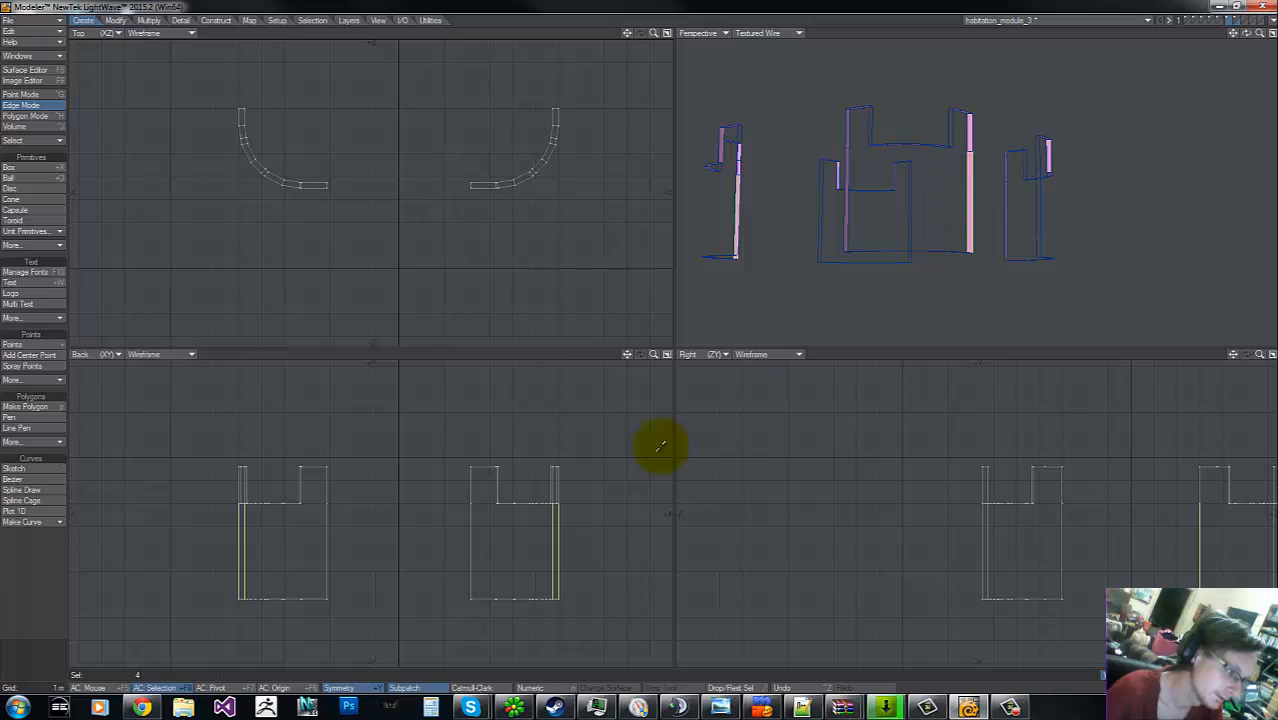
pyautogui.click(172, 560)
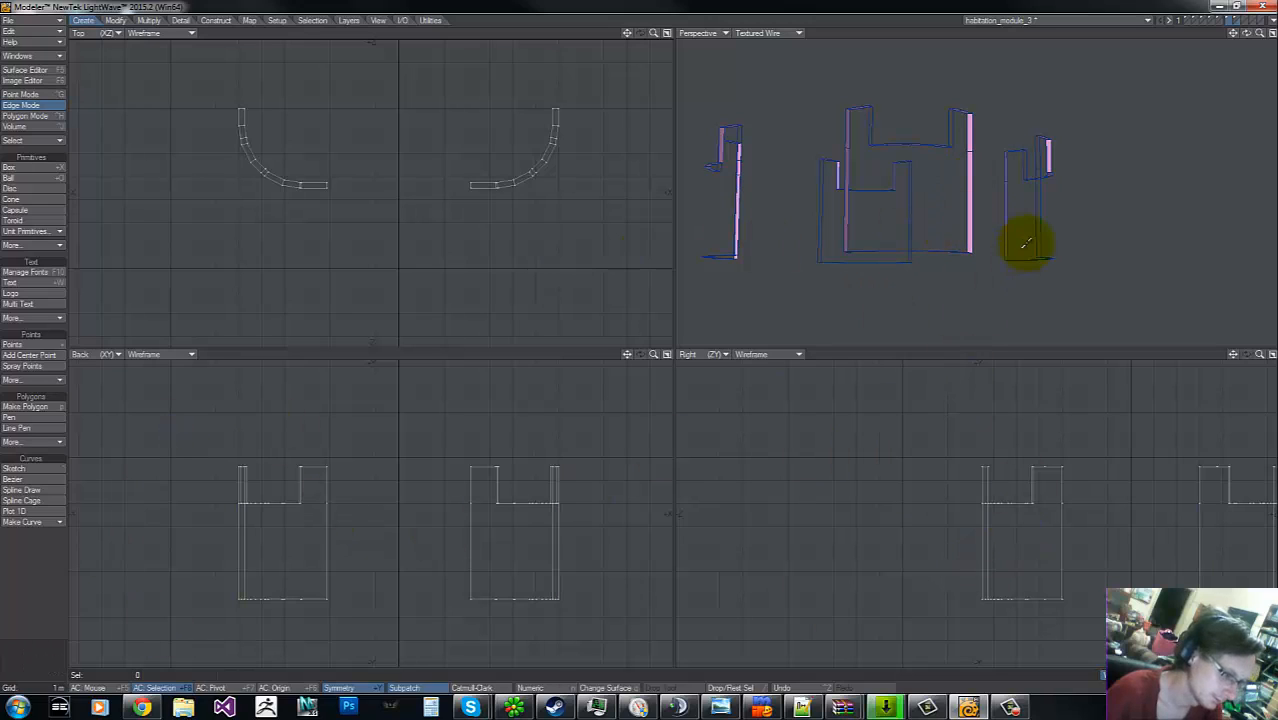
pyautogui.moveTo(976, 165)
pyautogui.mouseDown()
pyautogui.moveTo(977, 113)
pyautogui.moveTo(957, 251)
pyautogui.mouseUp()
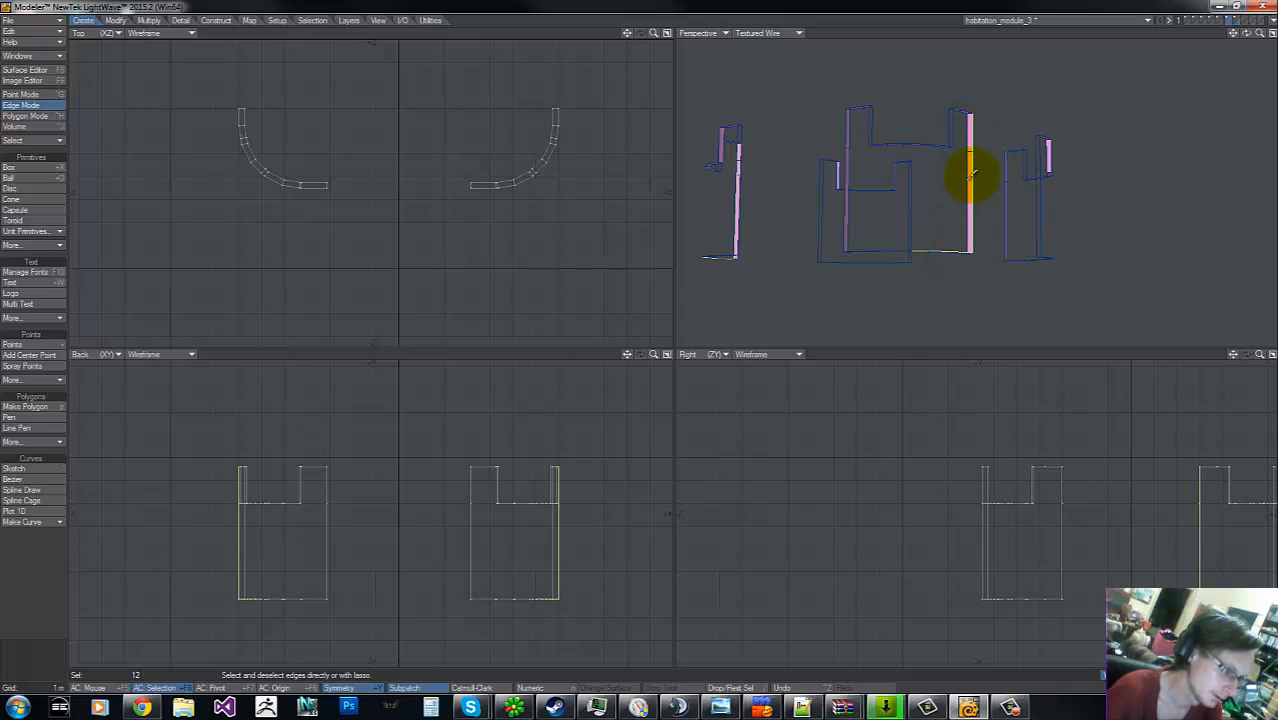
pyautogui.moveTo(965, 186); pyautogui.dragTo(969, 134)
pyautogui.moveTo(1246, 33); pyautogui.dragTo(641, 338)
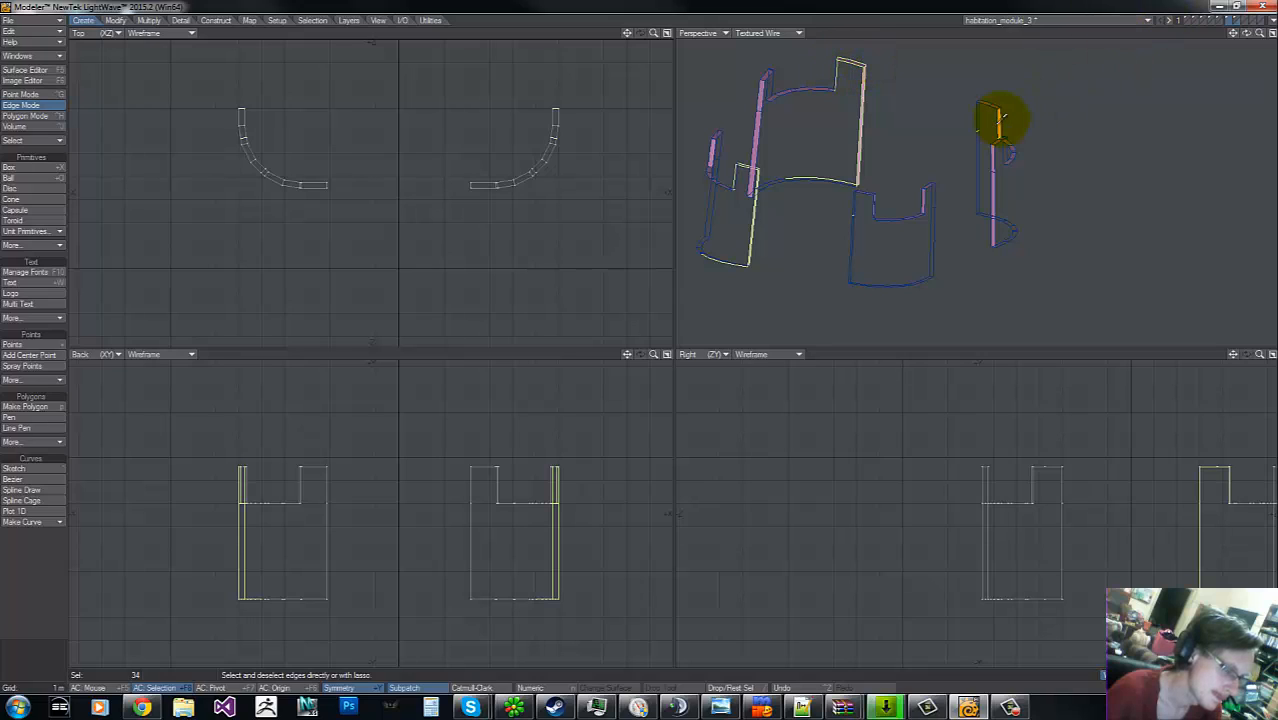
# - Extend the edge selection along the notch, far side and curved bottom to trace the first mirrored pair's outlines
pyautogui.click(998, 120)
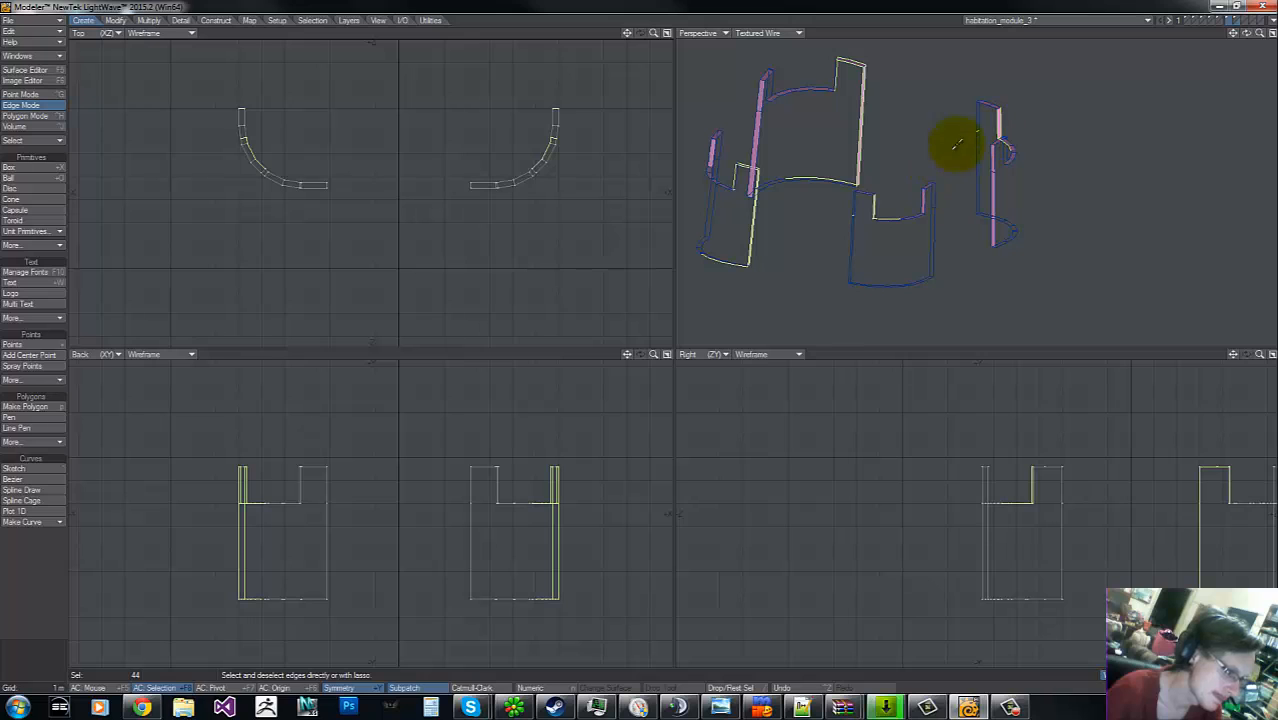
pyautogui.moveTo(1260, 34); pyautogui.dragTo(641, 342)
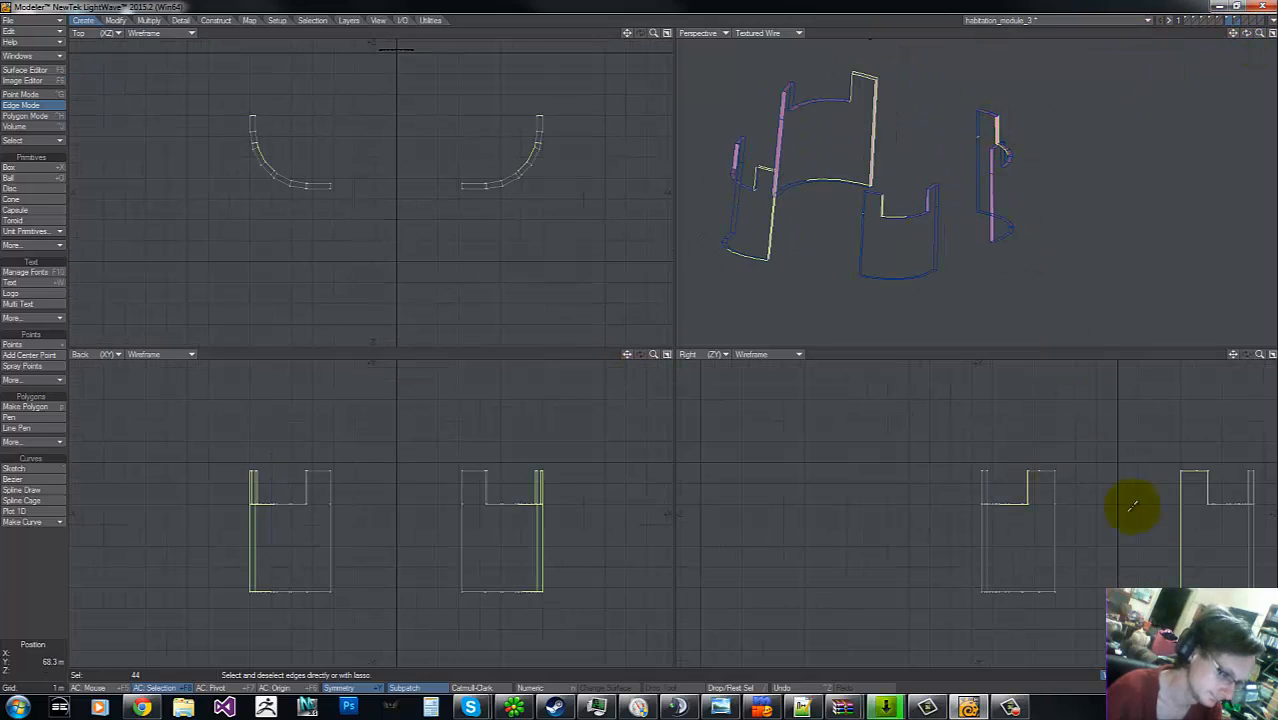
pyautogui.click(1183, 505)
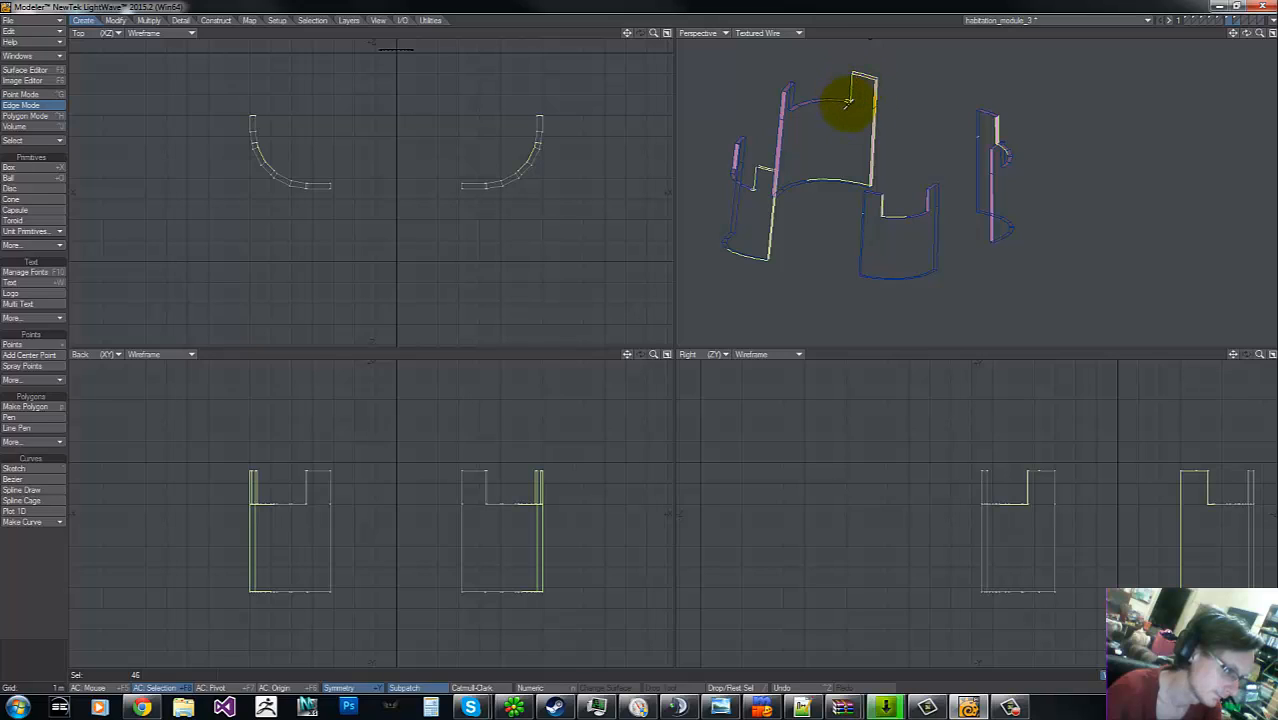
pyautogui.moveTo(838, 95); pyautogui.dragTo(819, 102)
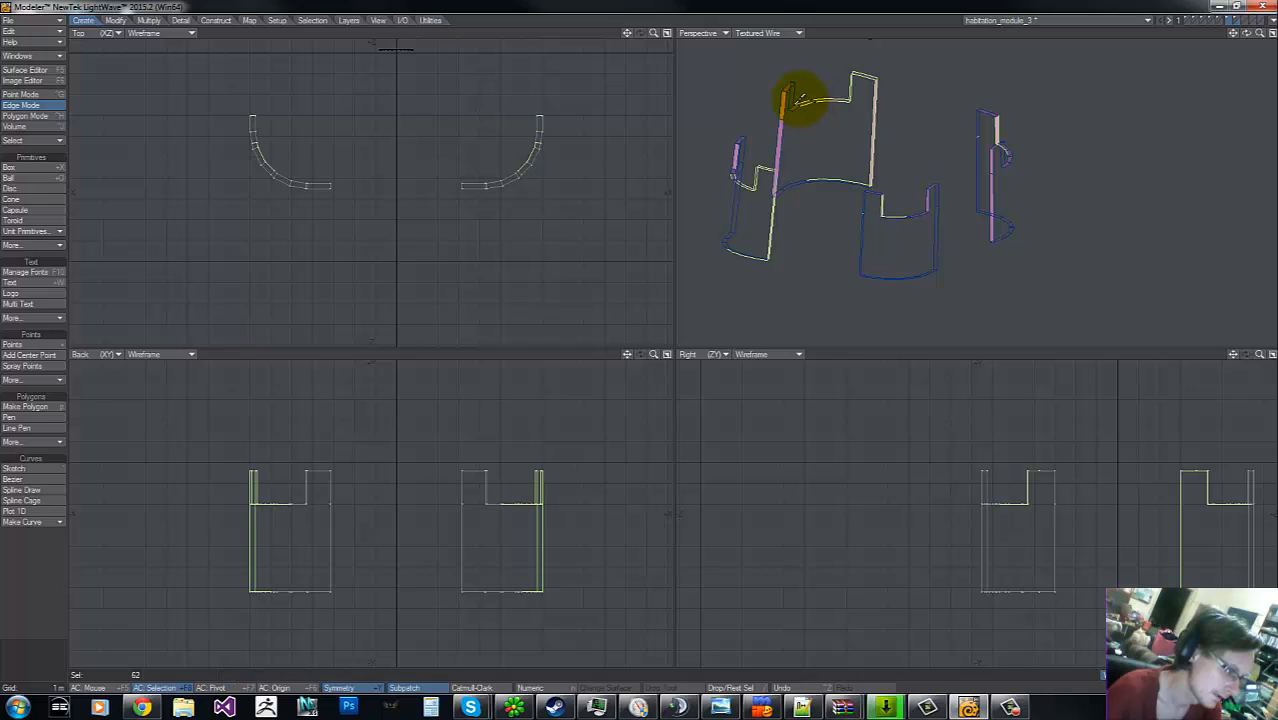
pyautogui.moveTo(797, 101); pyautogui.dragTo(791, 97)
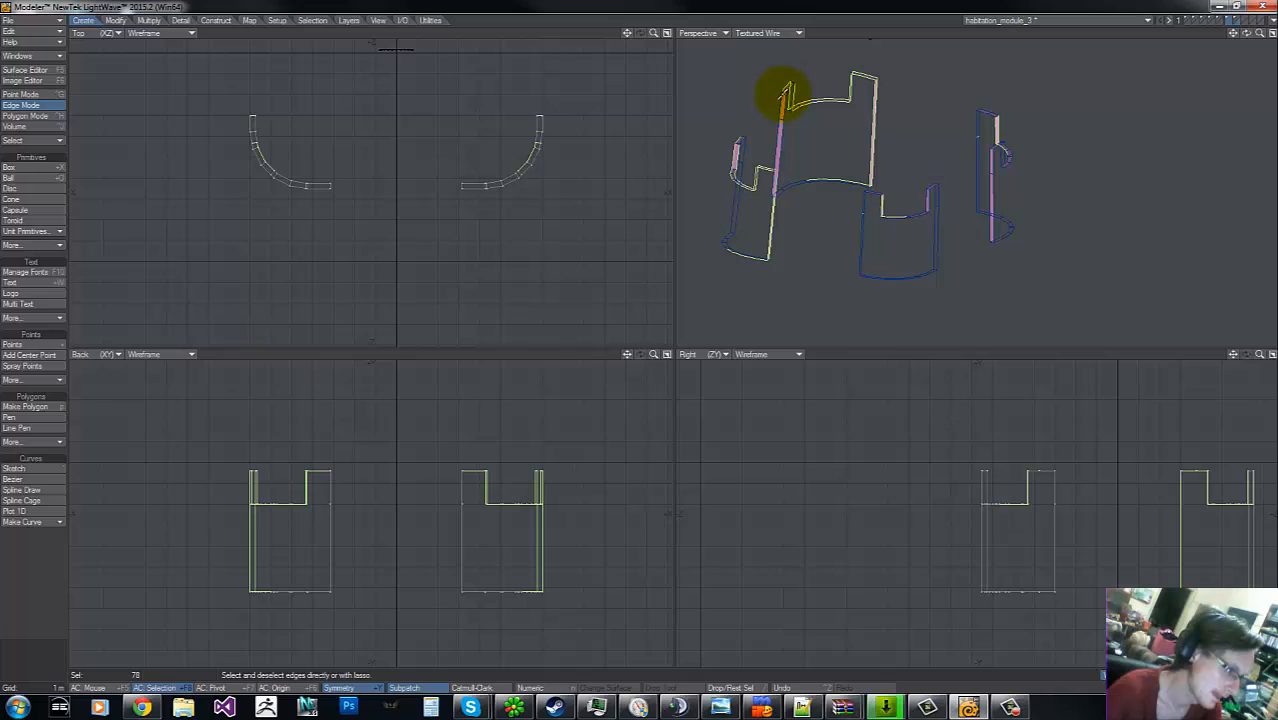
pyautogui.moveTo(787, 107)
pyautogui.mouseDown()
pyautogui.moveTo(813, 171)
pyautogui.moveTo(771, 197)
pyautogui.moveTo(799, 217)
pyautogui.moveTo(835, 180)
pyautogui.mouseUp()
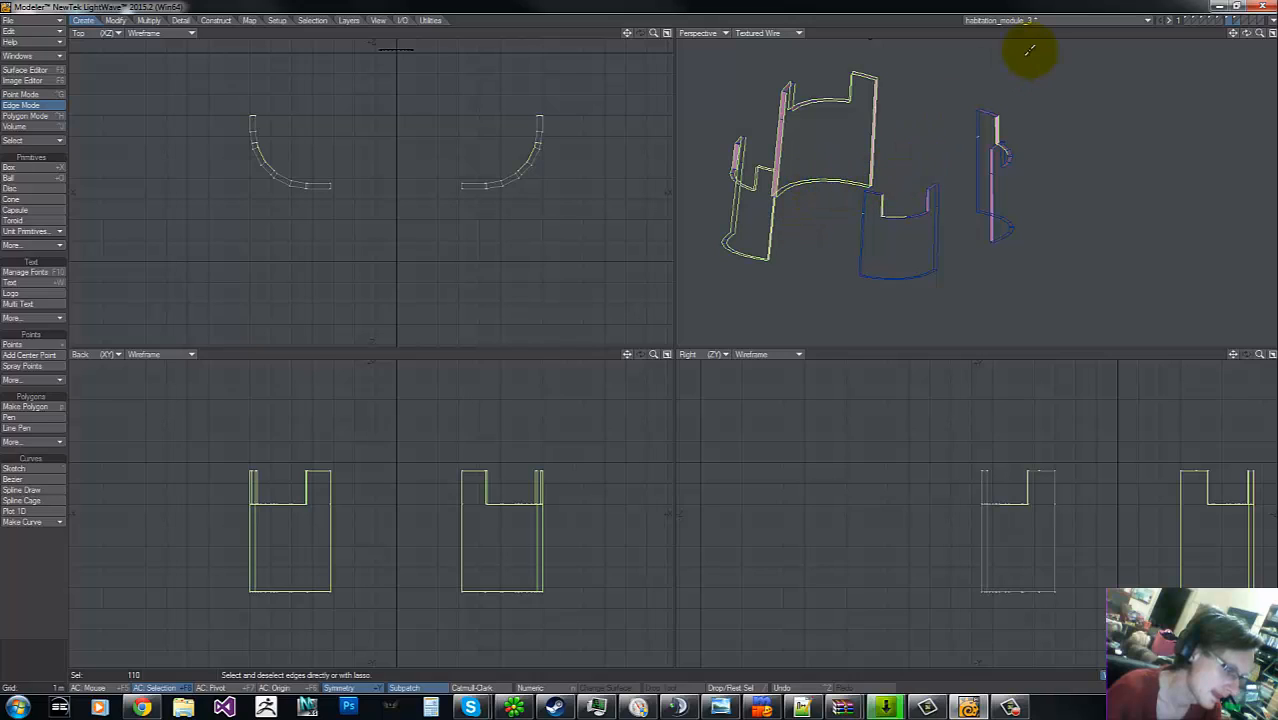
# - Touch up the first pair's edge selection at the upper notch corners, adding missing outline edges and deselecting stray cross edges
pyautogui.moveTo(1246, 33); pyautogui.dragTo(964, 200)
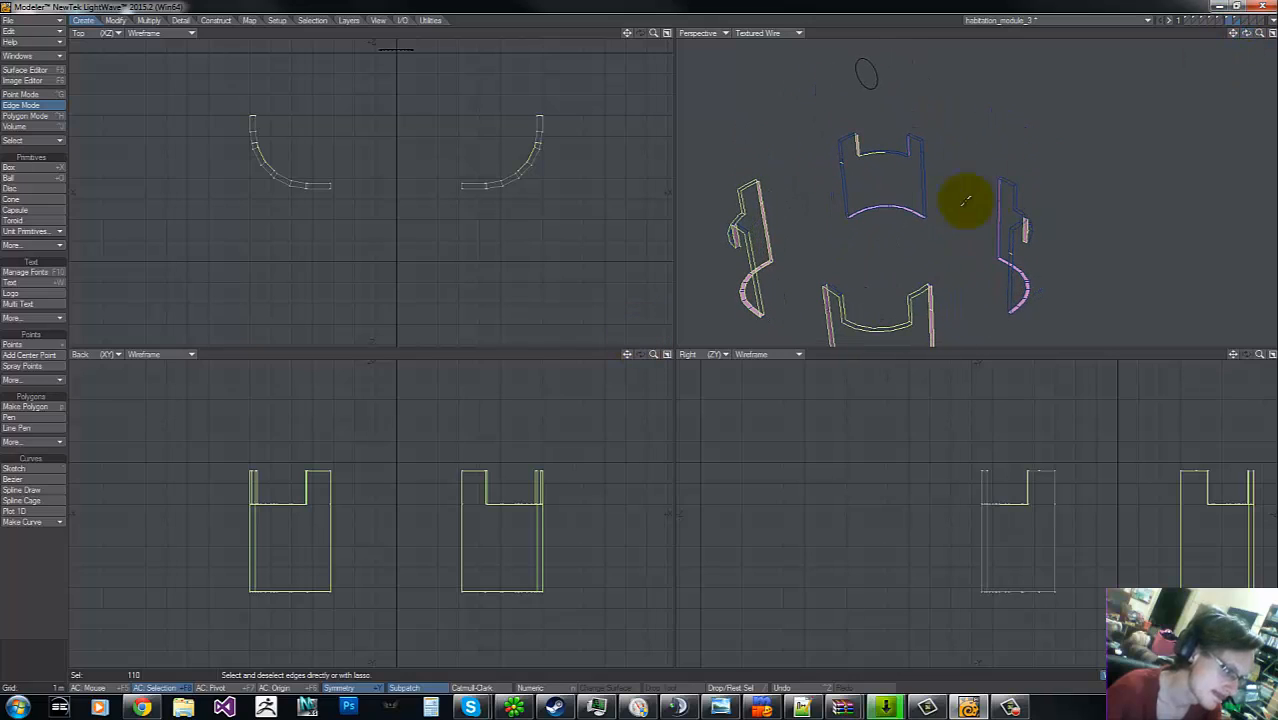
pyautogui.press('Left')
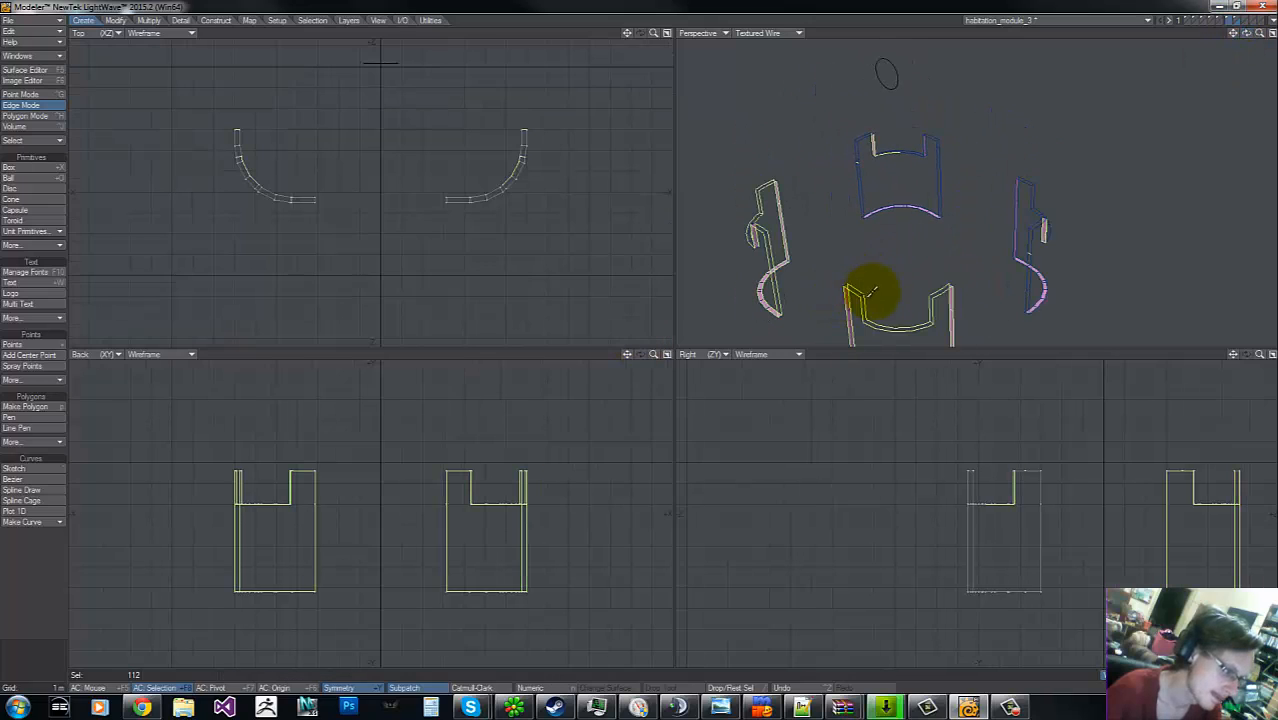
pyautogui.click(962, 289)
pyautogui.moveTo(850, 294); pyautogui.dragTo(879, 286)
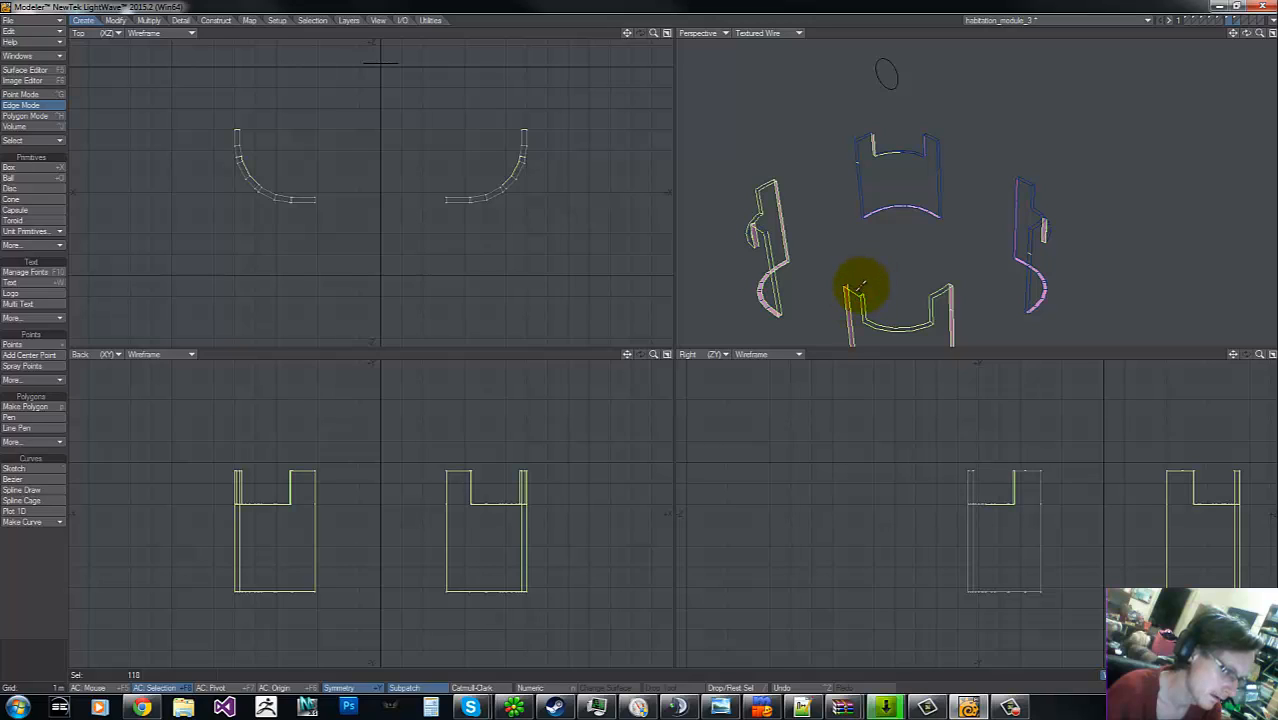
pyautogui.press('a')
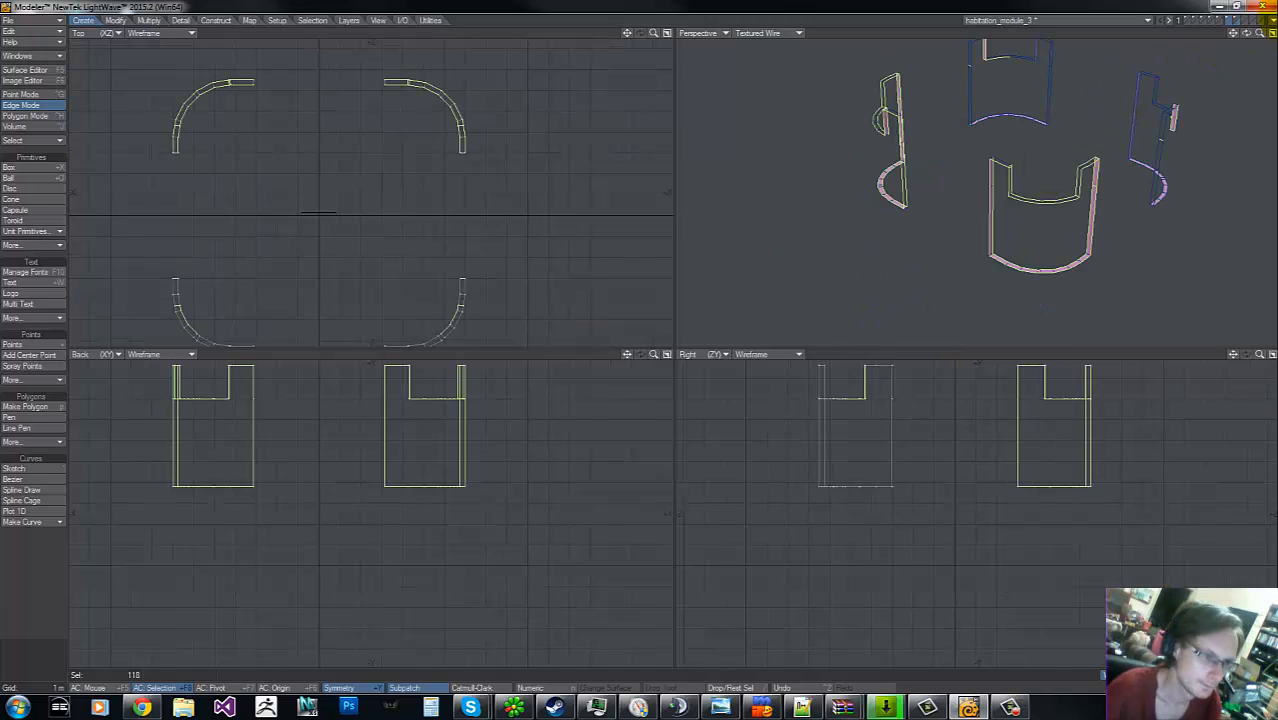
pyautogui.moveTo(1259, 34); pyautogui.dragTo(642, 337)
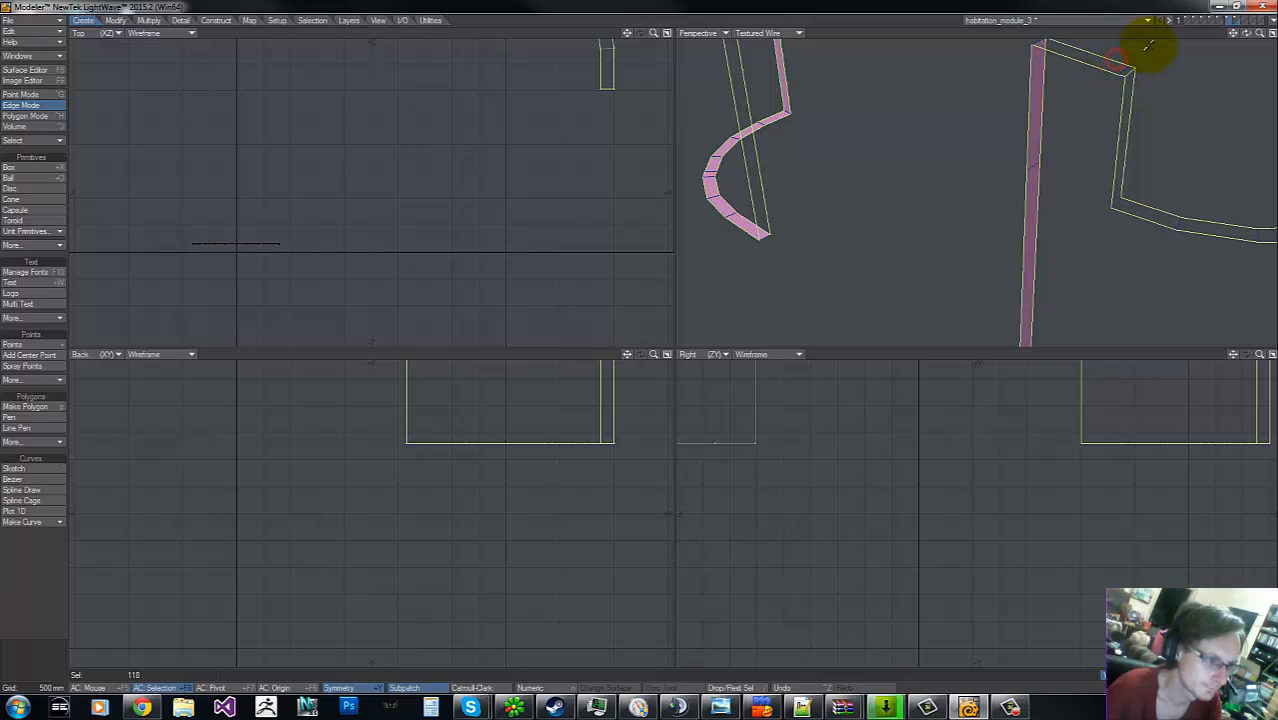
pyautogui.moveTo(1259, 34); pyautogui.dragTo(640, 345)
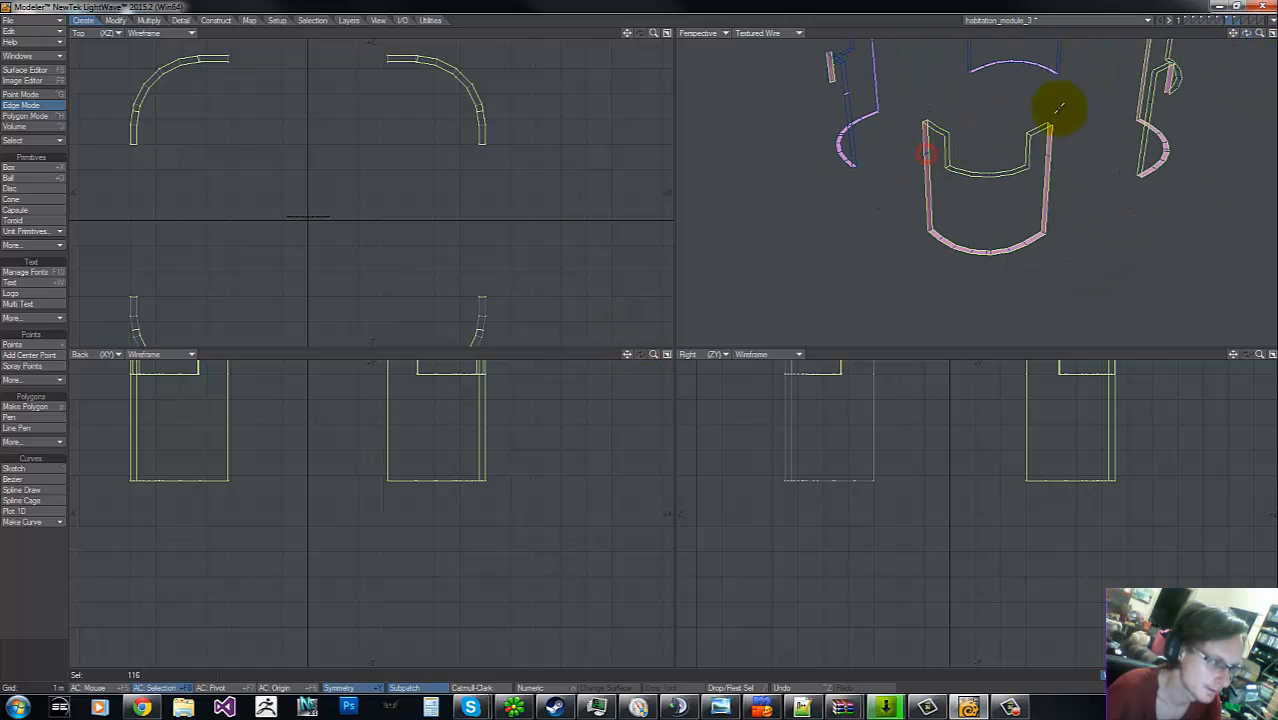
# - Add the near side, top and adjoining notch edges of the second mirrored pair of recess walls to the selection
pyautogui.moveTo(1233, 40)
pyautogui.mouseDown()
pyautogui.moveTo(630, 343)
pyautogui.moveTo(1247, 43)
pyautogui.mouseUp()
pyautogui.click(933, 236)
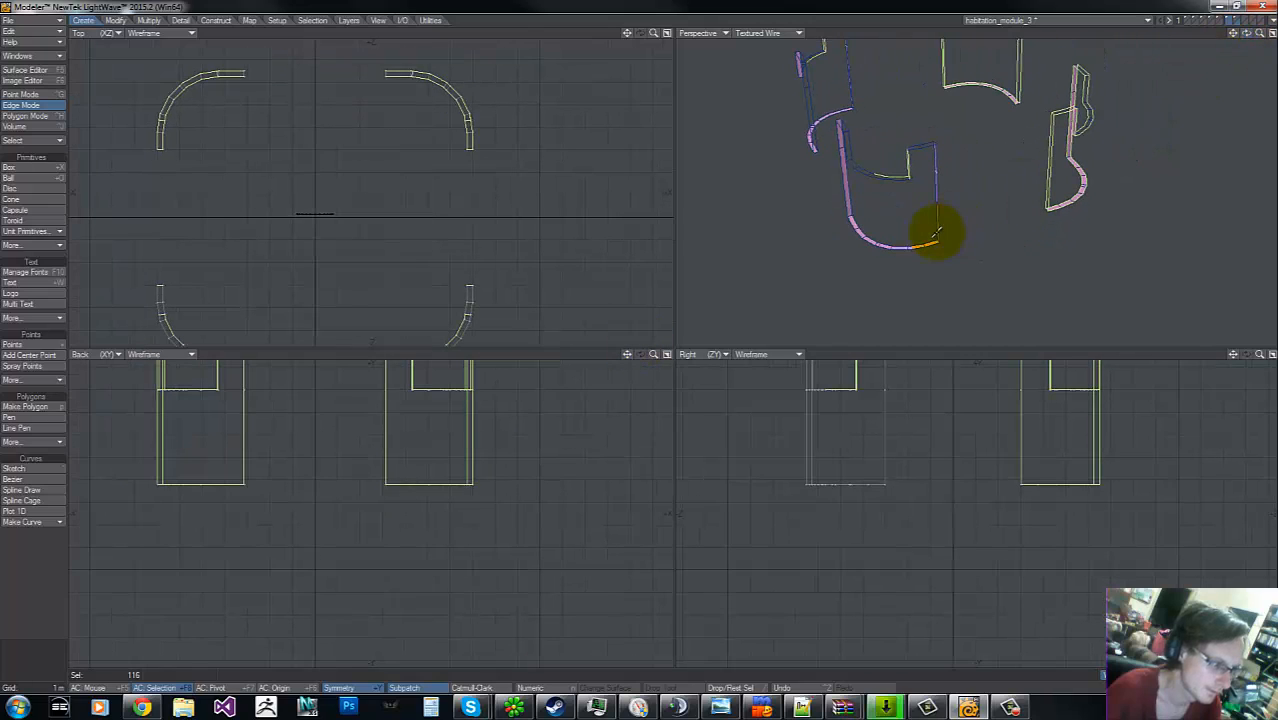
pyautogui.moveTo(938, 220); pyautogui.dragTo(941, 208)
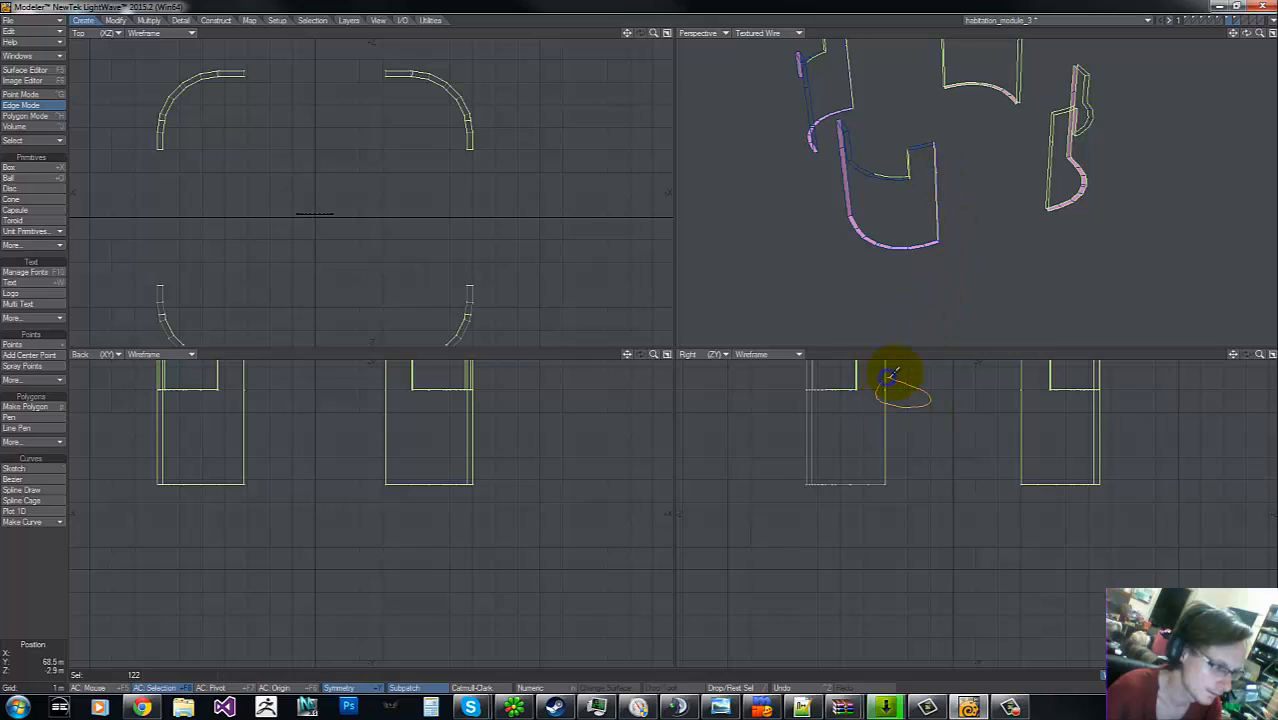
pyautogui.moveTo(888, 377); pyautogui.dragTo(889, 376, button='right')
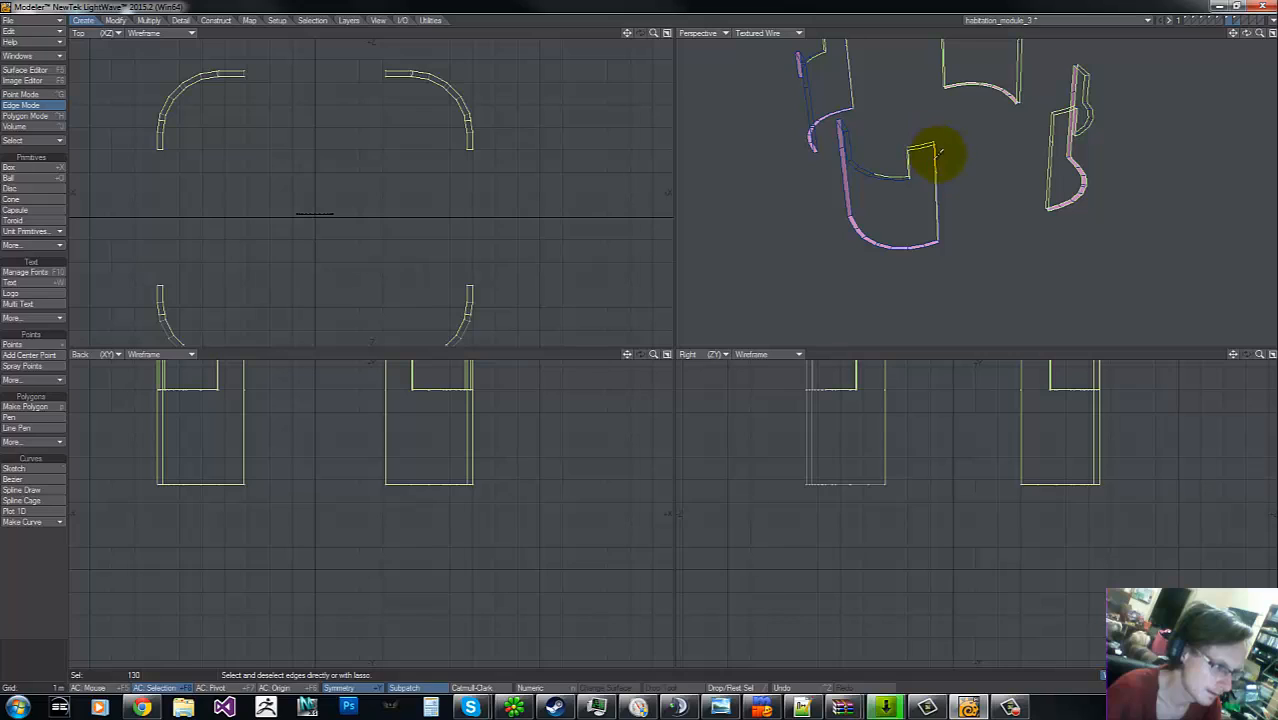
pyautogui.moveTo(893, 374); pyautogui.dragTo(884, 360, button='right')
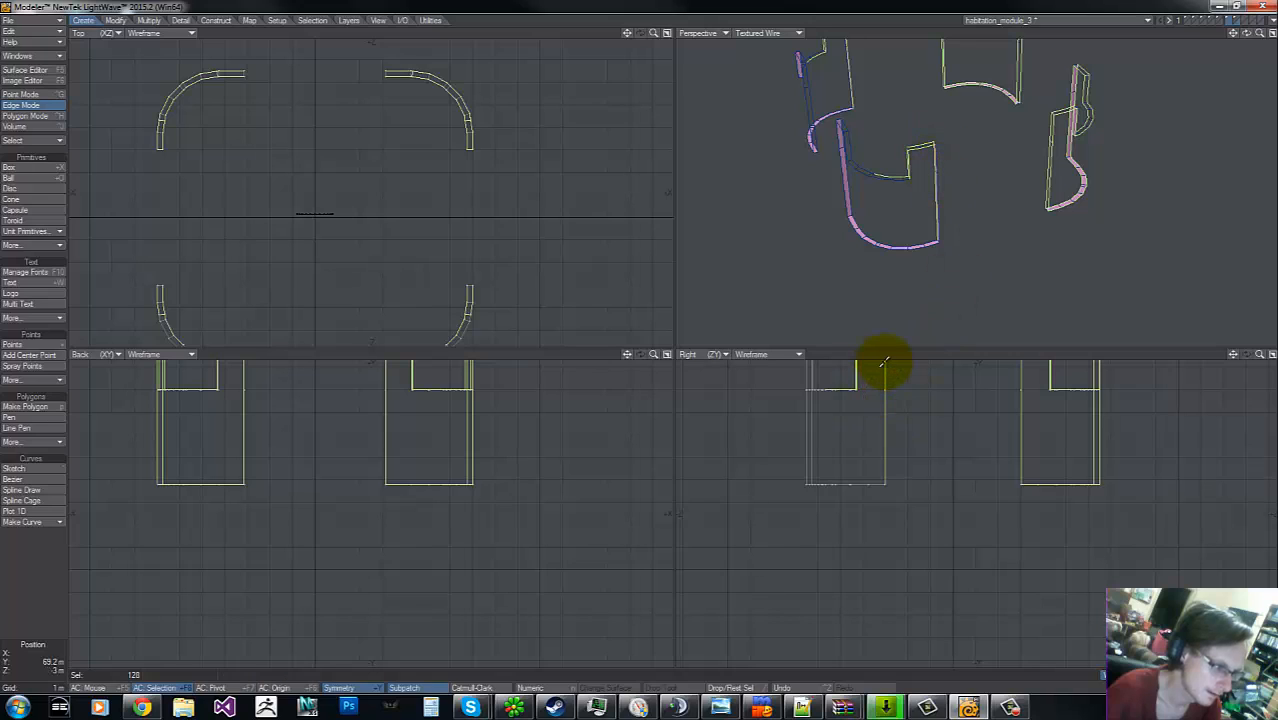
pyautogui.keyDown('shift'); pyautogui.click(891, 182); pyautogui.keyUp('shift')
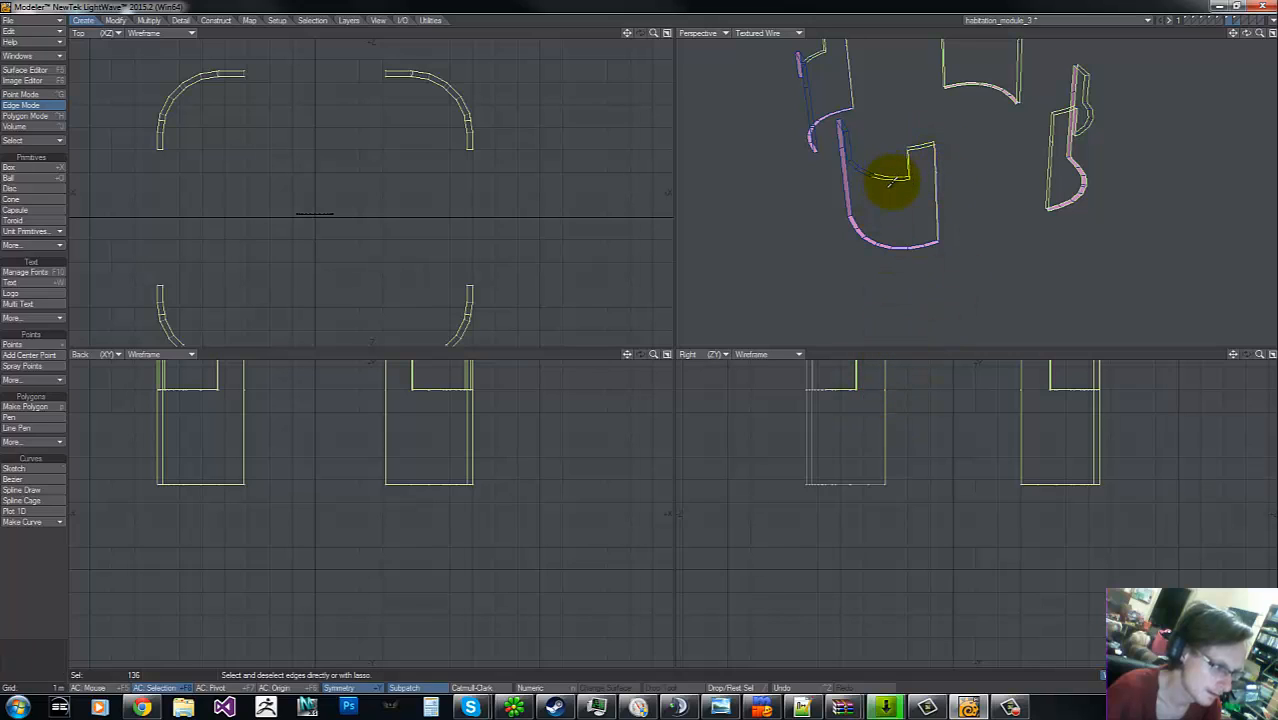
pyautogui.moveTo(960, 179)
pyautogui.keyDown('shift'); pyautogui.mouseDown()
pyautogui.moveTo(935, 172)
pyautogui.moveTo(938, 158)
pyautogui.moveTo(931, 215)
pyautogui.mouseUp(); pyautogui.keyUp('shift')
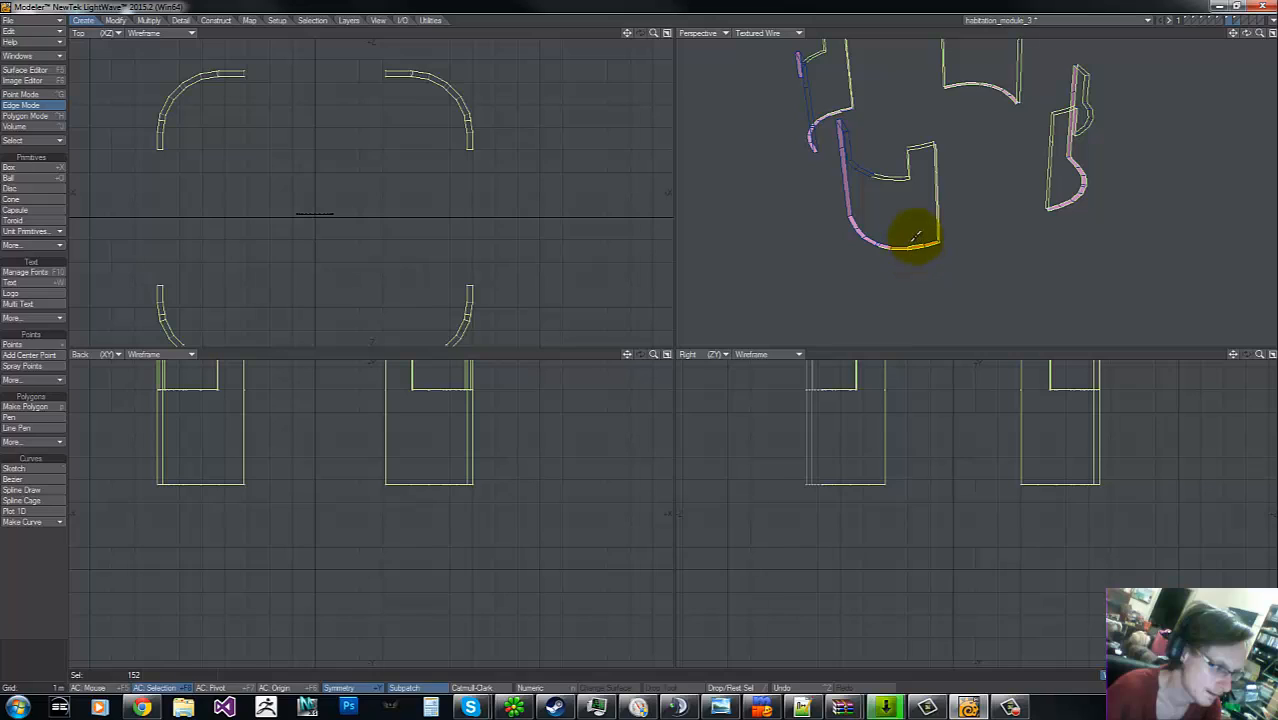
# - Add the curved bottom, far side and remaining notch edges of the second mirrored pair to the selection
pyautogui.click(911, 247)
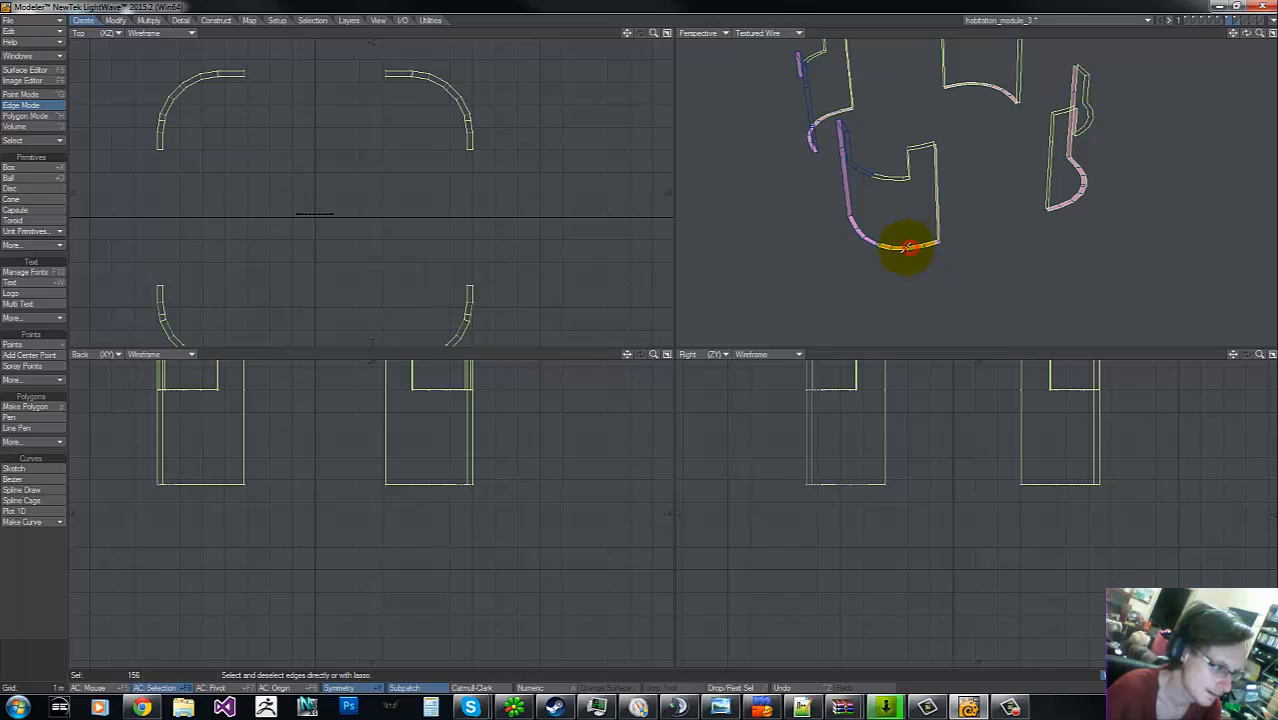
pyautogui.click(894, 248)
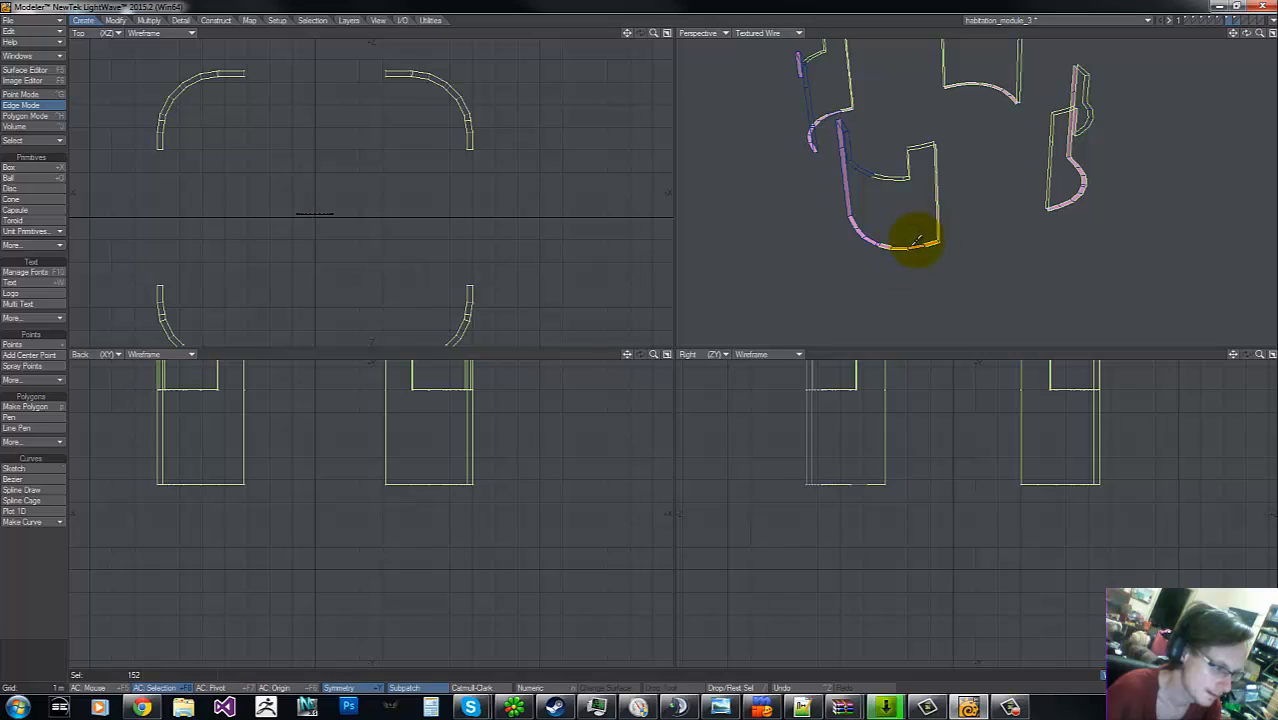
pyautogui.click(914, 250)
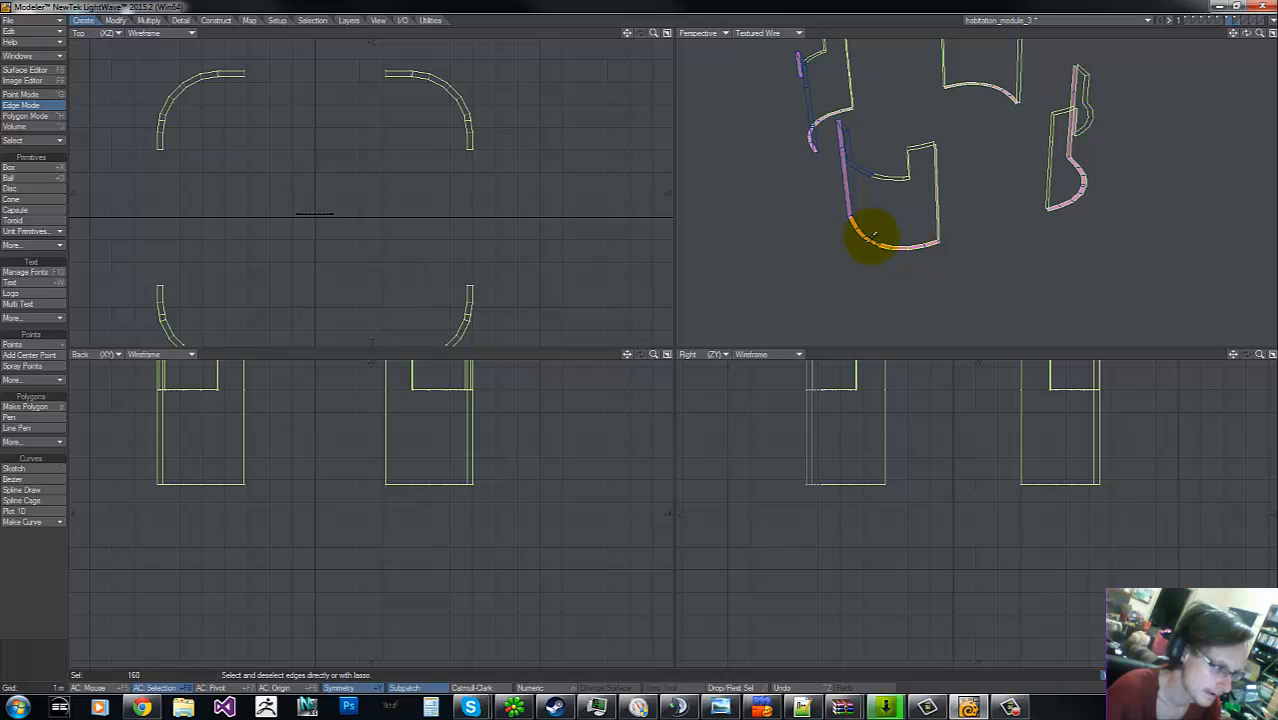
pyautogui.click(871, 238)
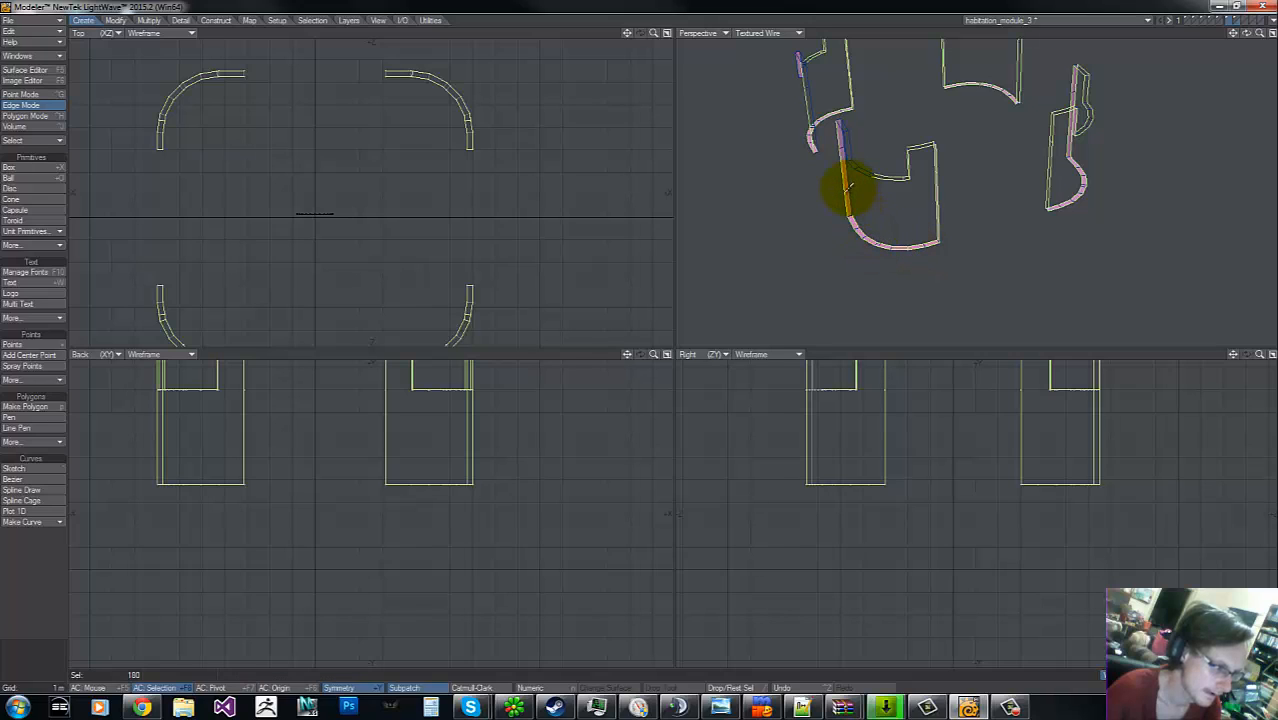
pyautogui.click(846, 186)
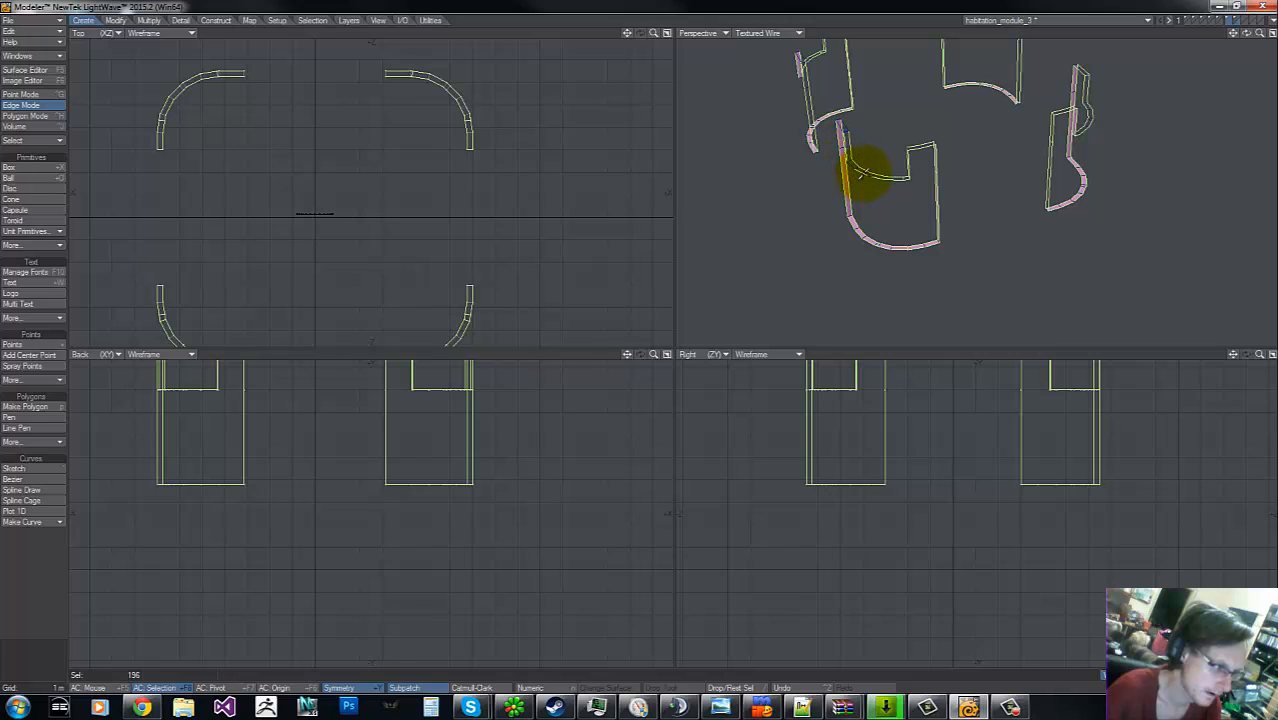
pyautogui.moveTo(863, 173); pyautogui.dragTo(865, 174)
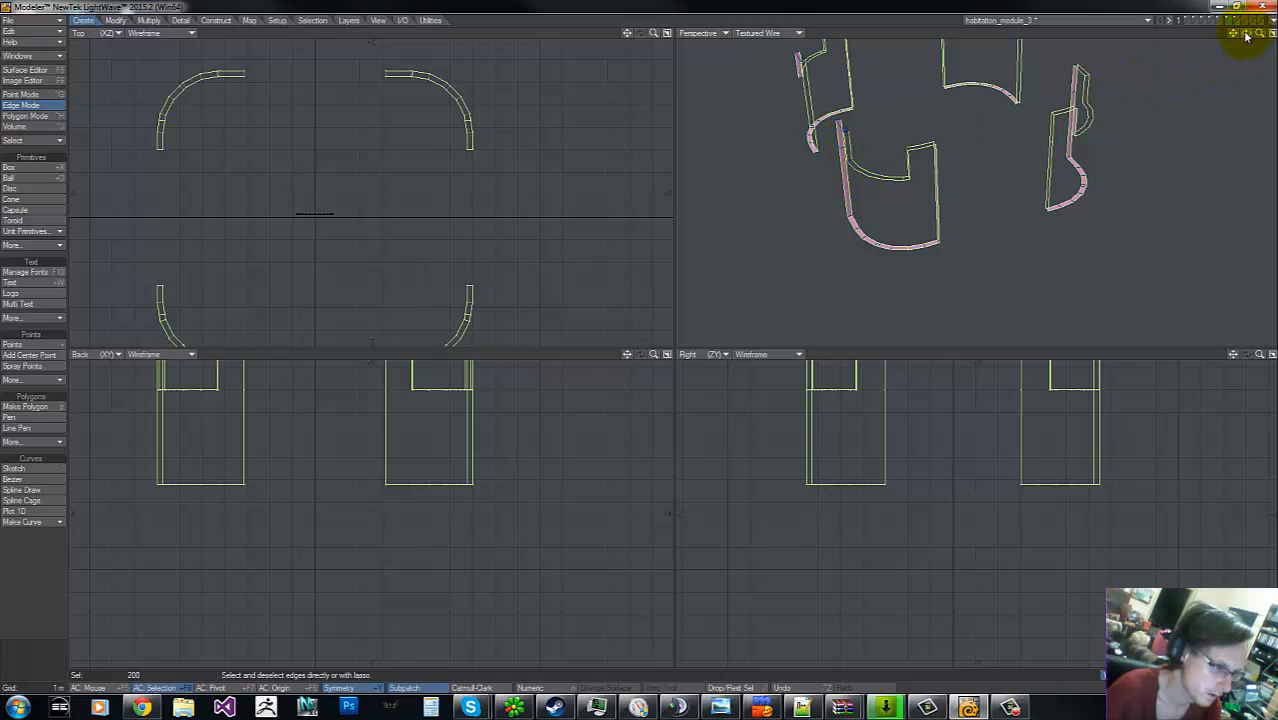
# - Check the recess outlines from several angles and correct the edge selection at the top corners and notch sides
pyautogui.moveTo(1246, 36)
pyautogui.mouseDown()
pyautogui.moveTo(639, 340)
pyautogui.moveTo(1246, 36)
pyautogui.mouseUp()
pyautogui.click(923, 151)
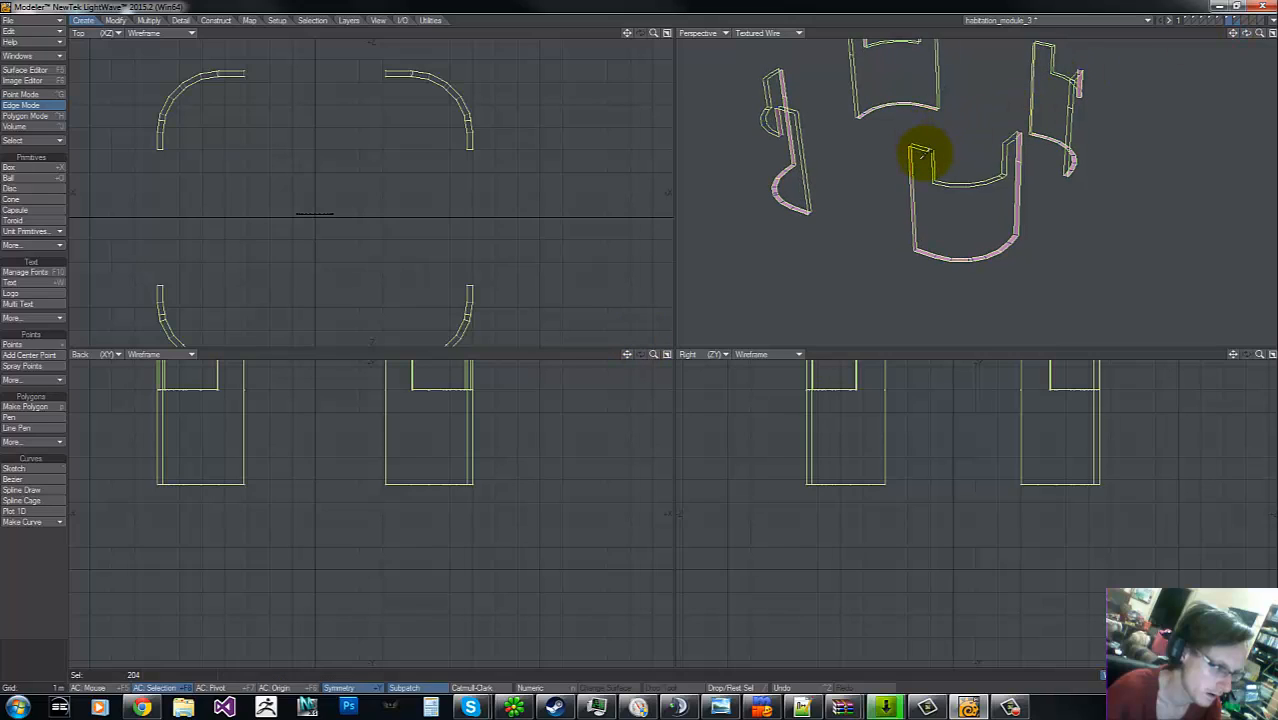
pyautogui.moveTo(923, 151)
pyautogui.mouseDown()
pyautogui.moveTo(964, 134)
pyautogui.moveTo(990, 177)
pyautogui.mouseUp()
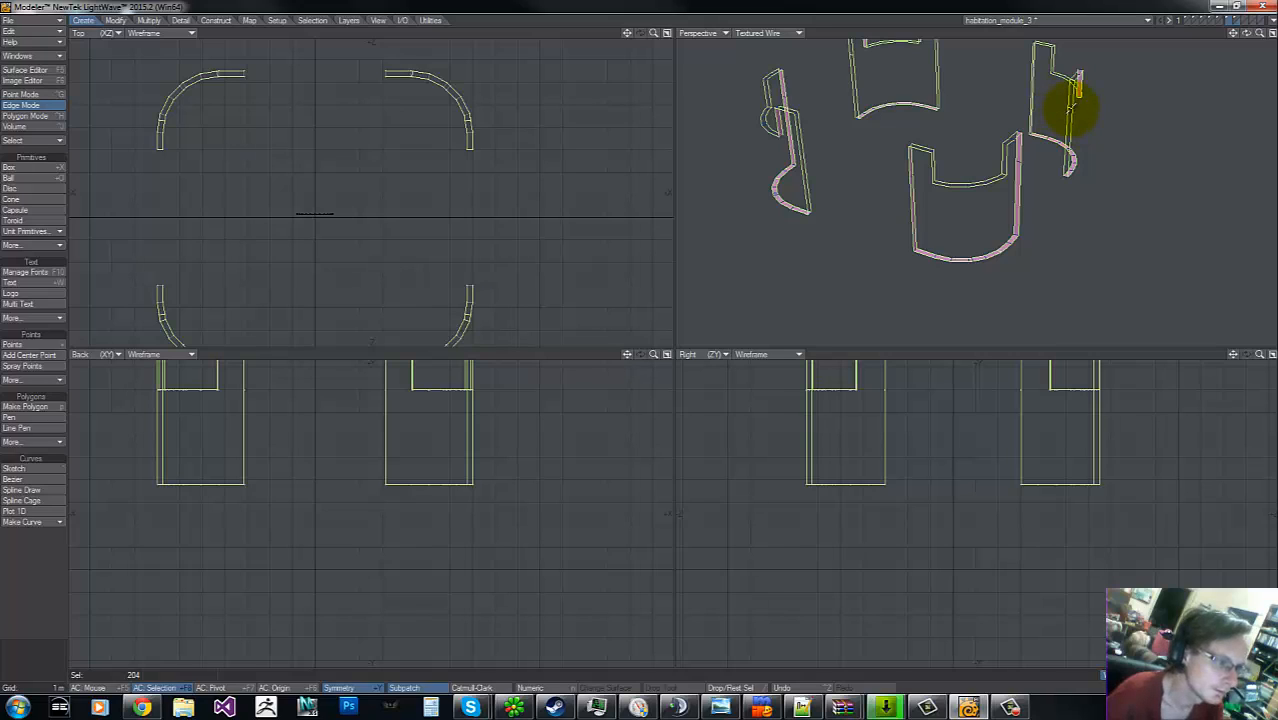
pyautogui.click(1070, 106)
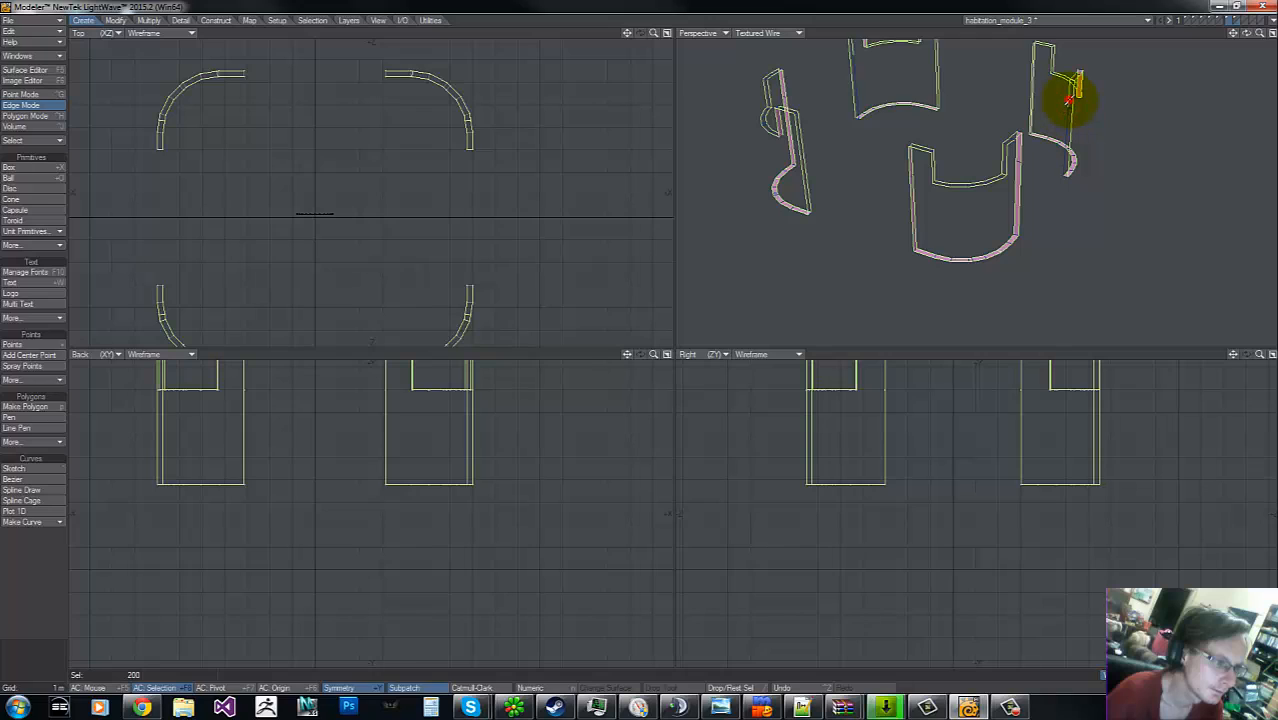
pyautogui.click(1067, 118)
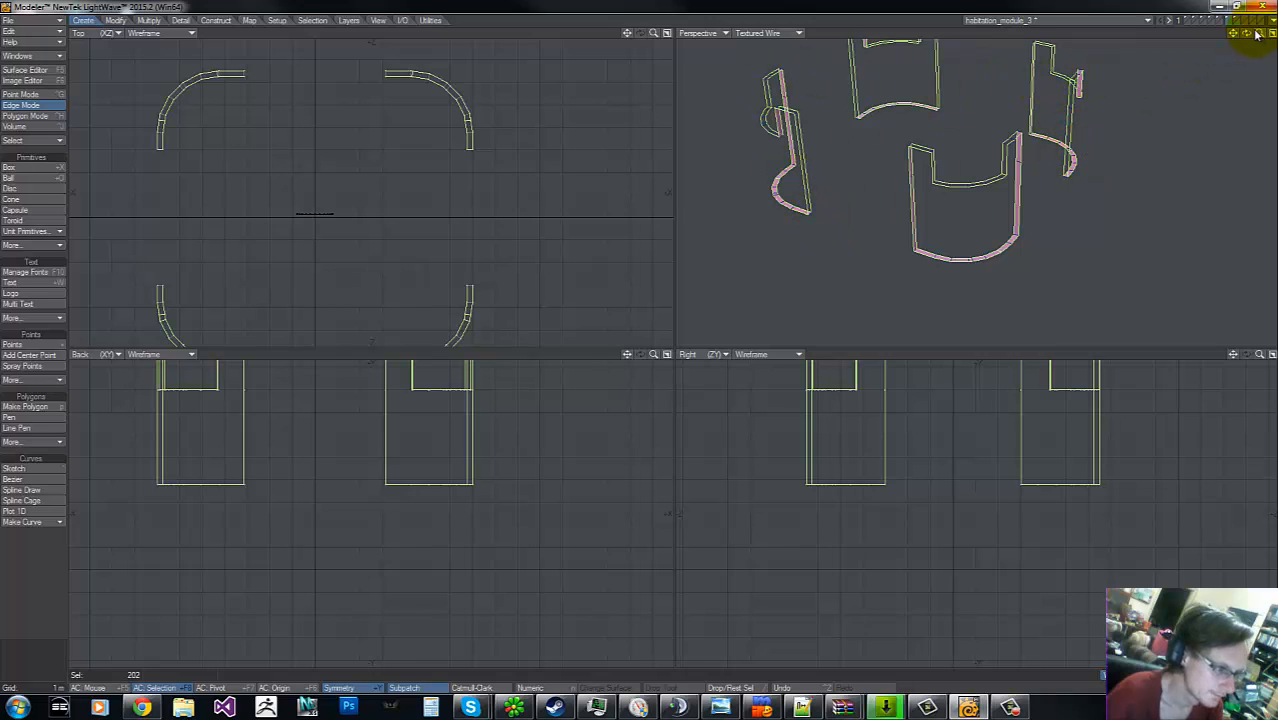
pyautogui.moveTo(1247, 33); pyautogui.dragTo(643, 337)
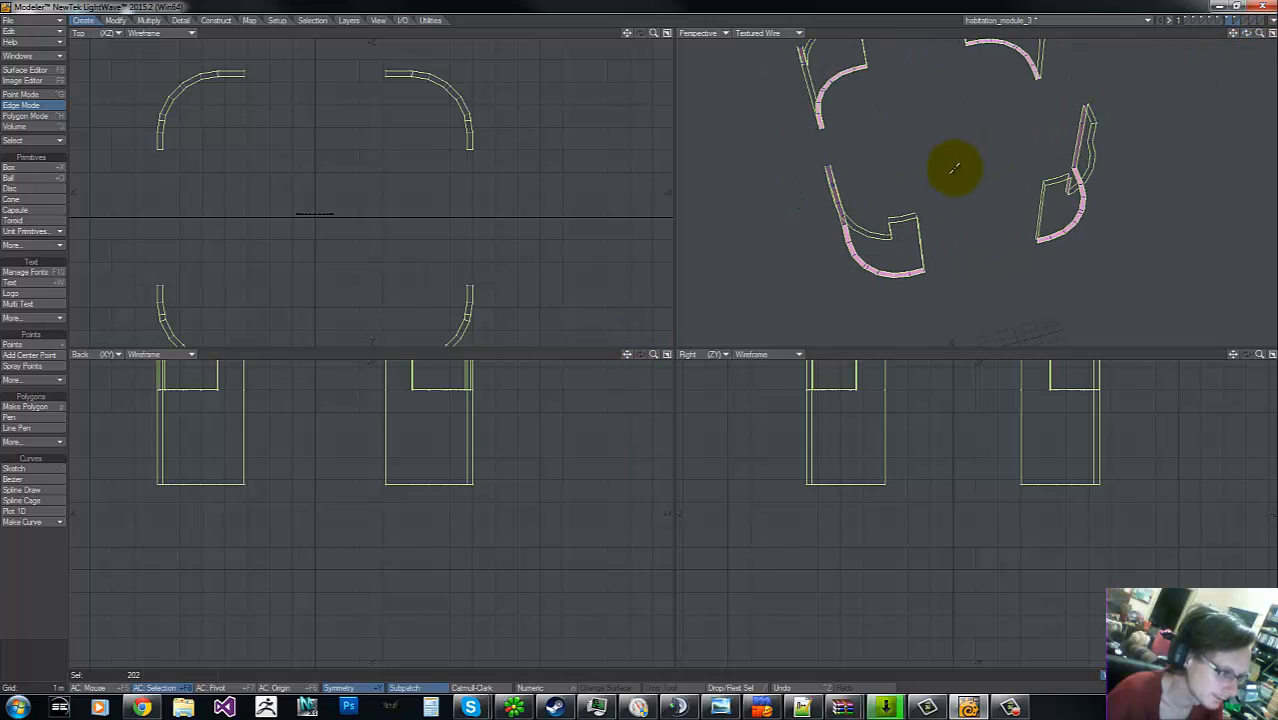
pyautogui.moveTo(1247, 34); pyautogui.dragTo(641, 336)
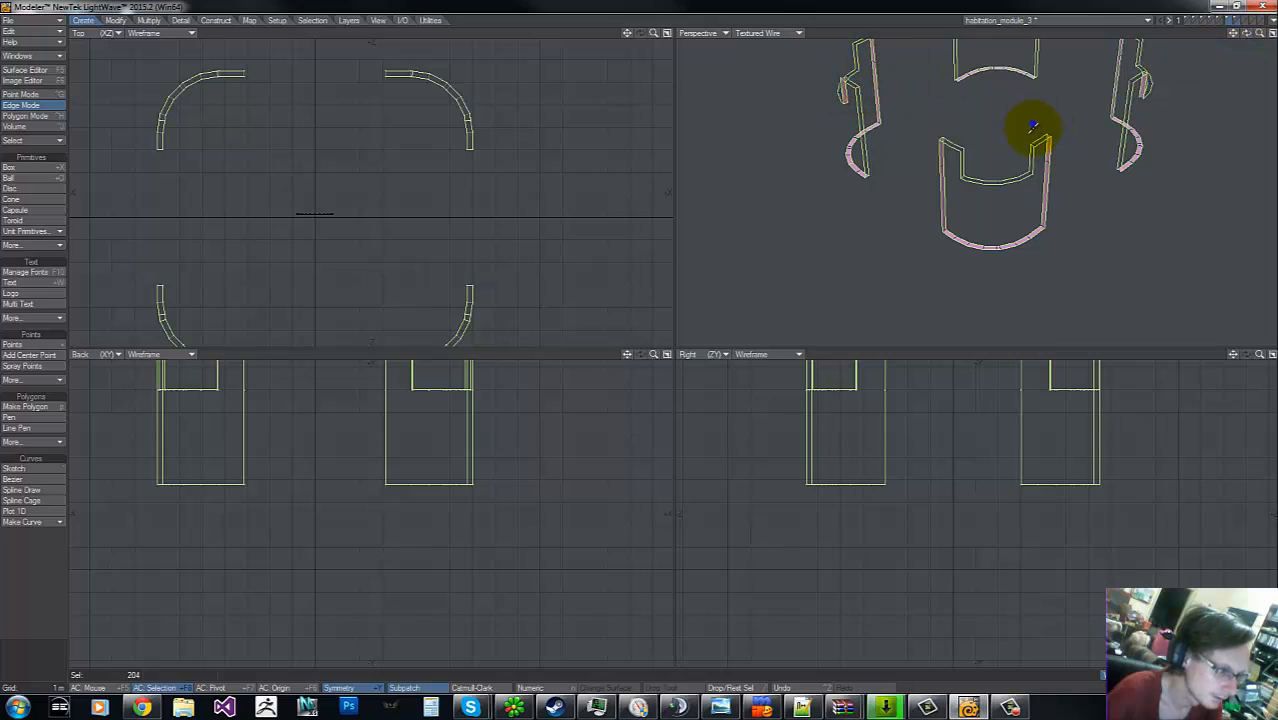
# - Add the remaining short edges at the upper tips and lower outline corners of the recess walls to the selection
pyautogui.click(1049, 136)
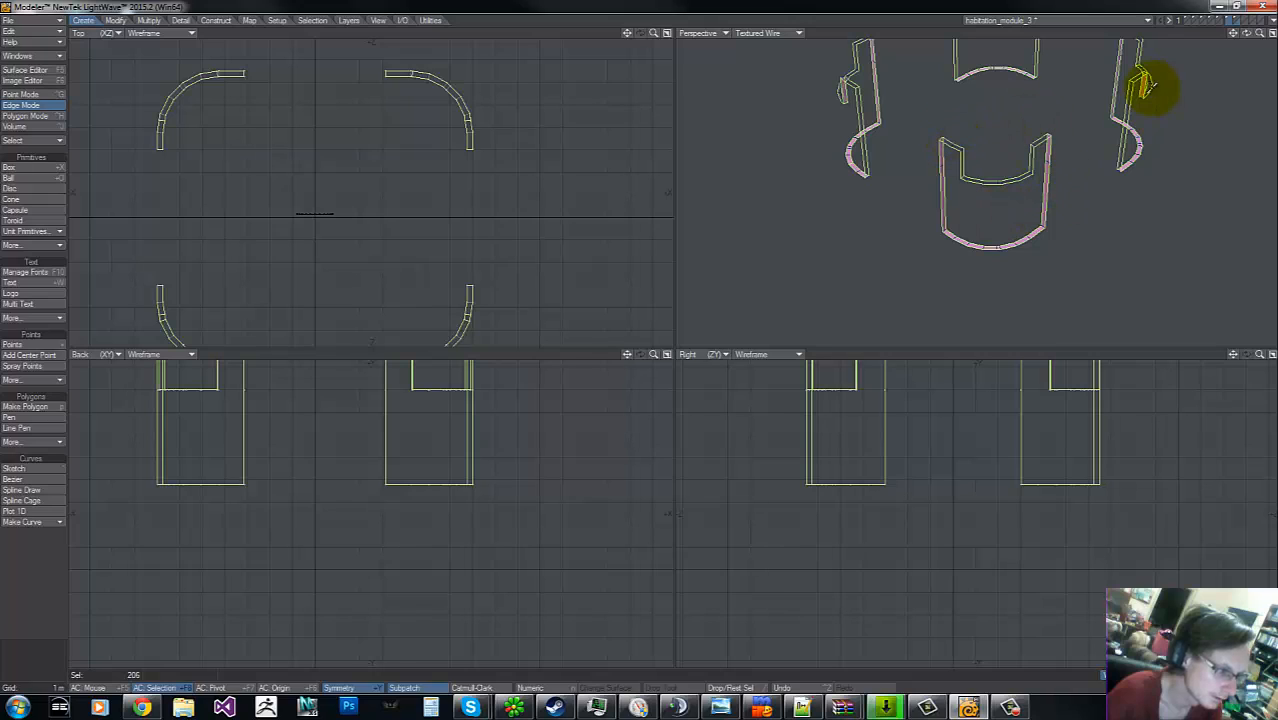
pyautogui.click(944, 236)
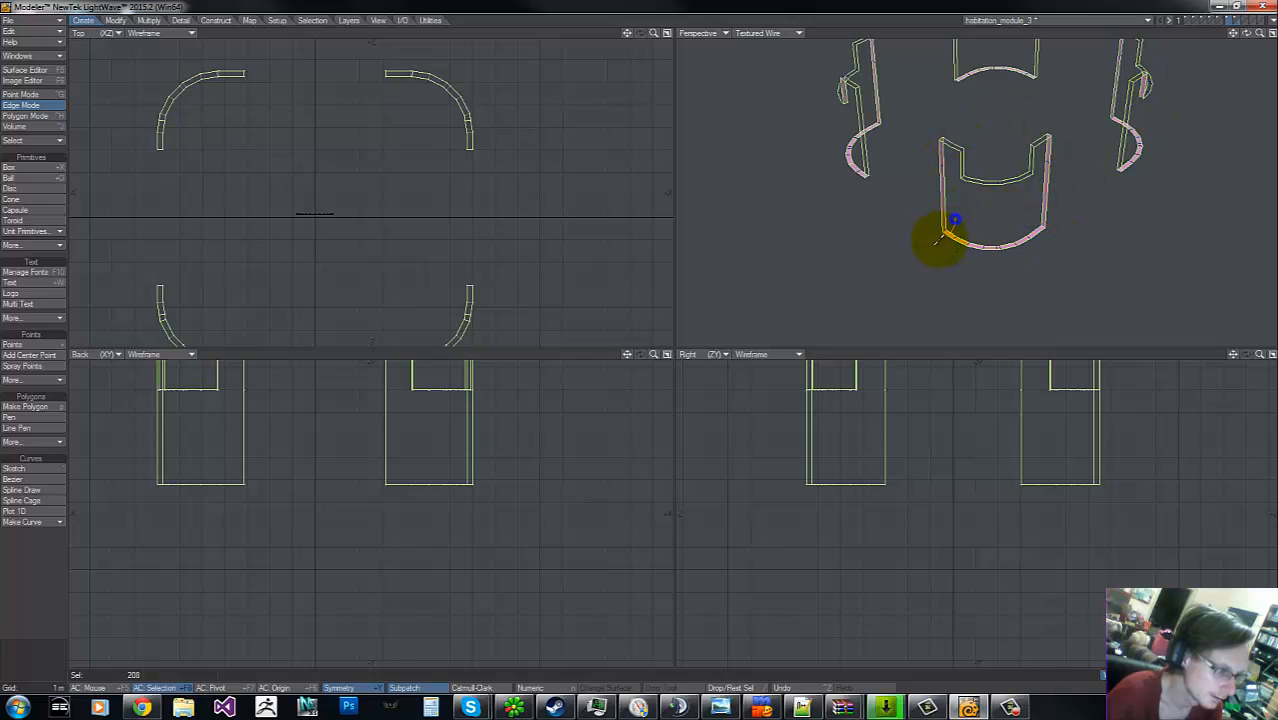
pyautogui.click(872, 182)
pyautogui.click(862, 178)
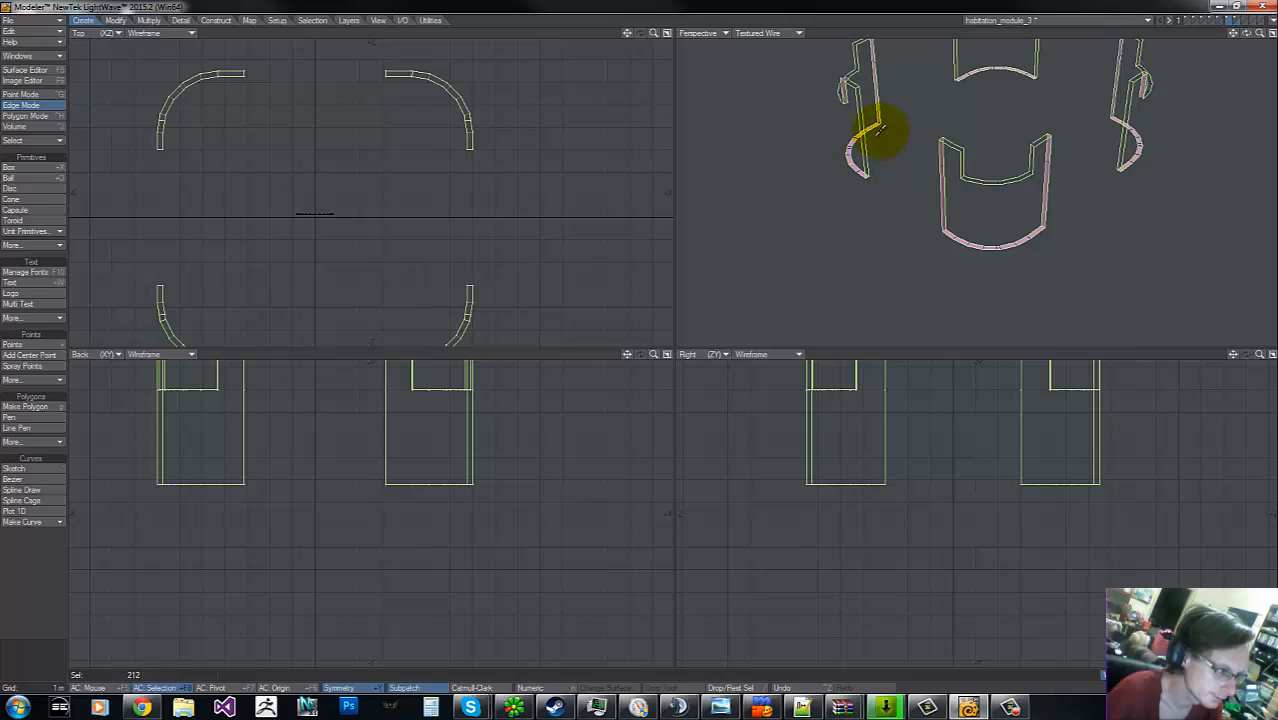
pyautogui.click(881, 126)
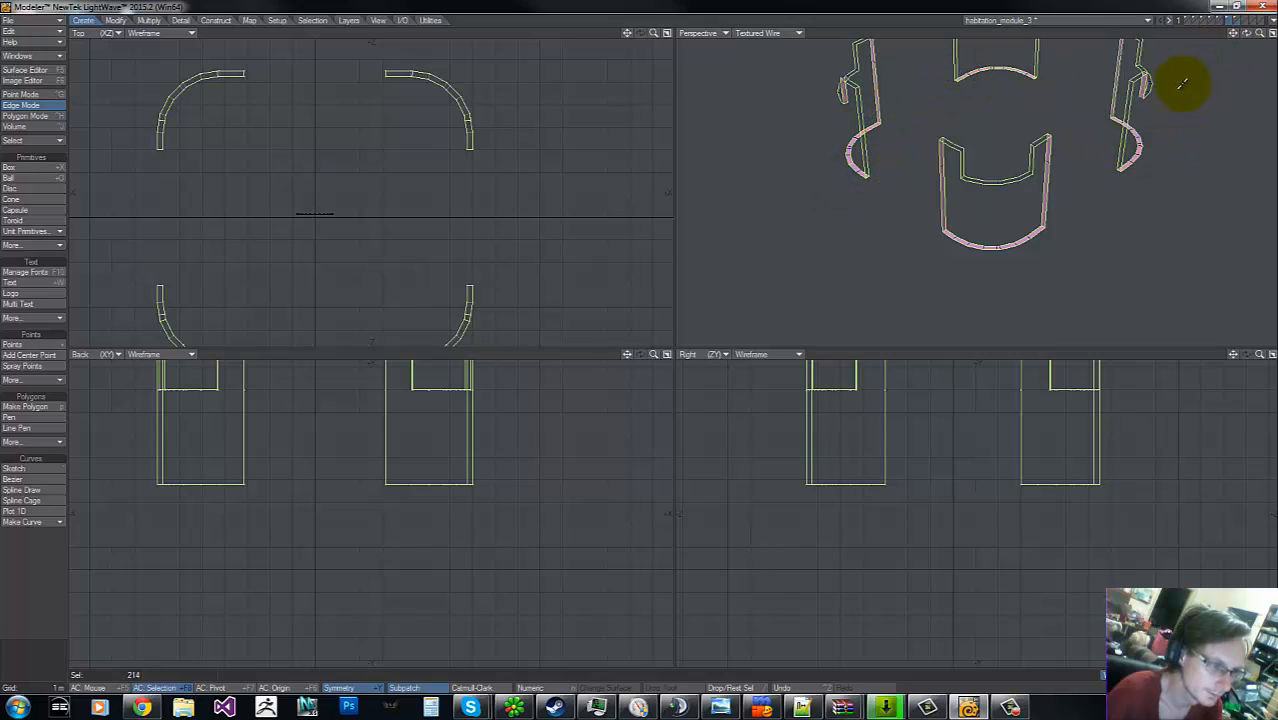
pyautogui.click(1001, 167)
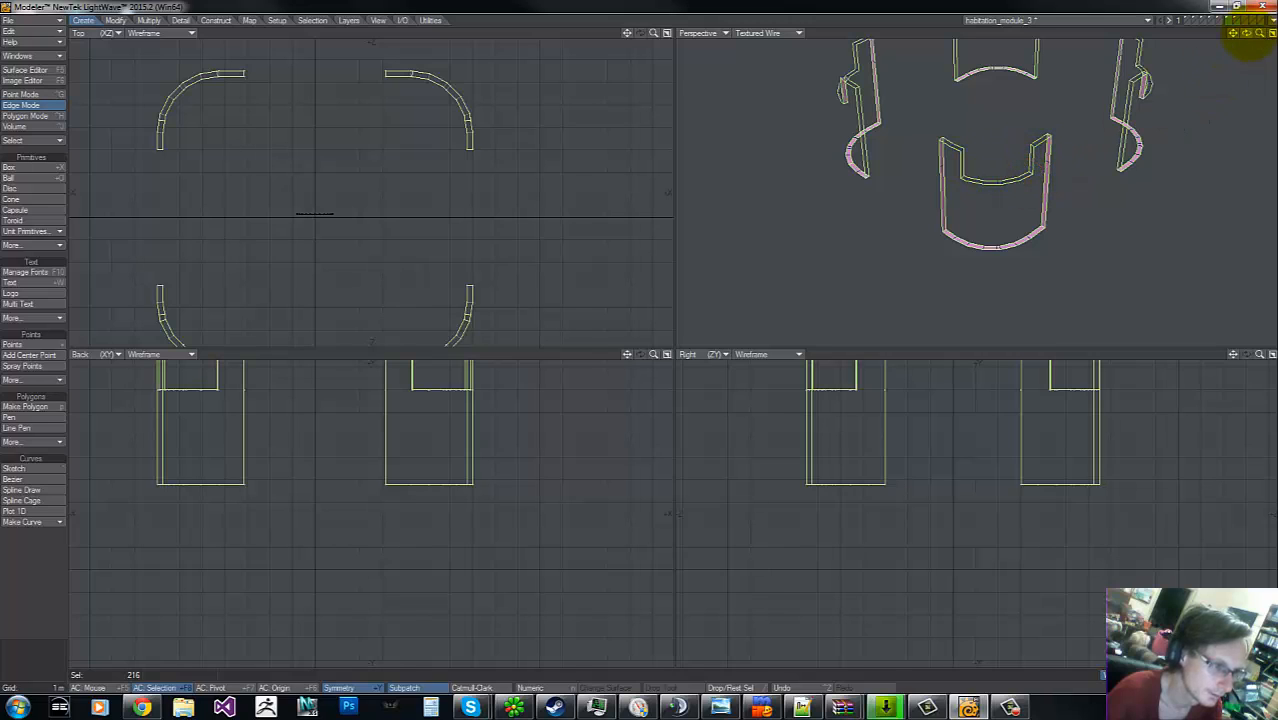
# - Inspect the recess outlines from other angles and add the last missing edges at the tops of the notch sides
pyautogui.moveTo(1247, 34); pyautogui.dragTo(643, 337)
pyautogui.keyDown('shift'); pyautogui.click(858, 251); pyautogui.keyUp('shift')
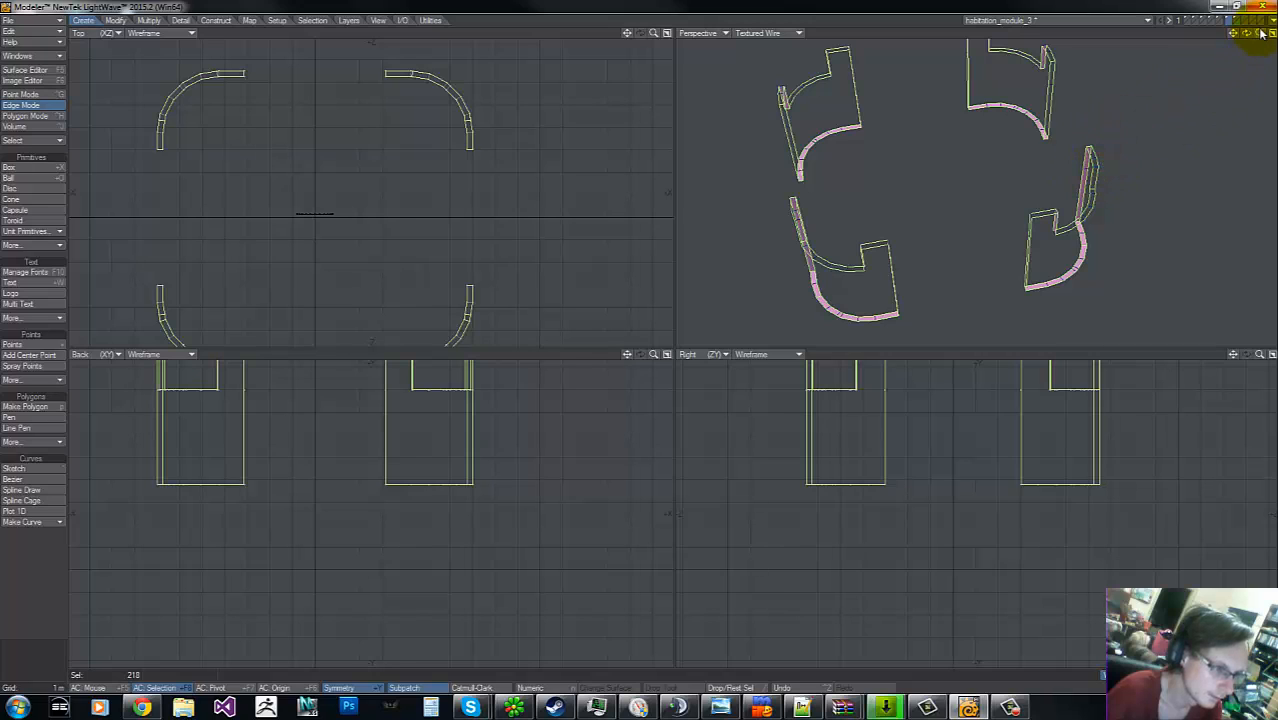
pyautogui.moveTo(1254, 36); pyautogui.dragTo(1107, 86)
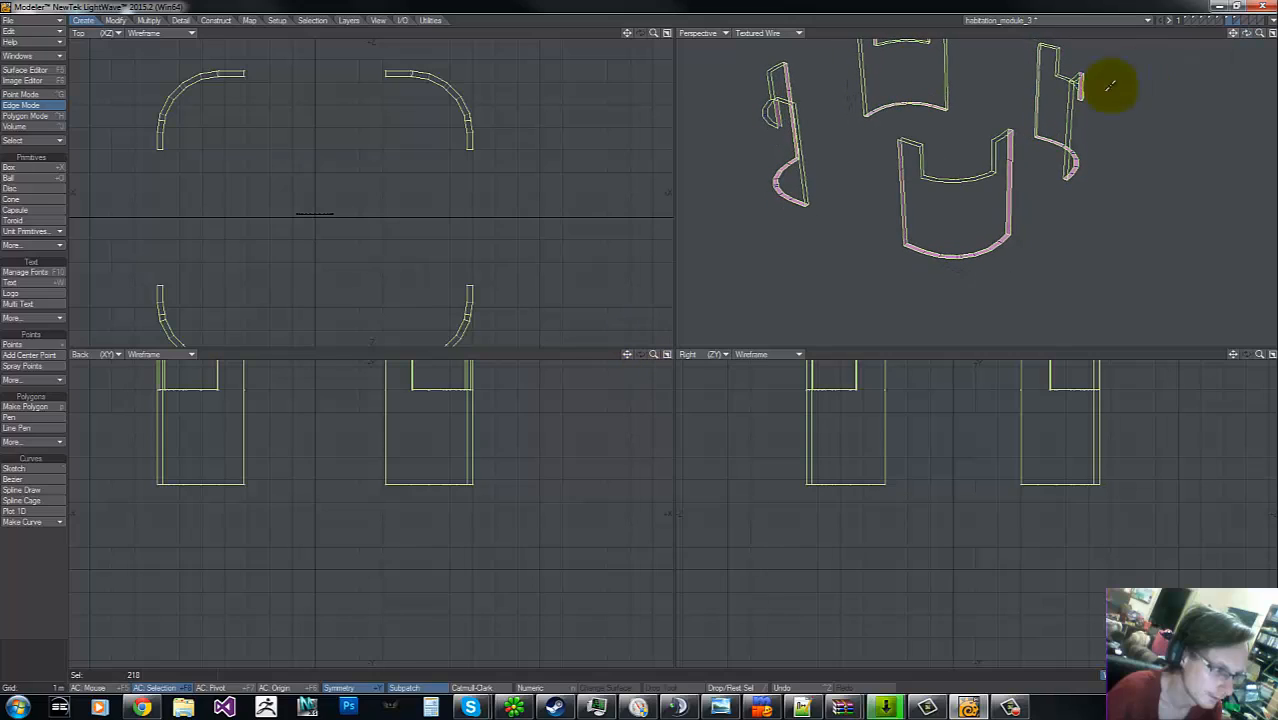
pyautogui.click(984, 132)
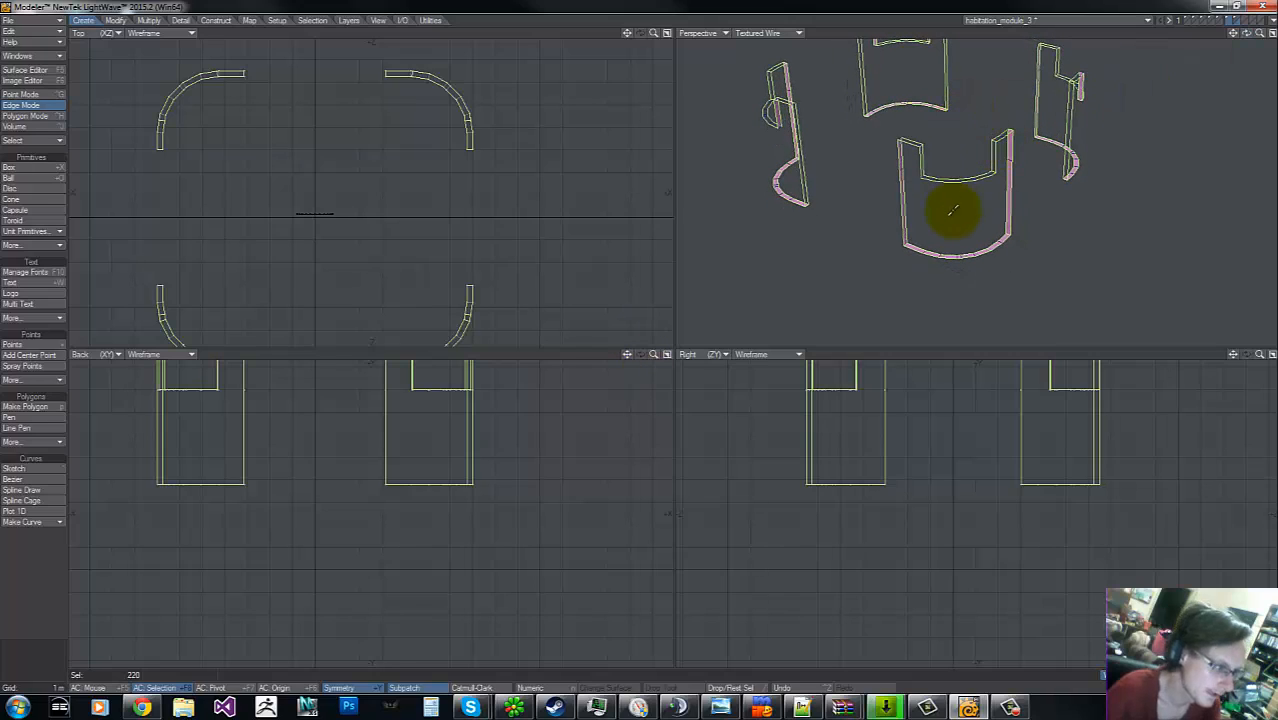
# - Chamfer the selected recess outline edges very slightly, unhide the whole module and clear the edge selection
pyautogui.hotkey('ctrl', 'b')
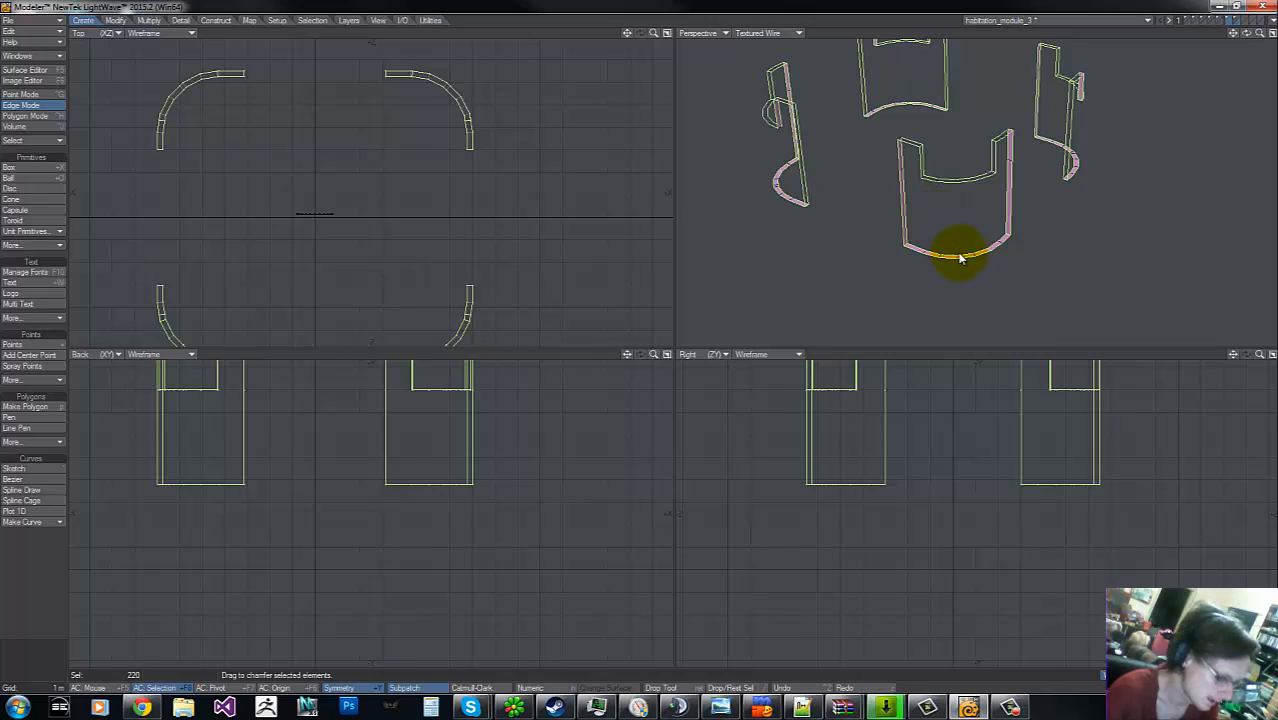
pyautogui.click(961, 257)
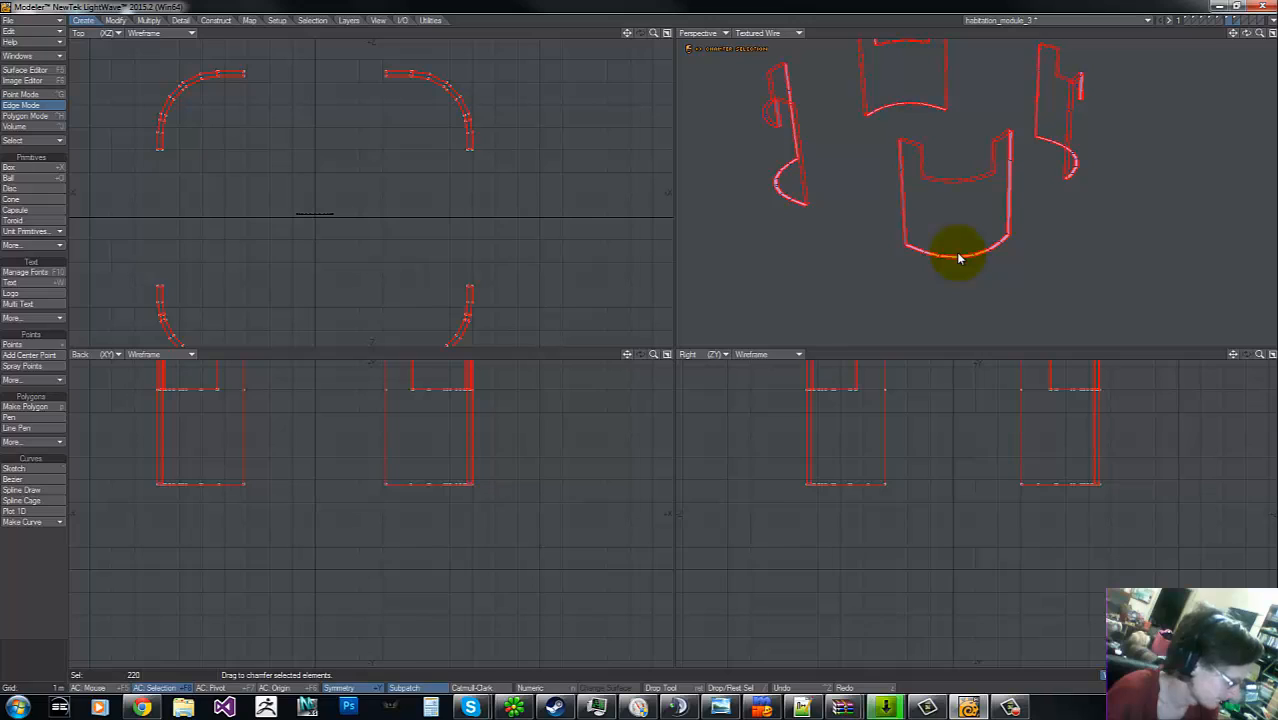
pyautogui.press('space')
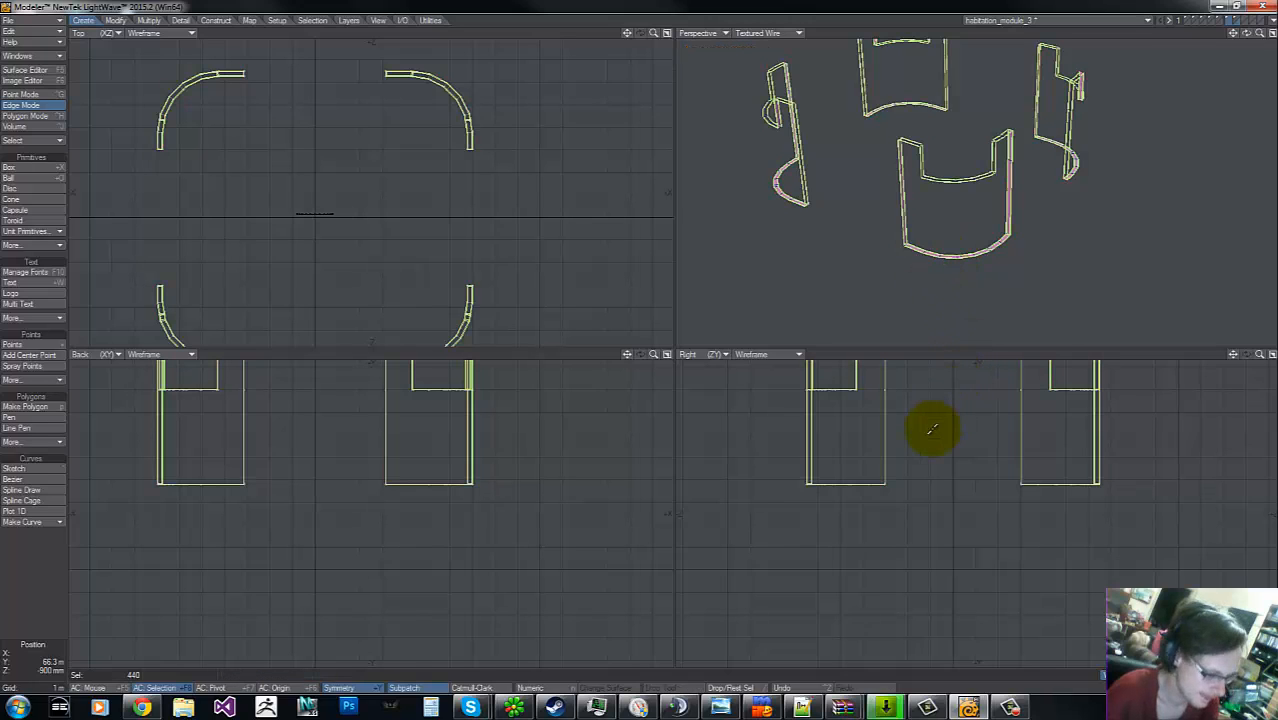
pyautogui.press('\\')
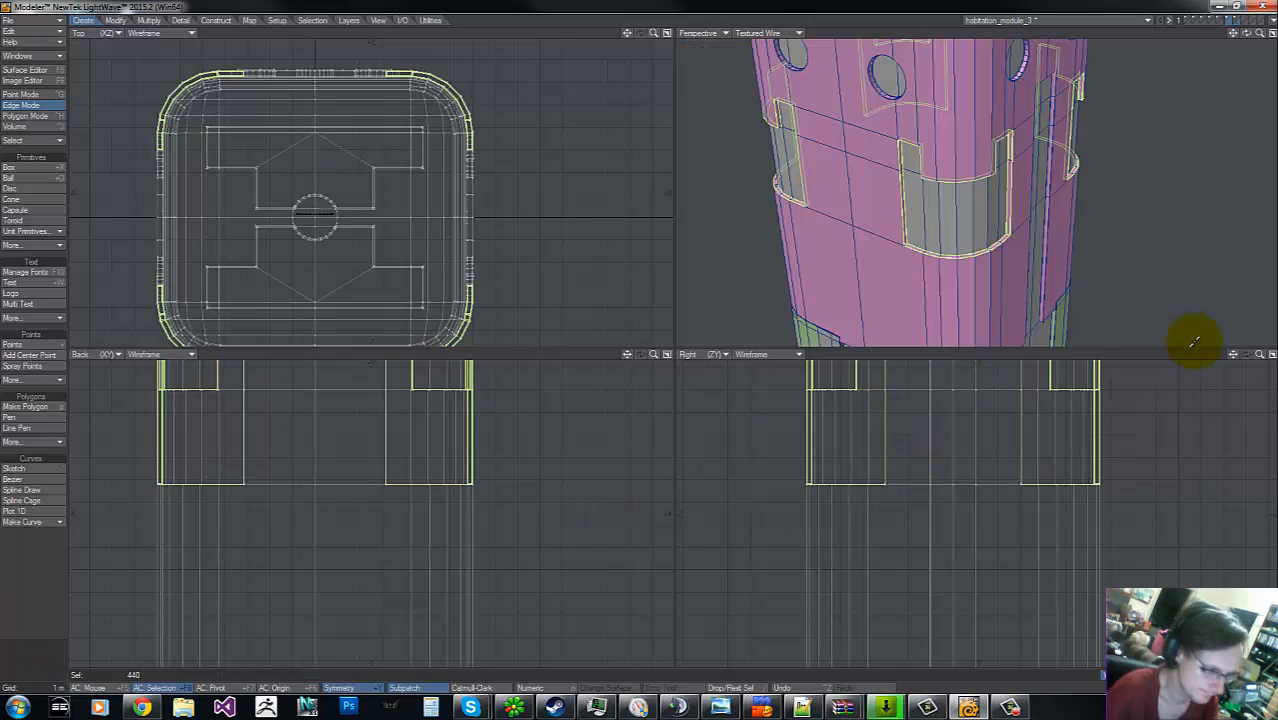
pyautogui.press('a')
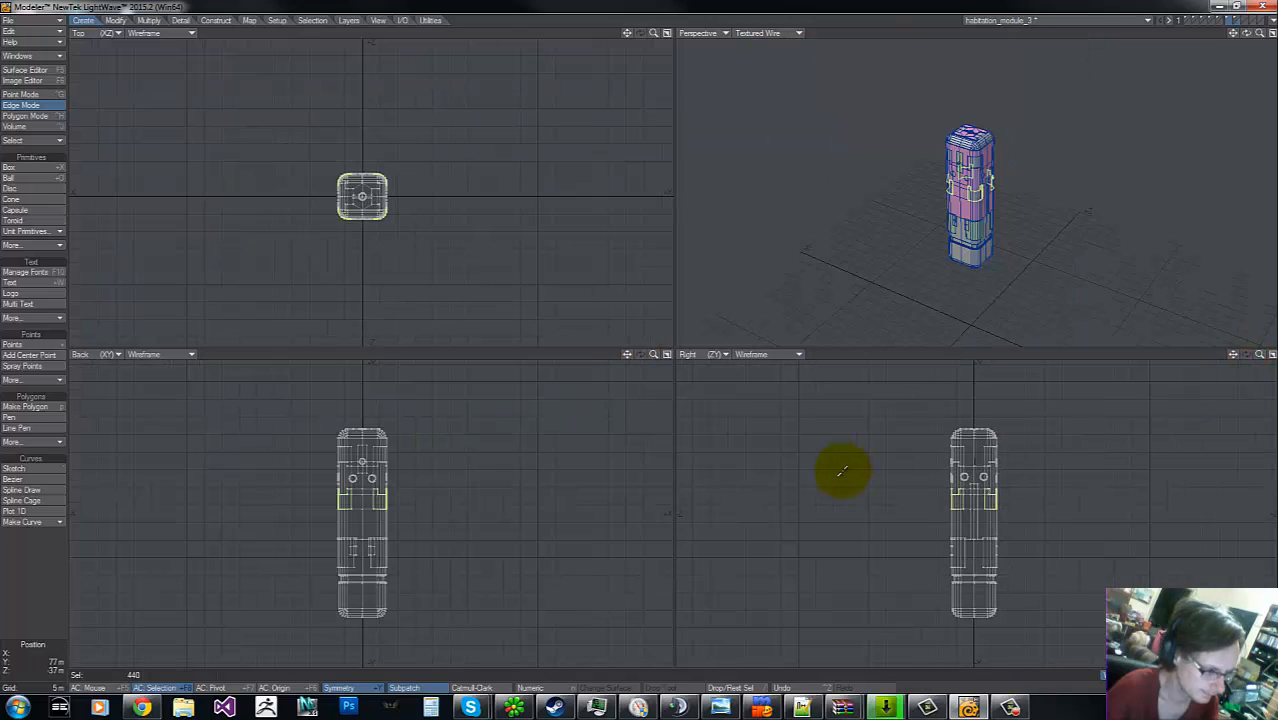
pyautogui.moveTo(842, 466); pyautogui.dragTo(1010, 358, button='right')
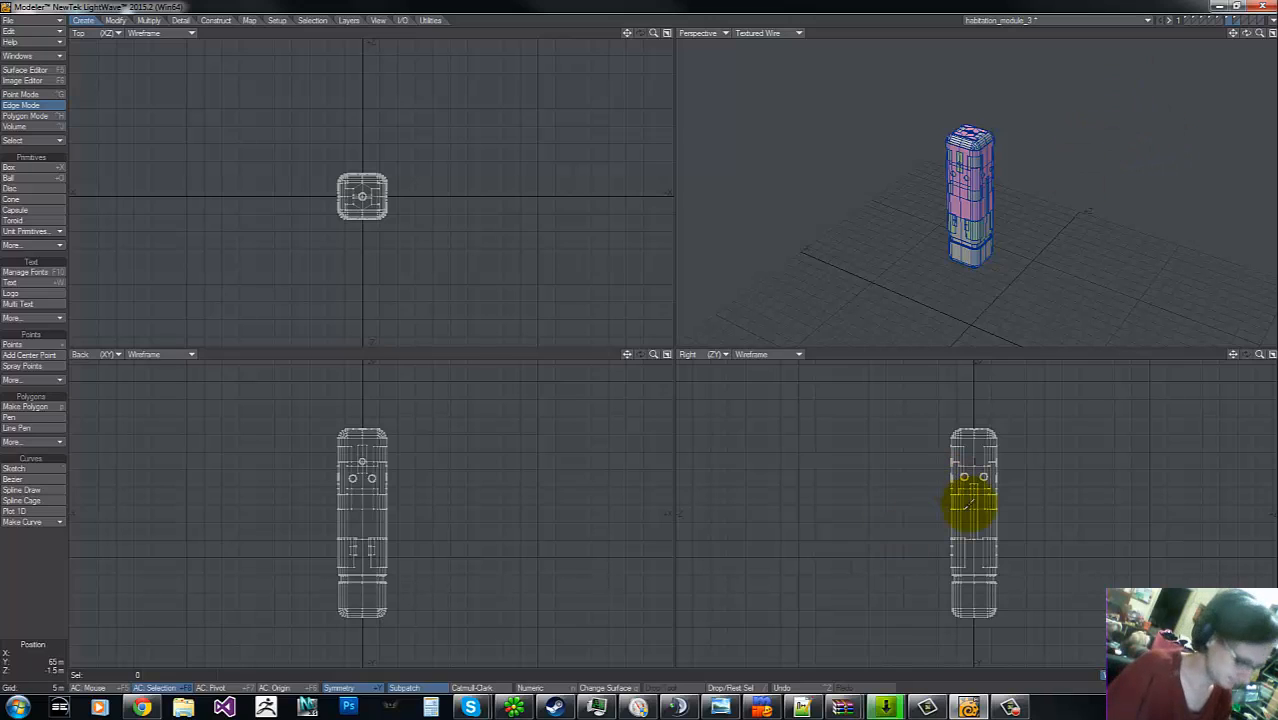
# - Select the circular porthole polygons on the green upper panel, on both the front and back of the module
pyautogui.press('g')
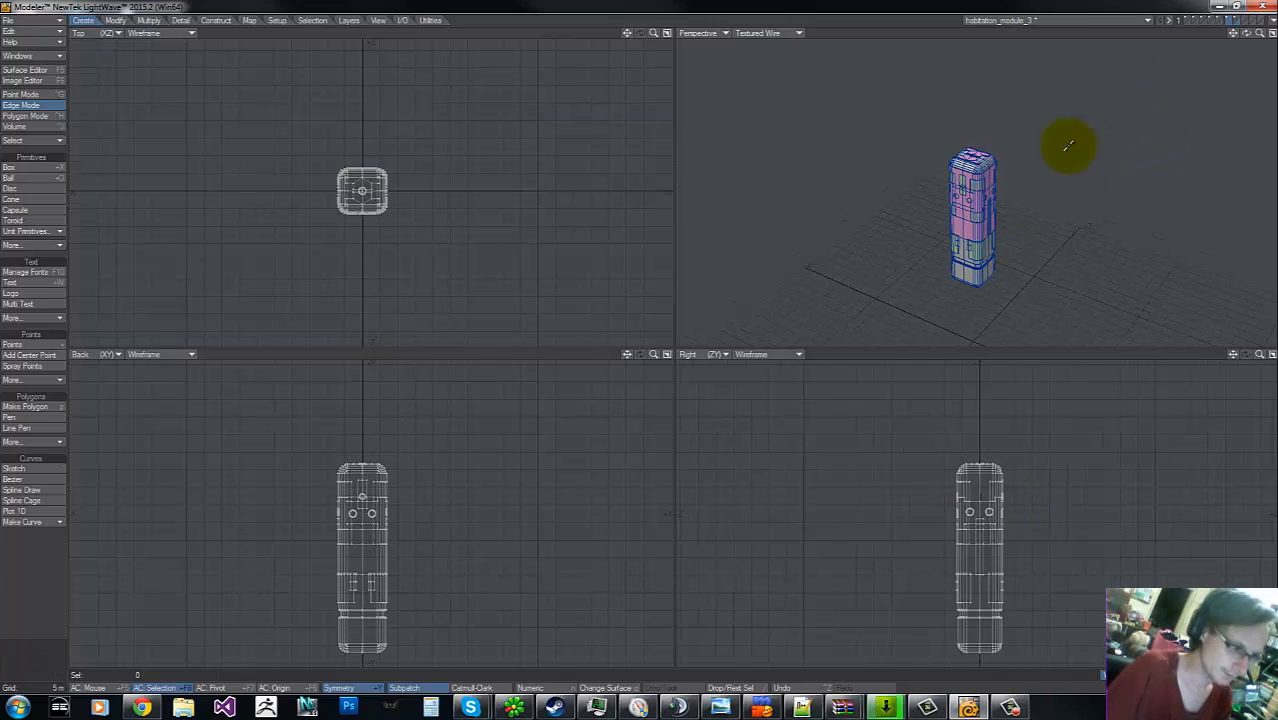
pyautogui.moveTo(1259, 36); pyautogui.dragTo(633, 337)
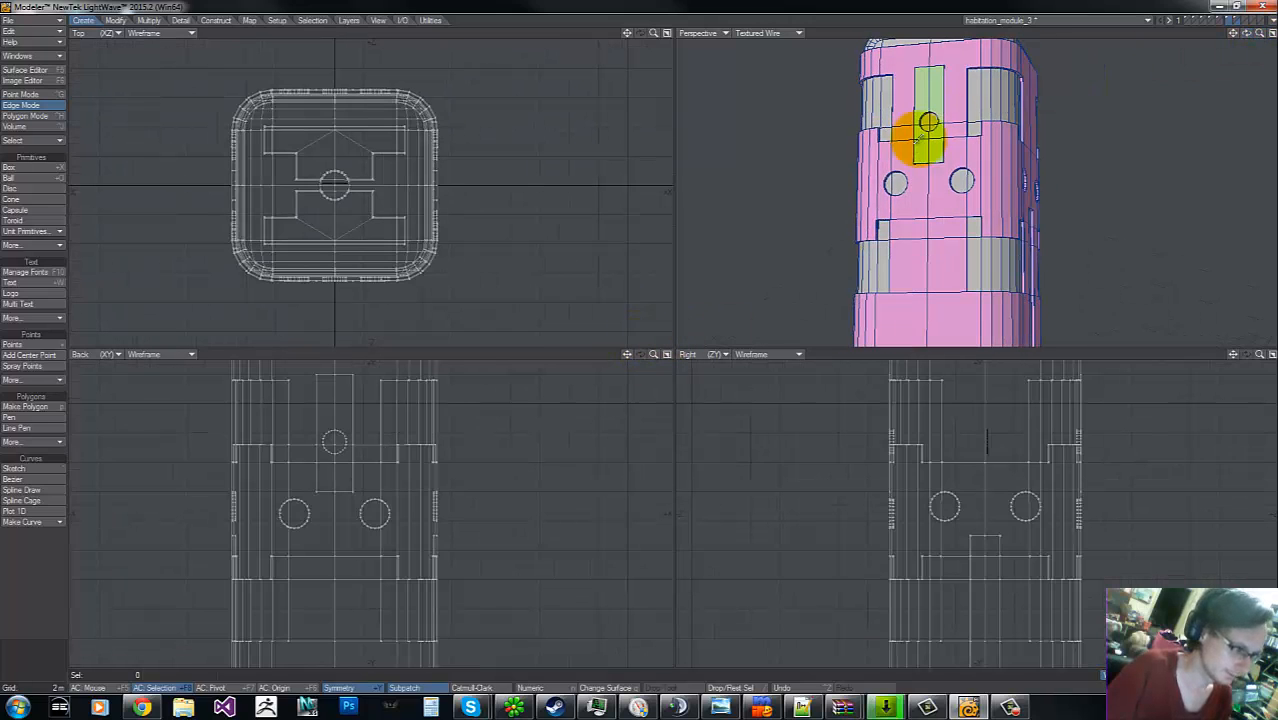
pyautogui.press('space')
pyautogui.moveTo(811, 464)
pyautogui.mouseDown(button='right')
pyautogui.moveTo(808, 539)
pyautogui.moveTo(973, 149)
pyautogui.mouseUp(button='right')
pyautogui.moveTo(900, 185); pyautogui.dragTo(890, 181)
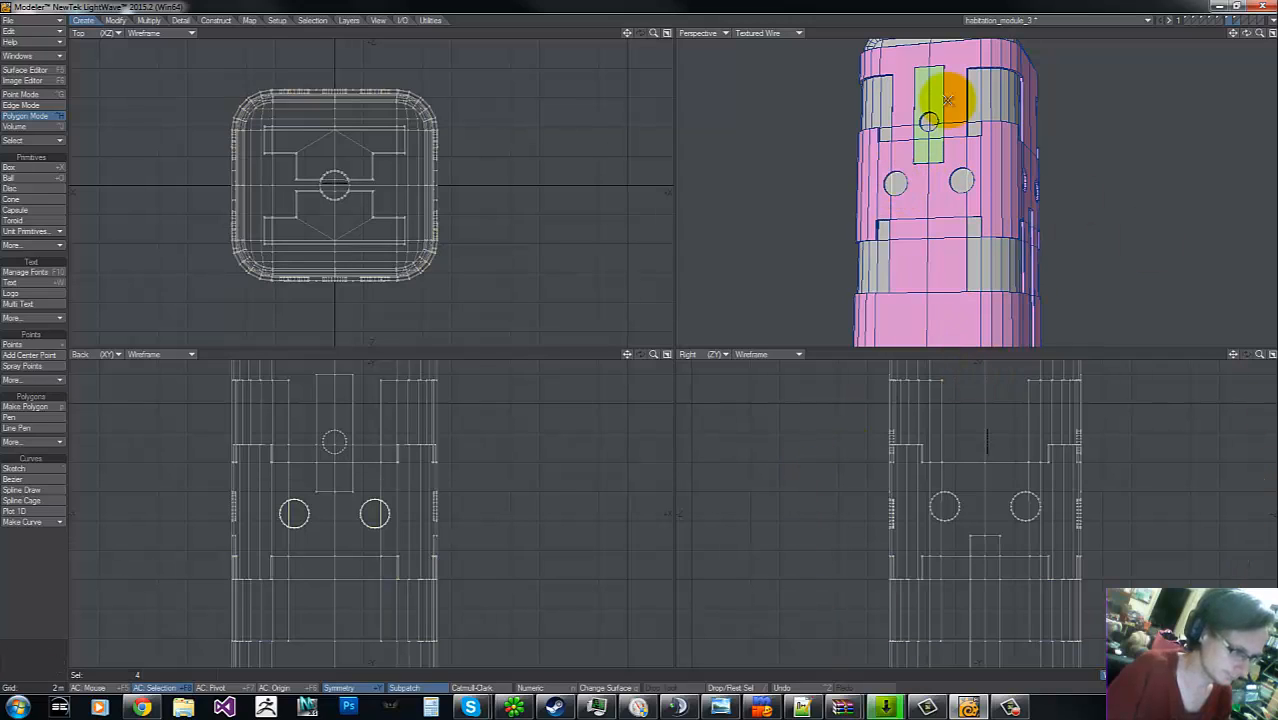
pyautogui.click(963, 184)
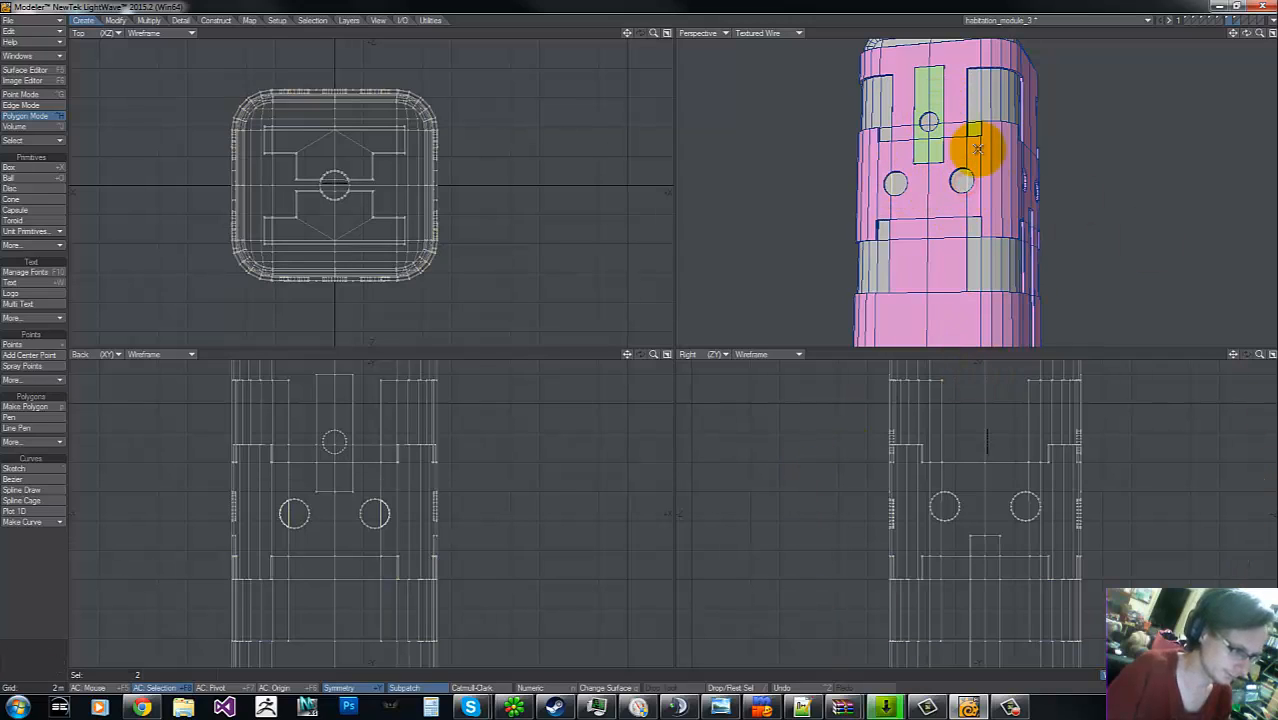
pyautogui.click(969, 186)
pyautogui.click(928, 122)
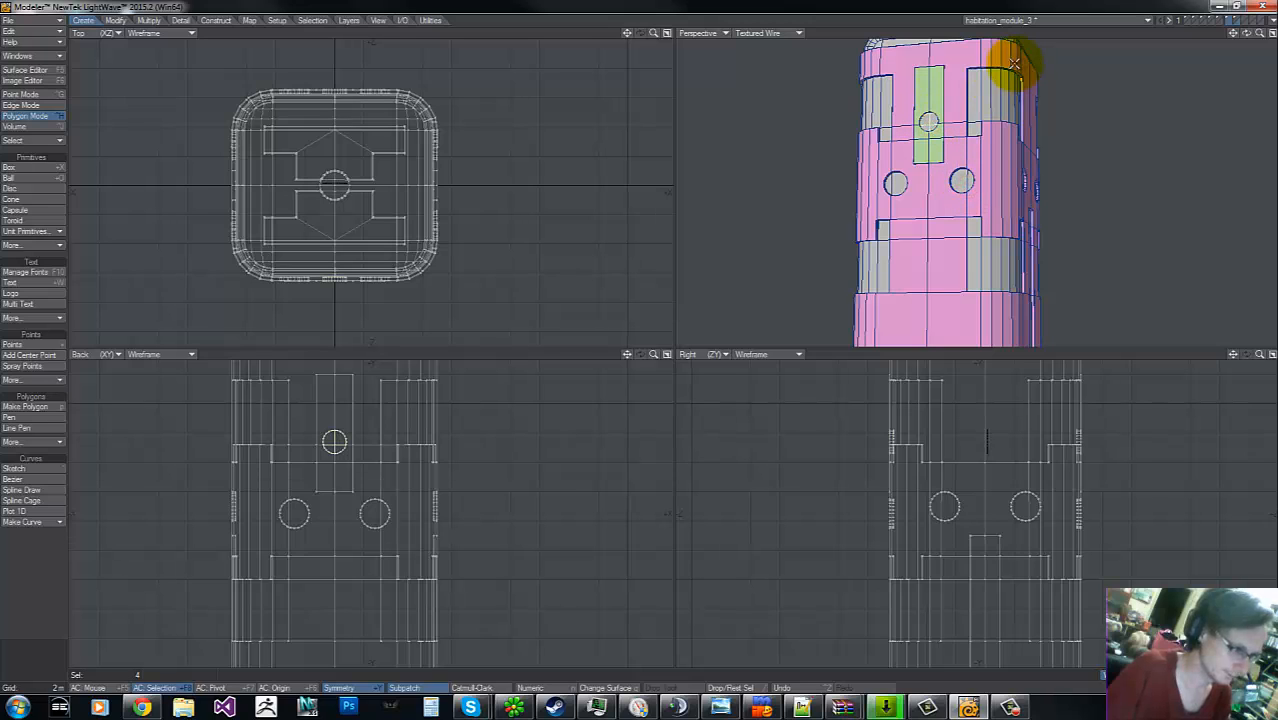
pyautogui.moveTo(1247, 35)
pyautogui.mouseDown()
pyautogui.moveTo(642, 337)
pyautogui.moveTo(1248, 36)
pyautogui.mouseUp()
pyautogui.keyDown('shift'); pyautogui.moveTo(1001, 176); pyautogui.dragTo(1006, 176); pyautogui.keyUp('shift')
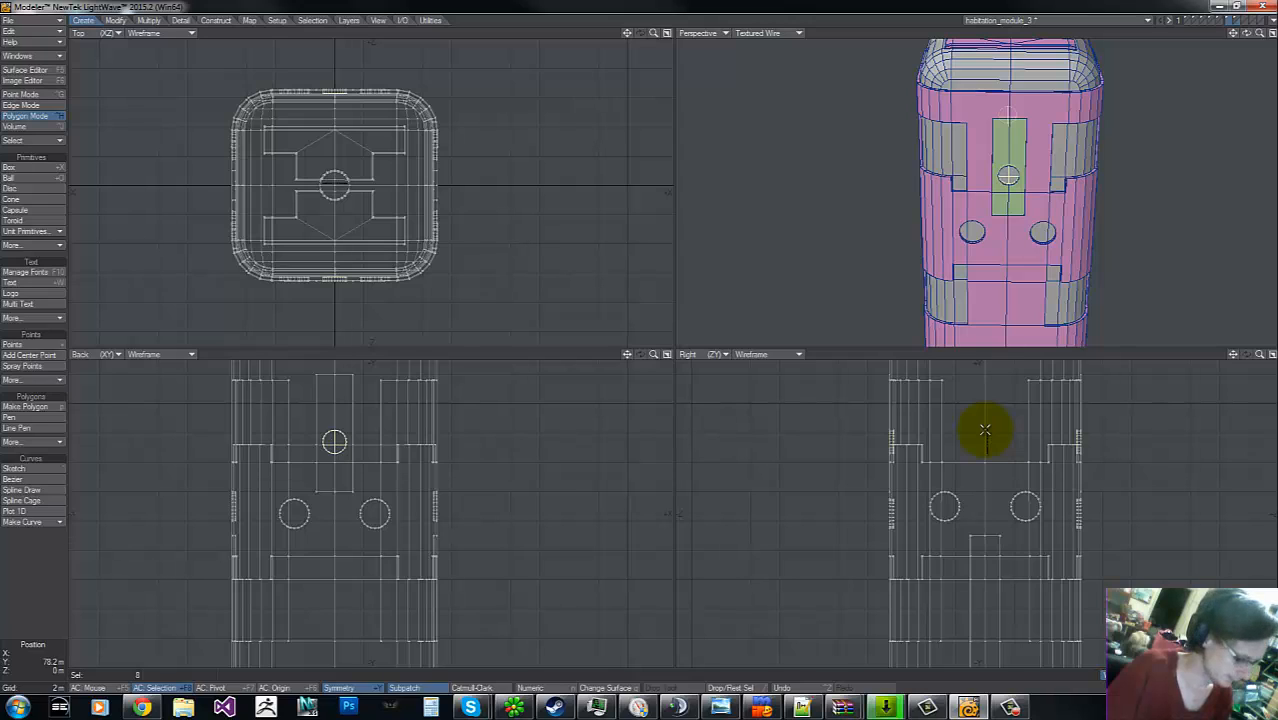
# - Smooth Shift the selected porthole polygons and scale them slightly inward along the depth axis to form a shallow first ledge
pyautogui.press('q')
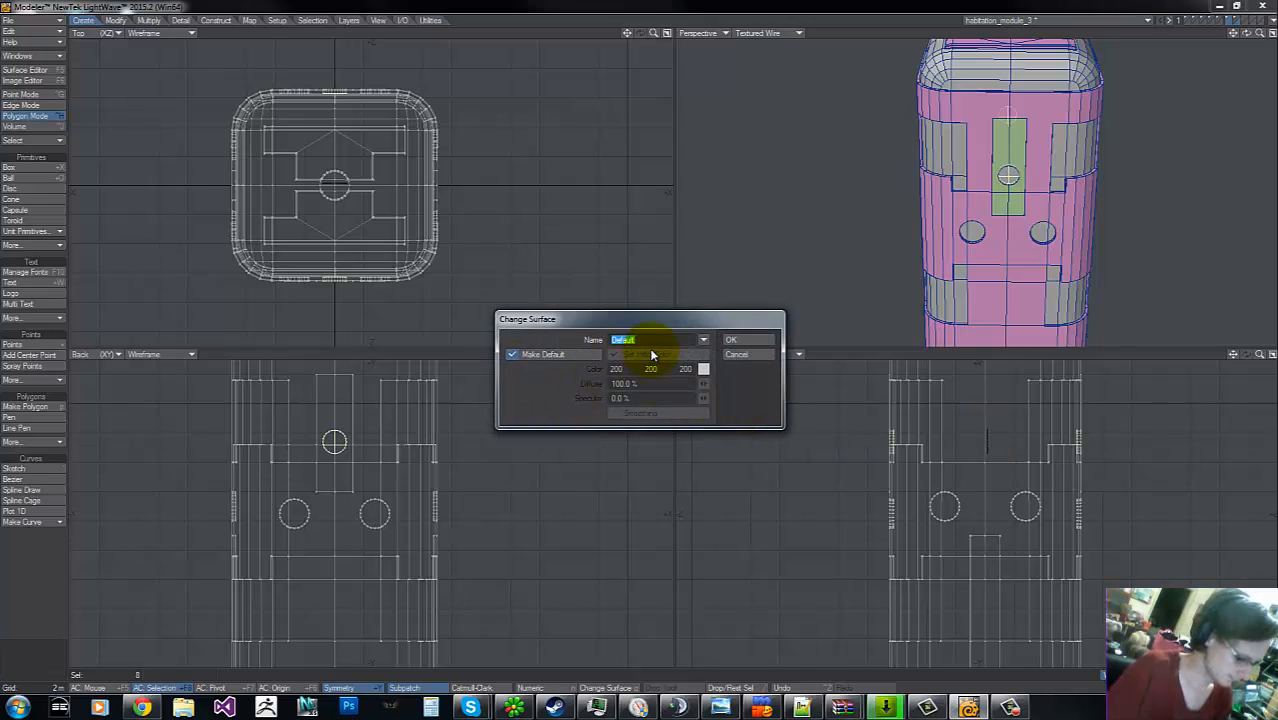
pyautogui.click(733, 356)
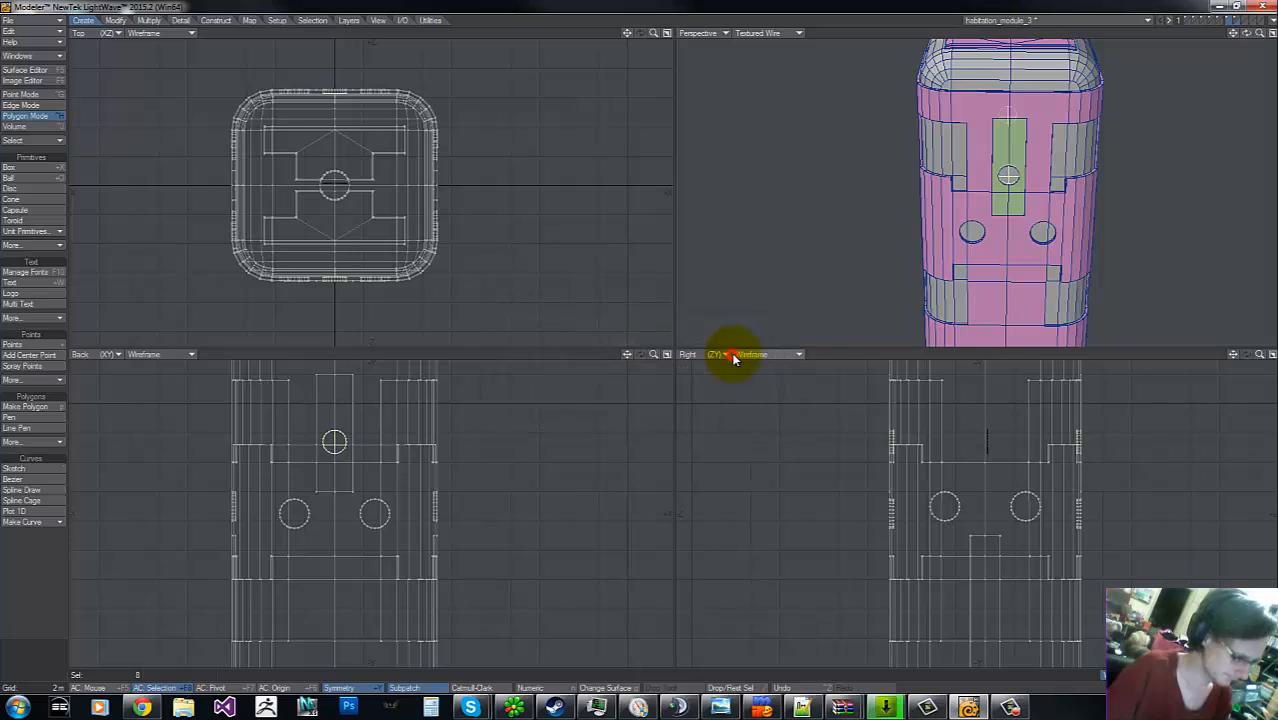
pyautogui.press('f')
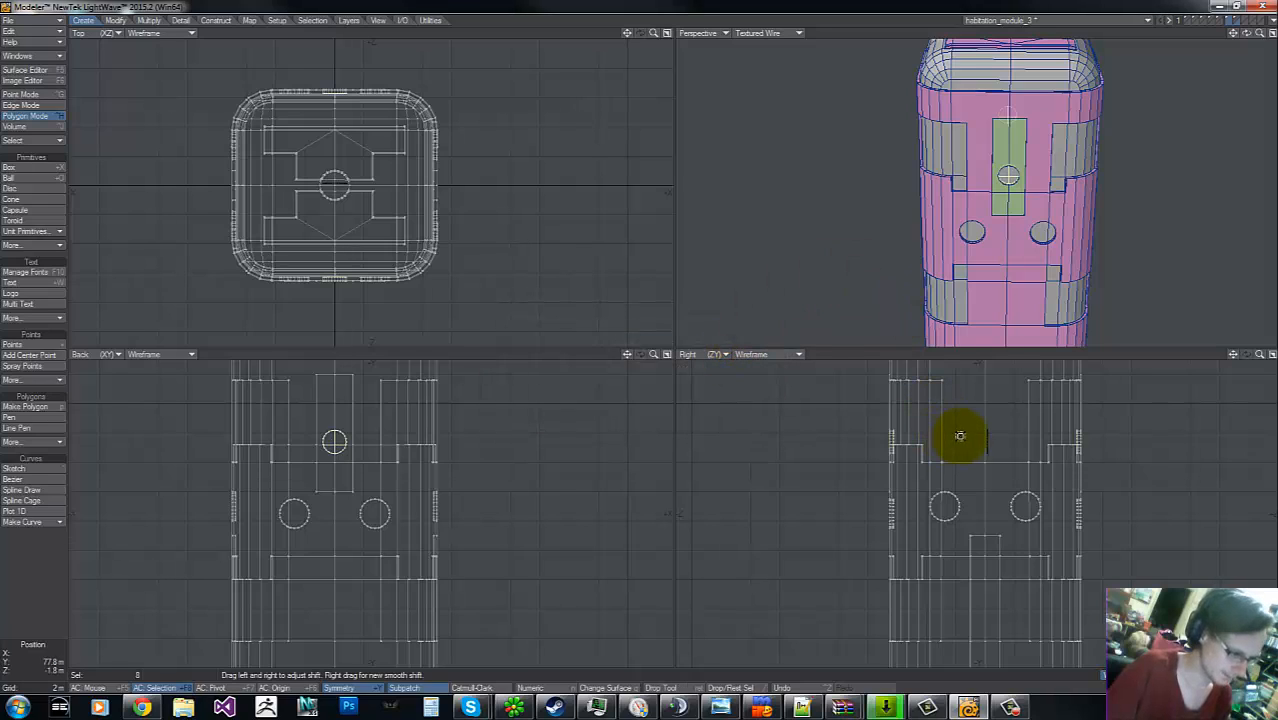
pyautogui.press('h')
pyautogui.keyDown('ctrl'); pyautogui.moveTo(985, 440); pyautogui.dragTo(641, 337); pyautogui.keyUp('ctrl')
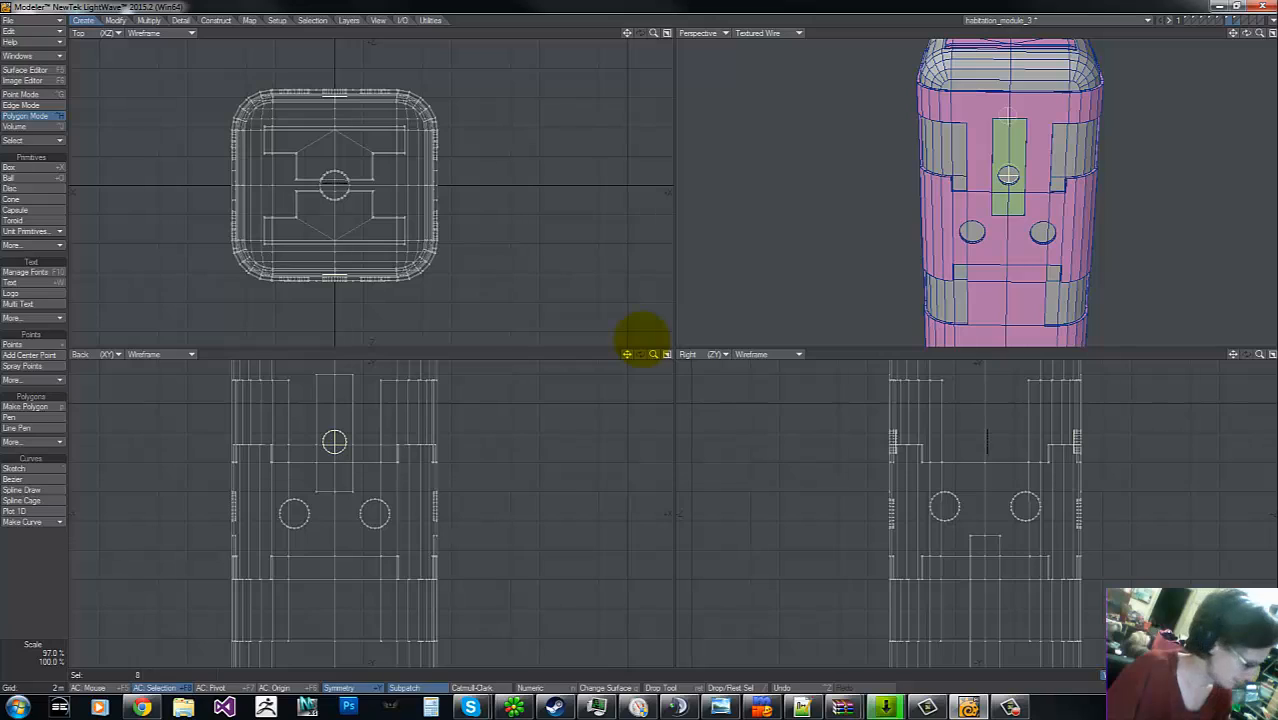
pyautogui.keyDown('ctrl'); pyautogui.moveTo(640, 337); pyautogui.dragTo(640, 337); pyautogui.keyUp('ctrl')
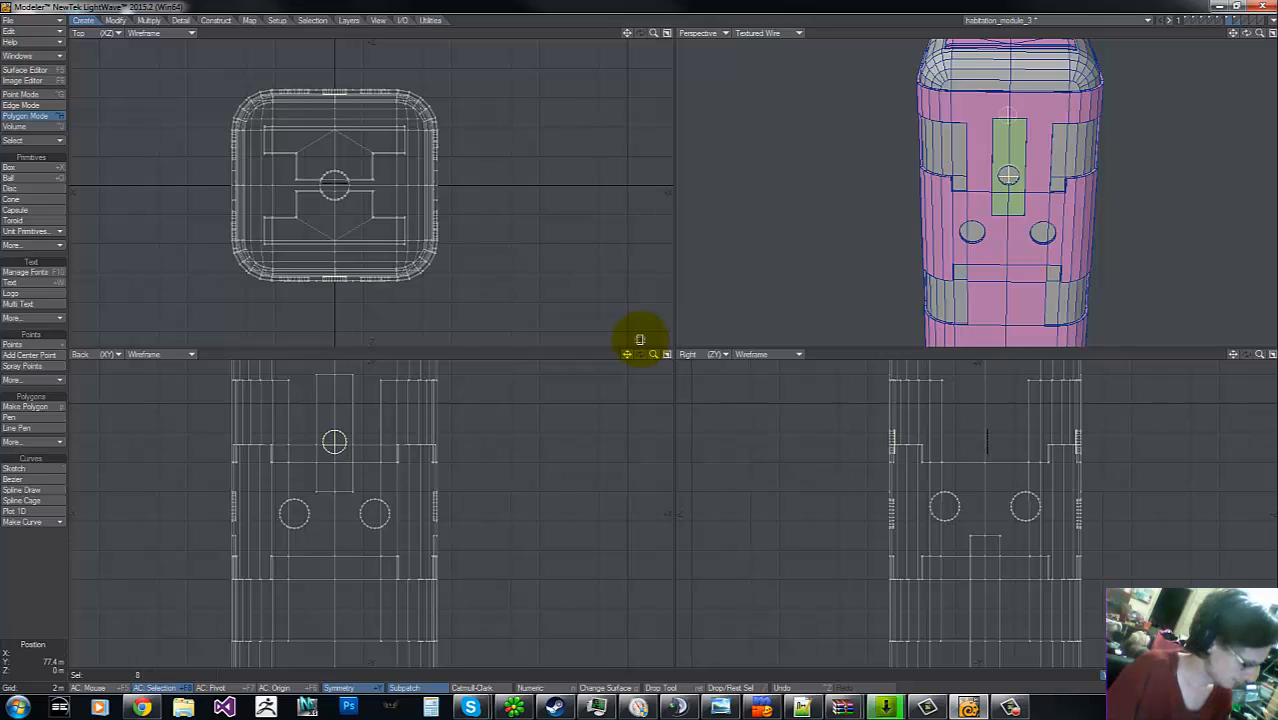
# - Smooth Shift the porthole polygons again and scale them further inward along the depth axis to deepen the openings
pyautogui.hotkey('shift', 'f')
pyautogui.click(967, 438)
pyautogui.press('h')
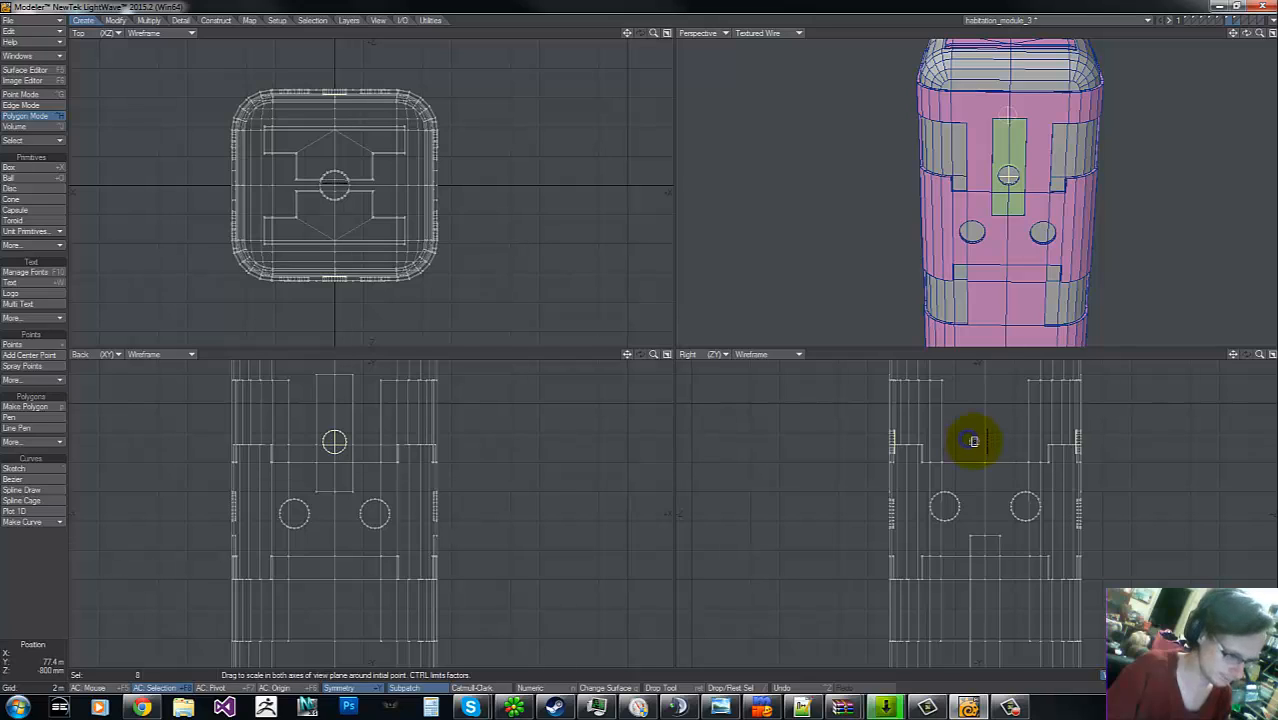
pyautogui.keyDown('ctrl'); pyautogui.moveTo(975, 441); pyautogui.dragTo(640, 337); pyautogui.keyUp('ctrl')
# - Assign a new surface named "inside" to the recessed porthole polygons without making it the default, and clear the selection
pyautogui.write('q')
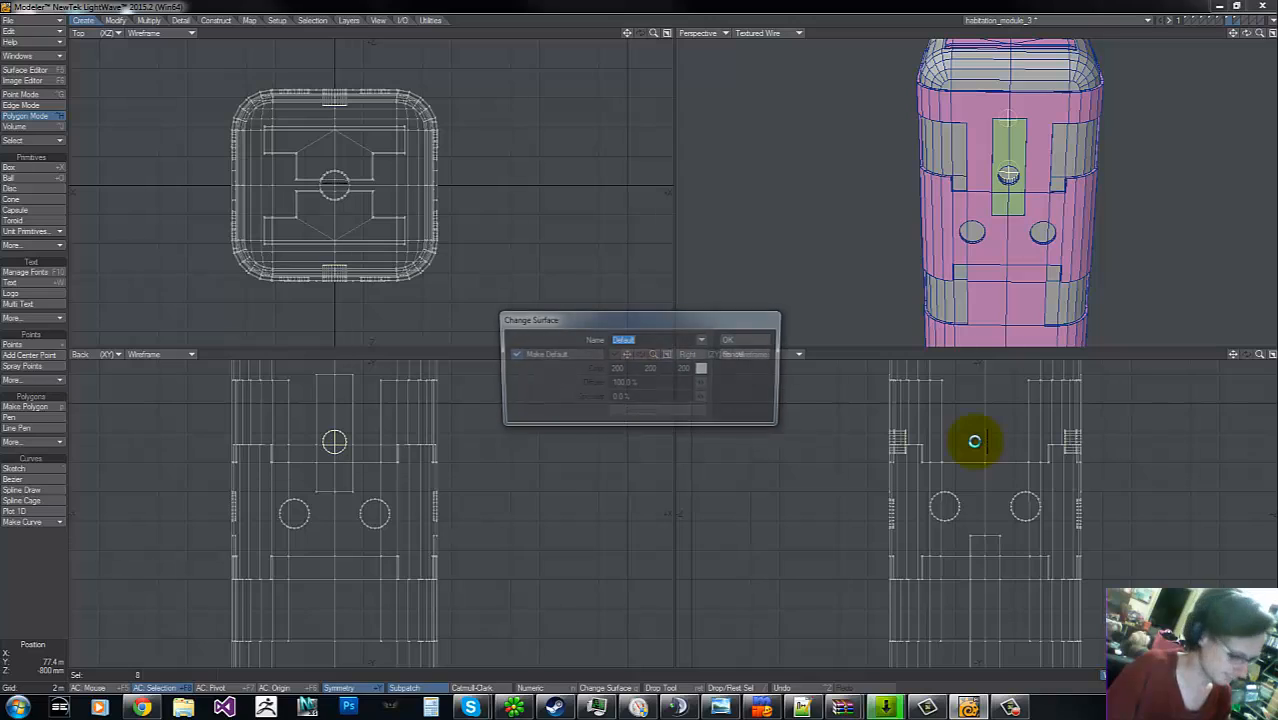
pyautogui.write('ins')
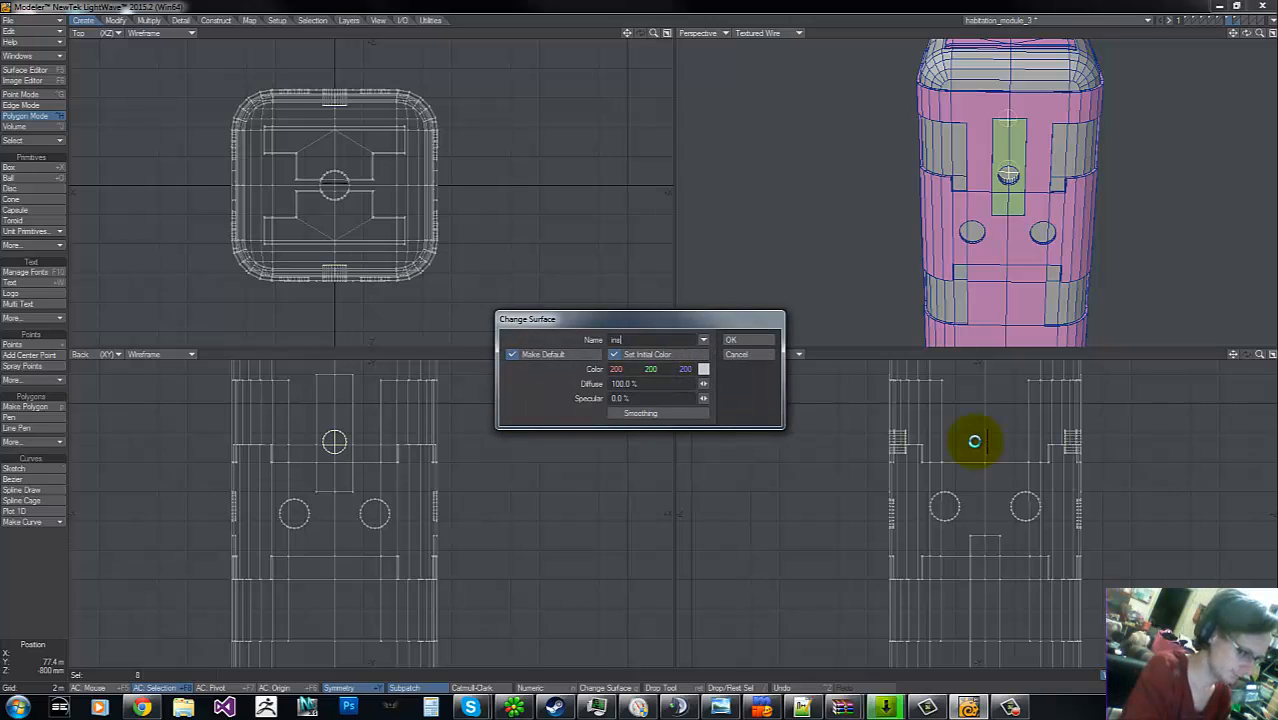
pyautogui.write('ide')
pyautogui.click(545, 354)
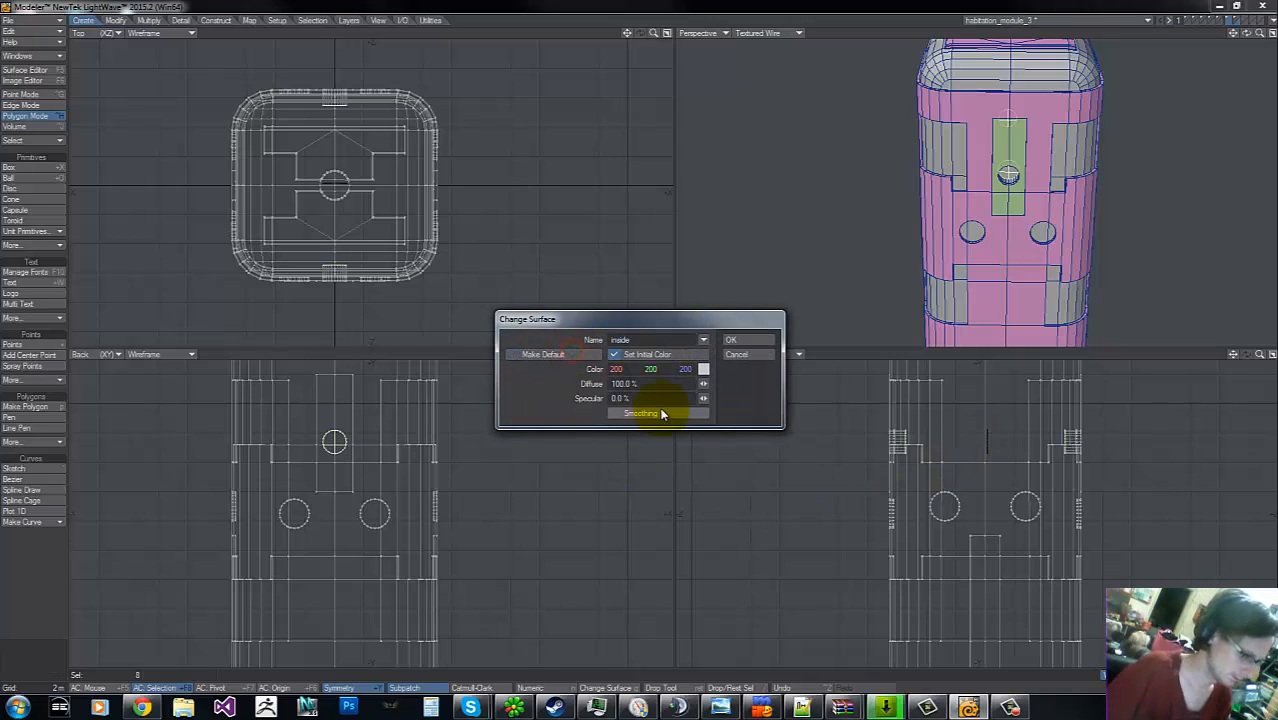
pyautogui.click(730, 339)
pyautogui.moveTo(891, 423); pyautogui.dragTo(1008, 340, button='right')
# - Switch to the layer holding the front and back porthole discs, Smooth Shift them and scale them slightly inward along the depth axis
pyautogui.click(1240, 20)
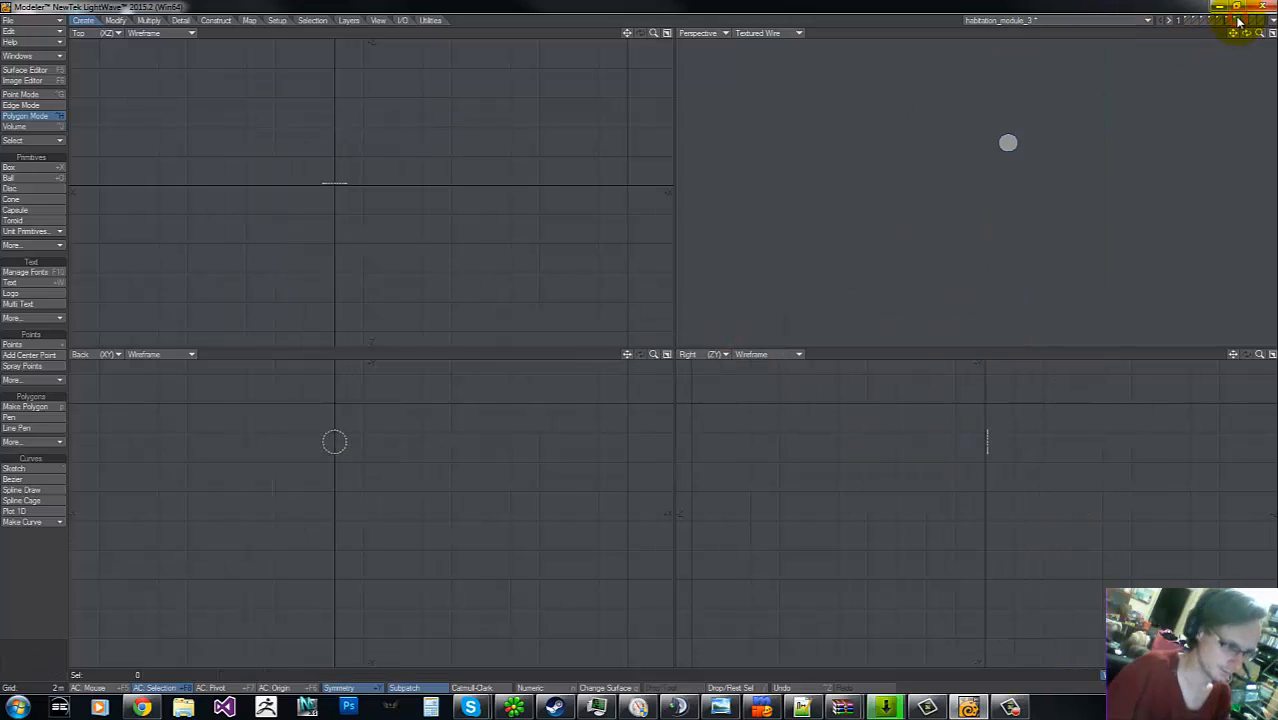
pyautogui.click(1230, 21)
pyautogui.click(1226, 22)
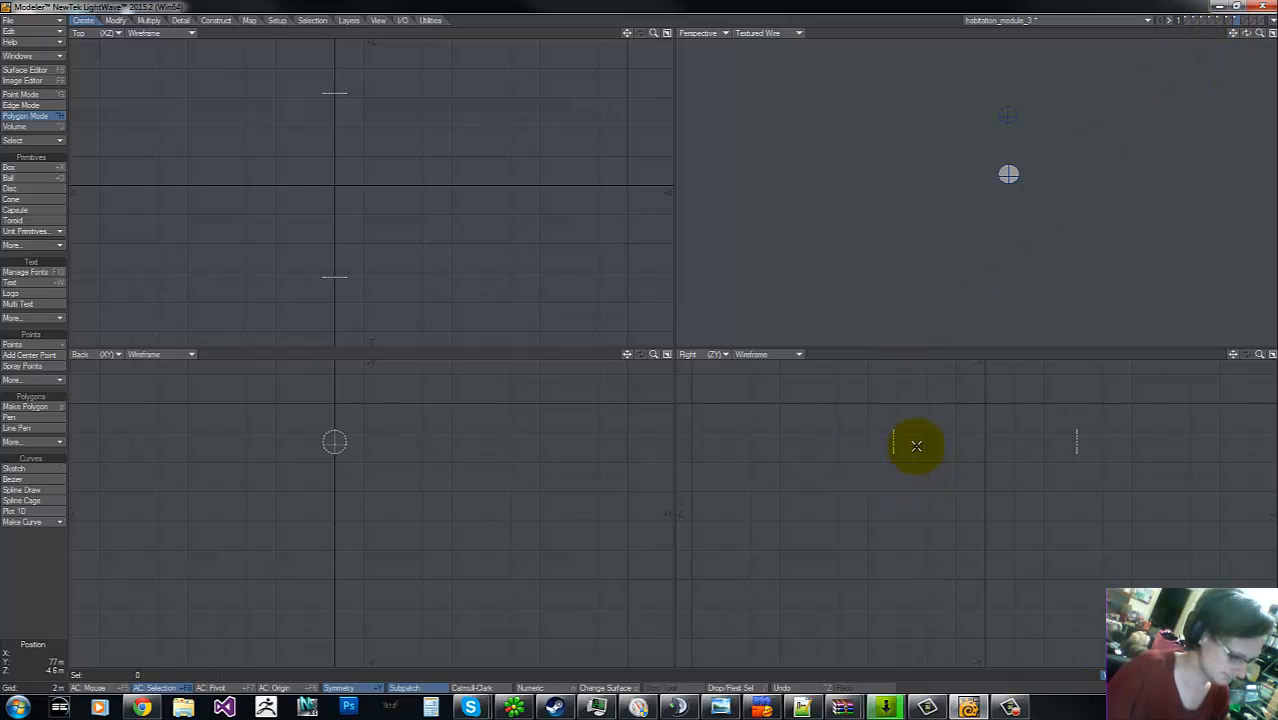
pyautogui.press('f')
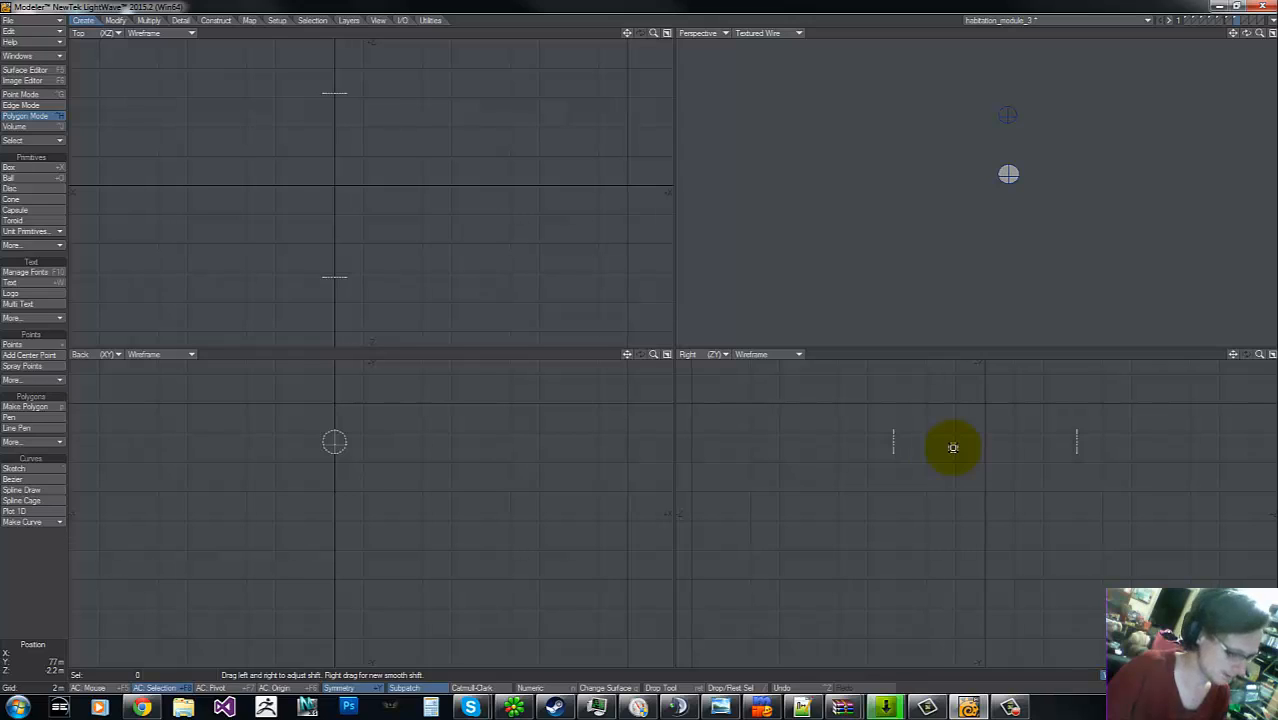
pyautogui.press('space')
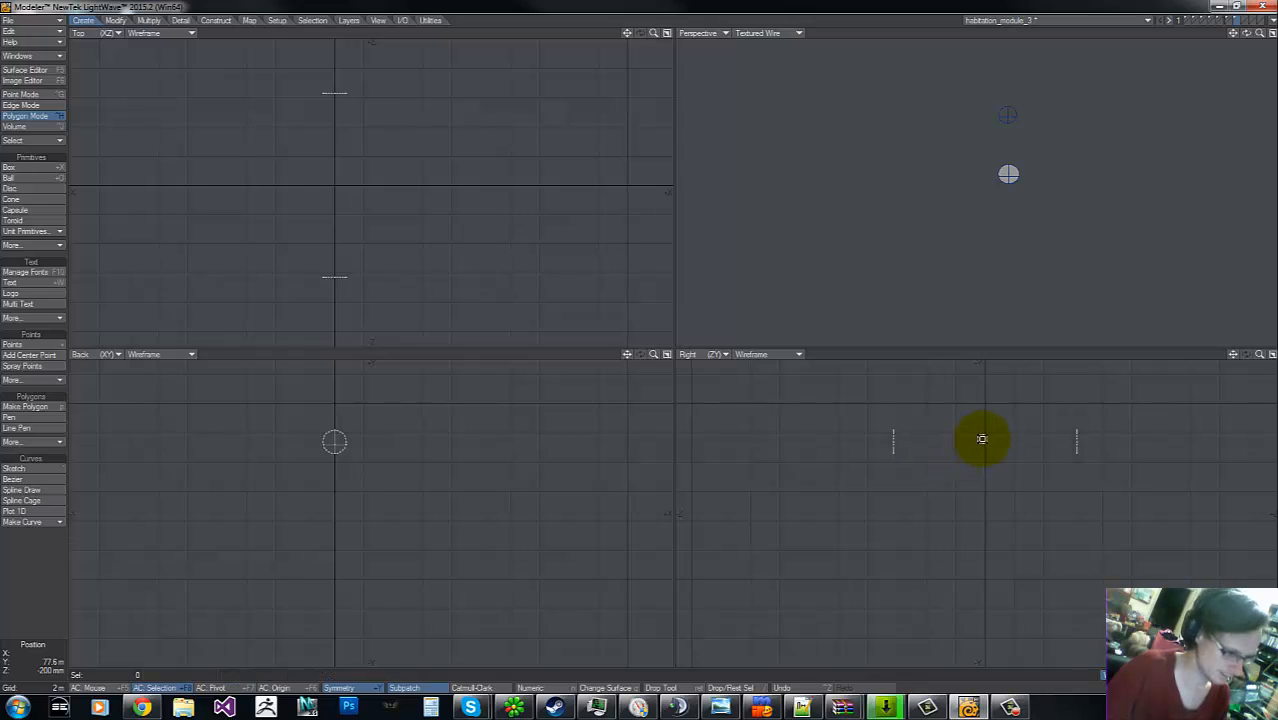
pyautogui.press('t')
pyautogui.press('space')
pyautogui.hotkey('shift', 'f')
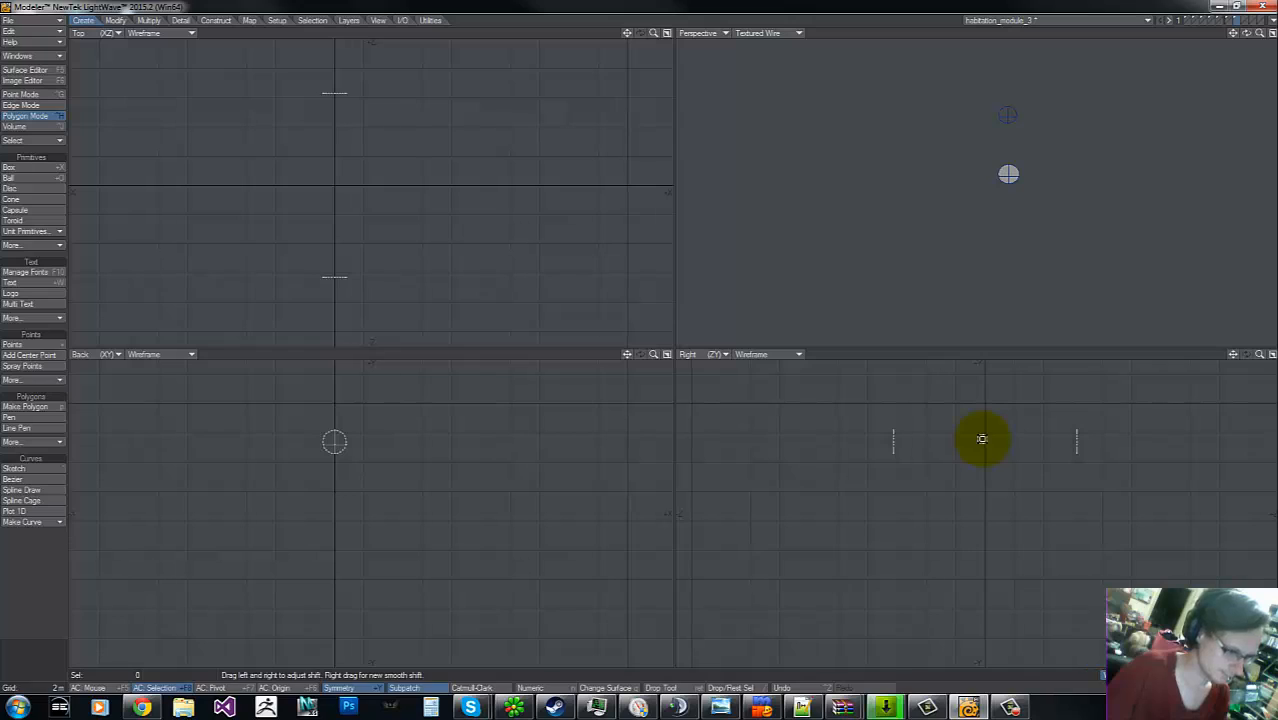
pyautogui.press('h')
pyautogui.moveTo(982, 438); pyautogui.dragTo(984, 438)
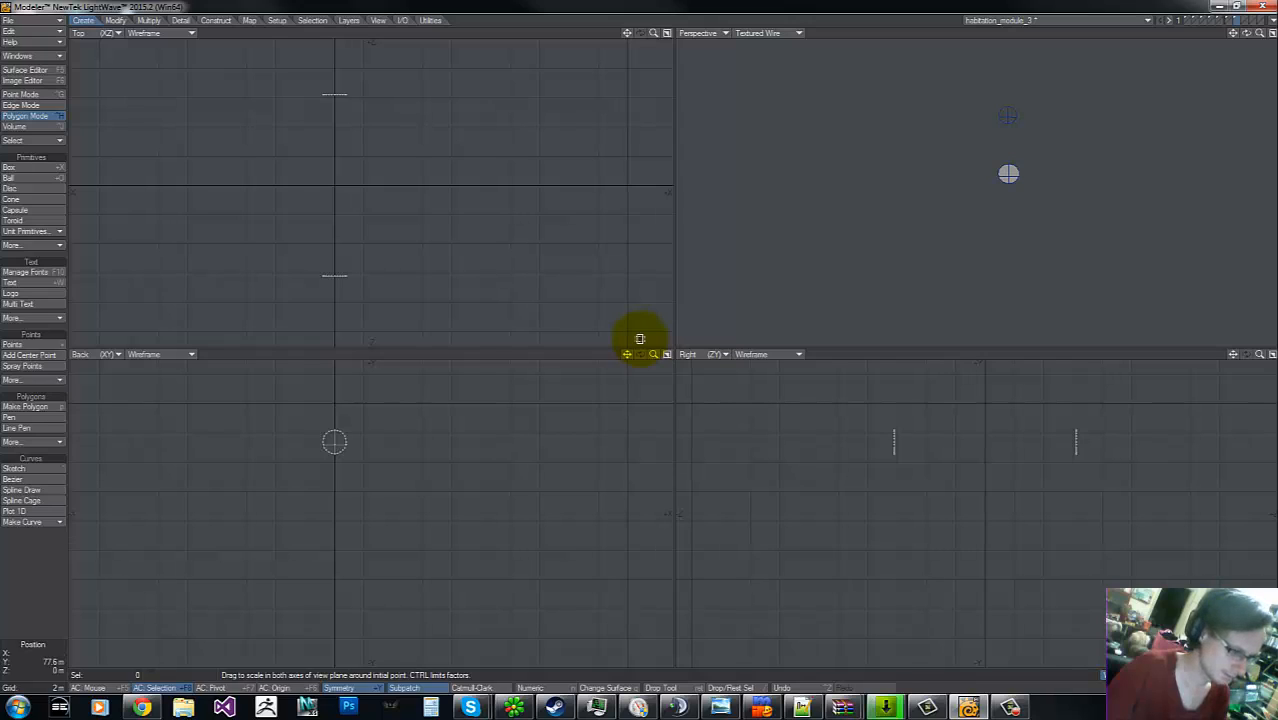
# - Undo the last change to the front and back porthole discs, rework their polygons into closed discs, and clear the selection
pyautogui.press('t')
pyautogui.press('space')
pyautogui.hotkey('shift', "'")
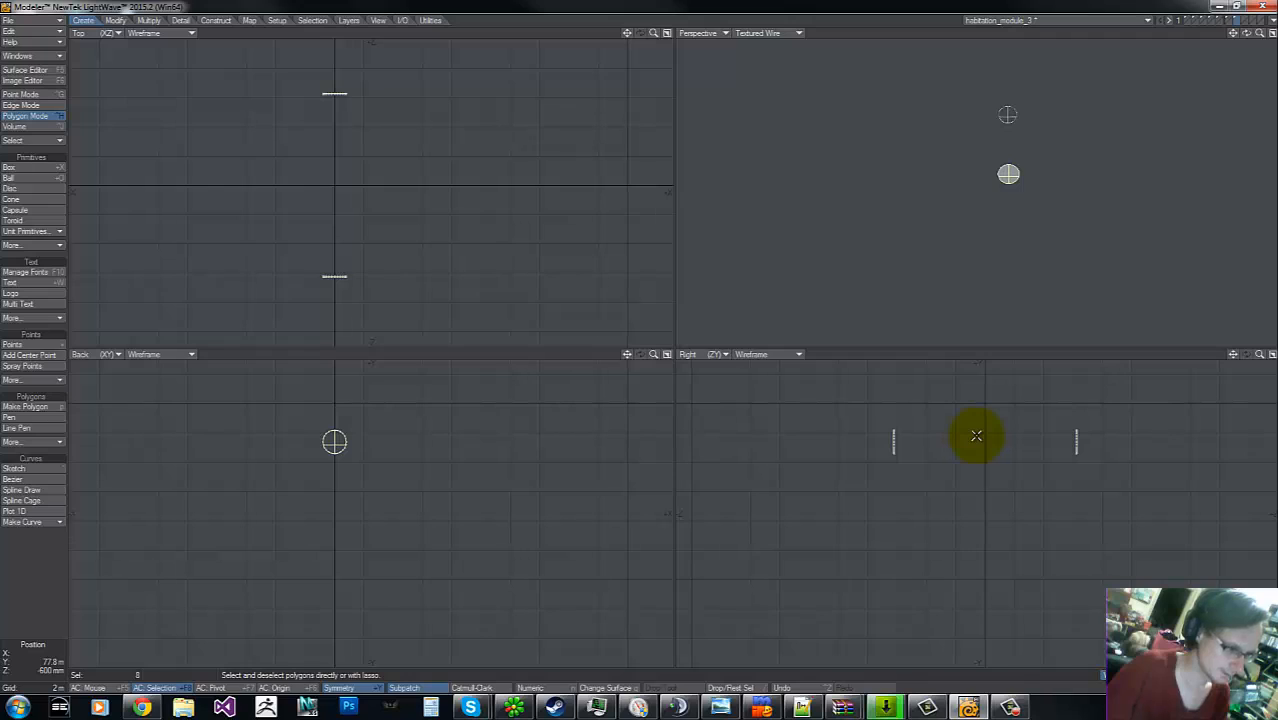
pyautogui.press('u')
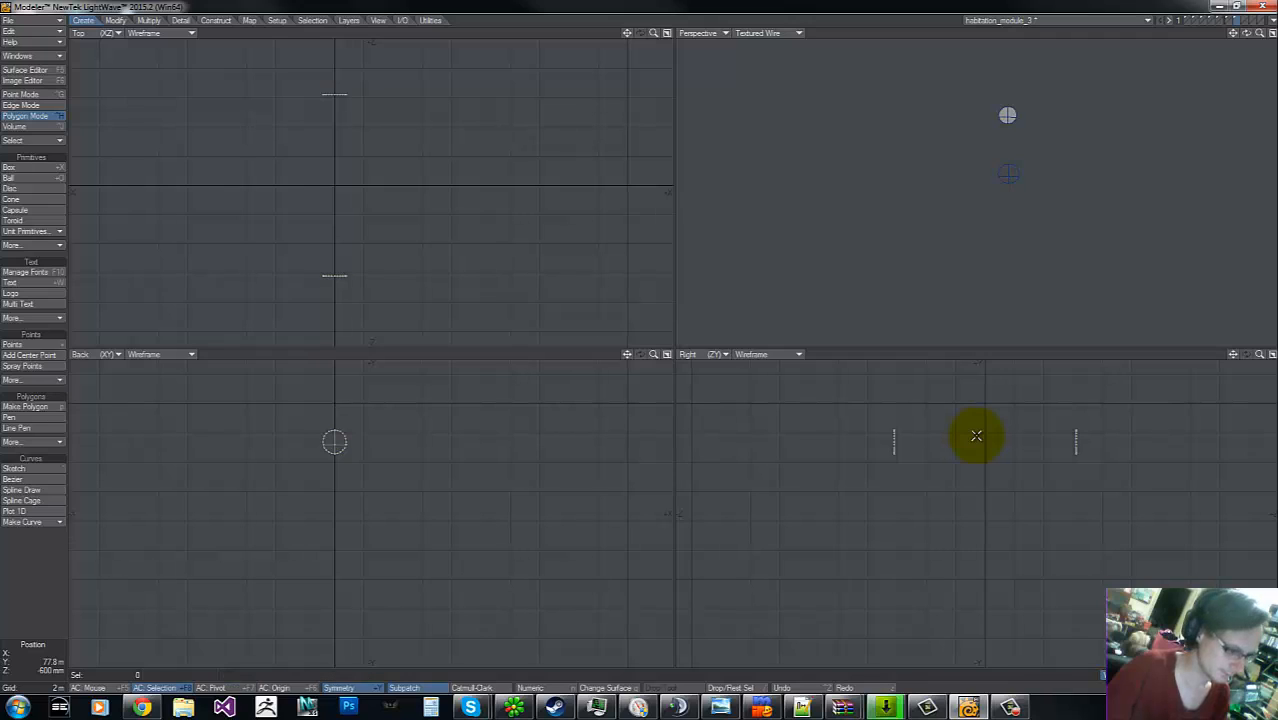
pyautogui.hotkey('shift', 'u')
pyautogui.press('t')
pyautogui.press('space')
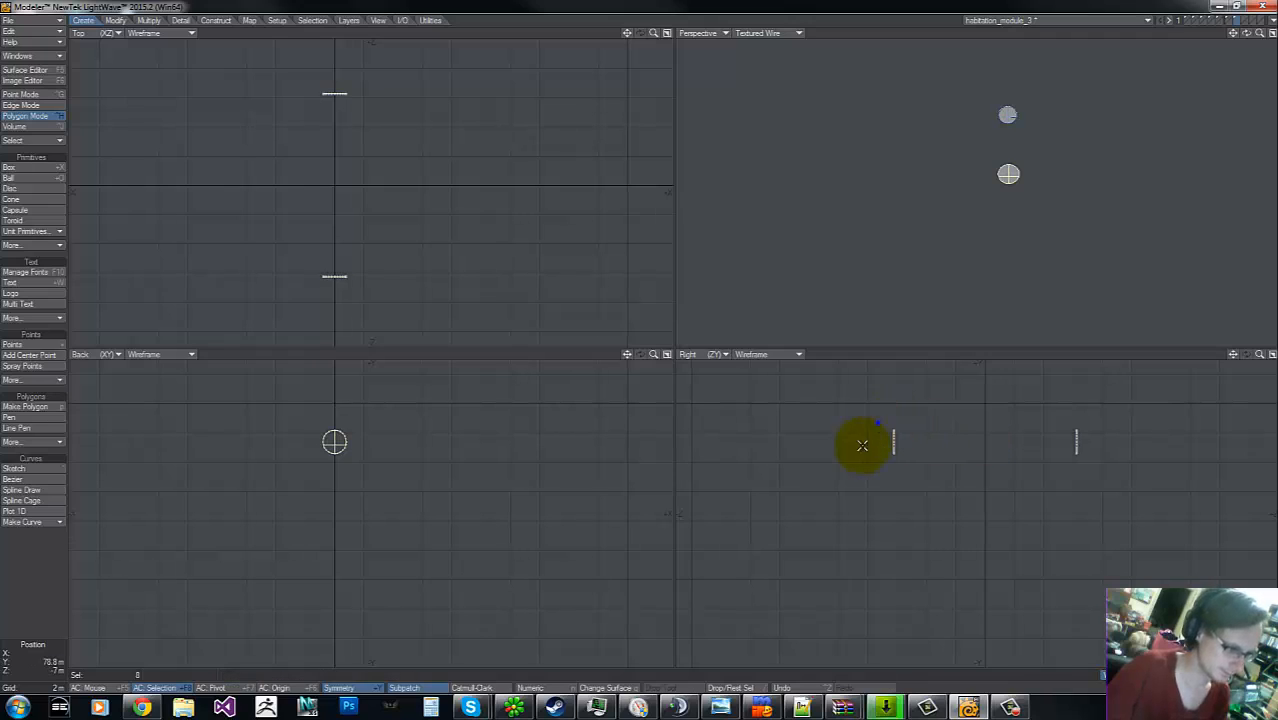
pyautogui.moveTo(878, 422)
pyautogui.mouseDown(button='right')
pyautogui.moveTo(821, 399)
pyautogui.moveTo(907, 438)
pyautogui.mouseUp(button='right')
# - Assign a surface named "glass" to the front and back porthole discs
pyautogui.write('qgla')
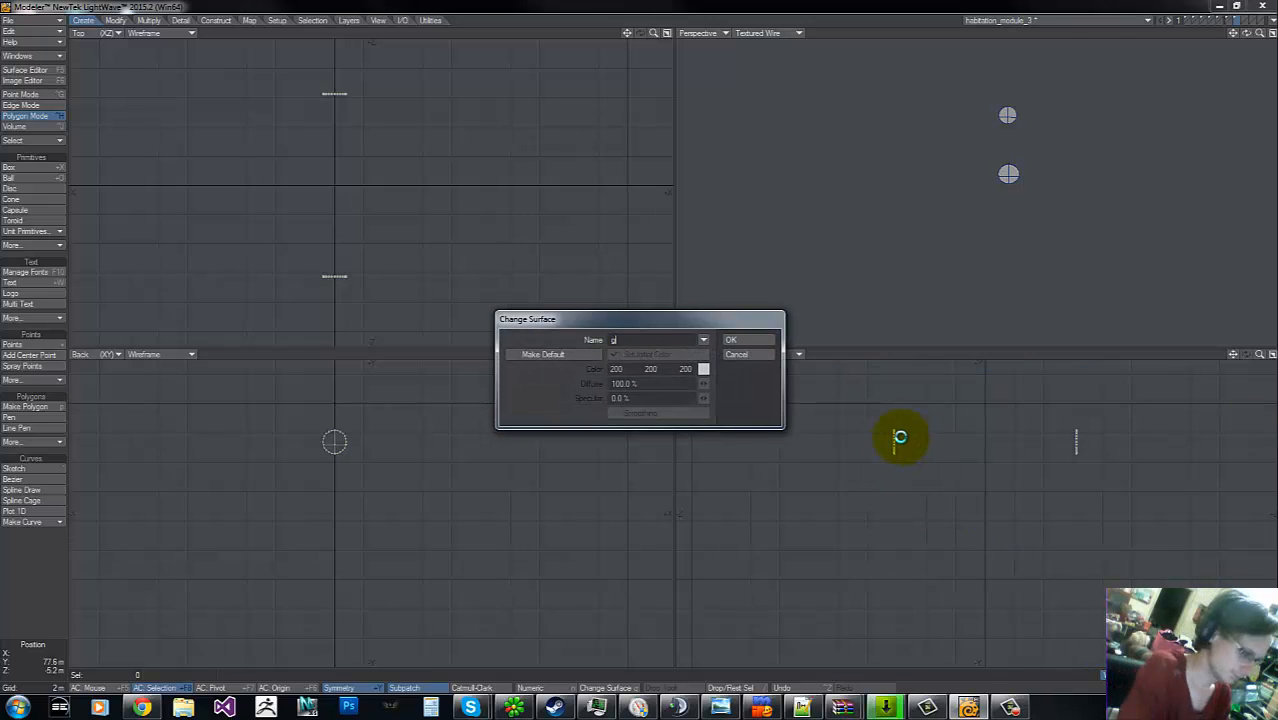
pyautogui.write('ss')
pyautogui.press('Return')
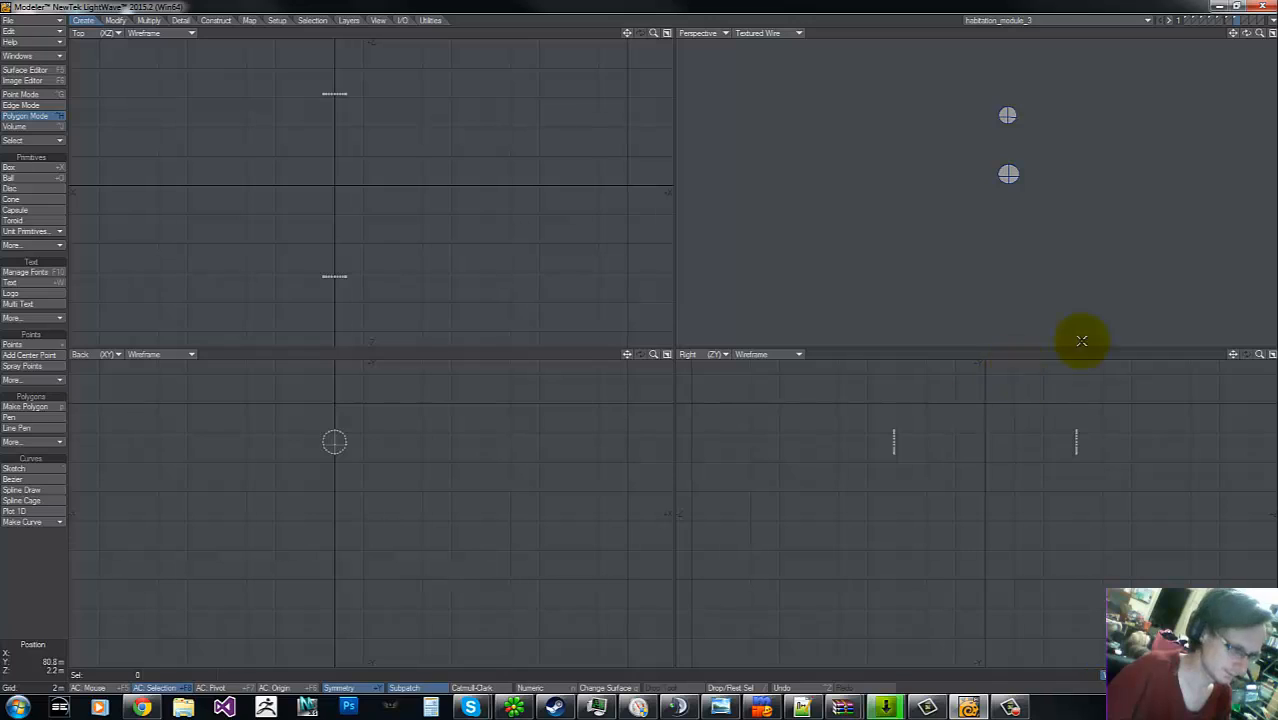
# - In the module layer, select the central circle on the roof, Smooth Shift it and move it slightly down to form a first ledge
pyautogui.click(1230, 20)
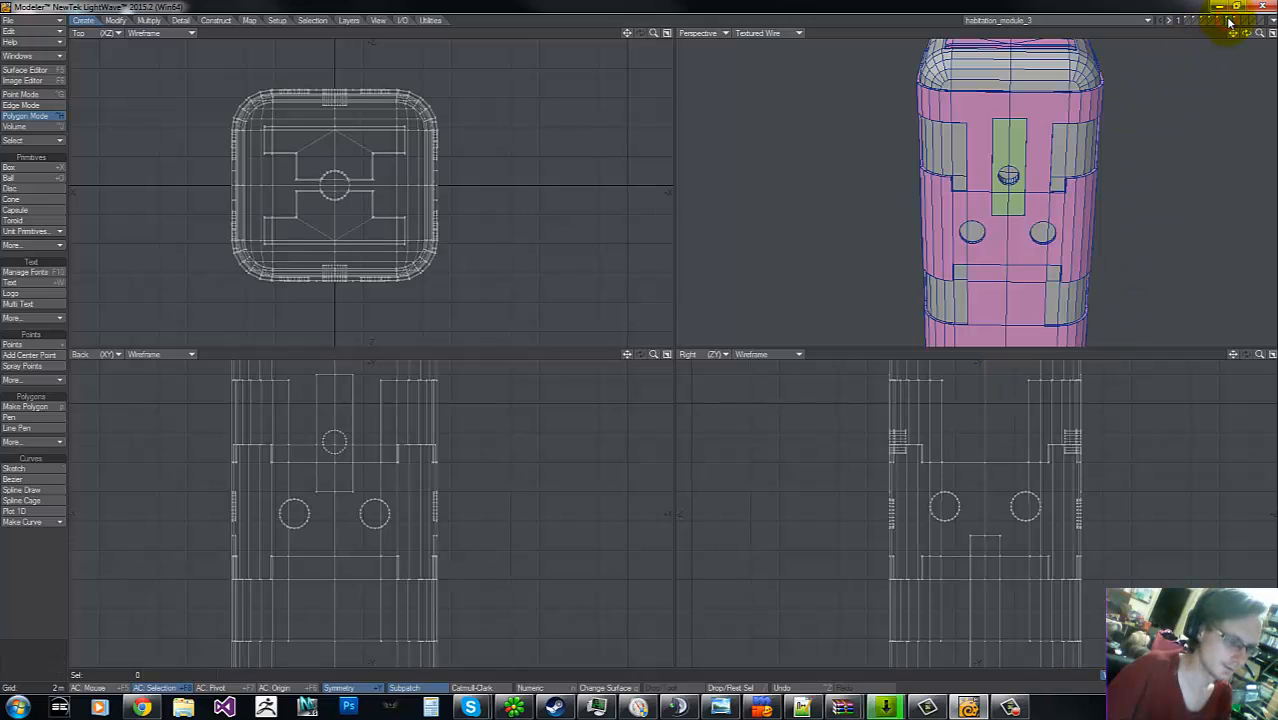
pyautogui.click(1199, 20)
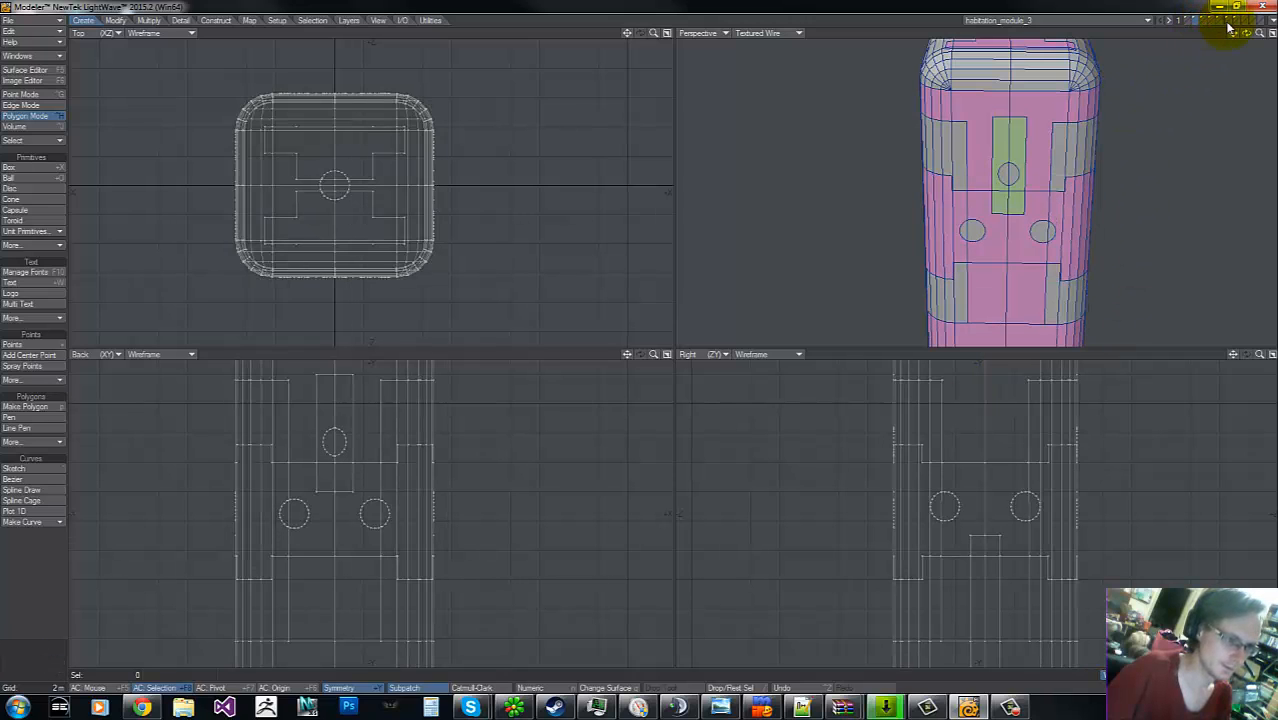
pyautogui.click(1229, 21)
pyautogui.press('g')
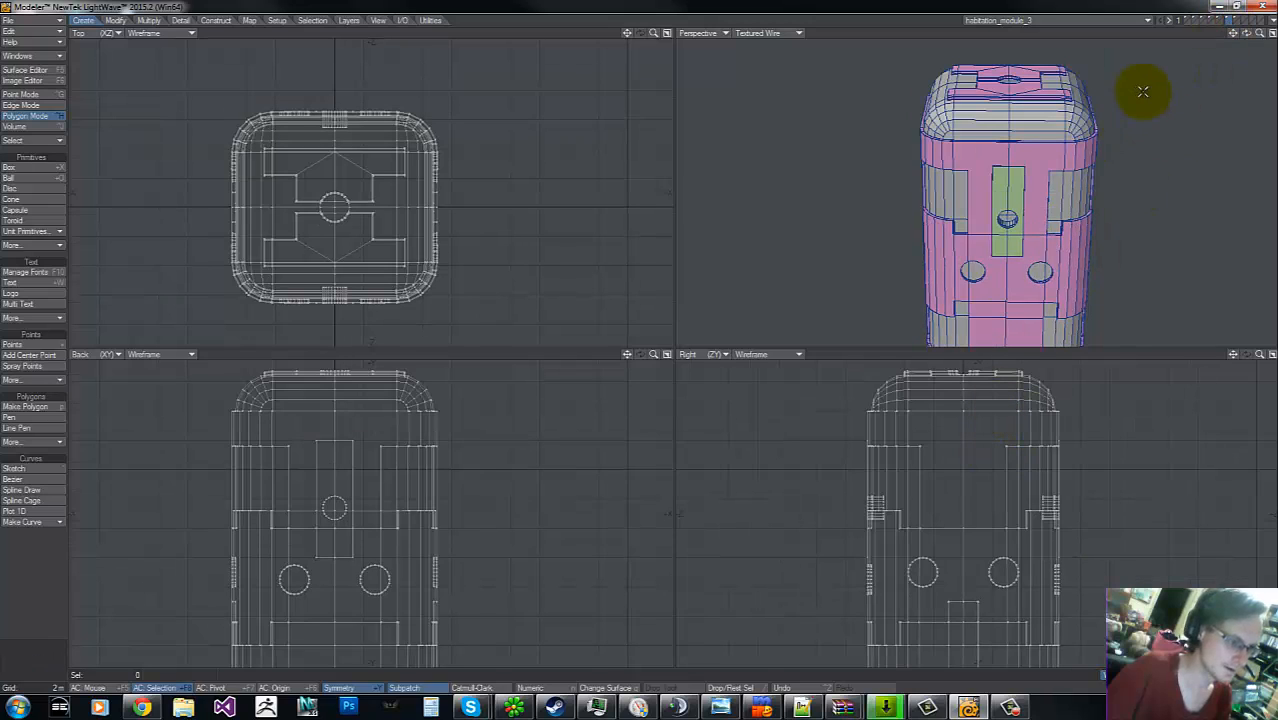
pyautogui.moveTo(1246, 33); pyautogui.dragTo(1107, 86)
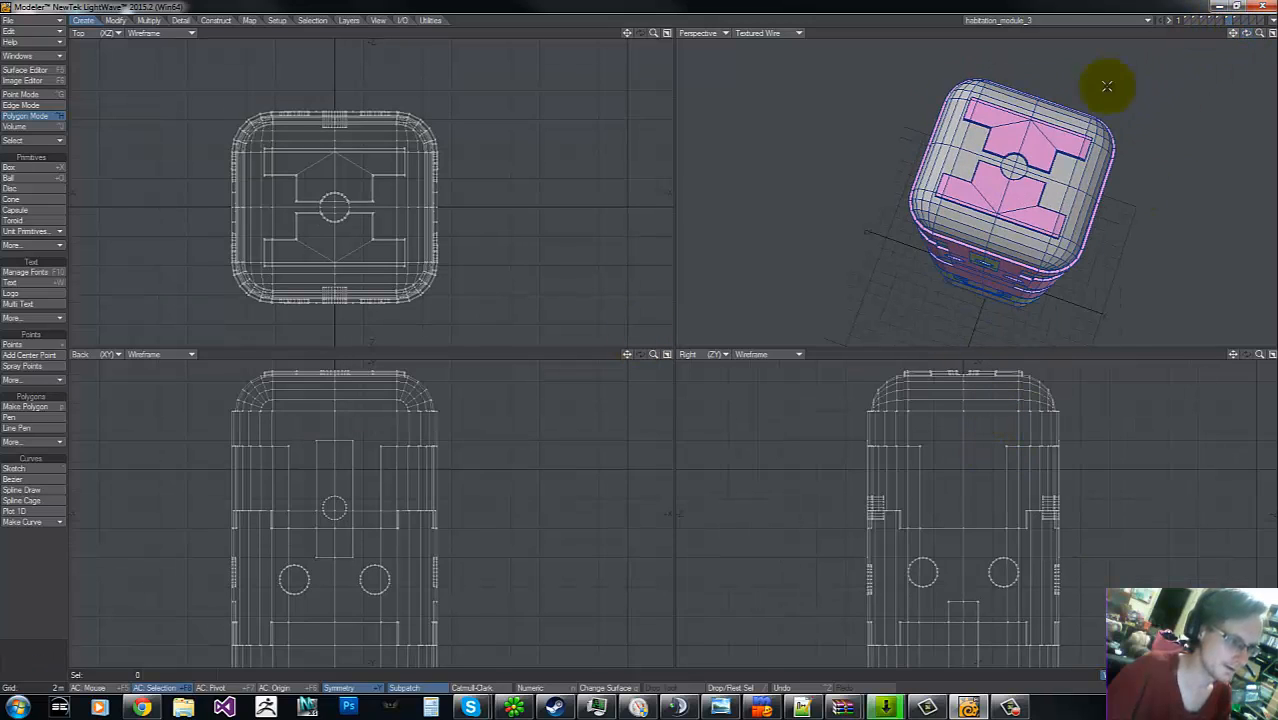
pyautogui.moveTo(1018, 182); pyautogui.dragTo(1015, 163)
pyautogui.moveTo(1018, 161); pyautogui.dragTo(1012, 173)
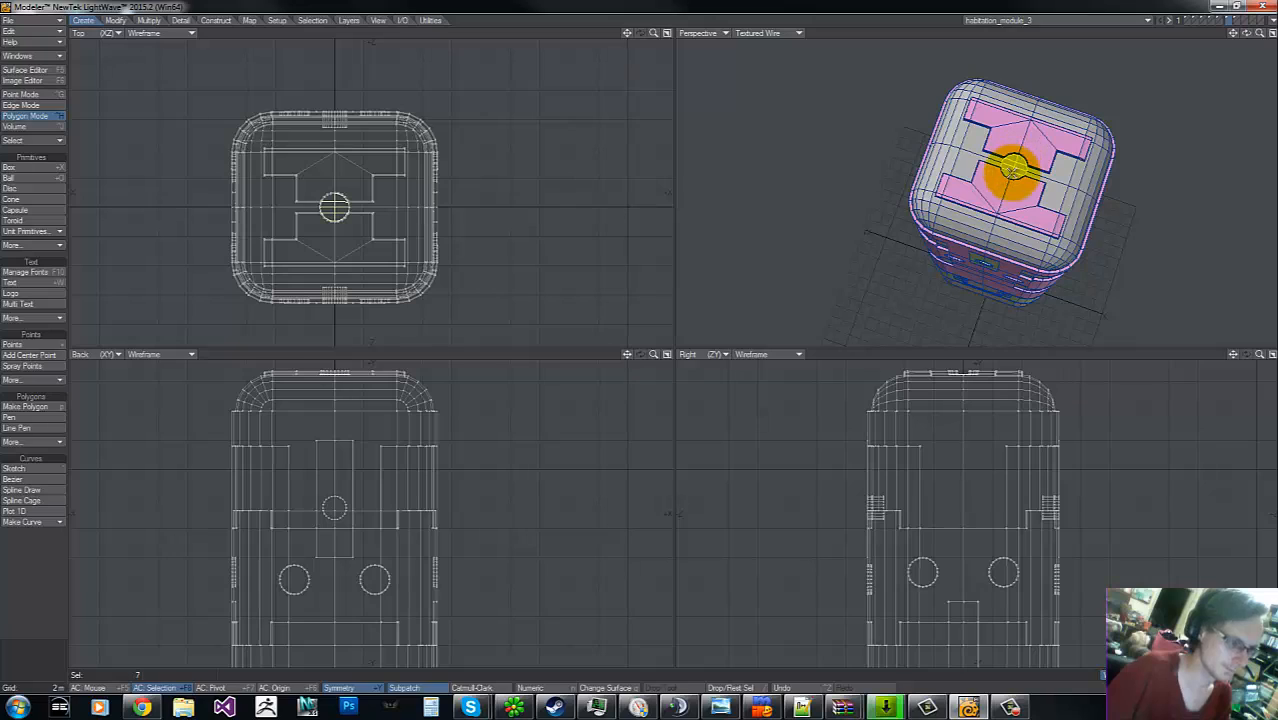
pyautogui.press('t')
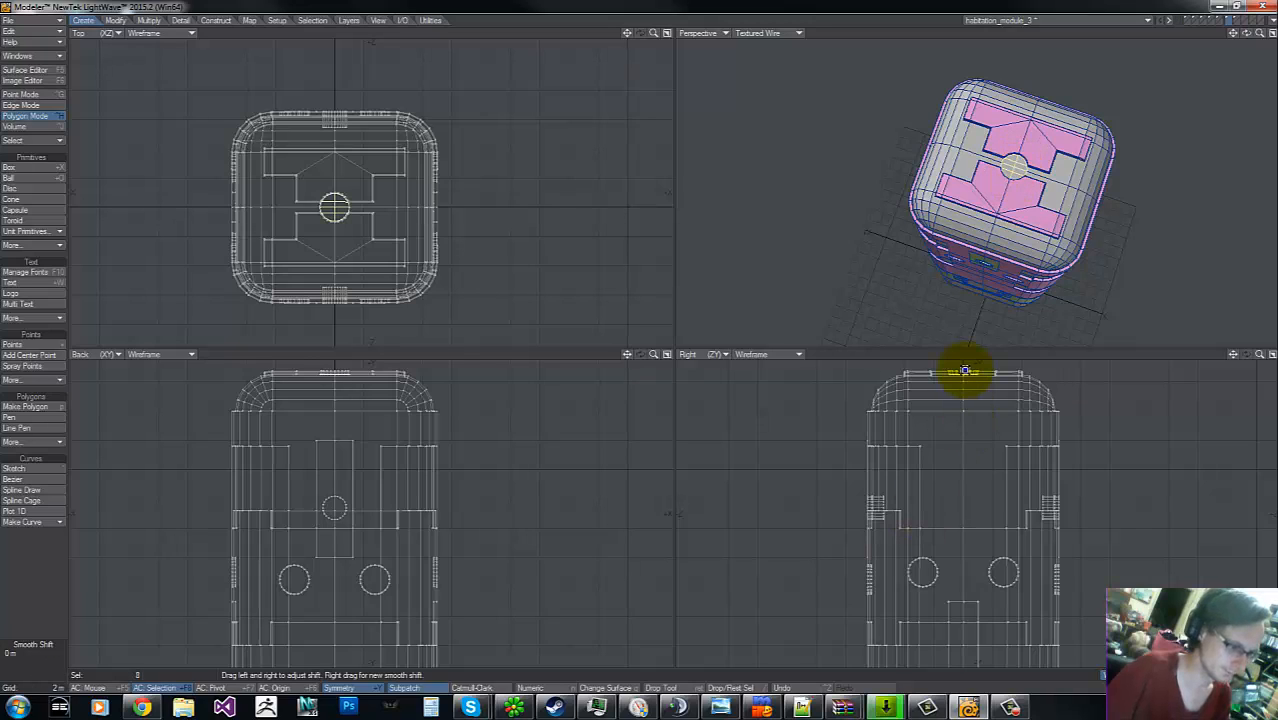
pyautogui.moveTo(963, 371); pyautogui.dragTo(640, 340)
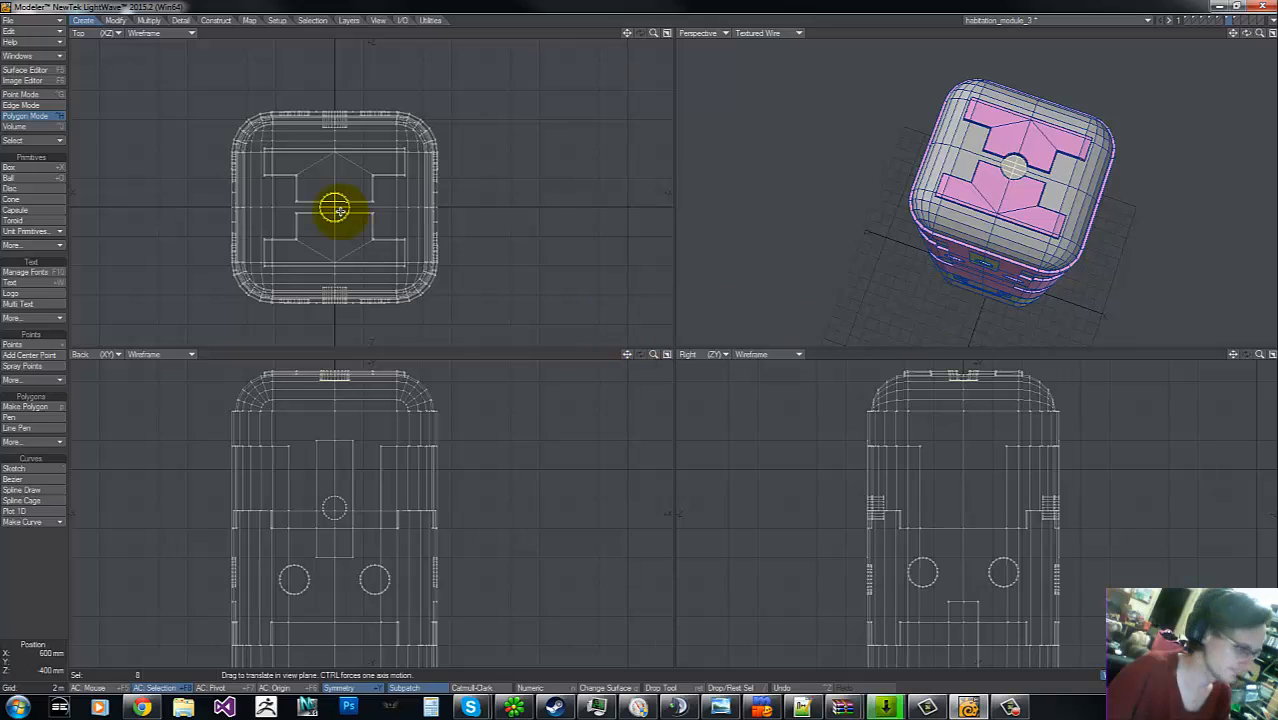
# - Smooth Shift the roof circle polygons again, move them further down to deepen the opening, and clear the selection
pyautogui.hotkey('shift', 'f')
pyautogui.click(962, 383)
pyautogui.press('t')
pyautogui.moveTo(962, 384); pyautogui.dragTo(641, 342)
pyautogui.press('space')
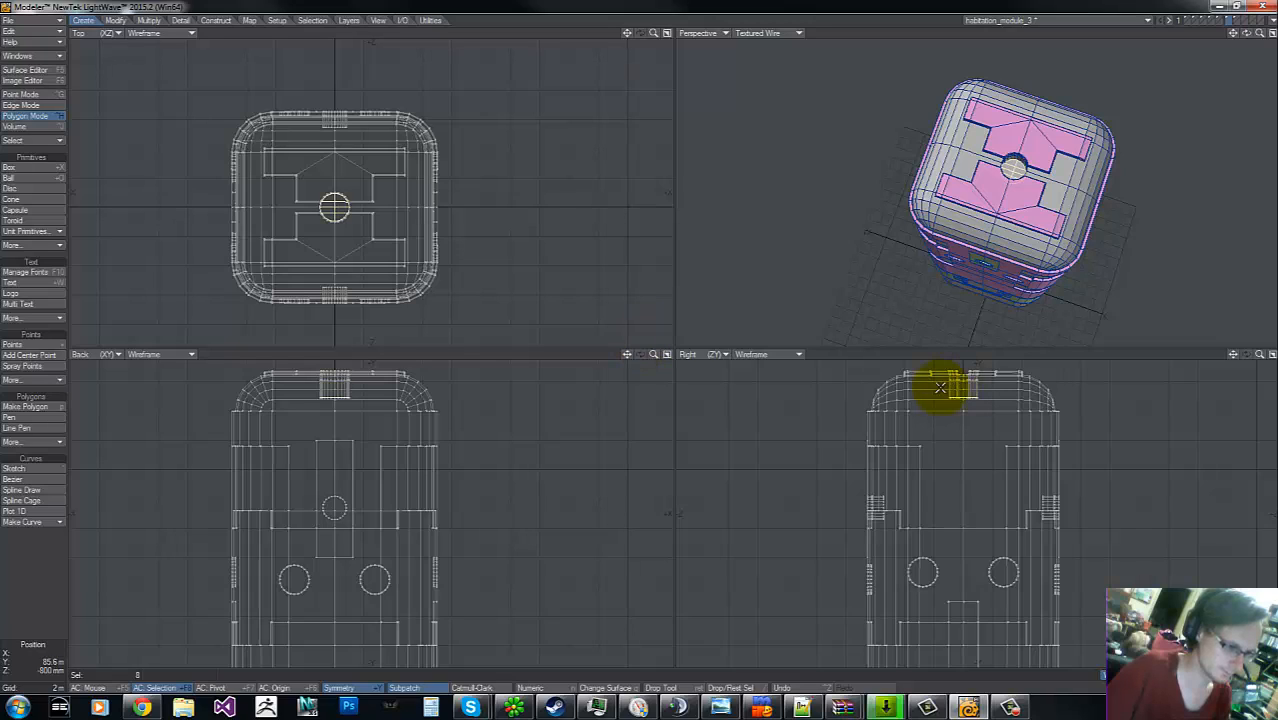
pyautogui.moveTo(938, 385)
pyautogui.mouseDown(button='right')
pyautogui.moveTo(925, 403)
pyautogui.moveTo(1008, 350)
pyautogui.mouseUp(button='right')
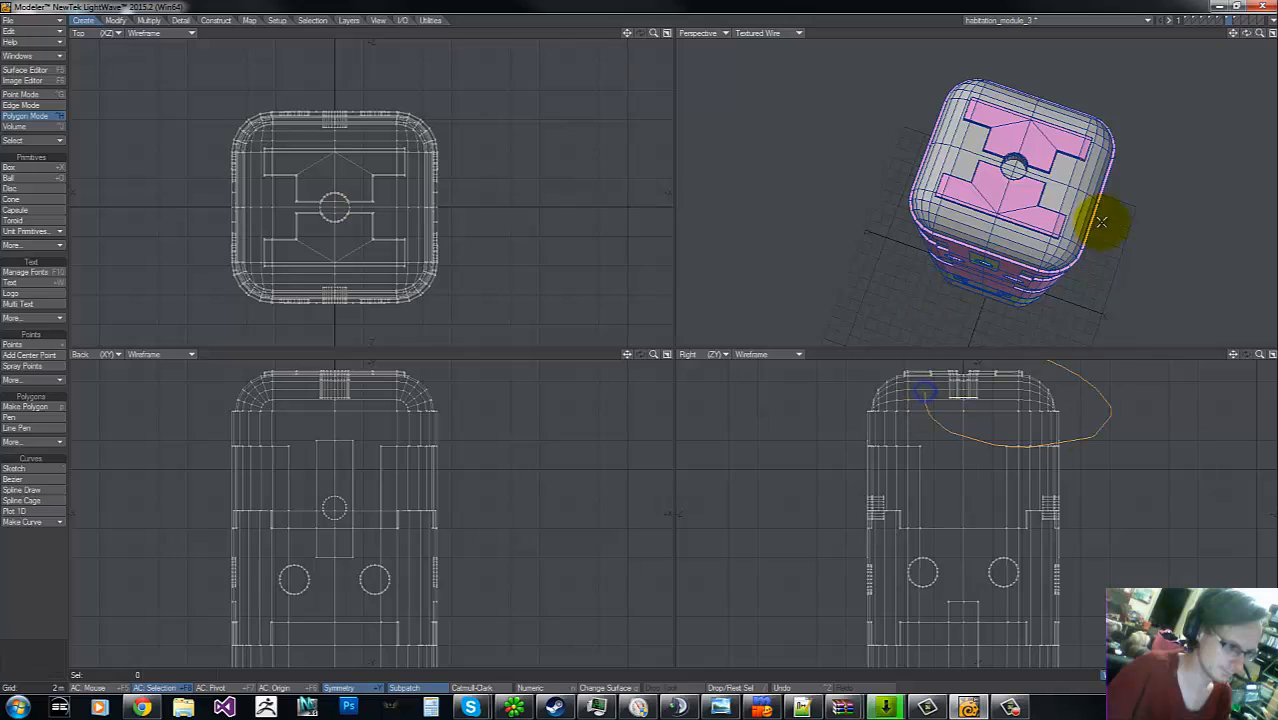
# - Paste the roof circle into an empty layer and extrude it 200 mm downward into a thin disc
pyautogui.click(1244, 20)
pyautogui.hotkey('ctrl', 'v')
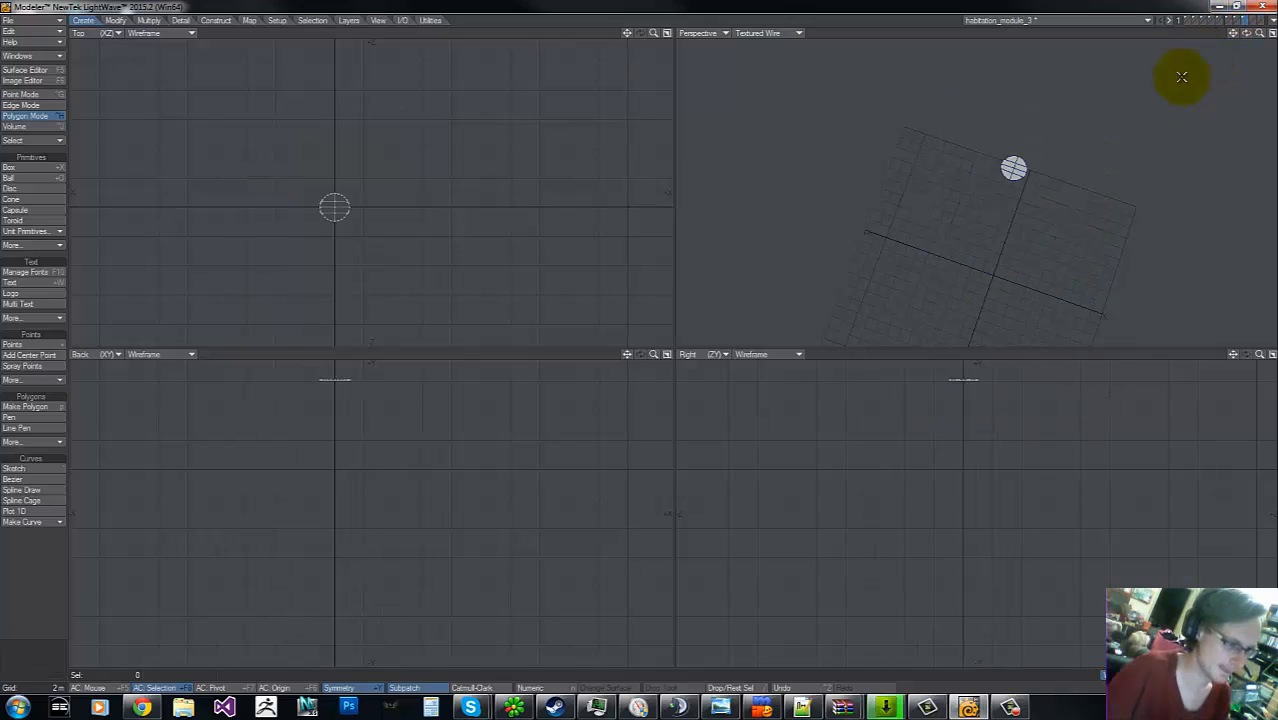
pyautogui.hotkey('shift', 'r')
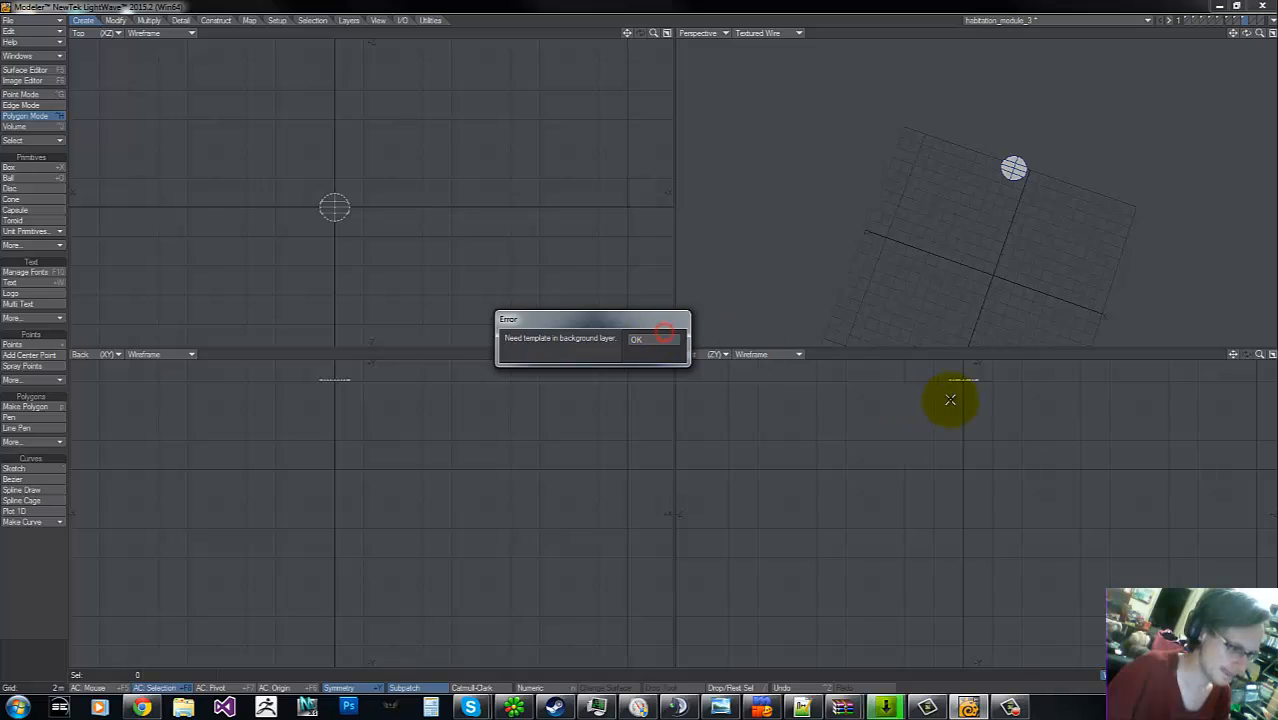
pyautogui.click(678, 342)
pyautogui.hotkey('shift', 'e')
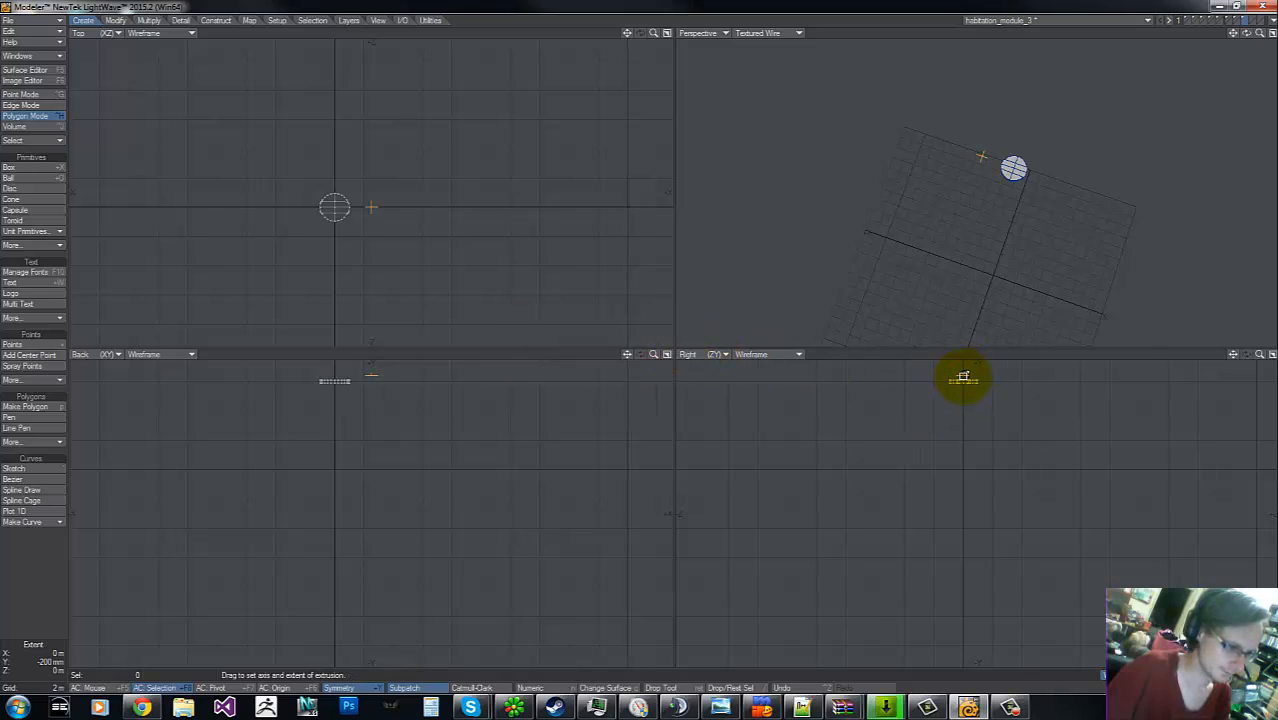
pyautogui.click(964, 375)
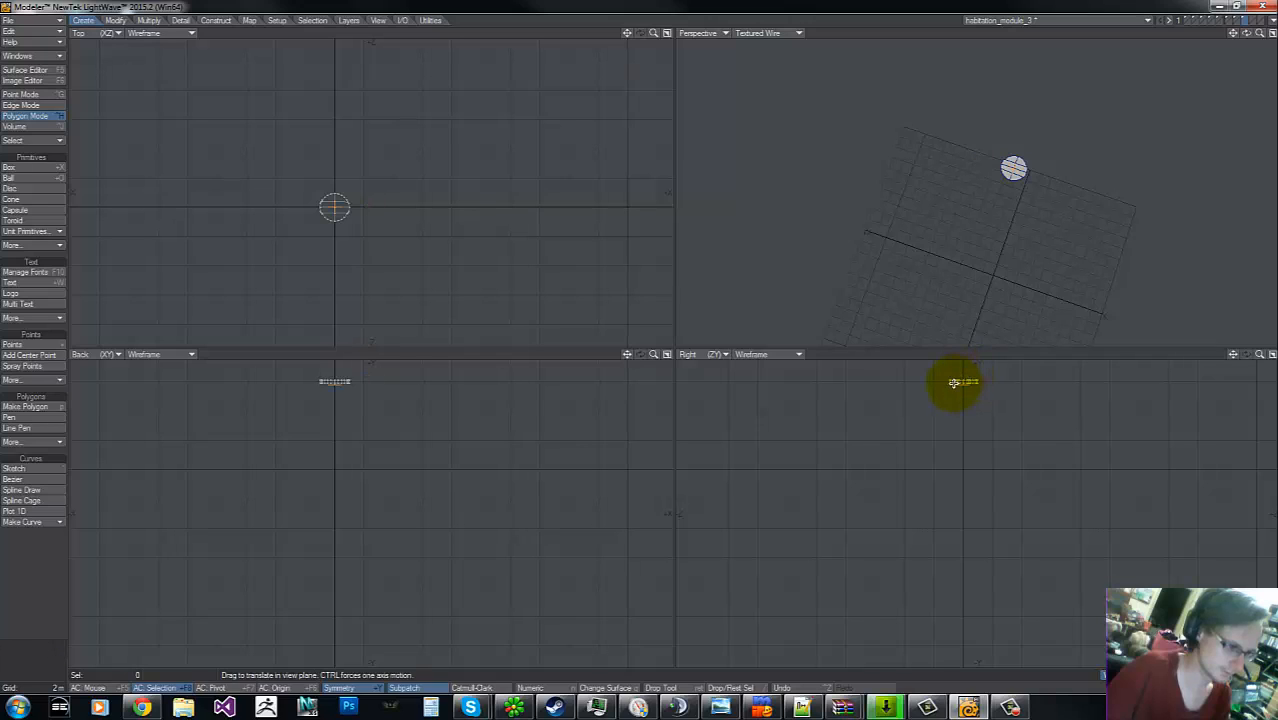
pyautogui.press('space')
# - Assign the "glass" surface to the roof disc and scale it to about 103%
pyautogui.write('qglass')
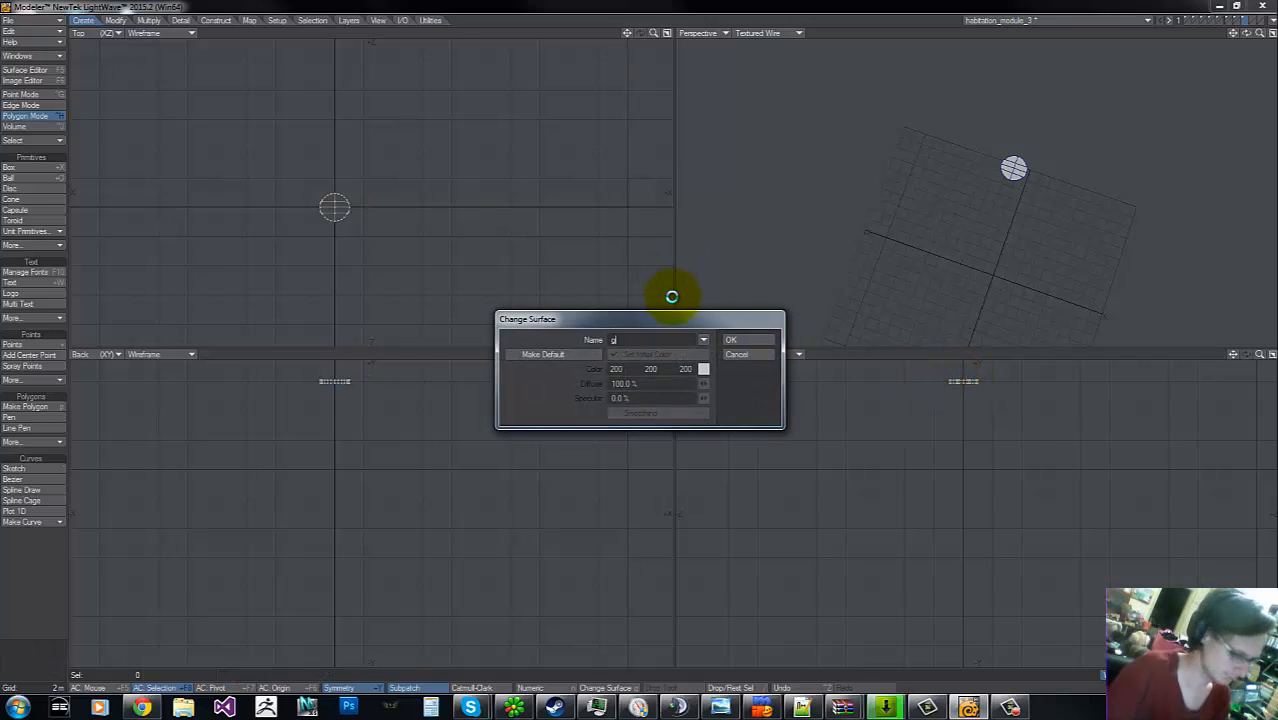
pyautogui.press('Return')
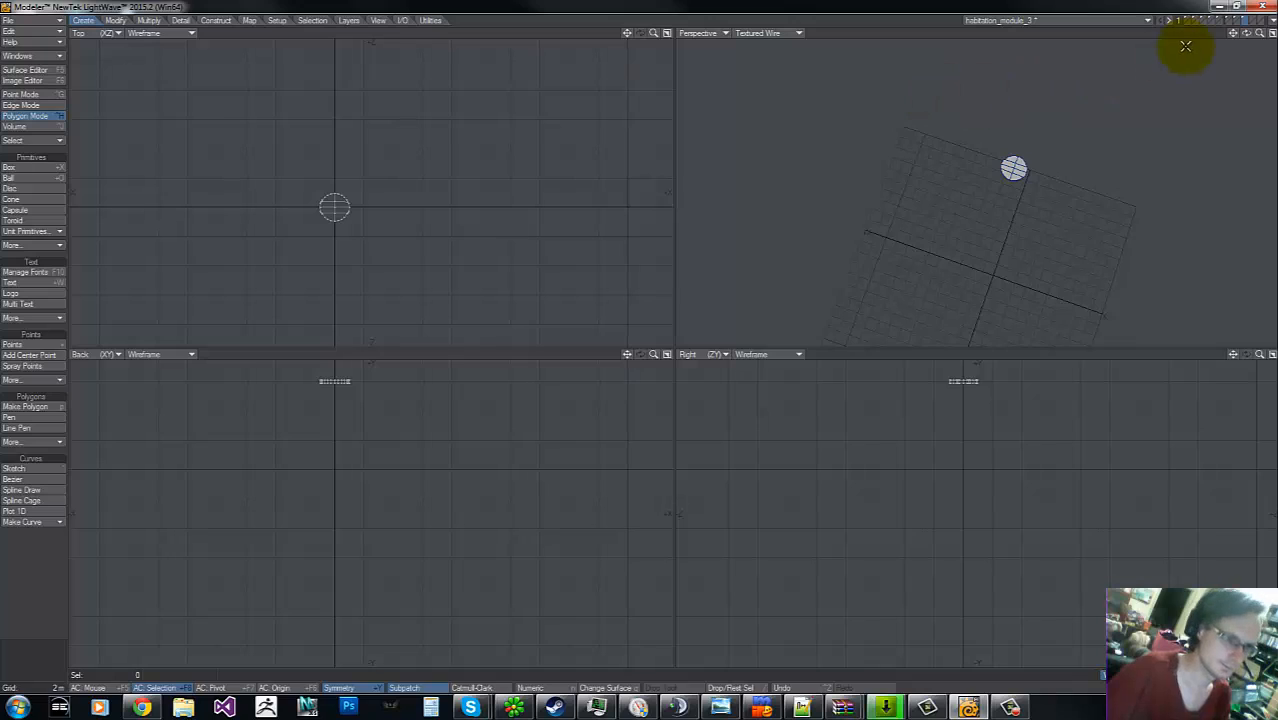
pyautogui.hotkey('shift', 'h')
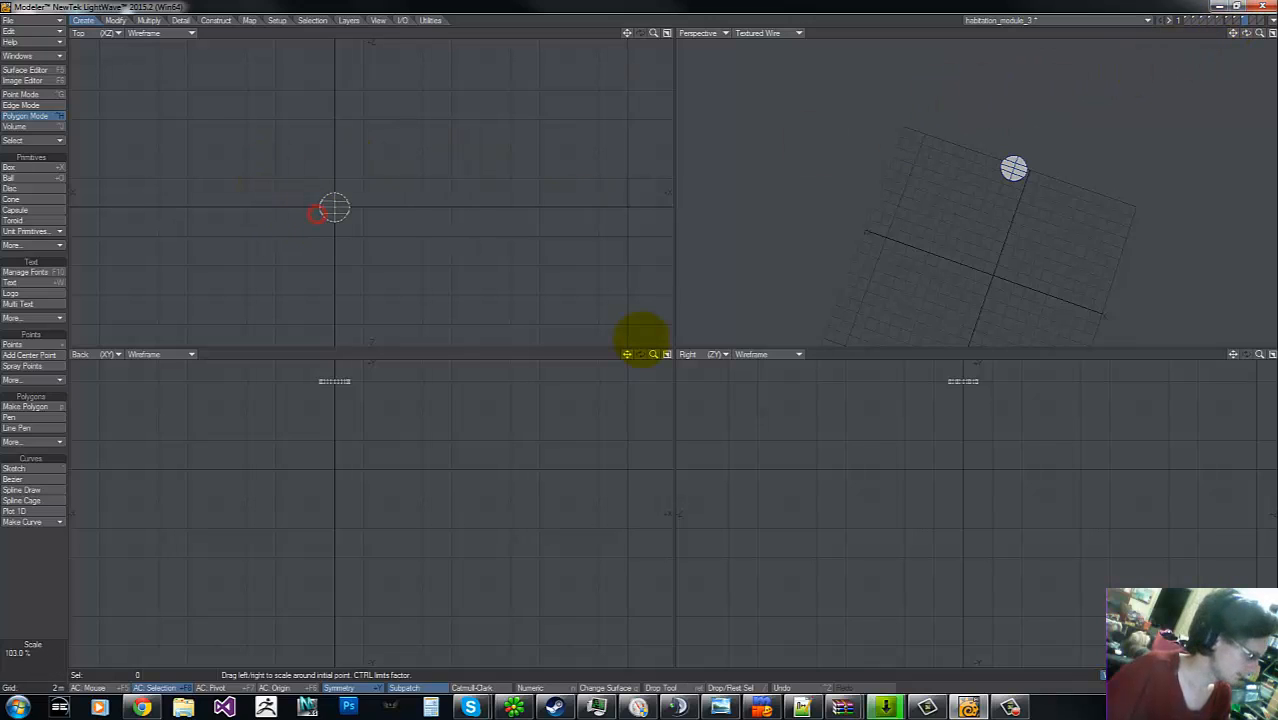
pyautogui.press('t')
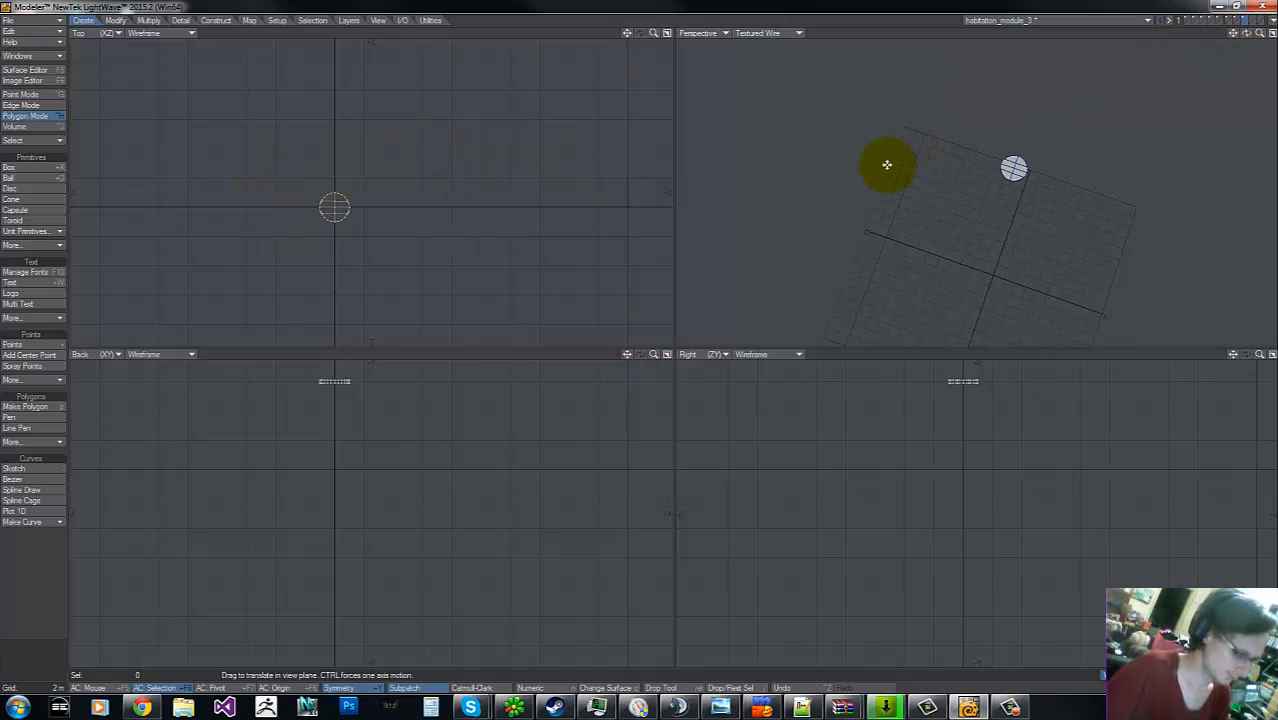
pyautogui.press('space')
# - Scale the front and back porthole discs horizontally to about 103% and cut them from their layer
pyautogui.click(1229, 22)
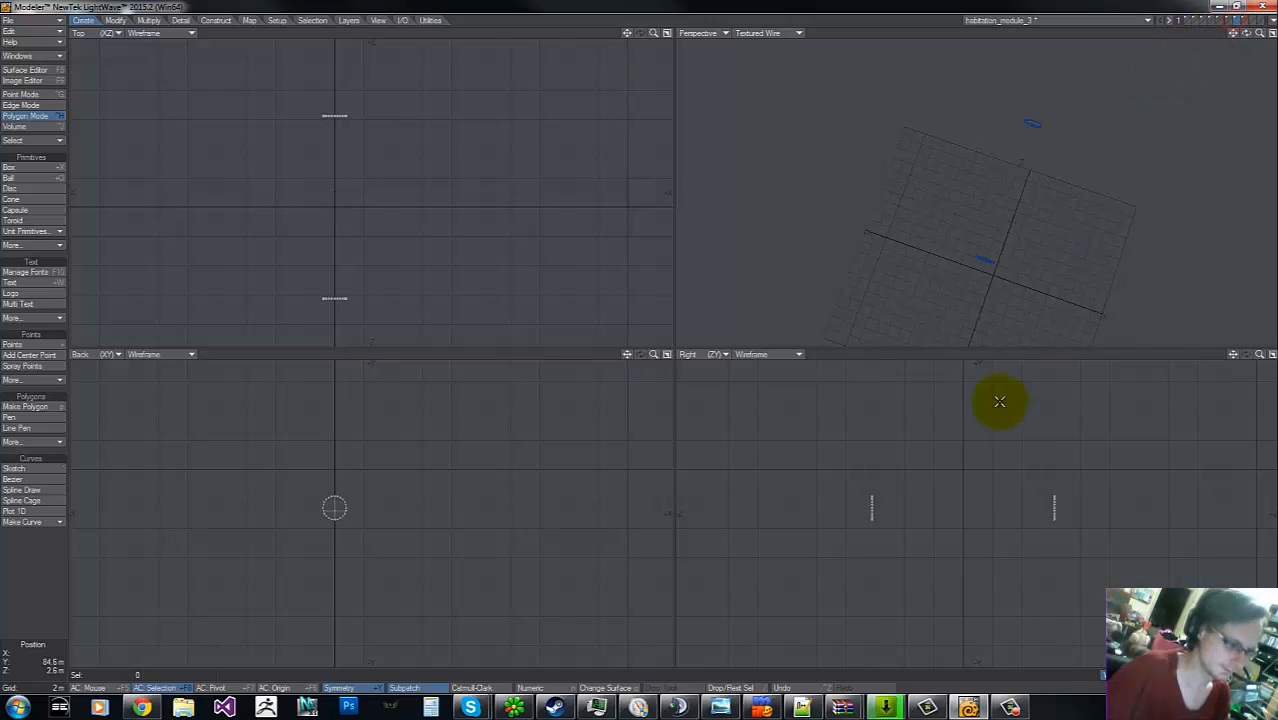
pyautogui.press('h')
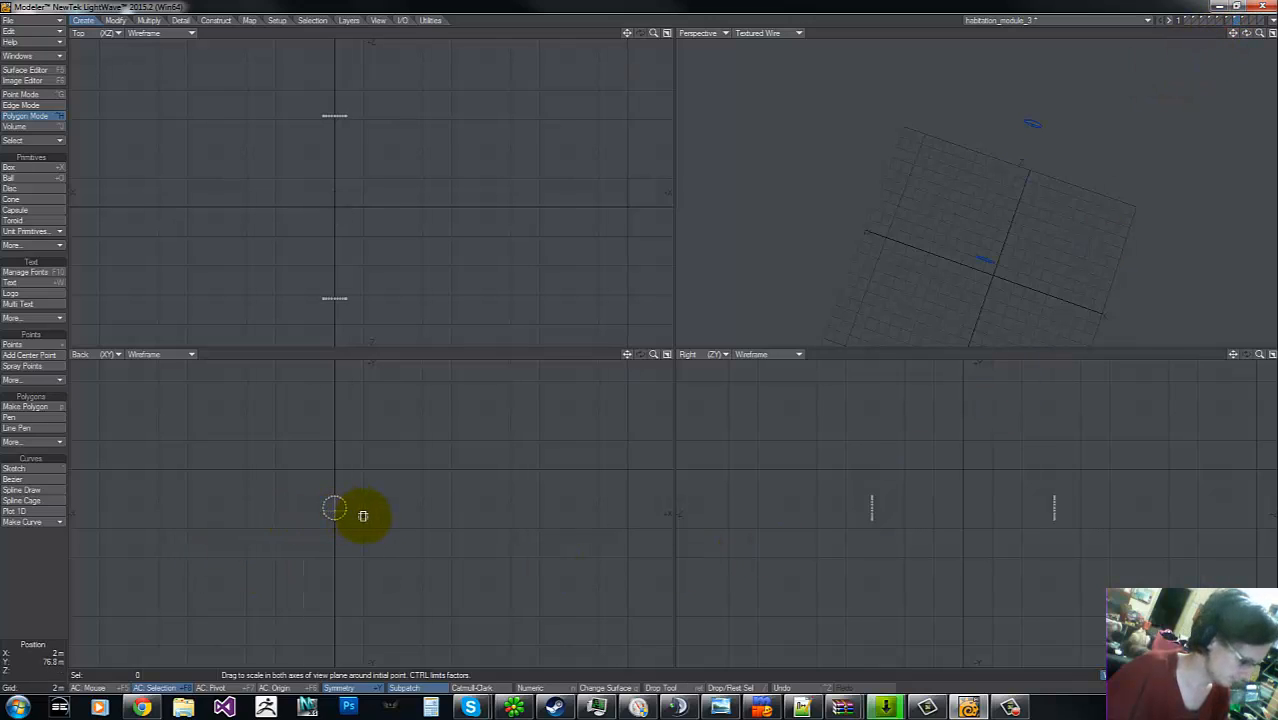
pyautogui.moveTo(363, 516); pyautogui.dragTo(366, 516)
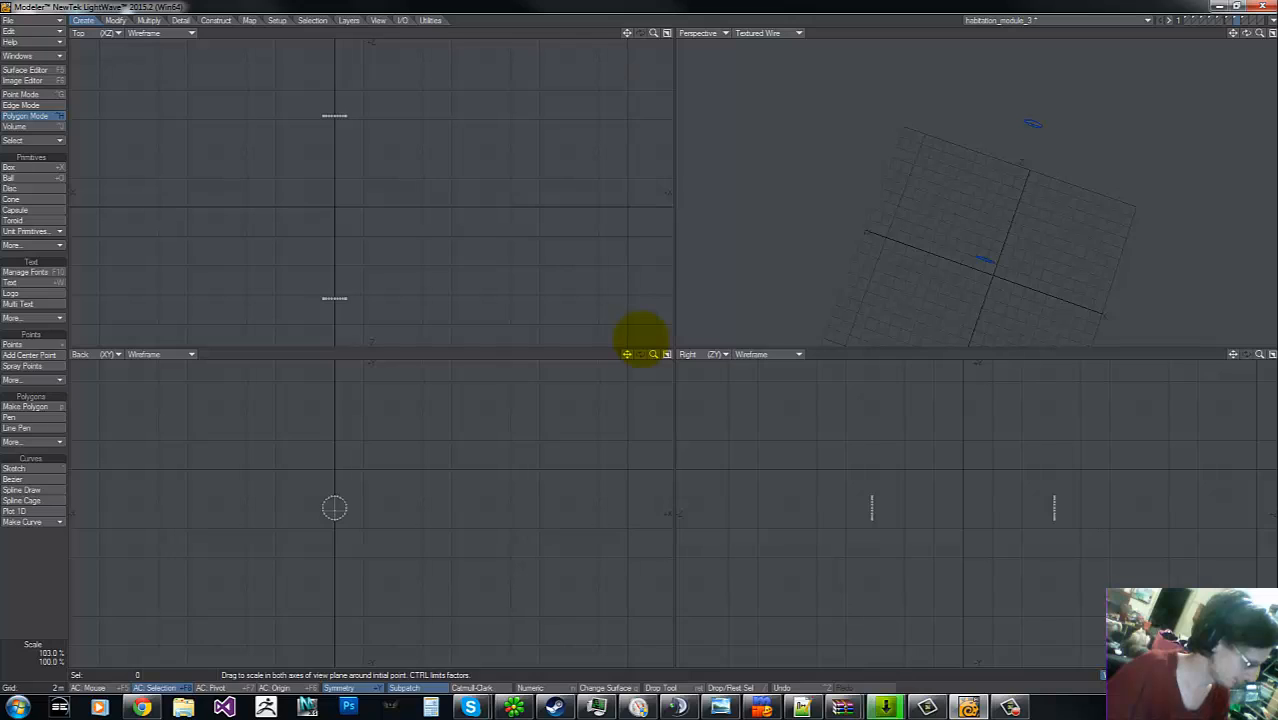
pyautogui.press('space')
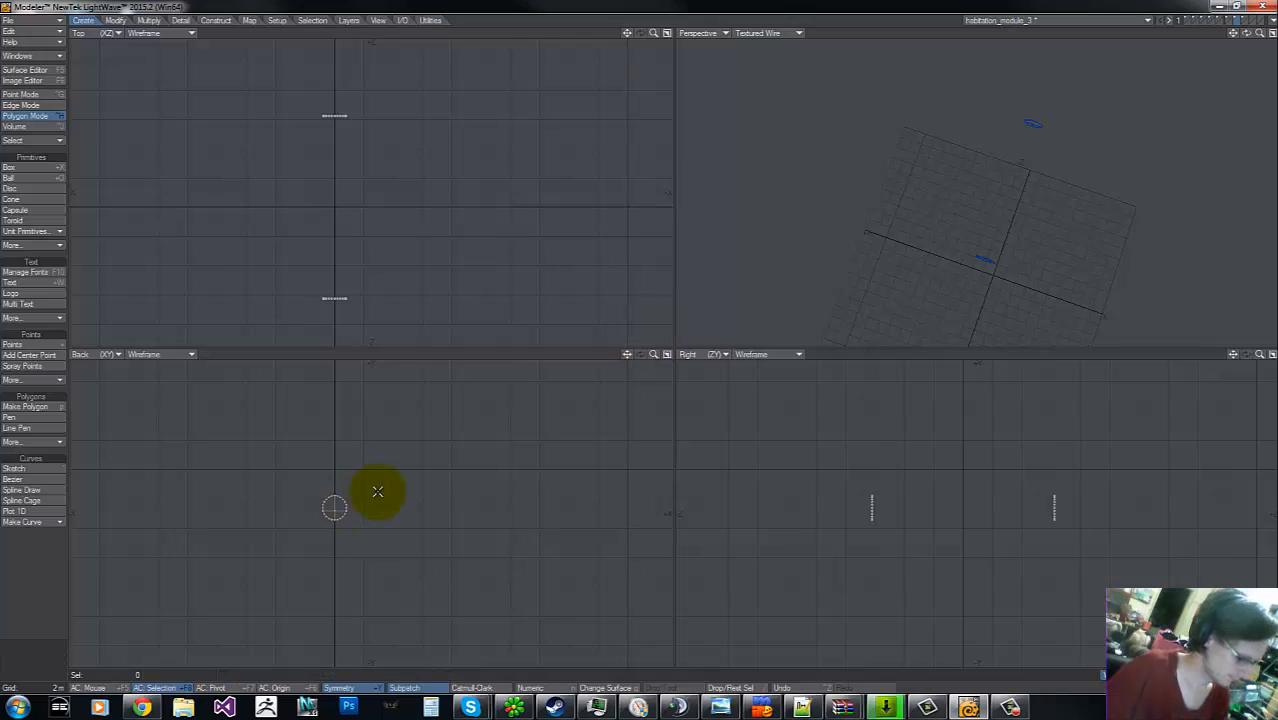
pyautogui.hotkey('ctrl', 'x')
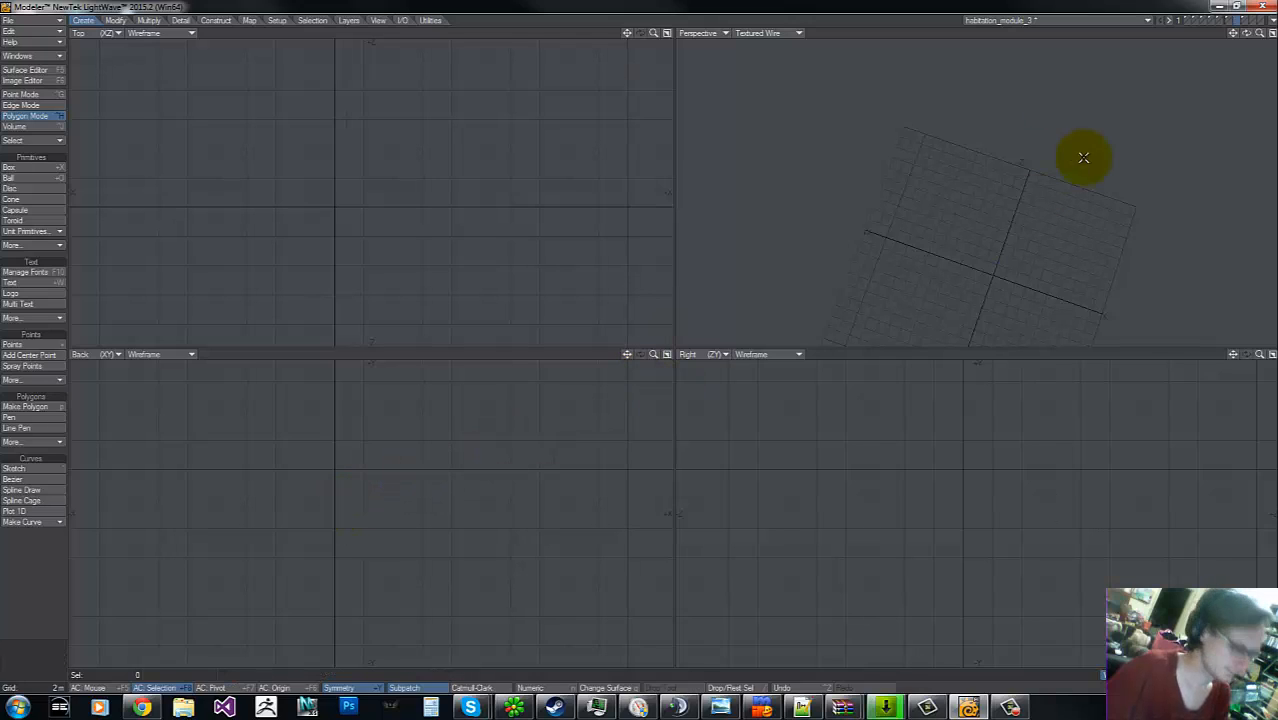
# - Paste the front and back discs into the roof disc's layer, move all the glass discs into the module layer, and deselect them
pyautogui.click(1243, 21)
pyautogui.press('t')
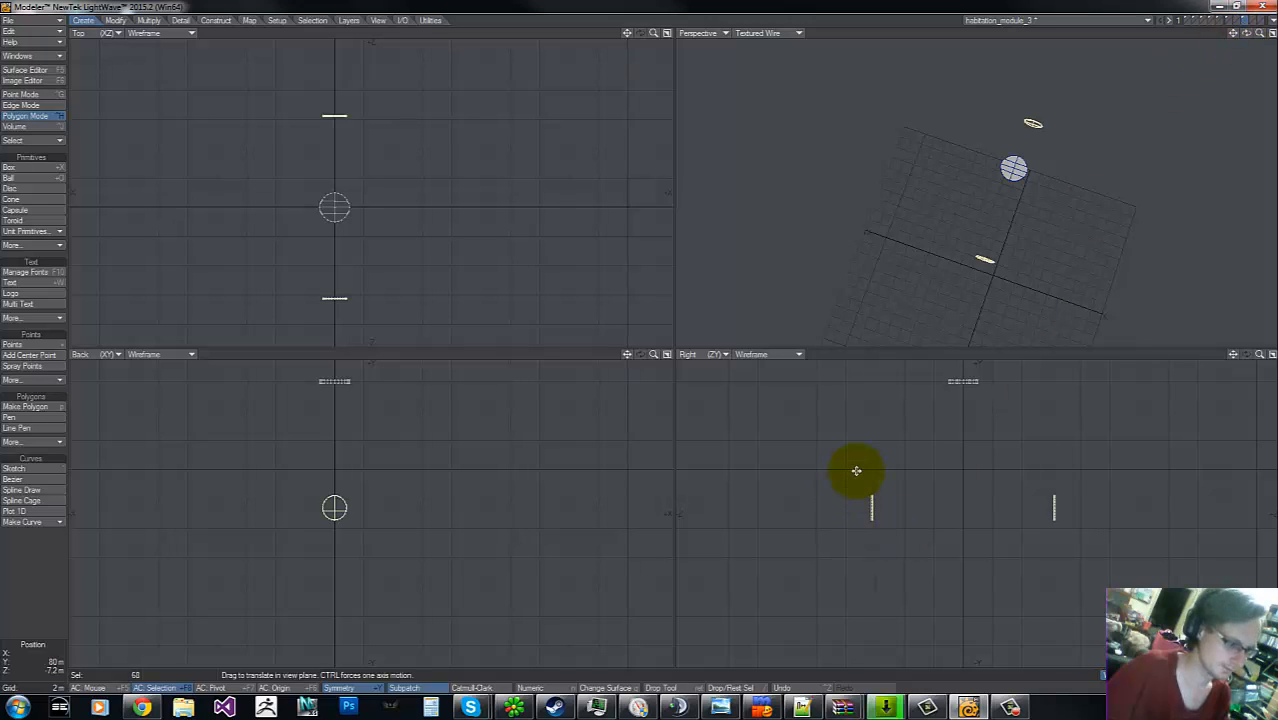
pyautogui.press('space')
pyautogui.moveTo(835, 463)
pyautogui.mouseDown(button='right')
pyautogui.moveTo(1075, 626)
pyautogui.moveTo(808, 366)
pyautogui.mouseUp(button='right')
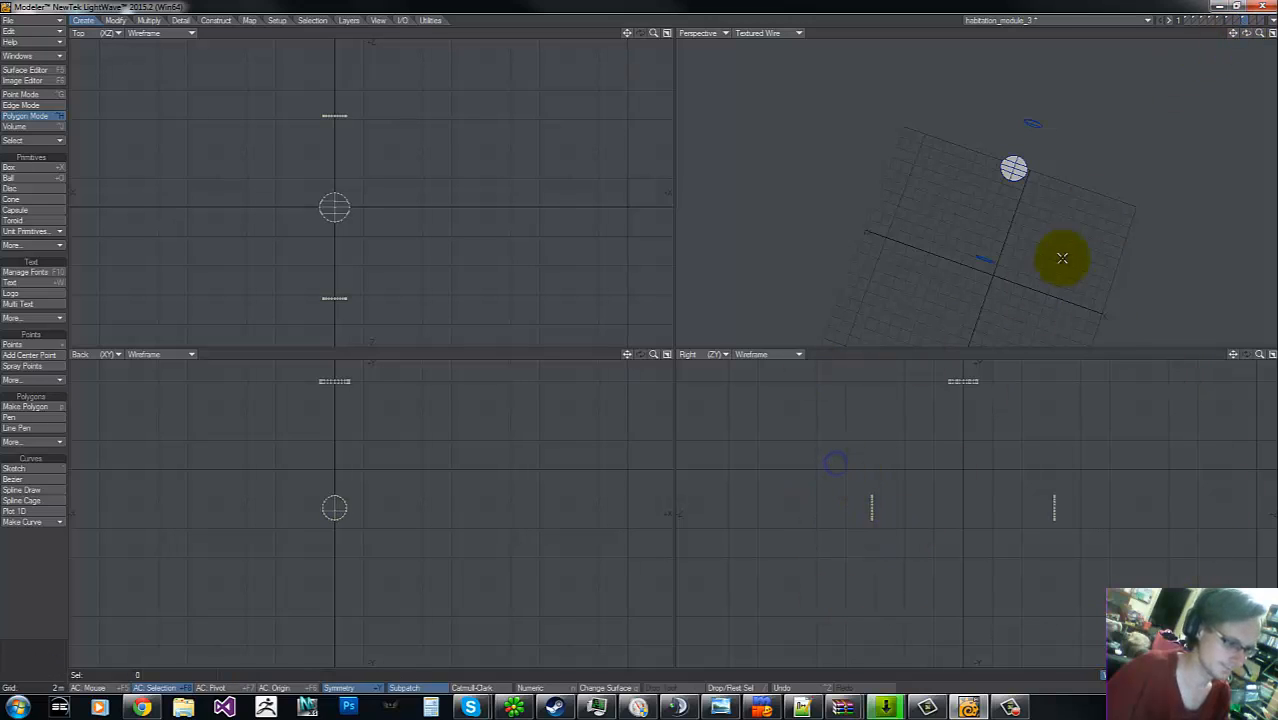
pyautogui.click(1228, 20)
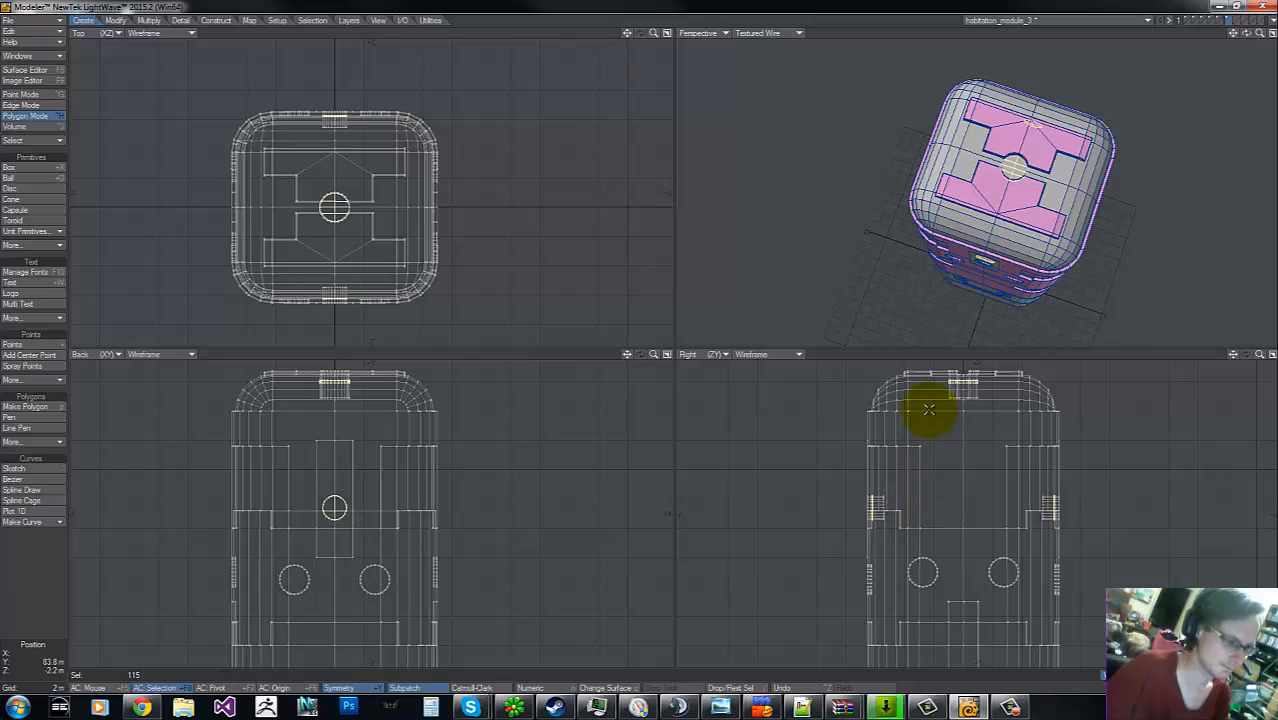
pyautogui.moveTo(774, 498)
pyautogui.mouseDown(button='right')
pyautogui.moveTo(915, 350)
pyautogui.moveTo(925, 375)
pyautogui.mouseUp(button='right')
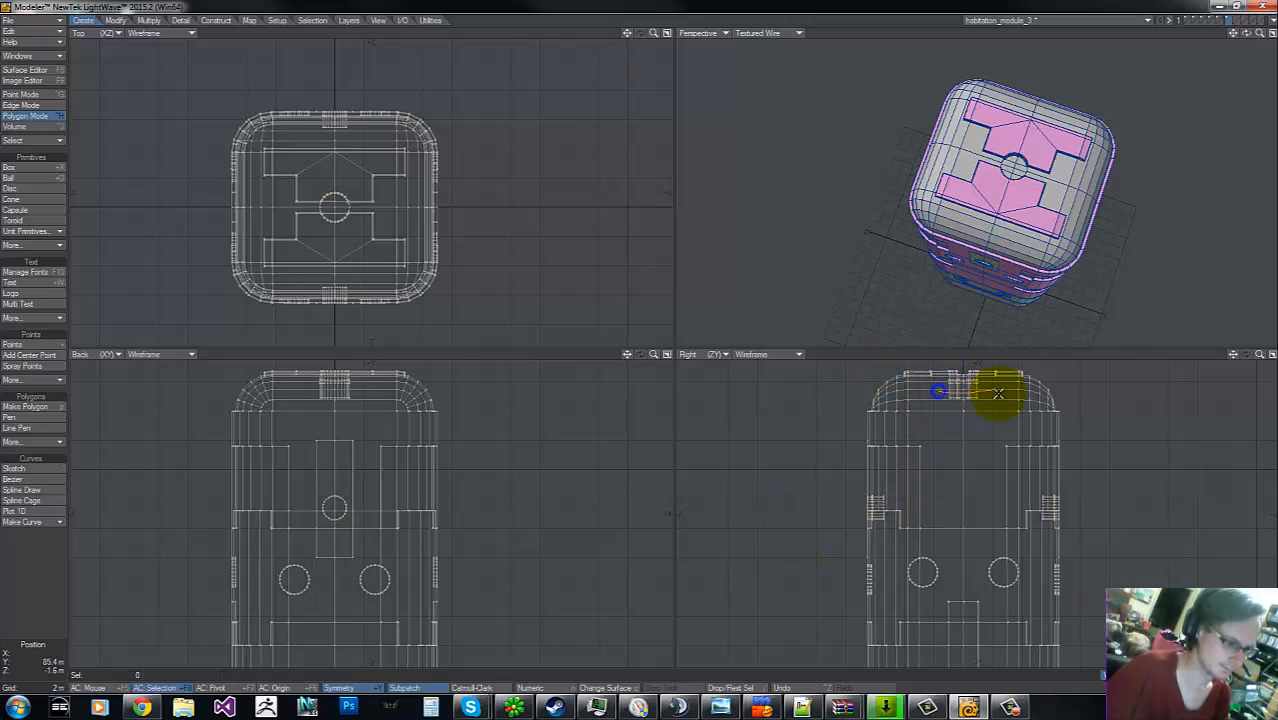
# - Assign a surface named "interior" to the floor polygons of the roof porthole and clear the selection
pyautogui.write('qinterior')
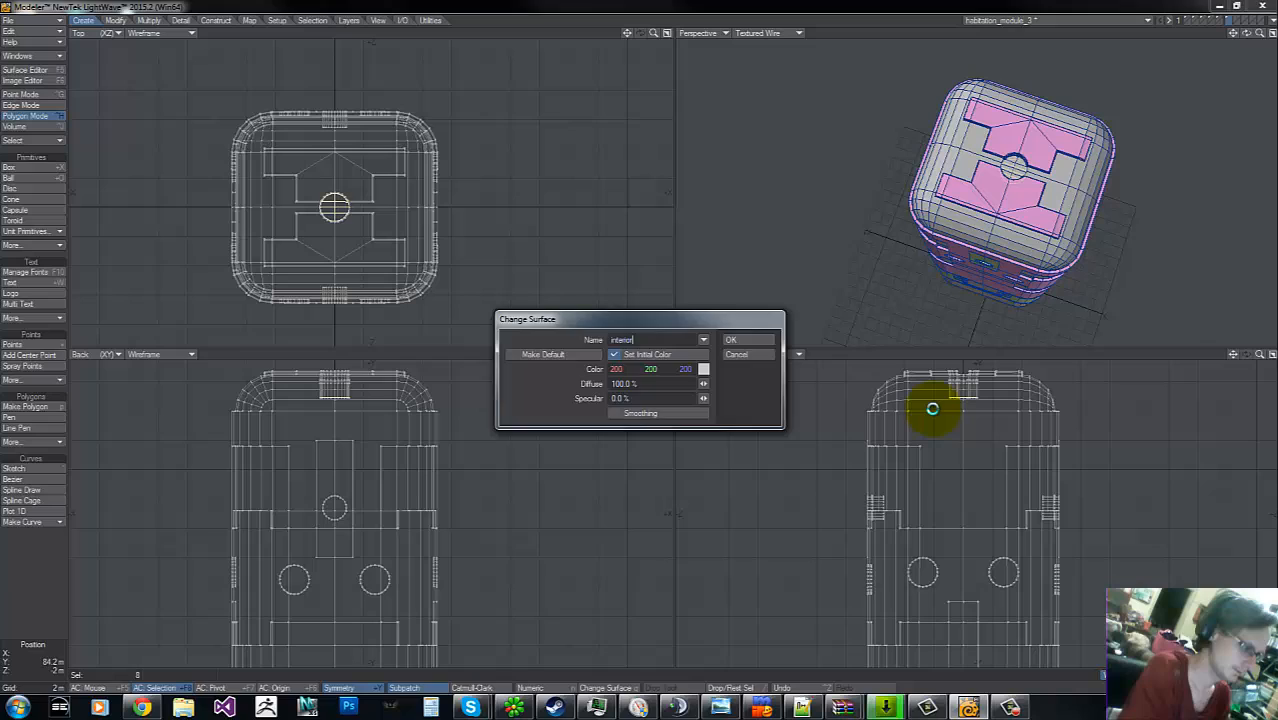
pyautogui.press('Return')
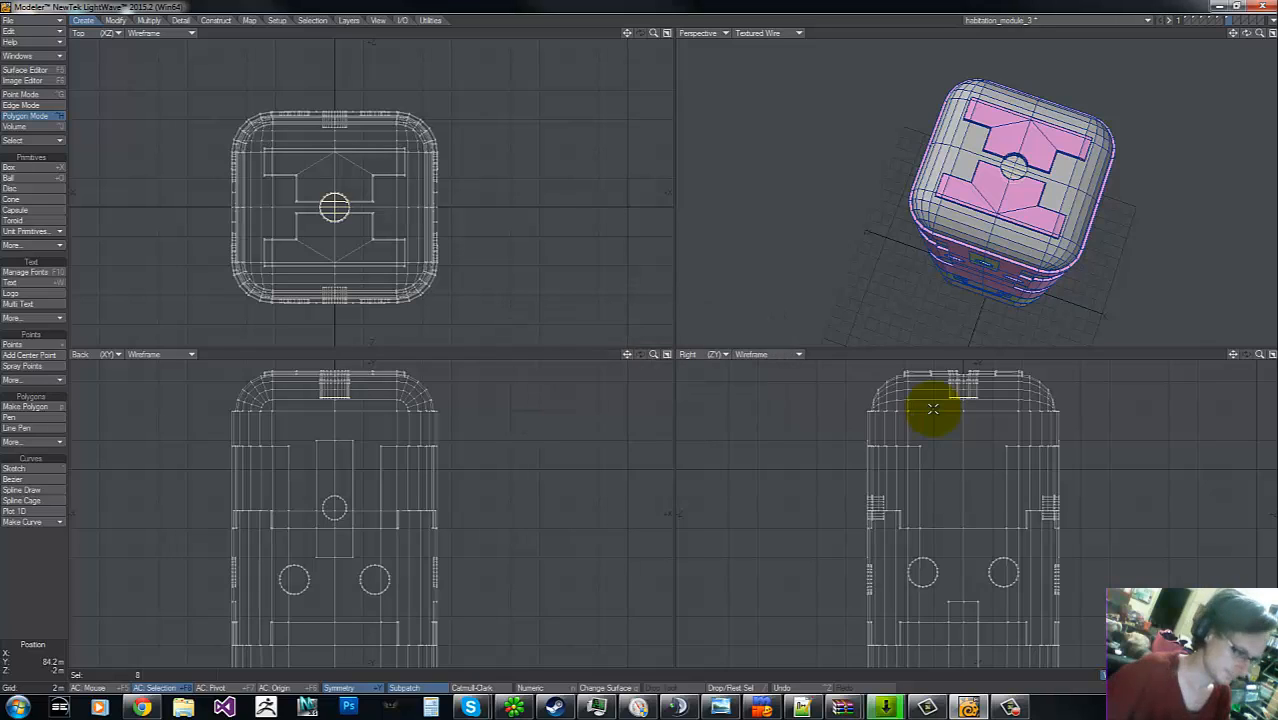
pyautogui.press('q')
pyautogui.click(703, 340)
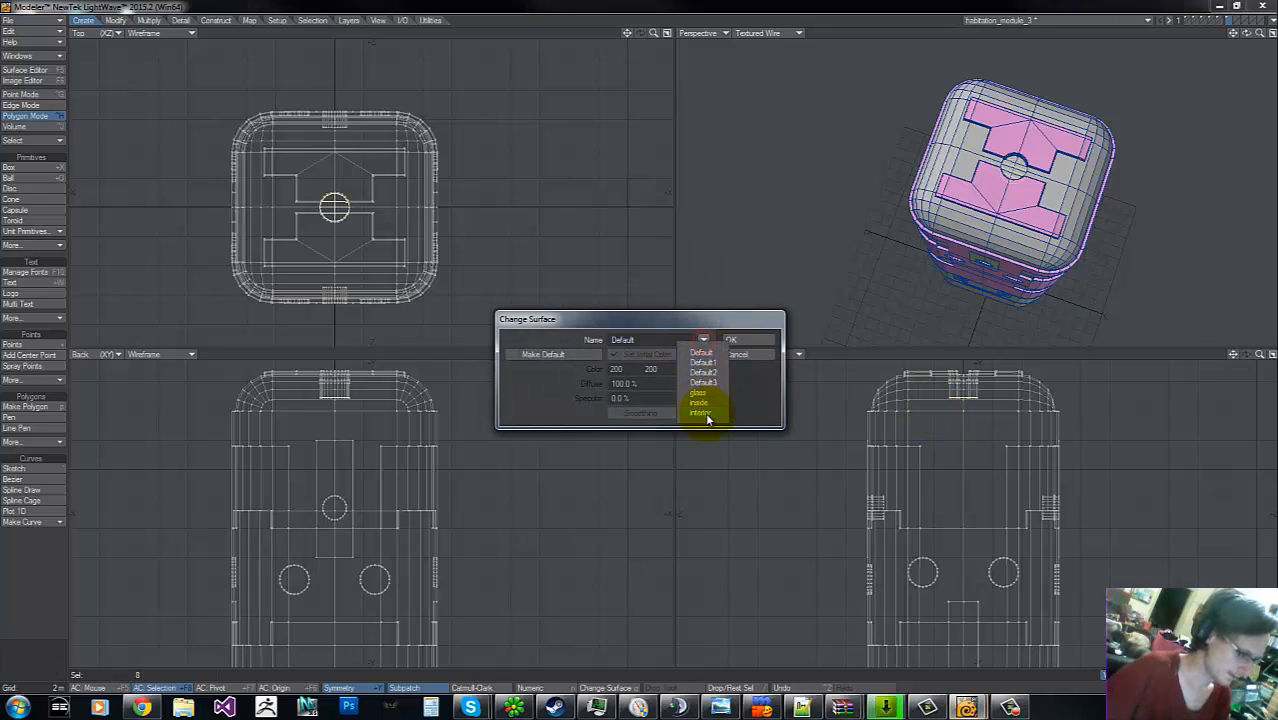
pyautogui.click(708, 412)
pyautogui.click(736, 338)
pyautogui.moveTo(933, 381); pyautogui.dragTo(789, 388, button='right')
# - Look through the object's layers to check which geometry each one contains and locate the finished habitation module
pyautogui.moveTo(1257, 36)
pyautogui.mouseDown()
pyautogui.moveTo(633, 342)
pyautogui.moveTo(1256, 38)
pyautogui.mouseUp()
pyautogui.click(1207, 21)
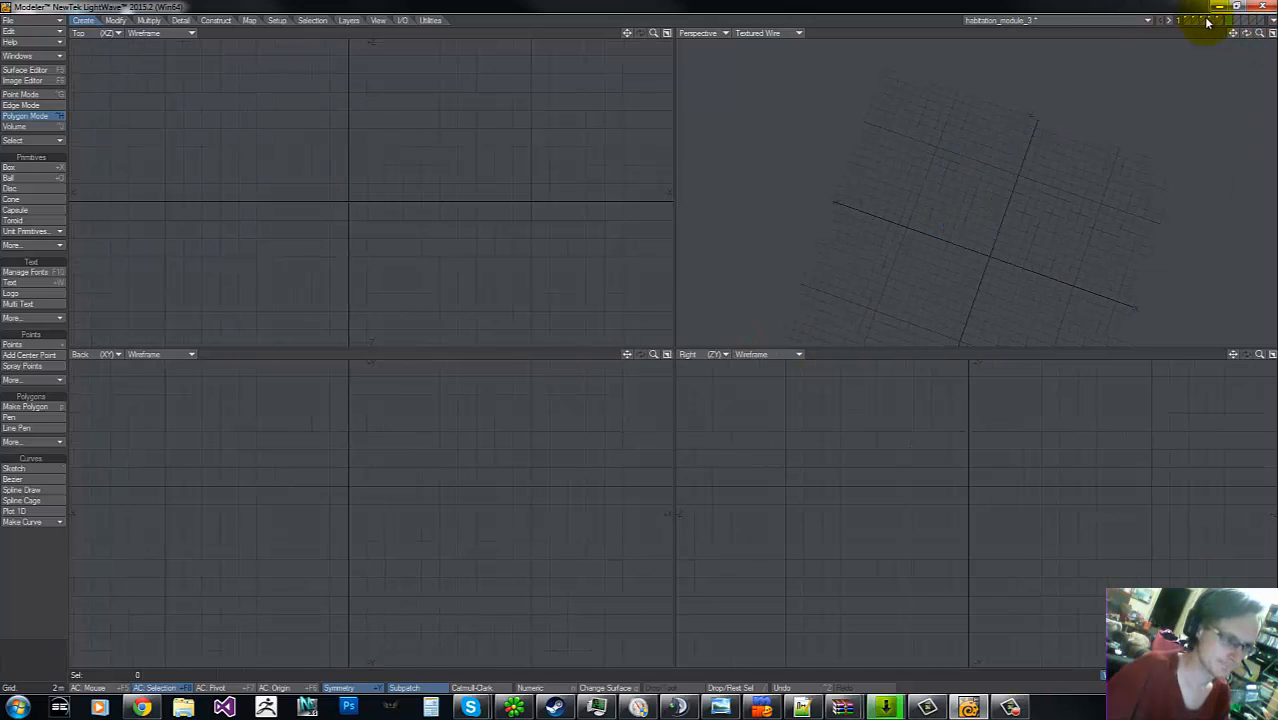
pyautogui.click(1207, 21)
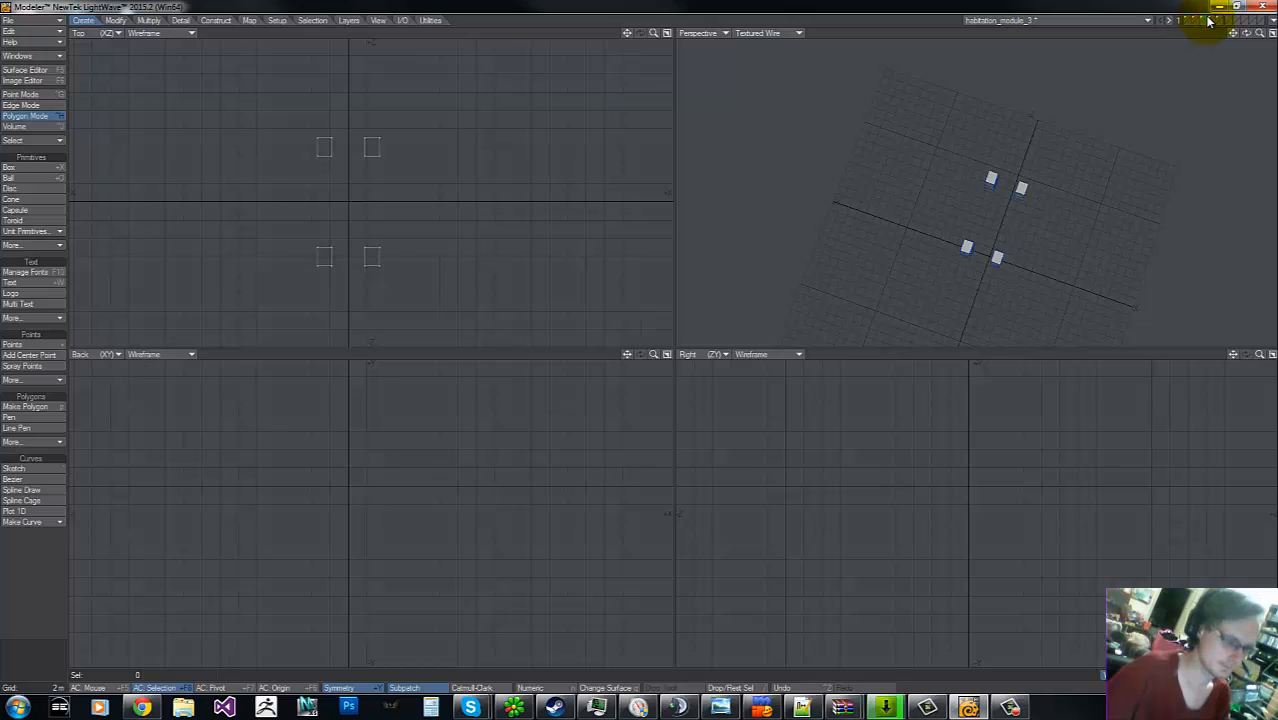
pyautogui.click(1207, 21)
pyautogui.click(1207, 21)
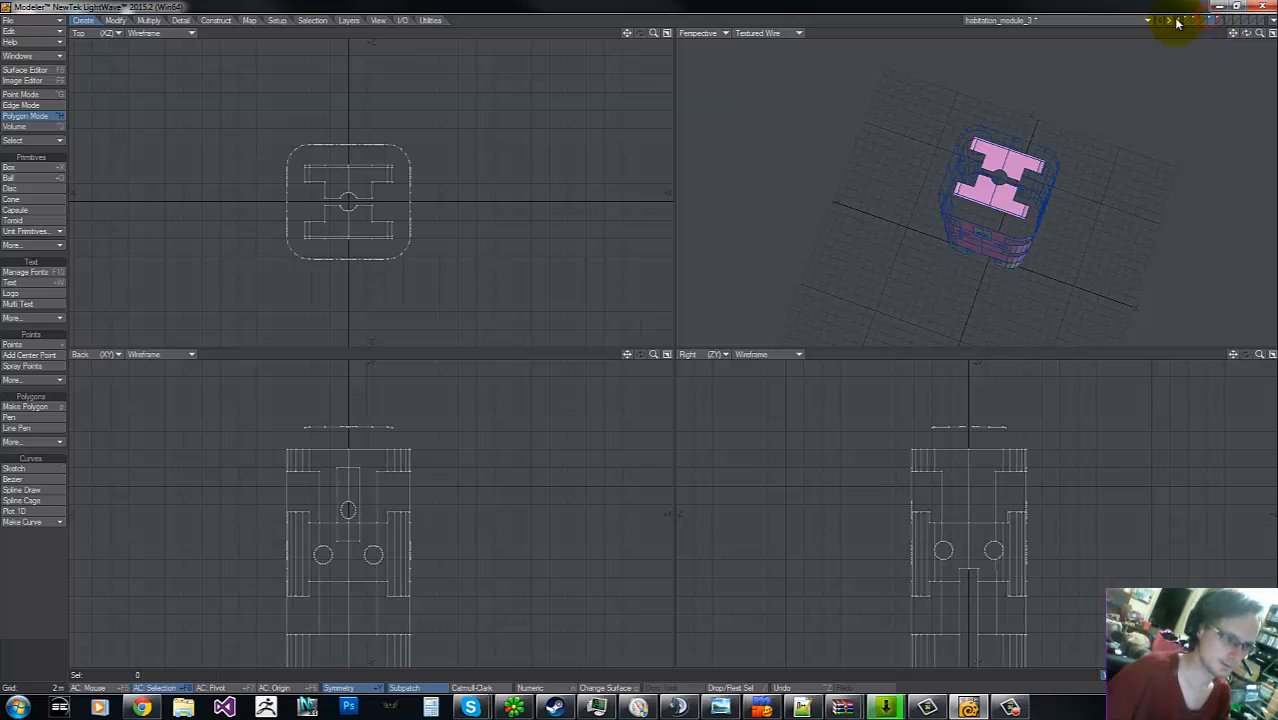
pyautogui.click(1178, 23)
pyautogui.click(1199, 21)
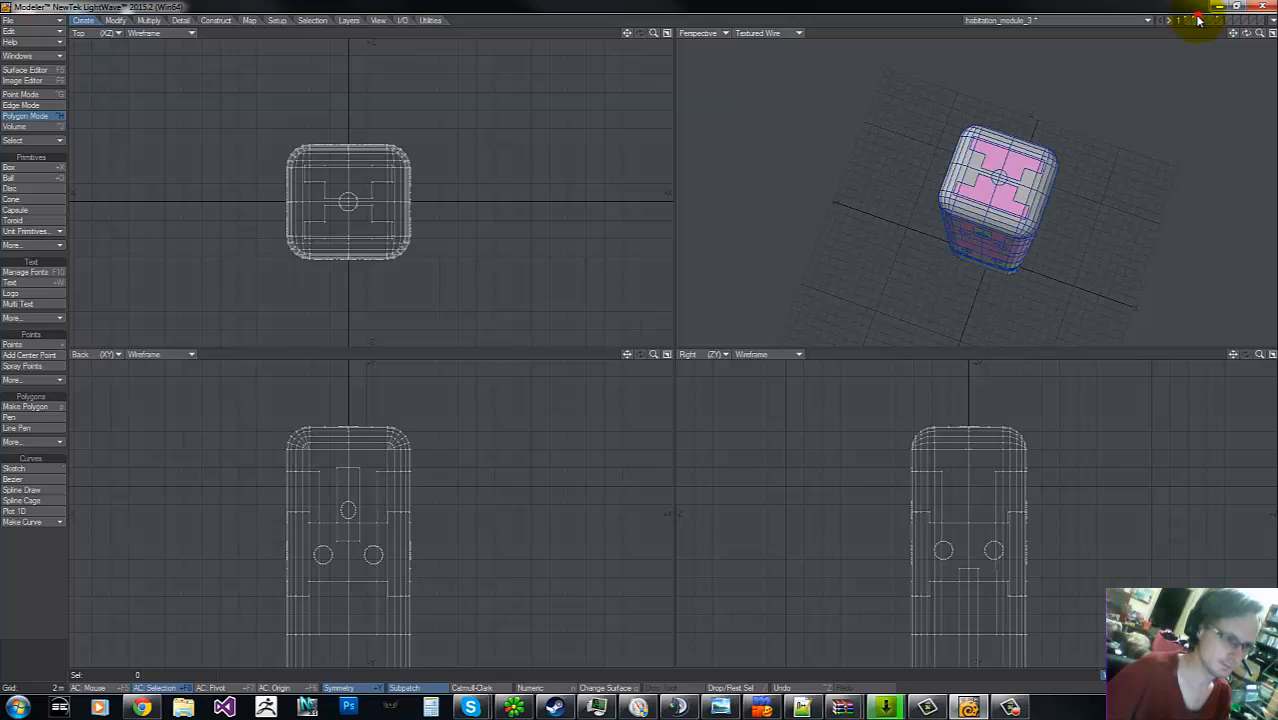
pyautogui.click(1195, 21)
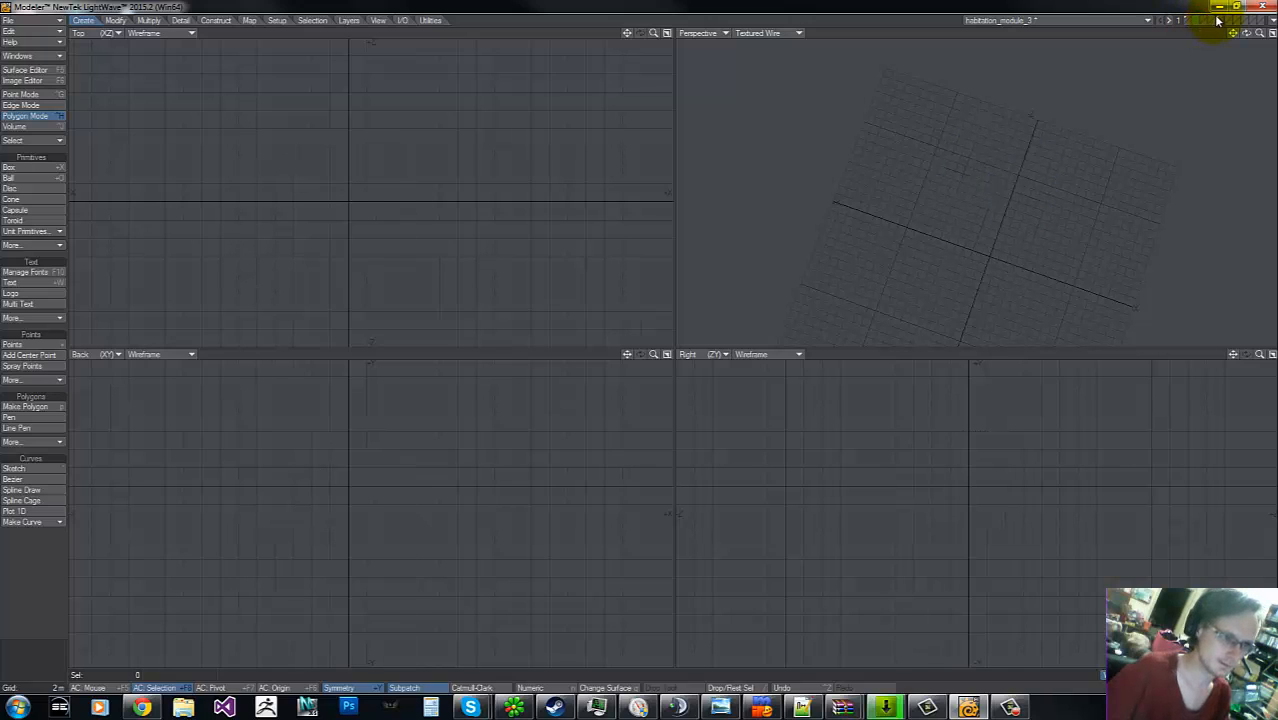
pyautogui.click(1224, 22)
pyautogui.click(1222, 22)
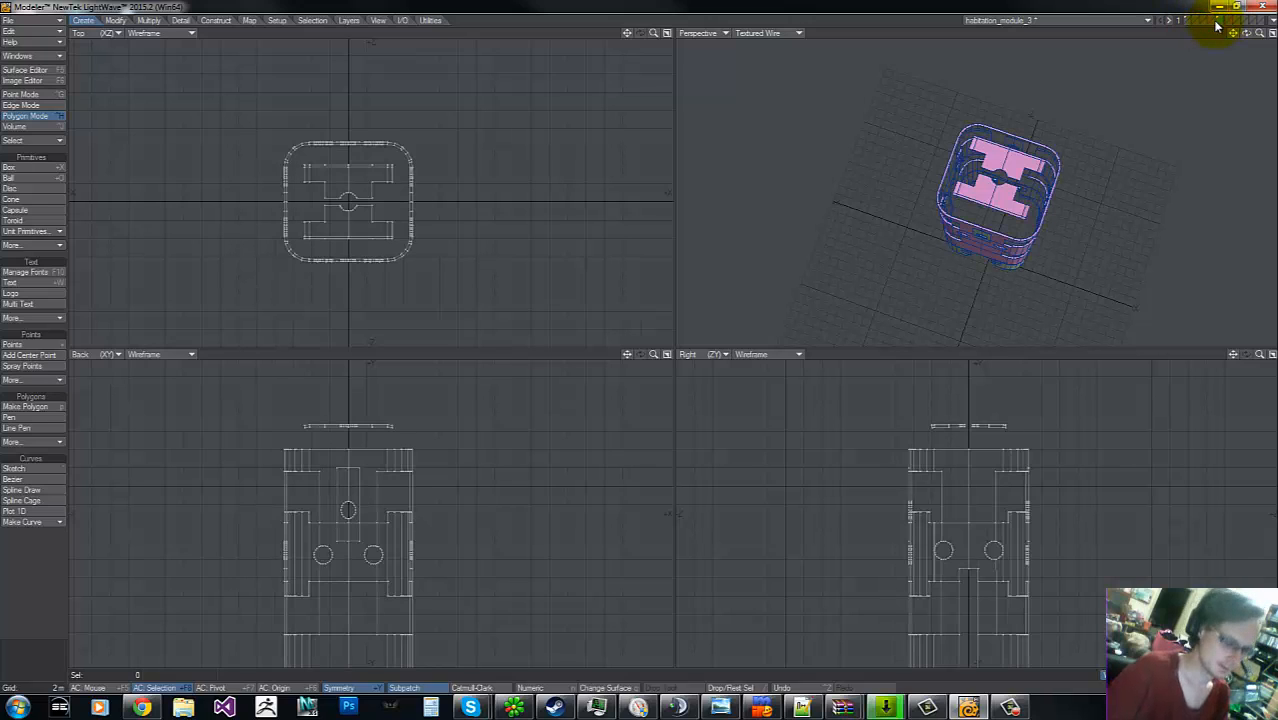
pyautogui.click(1217, 24)
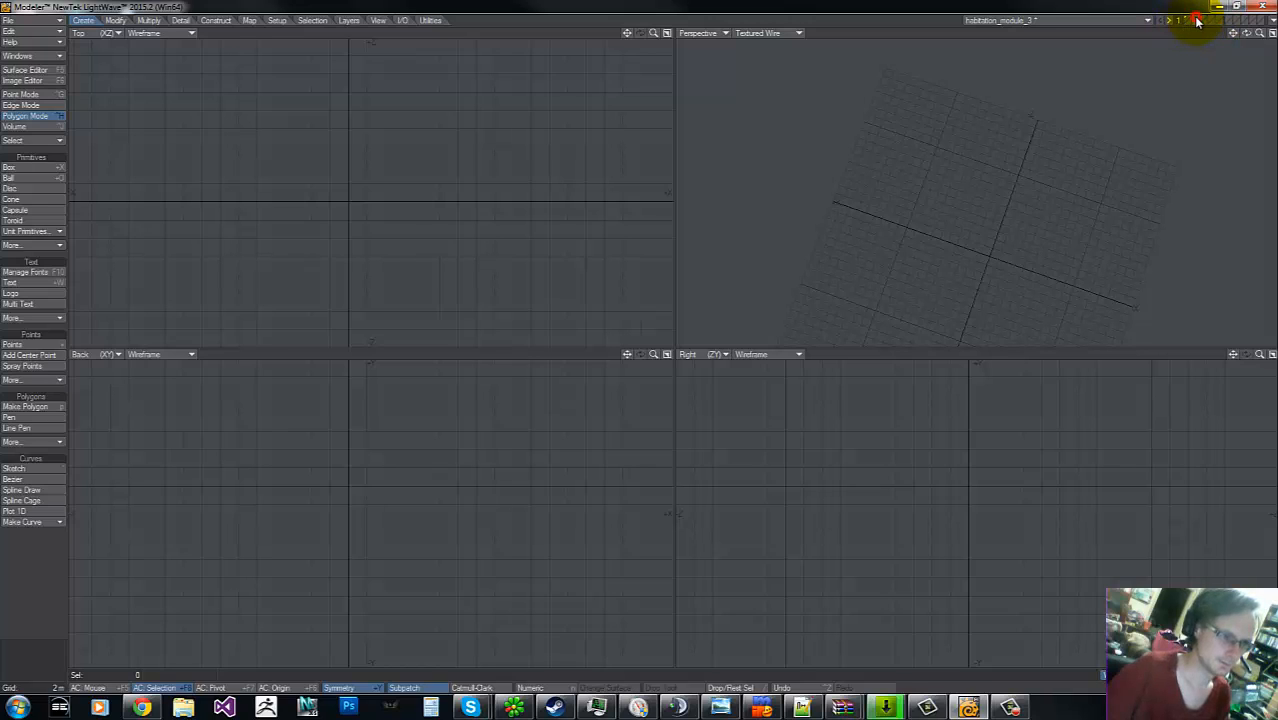
pyautogui.click(1197, 19)
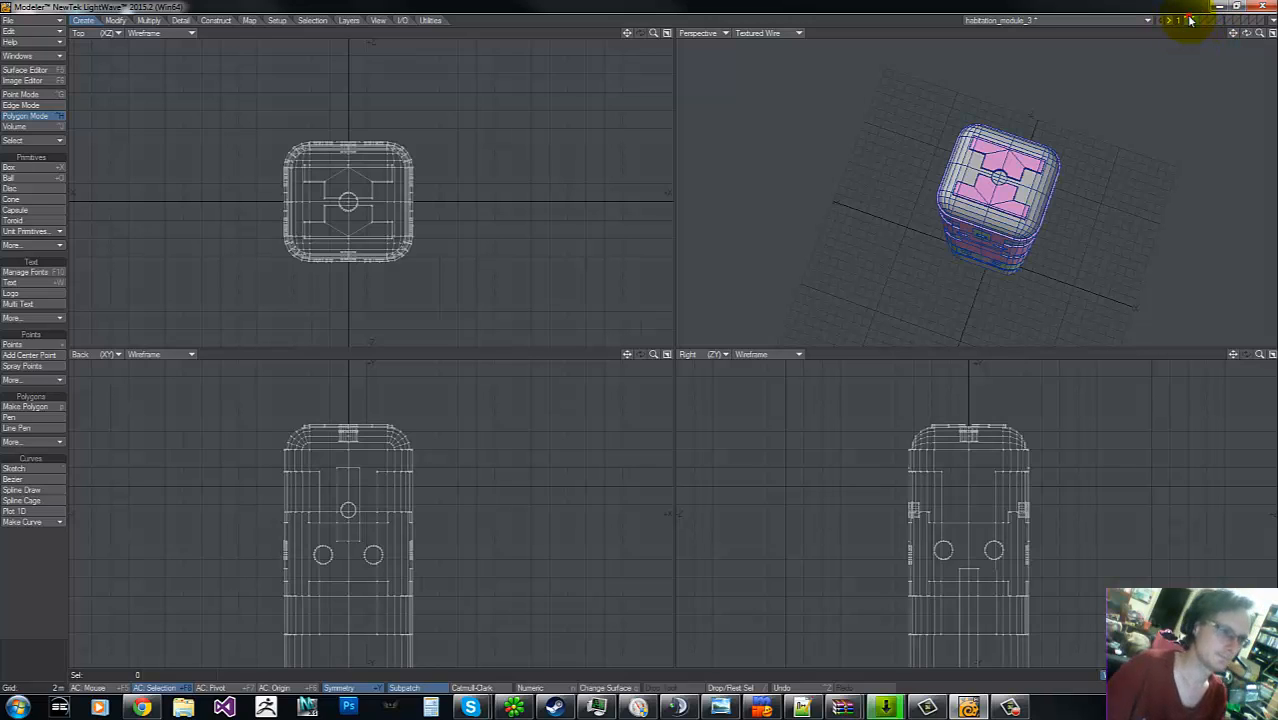
# - Check the module against the wheel-shaped hub, then mirror only the habitation module vertically across the ground plane through the origin
pyautogui.click(1189, 20)
pyautogui.press('a')
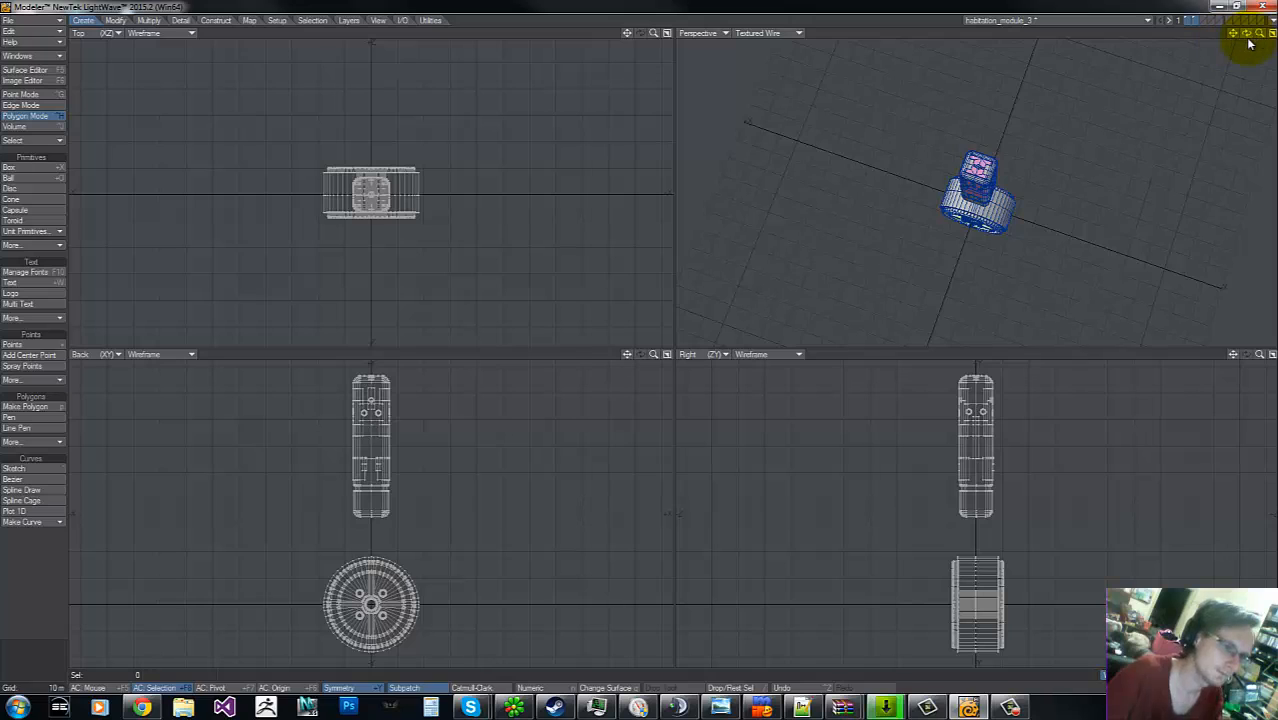
pyautogui.moveTo(1249, 43); pyautogui.dragTo(1208, 18)
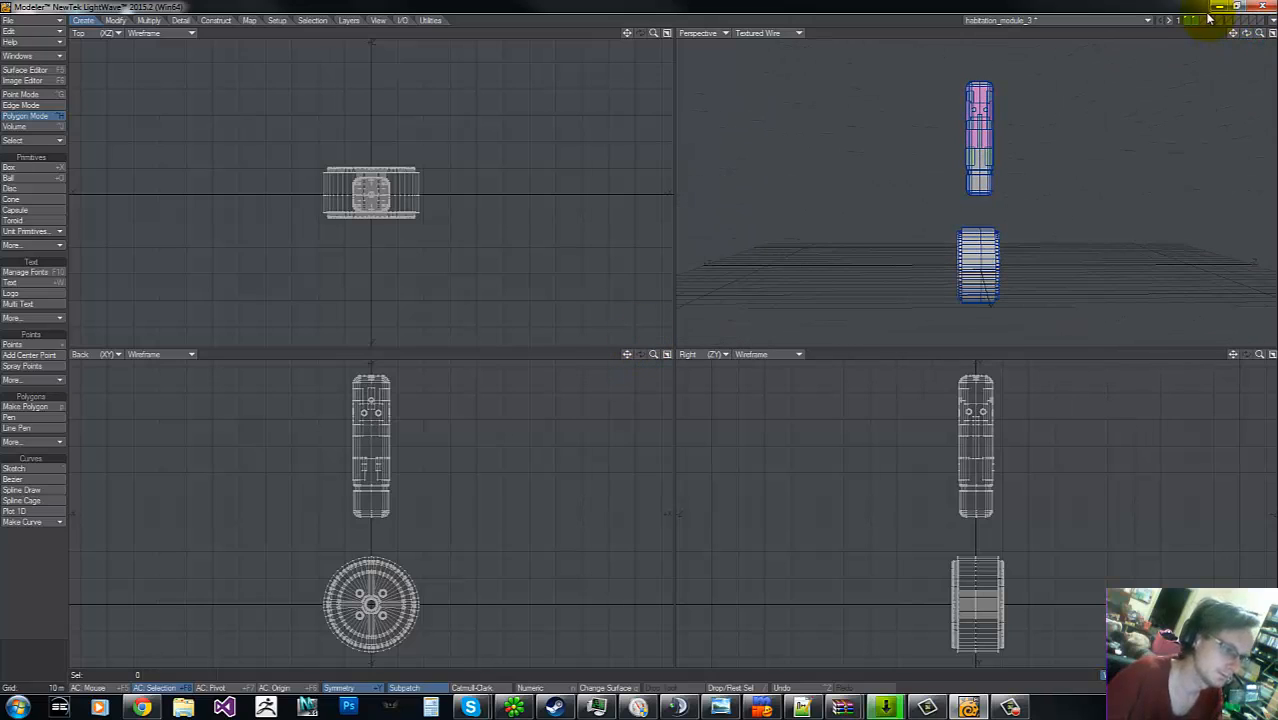
pyautogui.click(1195, 20)
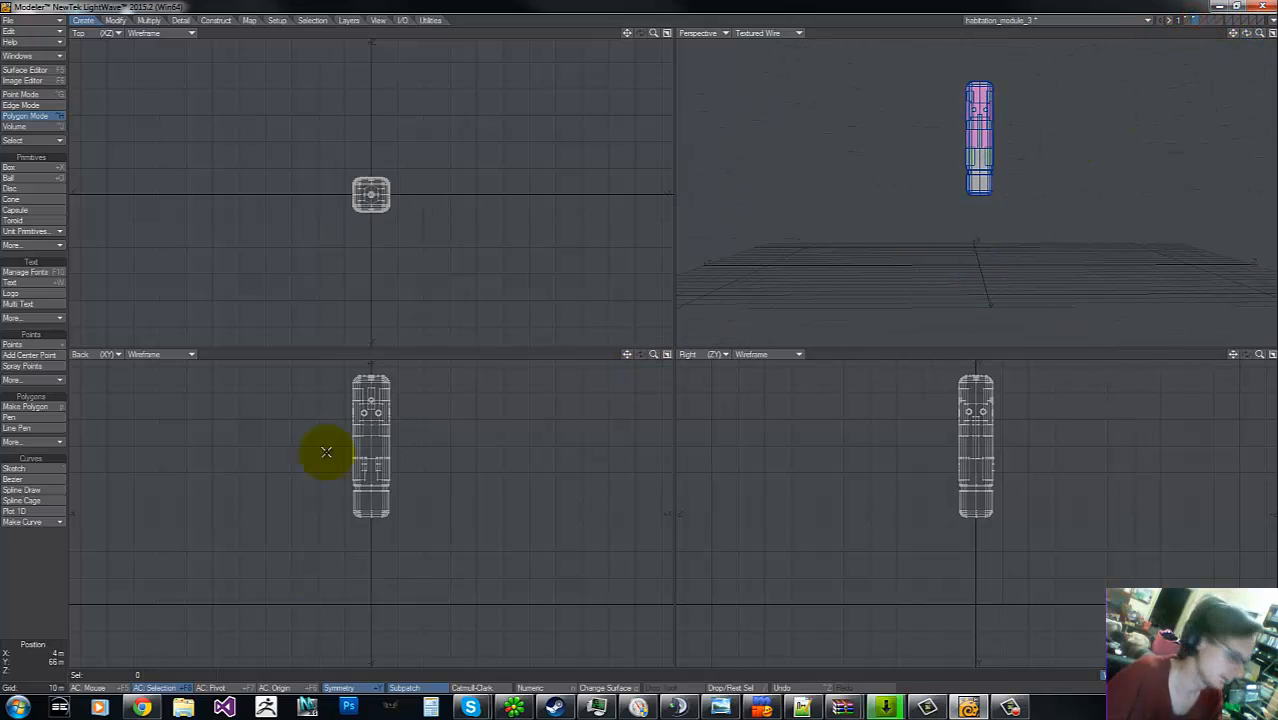
pyautogui.hotkey('shift', 'v')
pyautogui.moveTo(292, 604); pyautogui.dragTo(580, 604)
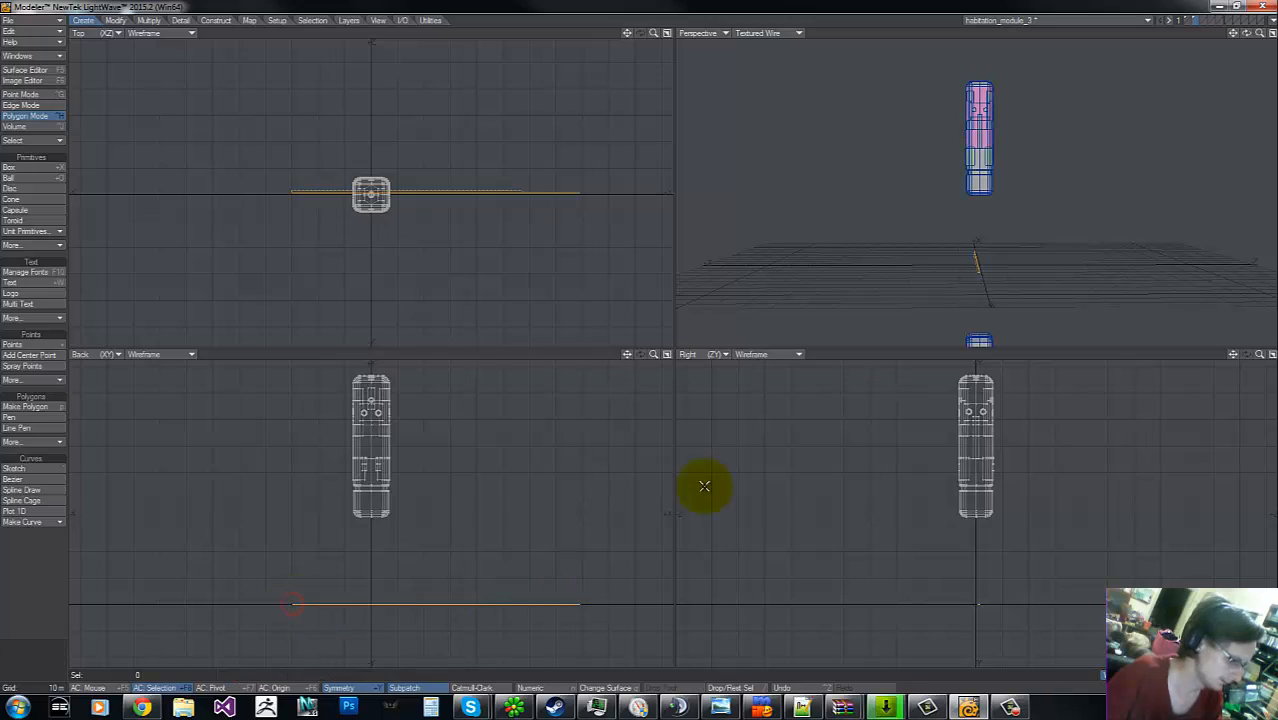
pyautogui.press('space')
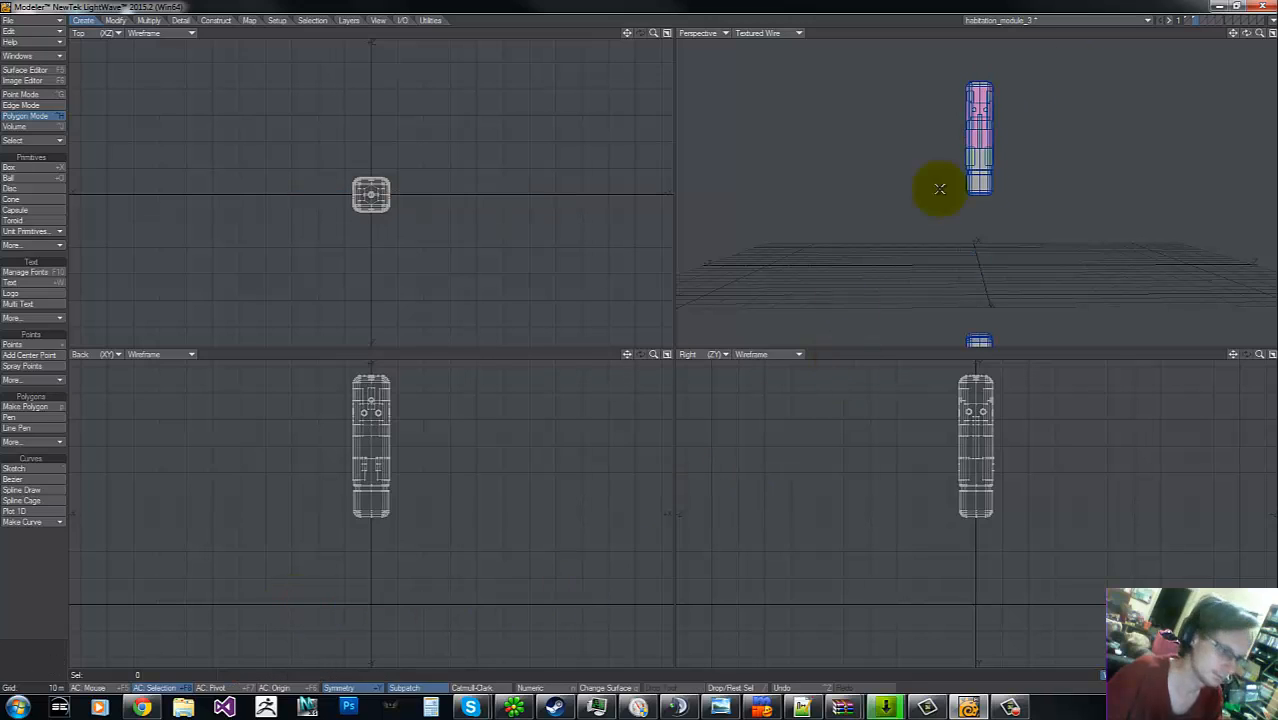
# - Display the hub layer together with both modules and save the object as the incremental version habitation_module_3_v001
pyautogui.keyDown('shift'); pyautogui.click(1185, 20); pyautogui.keyUp('shift')
pyautogui.press('a')
pyautogui.moveTo(1246, 34); pyautogui.dragTo(631, 339)
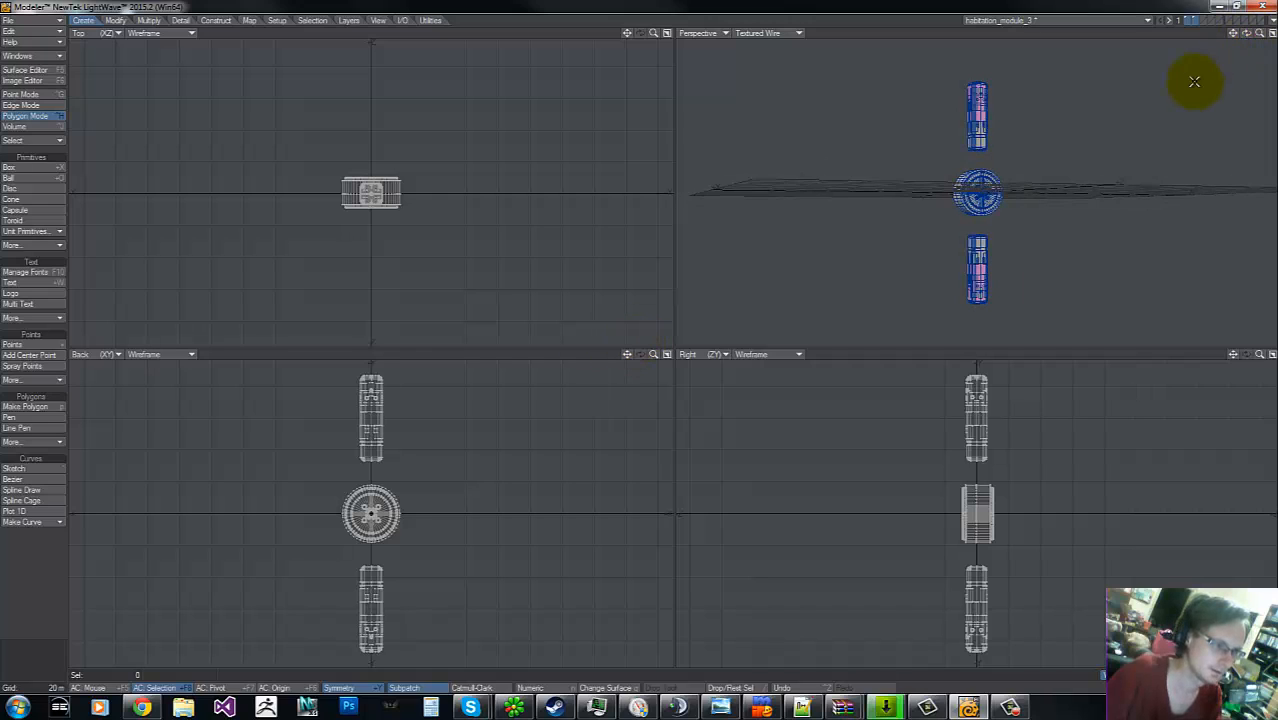
pyautogui.hotkey('shift', 's')
pyautogui.moveTo(1246, 34); pyautogui.dragTo(642, 339)
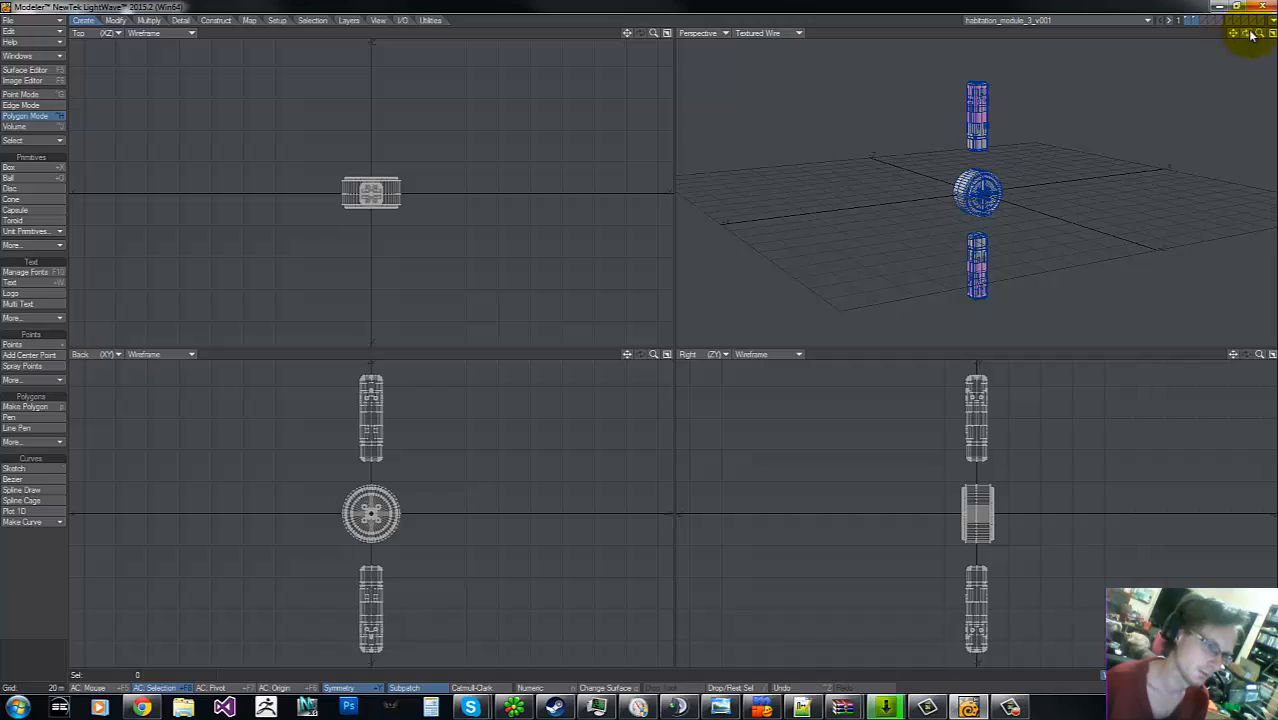
pyautogui.moveTo(1252, 35); pyautogui.dragTo(634, 336)
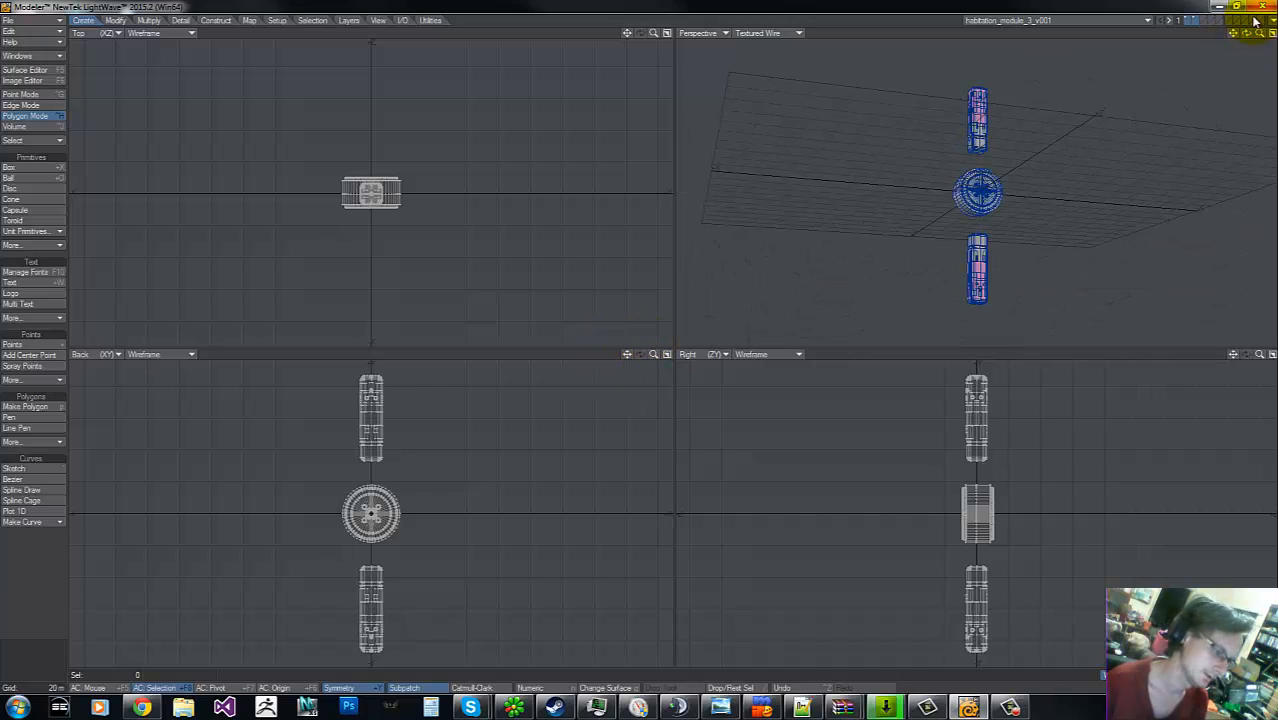